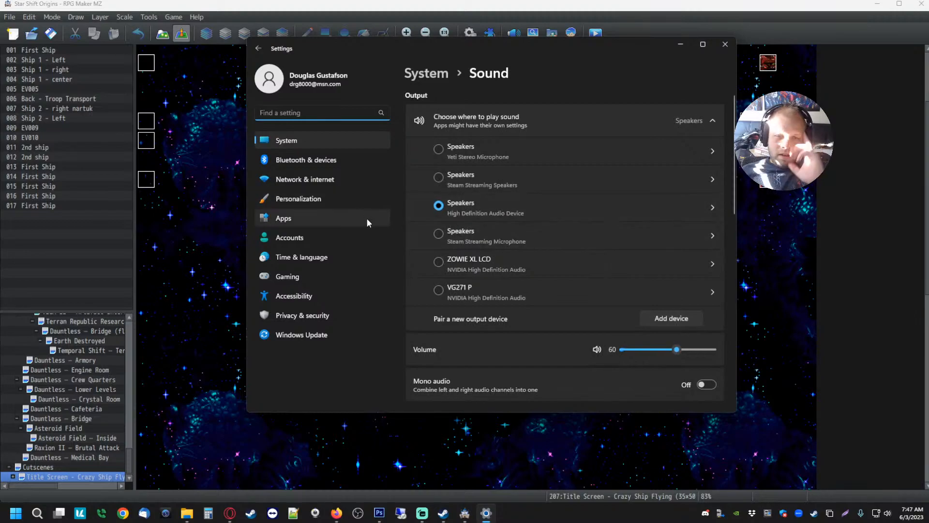
- Set the microphone input volume to 80 in the Windows sound settings and close the settings
scroll(465, 241, "down", 8)
left_click_drag(686, 154, 694, 154)
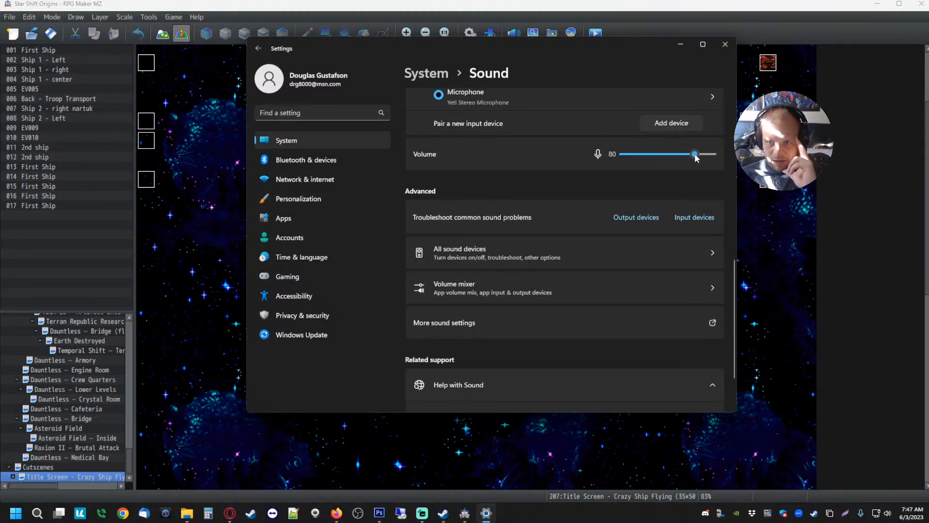
left_click(725, 44)
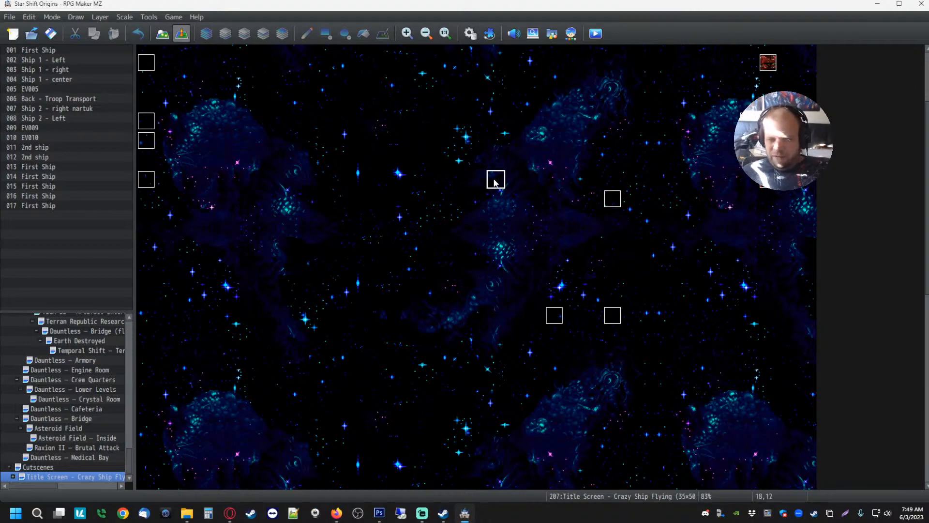
- Open the settings of the CustomTranslationEngine plugin at the end of the project's plugin list
left_click(489, 33)
left_click_drag(657, 132, 658, 355)
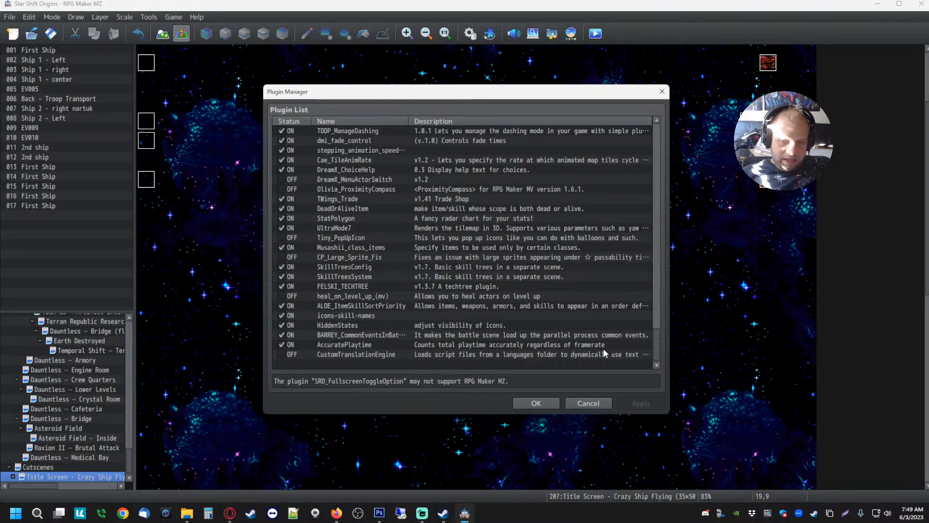
left_click(355, 355)
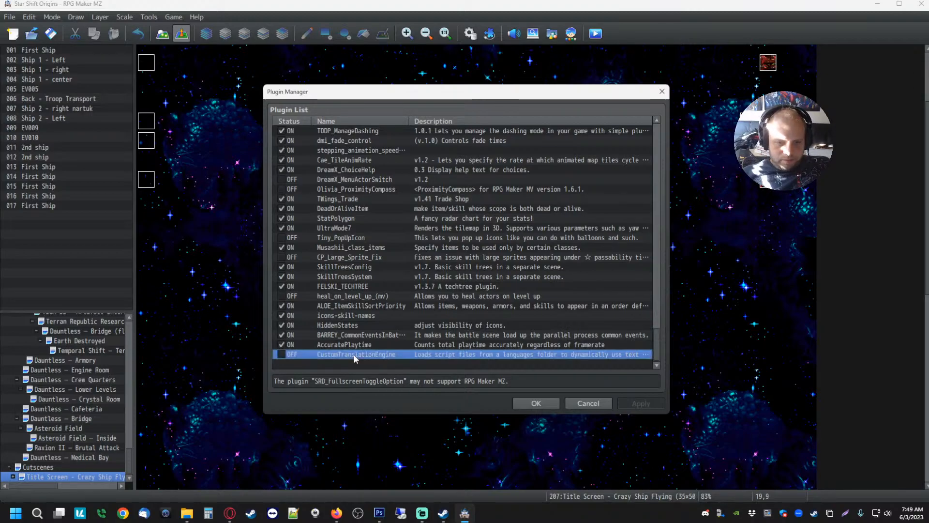
double_click(355, 354)
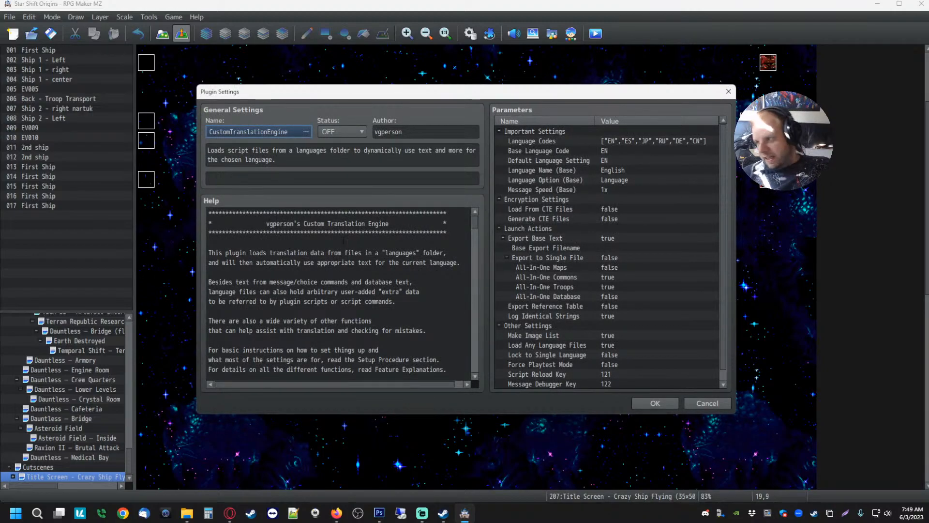
- Read the plugin's setup help and its Language Codes parameter, and close the plugin settings and Plugin Manager
scroll(339, 295, "down", 10)
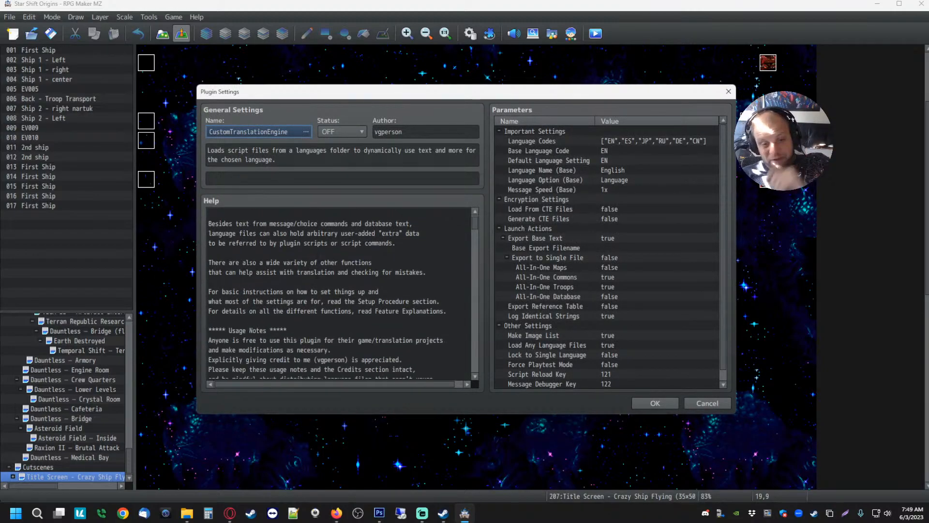
scroll(339, 296, "down", 3)
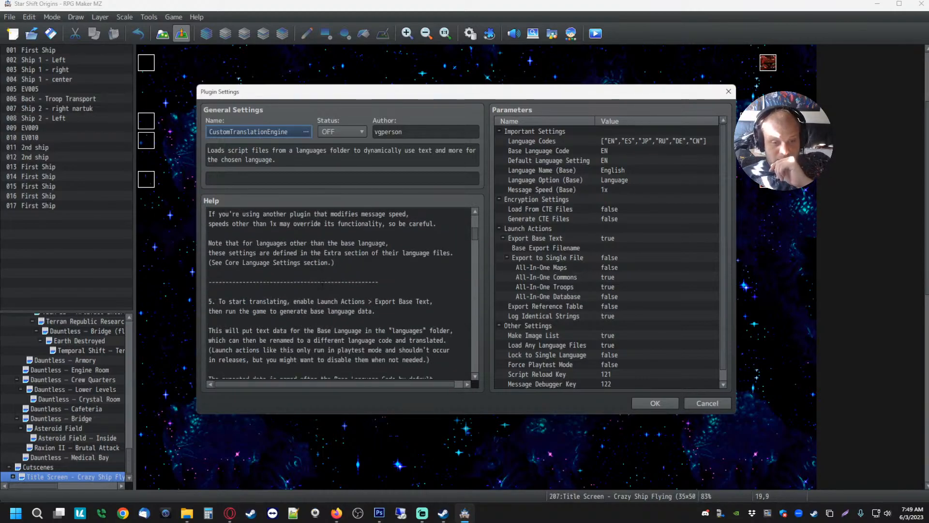
scroll(339, 296, "up", 8)
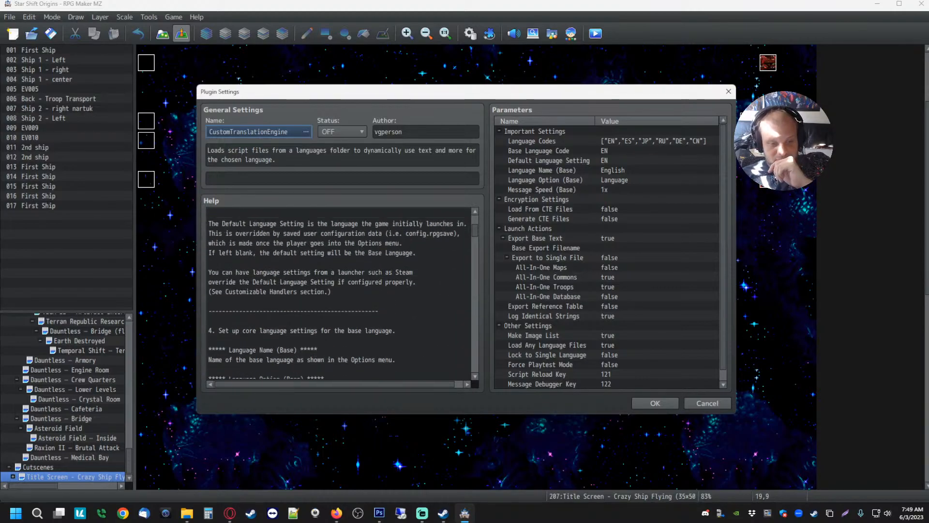
scroll(339, 295, "up", 5)
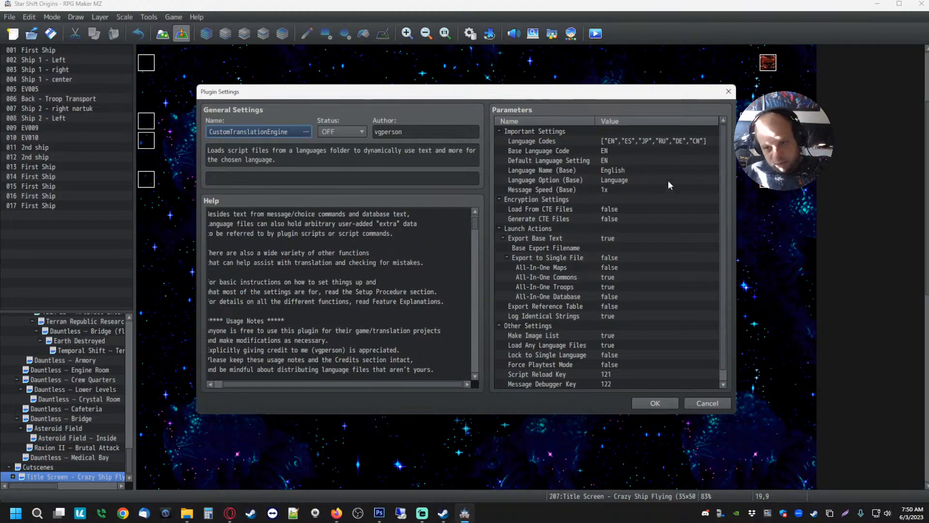
left_click(633, 141)
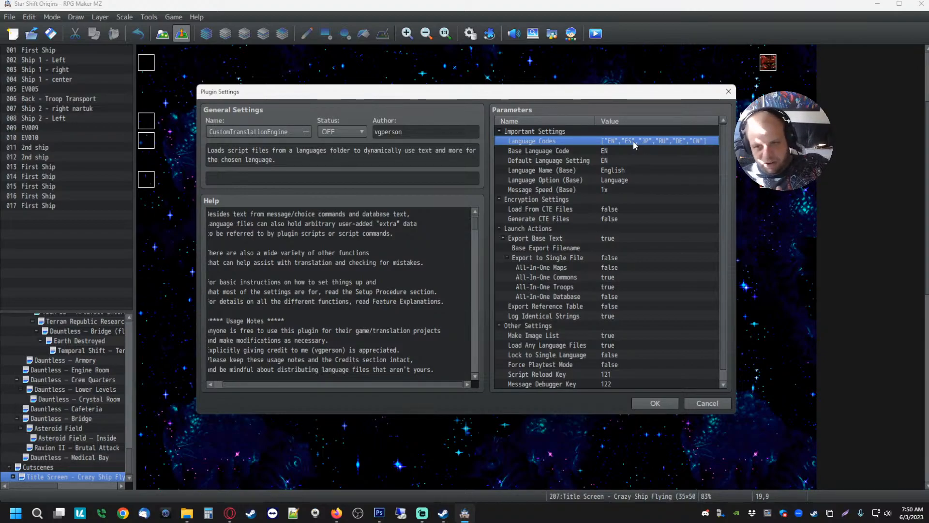
scroll(299, 305, "down", 7)
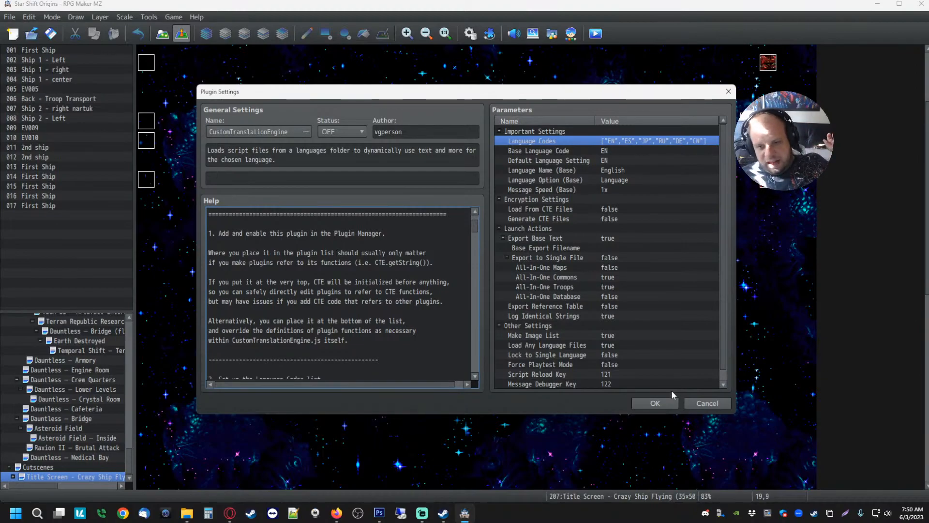
left_click(659, 404)
left_click(542, 408)
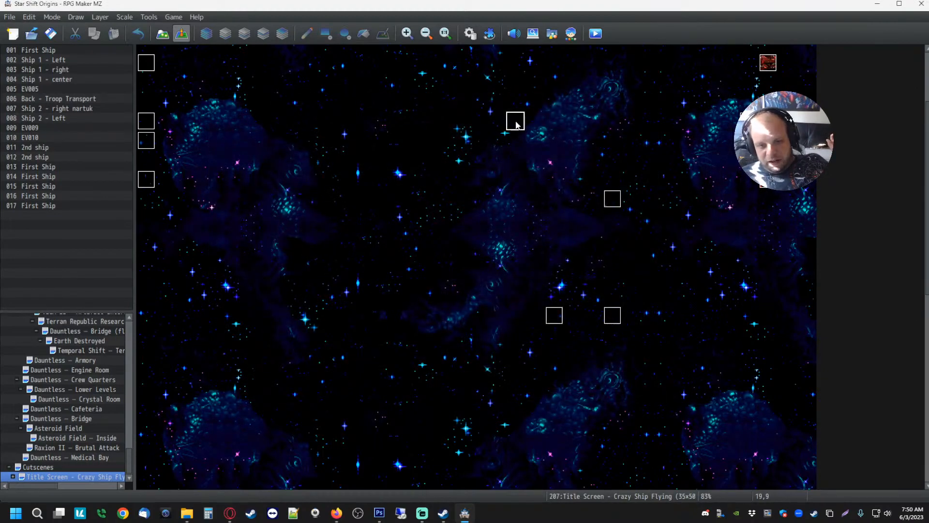
- Playtest the game and choose Japanese in the title screen's language selection
left_click(596, 33)
left_click(447, 271)
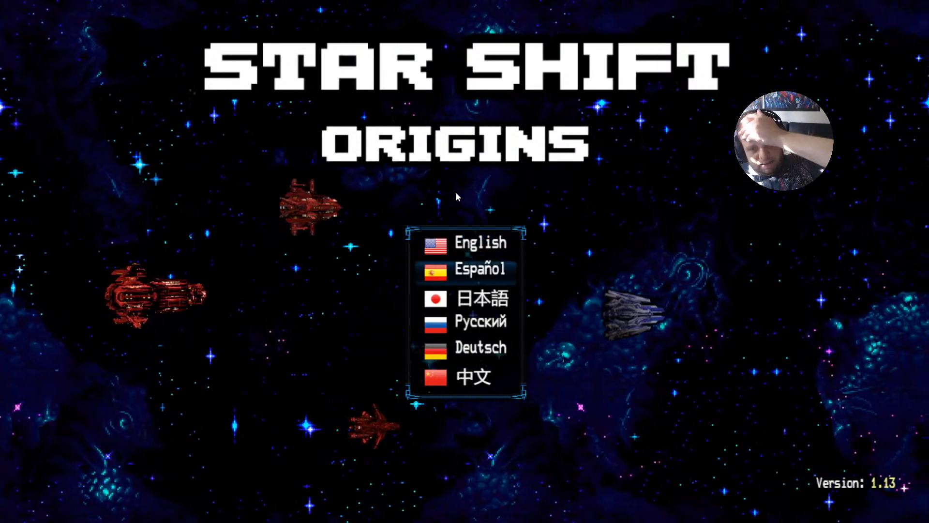
key("Down")
key("Down")
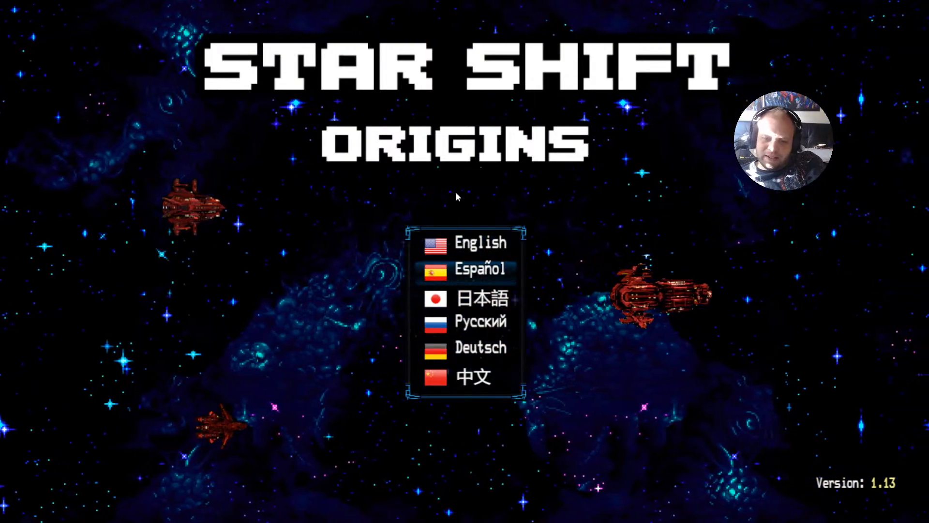
key("Down")
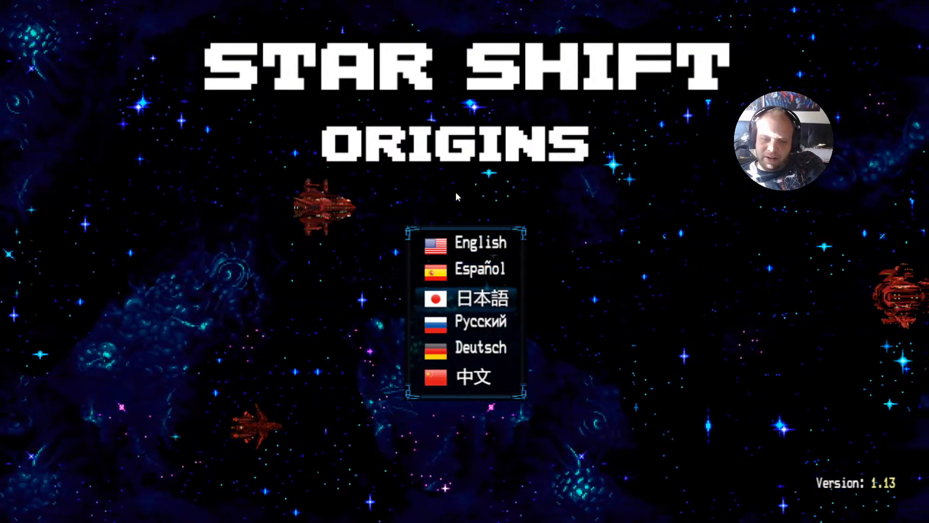
key("Return")
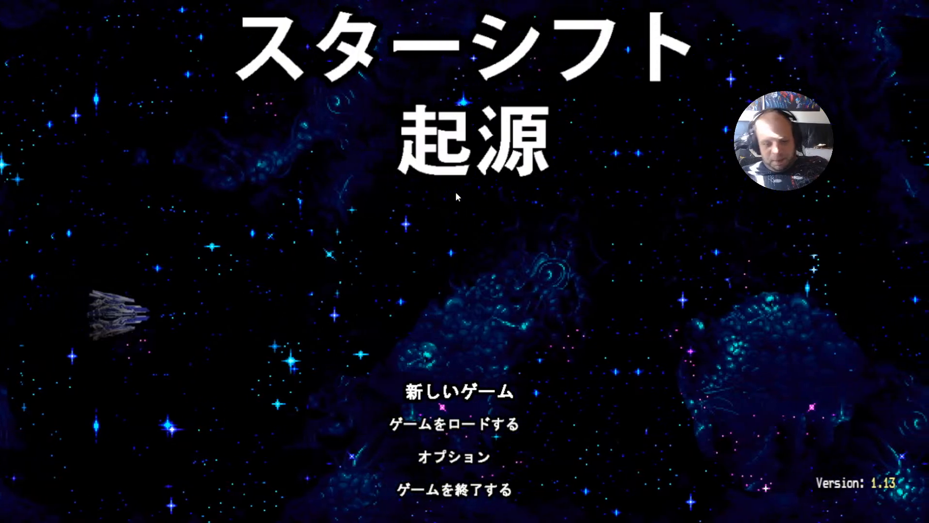
- Reload the running game, go through the language selection and choose English
key("F5")
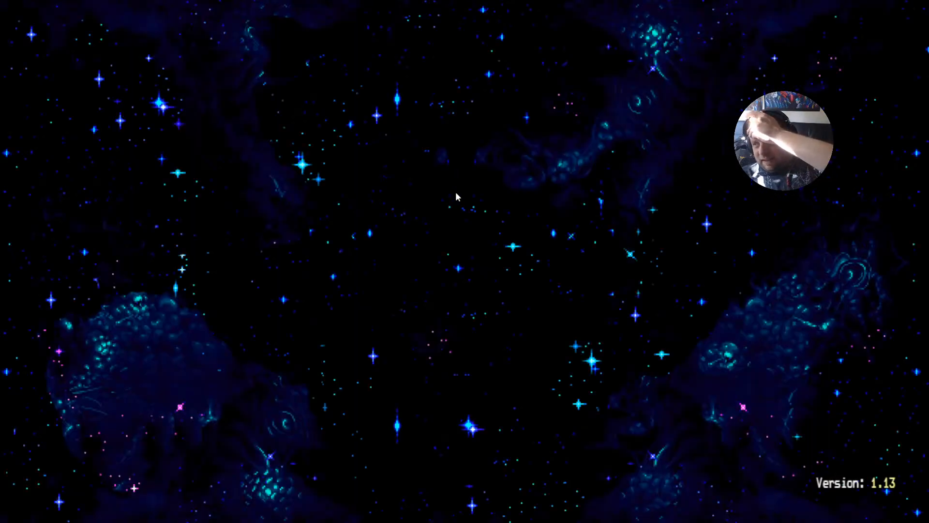
key("Down")
key("Down")
key("Down")
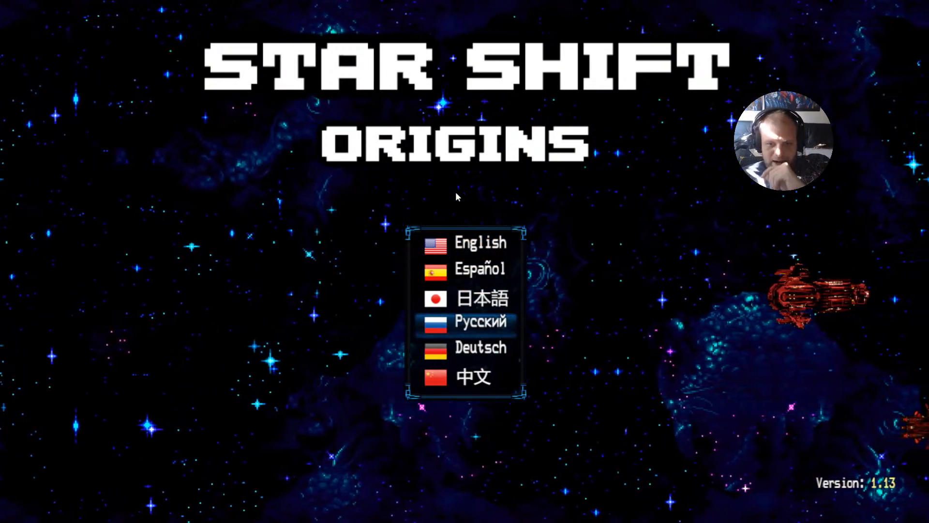
key("Up")
key("Up")
key("Up")
key("Down")
key("Up")
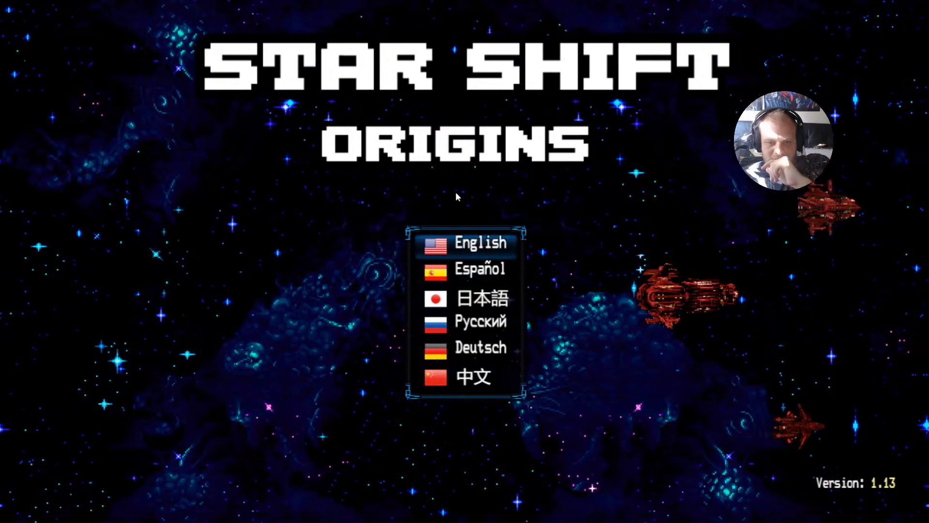
key("Return")
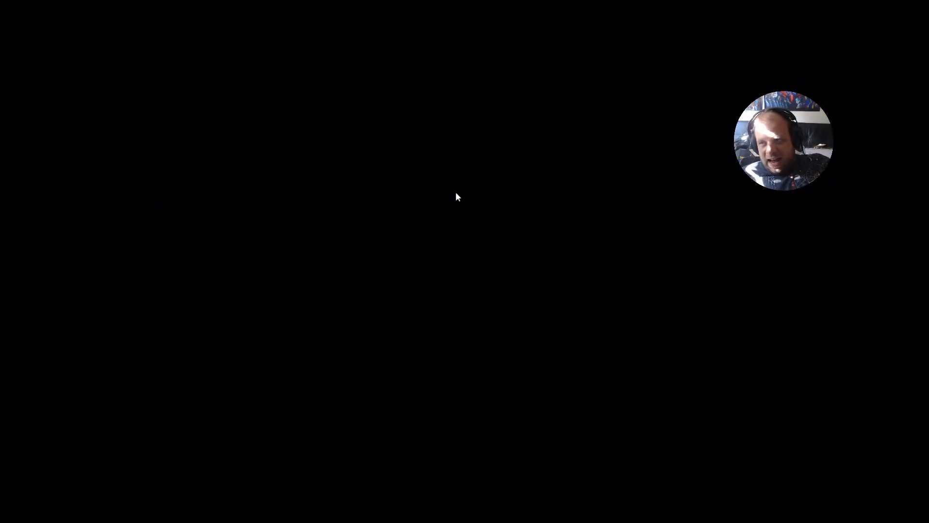
- Browse the title screen's language list again and end the playtest after leaving fullscreen
key("Down")
key("Down")
key("Down")
key("Down")
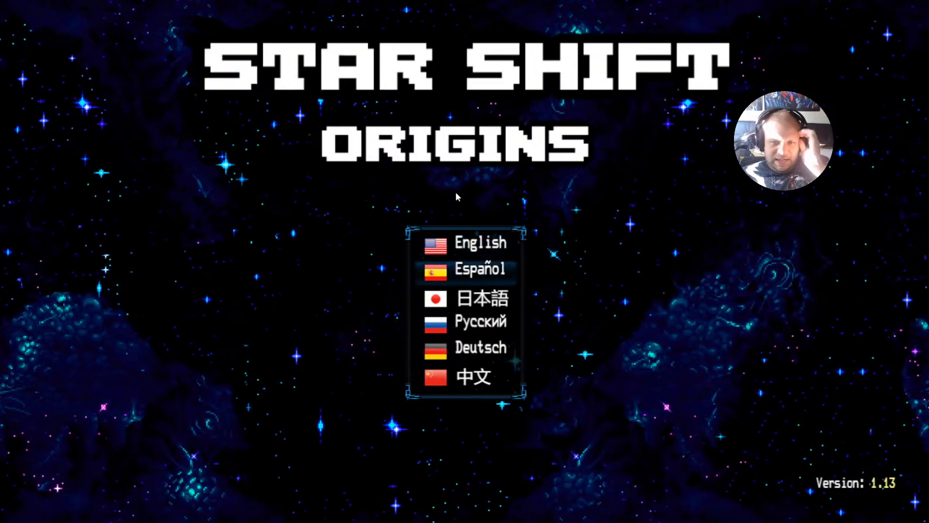
key("Up")
key("Up")
key("Up")
key("Up")
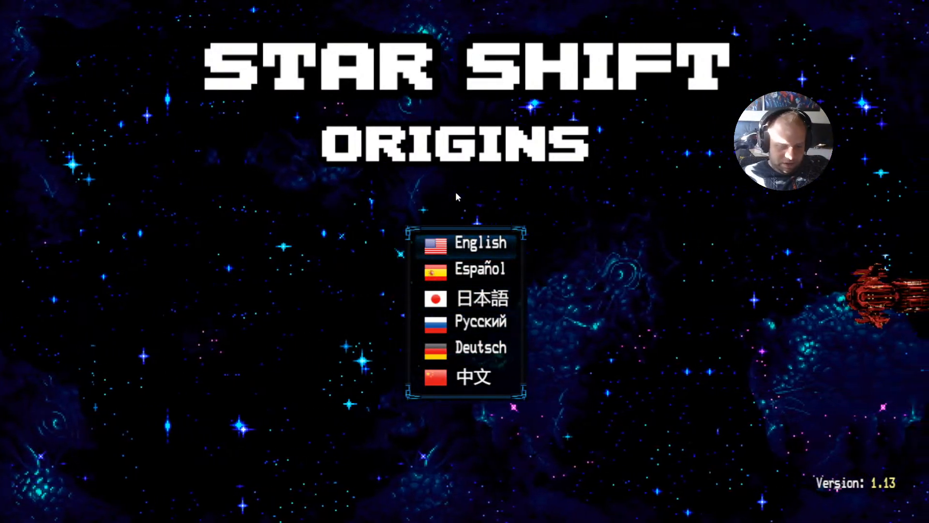
key("Down")
key("F4")
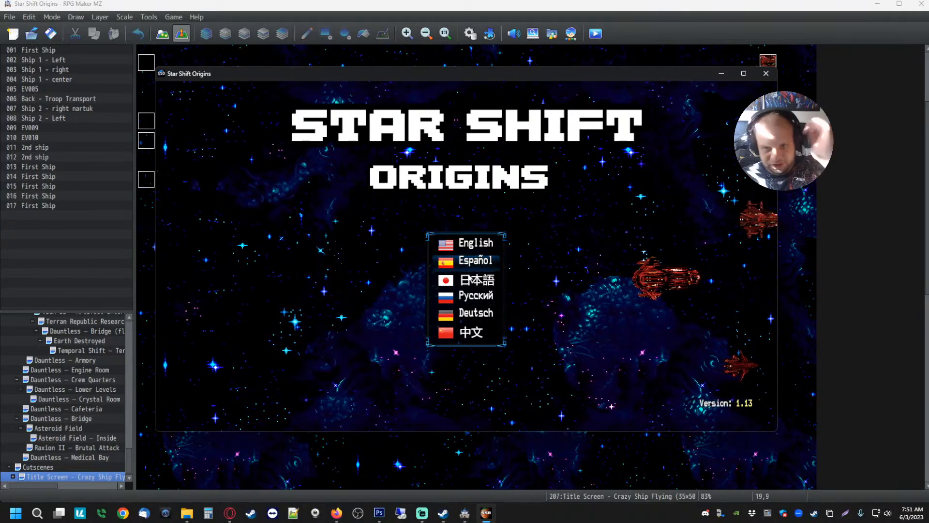
left_click(765, 73)
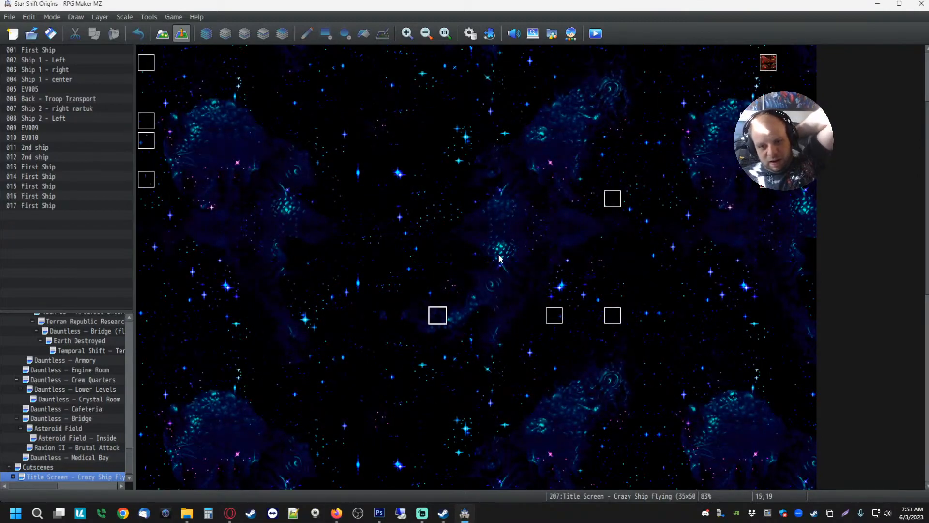
- Switch to File Explorer and open the EN subfolder of the Star Shift Origins v1.13 languages folder
left_click(535, 244)
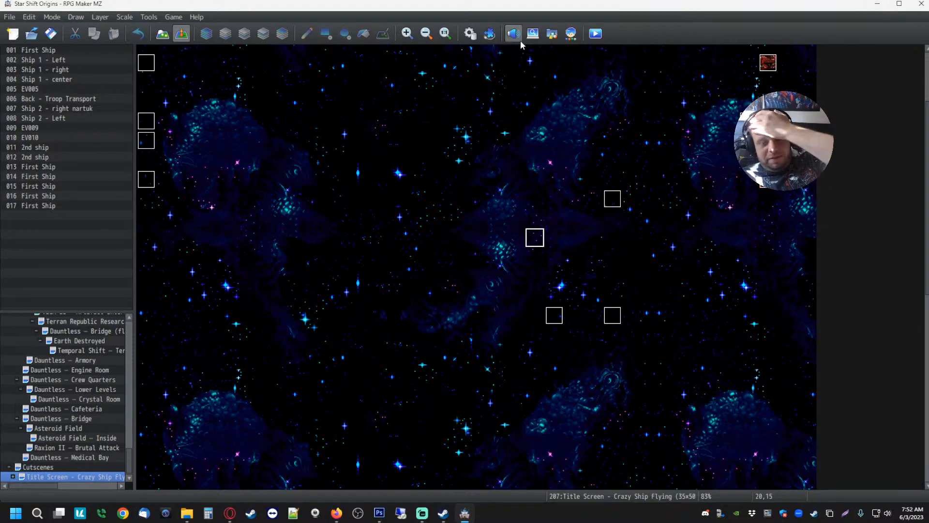
left_click(877, 4)
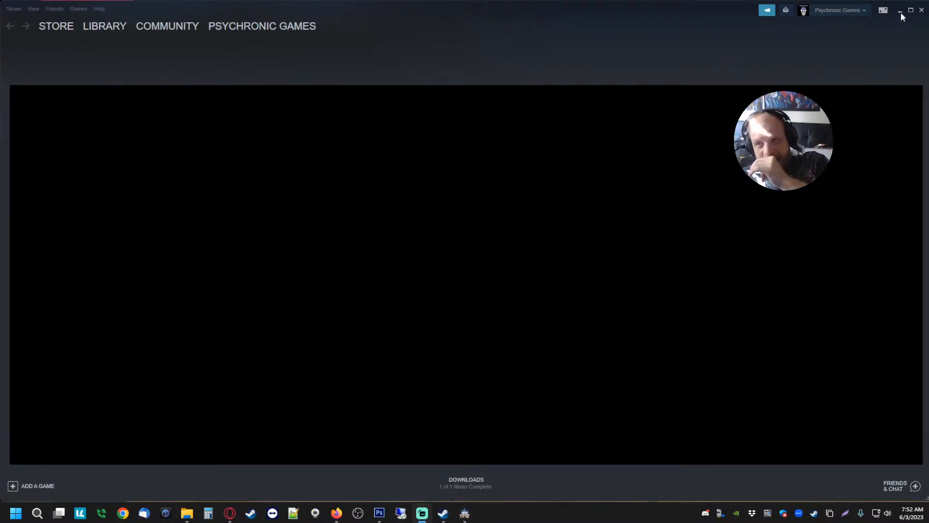
left_click(187, 513)
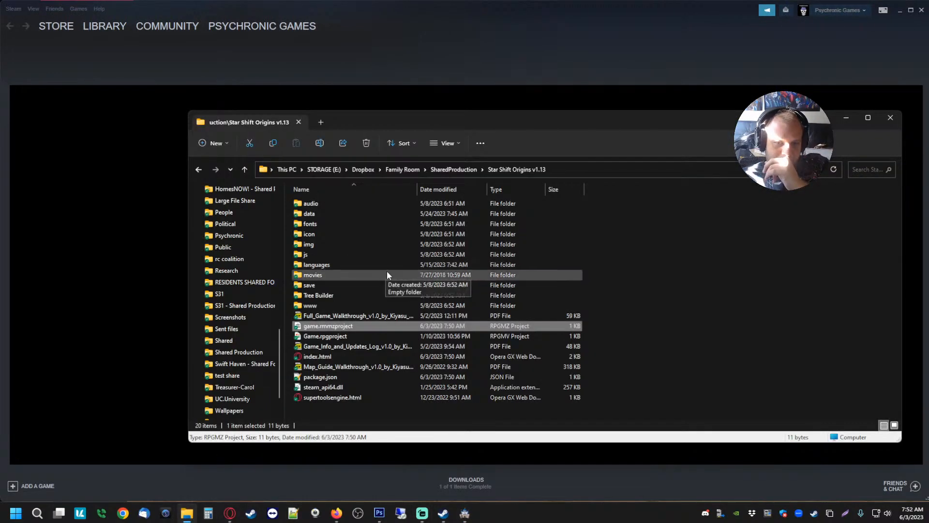
left_click(323, 269)
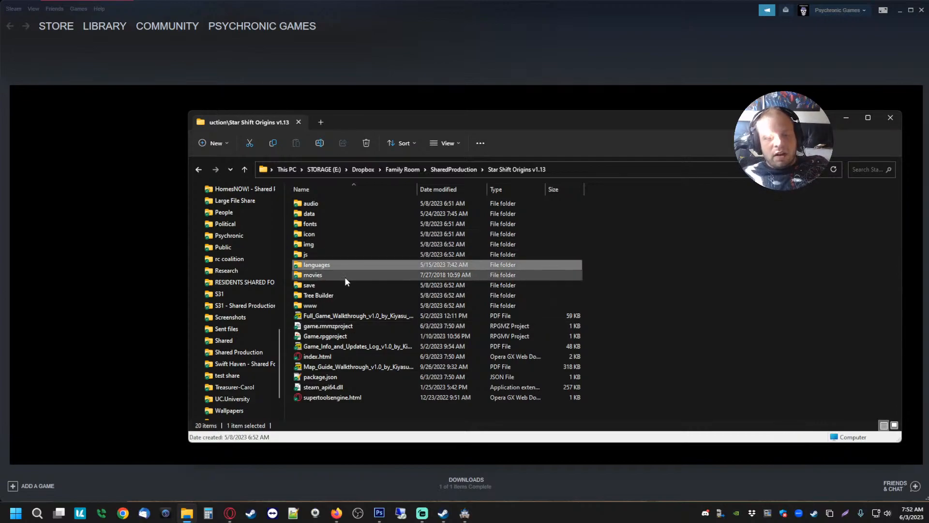
double_click(320, 266)
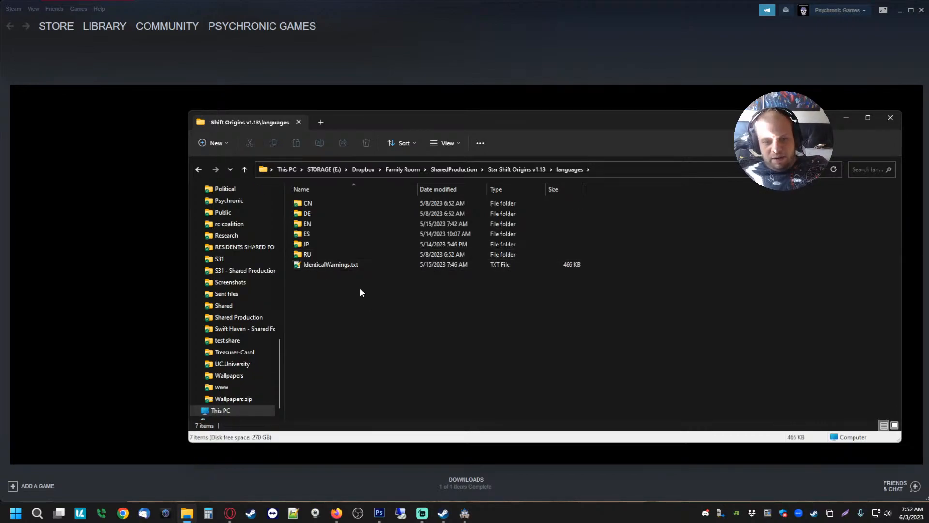
double_click(312, 224)
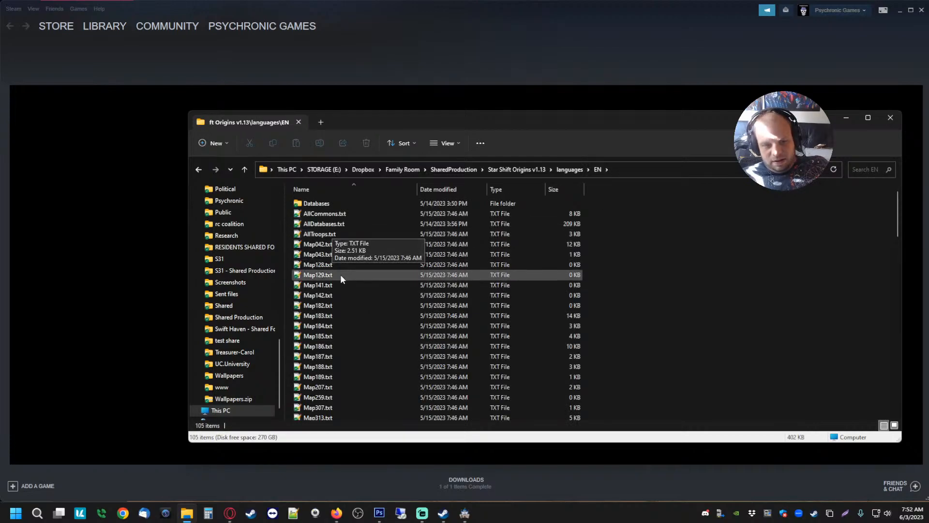
- Look through the exported map text files and open Map042.txt in a maximized Notepad++ window
scroll(341, 274, "down", 20)
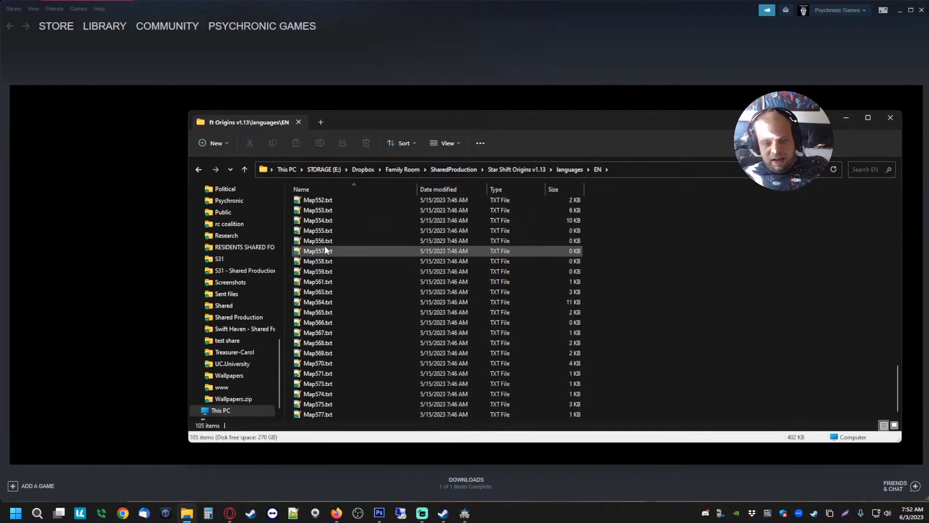
scroll(329, 261, "up", 20)
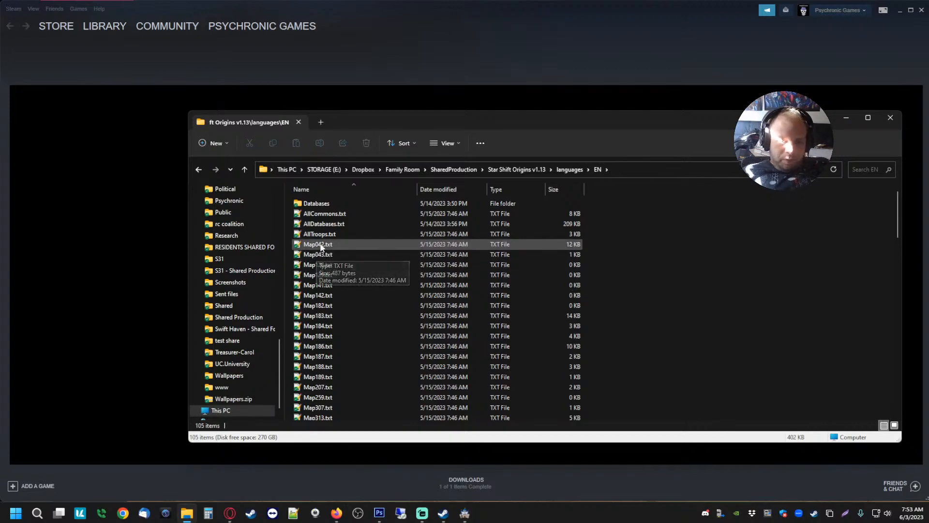
left_click(322, 246)
double_click(330, 244)
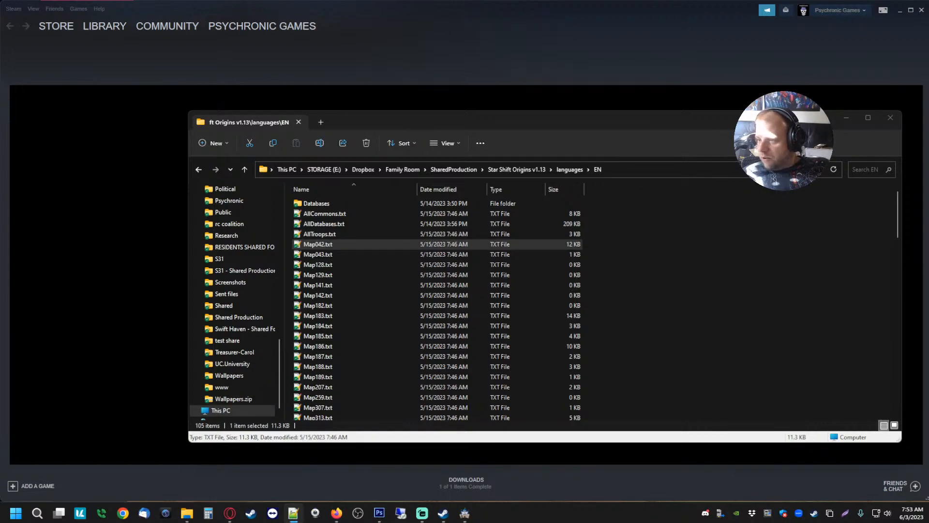
left_click_drag(928, 68, 416, 54)
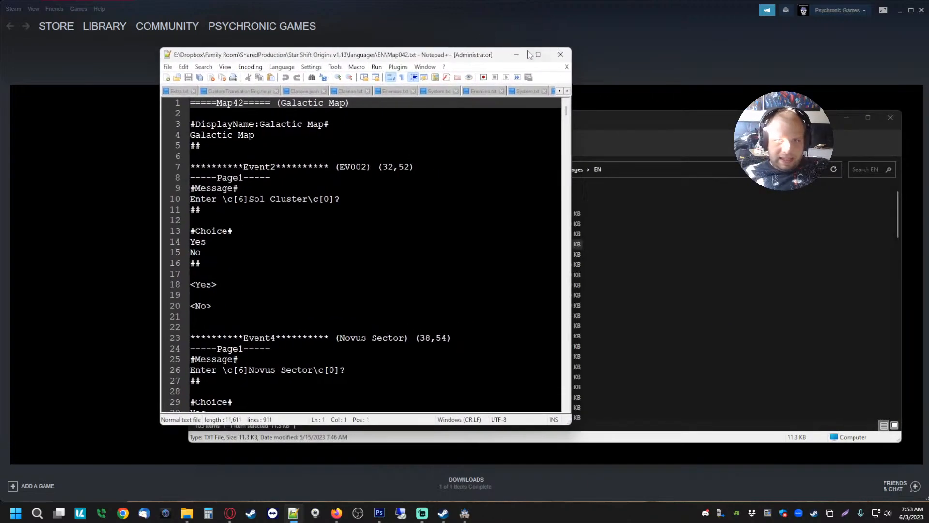
left_click(537, 54)
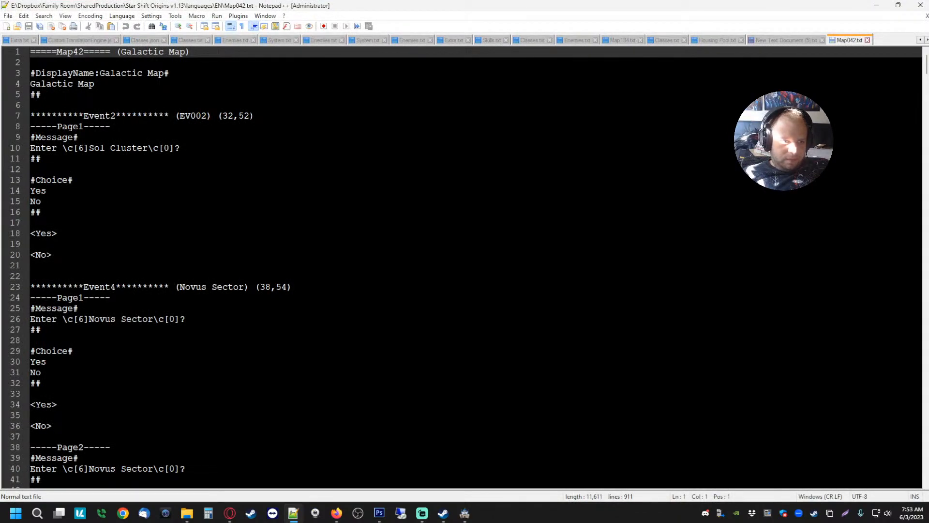
- Read through the event messages and choices in the English Map042.txt, then close the file and minimize Notepad++
scroll(465, 266, "down", 10)
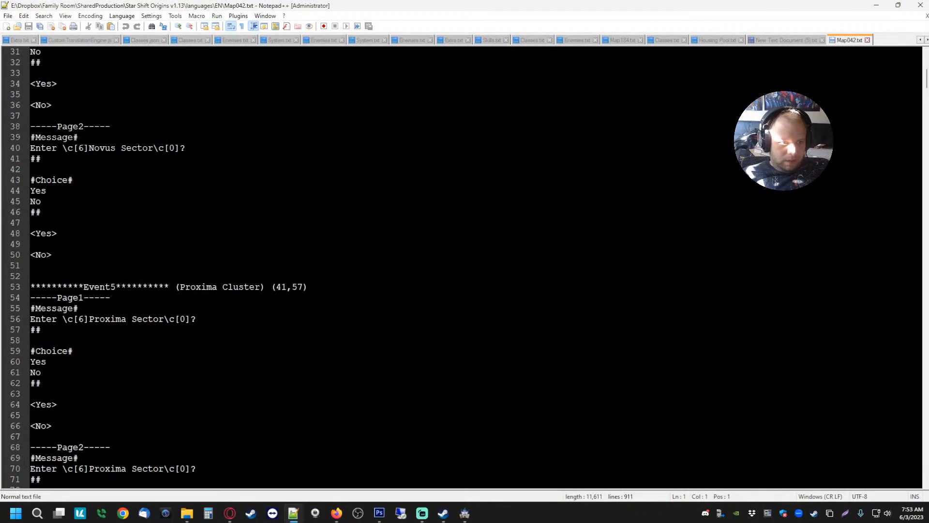
scroll(465, 266, "down", 6)
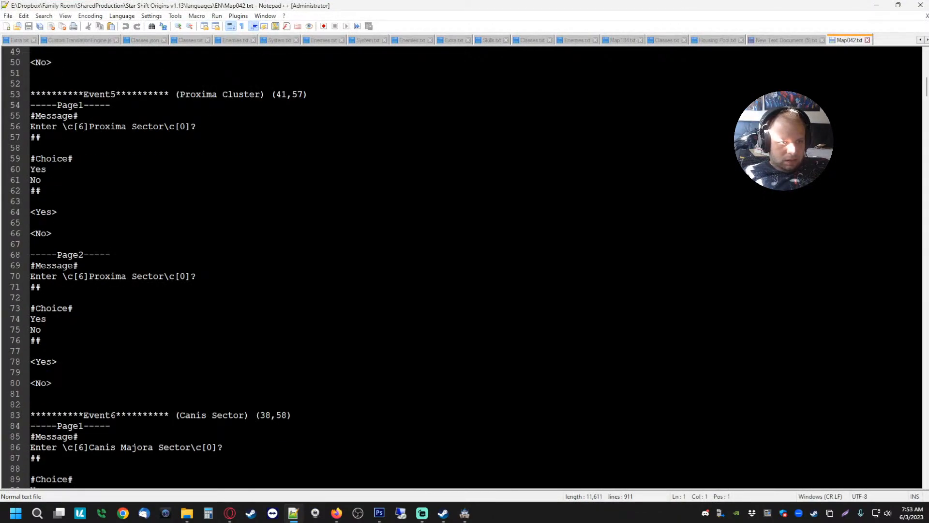
scroll(464, 266, "down", 20)
scroll(465, 267, "down", 17)
scroll(464, 266, "down", 20)
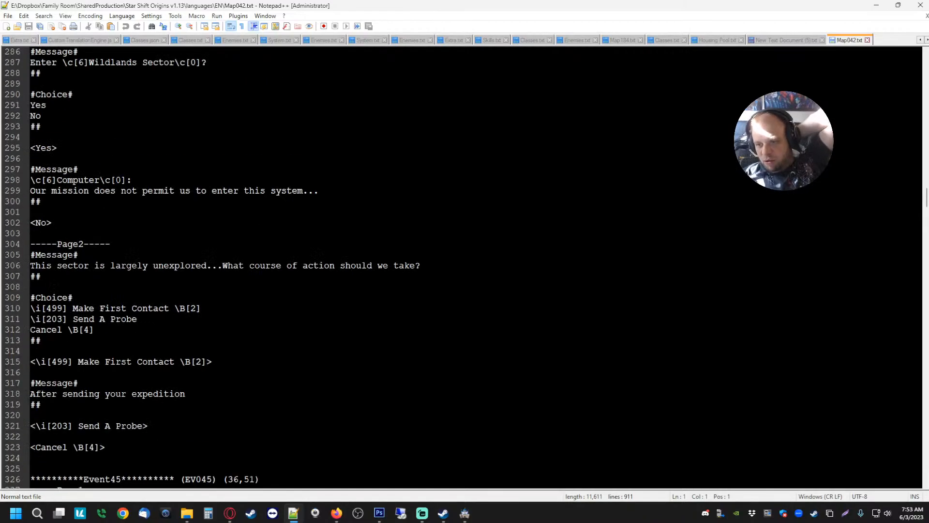
scroll(465, 266, "up", 5)
left_click(867, 40)
left_click(887, 5)
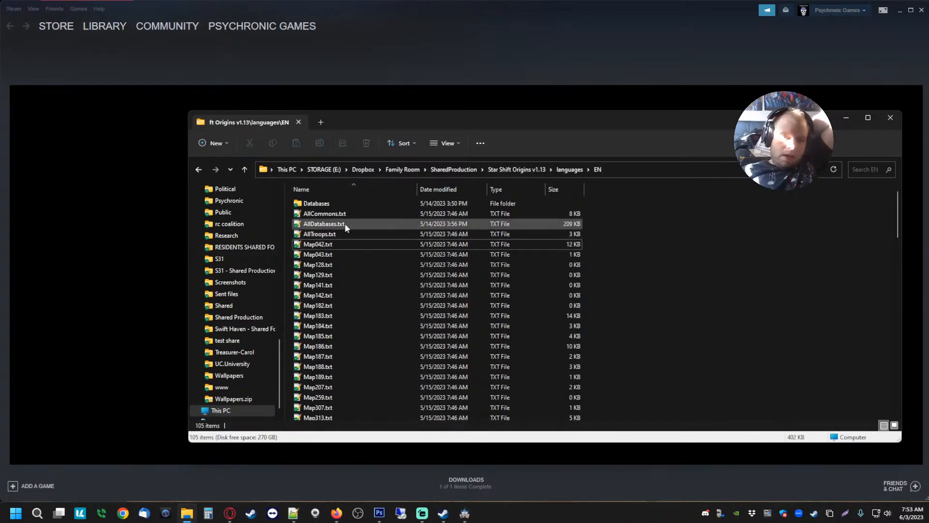
- Open the ES language folder, sort it by largest file size, and view the Spanish dialogue in Map183.txt
left_click(561, 170)
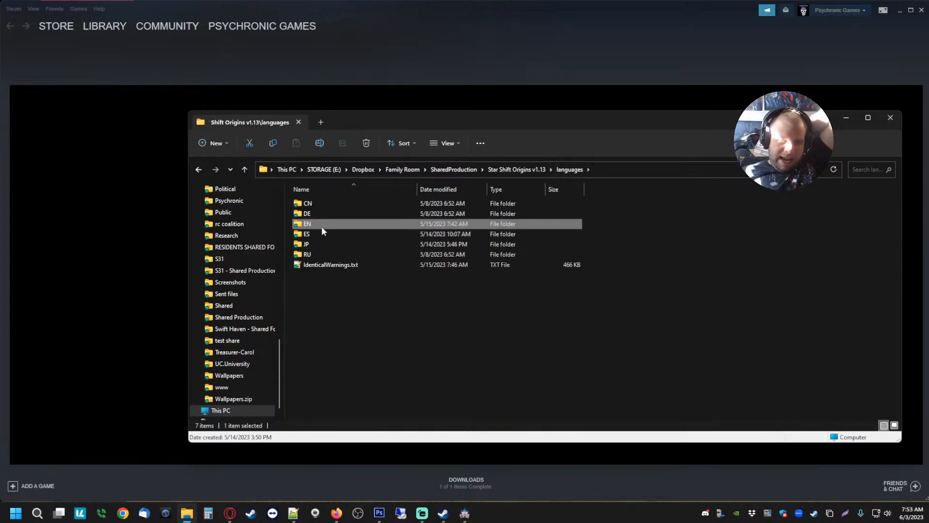
double_click(309, 233)
left_click(450, 190)
left_click(556, 189)
double_click(312, 203)
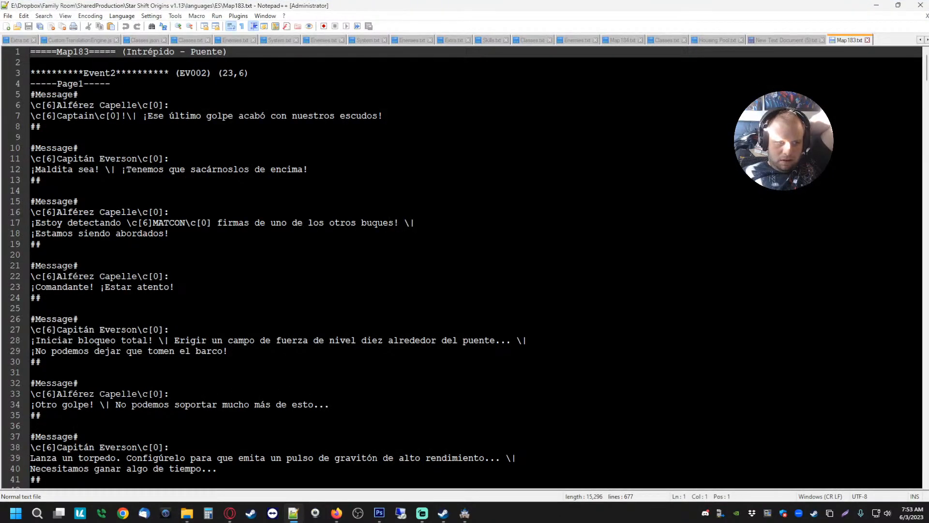
scroll(462, 266, "down", 3)
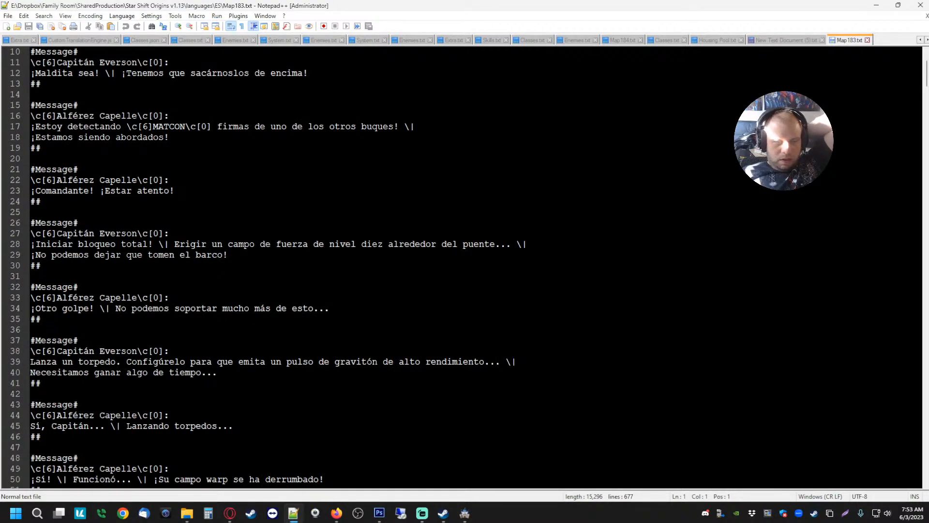
left_click(873, 6)
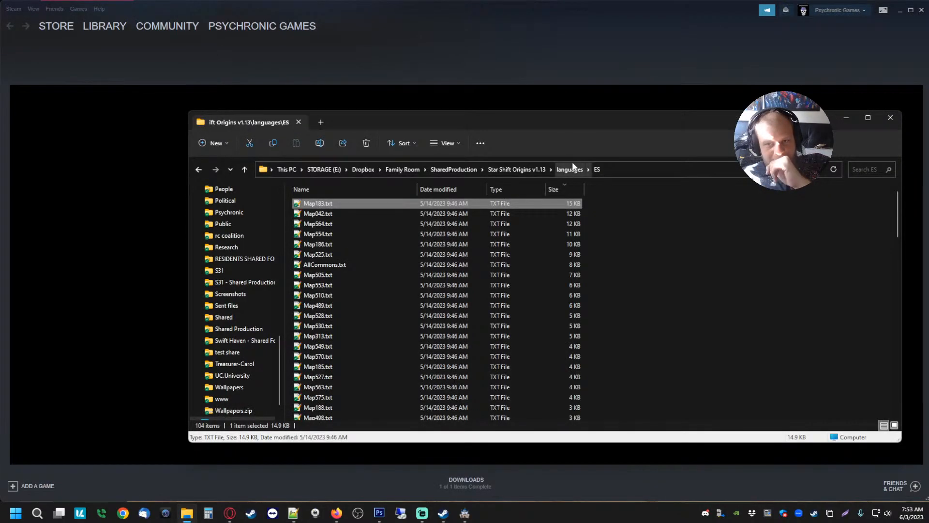
- Open the JP language folder, sort it by largest file size, and read the Japanese dialogue in Map183.txt
left_click(570, 170)
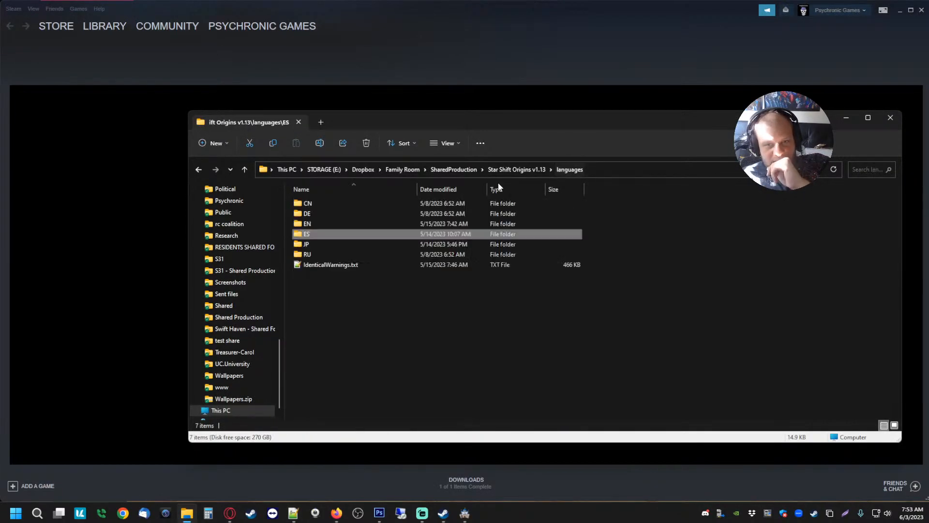
double_click(318, 242)
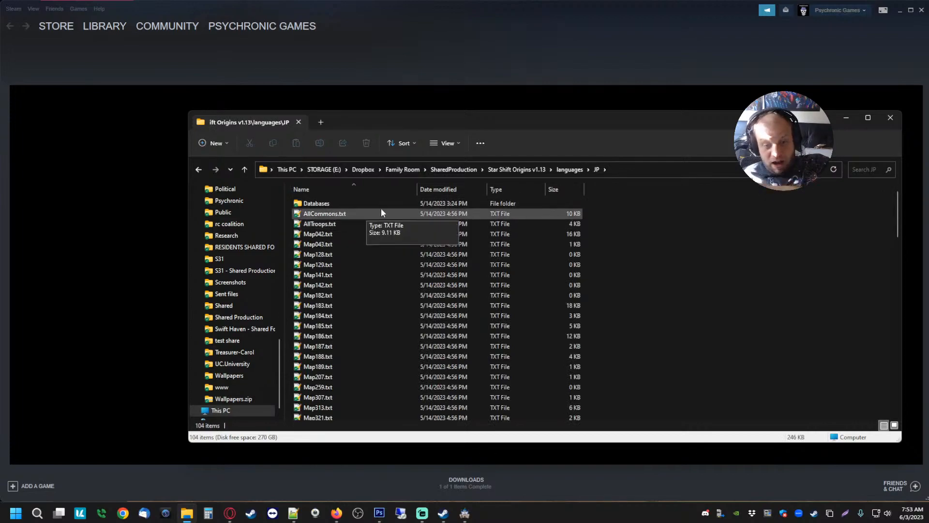
left_click(569, 193)
double_click(321, 204)
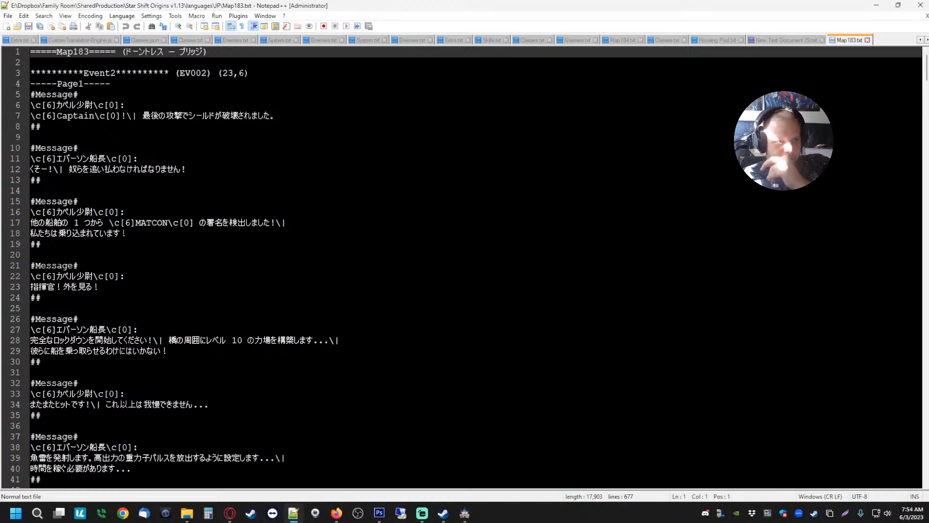
scroll(465, 266, "down", 12)
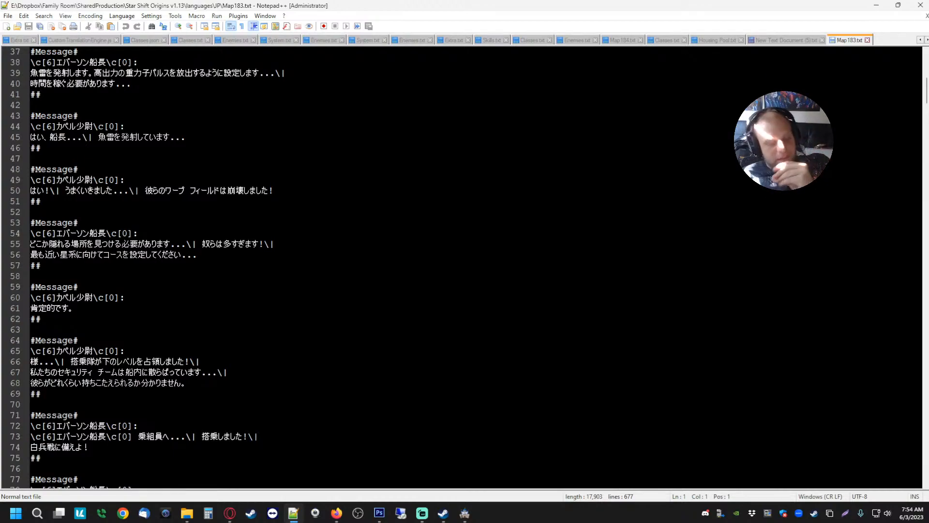
scroll(464, 266, "down", 11)
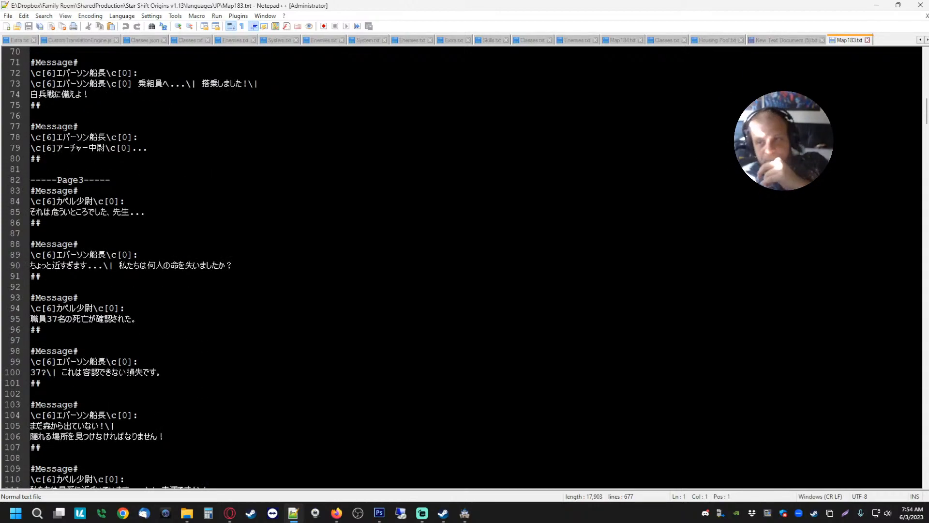
left_click(877, 6)
left_click(877, 7)
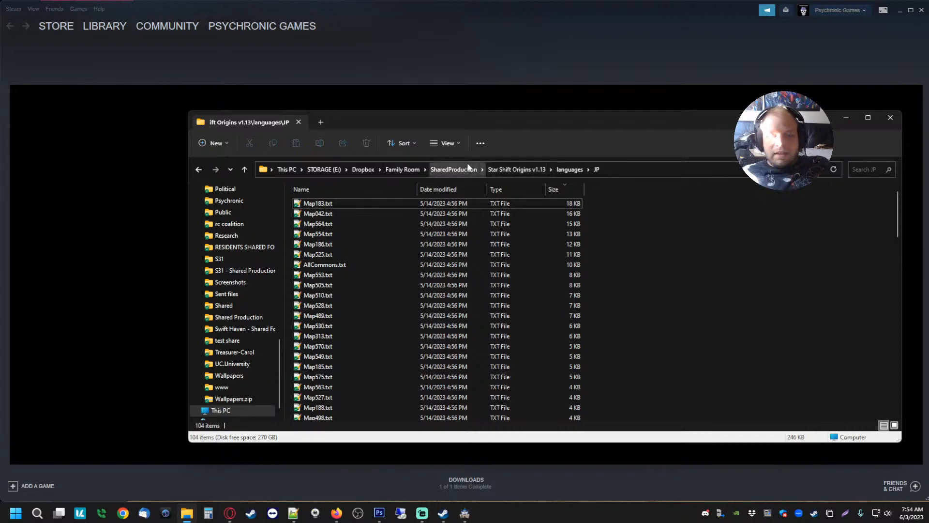
- Select and copy all files and folders in the Star Shift Origins v1.13 project folder
left_click(524, 173)
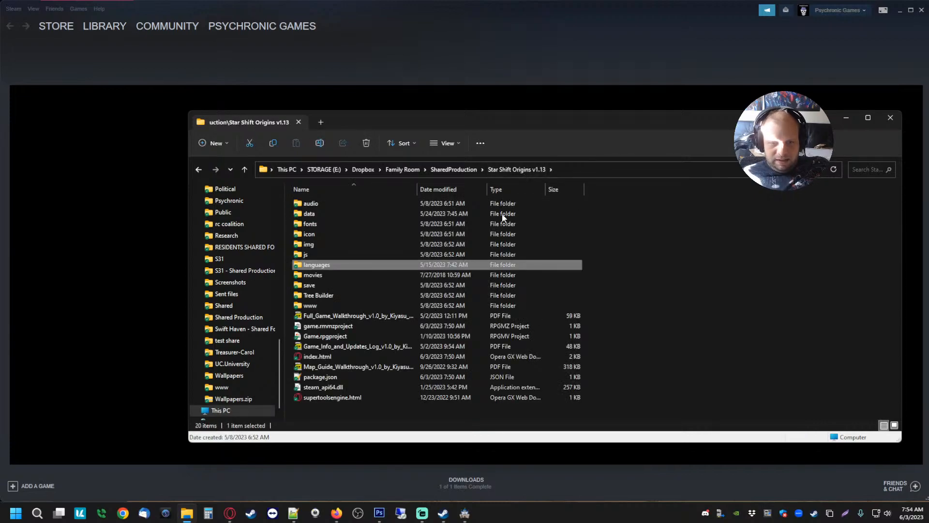
left_click(360, 417)
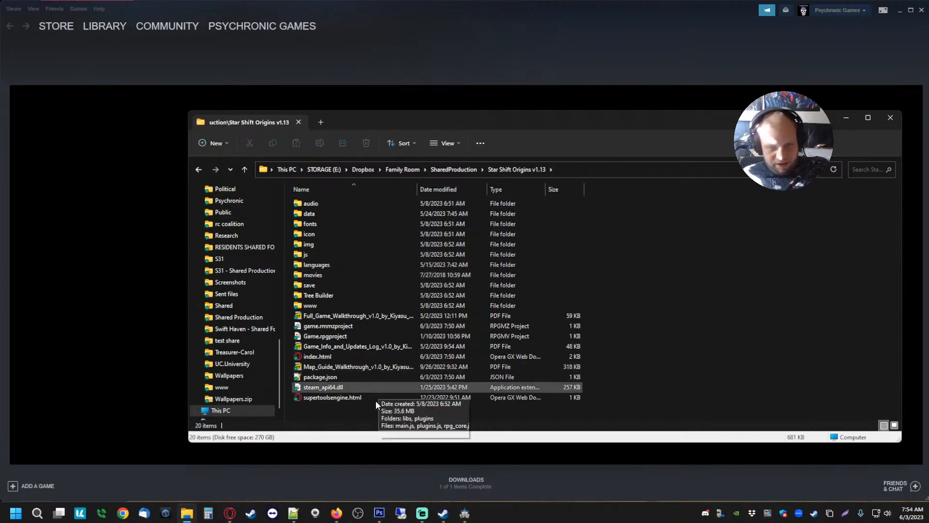
left_click_drag(364, 414, 248, 178)
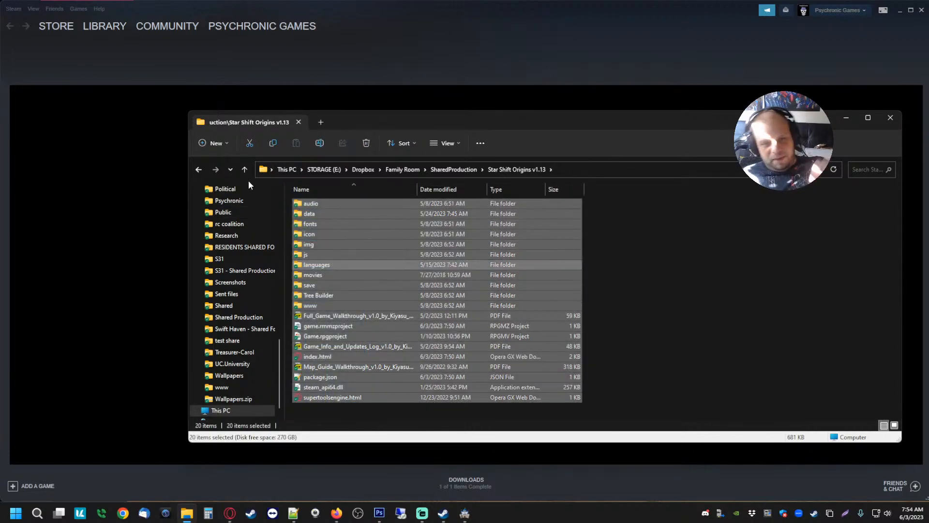
left_click(643, 254)
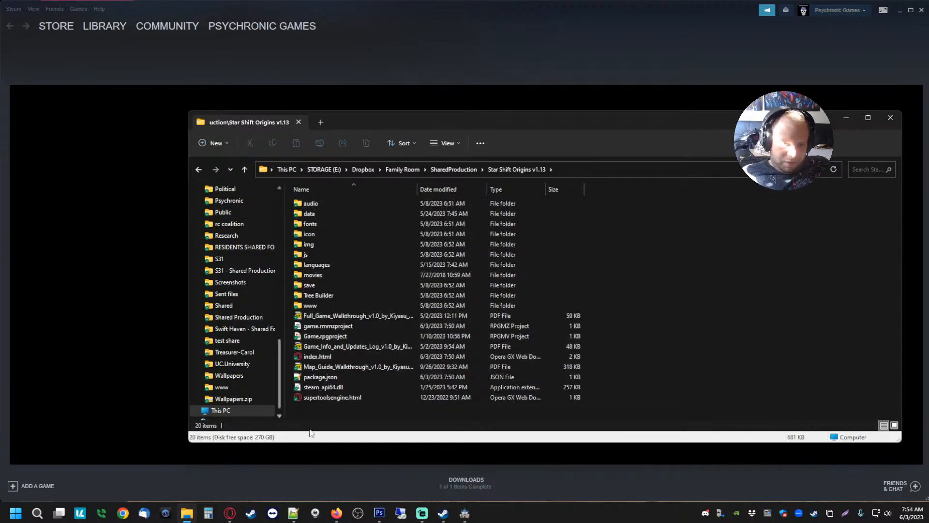
left_click_drag(376, 419, 248, 127)
- Open the Raw Translation folder of Translator++ within the SharedProduction Applications folder
left_click(452, 170)
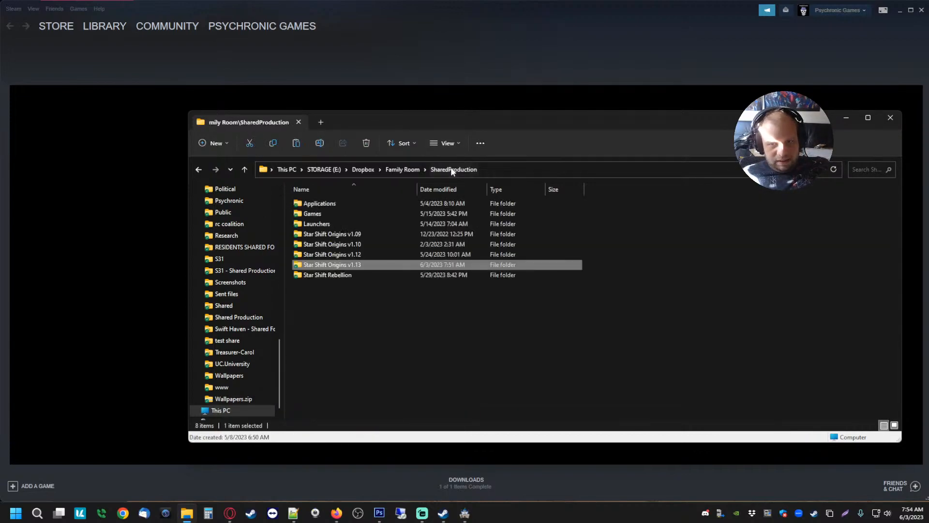
double_click(328, 204)
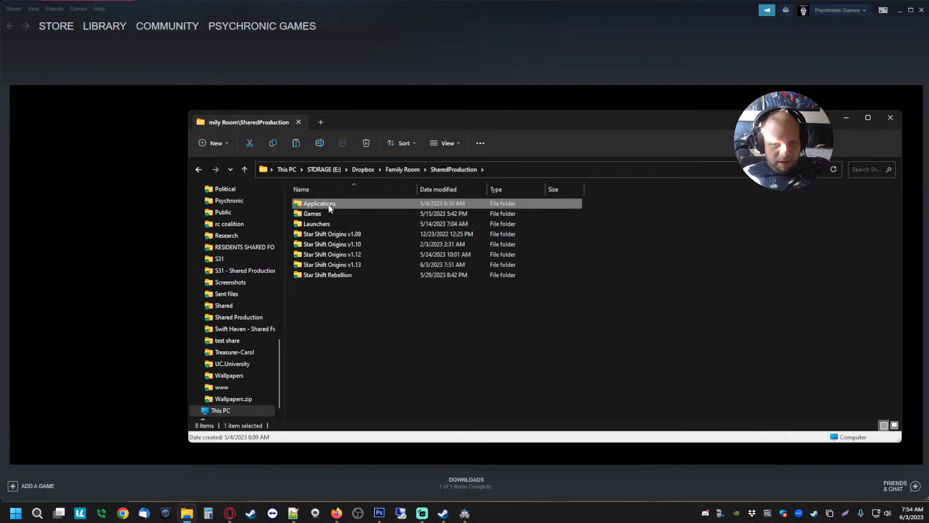
double_click(323, 203)
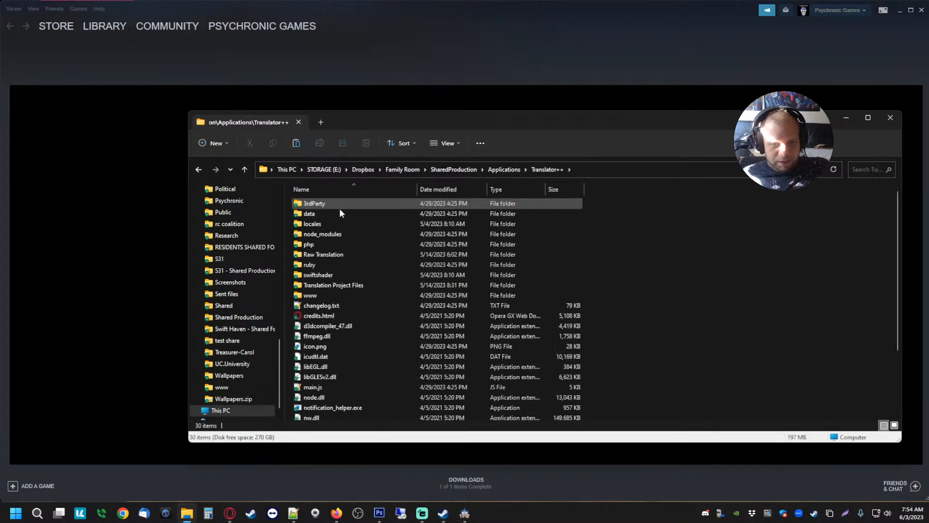
double_click(320, 255)
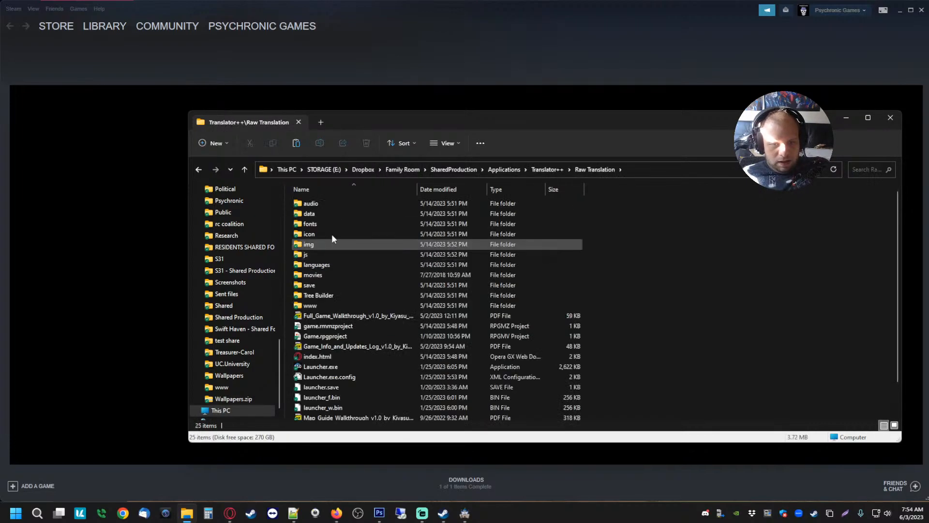
- Delete everything in the Raw Translation folder and paste in the copied Star Shift Origins v1.13 files
key("ctrl+a")
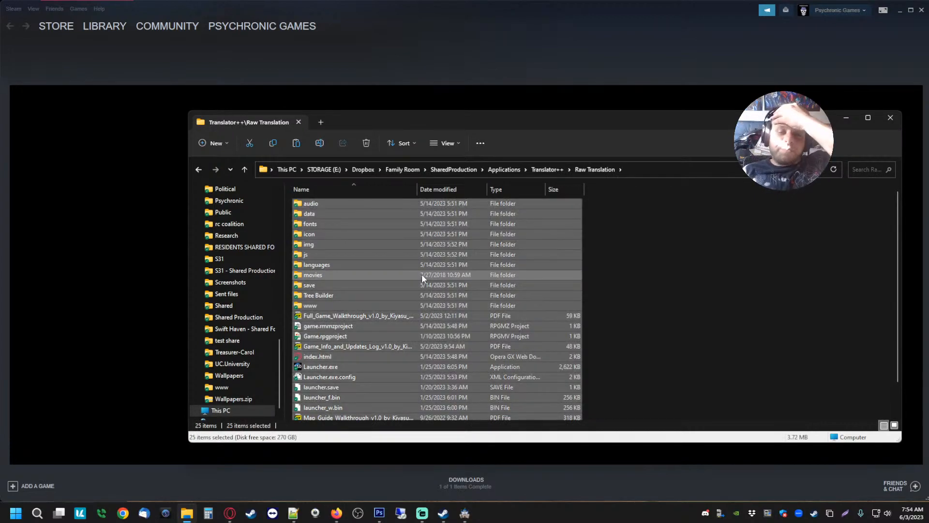
key("Delete")
key("Return")
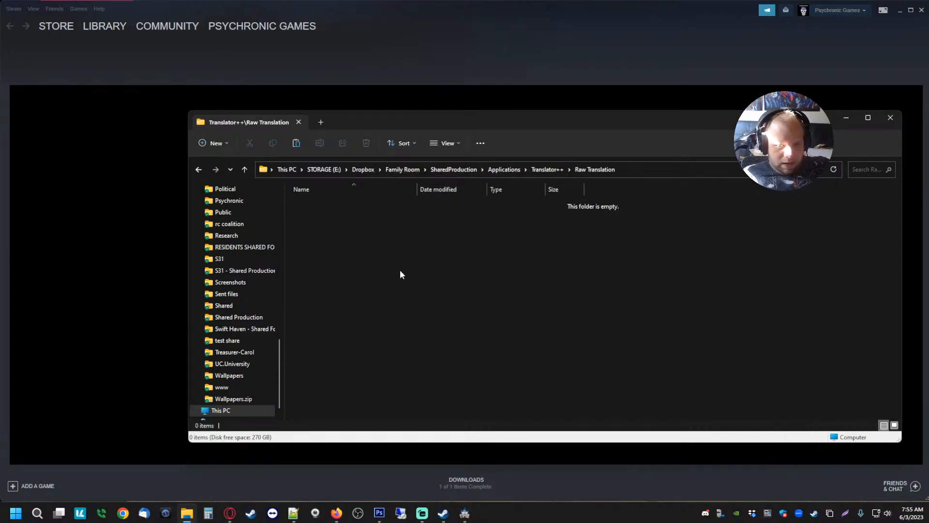
key("ctrl+v")
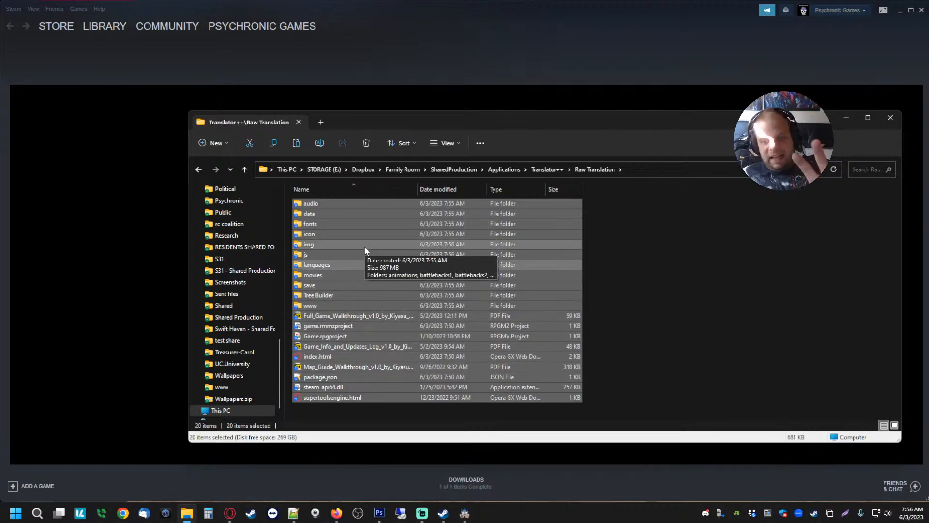
left_click(654, 277)
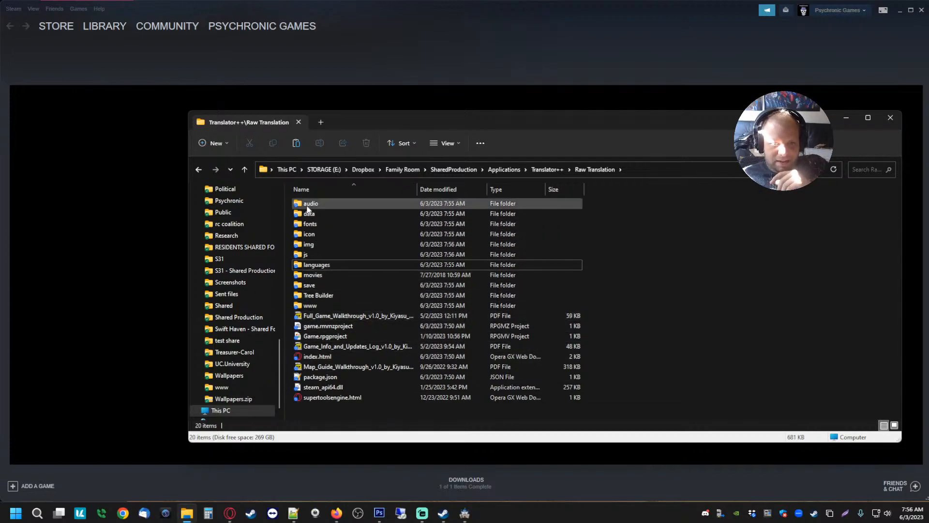
- Return to the Translator++ folder and launch Translator++.exe
left_click(545, 167)
scroll(326, 313, "down", 3)
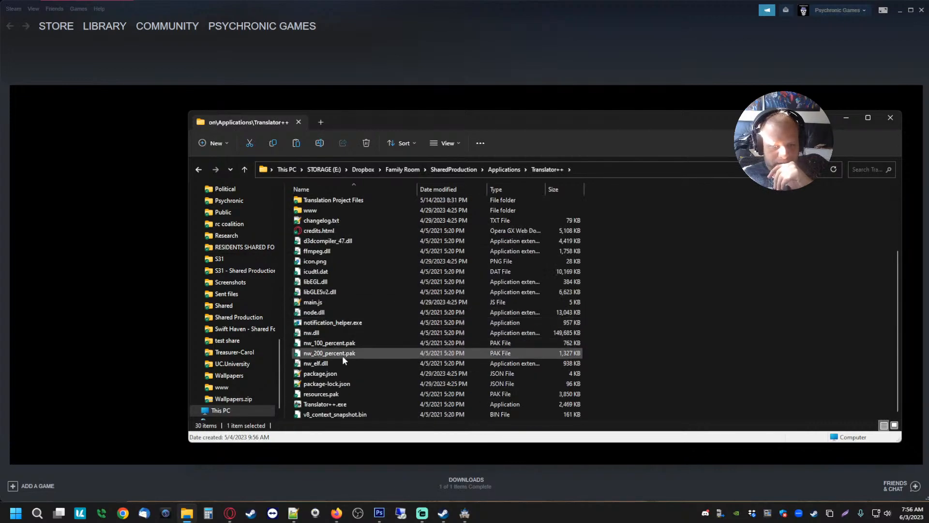
double_click(335, 405)
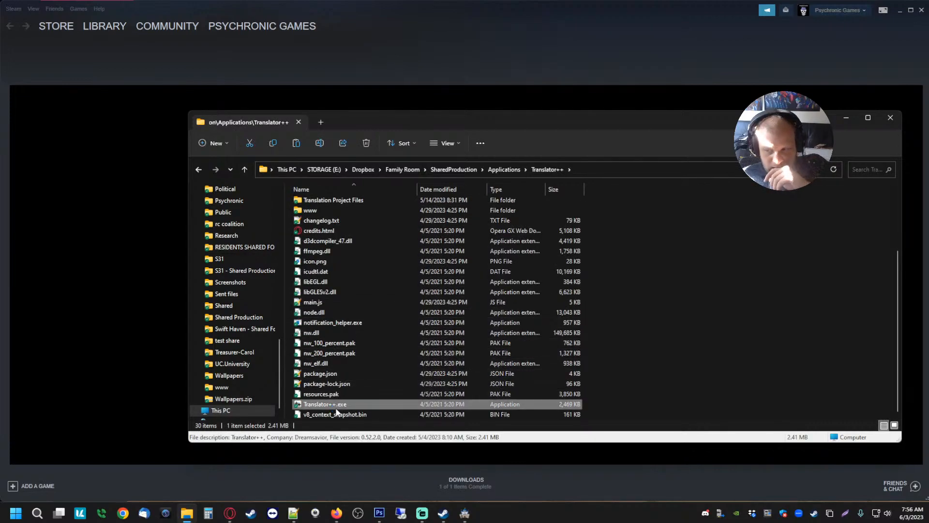
right_click(335, 407)
left_click(393, 80)
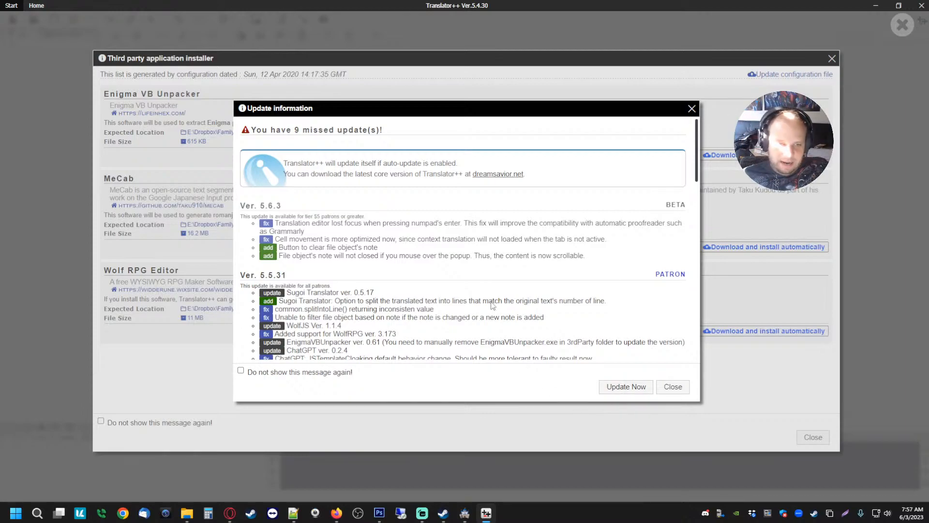
- Dismiss the update information and third-party installer dialogs, and open the recent Star Shift Origins Japanese.trans project
scroll(489, 305, "down", 15)
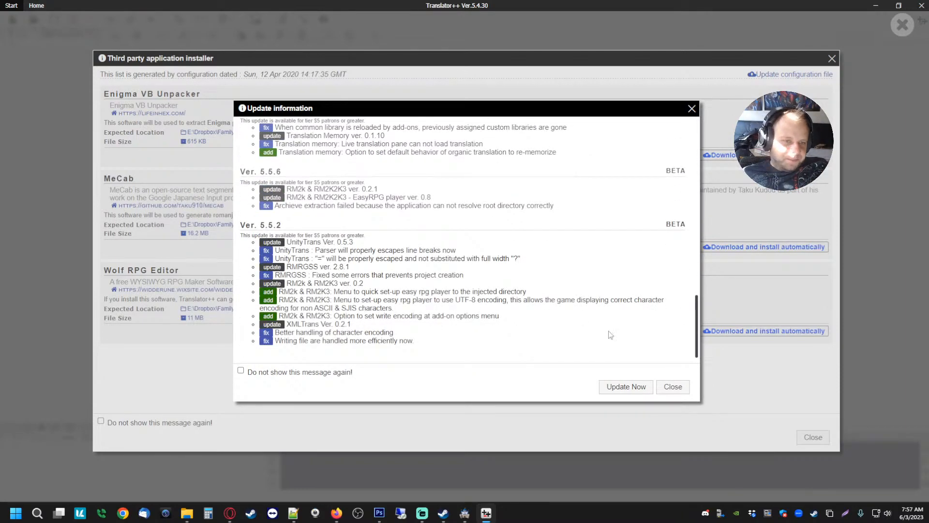
left_click(673, 387)
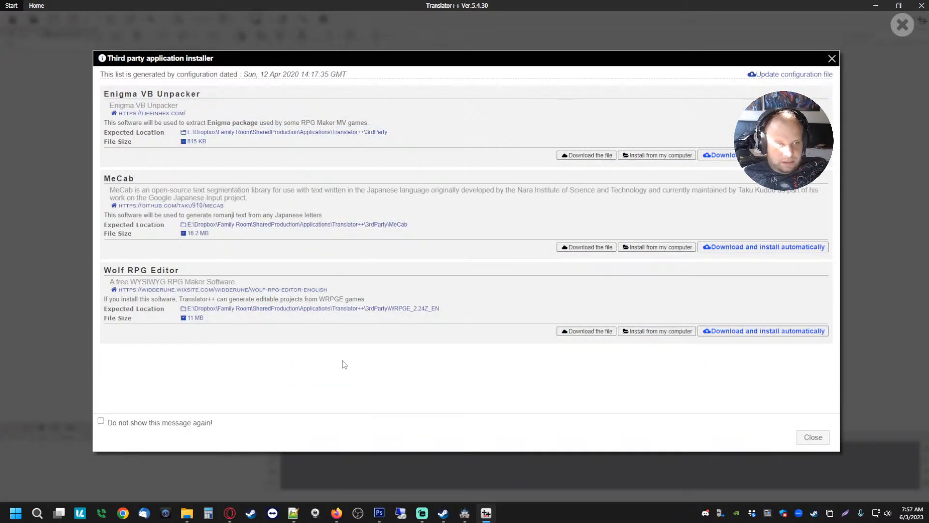
left_click(813, 437)
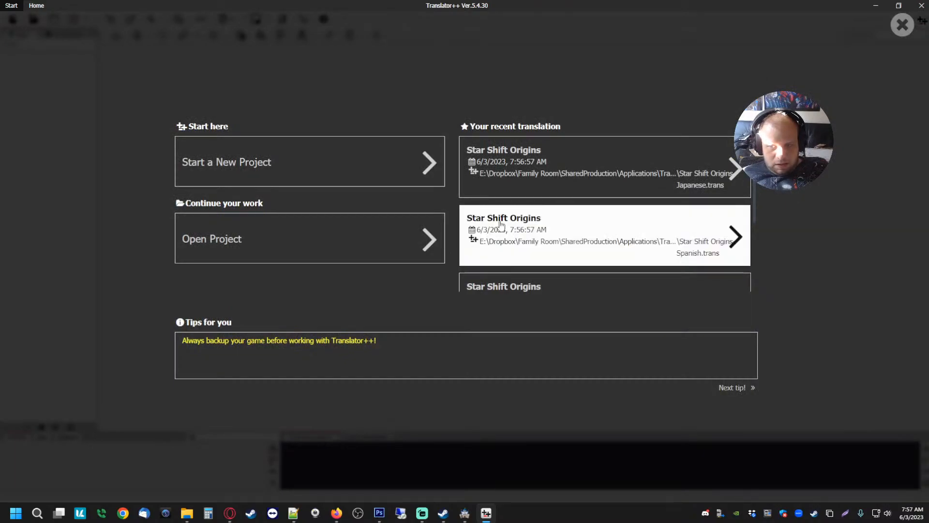
left_click(557, 175)
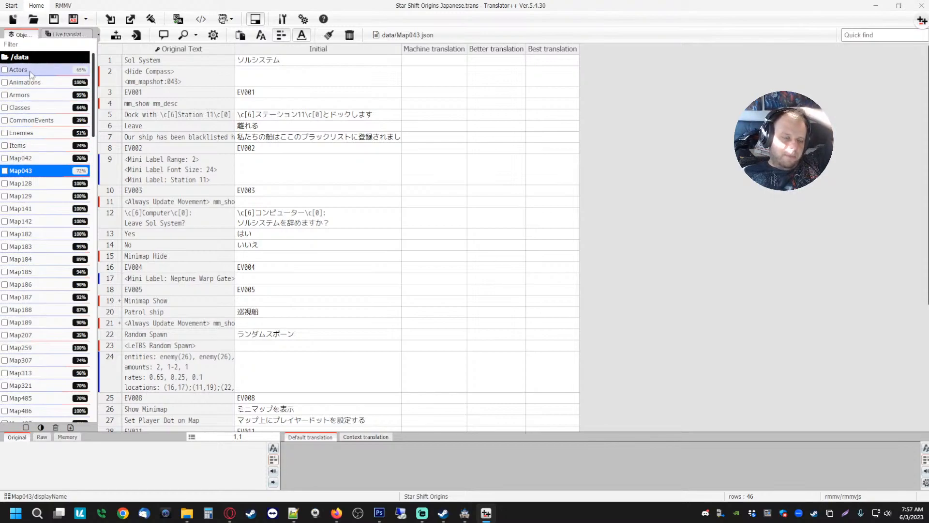
- Tick Map573 in the data file list and view the options offered for the selected file
scroll(41, 173, "down", 12)
scroll(43, 172, "down", 15)
right_click(26, 271)
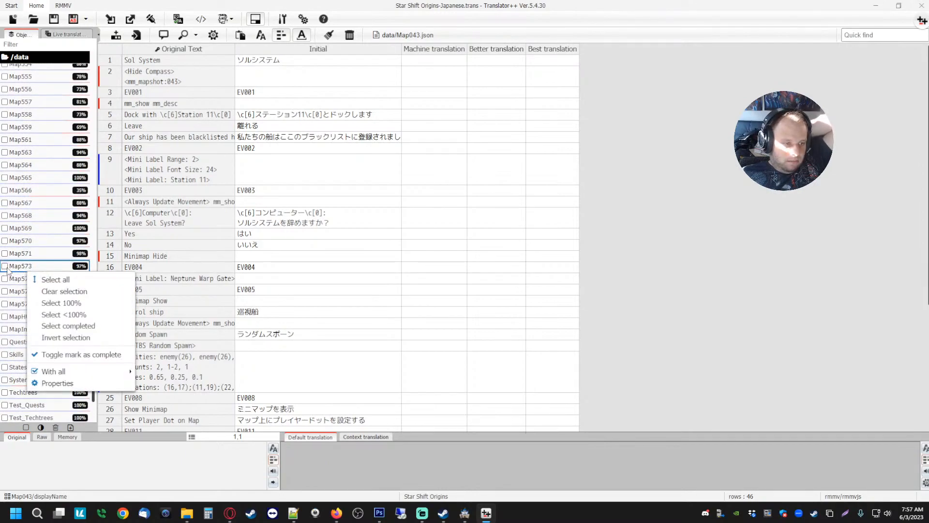
left_click(7, 271)
left_click(5, 266)
right_click(28, 270)
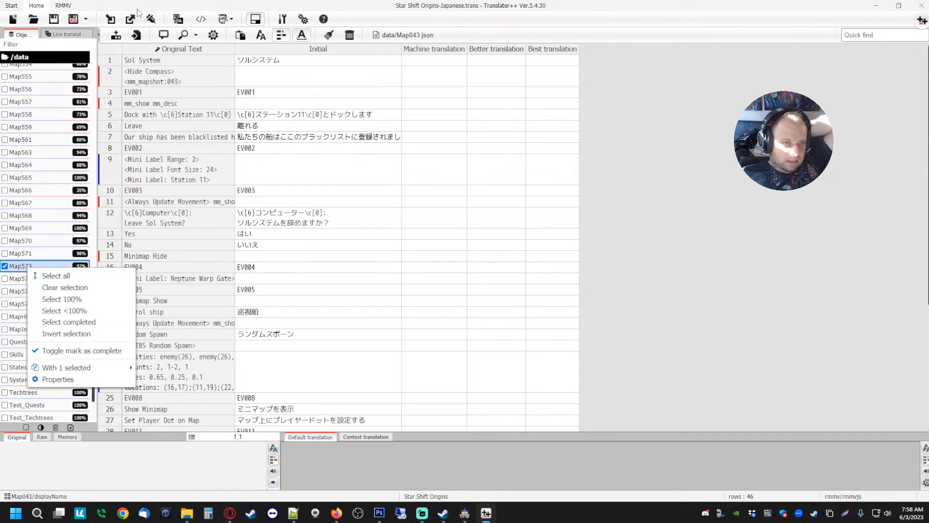
left_click(23, 269)
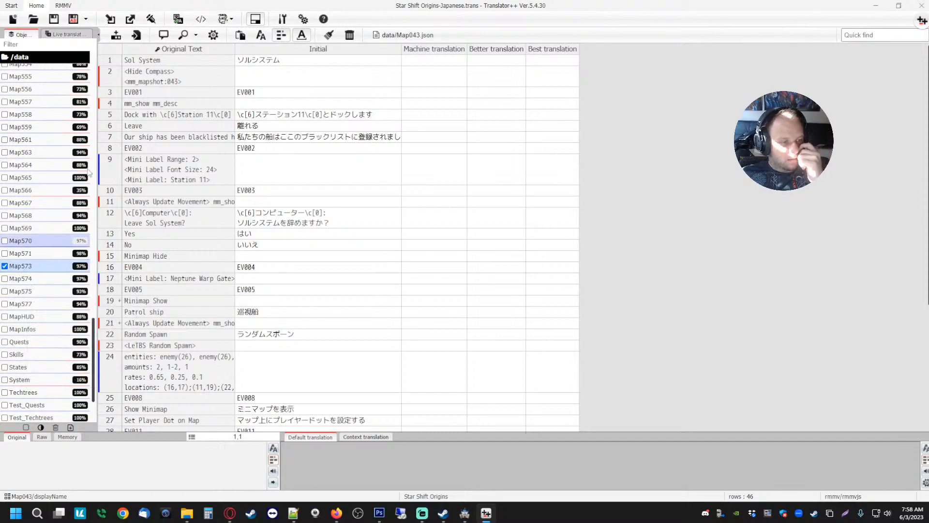
- Review the project's export modes and import modes without running either, and untick Map573 in the file list
left_click(130, 20)
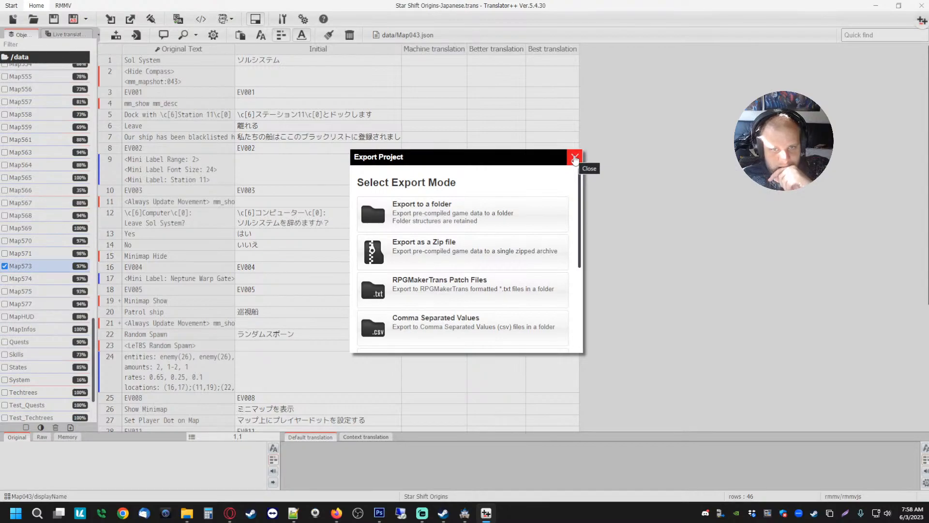
left_click(575, 158)
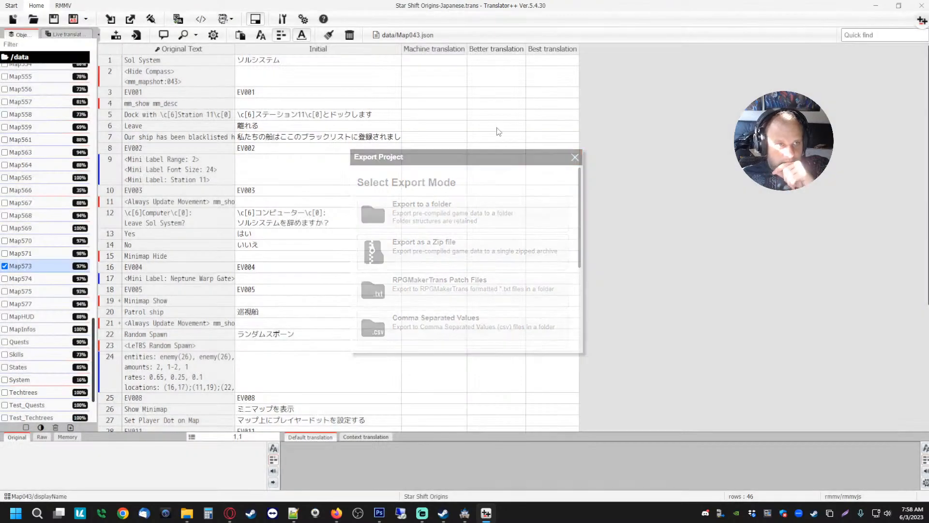
left_click(112, 19)
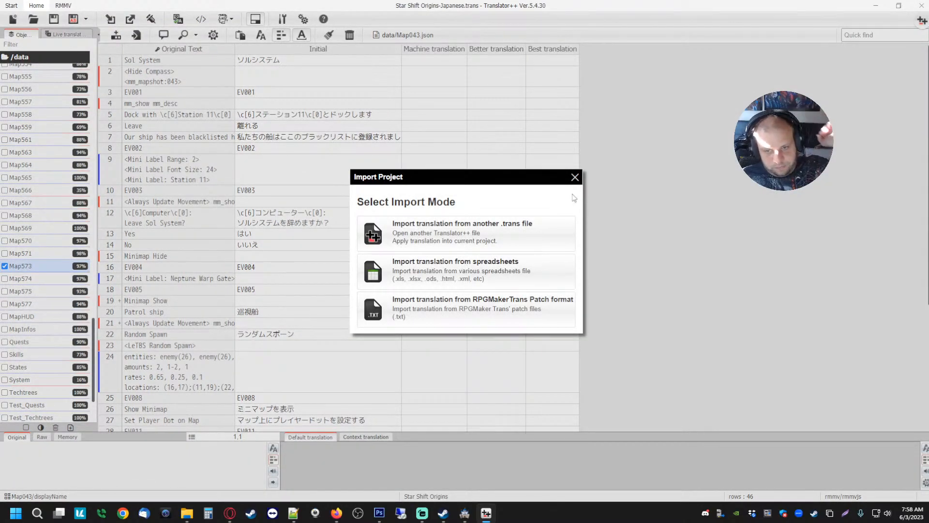
left_click(575, 177)
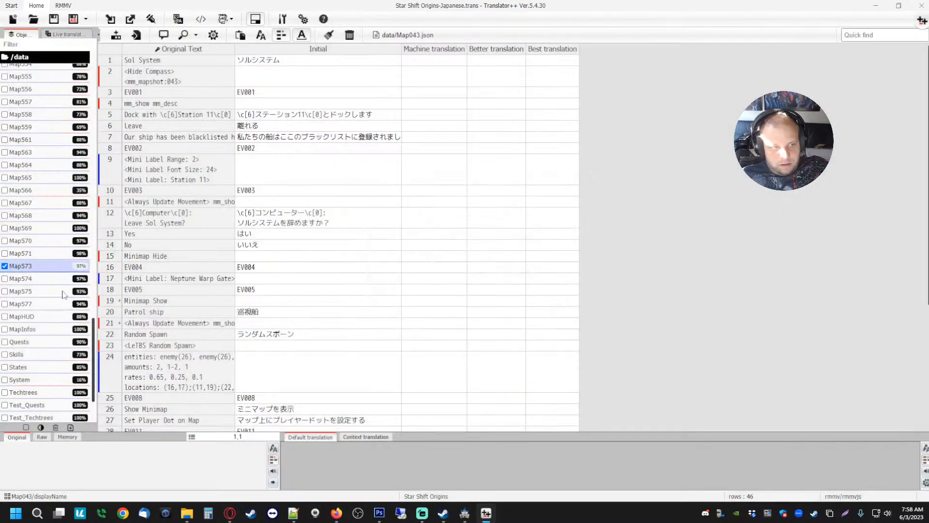
left_click(8, 267)
- Browse the original text and Japanese translations in the Actors, Animations, Armors, Classes, CommonEvents and Enemies data files
scroll(36, 216, "up", 20)
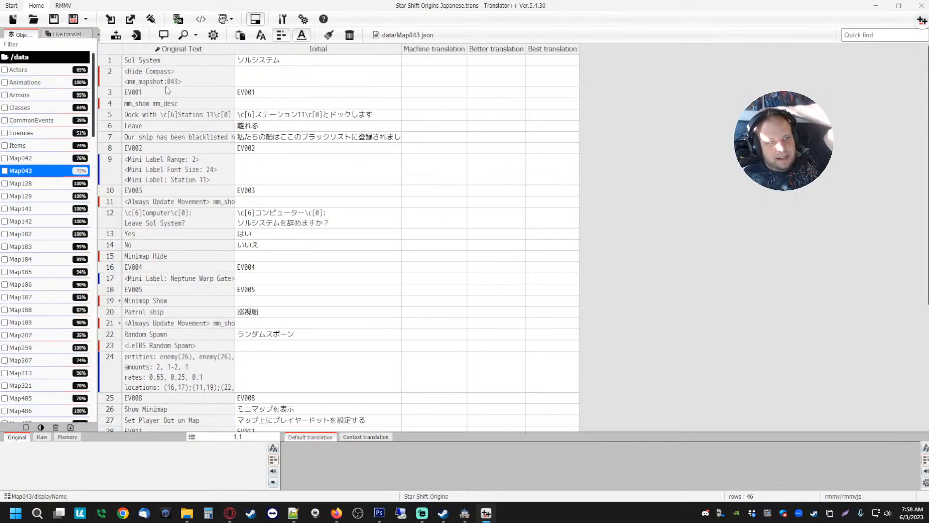
left_click(22, 70)
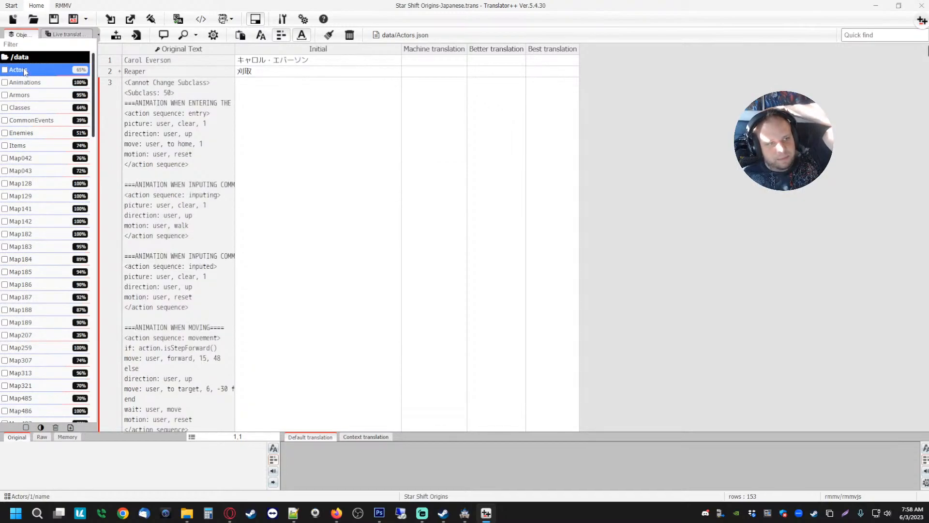
left_click(25, 83)
left_click(25, 95)
left_click(27, 109)
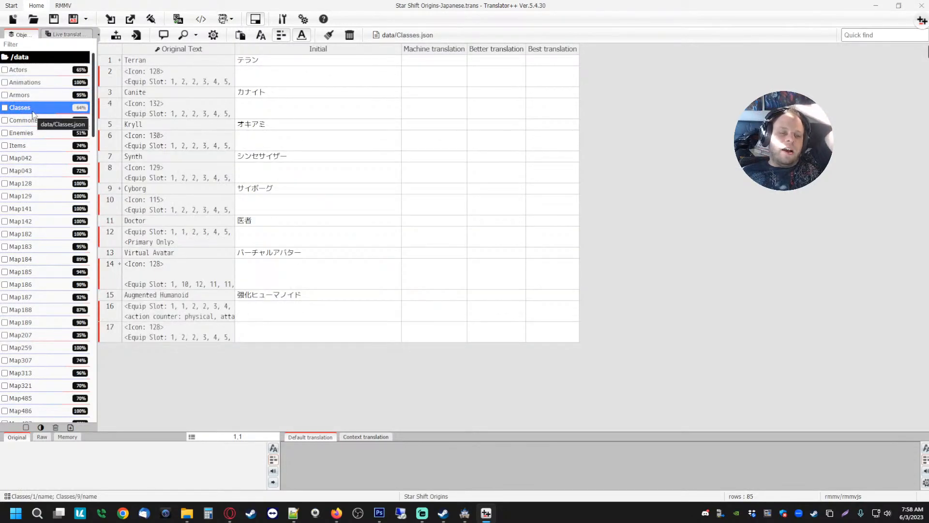
left_click(27, 121)
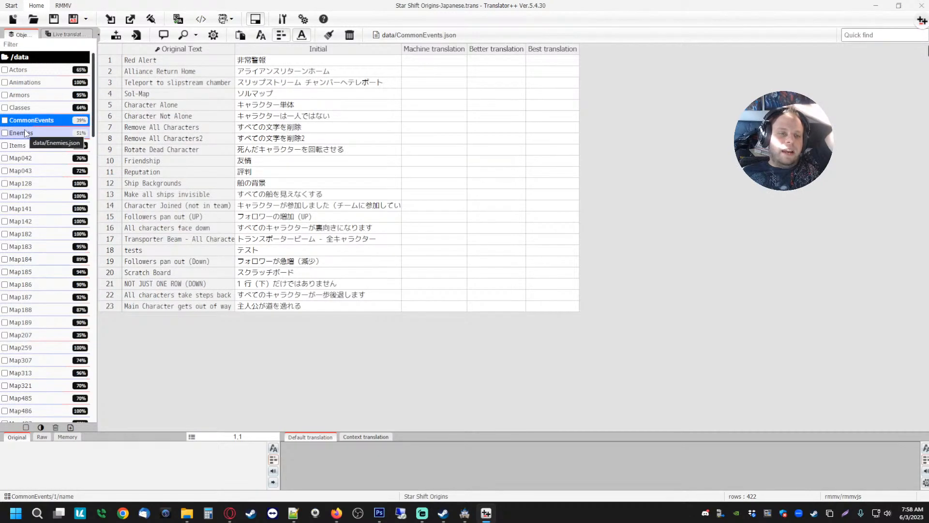
left_click(24, 130)
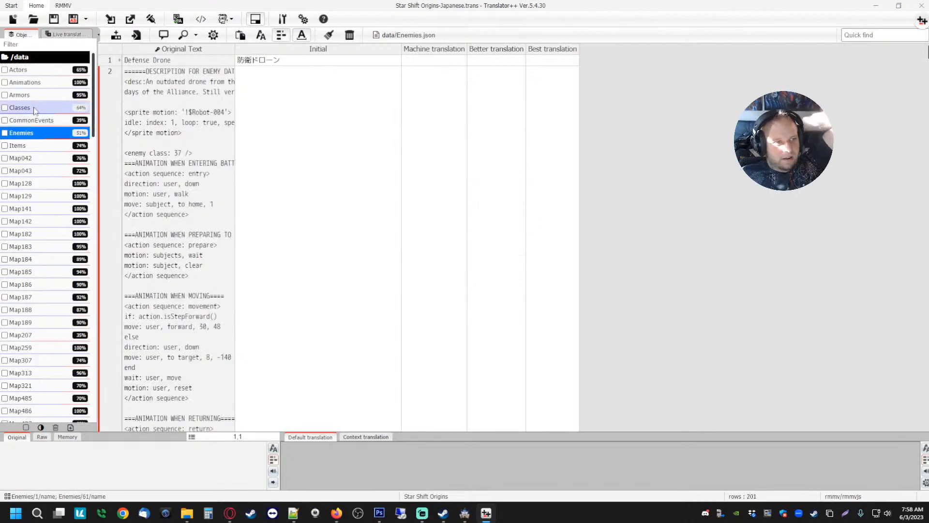
left_click(22, 108)
left_click(21, 95)
- Open the Actors data file and examine how its names and action sequence notes are handled in the translation table
left_click(37, 71)
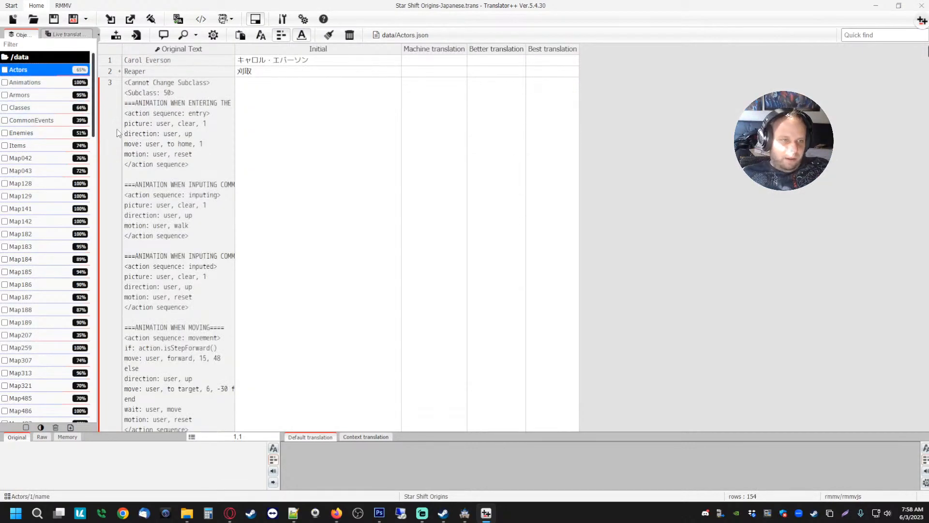
scroll(136, 184, "down", 8)
scroll(143, 197, "down", 10)
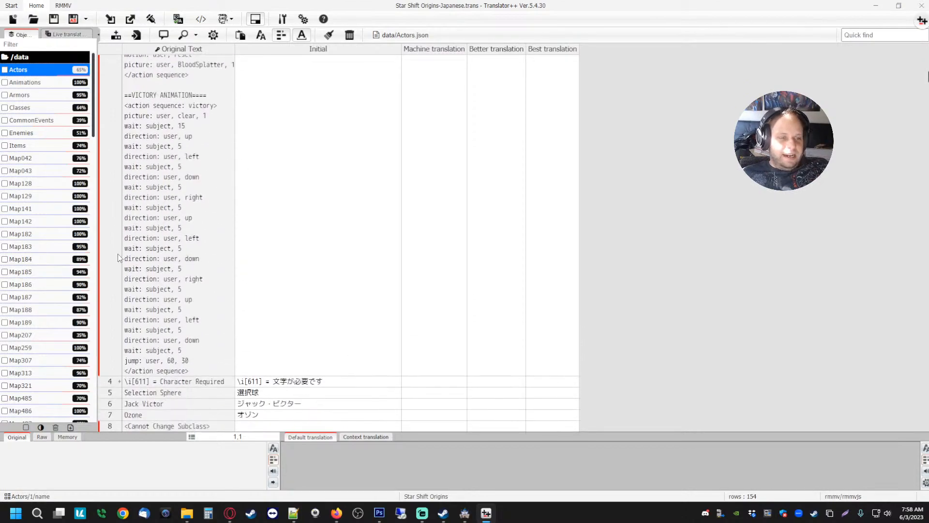
scroll(121, 177, "up", 12)
scroll(127, 181, "down", 10)
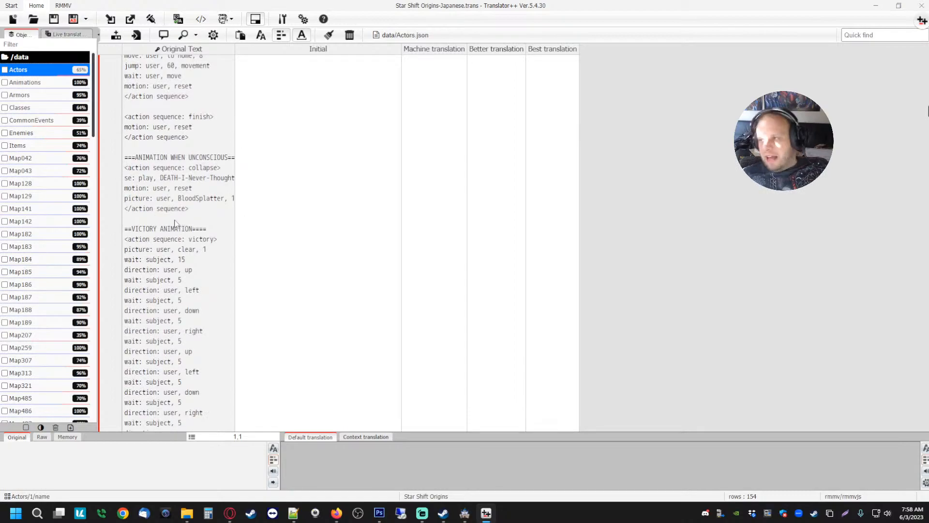
scroll(146, 208, "down", 15)
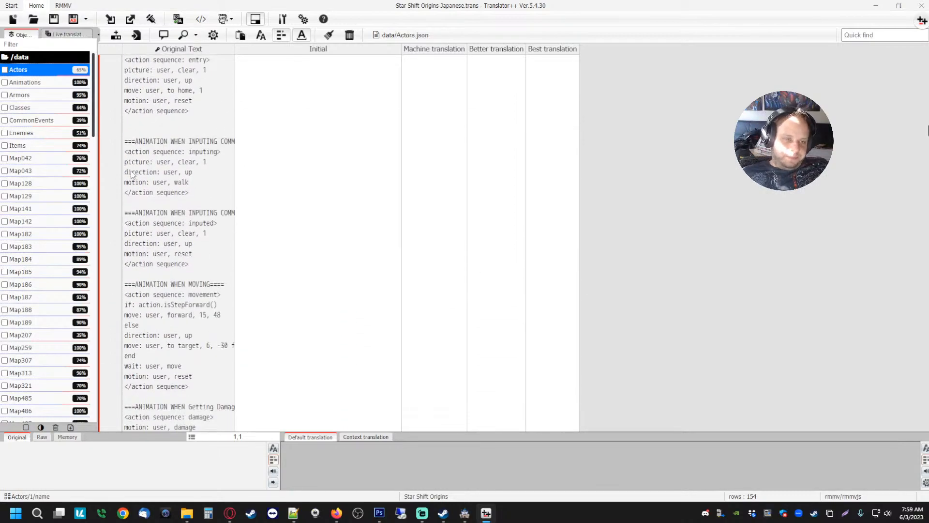
scroll(130, 188, "down", 3)
scroll(141, 193, "up", 15)
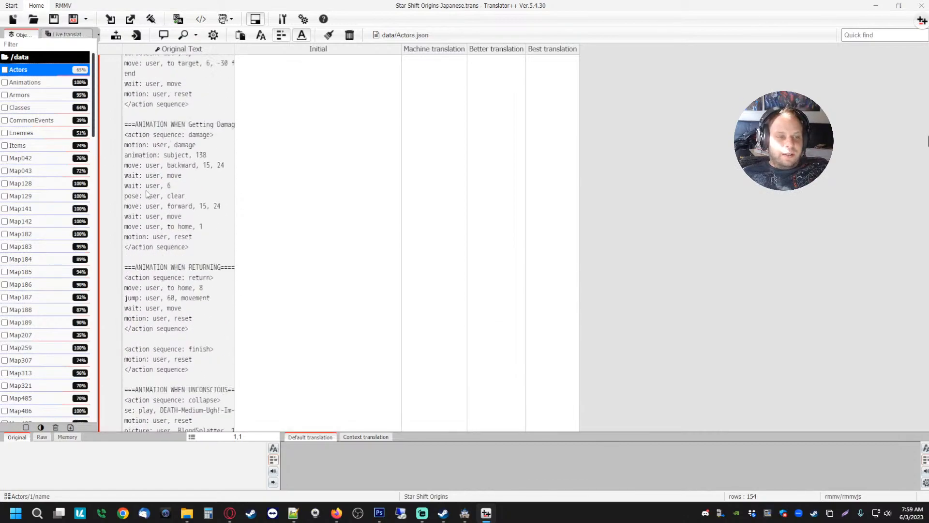
scroll(143, 198, "up", 5)
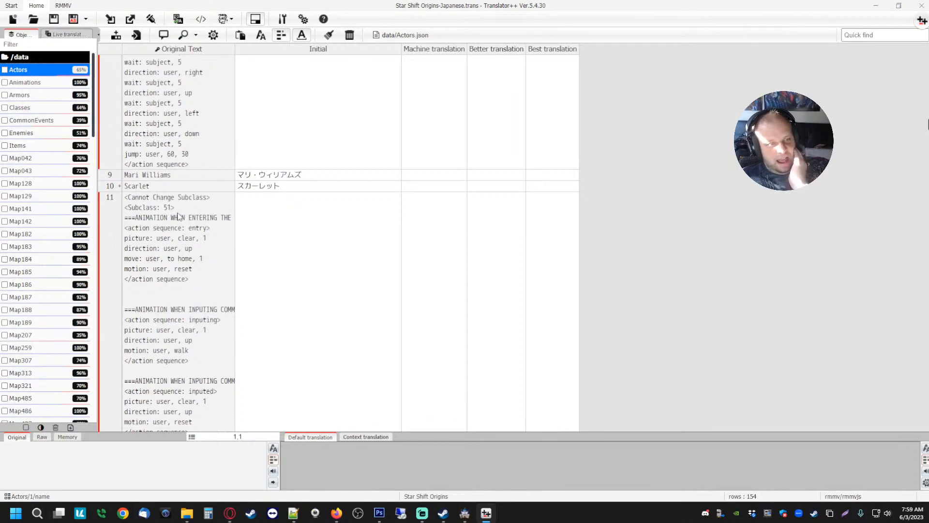
scroll(178, 217, "up", 15)
scroll(185, 257, "up", 10)
scroll(146, 159, "down", 5)
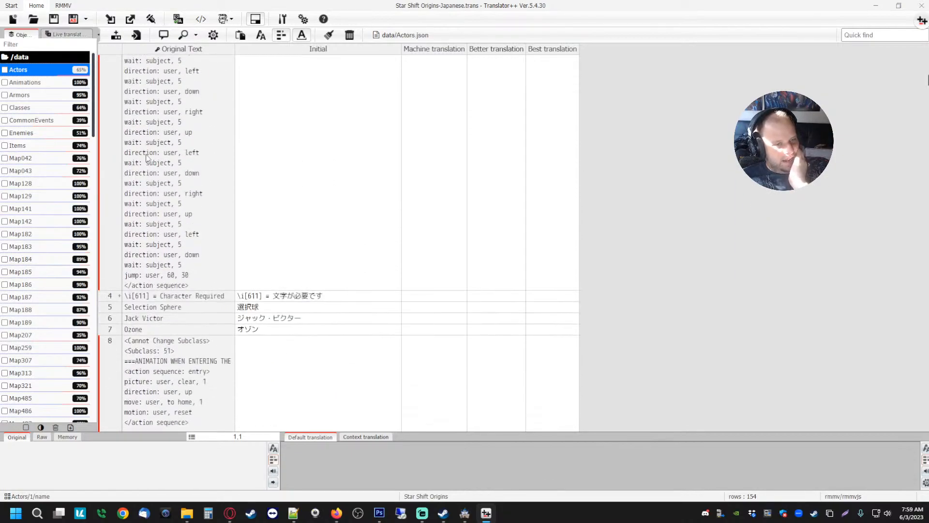
scroll(164, 176, "up", 3)
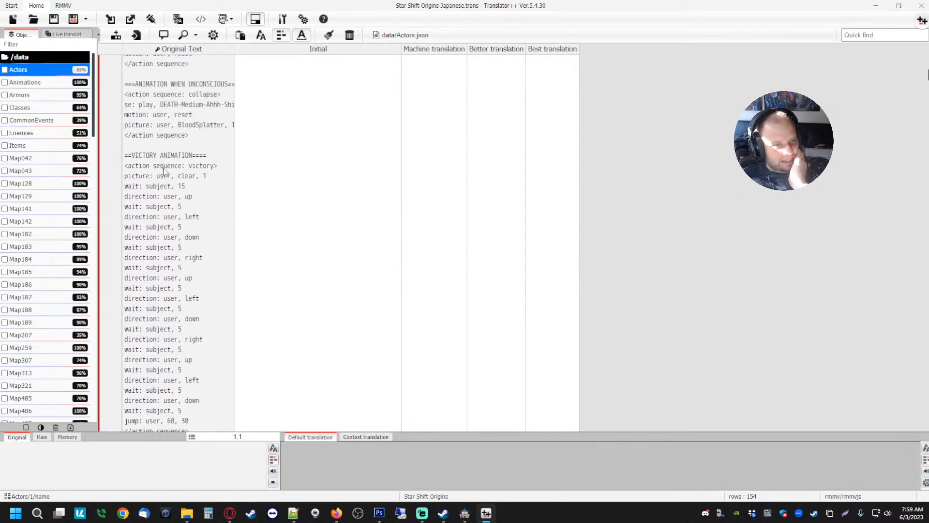
- Select the original note text in row 3 of Actors and read through the animation note entries
left_click(137, 175)
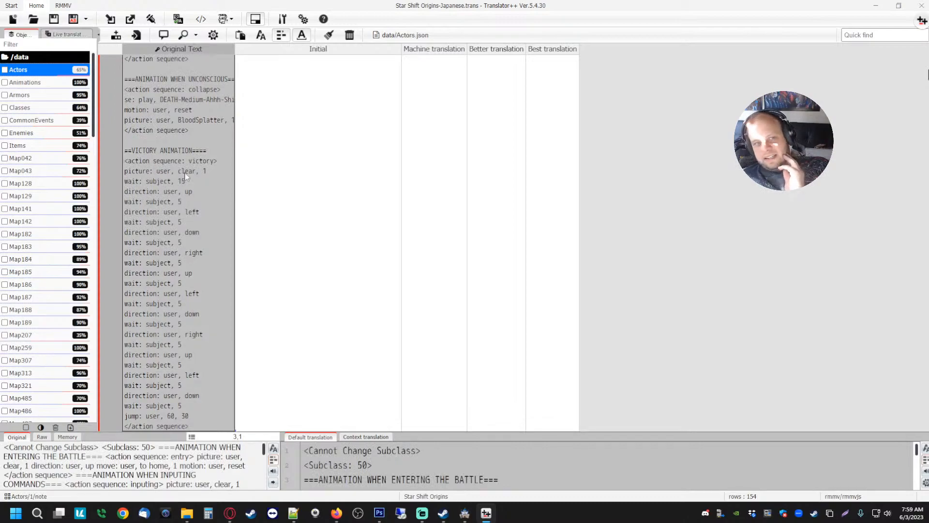
scroll(178, 203, "up", 10)
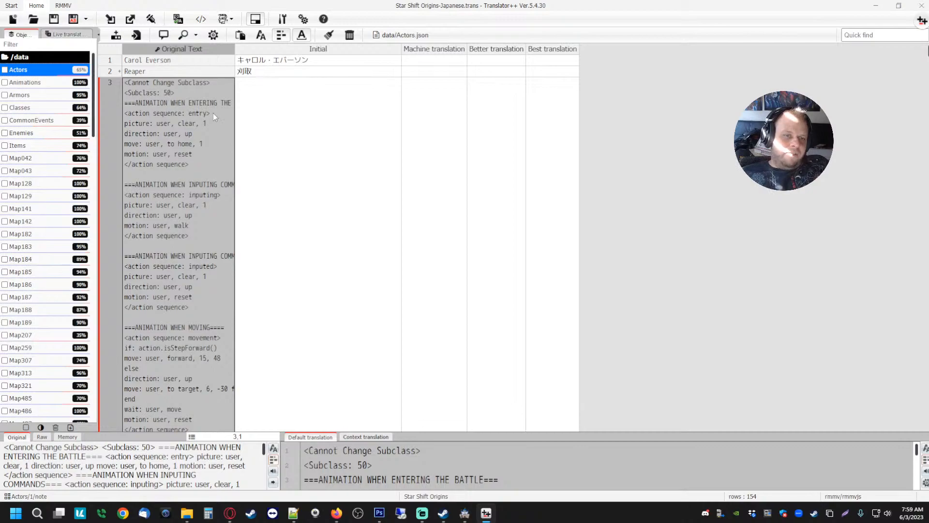
scroll(153, 85, "down", 10)
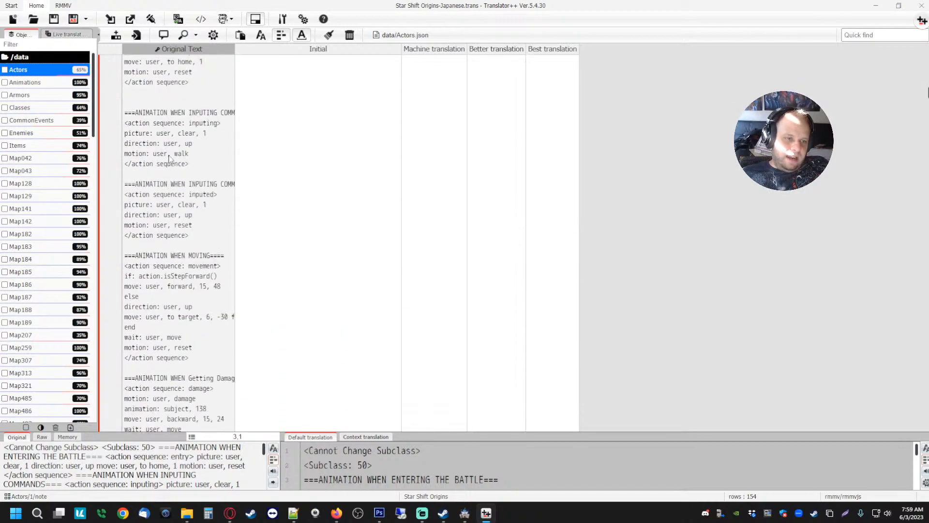
scroll(174, 153, "down", 15)
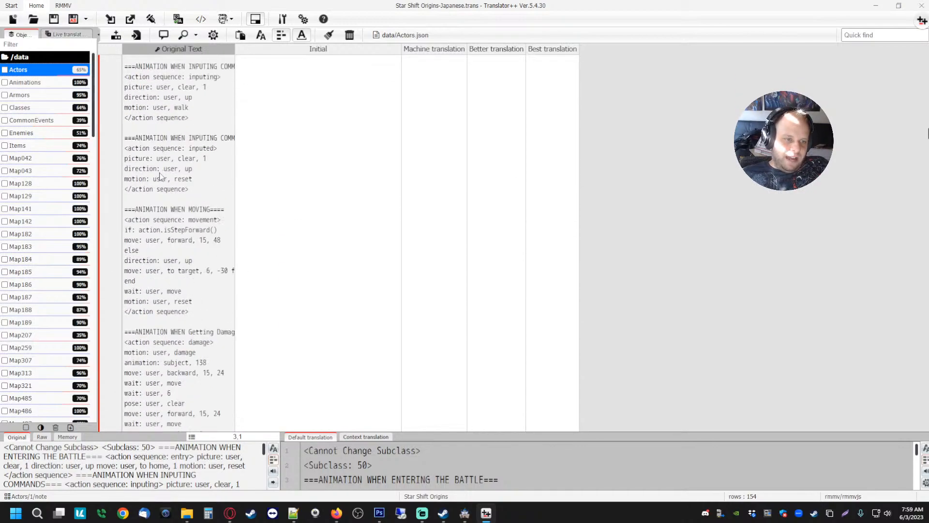
scroll(159, 182, "down", 5)
- Open the Classes data file and examine its translated class names and untranslated equip slot and skill notes
left_click(25, 82)
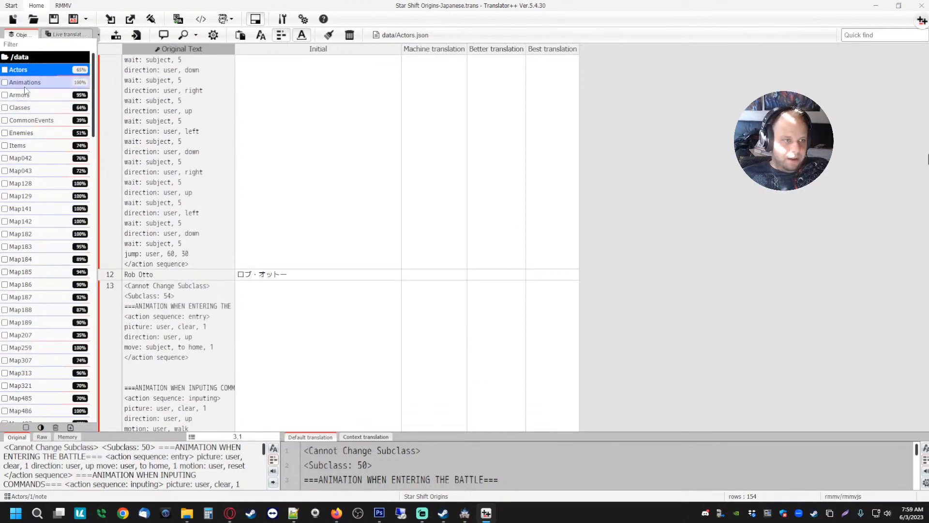
left_click(31, 107)
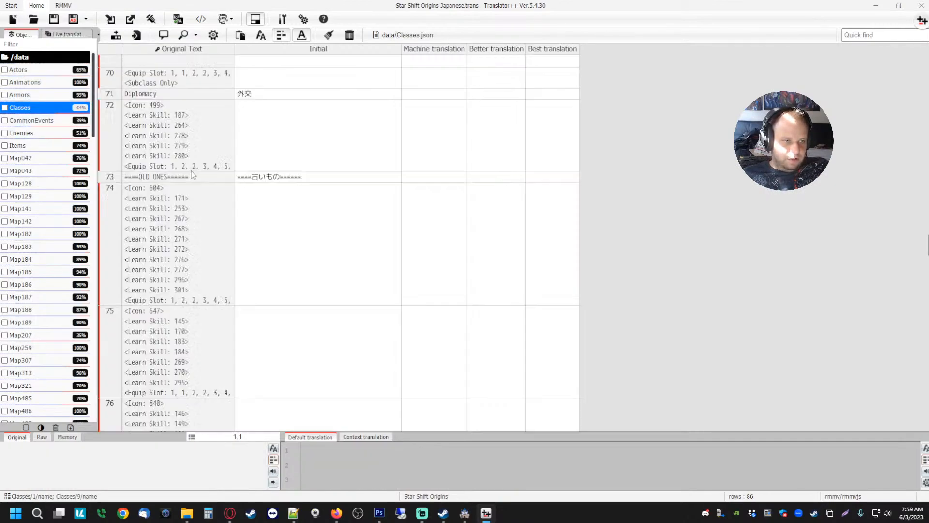
scroll(167, 232, "up", 12)
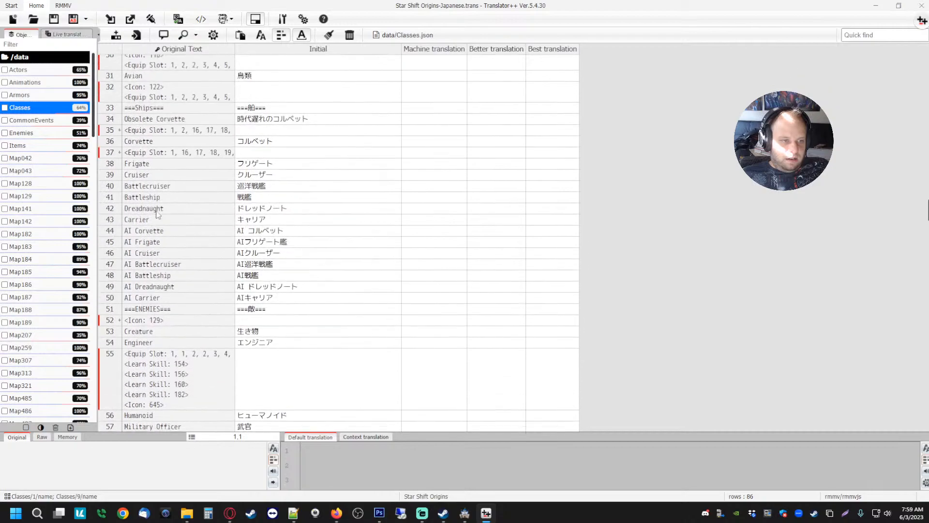
scroll(156, 213, "down", 10)
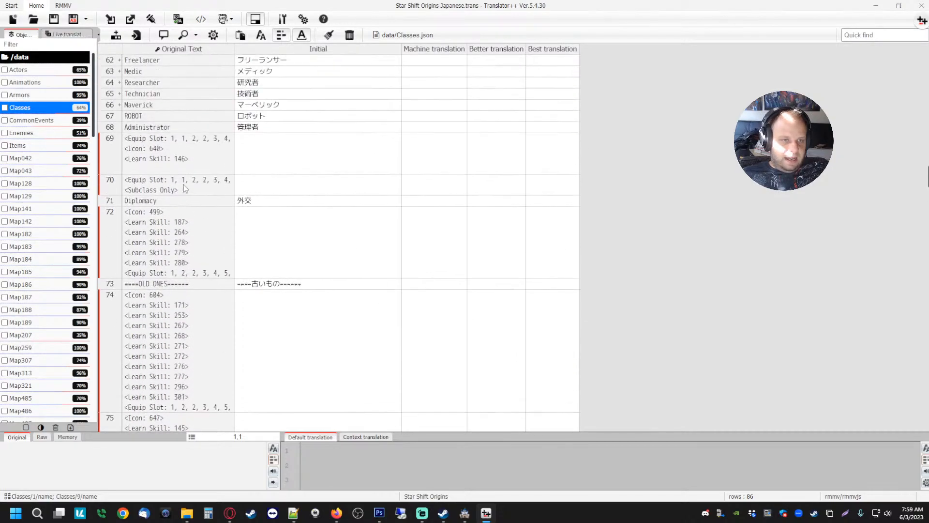
scroll(180, 180, "up", 10)
scroll(164, 174, "down", 12)
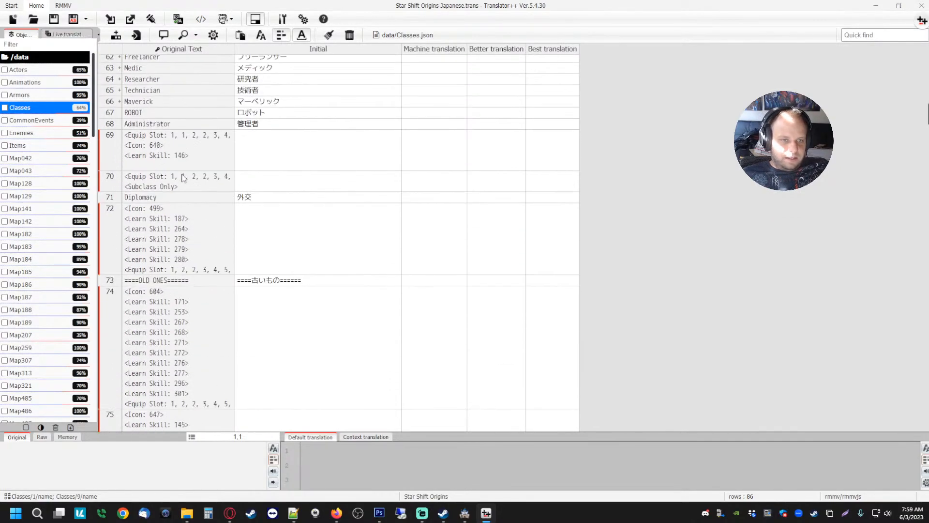
scroll(92, 162, "down", 15)
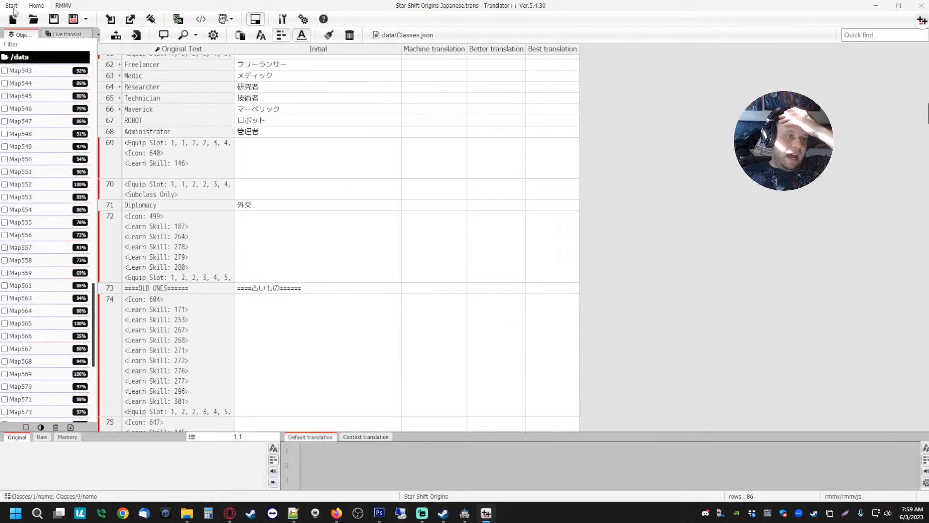
- Save a copy of the Japanese project as Star Shift Origins-Traditional Chinese.trans in the Translation Project Files folder
left_click(11, 6)
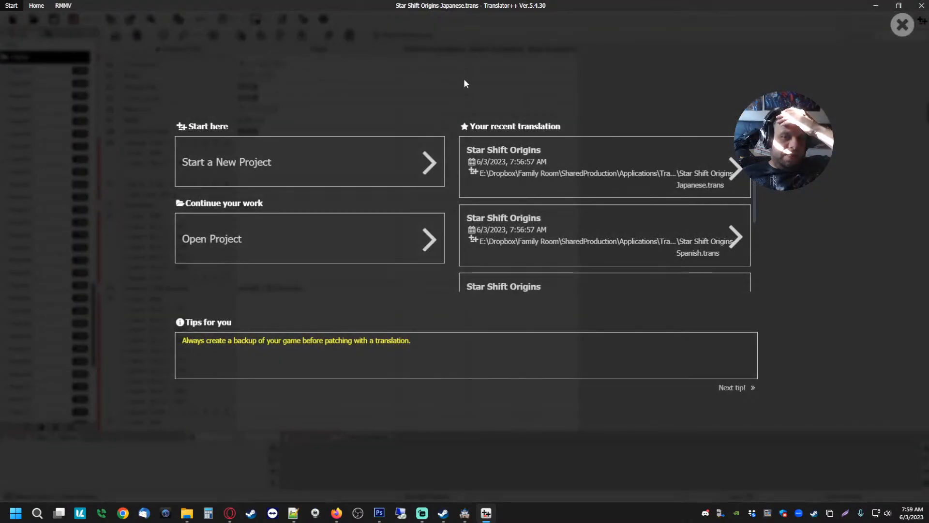
left_click(602, 165)
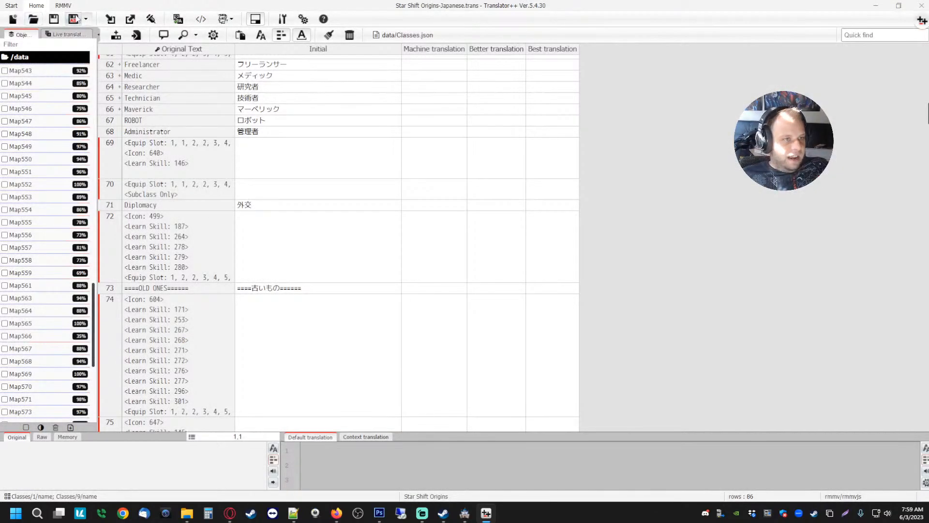
left_click(73, 19)
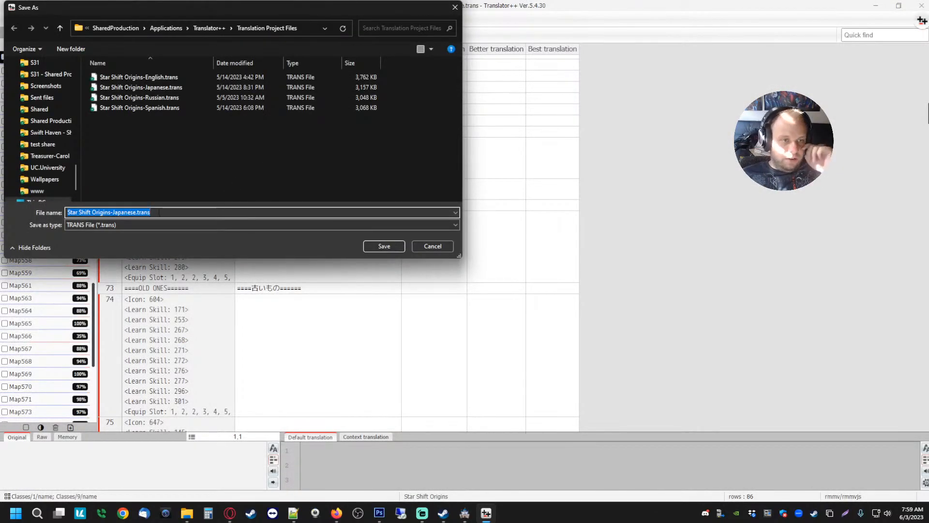
left_click(136, 212)
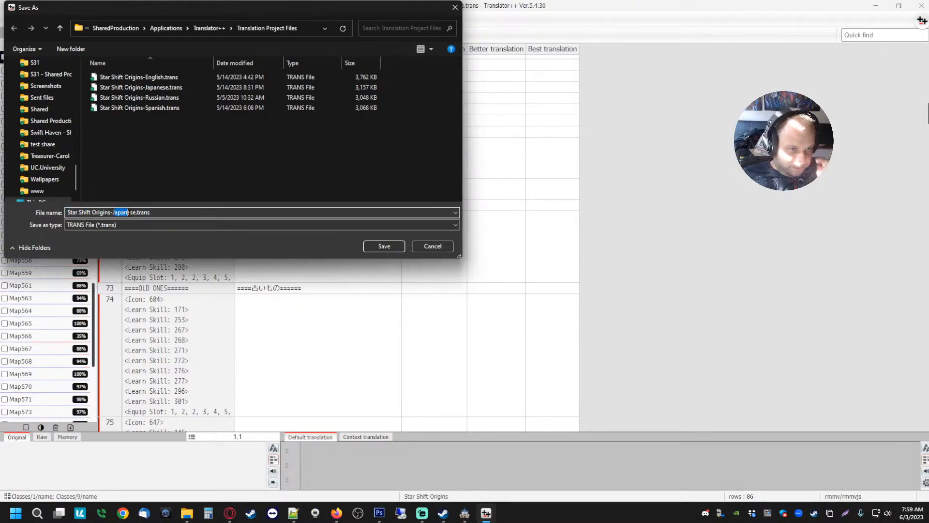
type("Traditional")
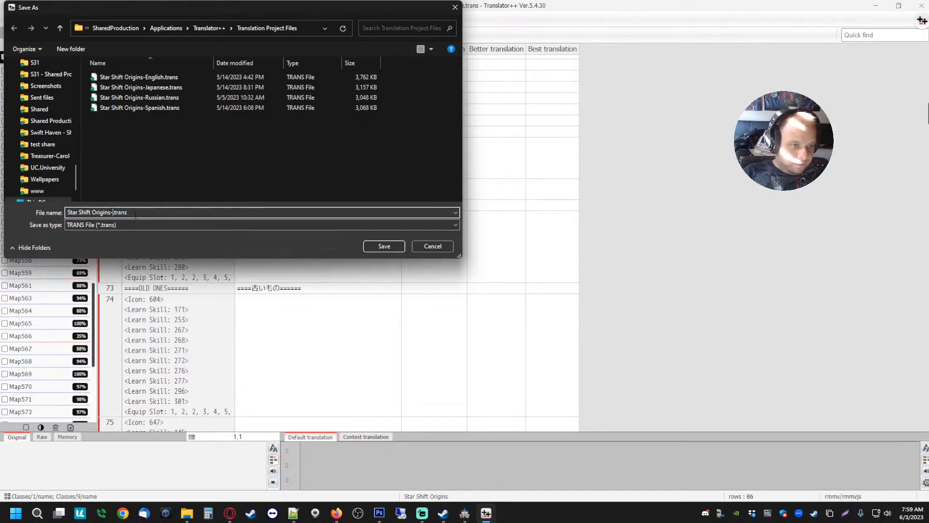
type(" Chinese")
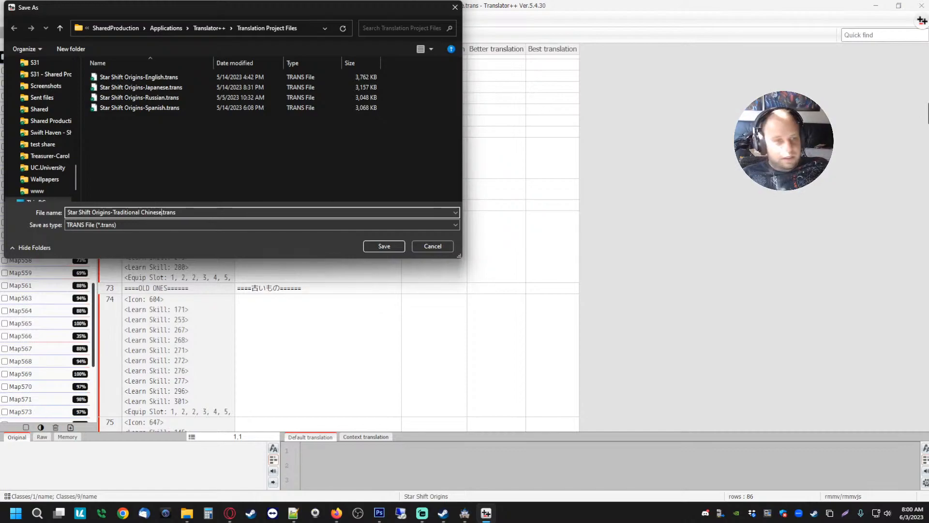
key("Return")
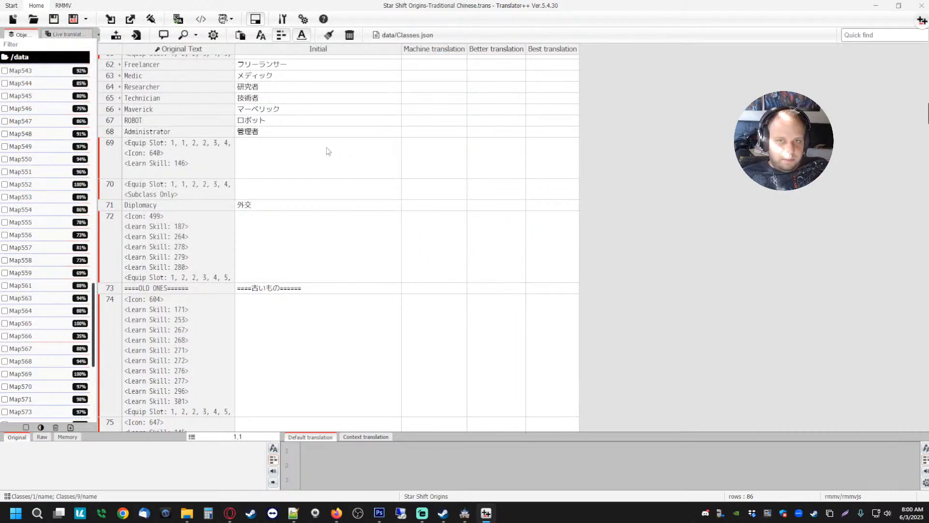
- Select all data files in the project's object list and look over the selection
scroll(270, 124, "up", 15)
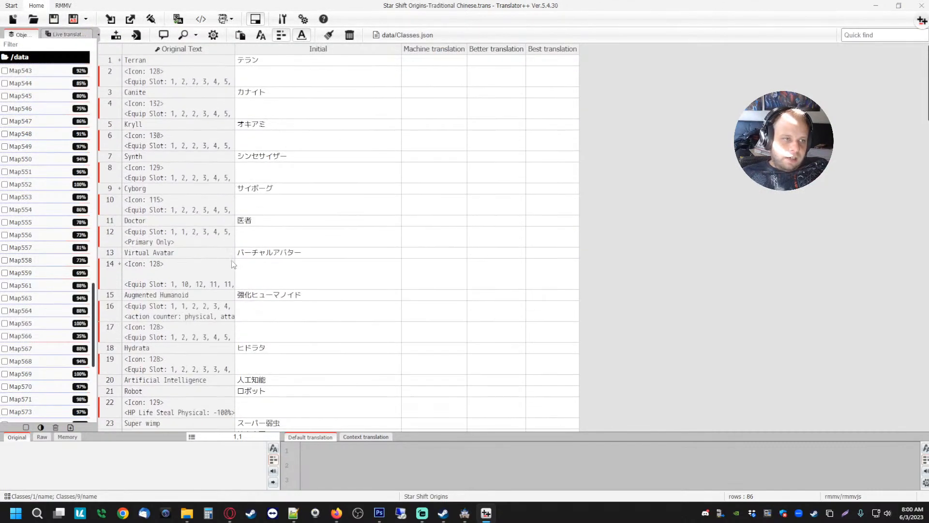
left_click(26, 427)
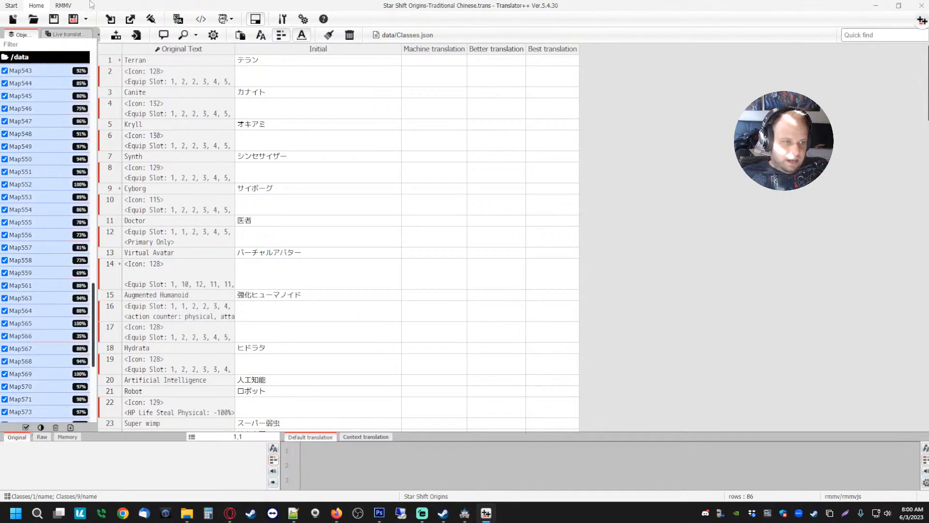
scroll(37, 145, "up", 10)
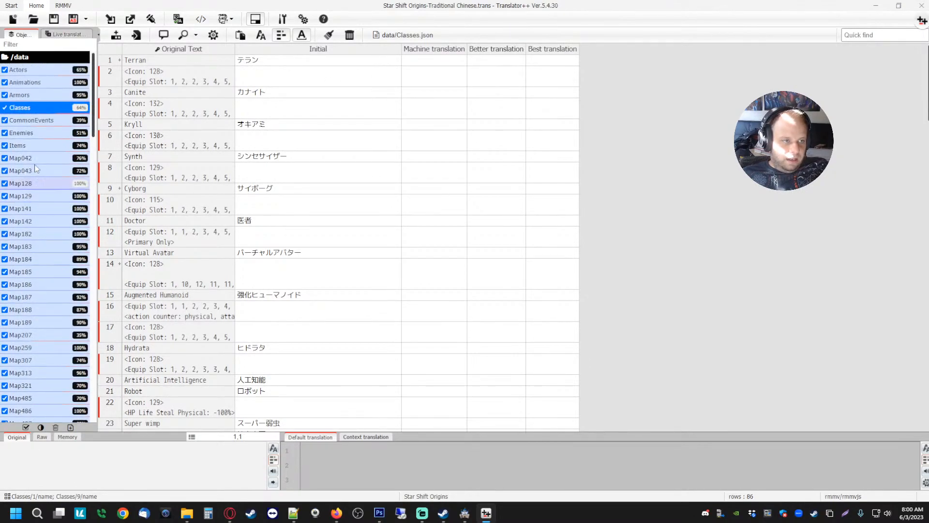
scroll(34, 104, "down", 15)
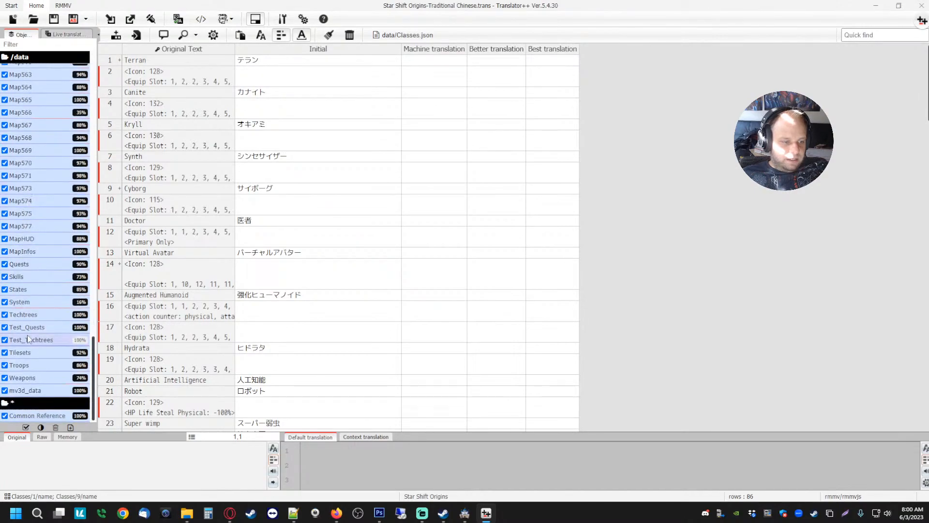
scroll(24, 314, "up", 15)
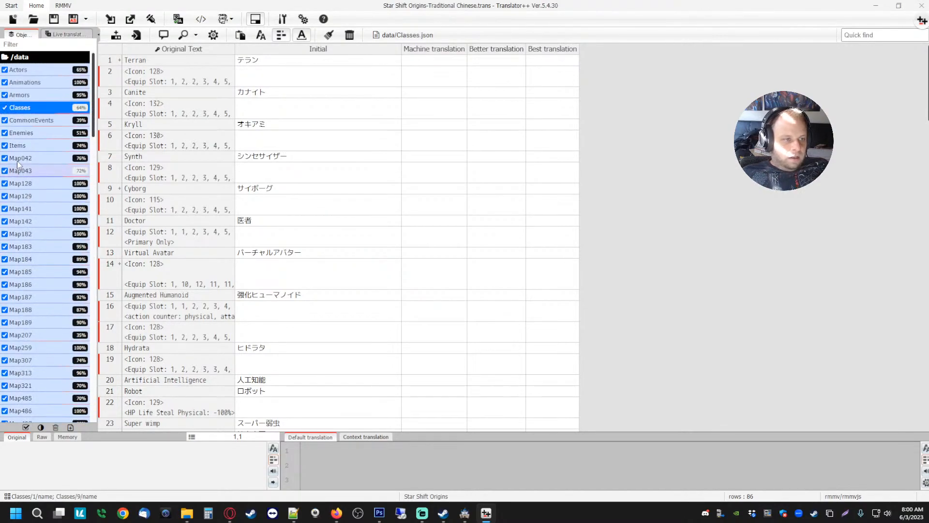
- Set the default target language to Chinese Traditional in the translator options, keeping English as the default source language
left_click(283, 19)
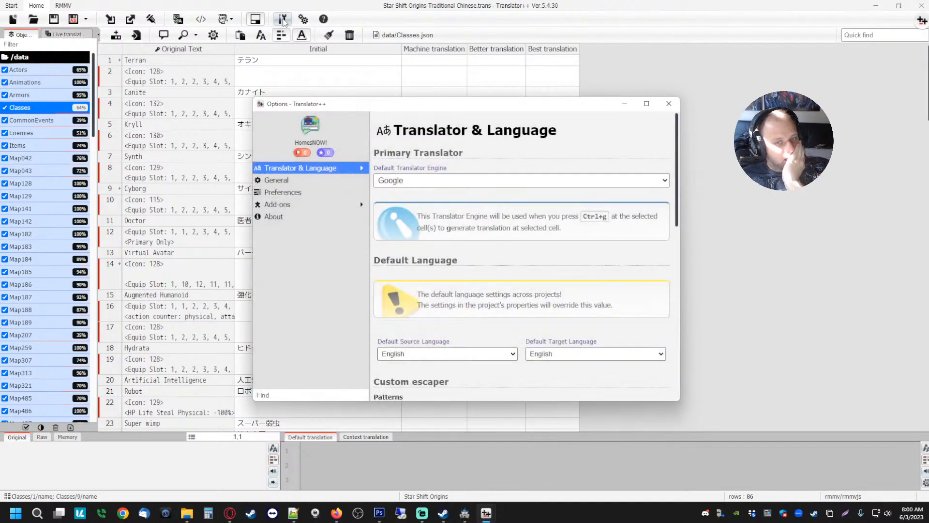
left_click(505, 354)
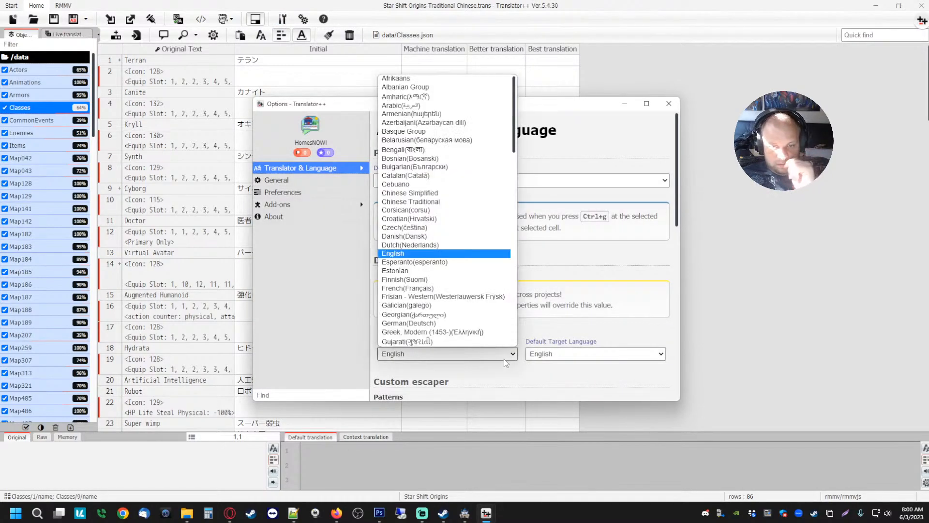
left_click(554, 363)
left_click(585, 352)
scroll(579, 270, "down", 15)
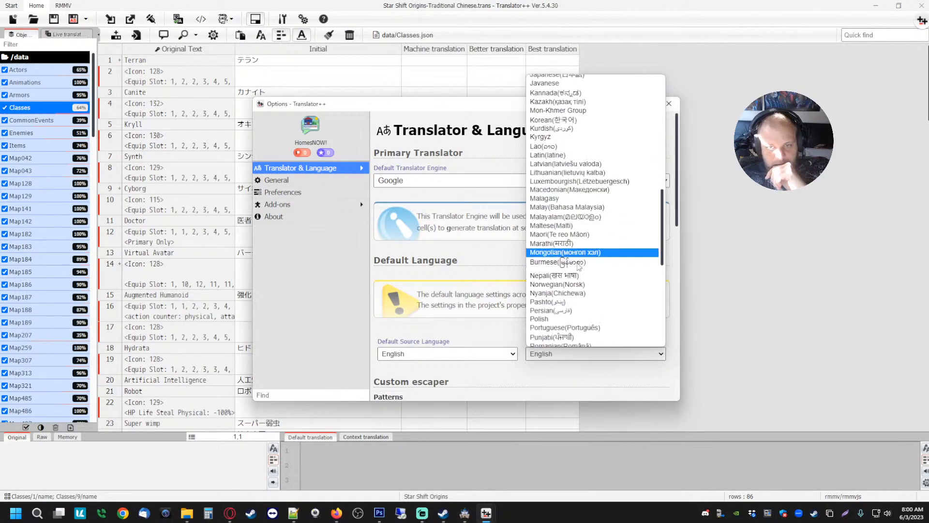
scroll(579, 270, "down", 1)
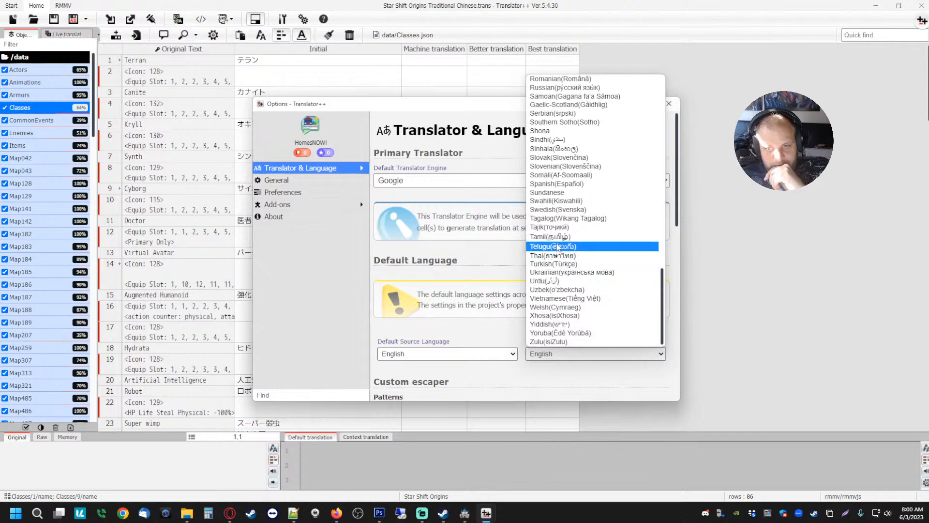
scroll(556, 238, "up", 20)
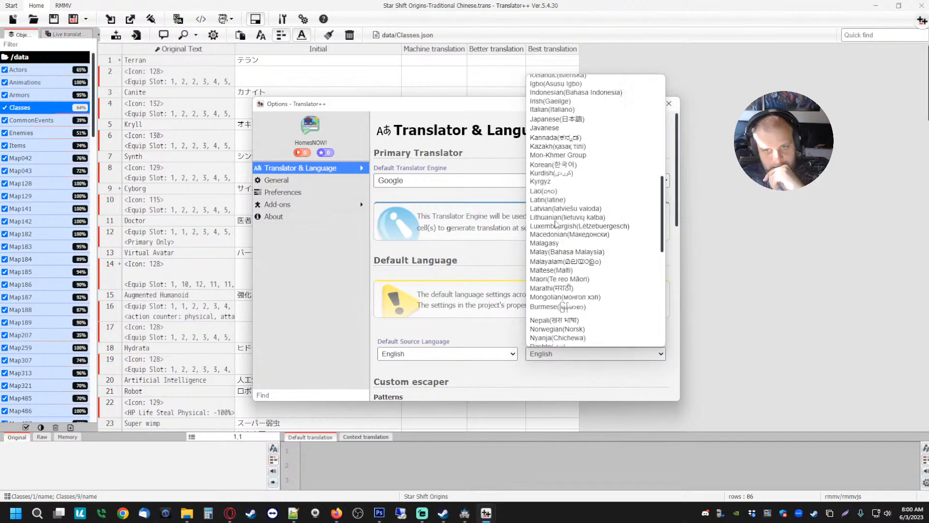
left_click(564, 202)
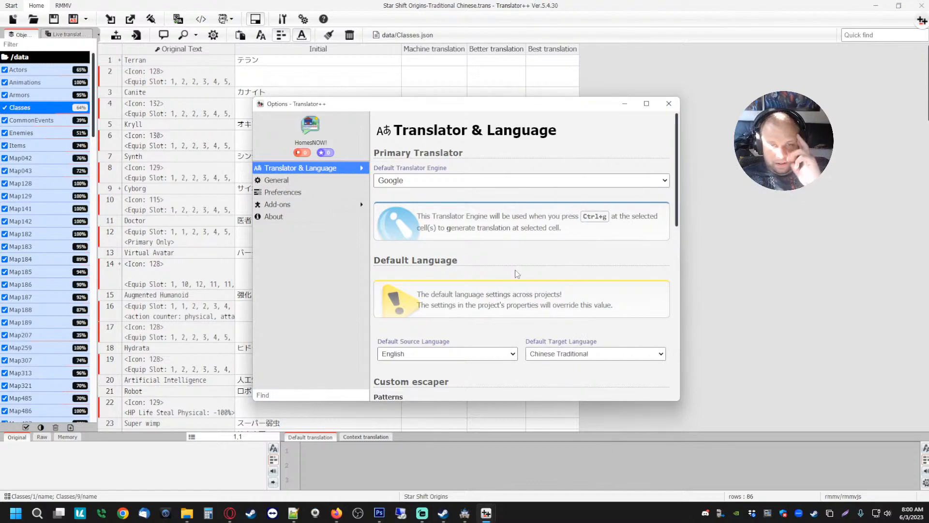
scroll(517, 274, "down", 5)
scroll(511, 244, "up", 5)
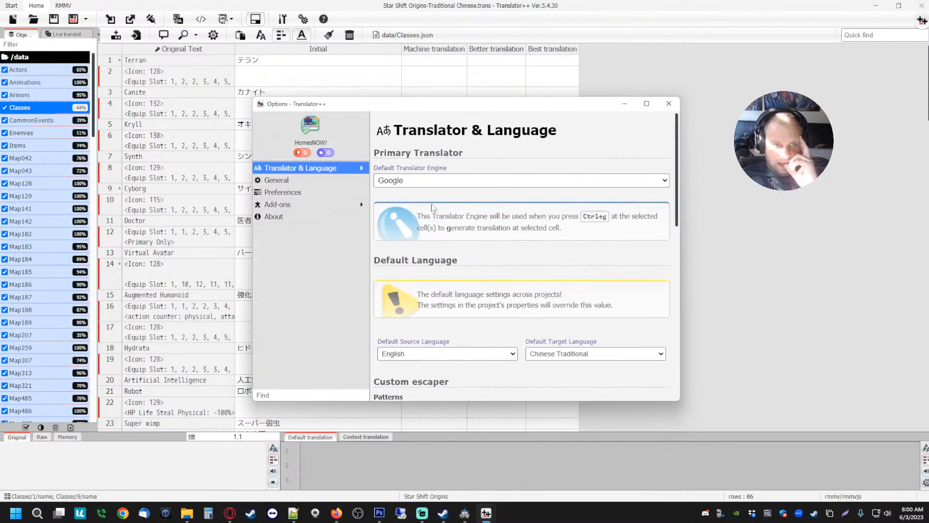
left_click(669, 107)
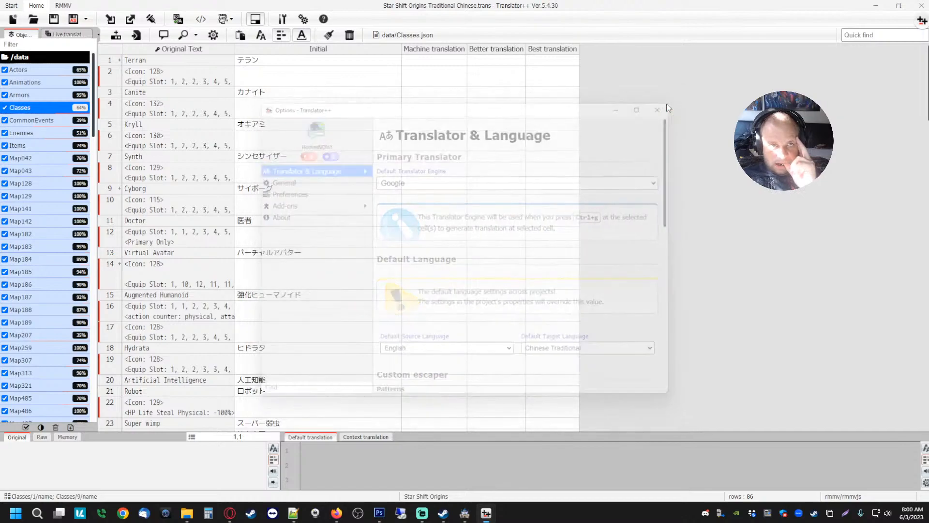
- Set the project's own source language to English (en) in its properties
left_click(307, 35)
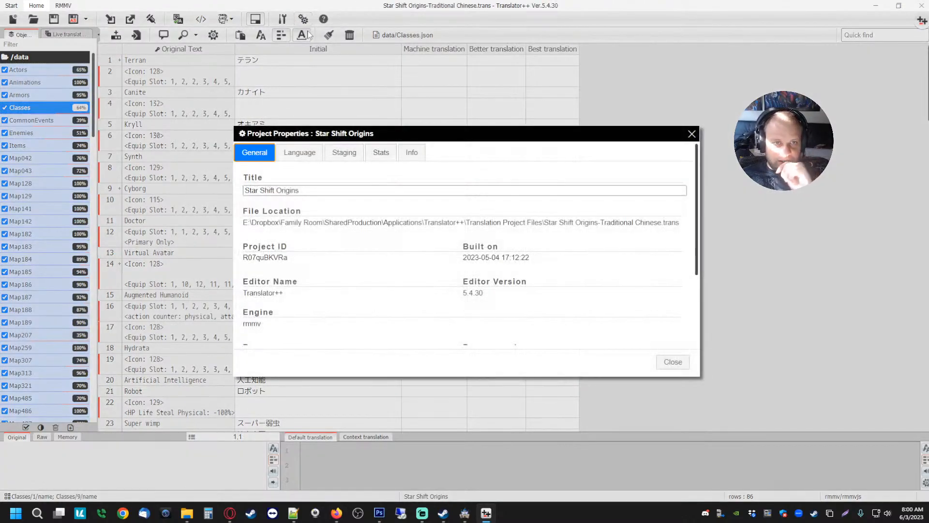
left_click(300, 152)
left_click(278, 223)
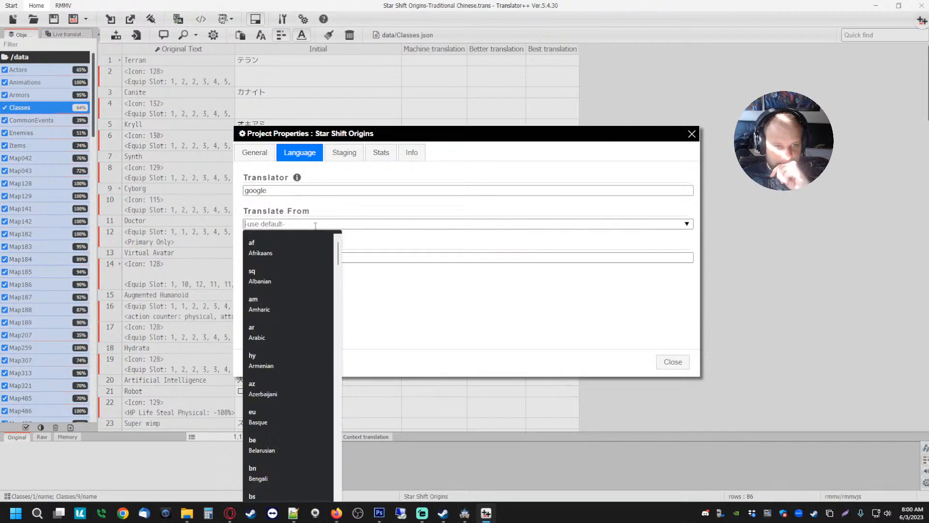
scroll(276, 288, "down", 3)
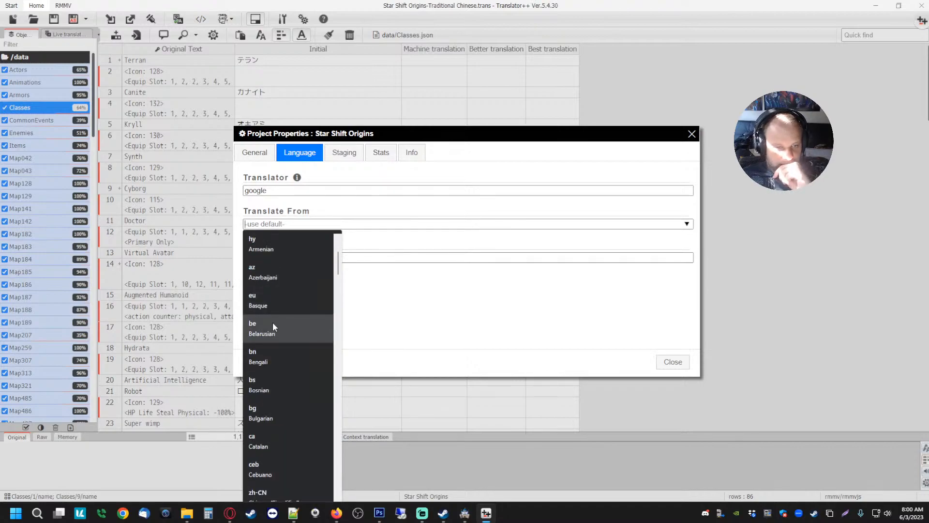
scroll(273, 327, "down", 10)
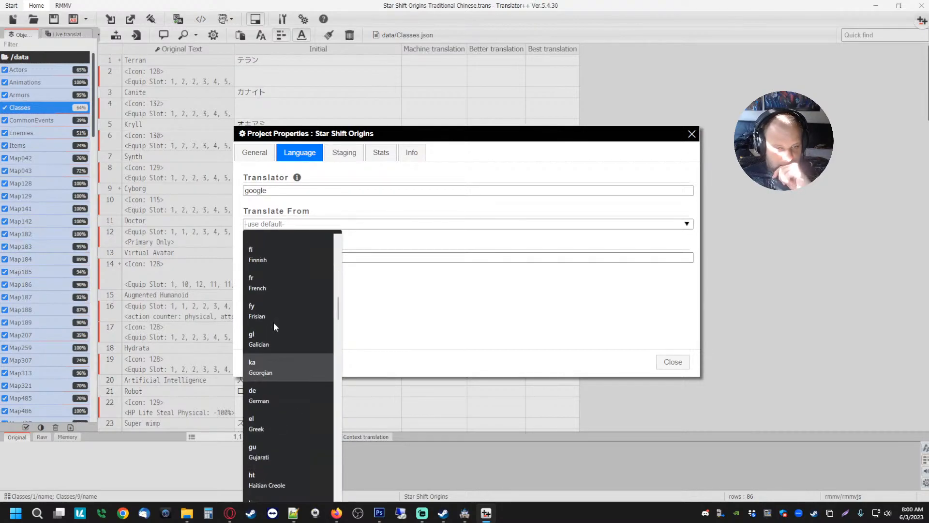
scroll(274, 301, "up", 1)
scroll(273, 283, "up", 1)
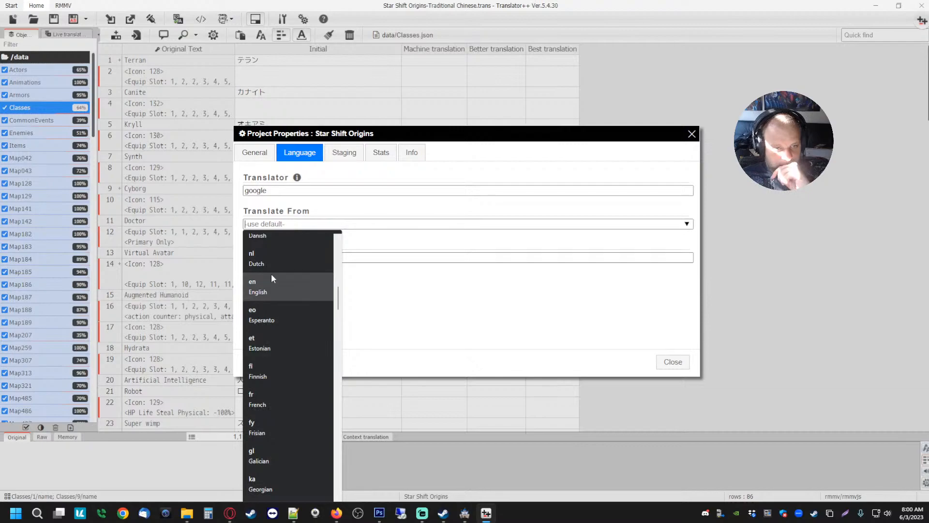
left_click(273, 292)
- Set the project's target language to Chinese (Traditional), zh-TW, and close the project properties
left_click(302, 258)
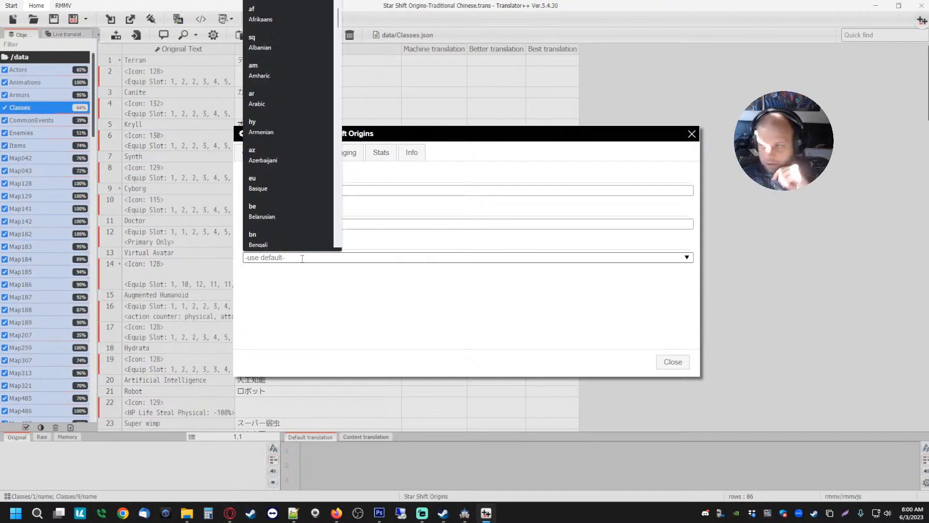
scroll(308, 208, "down", 4)
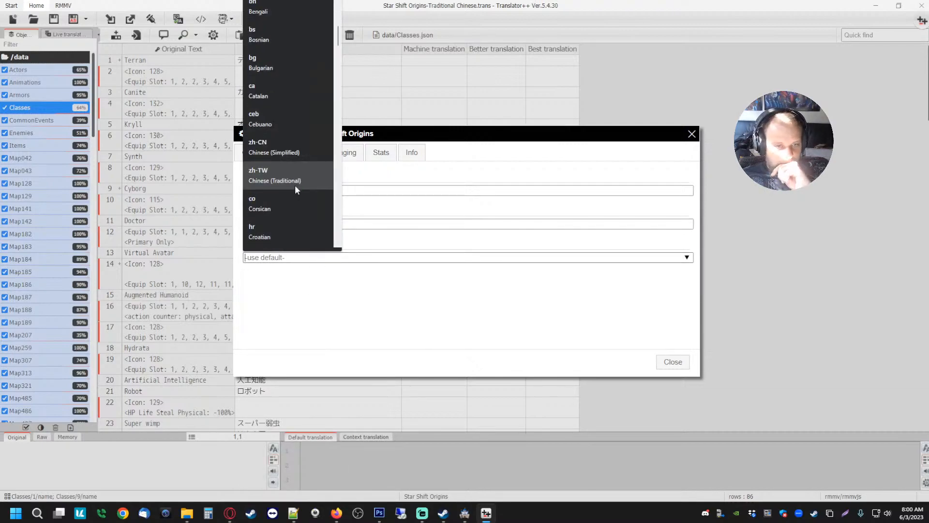
scroll(296, 189, "up", 2)
scroll(295, 190, "down", 1)
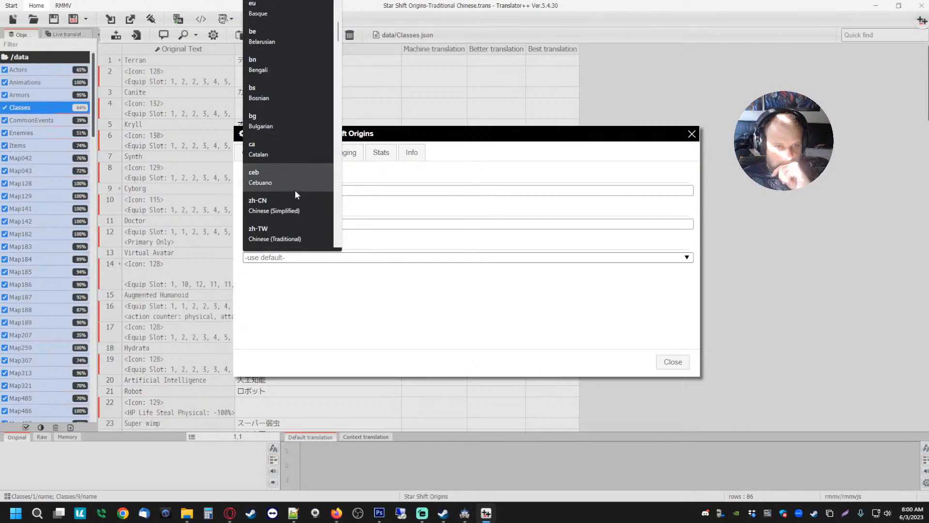
left_click(281, 237)
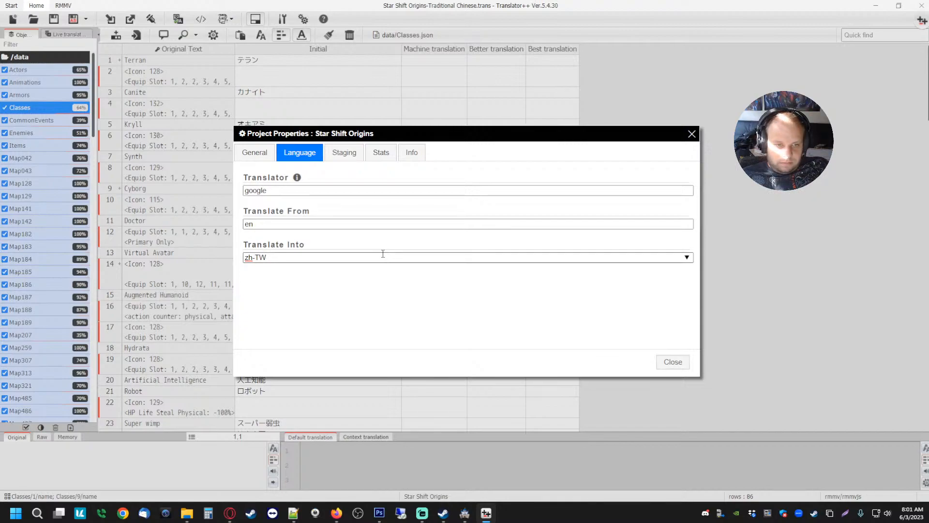
left_click(687, 257)
left_click(614, 280)
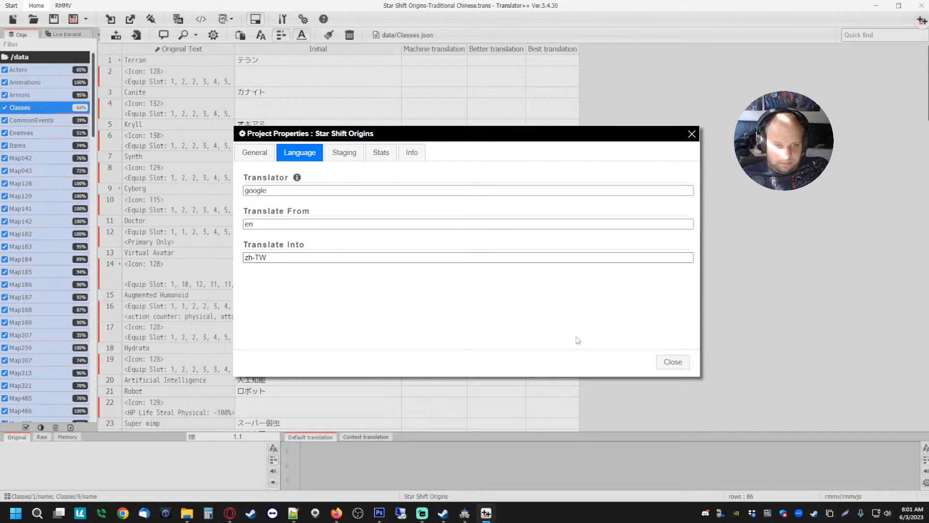
left_click(673, 363)
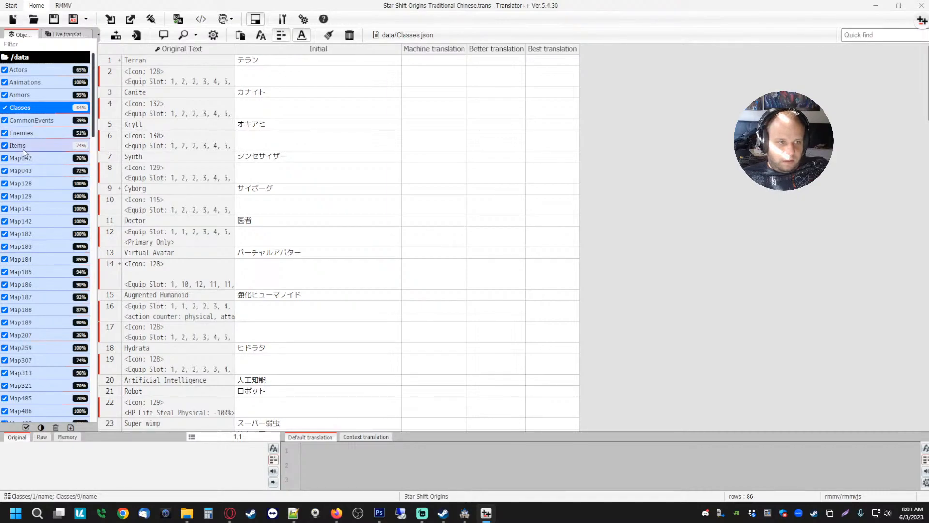
- Set up a batch translation of the selected files with "Ignore if already translated" and "Play sound when completed" turned off
right_click(40, 150)
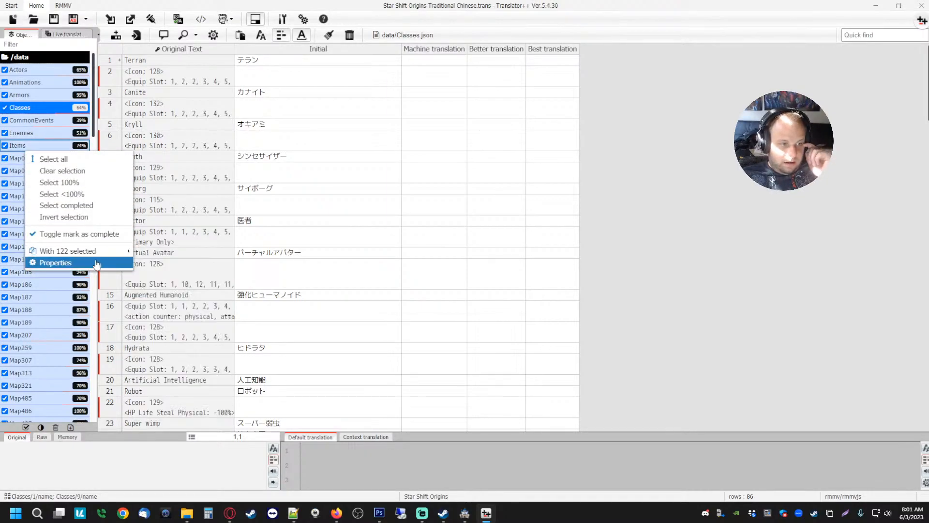
mouse_move(97, 252)
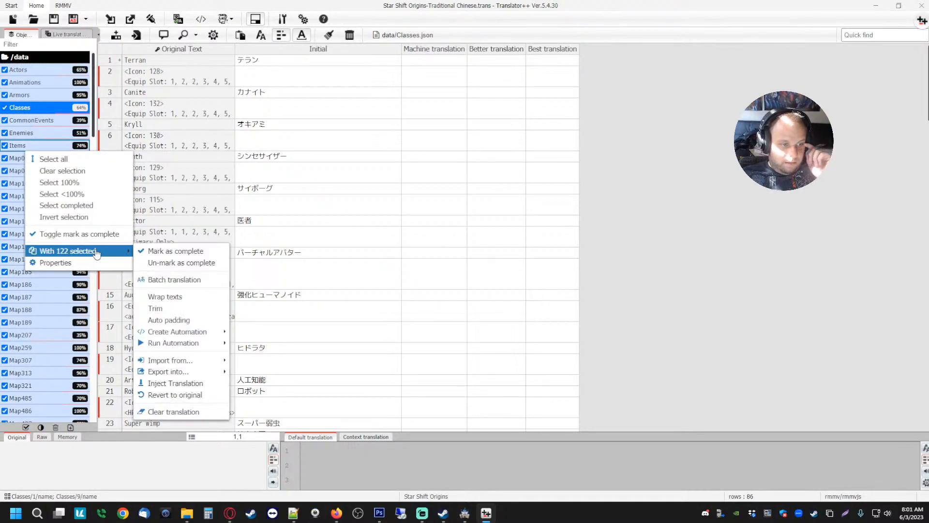
left_click(193, 280)
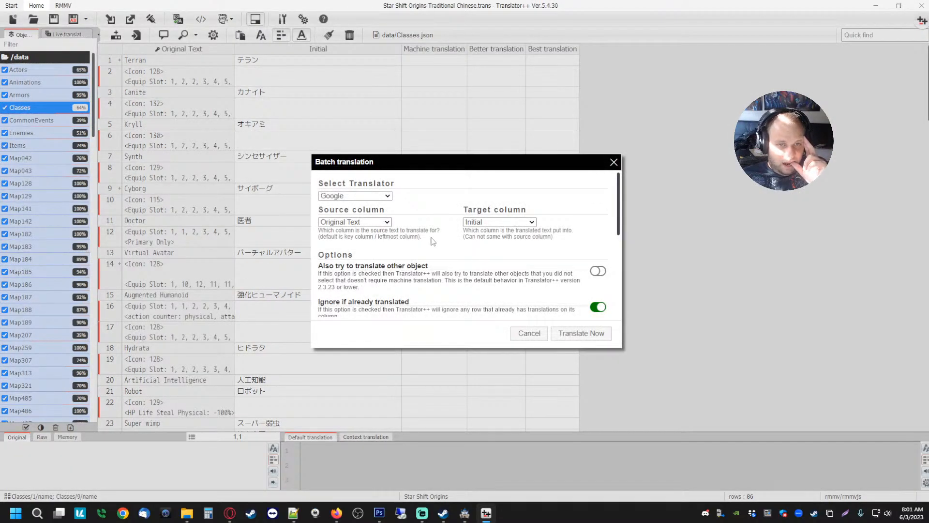
scroll(447, 255, "down", 2)
scroll(450, 256, "up", 3)
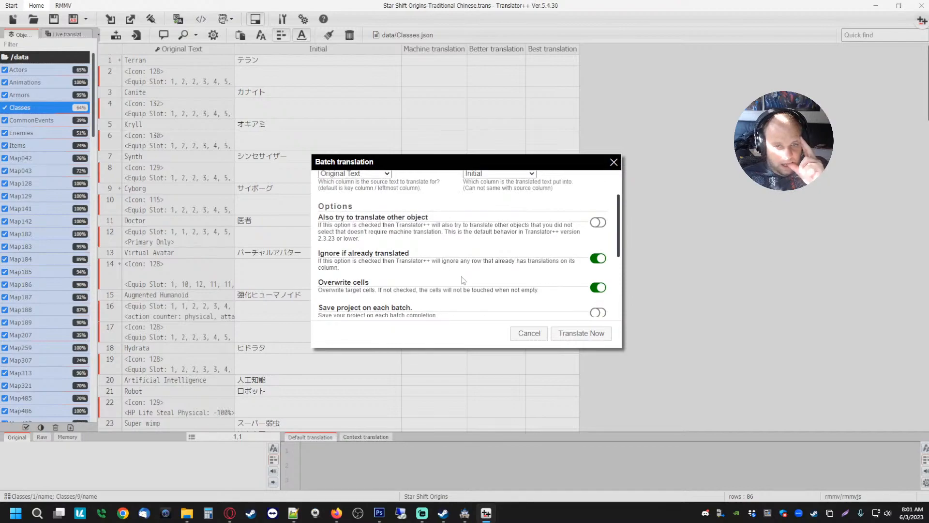
left_click(600, 259)
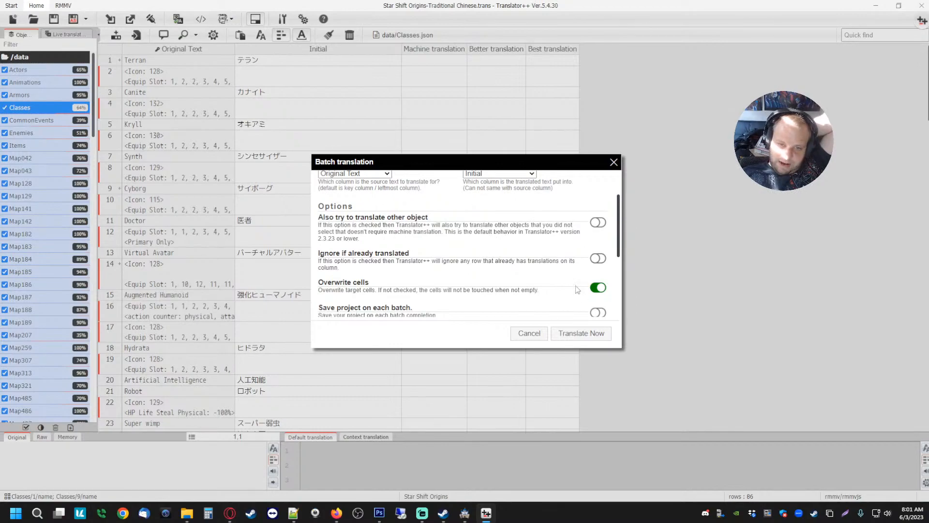
scroll(557, 268, "down", 1)
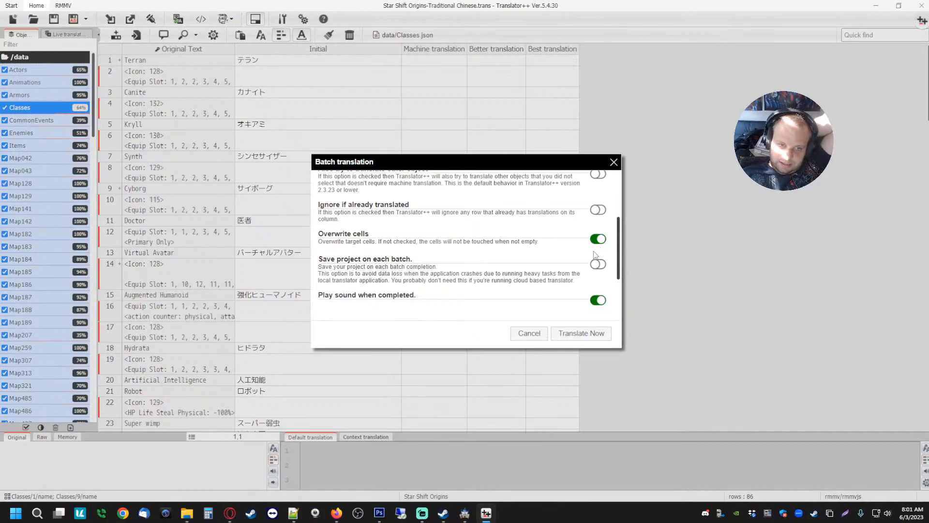
scroll(494, 264, "down", 1)
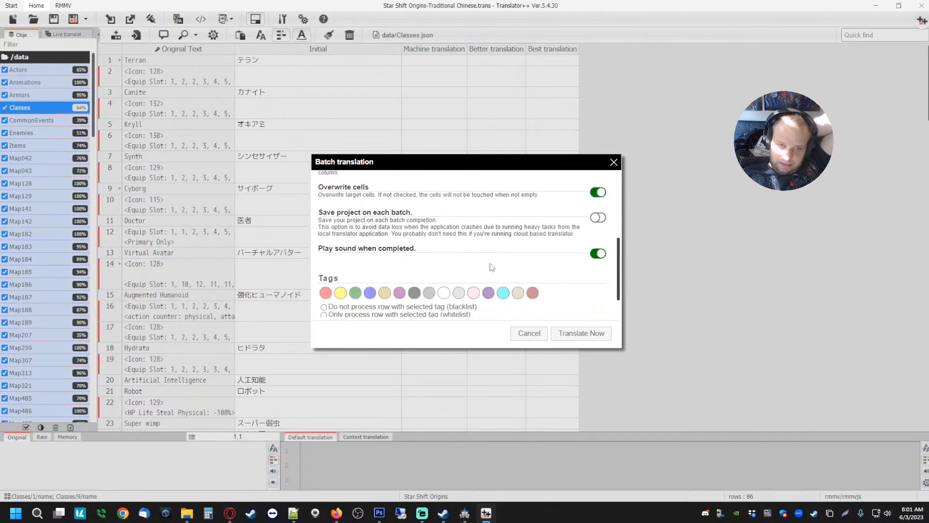
left_click(599, 252)
scroll(484, 254, "down", 1)
- Blacklist rows carrying any of the first six colour tags, red through purple, from the batch translation
left_click(326, 261)
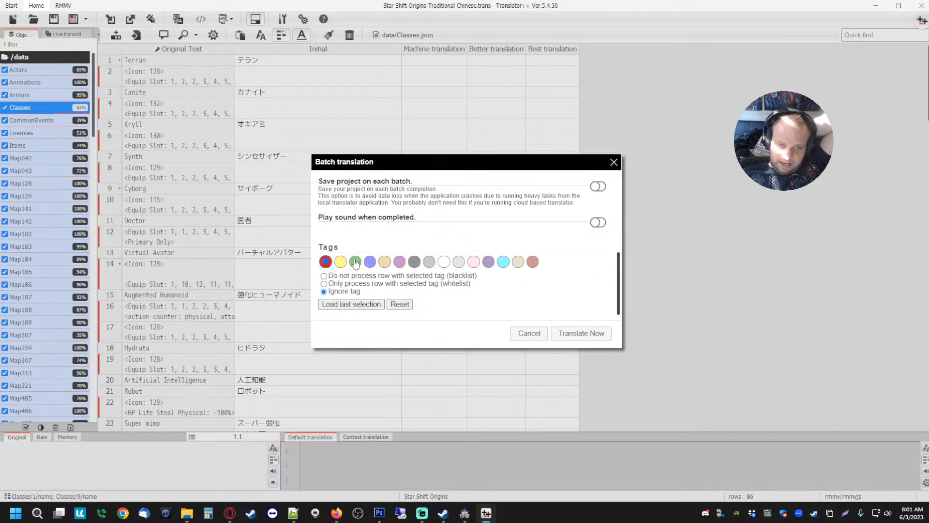
left_click(369, 261)
left_click(340, 262)
left_click(355, 261)
left_click(385, 261)
left_click(342, 276)
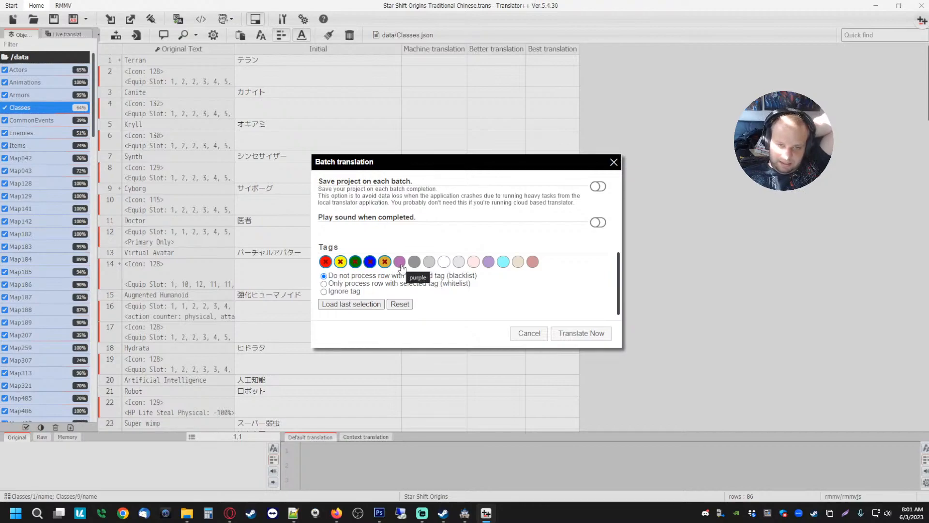
left_click(399, 263)
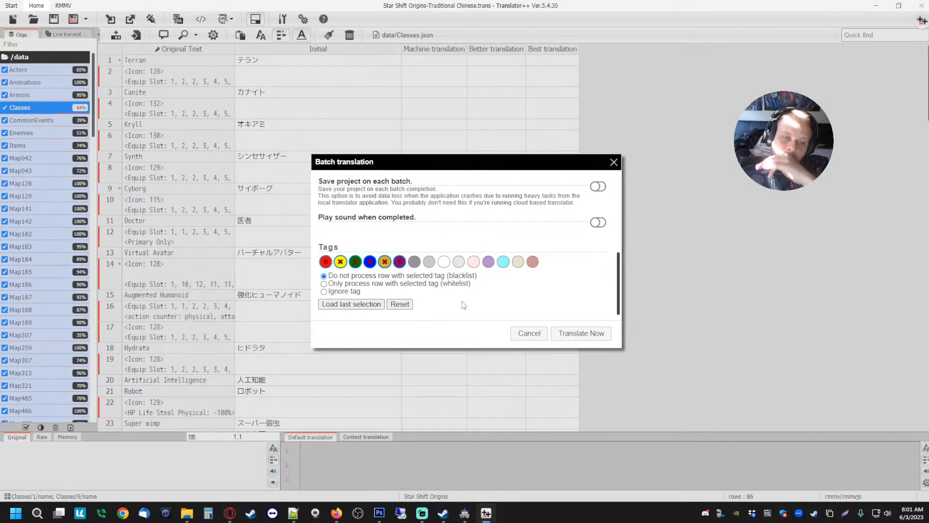
- Review the batch settings and start the Google translation from the Original Text column into the Initial column
scroll(462, 304, "up", 5)
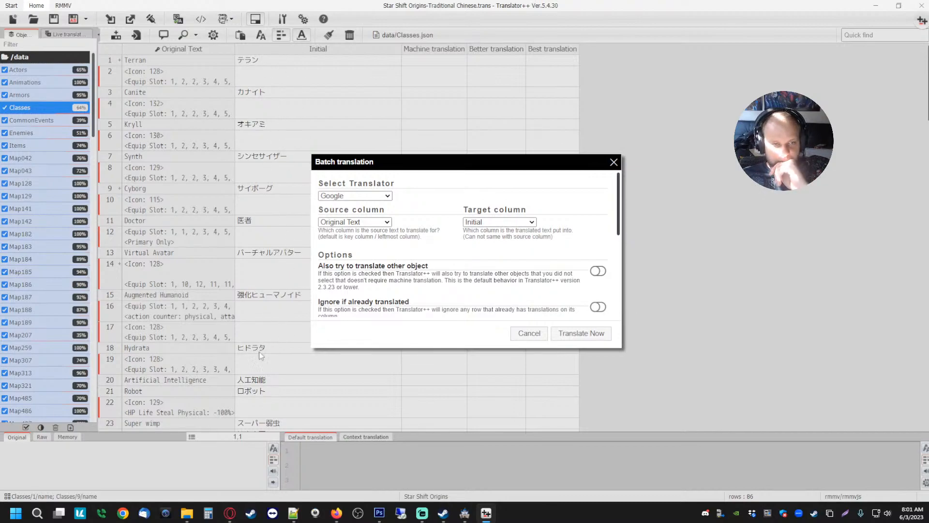
scroll(471, 236, "down", 3)
scroll(472, 236, "down", 1)
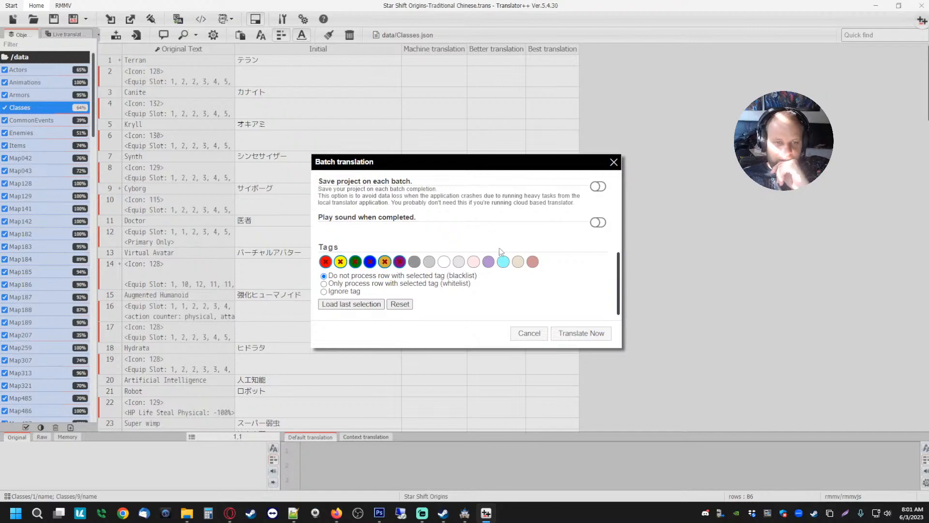
left_click(580, 334)
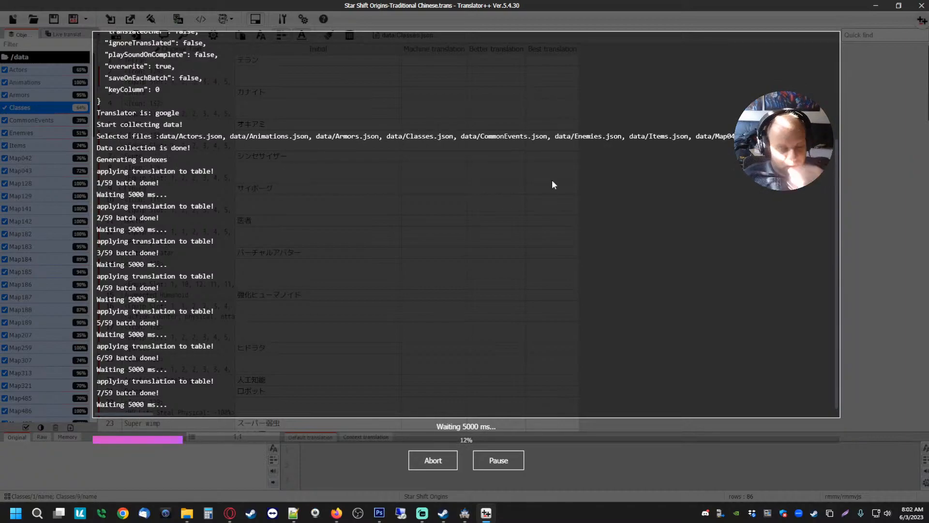
- Switch to RPG Maker MZ and inspect event EV010 on the Title Screen - Crazy Ship Flying map
left_click(464, 513)
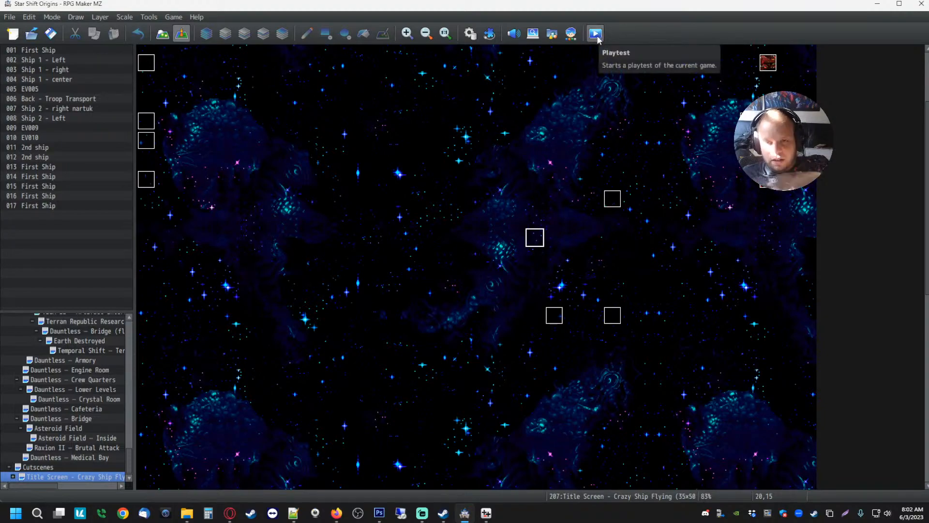
left_click(688, 244)
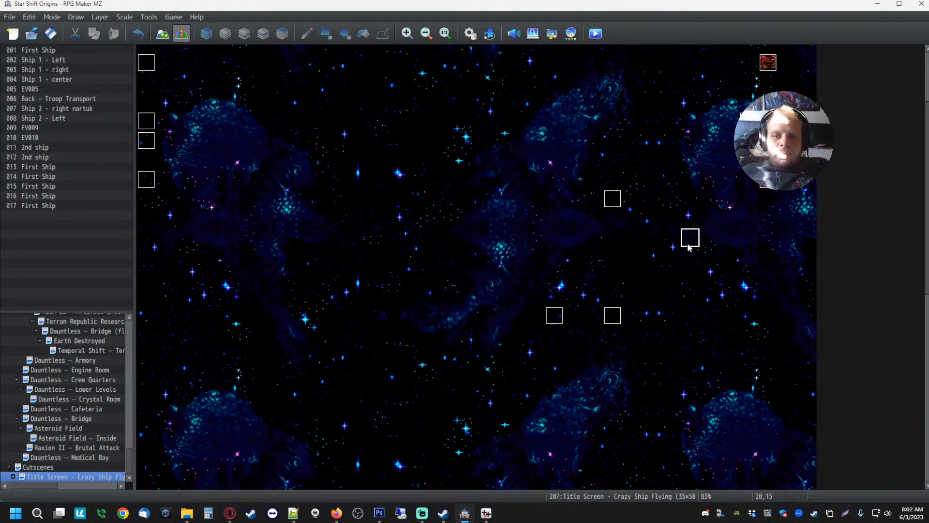
left_click(606, 310)
left_click(576, 361)
left_click(630, 218)
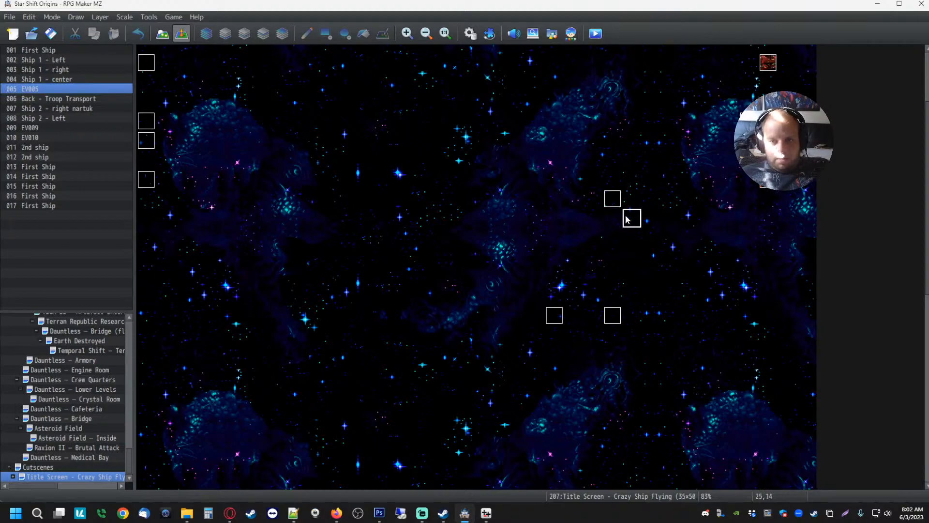
right_click(555, 320)
left_click(475, 224)
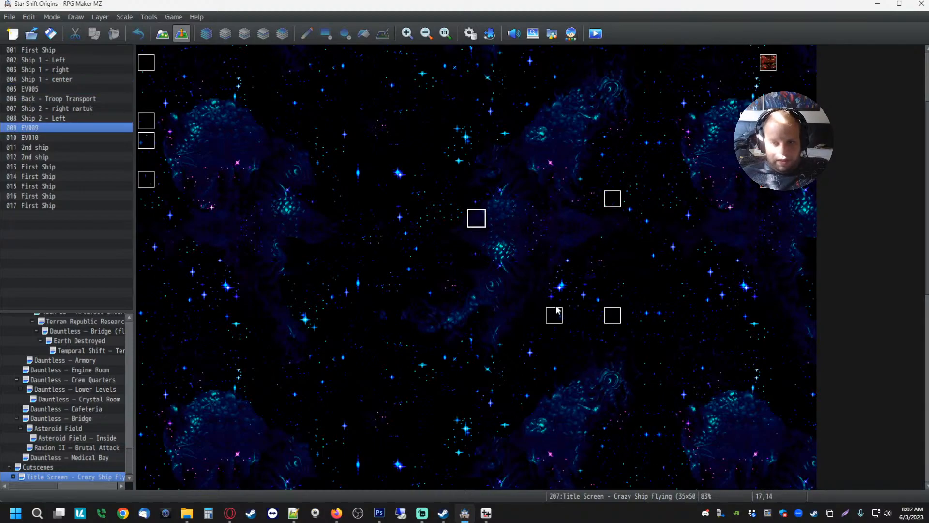
double_click(612, 199)
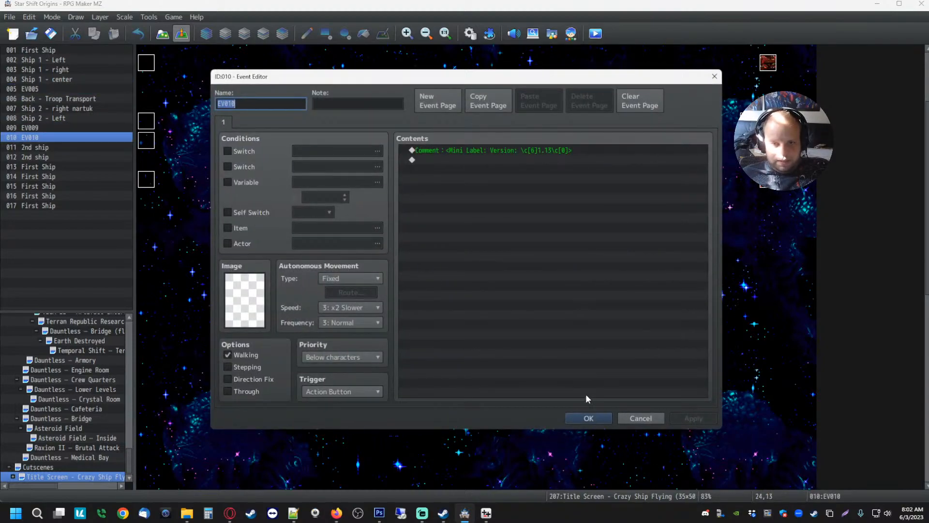
left_click(582, 410)
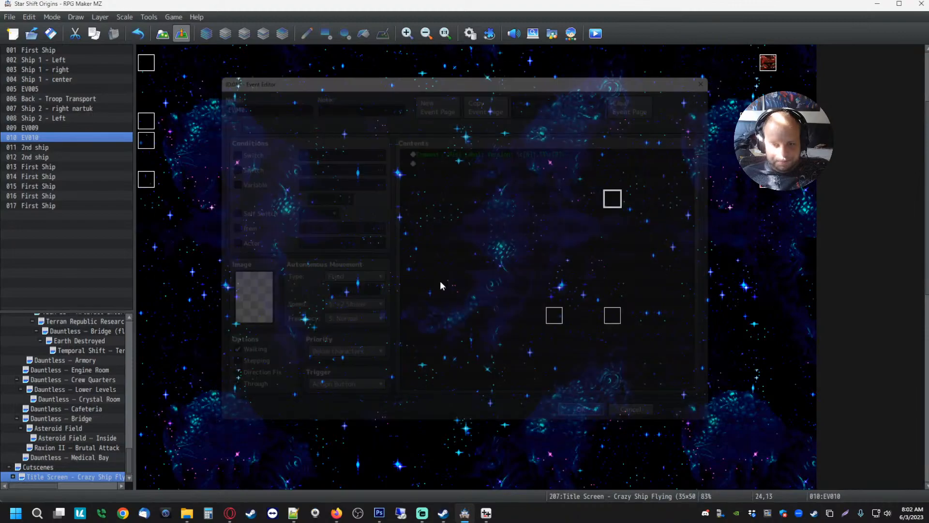
- Check the contents of the four First Ship events along the map's left edge, closing each one unchanged
double_click(146, 62)
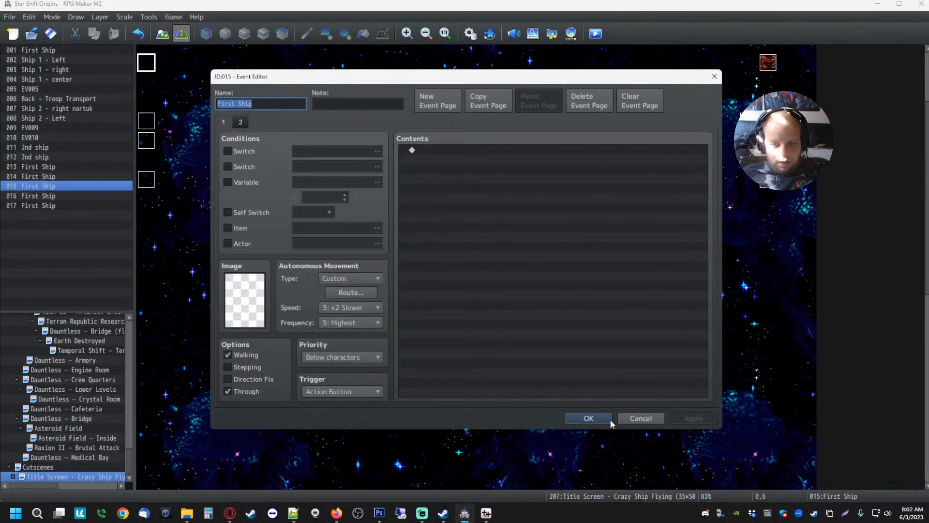
left_click(610, 421)
right_click(147, 120)
left_click(163, 124)
left_click(583, 416)
right_click(148, 141)
left_click(163, 148)
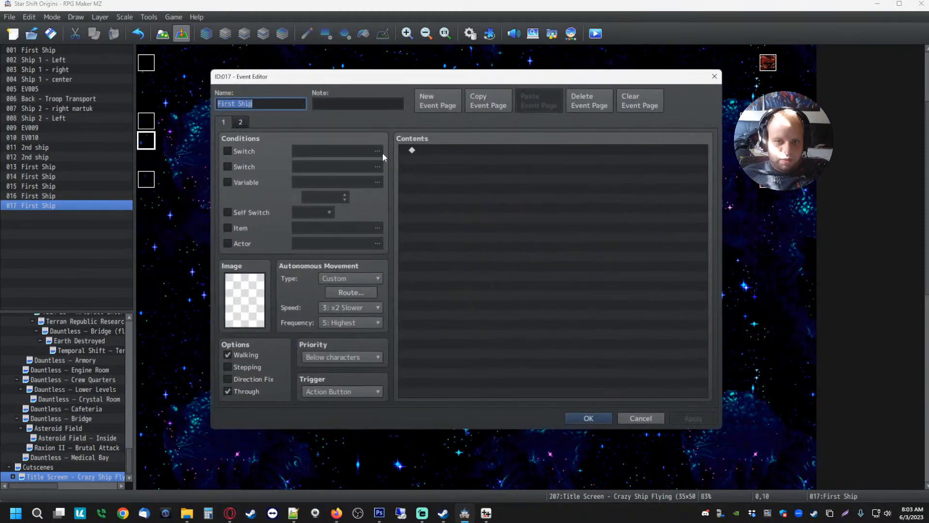
left_click(587, 417)
right_click(147, 180)
left_click(173, 182)
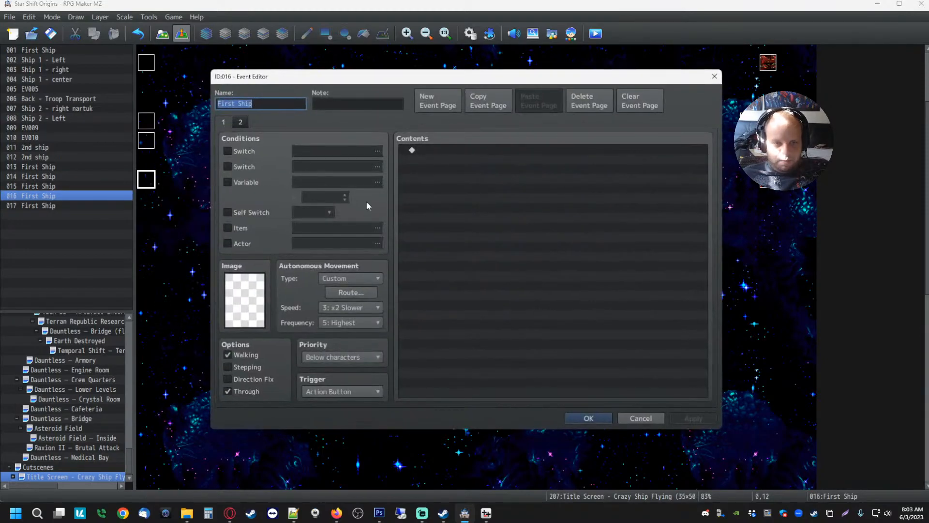
left_click(570, 420)
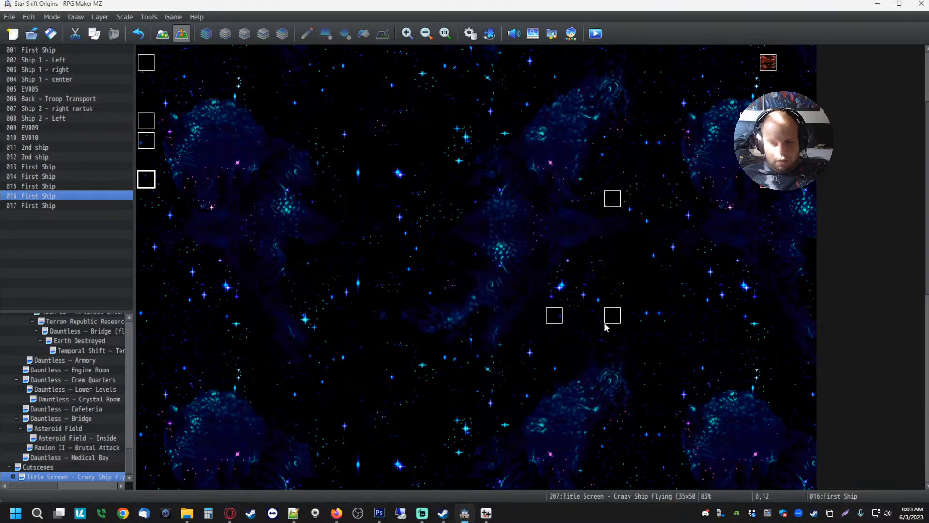
- Open event EV009 and examine its opening language control switches, from EN to CN
double_click(557, 320)
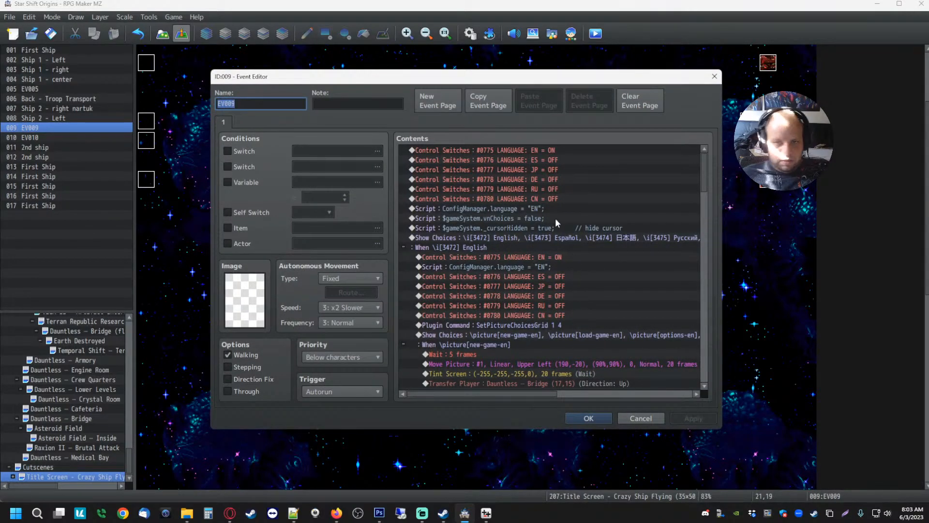
left_click(517, 162)
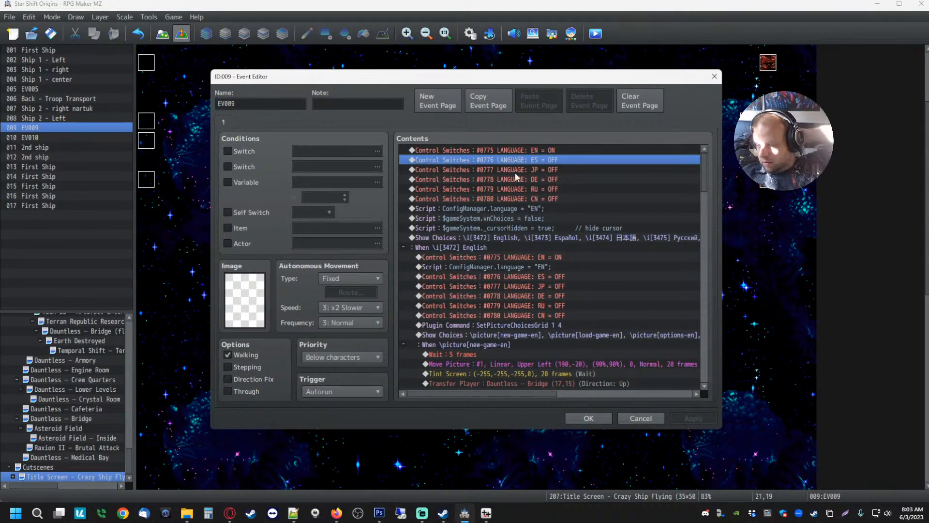
left_click(502, 152)
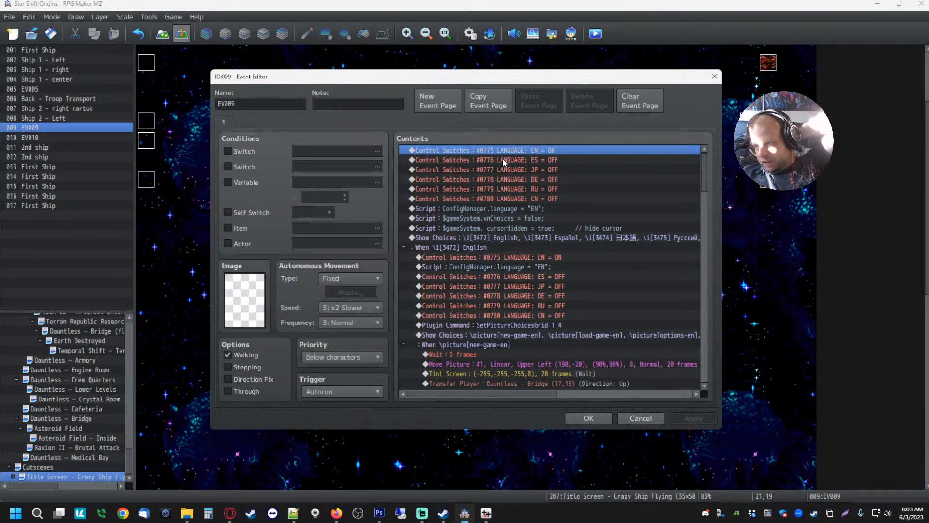
left_click(528, 161)
left_click(530, 195)
left_click(535, 169)
left_click(530, 161)
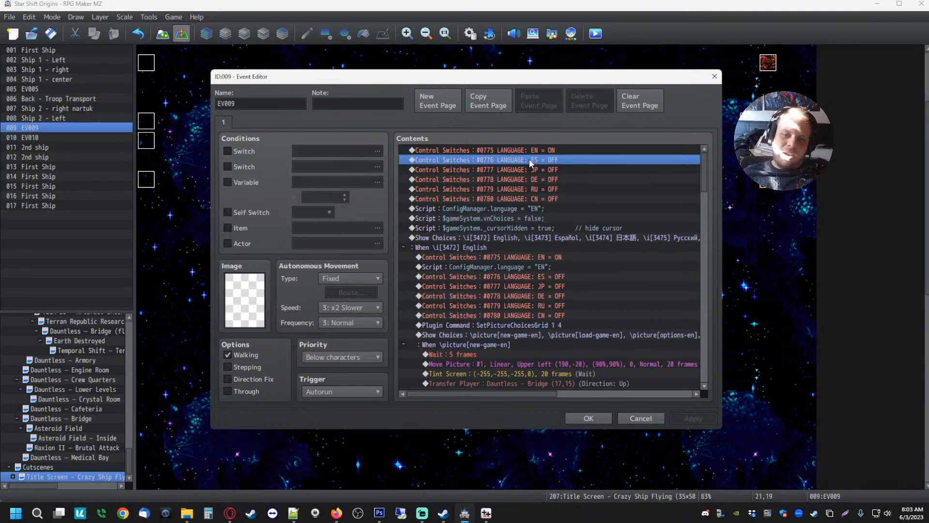
left_click(502, 152)
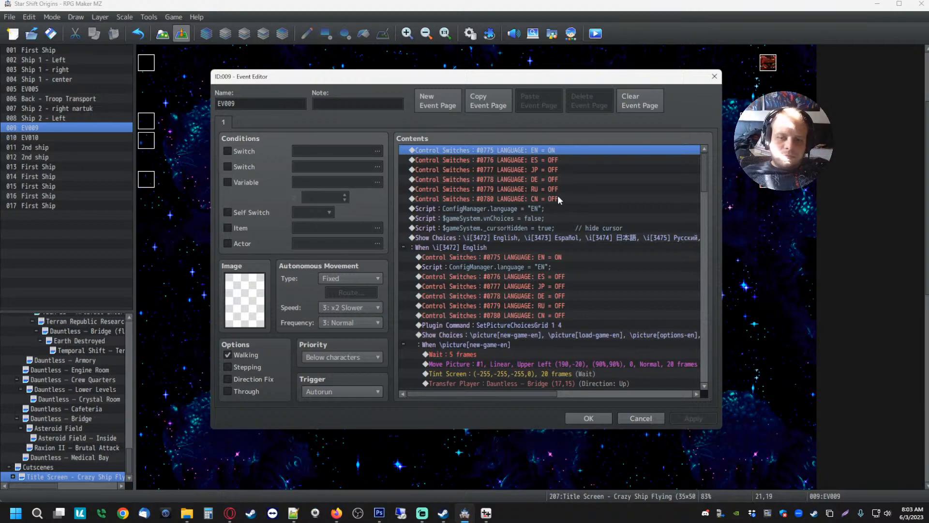
- Examine EV009's ConfigManager.language and gameSystem scripts, its language choices and the commands in the English branch
left_click(534, 209)
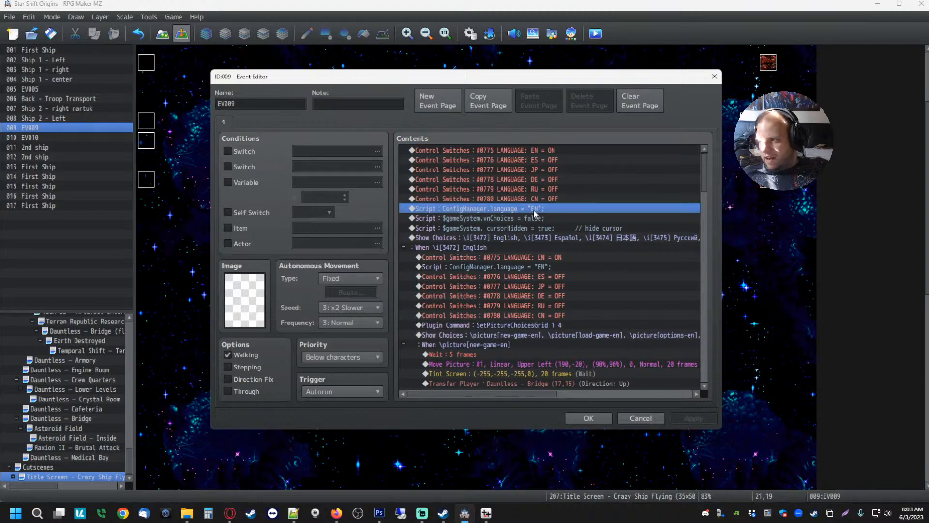
left_click(458, 219)
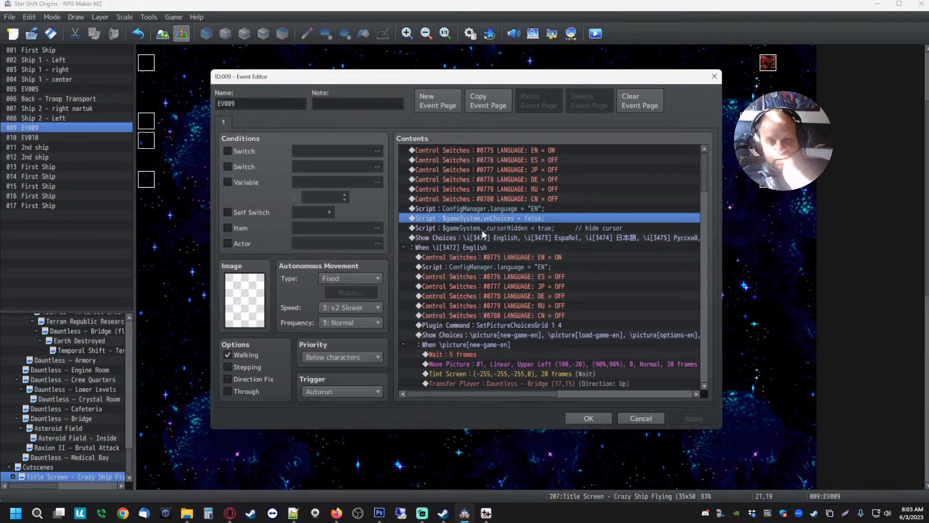
left_click(483, 229)
left_click(492, 237)
left_click(502, 275)
left_click(469, 239)
left_click(536, 276)
scroll(524, 242, "down", 3)
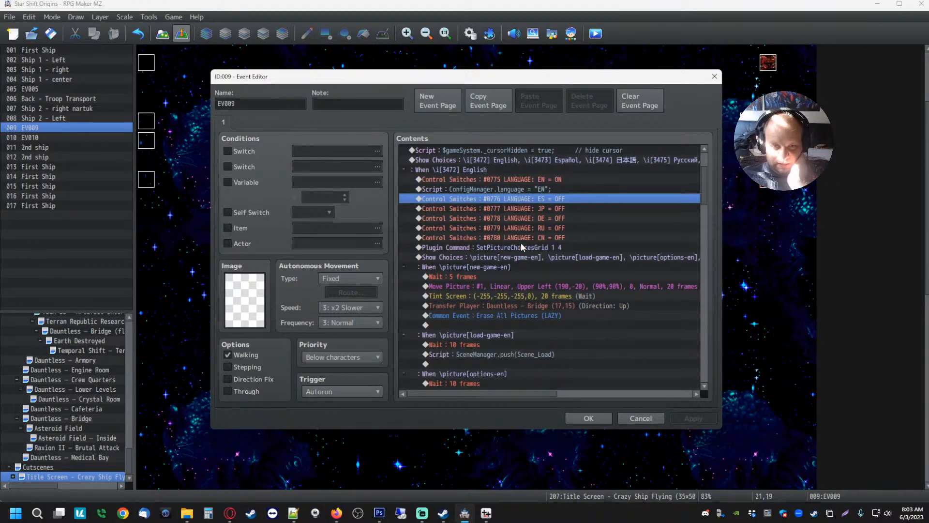
left_click(463, 170)
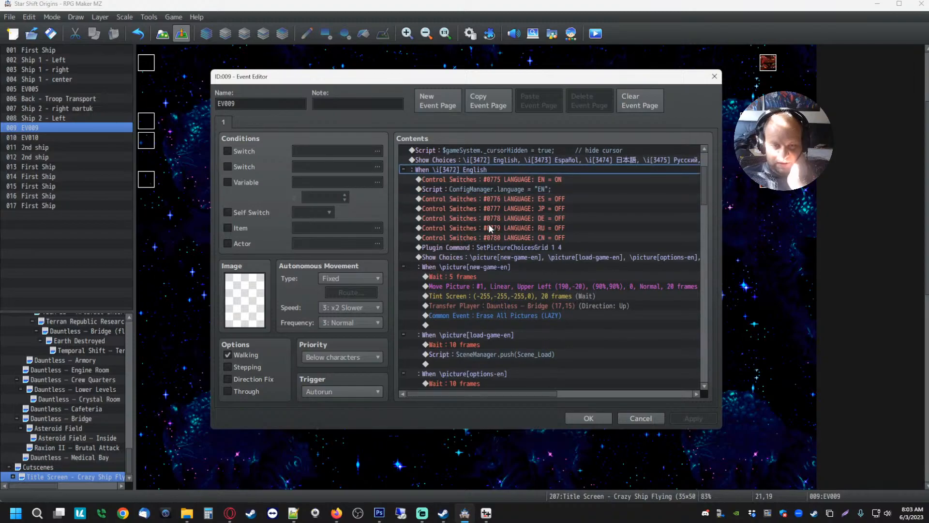
- Read through EV009's Español branch and select its Show Choices block with the Spanish menu pictures
scroll(466, 270, "down", 7)
scroll(501, 271, "down", 5)
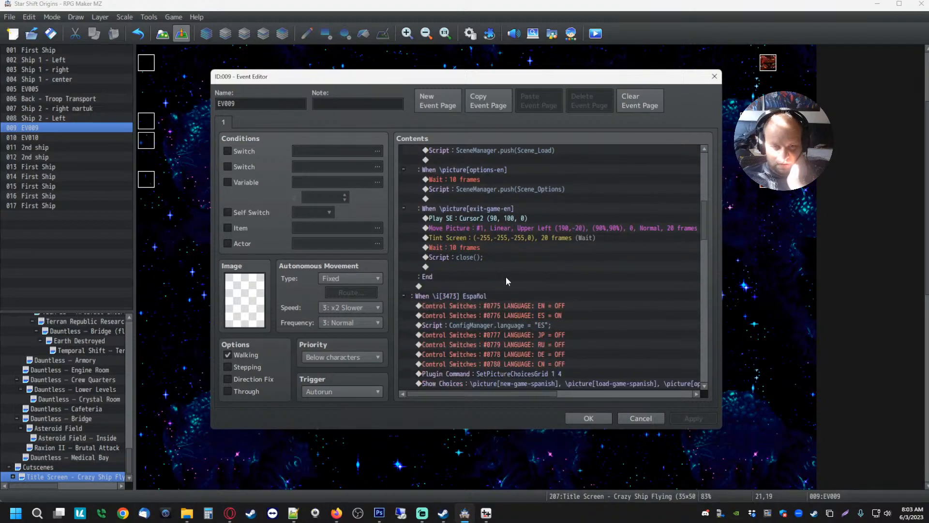
scroll(484, 301, "down", 3)
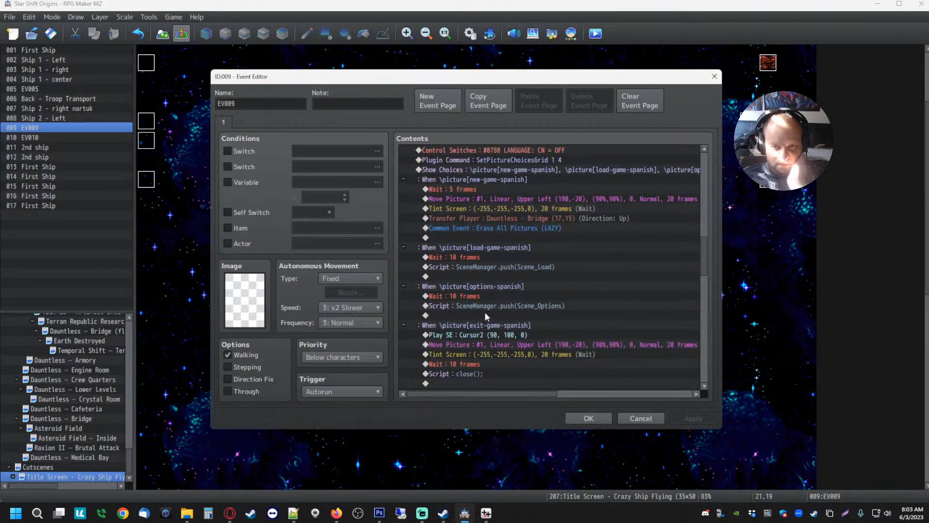
scroll(486, 315, "up", 3)
left_click(497, 264)
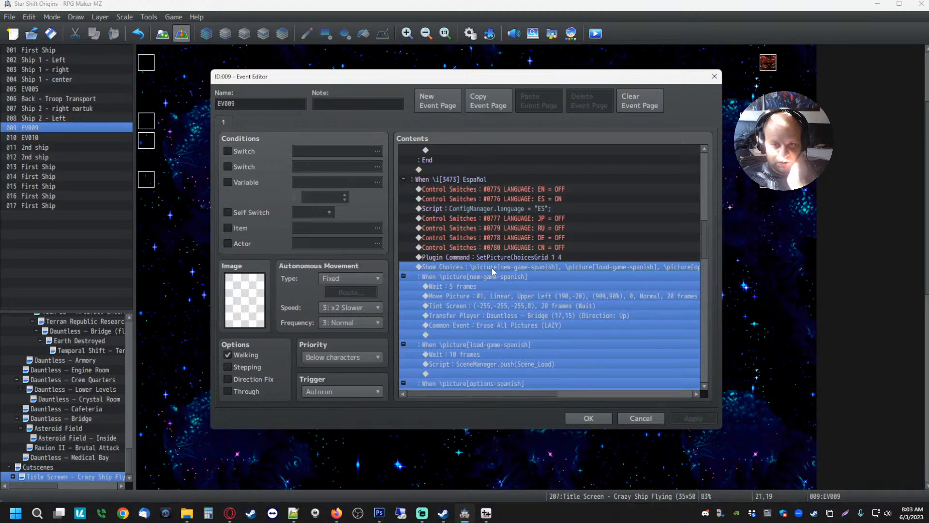
- Read through the Spanish picture choices in EV009's Español branch and go back to the English branch
scroll(487, 269, "up", 3)
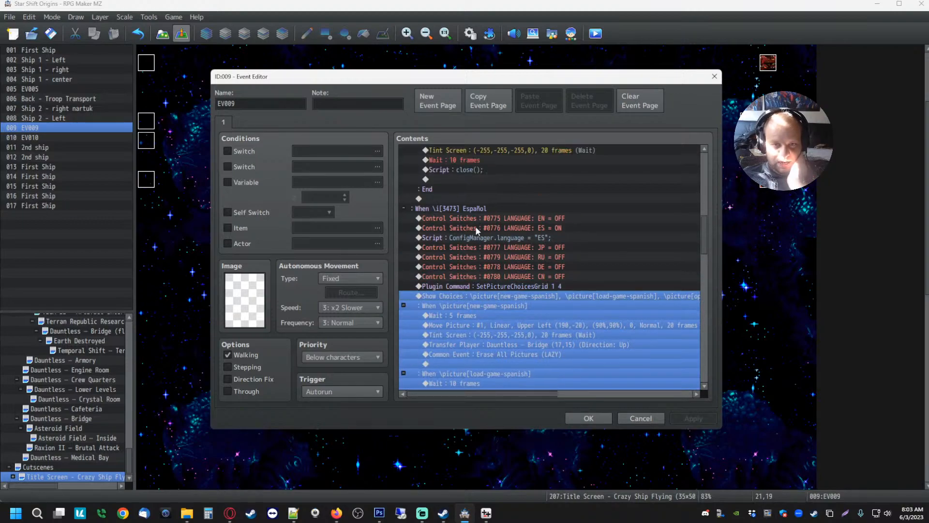
scroll(479, 270, "down", 7)
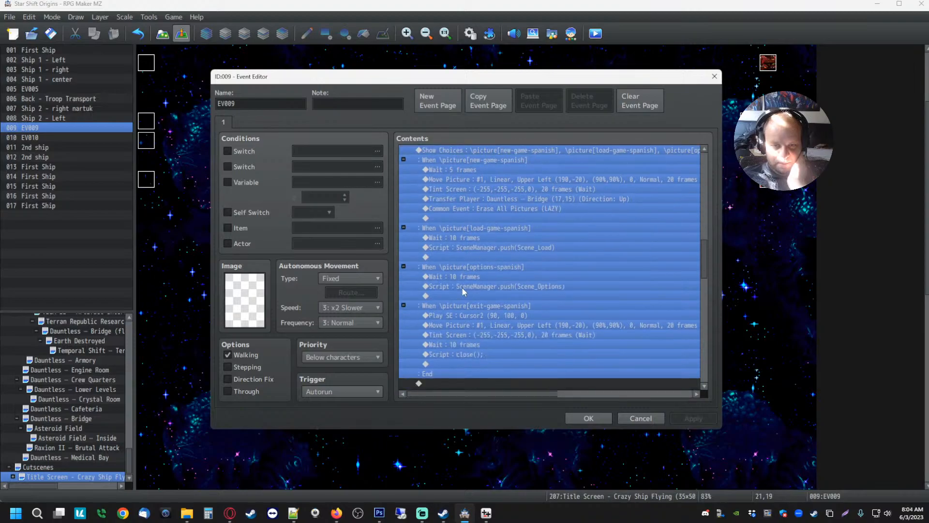
left_click(477, 279)
scroll(475, 291, "up", 4)
scroll(476, 294, "up", 3)
left_click(458, 266)
scroll(469, 267, "up", 2)
scroll(472, 265, "up", 5)
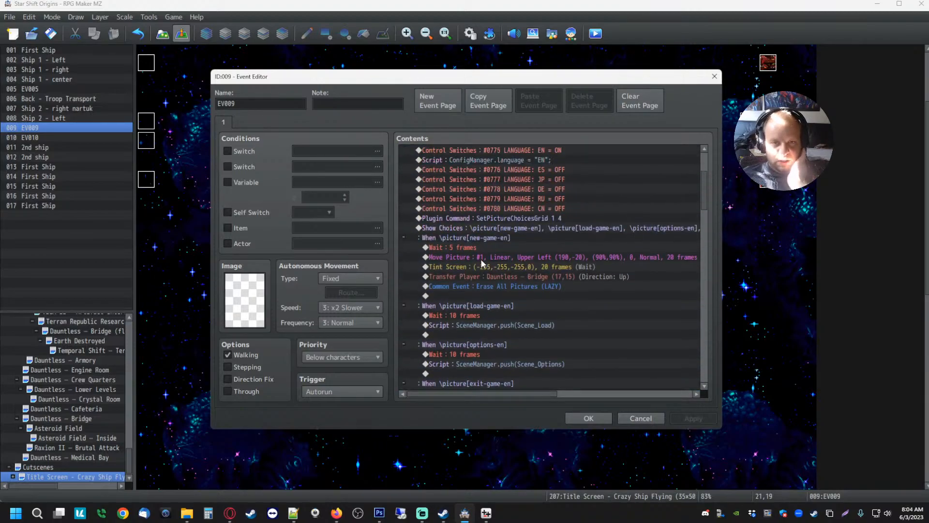
- Examine the English branch's Show Choices block and its new-game-en commands, including the Wait and Transfer Player to the Dauntless Bridge
scroll(474, 240, "up", 1)
left_click(459, 247)
left_click(458, 239)
left_click(491, 258)
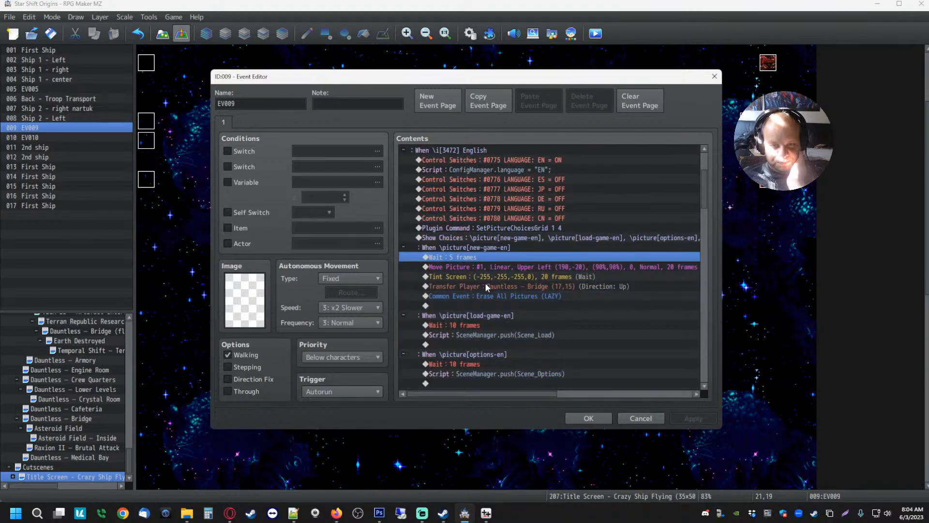
left_click(485, 284)
left_click(476, 249)
left_click(475, 285)
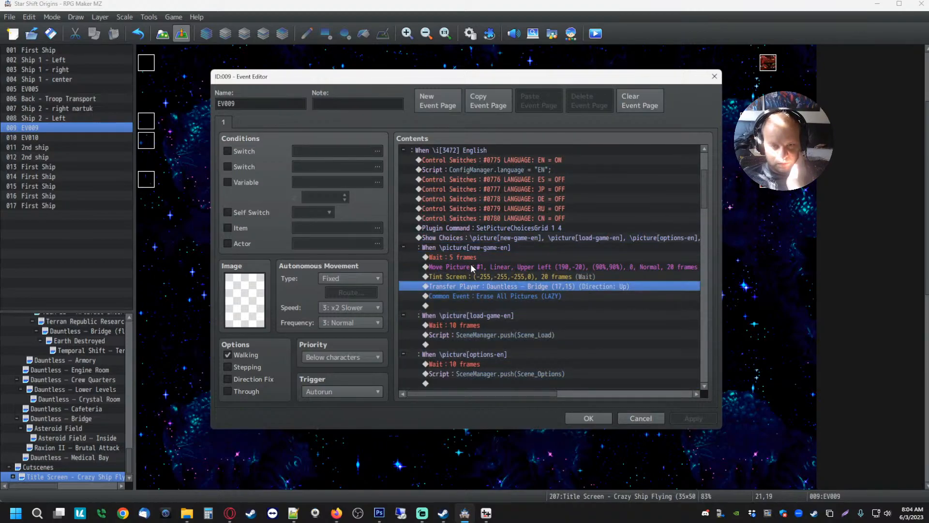
left_click(477, 236)
left_click(486, 257)
left_click(478, 235)
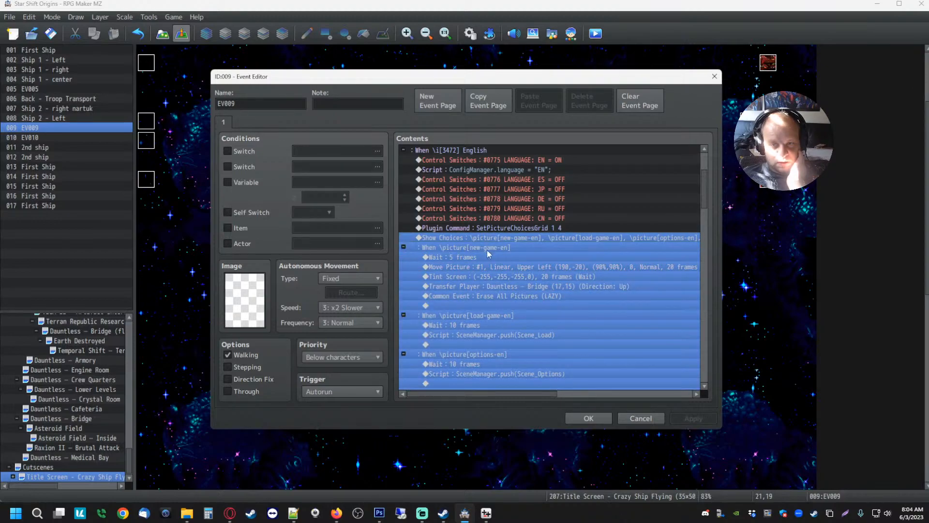
- Look over EV009's remaining branch commands as far as the 日本語 branch's Japanese picture choices and close the event
scroll(491, 319, "up", 3)
scroll(490, 315, "down", 12)
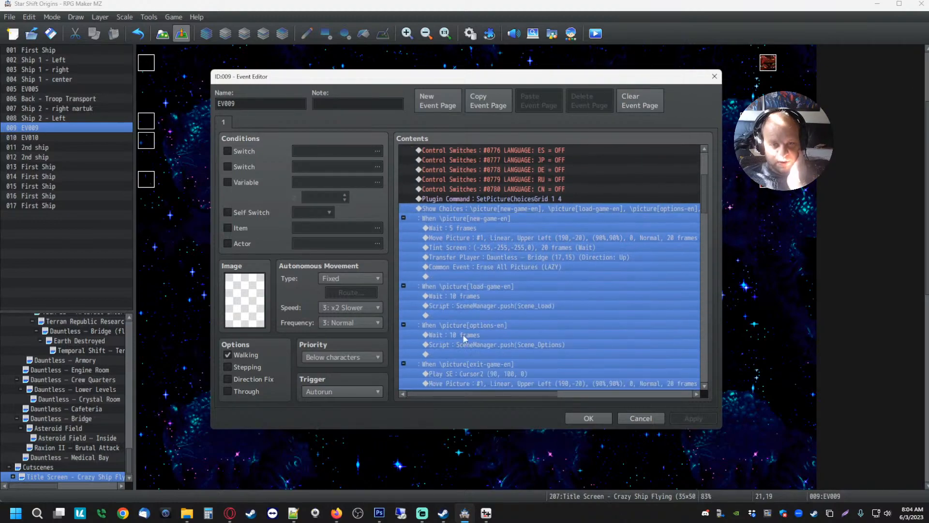
scroll(453, 292, "down", 10)
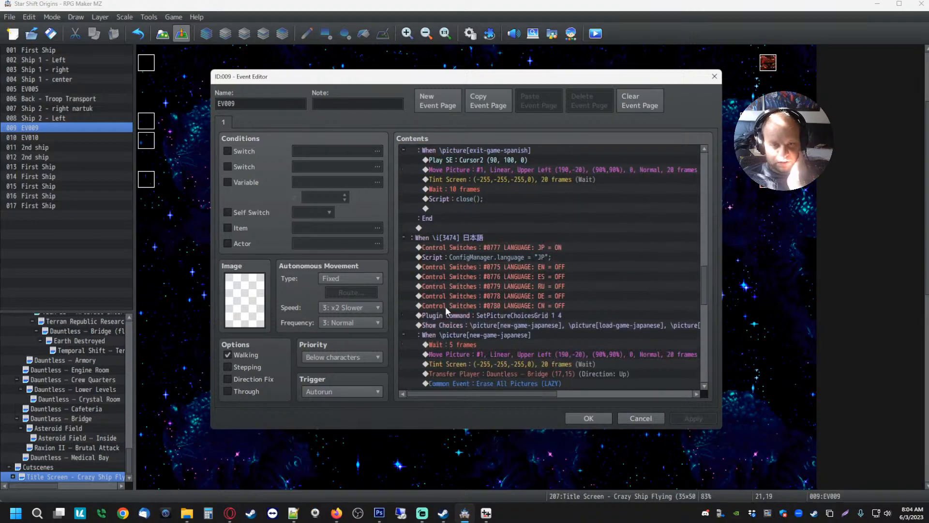
scroll(457, 247, "up", 5)
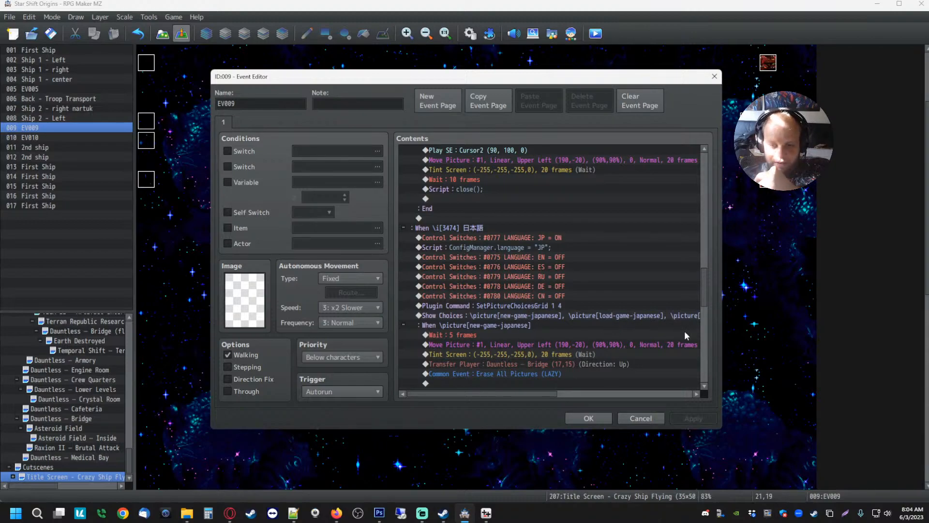
left_click(588, 418)
- Playtest the game and select 日本語 as the language to view the Japanese title screen
left_click(595, 33)
left_click(458, 268)
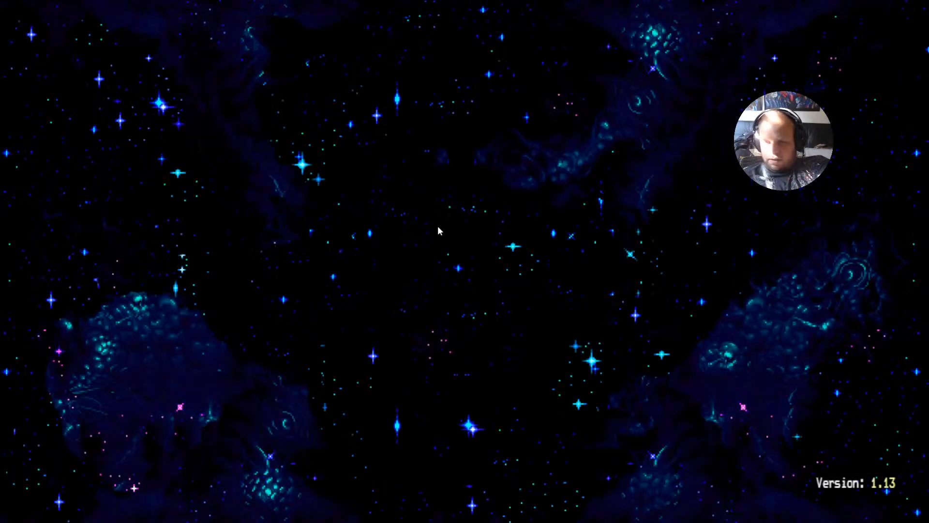
key("Return")
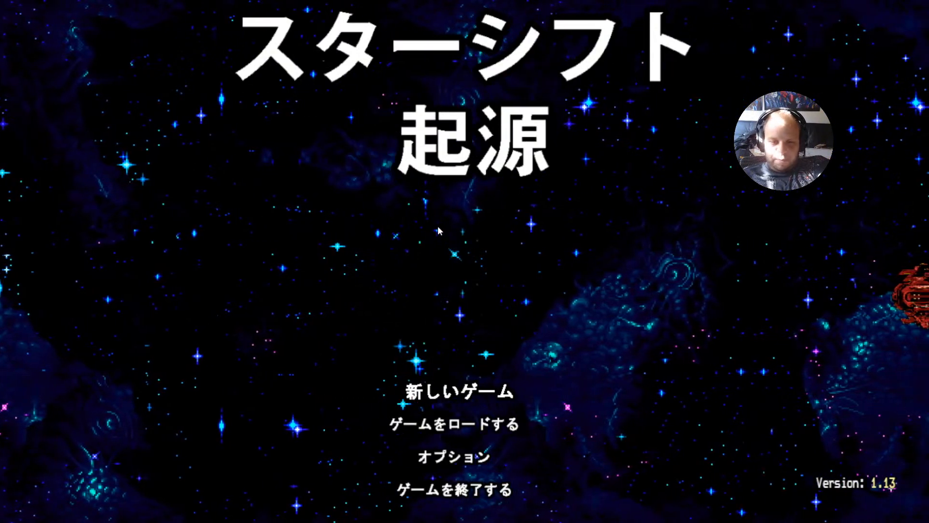
- Restart the playtest and try Español as the title screen language twice, and switch the game to windowed mode
key("alt+Tab")
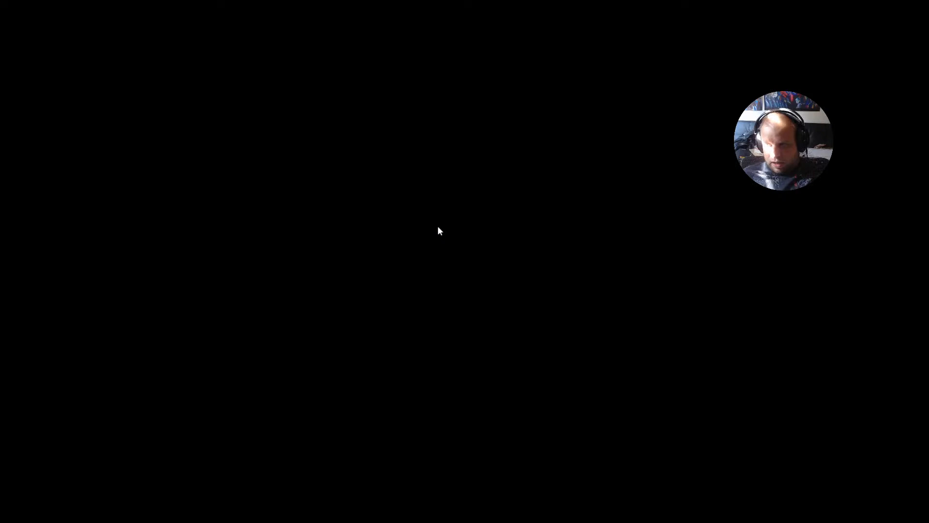
key("Down")
key("Return")
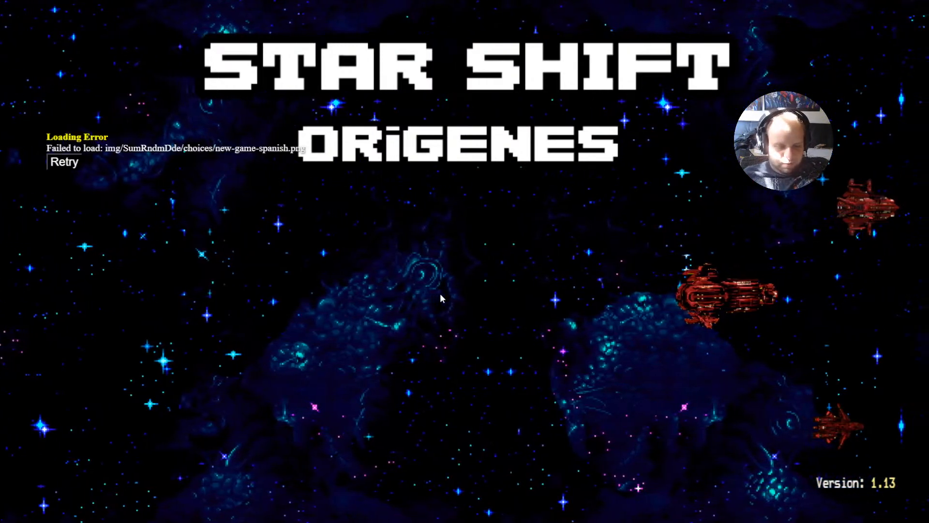
key("F5")
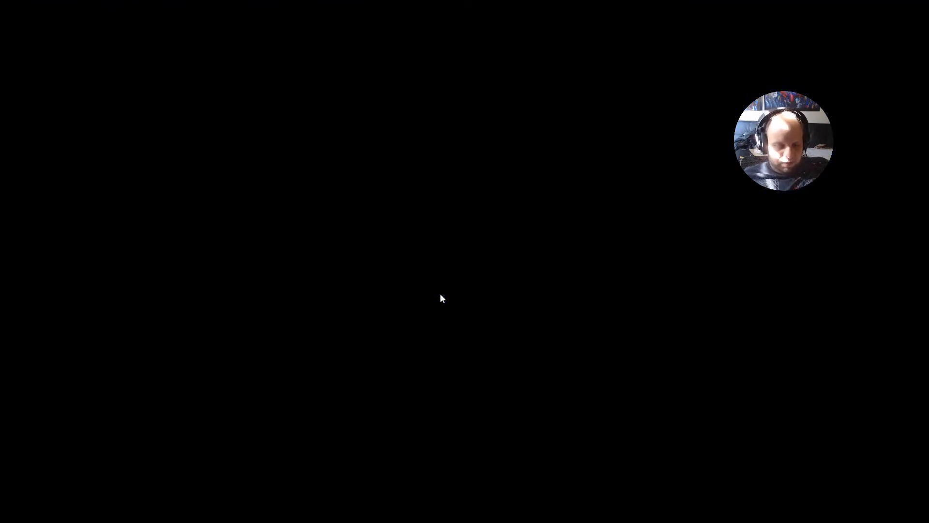
key("Down")
key("Return")
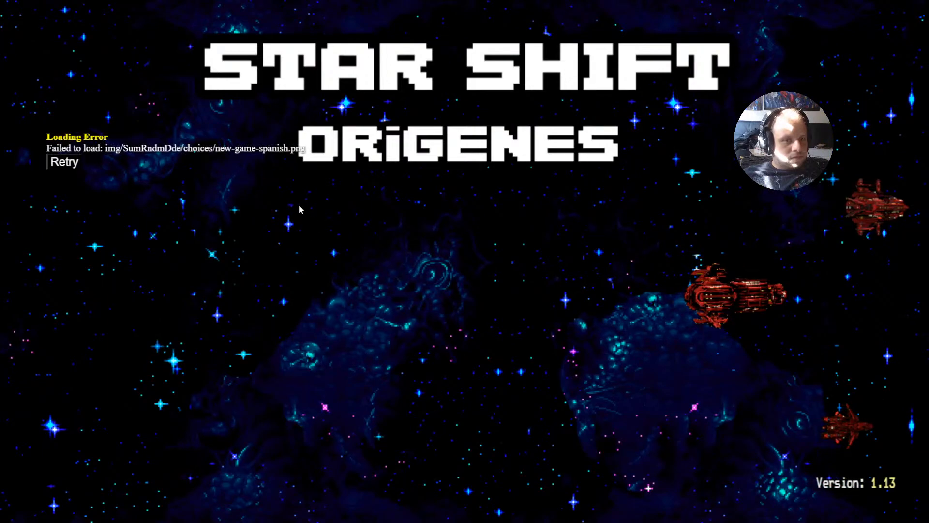
key("F4")
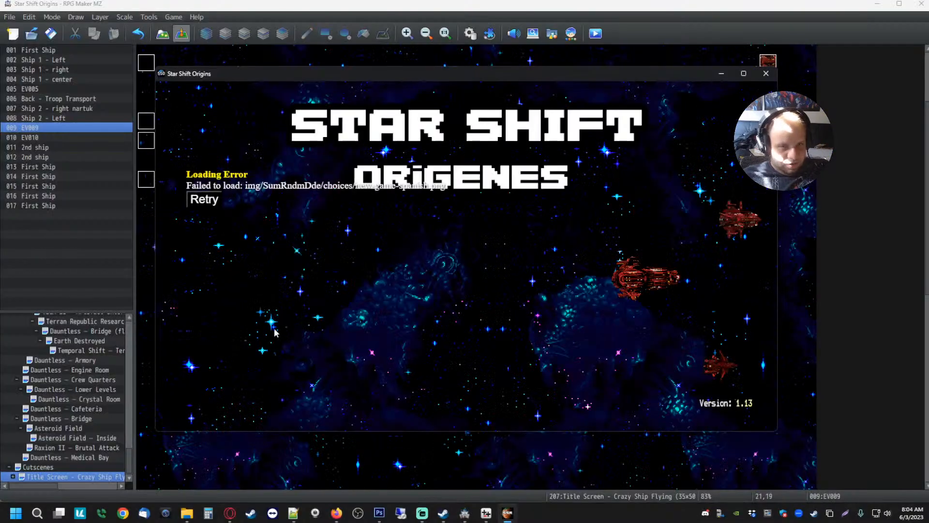
- Switch to File Explorer and open the img folder of Star Shift Origins v1.13 inside SharedProduction
left_click(187, 513)
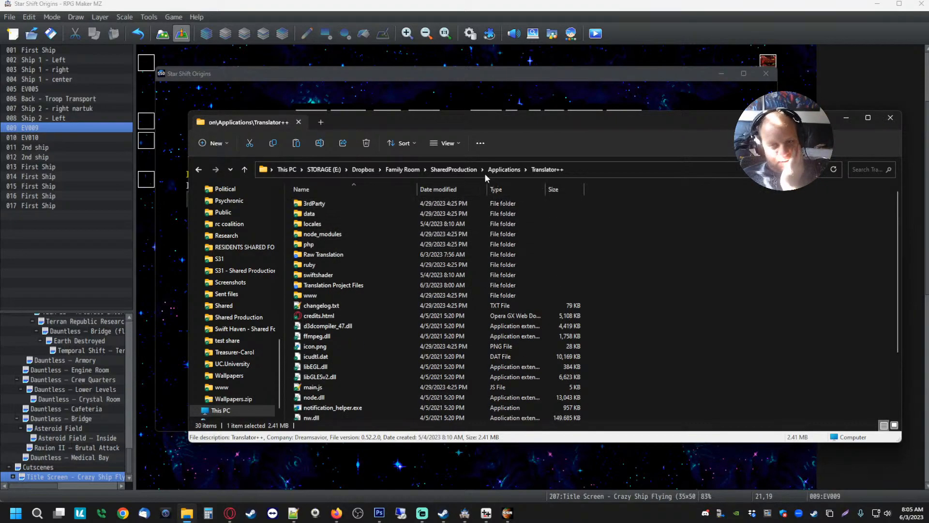
scroll(244, 331, "up", 10)
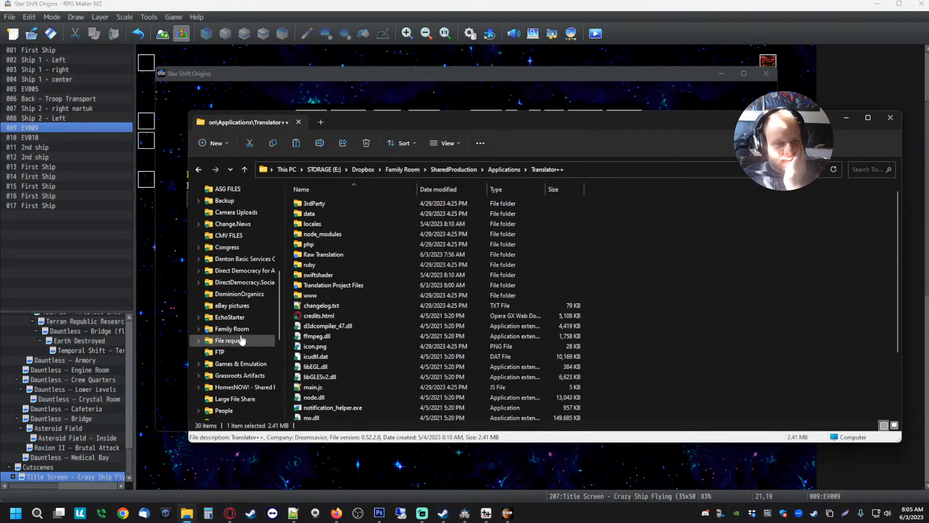
scroll(245, 331, "up", 6)
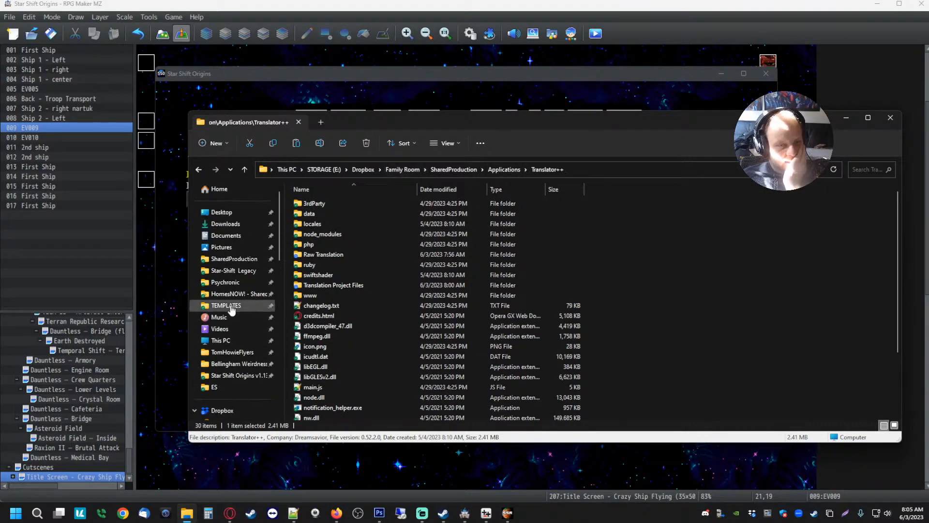
left_click(235, 260)
left_click(330, 265)
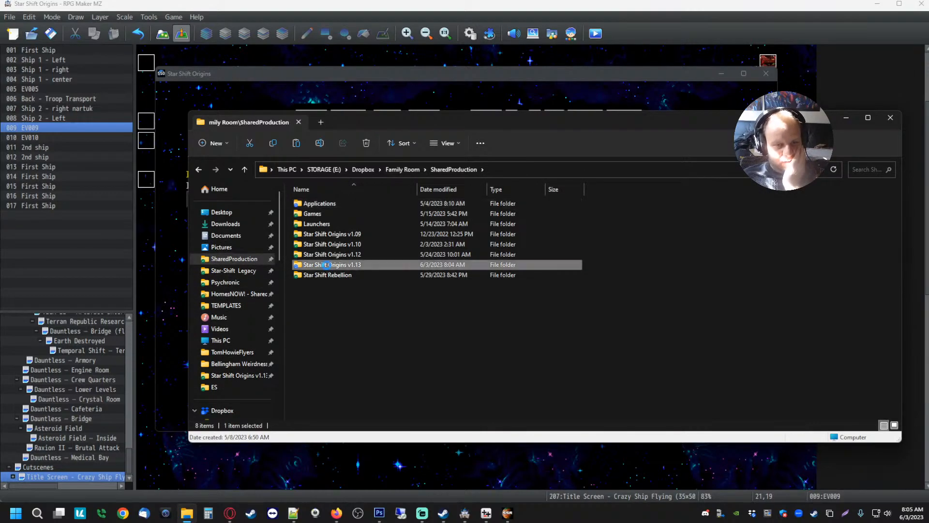
double_click(352, 263)
left_click(313, 245)
double_click(312, 245)
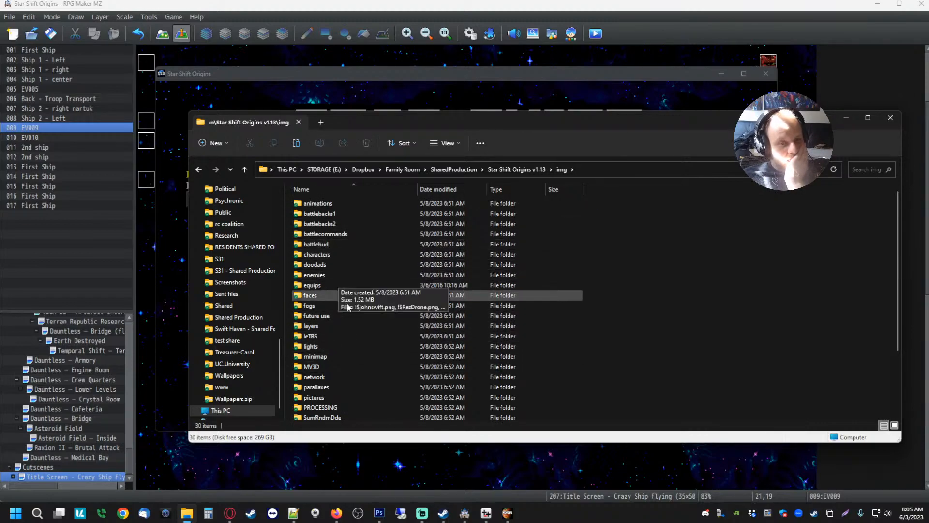
- Open the choices folder inside SumRndmDde, where the menu choice images are stored
scroll(349, 364, "down", 2)
double_click(327, 363)
left_click(318, 206)
double_click(316, 204)
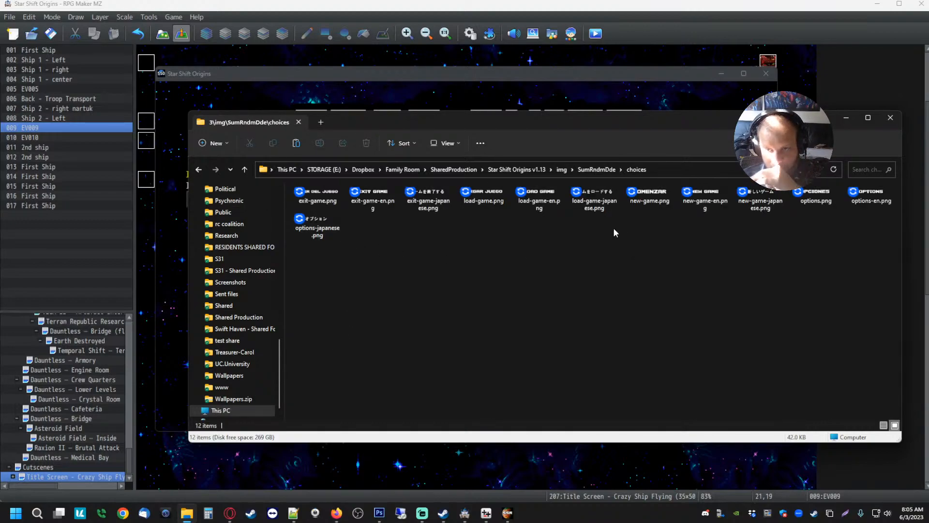
- Rename the Spanish exit image exit-game.png as exit-game-spanish.png
left_click(496, 202)
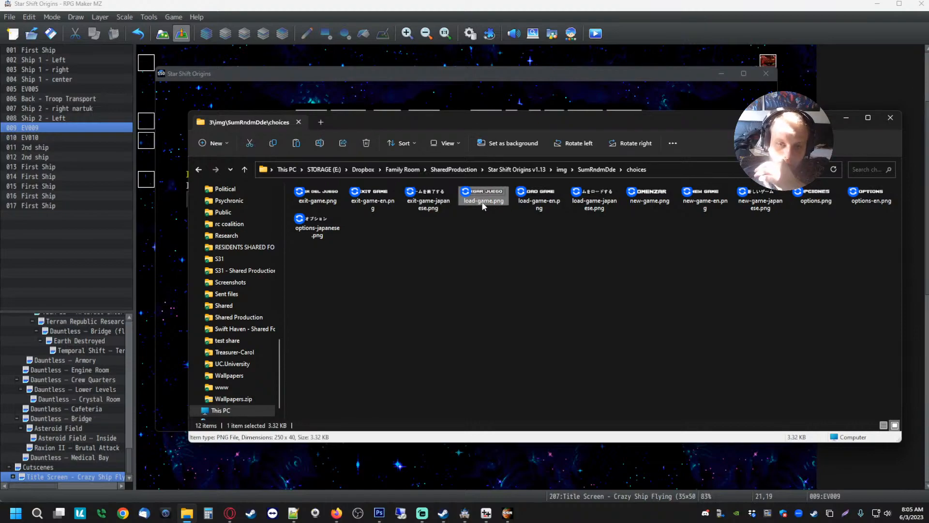
left_click(330, 200)
left_click(467, 253)
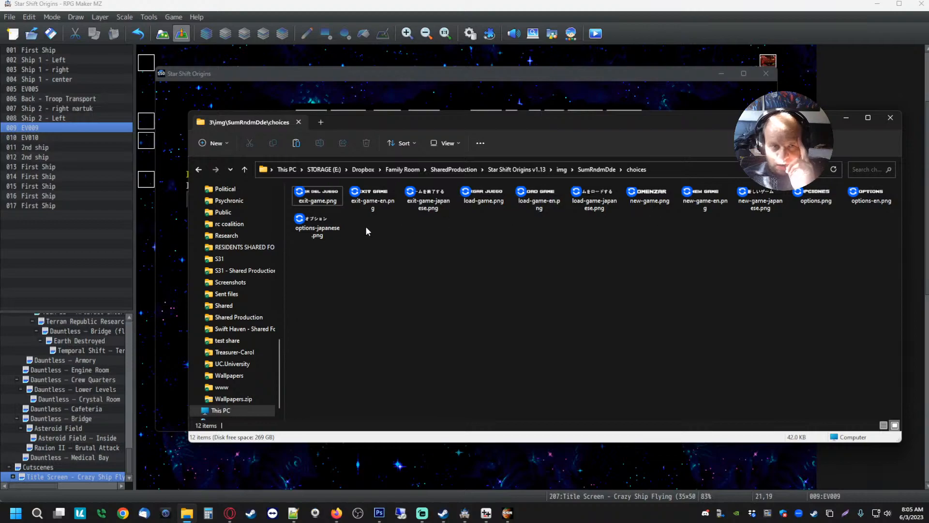
left_click(332, 204)
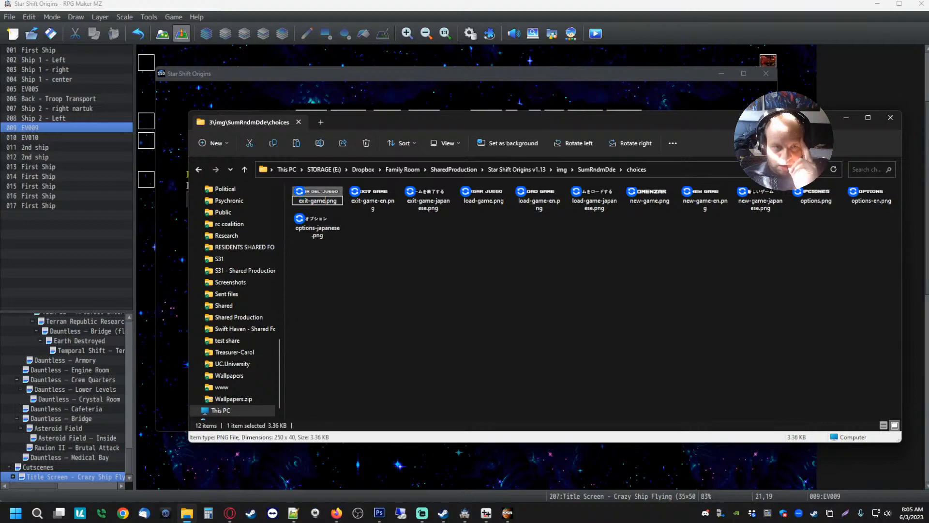
type("-")
type("spanish")
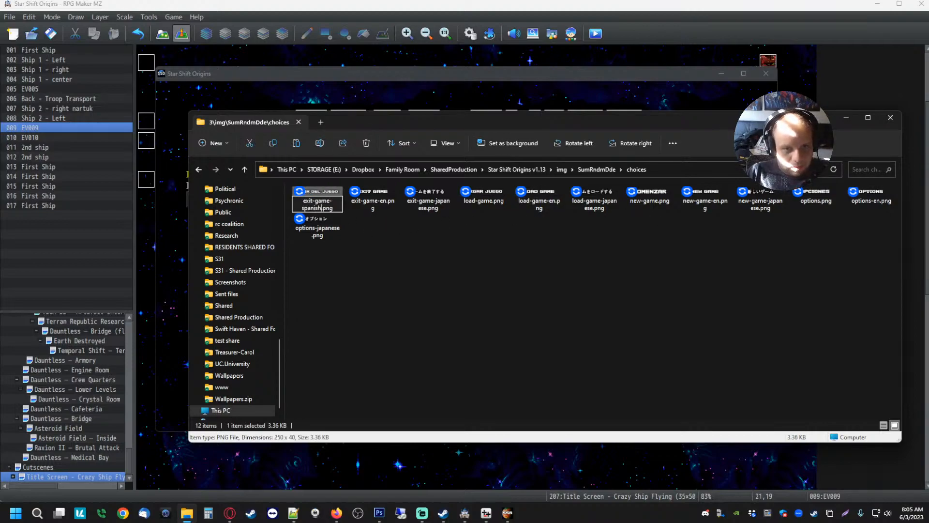
key("Return")
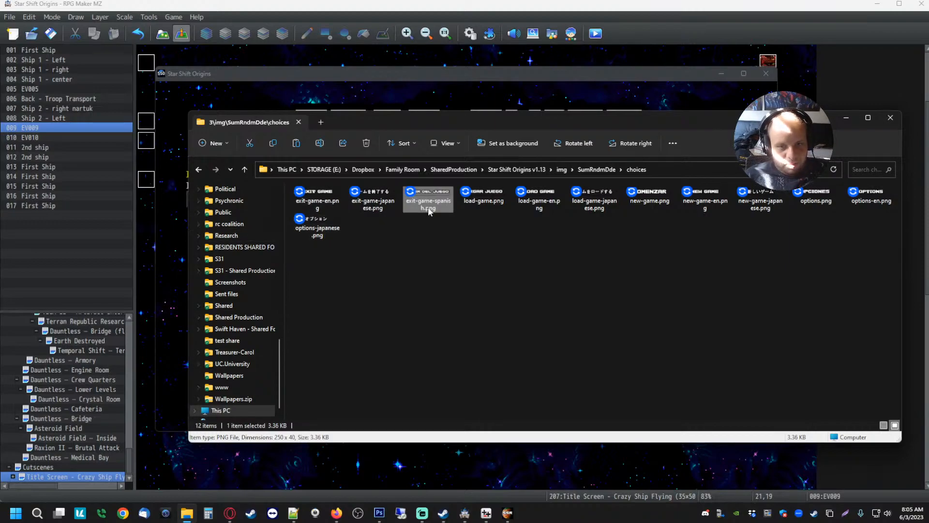
- Rename the Spanish load image load-game.png as load-game-spanish.png
left_click(499, 205)
left_click(493, 203)
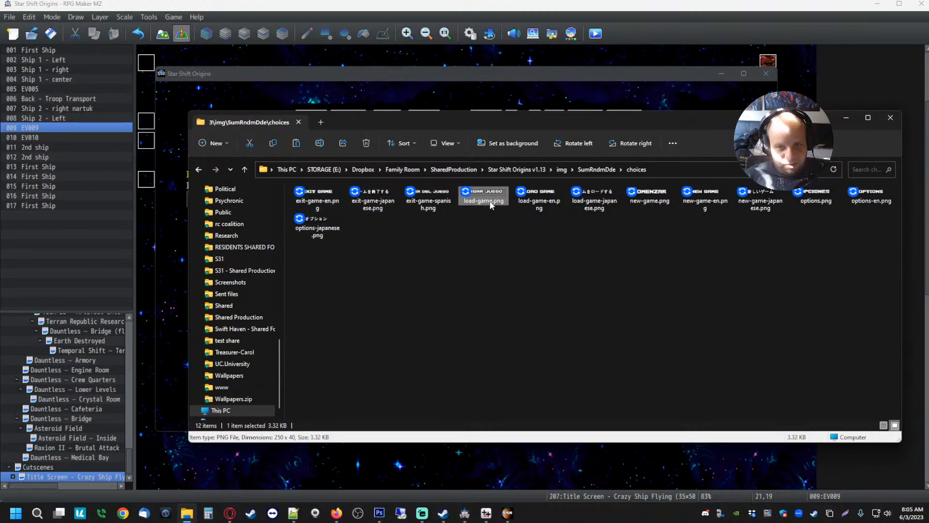
type("-span")
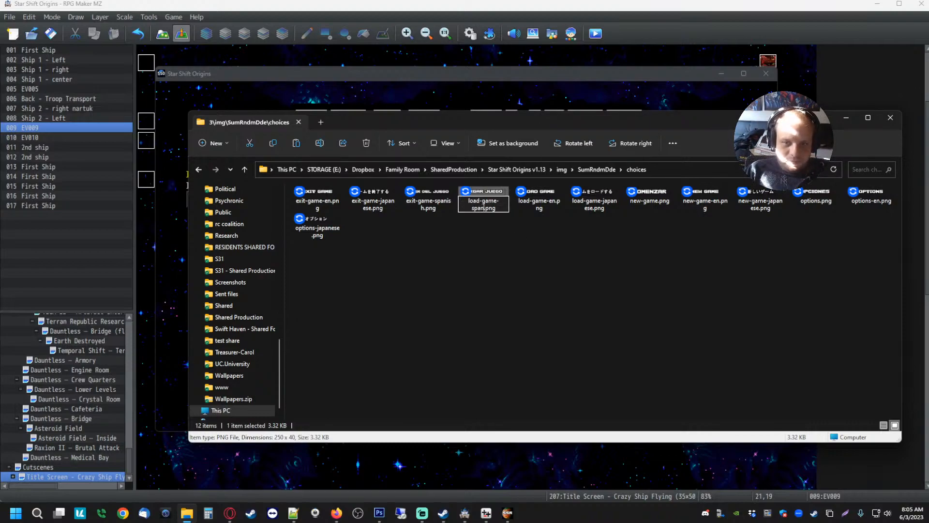
type("ish")
key("Return")
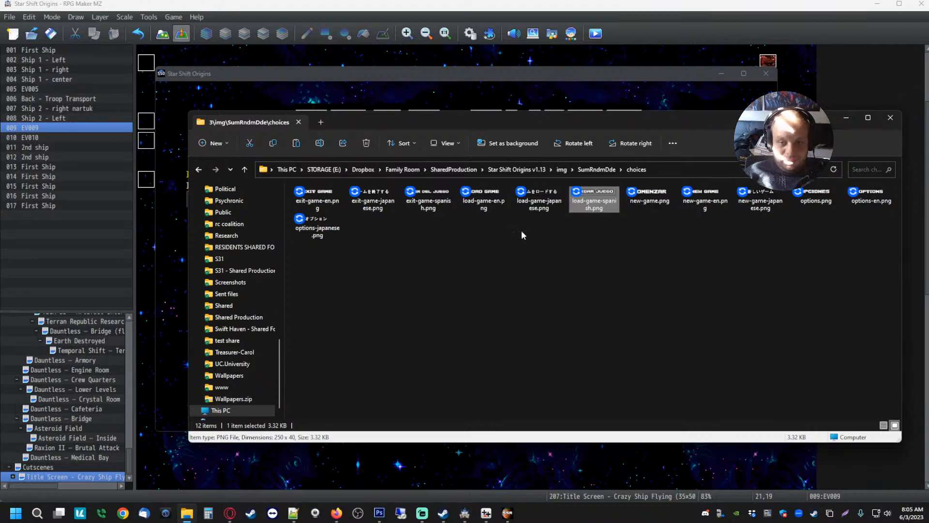
- Rename the Spanish new game image new-game.png as new-game-spanish.png
left_click(650, 199)
left_click(656, 201)
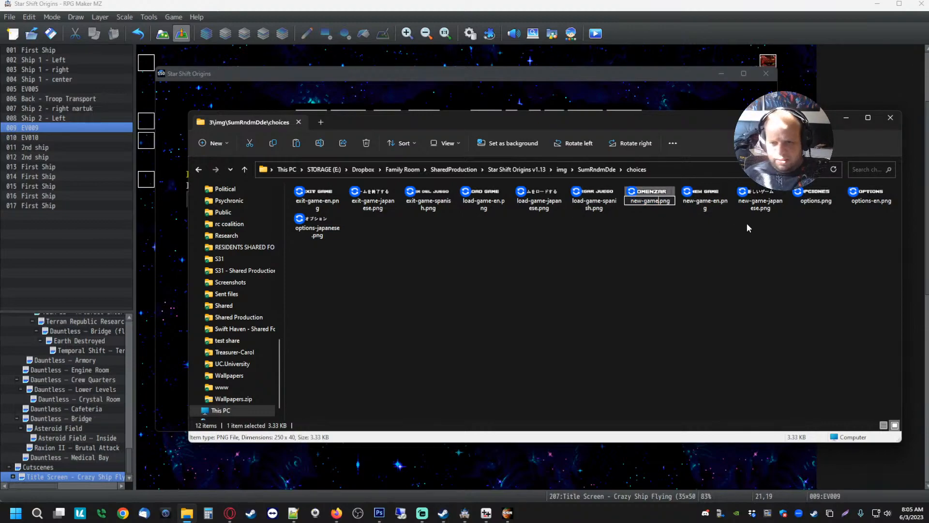
left_click(657, 201)
type("-")
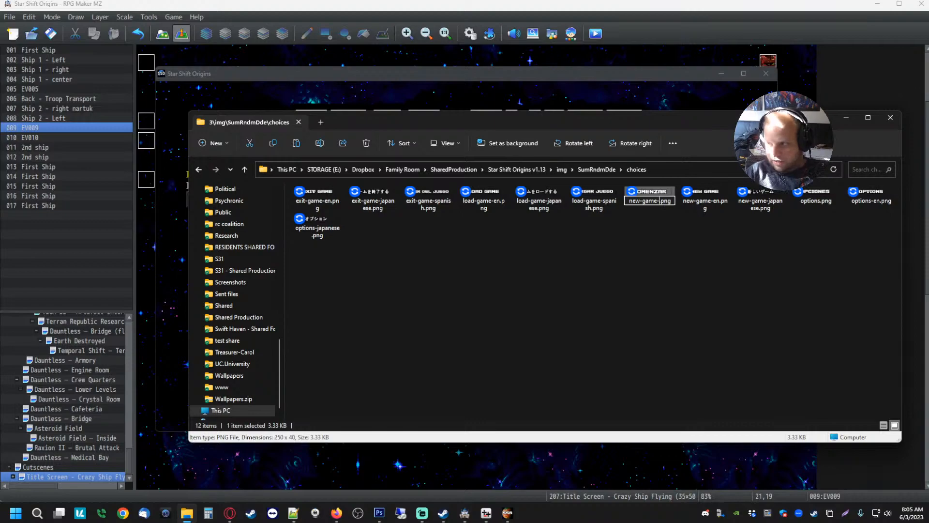
type("span")
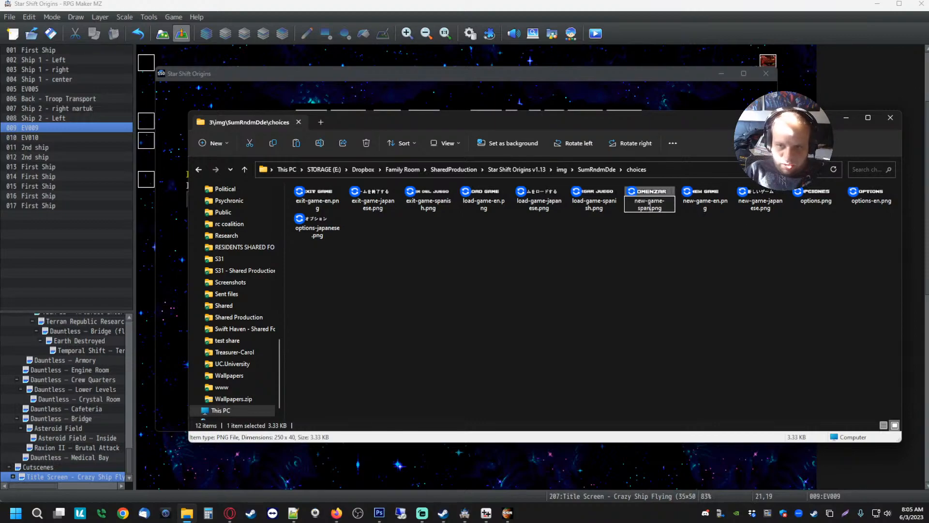
type("ish")
key("Return")
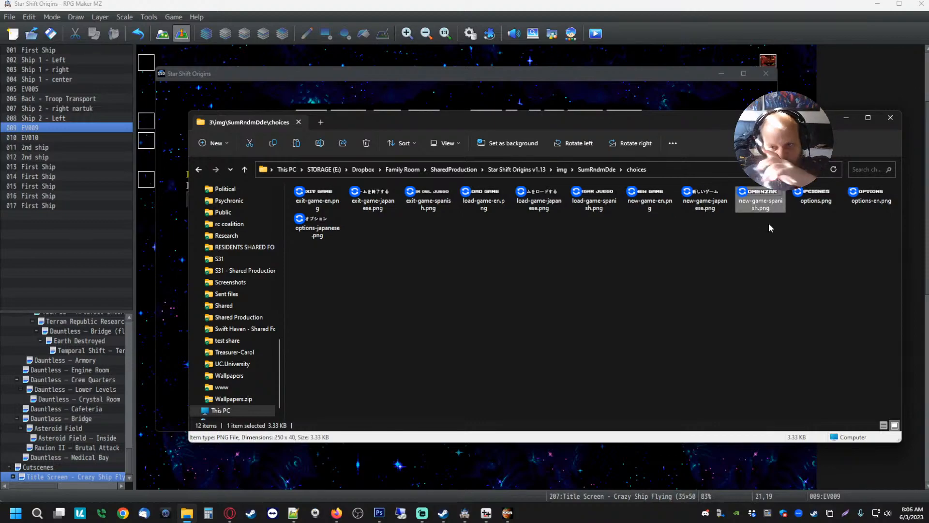
- Rename the Spanish options image options.png as options-spanish.png
left_click(823, 203)
key("F2")
key("Right")
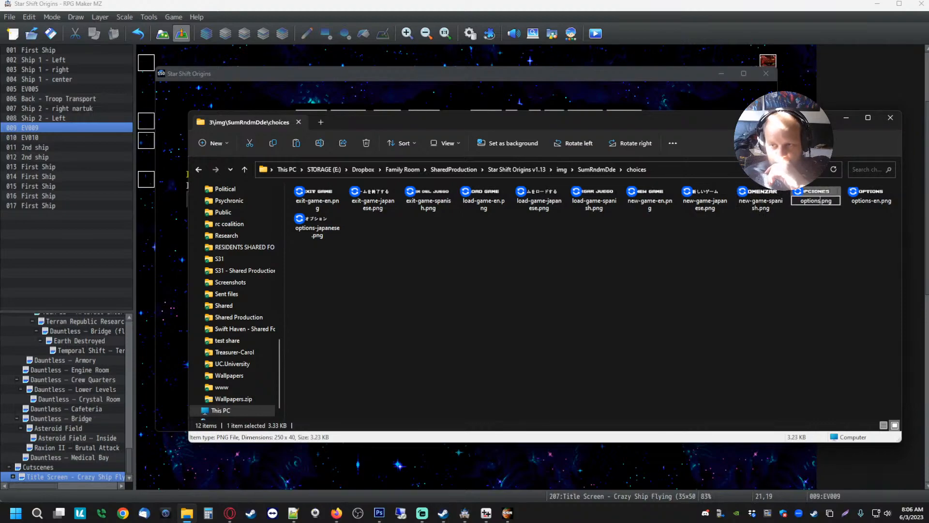
type("-spanish")
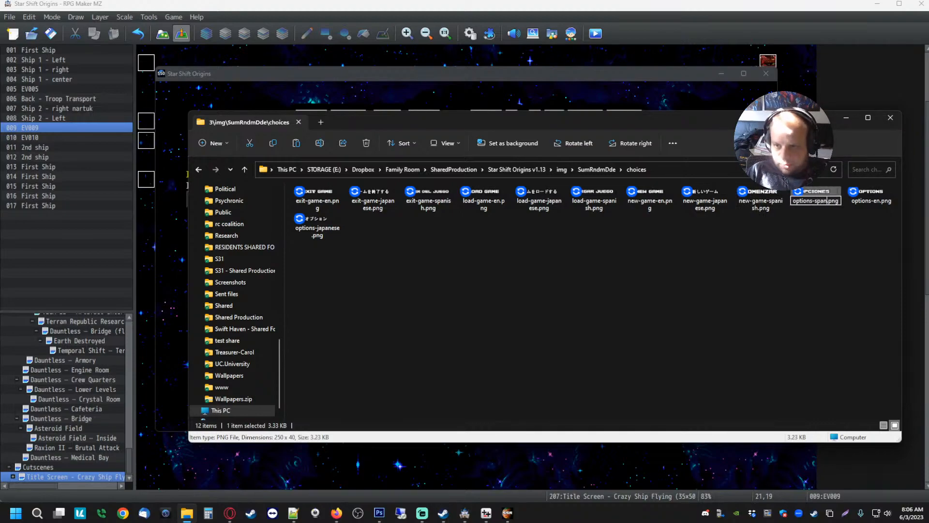
key("Return")
left_click(597, 257)
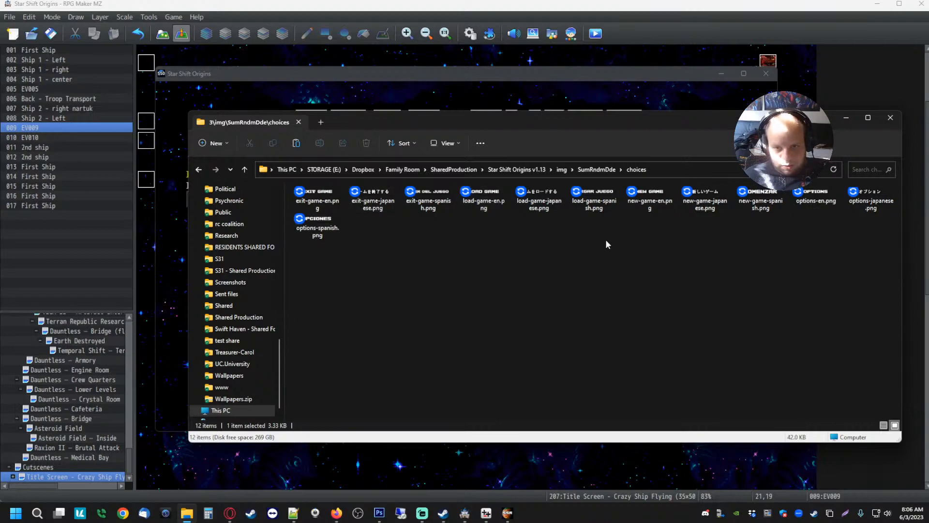
- Return to the running game, retry loading the missing Spanish menu image, and show the title screen in full screen
left_click(846, 119)
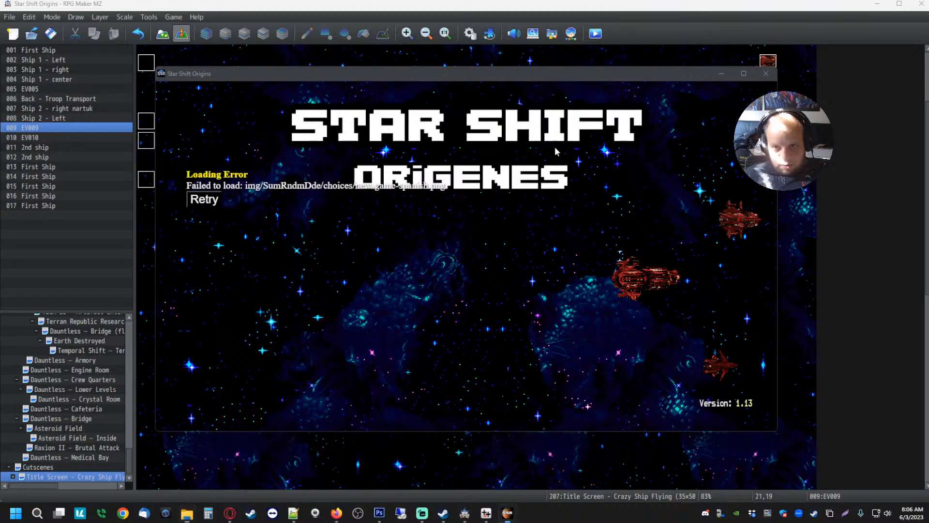
left_click(209, 201)
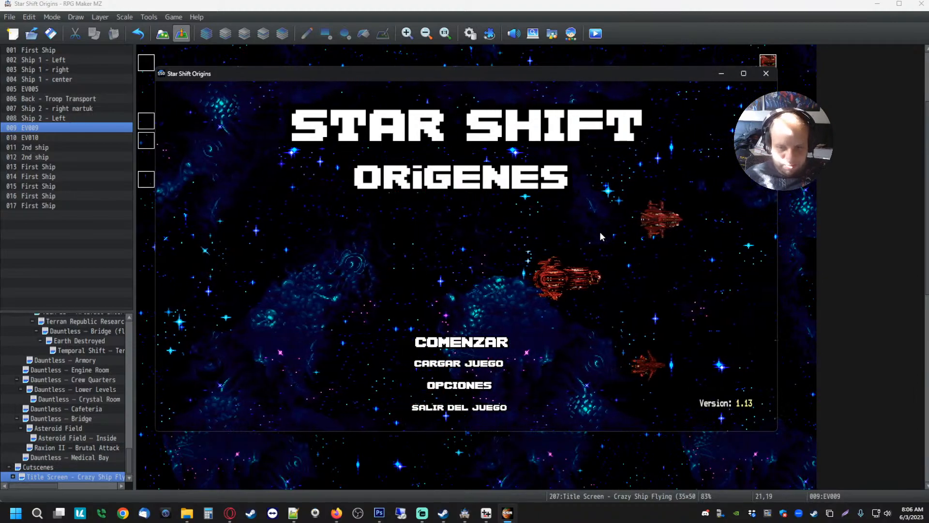
key("F4")
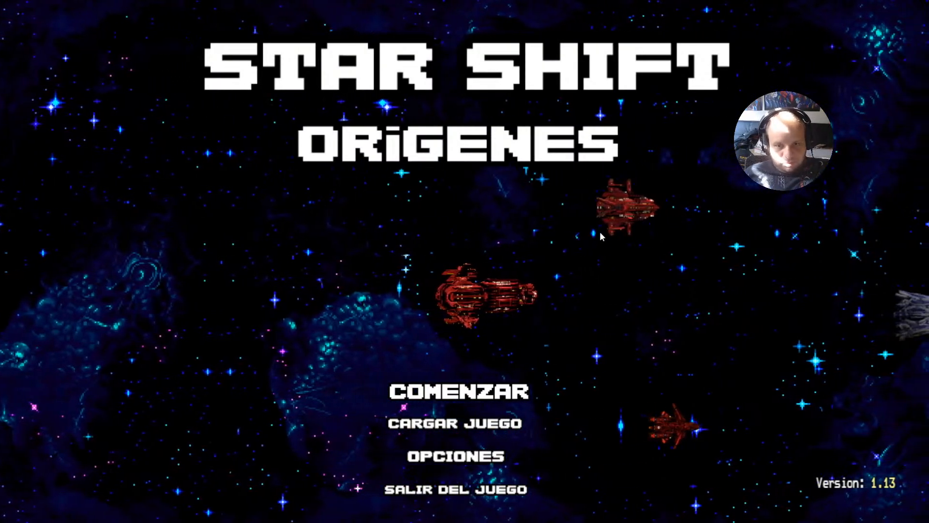
- Restart the game and choose Español to test the Spanish title menu
key("F5")
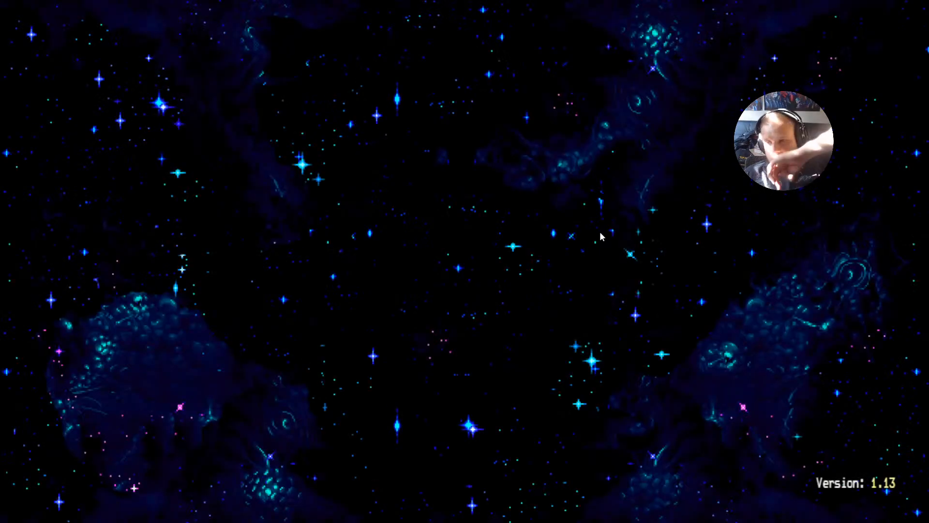
key("Down")
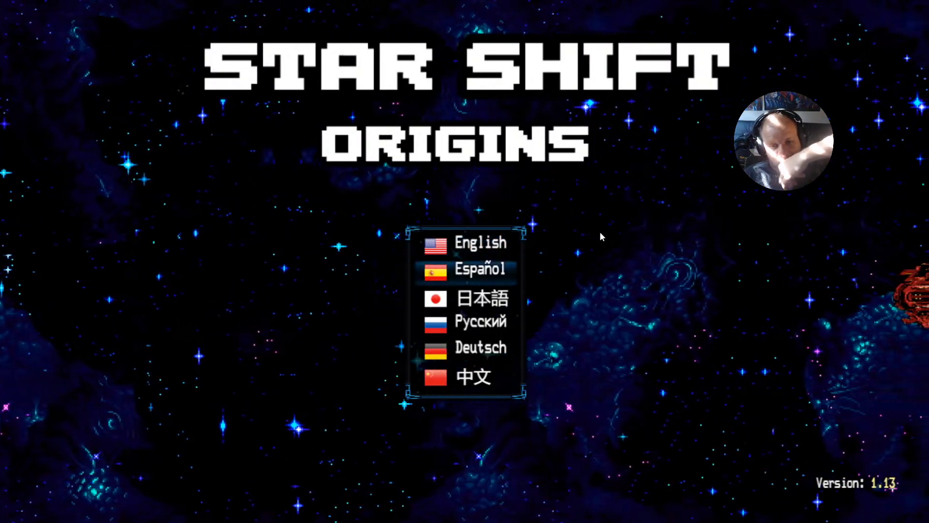
key("Return")
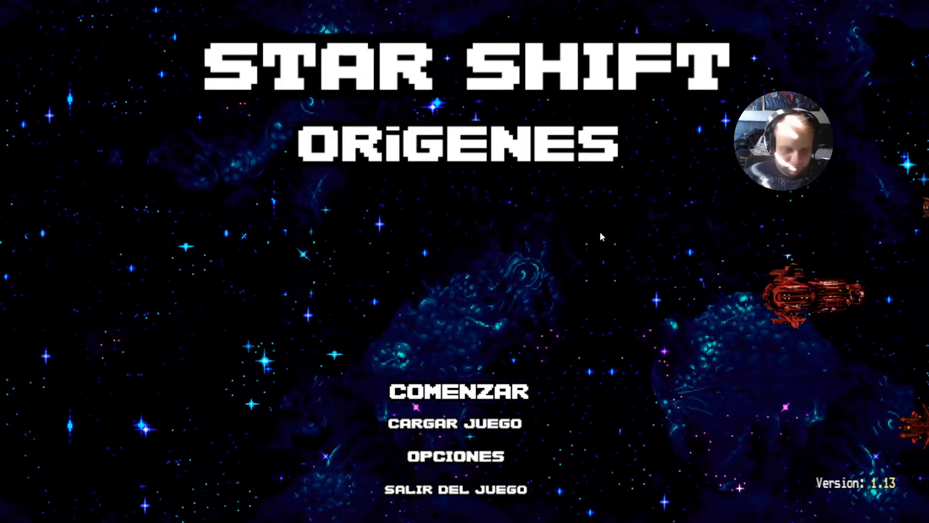
- Restart the game and choose 日本語 to test the Japanese title menu
key("F5")
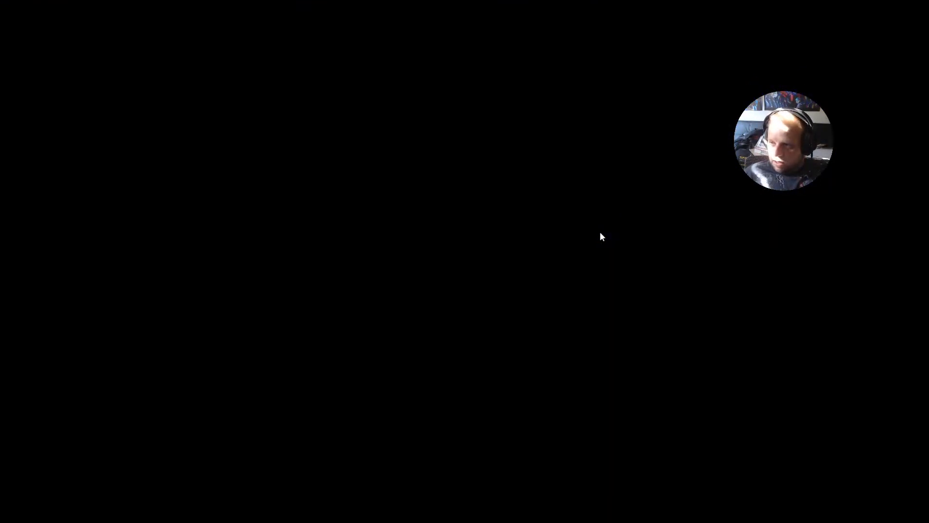
key("Down")
key("Down")
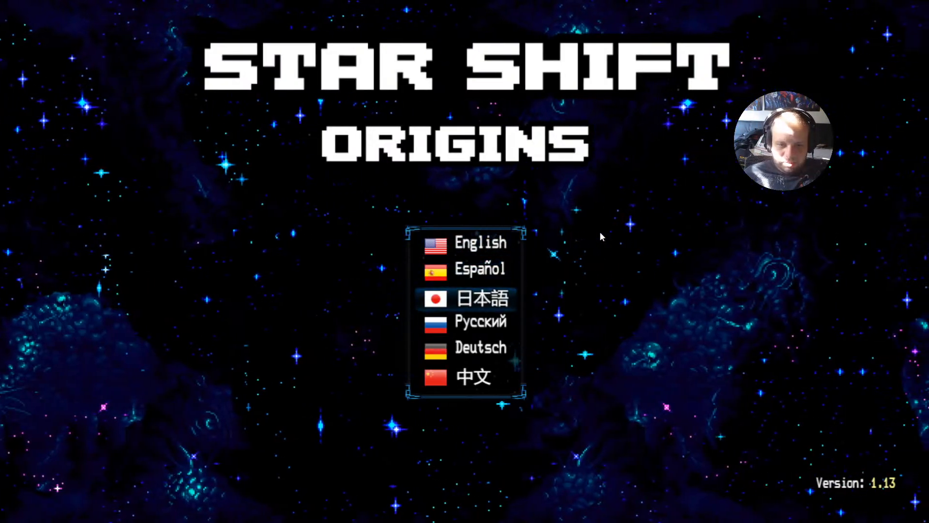
key("Return")
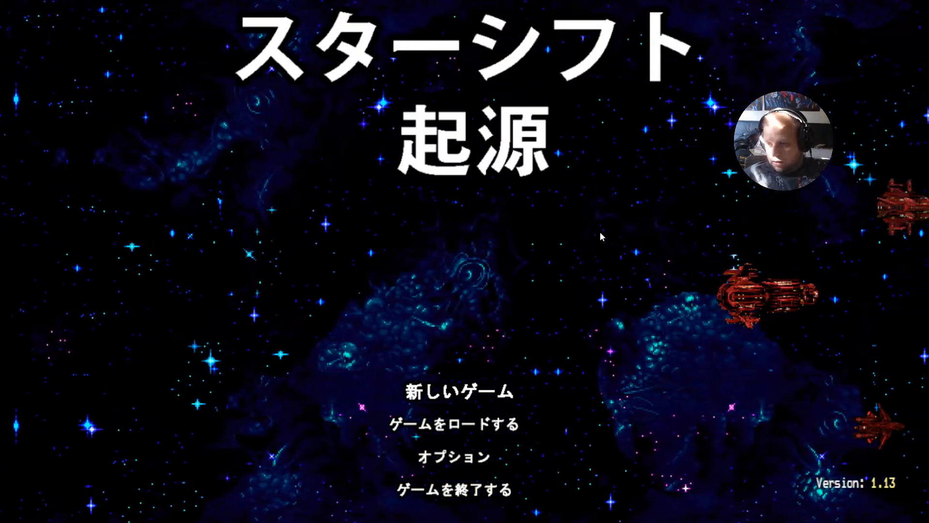
- Reset the game to its language selection, leave full screen, and close the playtest
key("F5")
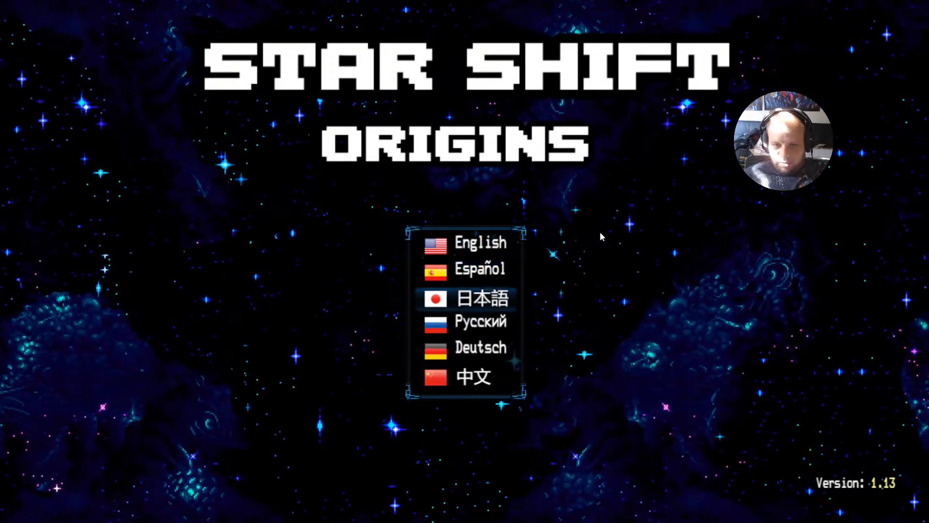
key("F4")
left_click(765, 74)
- Open title screen event EV009 and examine how its Spanish and Japanese branches differ from the Russian, German and Chinese ones
double_click(555, 315)
scroll(535, 242, "down", 5)
scroll(558, 225, "down", 8)
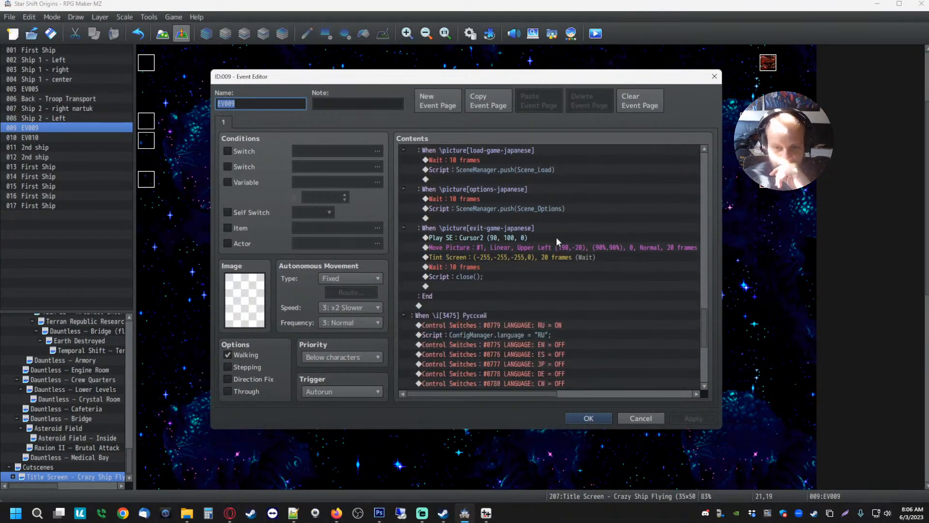
scroll(564, 262, "up", 3)
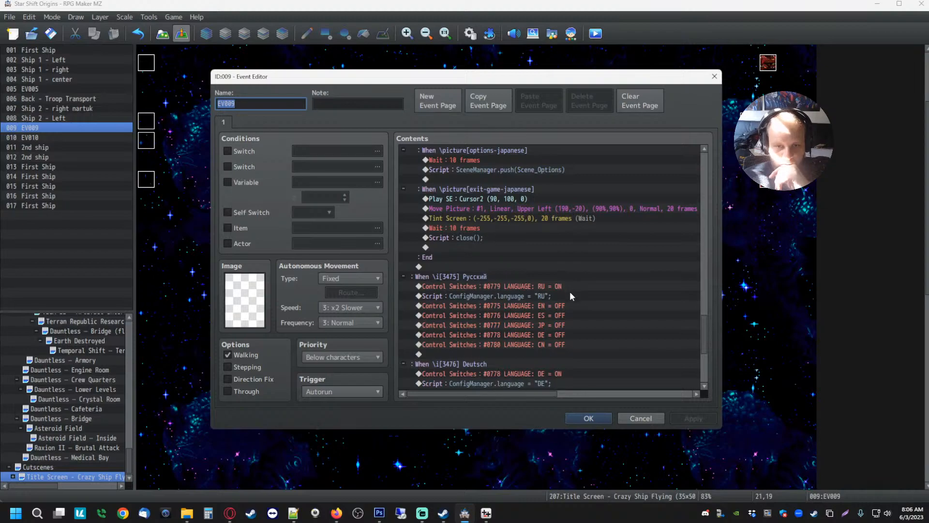
scroll(484, 283, "up", 12)
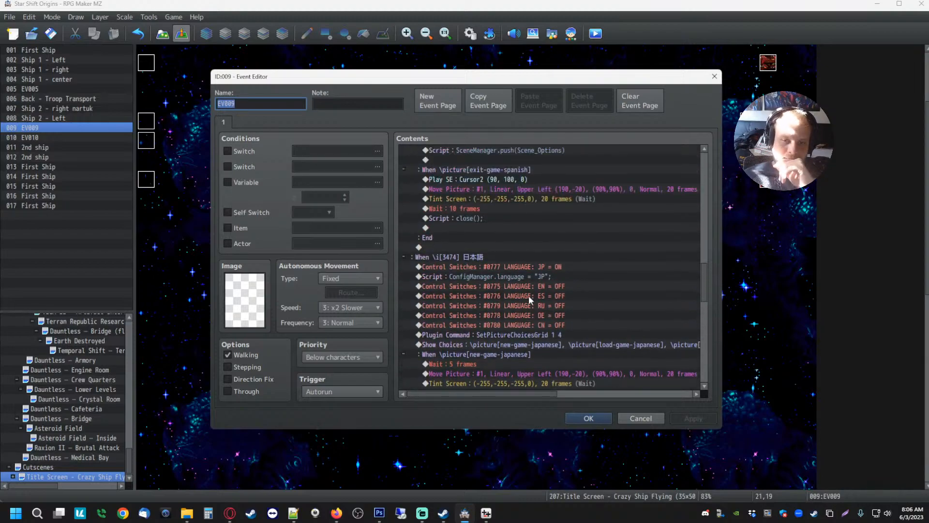
scroll(529, 295, "up", 8)
scroll(512, 248, "down", 12)
scroll(511, 262, "down", 13)
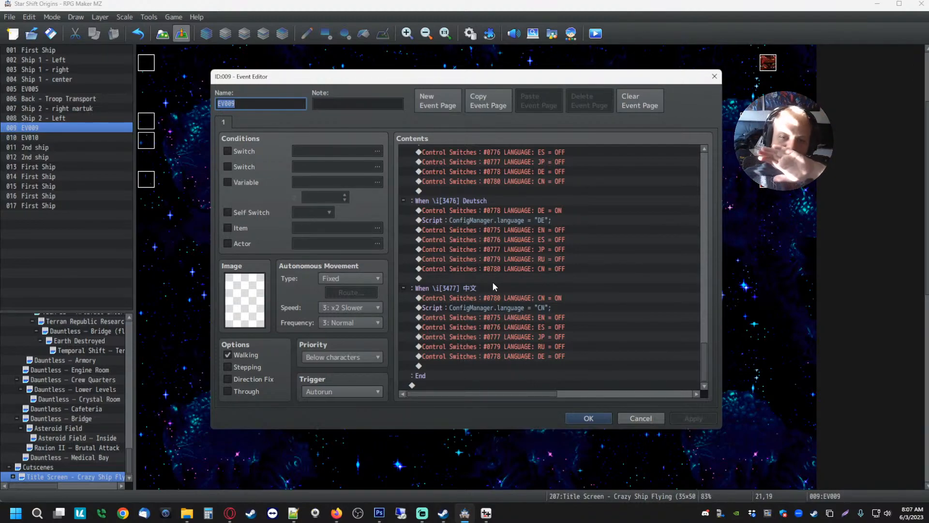
scroll(493, 283, "up", 5)
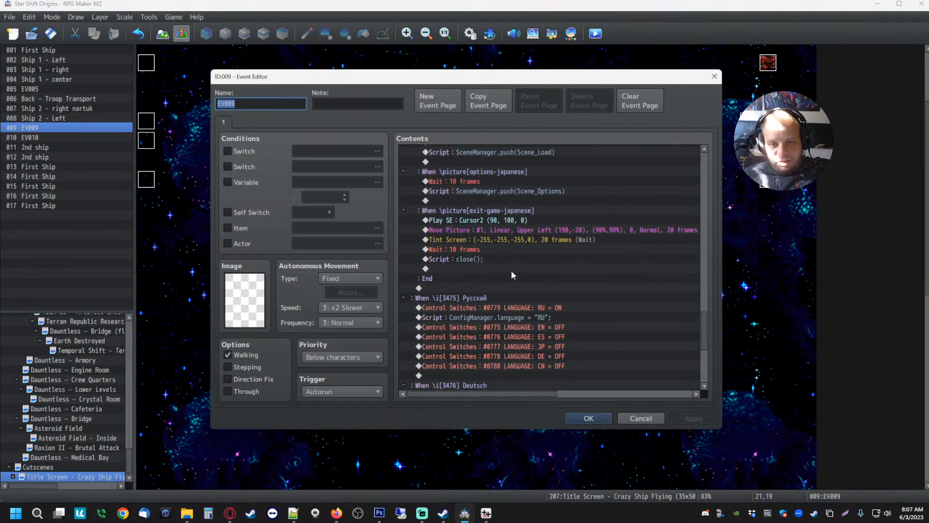
scroll(505, 289, "down", 2)
scroll(479, 213, "down", 1)
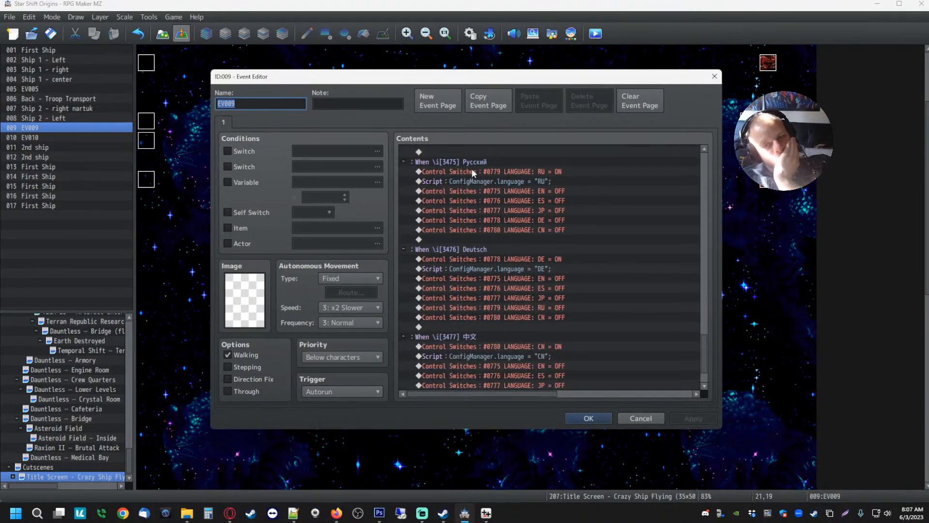
- Examine the language switches and ConfigManager.language scripts of the Русский, Deutsch and 中文 branches, and compare them with the Japanese and Spanish menu choices
left_click(465, 161)
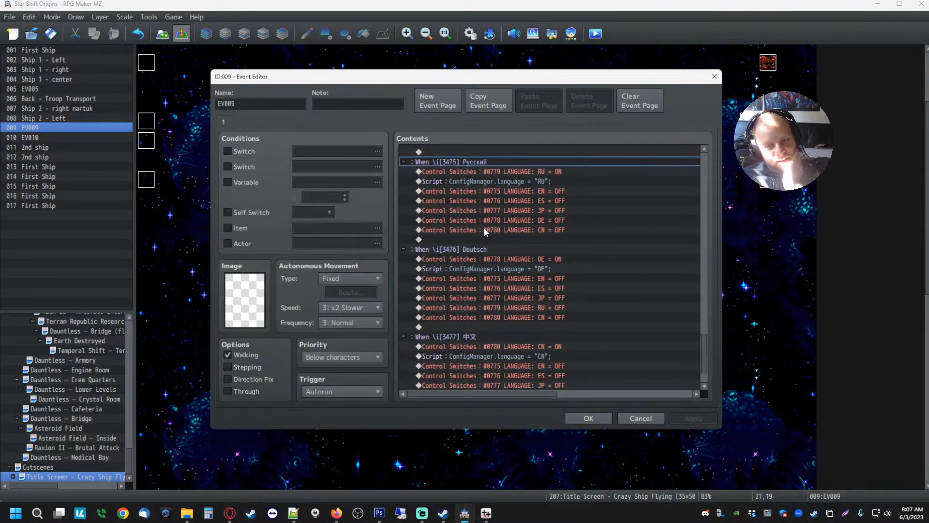
left_click(498, 258)
scroll(503, 298, "down", 2)
left_click(482, 299)
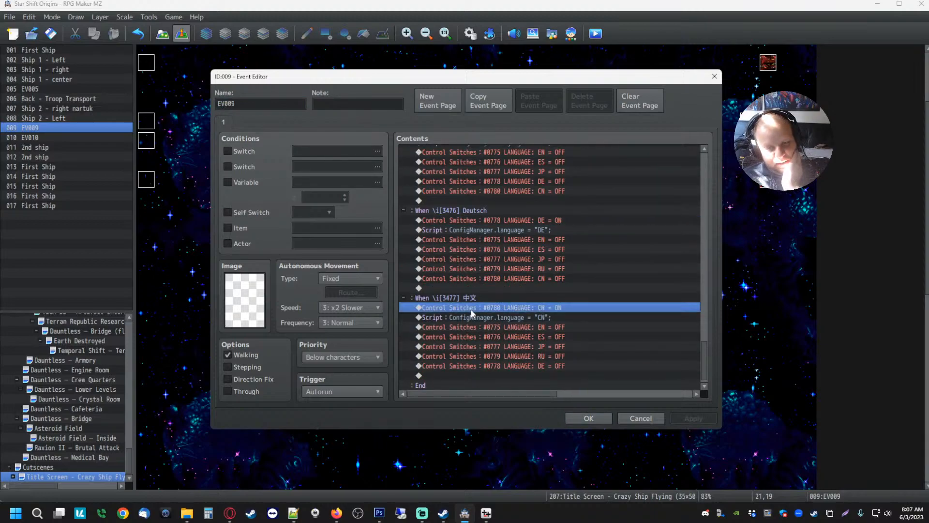
scroll(551, 301, "up", 8)
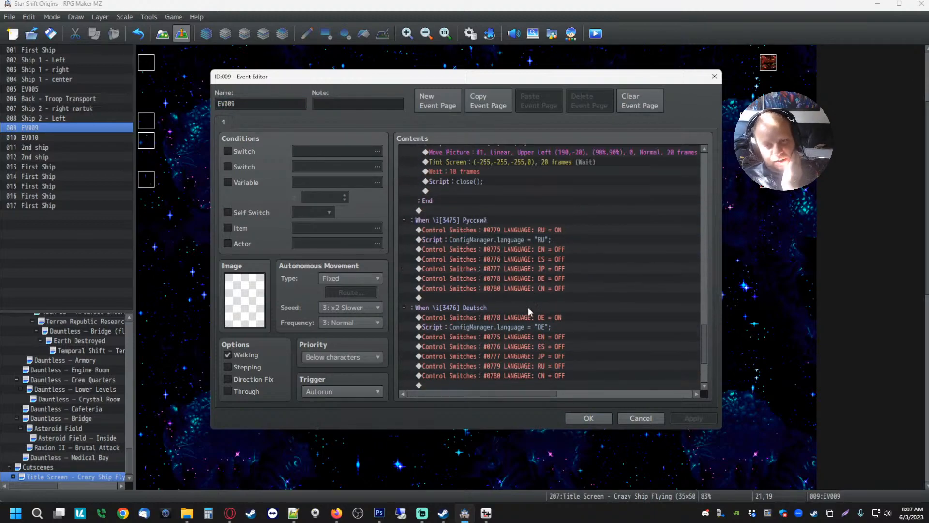
scroll(514, 313, "up", 5)
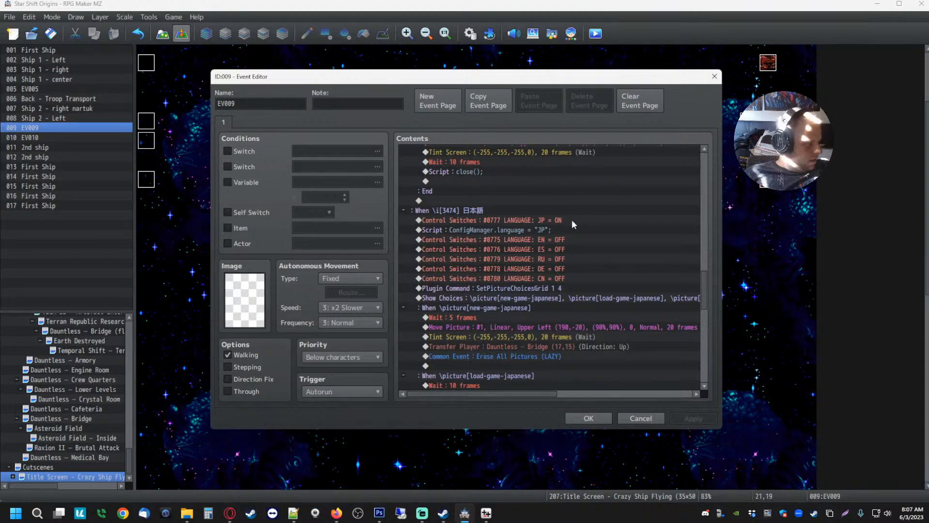
scroll(574, 223, "up", 5)
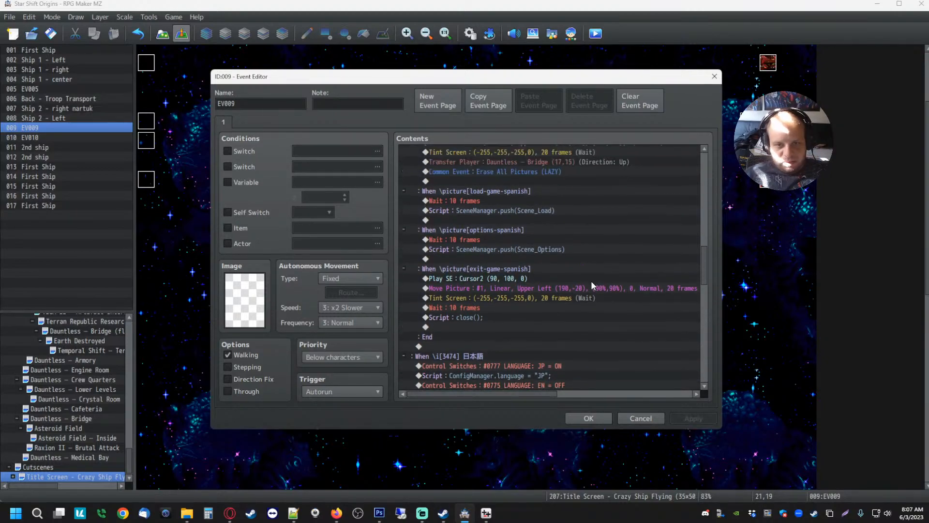
scroll(564, 280, "down", 10)
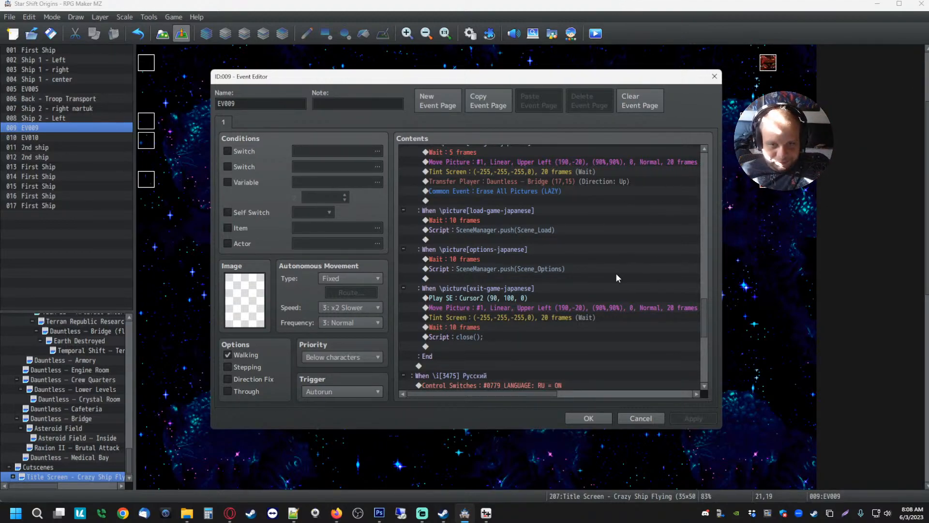
scroll(585, 300, "up", 3)
scroll(581, 274, "up", 4)
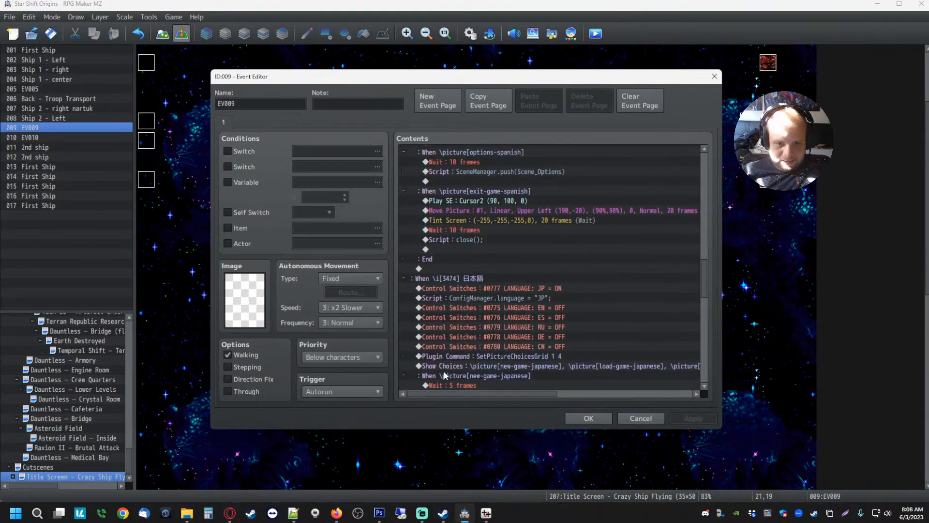
- Switch to Translator++ and dismiss the finished batch translation log of the Traditional Chinese project
left_click(488, 517)
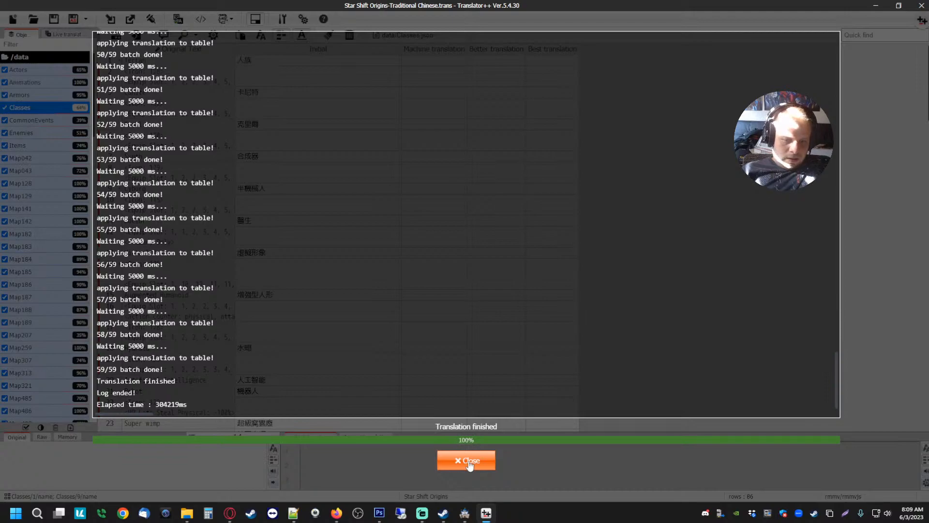
left_click(465, 513)
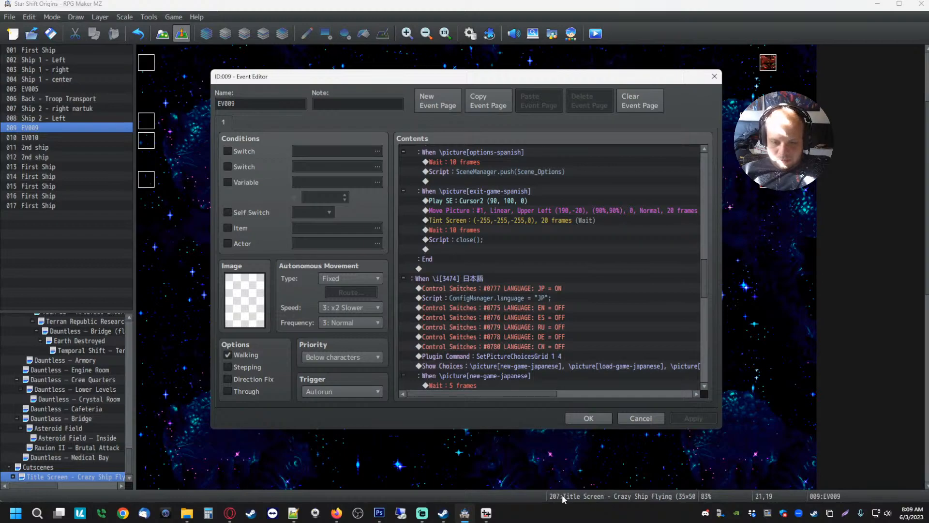
mouse_move(464, 512)
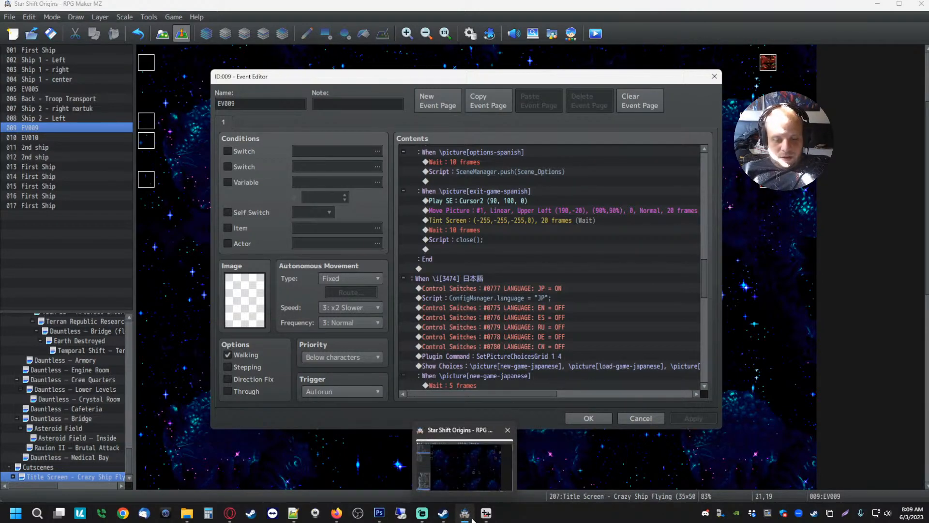
left_click(486, 484)
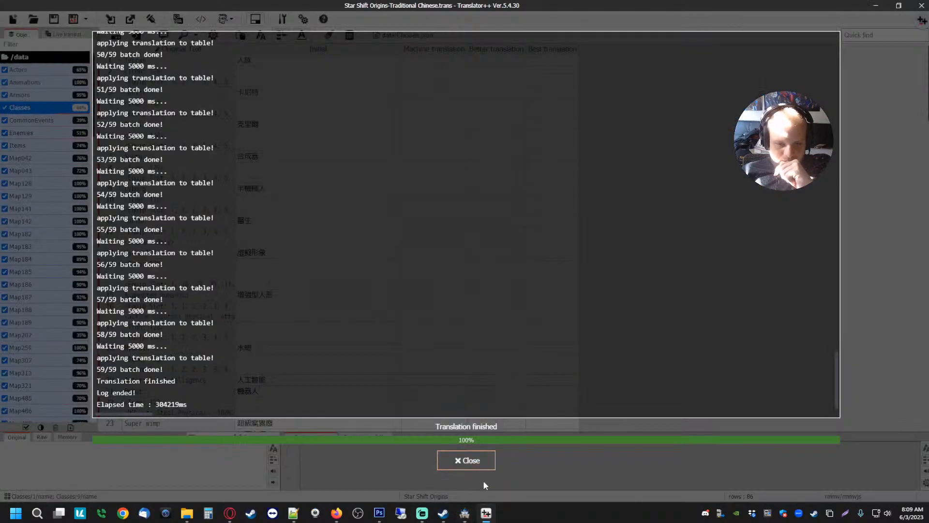
left_click(473, 466)
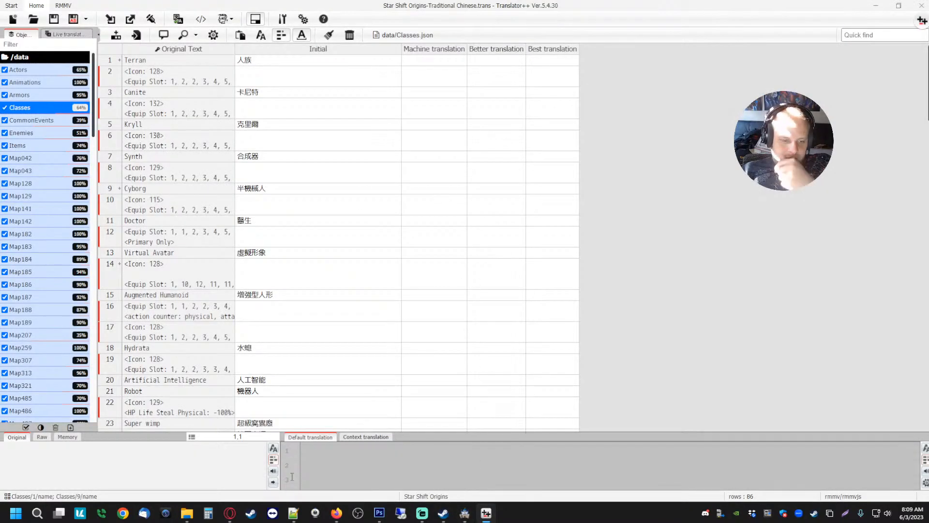
- Browse to SharedProduction\Applications\Translator++\Raw Translation in File Explorer and open game.rmmzproject in RPG Maker MZ
left_click(187, 513)
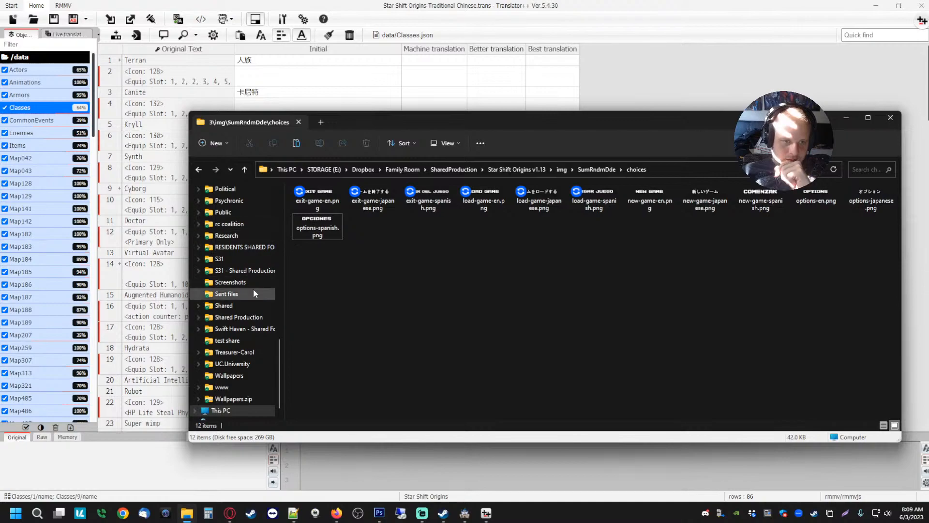
scroll(253, 289, "up", 10)
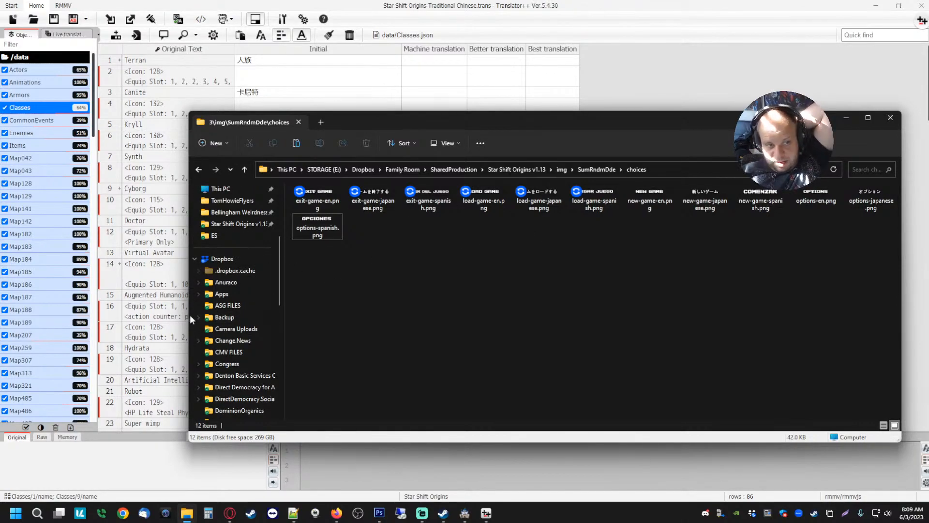
scroll(239, 268, "up", 4)
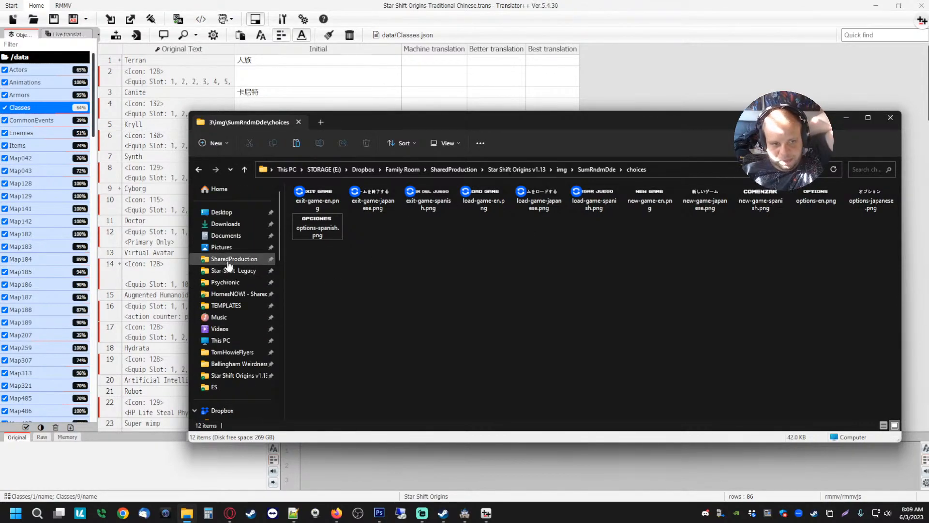
left_click(230, 262)
left_click(327, 204)
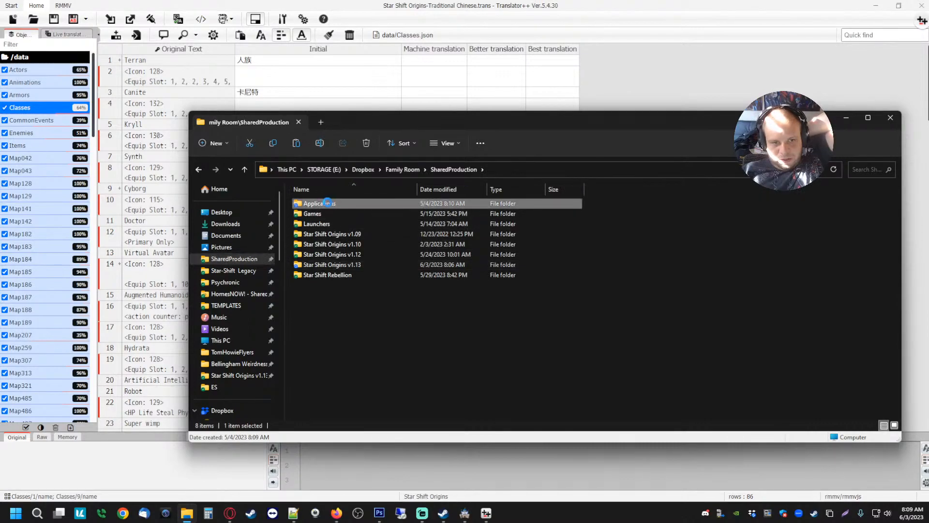
double_click(328, 203)
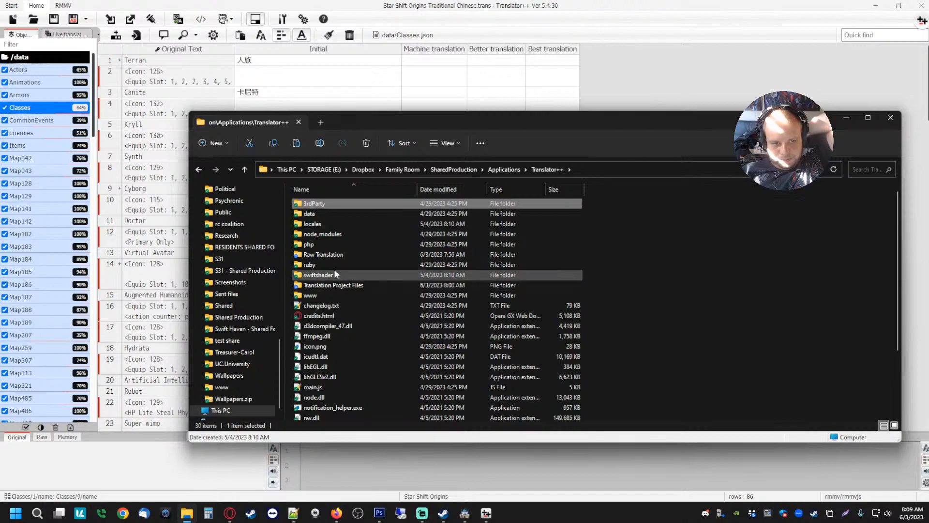
double_click(329, 254)
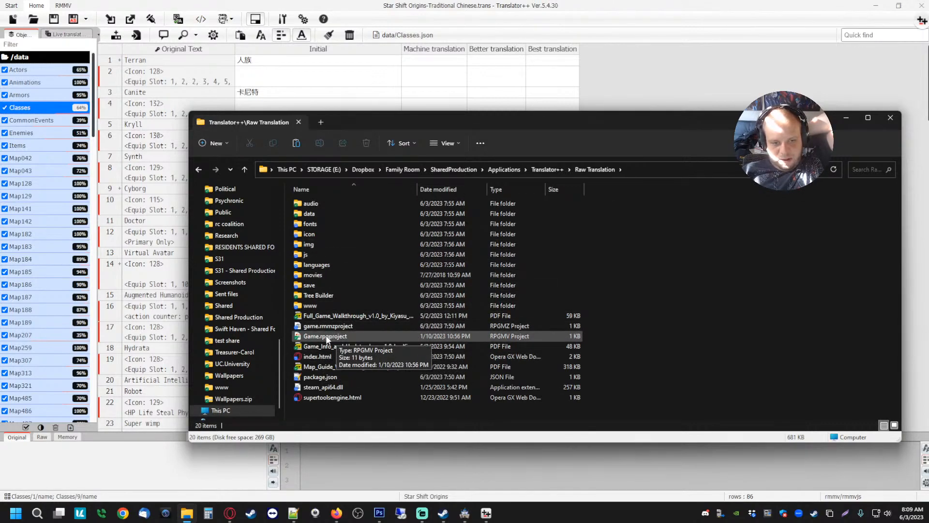
left_click(331, 329)
double_click(331, 328)
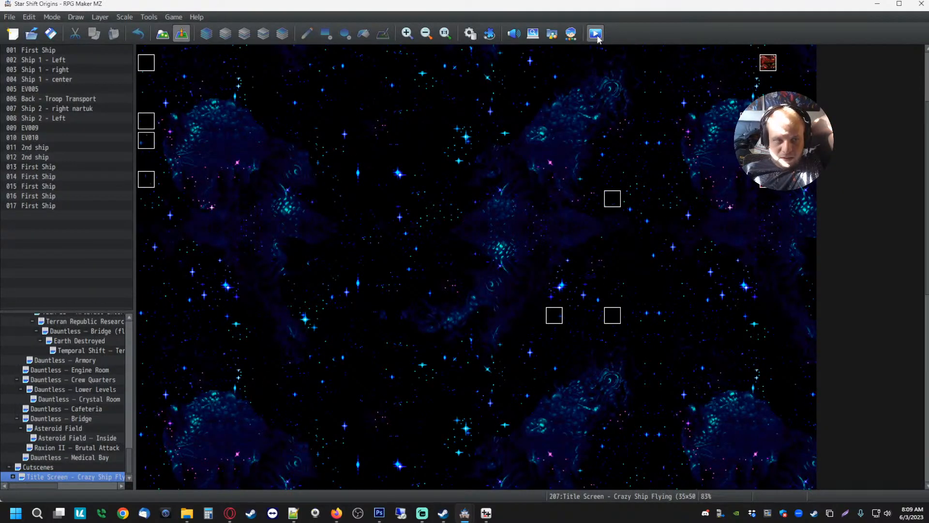
- Playtest the Raw Translation project up to its language selection, leave full screen, close the game and minimize the editor
left_click(597, 37)
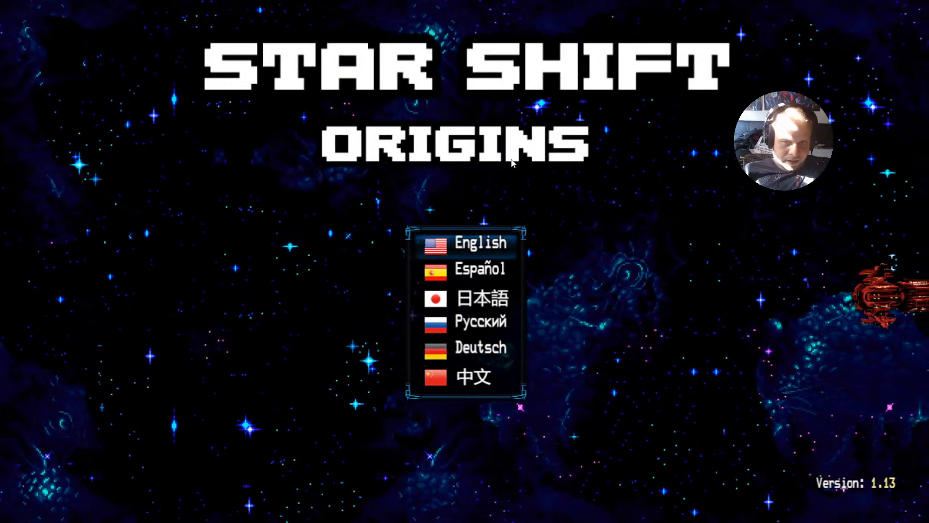
key("F4")
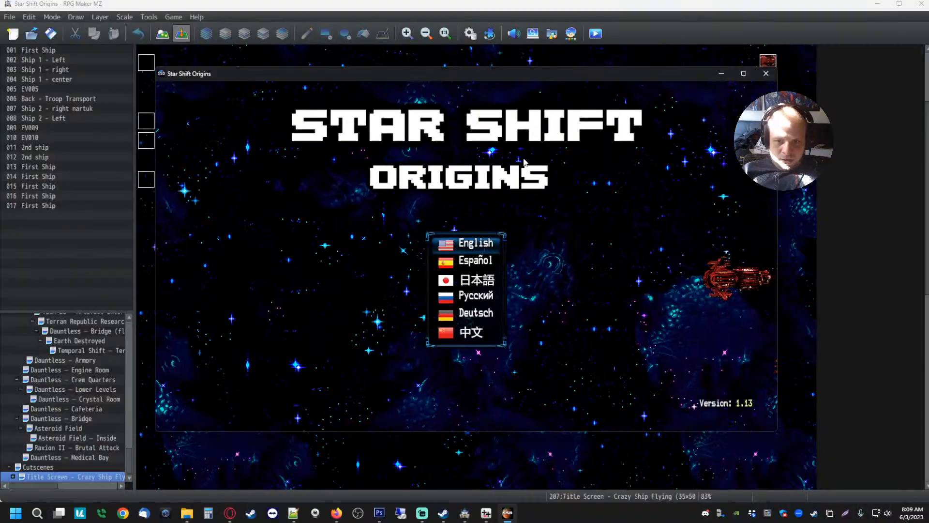
left_click(766, 74)
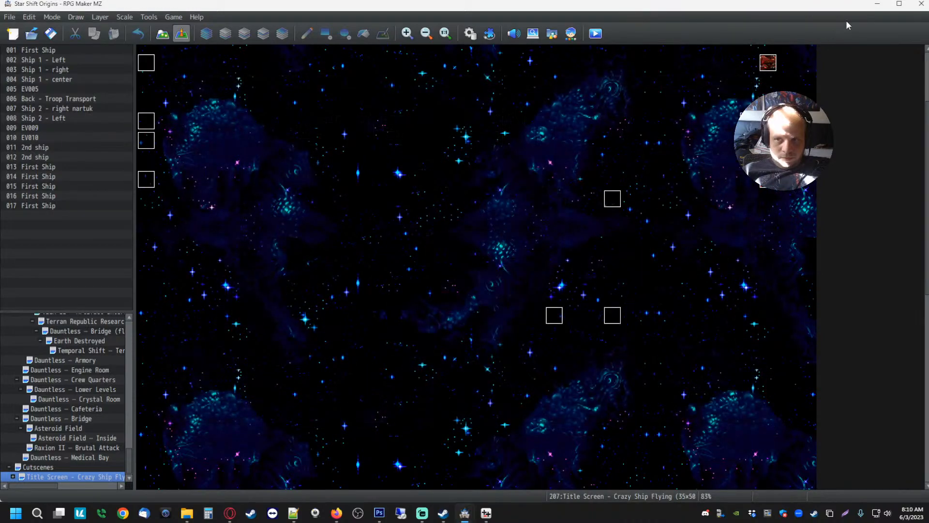
left_click(881, 7)
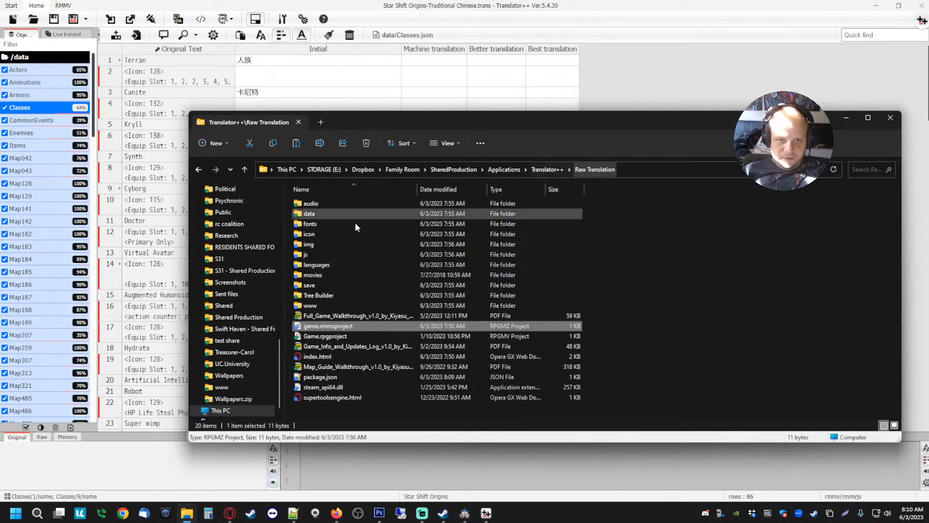
- Inspect Map042.txt in the Raw Translation project's languages\EN folder, then close the file and minimize Notepad++
double_click(315, 264)
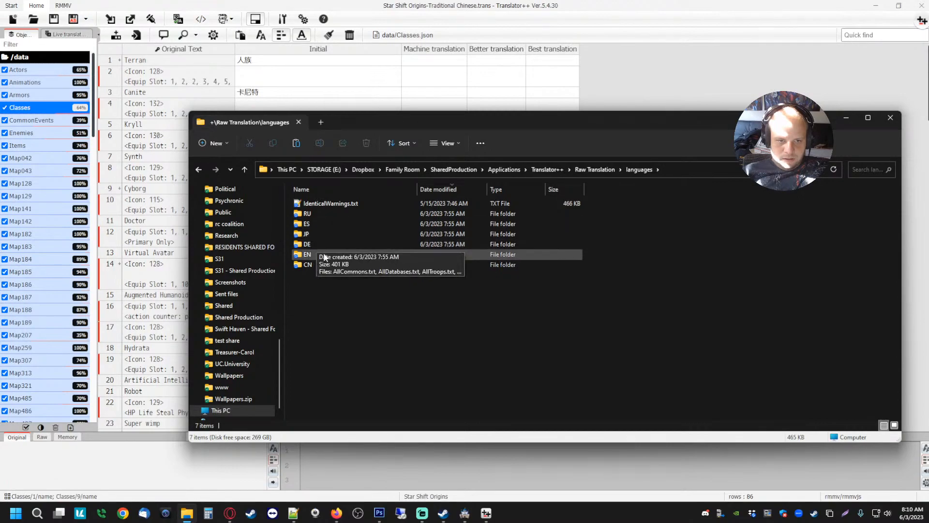
left_click(308, 254)
double_click(308, 252)
double_click(370, 244)
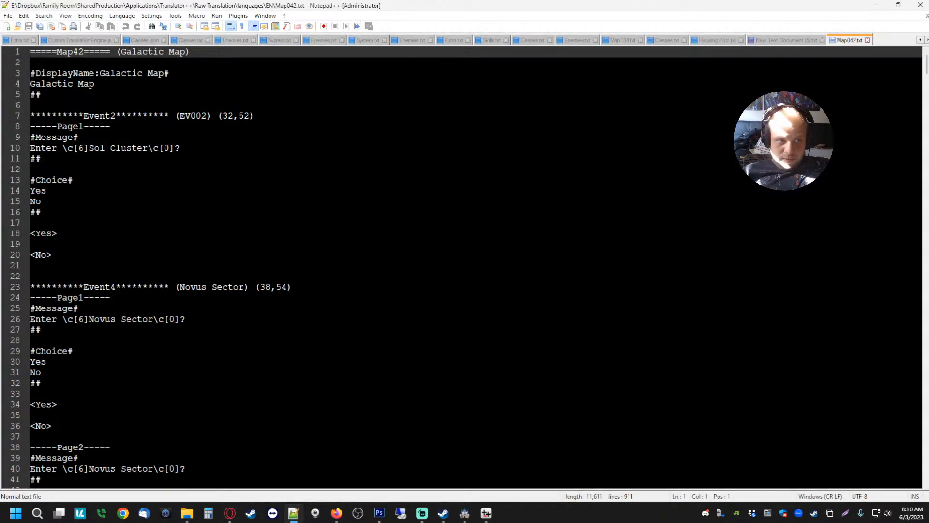
left_click(867, 40)
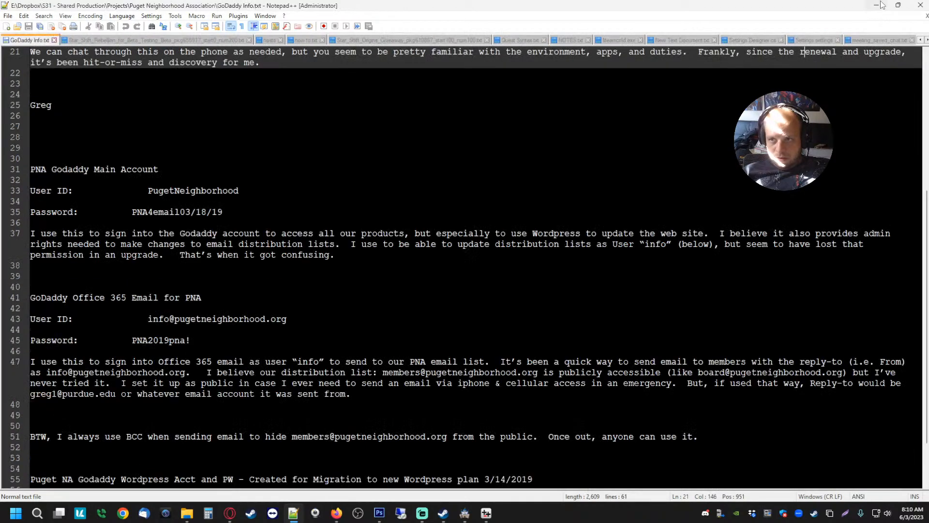
left_click(876, 5)
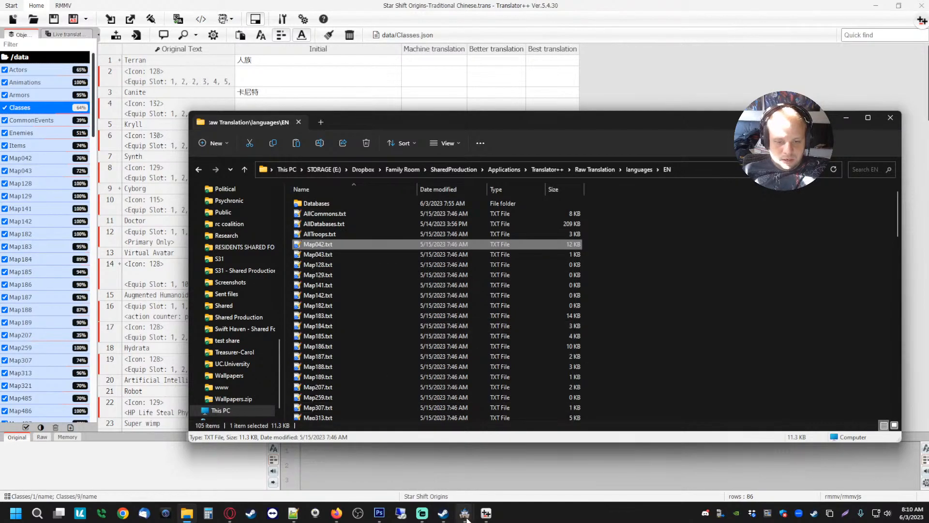
- Switch to the Raw Translation project in RPG Maker MZ and turn on the CustomTranslationEngine plugin
mouse_move(470, 519)
left_click(516, 475)
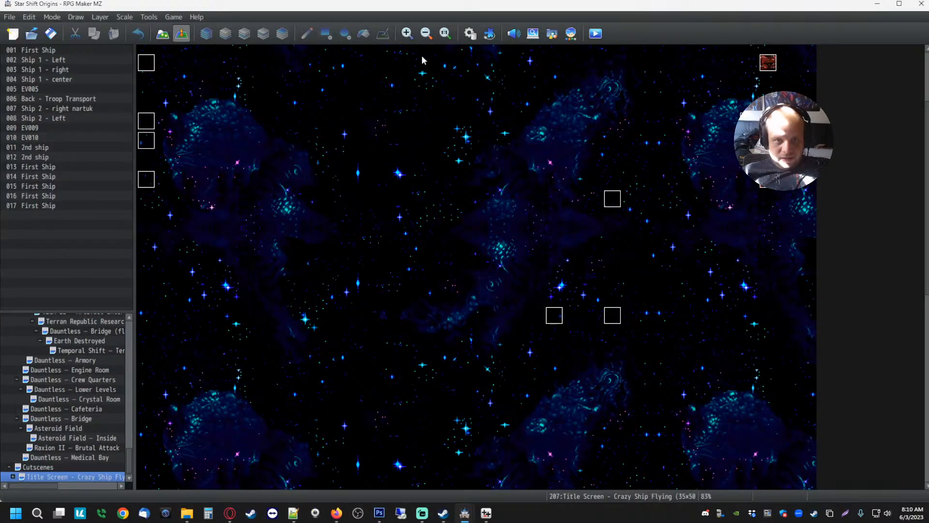
left_click(489, 34)
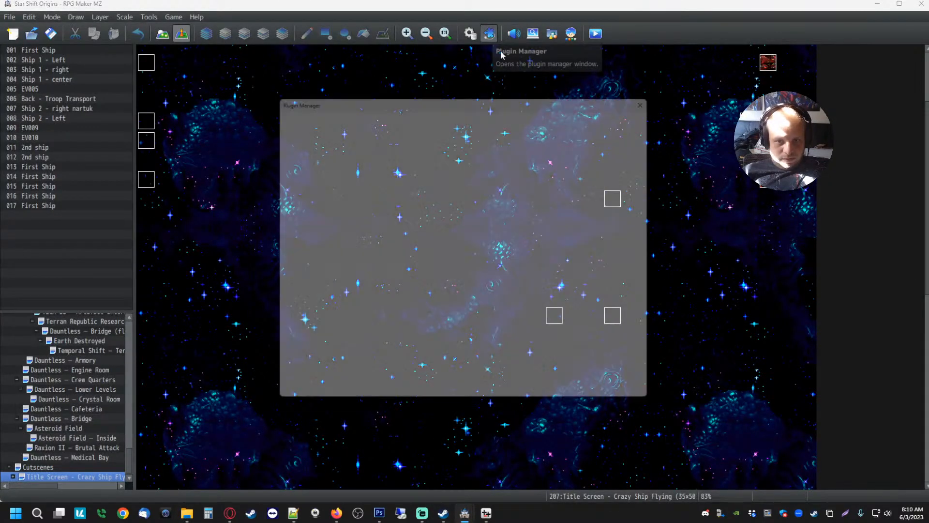
left_click_drag(655, 153, 646, 363)
left_click(283, 355)
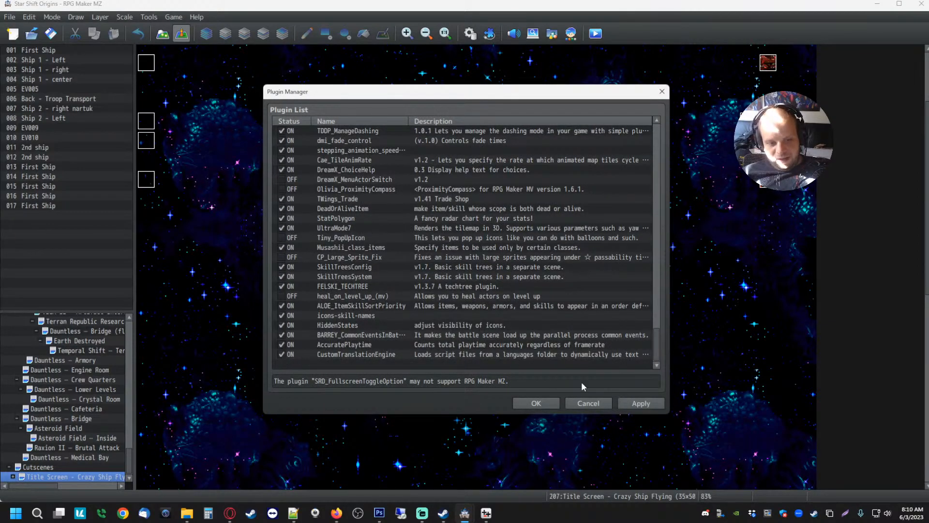
left_click(535, 403)
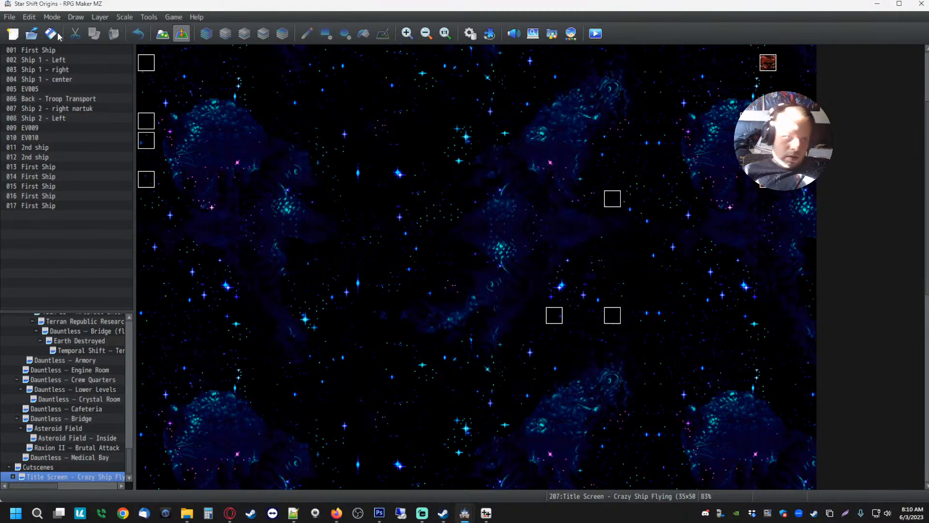
- Playtest the project with CustomTranslationEngine enabled to regenerate the EN text files, leave full screen and close the game
left_click(596, 34)
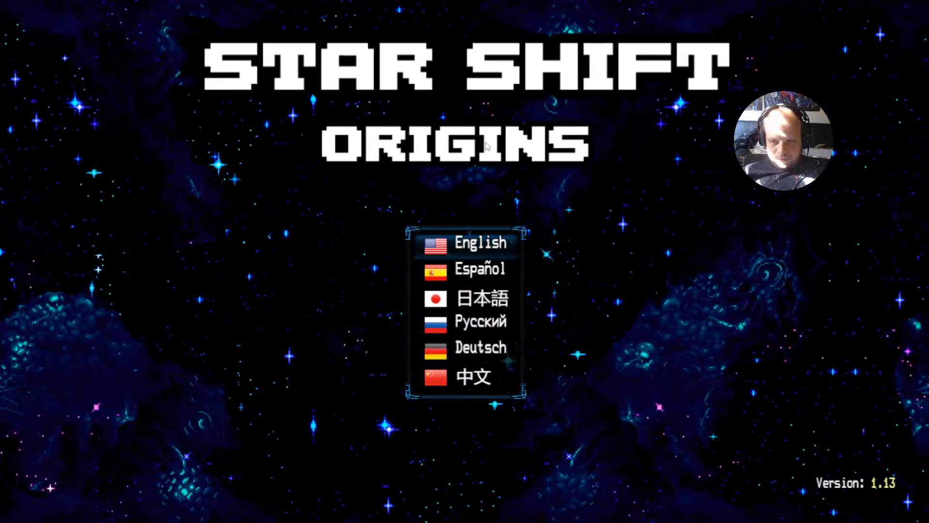
key("F4")
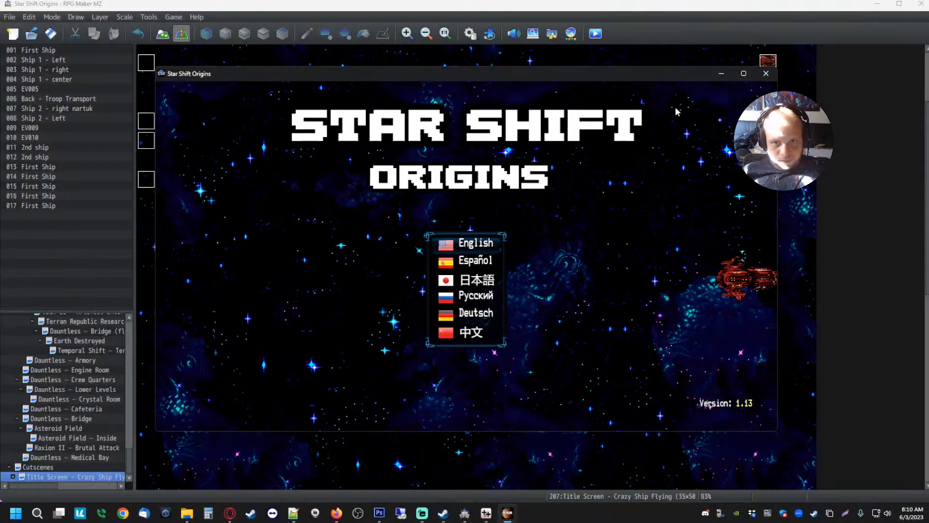
left_click(765, 73)
- Reopen Map042.txt from the languages\EN folder to check its extracted text, and close the file
key("alt+Tab")
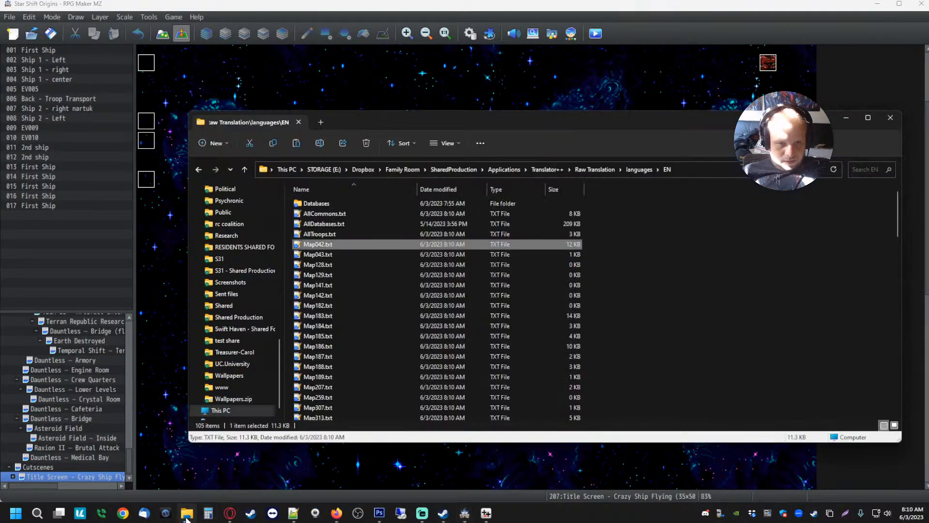
double_click(317, 244)
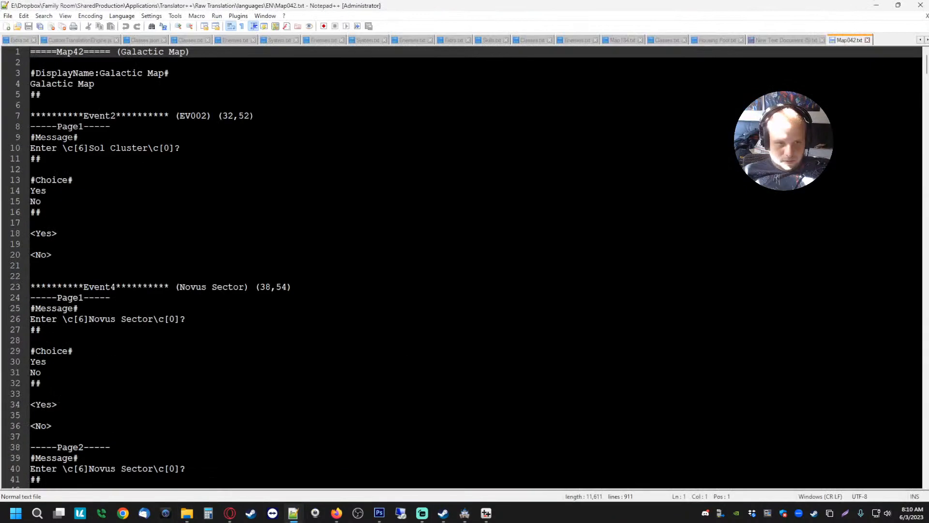
left_click(868, 40)
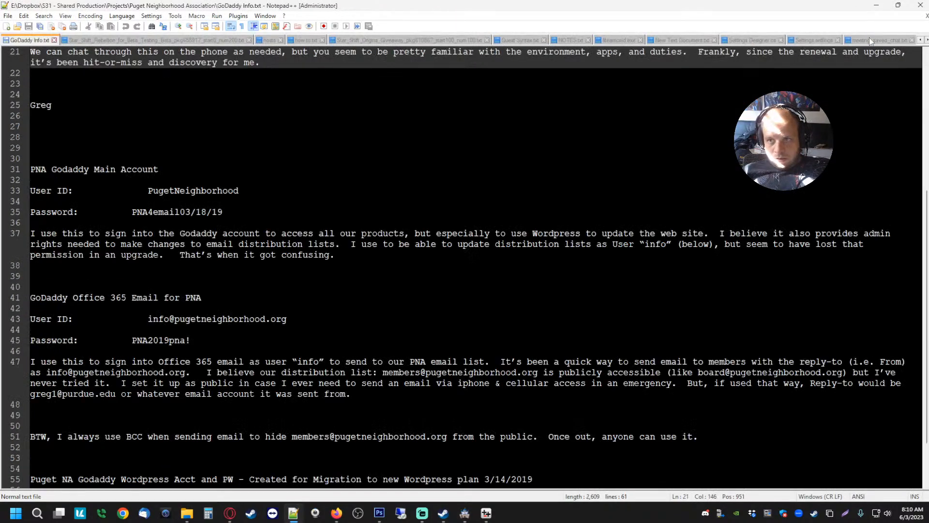
left_click(476, 180)
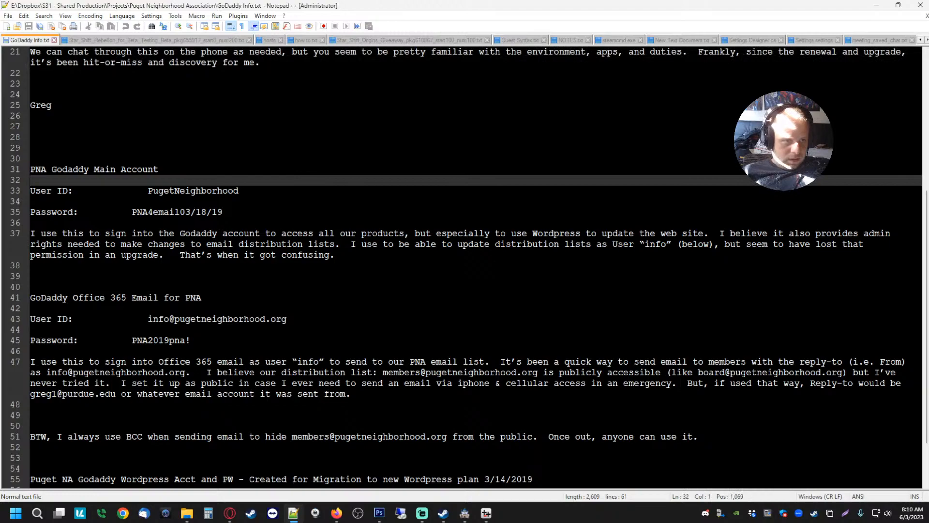
- Return to Translator++ and close the RPG Maker MZ window of the Raw Translation project
key("alt+Tab")
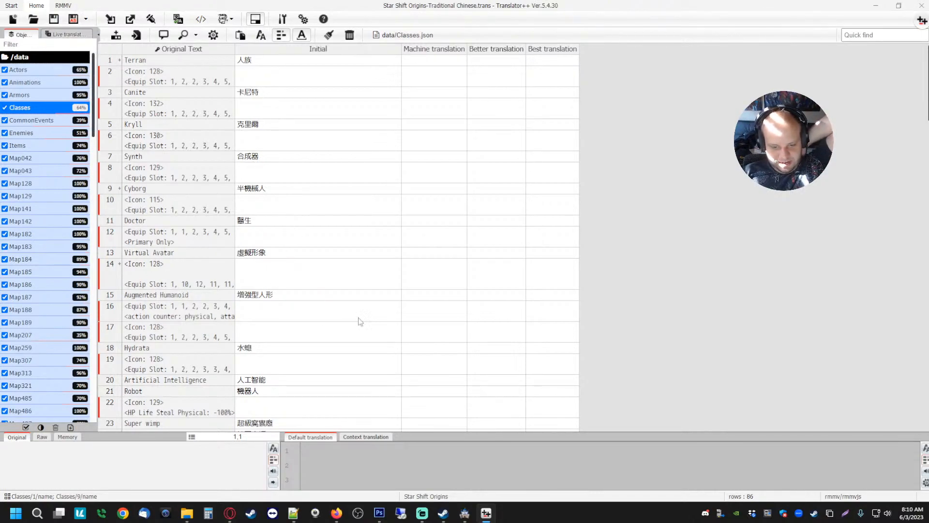
mouse_move(464, 519)
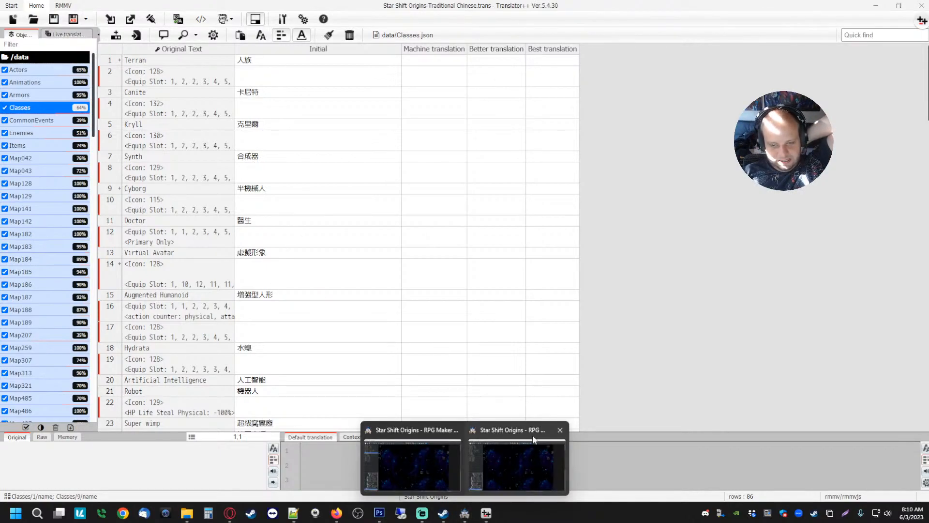
left_click(559, 429)
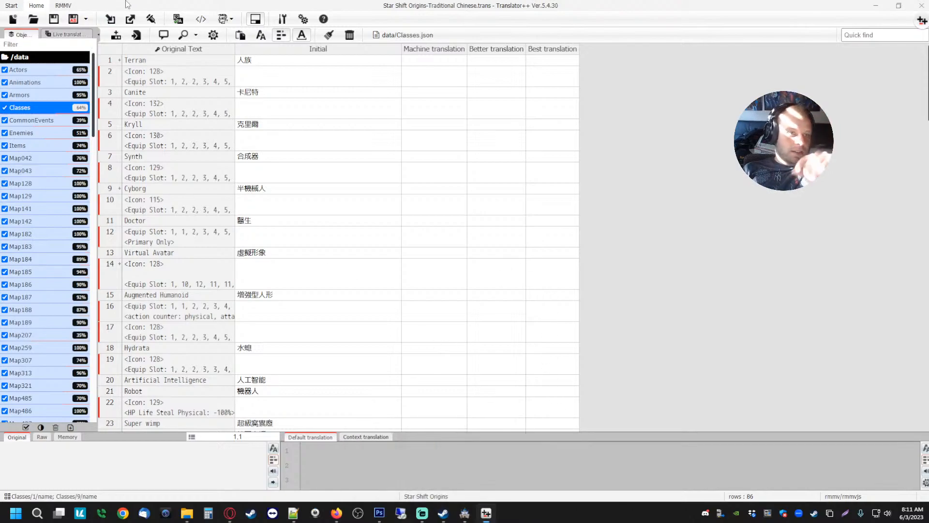
- Apply the Traditional Chinese translation to the Raw Translation folder with "Do not copy materials, inject translation only"
left_click(151, 19)
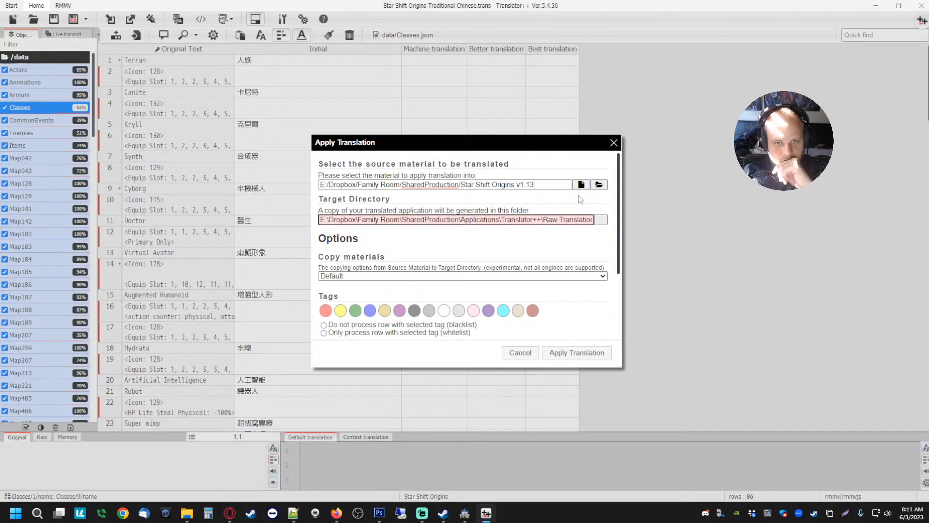
left_click(373, 275)
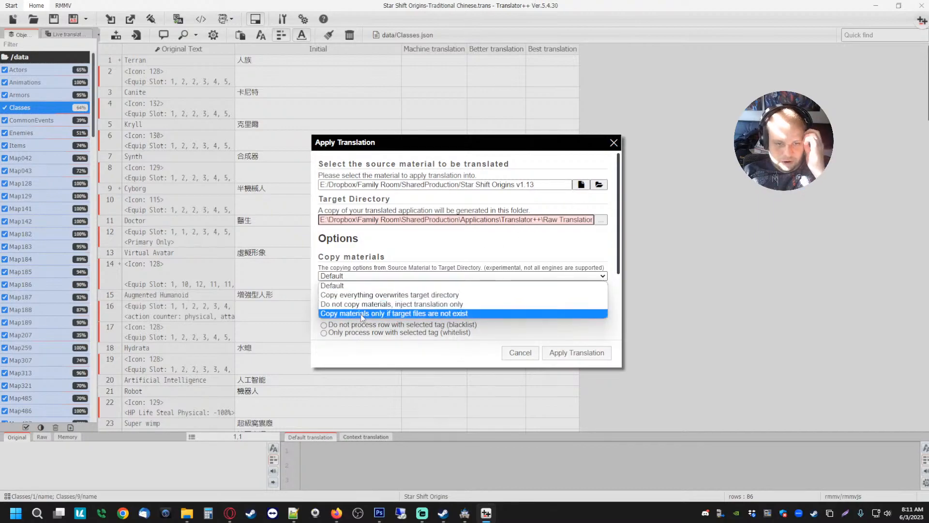
left_click(366, 305)
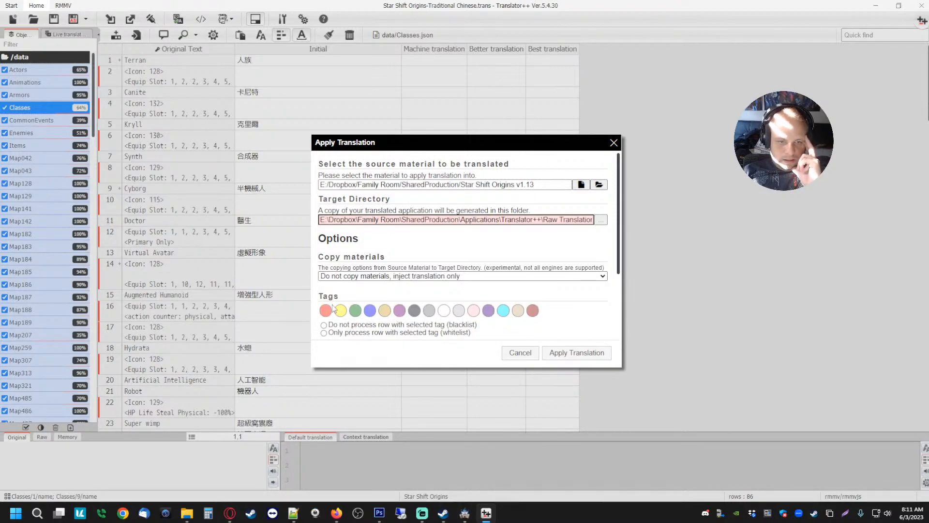
scroll(356, 334, "down", 1)
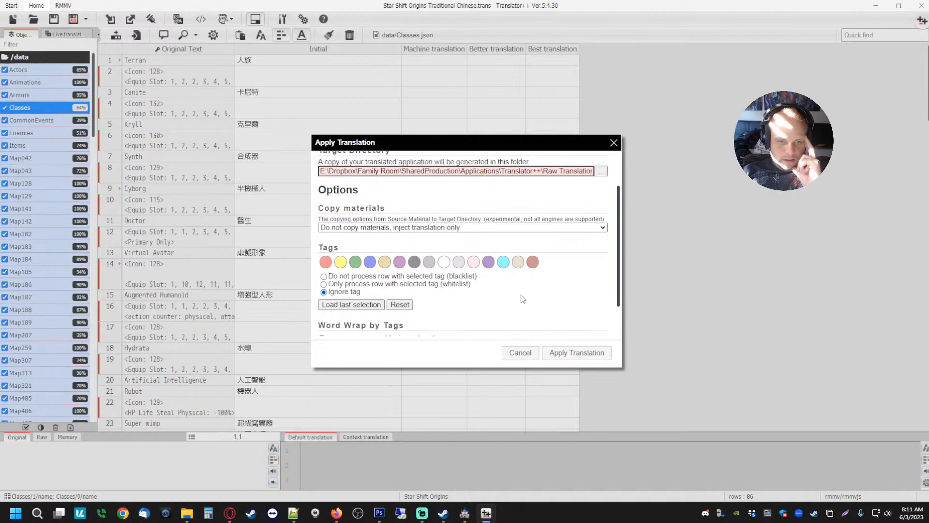
scroll(479, 273, "down", 1)
scroll(590, 293, "up", 2)
left_click(603, 220)
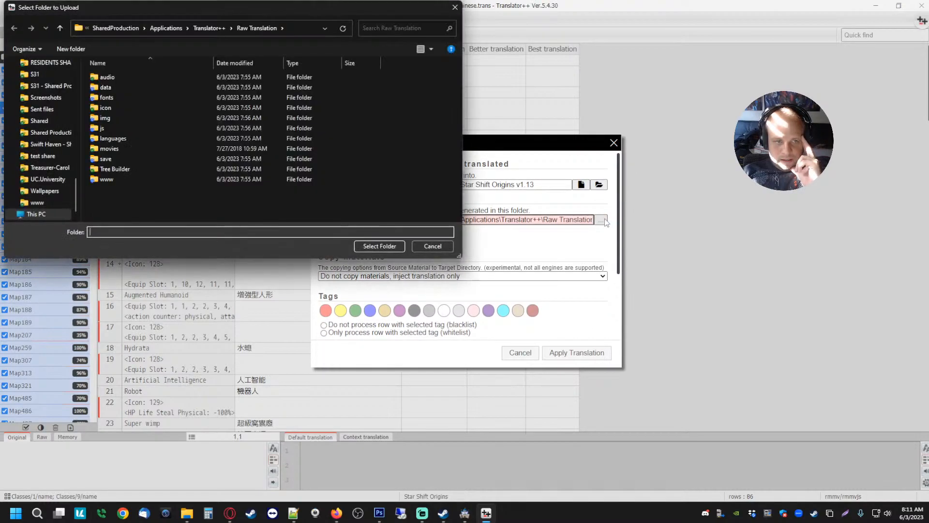
left_click(380, 246)
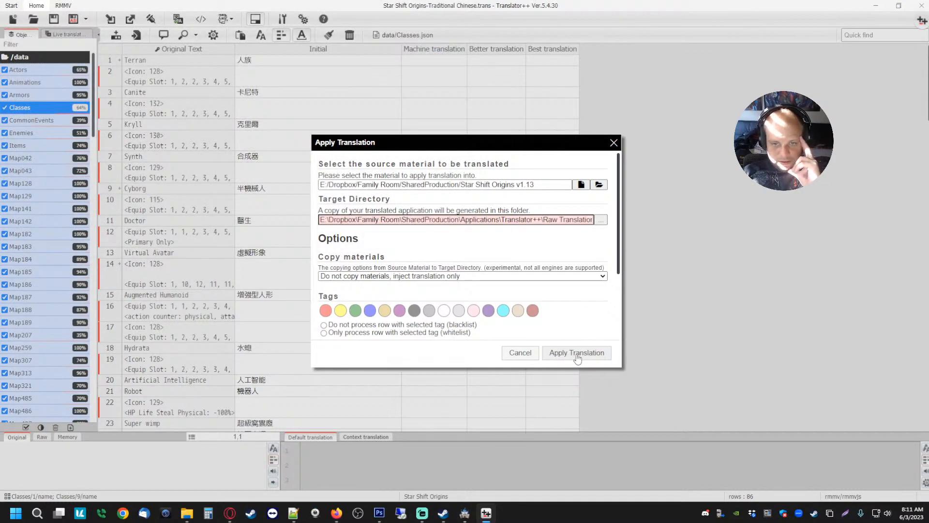
left_click(576, 353)
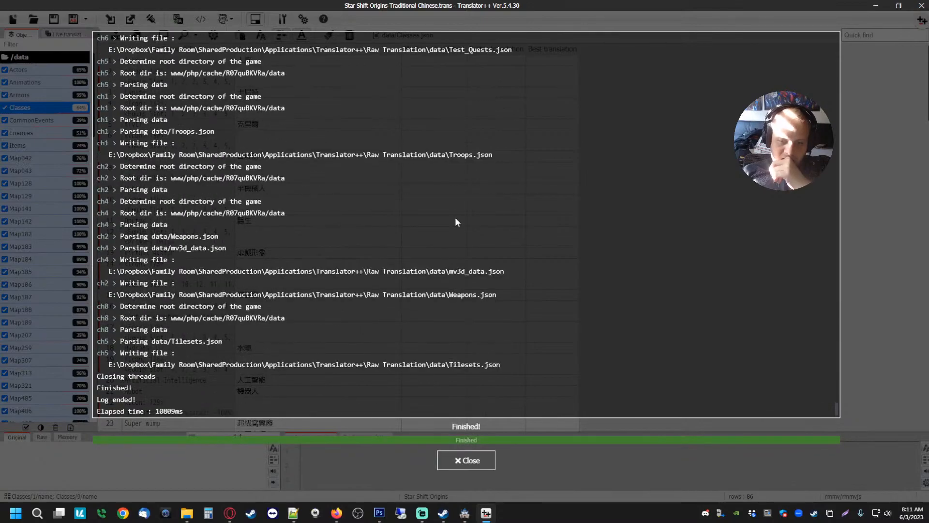
- Close the finished injection log and delete all files from the Raw Translation project's languages\EN folder
left_click(466, 459)
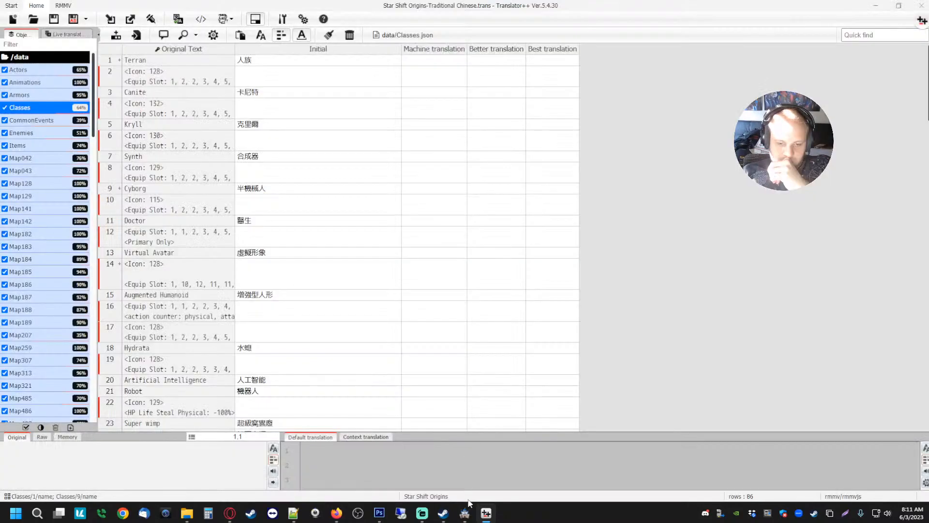
left_click(186, 512)
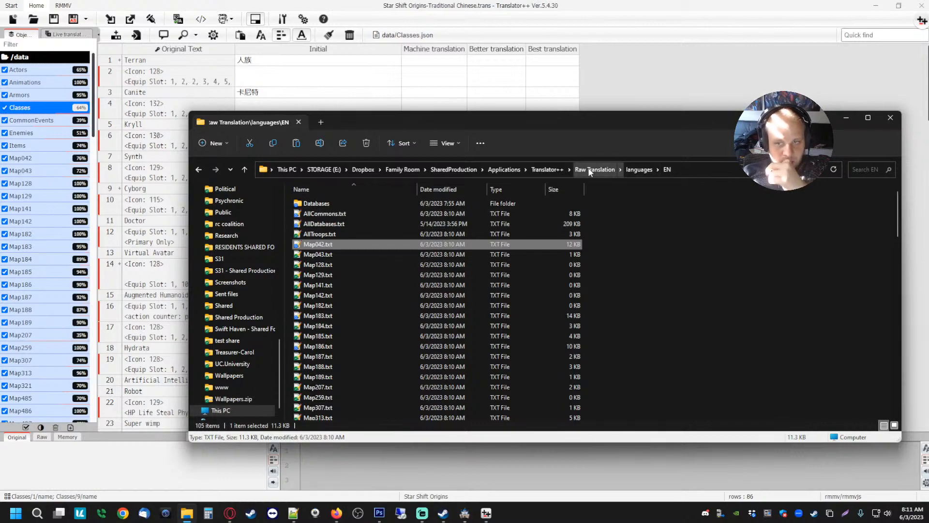
left_click(353, 285)
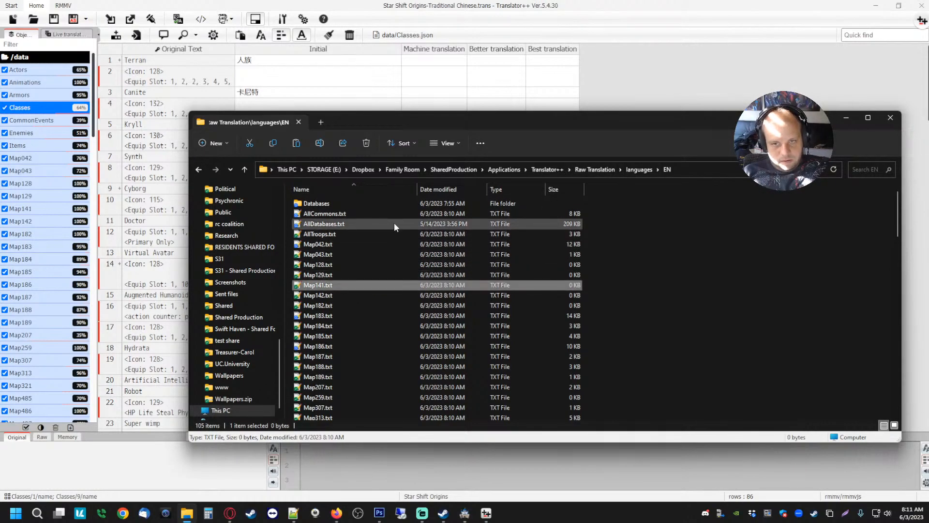
key("ctrl+a")
key("Delete")
key("Return")
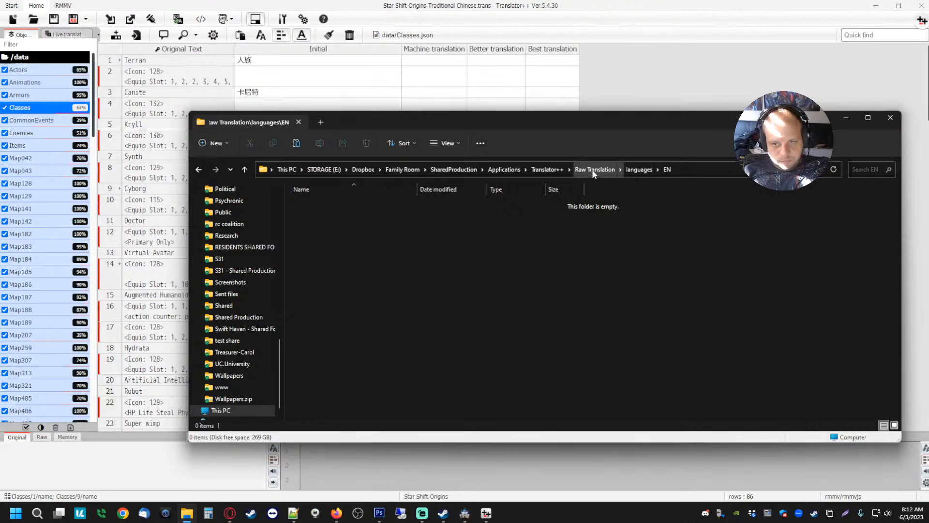
- Go back to the Raw Translation folder inside Applications\Translator++ and open game.rmmzproject in RPG Maker MZ
left_click(503, 169)
left_click(455, 169)
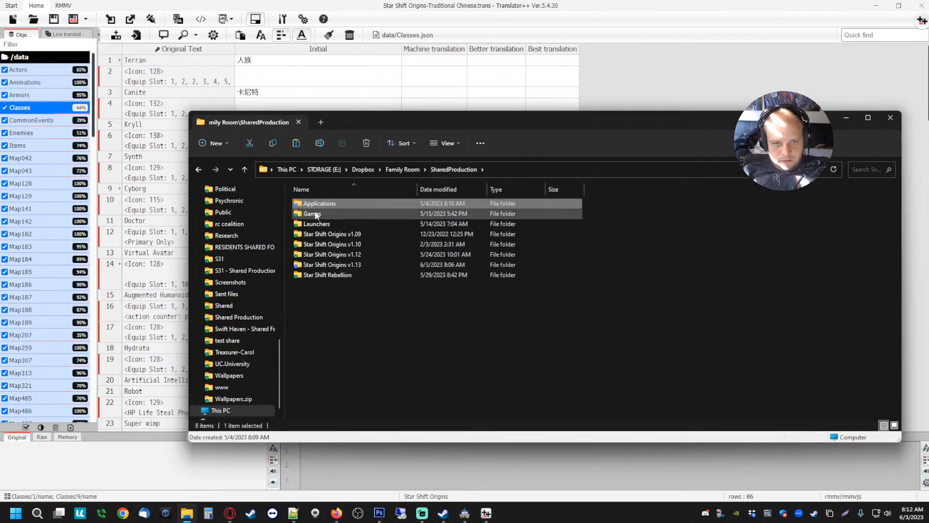
double_click(321, 205)
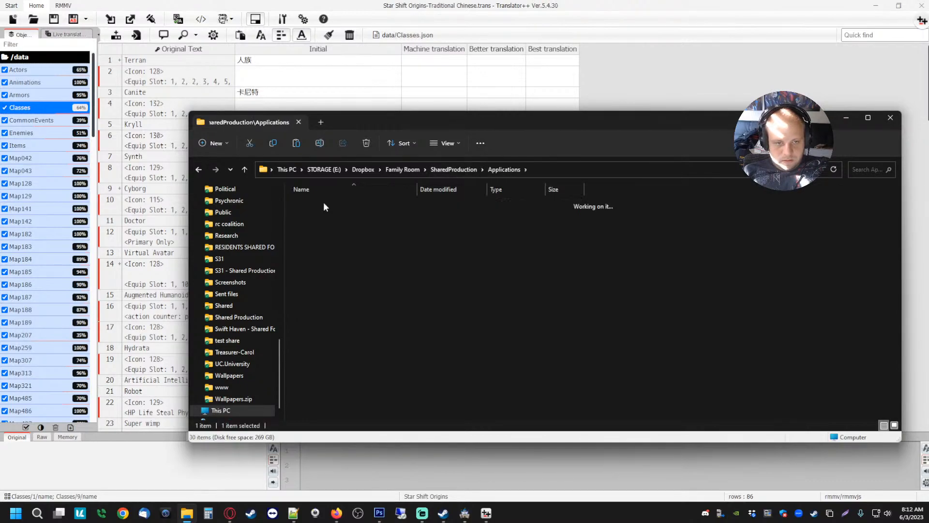
double_click(321, 205)
double_click(323, 253)
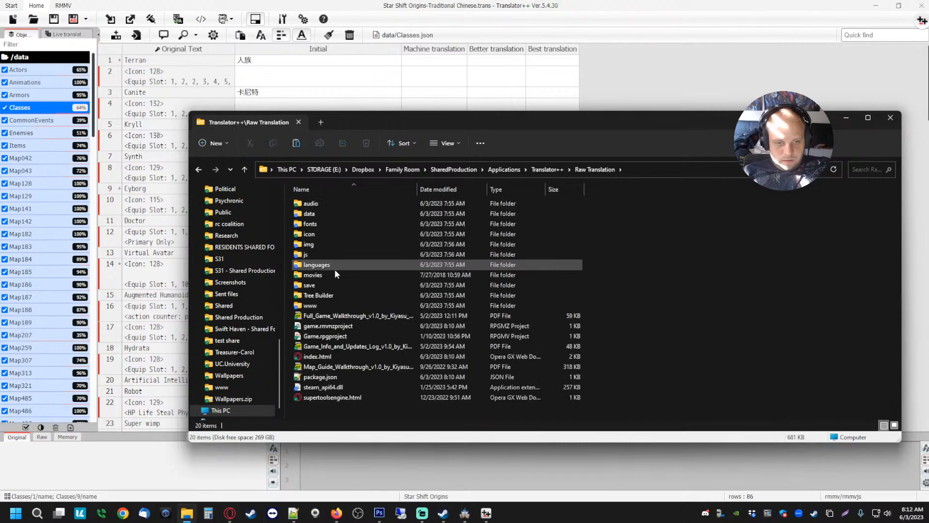
double_click(329, 326)
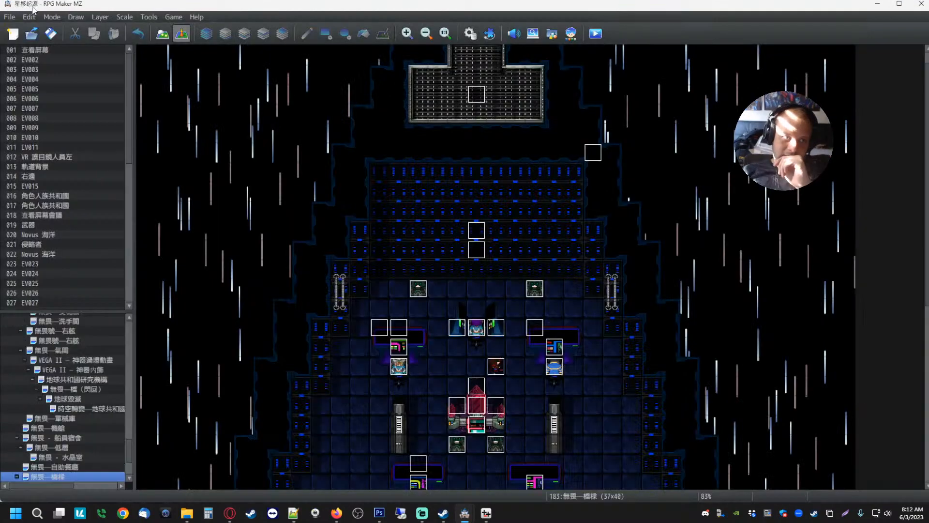
- Playtest the translated project to generate fresh EN text files, leave full screen and close the game
left_click(595, 33)
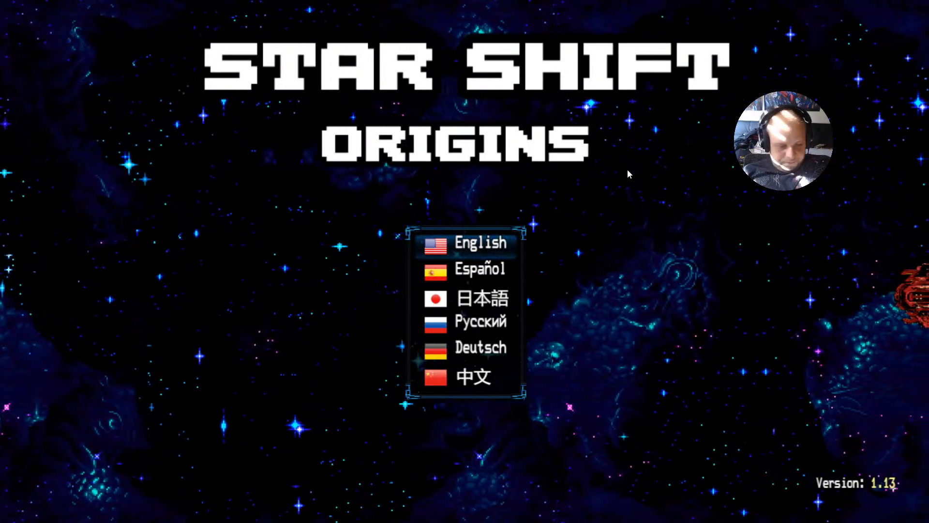
key("F4")
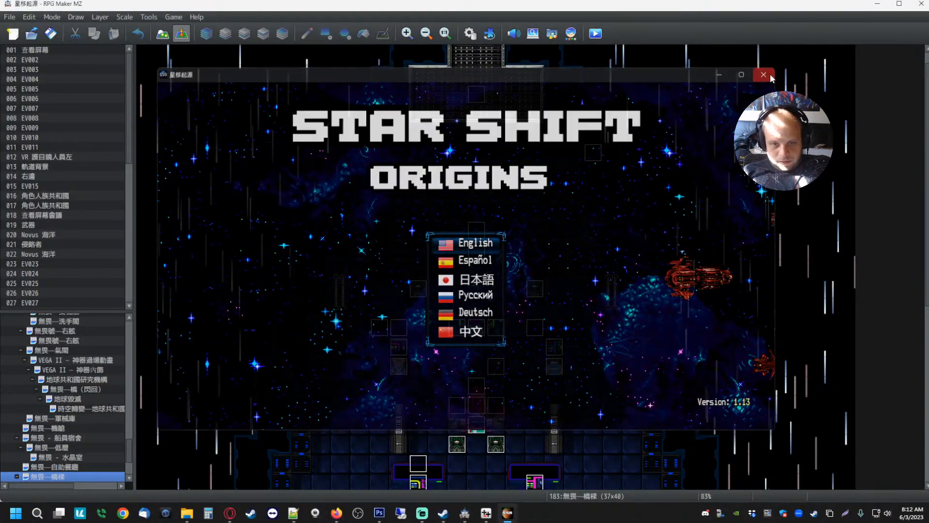
key("alt+F4")
- Open the languages\EN folder, sort it by date modified, check the contents of Map142.txt and close the file
left_click(187, 513)
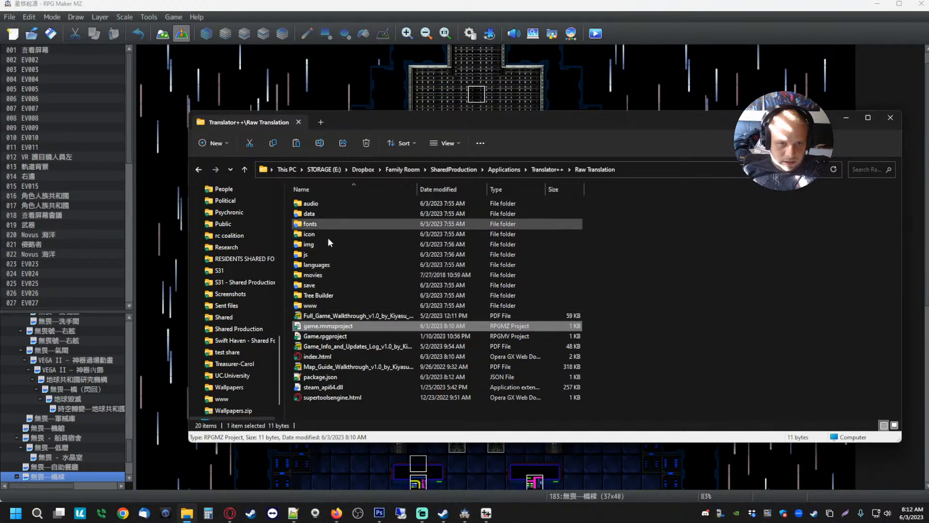
left_click(319, 265)
double_click(327, 267)
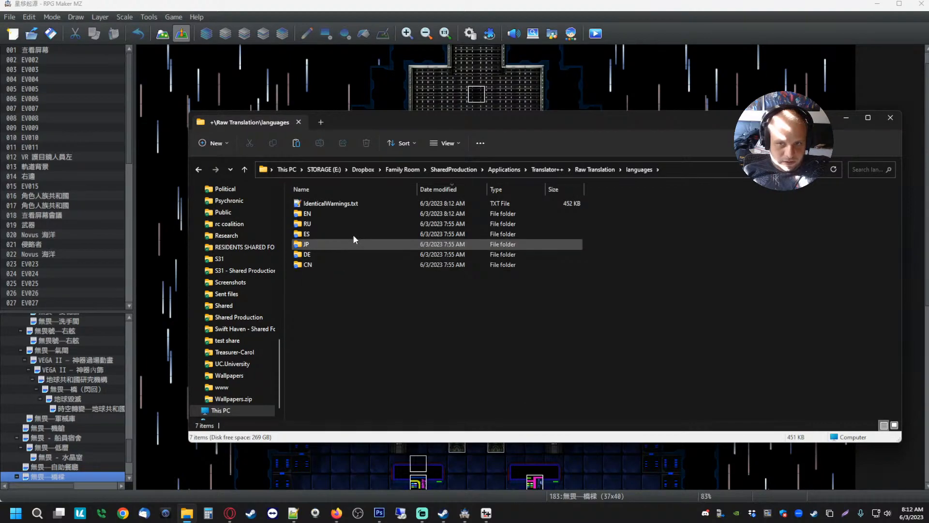
double_click(317, 213)
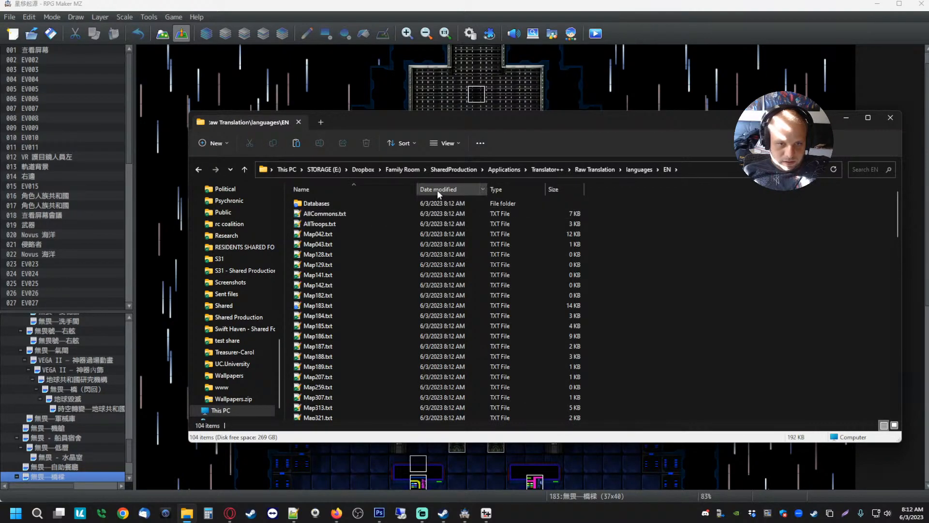
left_click(437, 189)
left_click(321, 223)
double_click(321, 223)
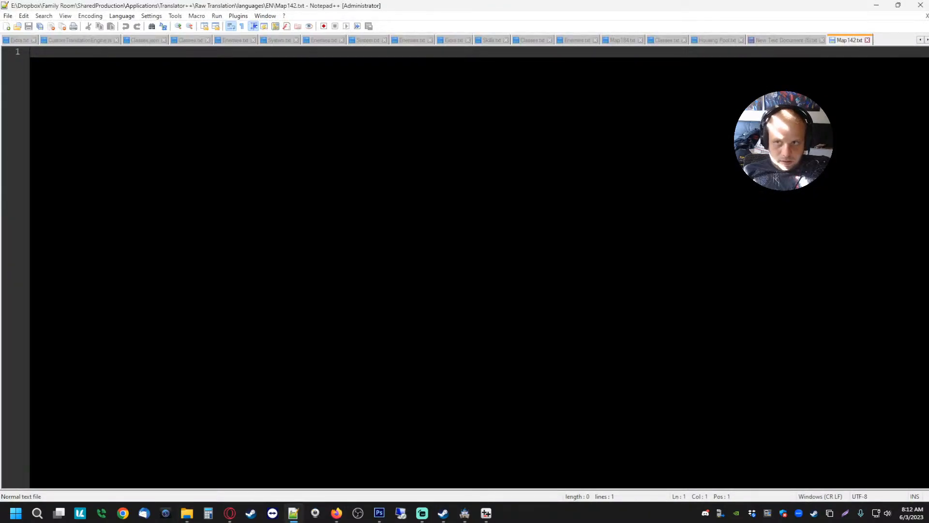
left_click(868, 40)
left_click(876, 5)
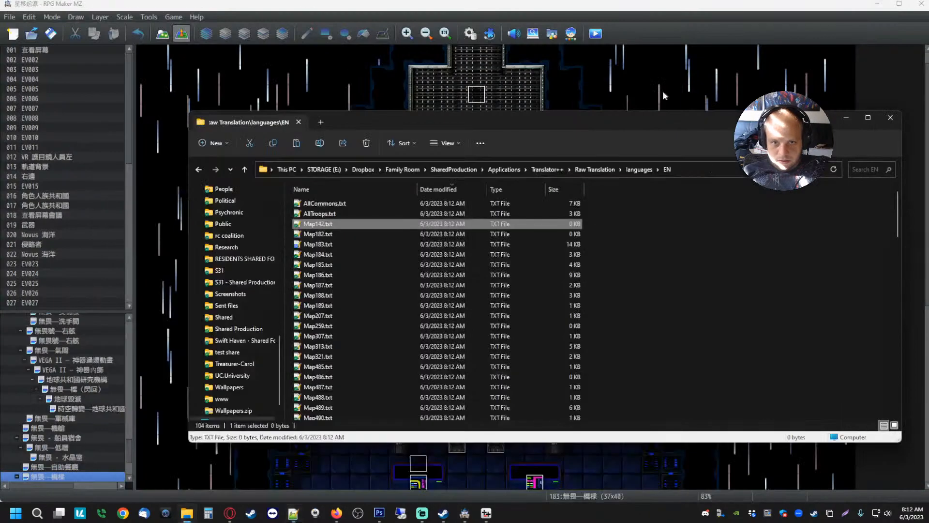
- Sort the EN files by size, largest first, and open Map183.txt with its content reloaded from disk
left_click(569, 188)
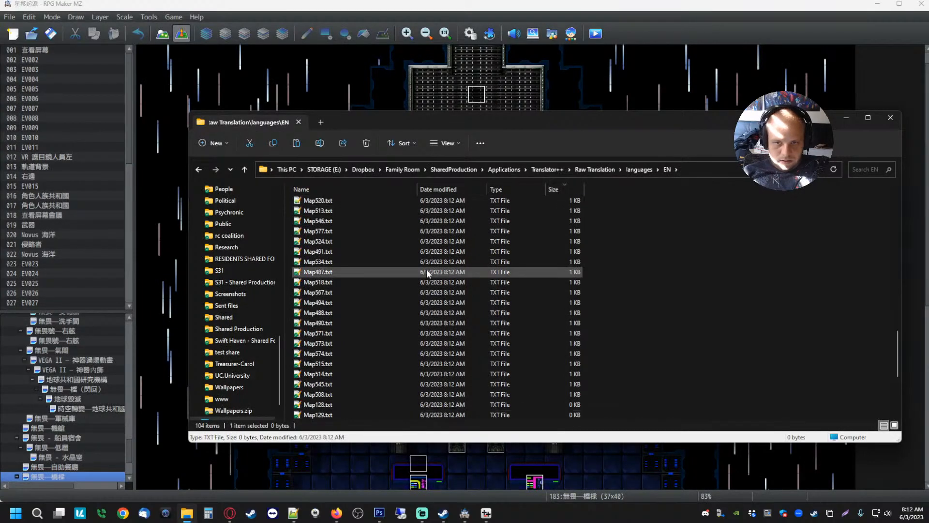
scroll(509, 271, "up", 20)
left_click(323, 206)
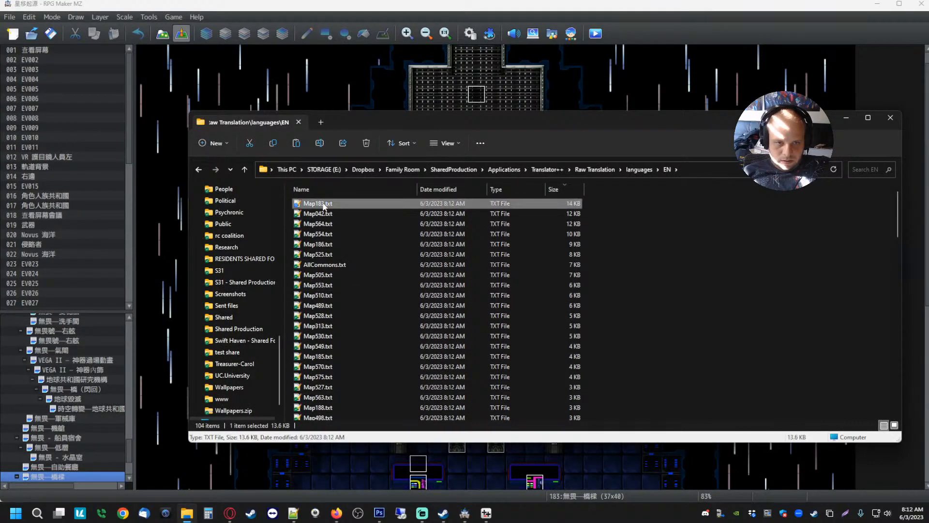
double_click(323, 205)
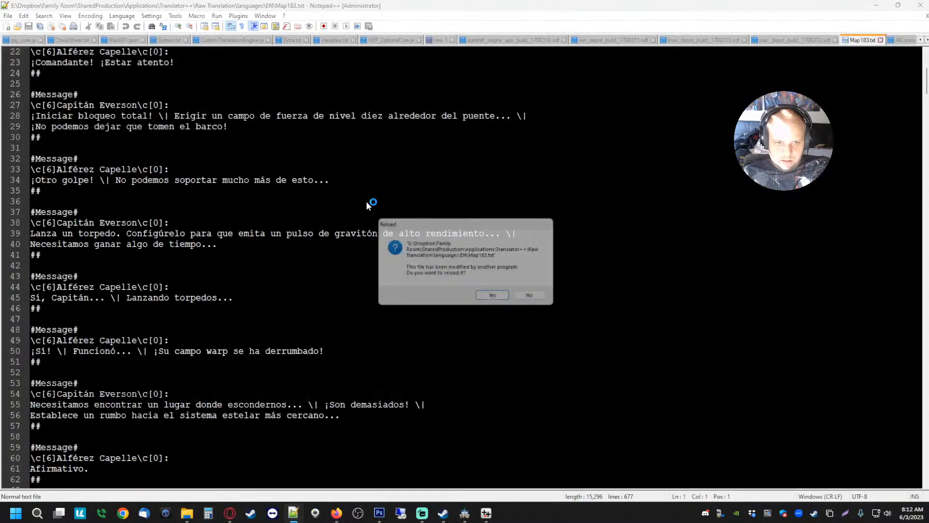
left_click(497, 298)
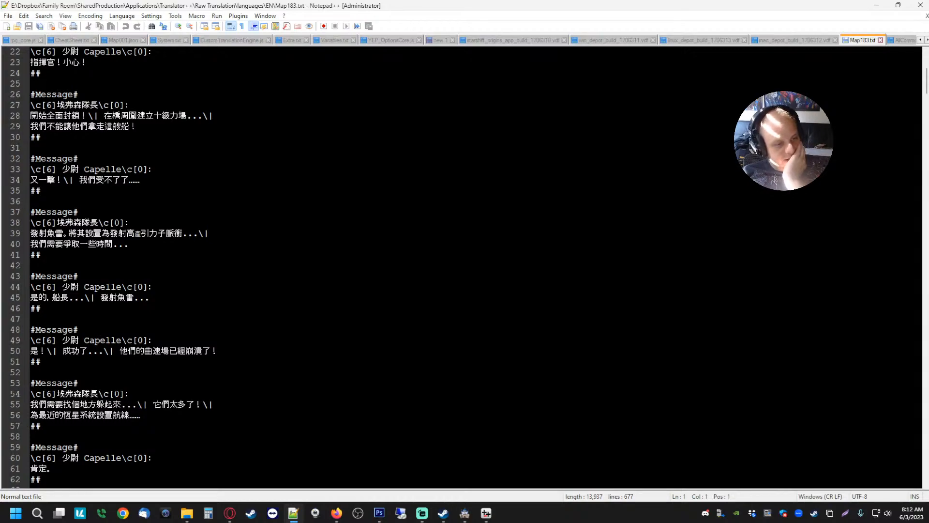
- Examine the Chinese dialogue messages in Map183.txt, checking how completely the lines were translated
double_click(102, 287)
left_click(126, 327)
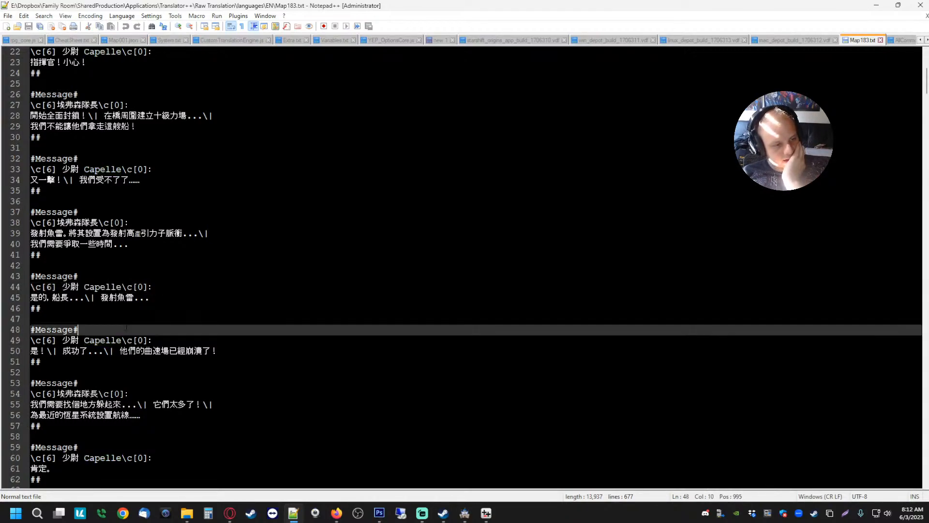
scroll(465, 266, "down", 16)
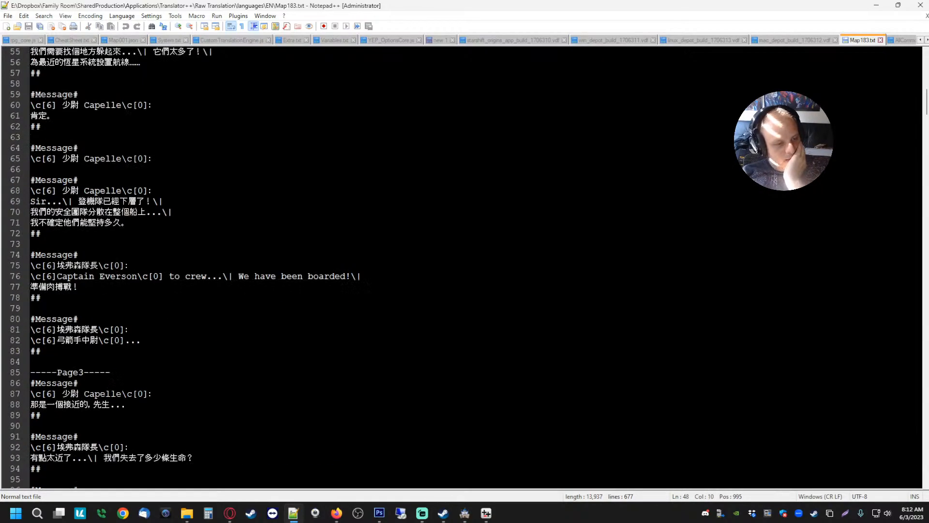
scroll(464, 266, "down", 10)
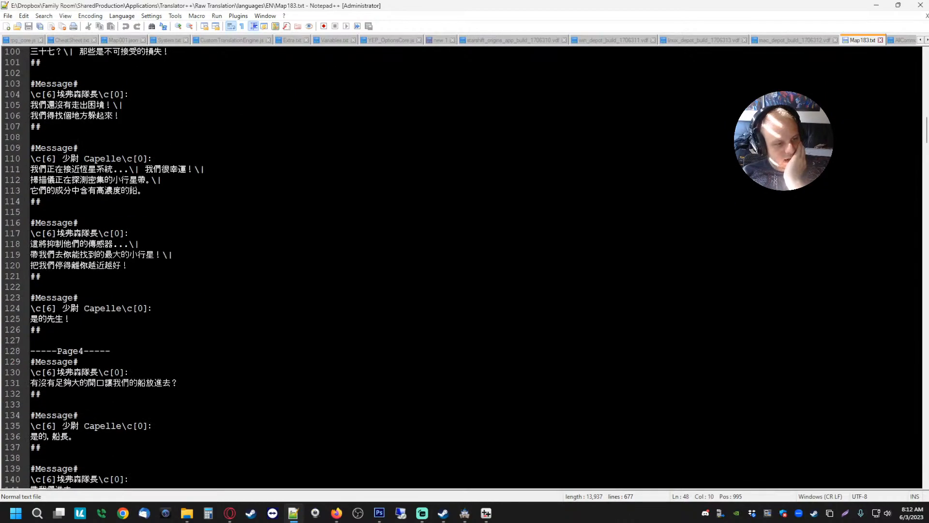
scroll(465, 267, "up", 20)
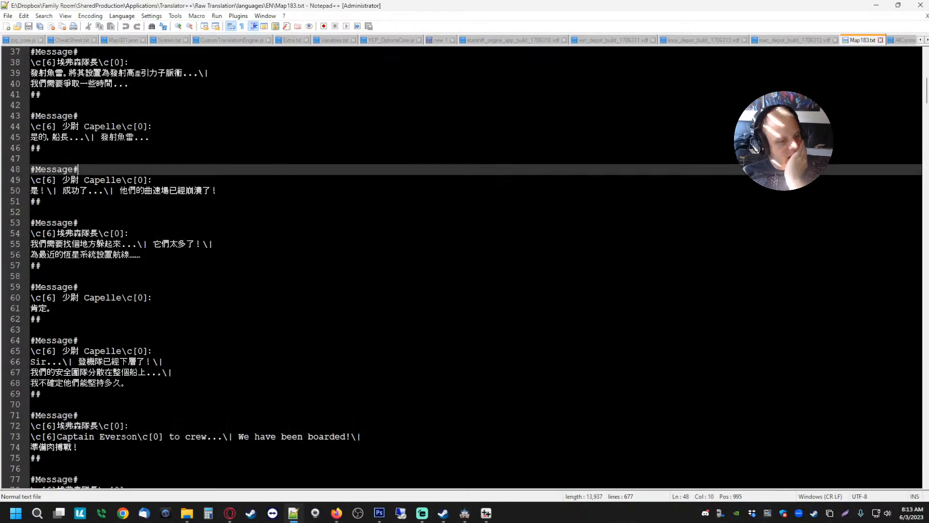
scroll(465, 266, "down", 19)
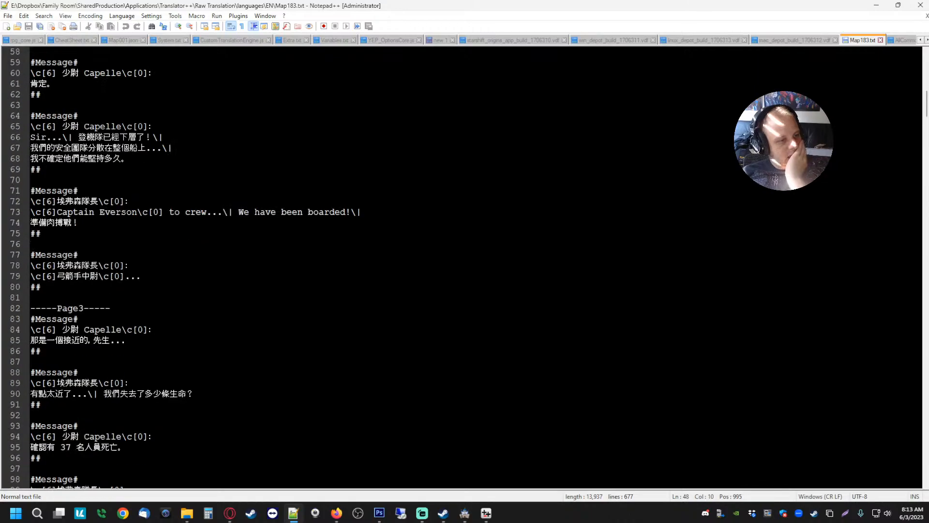
scroll(465, 266, "up", 6)
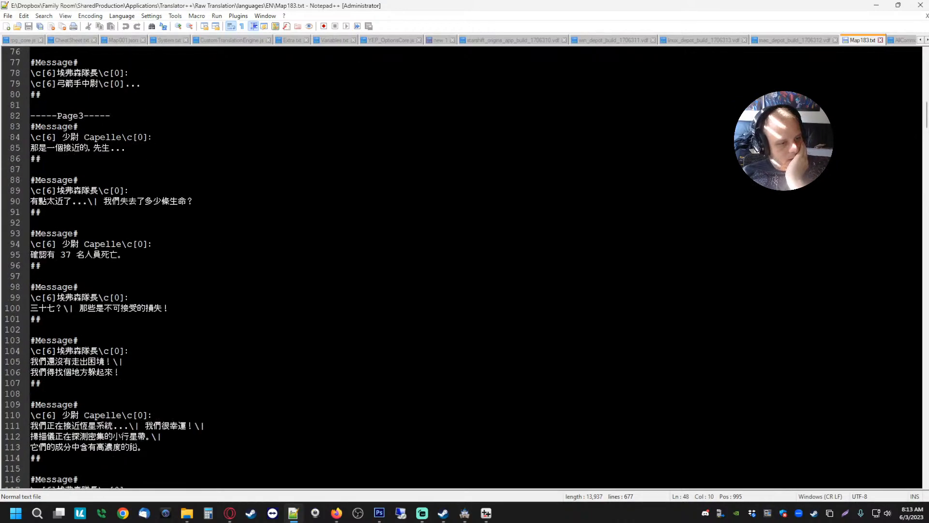
scroll(464, 266, "down", 7)
scroll(464, 266, "up", 1)
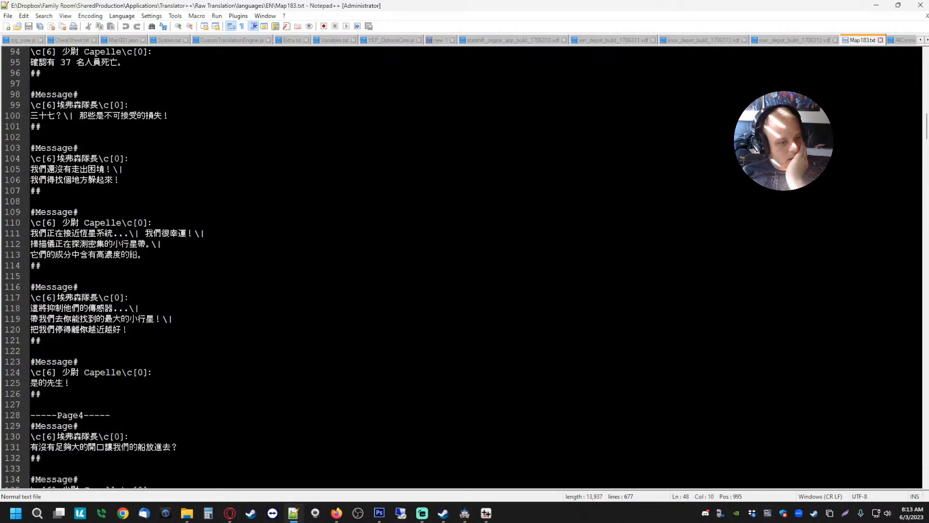
scroll(464, 267, "up", 15)
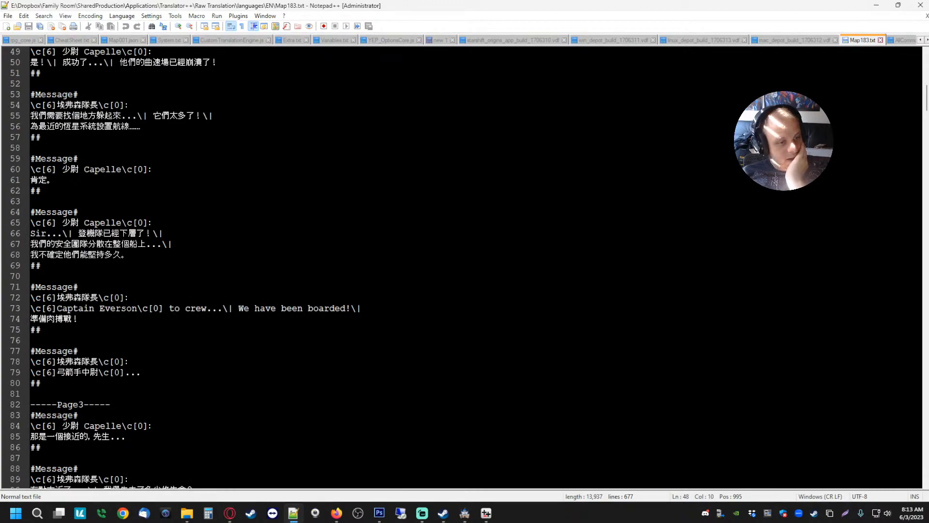
scroll(464, 266, "up", 13)
scroll(464, 267, "up", 3)
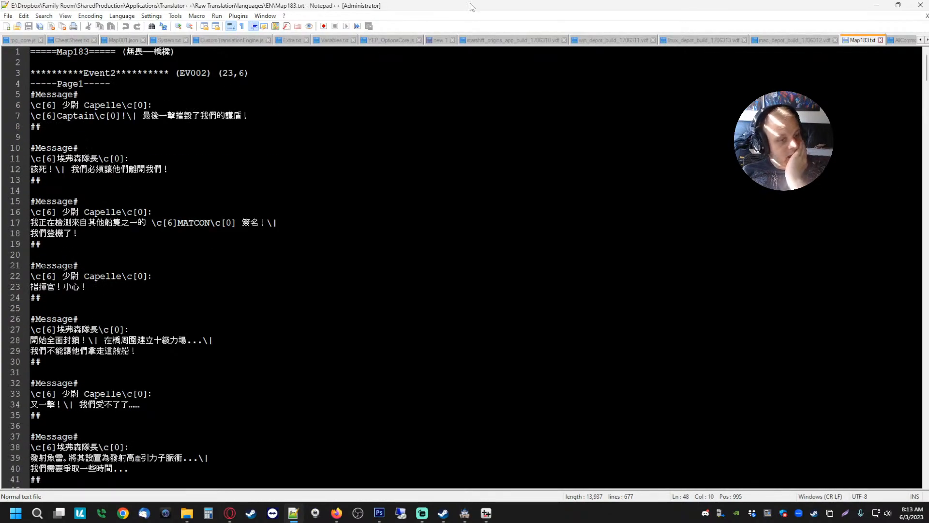
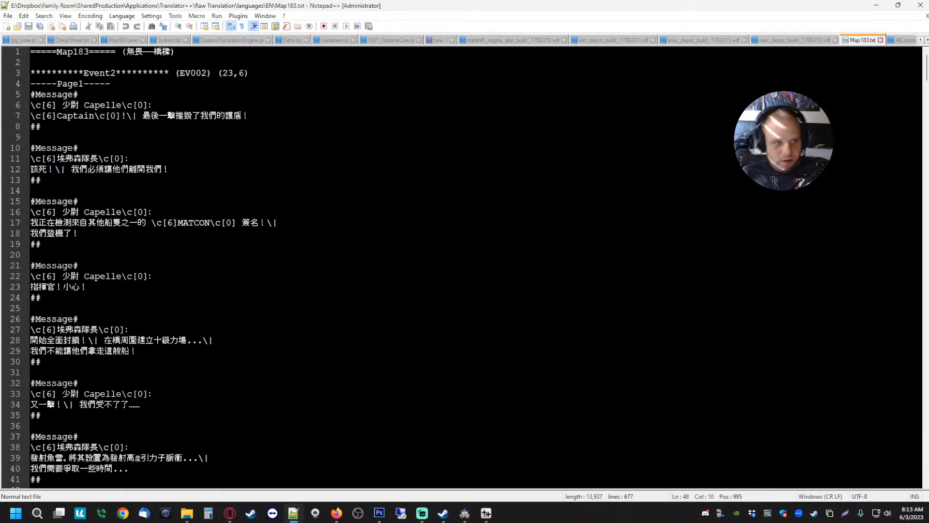
- Close Map183.txt, return to the EN folder and sort its files by name
left_click(880, 39)
left_click(876, 4)
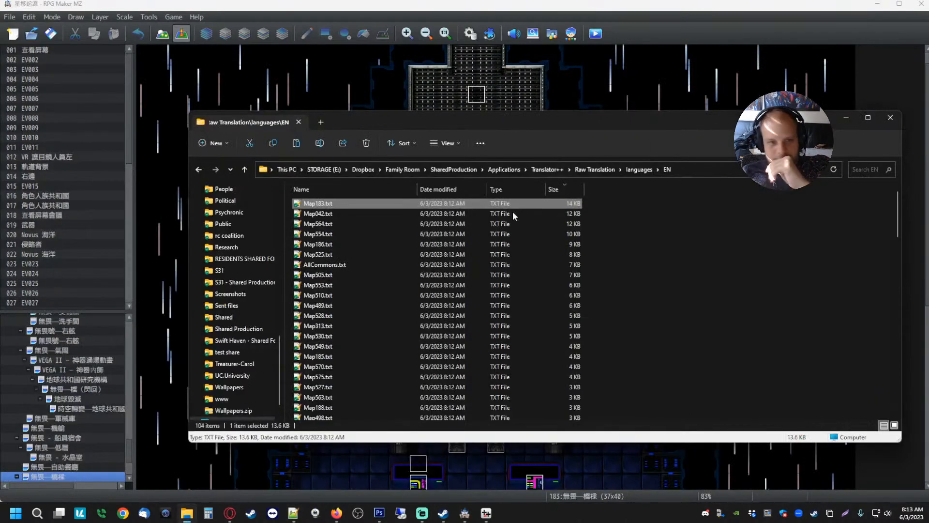
left_click(704, 254)
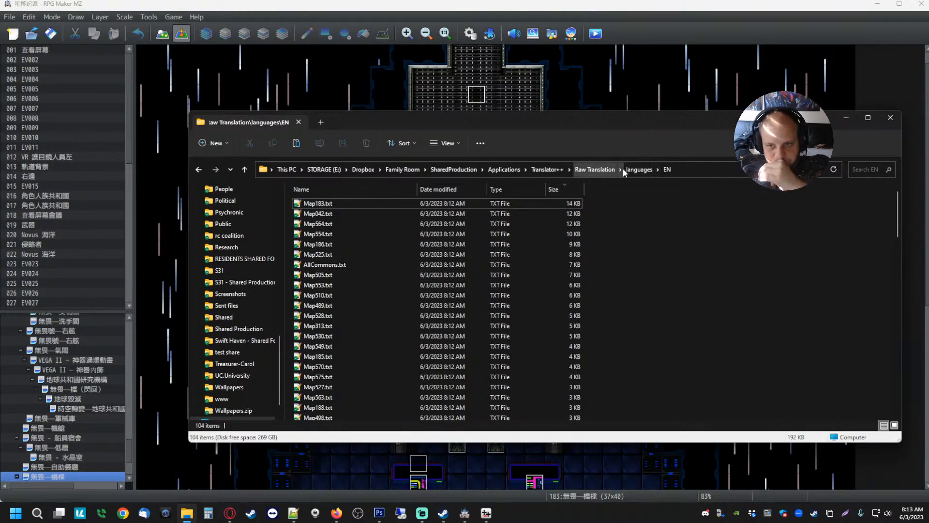
left_click(352, 189)
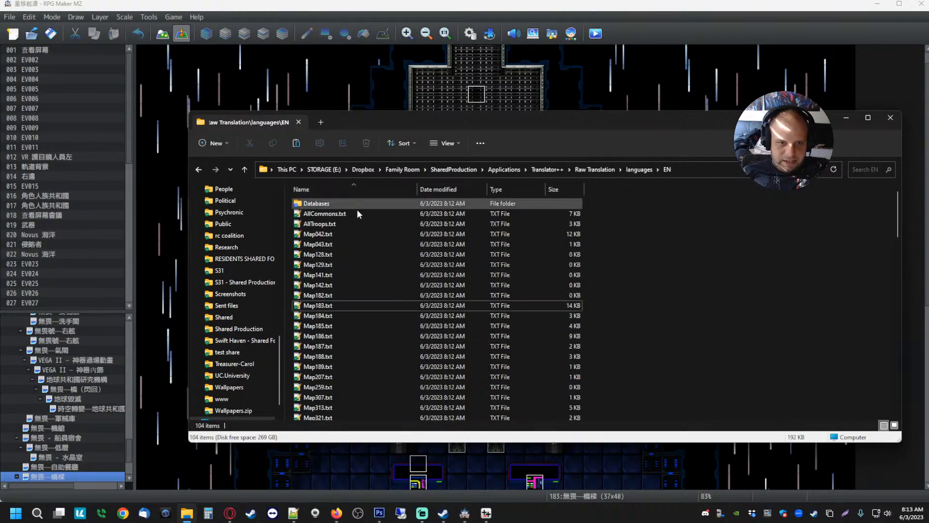
- Copy everything in the EN folder and open the languages folder of Star Shift Origins v1.13 in SharedProduction
left_click(364, 265)
key("ctrl+a")
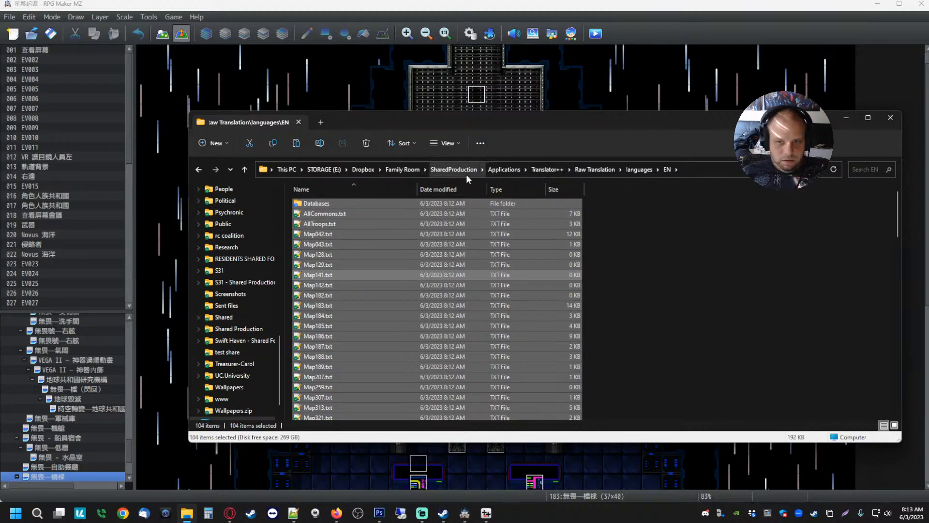
left_click(397, 169)
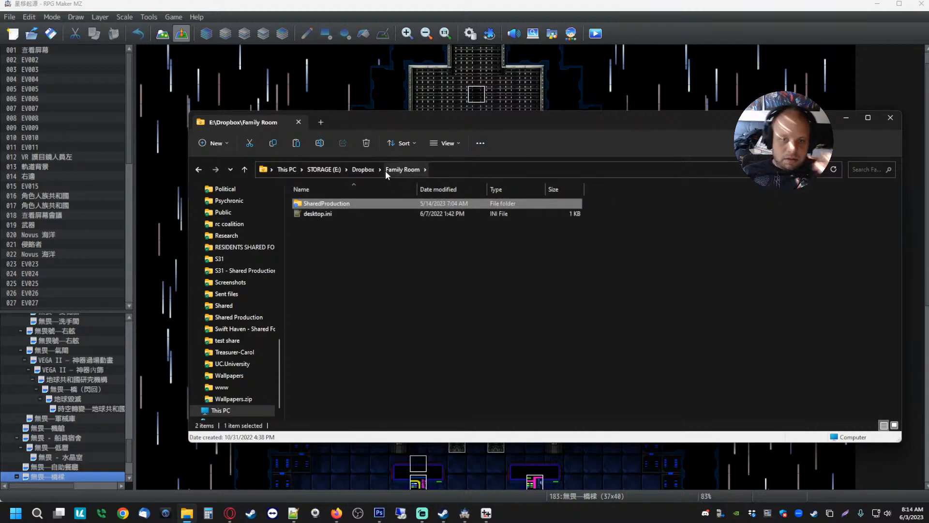
left_click(364, 169)
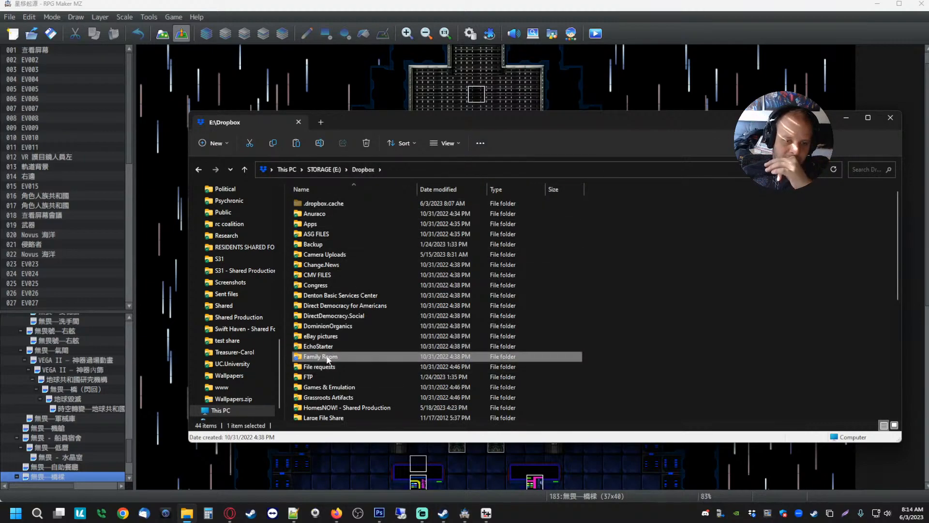
scroll(370, 347, "down", 1)
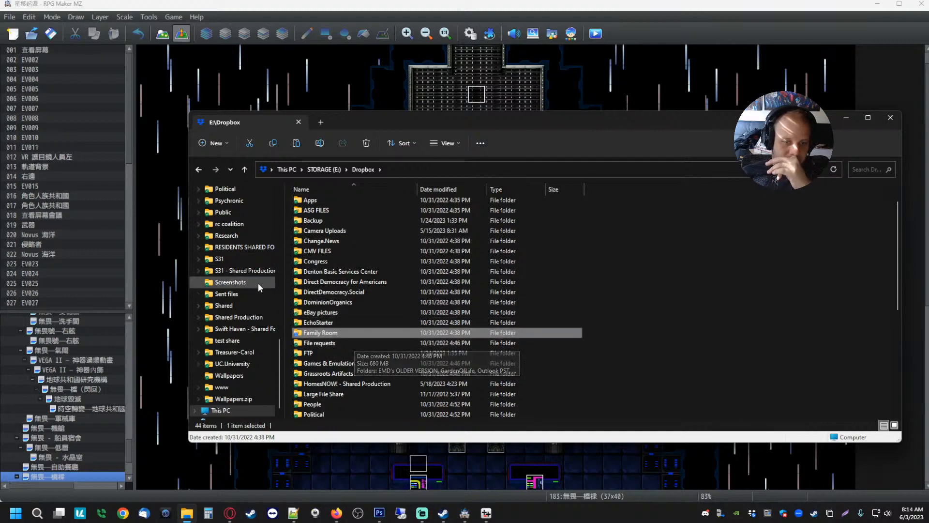
scroll(250, 322, "up", 6)
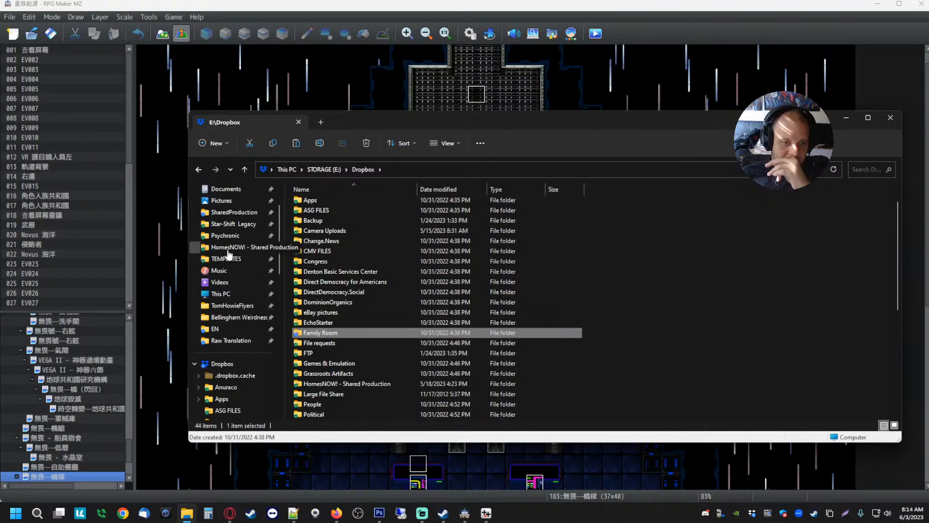
left_click(241, 258)
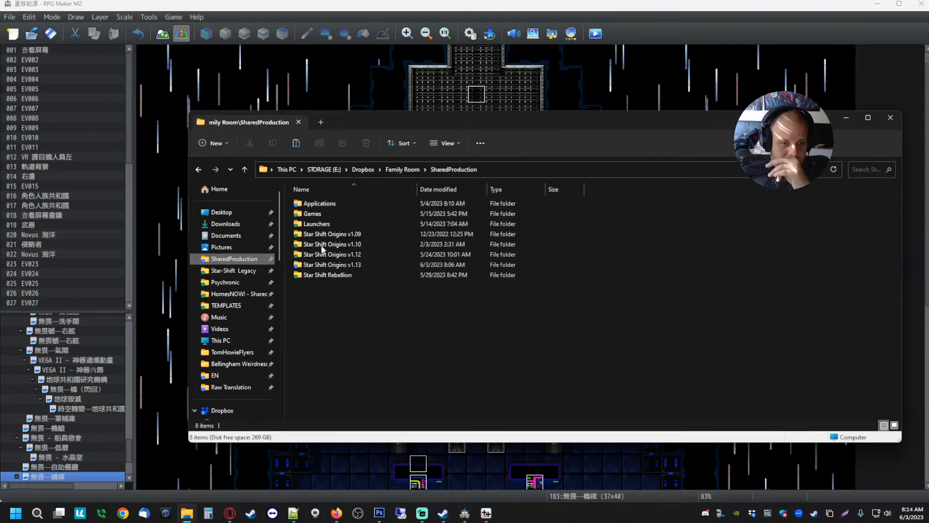
left_click(340, 265)
double_click(341, 265)
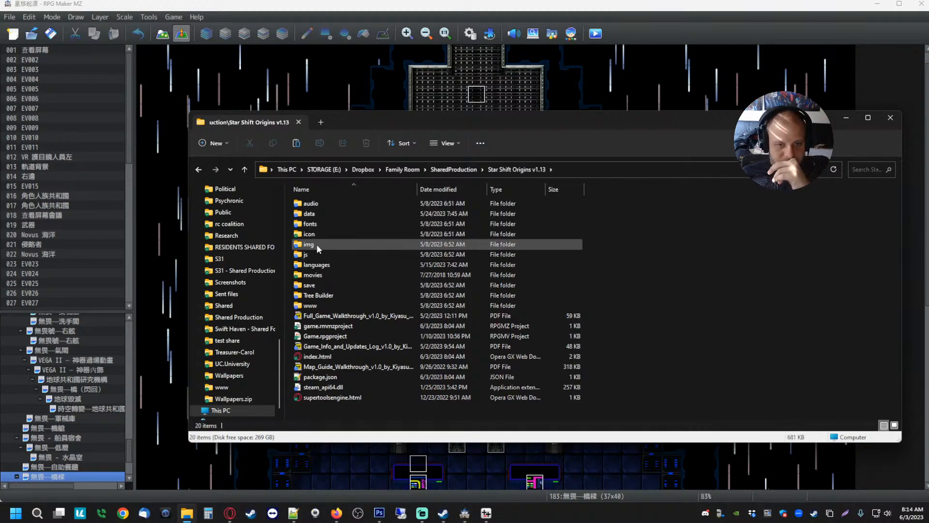
double_click(309, 265)
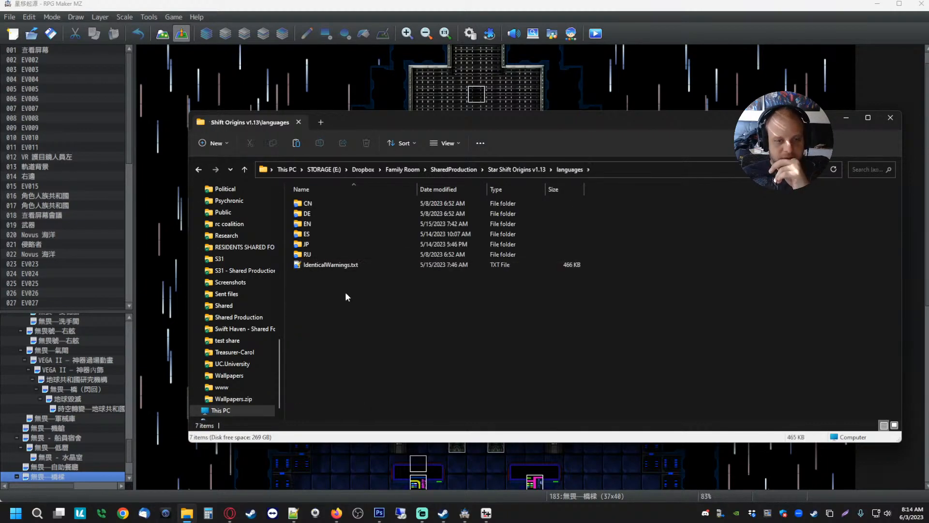
- Create a new folder named TC inside the Star Shift Origins v1.13 languages folder
right_click(346, 310)
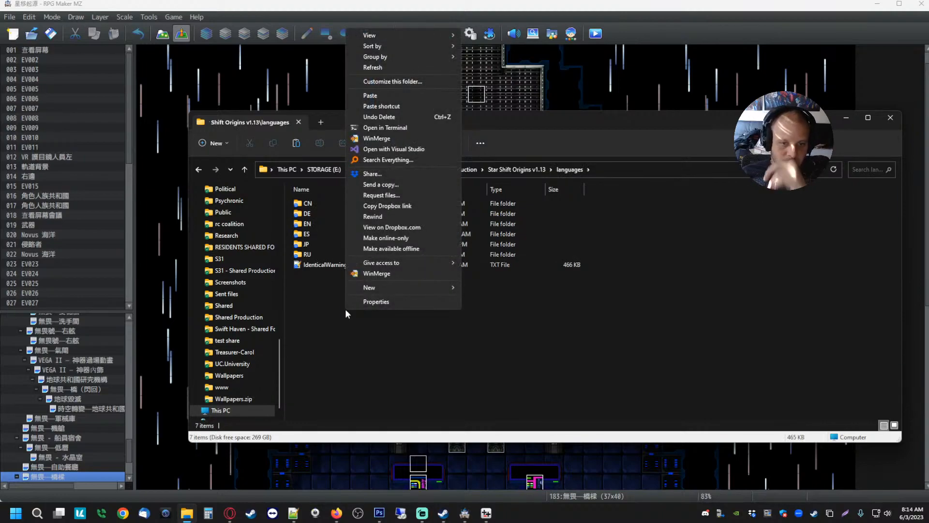
mouse_move(402, 288)
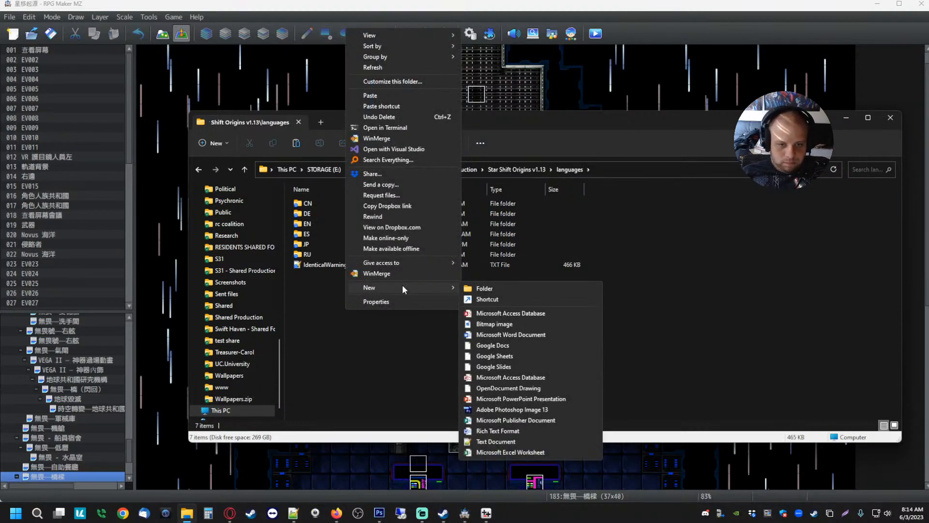
left_click(493, 286)
type("TC")
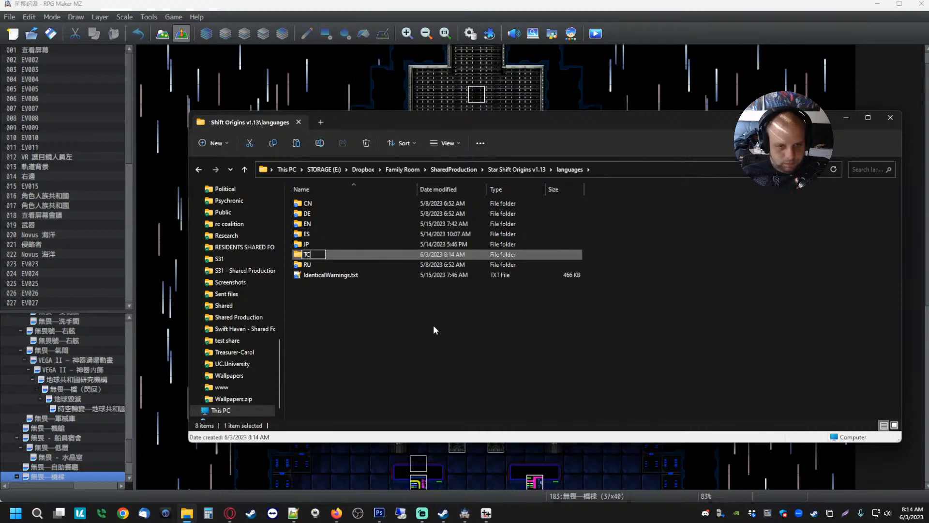
left_click(373, 322)
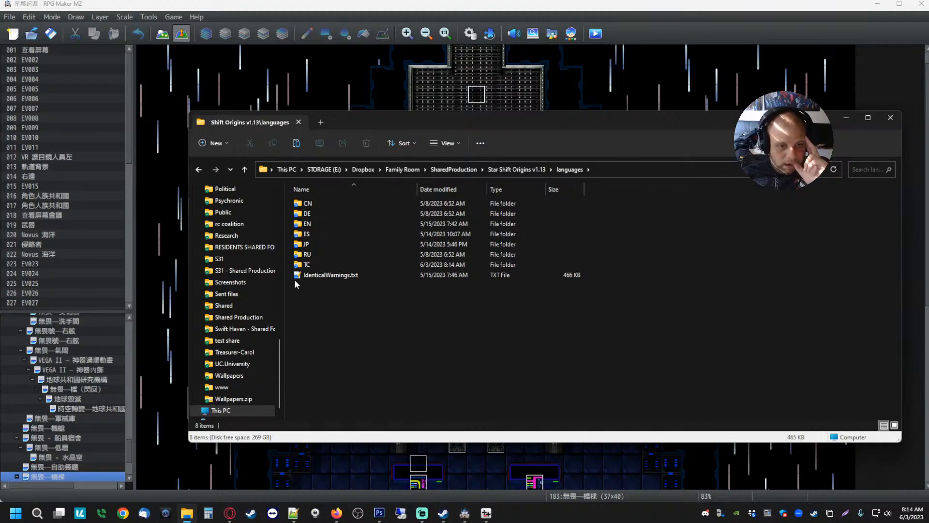
- Paste the copied translation files into the TC folder and return to the languages folder
double_click(307, 264)
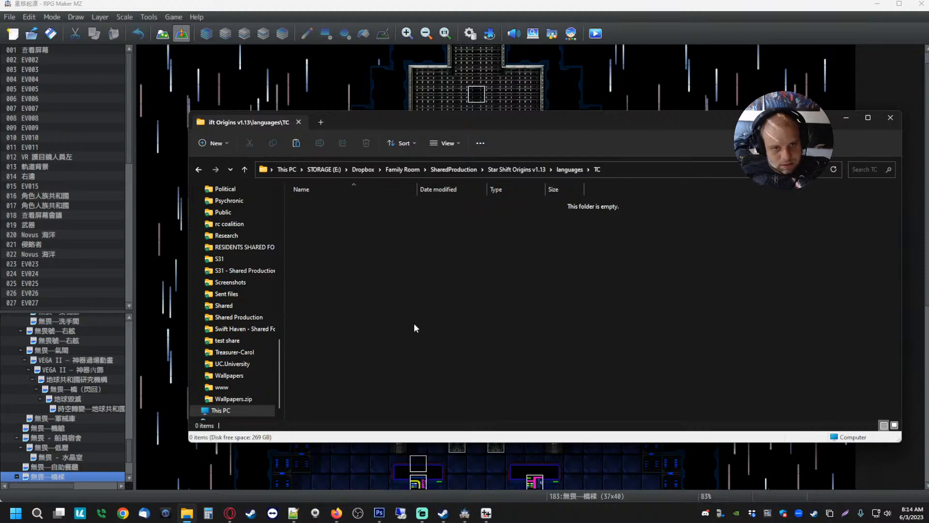
key("ctrl+v")
left_click(766, 220)
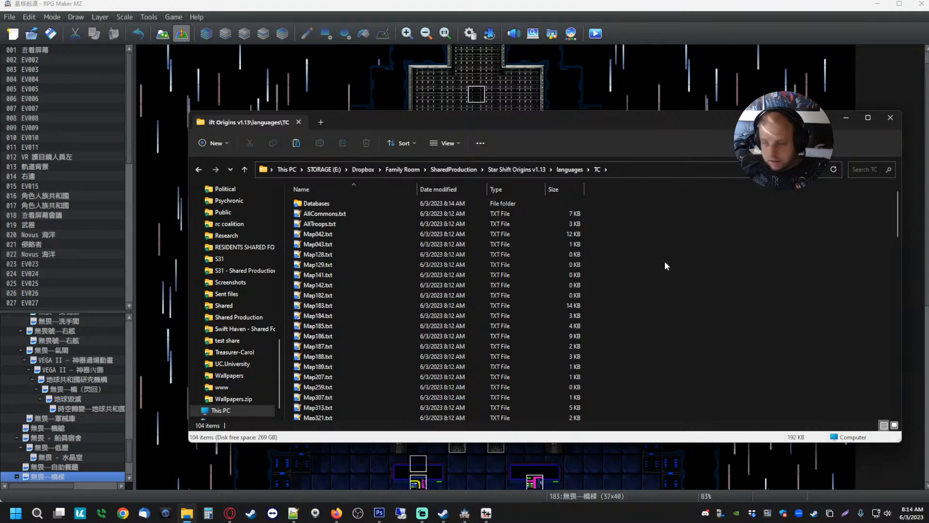
left_click(571, 170)
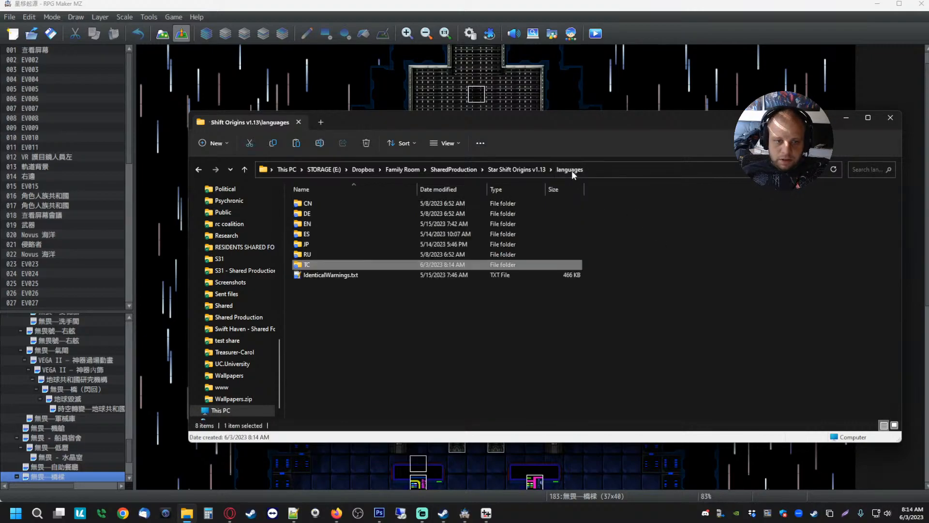
- Close the Chinese-translated RPG Maker MZ project and switch to the original Star Shift Origins project
left_click(554, 14)
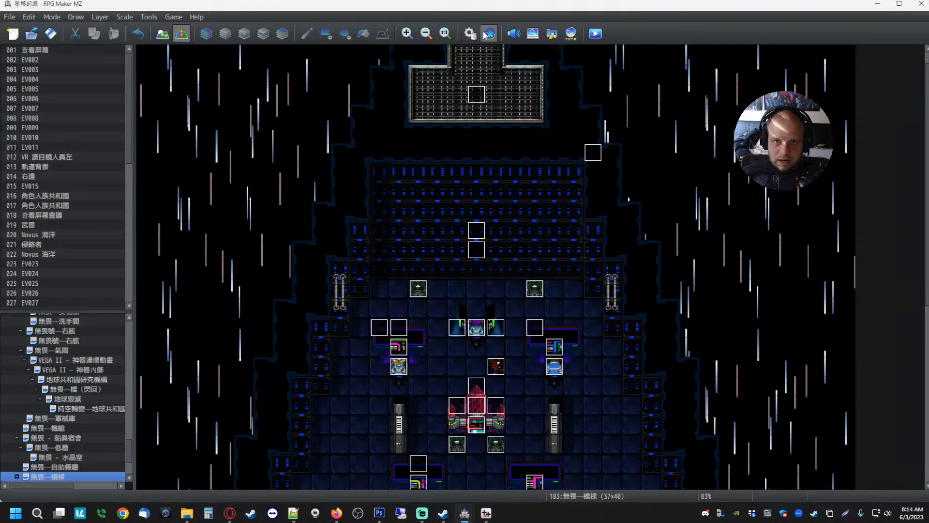
left_click(921, 4)
left_click(464, 513)
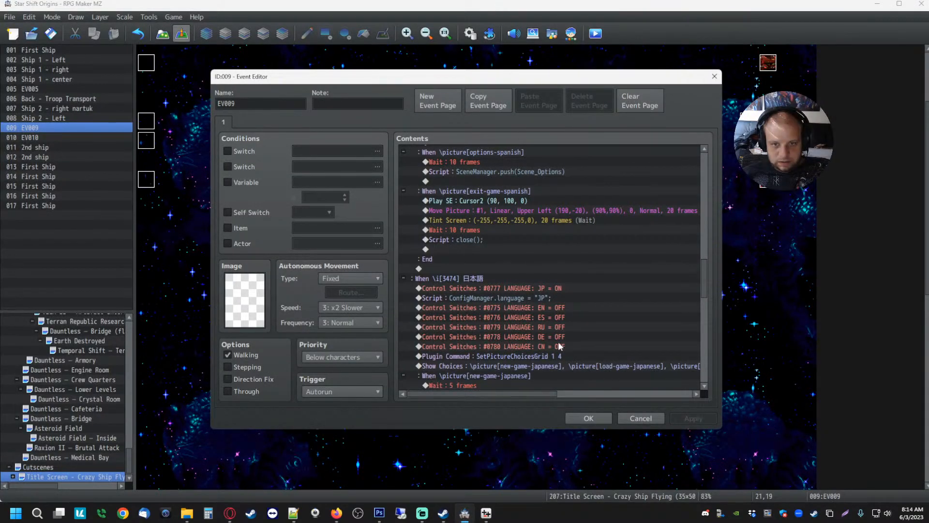
- Examine how event EV009 handles each language choice, from the 日本語 branch through to 中文
scroll(560, 290, "down", 7)
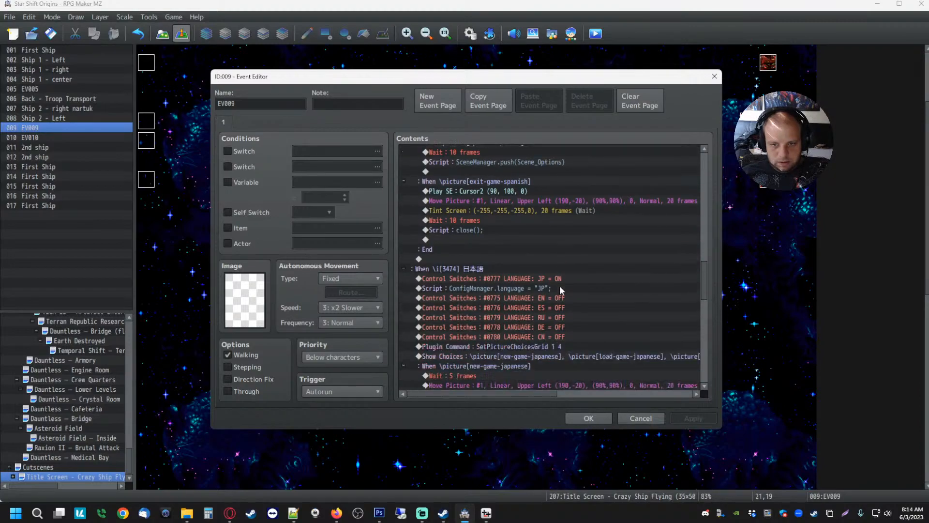
scroll(572, 239, "down", 7)
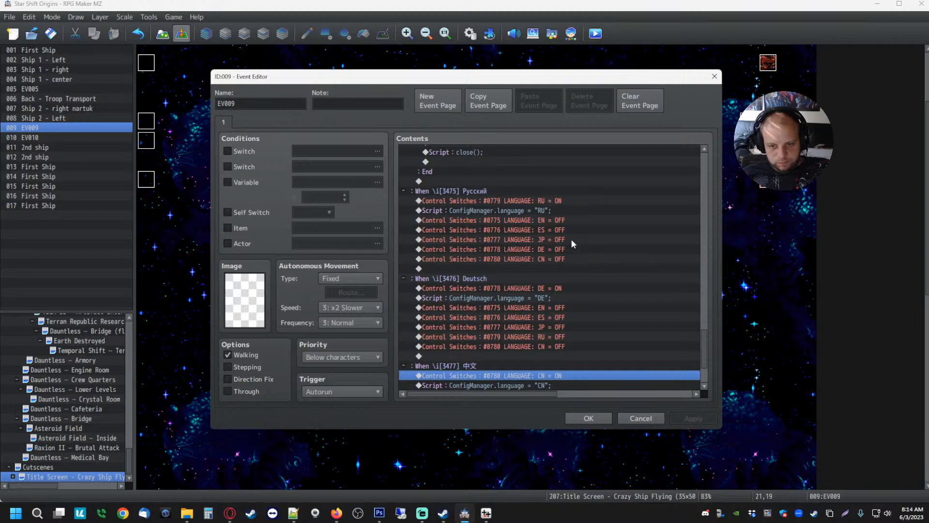
scroll(569, 241, "down", 3)
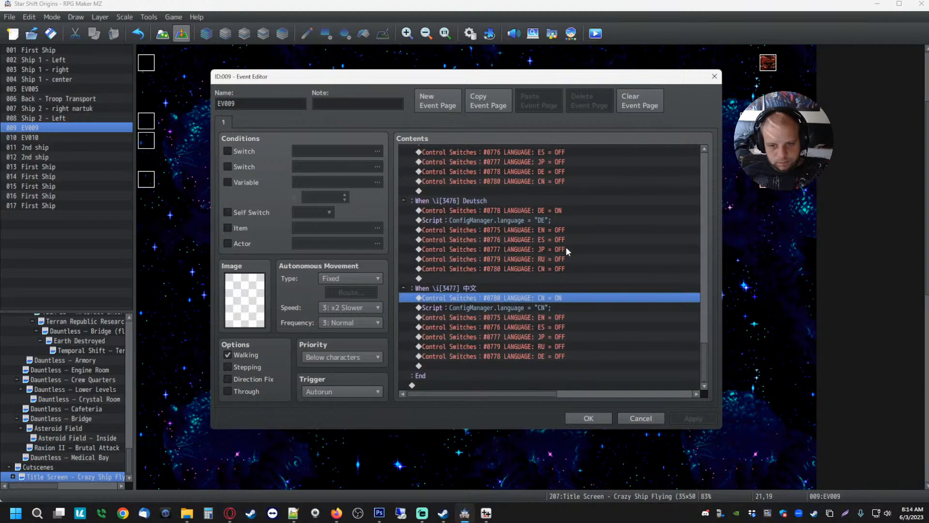
scroll(570, 265, "up", 10)
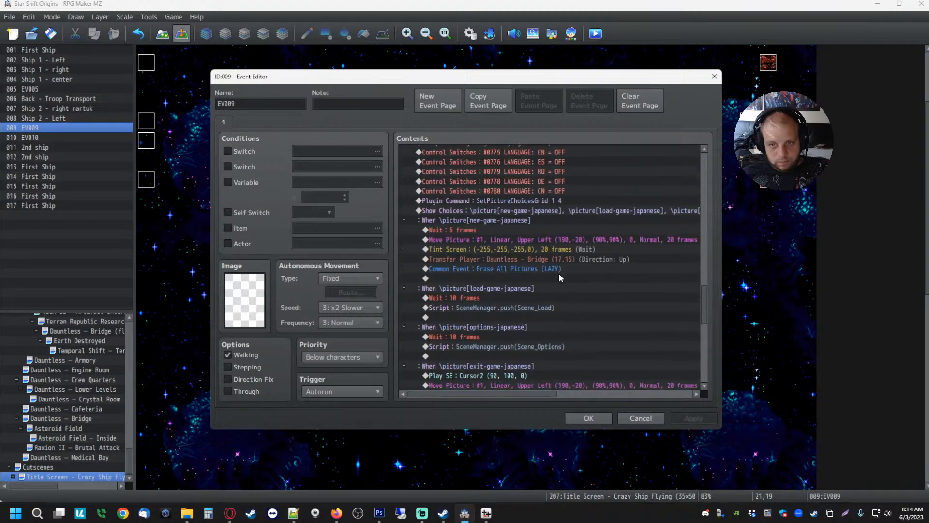
scroll(559, 271, "up", 6)
scroll(542, 260, "down", 5)
scroll(527, 251, "down", 7)
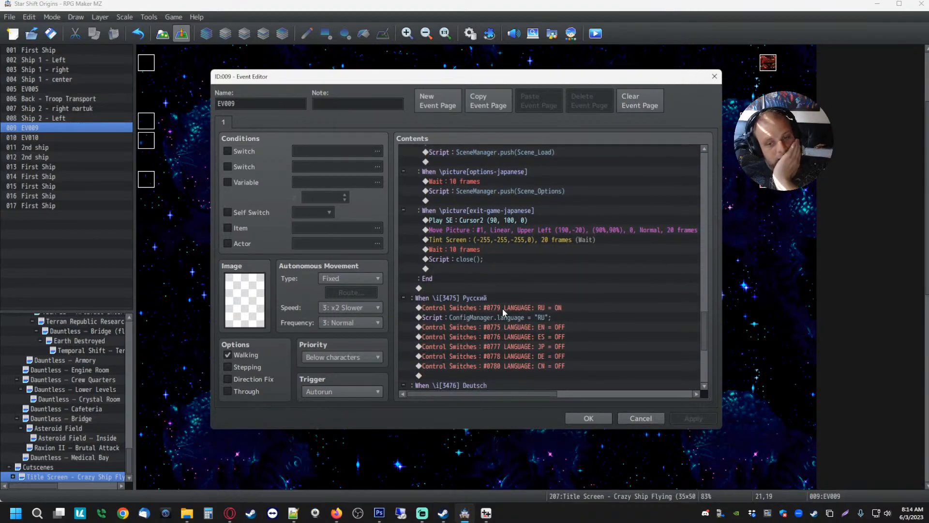
- Inspect the Русский and Deutsch branches of EV009, comparing their language switches and ConfigManager.language scripts
scroll(498, 281, "down", 5)
right_click(480, 230)
left_click(448, 233)
left_click(462, 249)
scroll(472, 251, "up", 4)
left_click(468, 252)
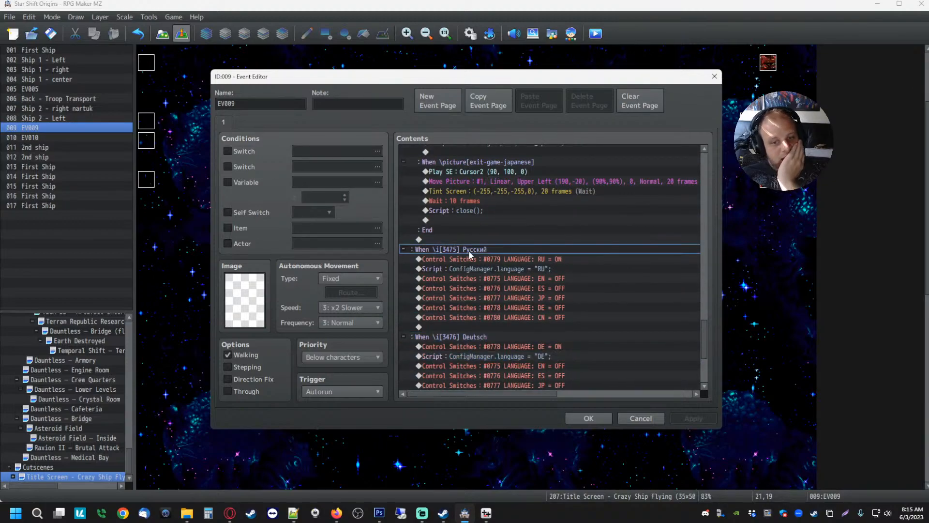
scroll(481, 260, "up", 2)
scroll(477, 264, "down", 5)
left_click(489, 269)
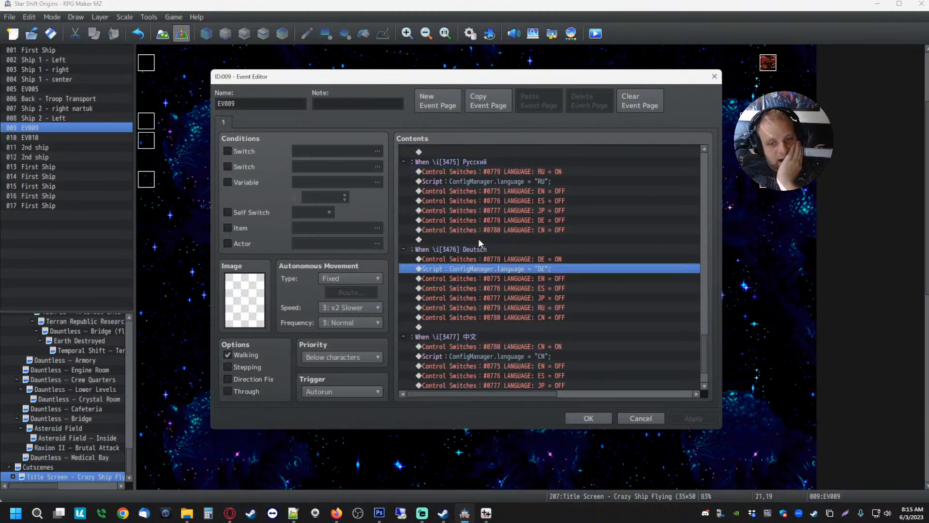
scroll(472, 256, "down", 2)
scroll(506, 265, "up", 2)
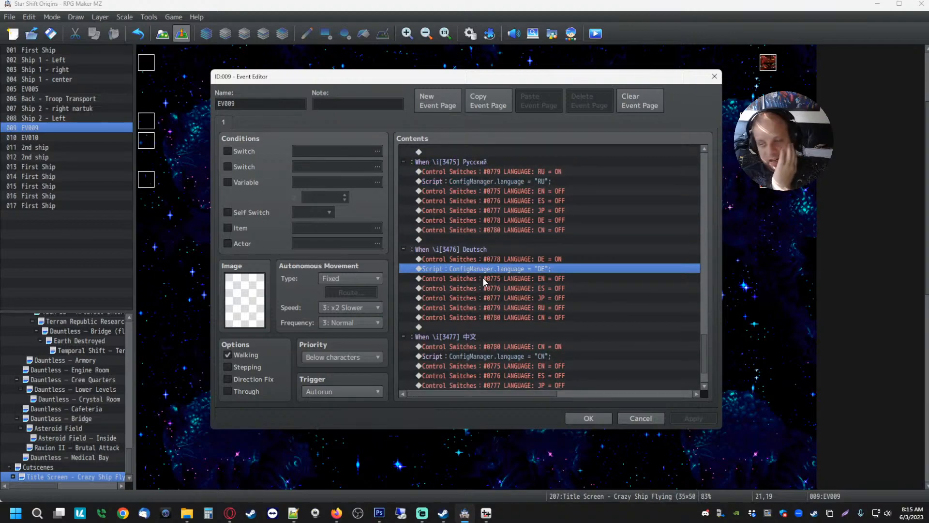
left_click(480, 259)
left_click(470, 251)
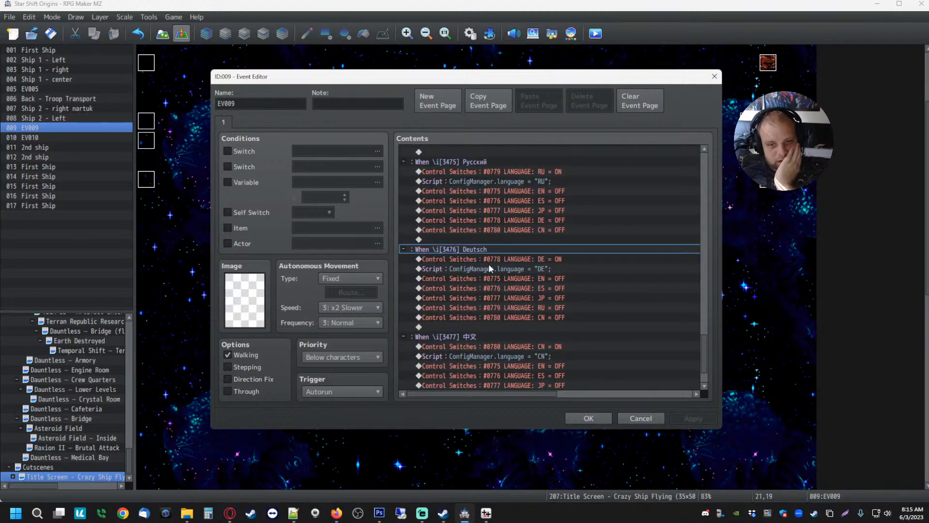
- Review the Show Choices command in EV009's 日本語 branch and close it with its choices kept
scroll(450, 241, "up", 10)
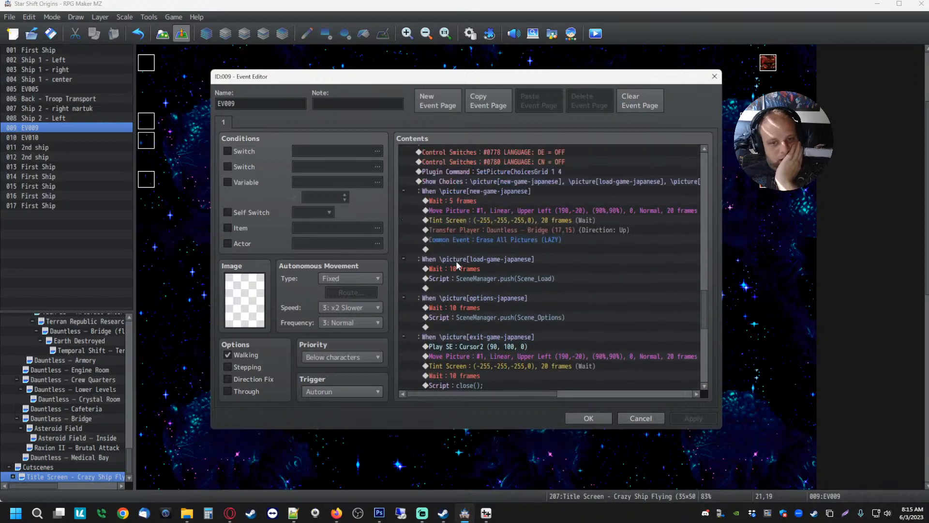
scroll(455, 261, "up", 2)
right_click(471, 220)
left_click(512, 242)
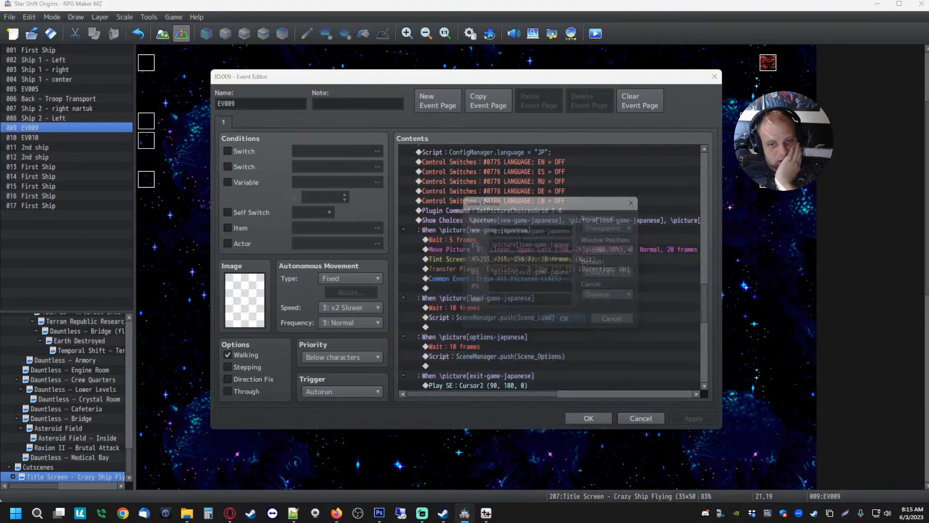
left_click(568, 325)
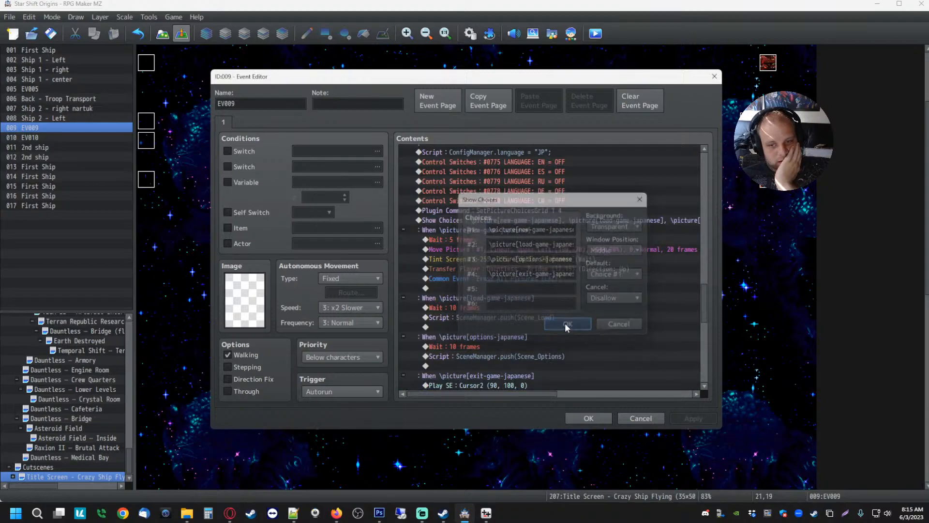
- Open the switch selection for the LANGUAGE: DE Control Switches command in EV009's initial language setup
scroll(492, 220, "up", 6)
scroll(492, 255, "up", 18)
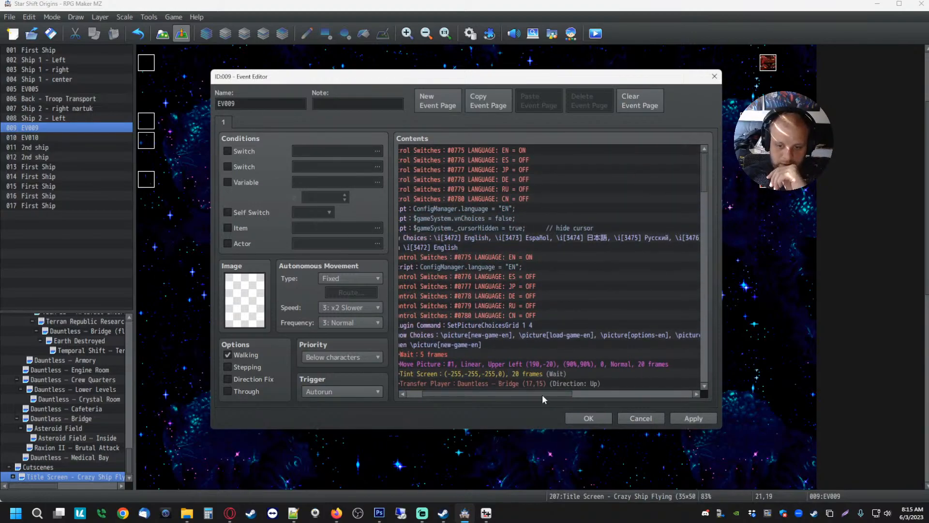
left_click_drag(543, 394, 461, 369)
right_click(531, 179)
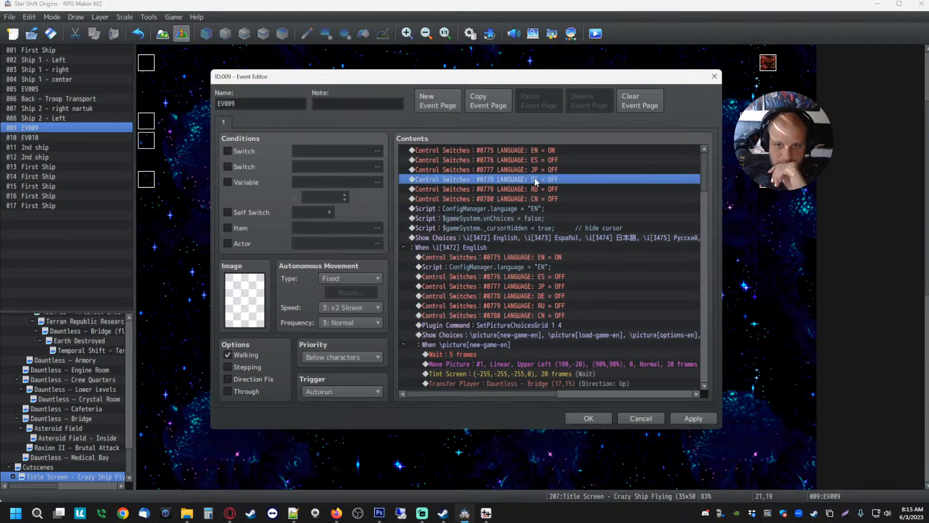
left_click(556, 196)
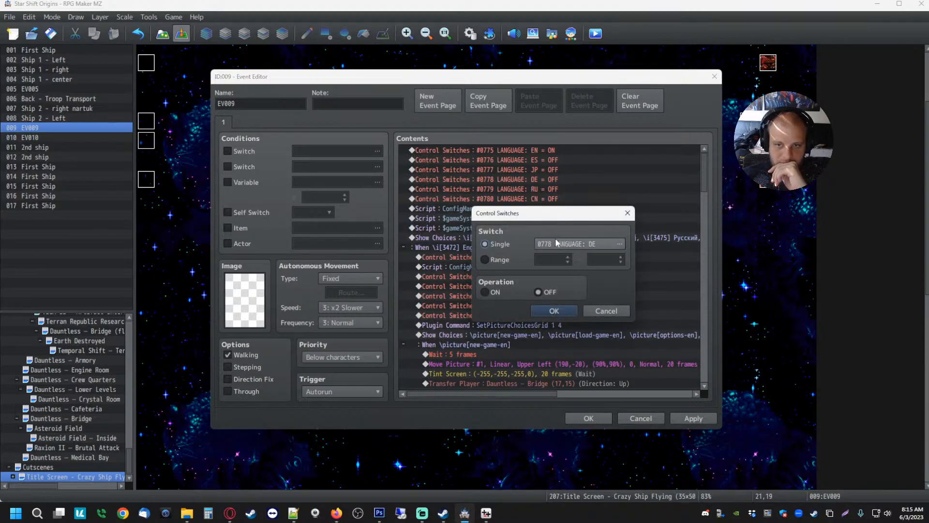
left_click(591, 246)
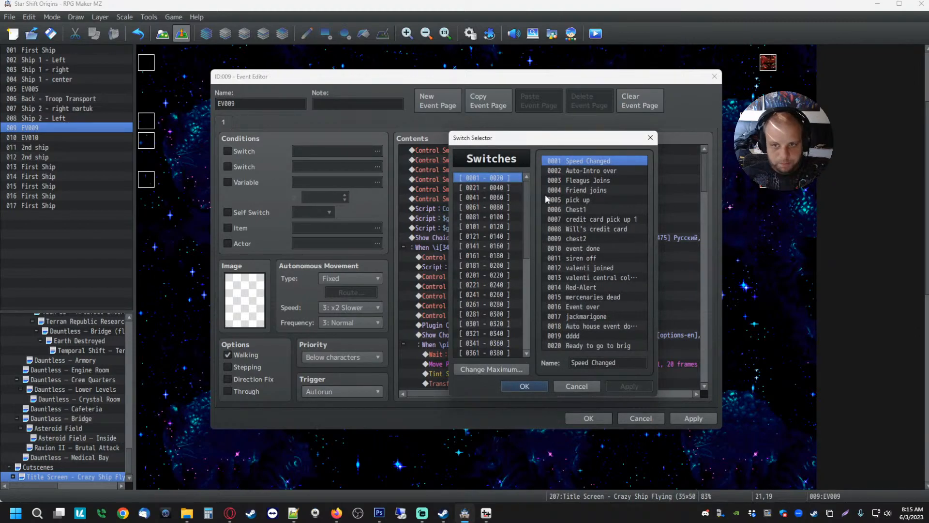
- Rename switch 0778 to LANGUAGE: TC and confirm it in EV009's initial Control Switches command
left_click_drag(541, 137, 245, 126)
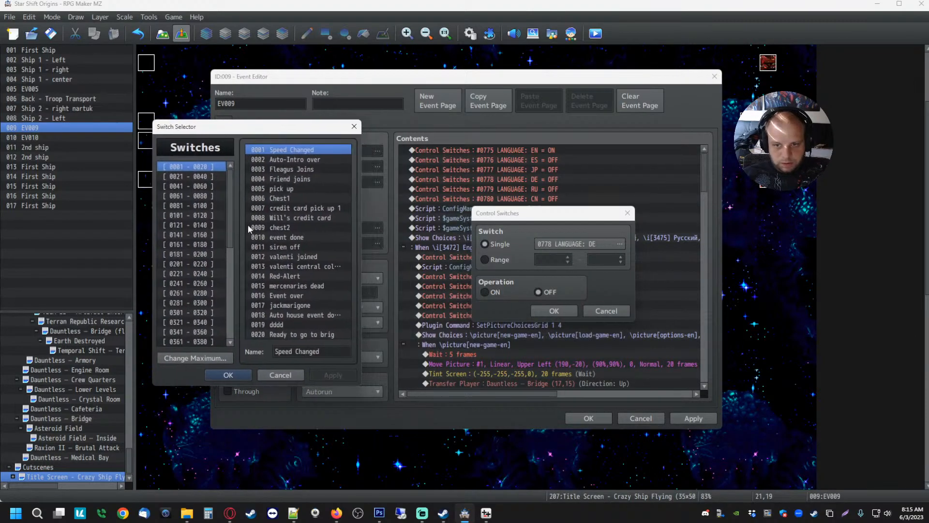
scroll(222, 256, "down", 7)
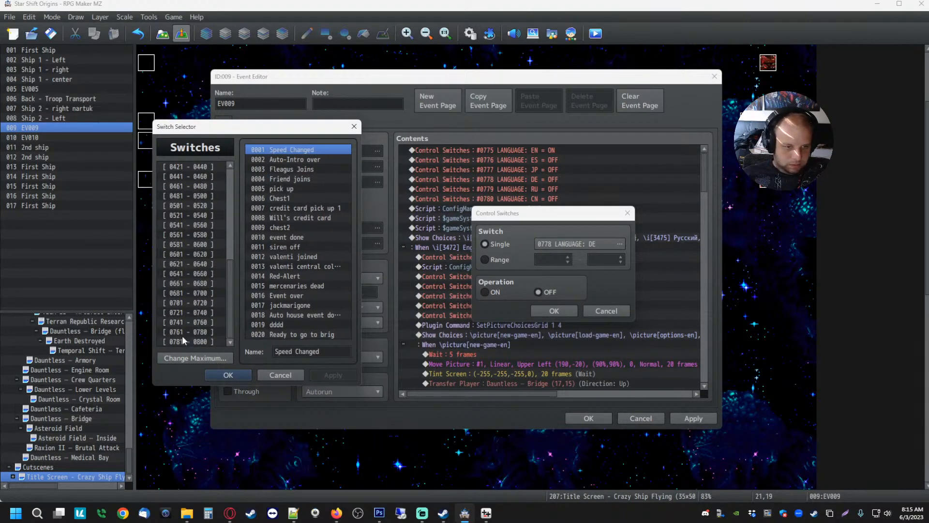
left_click(180, 333)
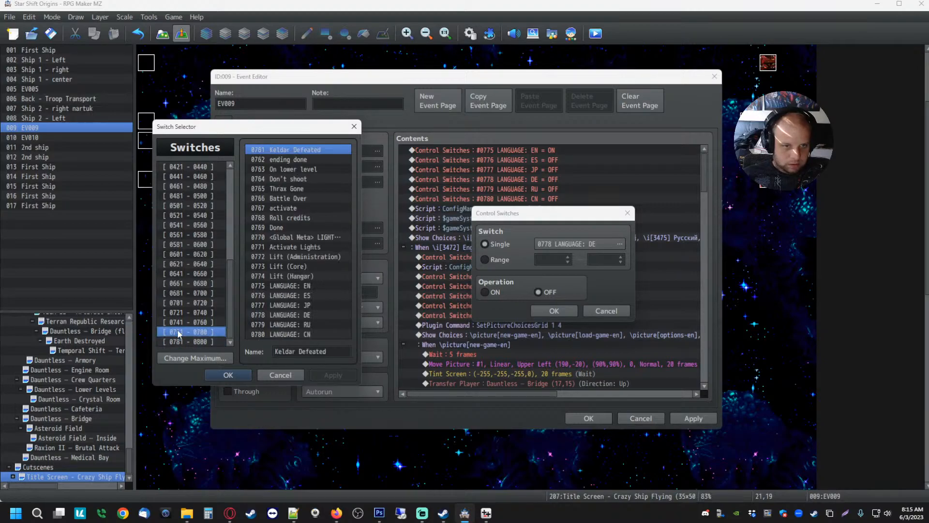
left_click(294, 315)
left_click(323, 351)
left_click(323, 352)
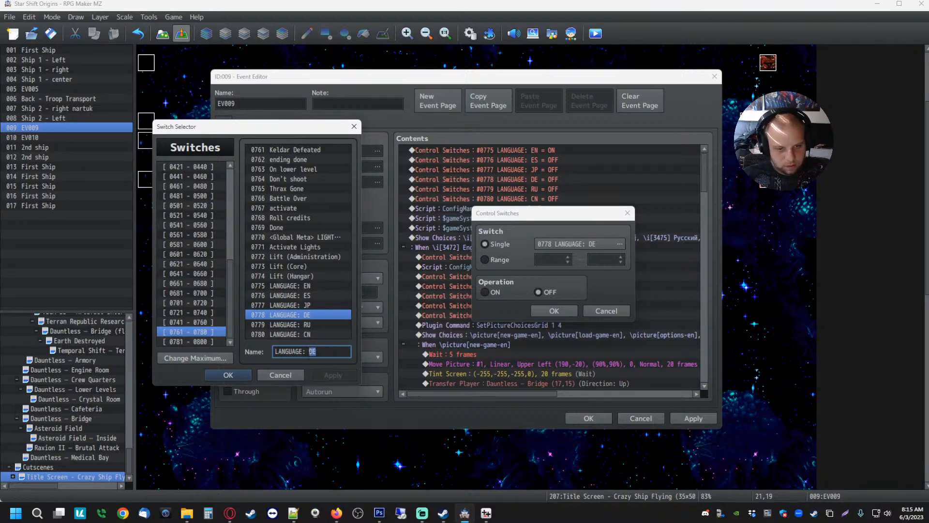
type("TC")
left_click(339, 378)
left_click(228, 375)
left_click(554, 310)
left_click(579, 313)
left_click(561, 286)
left_click(550, 267)
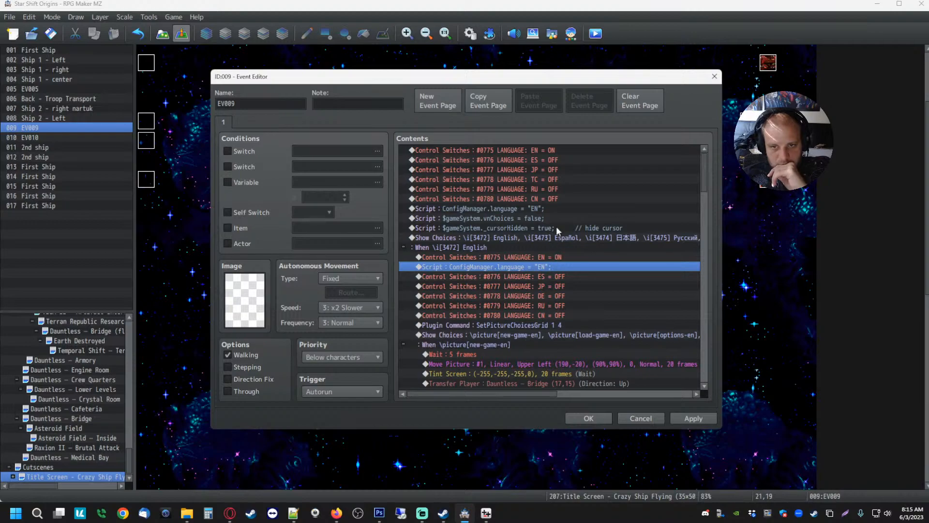
left_click(548, 227)
- Reconfirm the ON command for switch 0778 in EV009's Deutsch branch, save the event, and recheck its switch labels
scroll(531, 242, "down", 8)
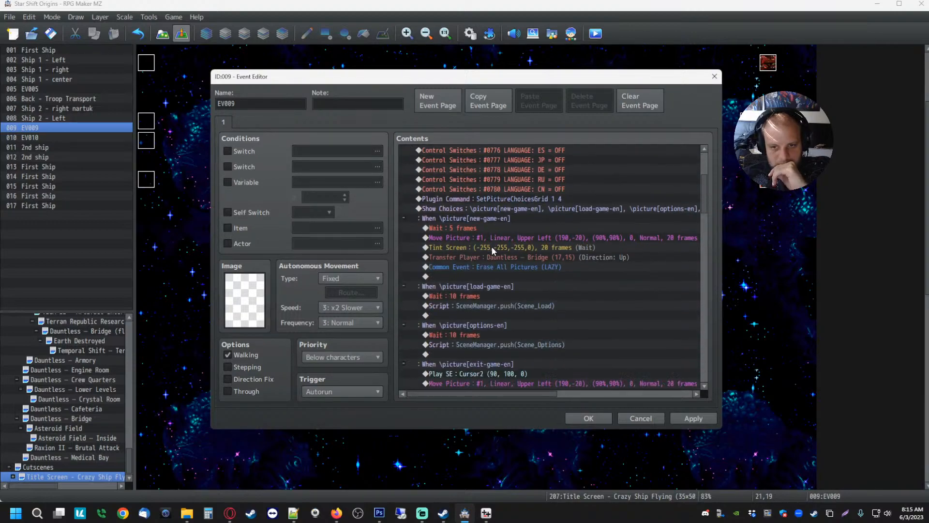
scroll(492, 248, "down", 15)
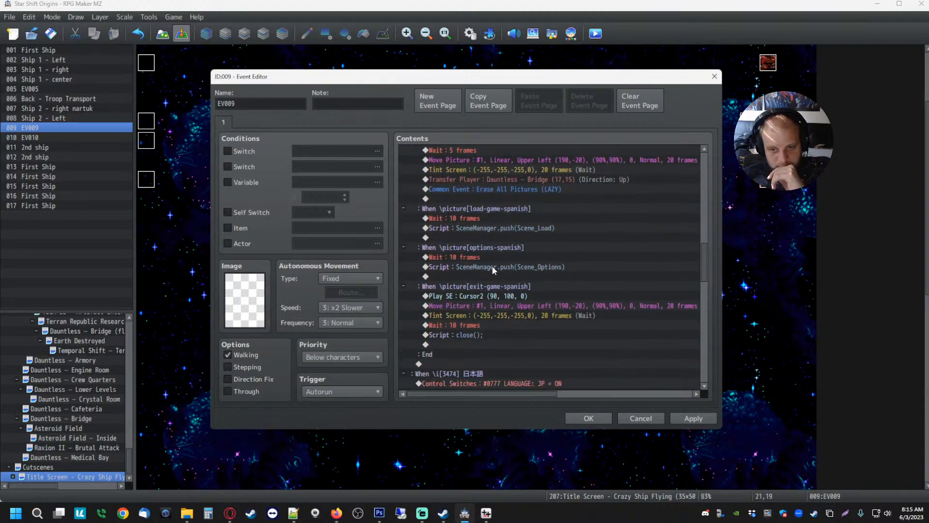
scroll(492, 273, "down", 15)
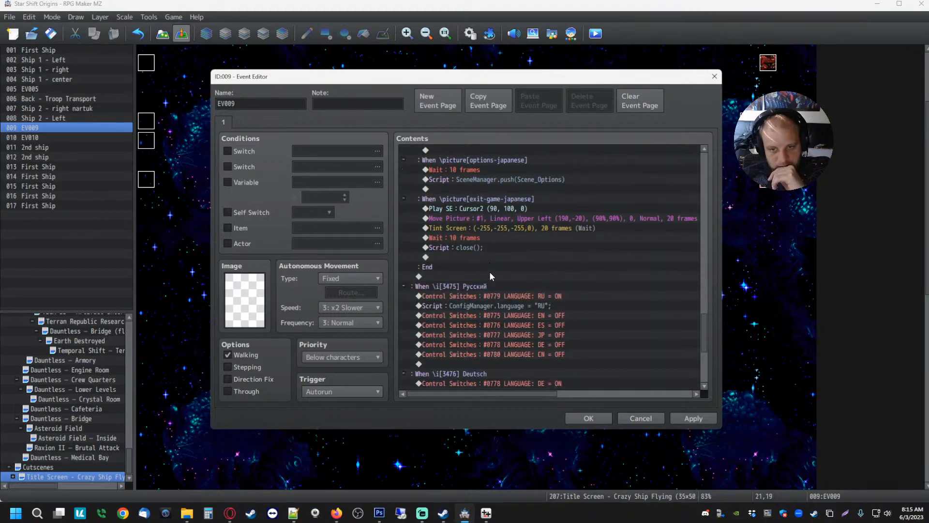
scroll(489, 271, "down", 1)
left_click(531, 265)
left_click(513, 257)
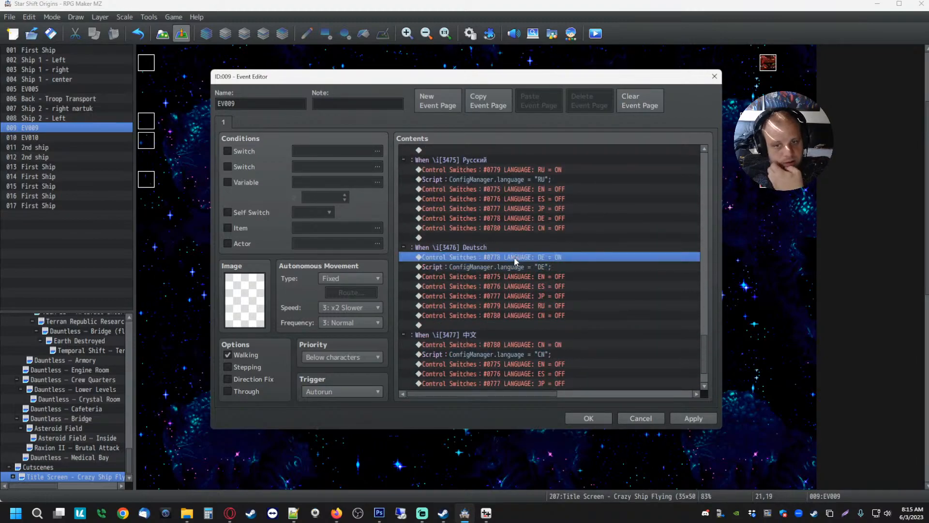
right_click(514, 257)
left_click(535, 274)
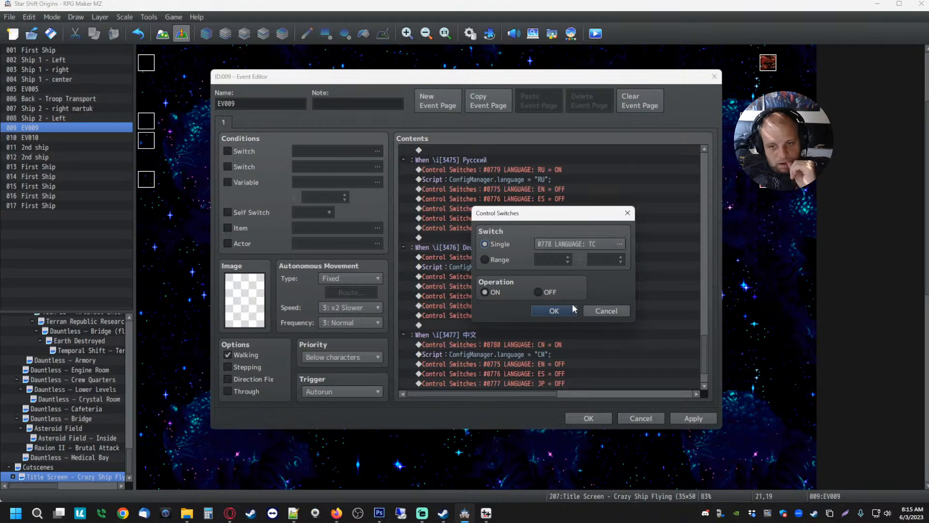
left_click(562, 308)
left_click(526, 295)
left_click(588, 418)
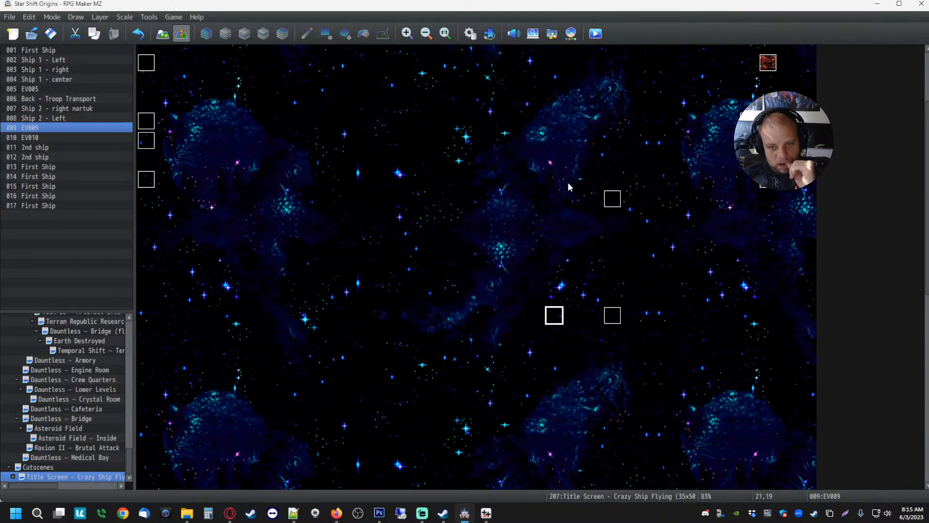
double_click(554, 315)
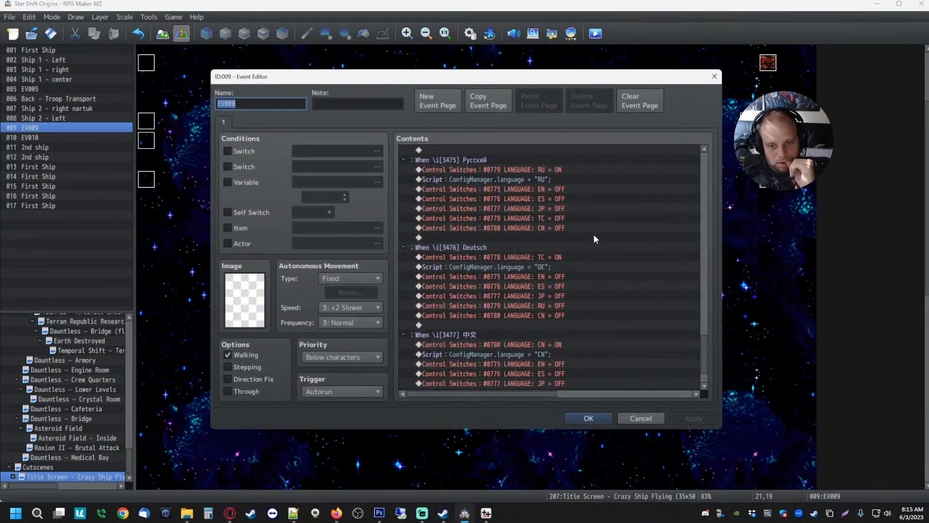
left_click(599, 417)
- Set Export Base Text to false in the CustomTranslationEngine plugin parameters
left_click(490, 33)
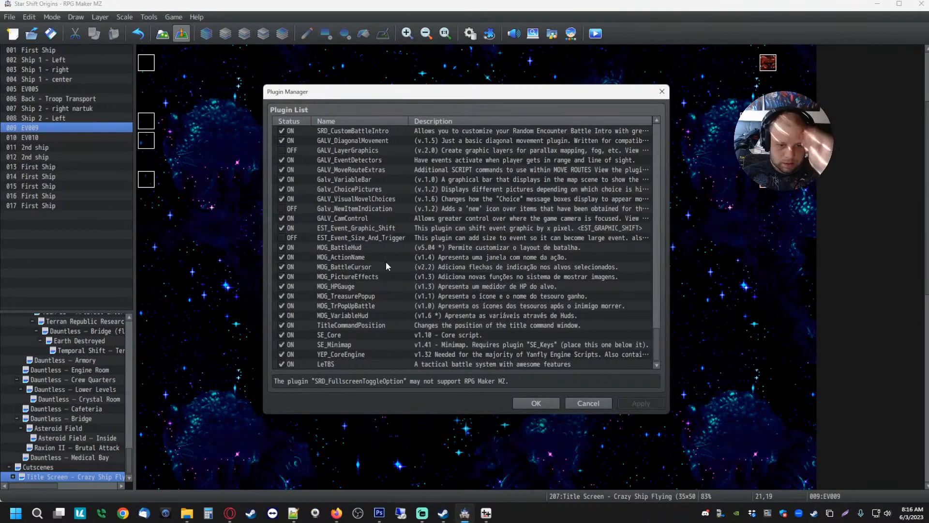
scroll(385, 261, "down", 8)
left_click_drag(657, 201, 665, 358)
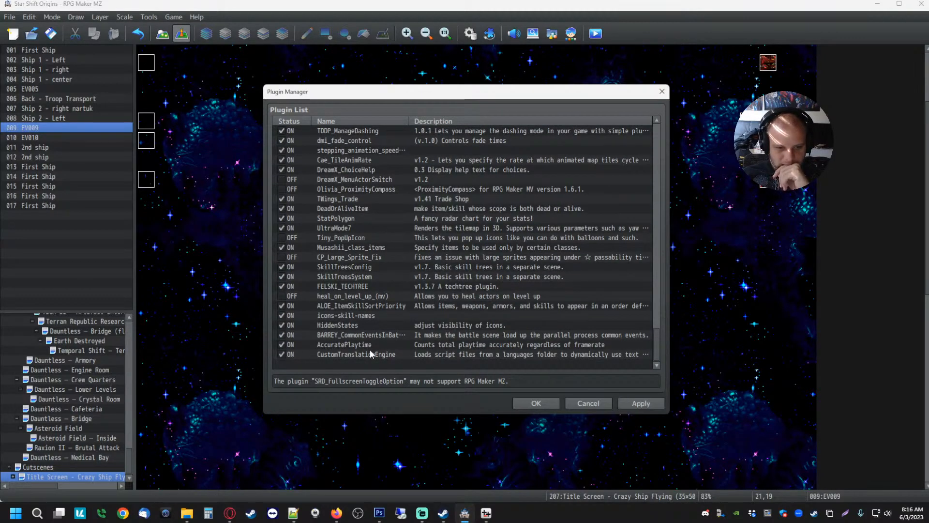
double_click(367, 354)
scroll(646, 247, "down", 1)
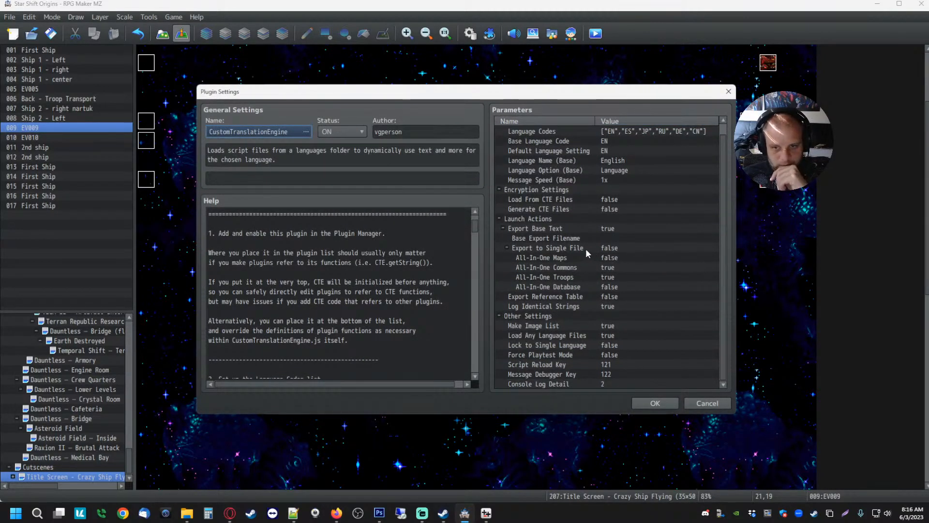
double_click(589, 228)
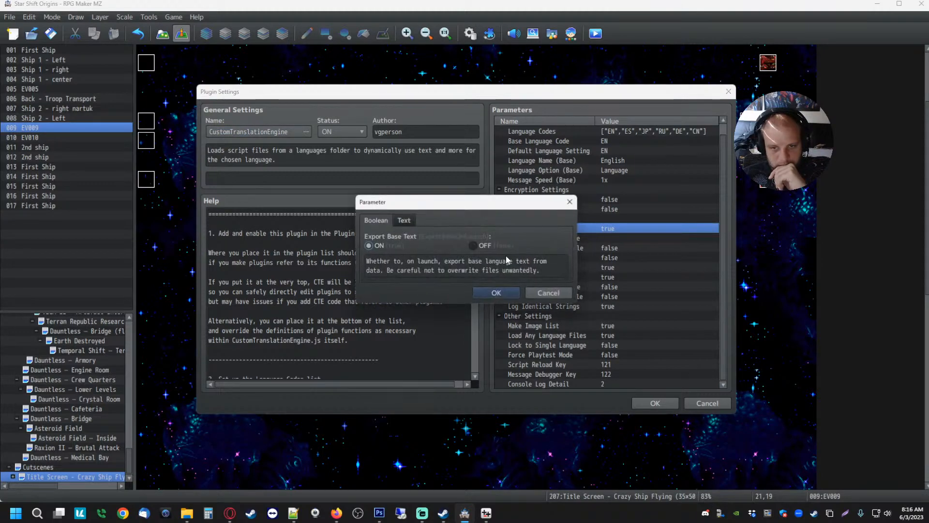
left_click(496, 292)
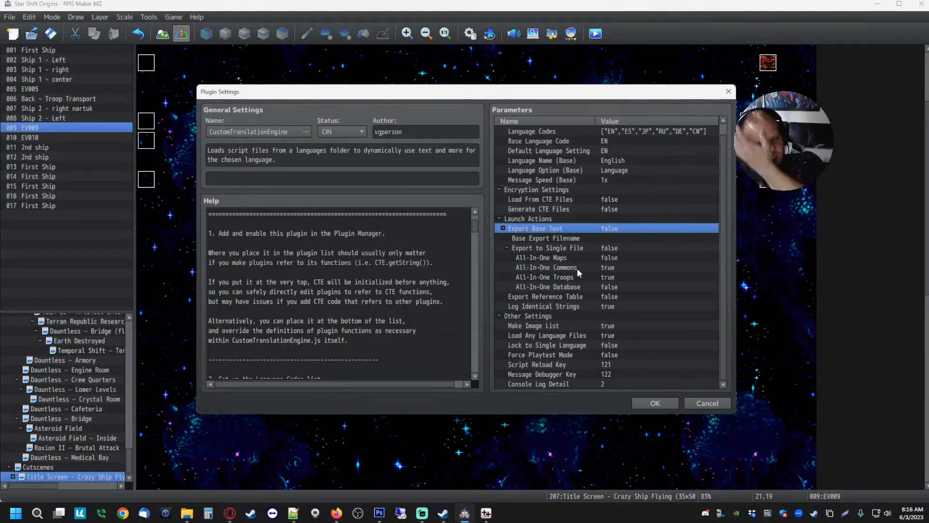
- Replace DE with TC in CustomTranslationEngine's Language Codes list and save the plugin settings
scroll(643, 195, "up", 1)
left_click(618, 133)
left_click(621, 150)
left_click(622, 140)
right_click(634, 139)
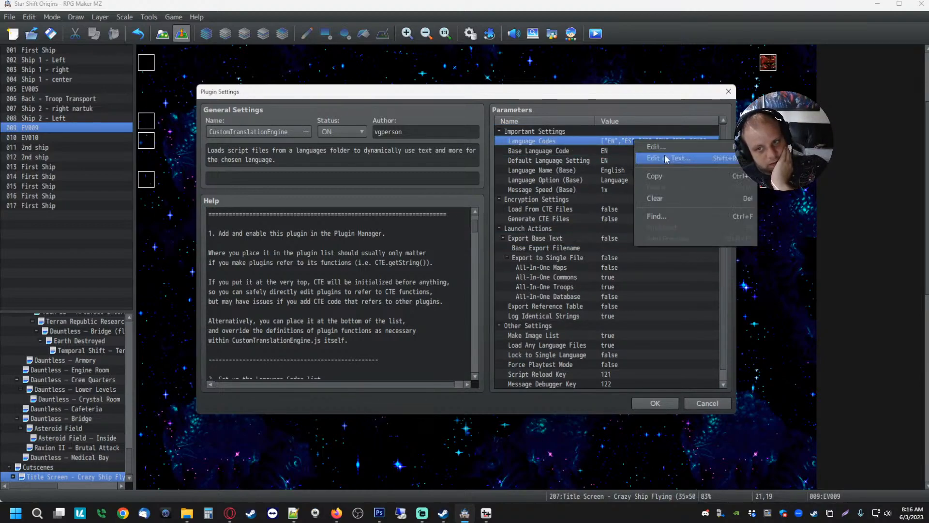
left_click(663, 146)
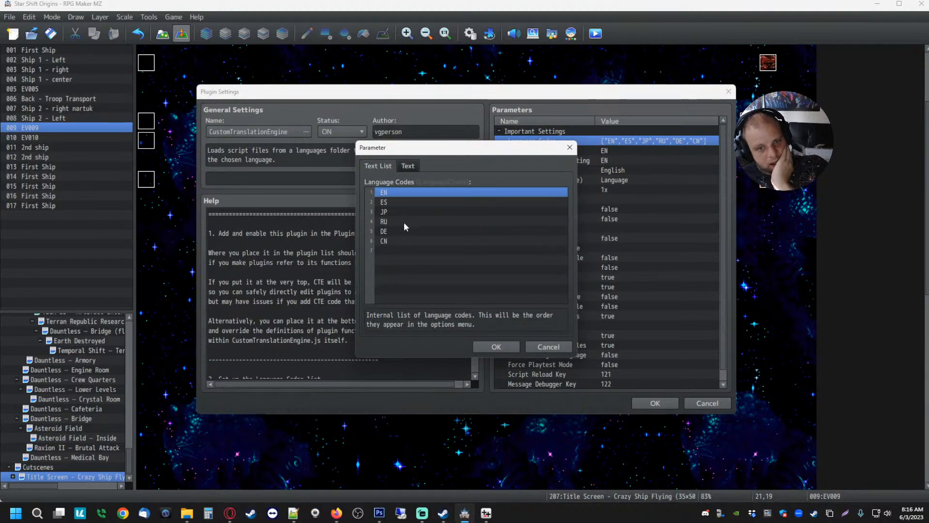
double_click(385, 231)
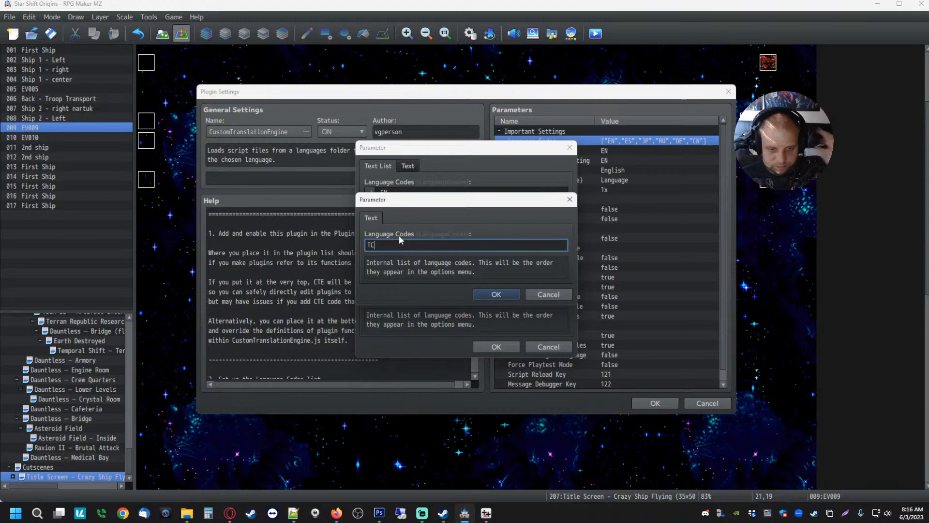
left_click(500, 293)
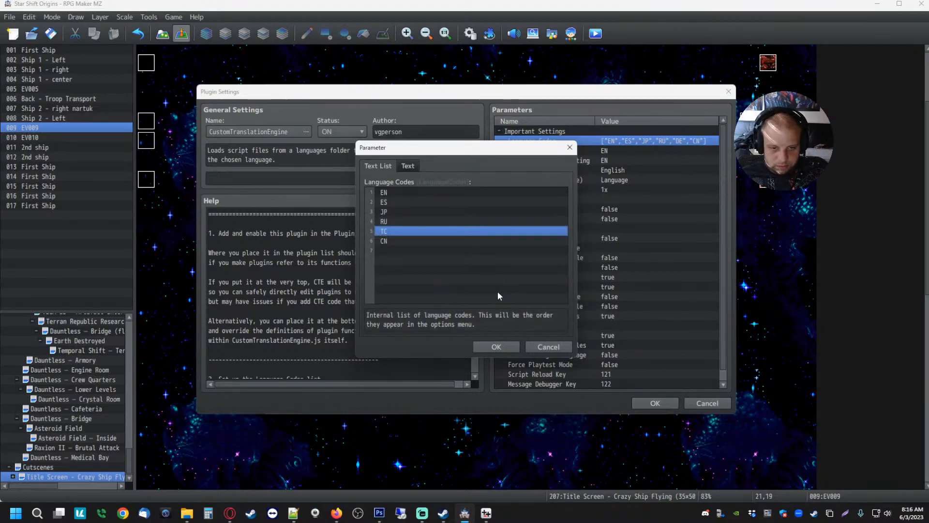
left_click(446, 276)
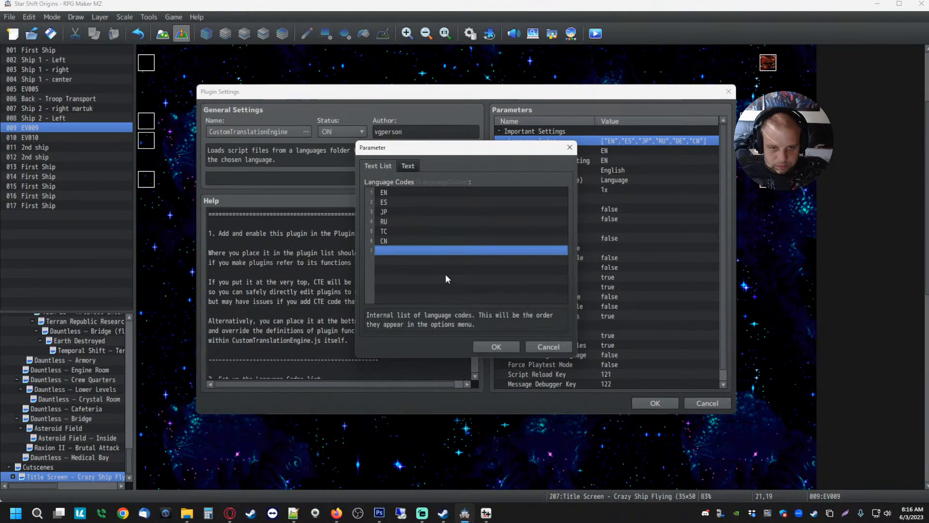
left_click(496, 347)
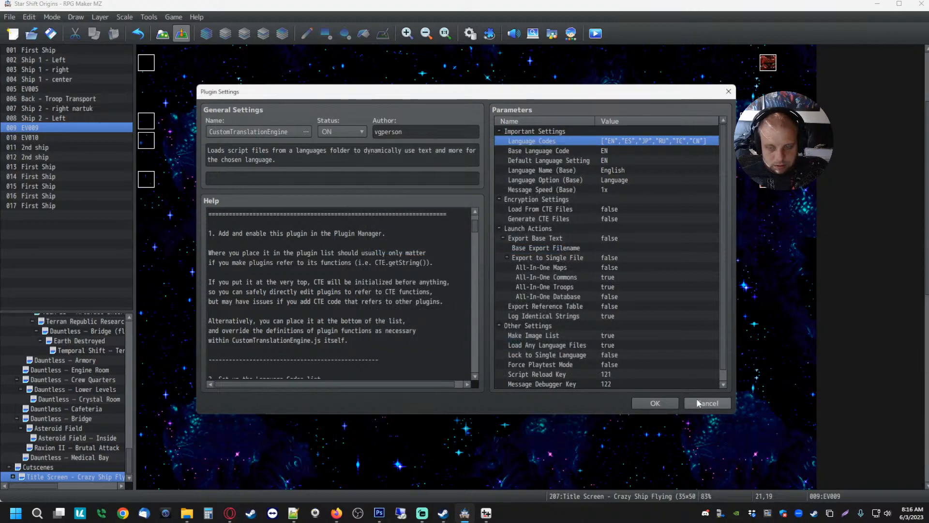
left_click(662, 400)
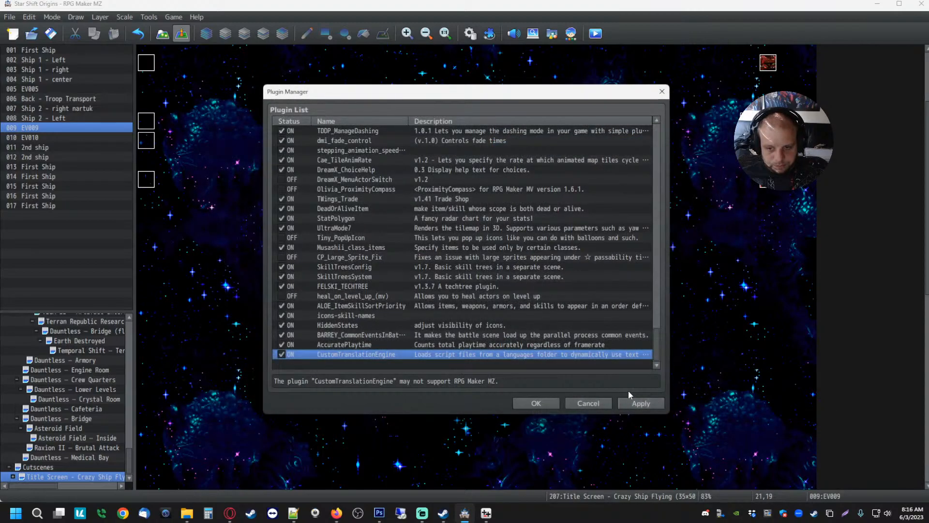
left_click(538, 404)
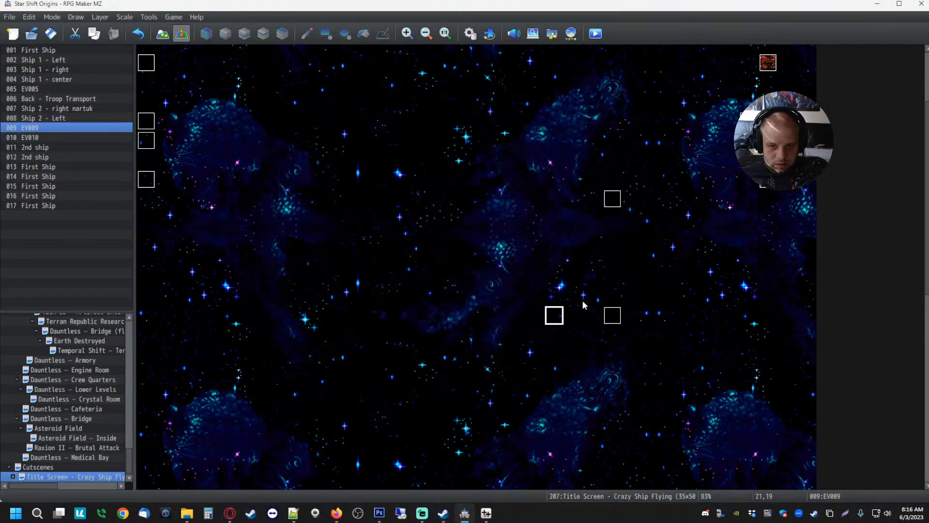
- Change the script in EV009's Deutsch branch to ConfigManager.language = "TC";
double_click(550, 319)
scroll(513, 264, "down", 2)
left_click(483, 267)
right_click(483, 267)
left_click(496, 271)
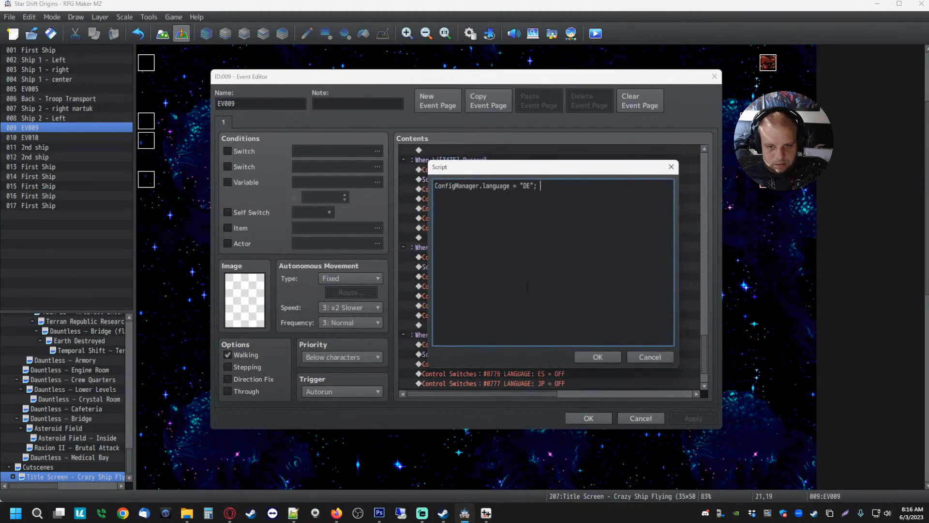
left_click_drag(547, 186, 524, 187)
left_click(524, 188)
type("TC")
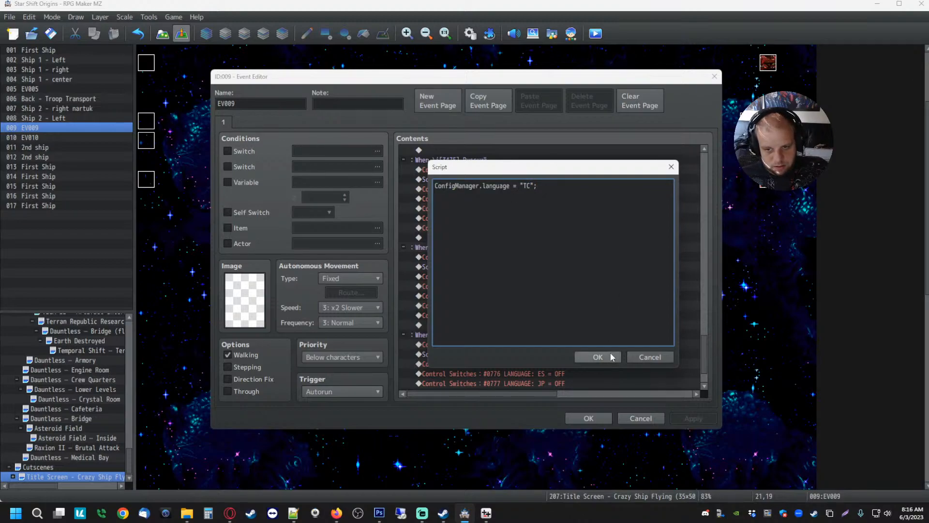
left_click(598, 356)
left_click(586, 306)
- Review the language switch commands and ConfigManager.language scripts across EV009's Deutsch, Русский, 日本語, Español and English branches
scroll(614, 322, "up", 12)
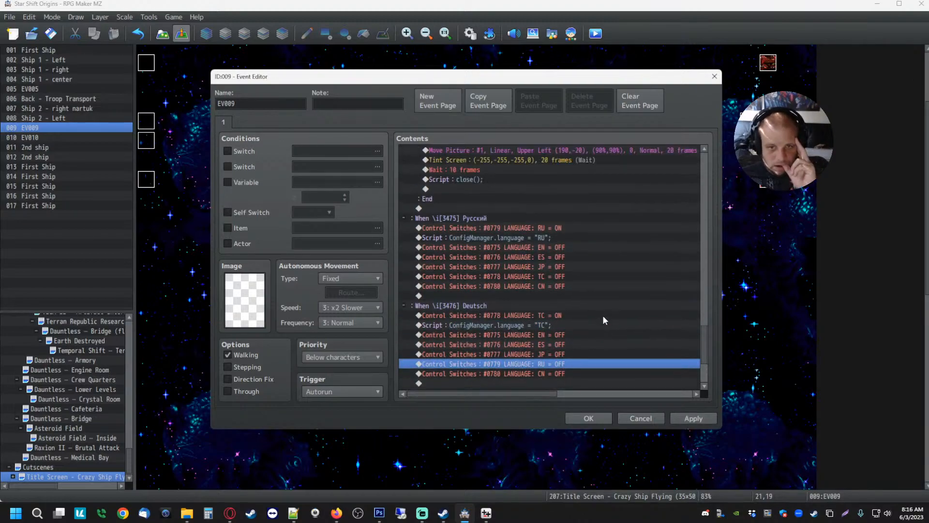
scroll(607, 317, "up", 6)
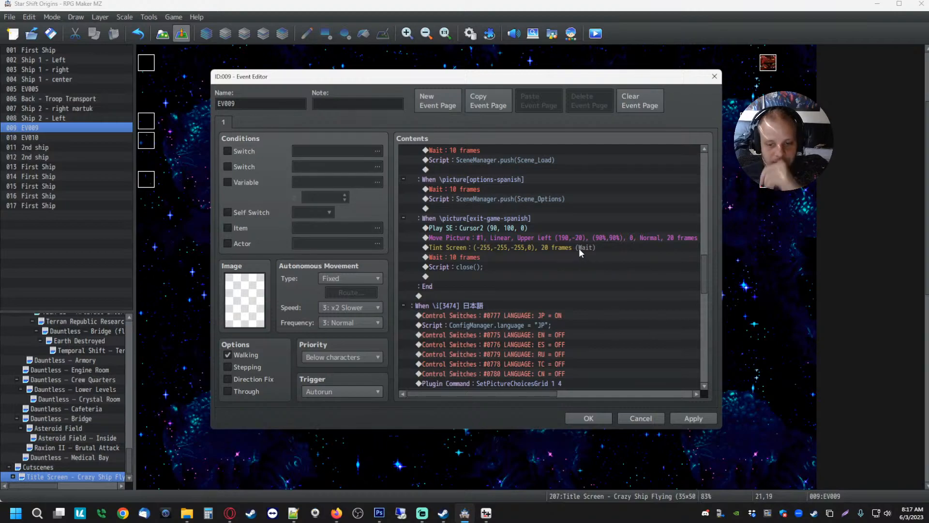
scroll(561, 247, "down", 4)
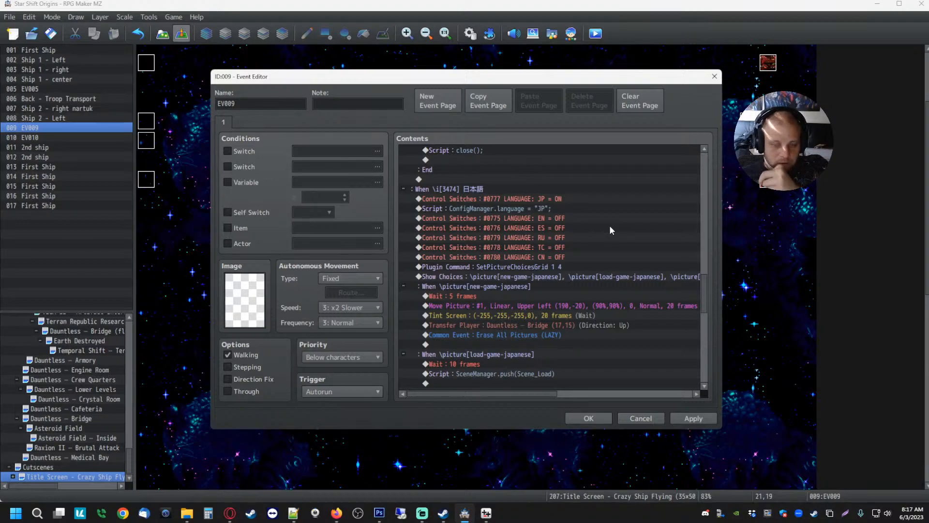
scroll(611, 214, "down", 15)
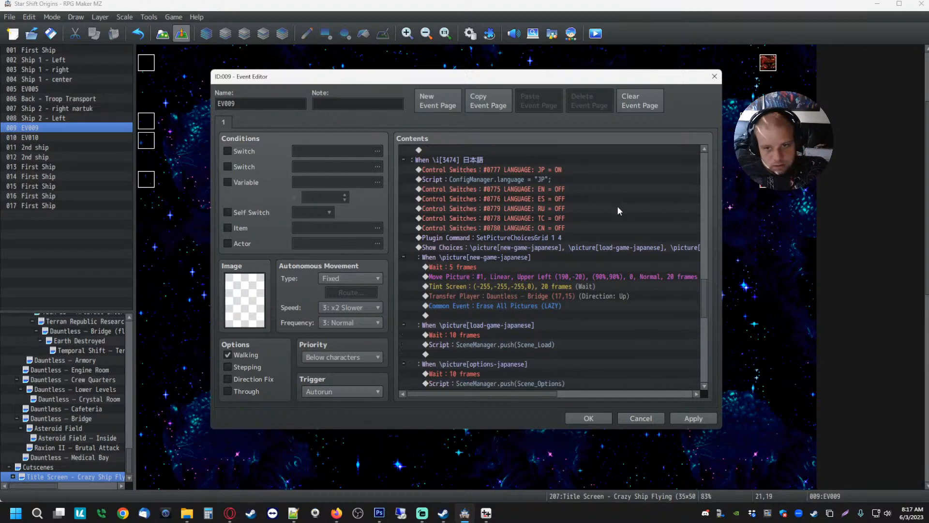
scroll(610, 279, "up", 12)
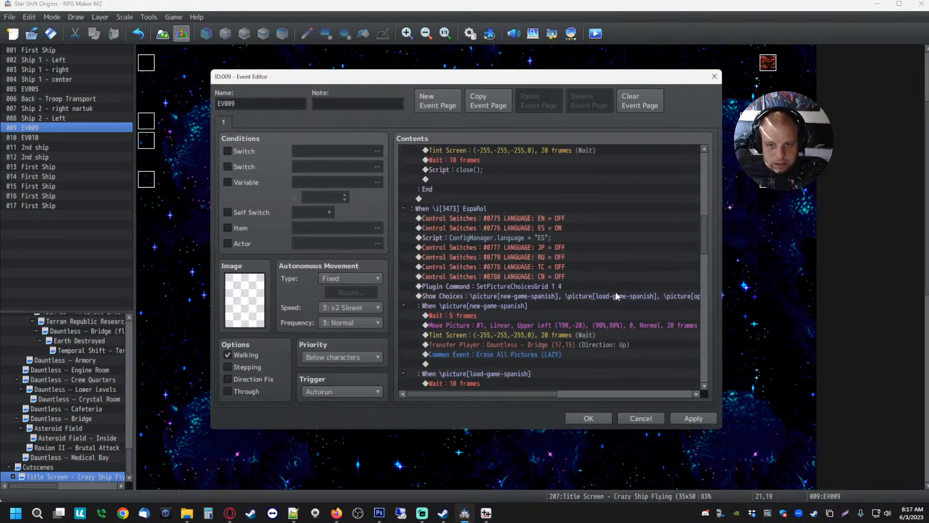
scroll(610, 283, "up", 5)
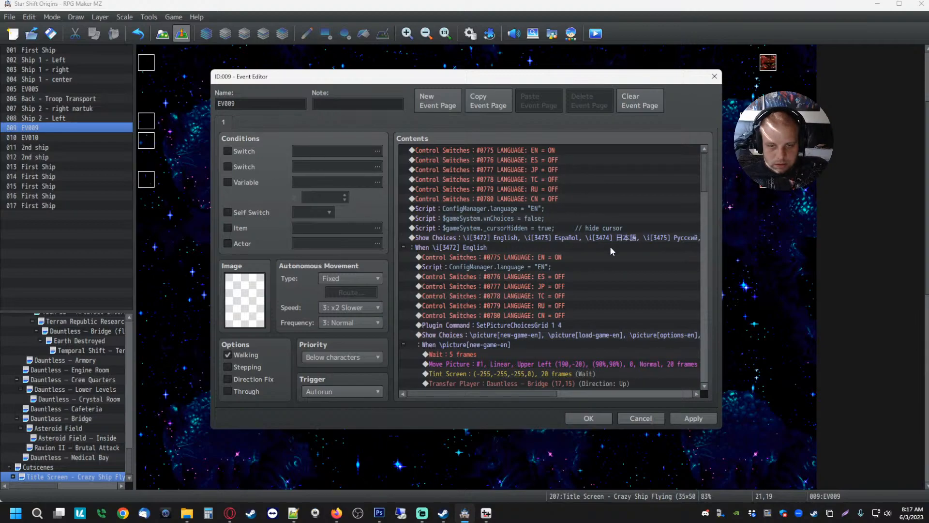
scroll(480, 257, "down", 2)
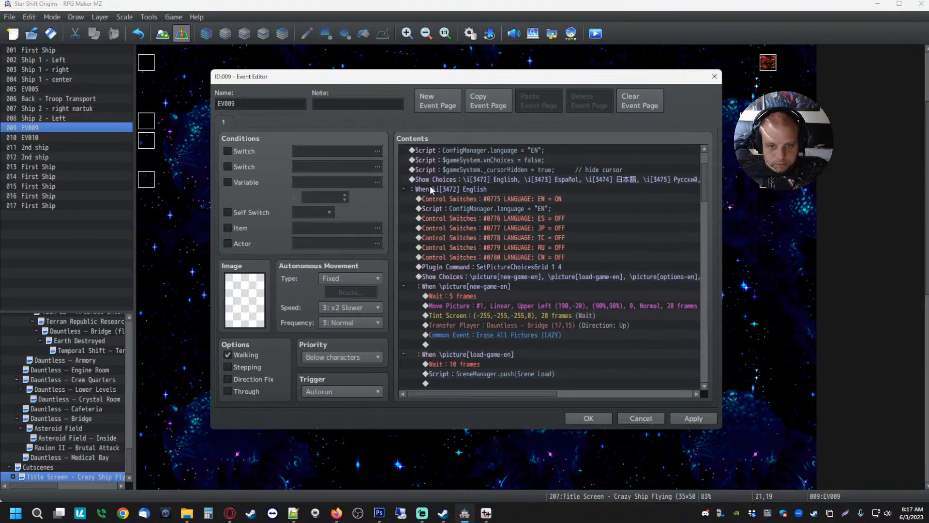
- Examine the English branch's picture menu choices in EV009, from new-game-en through exit-game-en
left_click(452, 192)
left_click(458, 188)
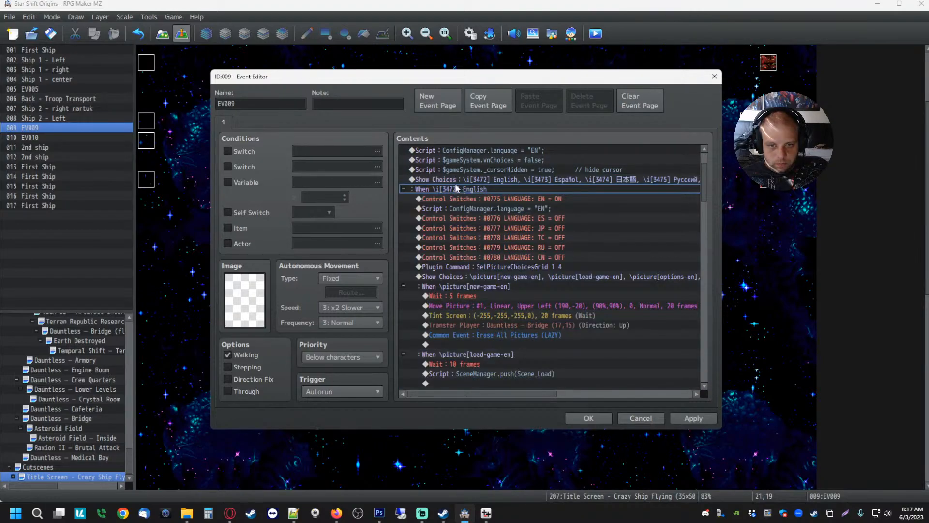
scroll(459, 217, "down", 1)
left_click(483, 259)
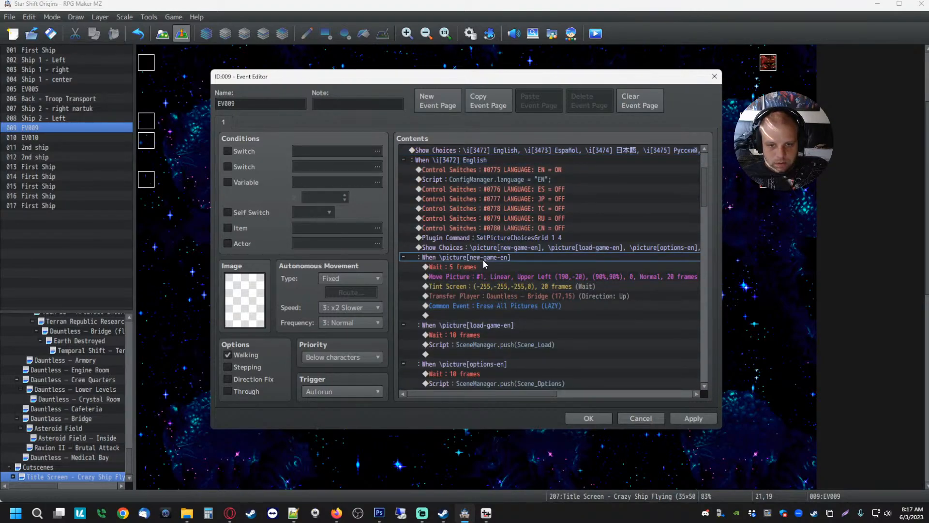
scroll(508, 271, "down", 2)
scroll(498, 262, "down", 6)
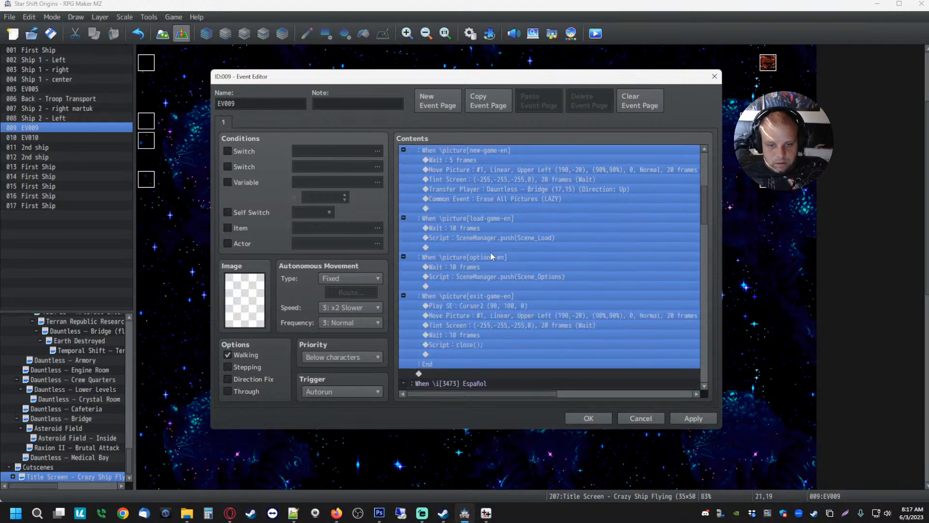
left_click(463, 277)
scroll(459, 234, "down", 2)
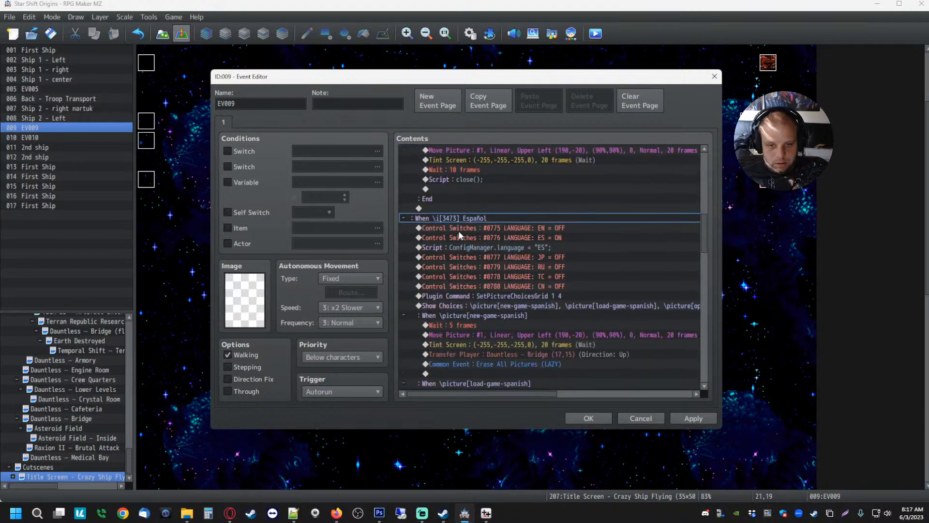
- Examine the Español branch's switches and picture menu choices, and compare them with the 日本語 branch in EV009
left_click(403, 219)
left_click(403, 218)
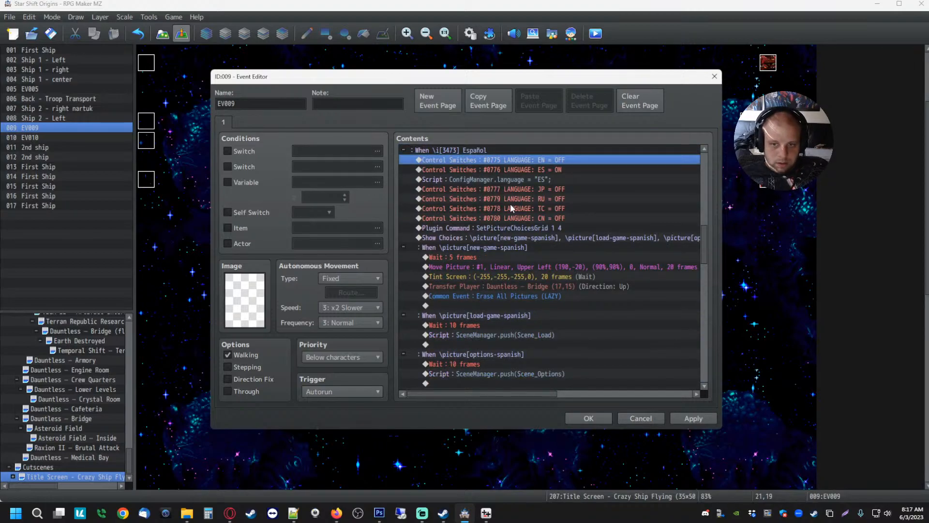
scroll(510, 203, "down", 4)
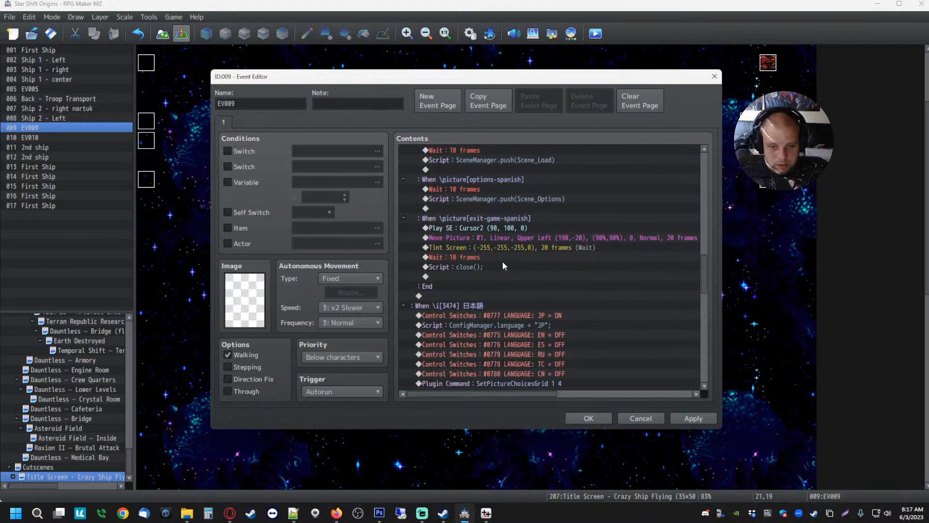
scroll(502, 261, "up", 7)
left_click(481, 265)
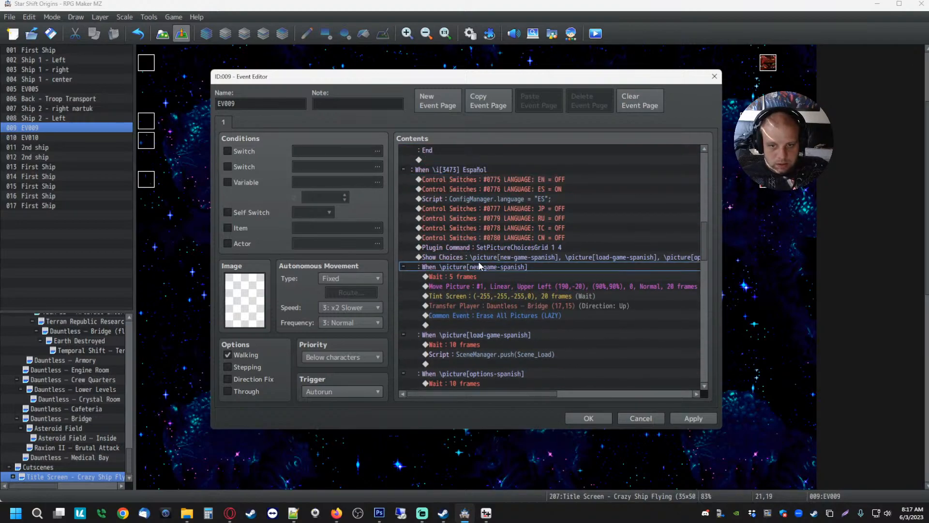
left_click(459, 258)
scroll(483, 263, "down", 10)
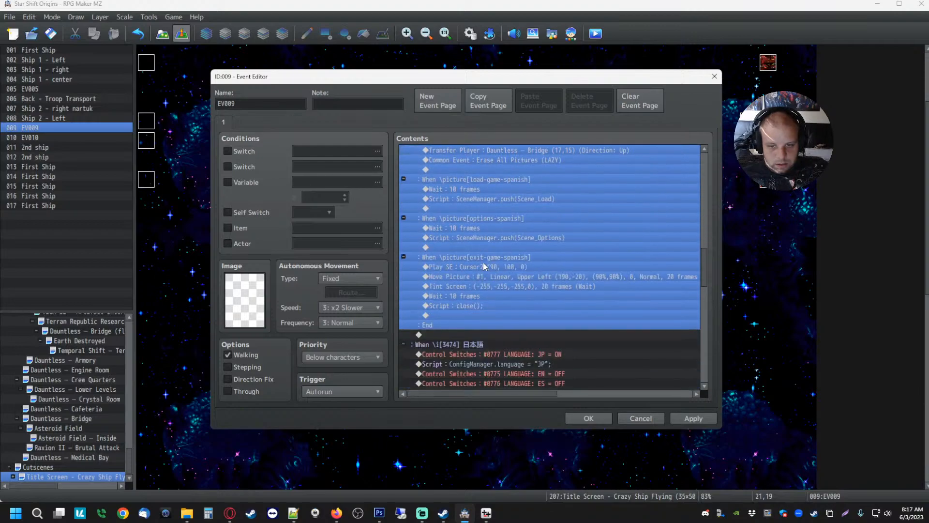
scroll(485, 262, "down", 7)
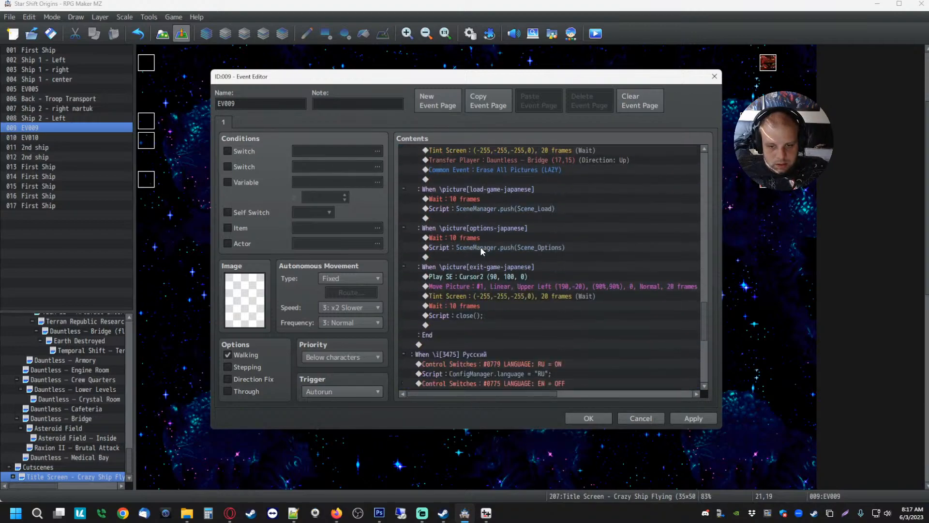
scroll(495, 263, "up", 15)
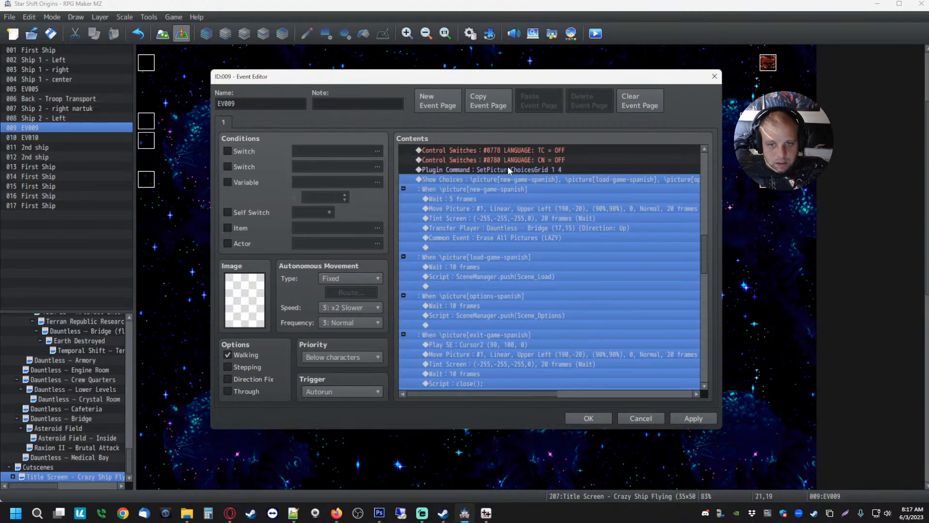
left_click(506, 196)
scroll(506, 281, "down", 10)
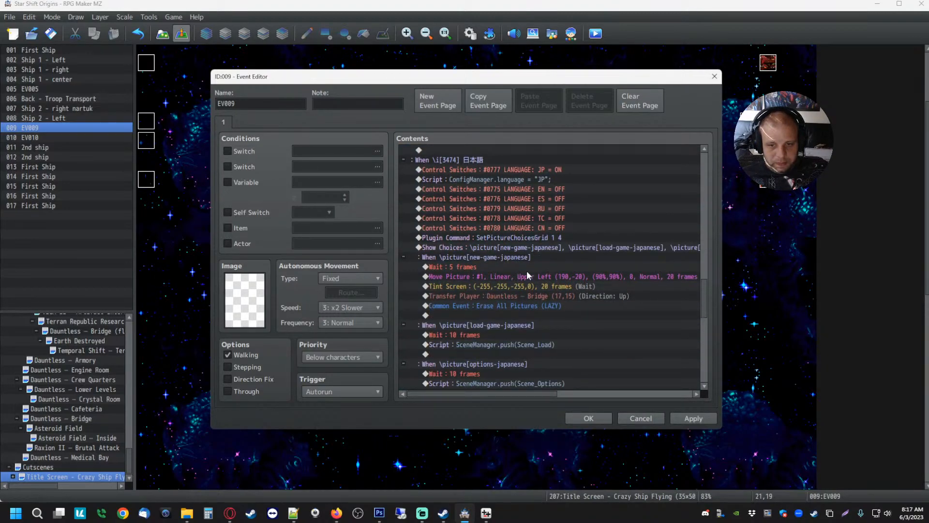
- Examine the language branches in event EV009 and the choices of the Japanese menu's Show Choices command
scroll(529, 266, "down", 5)
scroll(516, 273, "down", 6)
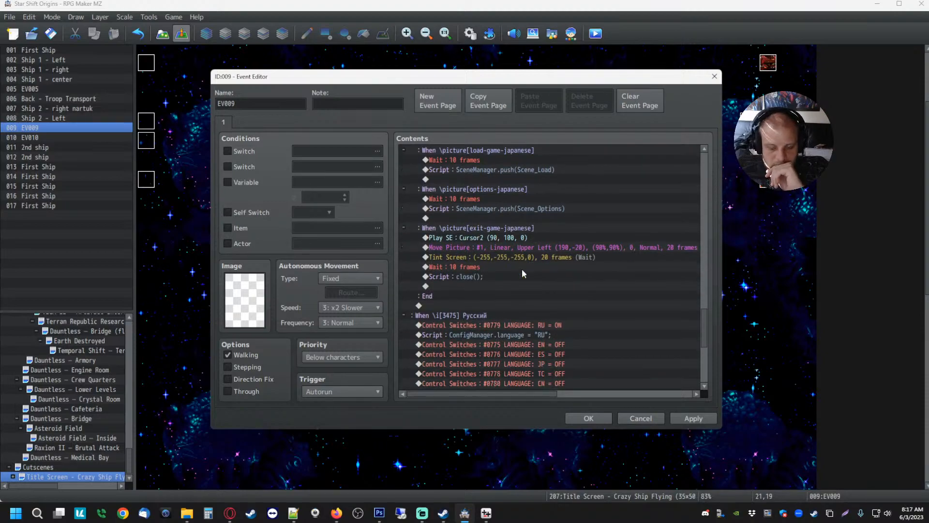
scroll(537, 285, "down", 1)
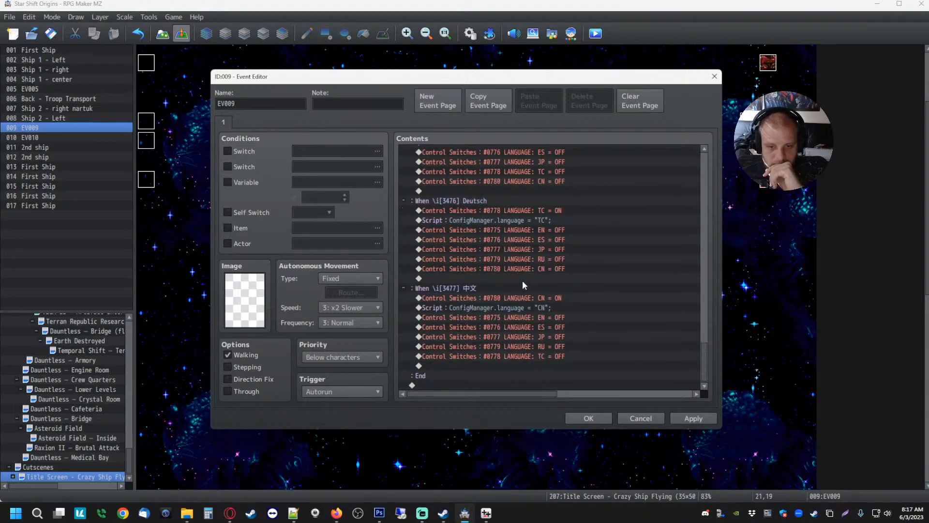
left_click(469, 249)
scroll(469, 248, "up", 8)
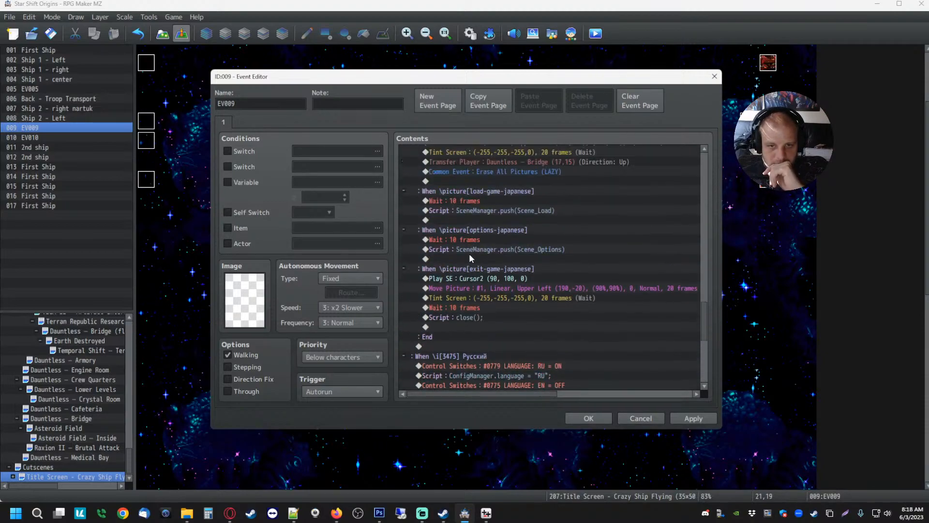
scroll(465, 244, "up", 2)
left_click(463, 231)
right_click(463, 232)
left_click(479, 248)
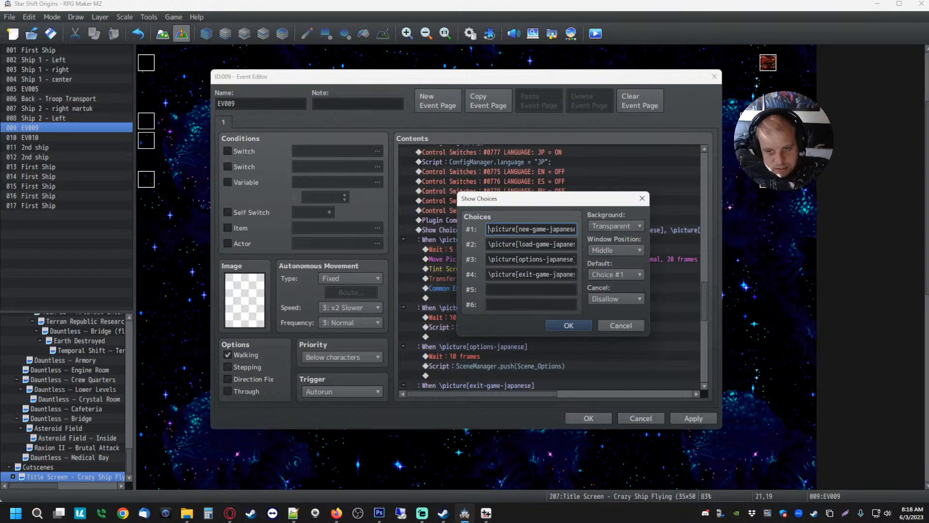
left_click(567, 324)
- Open the language-selection Show Choices command above the English branch for editing and select the word "Deutsch" in choice #5
scroll(498, 251, "up", 4)
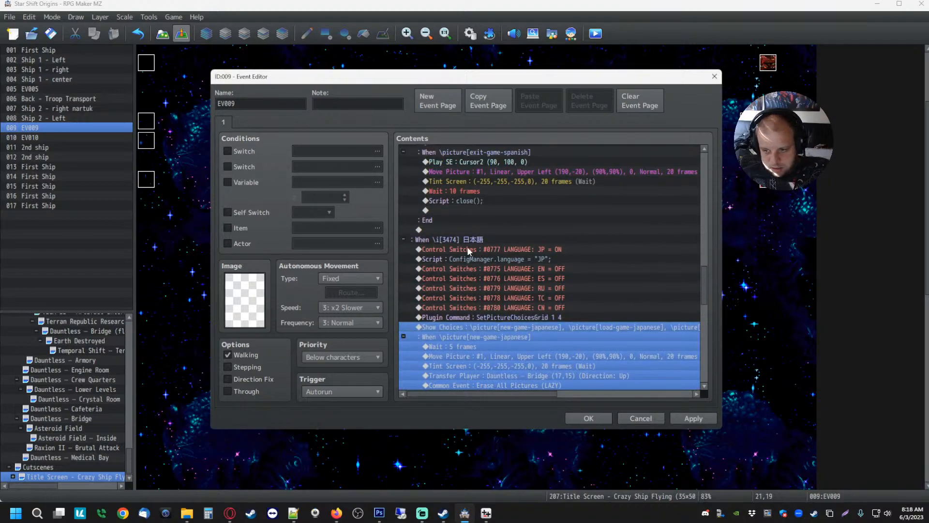
scroll(462, 250, "up", 2)
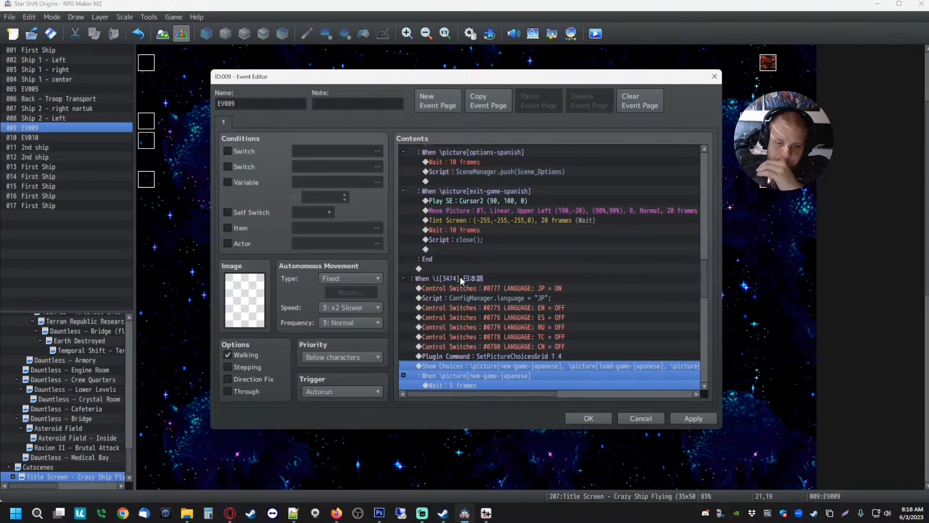
scroll(460, 276, "up", 7)
left_click(474, 230)
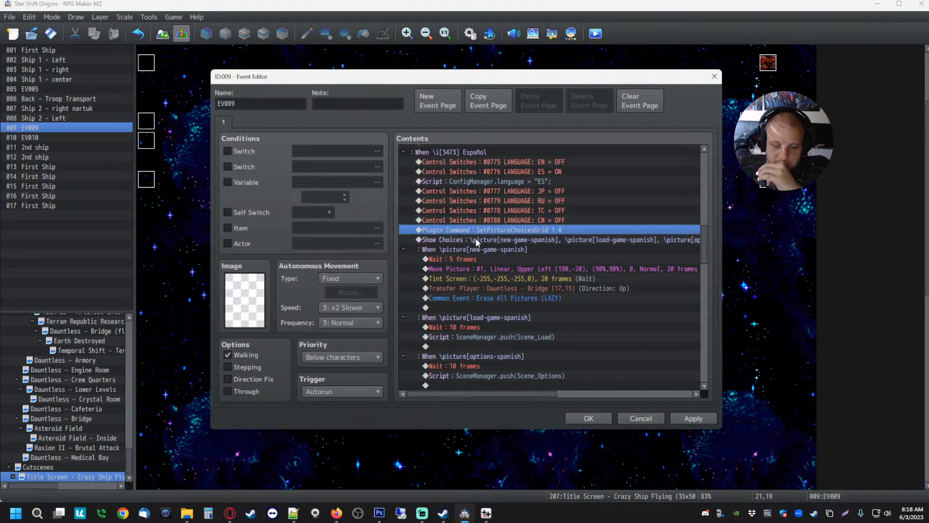
scroll(477, 237, "up", 10)
scroll(480, 264, "up", 4)
left_click(473, 232)
right_click(473, 232)
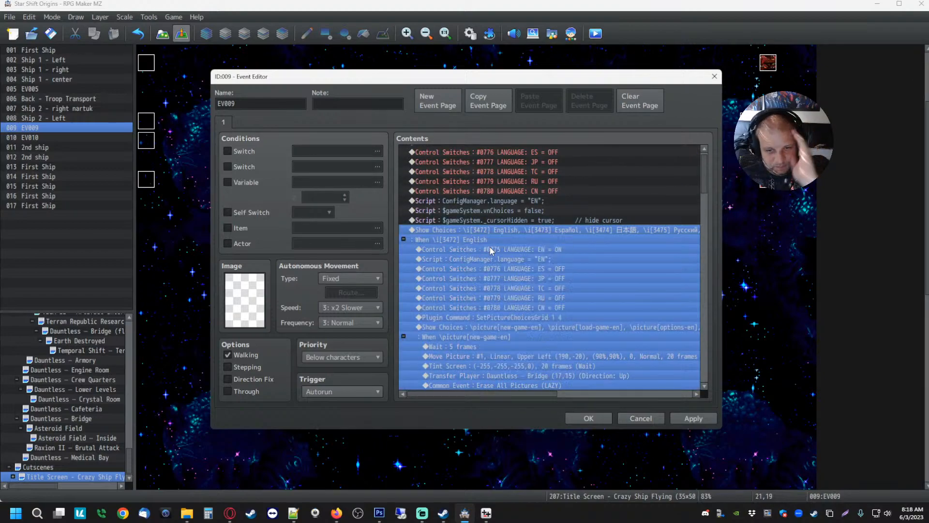
left_click(492, 250)
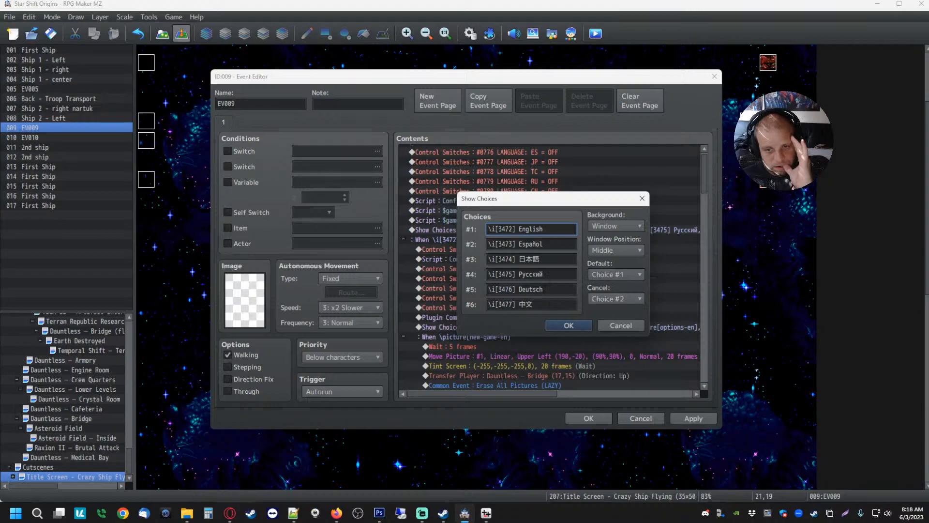
left_click_drag(544, 289, 519, 289)
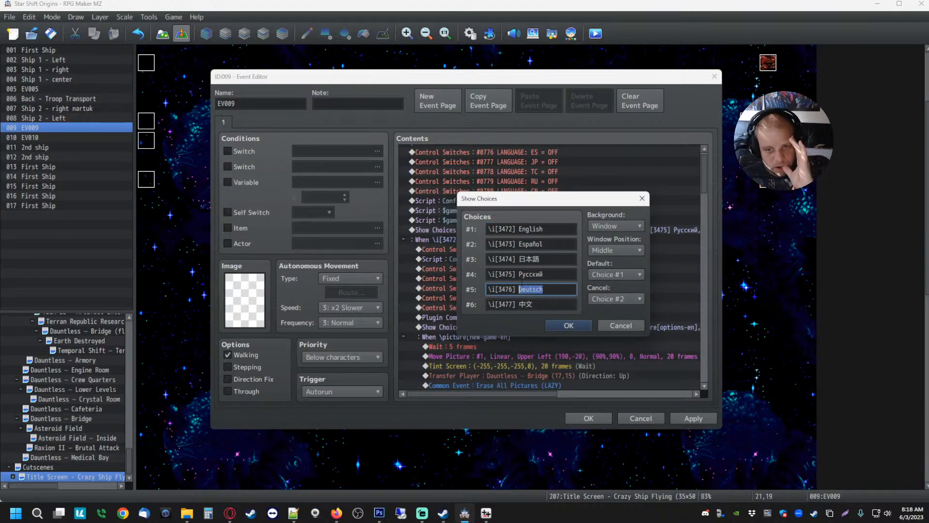
- Switch to the Opera browser, open Google Translate in a new tab and bring up the target language list
left_click(227, 515)
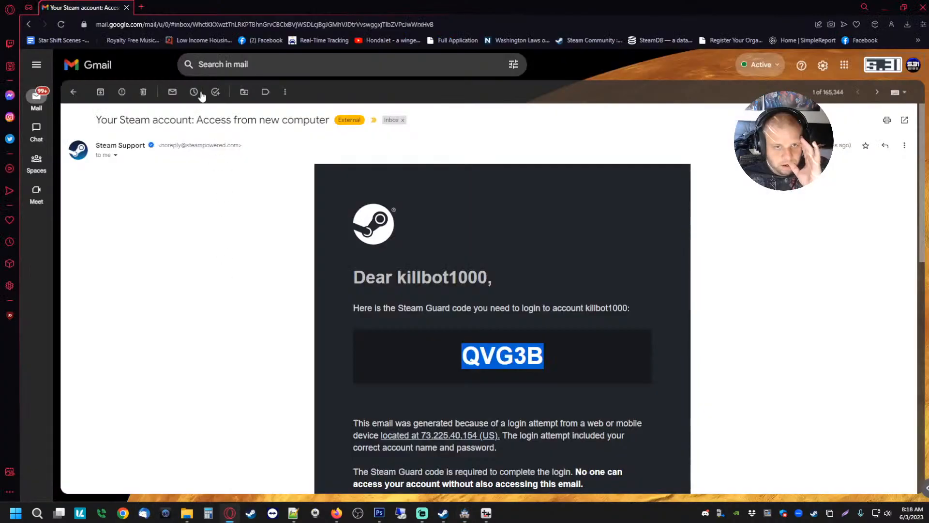
left_click(142, 9)
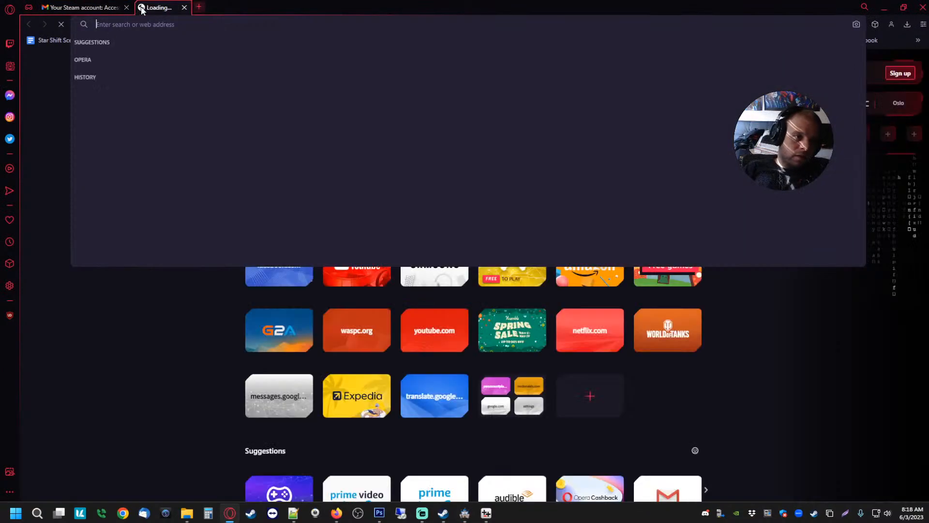
type("tran")
key("Return")
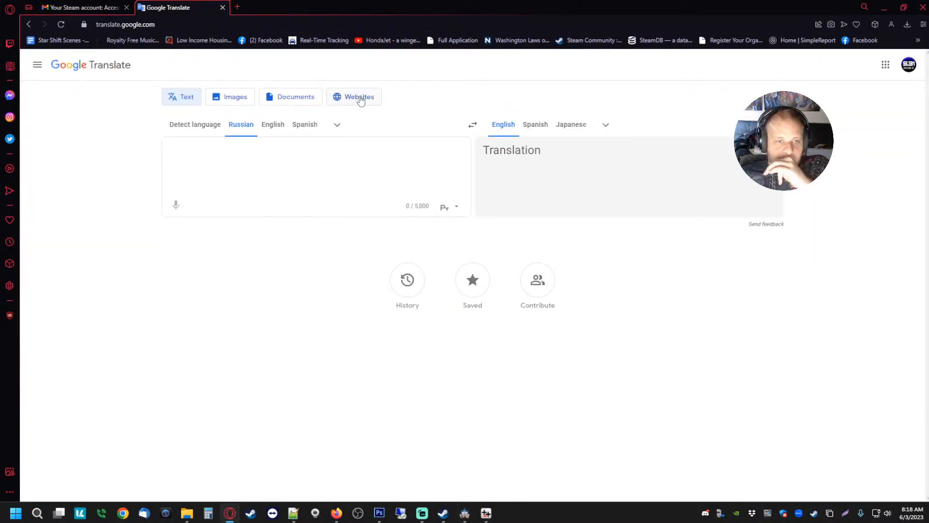
left_click(605, 126)
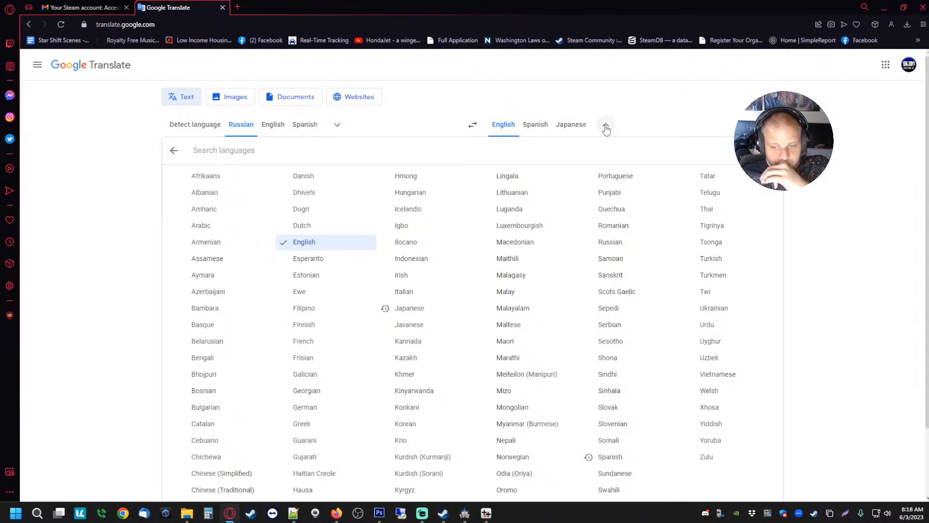
- Search Google for "traditional chinese" in a new tab and look through the results
left_click(239, 7)
type("traditional chinese")
key("Return")
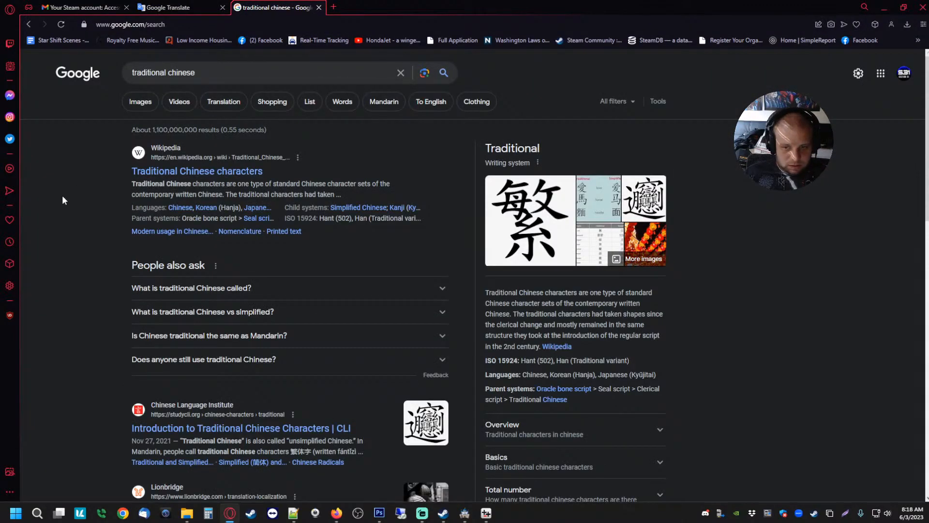
scroll(73, 194, "down", 5)
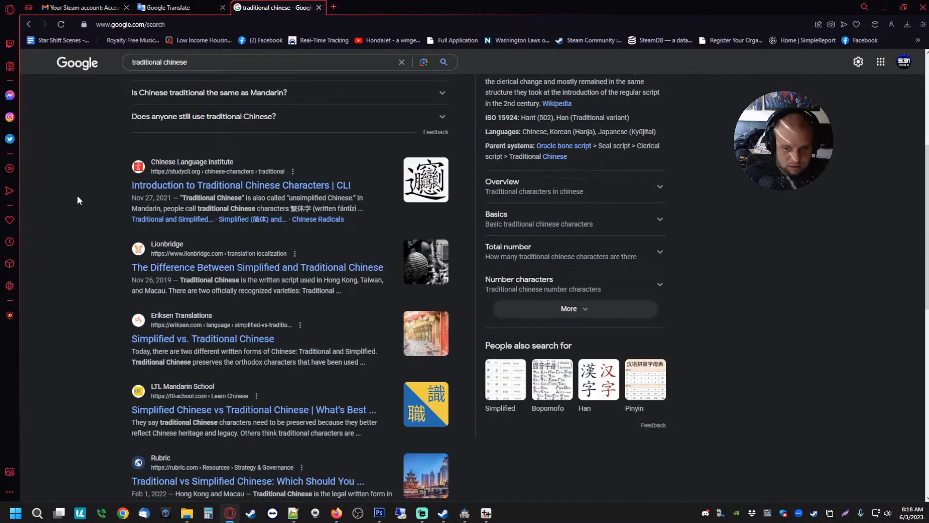
scroll(78, 198, "up", 5)
- Refine the Google search to "traditional chinese symbols for language" and look through the results
left_click(237, 70)
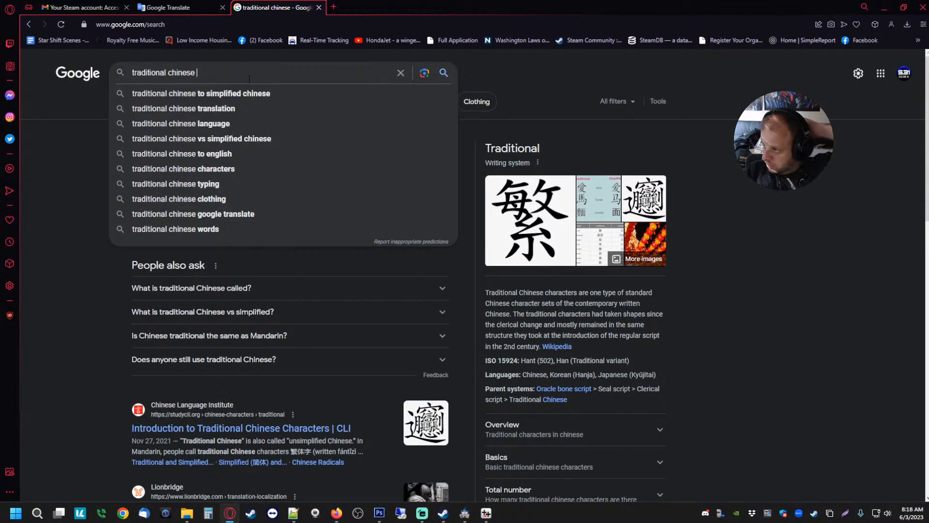
type("symbols")
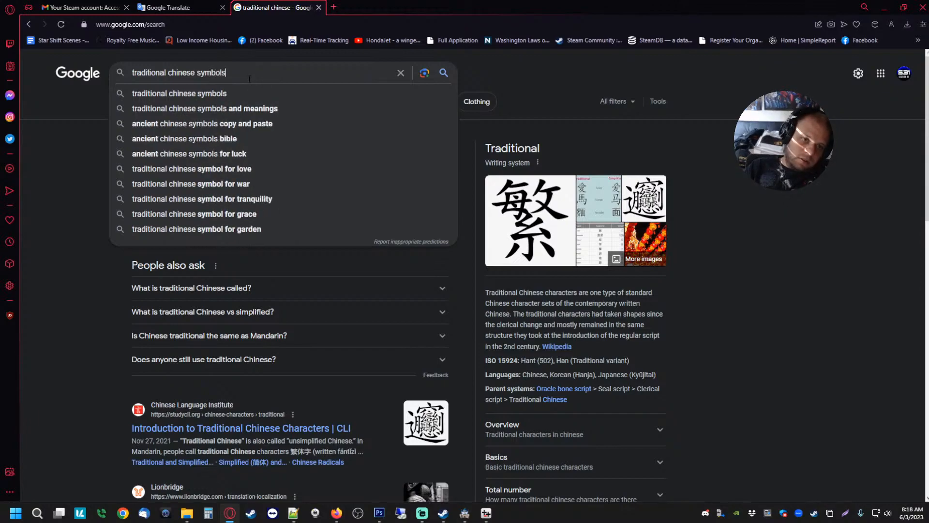
type(" for language")
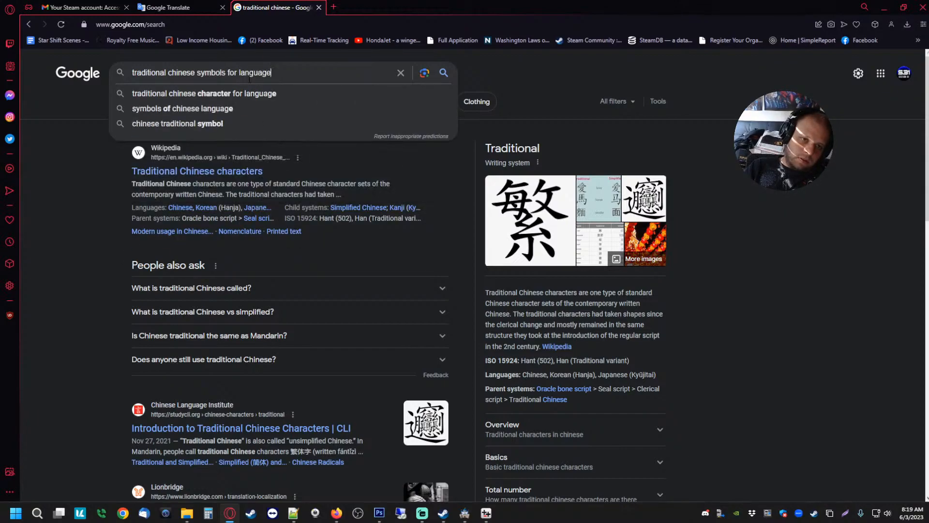
key("Return")
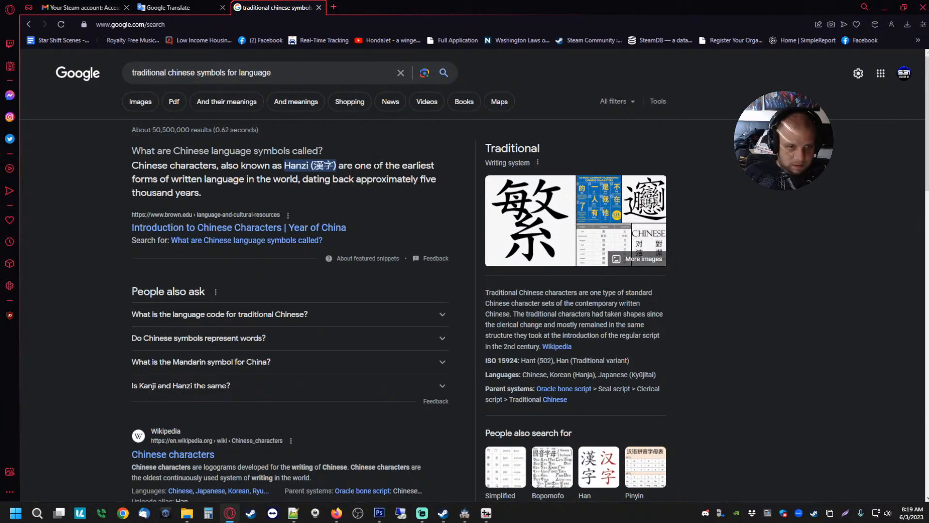
scroll(324, 154, "down", 10)
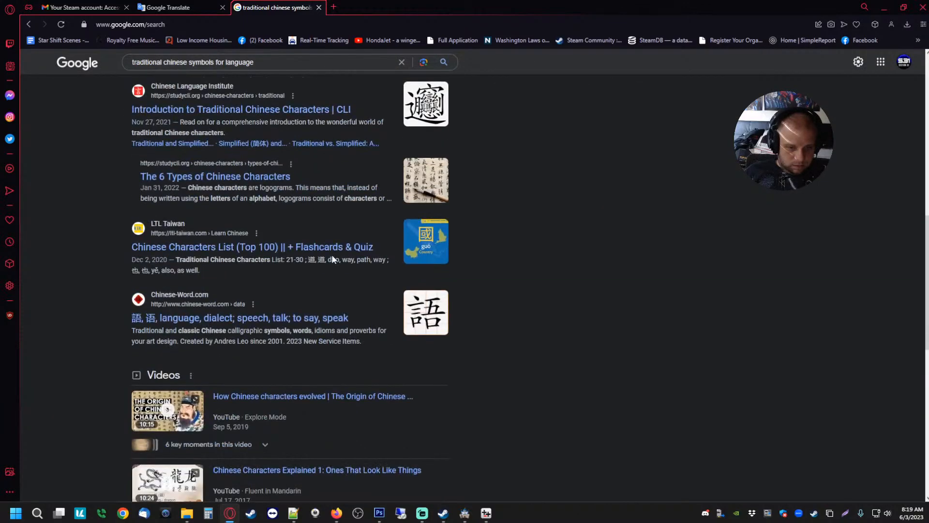
scroll(331, 255, "down", 10)
scroll(511, 292, "up", 10)
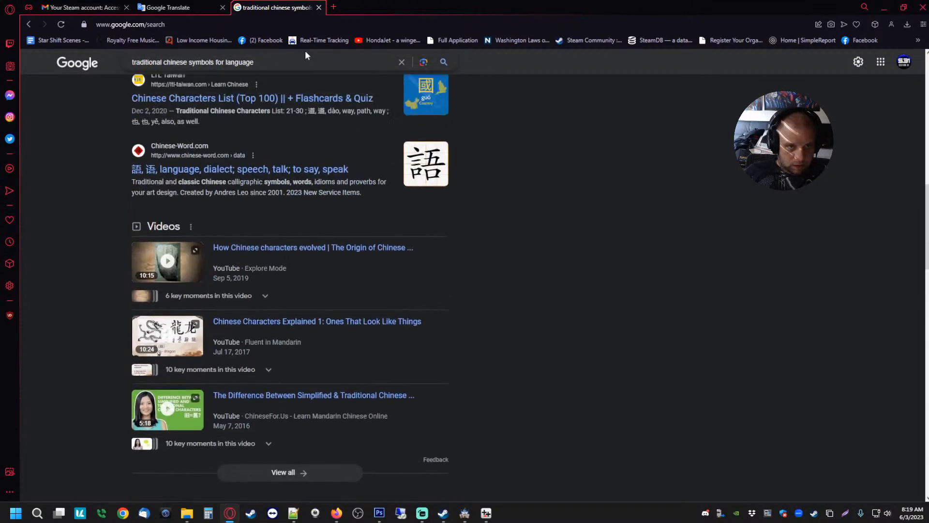
- Translate the phrase "traditional chinese language" from English into Chinese (Traditional) in Google Translate
left_click(169, 8)
left_click(270, 127)
type("tradi")
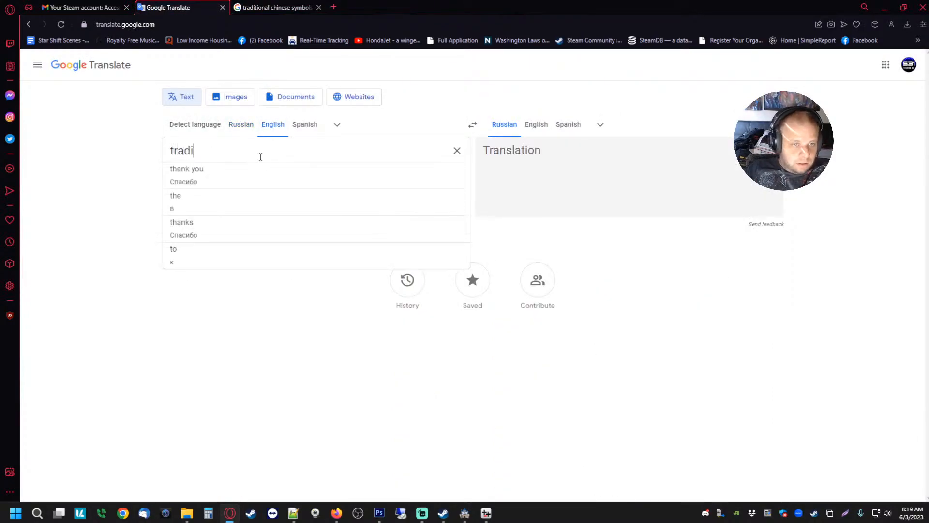
type("tional chinese language")
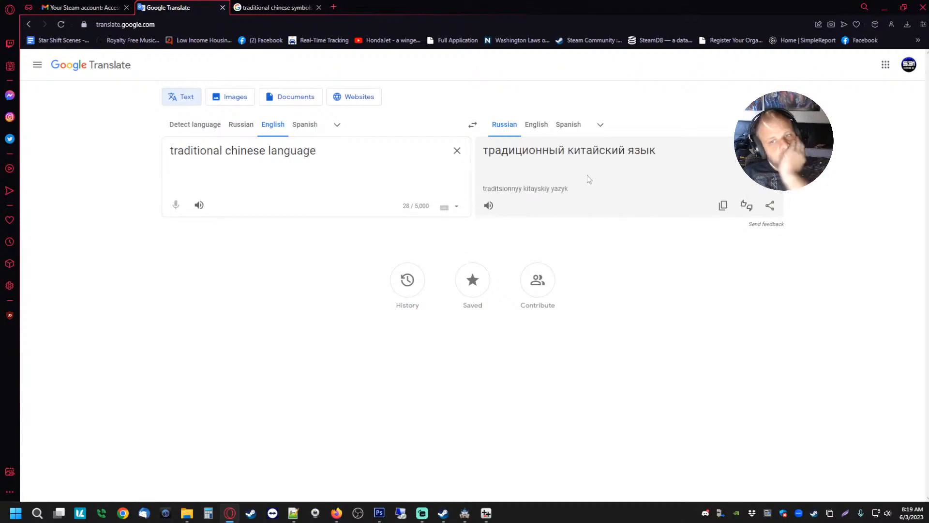
left_click(600, 124)
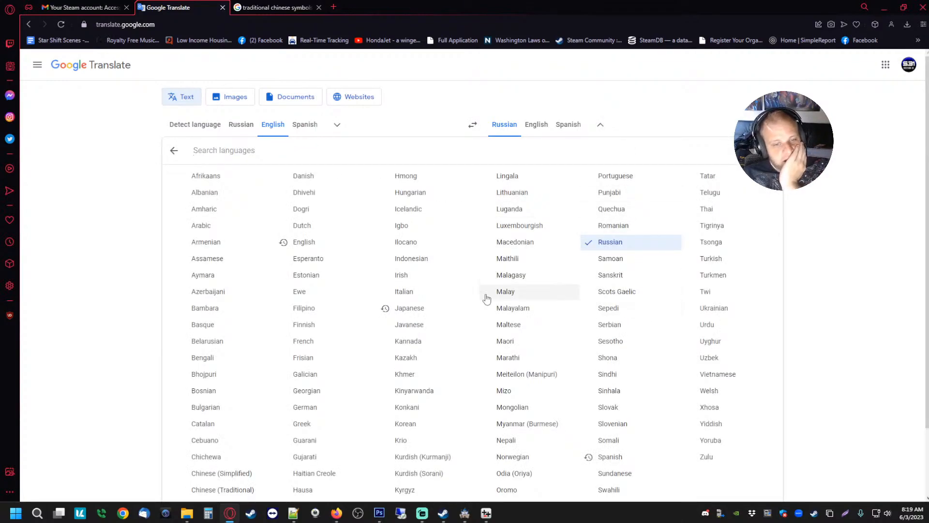
scroll(268, 424, "down", 2)
left_click(248, 414)
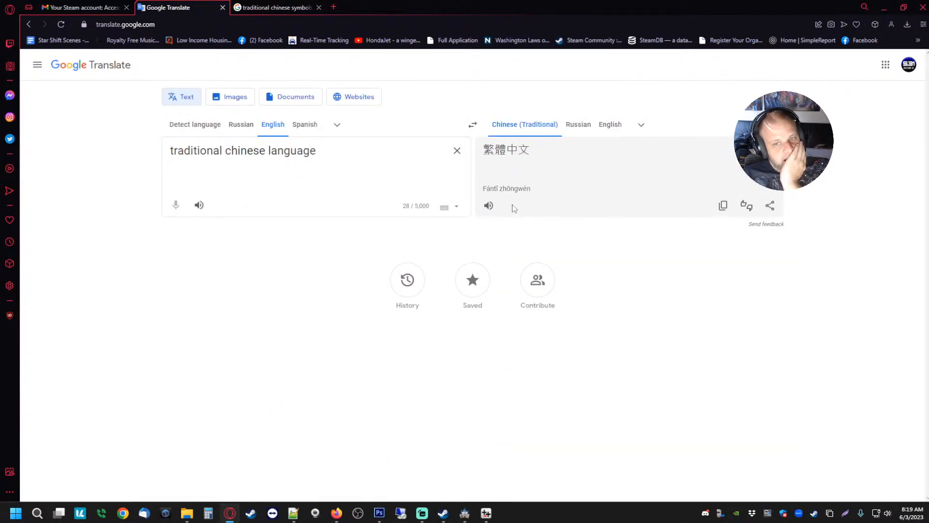
- Check the translation without the word "language", restore the full phrase and play the Chinese pronunciation
left_click_drag(265, 149, 347, 146)
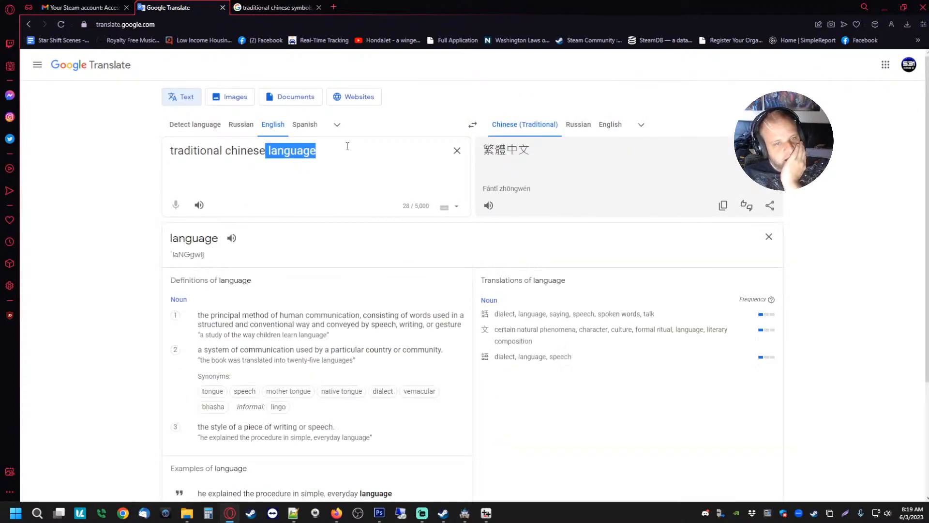
key("BackSpace")
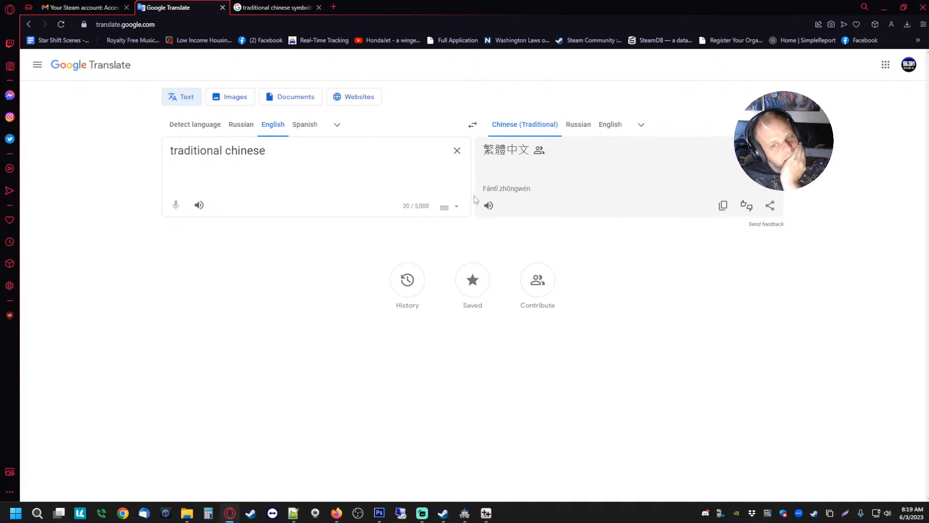
type("language")
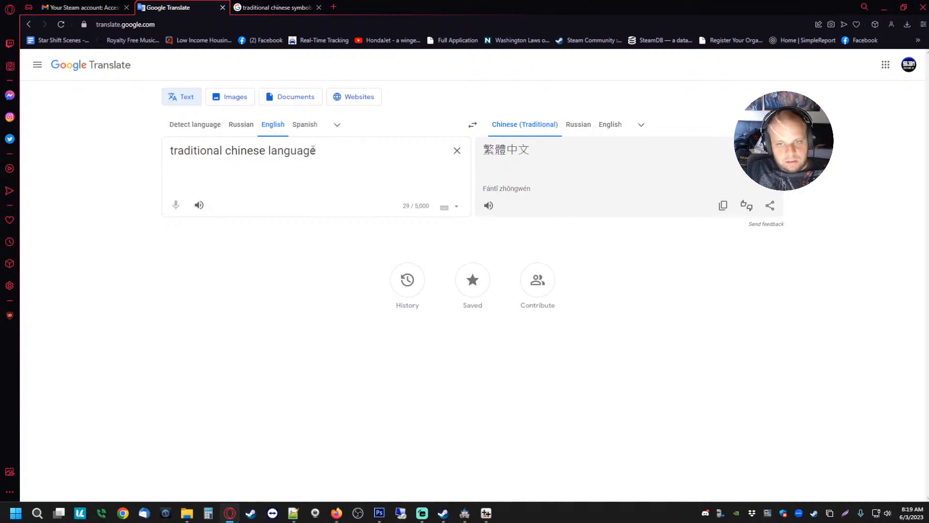
left_click(489, 205)
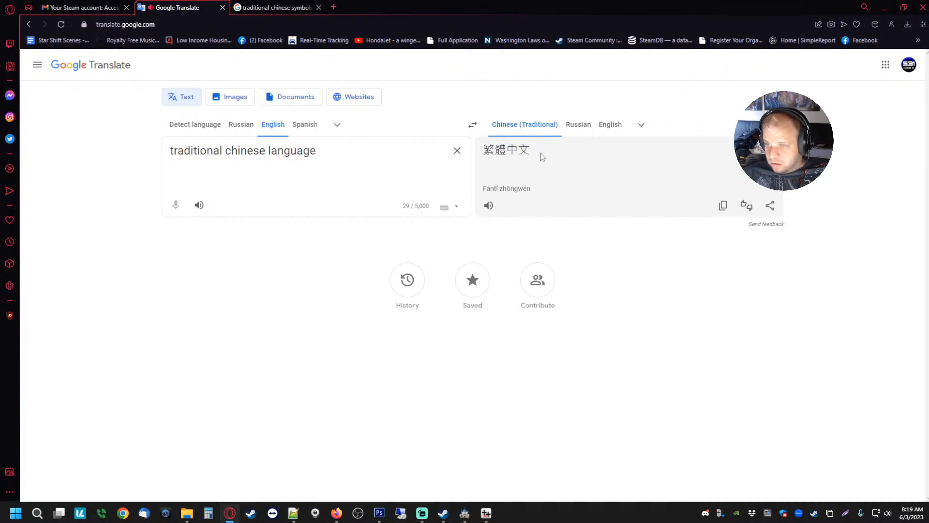
- Copy the translated text 繁體中文 and switch back to RPG Maker MZ
left_click_drag(542, 157, 483, 153)
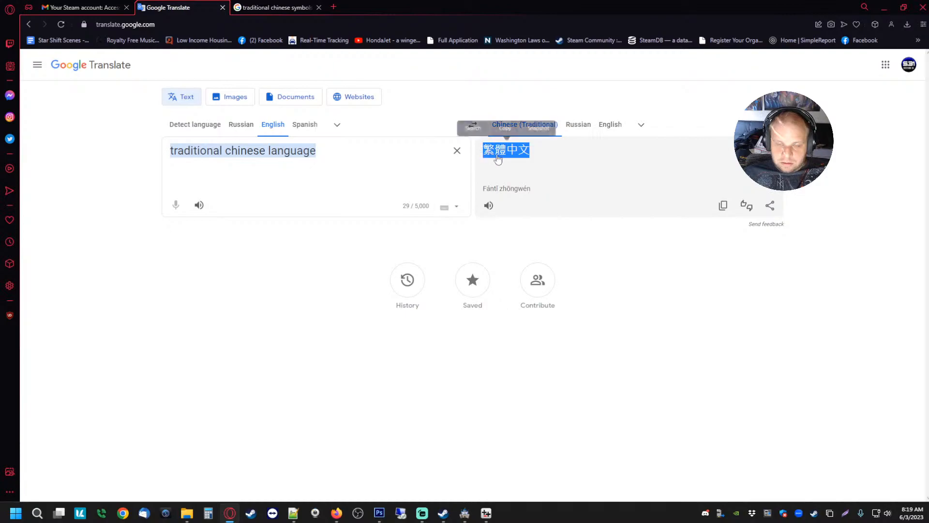
right_click(514, 153)
left_click(535, 188)
left_click(489, 517)
left_click(464, 513)
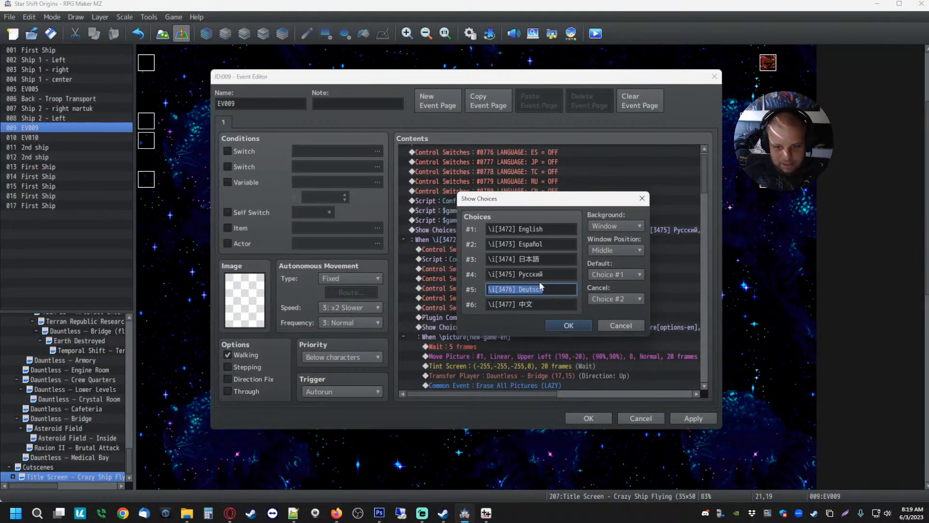
- Replace "Deutsch" in choice #5 with the copied 繁體中文, keeping the \i[3476] icon code
left_click(553, 290)
key("shift+Left")
key("shift+Left")
key("shift+Left")
key("shift+Left")
key("shift+Left")
key("shift+Left")
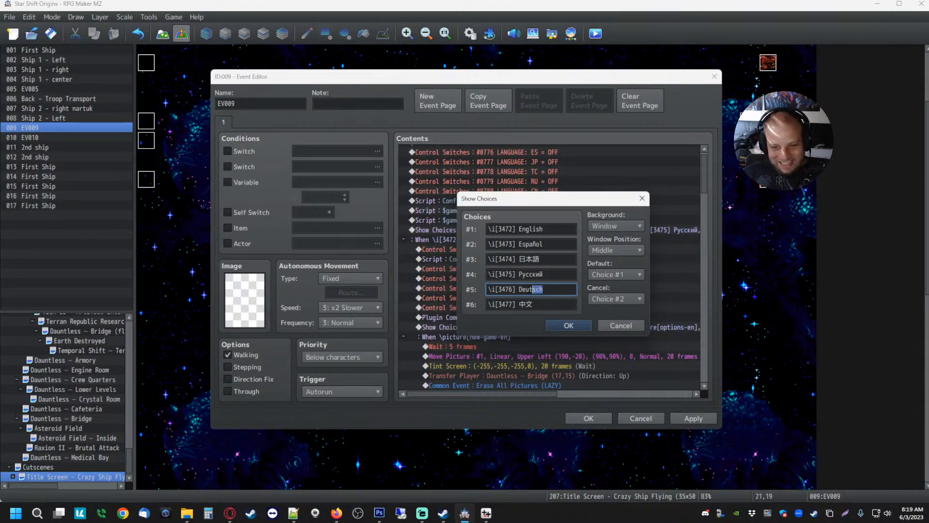
key("ctrl+v")
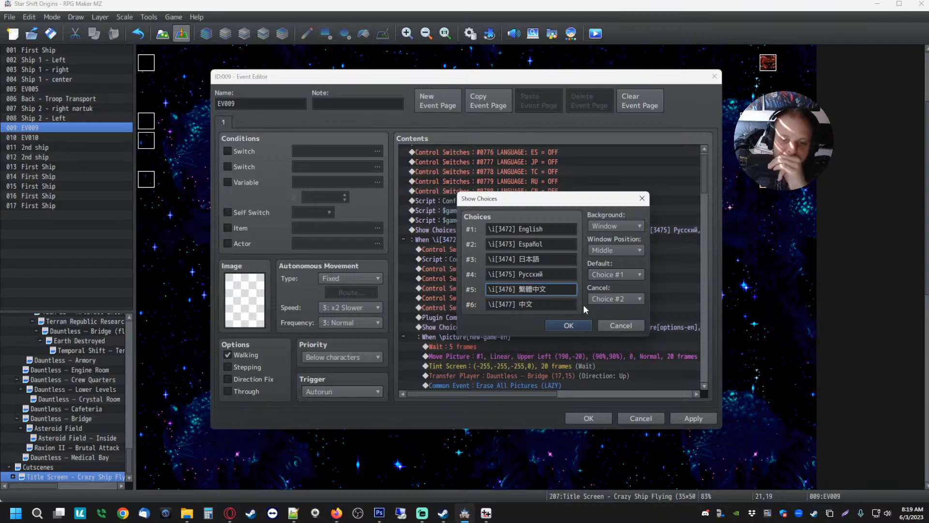
- Switch to the Opera browser and search for "what flag is used for traditional chinese in localization" in a new tab
left_click(230, 513)
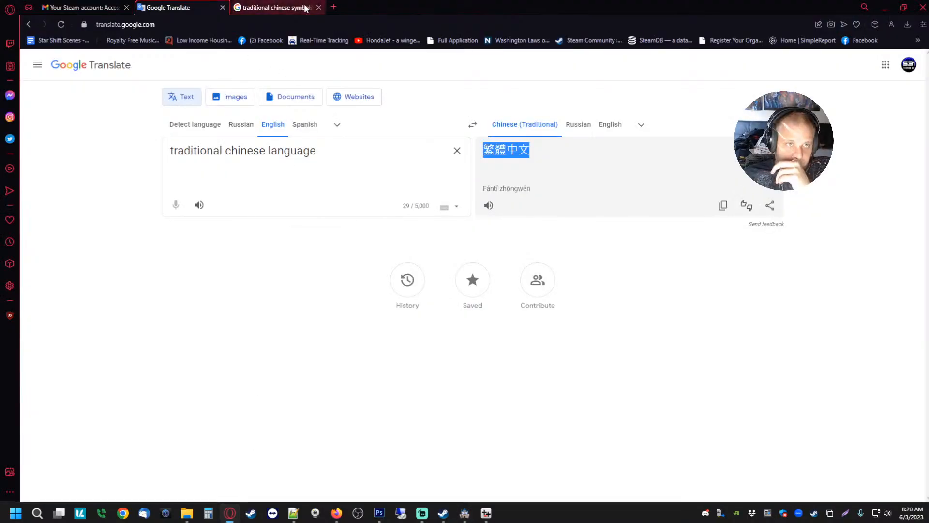
left_click(333, 6)
type("what flag is used for traditional chinese")
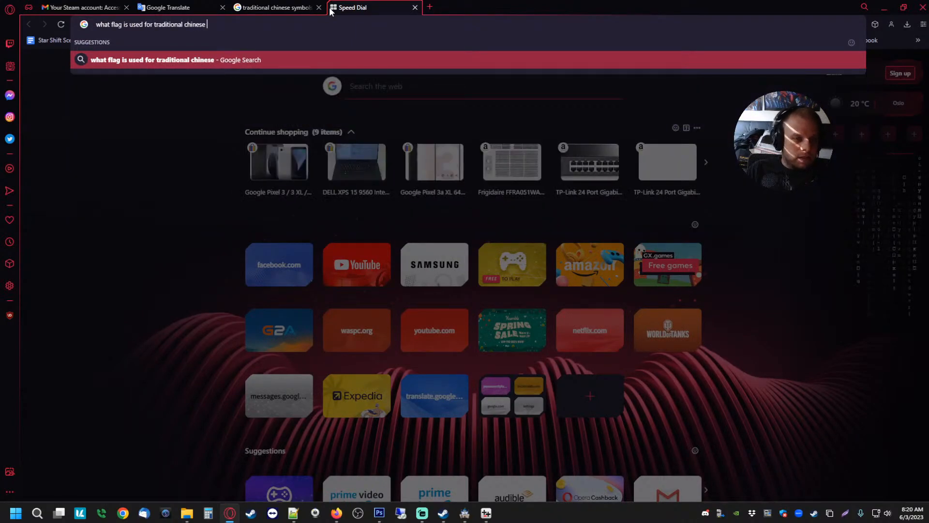
type(" in localization")
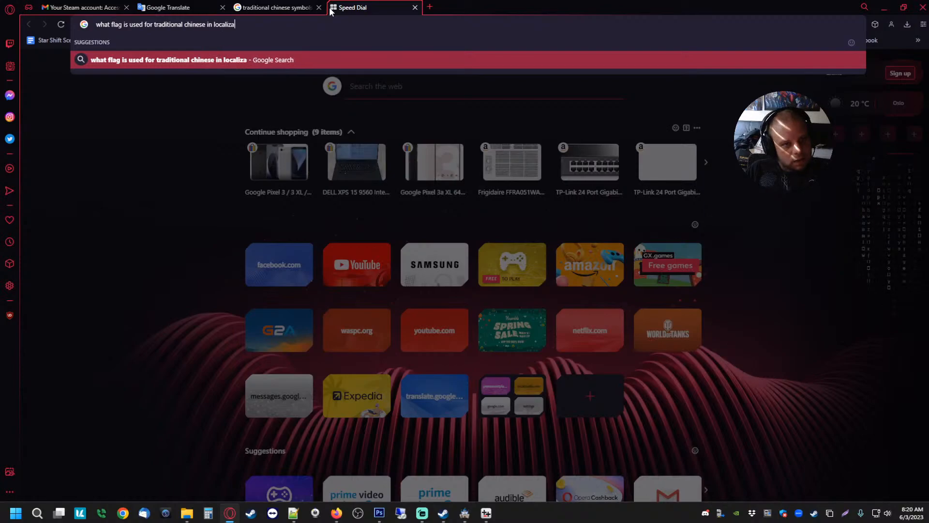
key("Return")
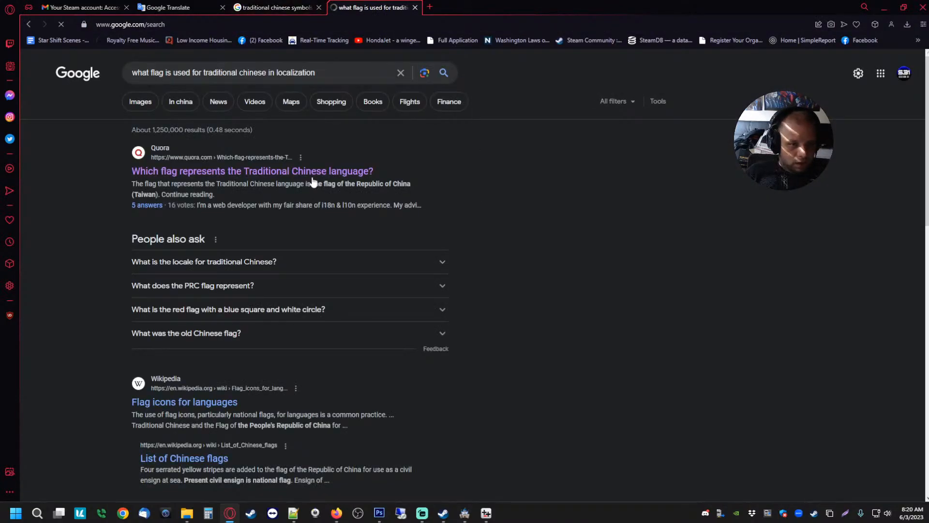
- Open the Quora question on which flag represents Traditional Chinese and look through its answers for a suitable flag image
left_click(306, 173)
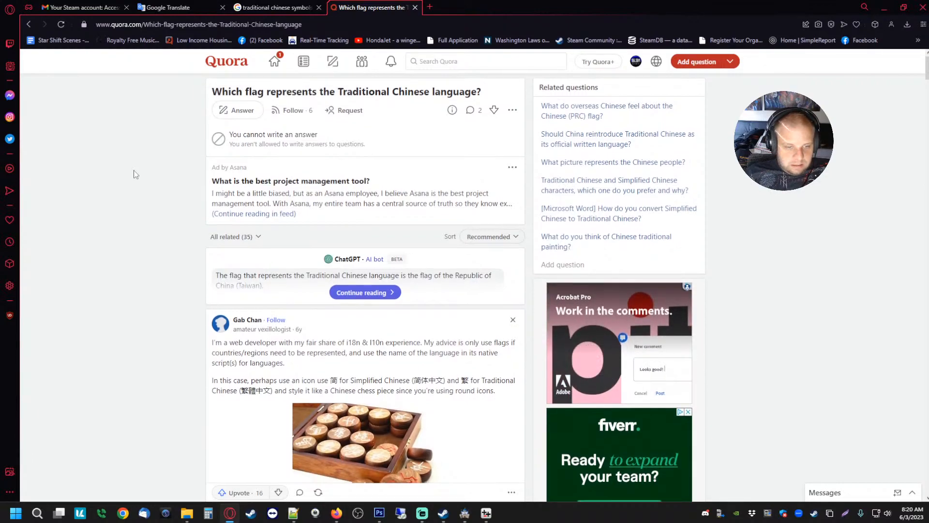
scroll(134, 170, "down", 4)
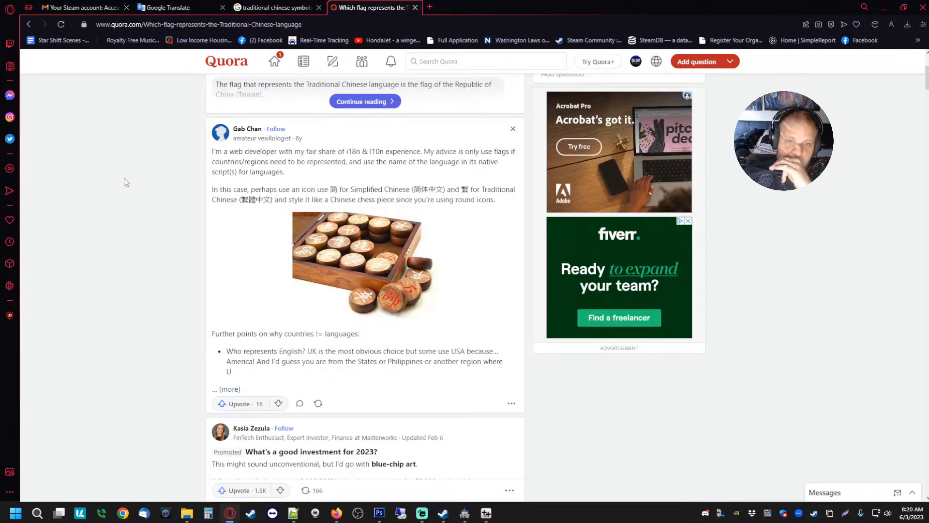
scroll(125, 179, "down", 5)
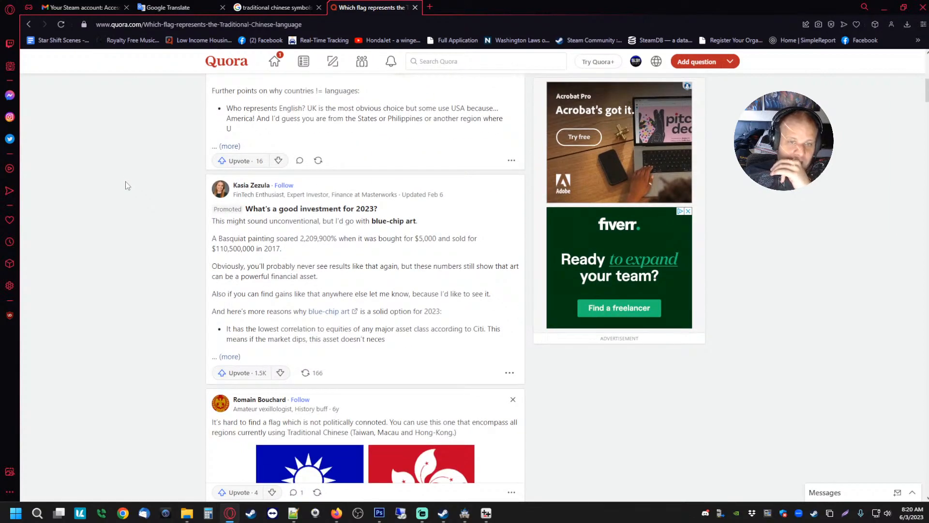
scroll(125, 184, "down", 4)
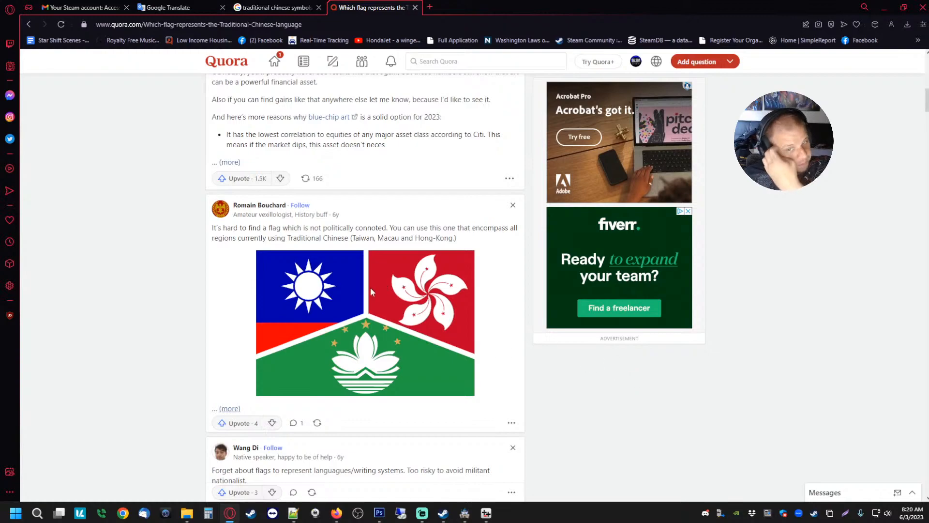
left_click(344, 307)
scroll(345, 300, "down", 2)
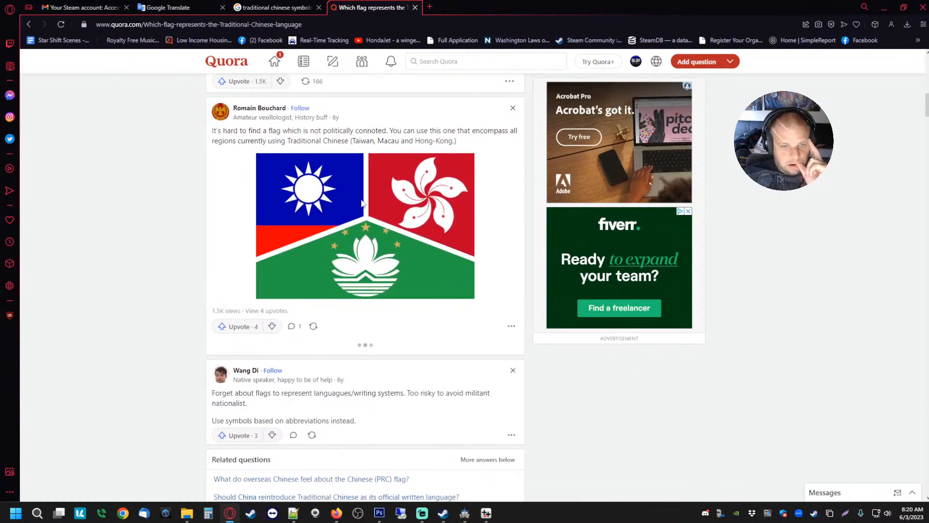
- Save the combined Taiwan, Hong Kong and Macau flag image to the Desktop as a WEBP file
right_click(347, 196)
left_click(382, 214)
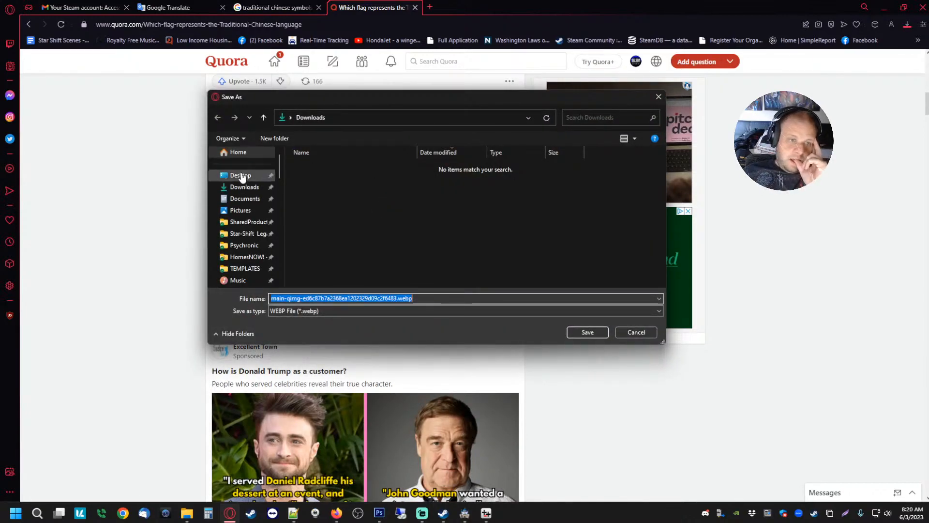
left_click(241, 177)
left_click(581, 332)
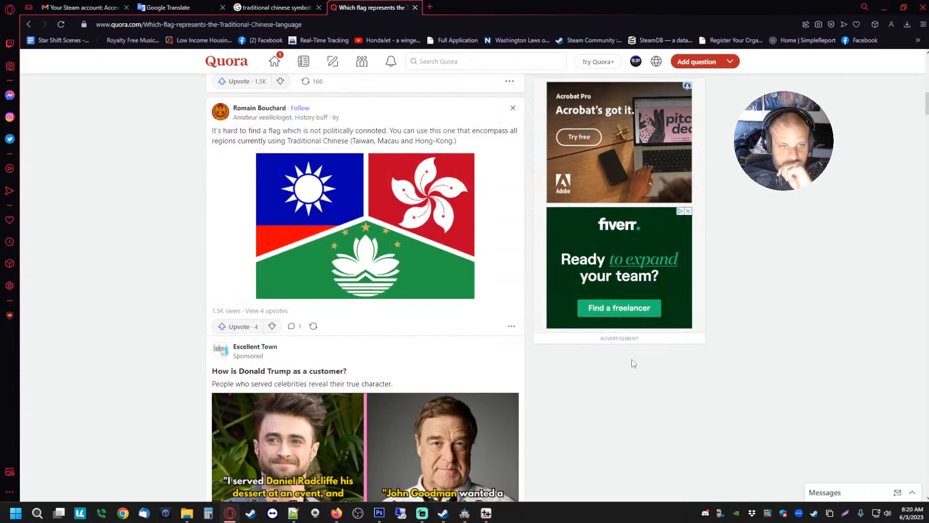
- Open the combined flag image in its own tab and save a screenshot cropped to it as Screenshot_1.png on the Desktop
right_click(369, 191)
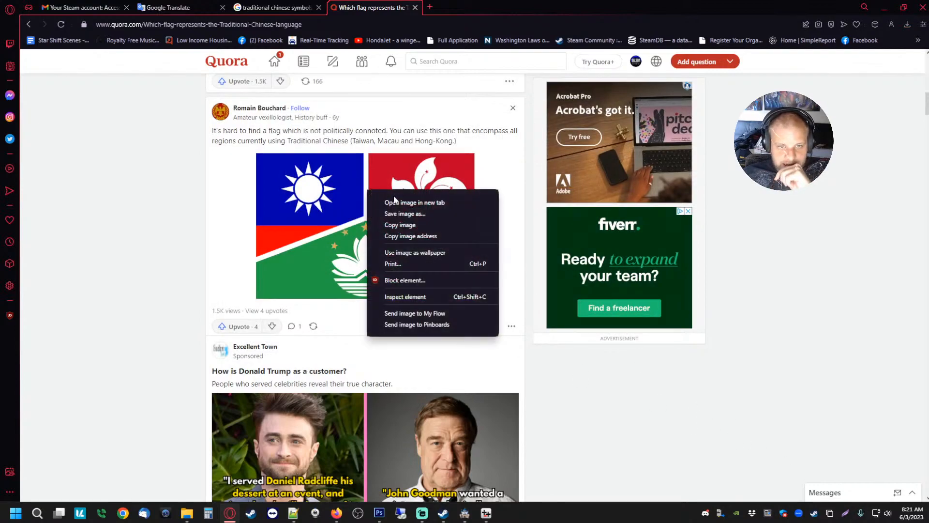
left_click(394, 202)
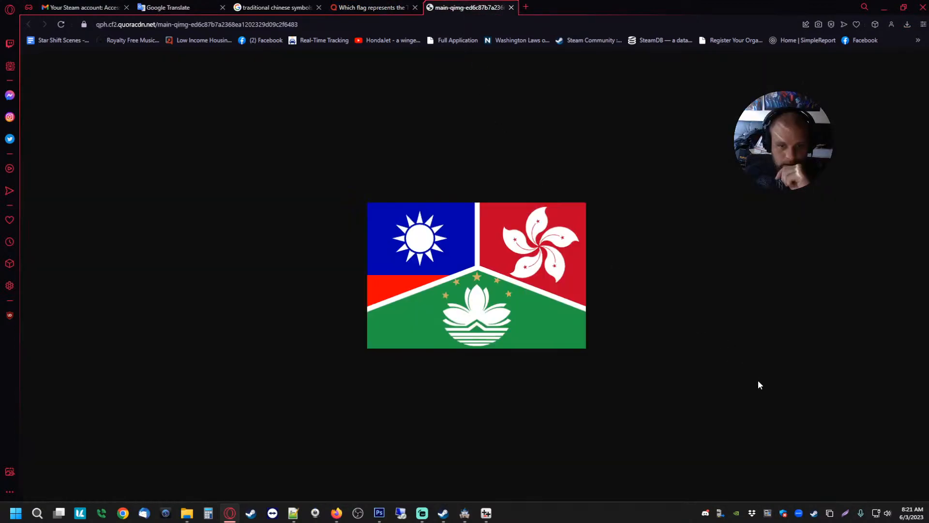
key("Print")
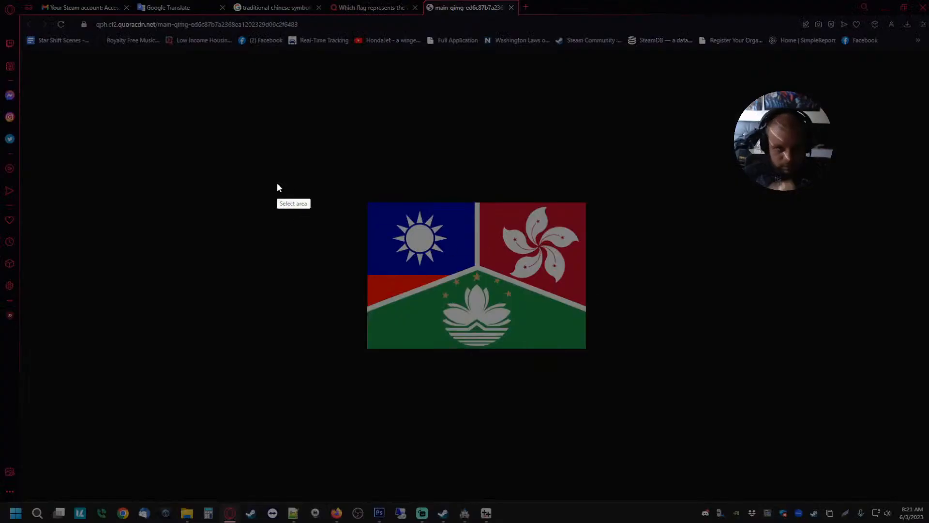
left_click_drag(368, 202, 586, 349)
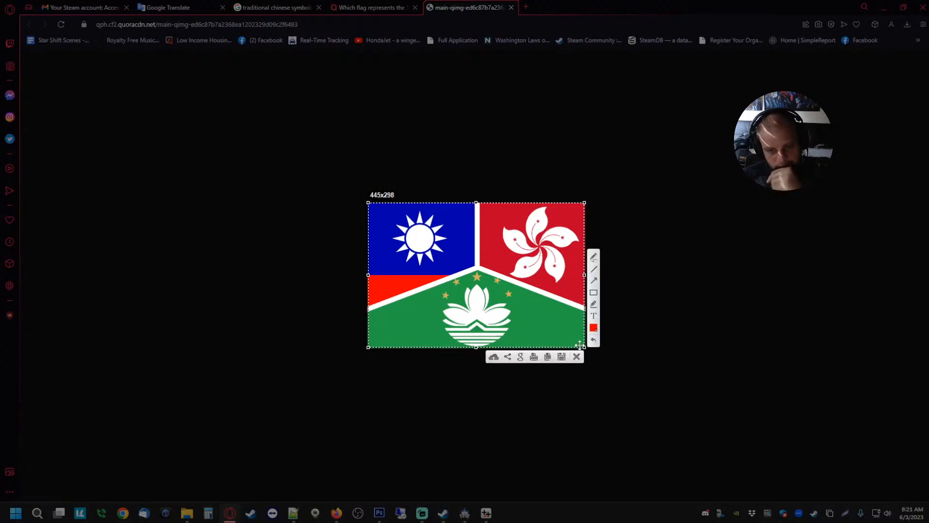
left_click(569, 359)
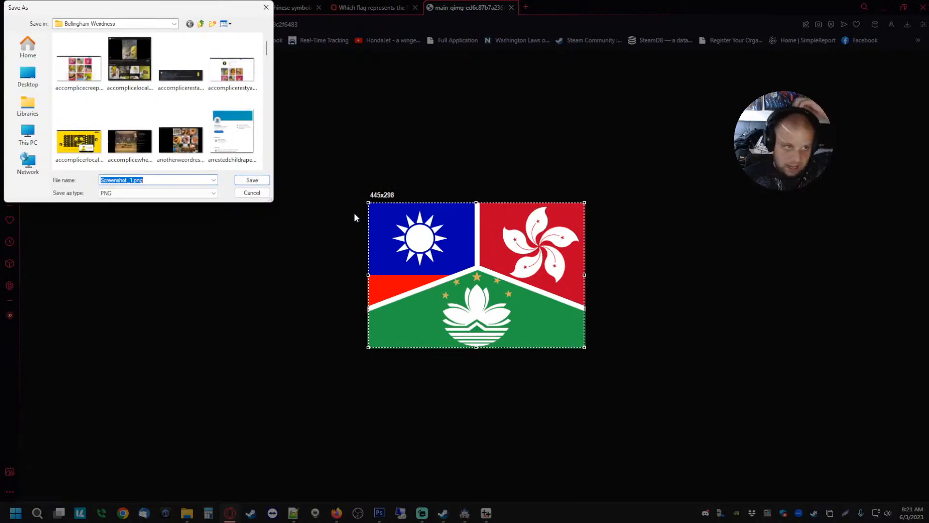
left_click(41, 86)
left_click(252, 180)
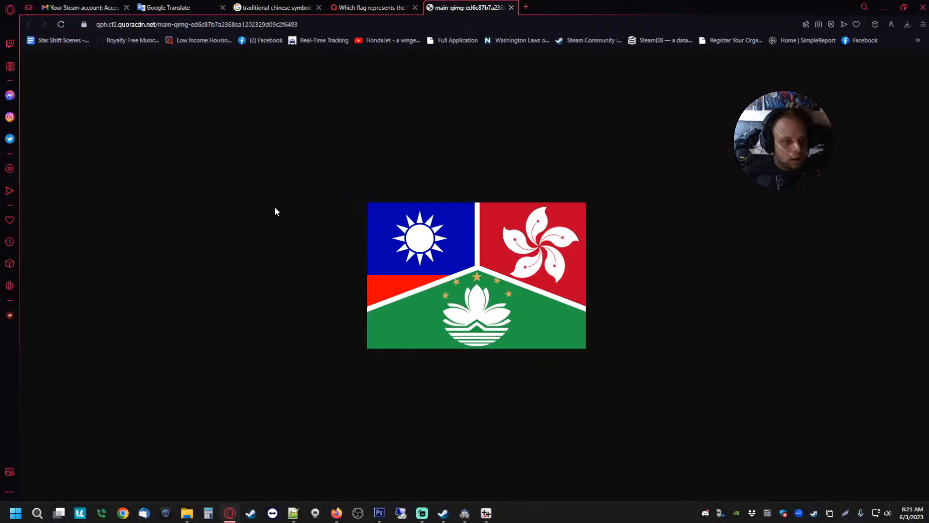
- Switch to File Explorer and open the img\system folder of the Star Shift Origins v1.13 project
left_click(186, 512)
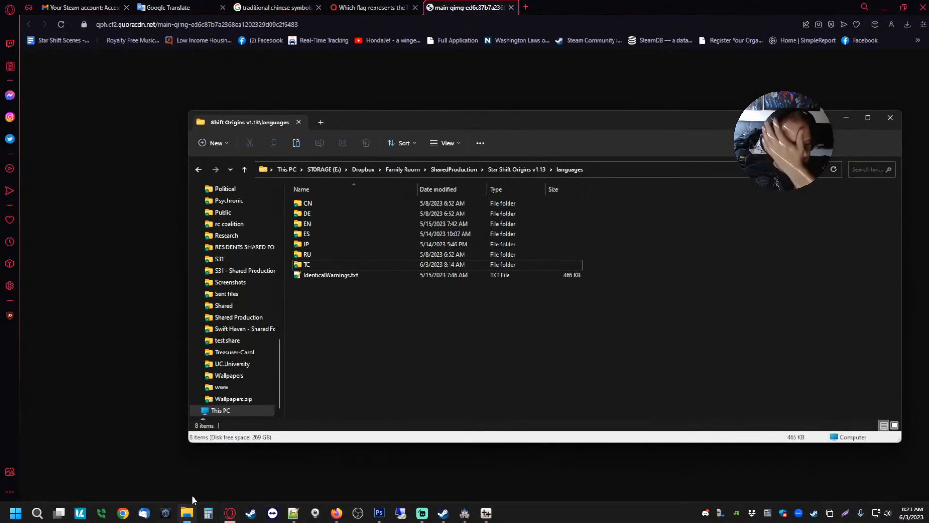
left_click(530, 169)
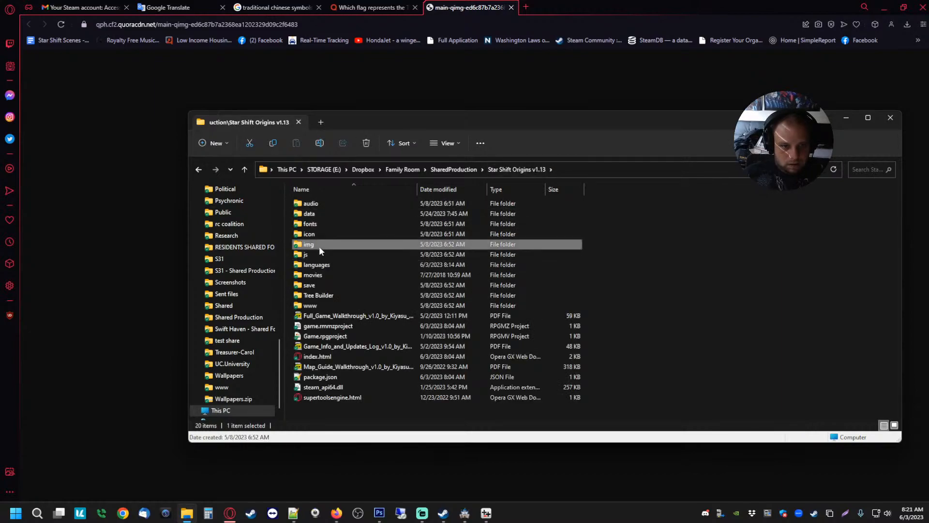
double_click(351, 244)
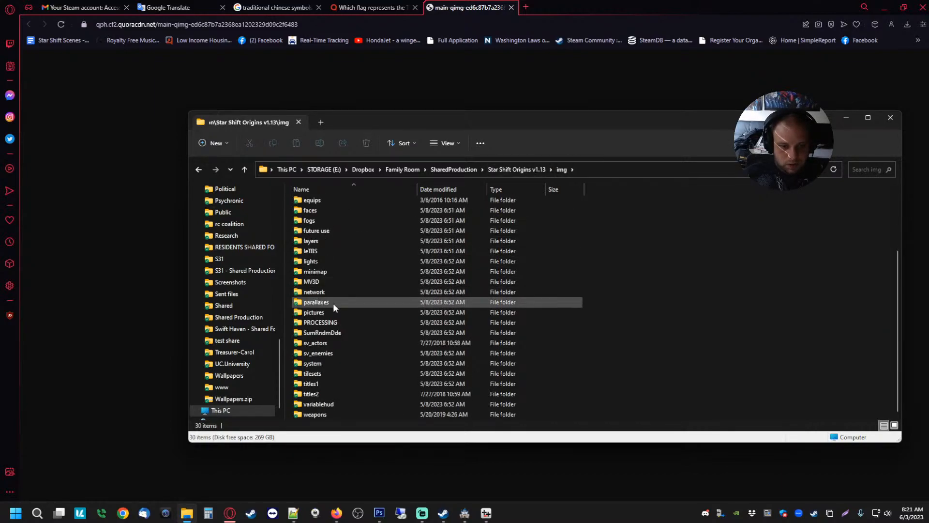
double_click(321, 363)
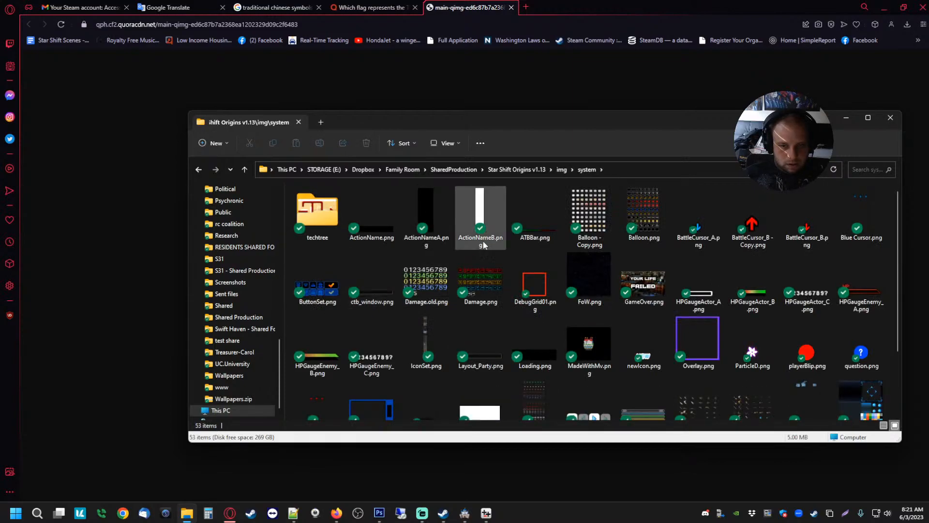
- Preview IconSet.png in the image viewer to examine its icons and flag row, and close the preview
left_click(428, 321)
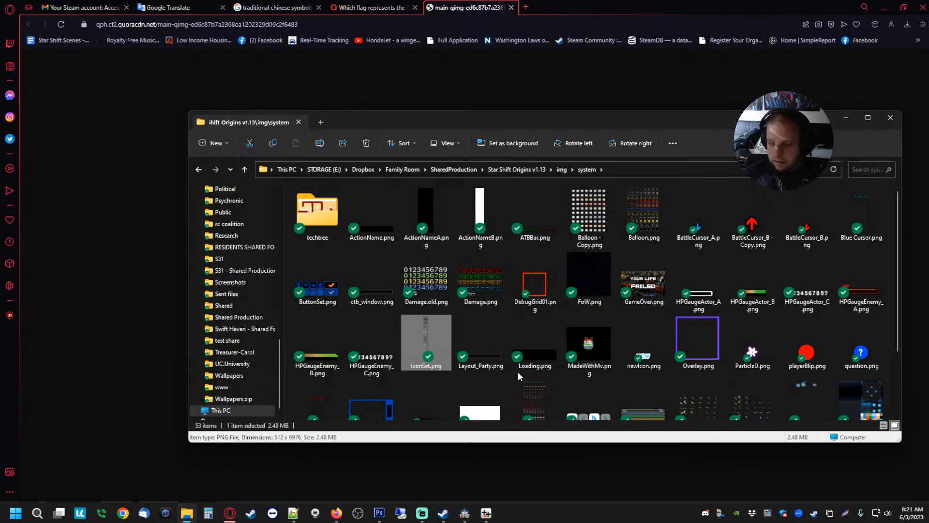
double_click(429, 327)
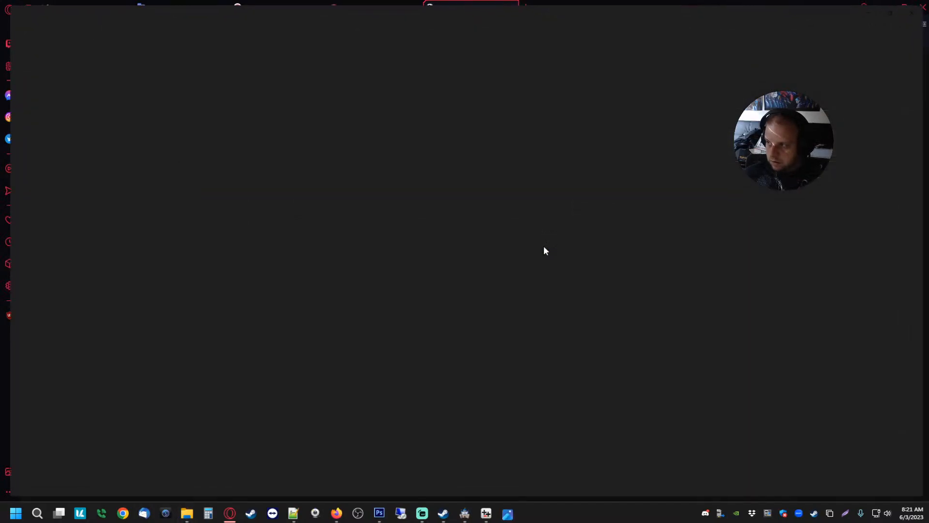
scroll(469, 221, "up", 3)
scroll(466, 269, "down", 5)
scroll(469, 451, "up", 5)
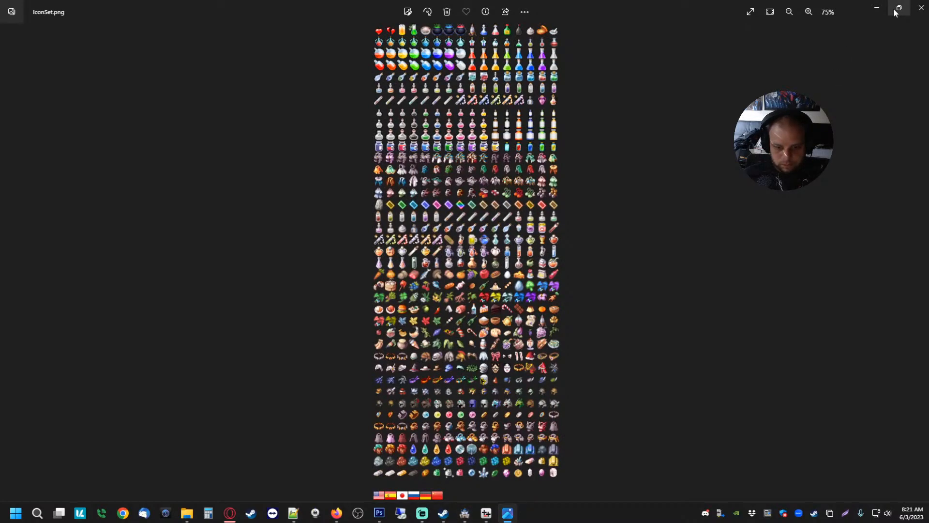
left_click(921, 7)
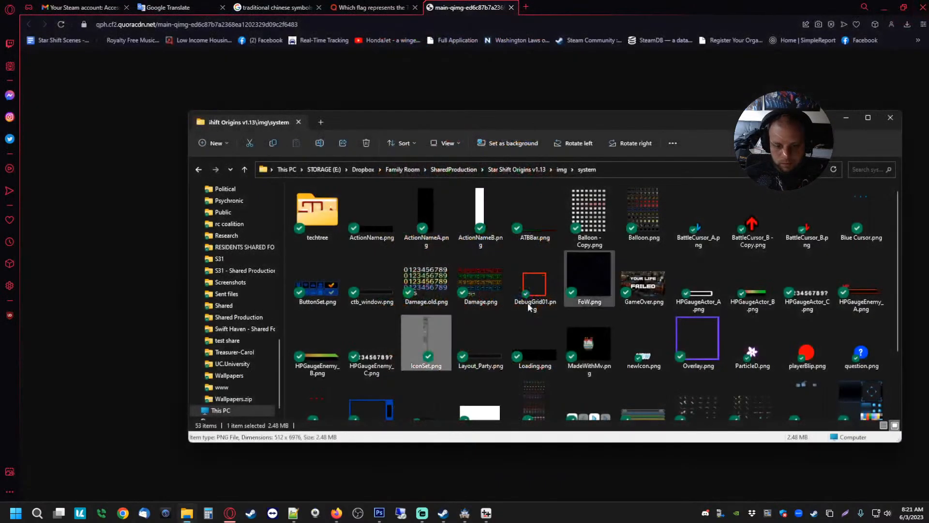
- Open IconSet.png in Photoshop and bring the row of country flags at the end of the sheet into close view
right_click(439, 331)
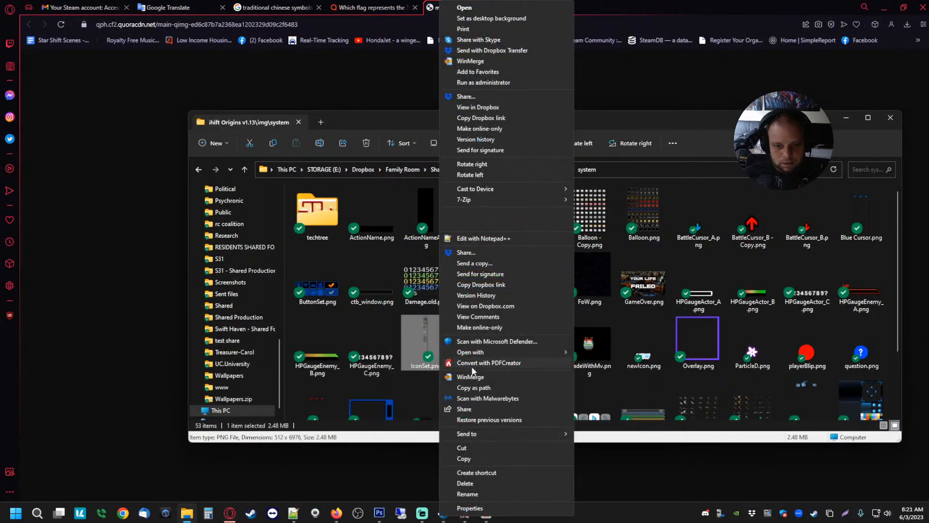
mouse_move(499, 353)
left_click(612, 364)
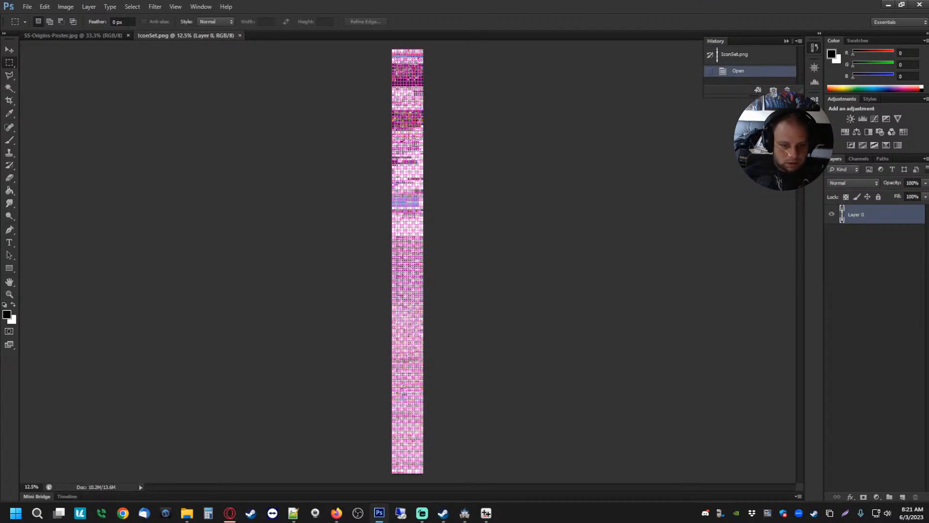
scroll(414, 292, "up", 5, "alt")
scroll(387, 329, "down", 10)
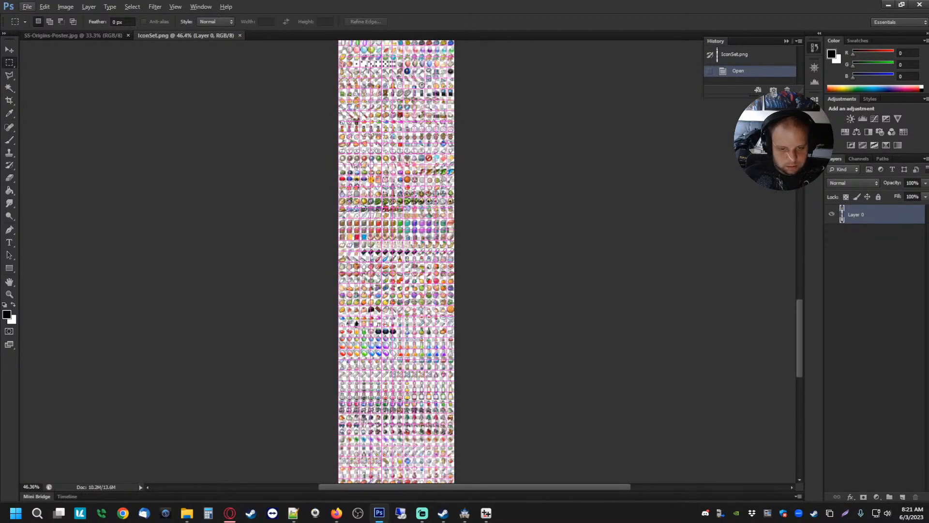
scroll(373, 370, "up", 5, "alt")
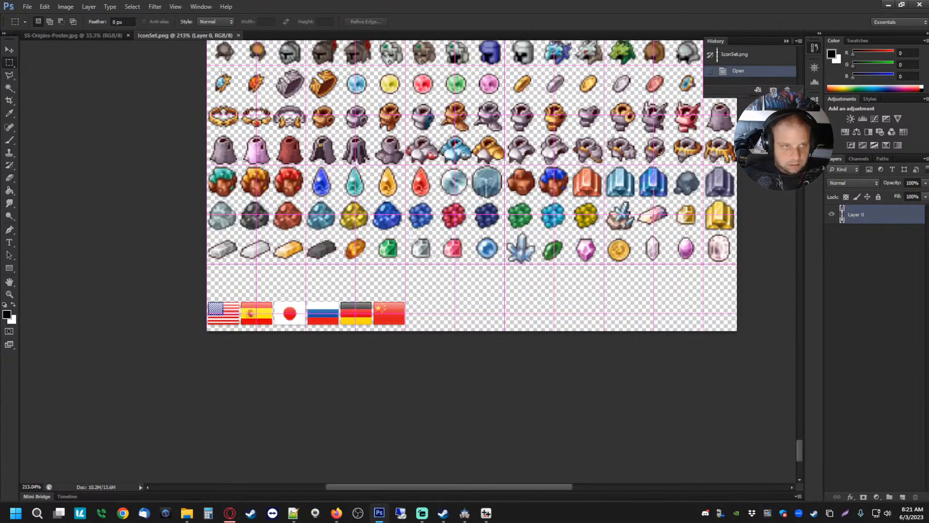
- Set the Photoshop grid to a gridline every 32 pixels to match the icon cells
left_click(175, 6)
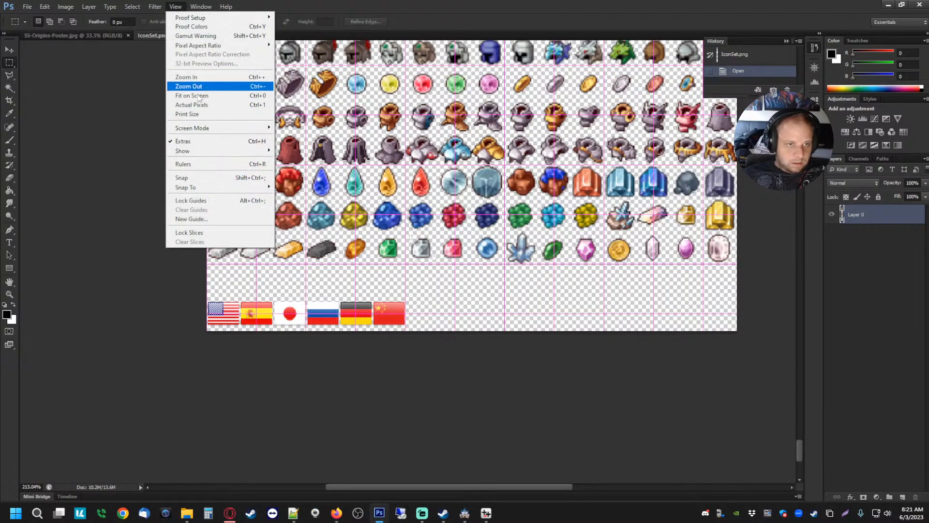
mouse_move(43, 8)
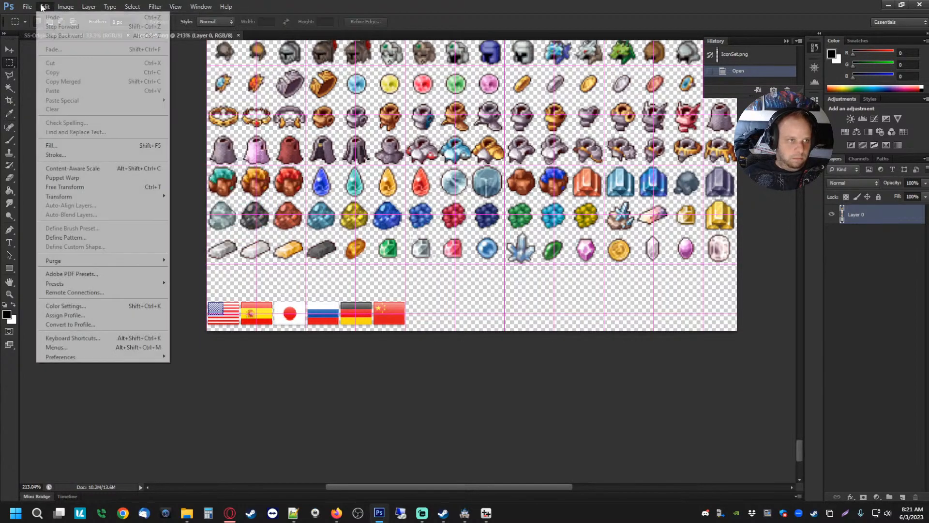
mouse_move(119, 358)
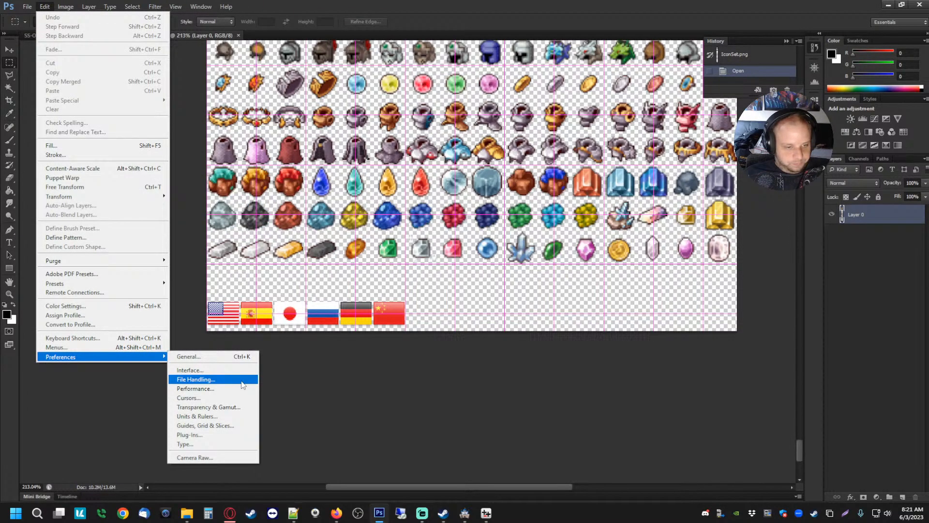
left_click(213, 426)
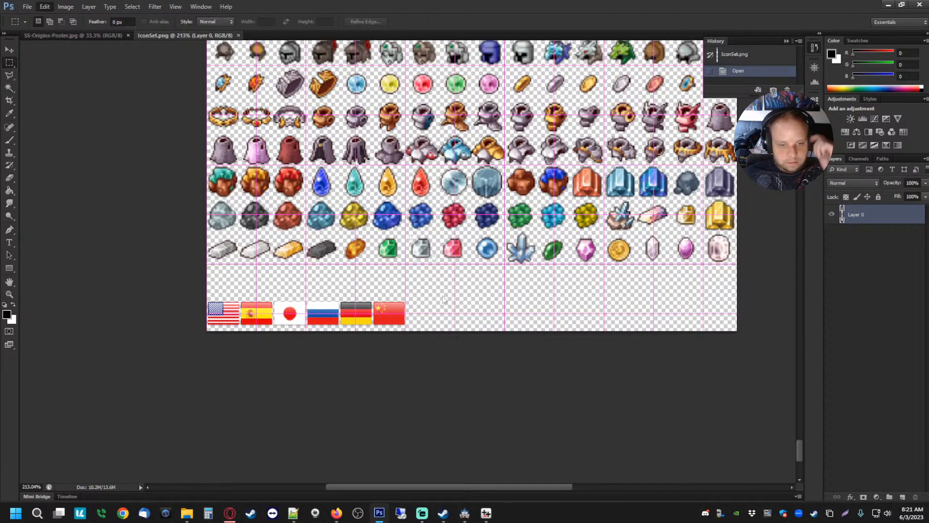
double_click(371, 218)
type("32")
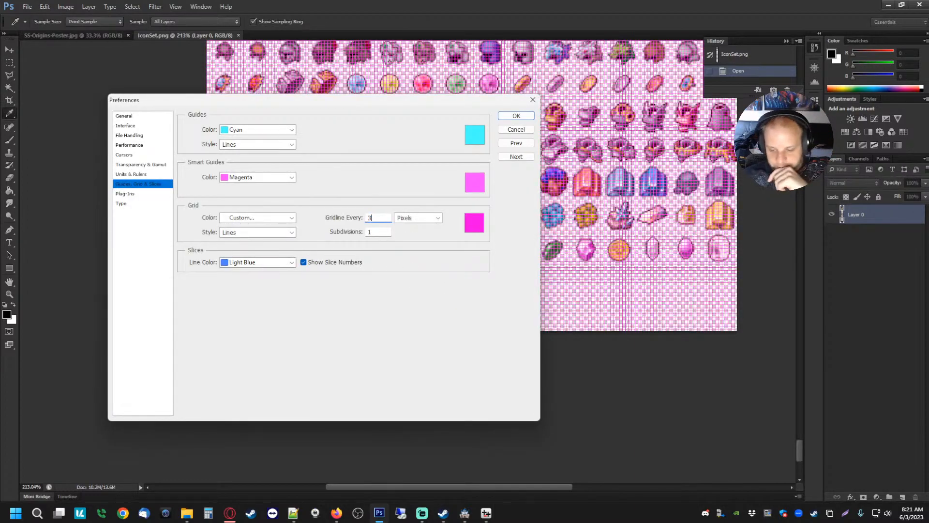
left_click(516, 116)
key("m")
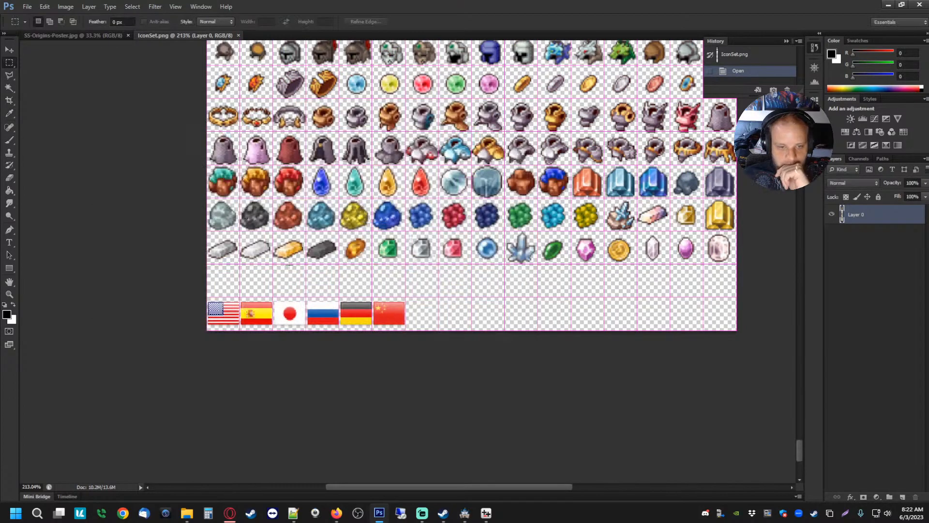
- Open Screenshot_1.png from the Desktop and paste its combined flag image into IconSet.png as a new layer
left_click(27, 7)
left_click(30, 21)
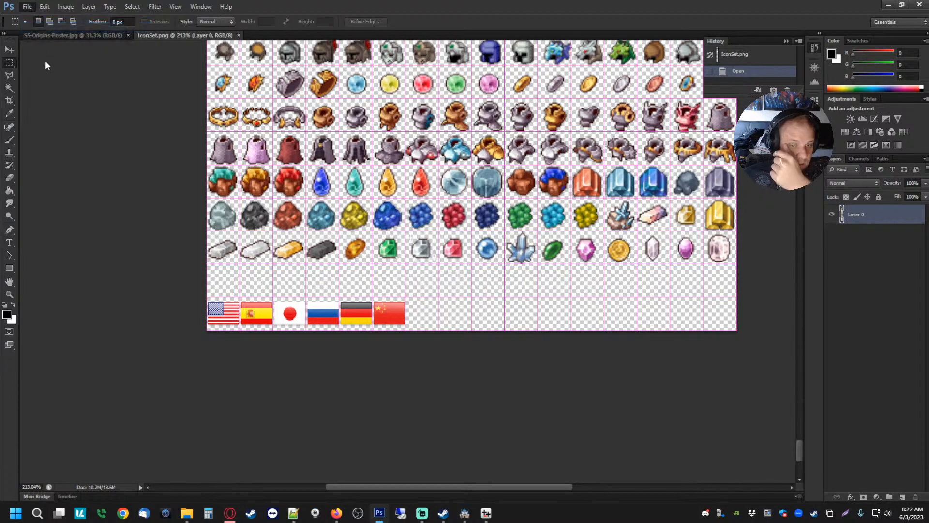
left_click(224, 174)
scroll(416, 257, "down", 3)
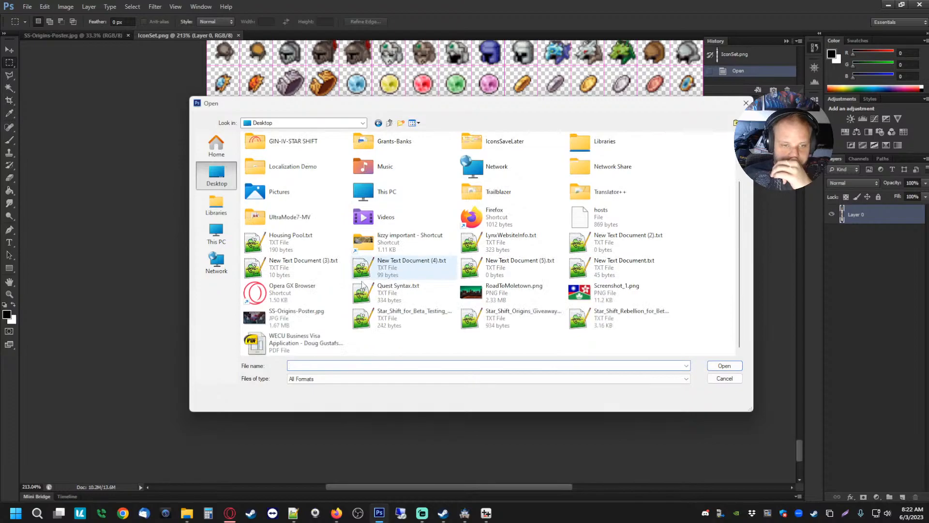
left_click(614, 290)
left_click(724, 366)
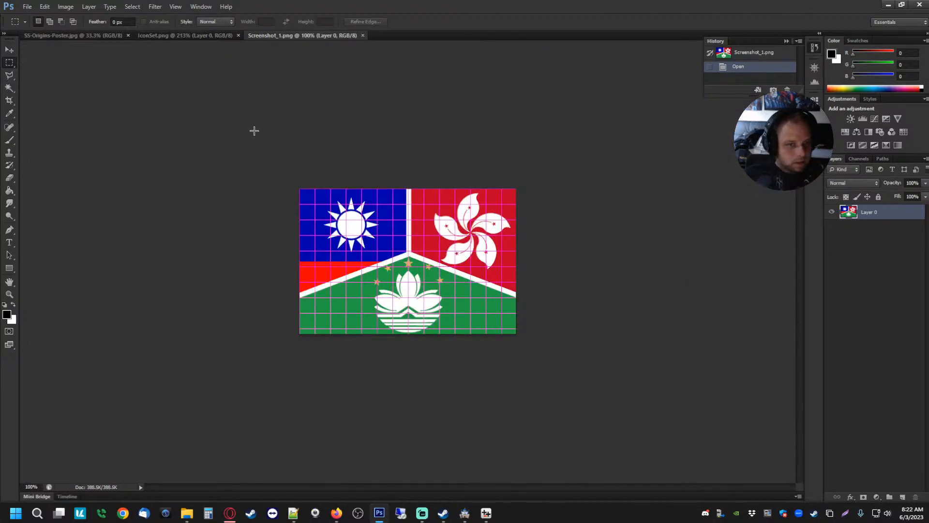
left_click(173, 34)
key("ctrl+v")
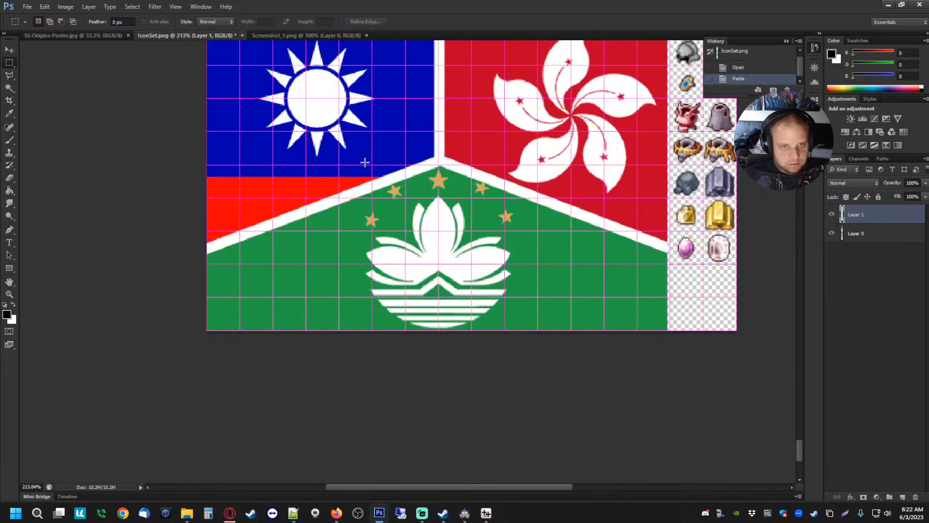
- Scale the pasted flag down to about 7.2% width and 7.4% height and place it in the cell after the Chinese flag
right_click(352, 166)
left_click(397, 251)
scroll(353, 175, "down", 5, "alt")
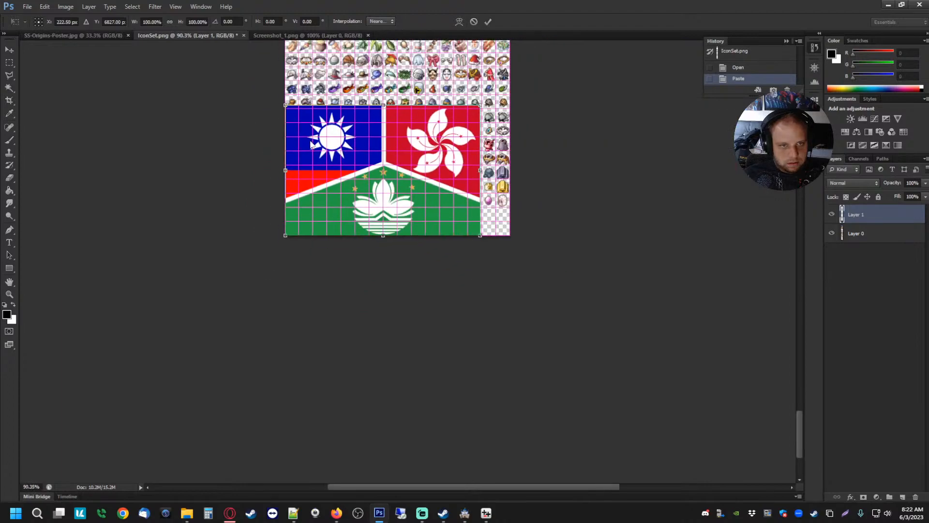
left_click_drag(283, 102, 404, 229, "shift")
scroll(405, 229, "up", 6, "alt")
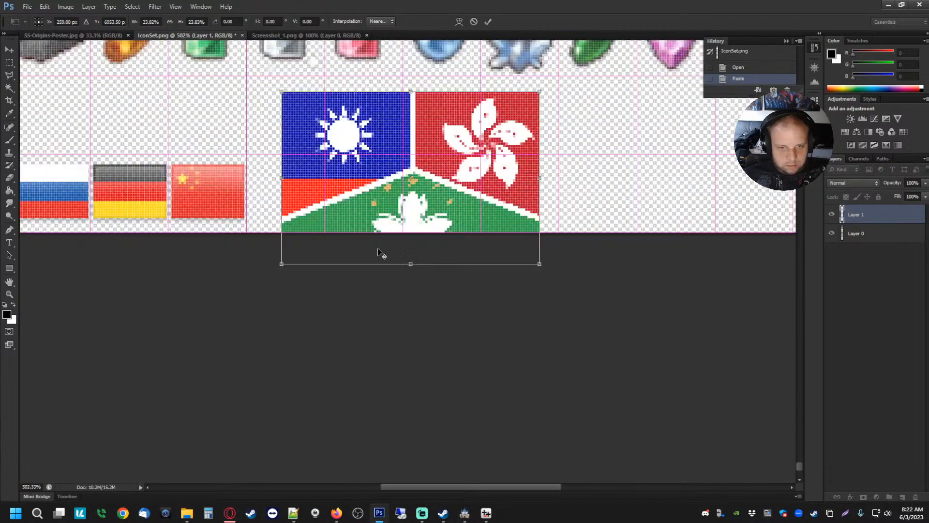
left_click_drag(280, 90, 254, 182, "shift")
left_click_drag(351, 231, 324, 218)
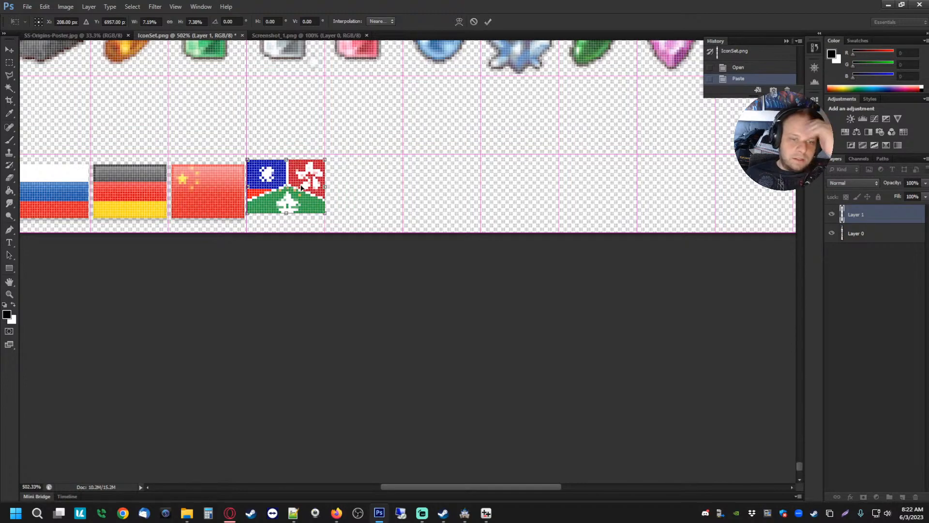
- Nudge the new flag down level with the Chinese flag and narrow it on both sides to 6.74% width
key("Down")
key("Down")
key("Down")
key("Up")
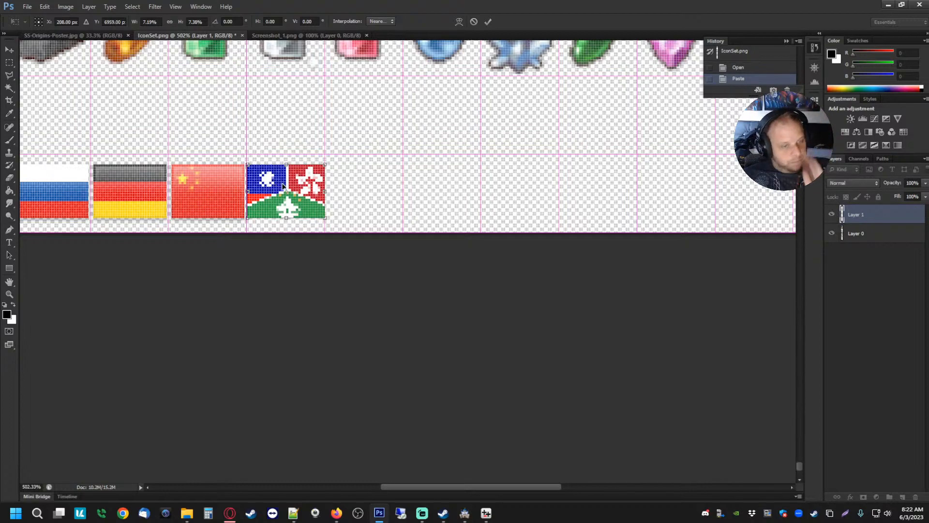
scroll(292, 186, "up", 3, "alt")
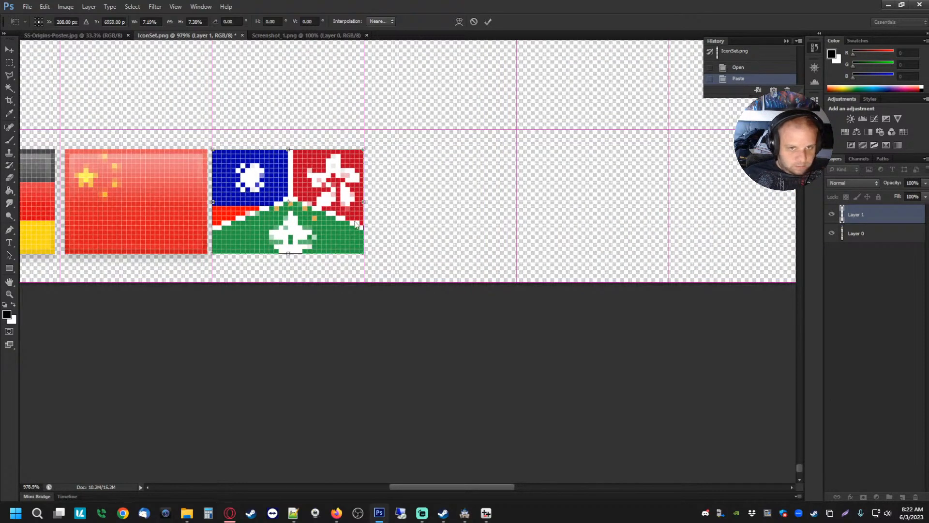
left_click_drag(363, 253, 360, 252)
left_click_drag(211, 252, 217, 252)
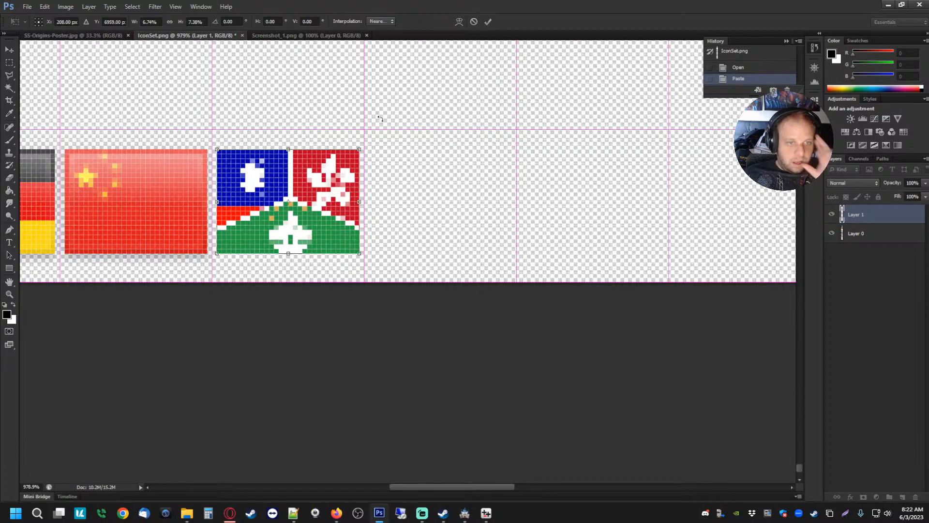
- Switch the transform's interpolation from Nearest Neighbor to a bicubic method, apply it, and check the new flag at normal size
left_click(387, 21)
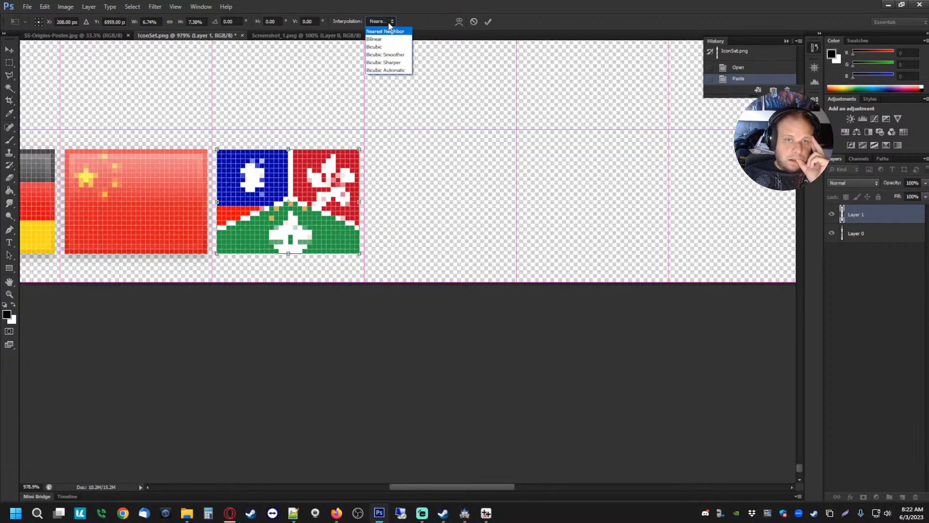
left_click(381, 67)
left_click(9, 63)
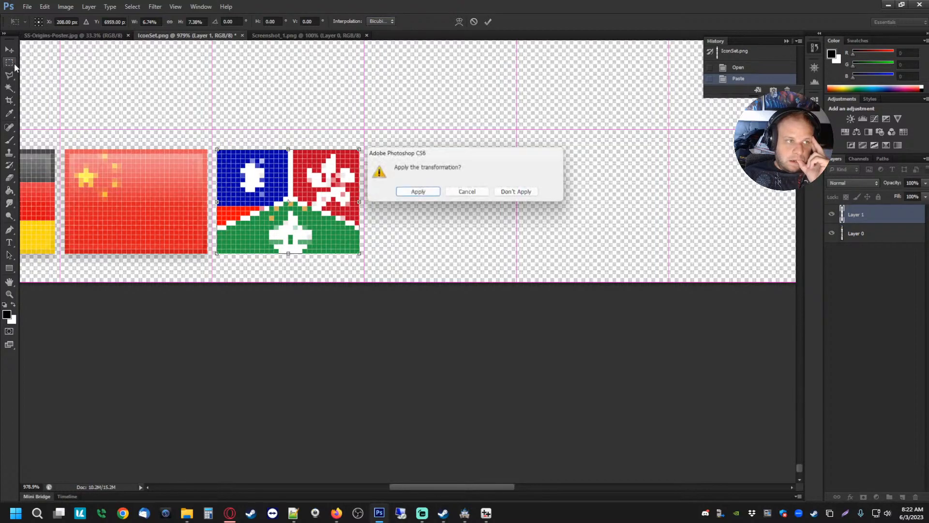
left_click(429, 195)
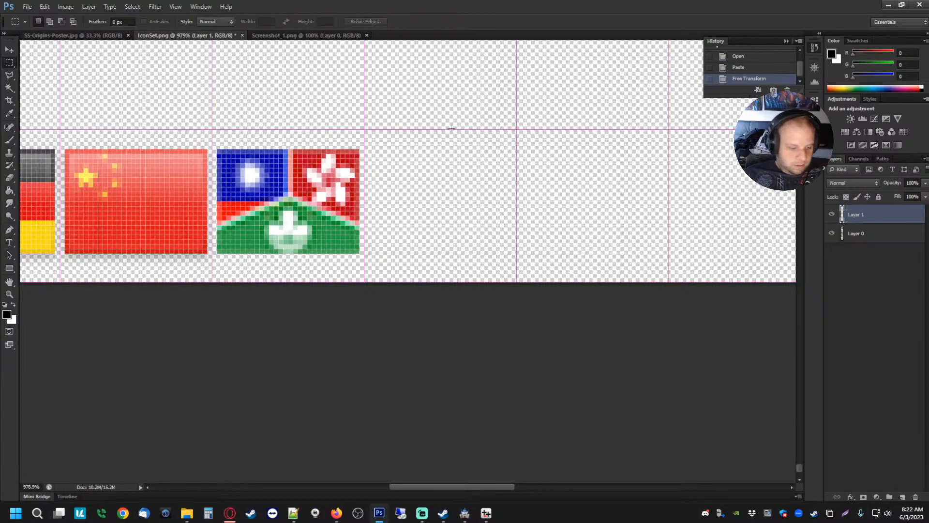
scroll(451, 129, "down", 10, "alt")
scroll(375, 216, "up", 2, "alt")
scroll(373, 216, "down", 2, "alt")
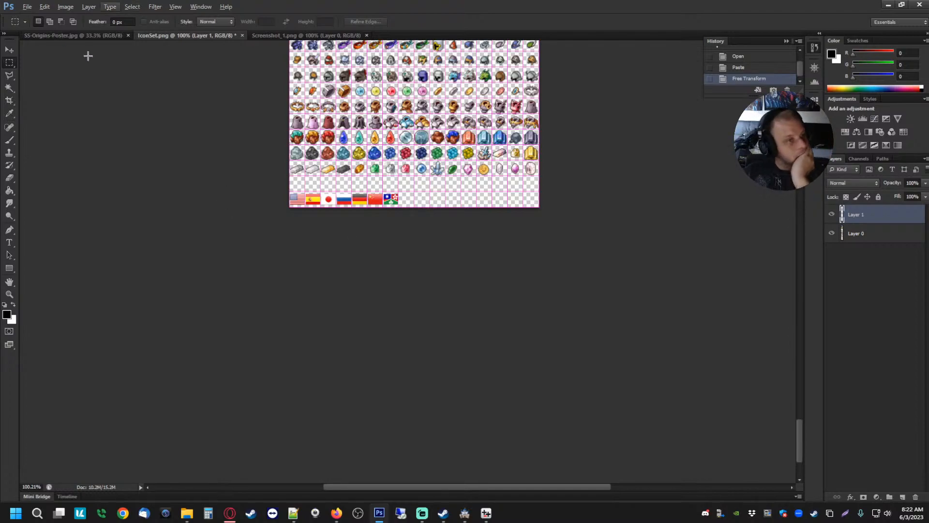
- Save the sheet as IconSet.png in PNG format, overwriting the existing file in the system folder
left_click(21, 6)
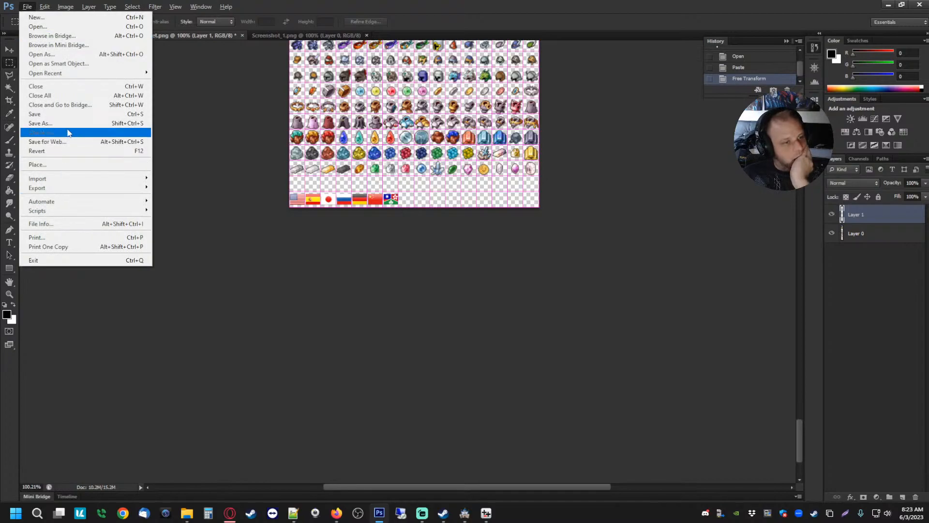
left_click(63, 115)
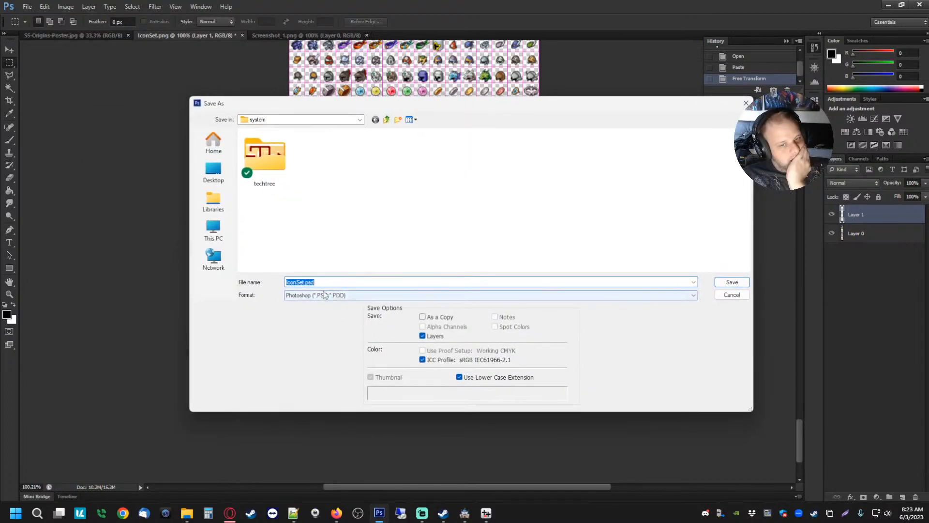
left_click(319, 295)
left_click(336, 405)
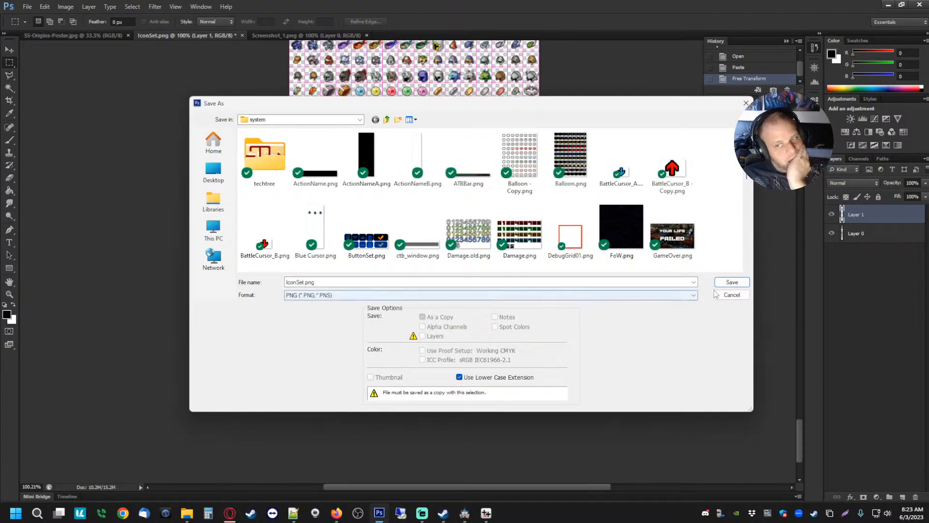
left_click(732, 282)
left_click(436, 193)
left_click(492, 161)
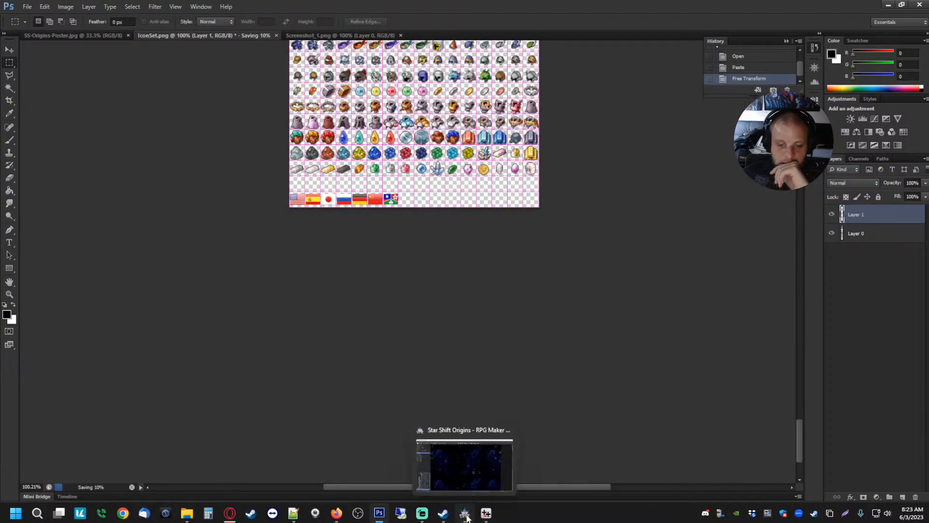
- Switch to RPG Maker MZ, set the 繁體中文 choice's icon code to \i[3478], and apply the changes to the EV009 event
left_click(466, 514)
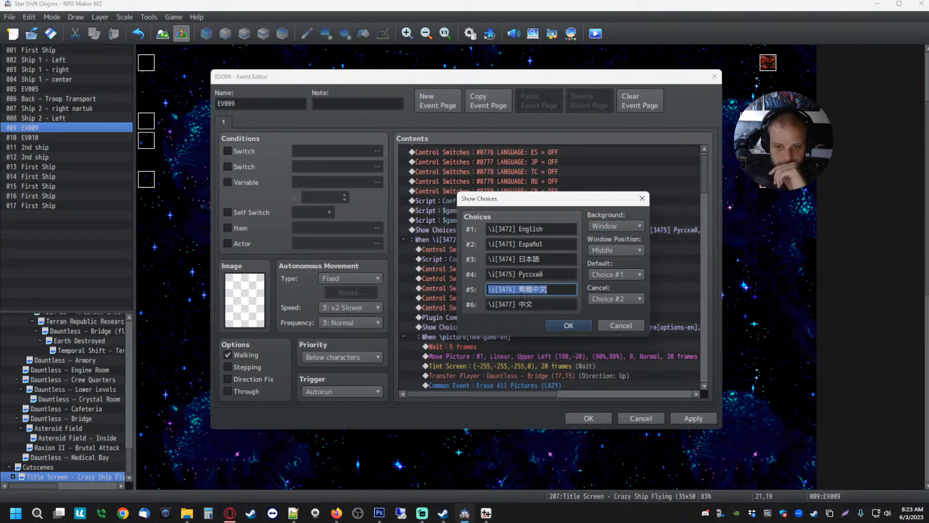
left_click(513, 289)
key("BackSpace")
type("8")
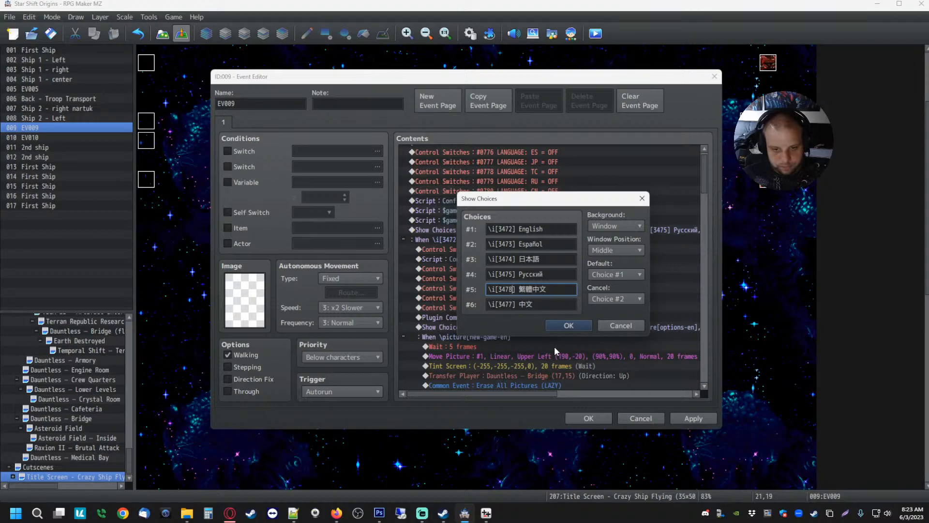
left_click(569, 325)
left_click(580, 296)
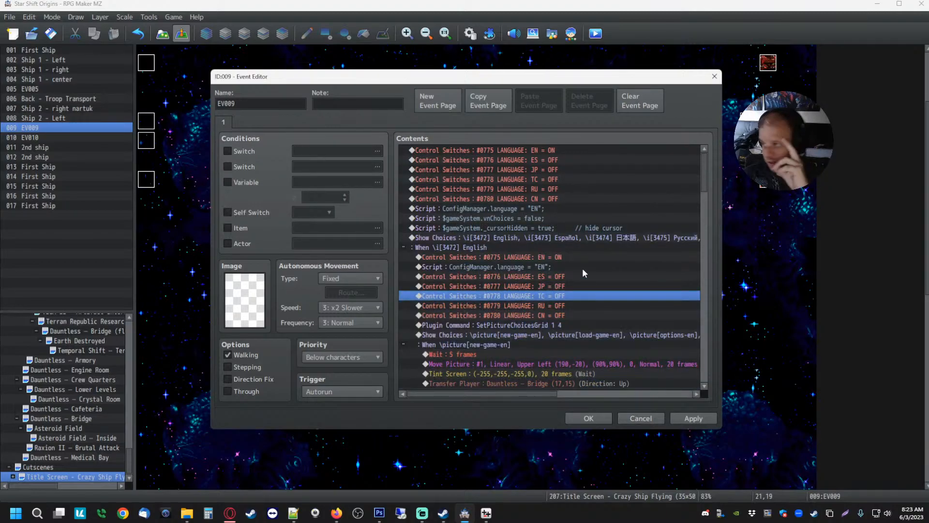
left_click(700, 415)
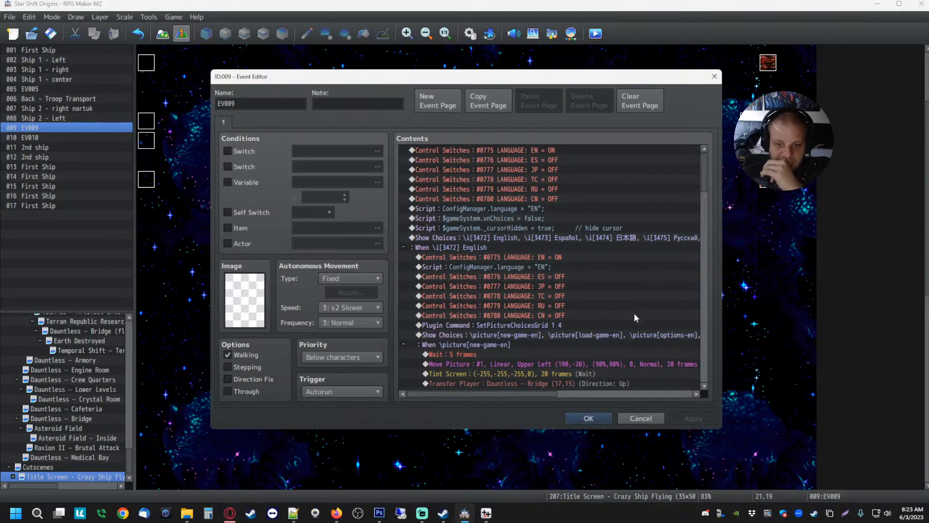
scroll(630, 319, "down", 7)
scroll(579, 286, "down", 2)
left_click(591, 419)
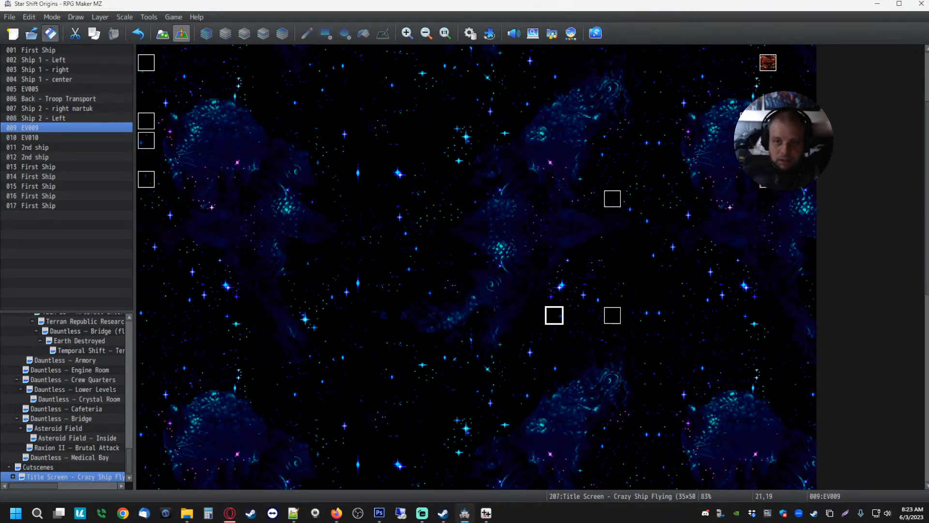
- Playtest the game, go through the title screen's language choices to check their flags, and choose Español
left_click(596, 33)
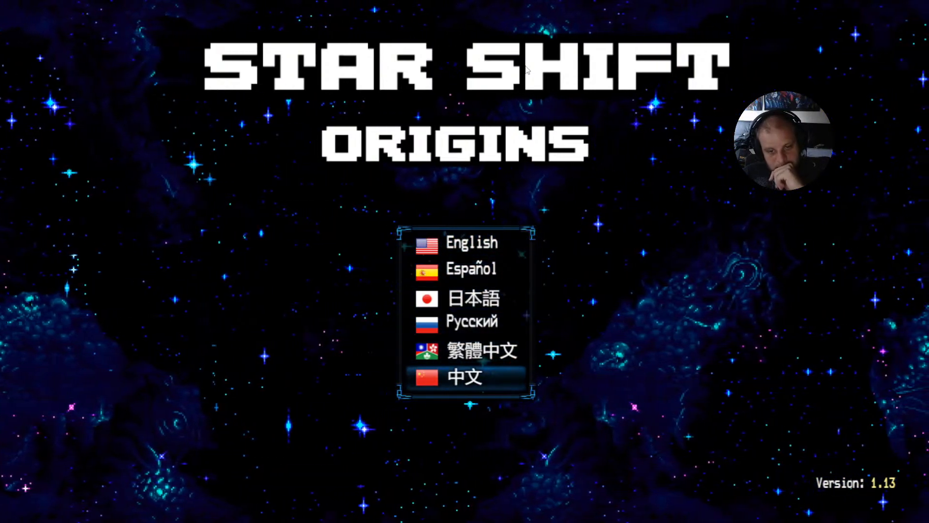
key("Up")
key("Up")
key("Up")
key("Up")
key("Up")
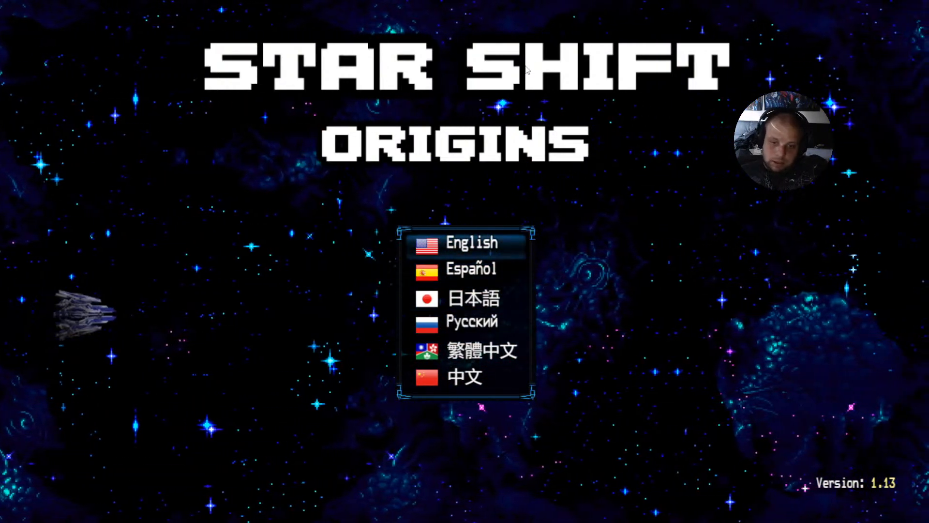
key("Down")
key("Down")
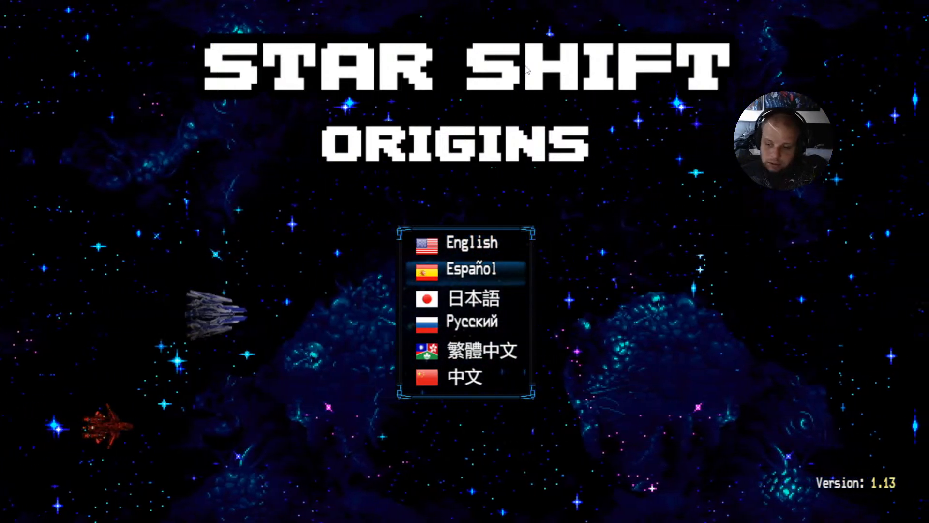
key("Down")
key("Up")
key("Up")
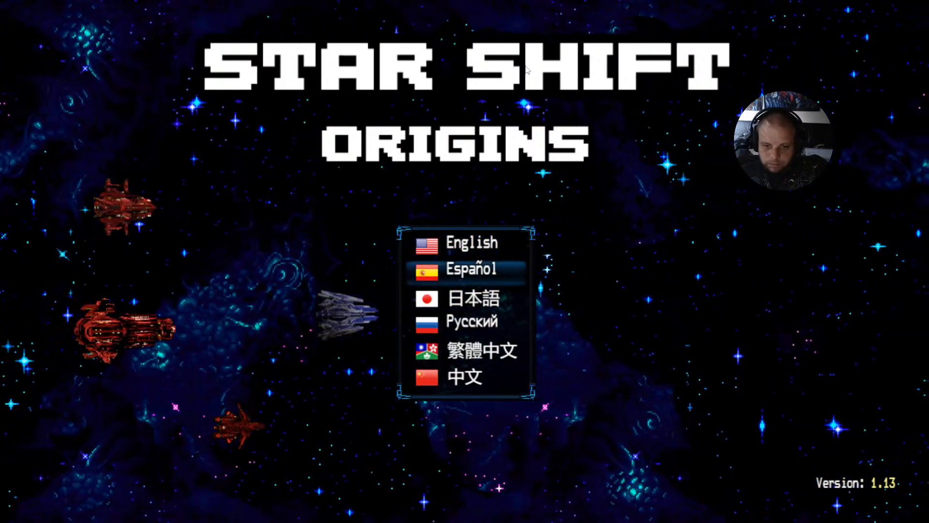
key("Return")
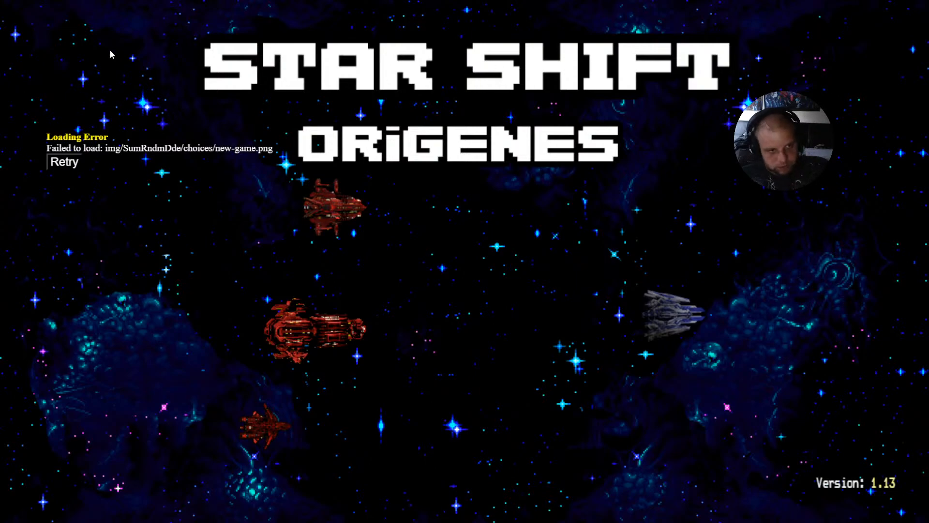
- Retry loading the missing new-game.png choice image and close the playtest
left_click(67, 165)
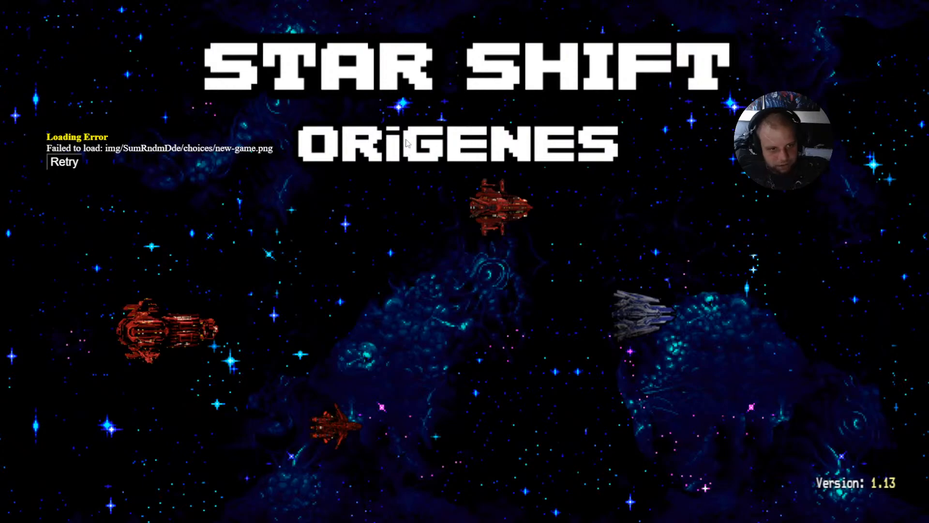
key("F4")
left_click(770, 67)
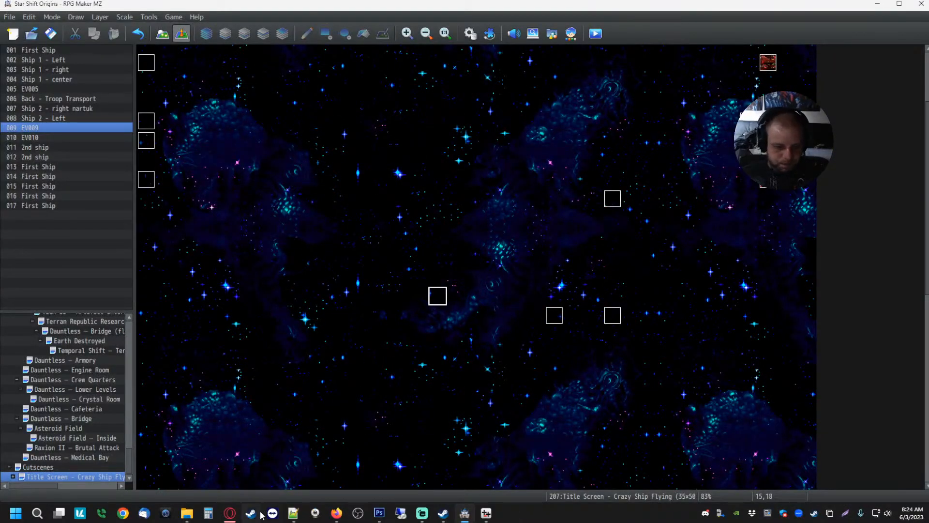
- Switch to File Explorer and open the img\SumRndmDde\choices folder of Star Shift Origins v1.12
left_click(187, 513)
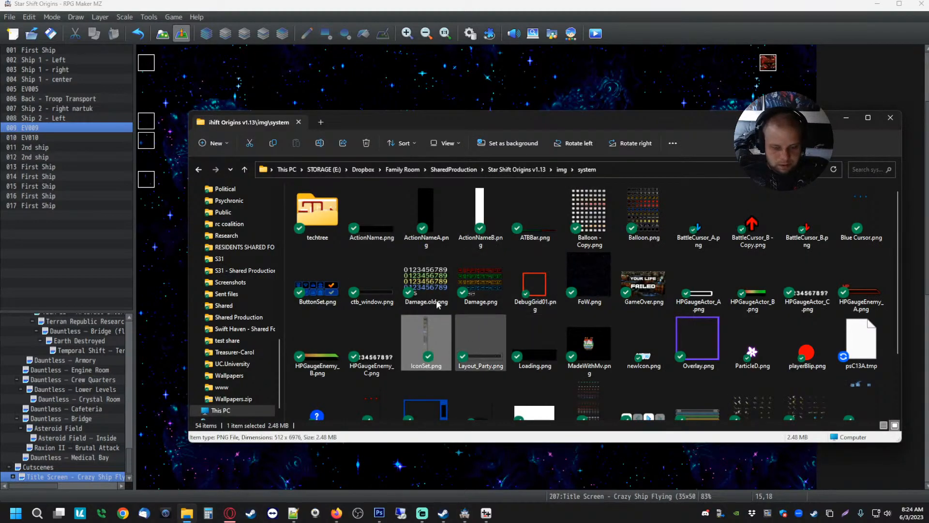
left_click(522, 170)
left_click(448, 170)
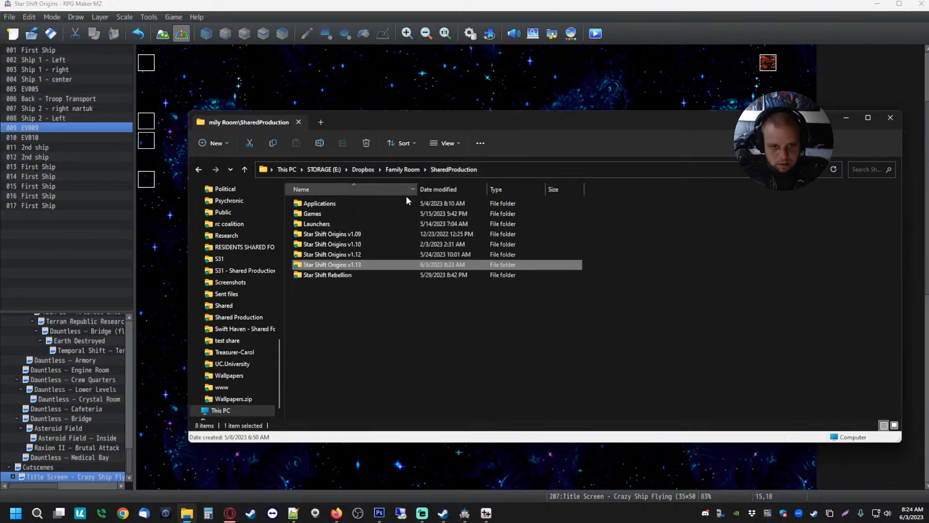
double_click(339, 254)
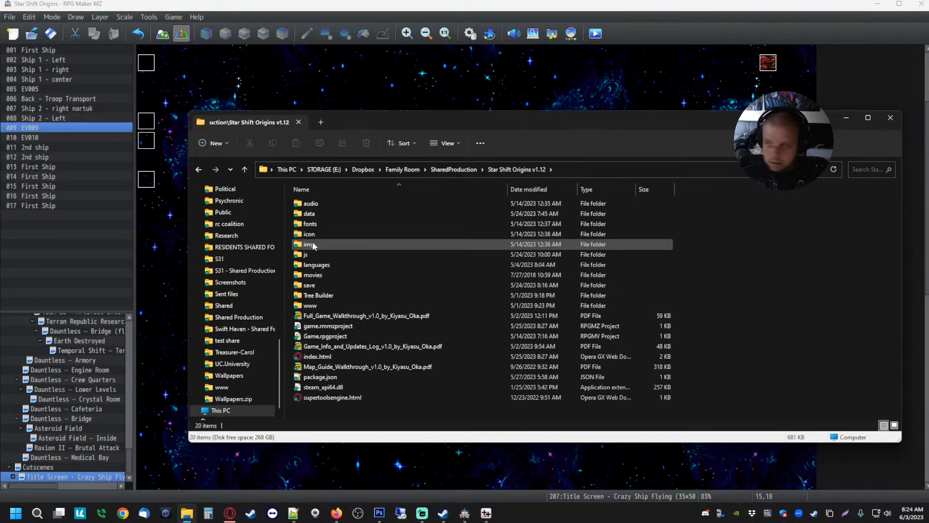
double_click(315, 245)
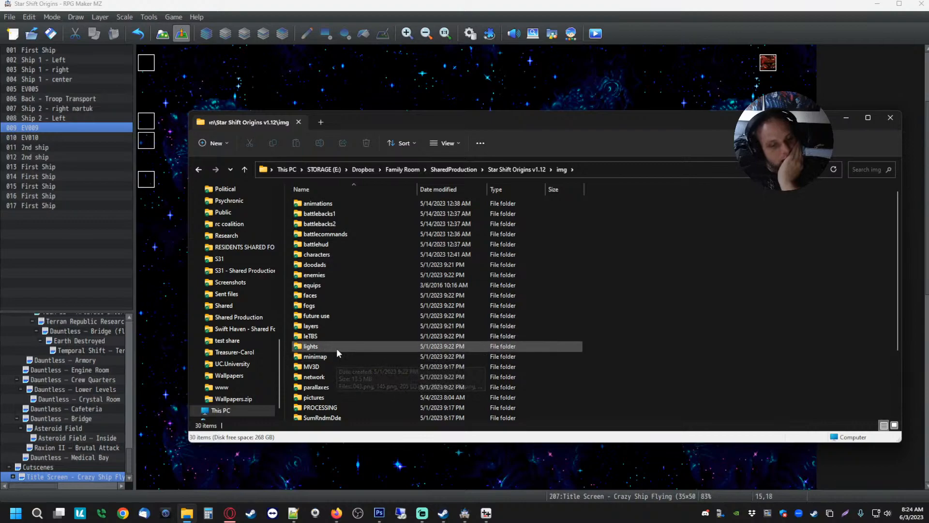
scroll(336, 347, "down", 3)
double_click(332, 334)
left_click(319, 205)
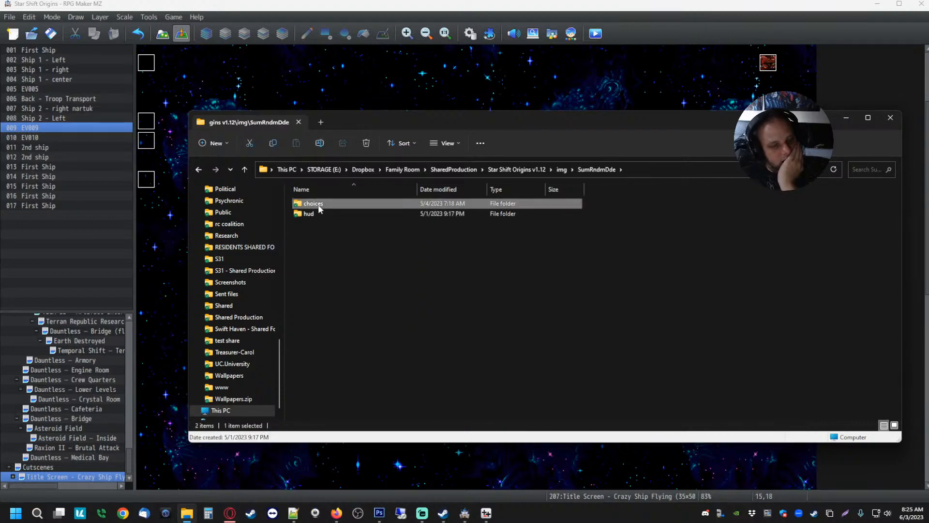
double_click(319, 205)
- Copy exit-game.png, load-game.png, new-game.png and options.png from the v1.12 choices folder and minimize File Explorer
left_click(320, 199)
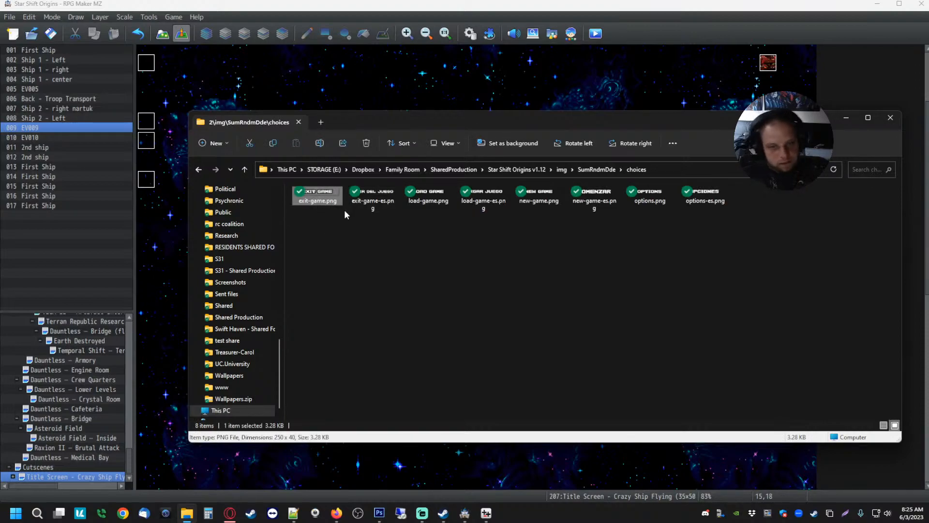
left_click(429, 198, "ctrl")
left_click(538, 198, "ctrl")
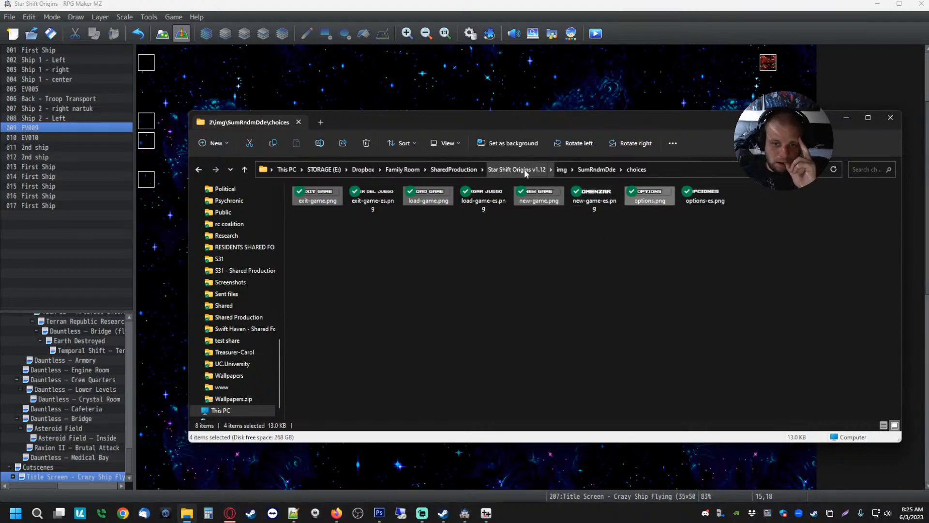
left_click(846, 117)
- Look through the project's plugin list for the choice-related plugins and leave the Plugin Manager without changes
left_click(490, 33)
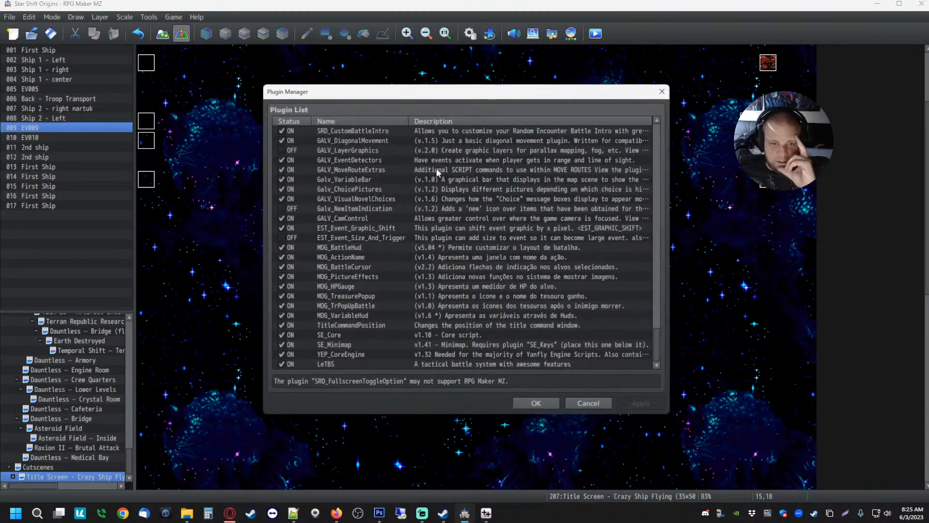
scroll(365, 233, "up", 1)
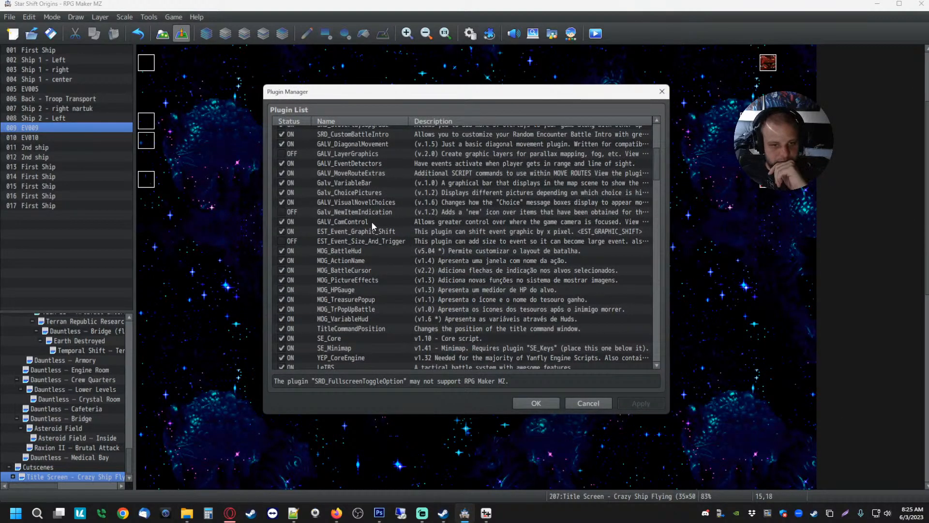
scroll(372, 222, "up", 2)
scroll(338, 223, "up", 4)
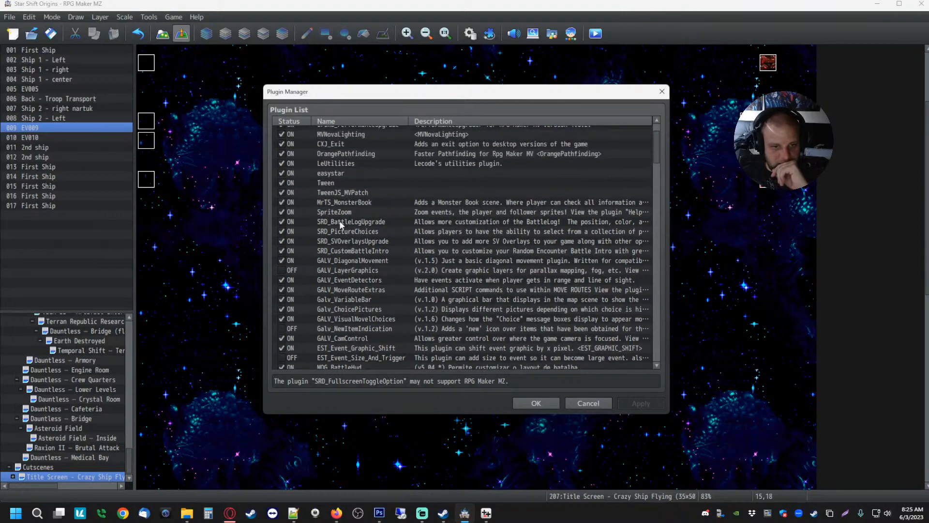
scroll(327, 197, "down", 3)
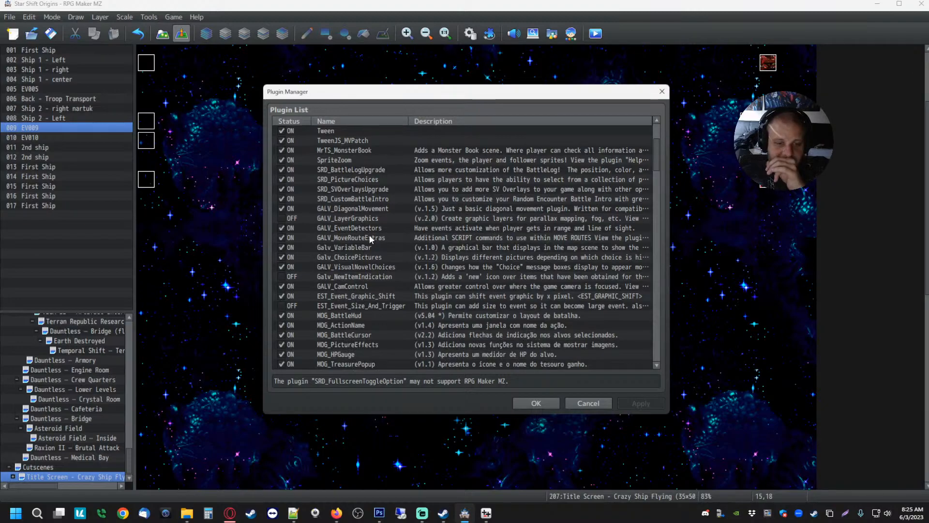
scroll(370, 239, "down", 11)
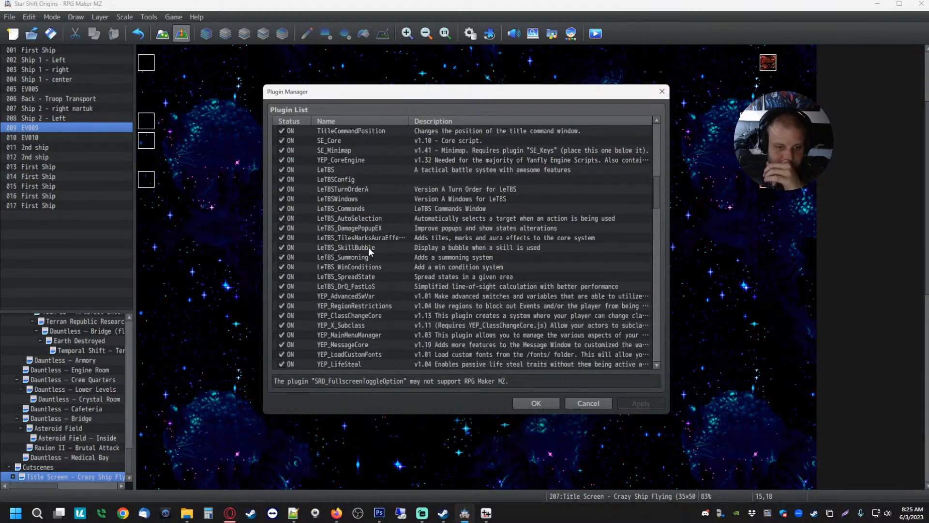
scroll(370, 250, "down", 18)
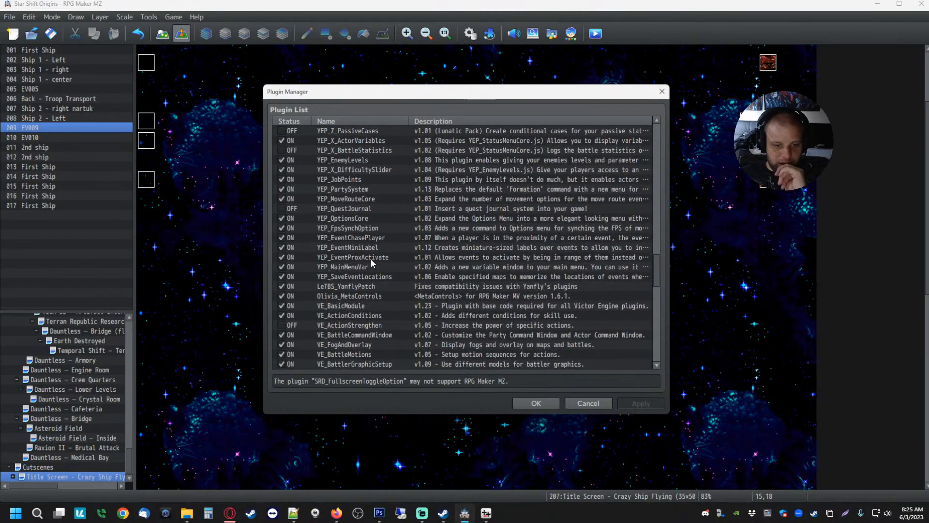
left_click(570, 406)
- Playtest the game, choose Español on the title screen, and close the playtest
left_click(599, 35)
left_click(438, 267)
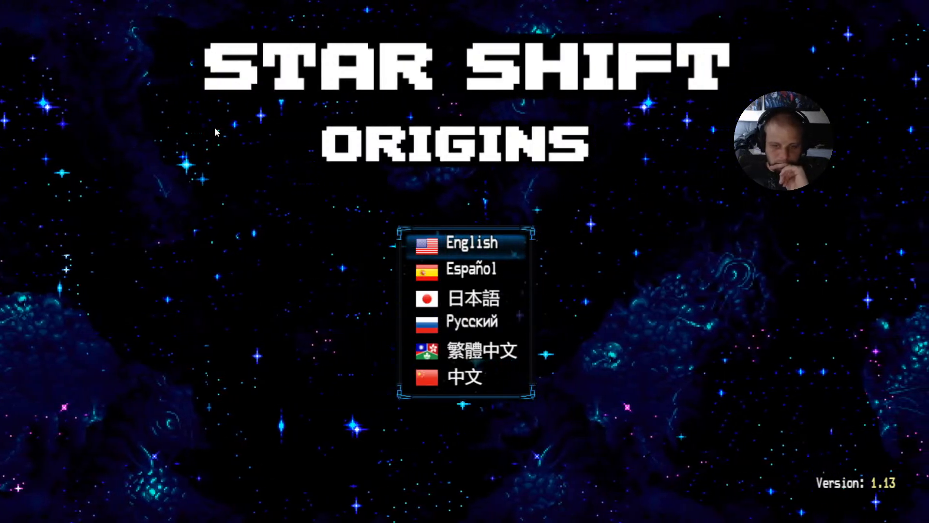
key("Down")
key("Return")
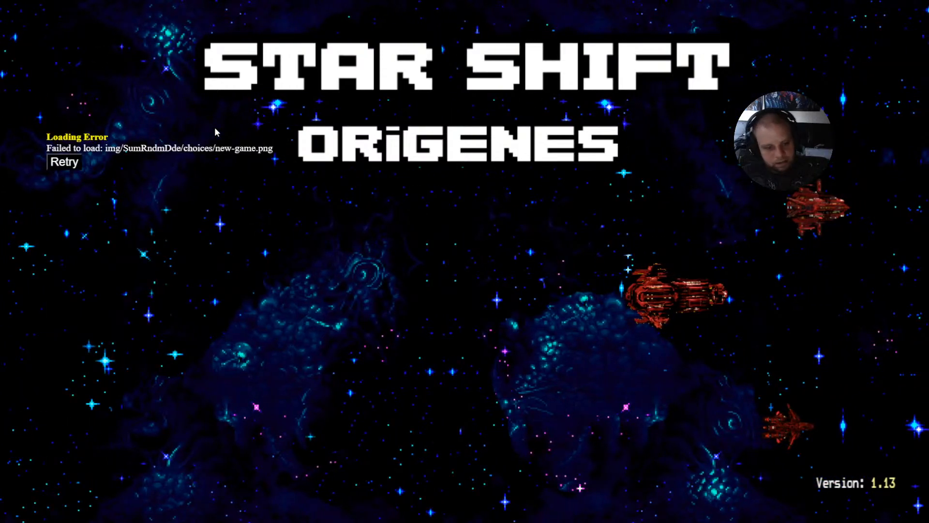
key("F4")
left_click(766, 74)
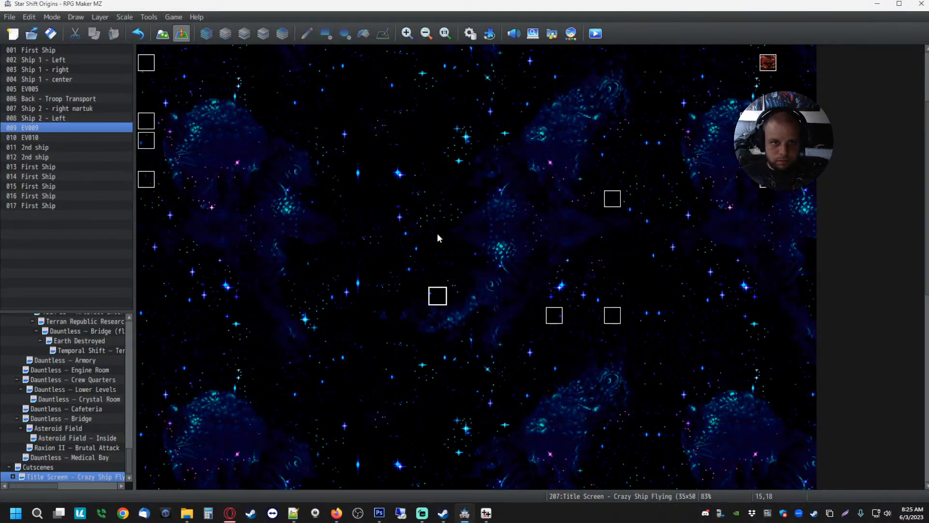
- Paste the four copied choice images into the img\SumRndmDde\choices folder of Star Shift Origins v1.13 and minimize File Explorer
left_click(187, 512)
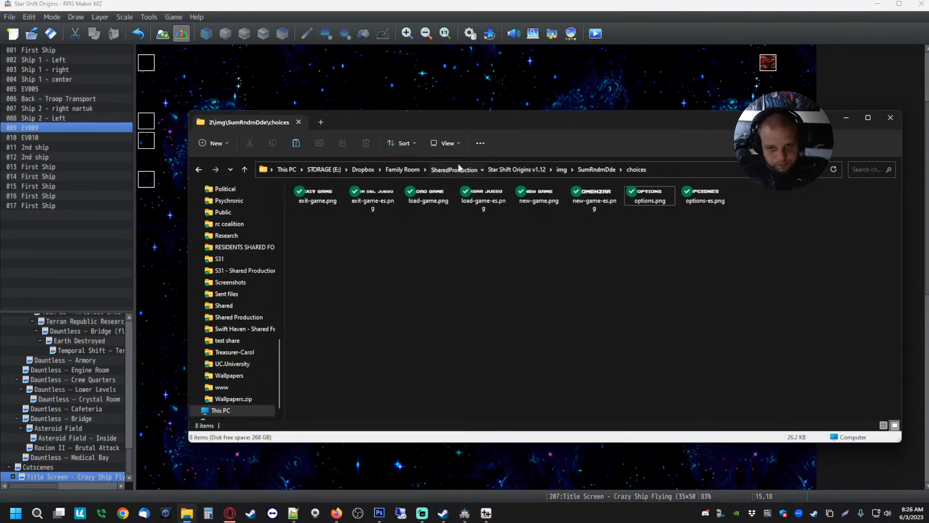
left_click(454, 169)
left_click(355, 266)
double_click(355, 266)
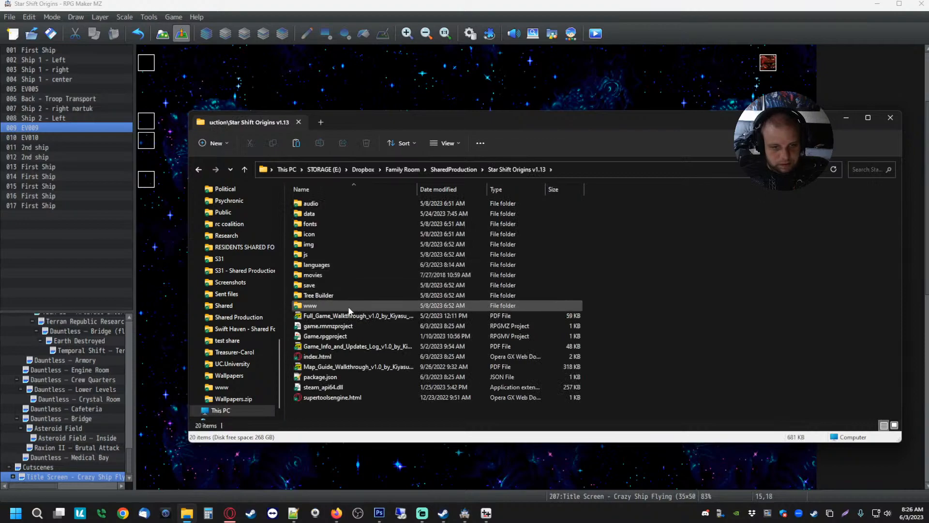
double_click(320, 243)
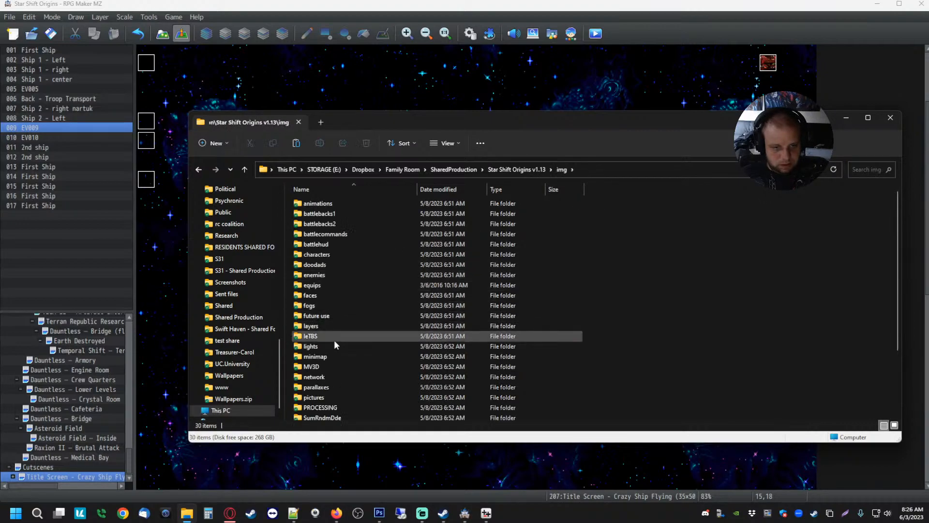
left_click(325, 333)
double_click(325, 333)
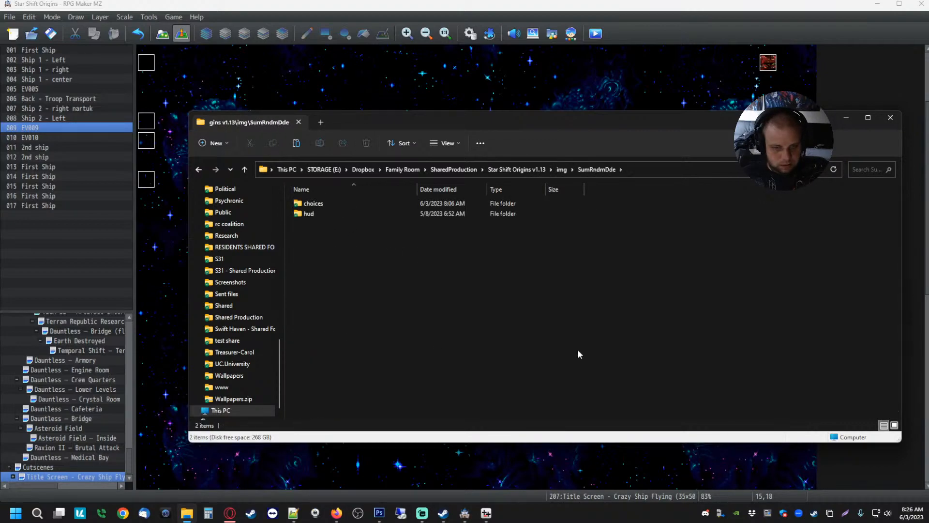
double_click(315, 204)
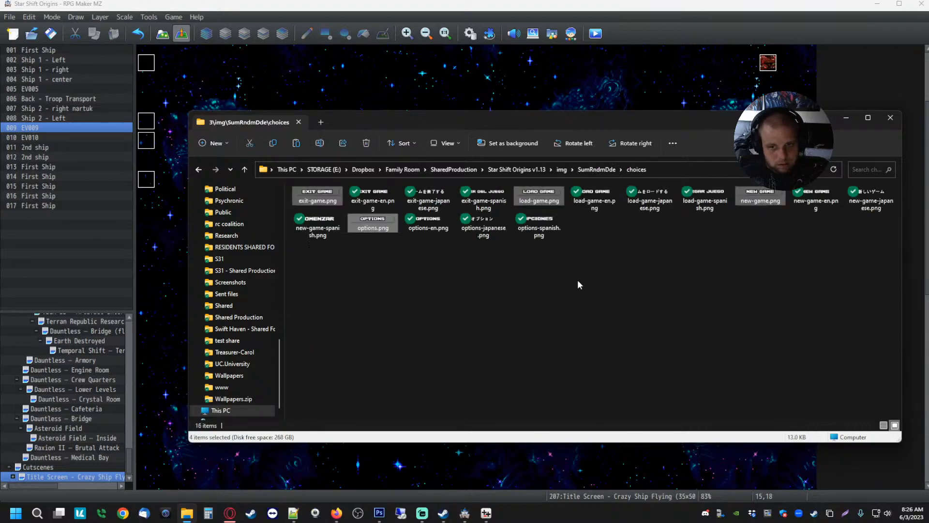
left_click(846, 117)
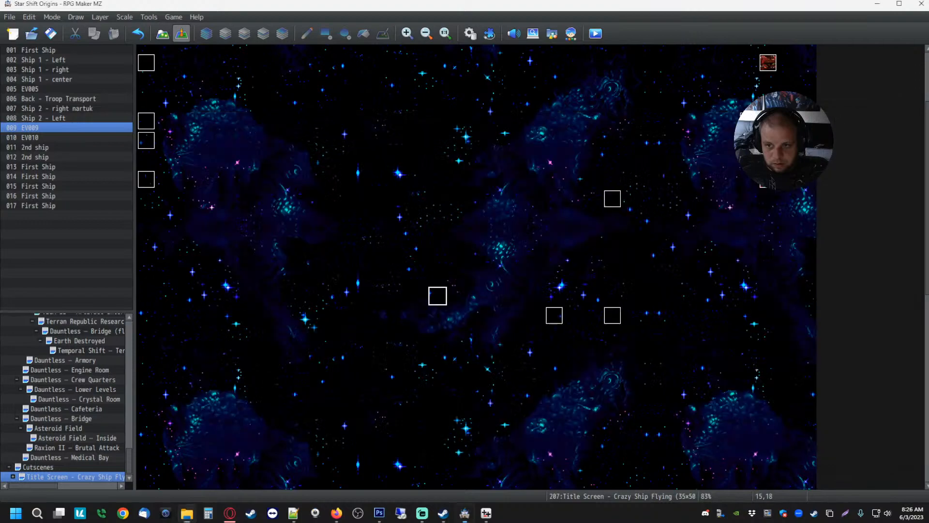
- Playtest the title screen with Español, and restart the game to check its menu with English
key("ctrl+r")
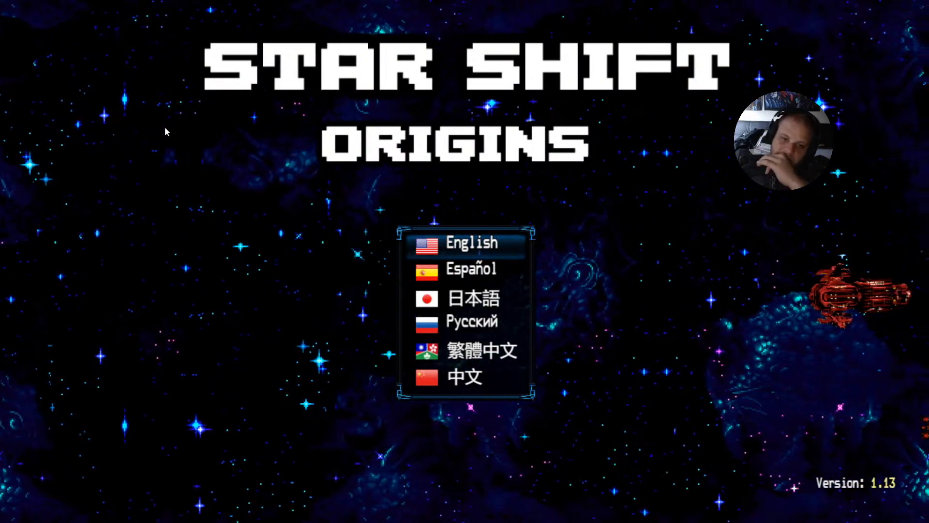
key("Down")
key("Return")
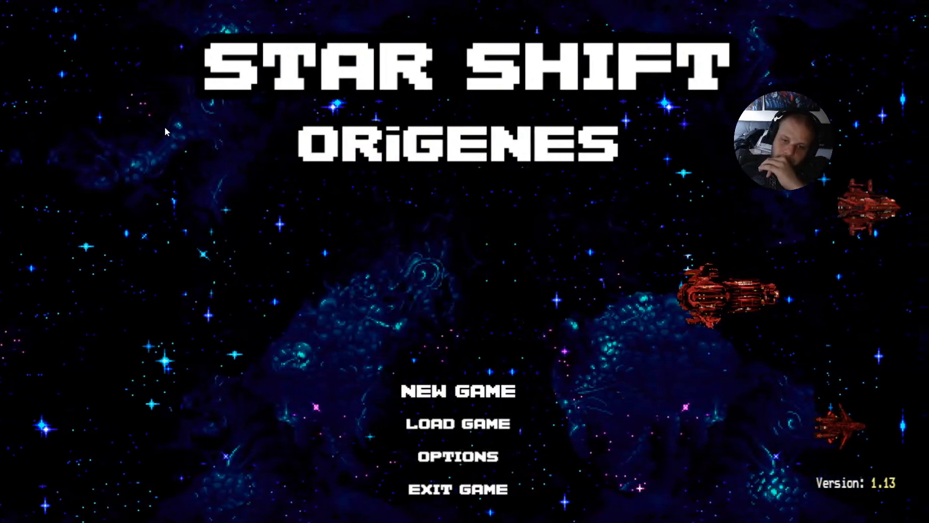
key("F5")
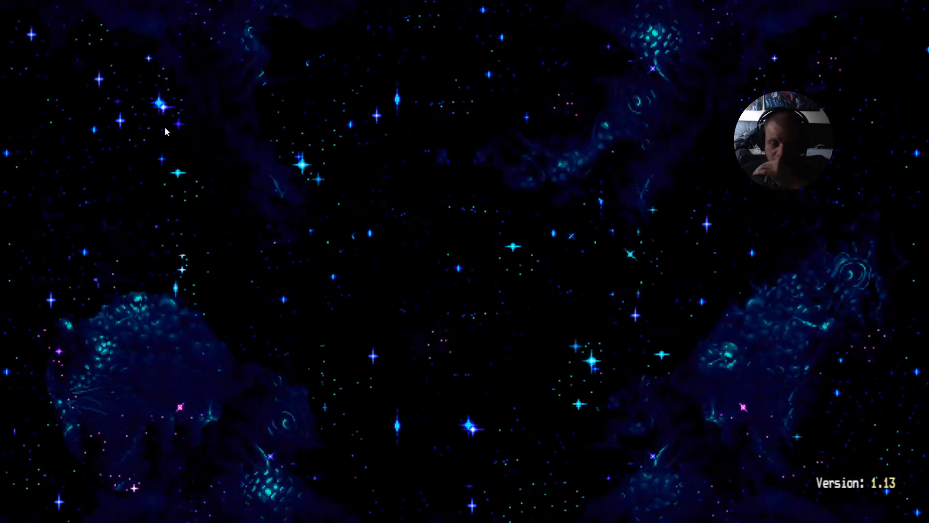
key("Return")
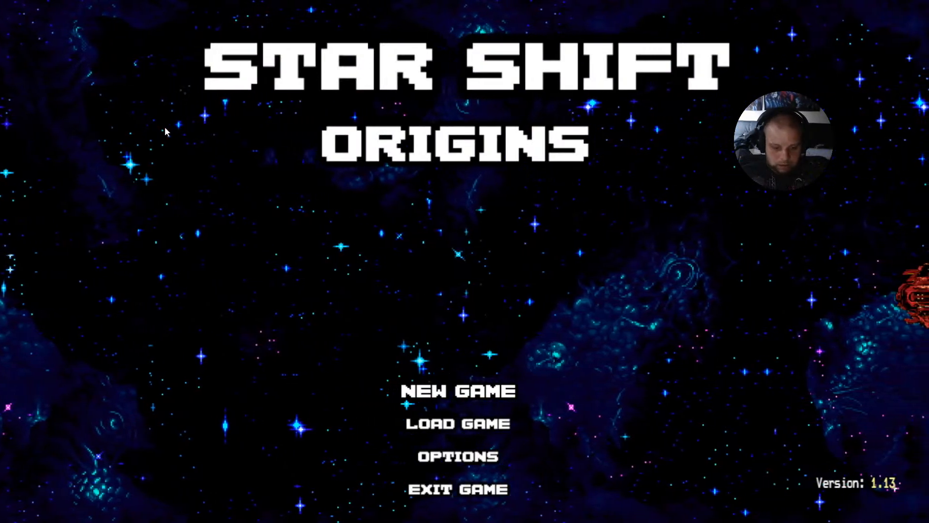
- Restart the running game and choose 日本語 to check the title menu in Japanese
key("F5")
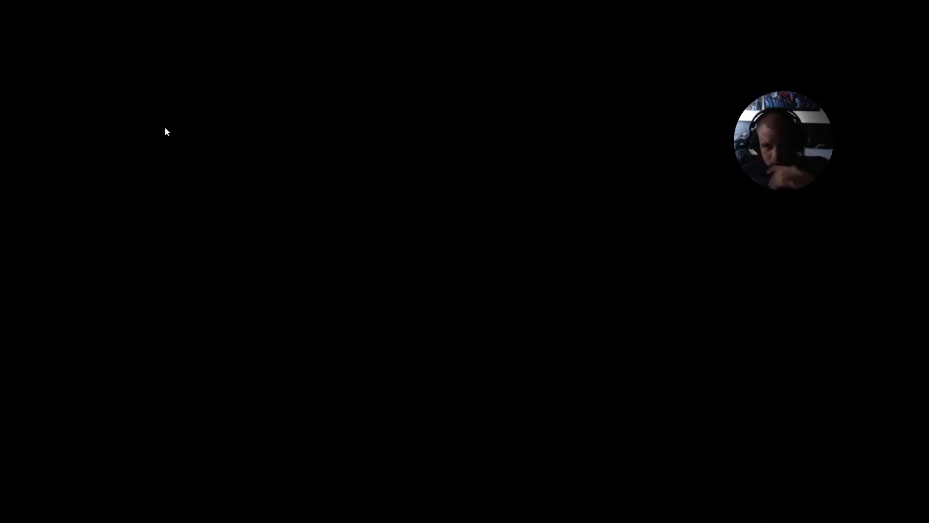
key("Down")
key("Down")
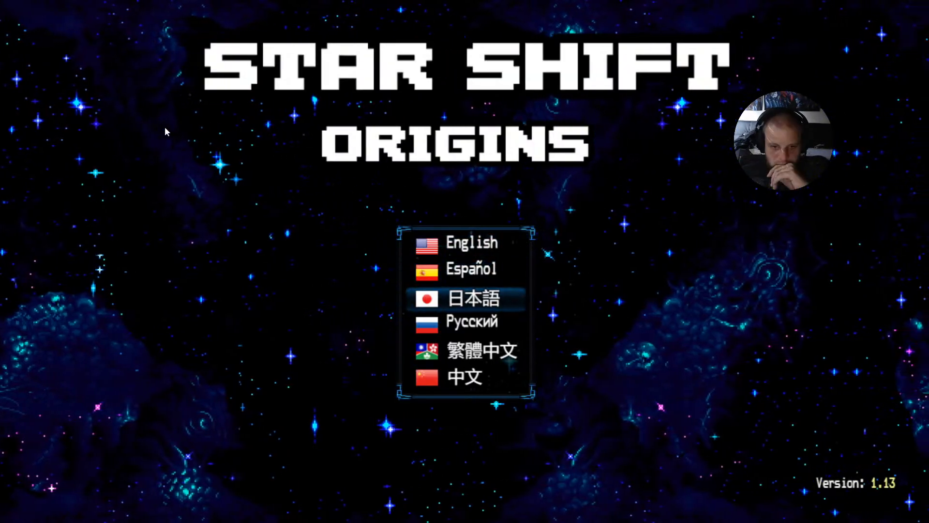
key("Return")
- Restart the running game, move through the title screen's language choices, and close the playtest
key("F5")
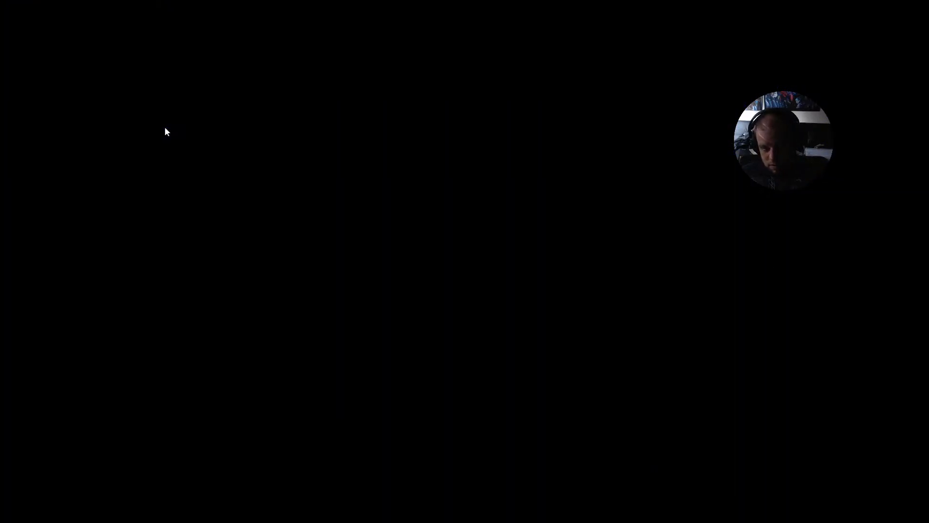
key("Down")
key("Down")
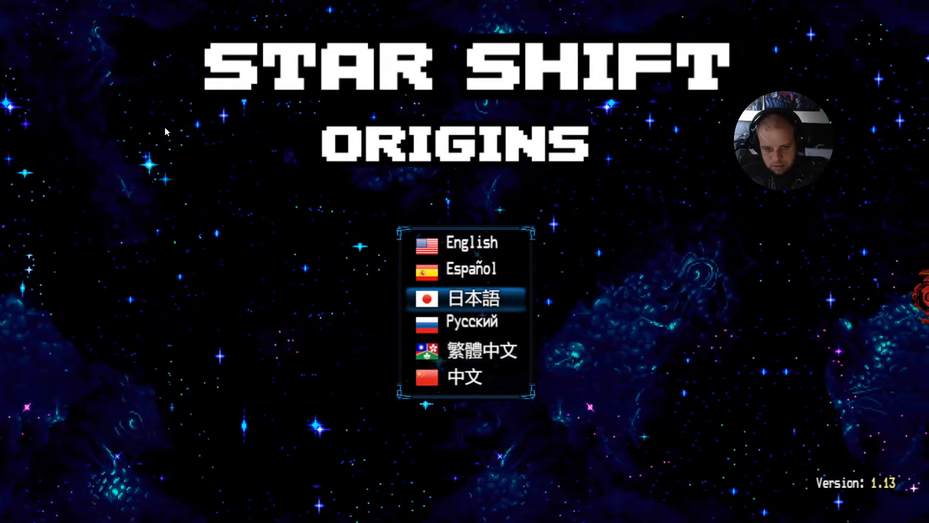
key("Down")
key("Return")
key("Down")
key("Down")
key("Down")
key("Down")
key("Down")
key("Down")
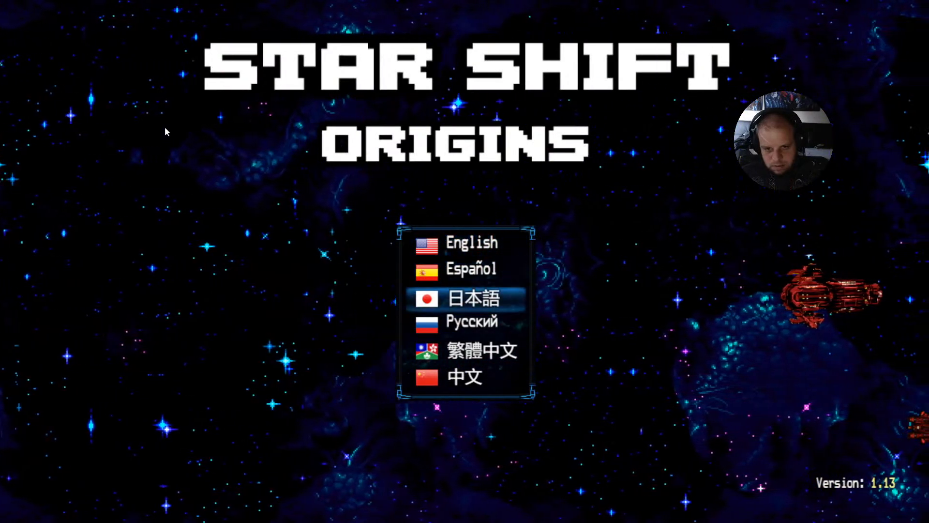
key("Up")
key("Down")
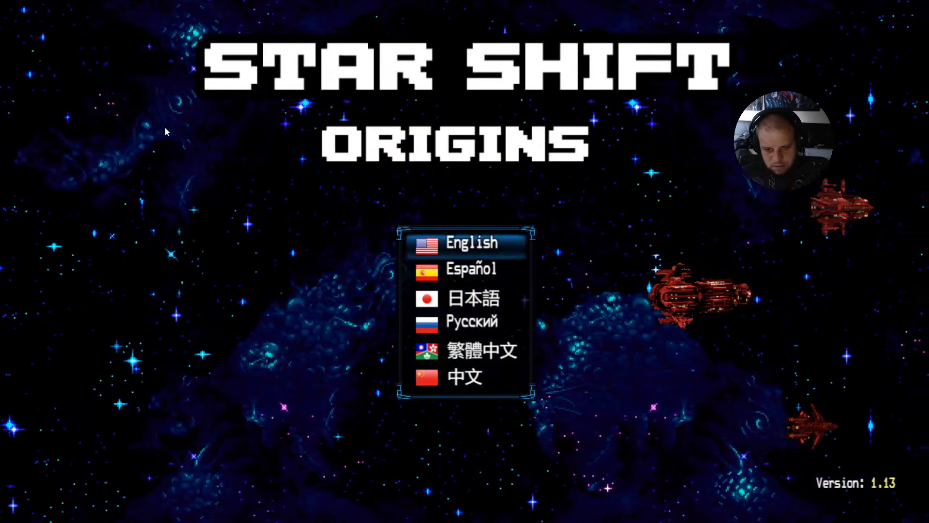
key("F4")
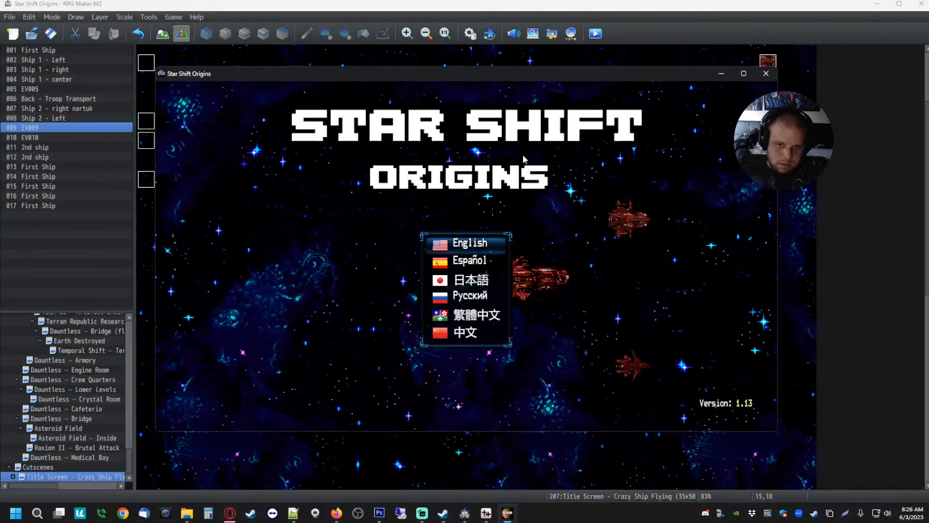
left_click(766, 73)
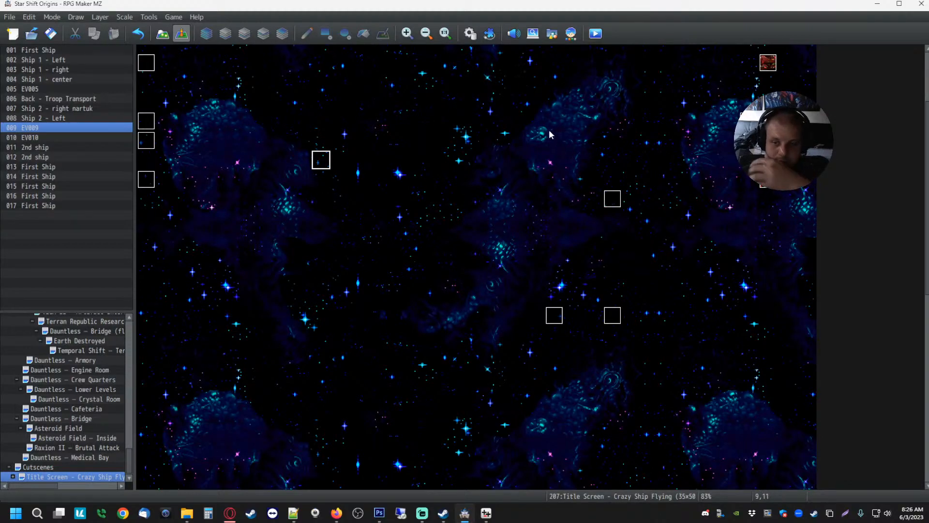
- Look through the plugin list and toggle the status of the LeTBS_YanflyPatch plugin
left_click(489, 33)
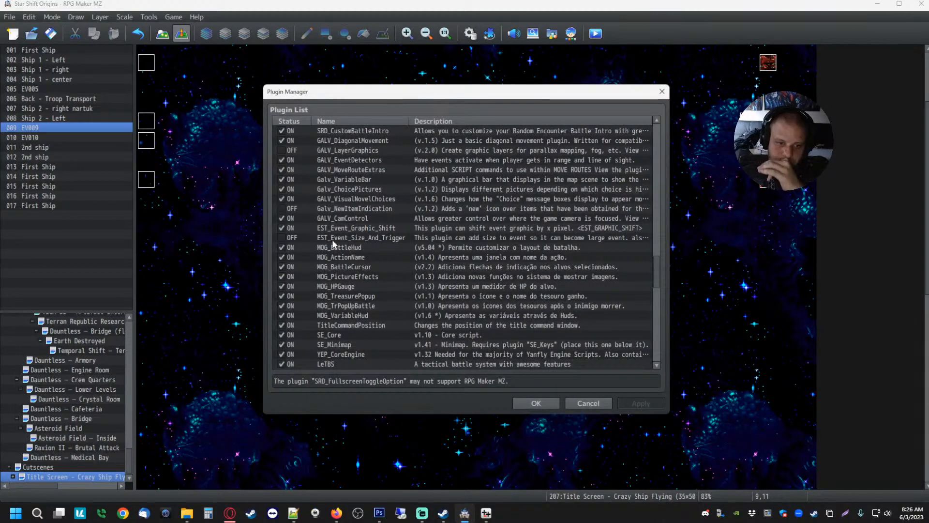
scroll(312, 194, "up", 10)
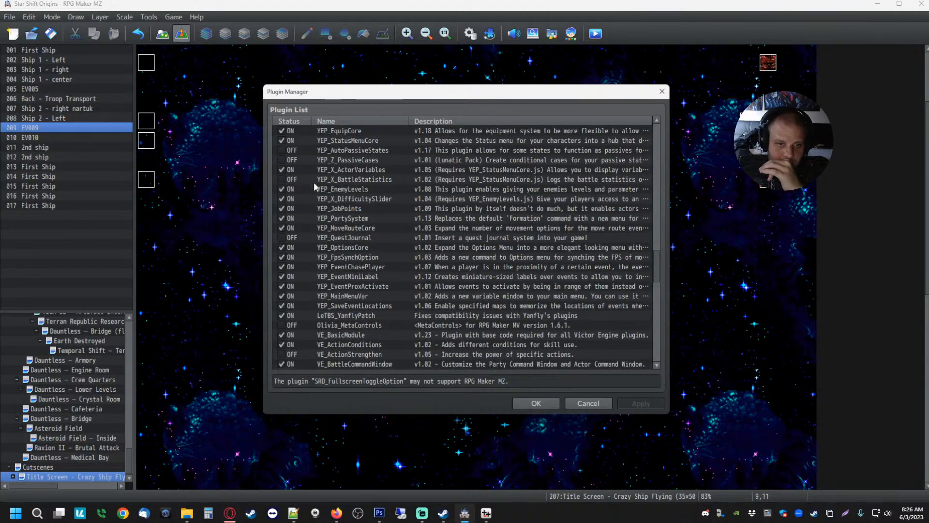
scroll(323, 216, "down", 5)
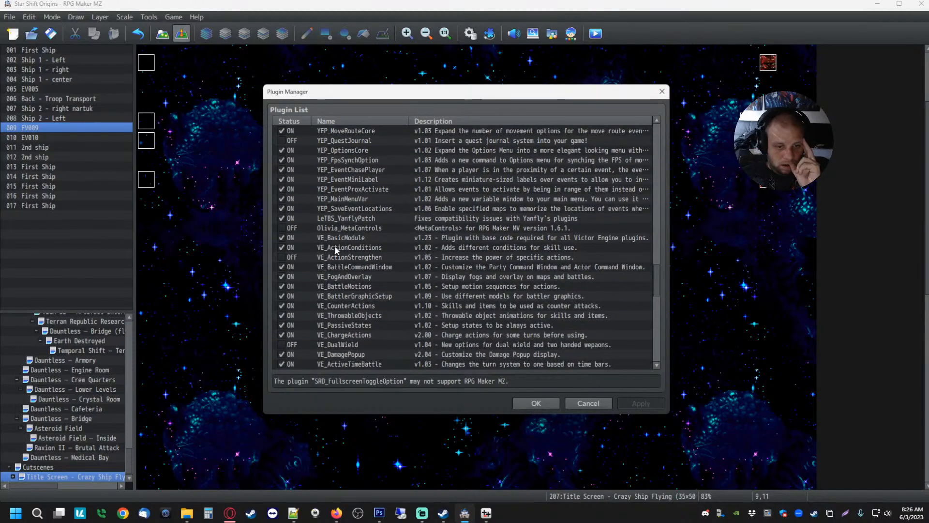
scroll(317, 248, "up", 2)
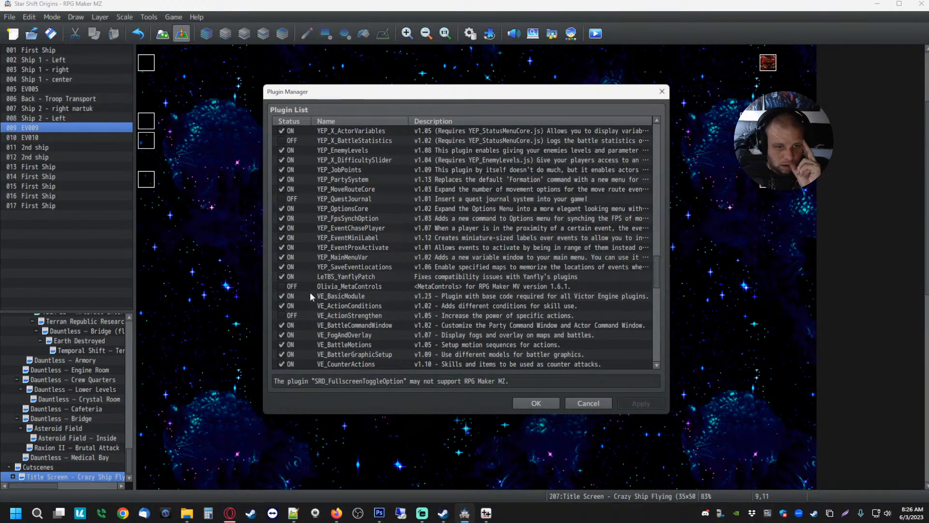
left_click(288, 280)
- Turn off Make Image List in the CustomTranslationEngine plugin's settings and apply the plugin changes
scroll(405, 260, "down", 2)
scroll(400, 268, "down", 4)
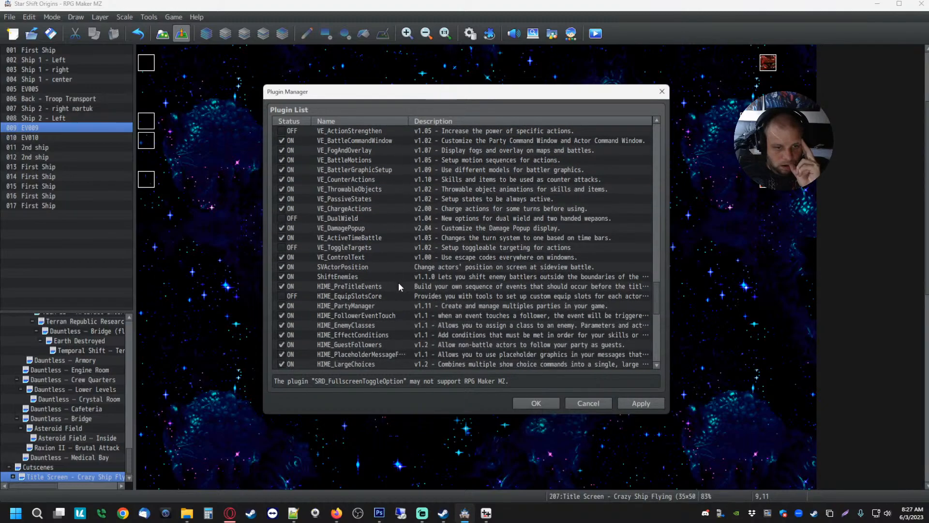
scroll(399, 286, "down", 4)
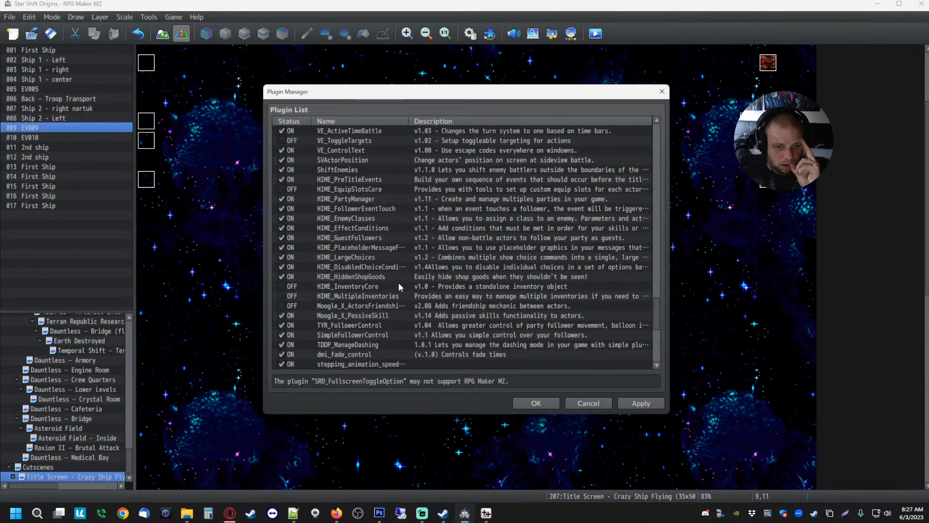
scroll(399, 285, "down", 4)
scroll(393, 288, "down", 3)
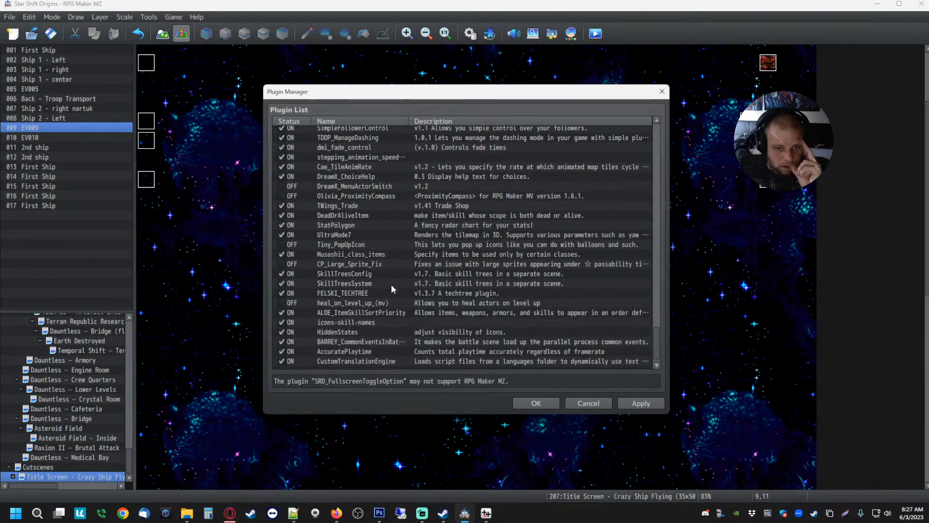
double_click(381, 361)
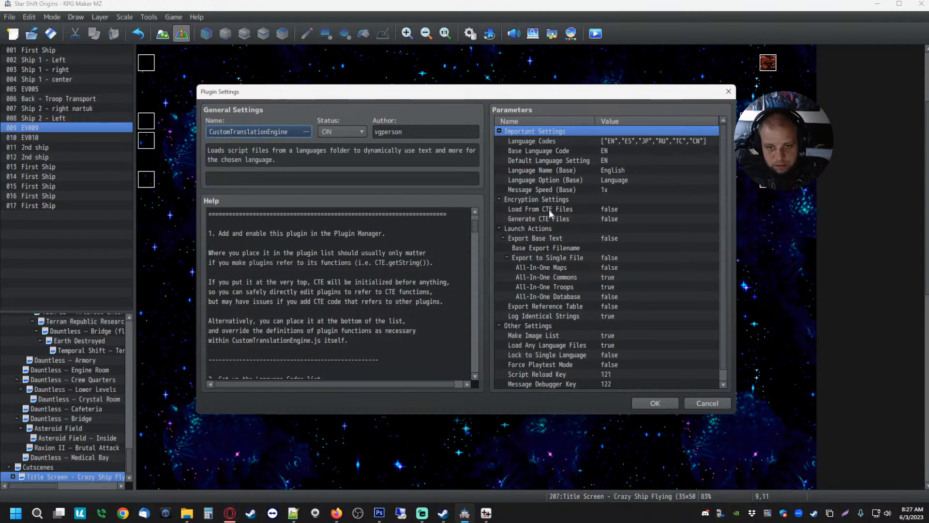
scroll(554, 250, "down", 1)
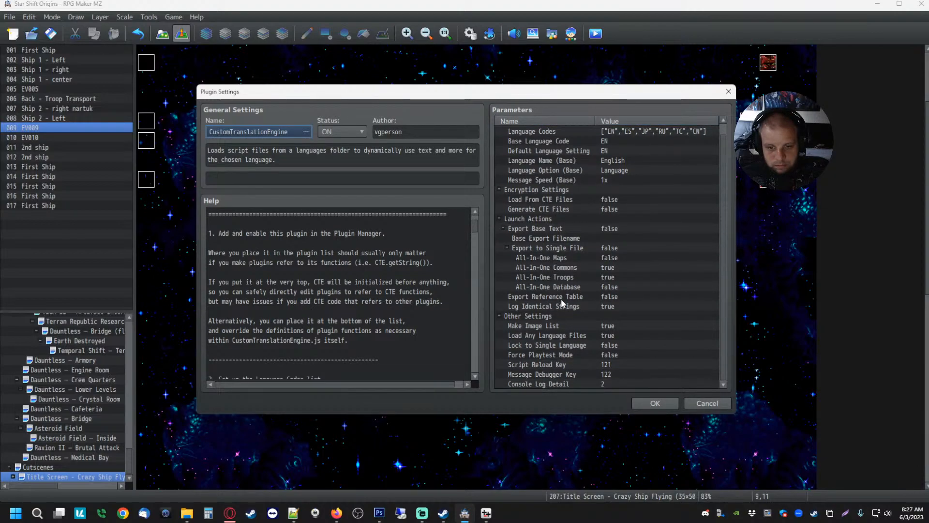
double_click(538, 325)
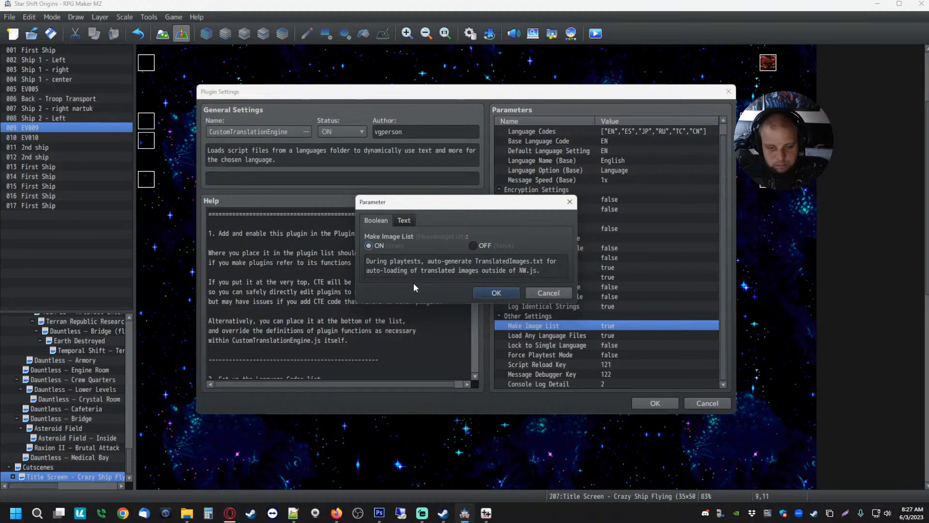
left_click(474, 246)
left_click(509, 290)
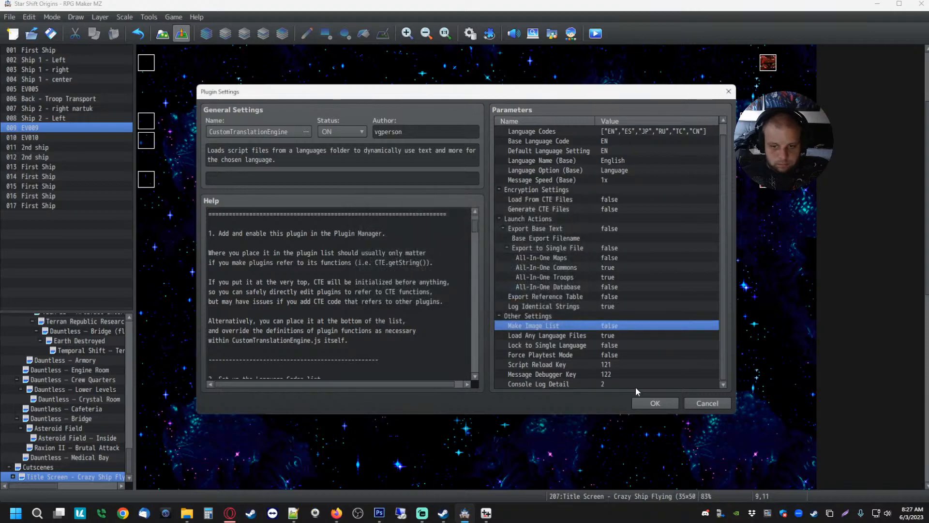
left_click(655, 403)
left_click(537, 403)
- Save the game and playtest its title menu with Español, then restart it with 日本語 and close the playtest
left_click(596, 33)
left_click(462, 269)
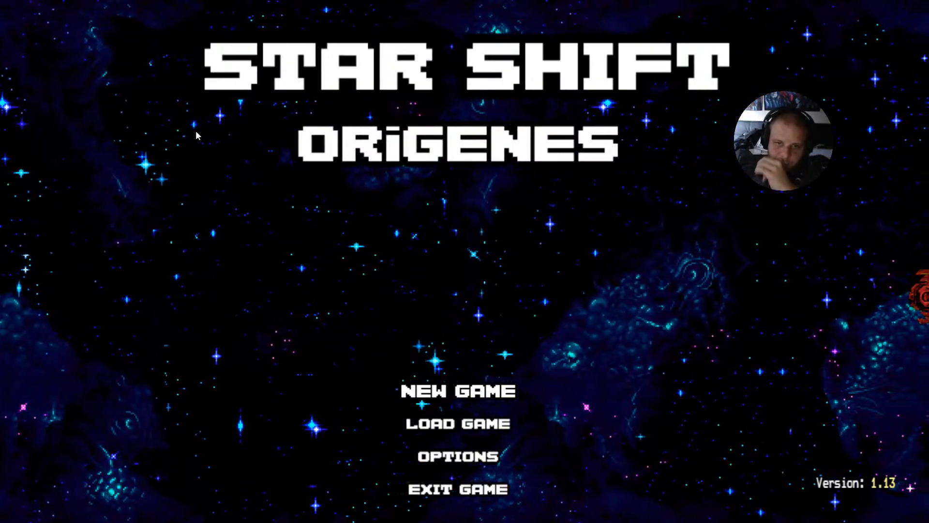
key("F5")
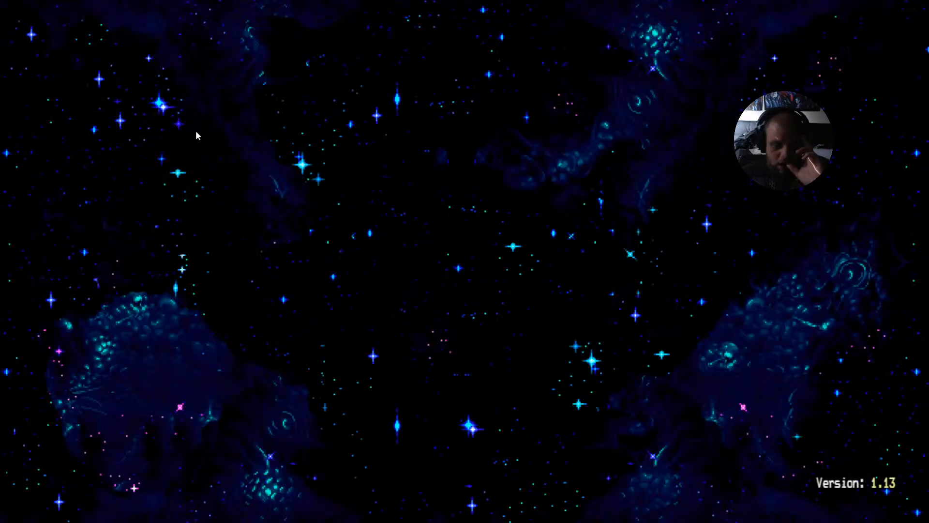
key("Down")
key("Down")
key("Return")
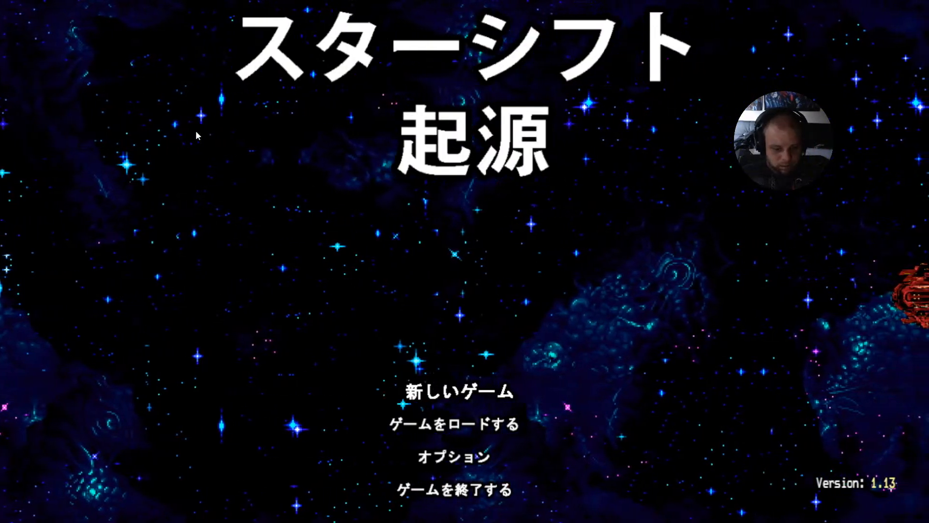
key("F4")
key("alt+F4")
- Turn the CustomTranslationEngine plugin off and accept the plugin list
left_click(490, 33)
scroll(385, 245, "down", 5)
left_click(284, 355)
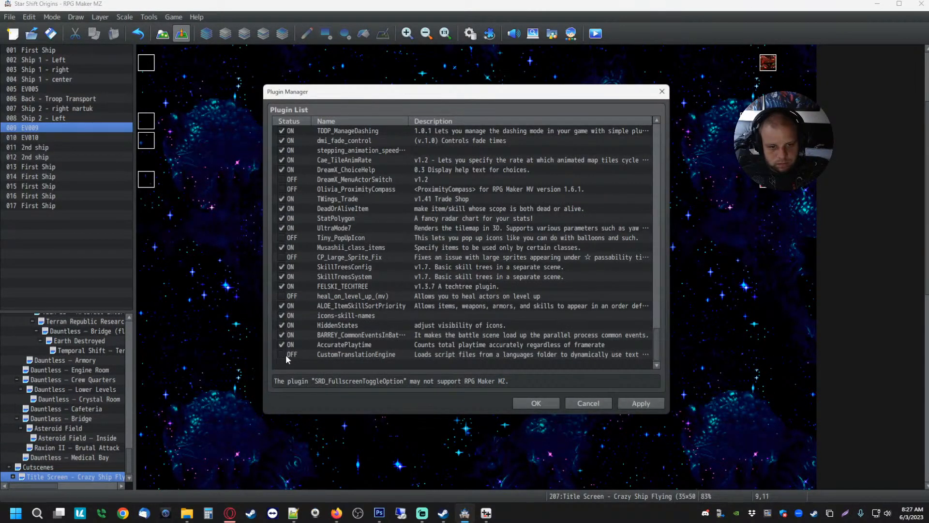
left_click(535, 404)
- Save the changes and playtest the title menu with Español, restarting the game to check it with English
left_click(595, 33)
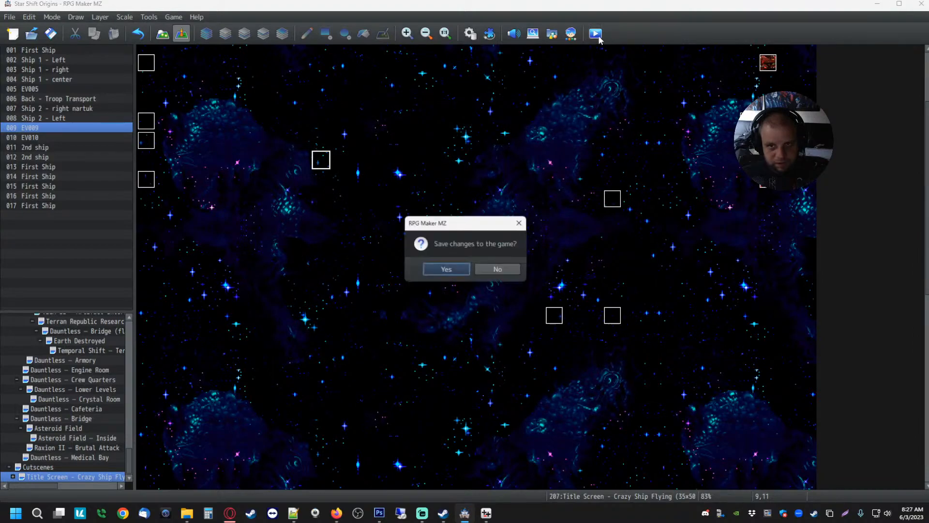
left_click(454, 272)
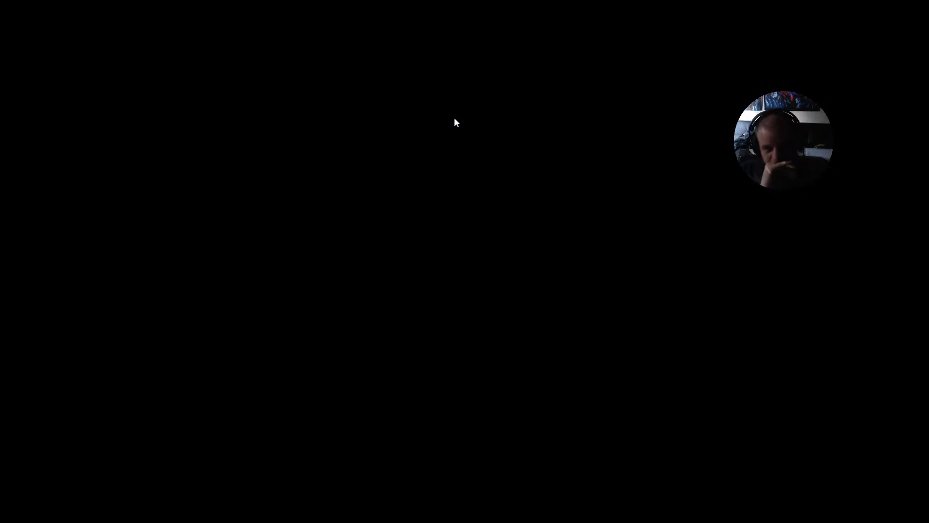
key("Down")
key("Return")
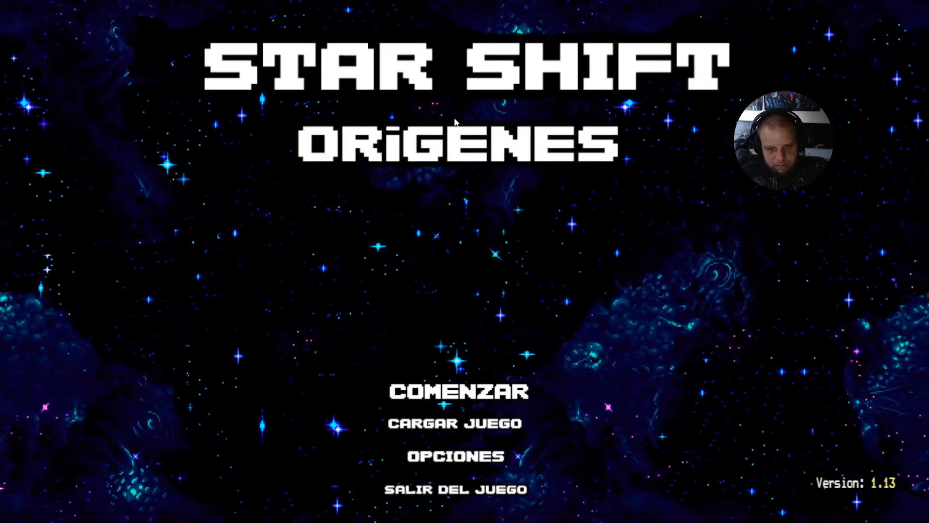
key("F4")
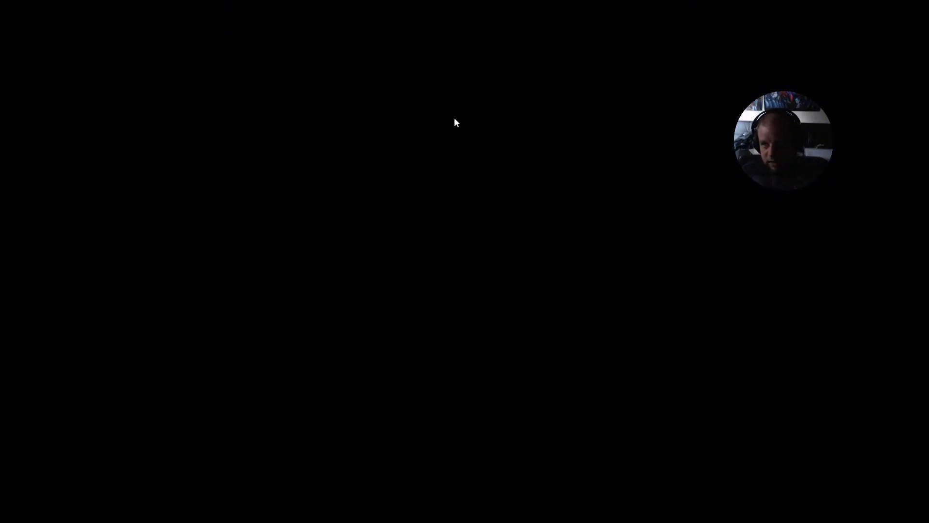
key("Return")
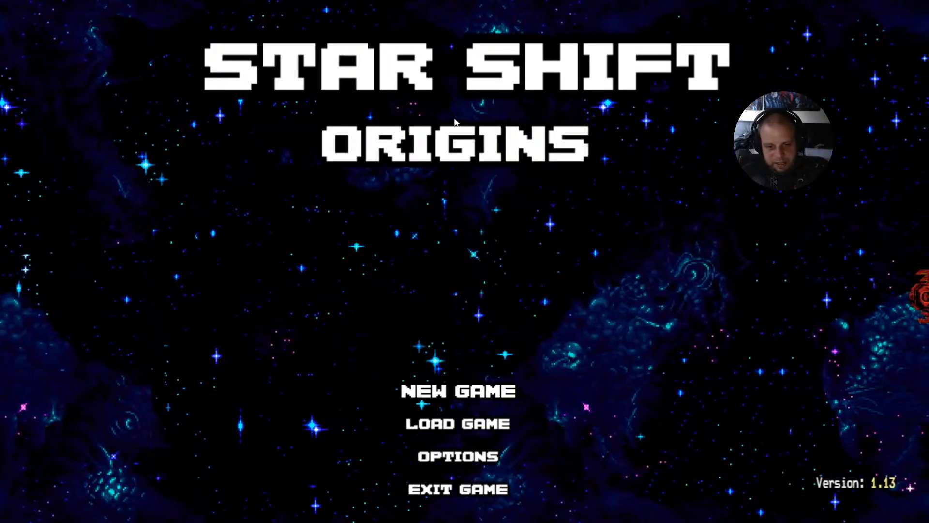
- Restart the running game to check the title menu with 日本語, restart it once more, and close the playtest
key("F5")
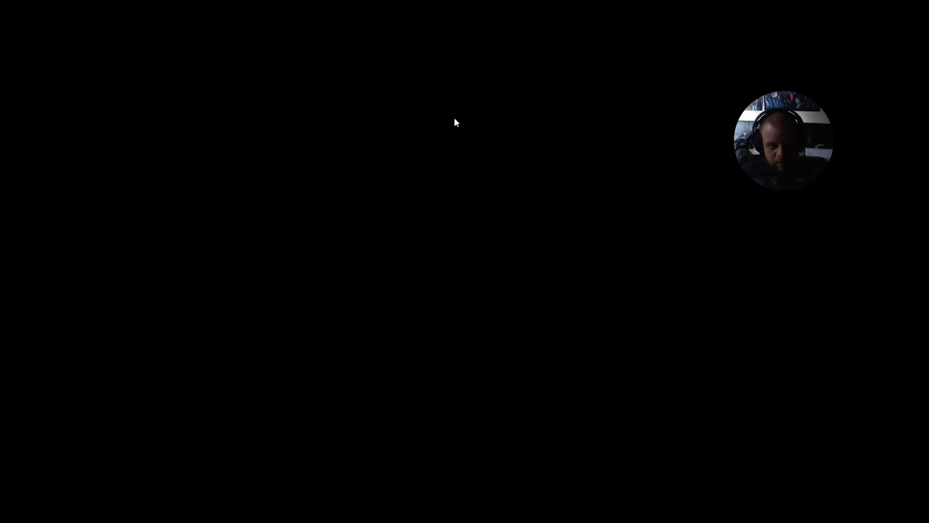
key("Down")
key("Down")
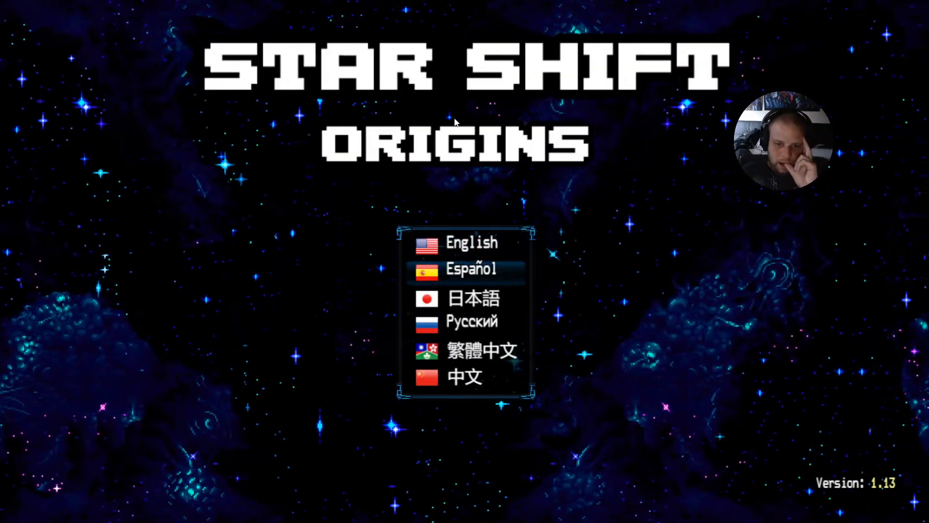
key("Return")
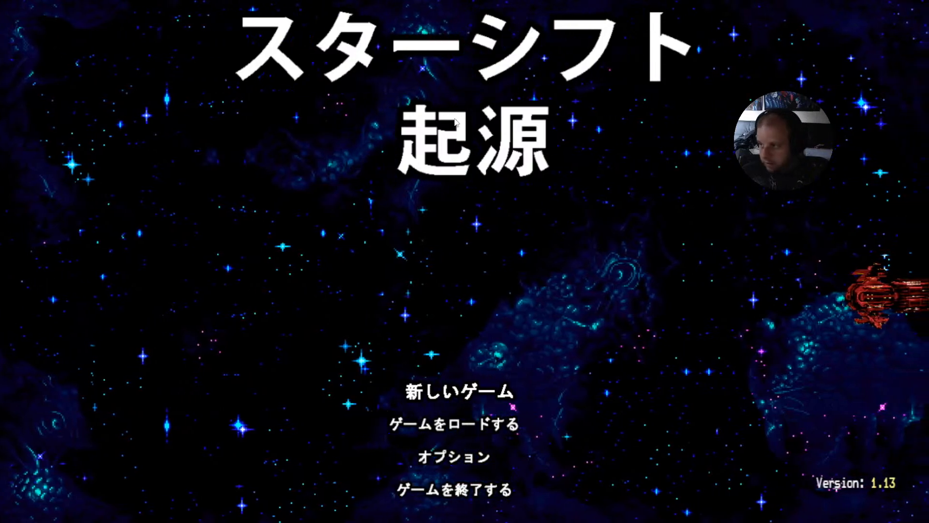
key("F5")
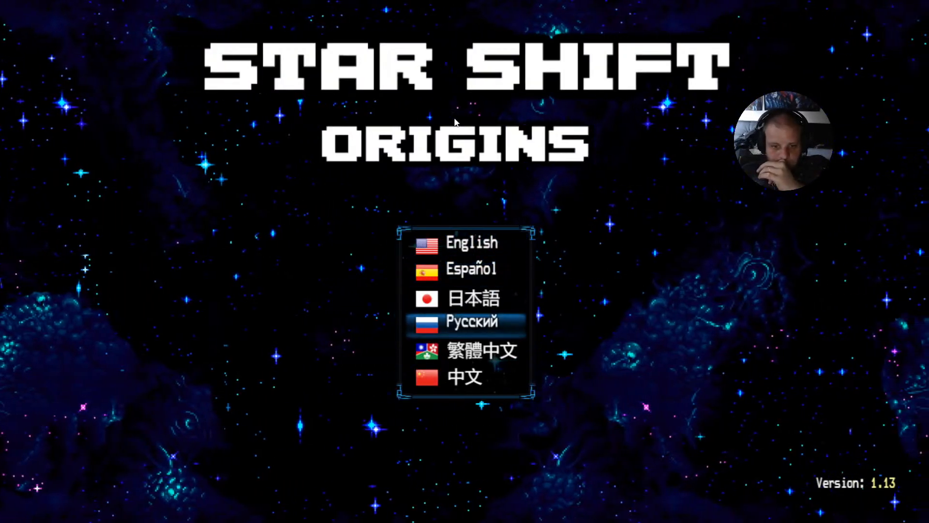
key("F4")
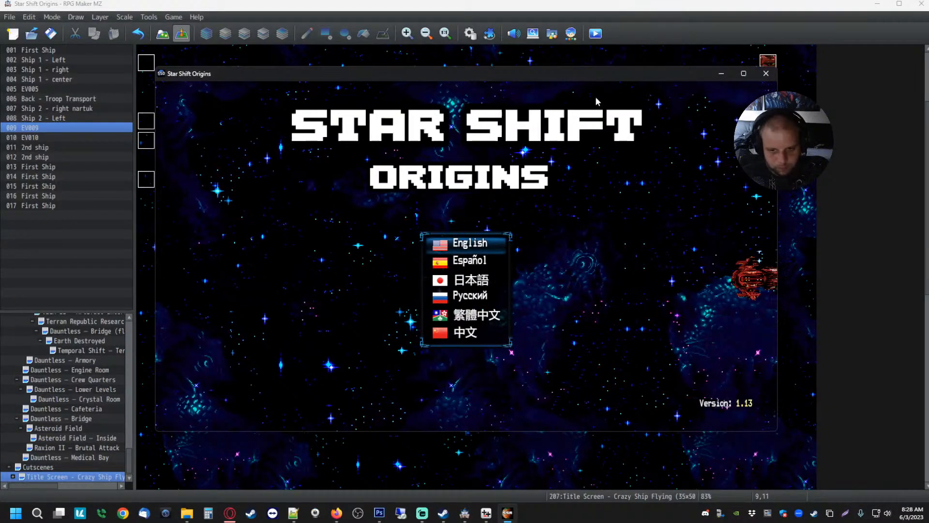
left_click(766, 74)
- Check the image files in the choices folder in File Explorer, and inspect the version label event EV010 in RPG Maker MZ
left_click(186, 513)
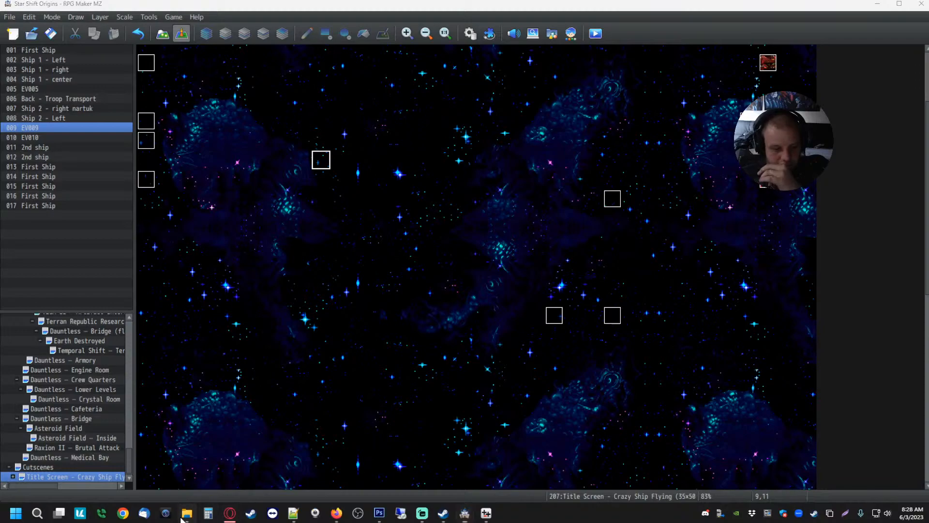
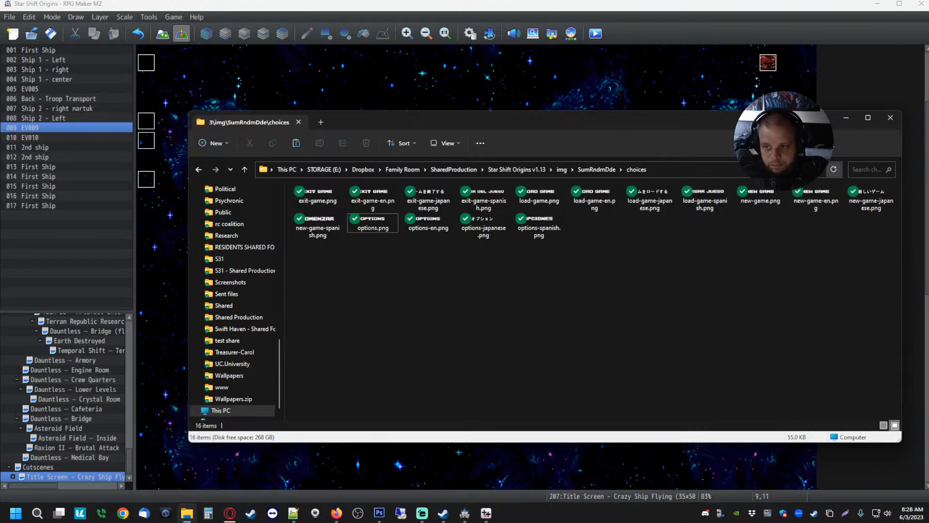
left_click(846, 118)
left_click(614, 316)
left_click(554, 315)
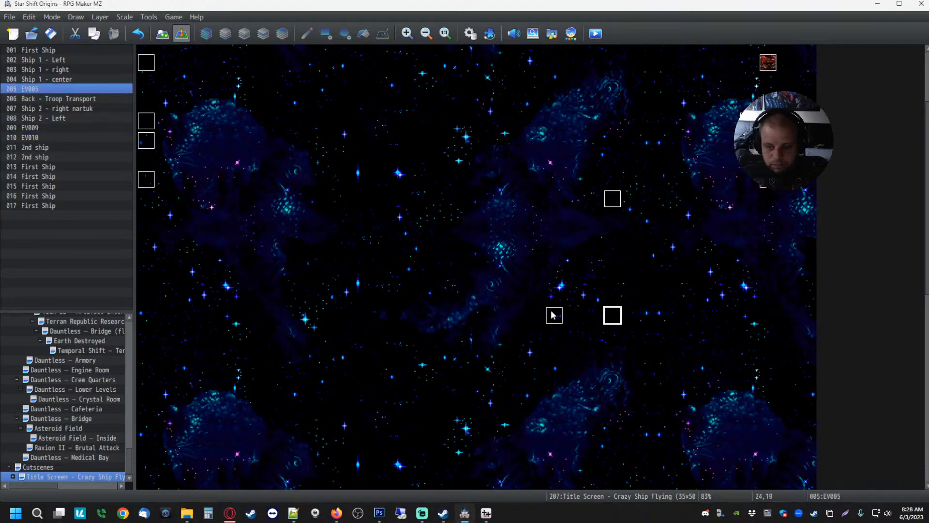
right_click(614, 206)
left_click(632, 208)
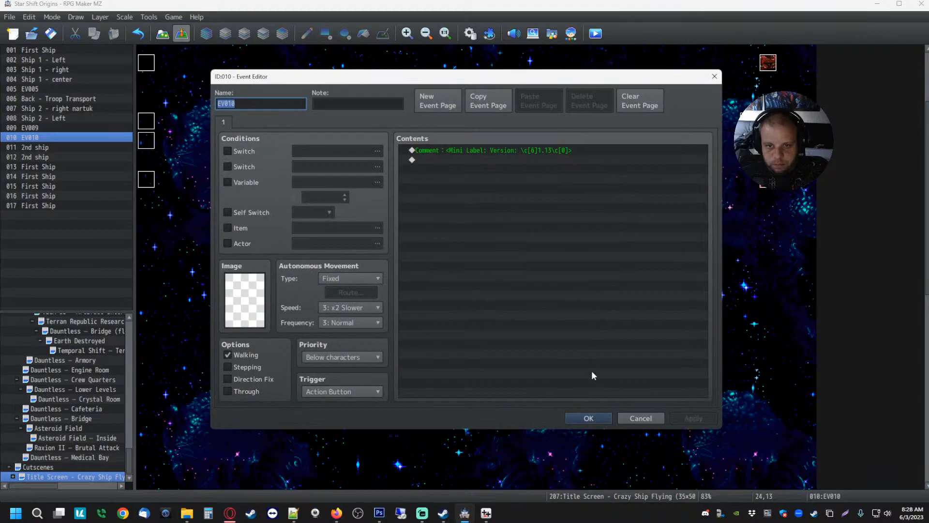
left_click(588, 417)
- Open event EV009 and examine the switches, scripts and picture choices in its English and Español branches
right_click(554, 315)
left_click(576, 325)
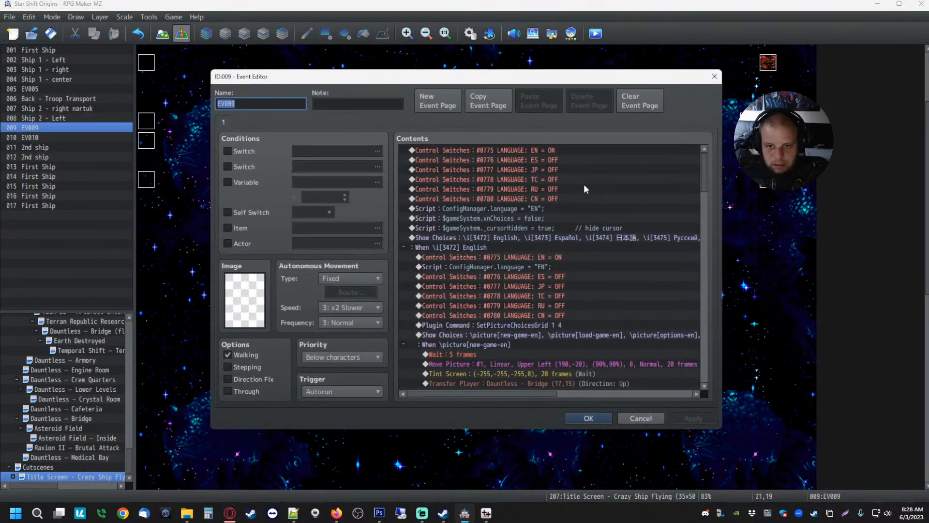
left_click(467, 209)
left_click(456, 236)
left_click(458, 256)
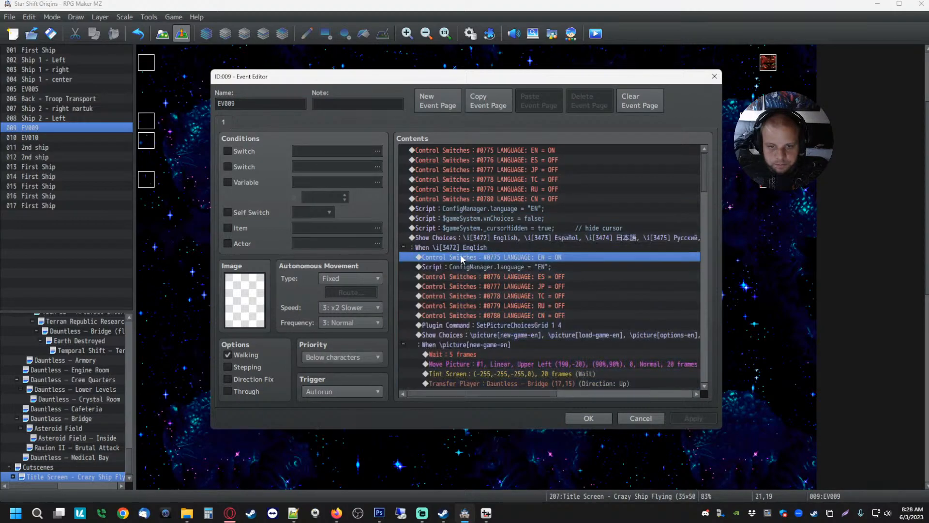
scroll(453, 251, "down", 5)
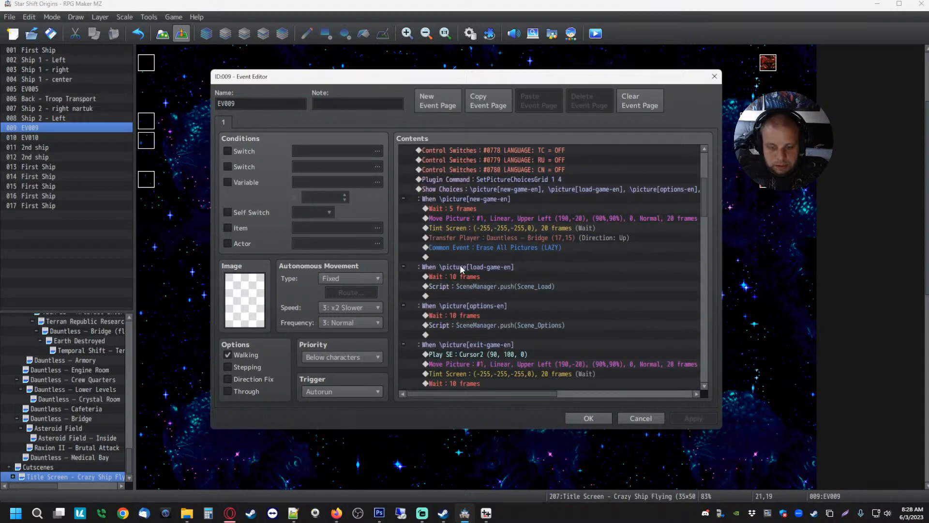
scroll(463, 268, "down", 2)
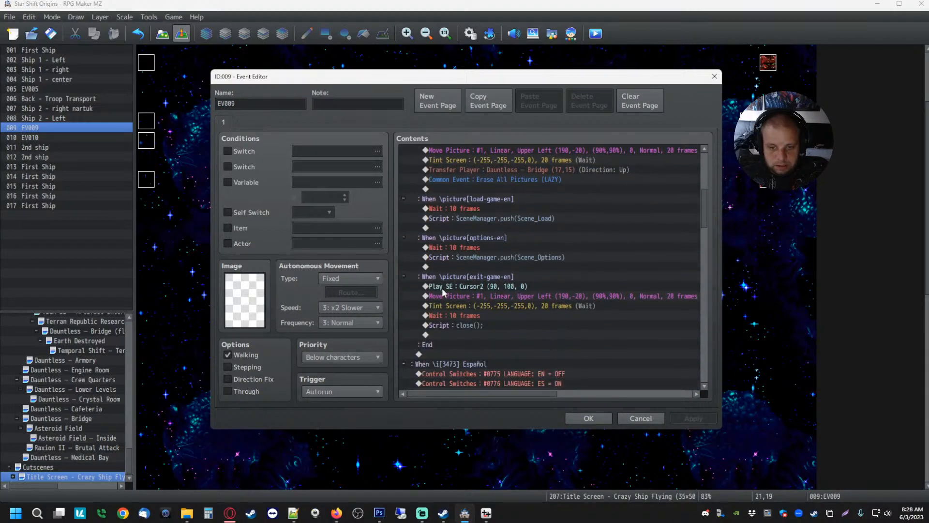
scroll(450, 281, "down", 3)
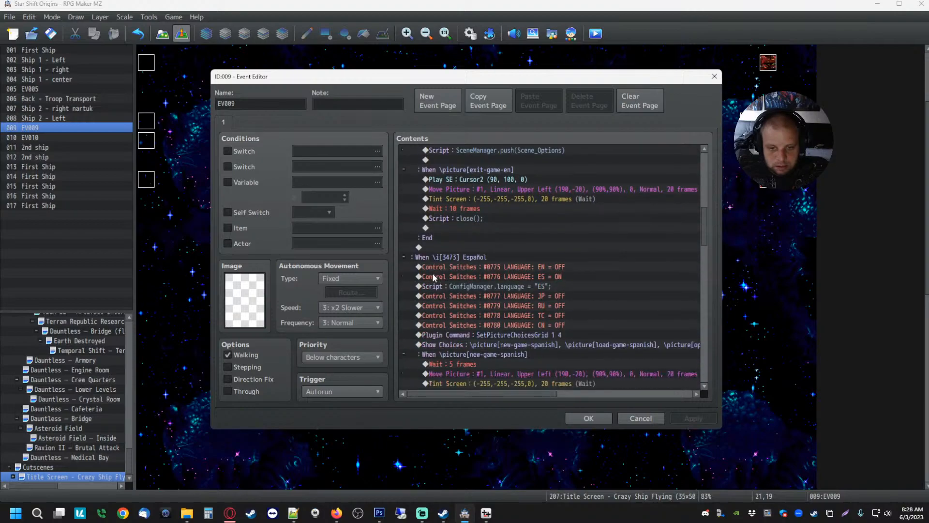
scroll(432, 277, "down", 2)
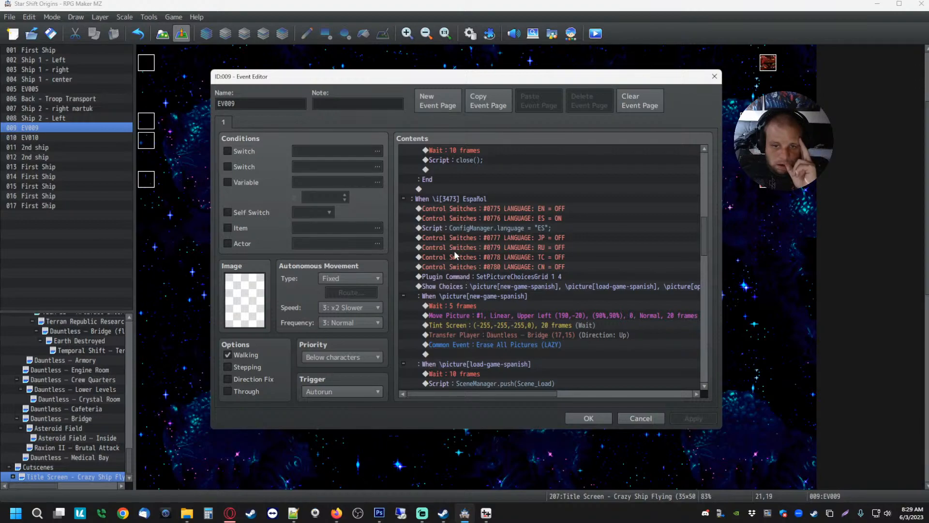
- Compare EV009's English and Español branches, move the LANGUAGE: ES = ON switch above LANGUAGE: EN = OFF in the Español branch, and save the event
scroll(454, 253, "up", 10)
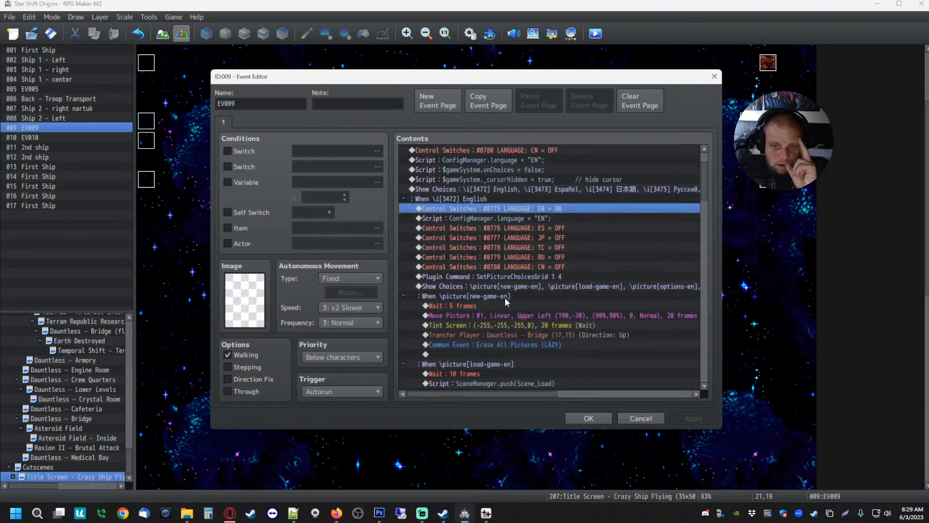
scroll(505, 298, "down", 7)
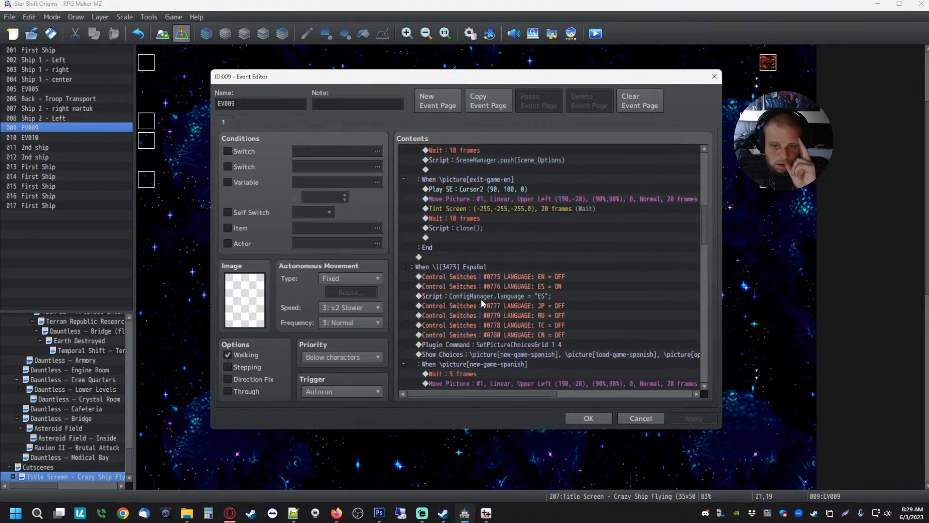
scroll(486, 299, "up", 5)
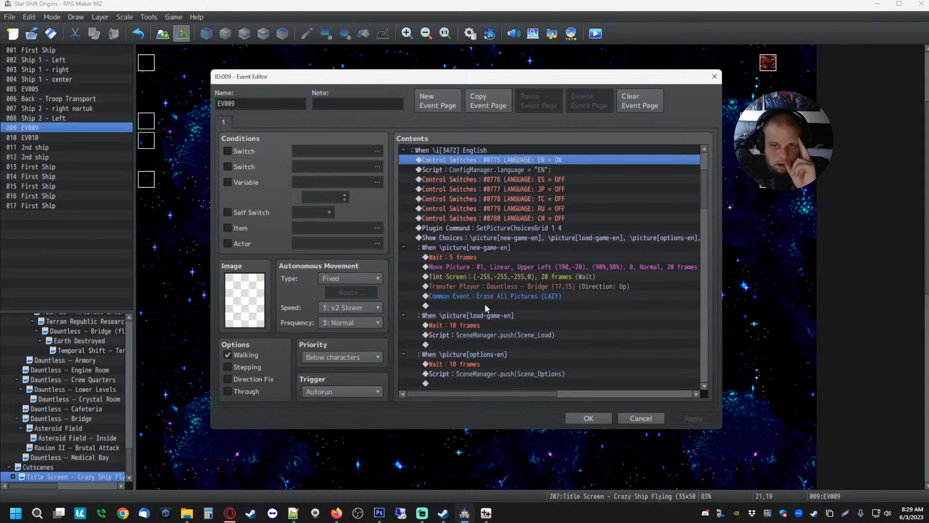
scroll(484, 304, "down", 8)
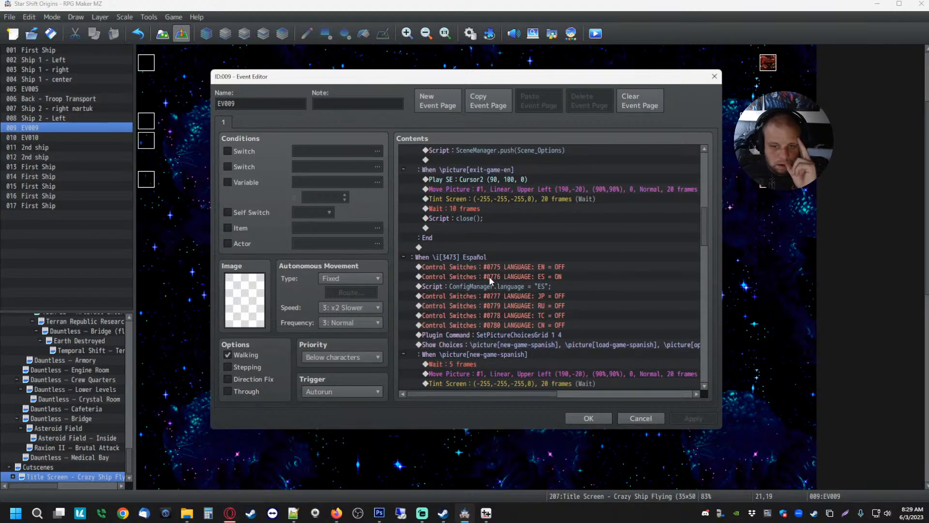
left_click(496, 277)
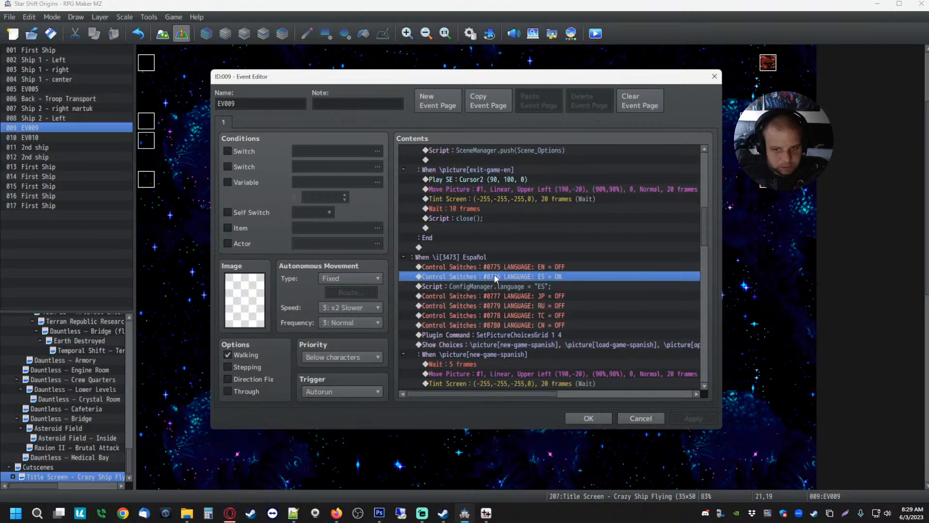
key("Delete")
left_click(468, 270)
key("ctrl+v")
left_click(488, 306)
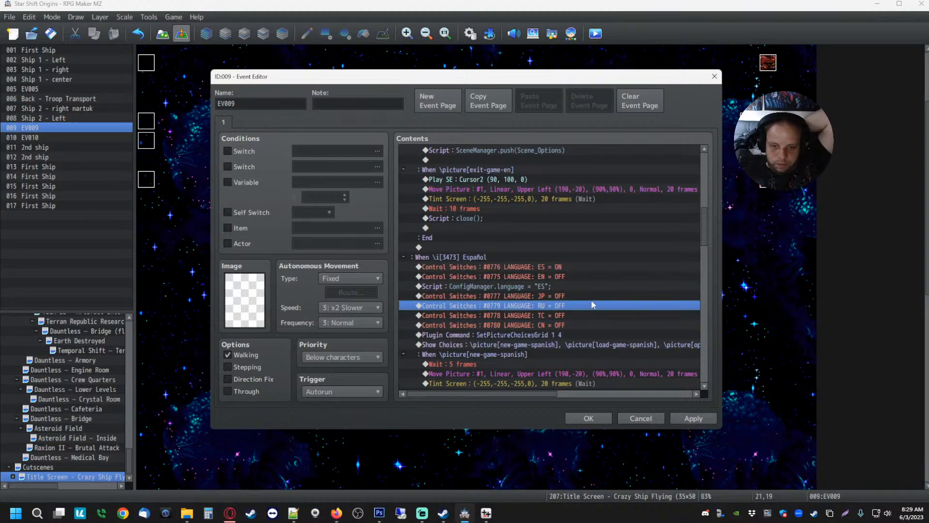
left_click(697, 419)
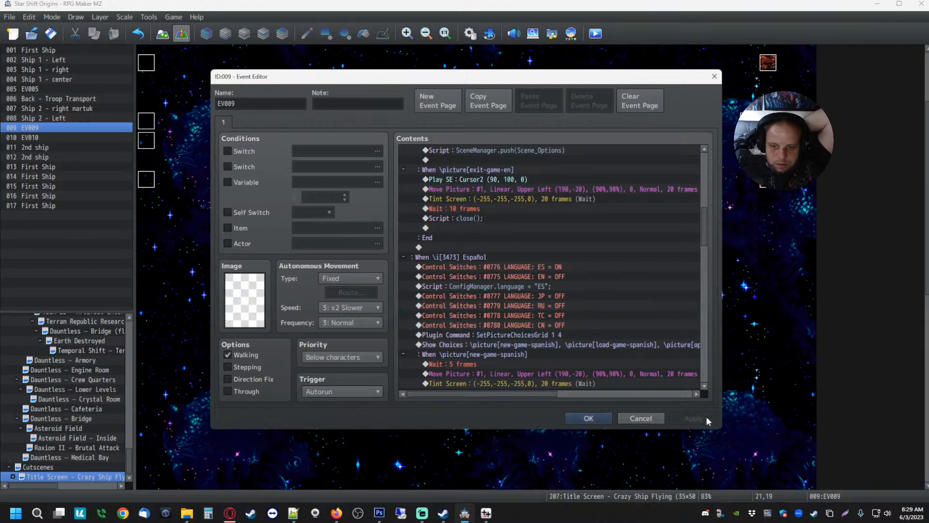
left_click(590, 419)
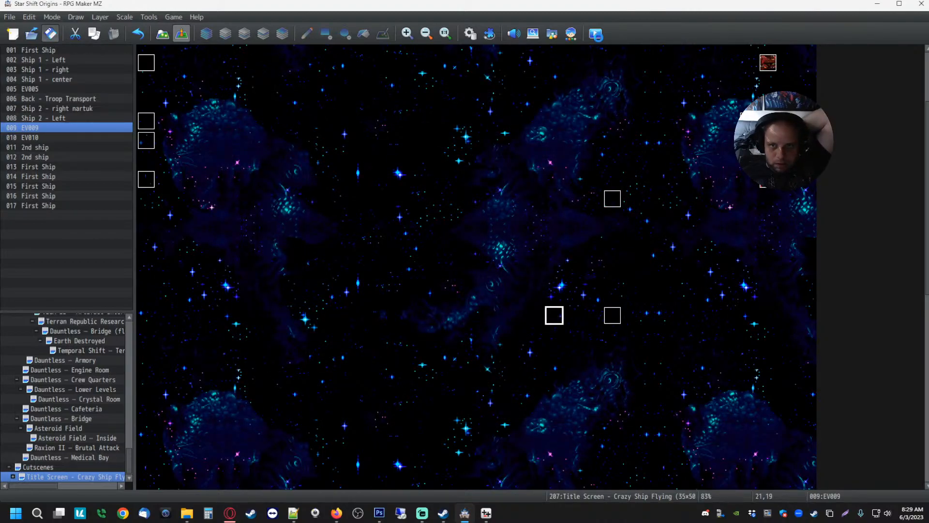
- Playtest the title menu with Español and close the playtest
left_click(595, 33)
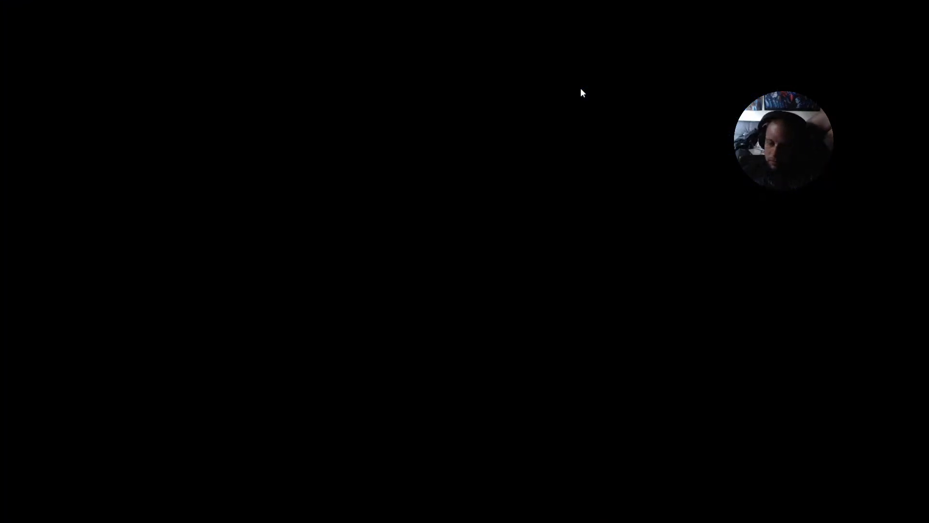
key("Down")
key("Return")
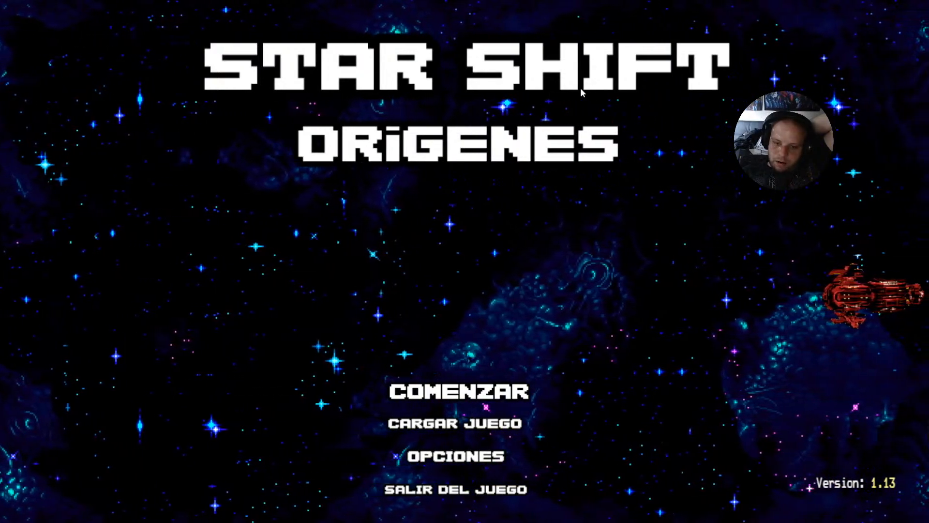
key("F4")
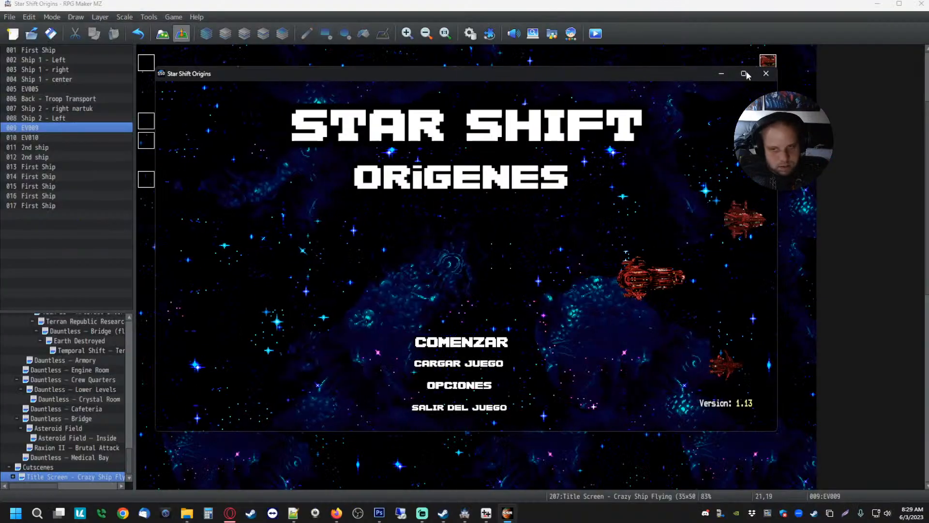
left_click(766, 74)
- Turn the CustomTranslationEngine plugin ON and set its Make Image List parameter to ON
left_click(489, 33)
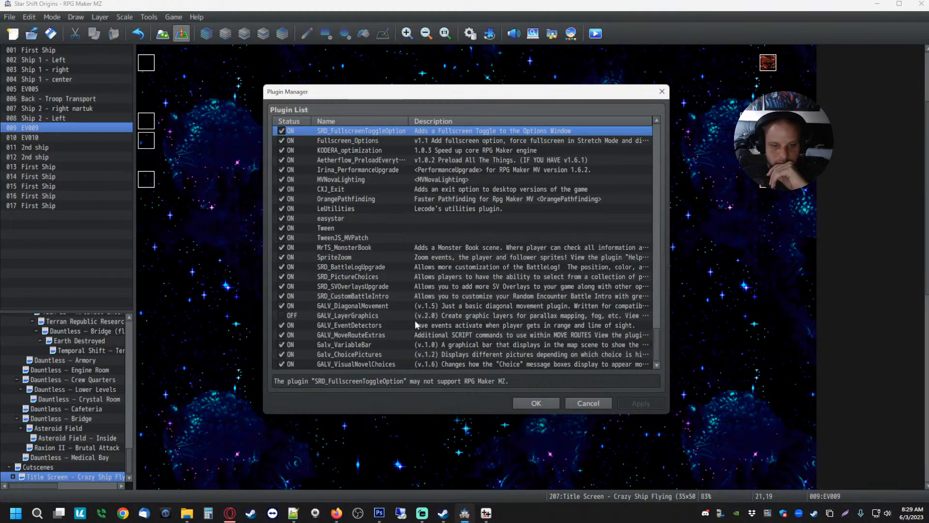
scroll(380, 309, "down", 8)
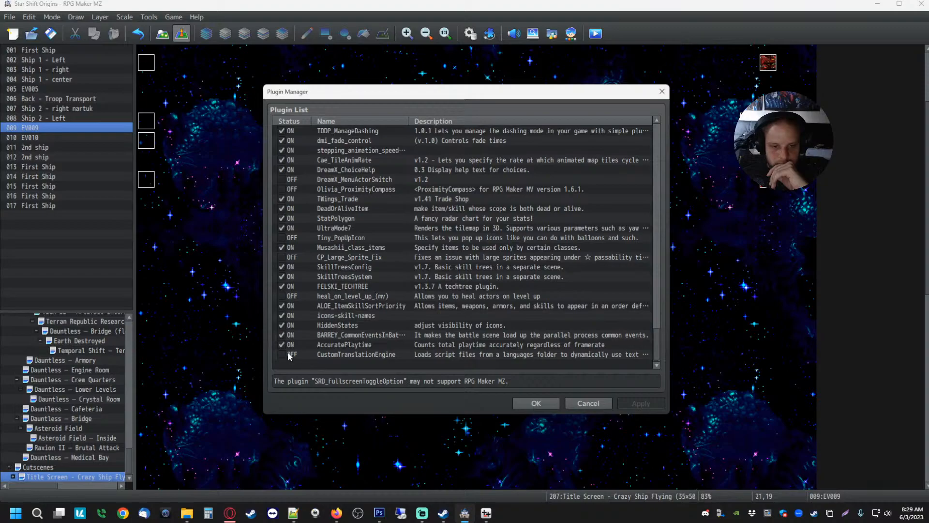
double_click(362, 356)
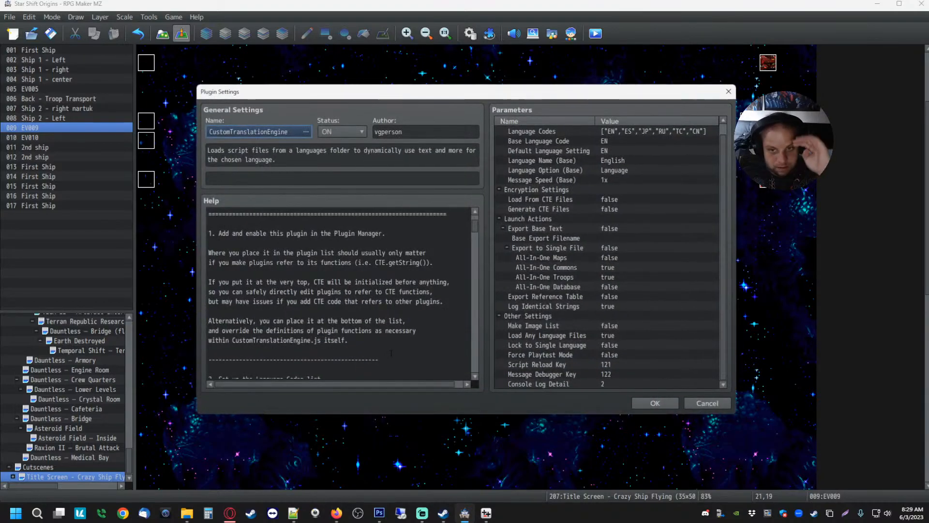
left_click(551, 325)
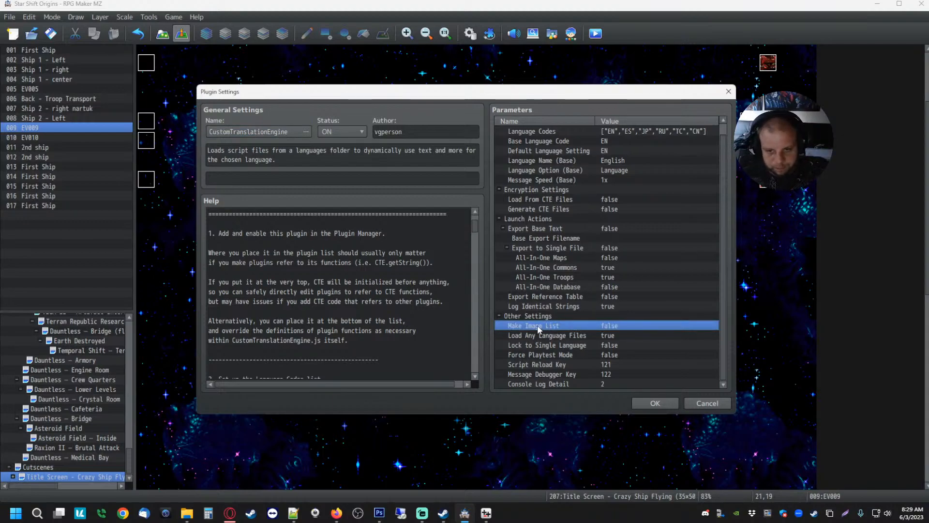
double_click(537, 325)
left_click(377, 246)
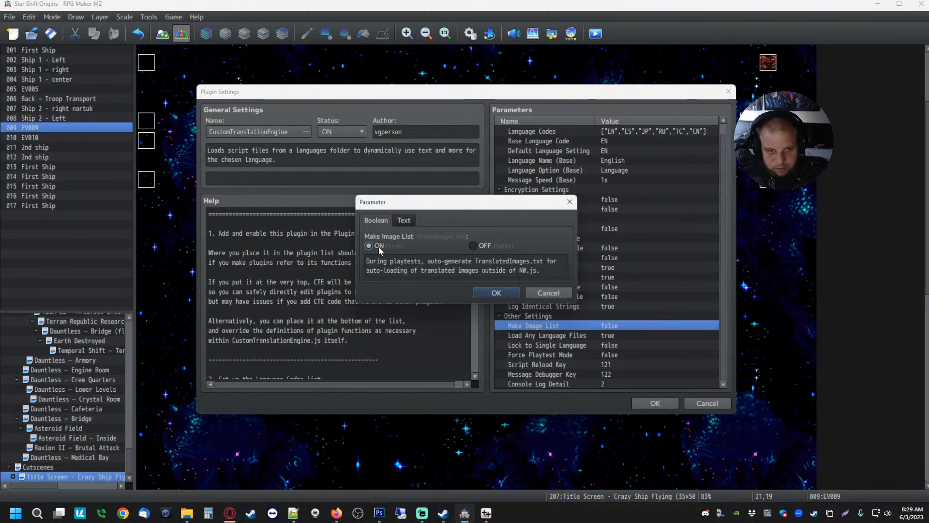
left_click(496, 293)
- Check the Lock to Single Language and Force Playtest Mode parameters, leave both OFF, and confirm the plugin settings
left_click(562, 355)
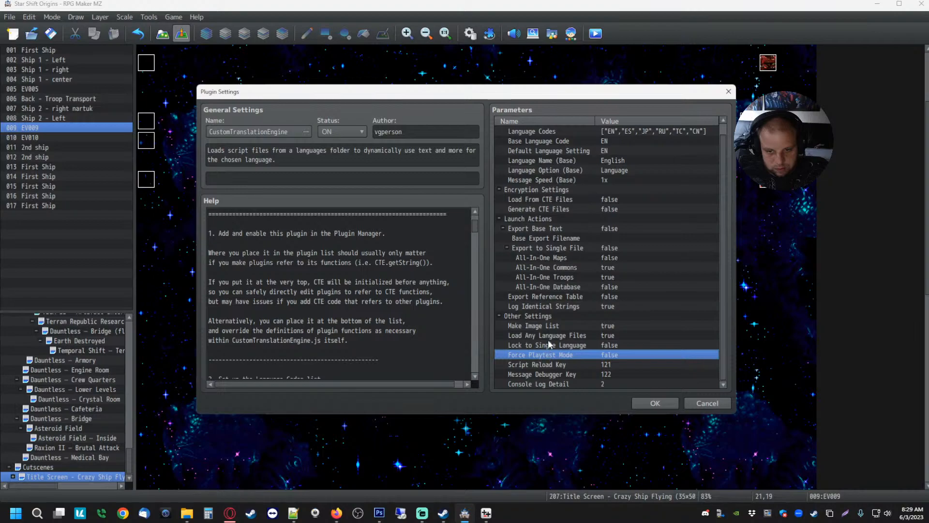
left_click(548, 344)
left_click(537, 355)
double_click(547, 343)
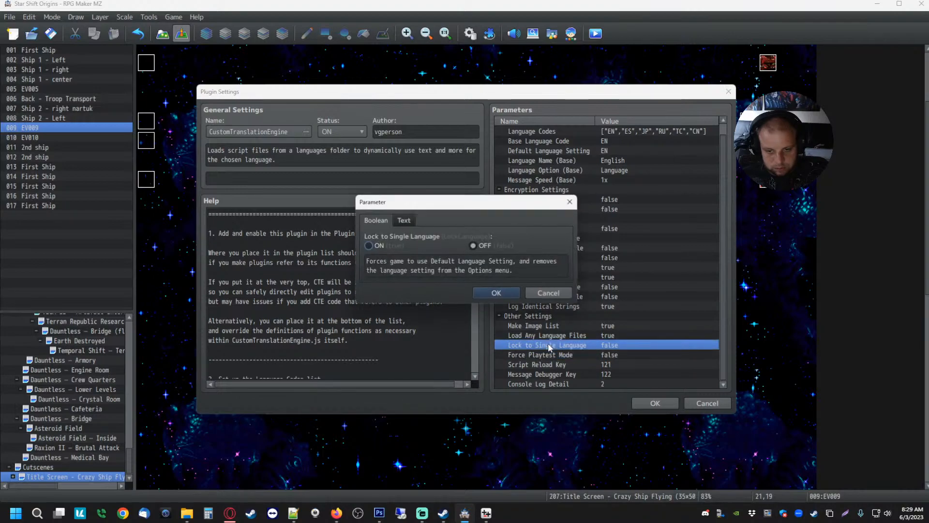
left_click(496, 293)
left_click(527, 354)
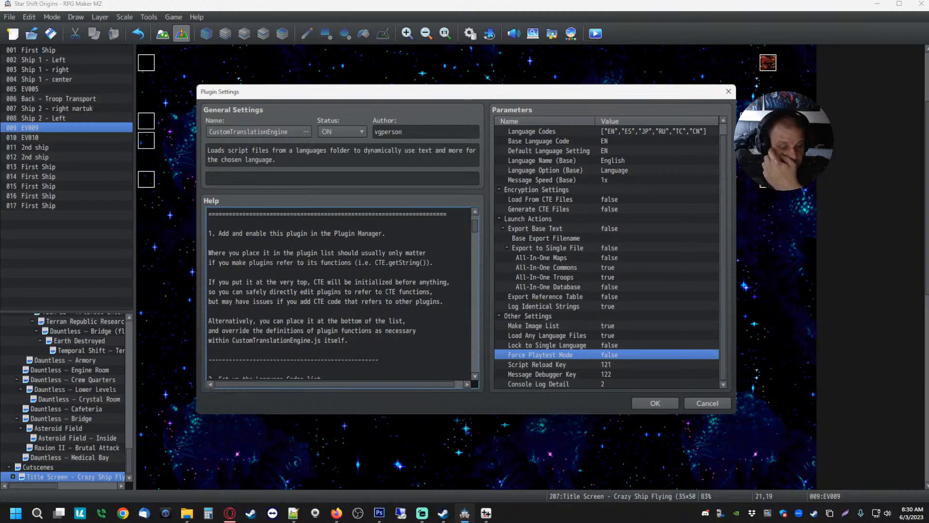
double_click(535, 356)
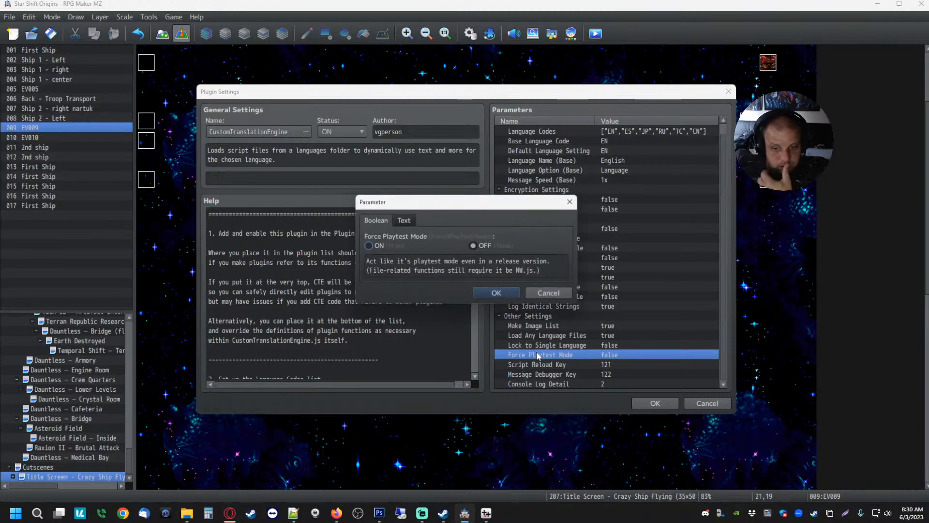
left_click(497, 294)
left_click(557, 367)
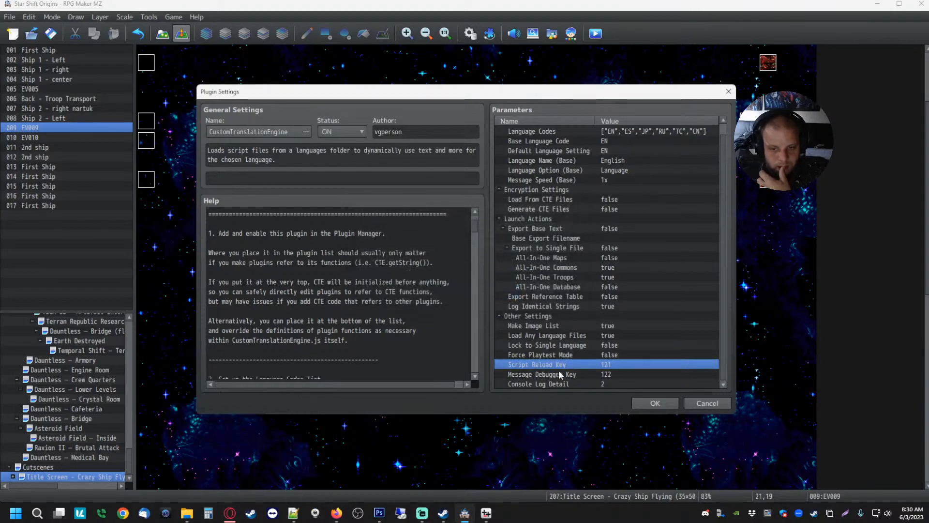
left_click(661, 402)
left_click(517, 400)
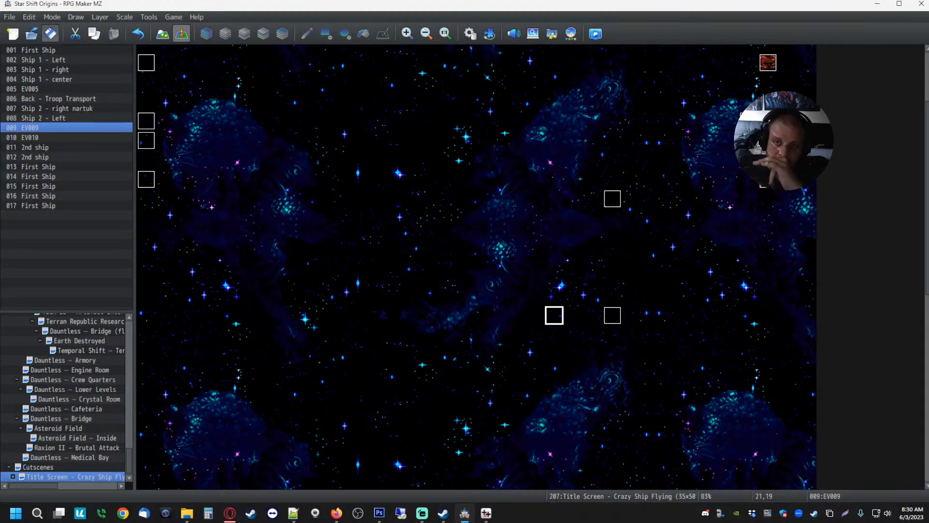
- Playtest the title menu with Español and 日本語, restarting the game between languages, and close the playtest
left_click(595, 33)
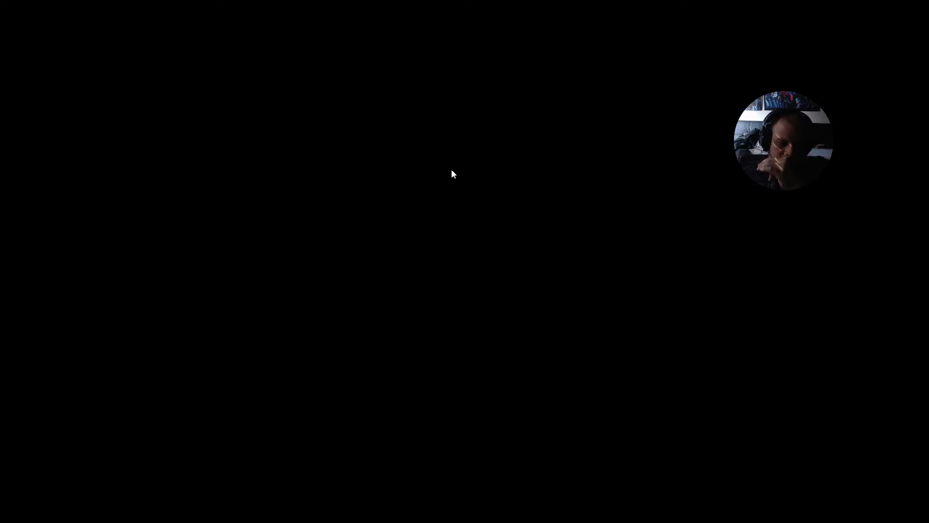
key("Down")
key("Return")
key("F4")
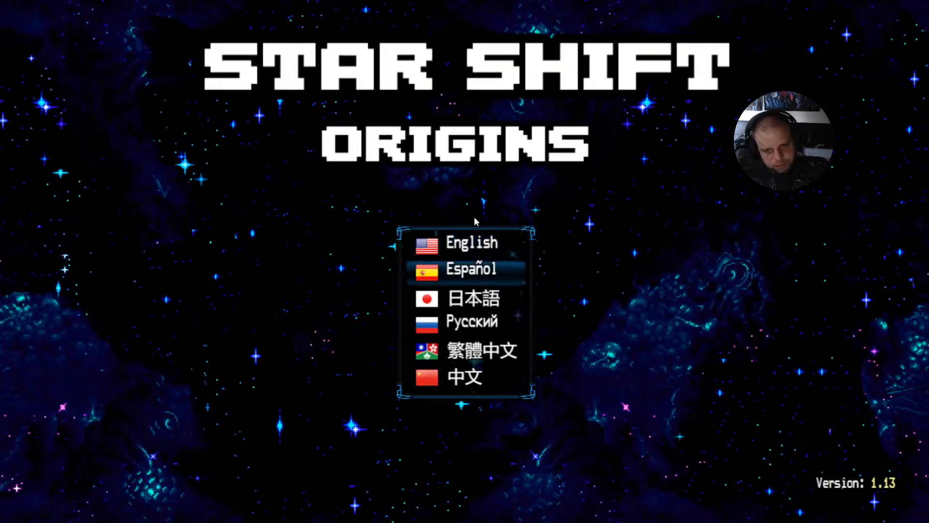
key("Down")
key("Down")
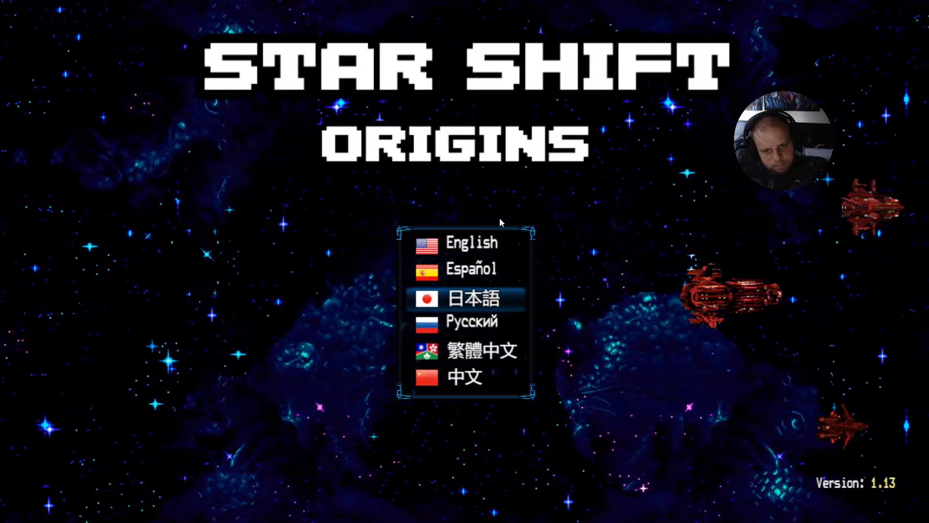
left_click(469, 293)
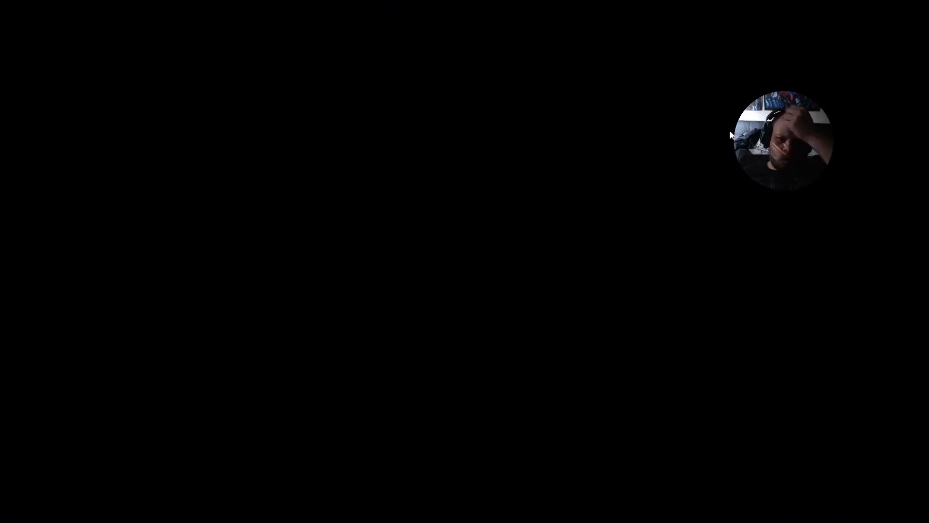
key("F4")
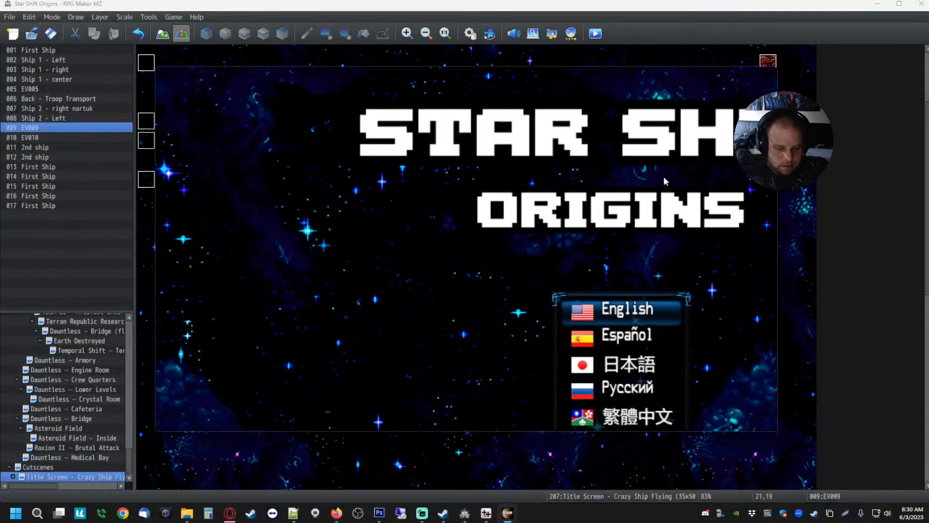
left_click(768, 74)
- Reopen event EV009 and inspect the switch assigned in the initial LANGUAGE: ES command, cancelling without changes
left_click(568, 321)
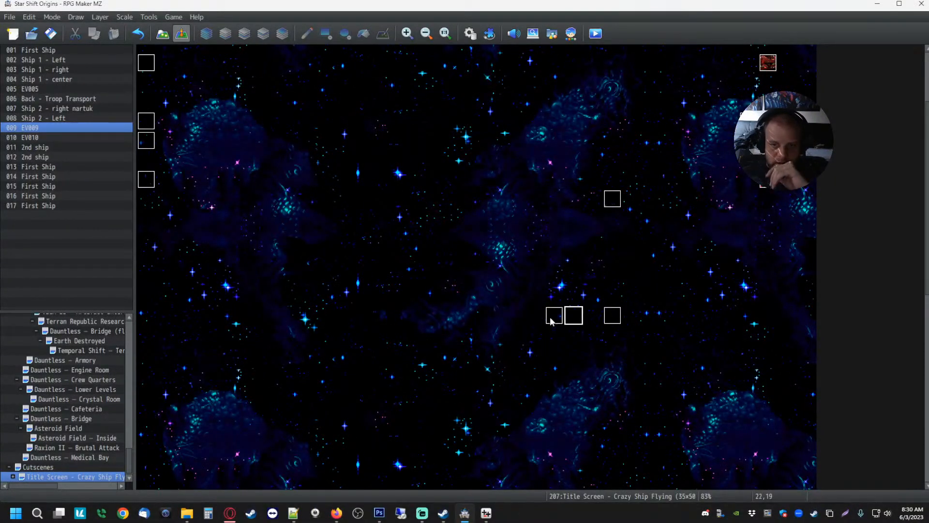
right_click(552, 321)
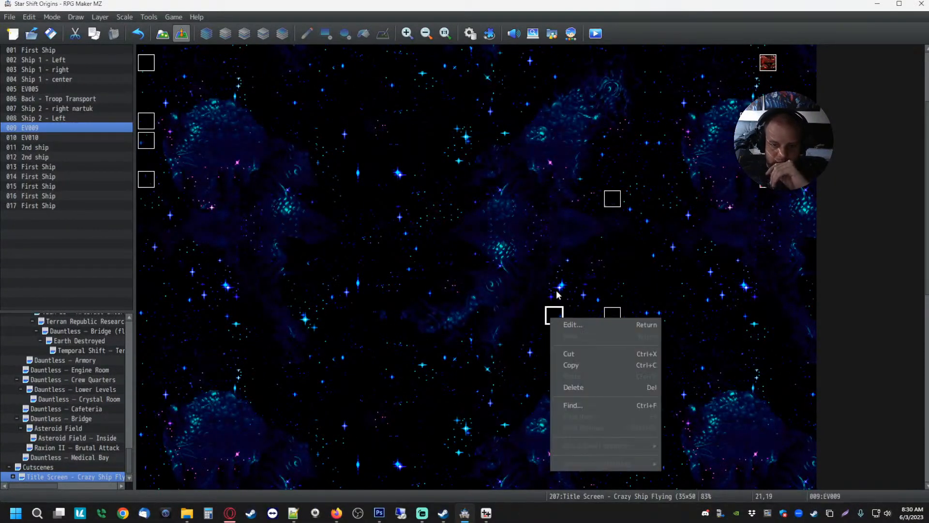
left_click(590, 324)
scroll(524, 261, "up", 8)
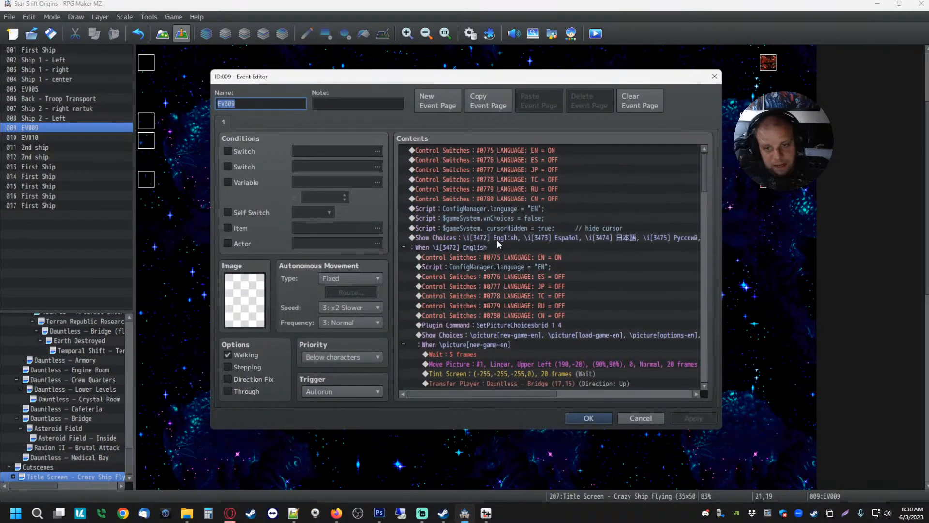
left_click(493, 159)
right_click(494, 160)
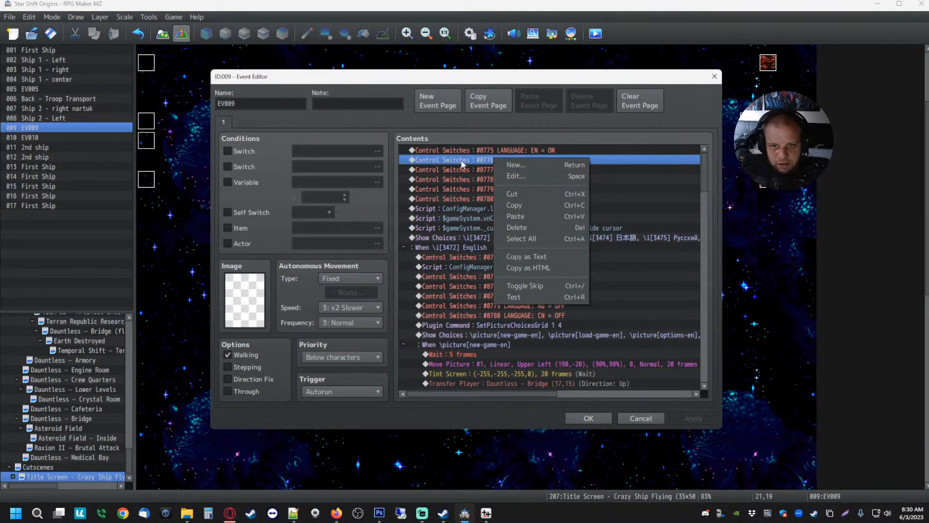
left_click(472, 169)
right_click(492, 160)
left_click(527, 179)
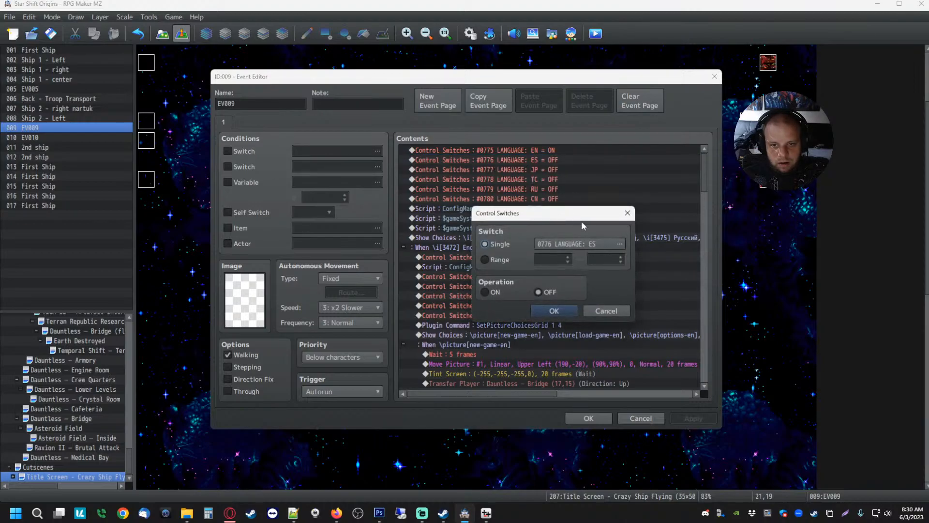
left_click(620, 245)
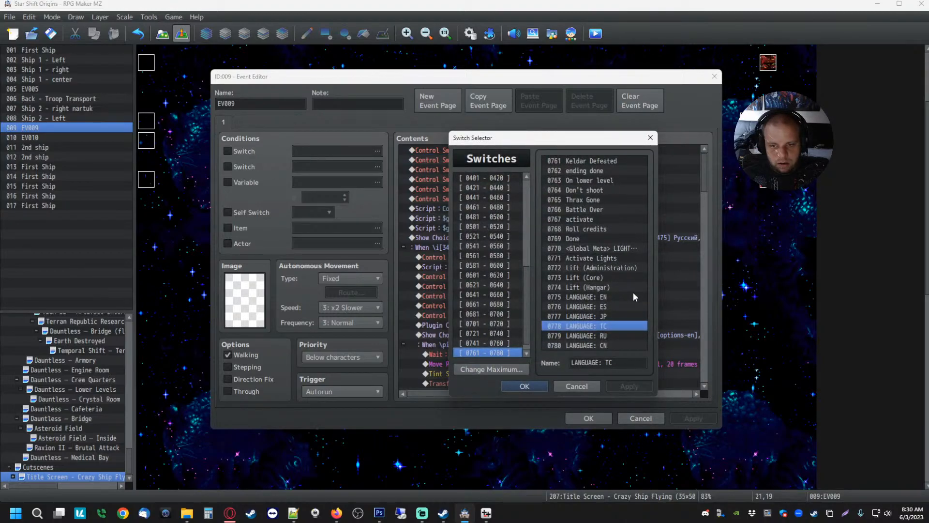
left_click(525, 386)
left_click(608, 311)
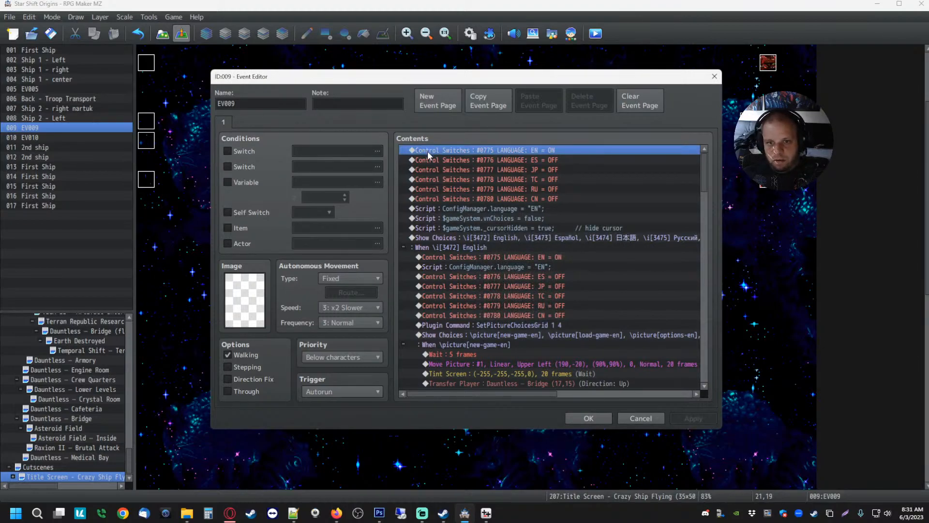
- Insert an Open Menu Screen command before the initial ConfigManager.language = "EN" script in EV009, apply it and confirm the event
left_click(423, 209)
right_click(430, 208)
left_click(453, 213)
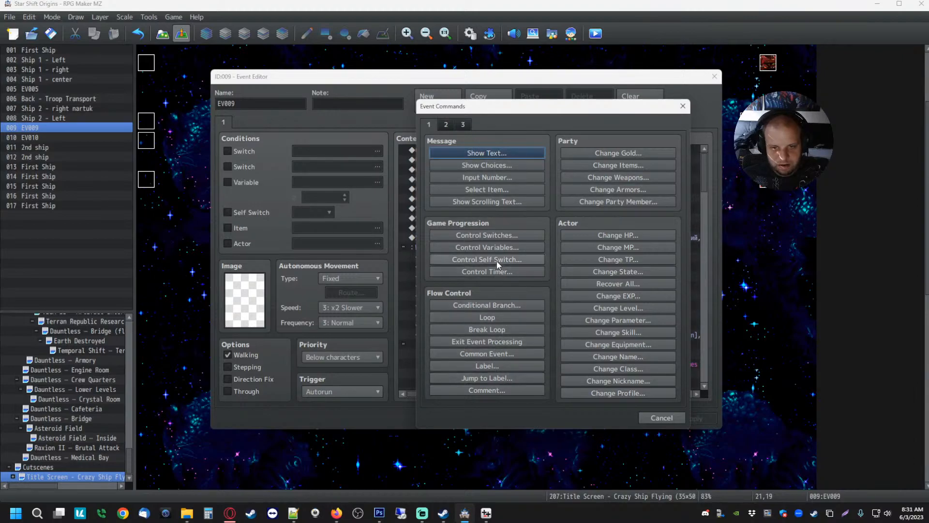
left_click(447, 125)
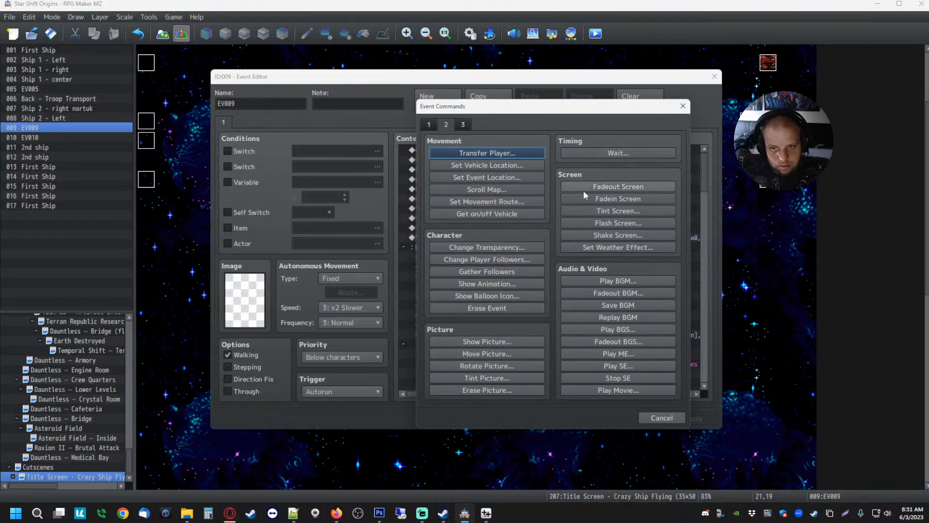
left_click(463, 124)
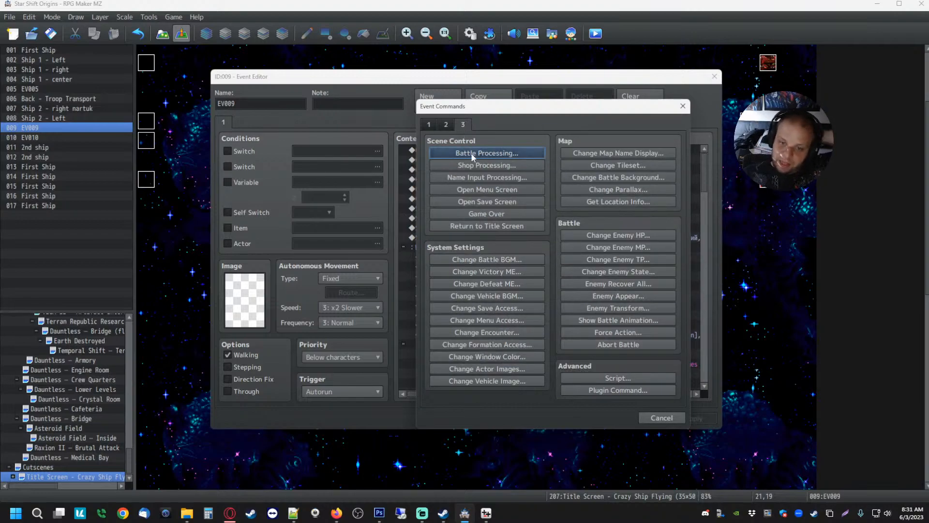
left_click(495, 189)
left_click(483, 247)
left_click(443, 209)
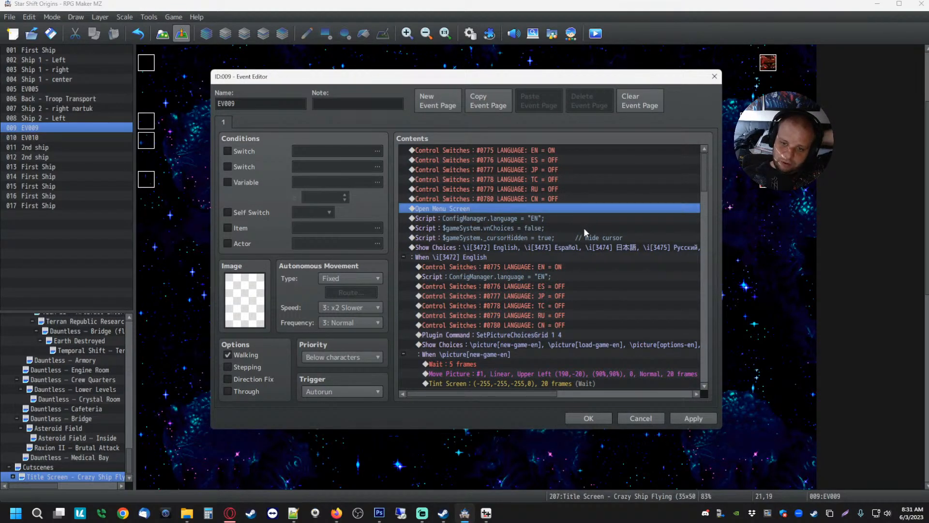
left_click(584, 285)
left_click(474, 211)
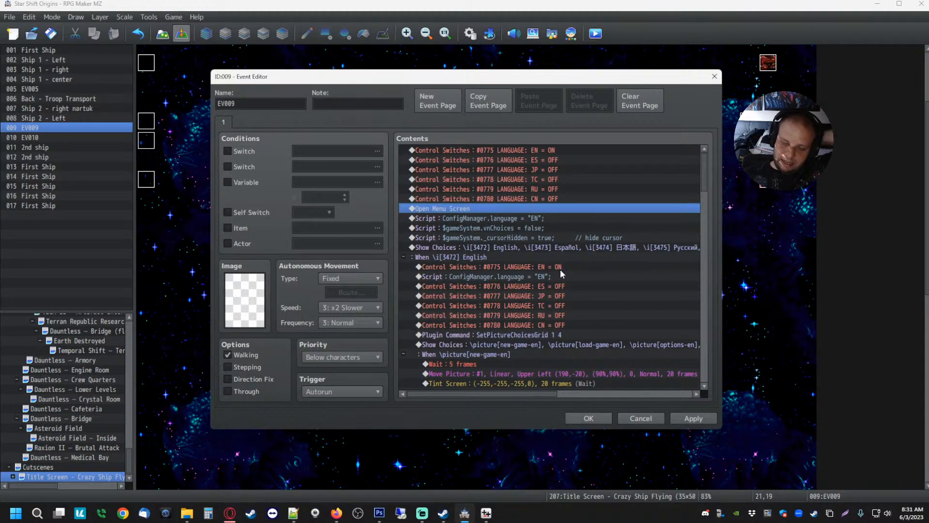
left_click(484, 276)
left_click(443, 212)
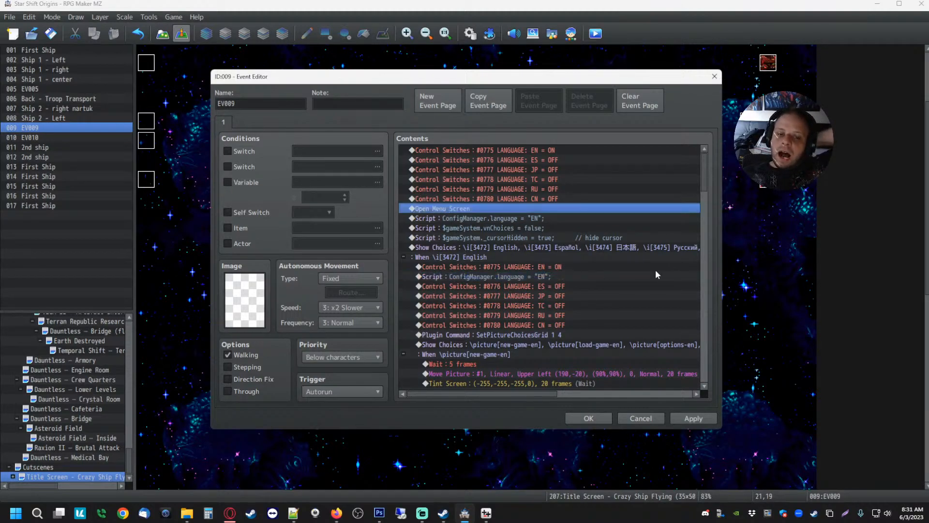
left_click(698, 419)
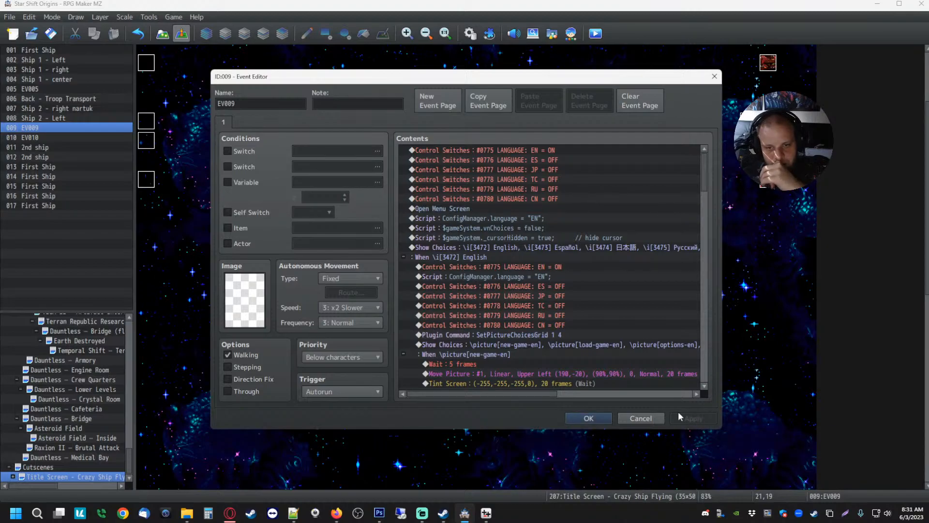
left_click(591, 419)
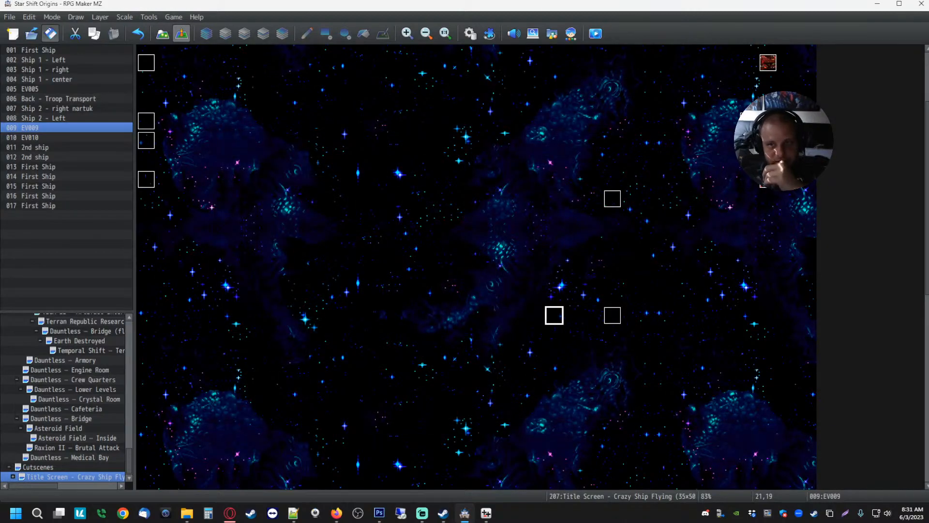
- Playtest the game and open the Debug screen from the in-game menu
left_click(595, 33)
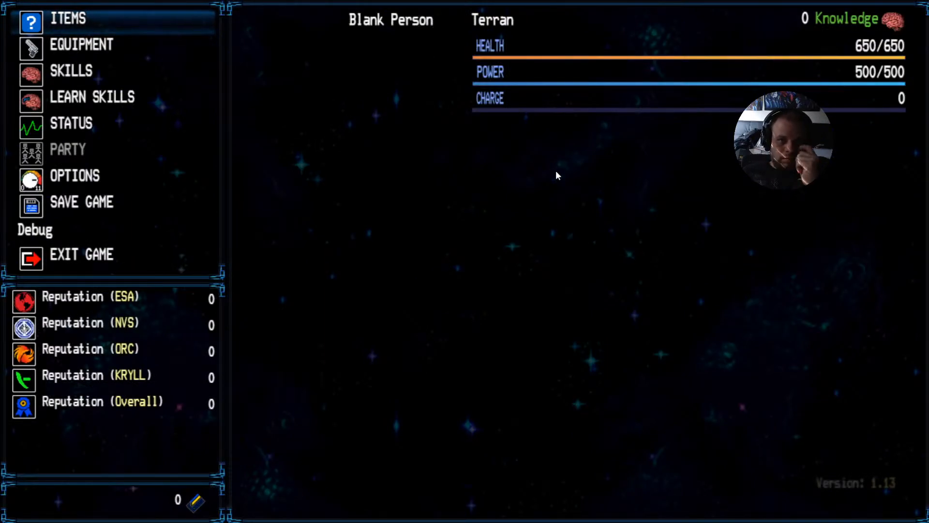
key("Down")
key("Down")
key("Down")
key("Down")
key("Down")
key("Down")
key("Down")
key("Down")
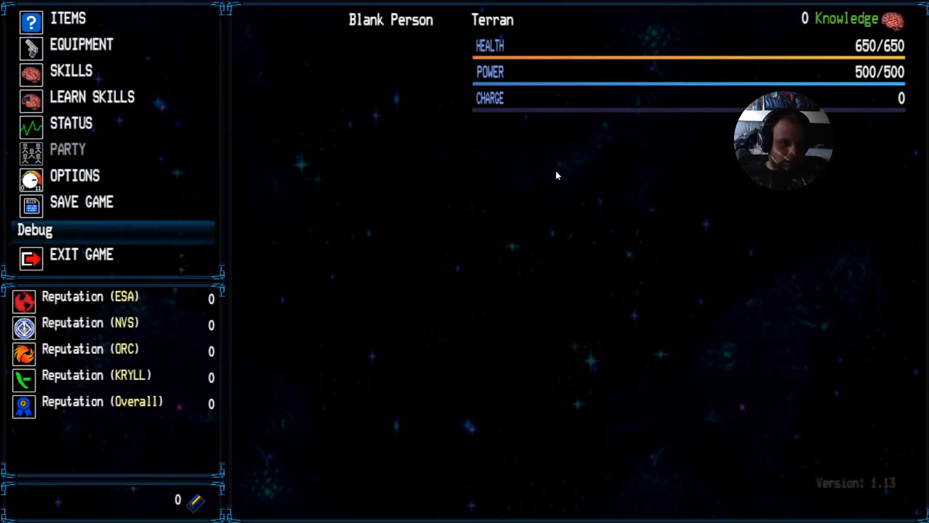
key("Return")
- Browse the debug switch list to the 0771-0780 range and check the LANGUAGE switches' states
key("Down")
key("Down")
key("Down")
key("Down")
key("Down")
key("Down")
key("Down")
key("Down")
key("Down")
key("Down")
key("Down")
key("Down")
key("Down")
key("Down")
key("Down")
key("Down")
key("Down")
key("Down")
key("Down")
key("Down")
key("Down")
key("Down")
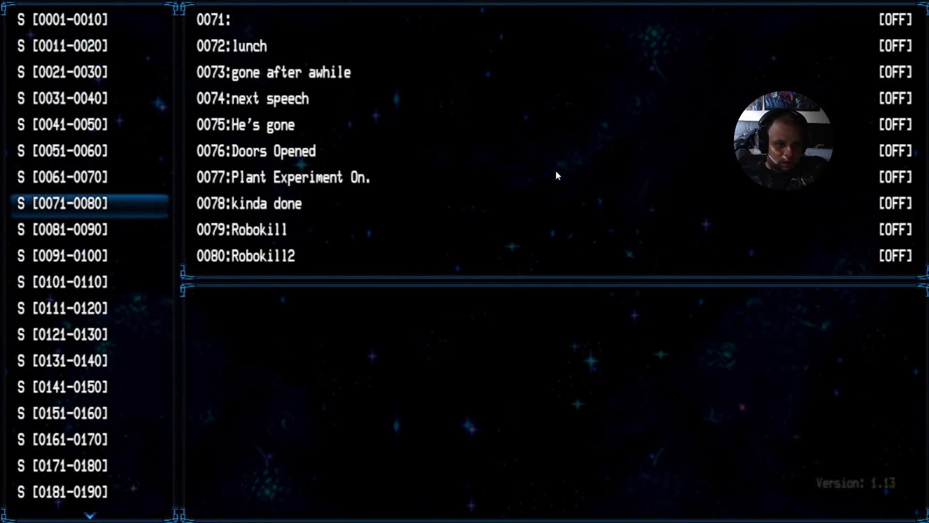
key("Down")
key("Down")
key("Down")
key("Down")
key("Down")
key("Down")
key("Down")
key("Down")
key("Down")
key("Down")
key("Down")
key("Down")
key("Down")
key("Down")
key("Down")
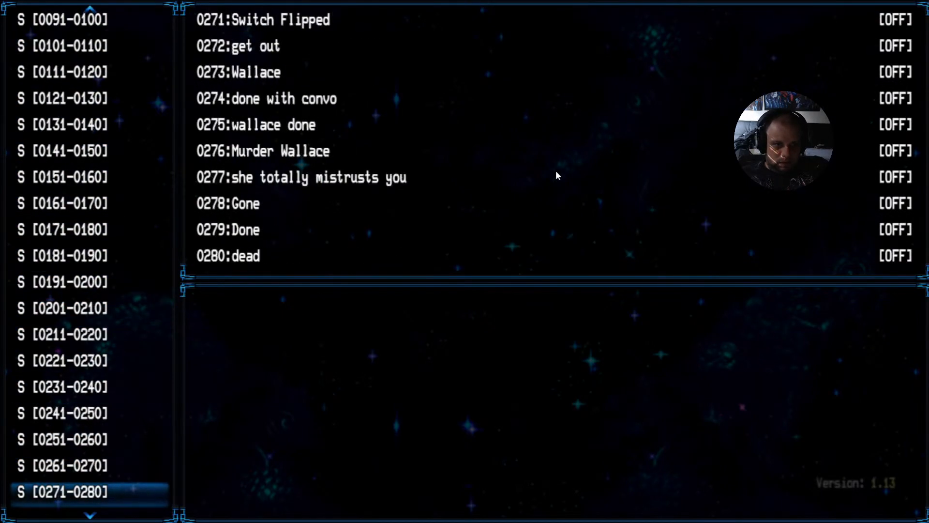
key("Down")
key("Down")
key("Down")
key("Down")
key("Down")
key("Down")
key("Down")
key("Down")
key("Down")
key("Down")
key("Down")
key("Down")
key("Down")
key("Down")
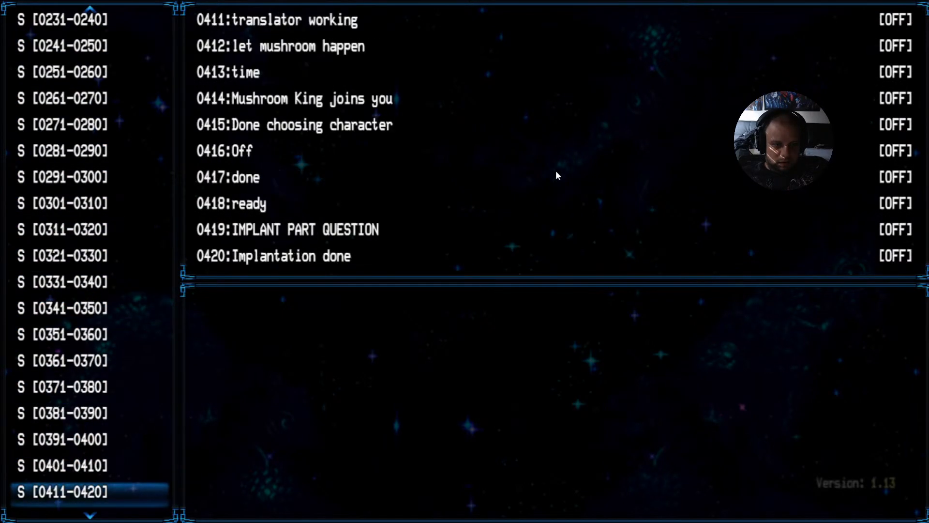
key("Down")
key("Down")
key("Down")
key("Down")
key("Down")
key("Down")
key("Down")
key("Down")
key("Down")
key("Down")
key("Down")
key("Down")
key("Down")
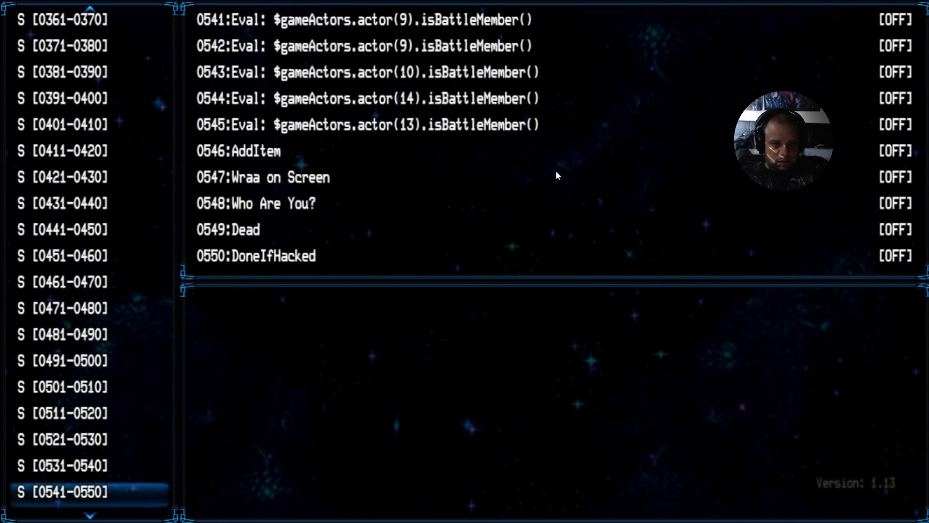
key("Down")
key("Down")
key("Down")
key("Down")
key("Down")
key("Down")
key("Down")
key("Down")
key("Down")
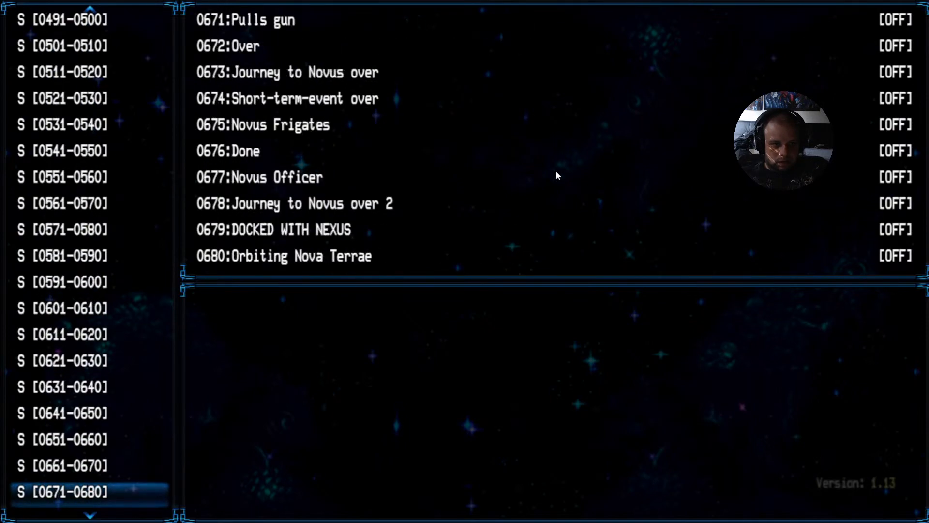
key("Down")
key("Down")
key("Down")
key("Down")
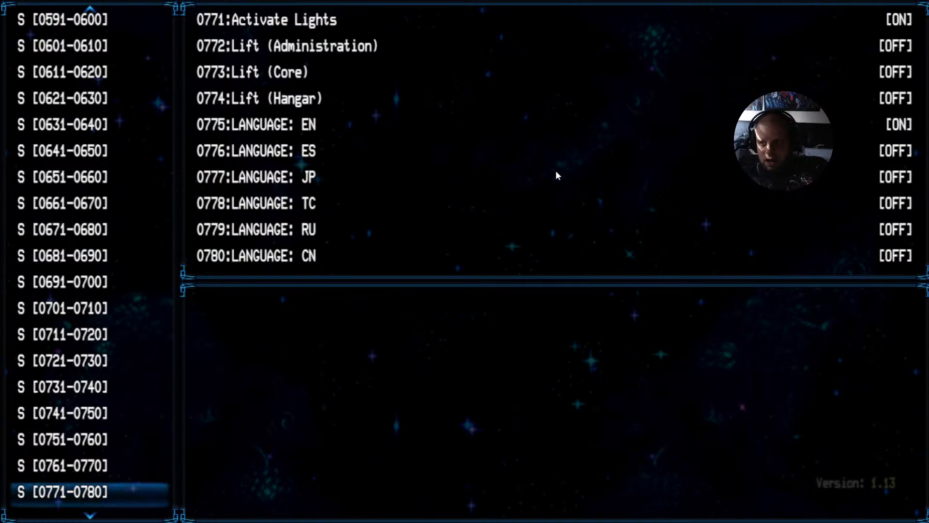
- Turn switch 0775 LANGUAGE: EN OFF in the debug list, return to the game menu and close the playtest
key("Right")
key("Down")
key("Down")
key("Down")
key("Down")
key("Return")
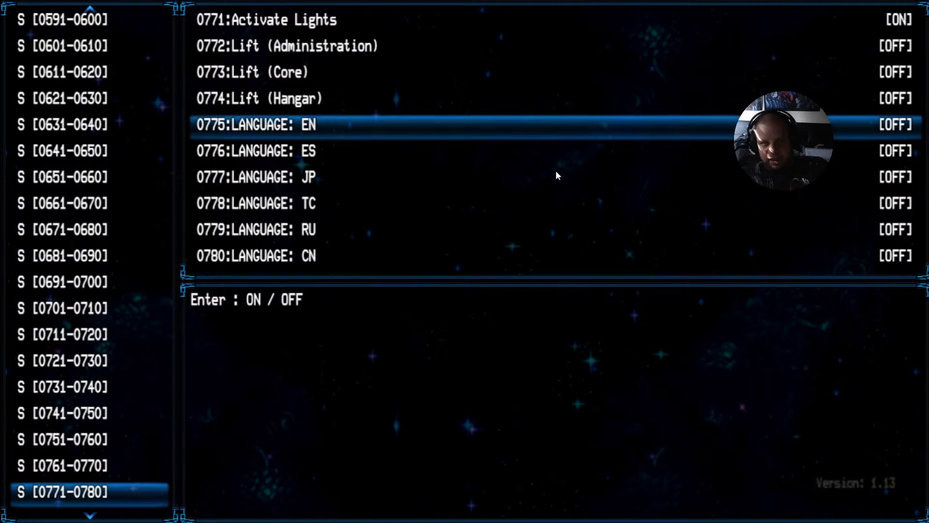
key("Escape")
key("Escape")
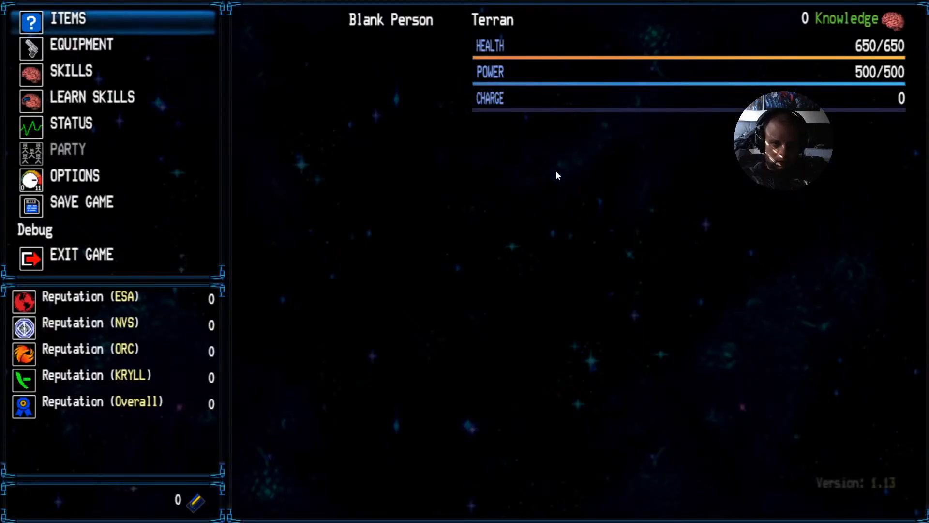
key("F4")
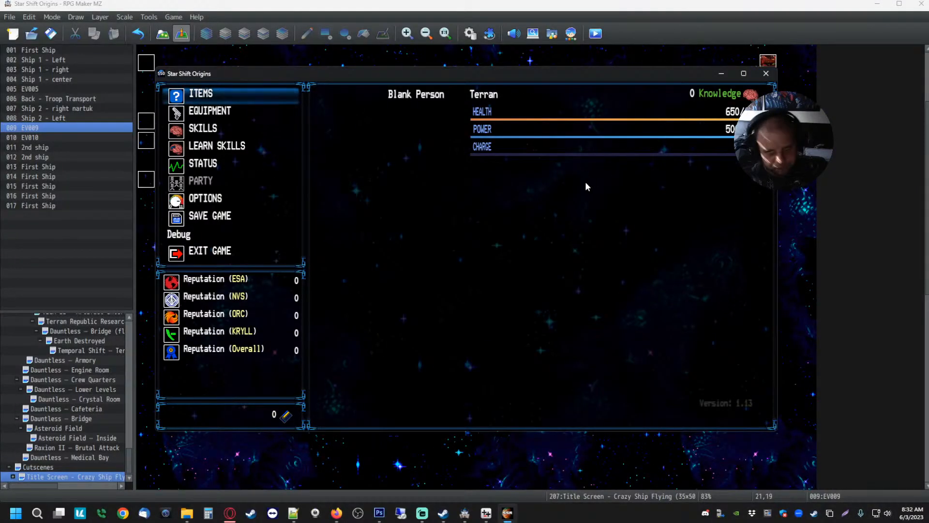
left_click(768, 73)
- Reopen EV009, move the Open Menu Screen command to just before the language Show Choices command, and confirm the event
double_click(561, 321)
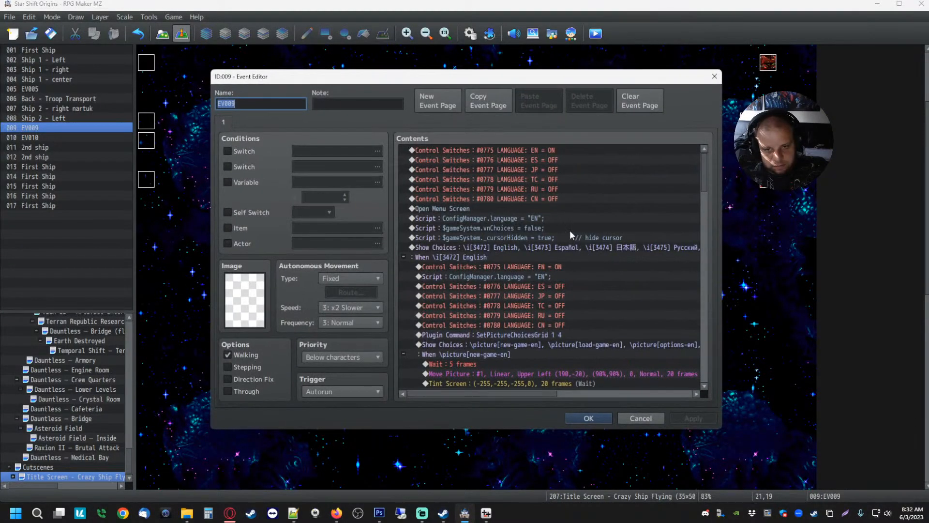
left_click(456, 208)
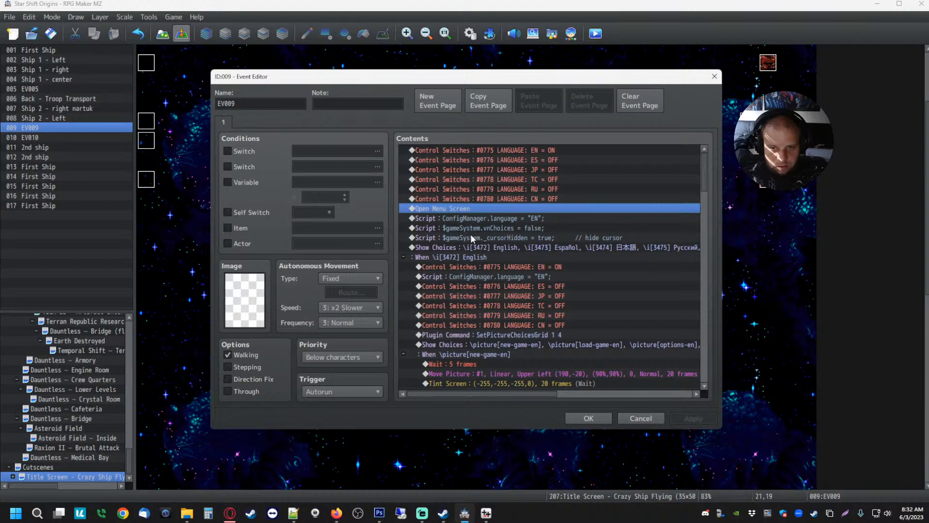
key("Delete")
left_click(443, 238)
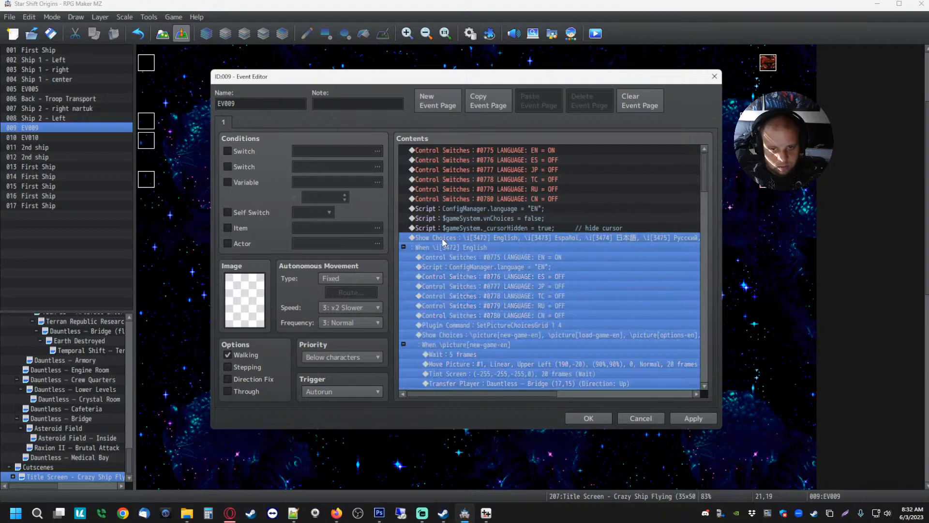
key("ctrl+v")
left_click(479, 199)
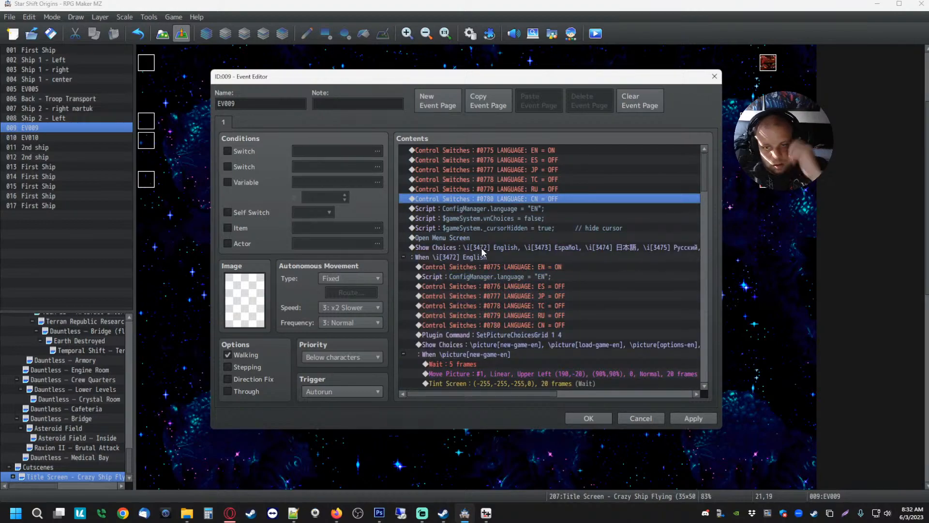
left_click(510, 268)
left_click(511, 306)
scroll(508, 300, "down", 7)
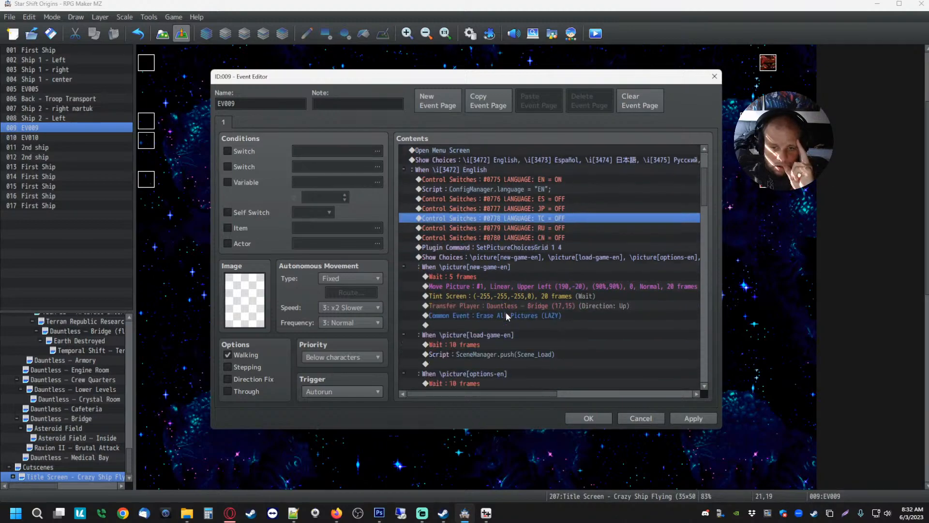
scroll(546, 323, "down", 4)
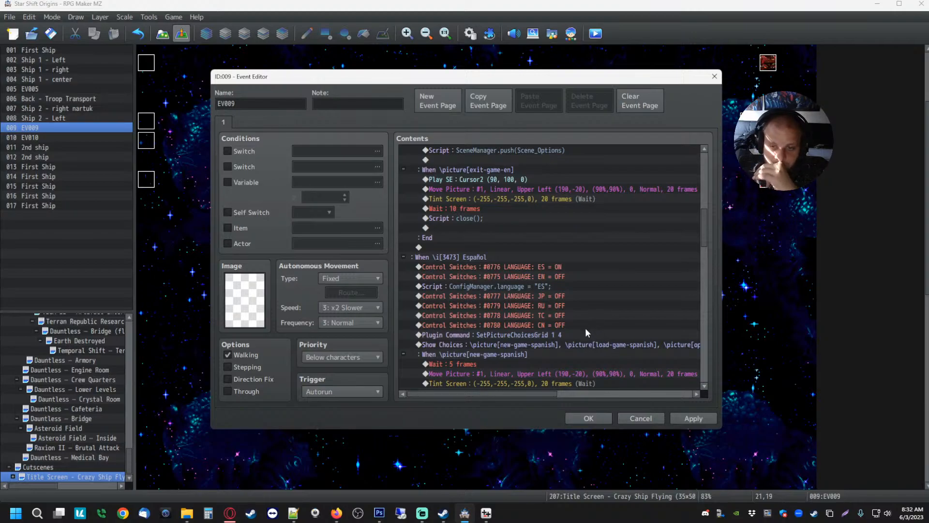
left_click(588, 418)
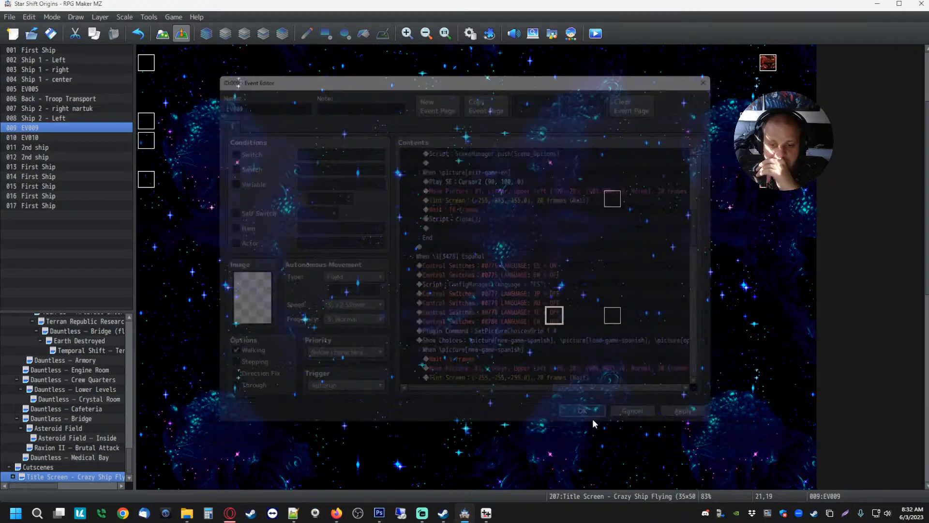
- Playtest the title screen with the relocated menu command until the game menu opens, and close the playtest
left_click(595, 33)
left_click(446, 270)
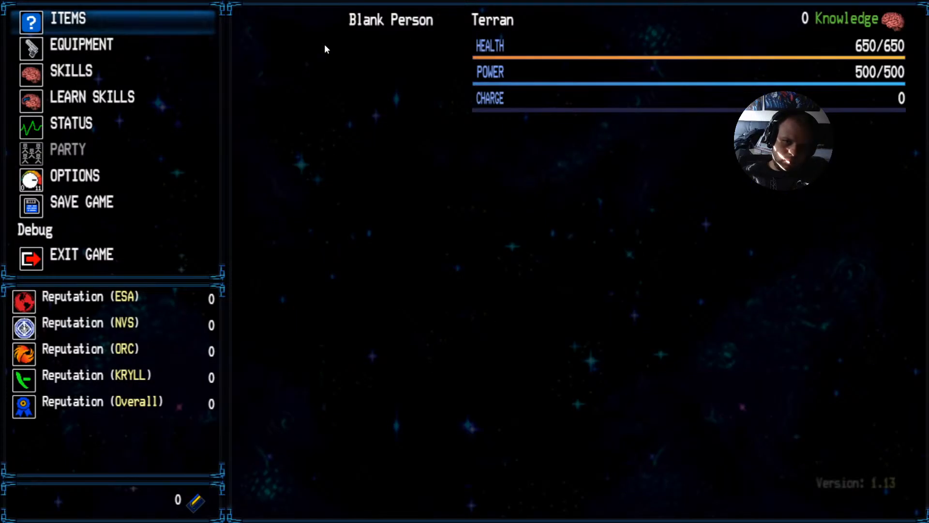
key("F4")
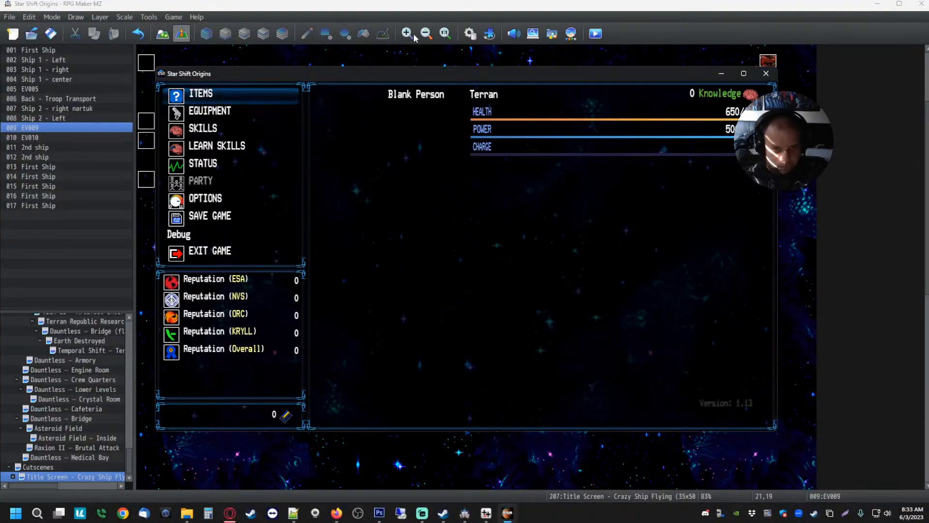
left_click(766, 73)
- Reopen EV009, review the Español and English branches, and delete the Open Menu Screen command before the language choices
right_click(555, 321)
left_click(577, 329)
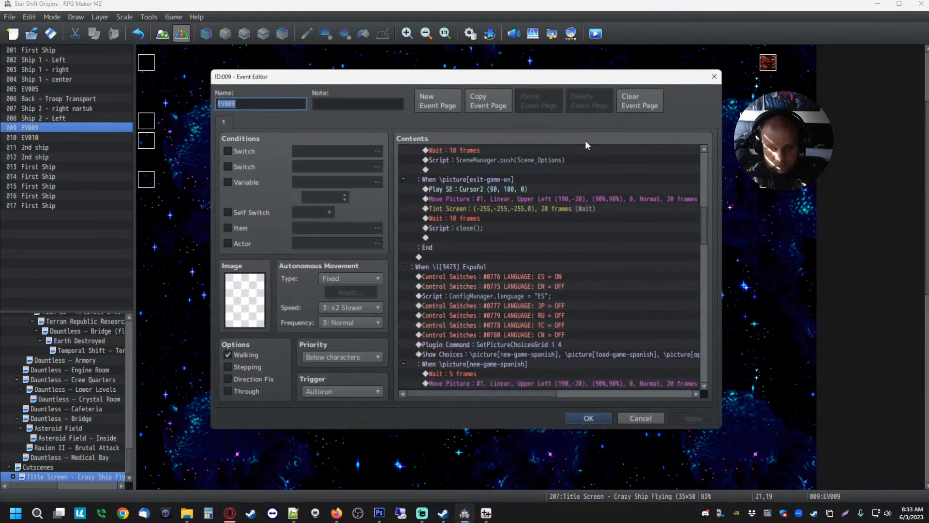
scroll(556, 310, "down", 5)
left_click(516, 267)
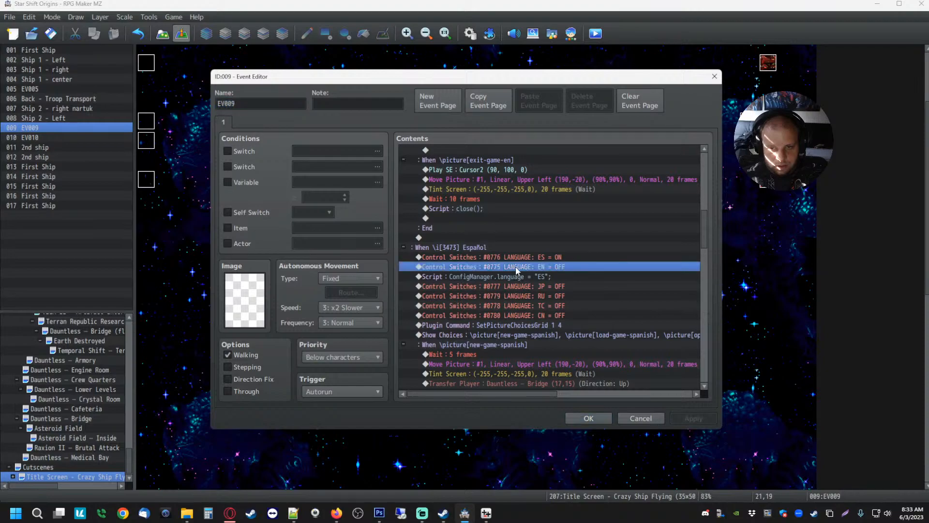
scroll(485, 236, "up", 10)
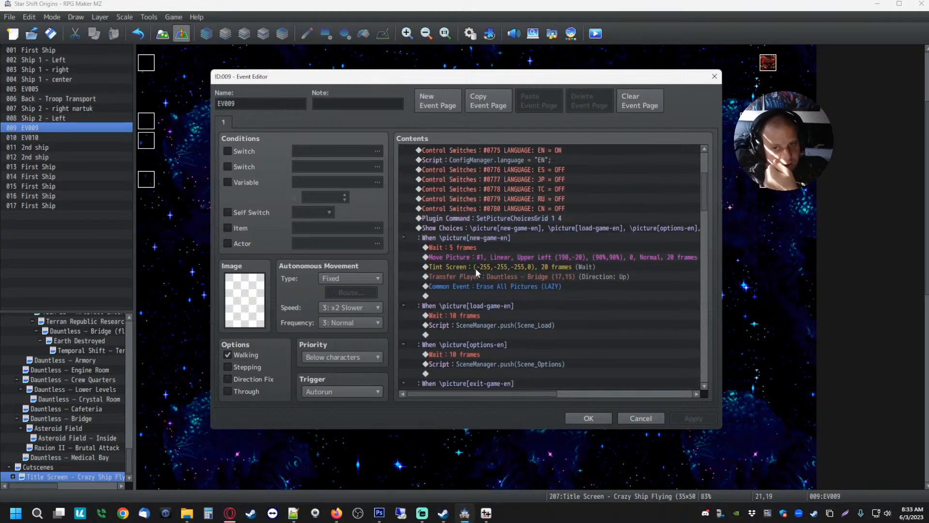
scroll(477, 242, "up", 1)
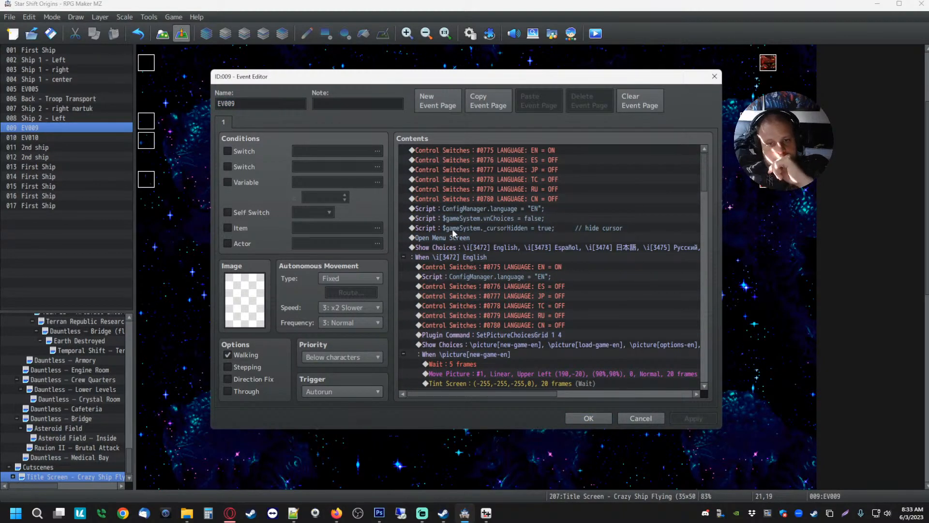
left_click(474, 227)
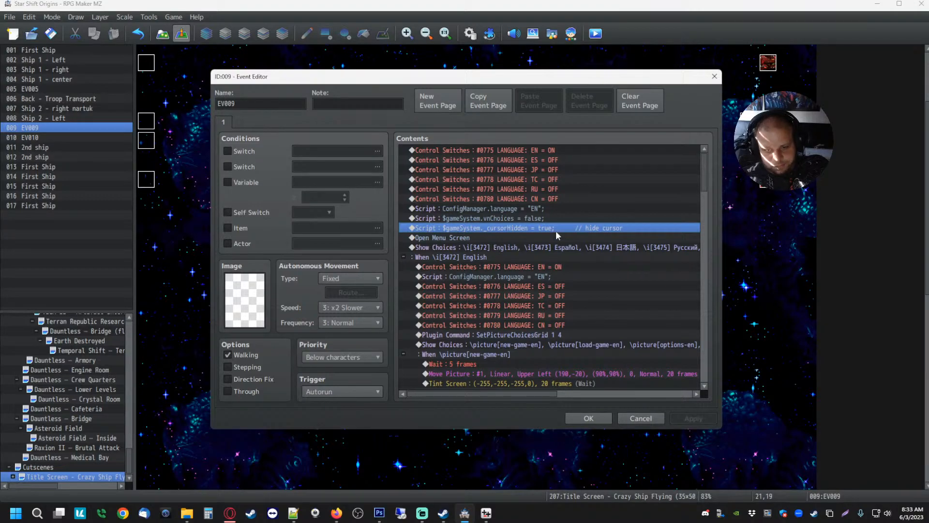
left_click(509, 210)
left_click(467, 237)
key("Delete")
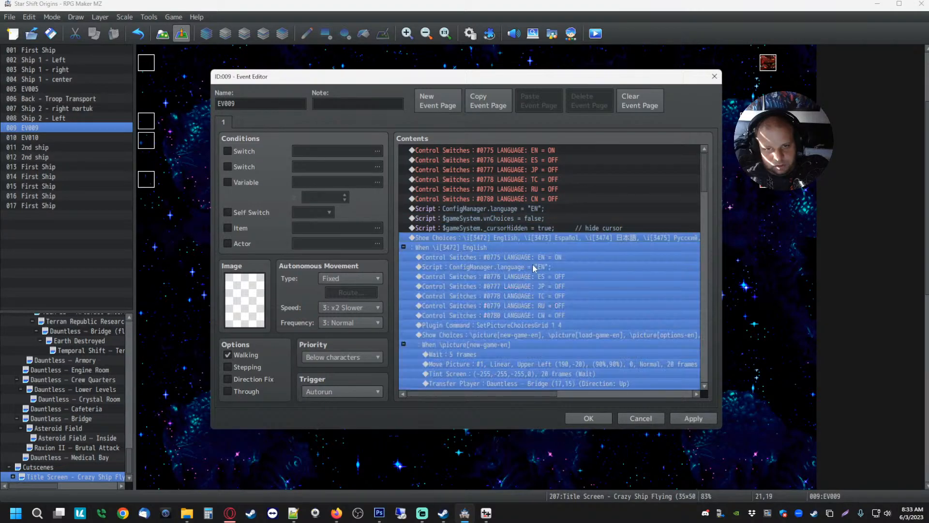
left_click(536, 266)
left_click(502, 236)
left_click(534, 267)
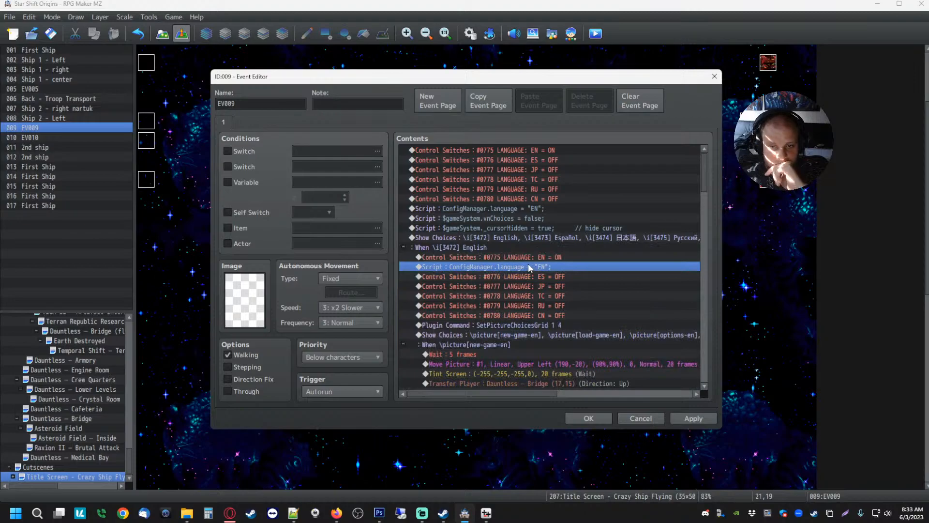
- Check the language switch, script and picture choice commands in EV009's English and Español branches
left_click(552, 285)
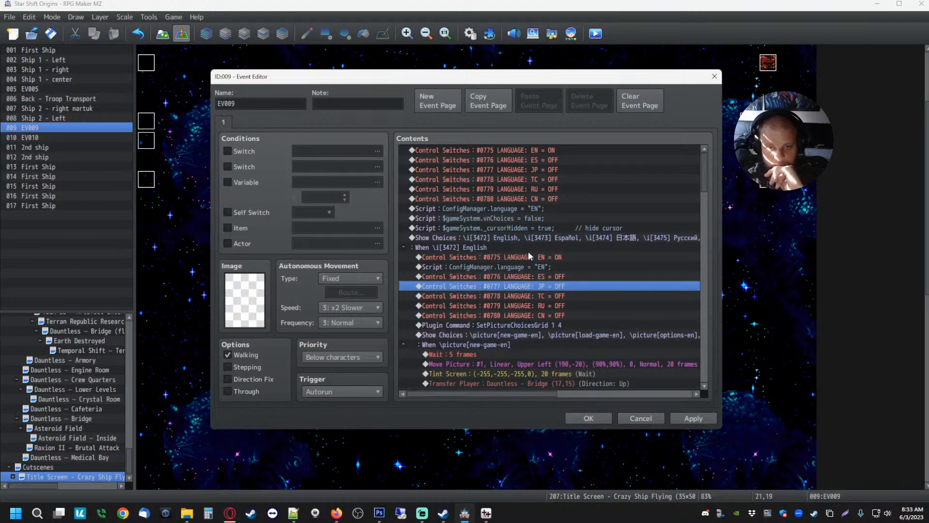
left_click(496, 238)
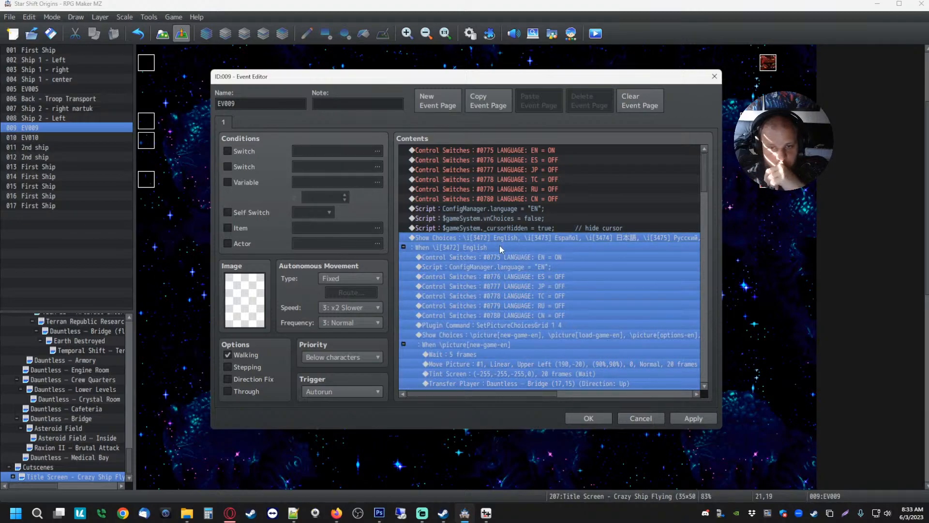
scroll(499, 245, "down", 2)
left_click(507, 303)
left_click(487, 279)
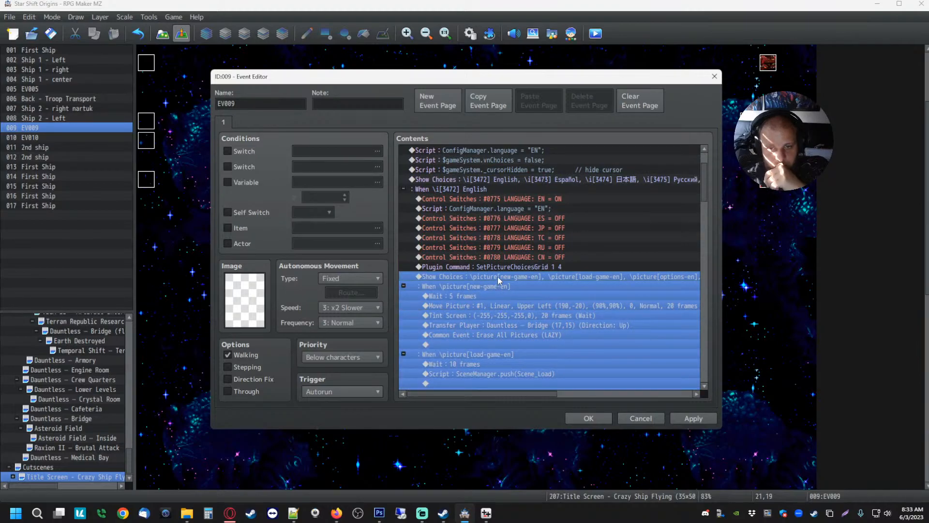
scroll(497, 286, "down", 7)
left_click(467, 314)
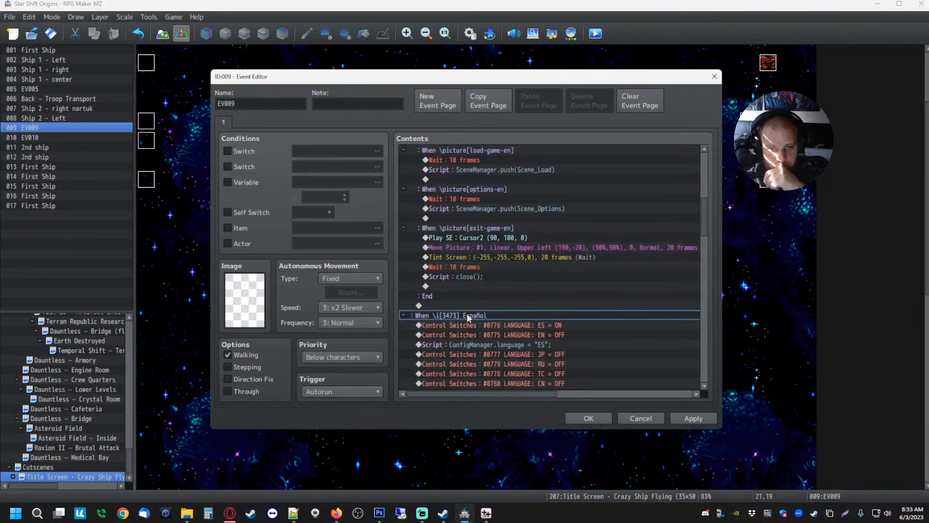
scroll(468, 317, "down", 1)
left_click(498, 287)
right_click(498, 288)
key("Escape")
scroll(477, 304, "down", 2)
left_click(474, 306)
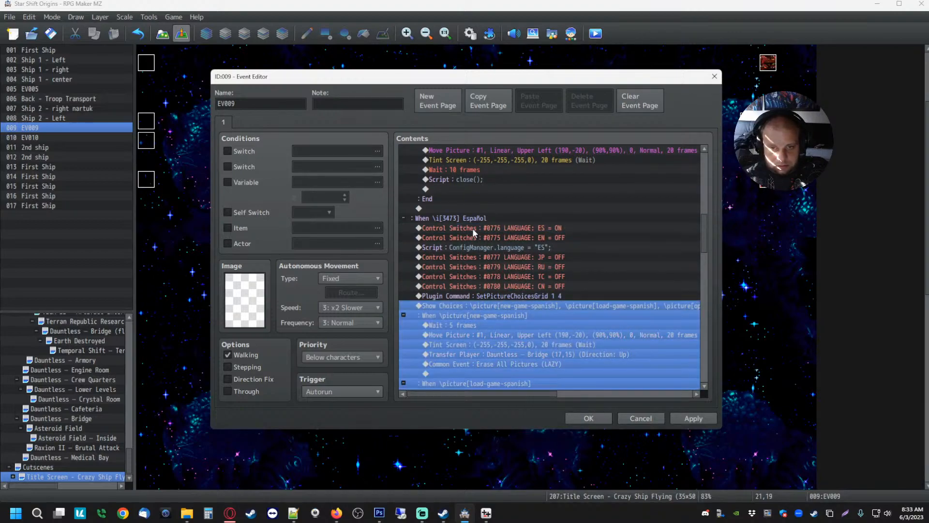
scroll(472, 225, "down", 2)
left_click(476, 287)
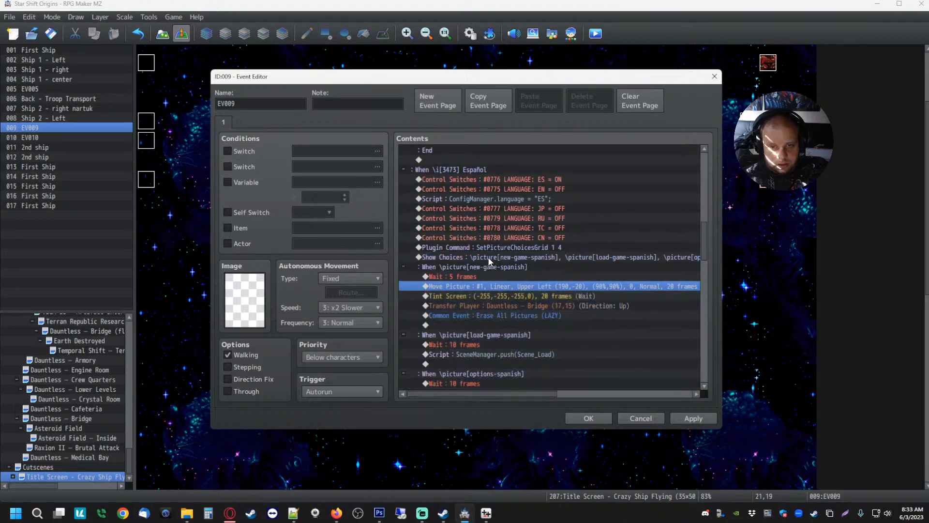
- Check the language switch commands in the 日本語, Русский and 繁體中文 branches of EV009
scroll(483, 290, "down", 3)
scroll(483, 297, "down", 5)
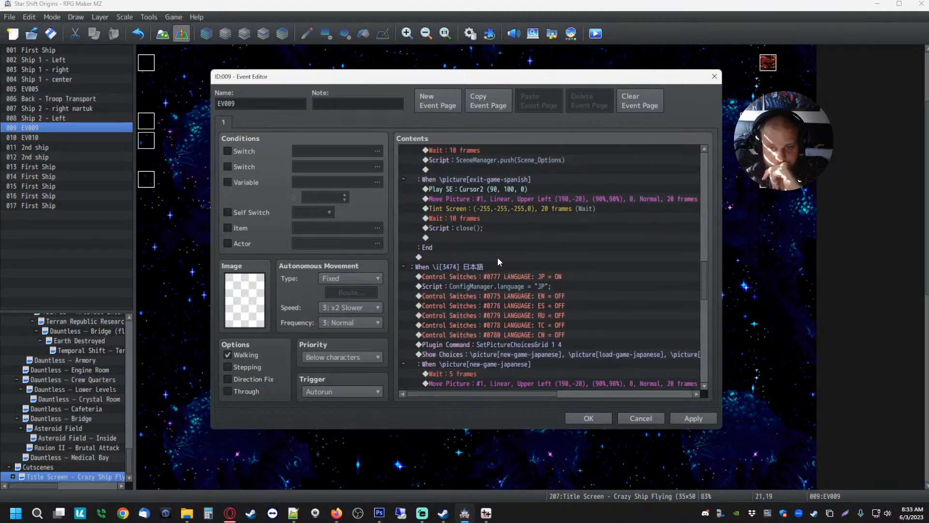
scroll(496, 292, "down", 3)
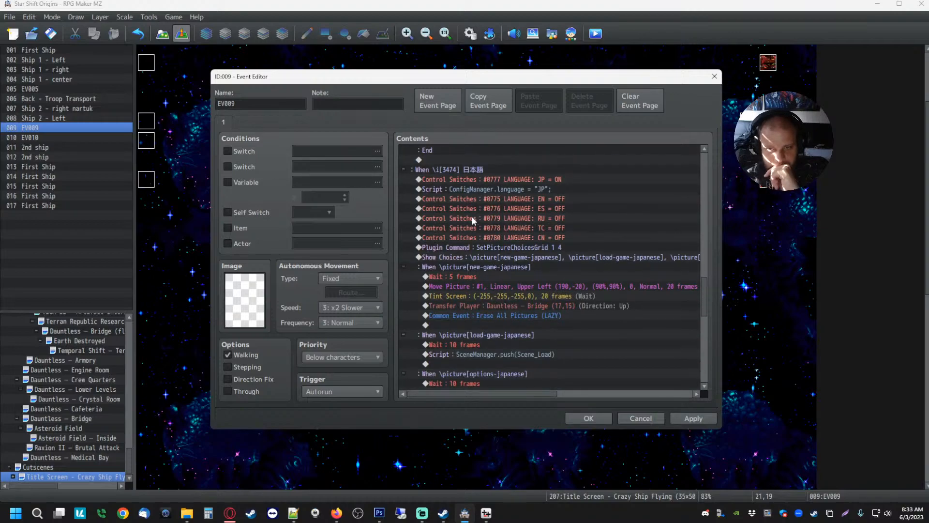
scroll(470, 216, "down", 3)
scroll(472, 237, "down", 3)
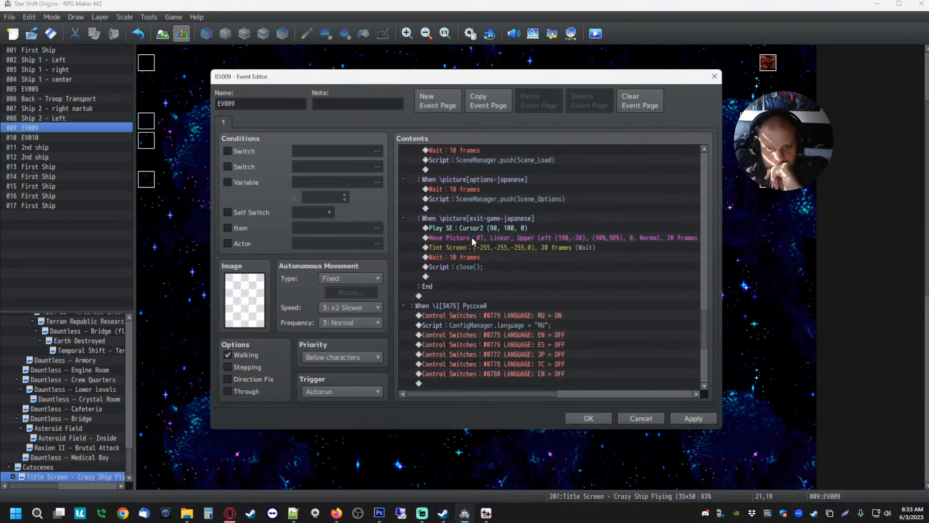
scroll(470, 245, "down", 2)
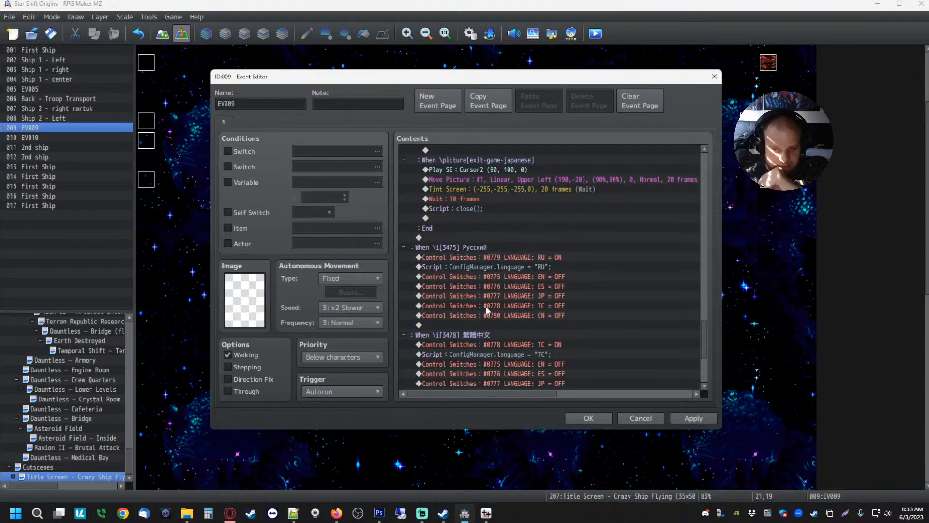
- In the Español branch's LANGUAGE: ES = ON command, look for a free switch and copy the name of switch 0776
scroll(486, 310, "up", 10)
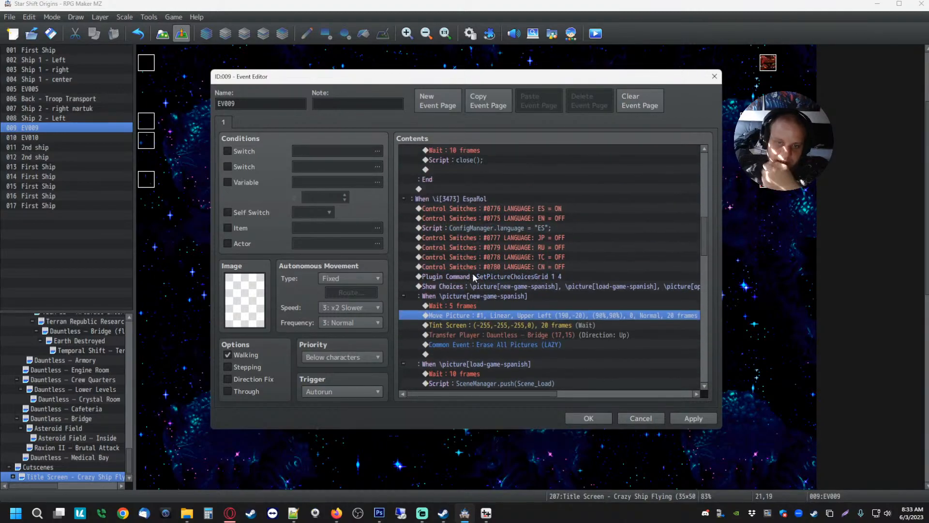
scroll(473, 265, "up", 2)
left_click(479, 258)
right_click(479, 260)
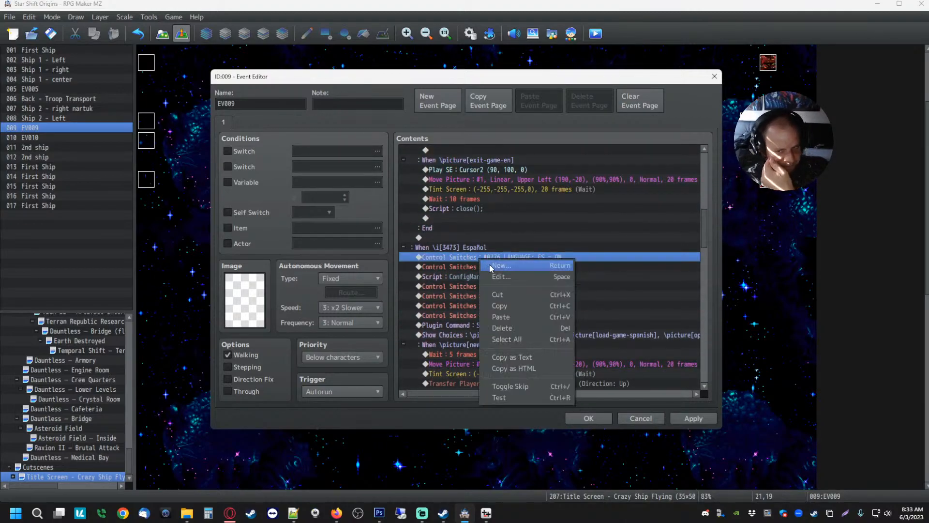
left_click(503, 274)
left_click(556, 244)
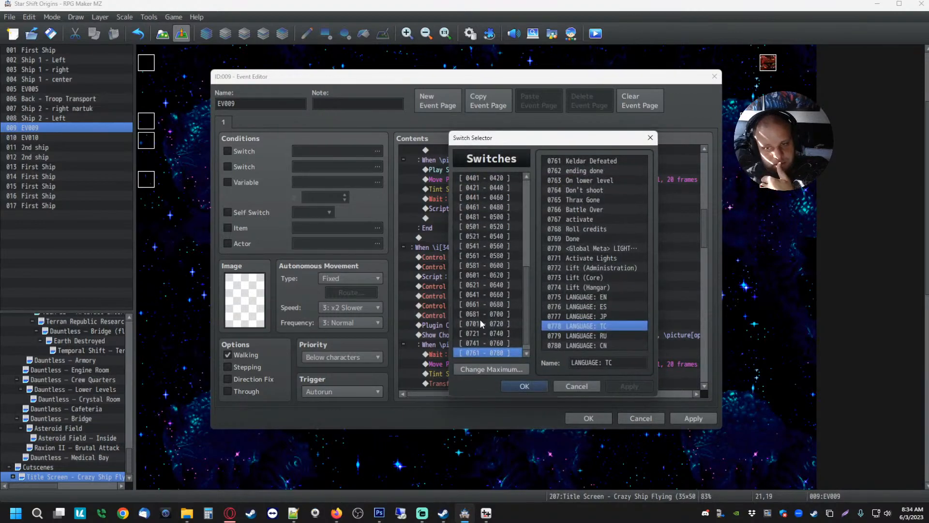
scroll(493, 334, "down", 1)
left_click(499, 352)
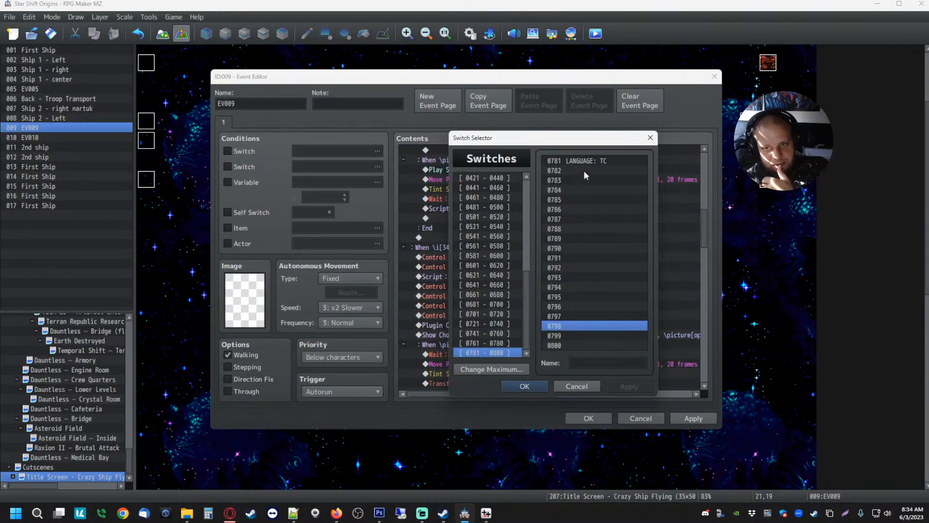
left_click(508, 343)
left_click(594, 307)
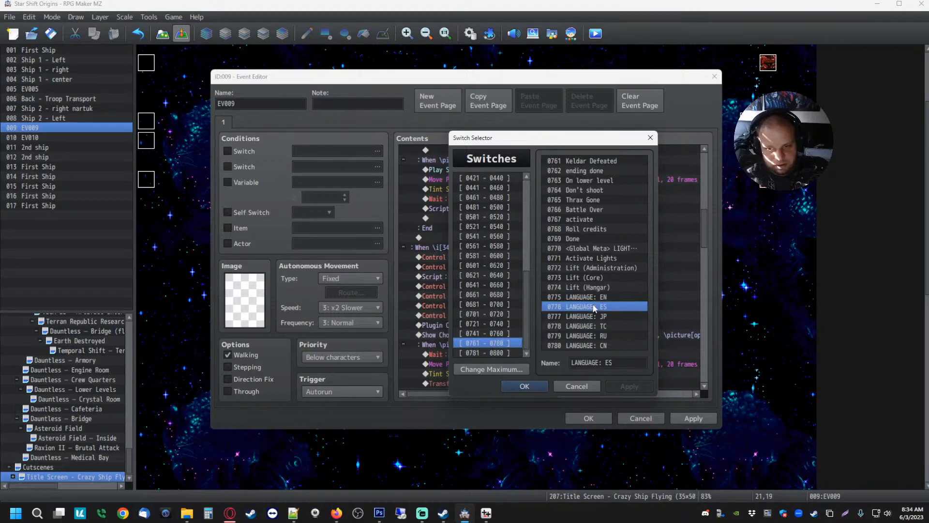
- Name empty switch 0782 LANGUAGE: ES2 and make the Español branch turn that switch ON
left_click(497, 352)
left_click(591, 170)
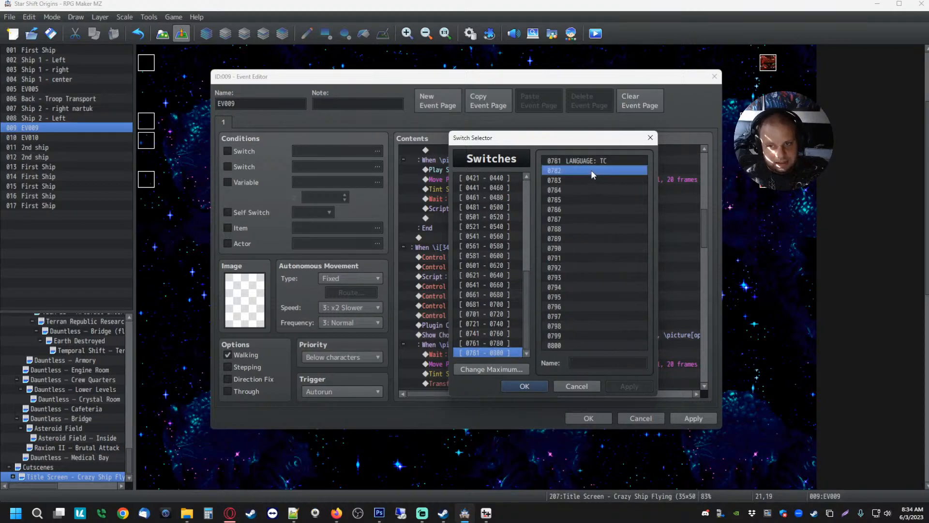
left_click(623, 362)
left_click(623, 363)
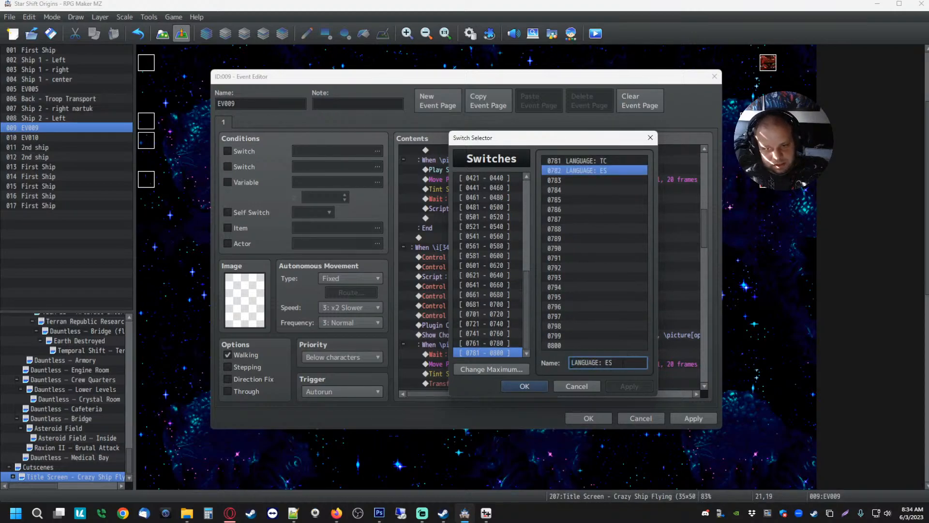
type("2")
left_click(530, 386)
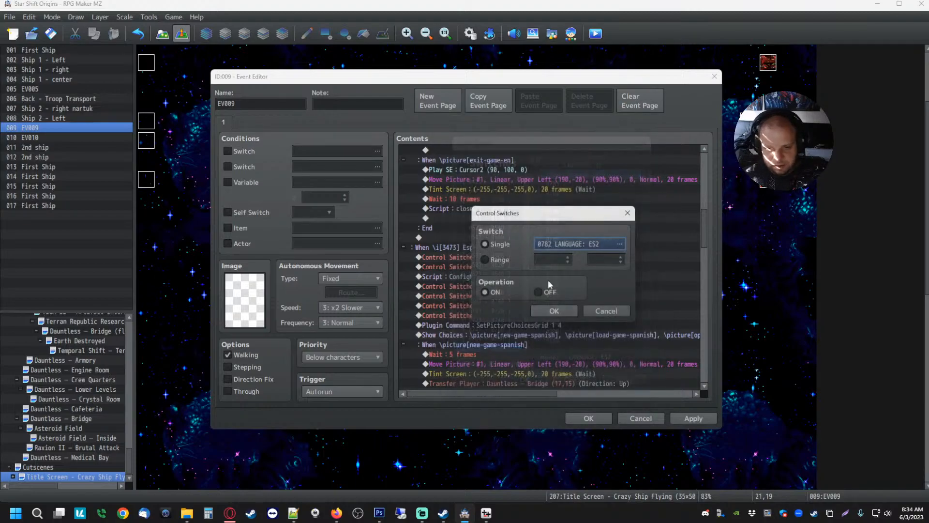
left_click(562, 310)
left_click_drag(564, 308, 518, 267)
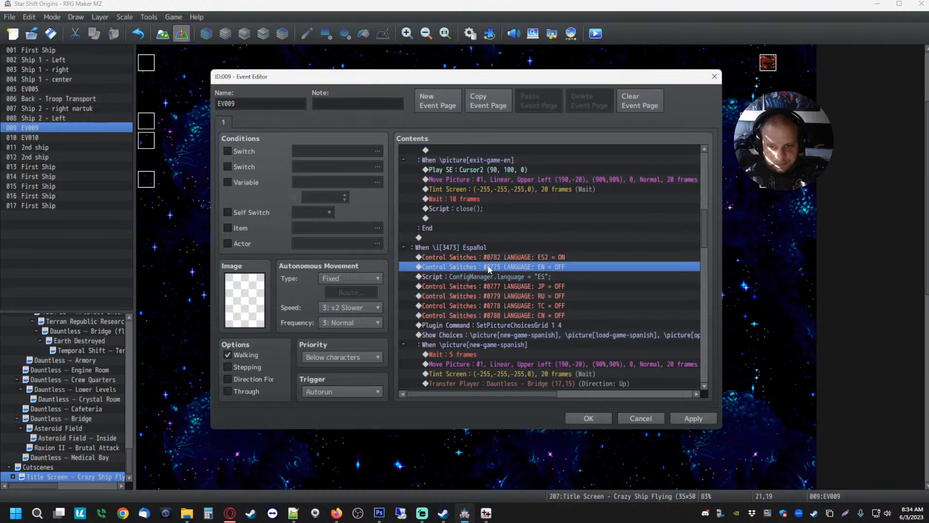
- Review the remaining commands and Spanish picture choices in the Español branch, and apply the event changes
scroll(506, 277, "down", 1)
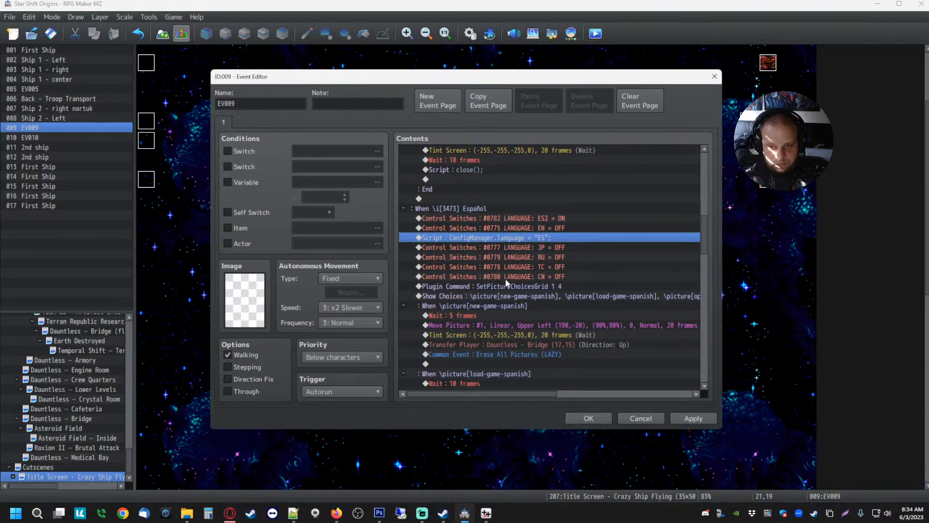
left_click(472, 297)
left_click(495, 304)
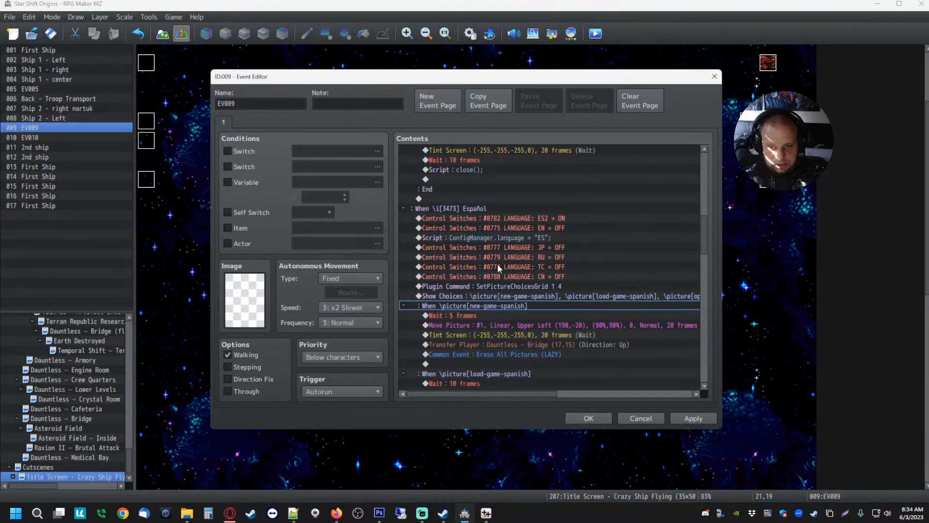
left_click(498, 297)
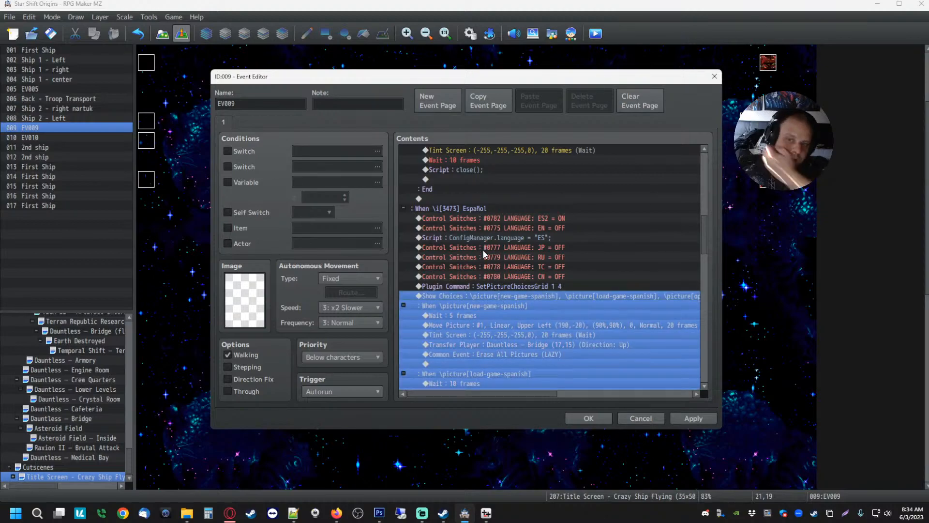
scroll(483, 252, "down", 1)
left_click(498, 247)
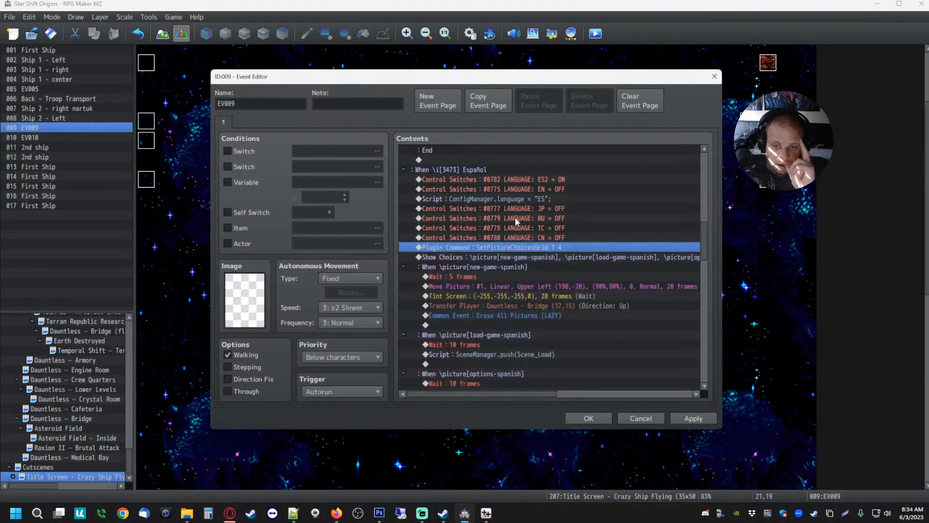
left_click(515, 218)
left_click(687, 417)
- Make the English branch's LANGUAGE: ES = OFF command use switch 0782 LANGUAGE: ES2, and confirm the event
scroll(551, 297, "down", 2)
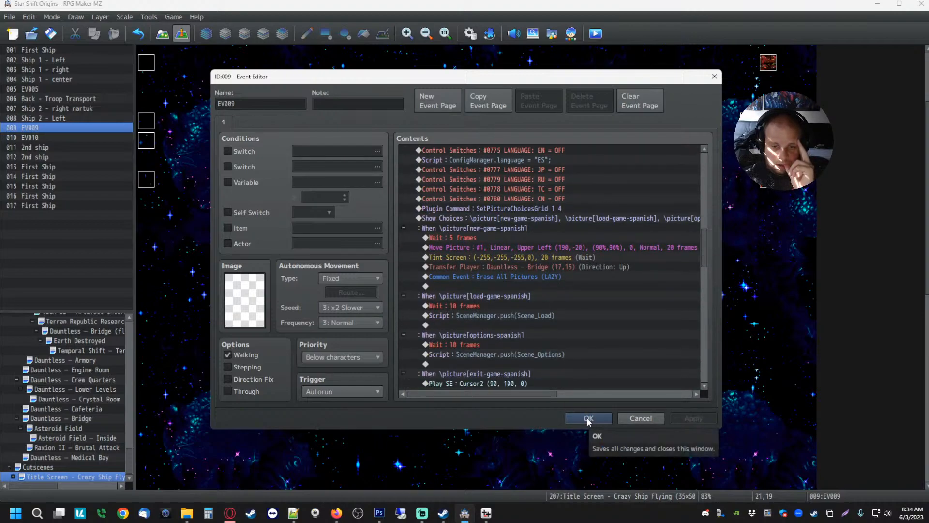
scroll(551, 325, "up", 2)
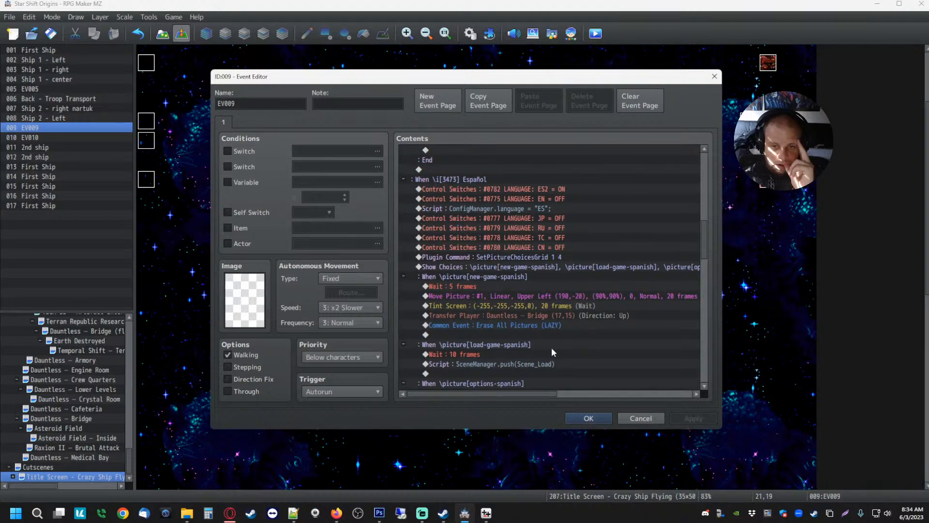
scroll(550, 347, "up", 10)
scroll(553, 325, "up", 3)
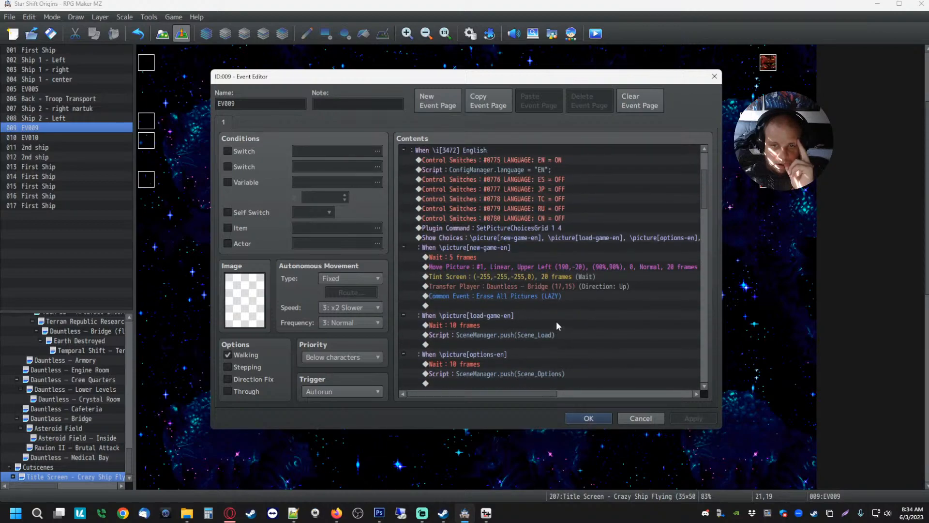
right_click(538, 219)
left_click(561, 238)
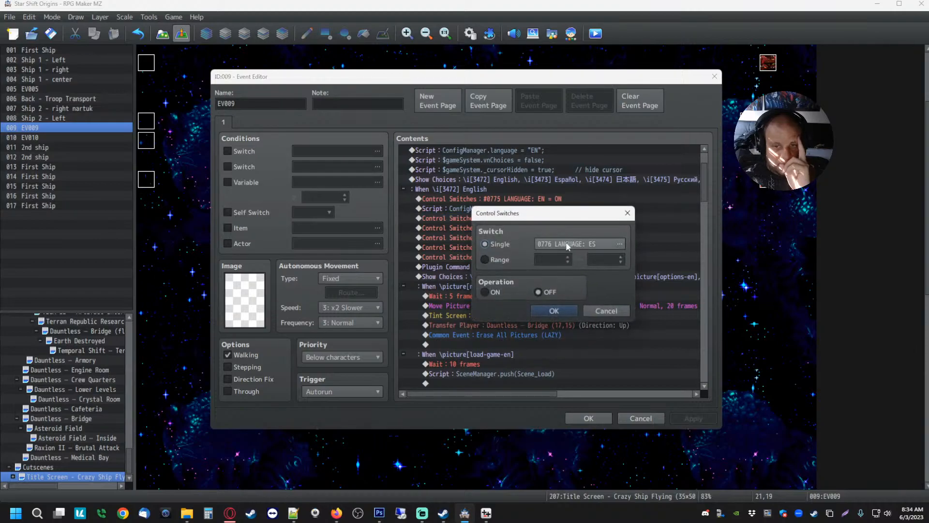
left_click(576, 244)
left_click(525, 386)
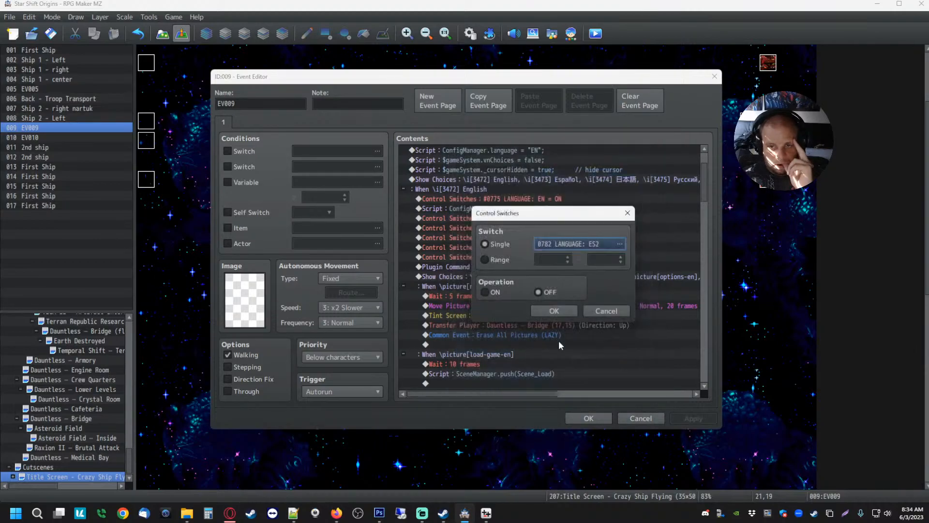
left_click(551, 314)
left_click(588, 418)
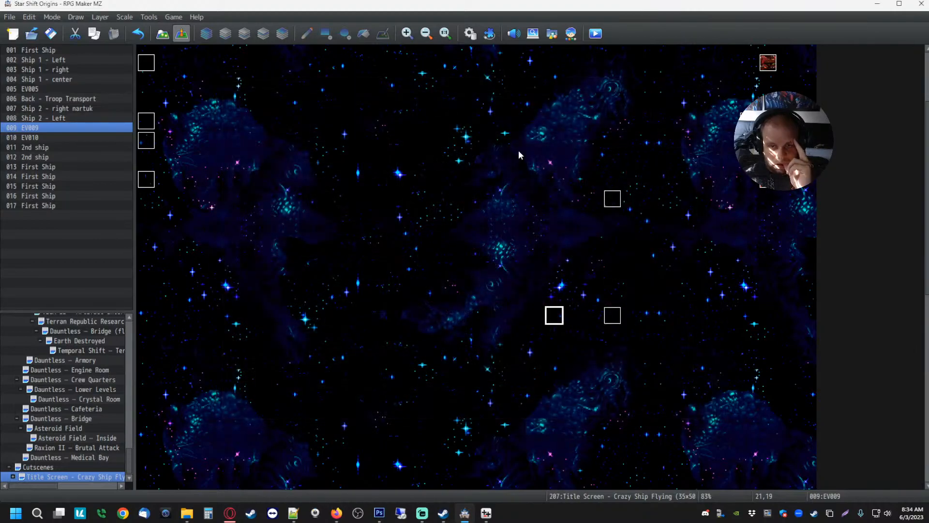
- Playtest the title screen, choosing English and reloading the game to repeat the language selection
left_click(595, 34)
left_click(457, 270)
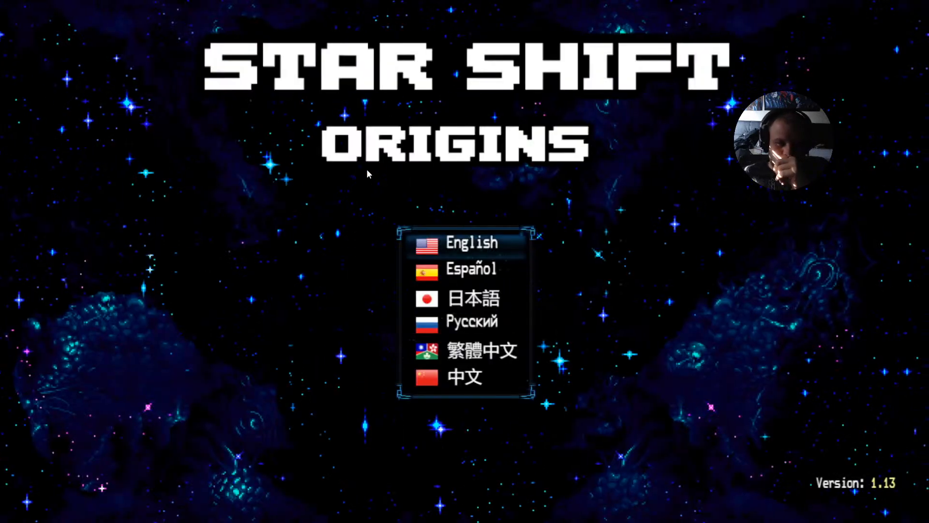
key("Return")
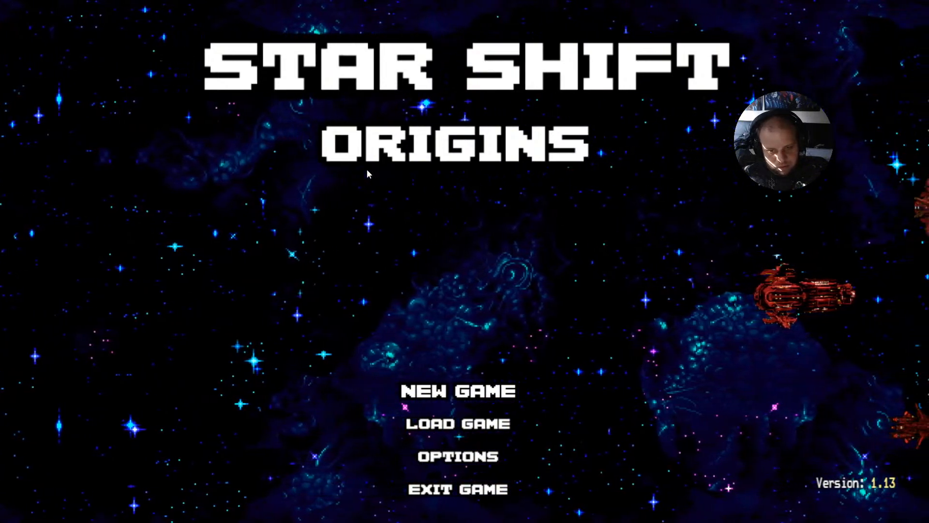
key("F5")
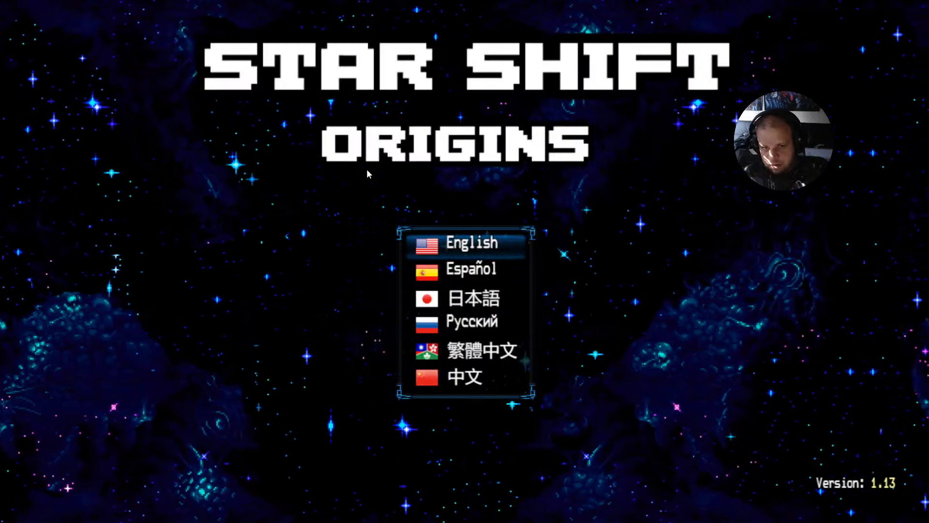
key("Return")
key("F5")
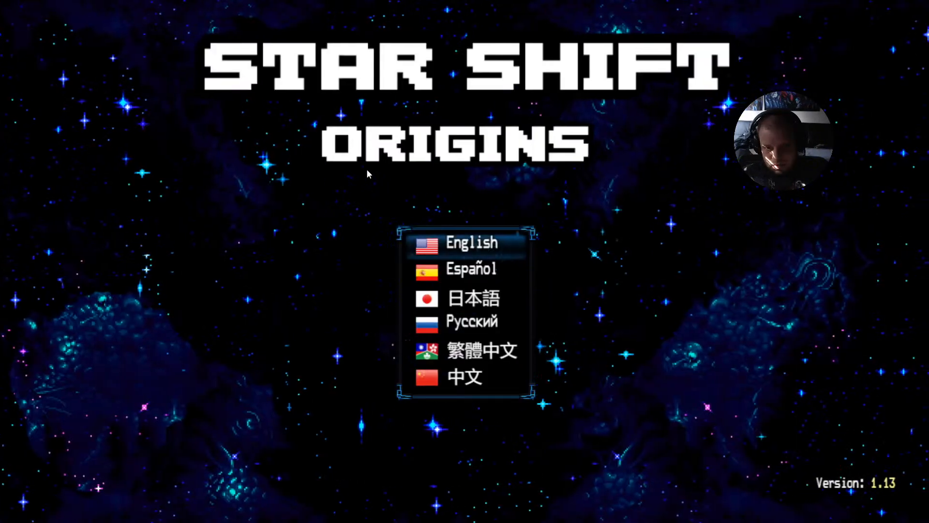
- Choose 日本語 in the playtest's language list to test its title menu, and switch the game to windowed mode
key("Down")
key("Down")
key("Down")
key("Up")
key("Return")
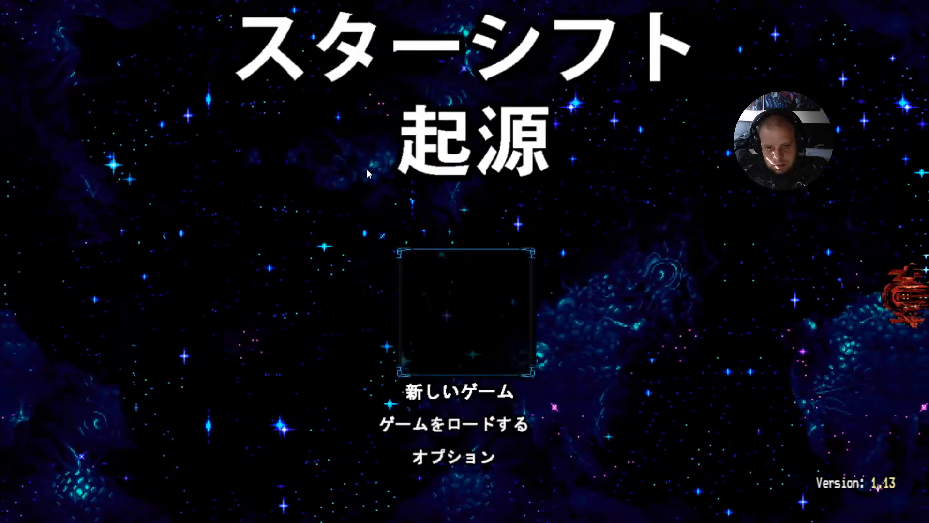
key("F4")
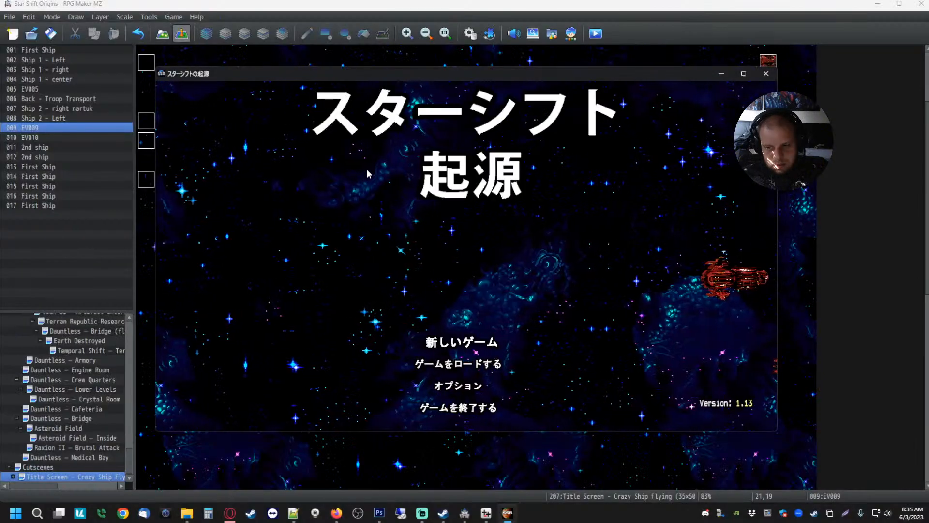
- Close the playtest, look over the language switch commands in event EV009, and confirm the event
left_click(766, 74)
left_click(574, 373)
right_click(554, 305)
right_click(550, 316)
left_click(566, 324)
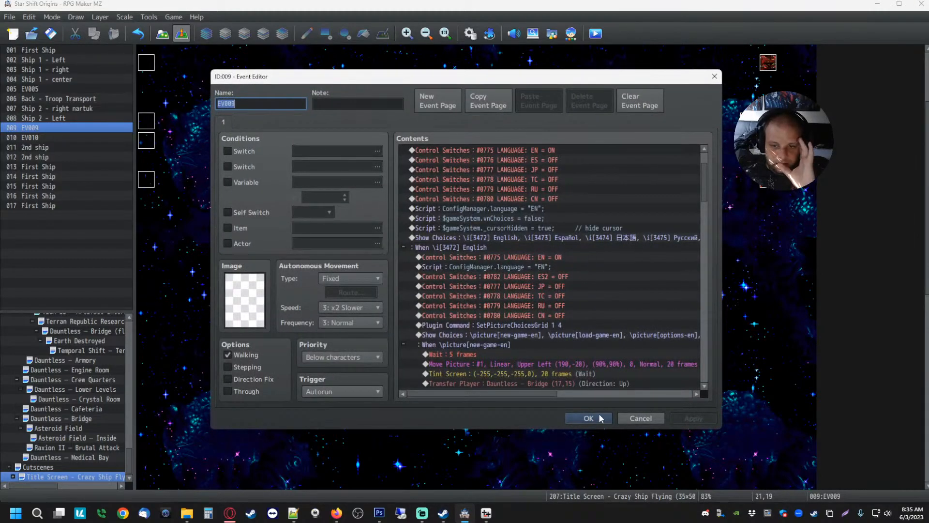
left_click(600, 417)
- Examine the CustomTranslationEngine plugin's Language Codes parameter and its help text on setting up the codes list
left_click(490, 34)
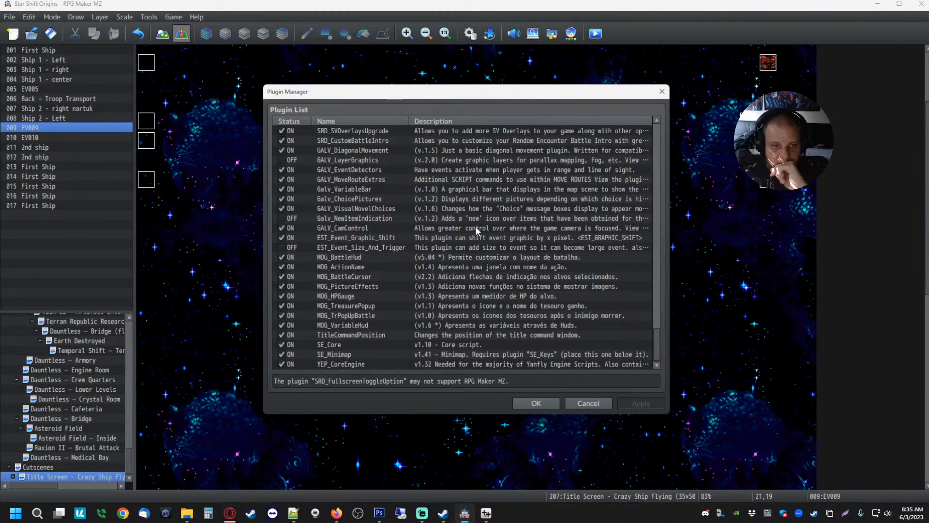
scroll(475, 225, "down", 10)
double_click(360, 354)
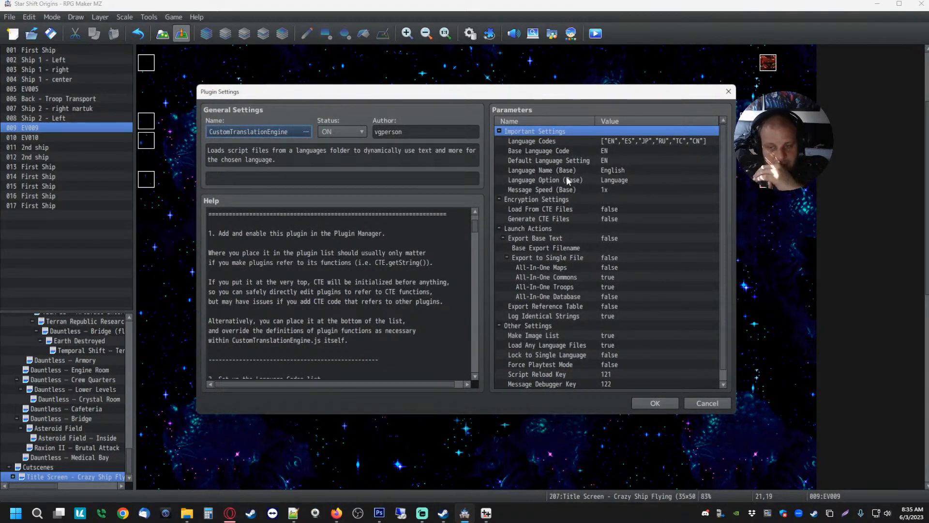
left_click(606, 142)
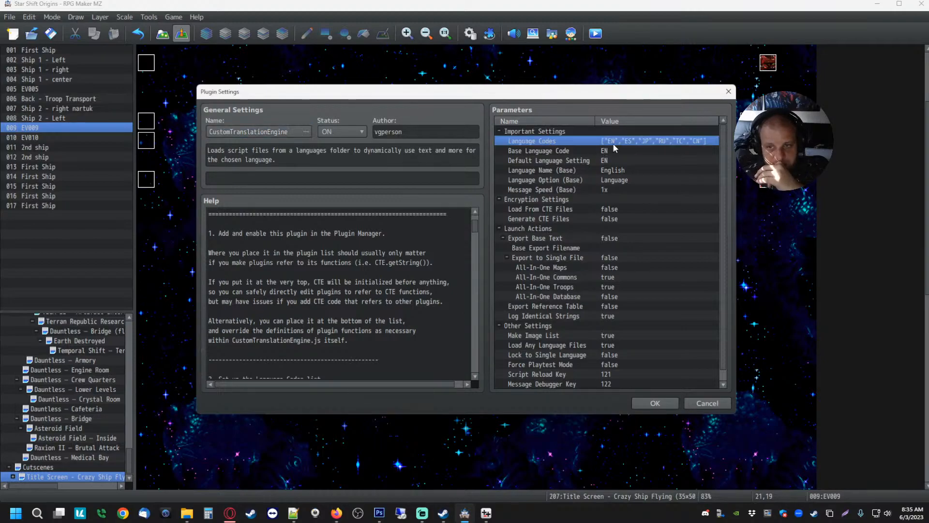
double_click(637, 140)
left_click(496, 346)
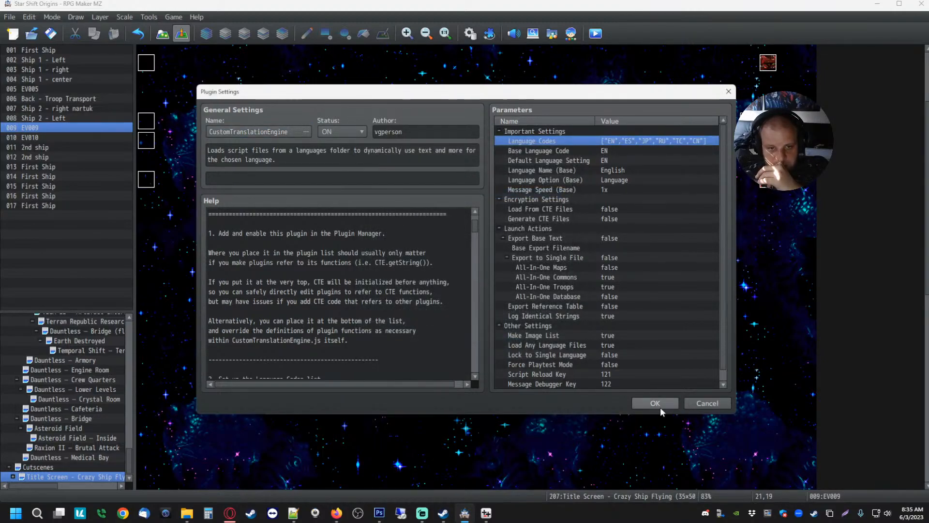
scroll(339, 291, "down", 3)
scroll(339, 295, "down", 1)
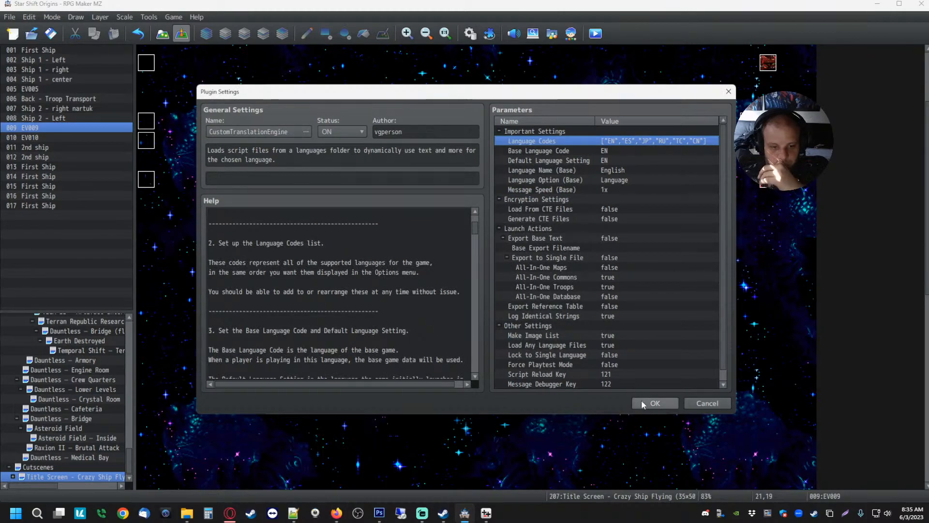
left_click(658, 405)
left_click(528, 405)
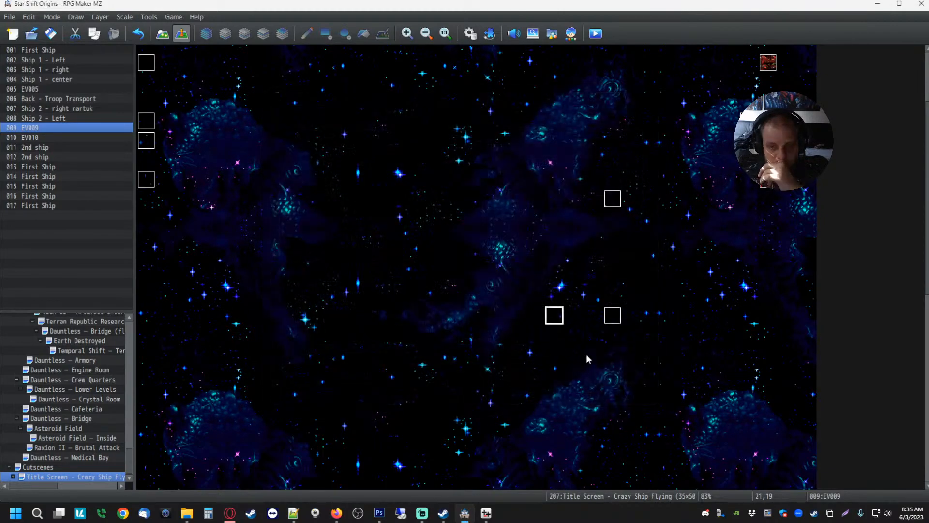
- Reopen event EV009 on the title screen map to check its English branch commands, and close it
left_click_drag(650, 354, 570, 332)
left_click(551, 311)
left_click(614, 203)
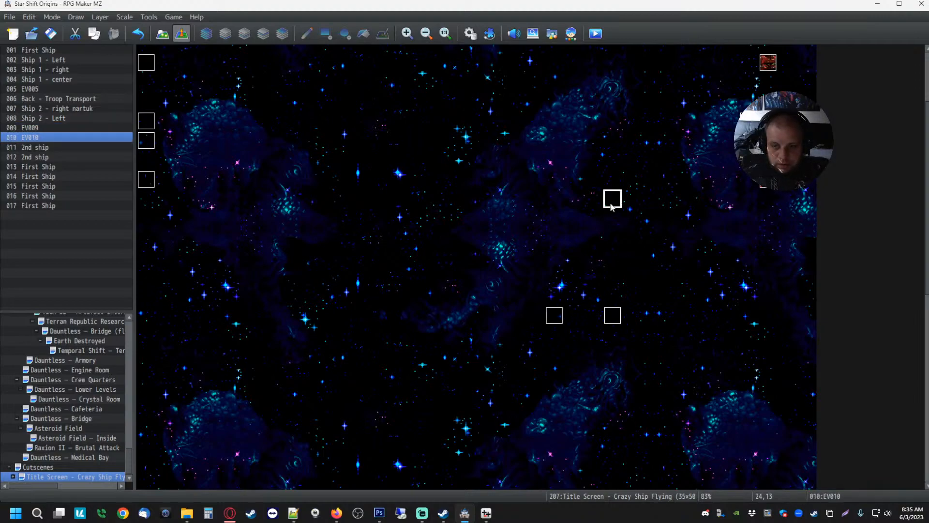
double_click(552, 314)
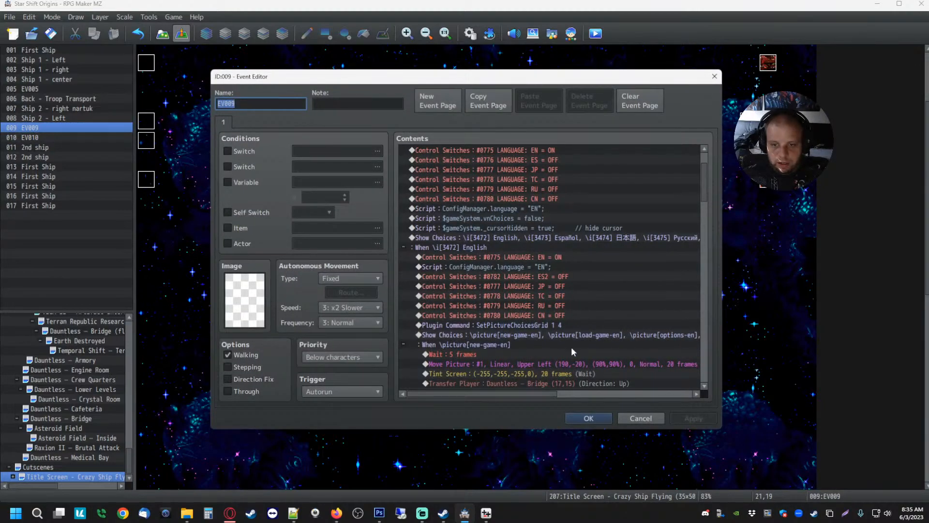
left_click(588, 417)
- Turn off the CustomTranslationEngine plugin and confirm the plugin list
left_click(489, 33)
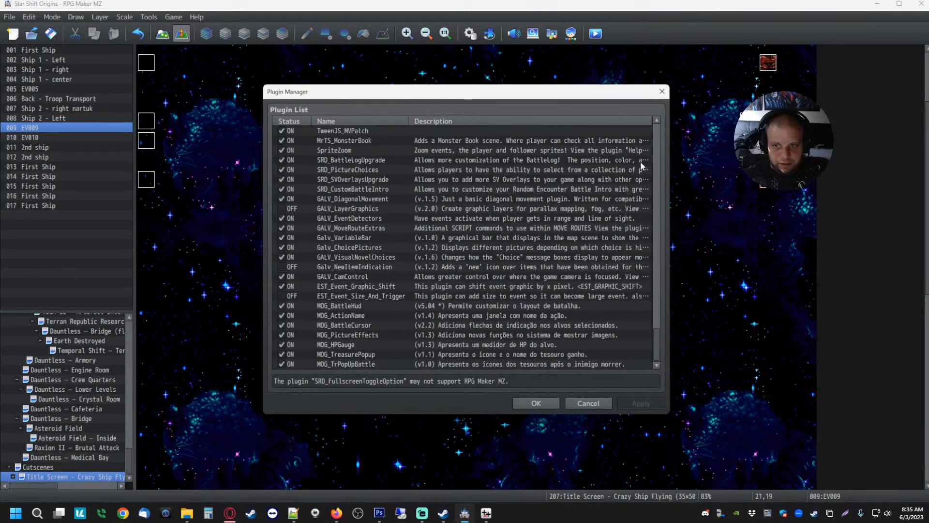
scroll(634, 166, "down", 15)
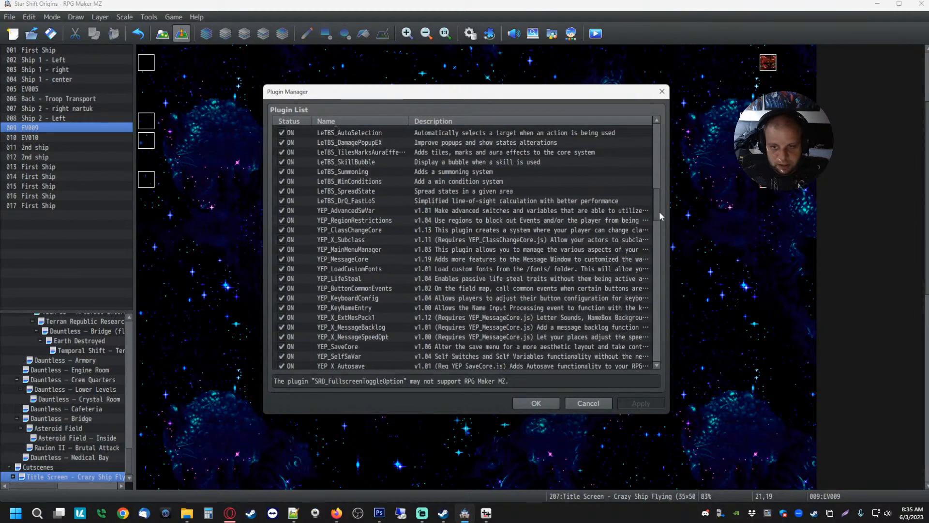
left_click_drag(659, 213, 666, 357)
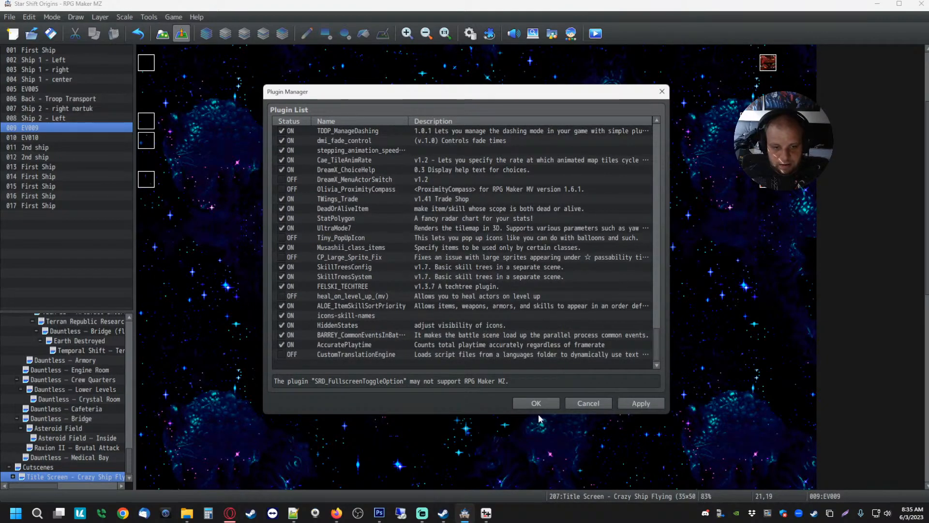
left_click(535, 403)
- Playtest the title menu in Español, and reload the game to test it in English
left_click(594, 33)
left_click(441, 269)
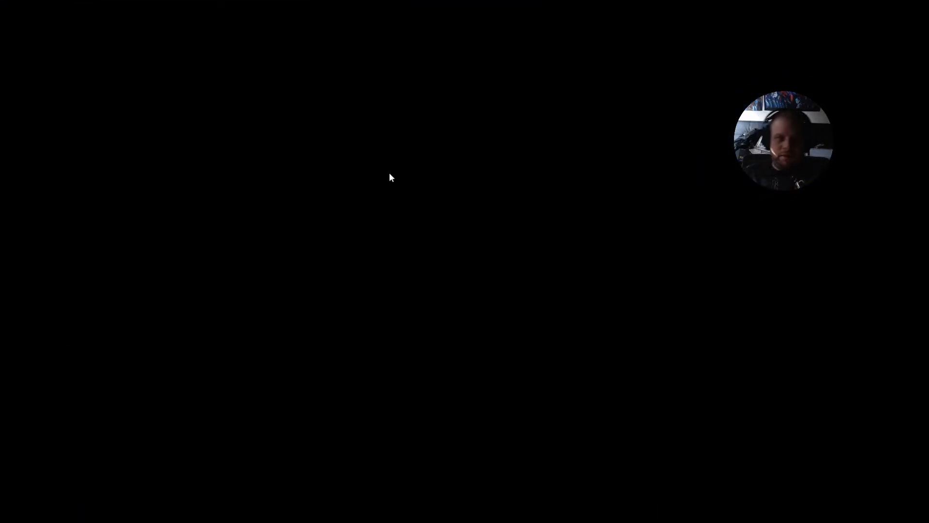
key("Down")
key("Return")
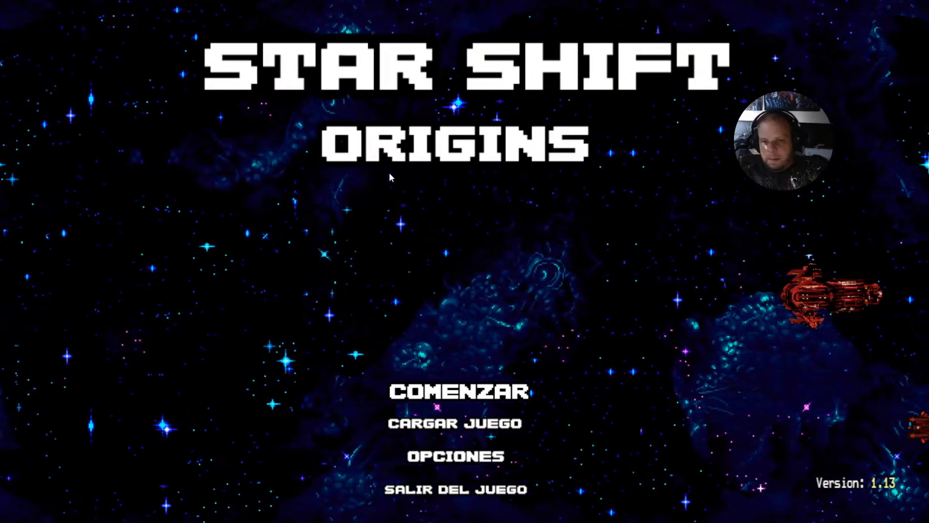
key("F5")
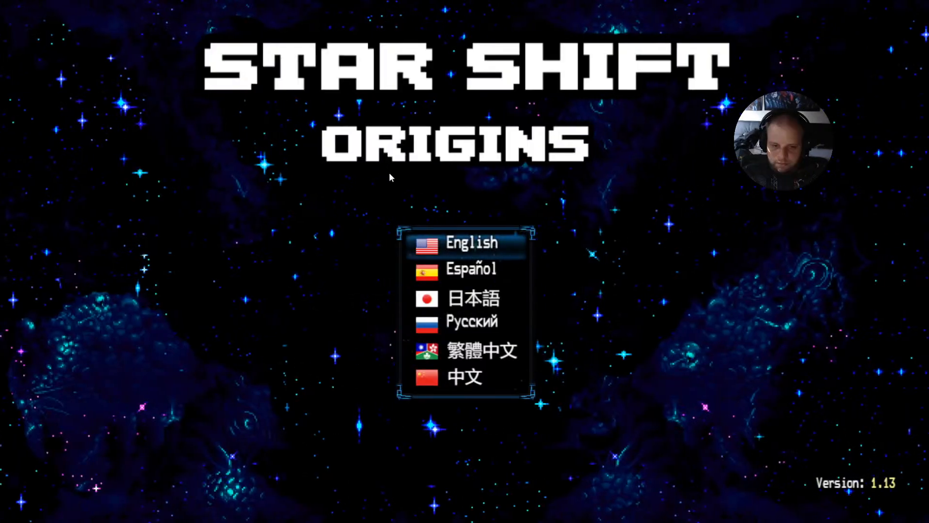
key("Return")
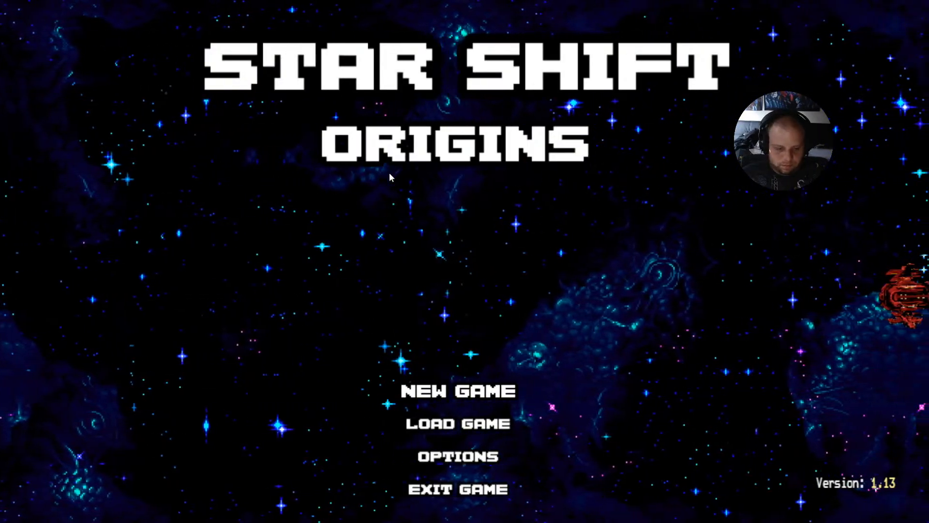
- Reload the playtest to check the 日本語 title menu, and close the game from windowed mode
key("F5")
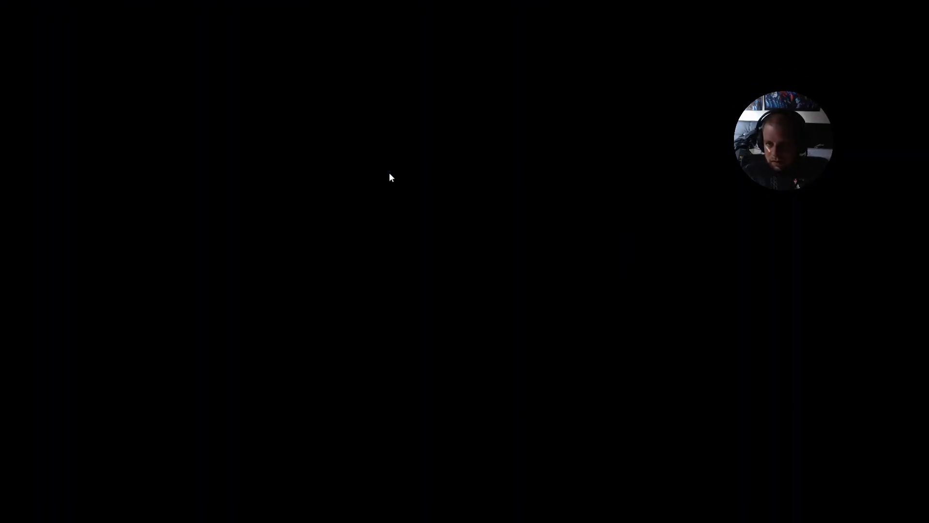
key("Down")
key("Down")
key("Return")
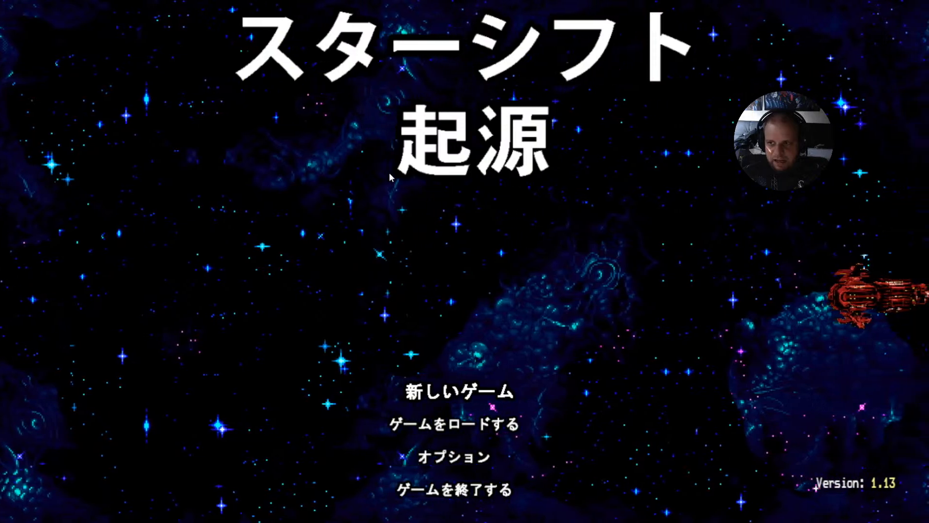
key("F4")
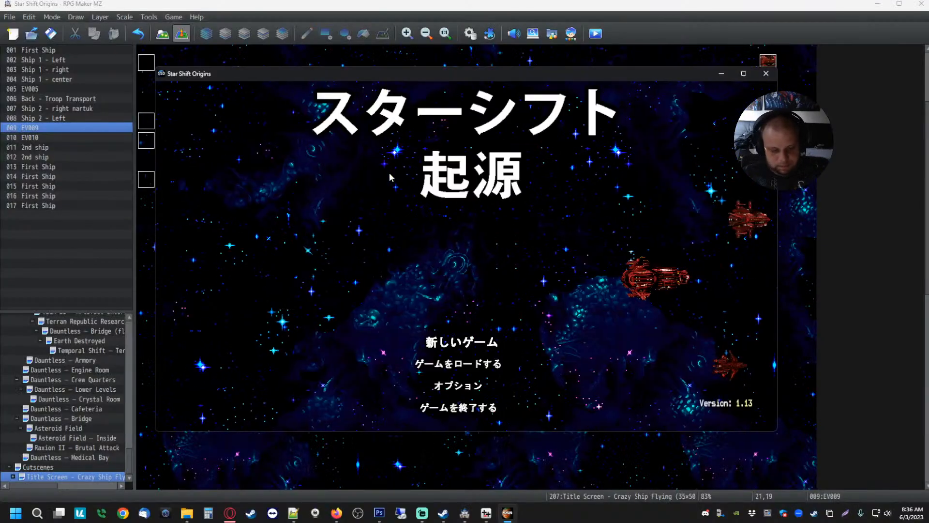
left_click(766, 73)
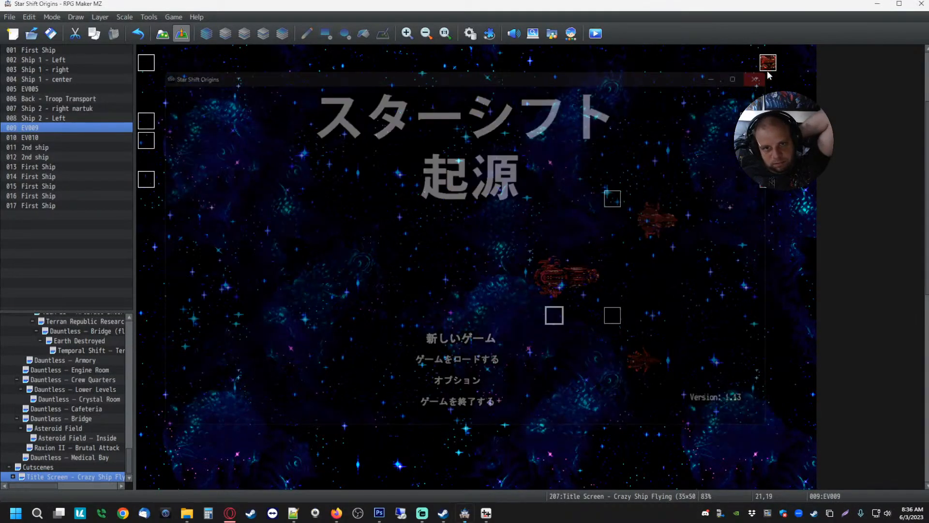
- In EV009's Español branch, open the LANGUAGE: ES2 = ON command for editing and clear the name of switch 0782
right_click(551, 312)
left_click(579, 315)
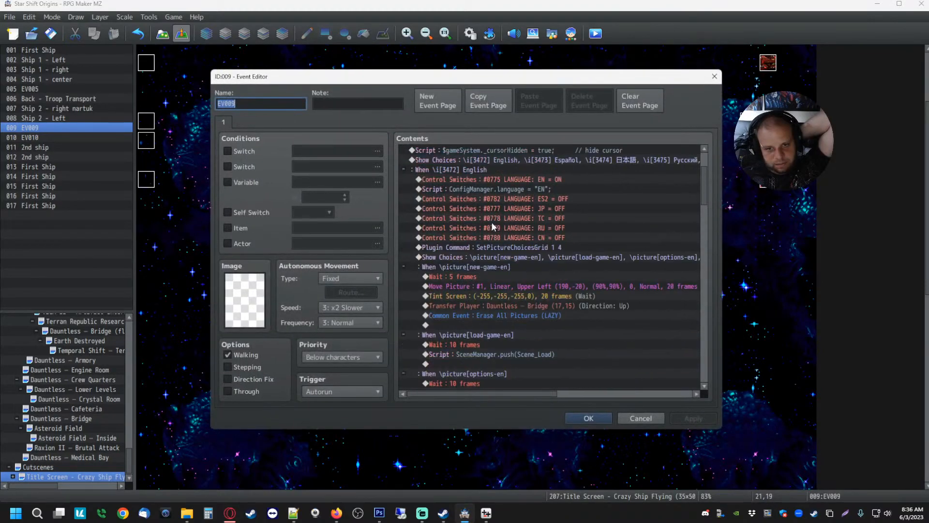
scroll(501, 259, "down", 7)
scroll(512, 267, "down", 9)
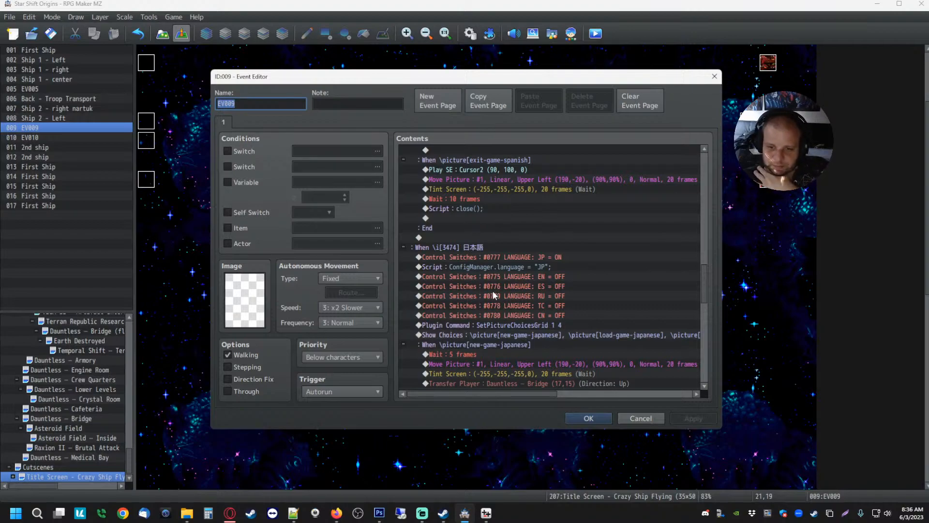
scroll(516, 298, "up", 6)
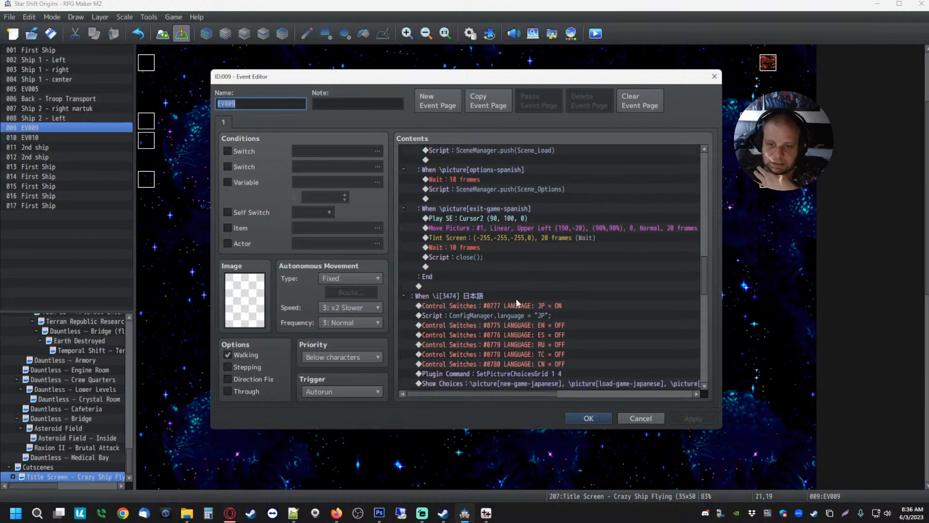
scroll(532, 323, "up", 4)
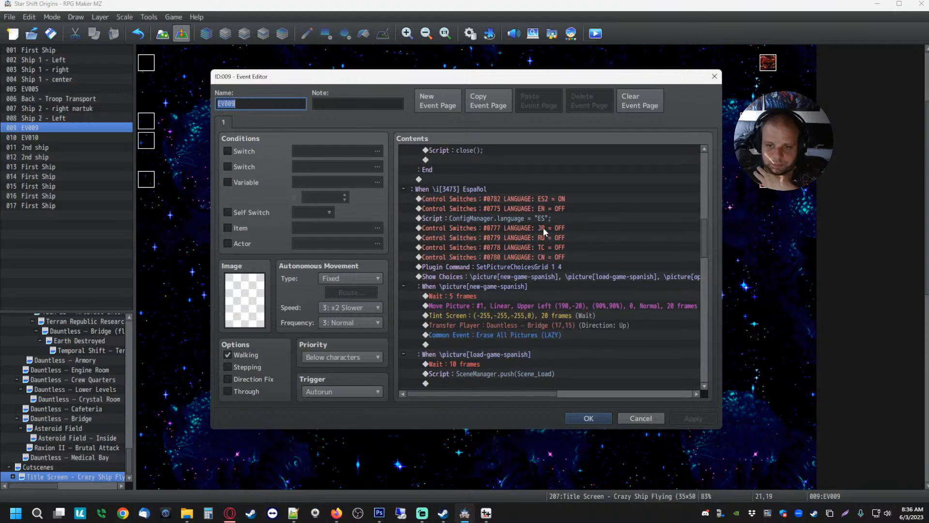
right_click(557, 200)
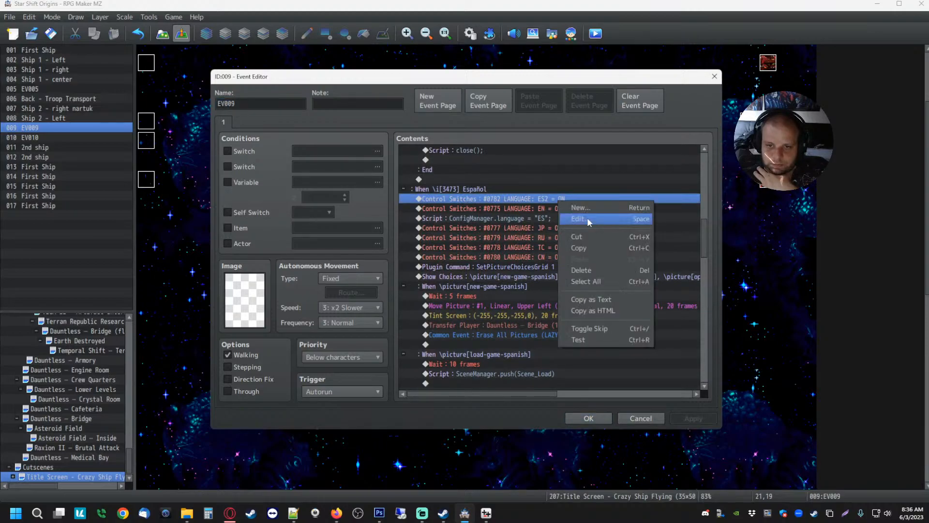
left_click(588, 218)
left_click(608, 239)
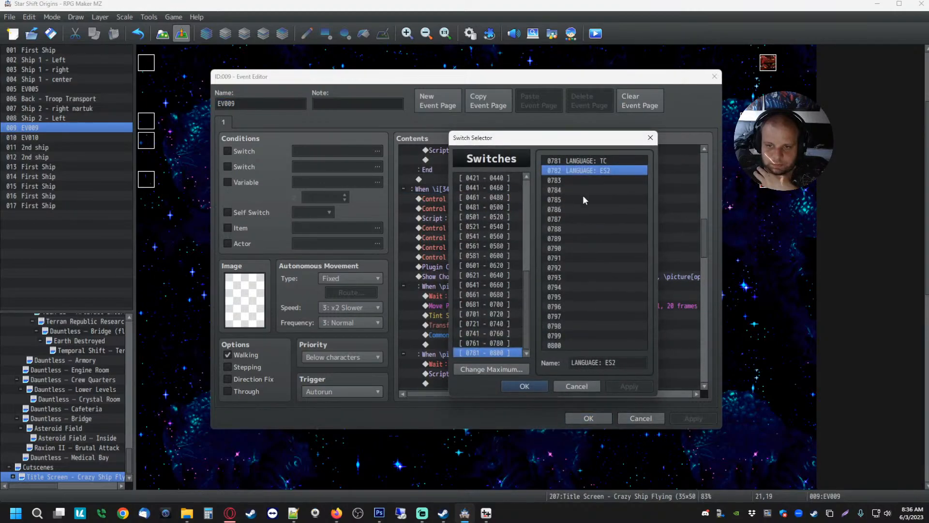
key("Delete")
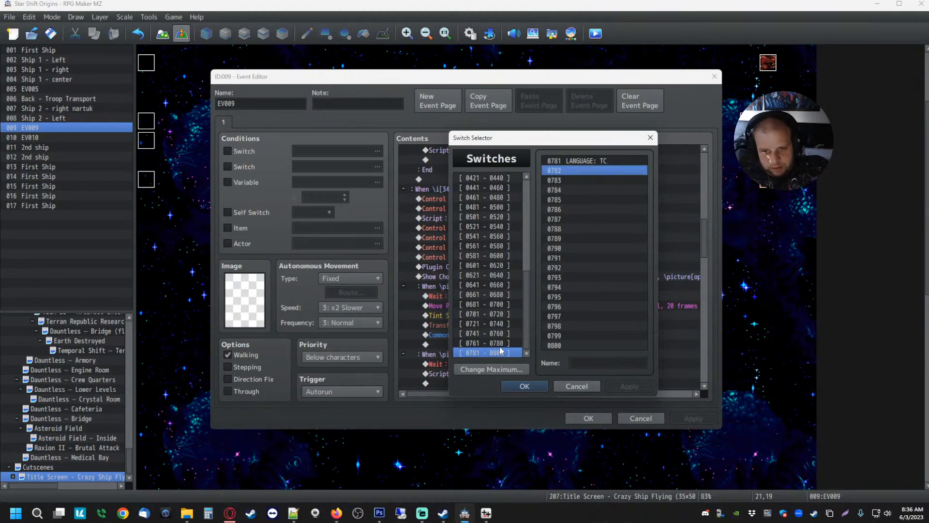
- Make the Español branch's first Control Switches command turn on switch 0776 LANGUAGE: ES
left_click(500, 344)
left_click(604, 306)
left_click(524, 386)
left_click(561, 312)
left_click(573, 288)
left_click(557, 210)
- Move the Español branch's LANGUAGE: EN = OFF command below its ConfigManager.language script, matching the 日本語 branch's order
scroll(547, 297, "down", 9)
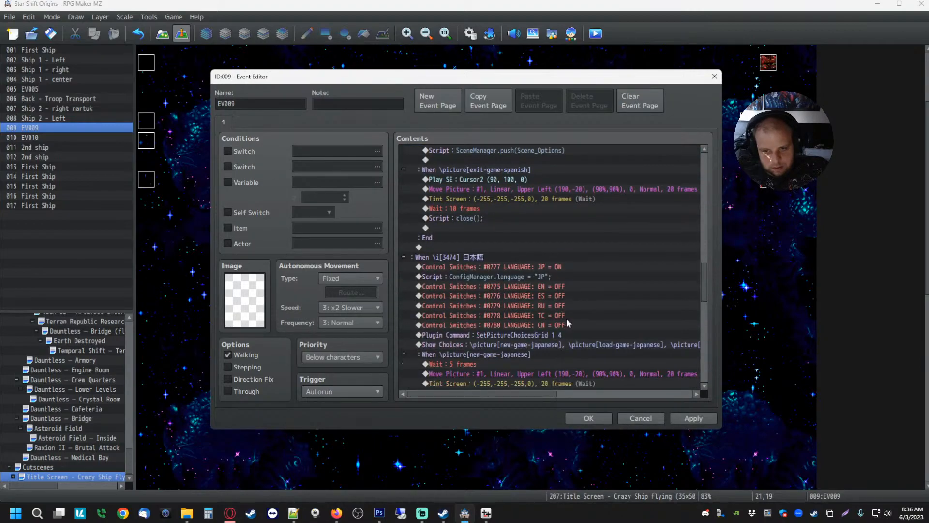
scroll(565, 317, "up", 9)
left_click(566, 265)
left_click(557, 228)
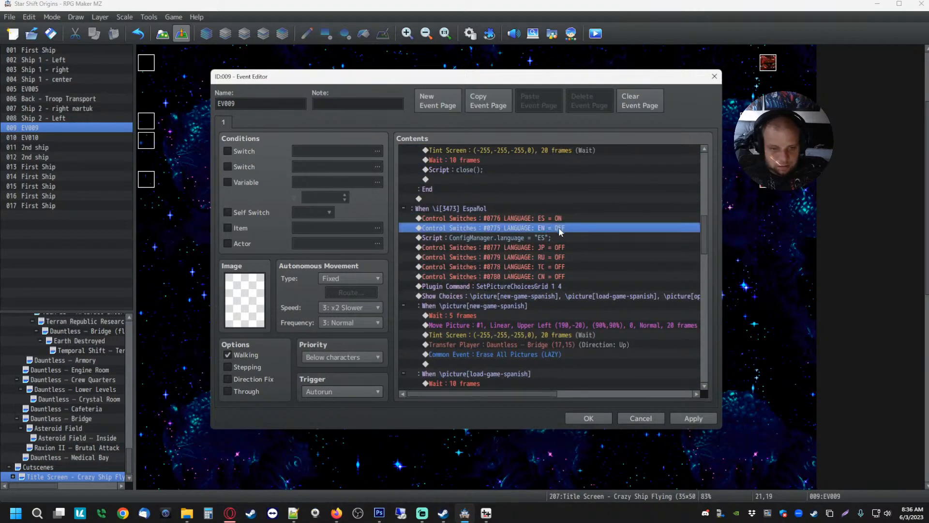
key("Delete")
left_click(517, 237)
key("ctrl+v")
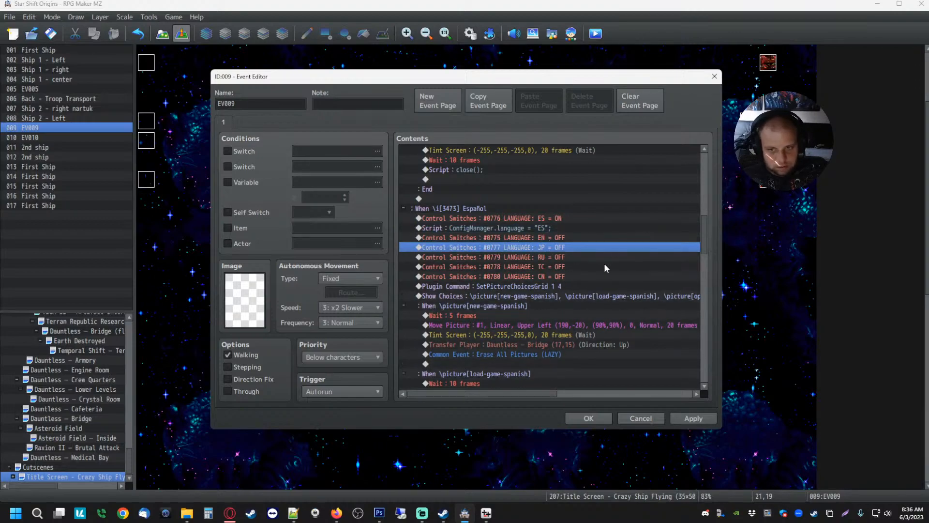
- Review the Español branch's switch commands and the Spanish picture choices beneath them
left_click(601, 266)
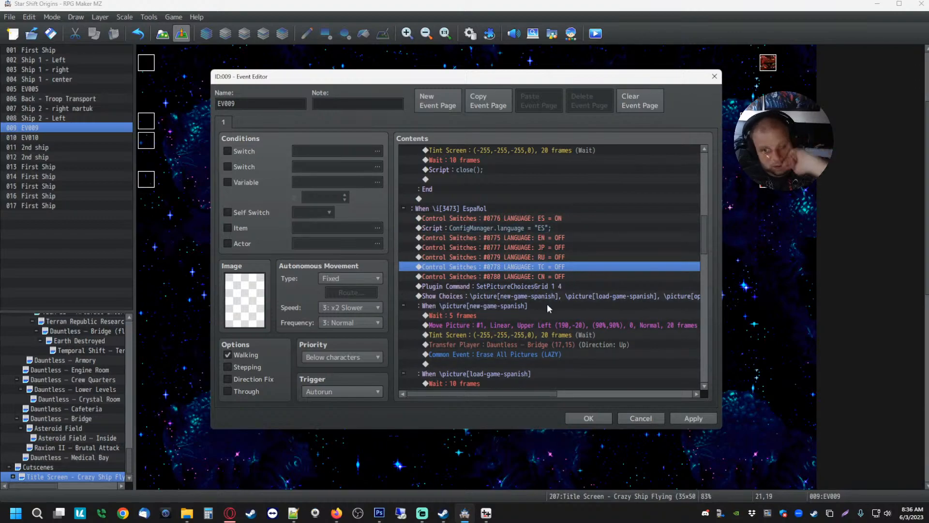
left_click(519, 296)
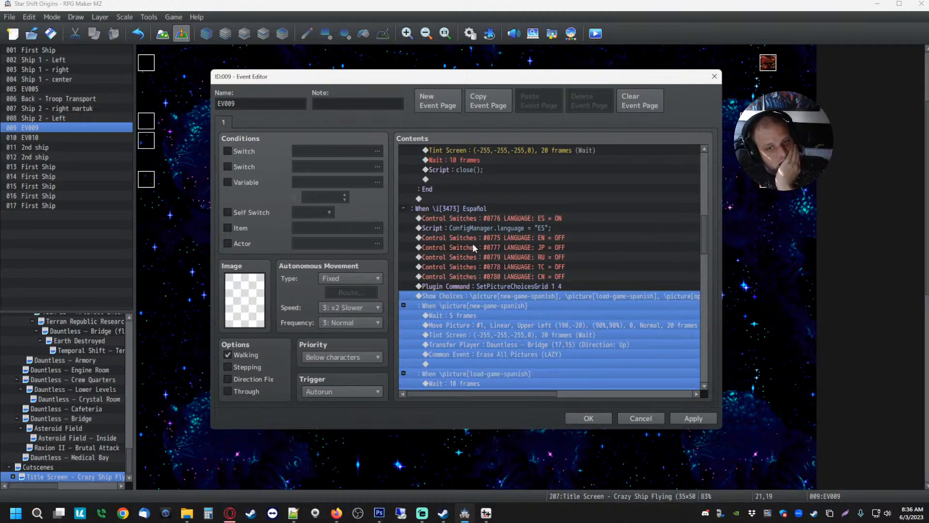
left_click(447, 210)
left_click(447, 200)
left_click(454, 208)
left_click(465, 219)
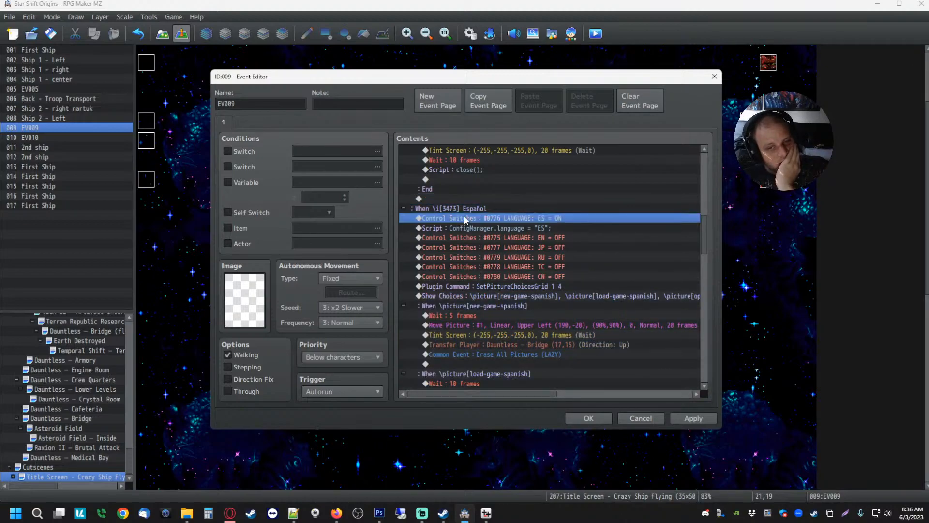
scroll(478, 225, "down", 2)
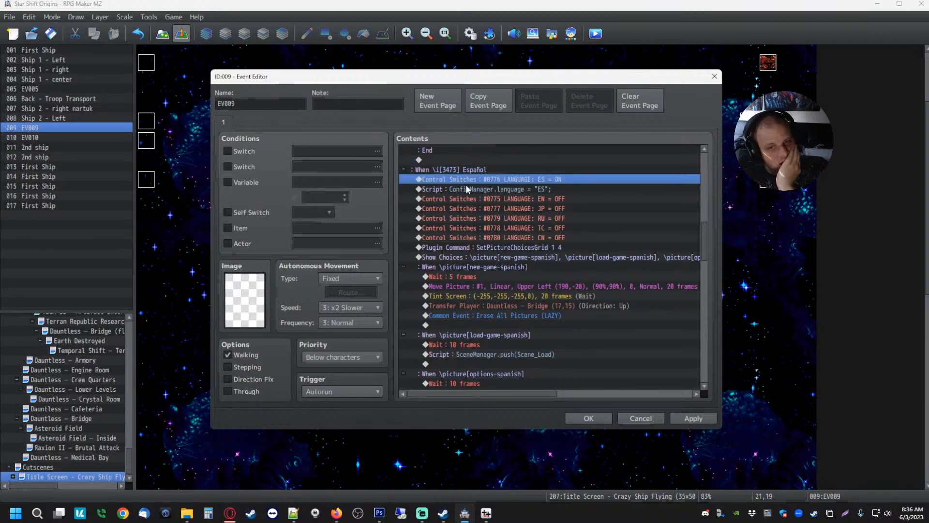
scroll(468, 203, "down", 3)
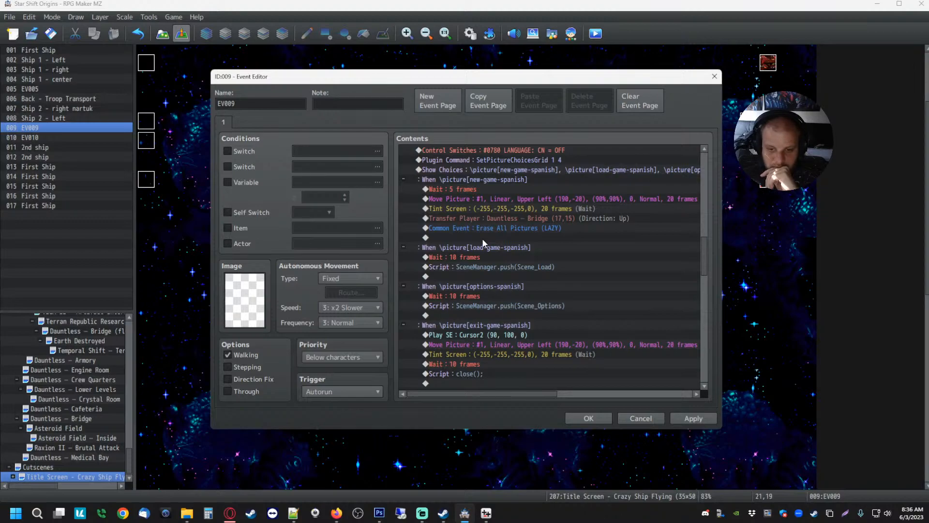
- Compare the Español branch's switch and picture choice commands in EV009 with those of the 日本語 branch
scroll(482, 238, "down", 2)
scroll(487, 295, "up", 3)
scroll(489, 295, "up", 2)
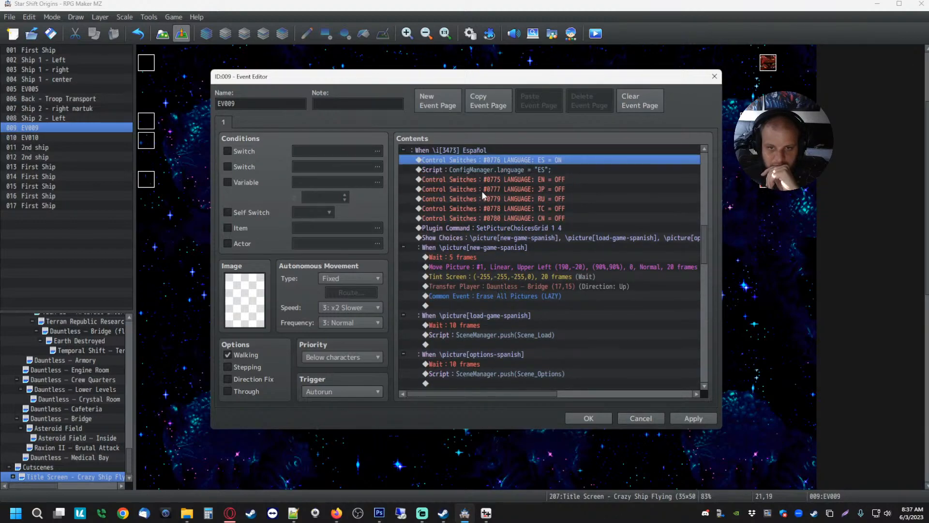
scroll(493, 298, "down", 6)
scroll(508, 307, "down", 8)
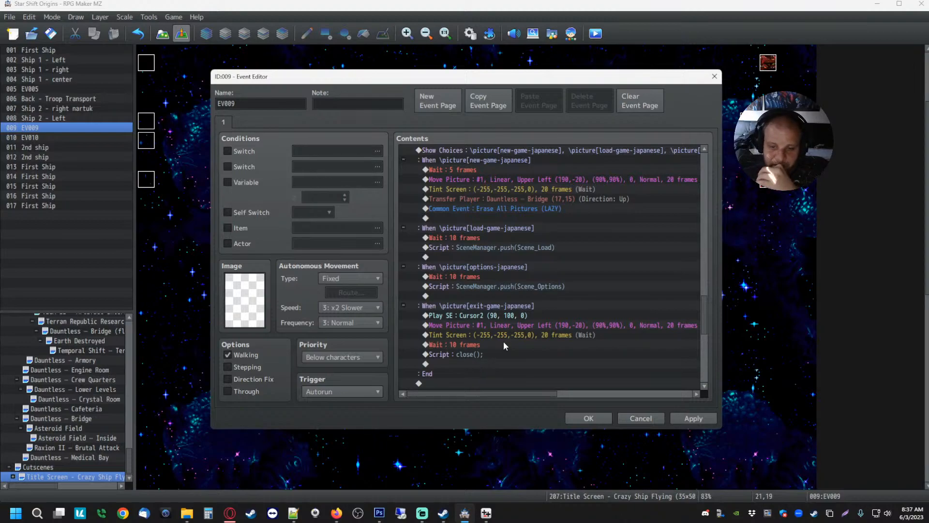
scroll(507, 342, "up", 1)
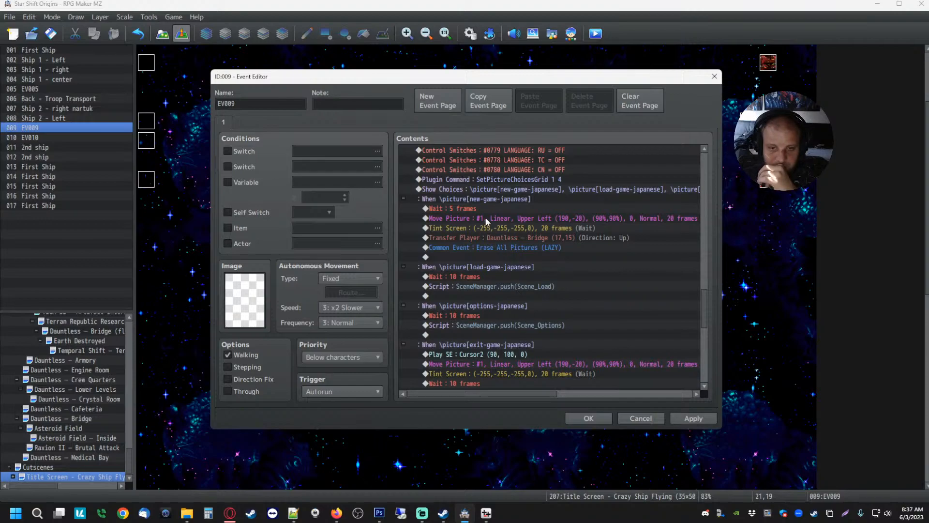
scroll(485, 217, "up", 1)
right_click(500, 258)
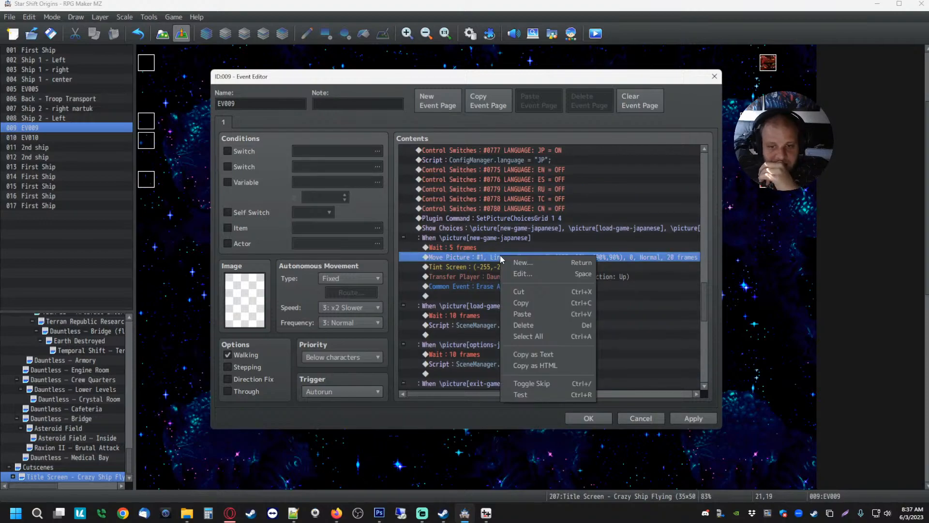
left_click(486, 278)
left_click_drag(504, 394, 460, 387)
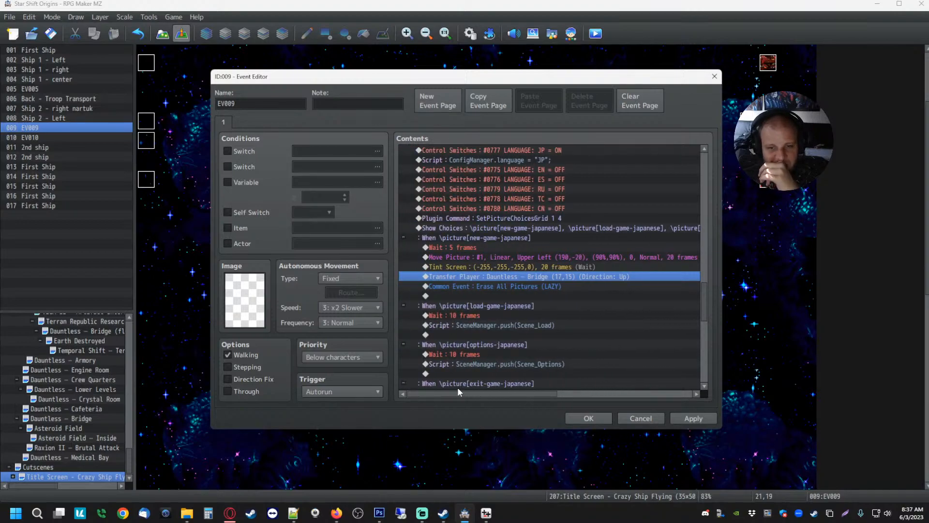
- Inspect the settings of the Move Picture command under the Español branch's new-game-spanish choice
scroll(549, 339, "up", 6)
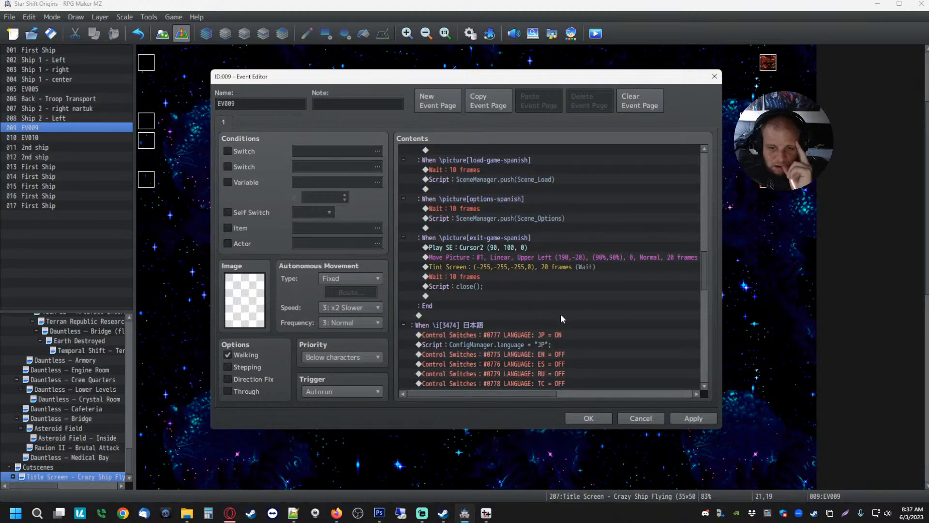
scroll(504, 278, "up", 4)
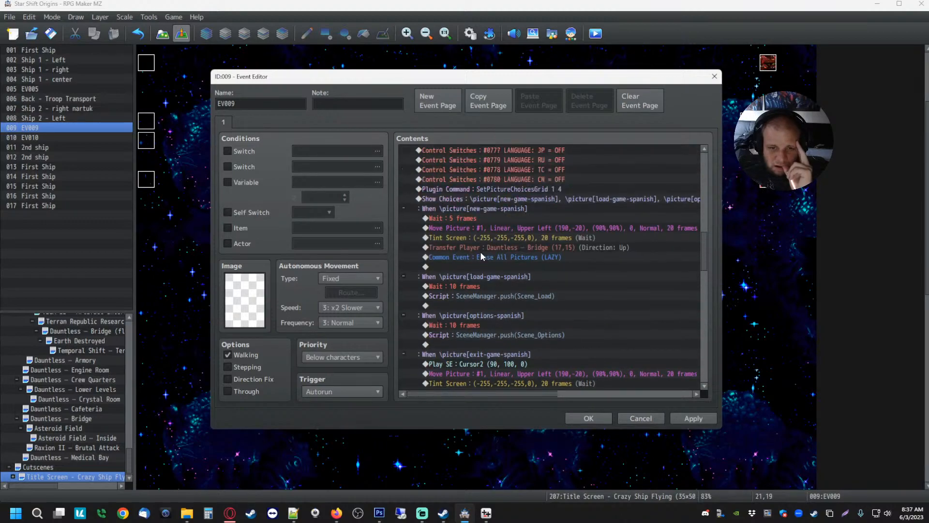
right_click(491, 228)
left_click(519, 245)
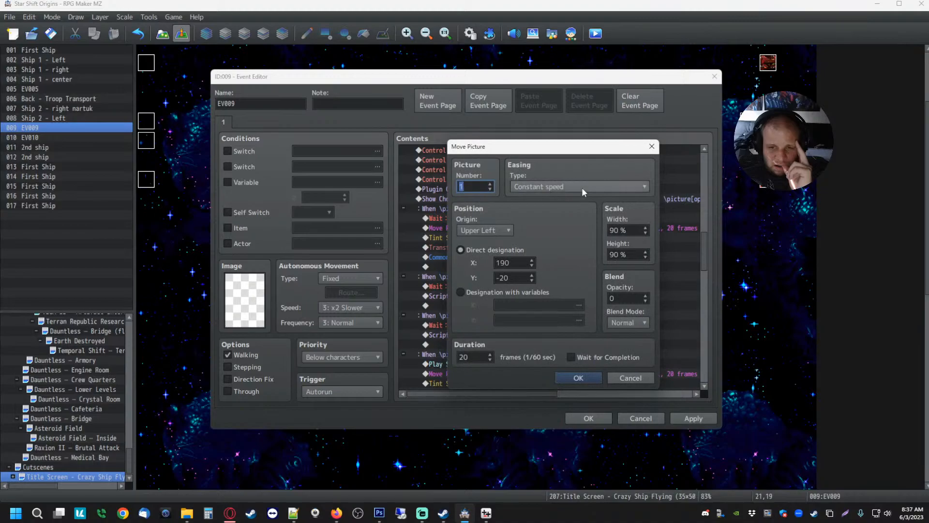
left_click(581, 378)
- Review the command order and picture choices of EV009's language branches from English down to Русский and 繁體中文
scroll(512, 284, "up", 9)
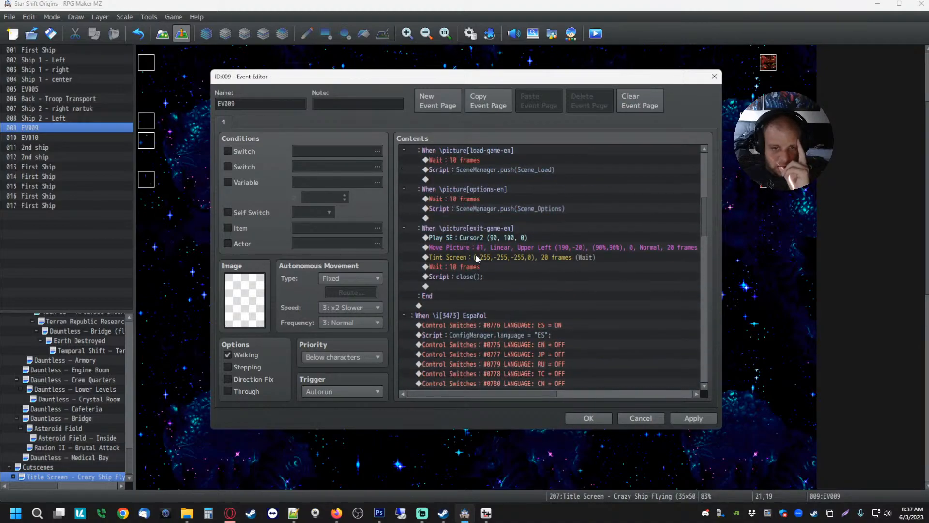
scroll(470, 230, "up", 7)
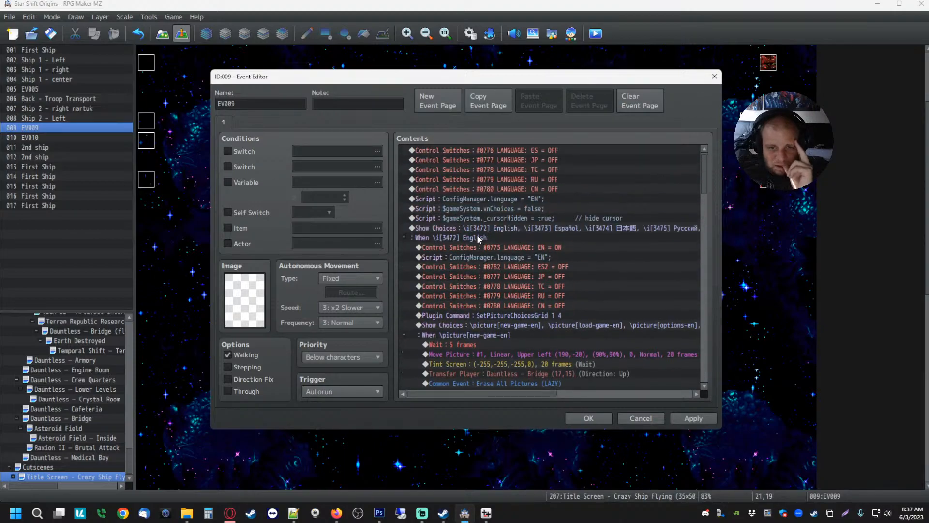
scroll(481, 251, "down", 4)
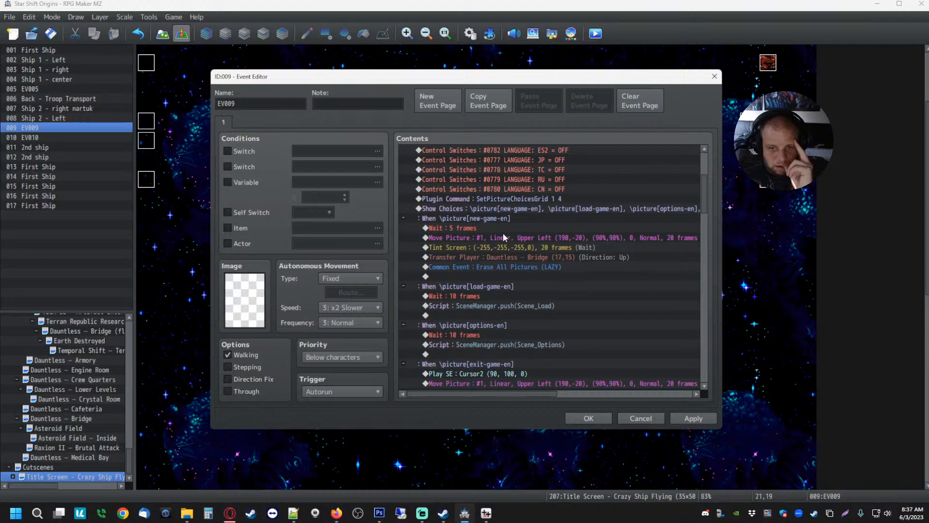
scroll(506, 237, "down", 5)
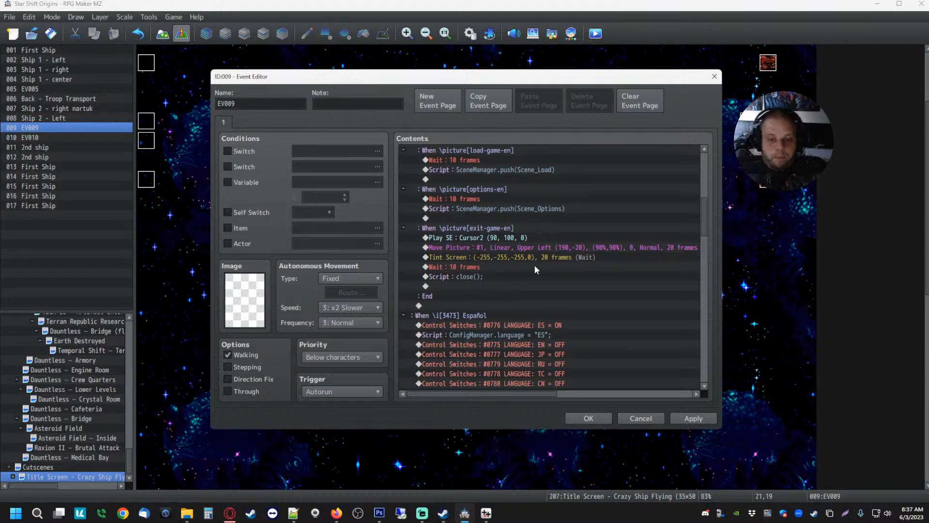
scroll(534, 265, "down", 3)
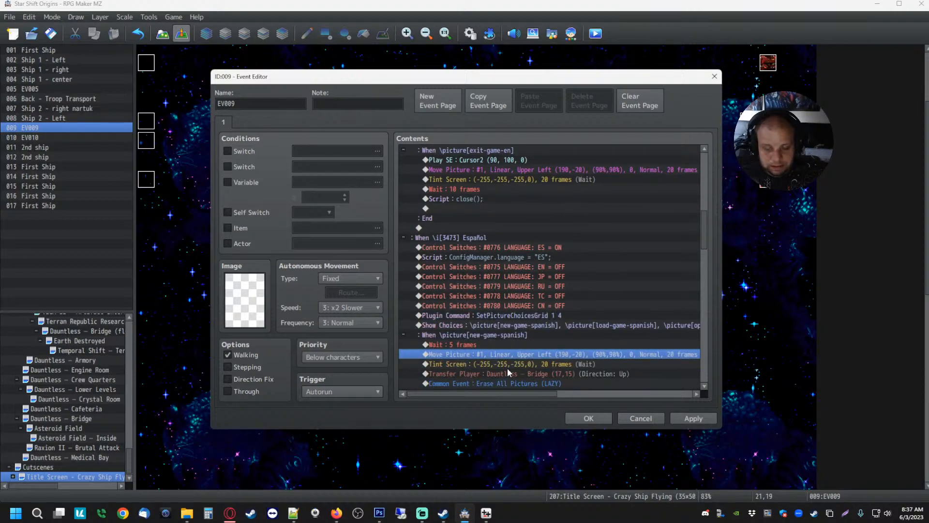
scroll(508, 375, "down", 2)
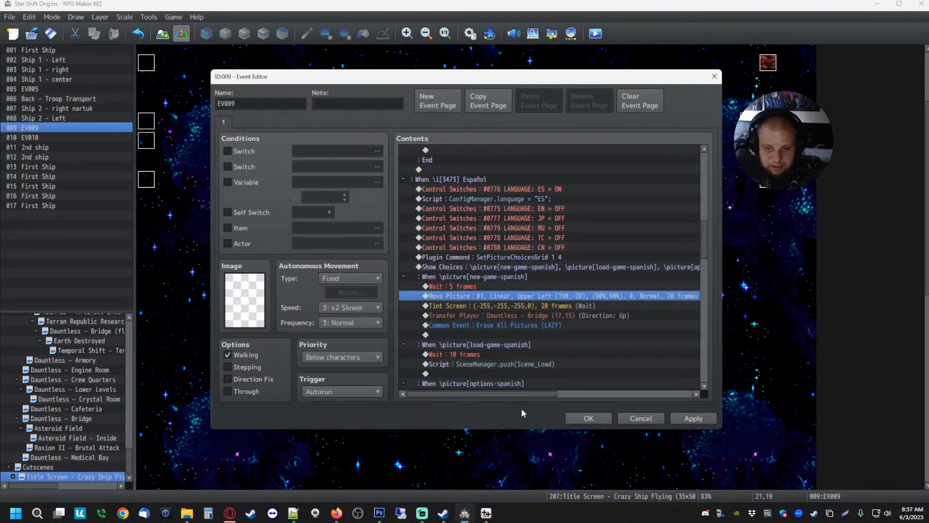
left_click_drag(512, 393, 532, 394)
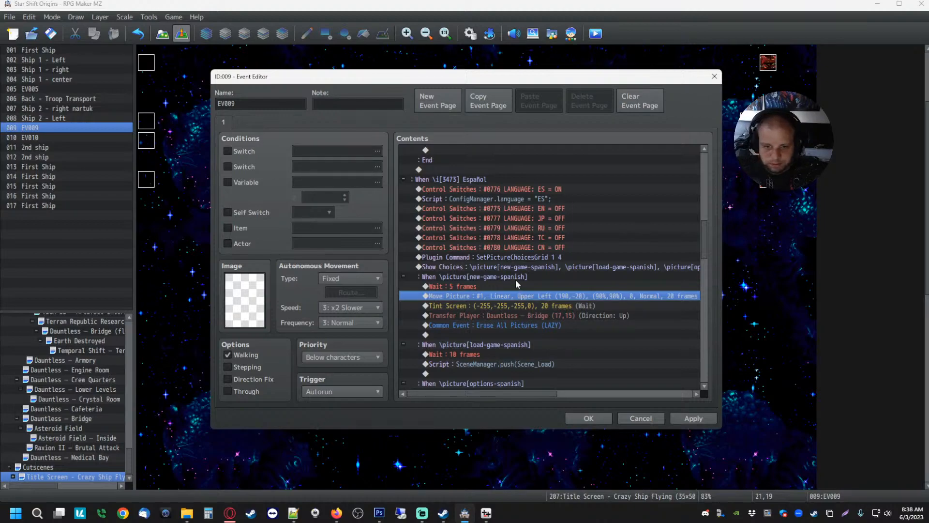
scroll(513, 286, "down", 1)
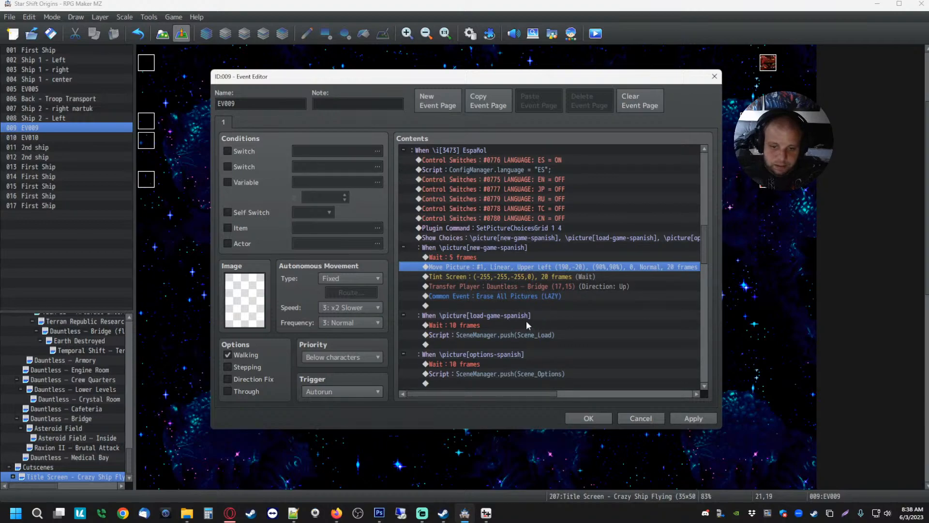
scroll(526, 321, "down", 2)
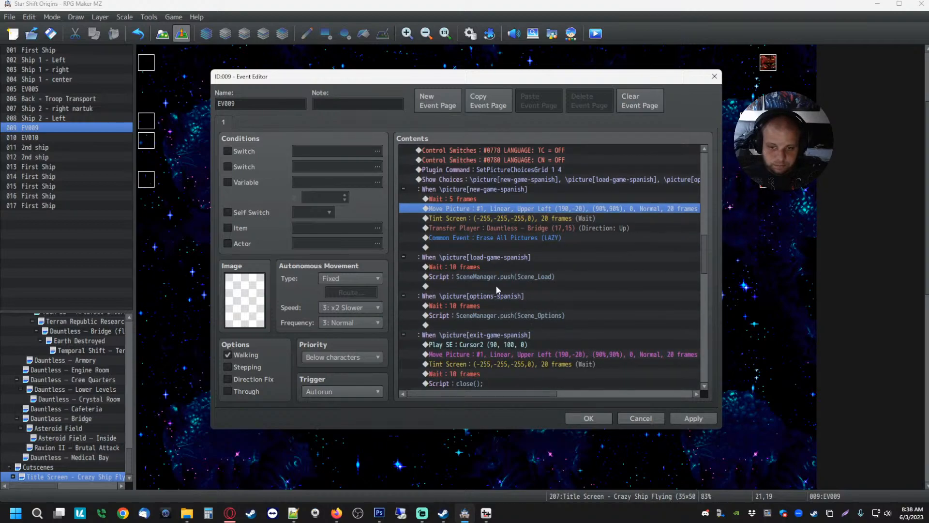
scroll(548, 318, "down", 2)
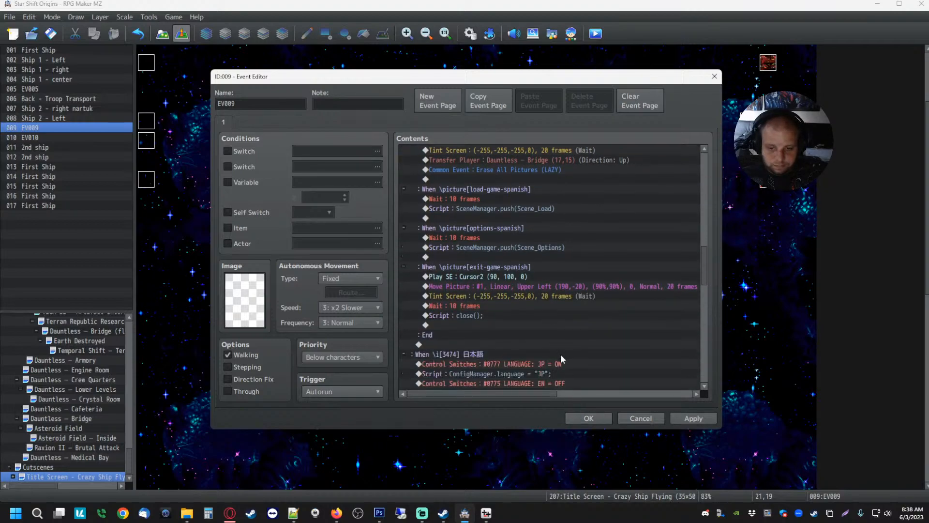
scroll(566, 372, "down", 8)
scroll(571, 288, "down", 4)
scroll(567, 329, "down", 3)
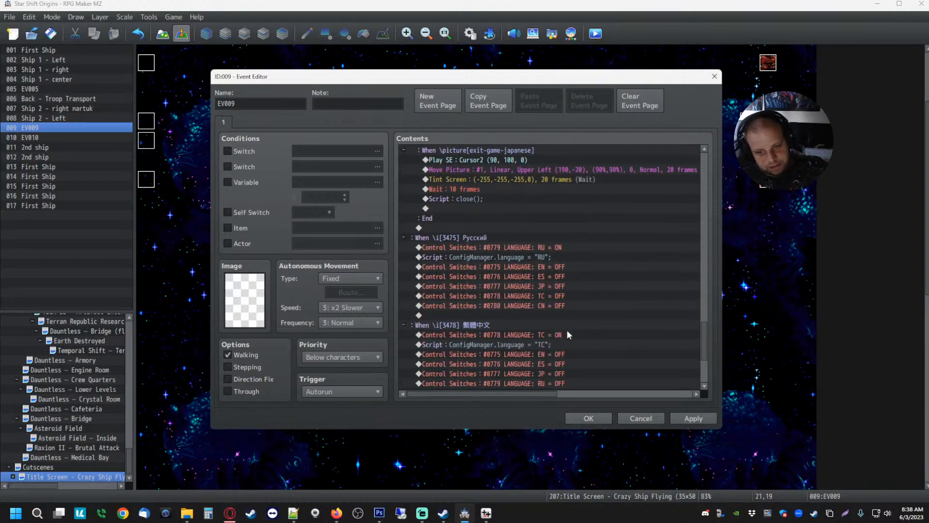
scroll(565, 329, "up", 2)
scroll(562, 315, "up", 9)
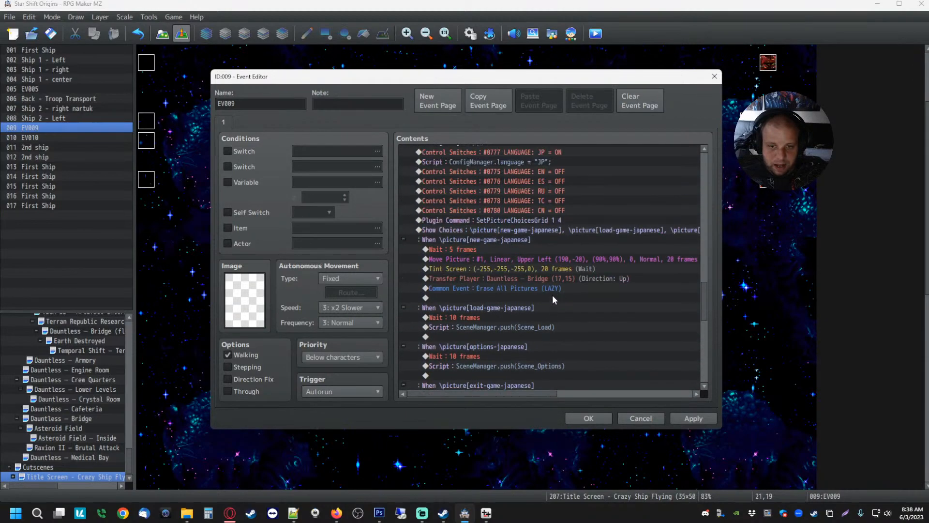
left_click(494, 221)
scroll(502, 262, "down", 7)
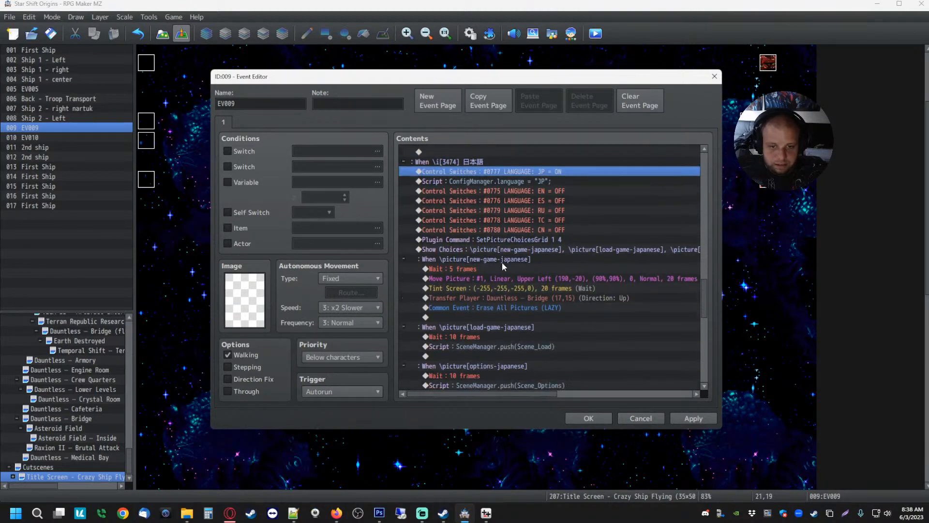
left_click(478, 317, "shift")
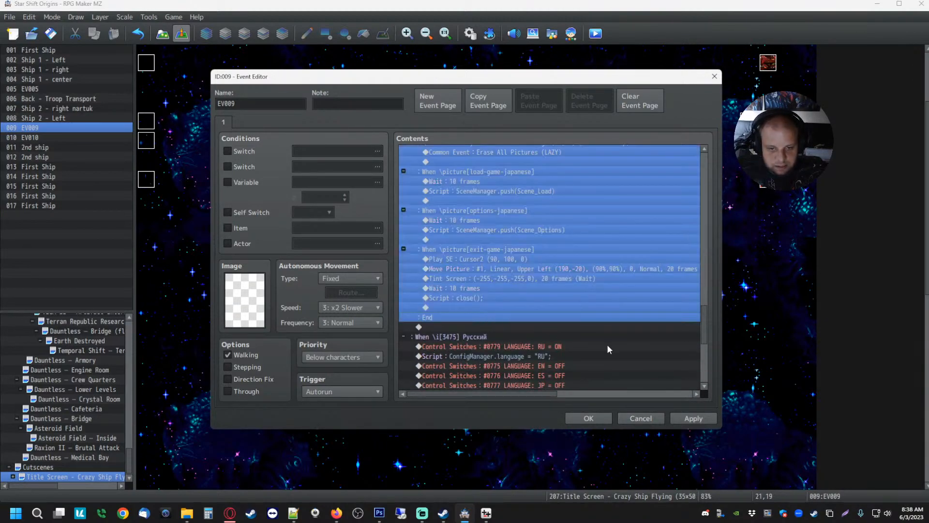
scroll(556, 307, "up", 7)
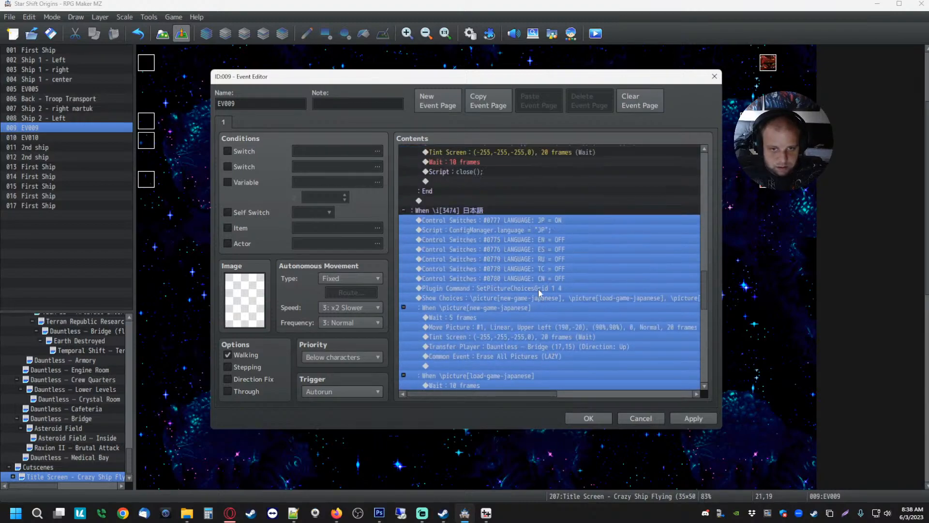
scroll(532, 250, "down", 2)
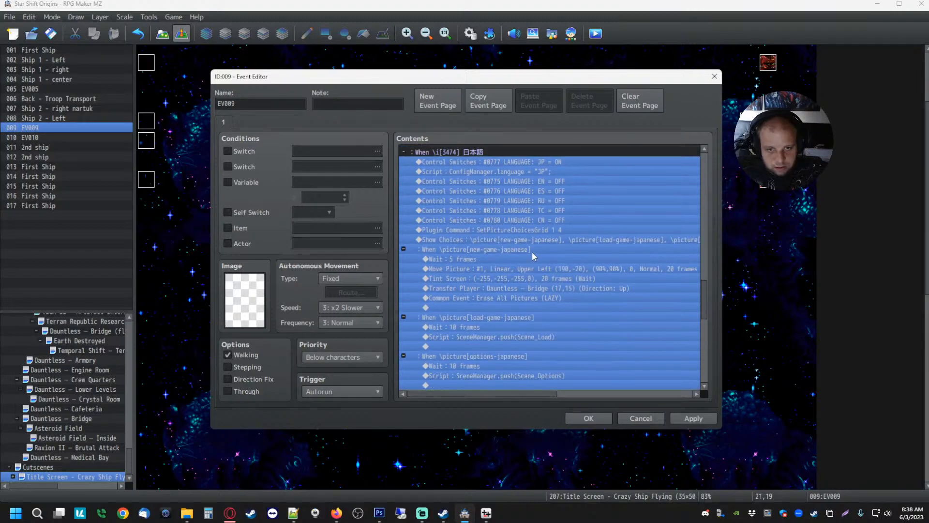
left_click(533, 256)
scroll(533, 257, "down", 6)
scroll(531, 279, "up", 6)
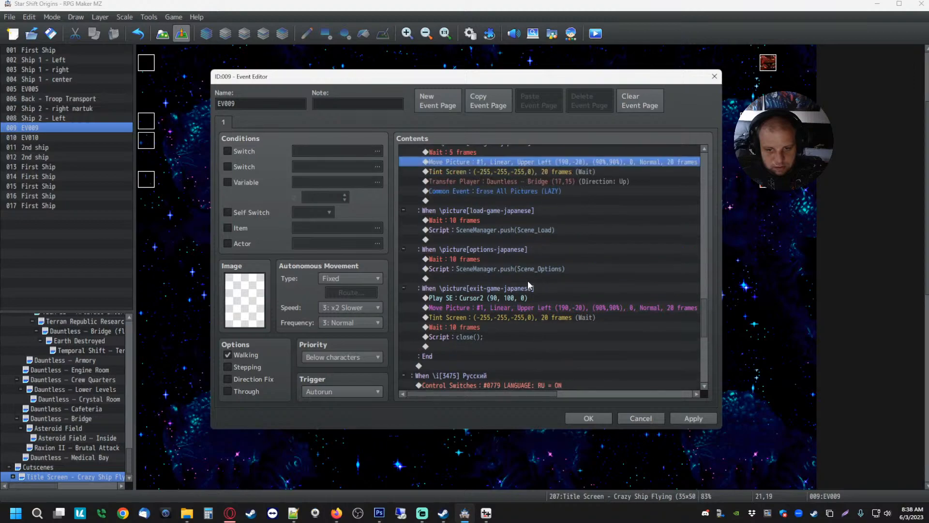
- Copy the 日本語 branch's SetPictureChoicesGrid 1 4 command and whole picture Show Choices block to the end of the Русский branch
left_click(520, 242)
scroll(520, 247, "down", 5)
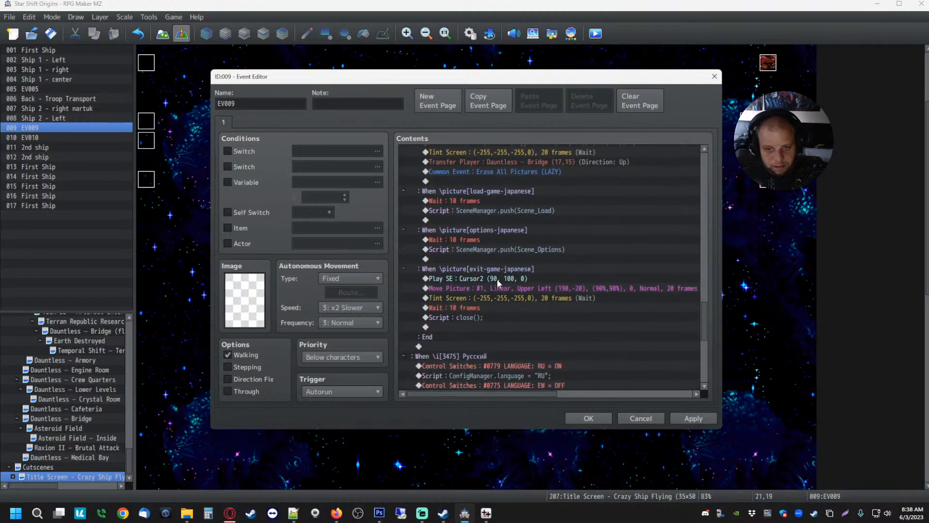
left_click(499, 320, "shift")
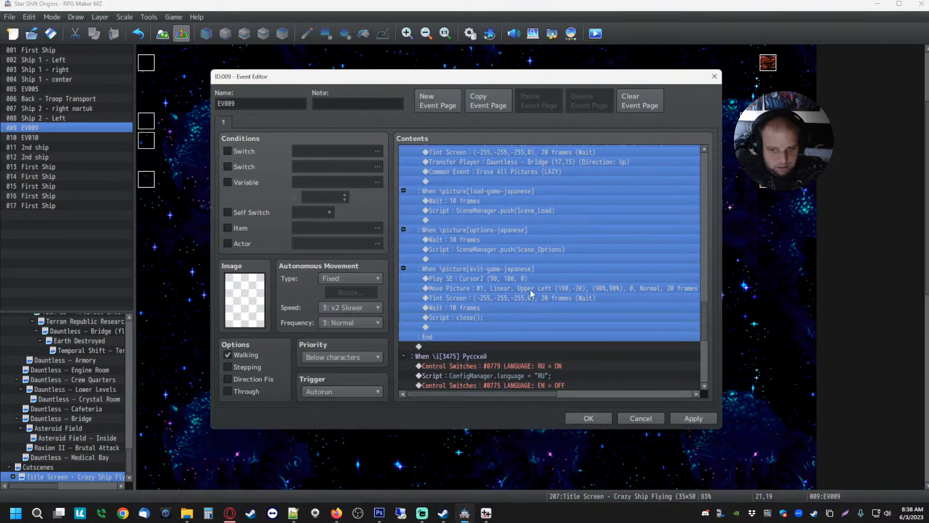
scroll(522, 310, "down", 3)
scroll(524, 283, "up", 7)
scroll(511, 288, "down", 9)
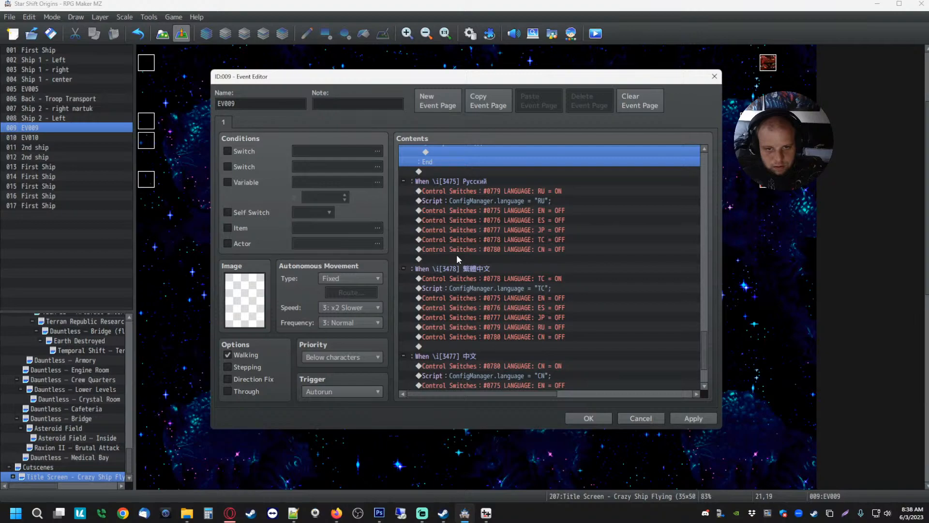
left_click(468, 257)
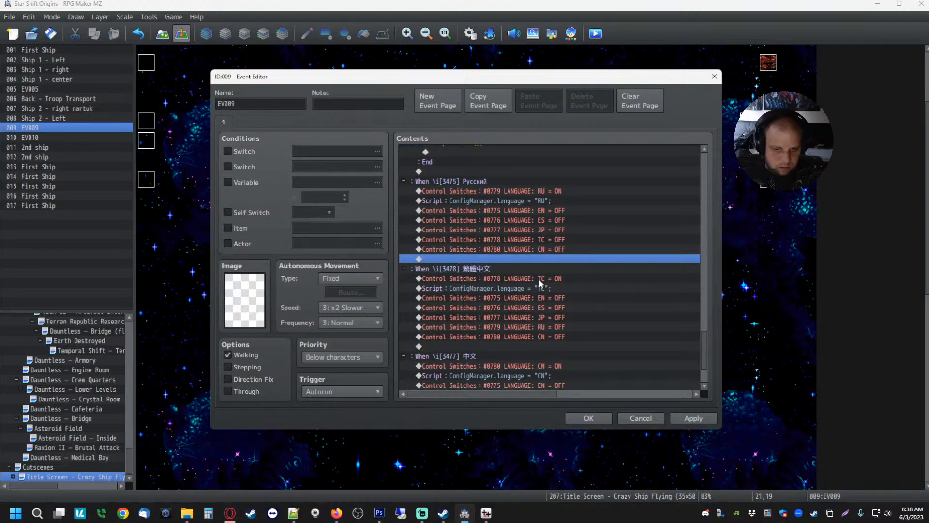
key("ctrl+v")
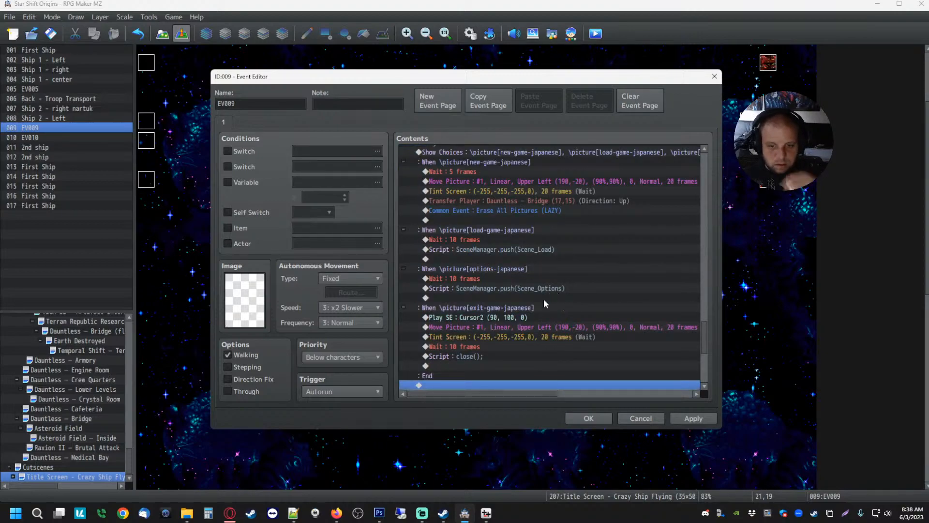
scroll(544, 298, "up", 3)
scroll(532, 300, "up", 3)
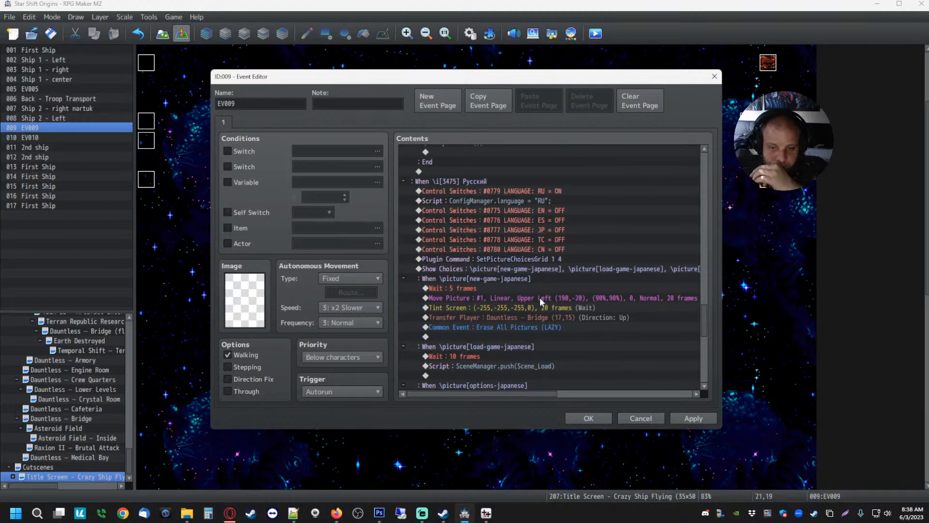
- Save the changes to EV009 and the project, and start a playtest of the title screen
left_click(709, 419)
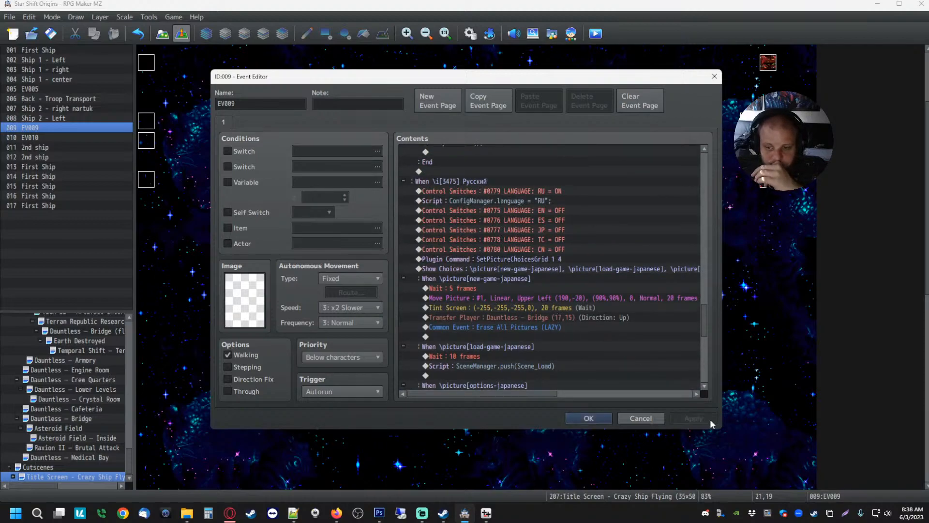
left_click(589, 418)
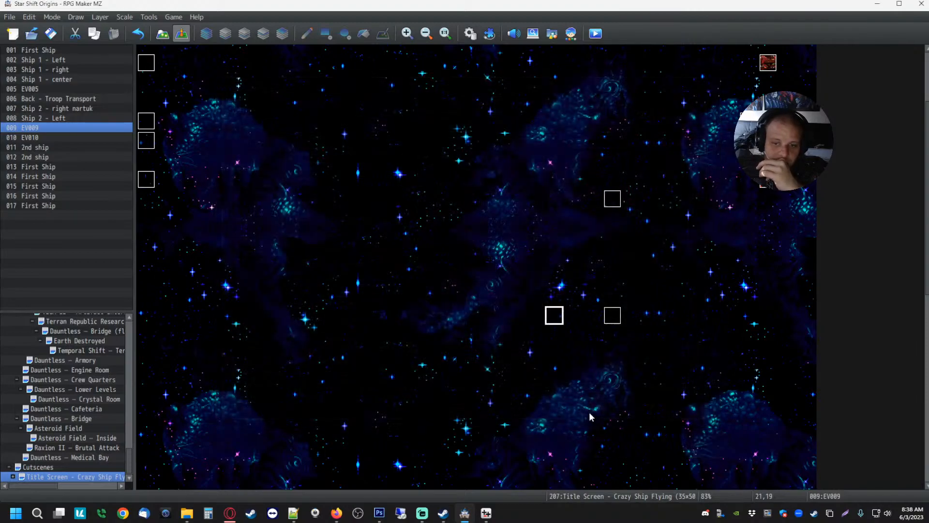
left_click(51, 34)
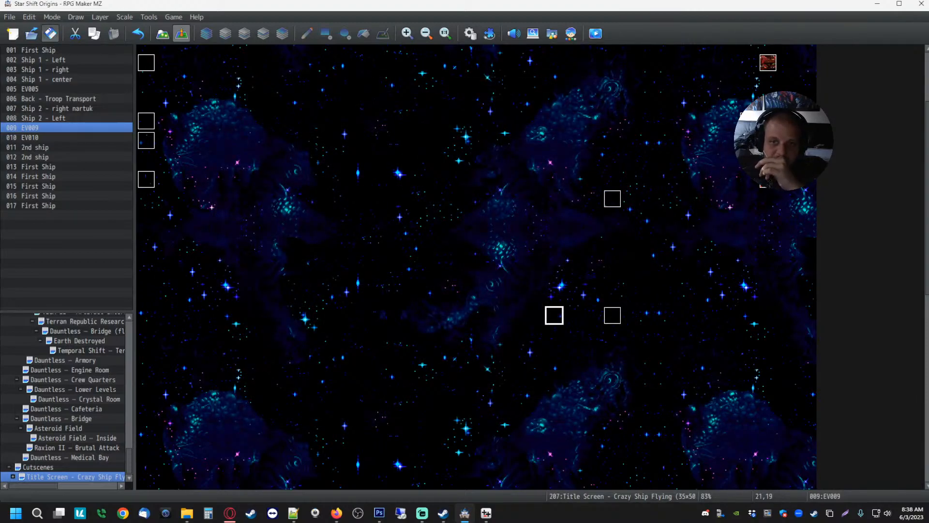
left_click(595, 33)
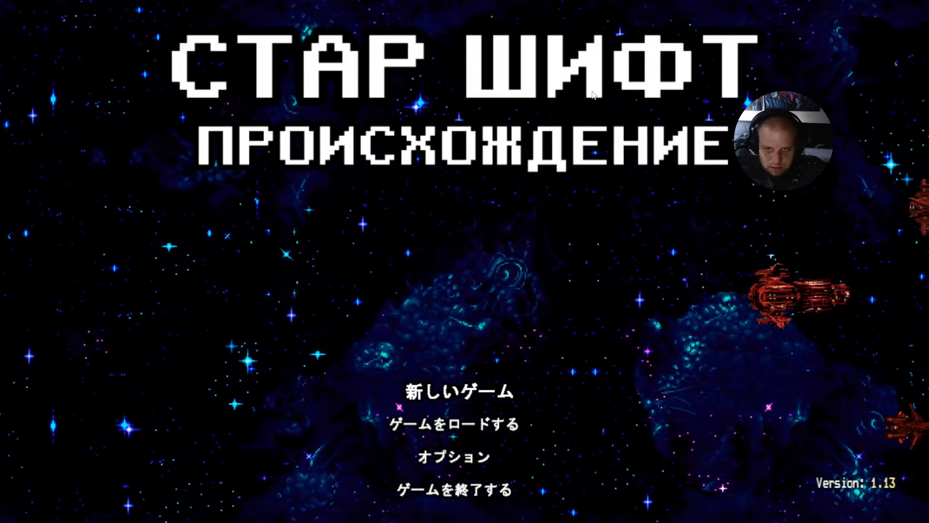
- Restart the playtest and choose 日本語 to check its title and menu images
key("F5")
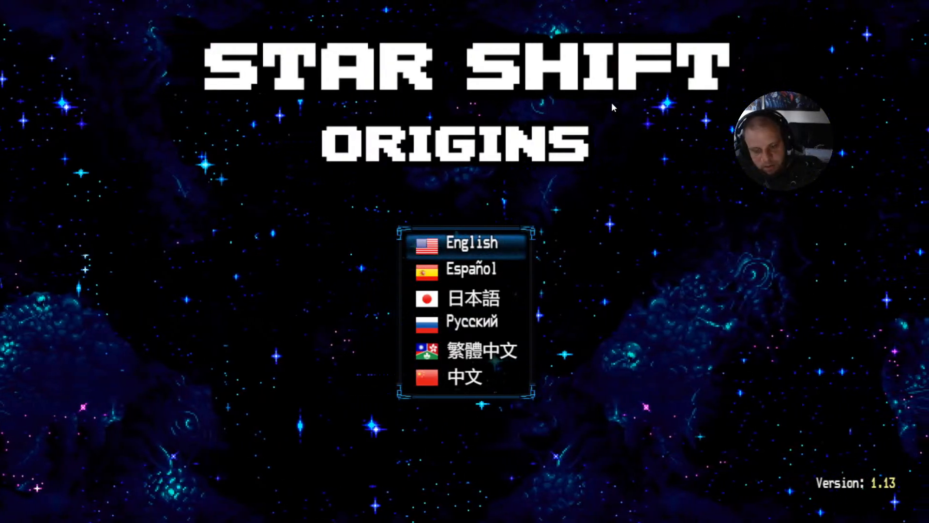
key("Down")
key("Down")
key("Return")
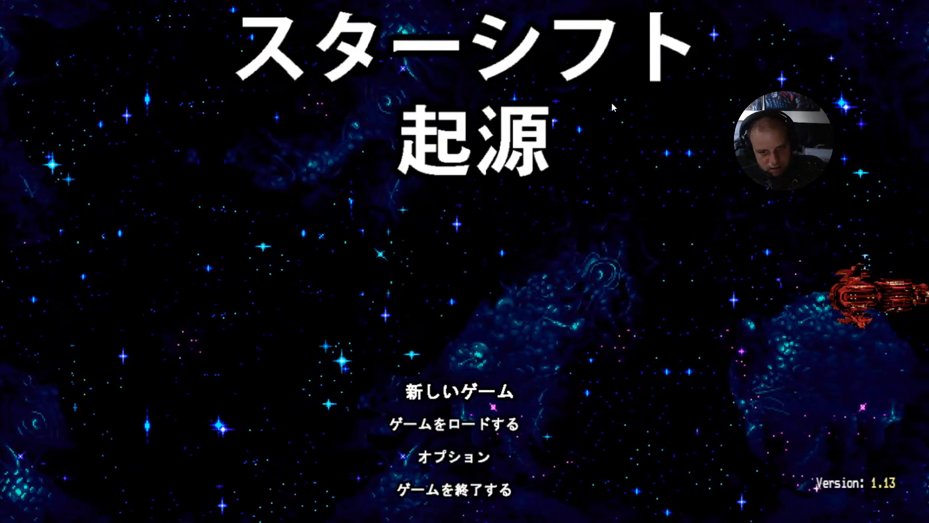
- Restart the playtest, choose Русский to check its title and menu images, and close the game
key("F5")
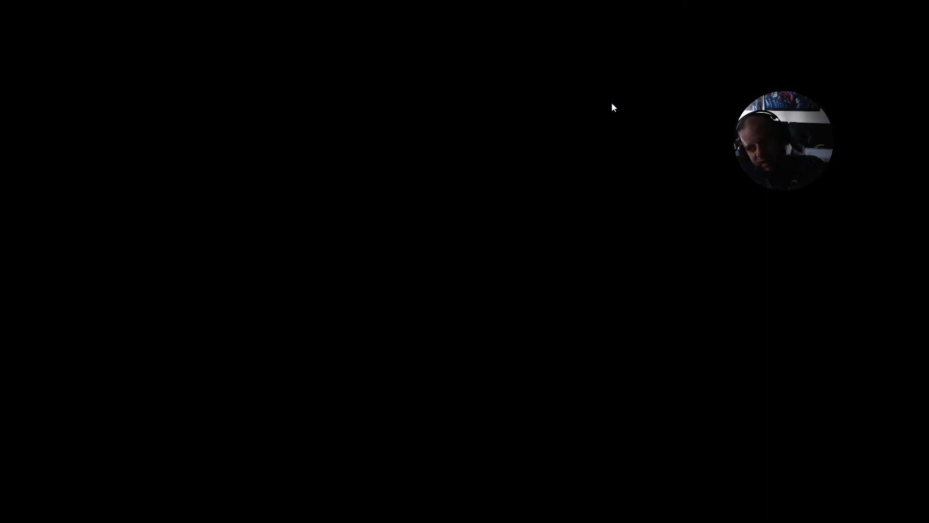
key("Down")
key("Down")
key("Down")
key("Return")
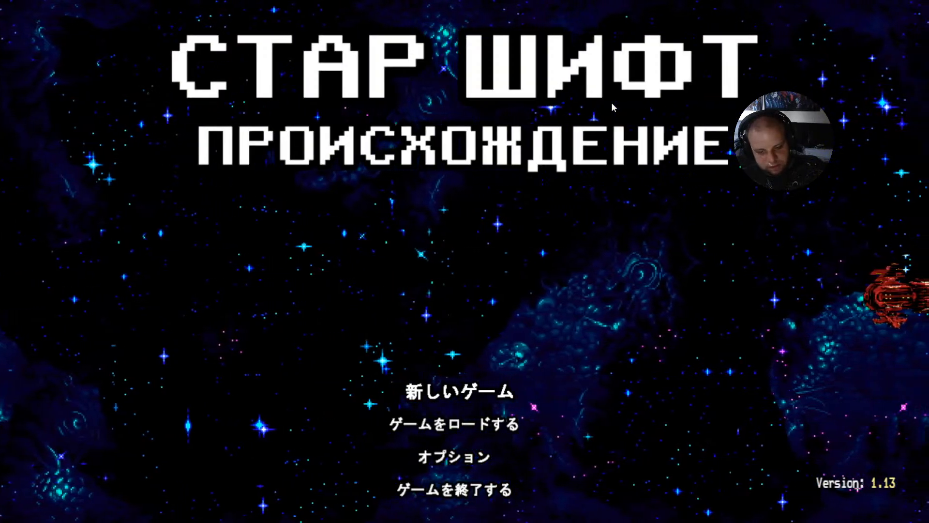
key("F4")
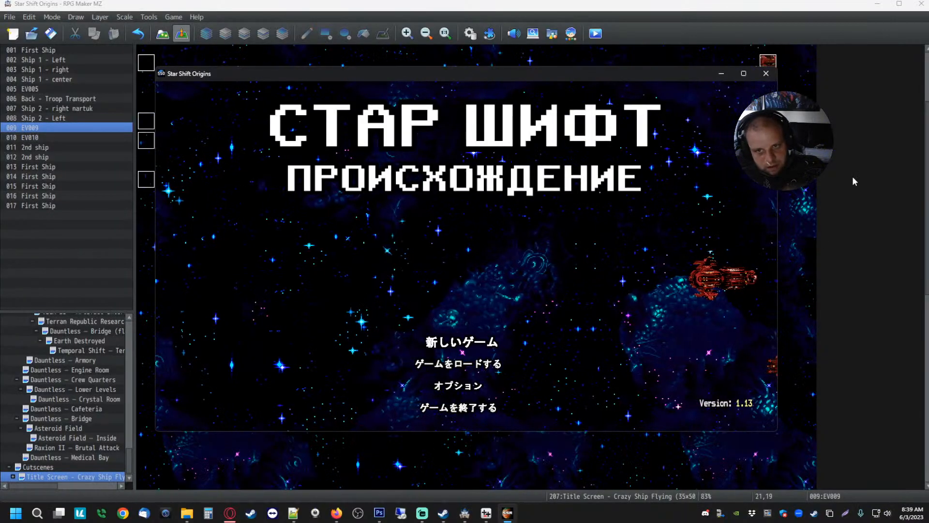
left_click(766, 74)
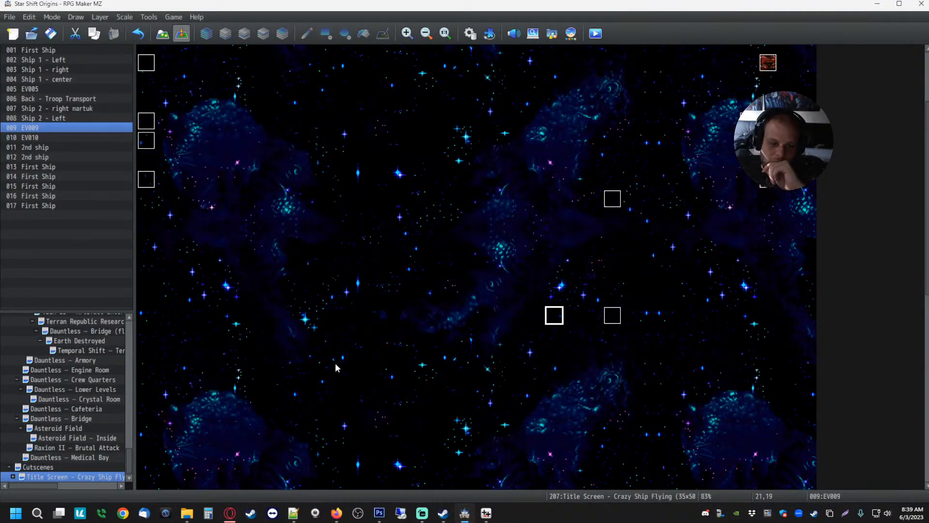
- Look over the menu image files in the project's choices folder, then return to the title screen map
left_click(187, 513)
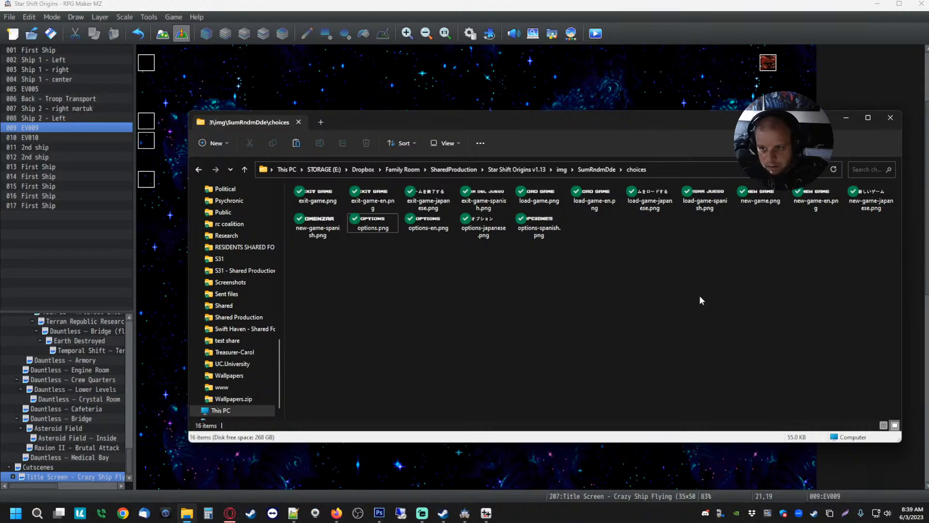
left_click(849, 116)
left_click(672, 265)
left_click(538, 312)
left_click(535, 279)
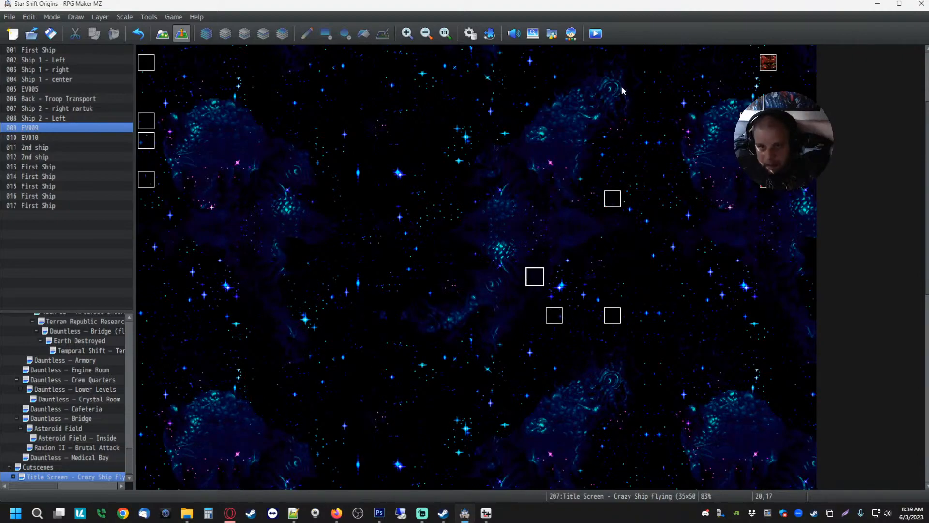
- Open EV009 and review the commands in the Русский, 繁體中文 and 中文 language branches
right_click(557, 315)
left_click(592, 320)
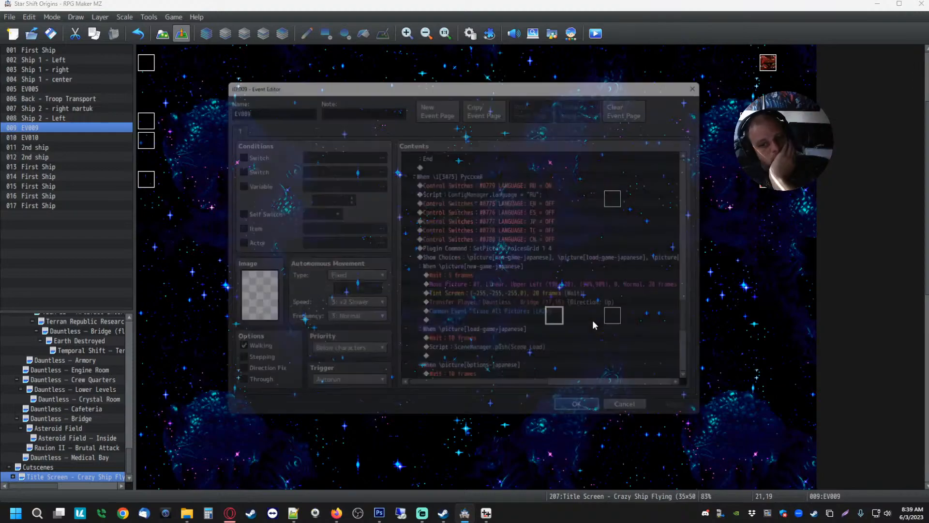
scroll(588, 289, "down", 12)
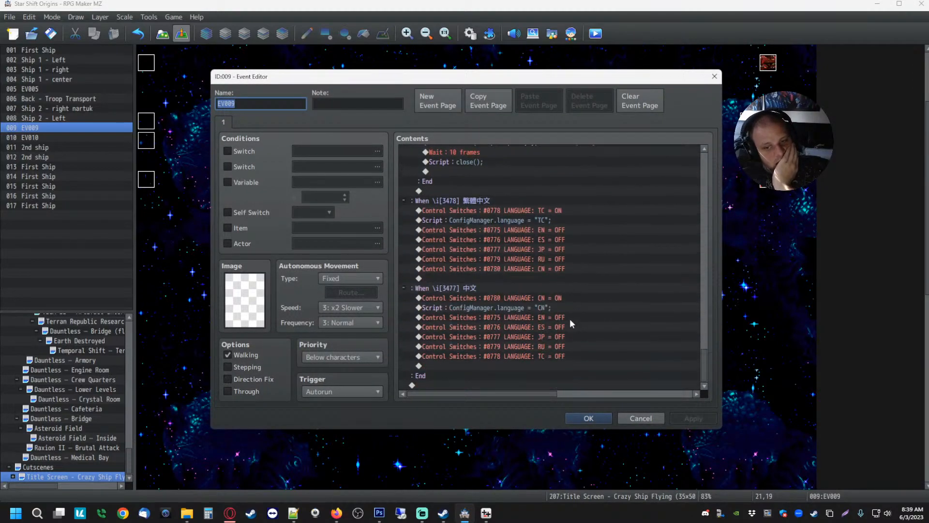
scroll(566, 312, "up", 5)
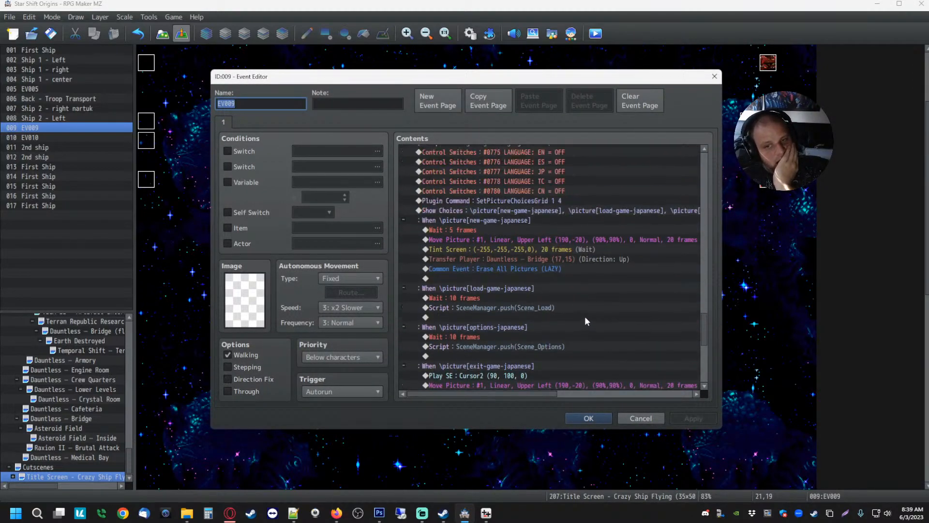
scroll(571, 310, "up", 2)
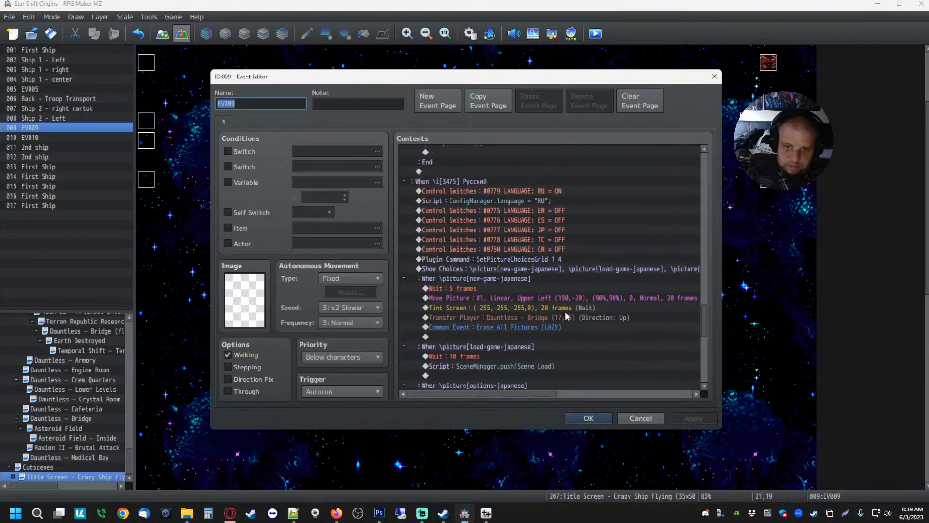
scroll(546, 283, "down", 1)
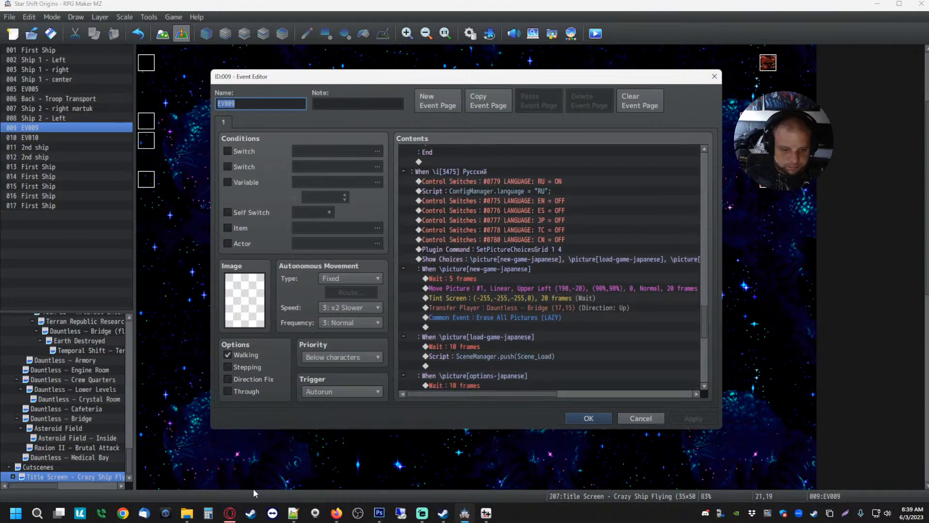
- Switch to Photoshop and browse to the choices folder under img\SumRndmDde to open an image
left_click(379, 513)
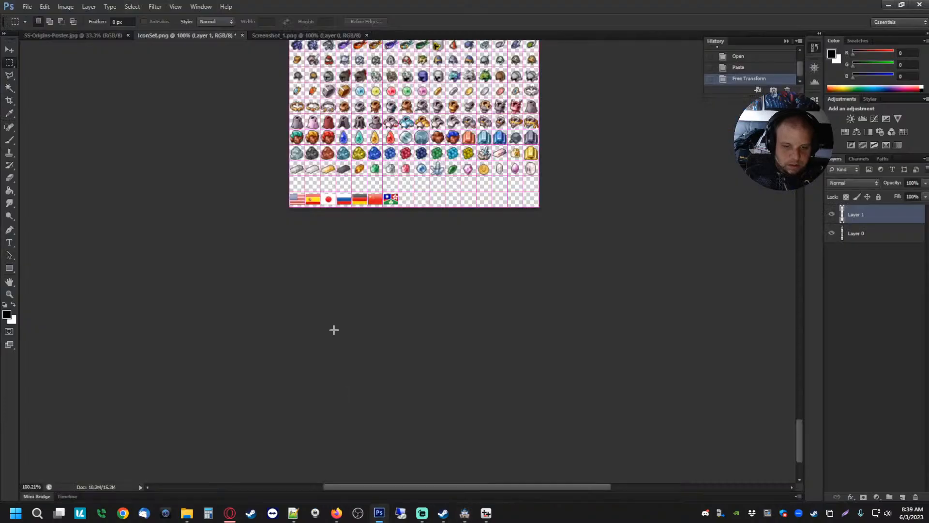
left_click(27, 7)
left_click(38, 26)
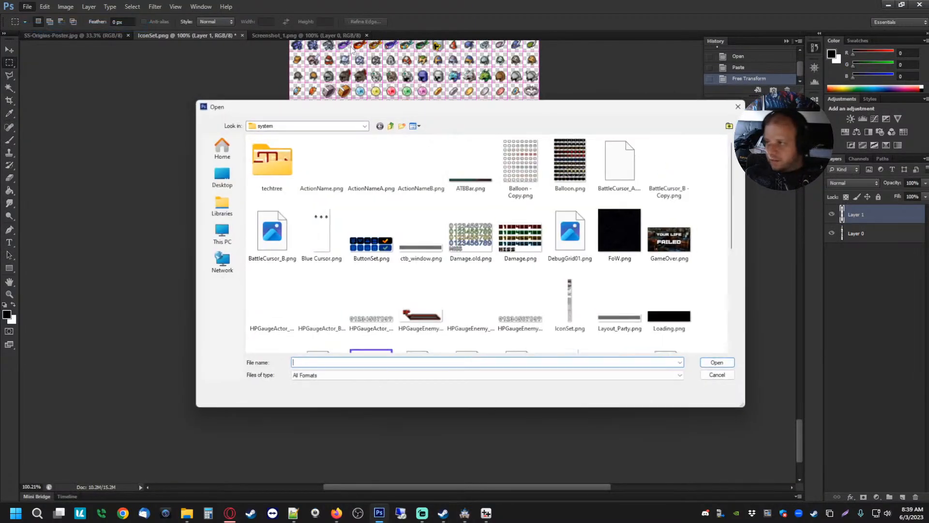
left_click(307, 124)
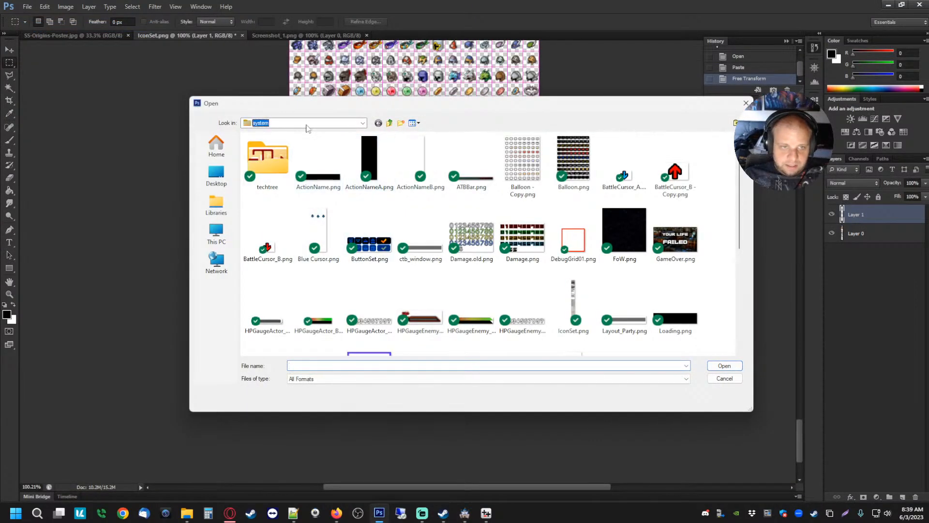
left_click(313, 258)
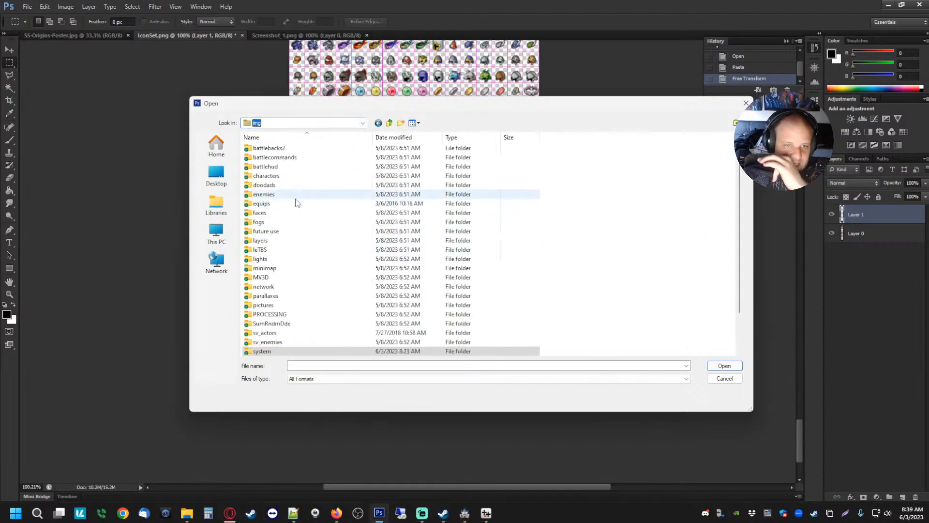
scroll(290, 227, "down", 2)
scroll(273, 289, "up", 1)
double_click(271, 305)
double_click(263, 148)
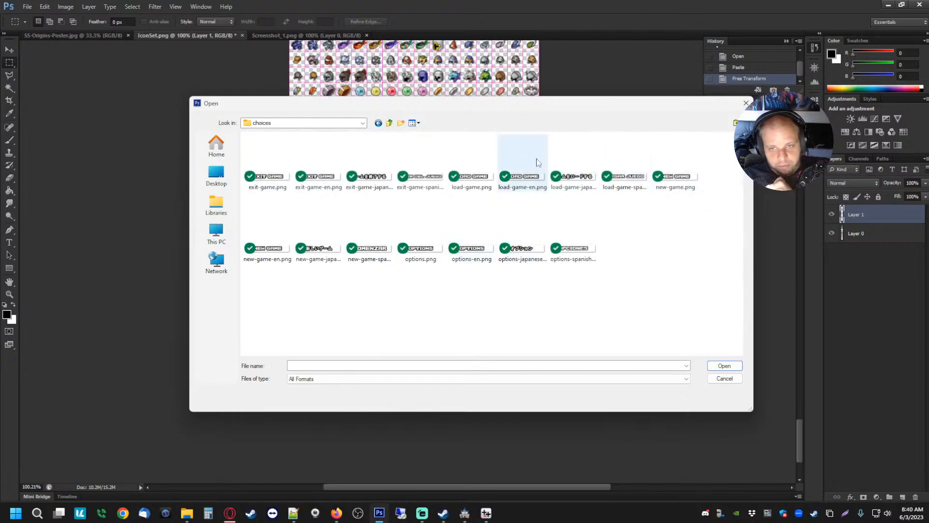
- Rename the load-game.png image file as load-game-es.png in the choices folder
left_click(526, 186)
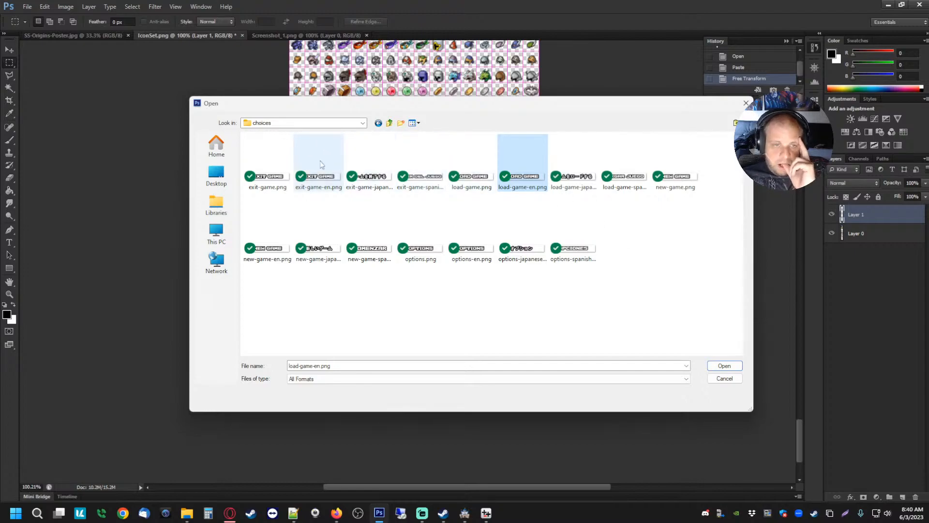
left_click(654, 248)
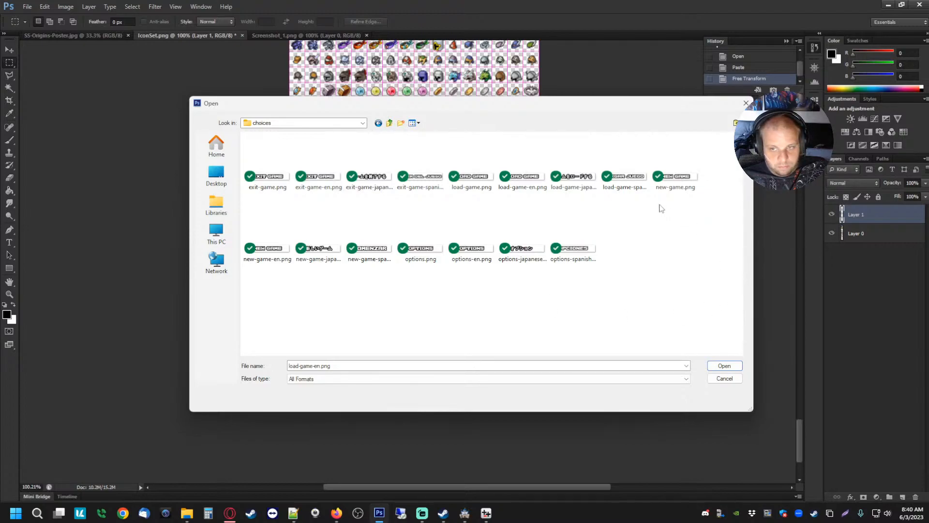
left_click(630, 181)
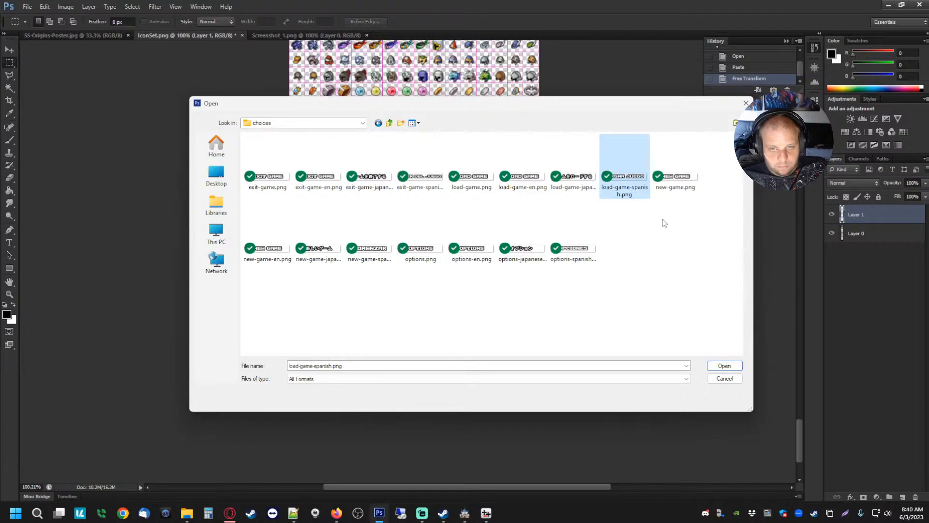
left_click(472, 182)
left_click(478, 189)
left_click(481, 189)
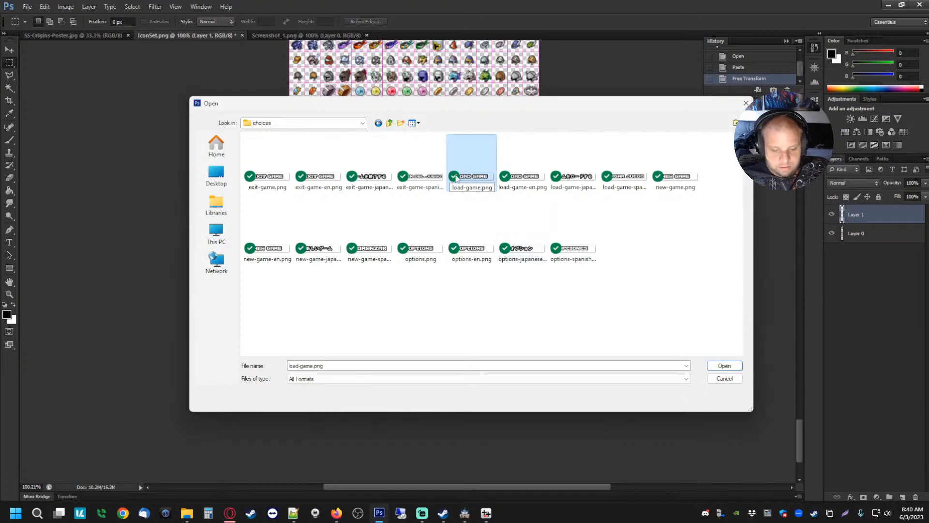
type("-es")
key("Return")
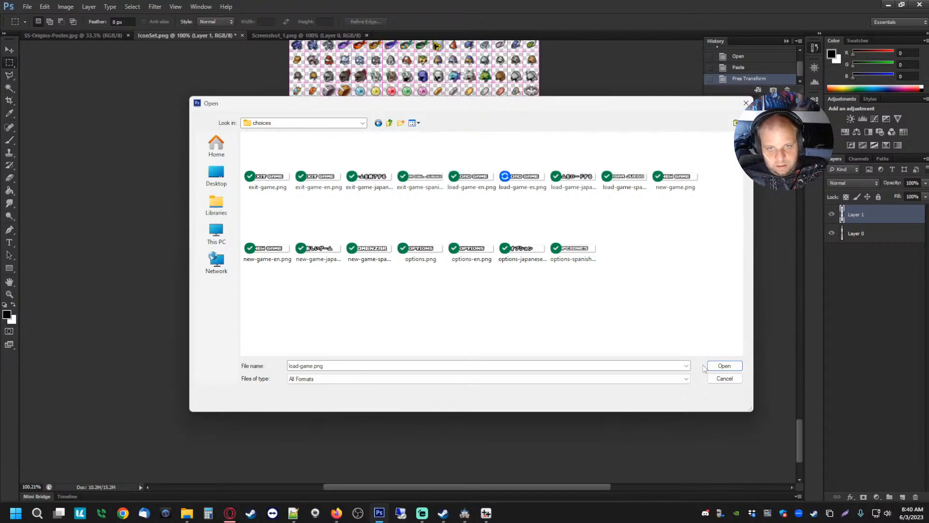
- Switch to RPG Maker MZ, accept EV009, save the game changes and start a playtest
left_click(465, 514)
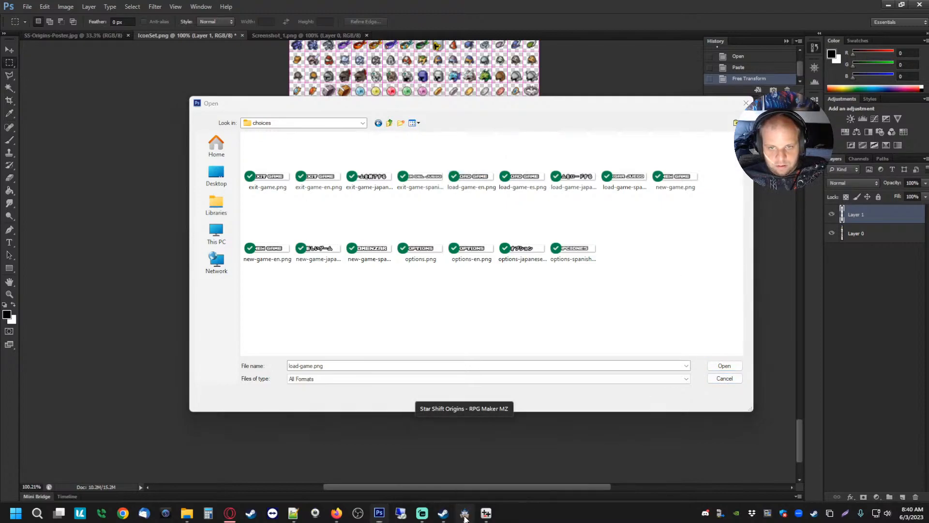
left_click(589, 419)
left_click(596, 33)
left_click(442, 267)
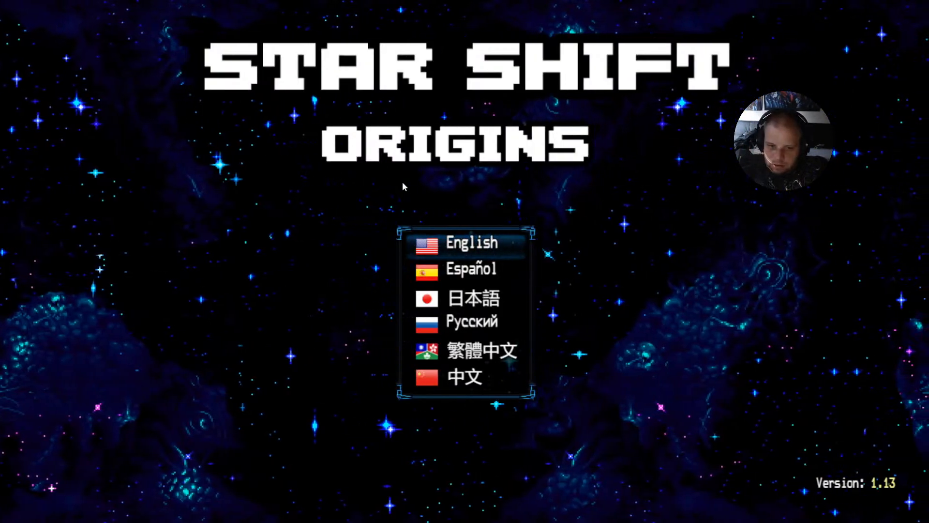
- Choose Español to check its title and menu images, then close the playtest
key("Down")
key("Return")
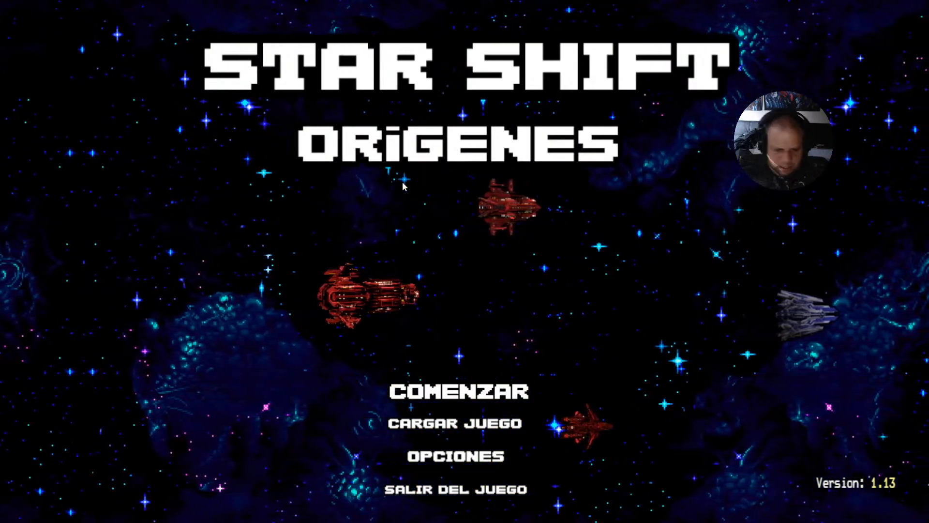
key("F4")
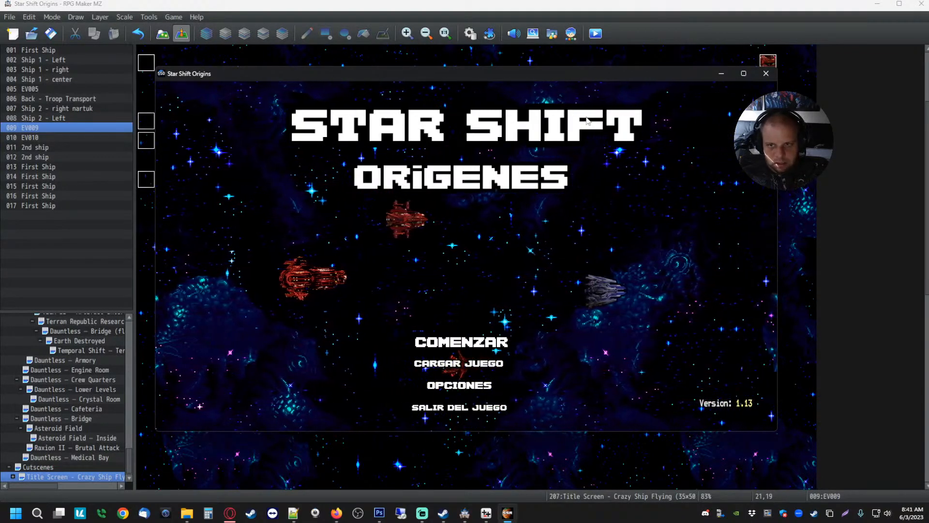
left_click(765, 73)
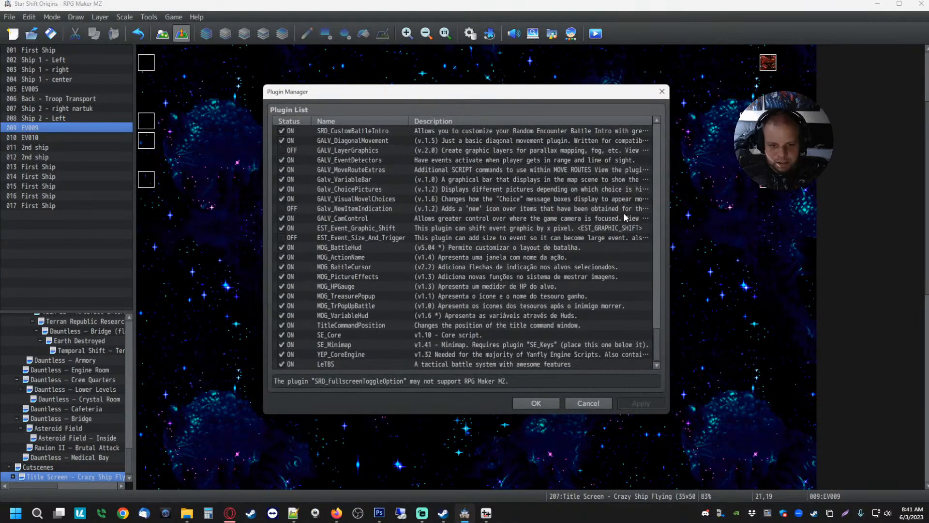
- Check the CustomTranslationEngine entry at the end of the plugin list, accept the plugin settings and launch a playtest
left_click(370, 267)
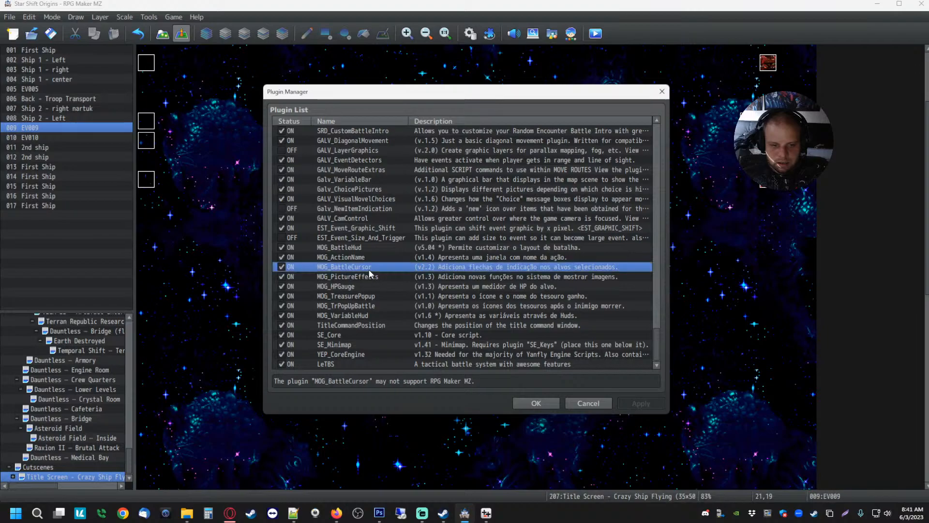
scroll(359, 275, "down", 10)
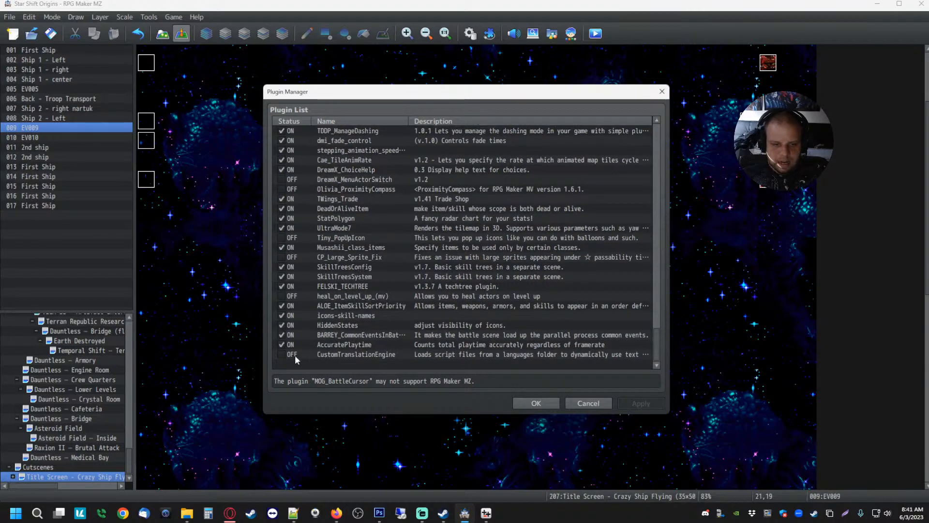
left_click(536, 403)
left_click(596, 33)
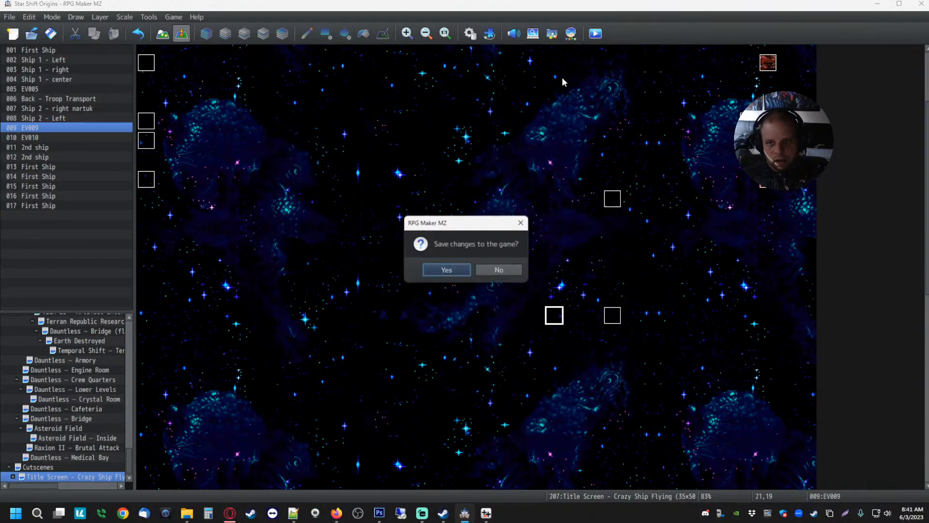
- Save the game changes, playtest the title screen in Spanish, and close the playtest window
left_click(445, 269)
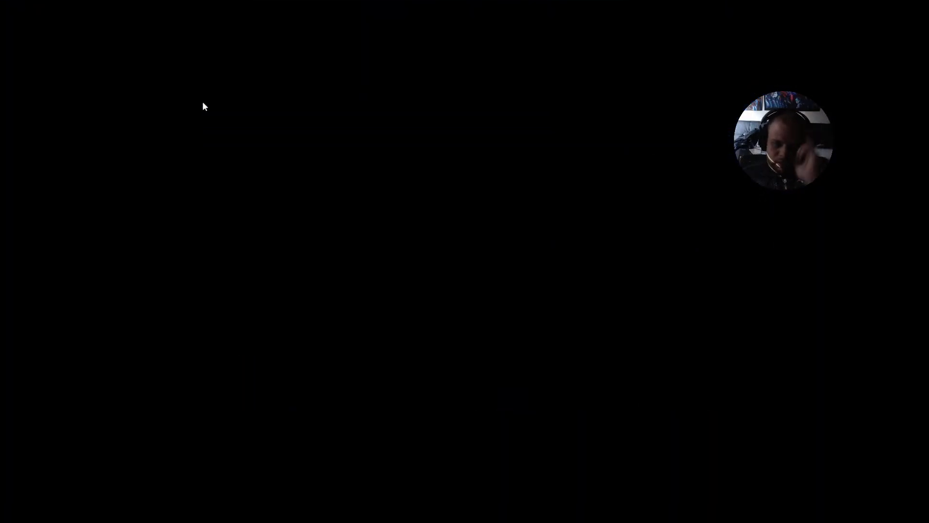
key("Down")
key("Down")
key("Down")
key("Return")
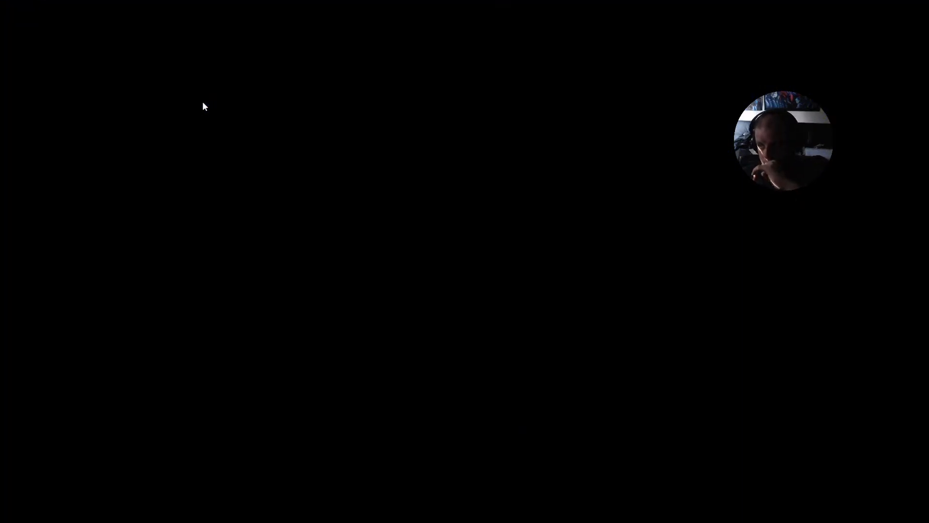
key("Down")
key("Return")
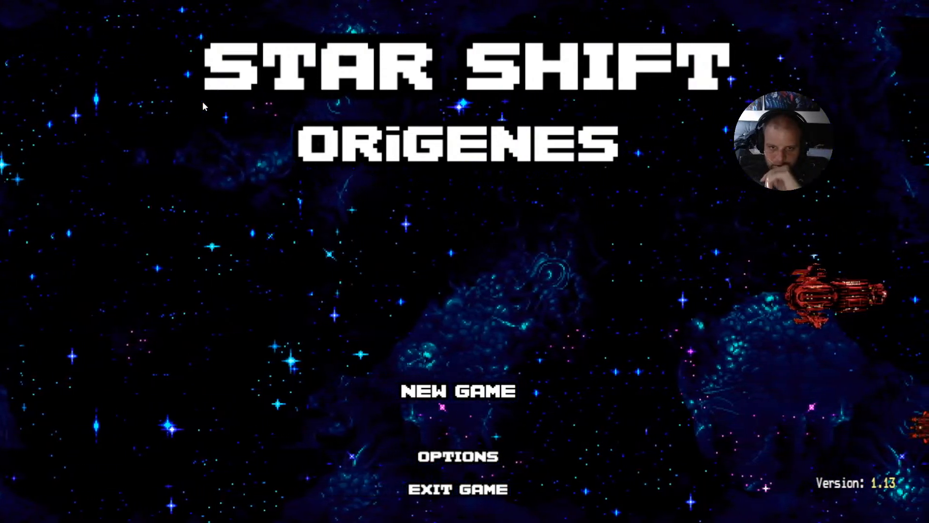
key("F4")
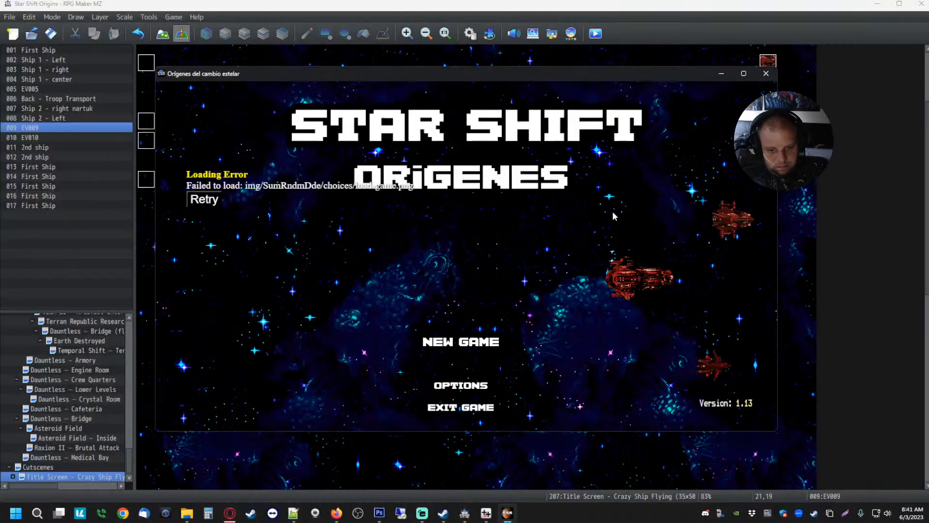
left_click(766, 73)
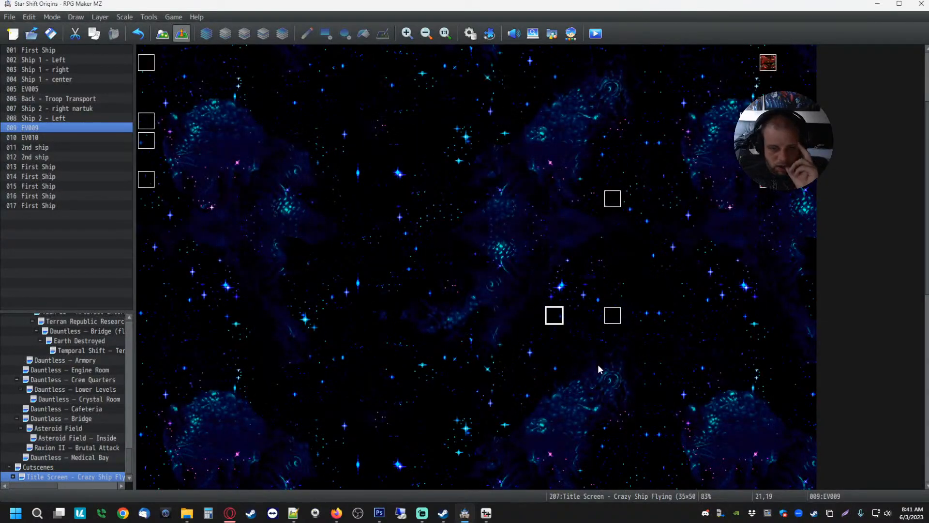
- Open event EV009 on the title screen map and compare its Spanish menu choices with the Japanese branch
right_click(554, 318)
left_click(576, 321)
scroll(529, 265, "down", 5)
scroll(524, 256, "up", 15)
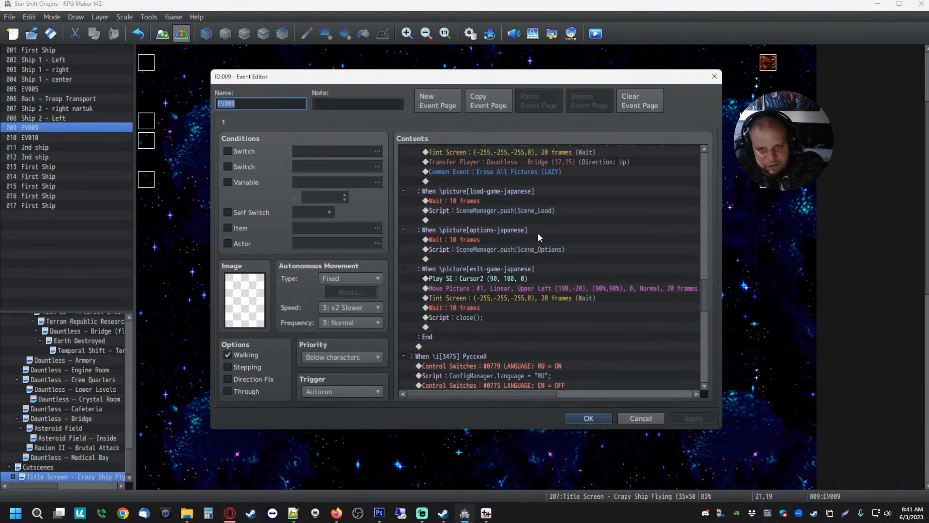
scroll(515, 274, "up", 6)
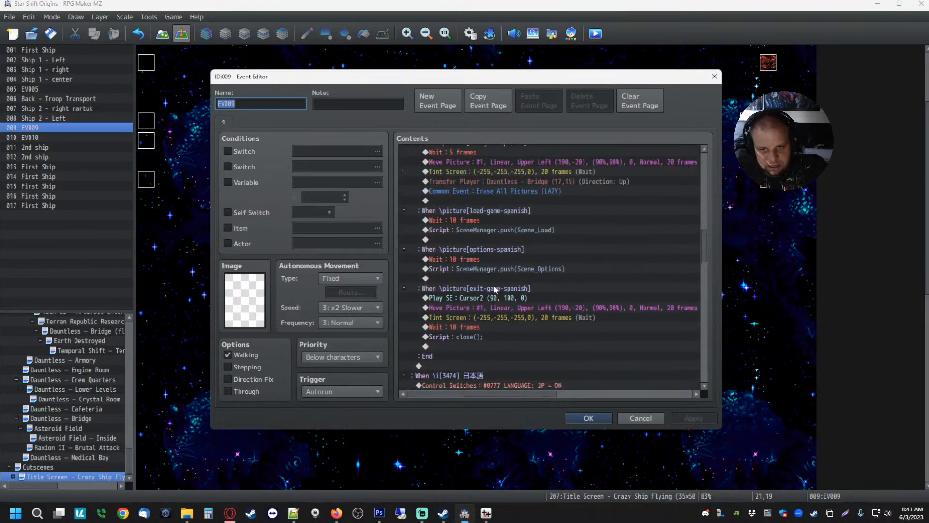
scroll(489, 242, "up", 1)
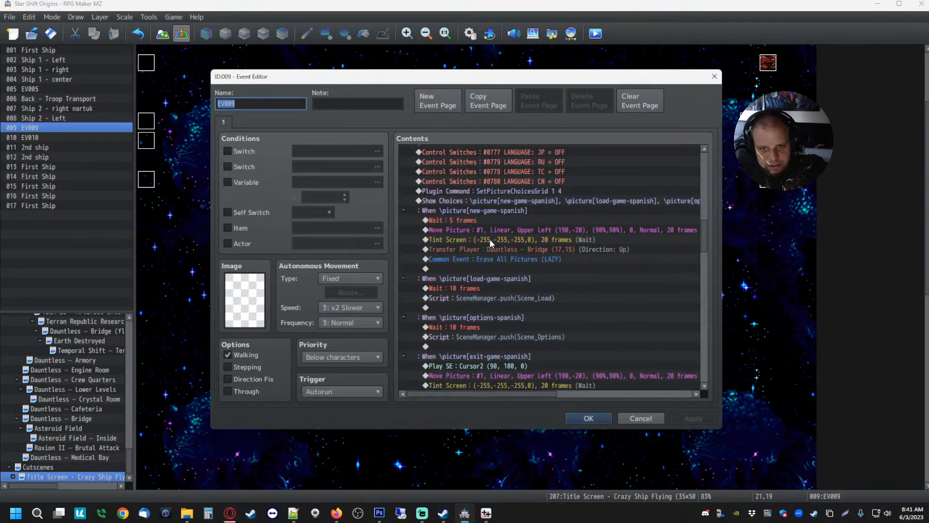
left_click(487, 202)
scroll(532, 239, "up", 2)
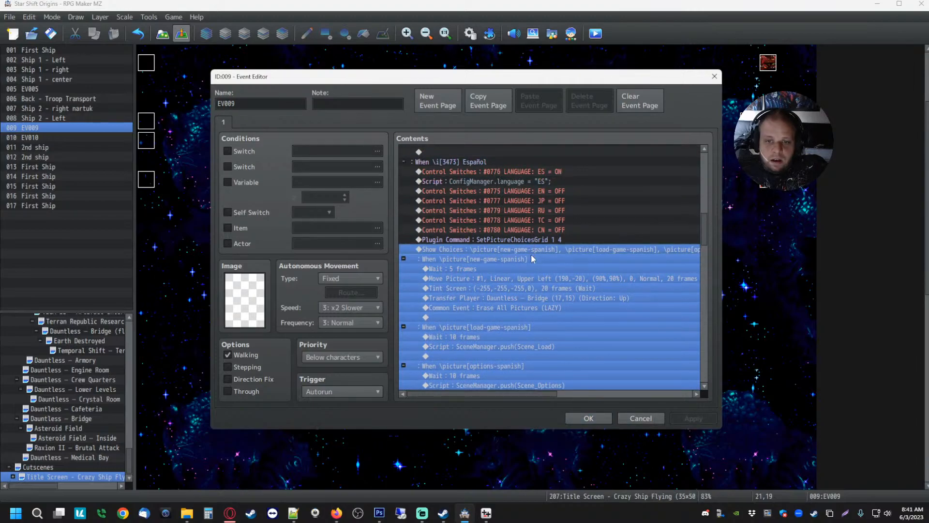
left_click(516, 241)
left_click(516, 248)
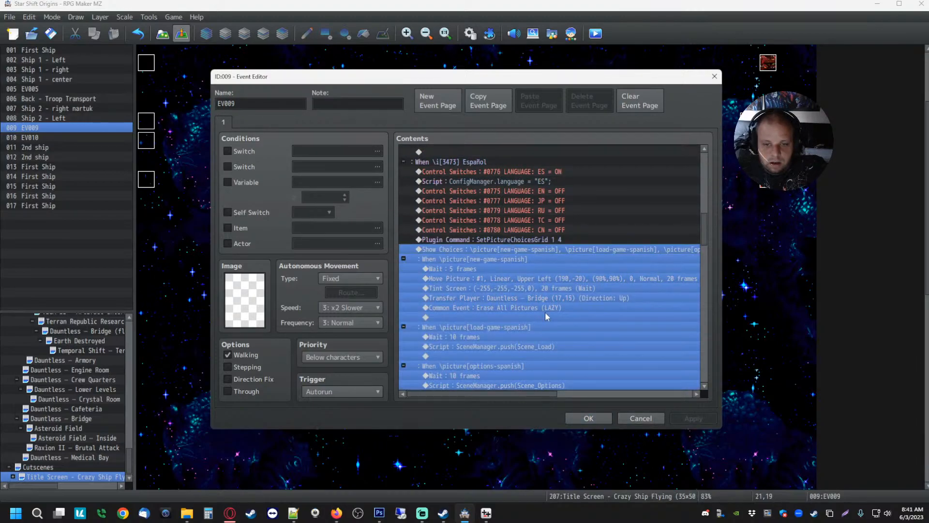
scroll(545, 314, "down", 6)
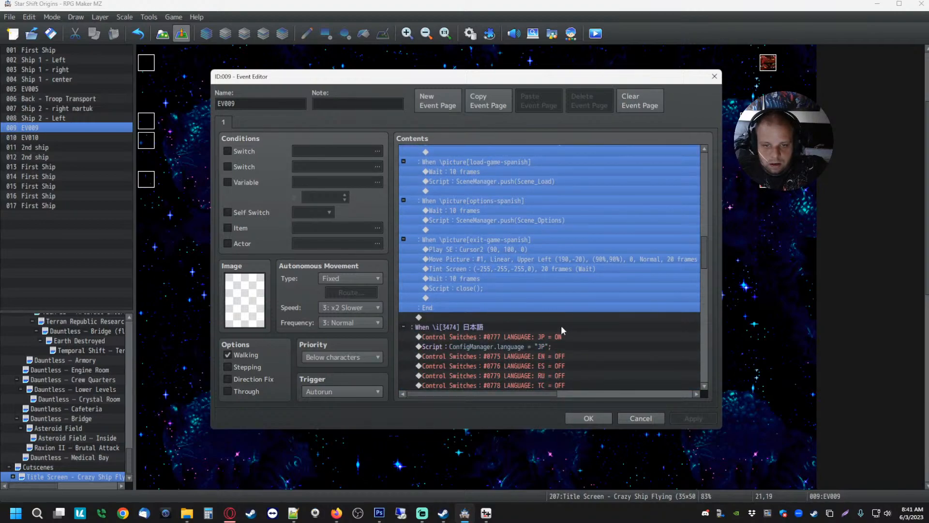
scroll(556, 321, "down", 4)
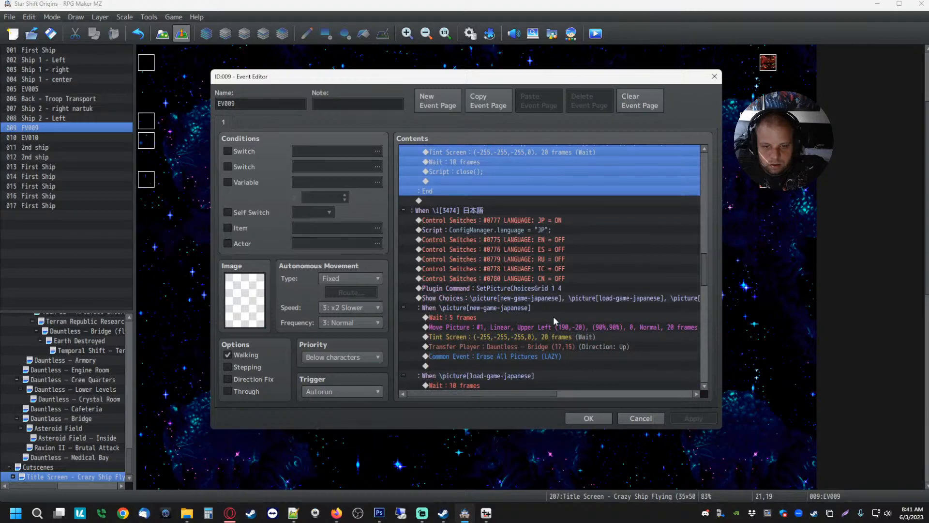
scroll(553, 320, "up", 8)
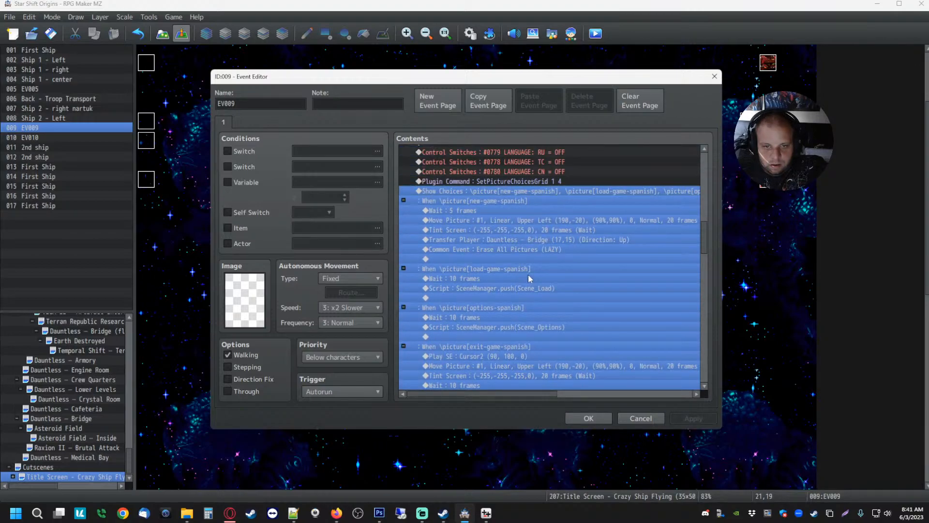
- Examine the Español branch's language switches and its ConfigManager.language script against the preceding English branch
left_click(533, 249)
left_click(614, 200)
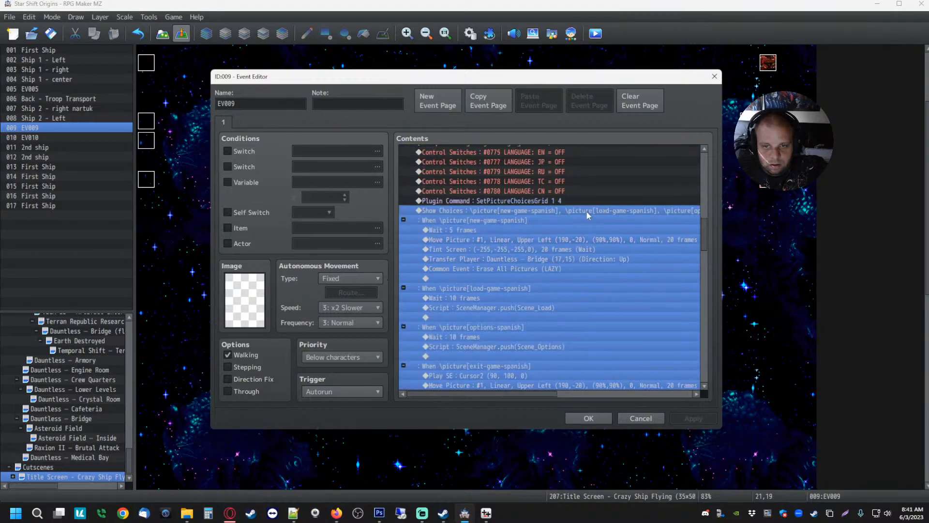
scroll(587, 228, "up", 3)
scroll(559, 247, "up", 1)
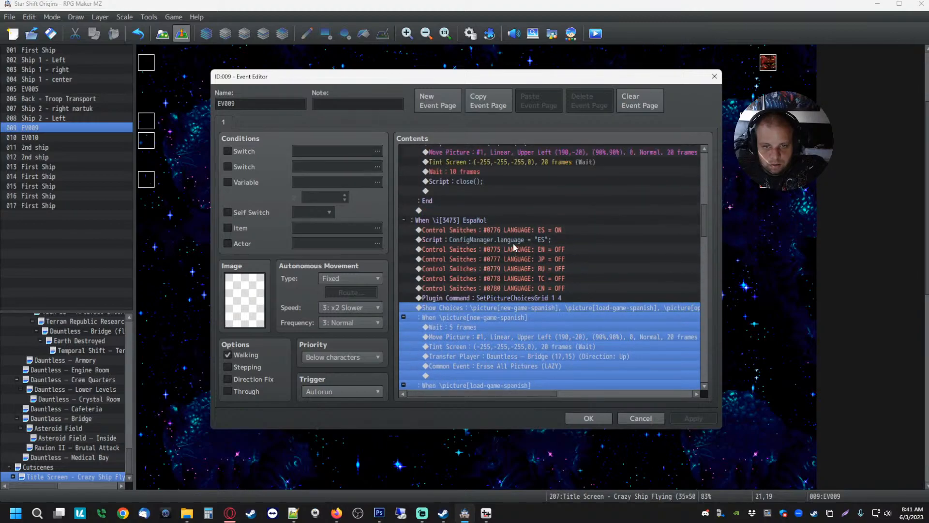
left_click(486, 230)
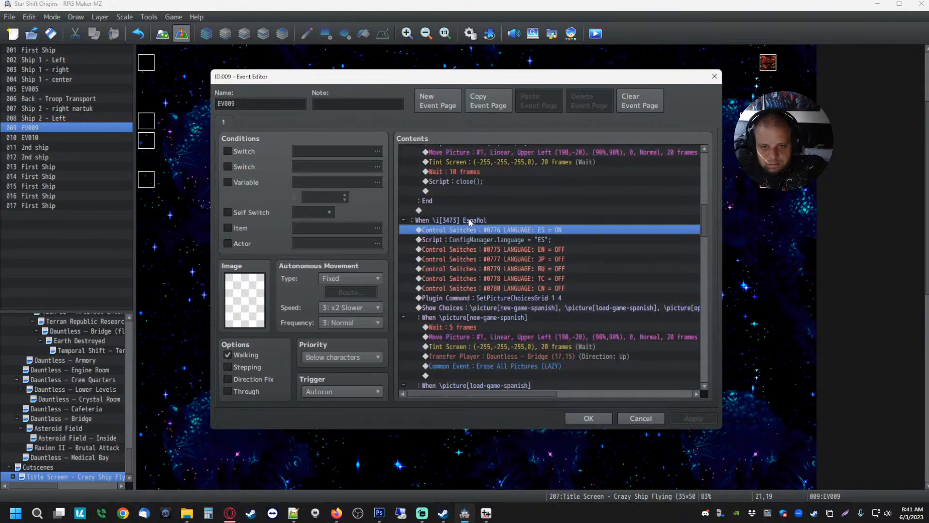
left_click(509, 240)
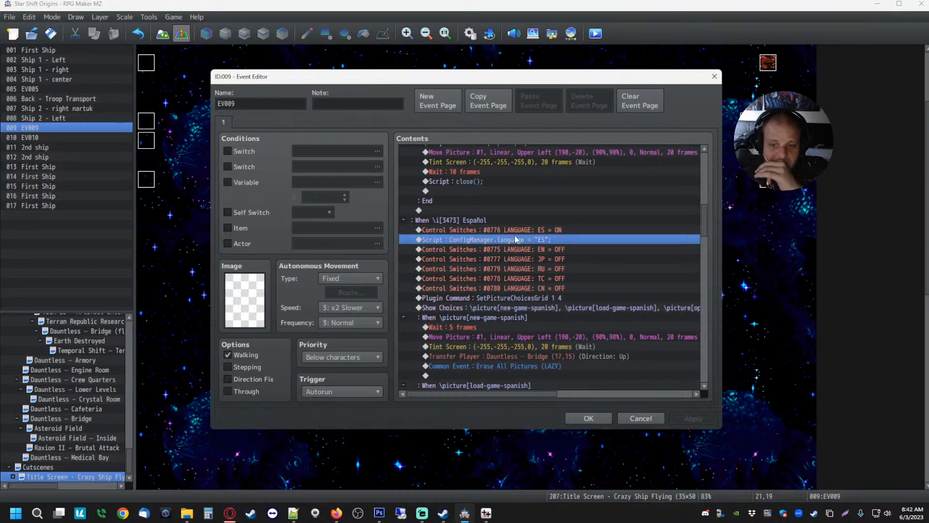
scroll(551, 279, "up", 3)
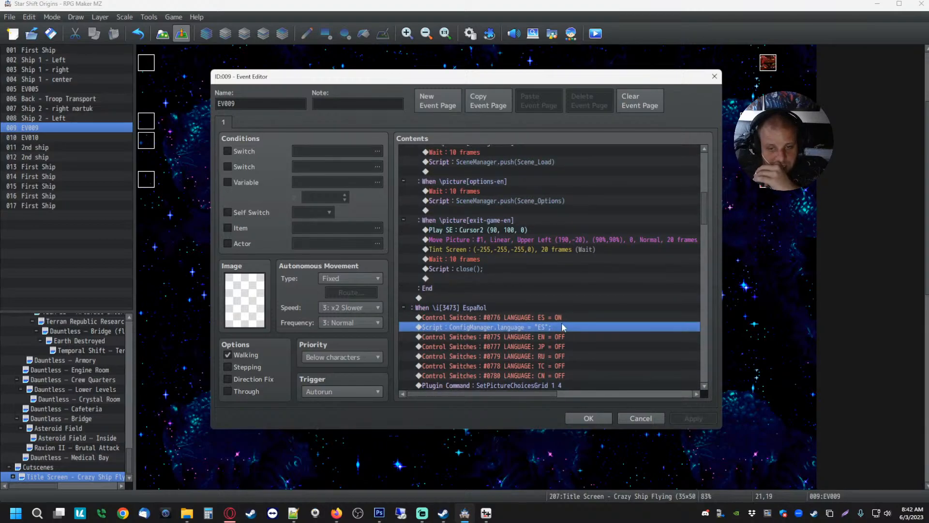
scroll(561, 320, "up", 3)
scroll(561, 315, "down", 4)
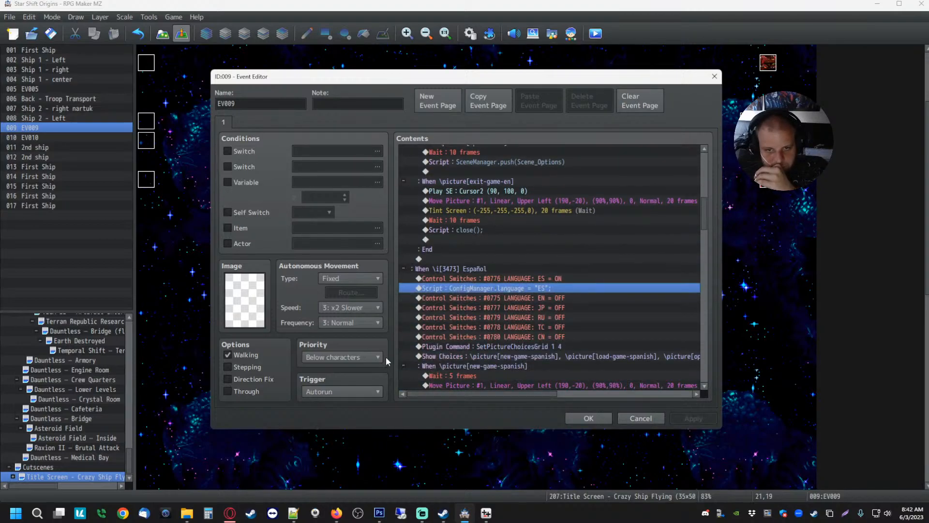
- Switch to File Explorer and open the Databases folder inside the Star Shift Origins v1.13 project's languages\ES folder
left_click(186, 513)
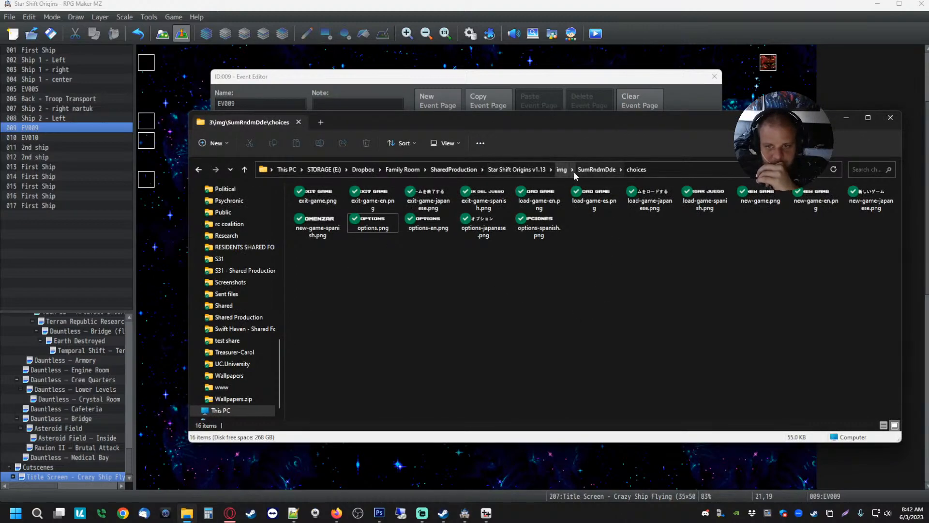
left_click(537, 172)
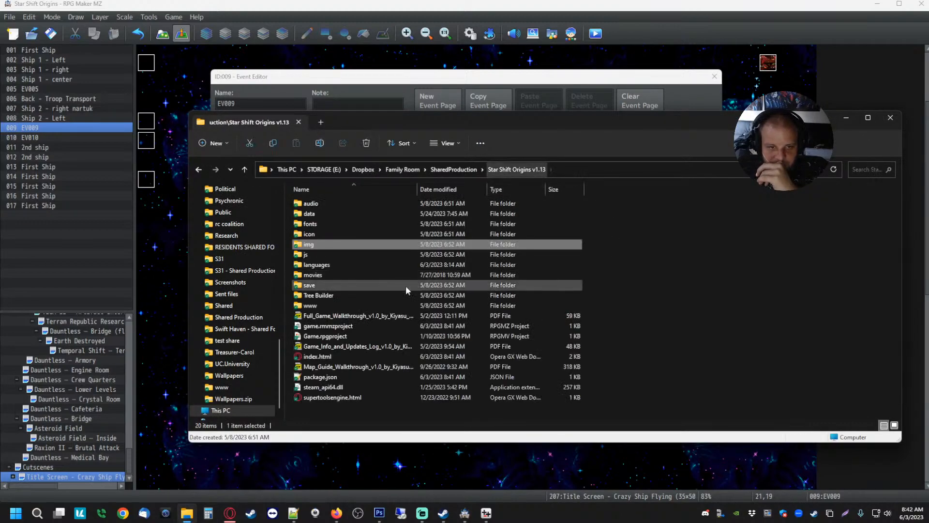
left_click(330, 265)
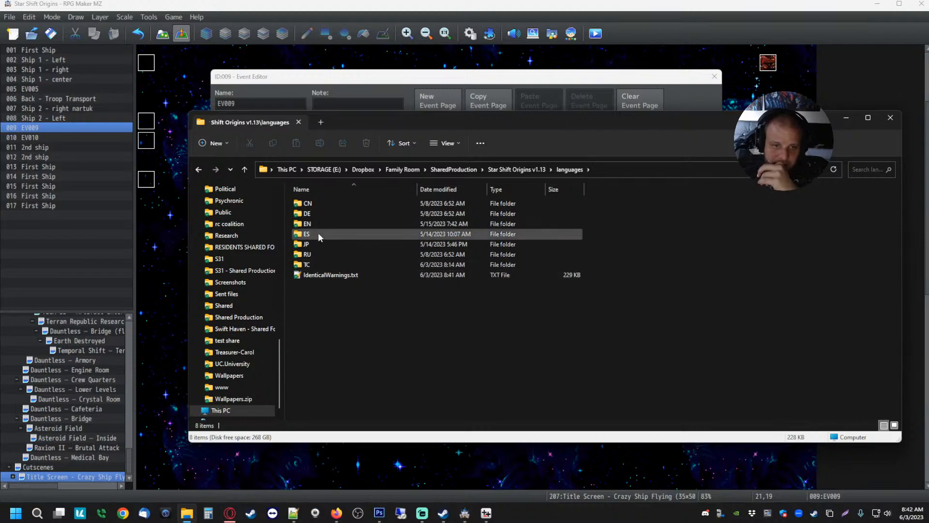
double_click(307, 233)
scroll(407, 276, "down", 10)
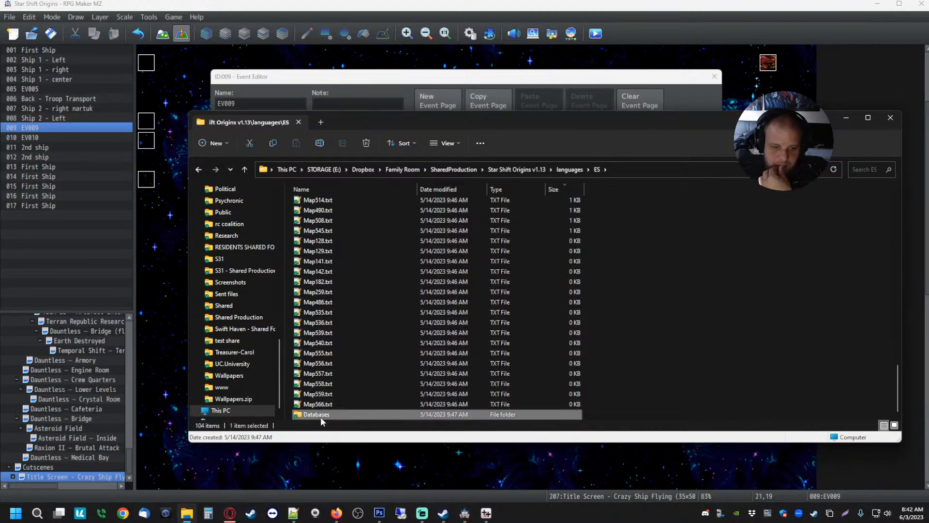
double_click(320, 416)
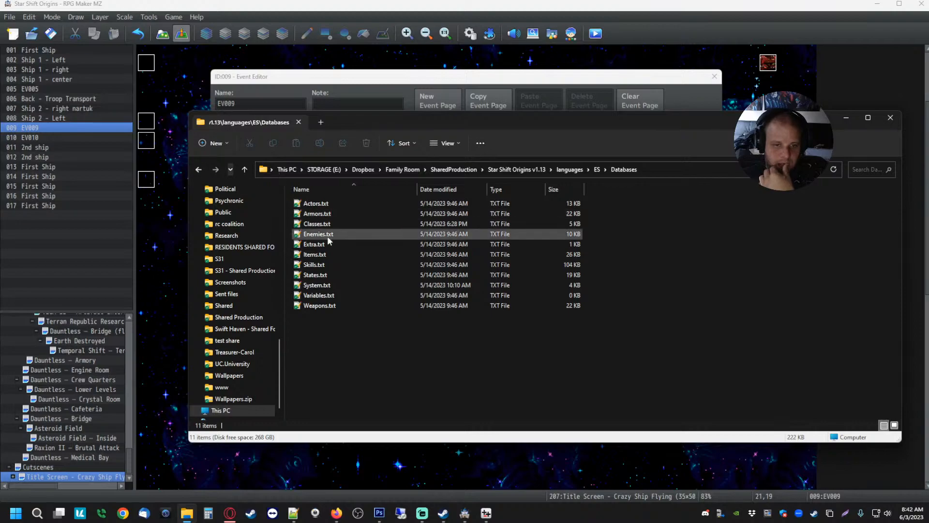
- Return to the ES folder, sort its contents by name, and look through the map text files
left_click(204, 172)
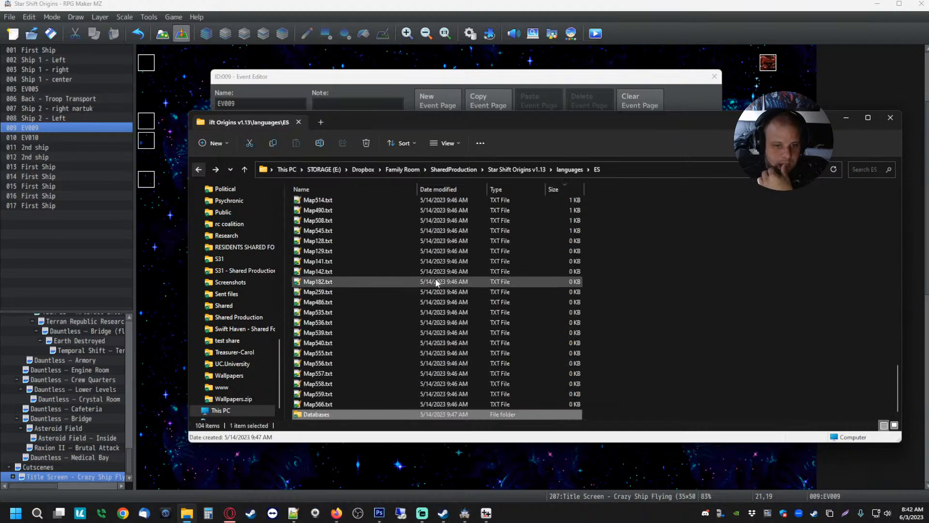
left_click(396, 246)
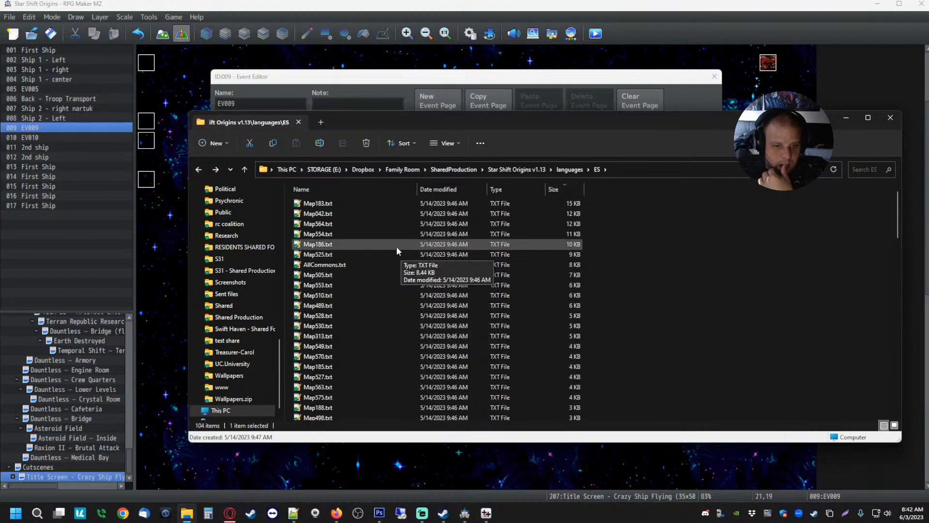
left_click(335, 189)
scroll(356, 254, "down", 5)
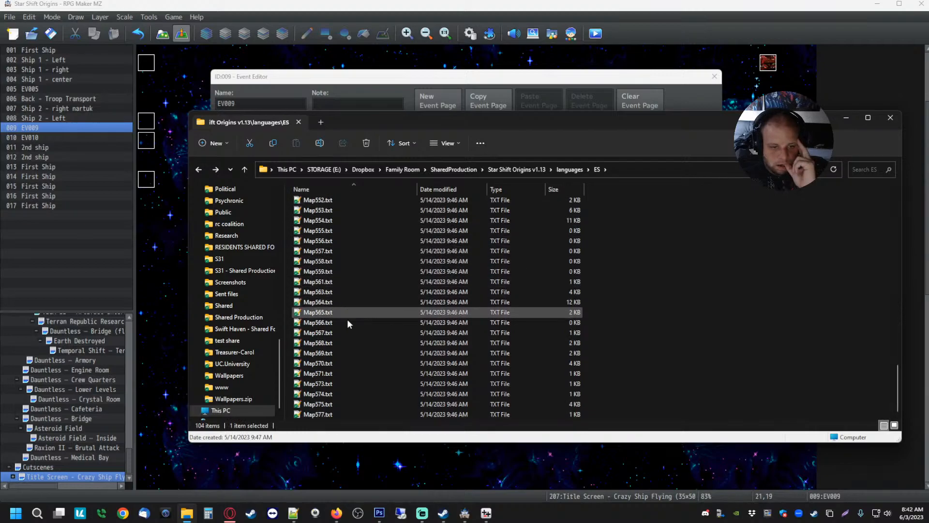
scroll(362, 368, "up", 10)
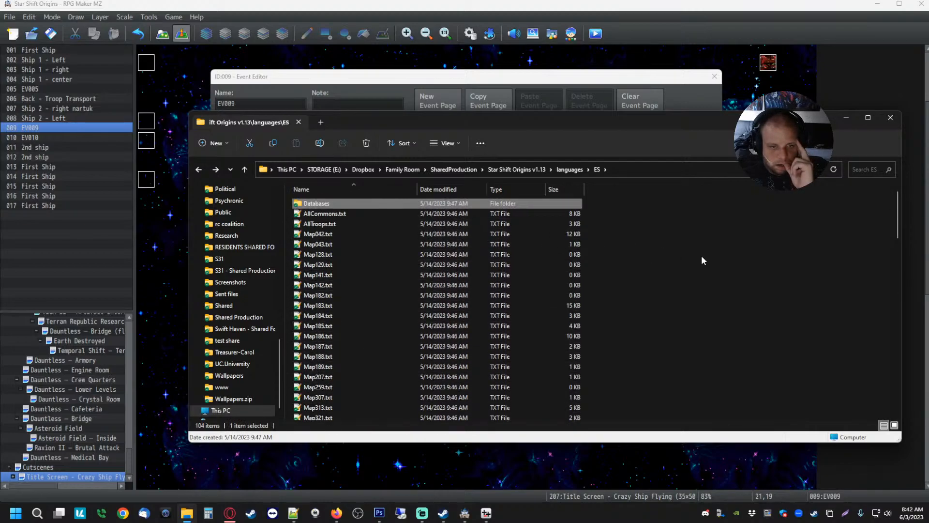
left_click(678, 205)
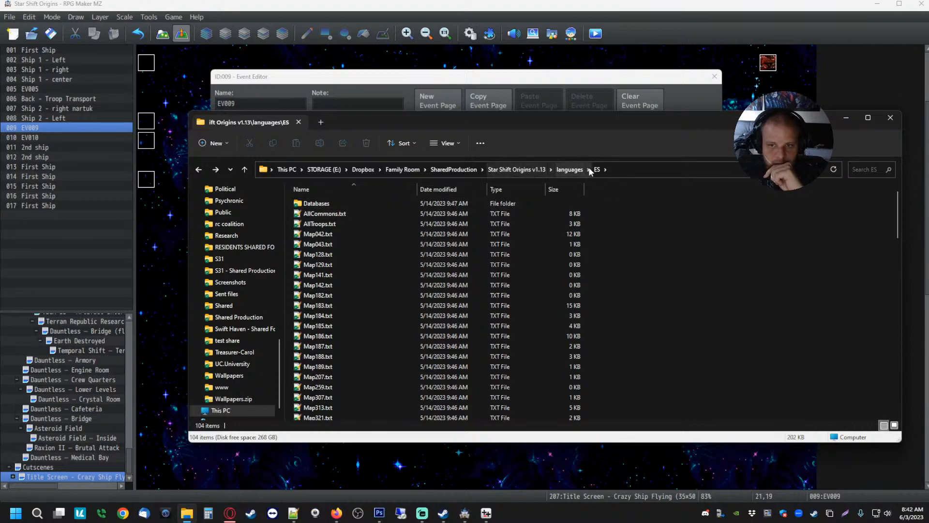
- Rename the ES folder inside the languages folder to ES.backup
left_click(571, 170)
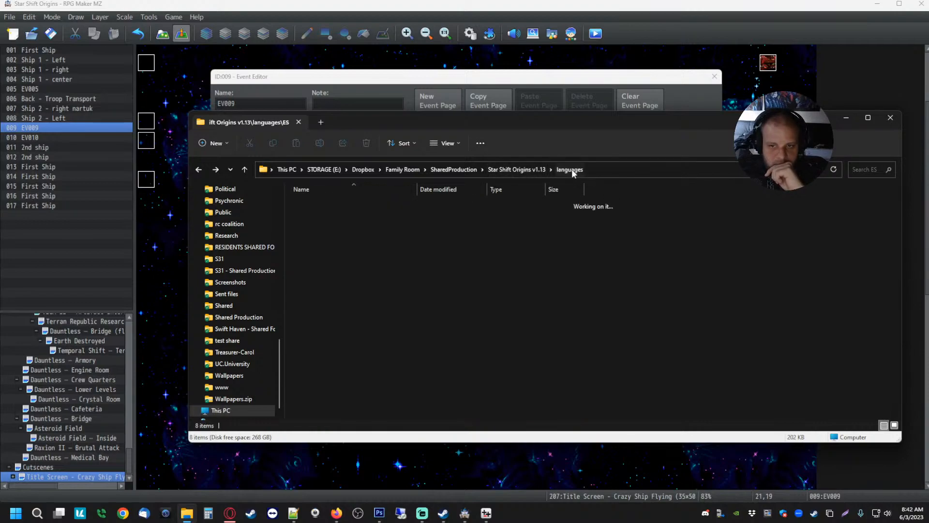
left_click(345, 234)
type(".backup")
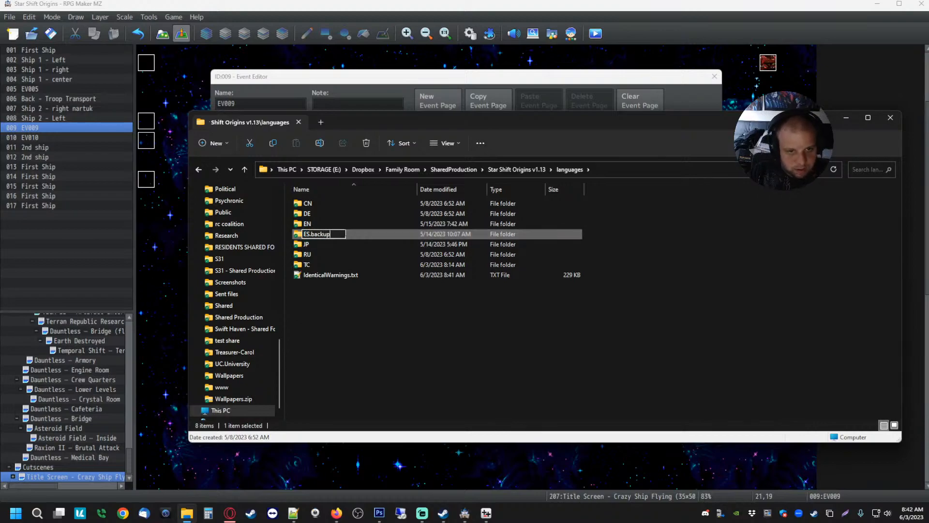
key("Return")
left_click(359, 293)
- Create a new folder named ES in the languages folder
left_click(316, 223)
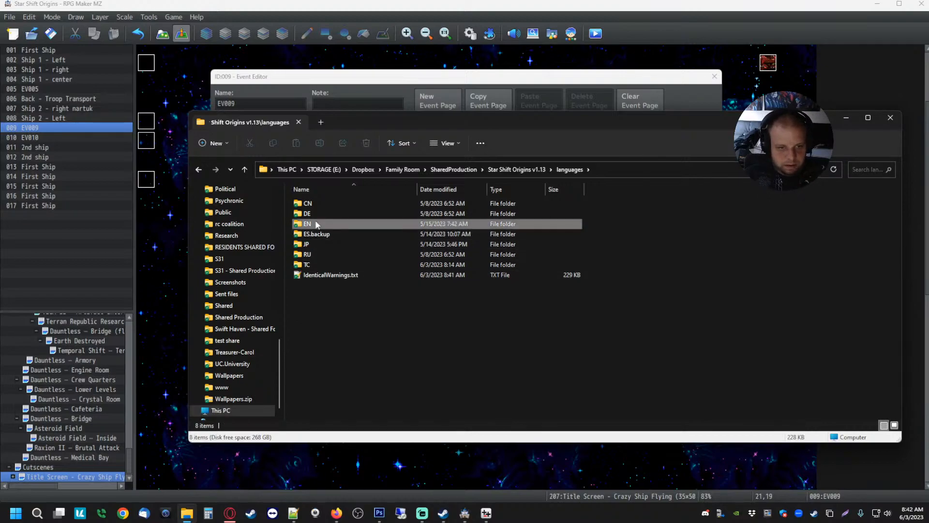
right_click(341, 312)
mouse_move(391, 289)
left_click(471, 285)
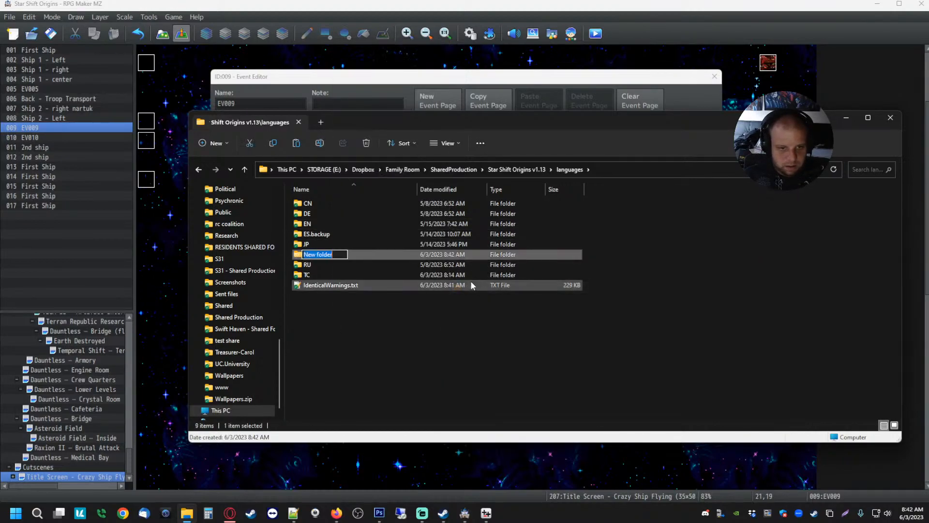
type("ES")
key("Return")
- Copy everything in the languages\EN folder into the new ES folder
double_click(314, 222)
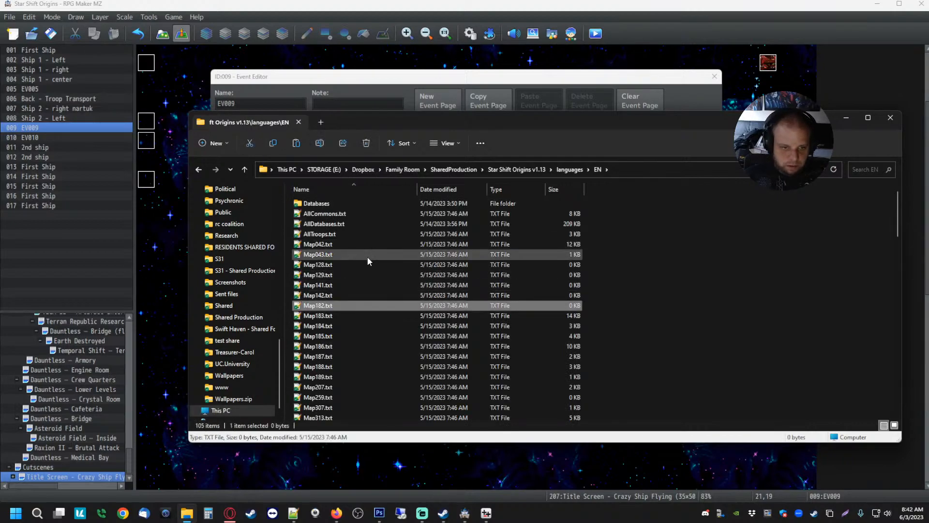
key("ctrl+a")
left_click(569, 169)
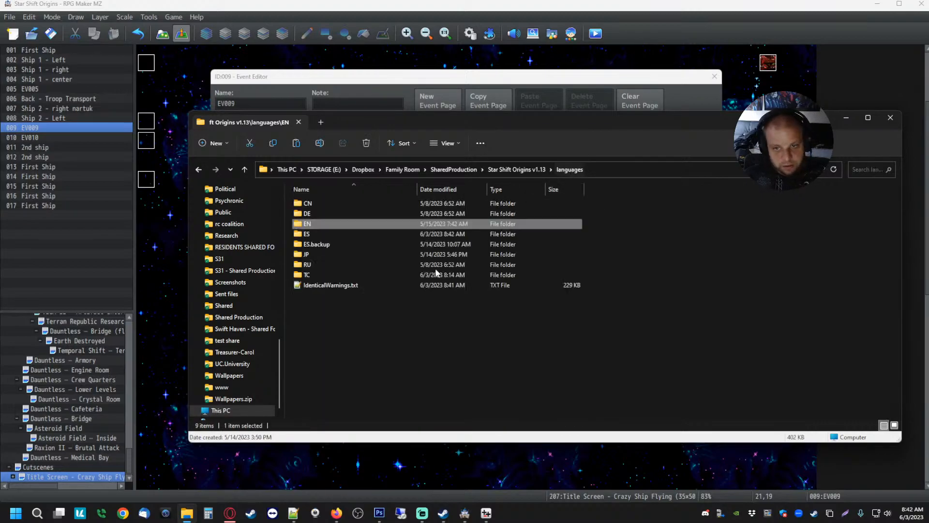
double_click(317, 233)
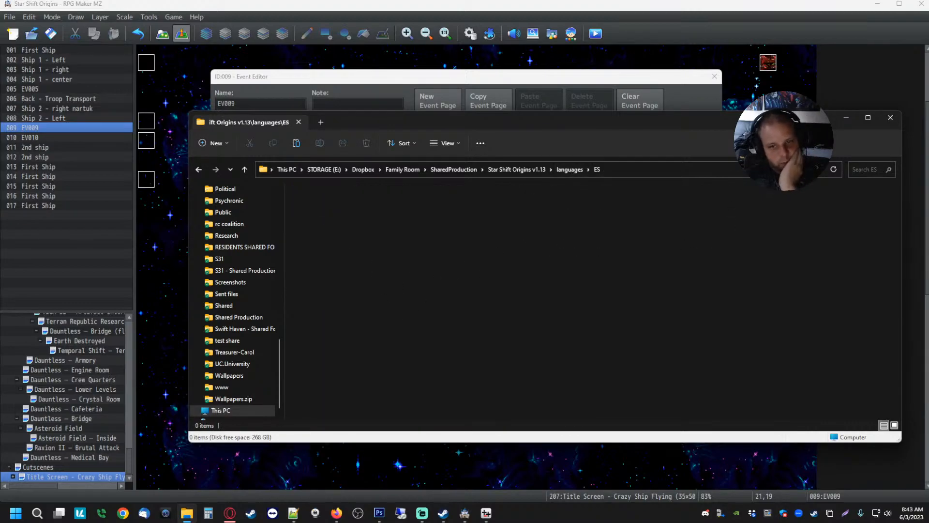
key("ctrl+v")
- Return to RPG Maker MZ and accept the EV009 event's changes
left_click(846, 117)
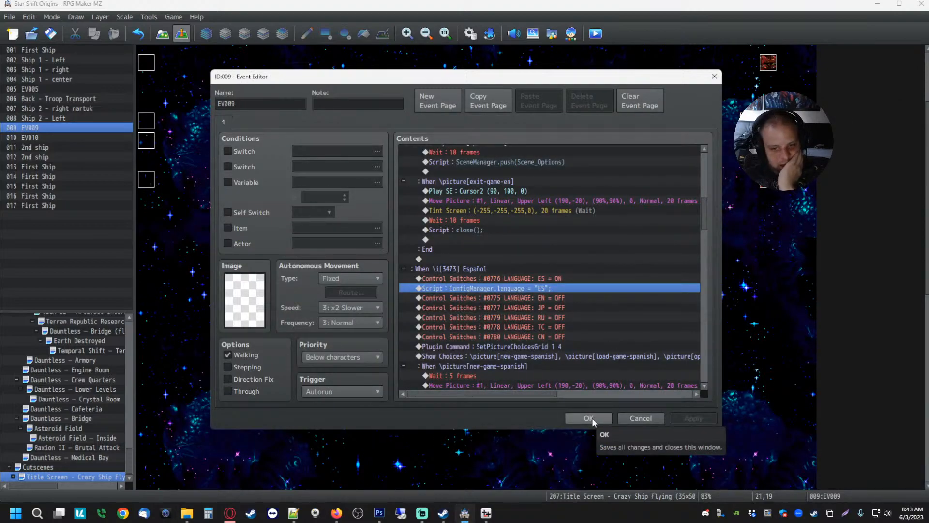
left_click(591, 418)
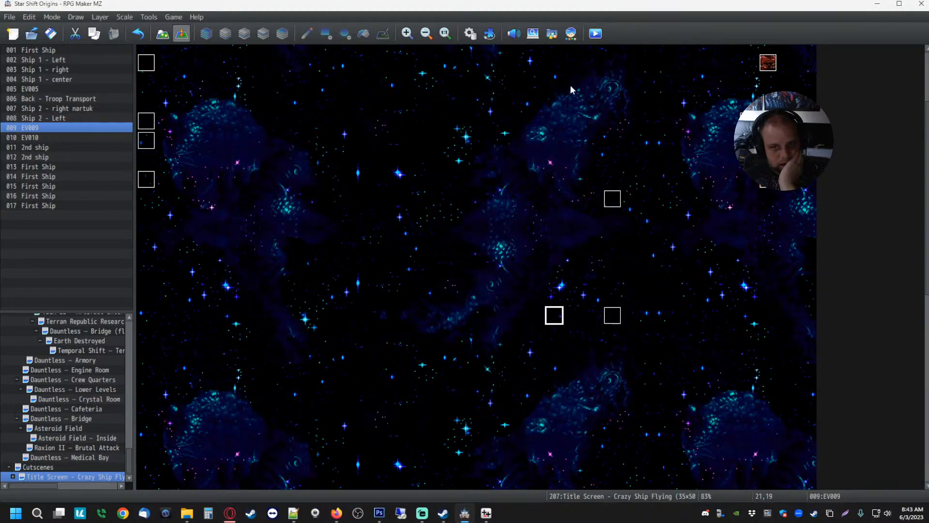
- Switch to File Explorer and open the project's img\SumRndmDde\choices folder
left_click(187, 513)
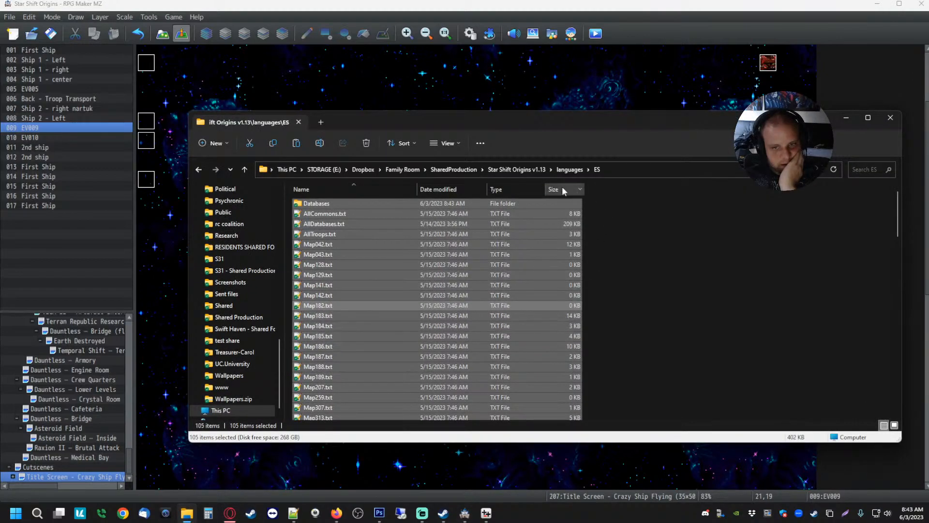
left_click(514, 169)
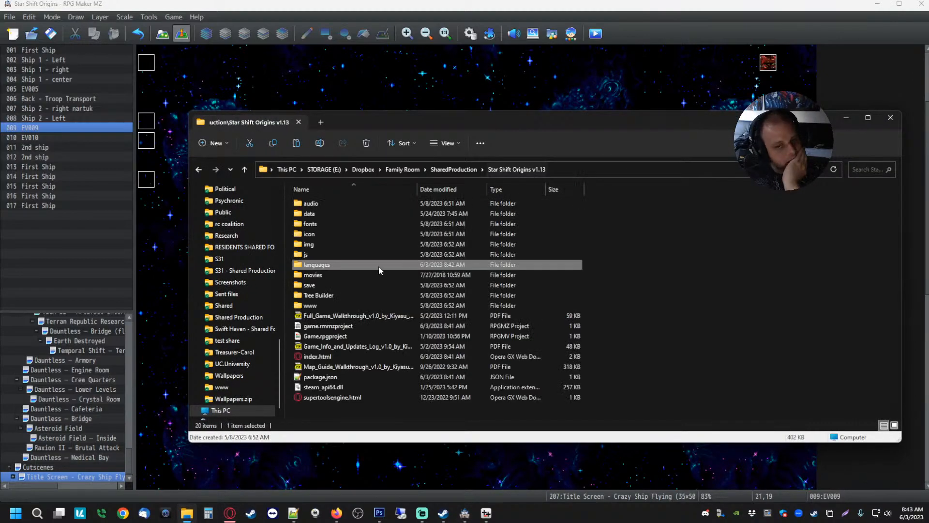
double_click(317, 245)
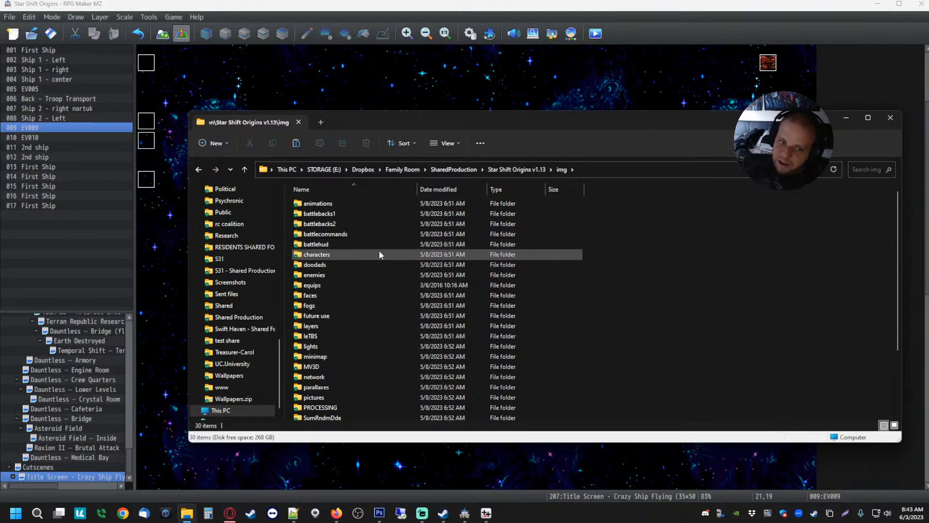
scroll(345, 310, "down", 3)
left_click(323, 312)
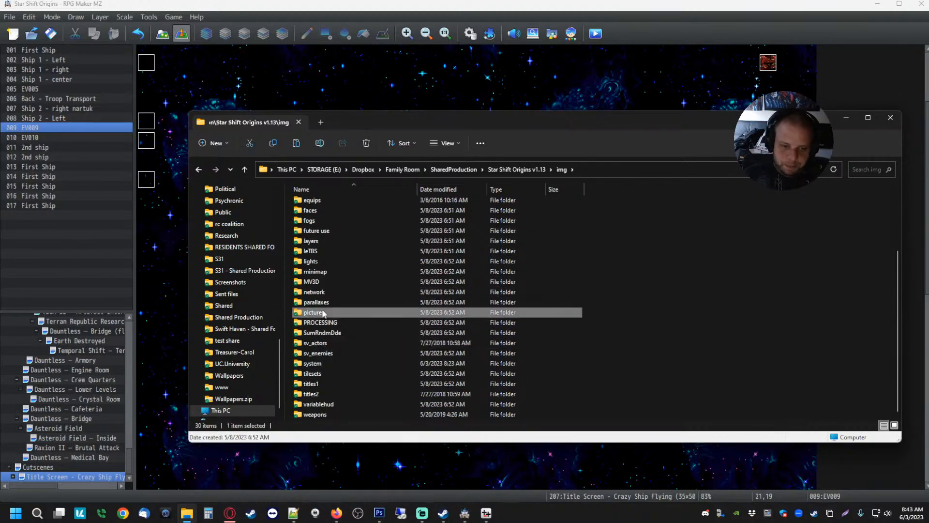
double_click(323, 312)
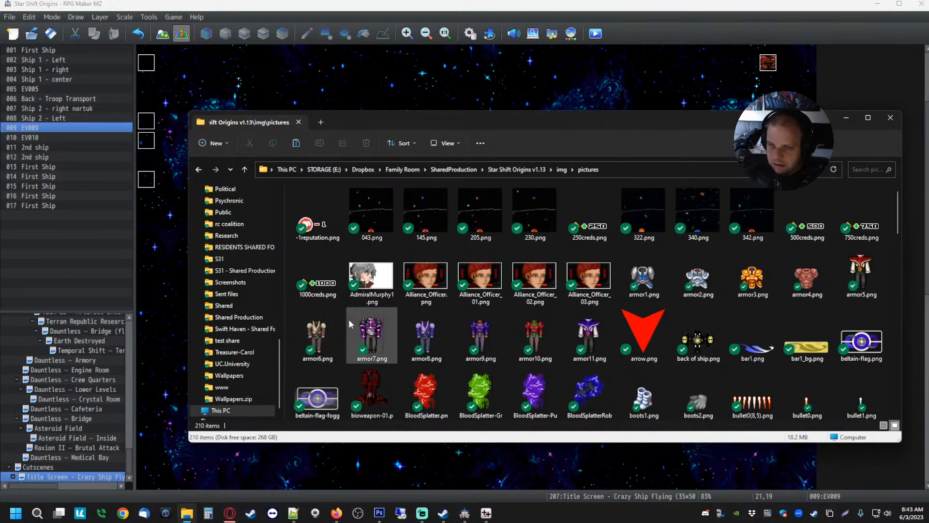
left_click(199, 170)
scroll(356, 309, "down", 2)
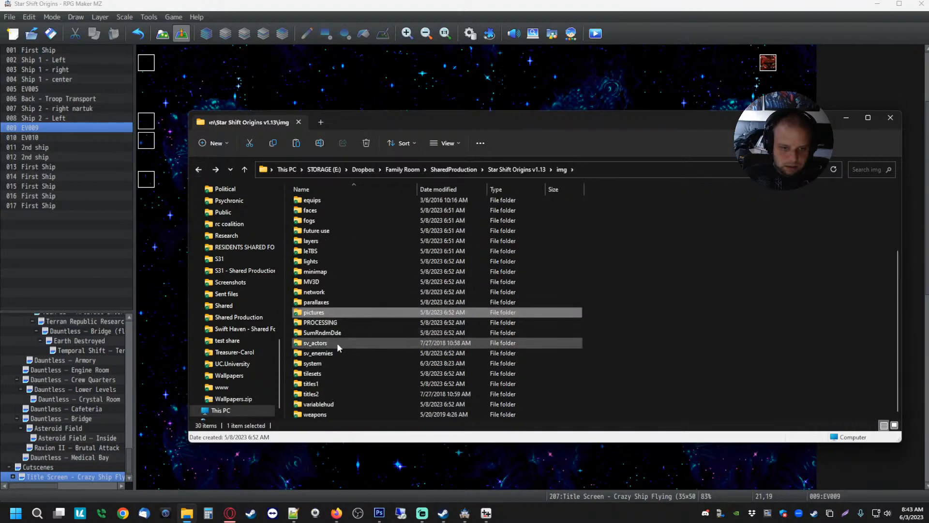
double_click(333, 322)
double_click(310, 204)
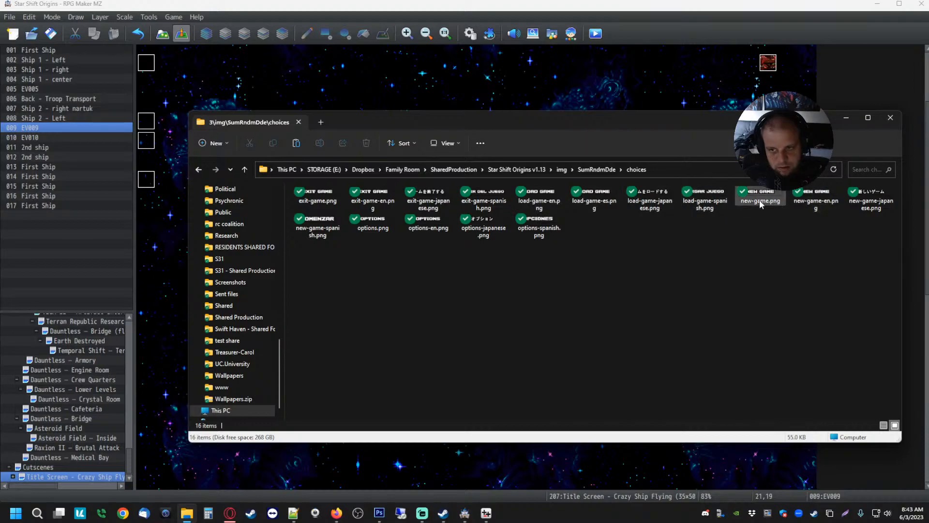
- Rename load-game-es.png in the choices folder to load-game.png
left_click(600, 207)
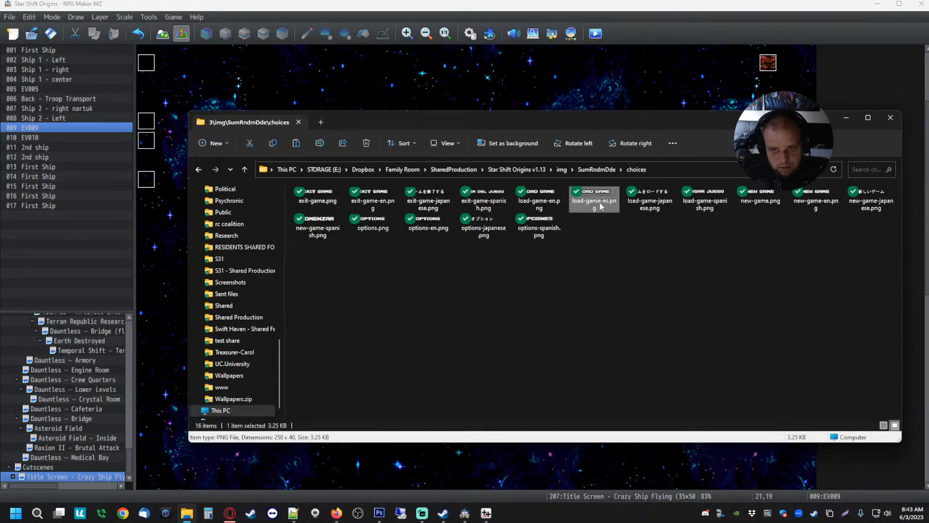
key("F2")
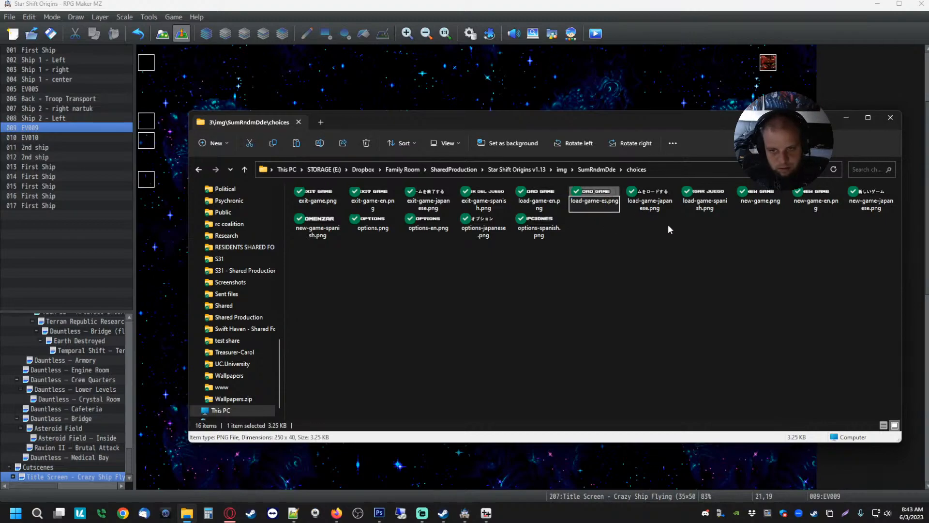
key("Right")
key("BackSpace")
key("BackSpace")
key("BackSpace")
key("Return")
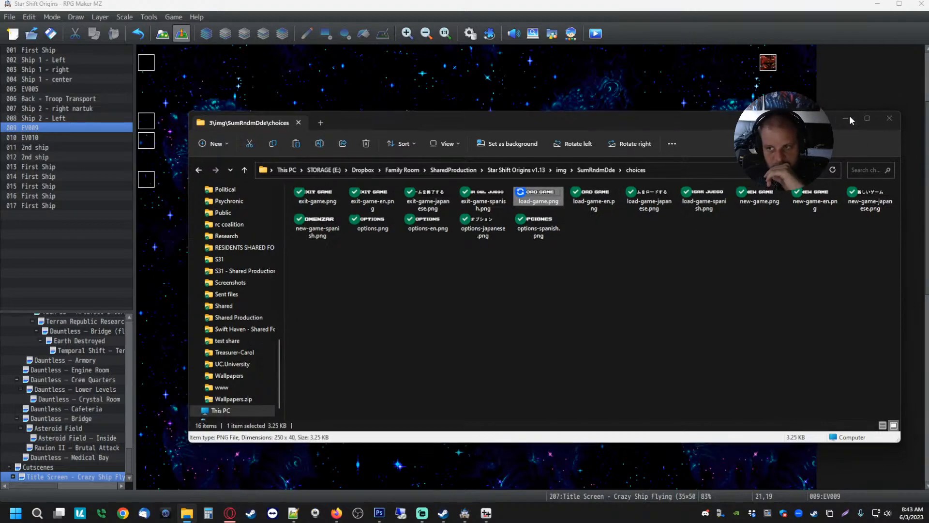
- Return to RPG Maker MZ, save and playtest the game with Español as the language, and close the game window
left_click(847, 117)
left_click(595, 33)
left_click(451, 270)
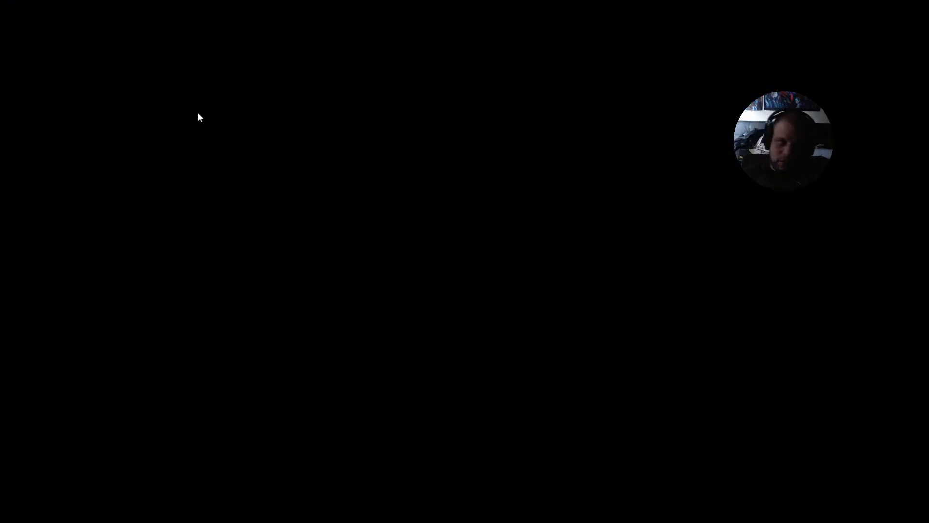
key("Down")
key("Return")
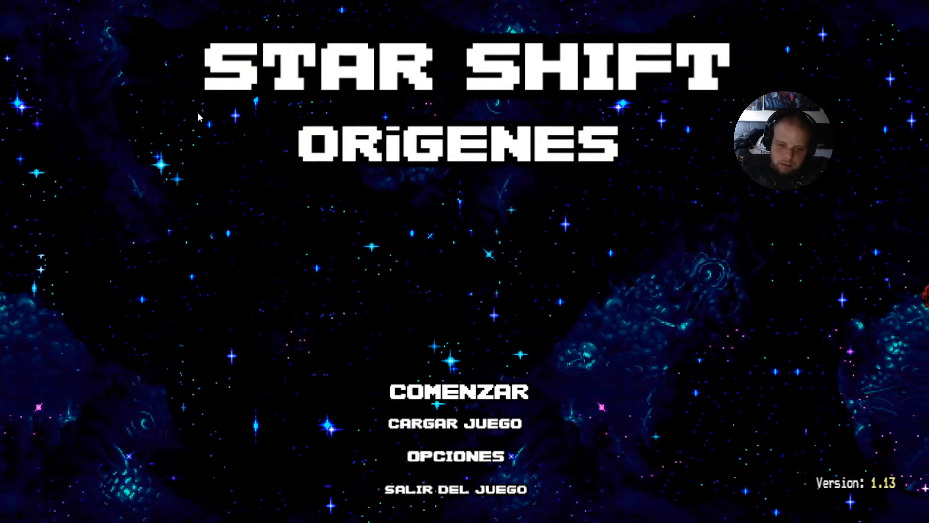
key("F4")
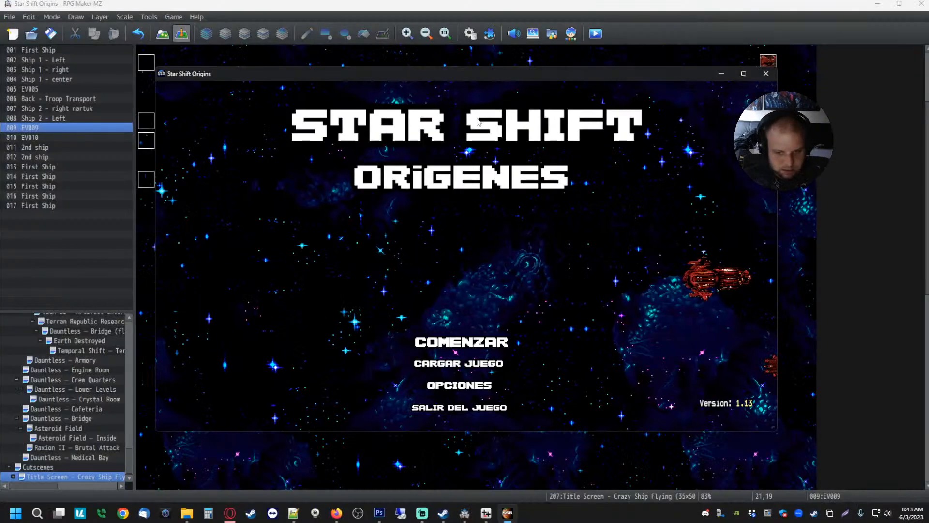
left_click(765, 73)
- Look through the Plugin Manager's list down to CustomTranslationEngine and close it
left_click(489, 37)
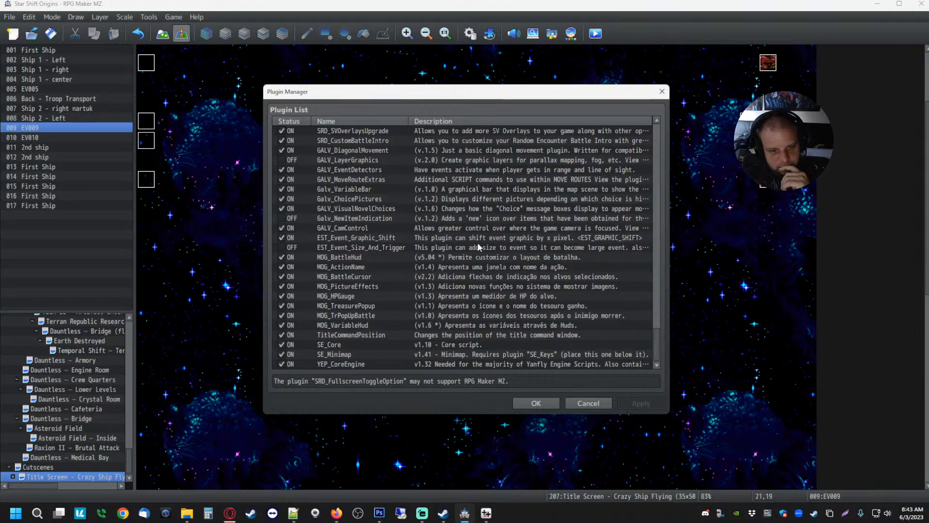
scroll(480, 240, "down", 10)
left_click(535, 404)
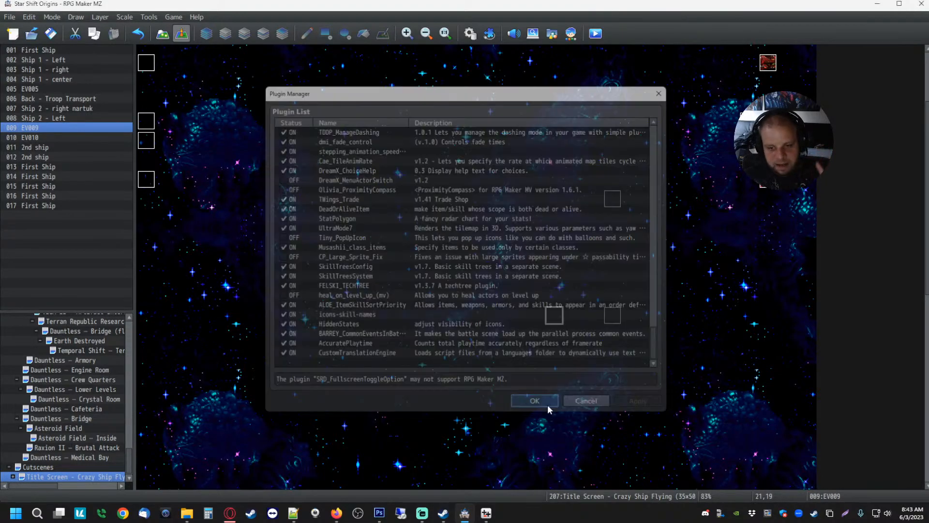
- Save and playtest the game again, choose Español, and toggle the Spanish title menu between windowed and full-screen display
left_click(595, 35)
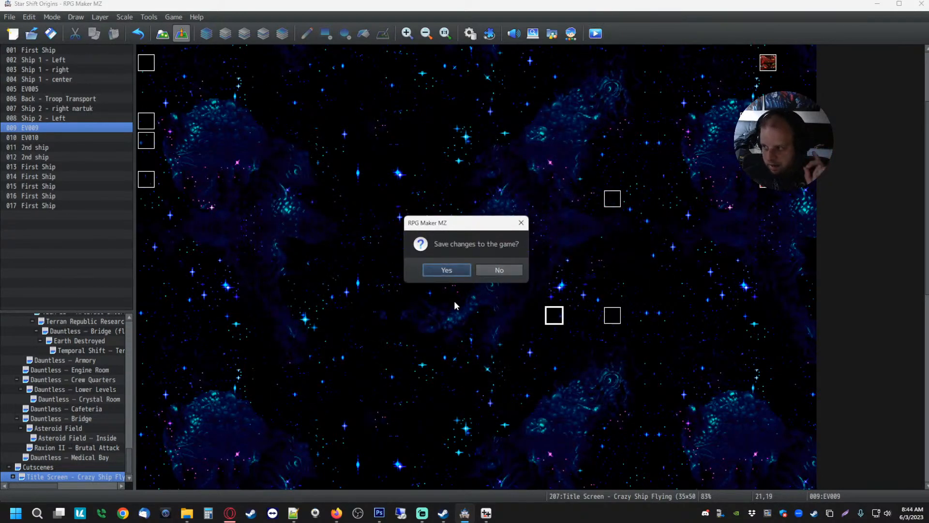
left_click(437, 274)
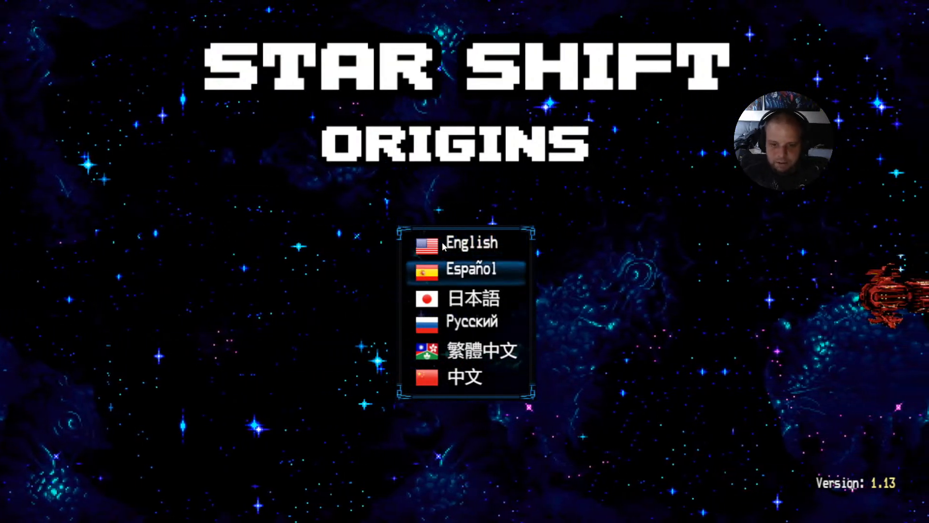
key("Down")
key("Return")
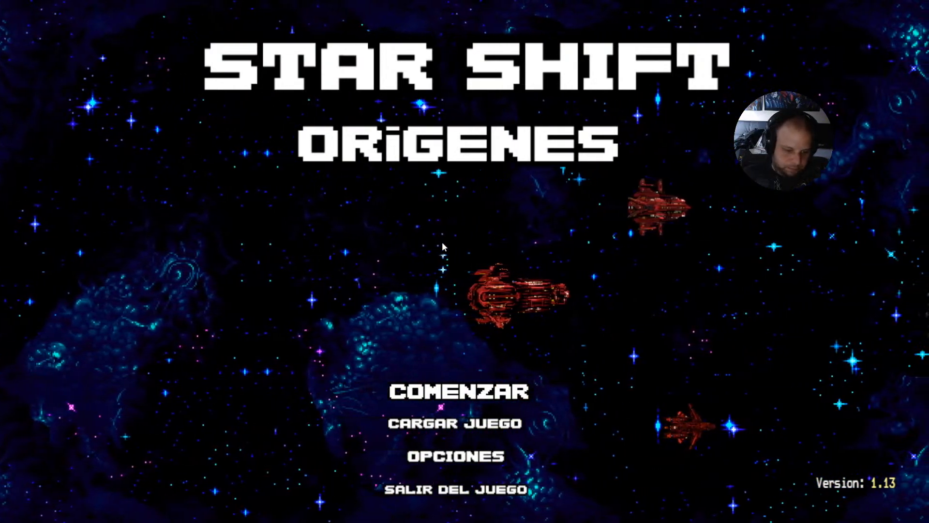
key("F4")
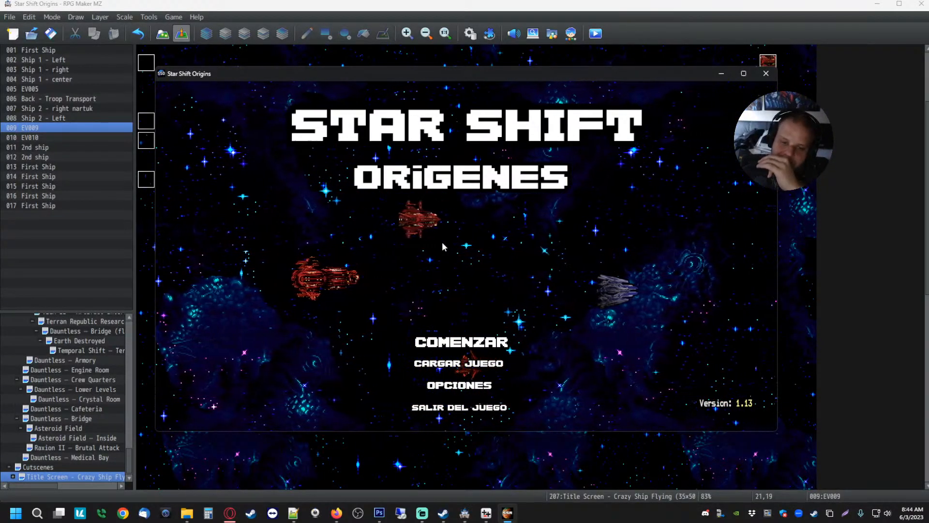
key("F4")
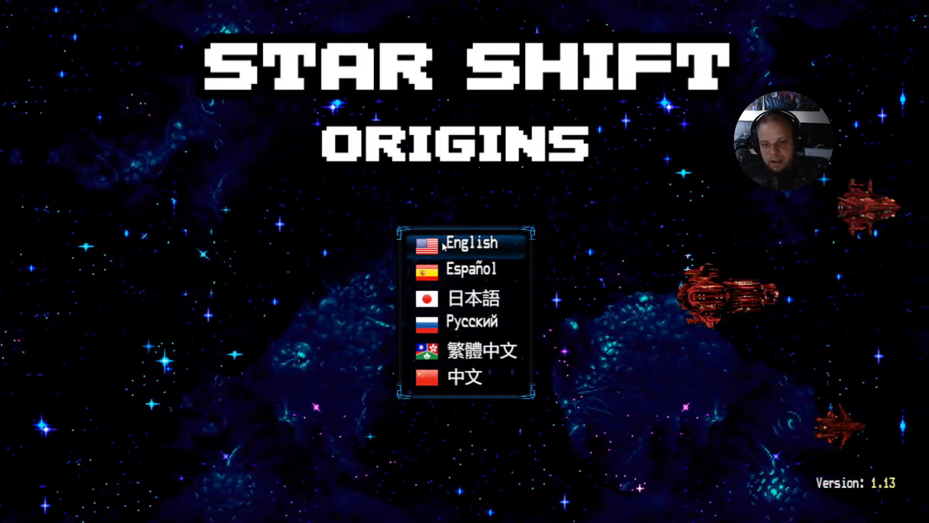
- Test the Español and 日本語 options in the title screen's language list
key("Down")
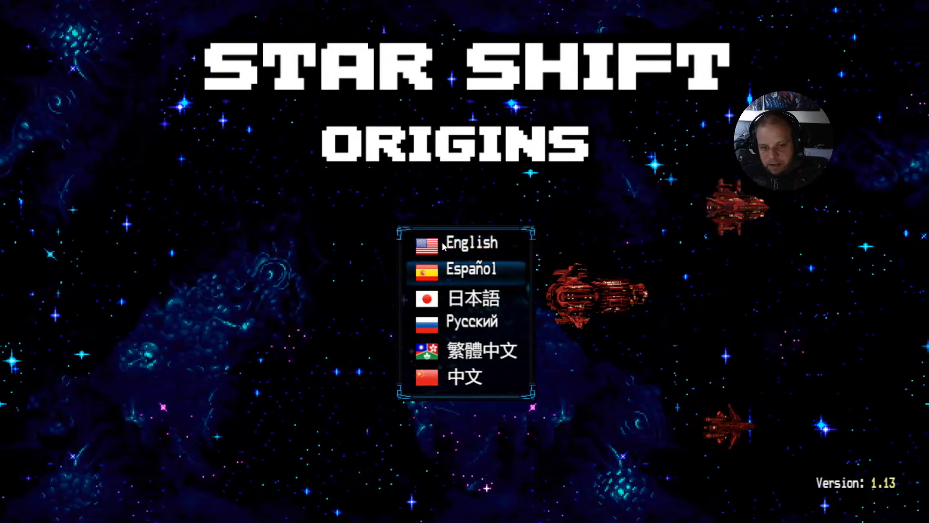
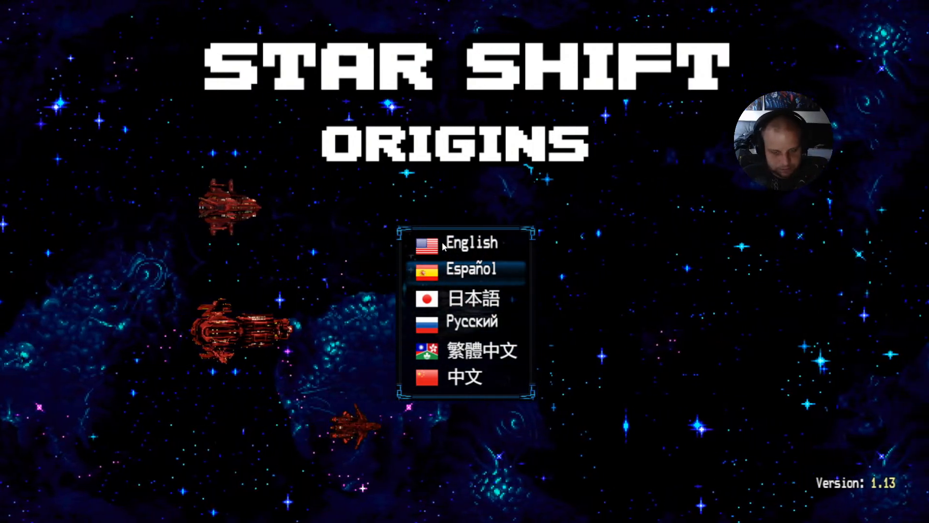
key("Return")
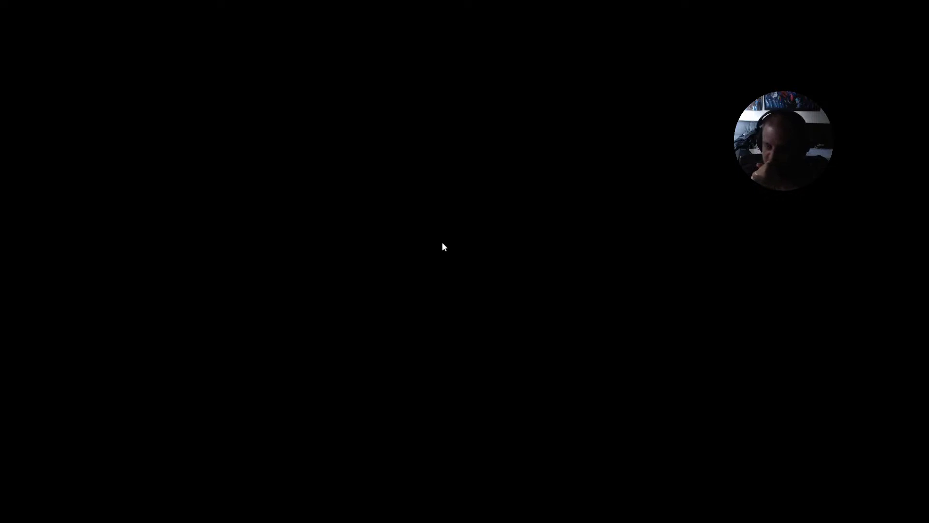
key("Down")
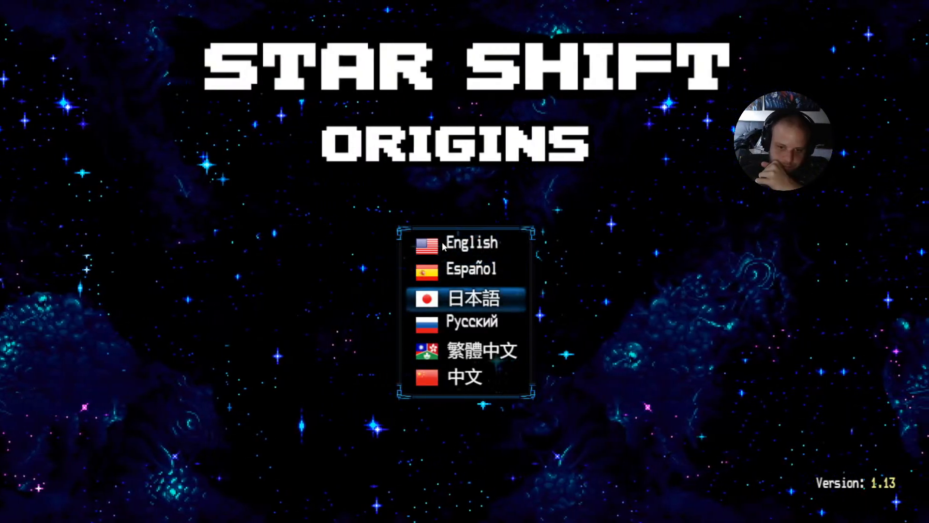
key("Return")
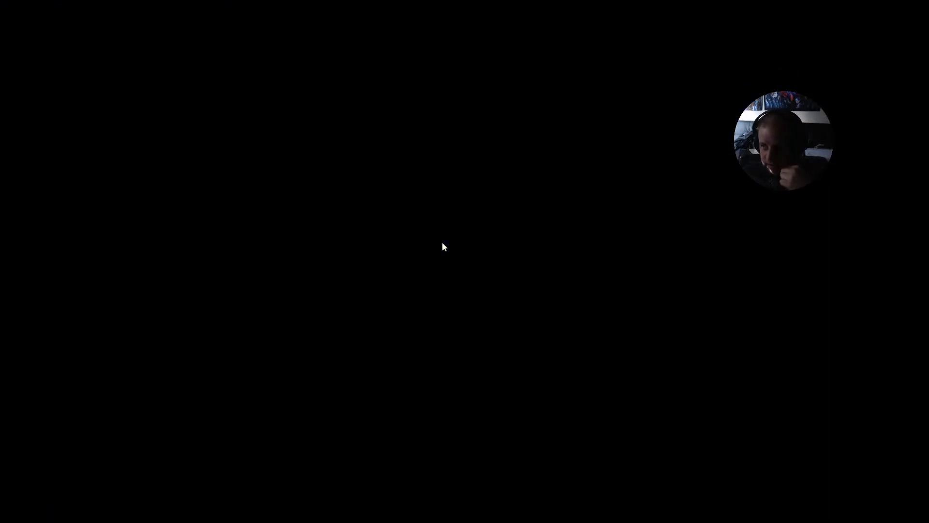
- Choose English in the title screen's language list, check its menu in windowed mode, and close the game
key("Down")
key("Down")
key("Up")
key("Up")
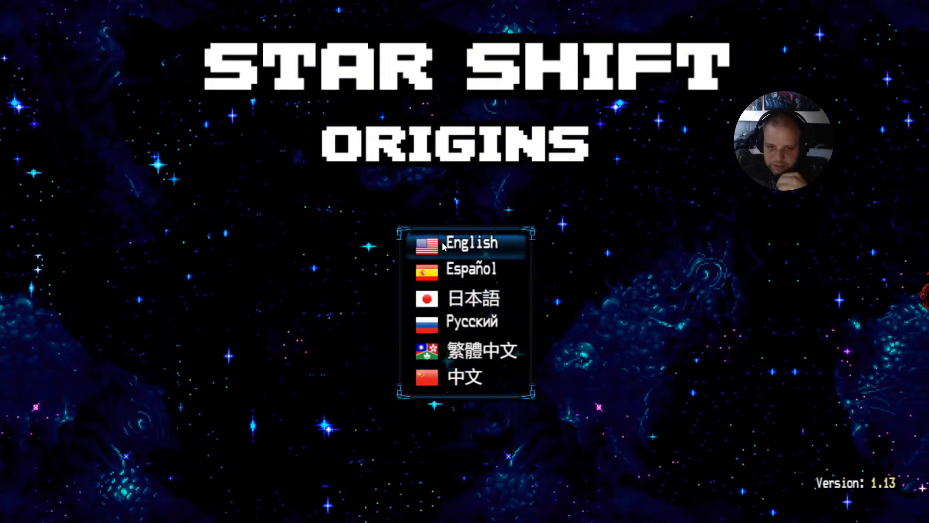
key("Return")
key("F4")
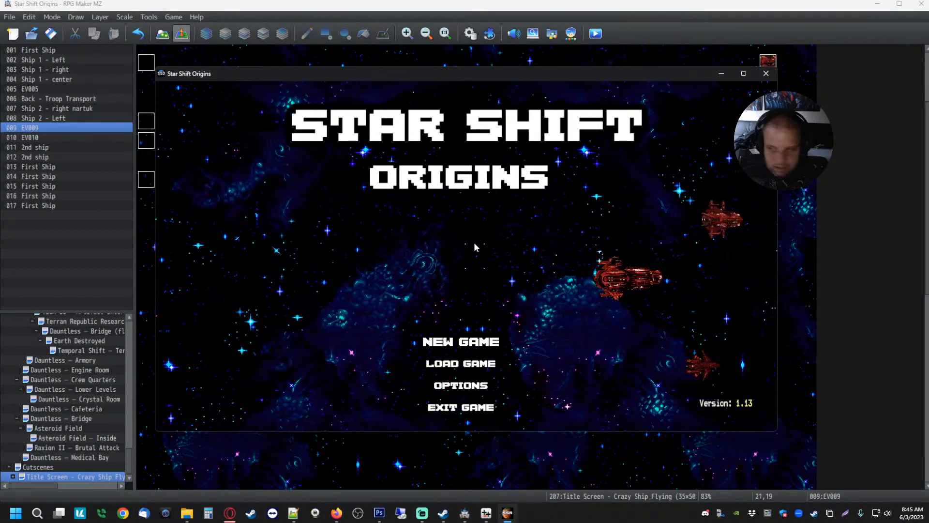
key("alt+F4")
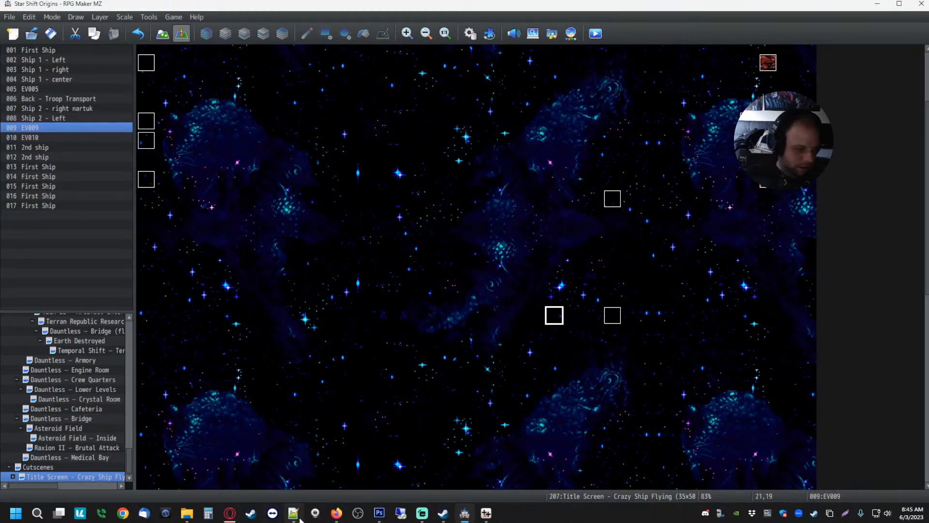
- Switch to Photoshop and open new-game-en.png from the choices folder
left_click(380, 513)
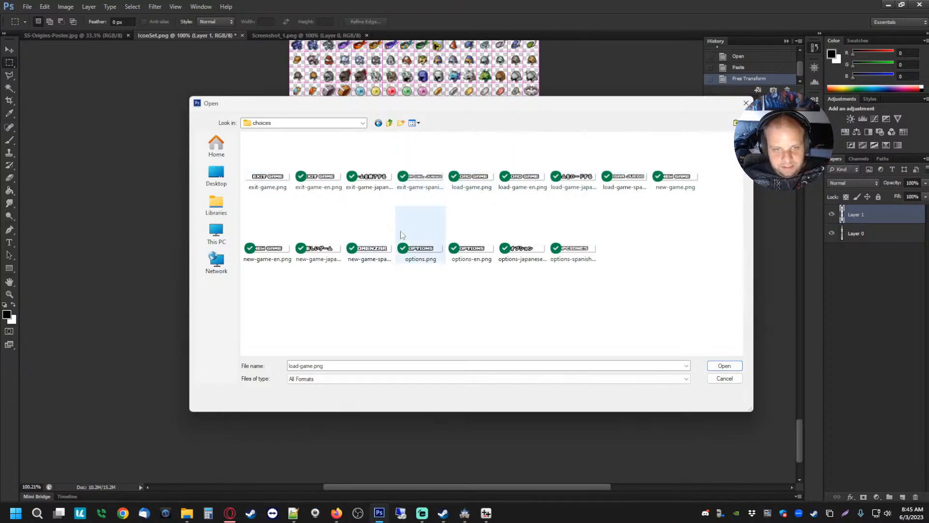
left_click(275, 261)
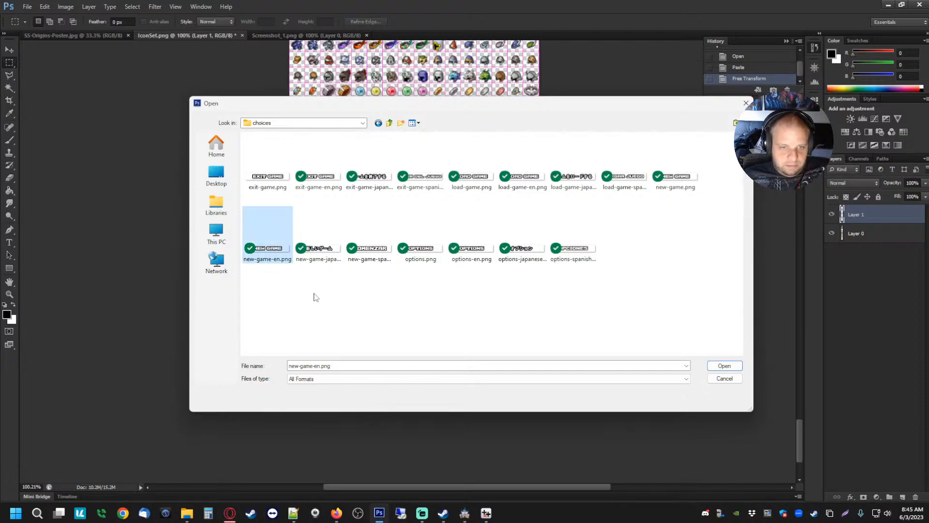
left_click(726, 364)
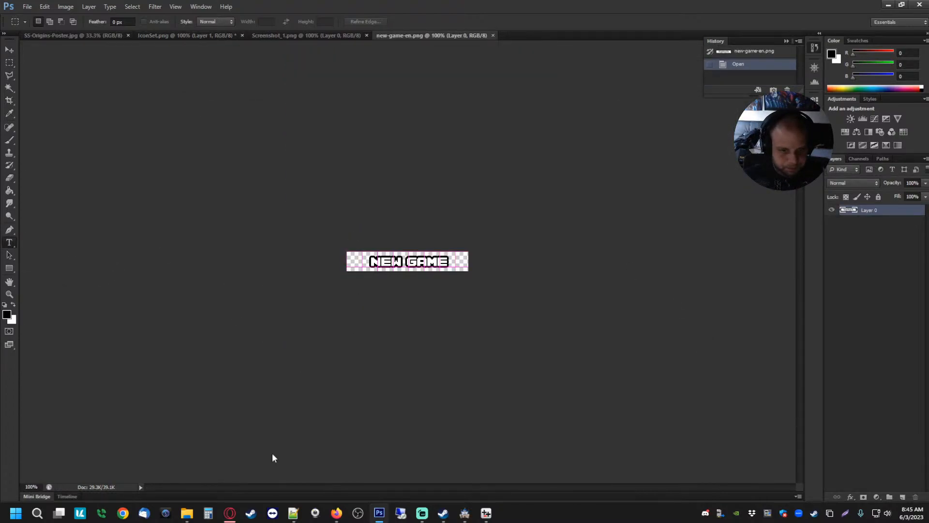
- Switch to Google Translate in the browser, translate "New Game" from English to Russian, and copy the translation
mouse_move(229, 513)
left_click(232, 466)
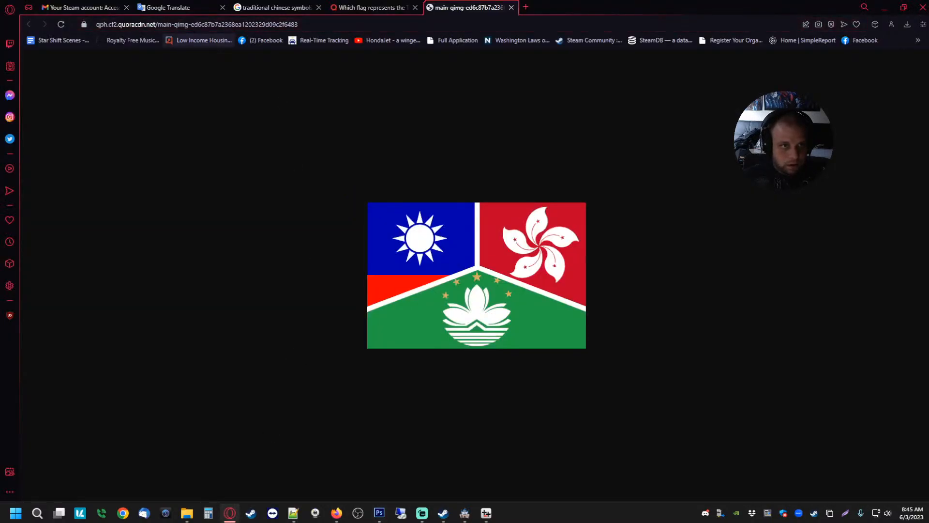
left_click(187, 9)
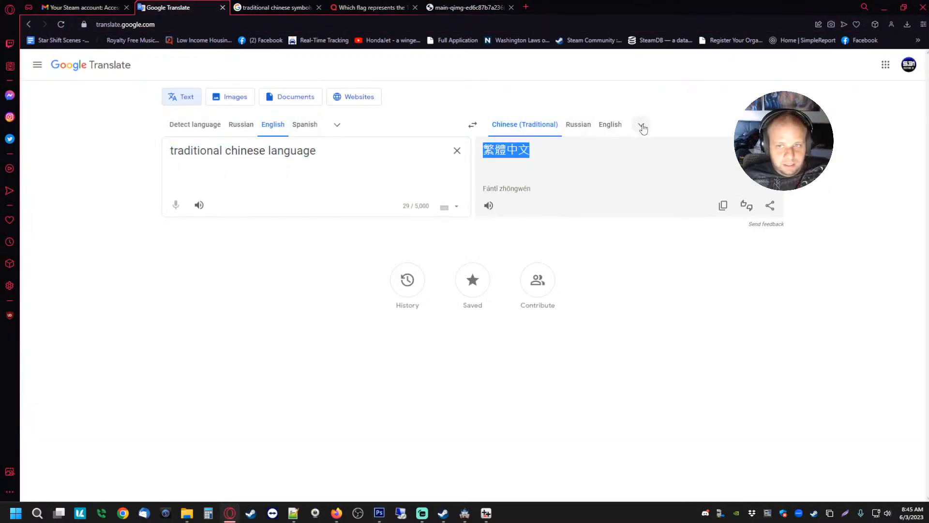
left_click(593, 125)
left_click_drag(321, 147, 57, 147)
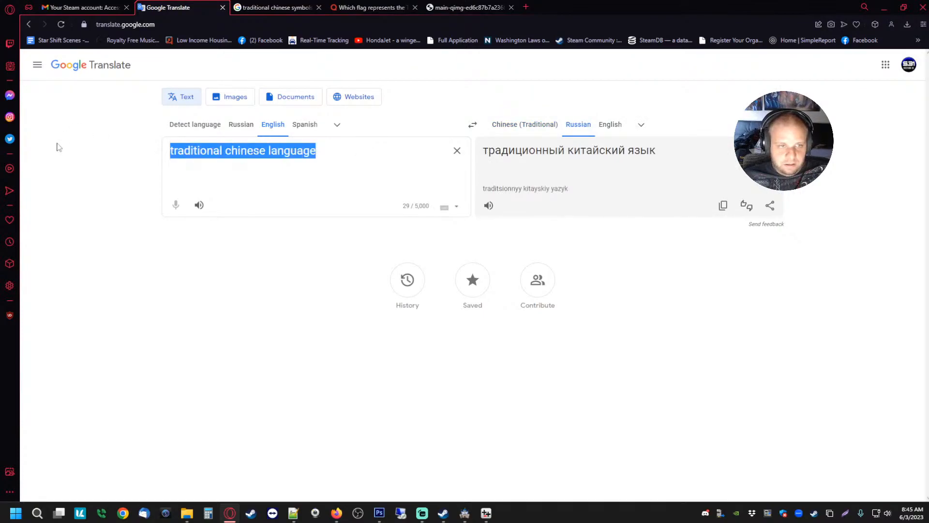
type("New Game")
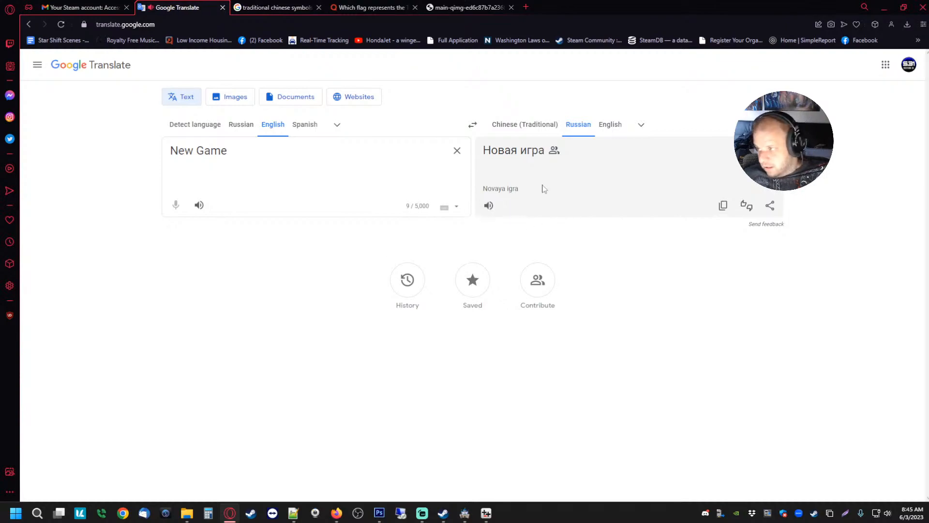
left_click_drag(548, 151, 482, 154)
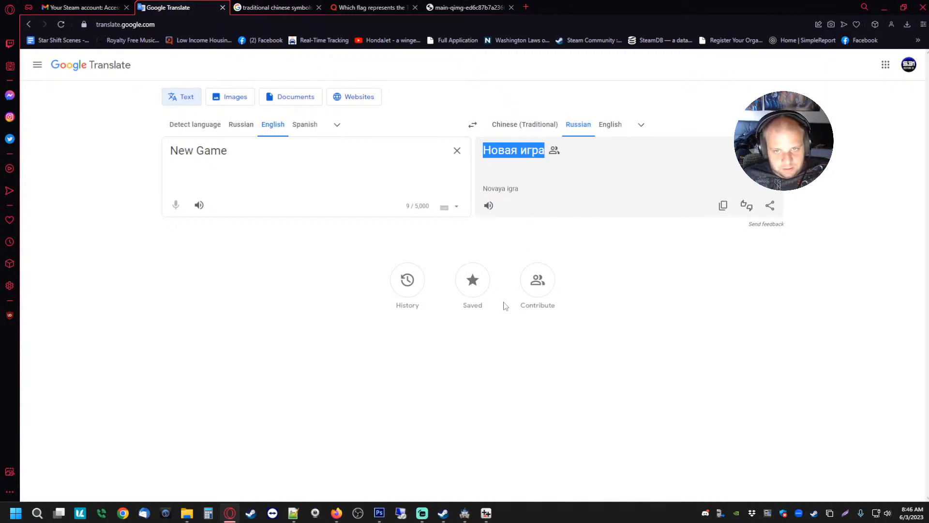
- Return to Photoshop and erase the NEW GAME lettering from the whole new-game-en.png canvas
left_click(466, 512)
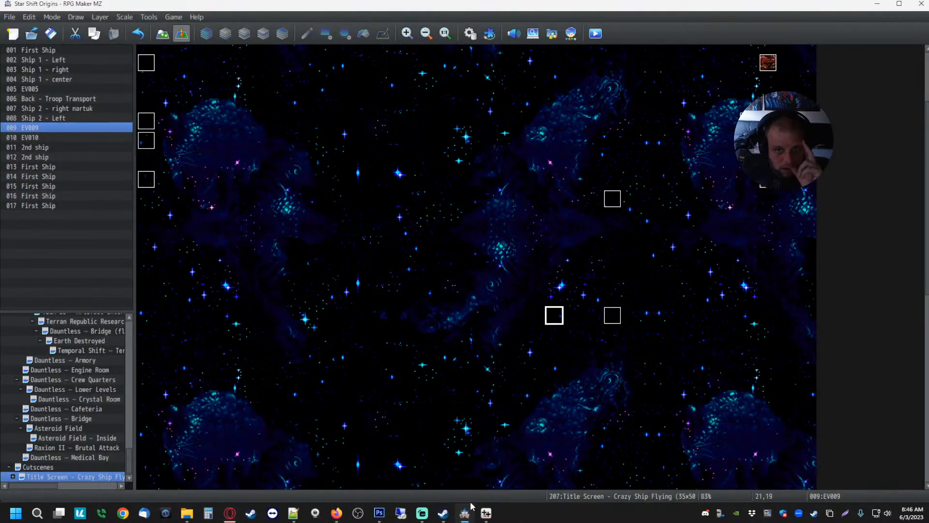
left_click(380, 512)
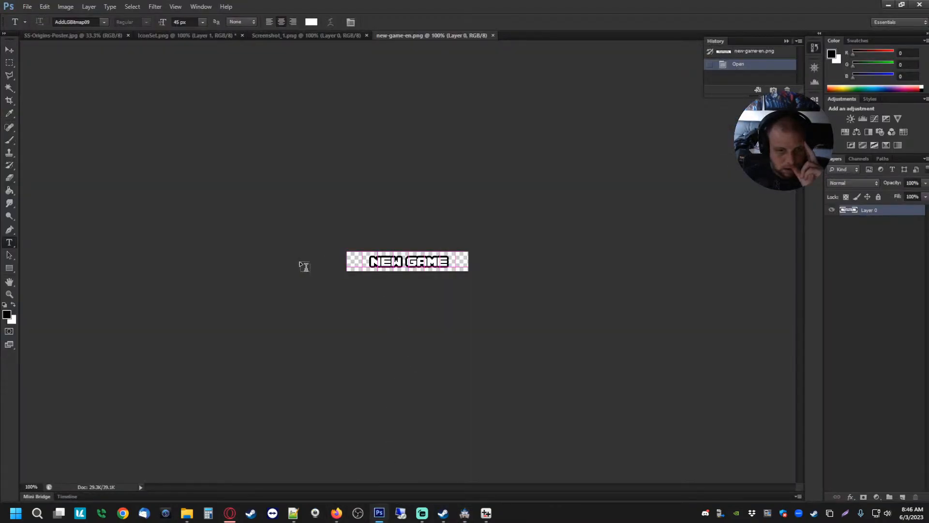
left_click(9, 62)
left_click_drag(264, 140, 697, 409)
key("Delete")
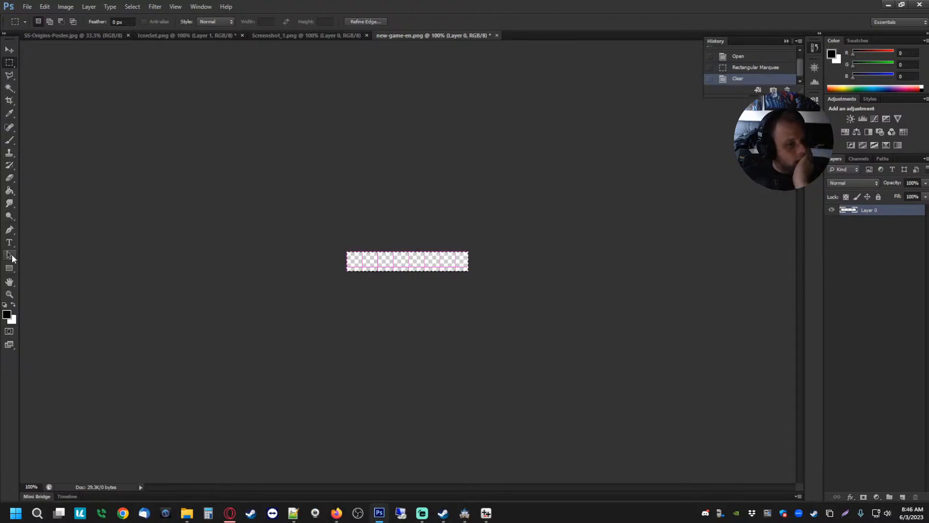
- Create a text box spanning the blank image, paste "Новая игра" into it, and set the text size to 18 px
key("t")
left_click(383, 304)
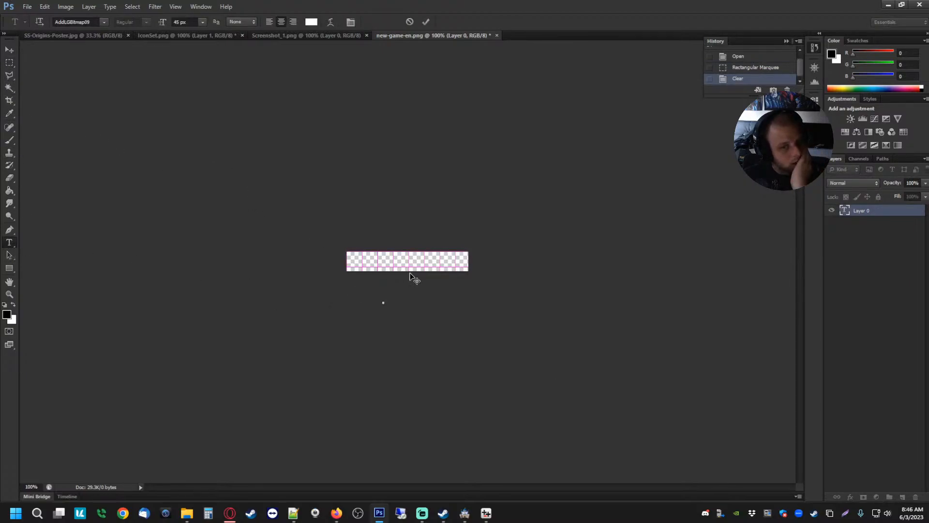
left_click(881, 266)
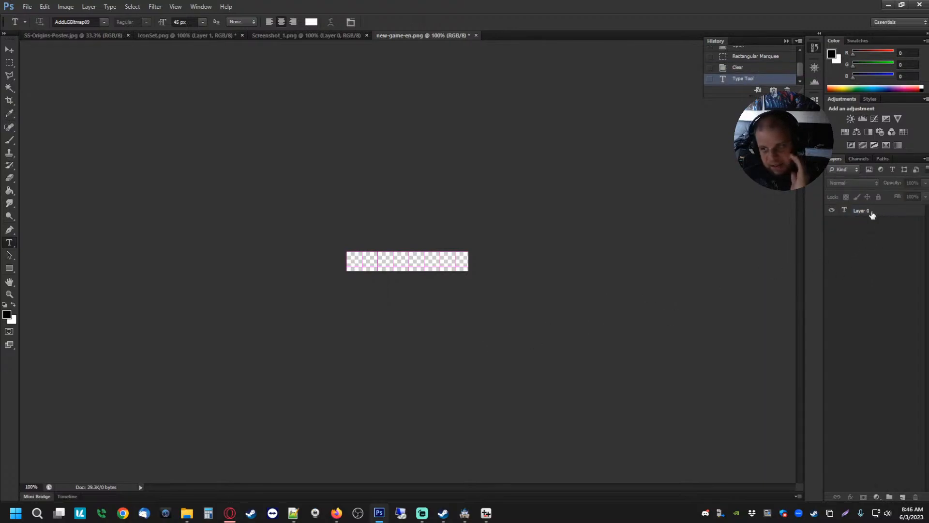
left_click(871, 213)
left_click(625, 220)
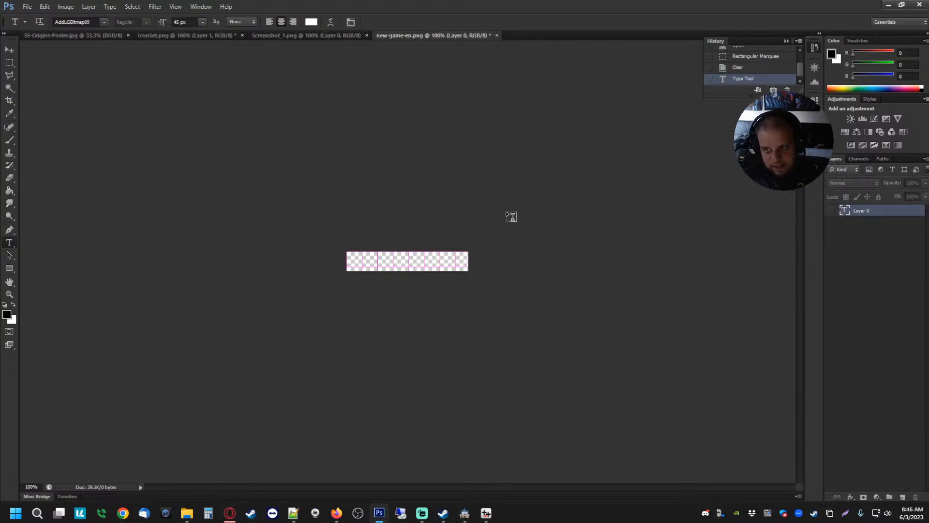
scroll(335, 259, "up", 5, "alt")
left_click_drag(281, 241, 529, 280)
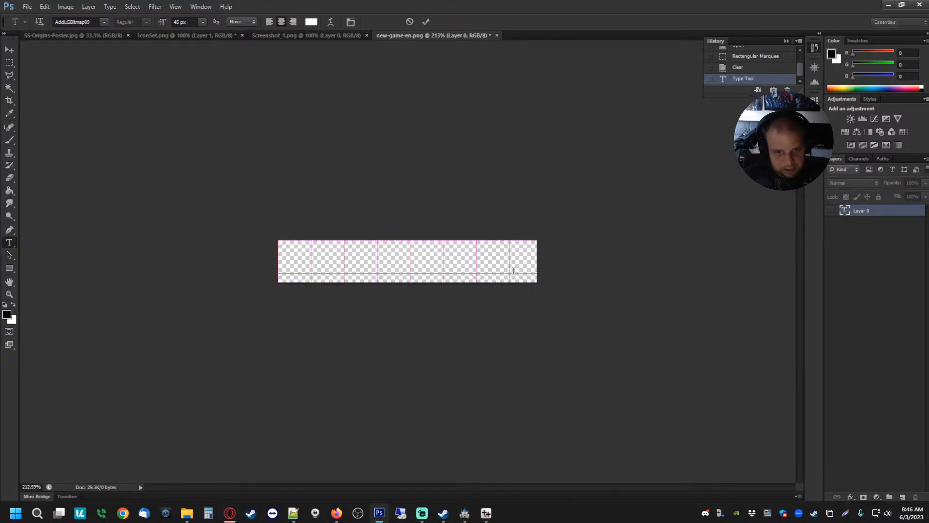
key("ctrl+v")
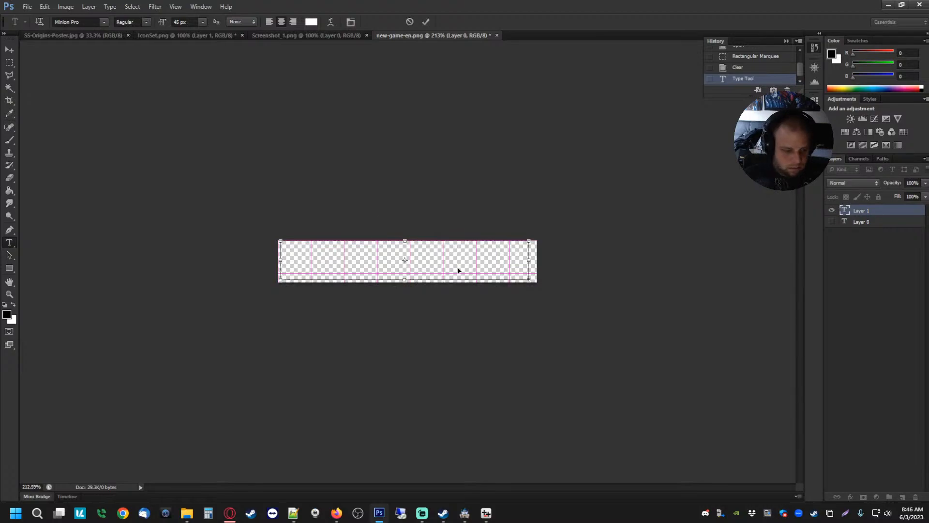
left_click(203, 22)
left_click(203, 124)
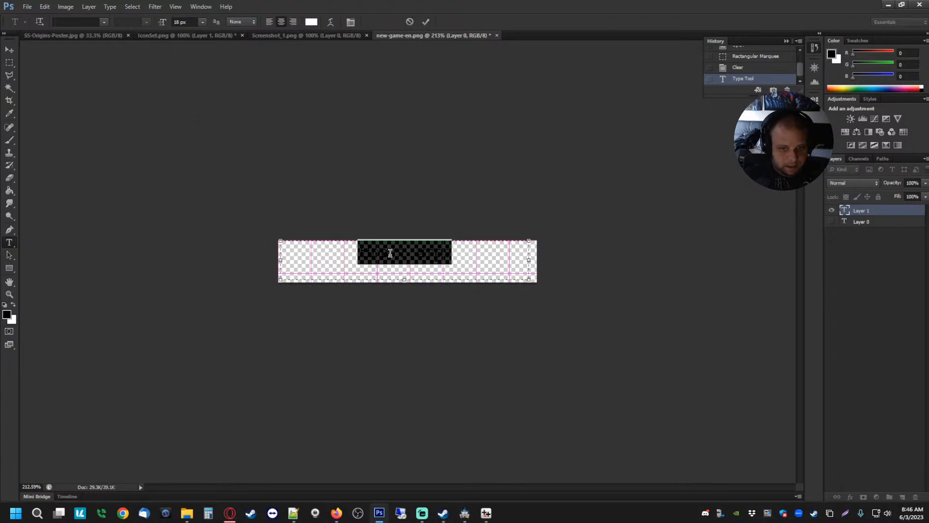
- Try the AddLGBitmap09 and 8514oem fonts on the Russian text and check its white text color
left_click(202, 23)
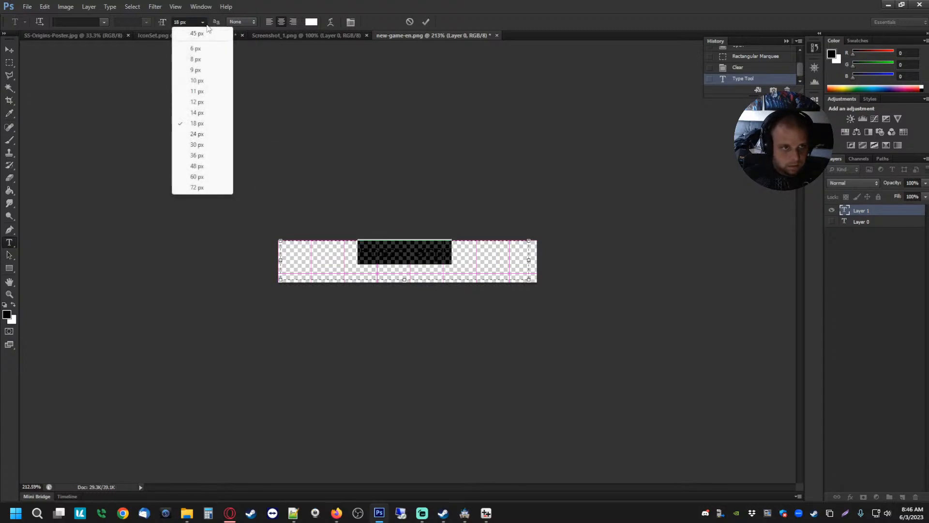
left_click(104, 22)
left_click_drag(231, 228, 231, 41)
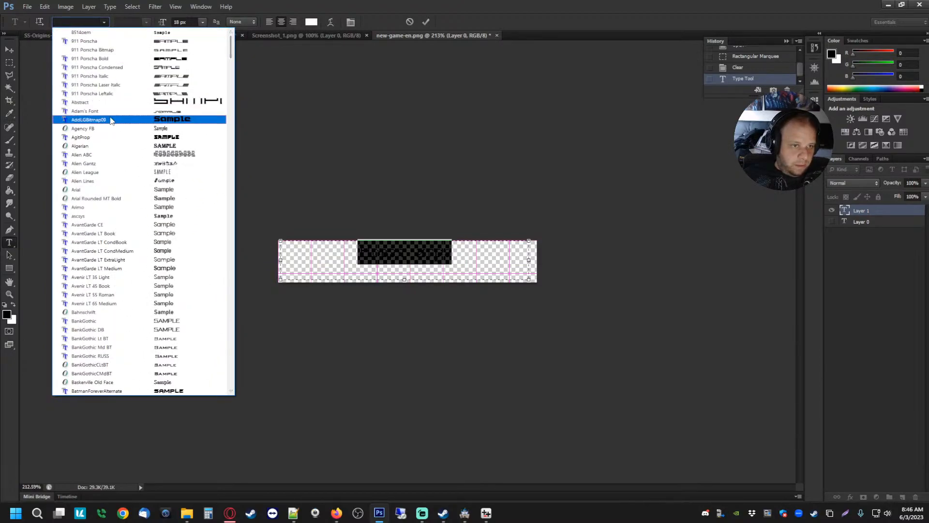
left_click(106, 119)
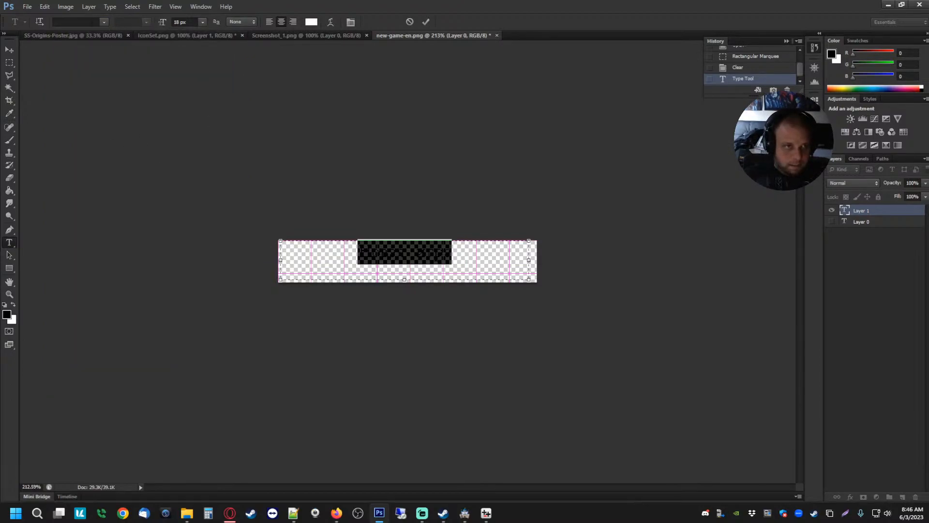
left_click(106, 21)
scroll(114, 63, "up", 2)
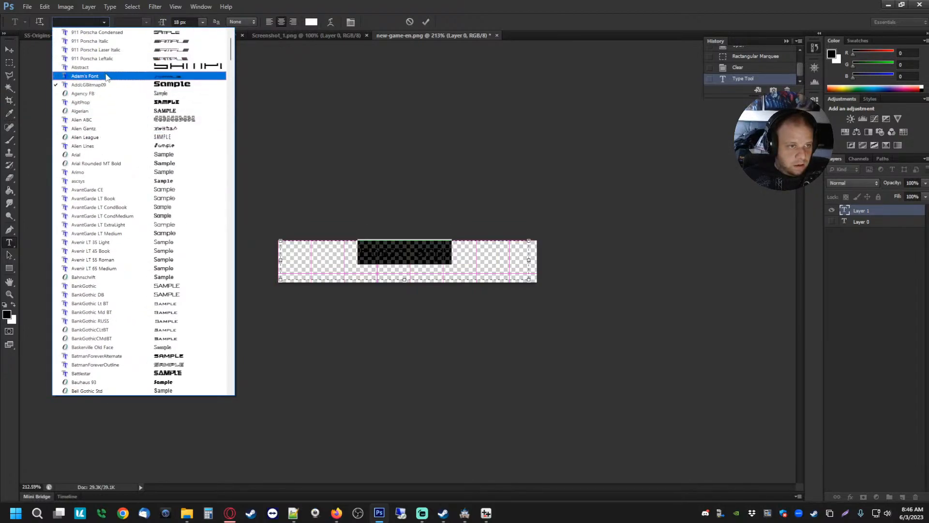
scroll(116, 102, "up", 2)
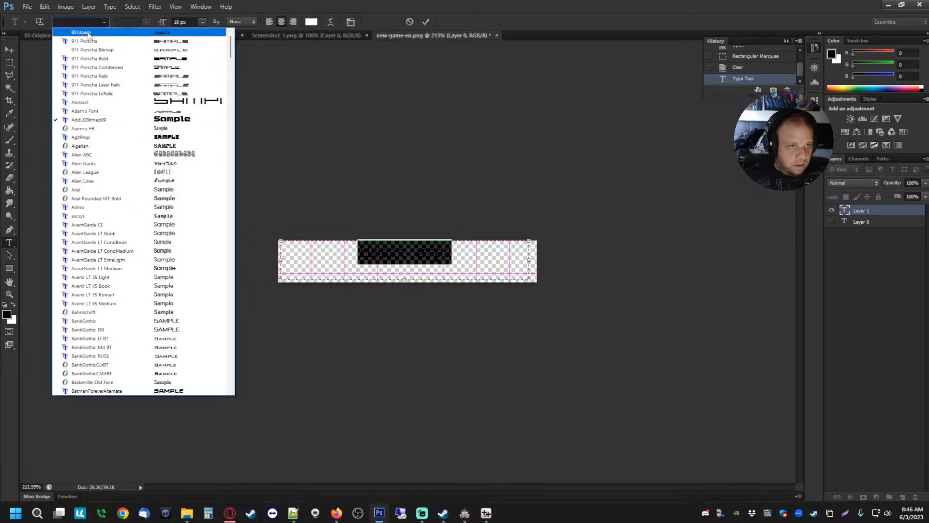
left_click(89, 36)
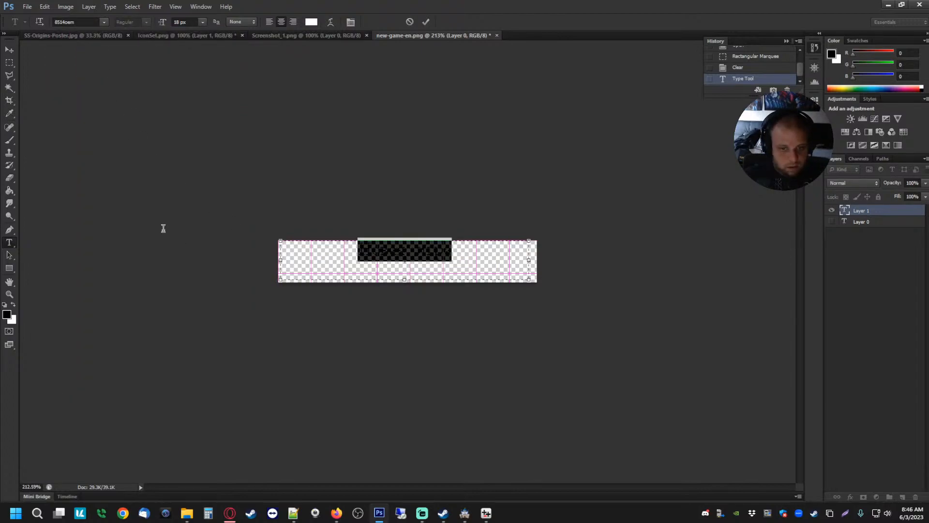
left_click(308, 23)
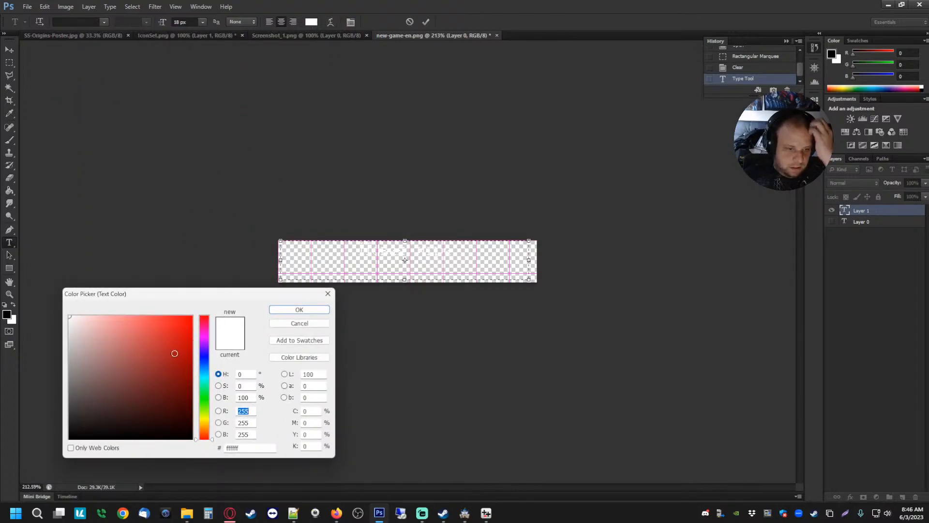
left_click(300, 323)
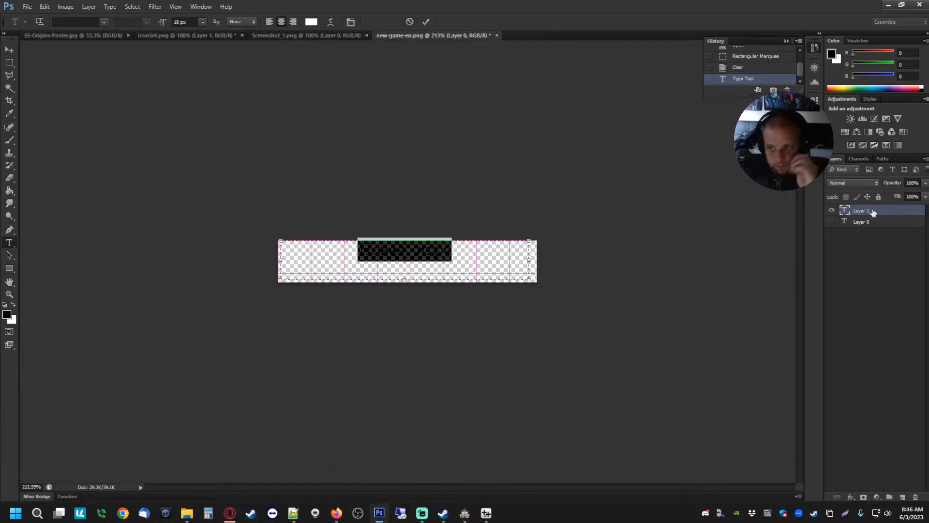
- Add a black Stroke layer style positioned outside the "Новая игра" text at 100% opacity
left_click(873, 212)
right_click(883, 215)
left_click(654, 238)
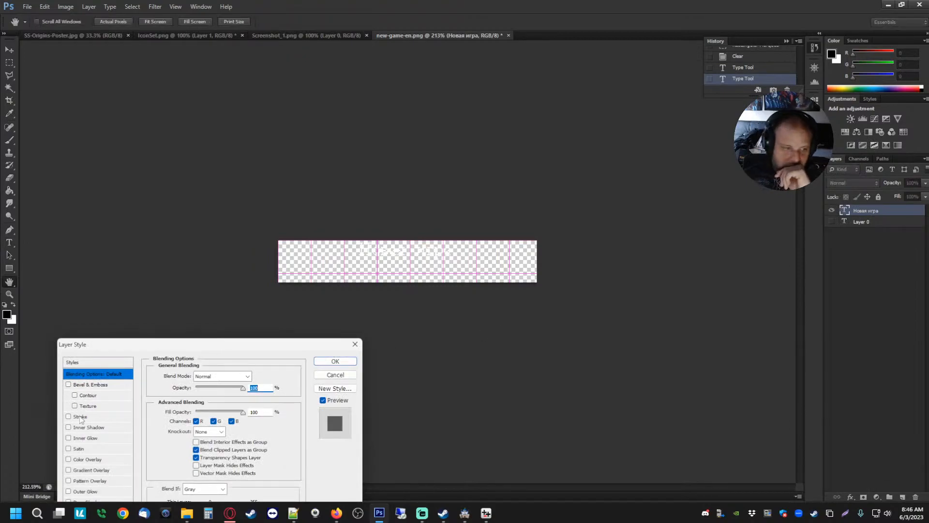
left_click(78, 417)
mouse_move(216, 349)
left_mouse_down()
mouse_move(393, 187)
mouse_move(147, 209)
mouse_move(172, 220)
left_mouse_up()
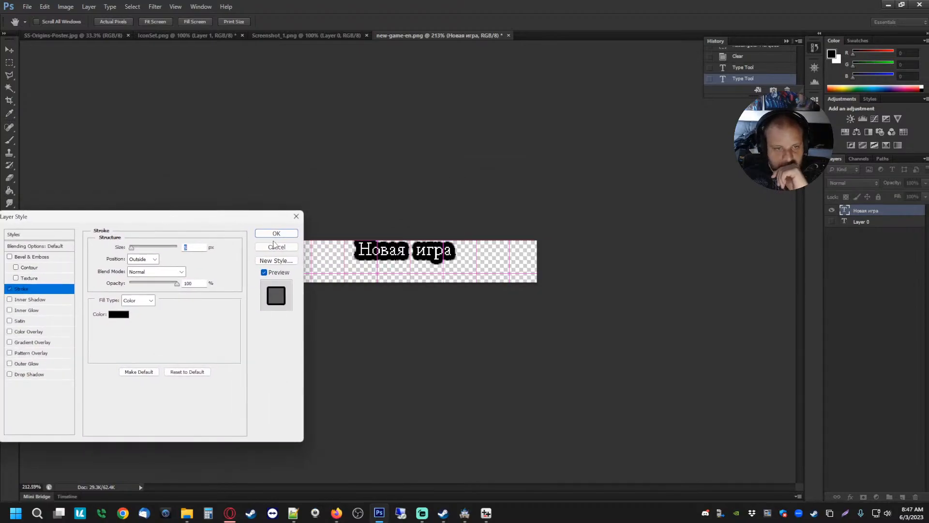
left_click(276, 234)
- Nudge the outlined "Новая игра" text down to the vertical middle of the image
left_click(10, 51)
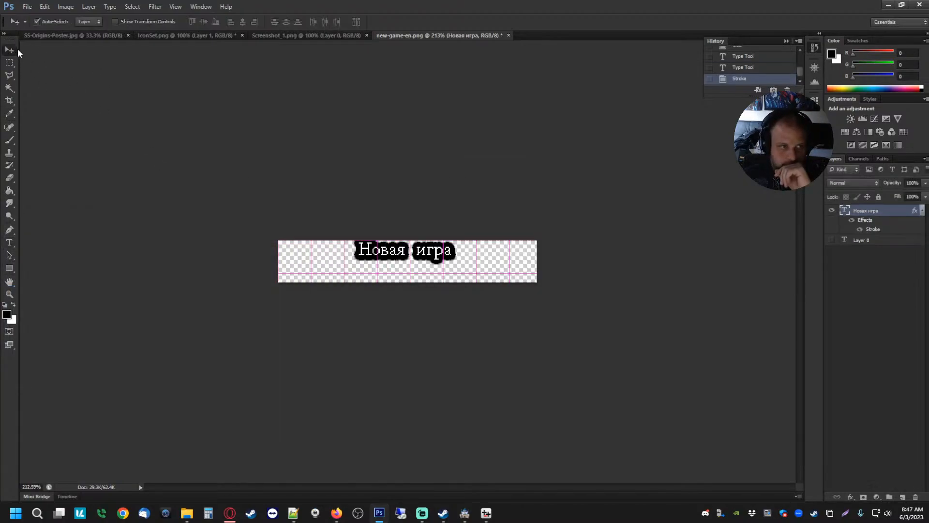
key("Down")
key("Down")
key("Down")
key("Down")
key("Down")
key("Down")
key("Down")
key("Down")
key("Down")
key("Down")
key("Down")
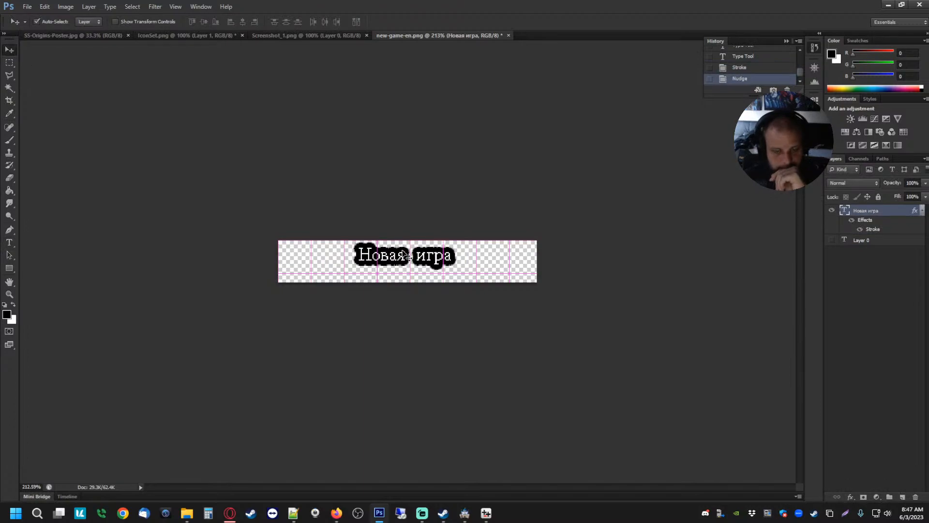
- Change the font of the "Новая игра" text to Pixeloid Sans
left_click(8, 242)
triple_click(358, 262)
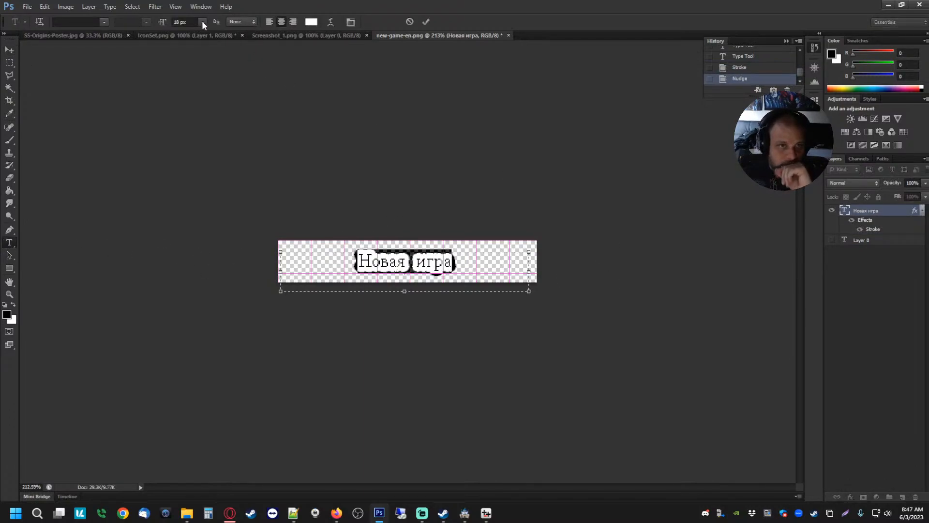
left_click(104, 21)
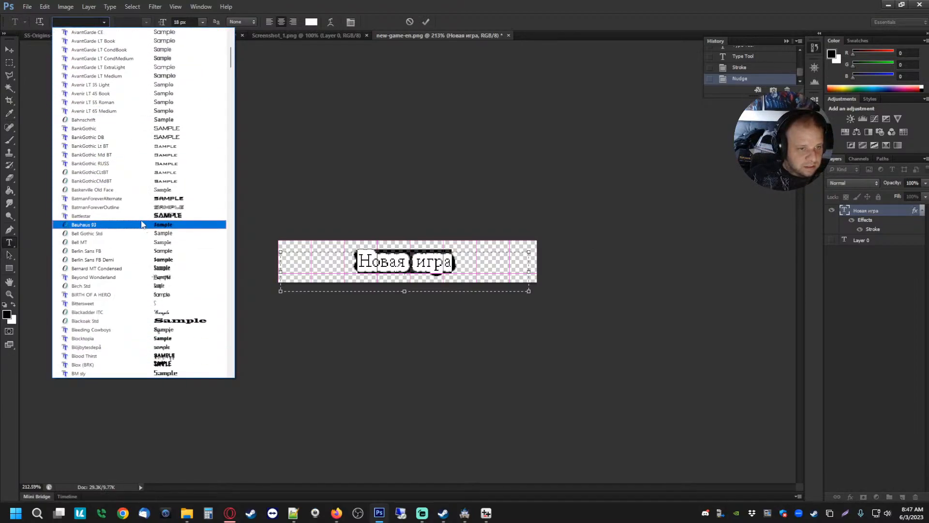
scroll(147, 206, "down", 10)
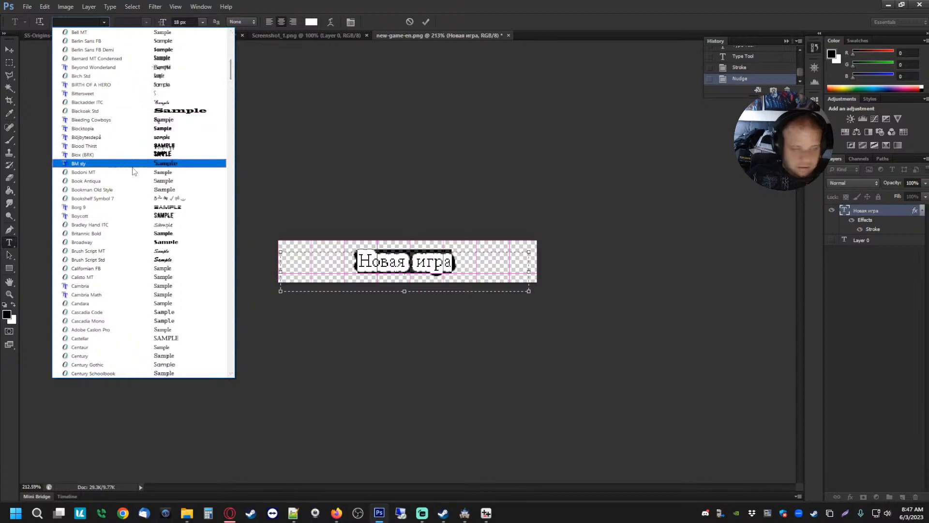
scroll(140, 161, "down", 1)
scroll(141, 160, "down", 15)
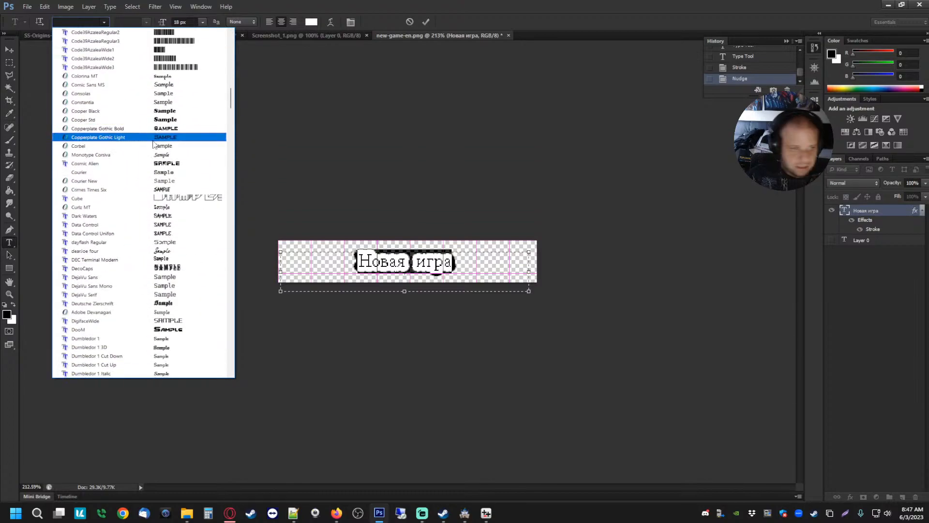
left_click_drag(231, 107, 242, 254)
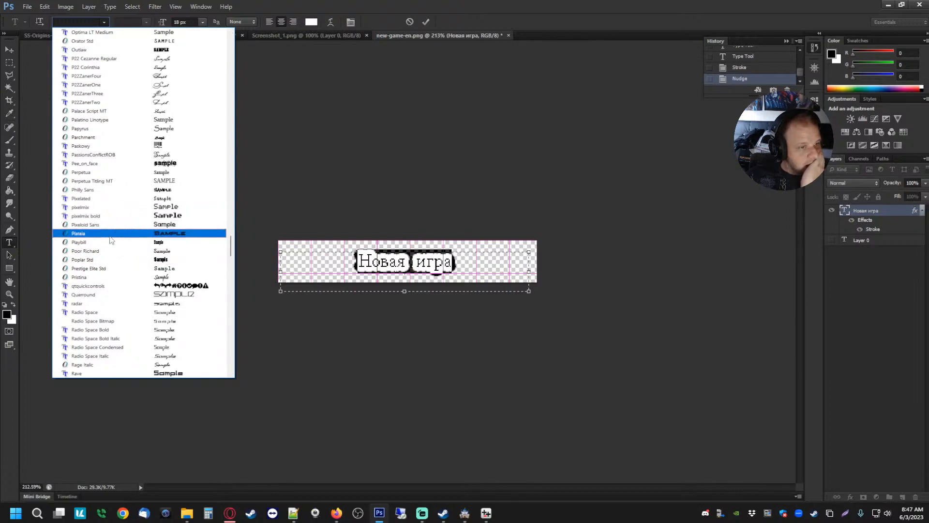
left_click(84, 225)
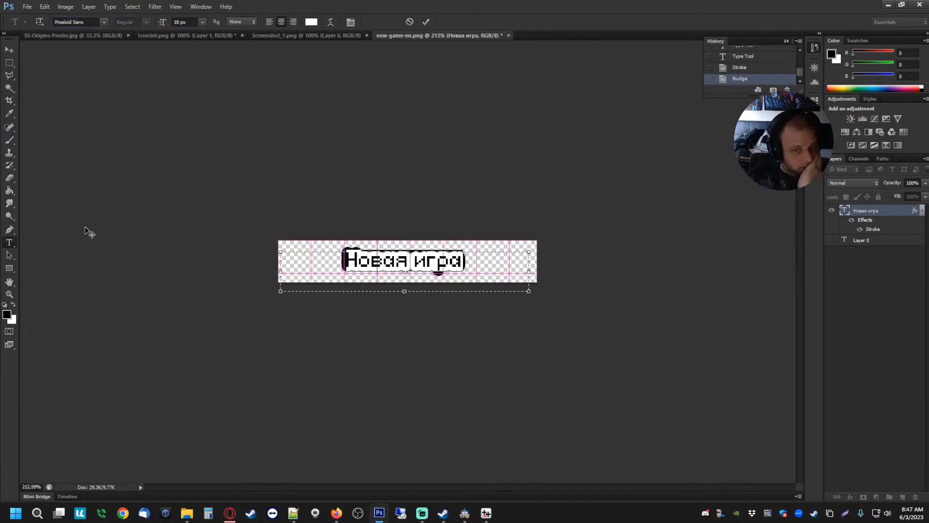
left_click(204, 19)
left_click(104, 20)
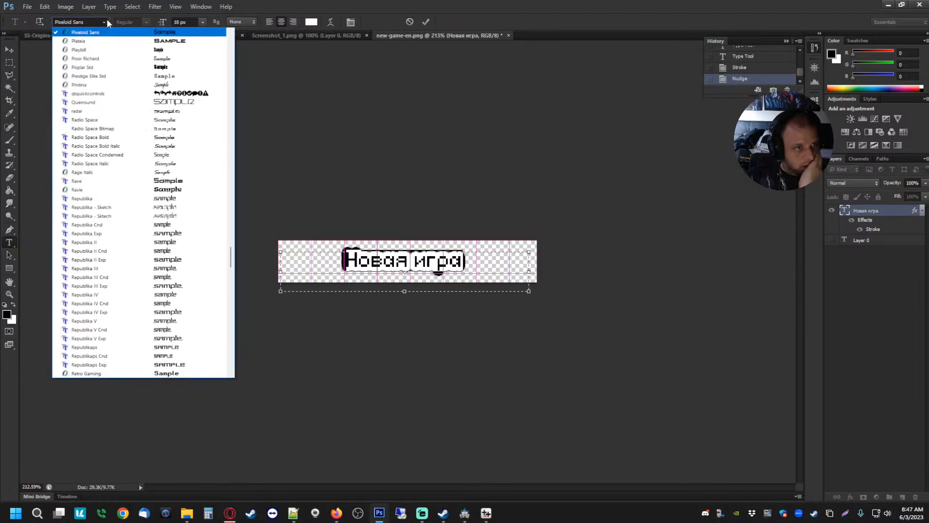
scroll(128, 184, "down", 9)
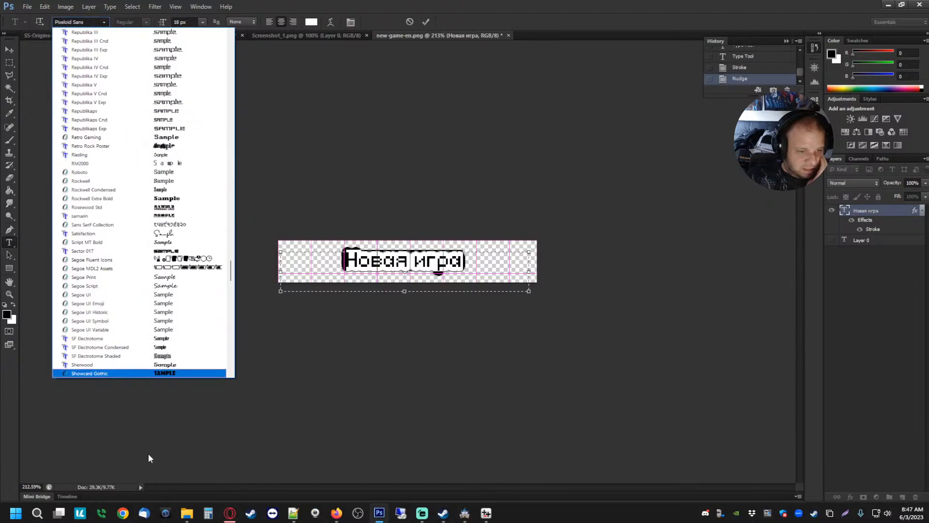
- Switch to Control Panel and open the folder of fonts installed on the computer
left_click(187, 513)
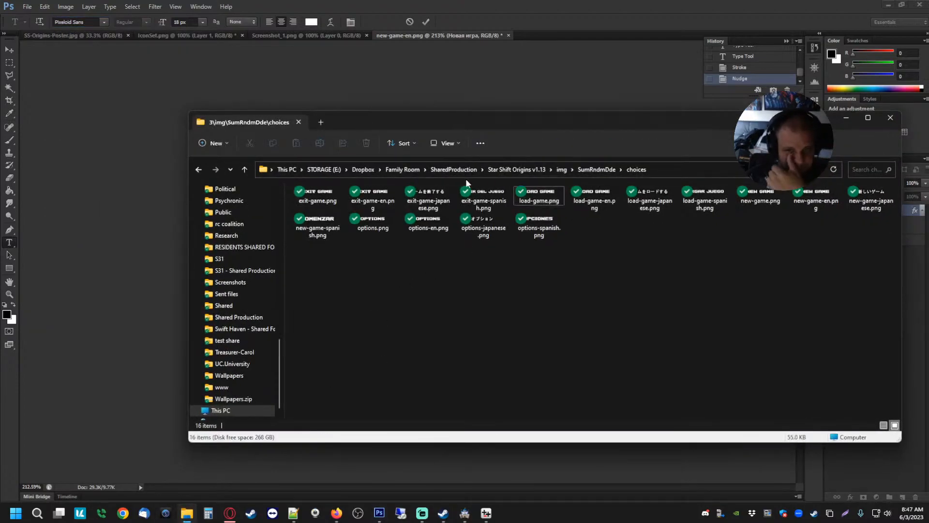
left_click(17, 515)
type("c")
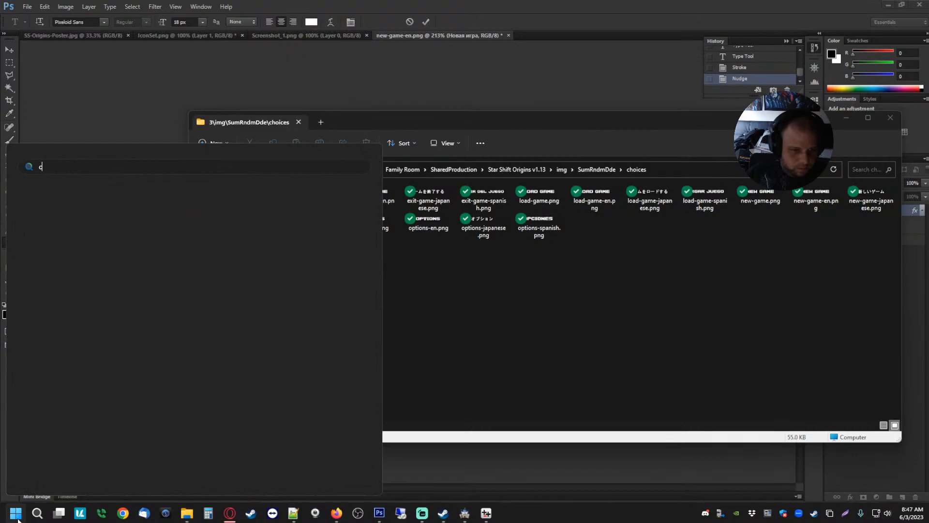
type("ontrol")
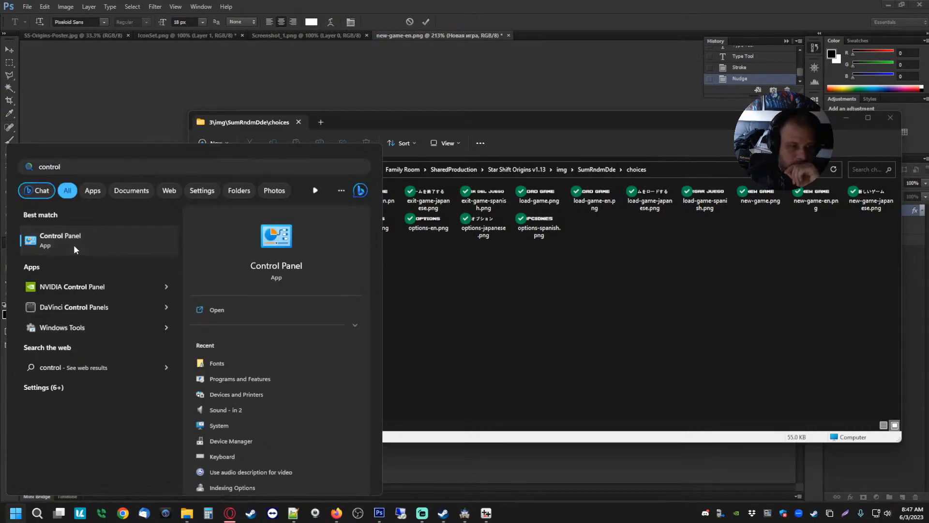
left_click(75, 240)
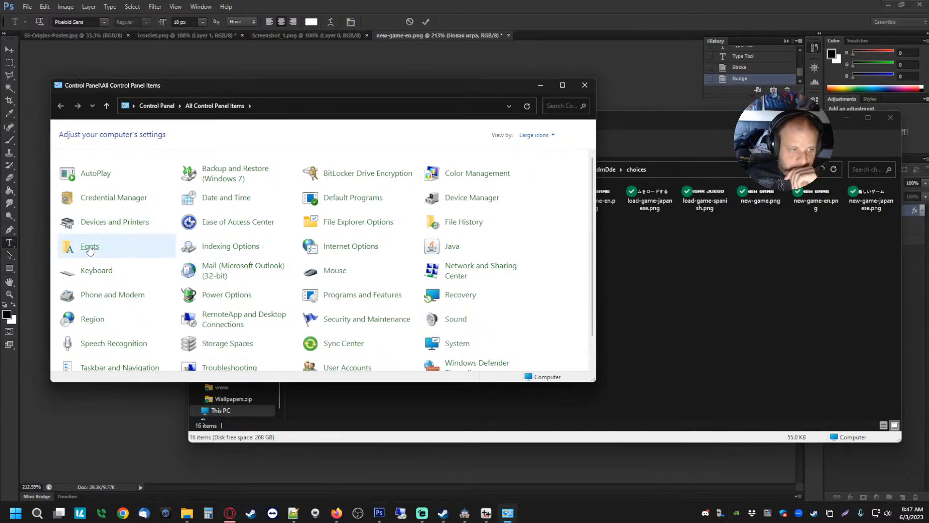
left_click(90, 249)
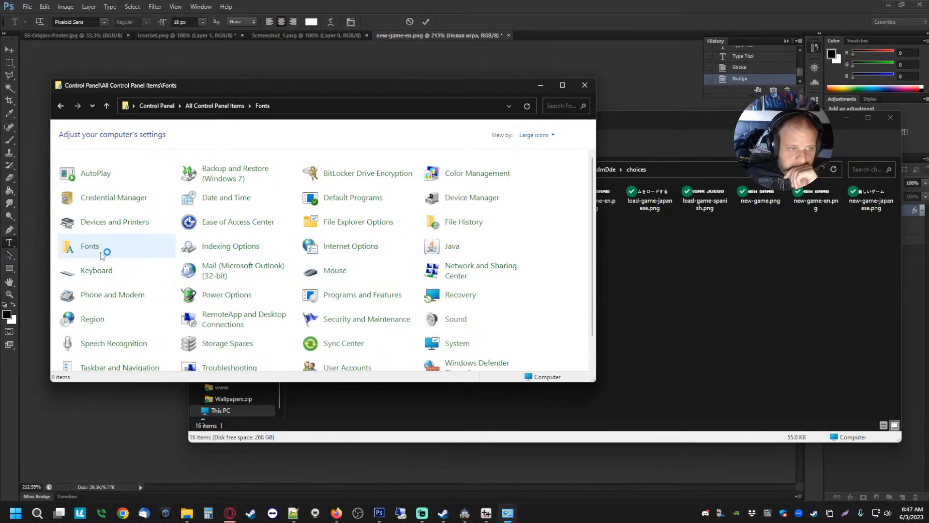
- Add Date modified to the details available for sorting the Fonts folder
right_click(209, 228)
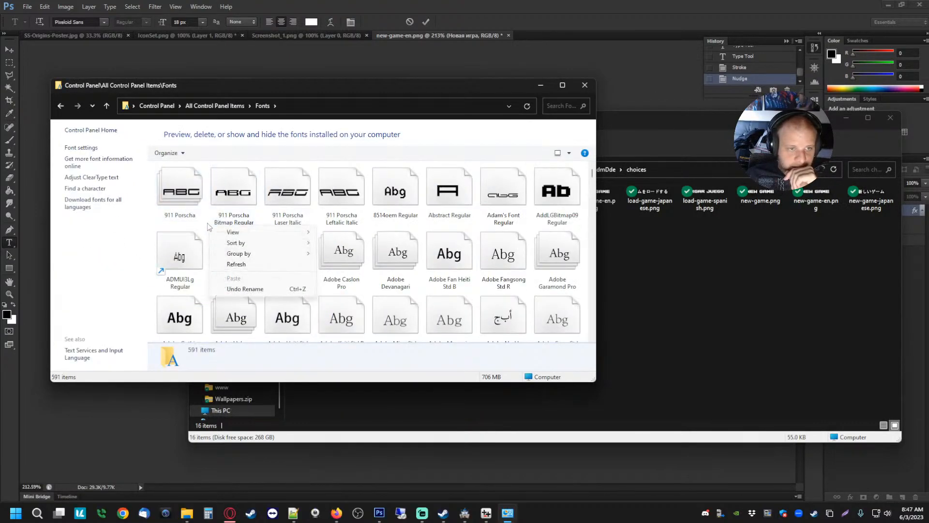
left_click(184, 153)
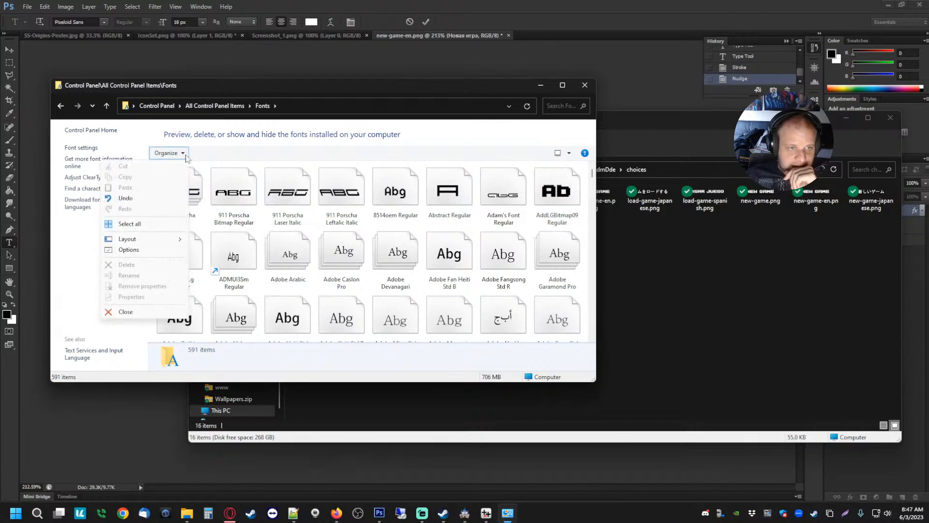
right_click(207, 226)
mouse_move(259, 246)
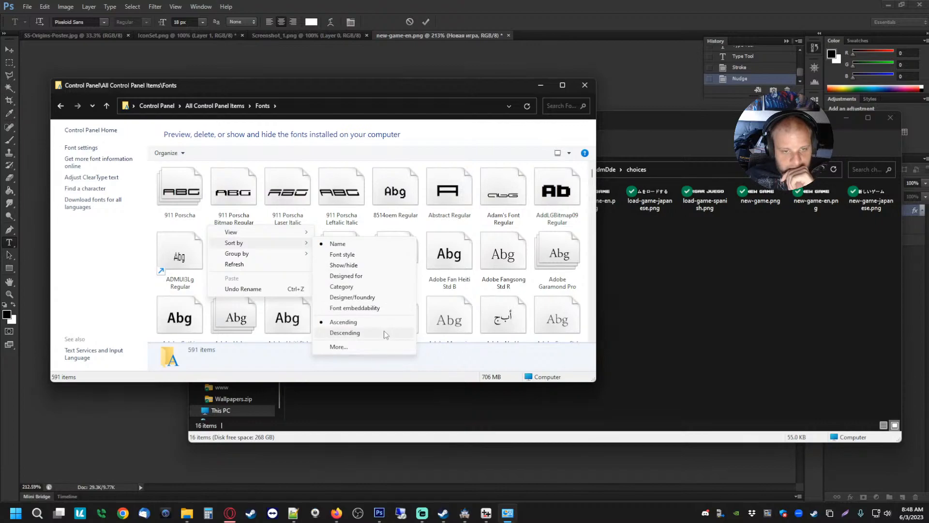
left_click(354, 346)
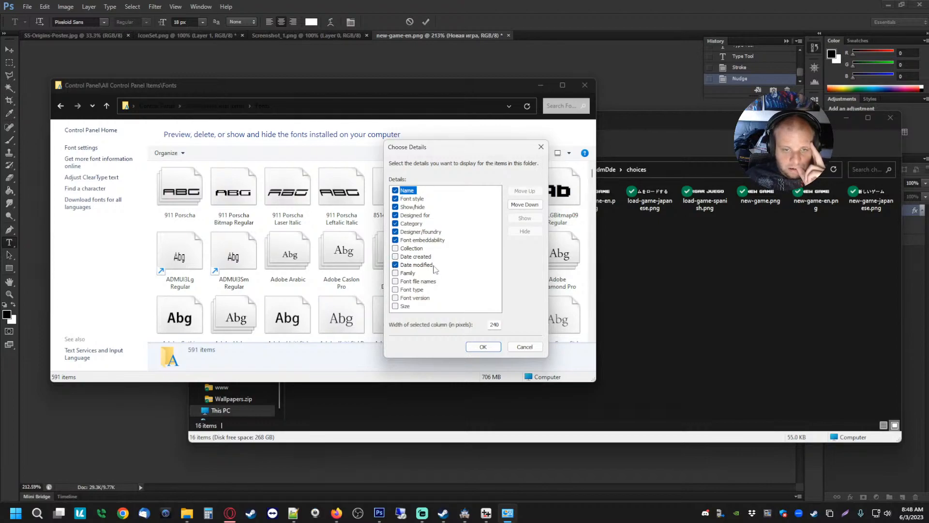
left_click(483, 347)
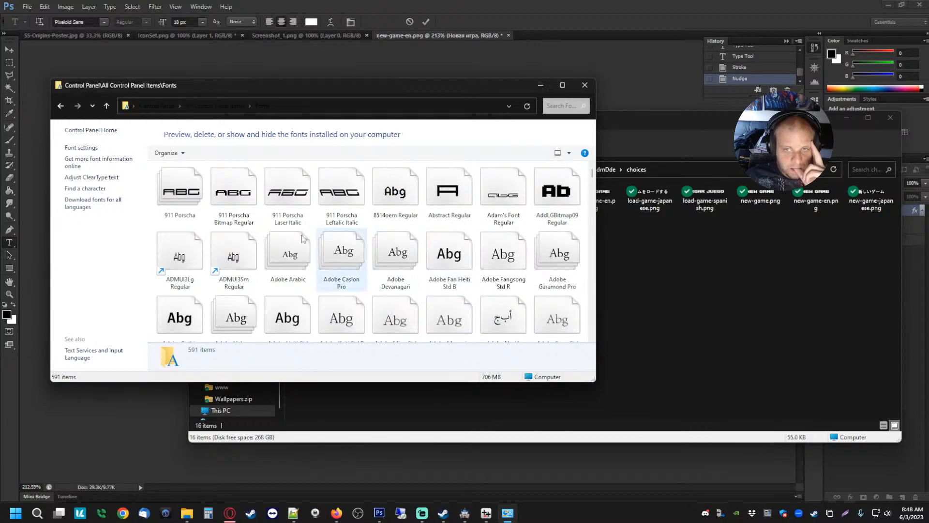
- Sort the installed fonts by date modified in ascending order
right_click(208, 229)
mouse_move(254, 244)
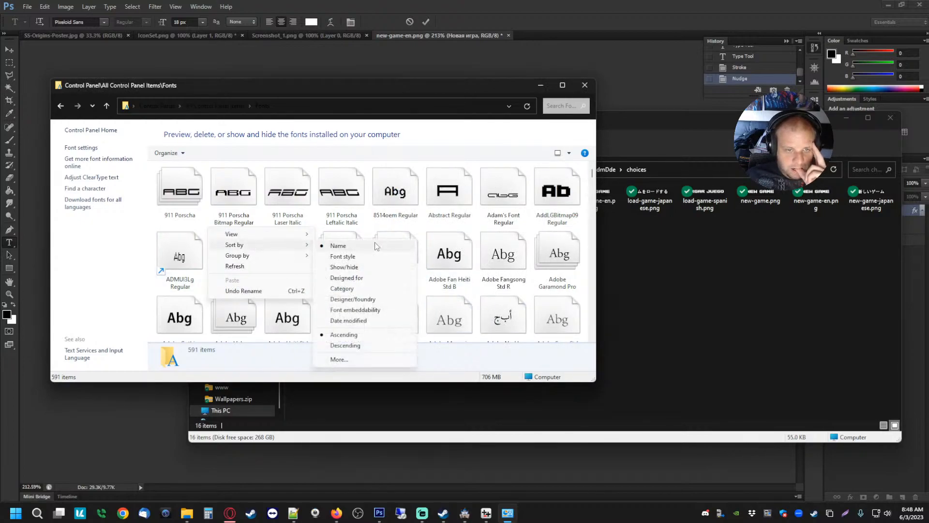
left_click(377, 322)
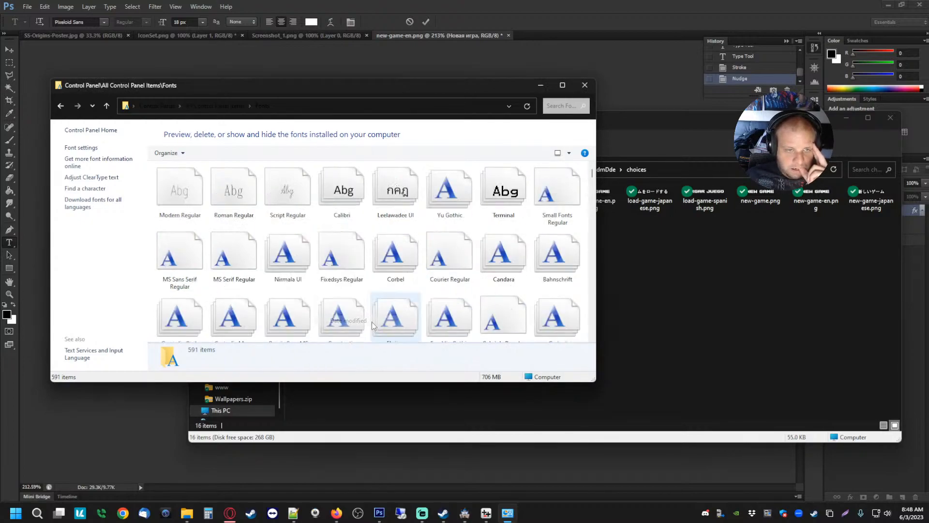
right_click(201, 230)
mouse_move(260, 237)
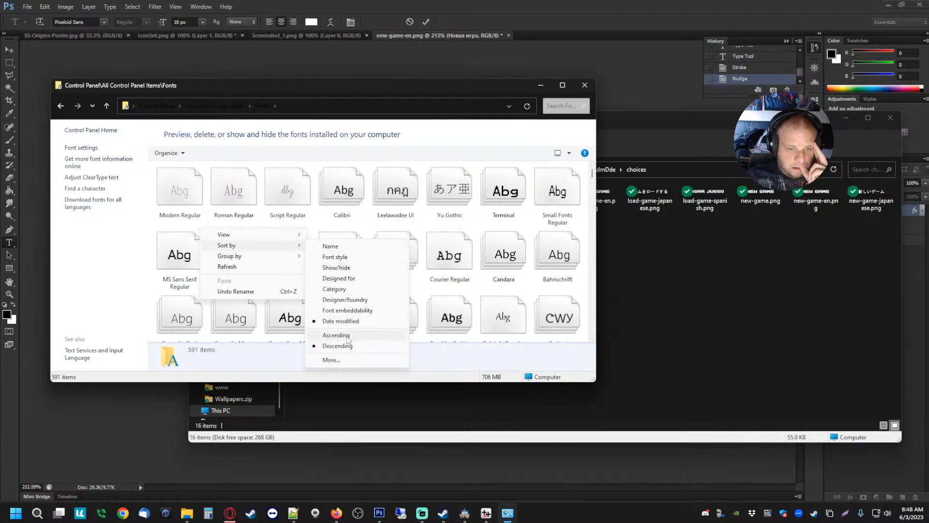
left_click(347, 335)
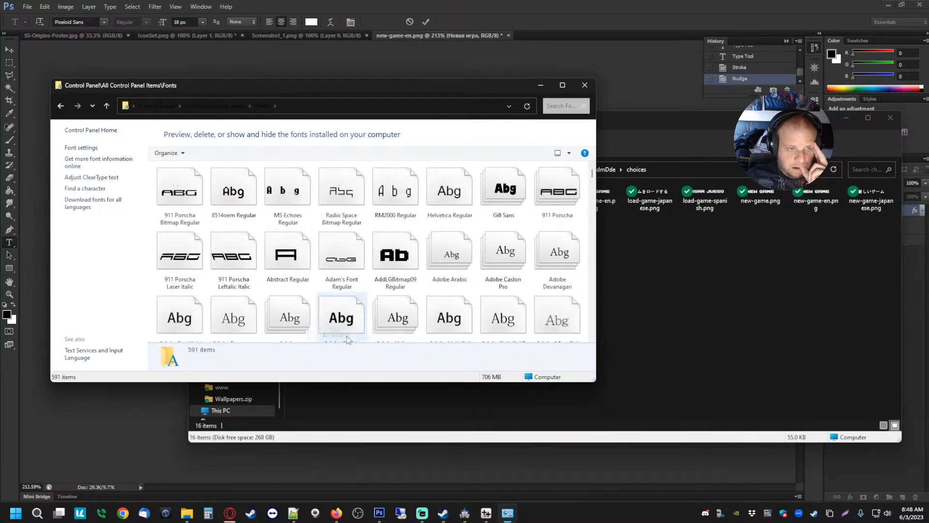
- Sort the installed fonts by name and switch back to the new-game image in Photoshop
right_click(209, 226)
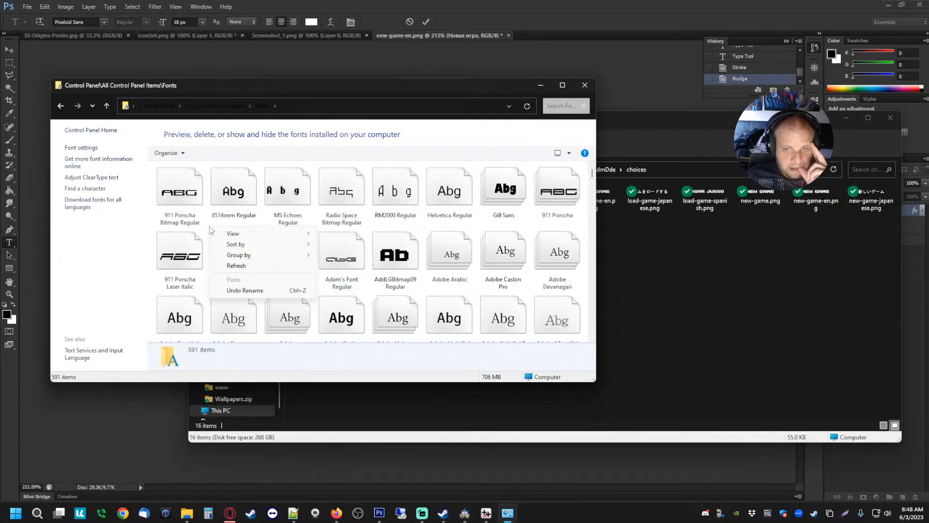
mouse_move(284, 254)
left_click(341, 246)
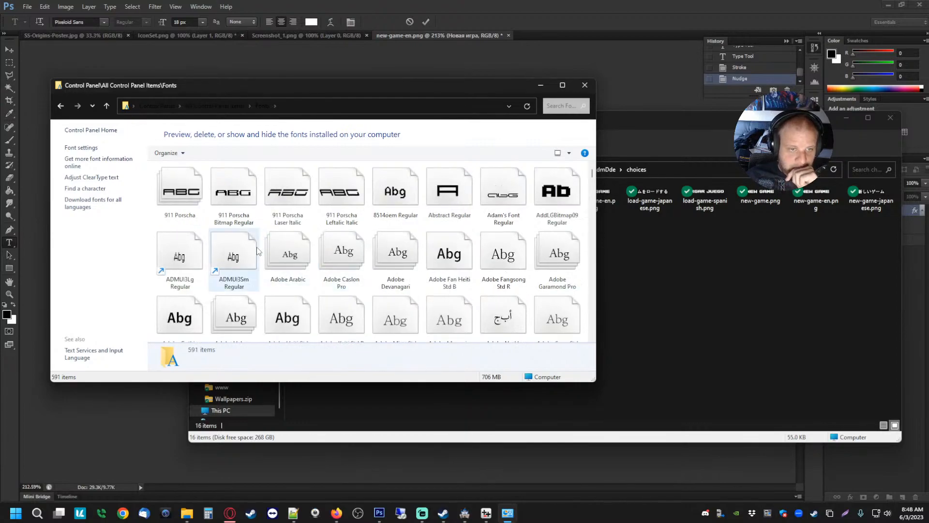
left_click(540, 85)
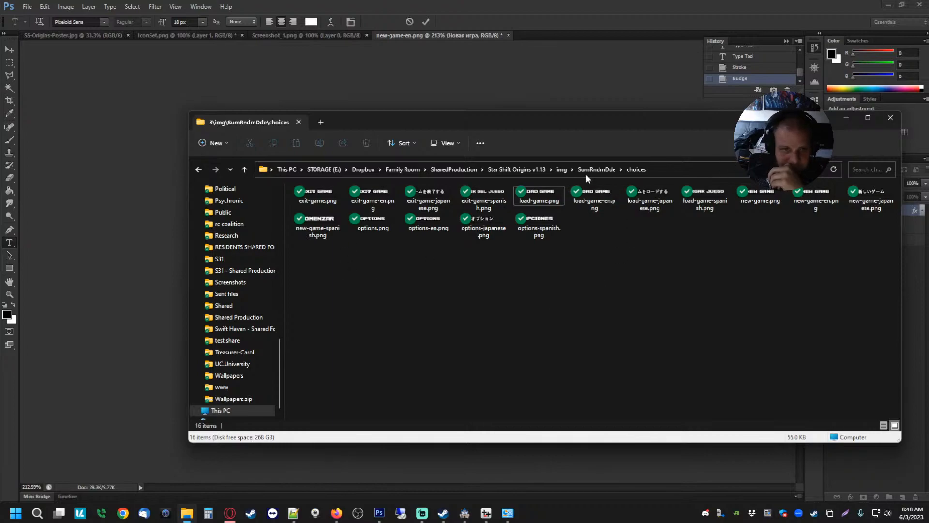
left_click(846, 118)
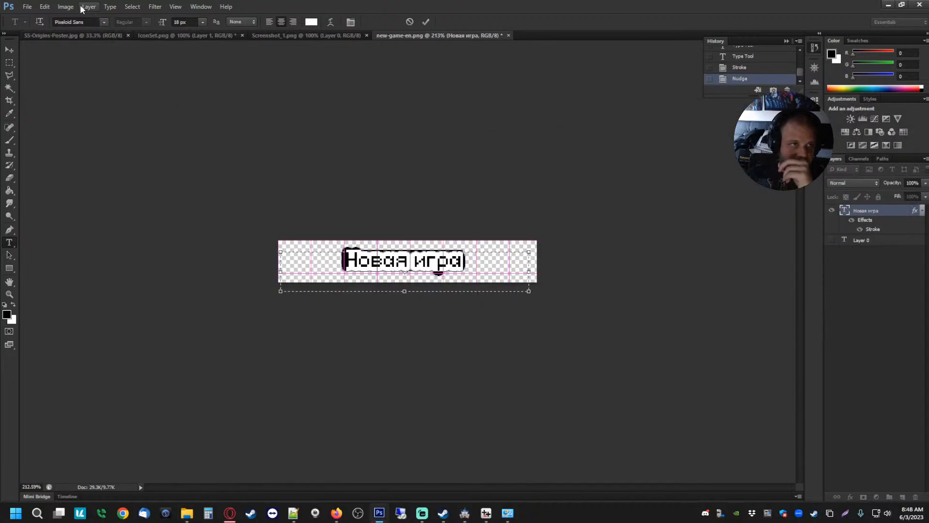
- Find a pixel font among the installed fonts and set the Новая игра text to Retro Gaming
left_click(104, 22)
scroll(139, 193, "down", 10)
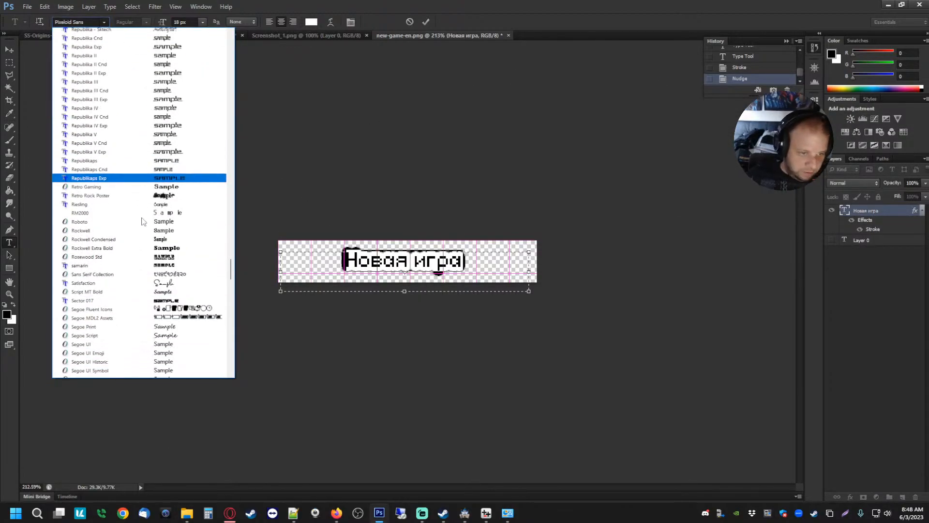
scroll(123, 248, "down", 13)
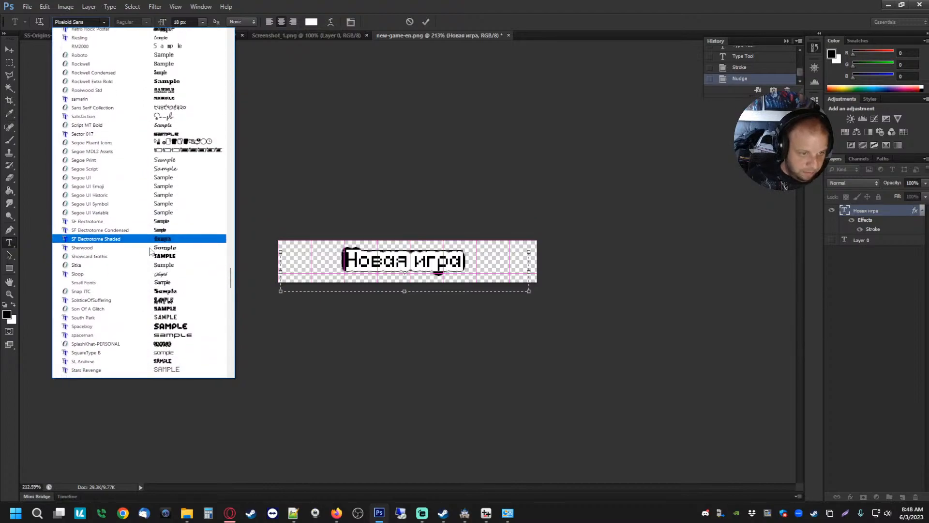
scroll(92, 227, "down", 6)
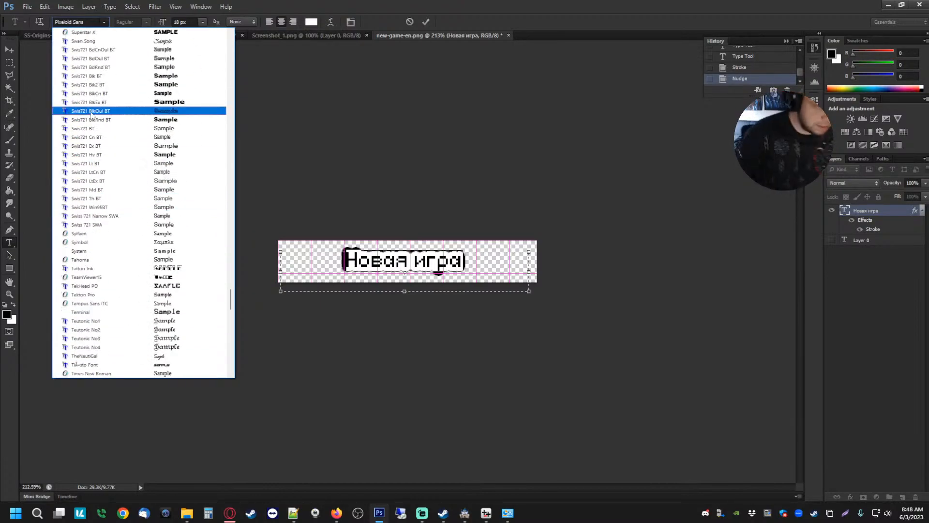
scroll(83, 201, "down", 10)
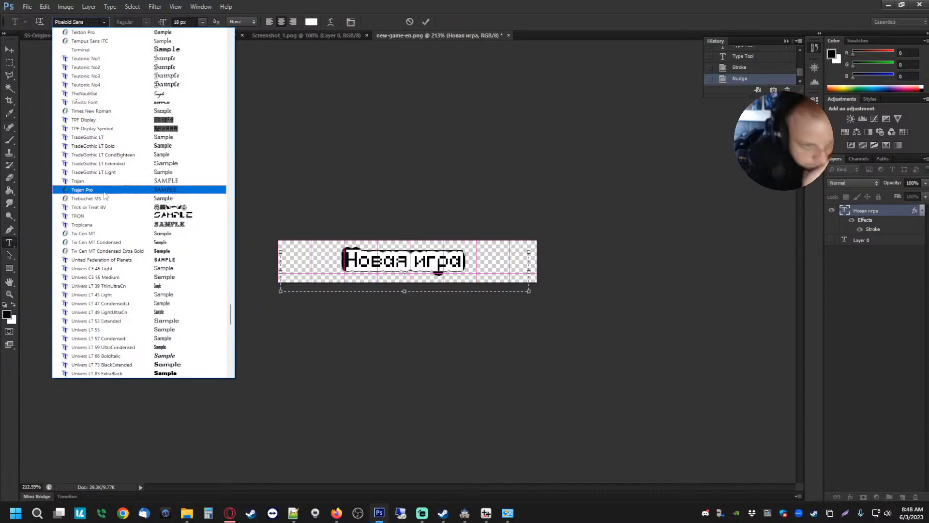
scroll(203, 293, "down", 9)
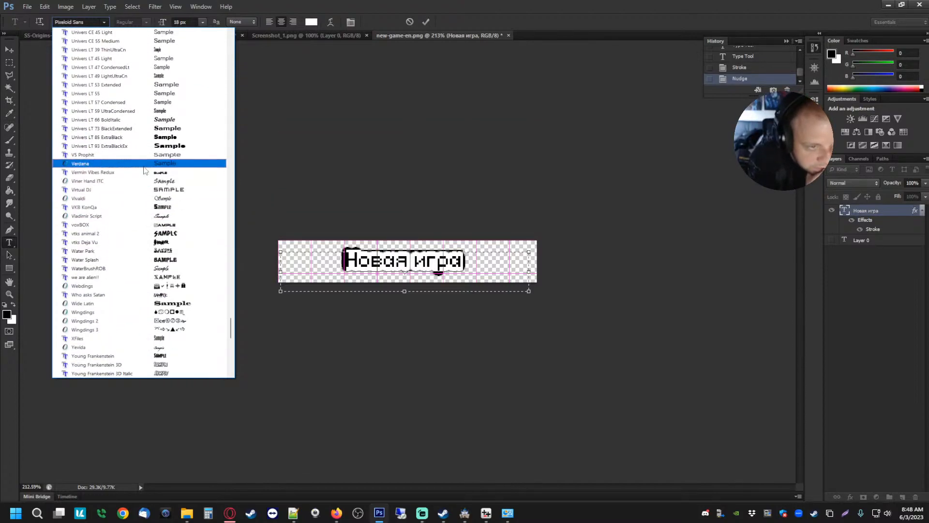
scroll(108, 237, "down", 5)
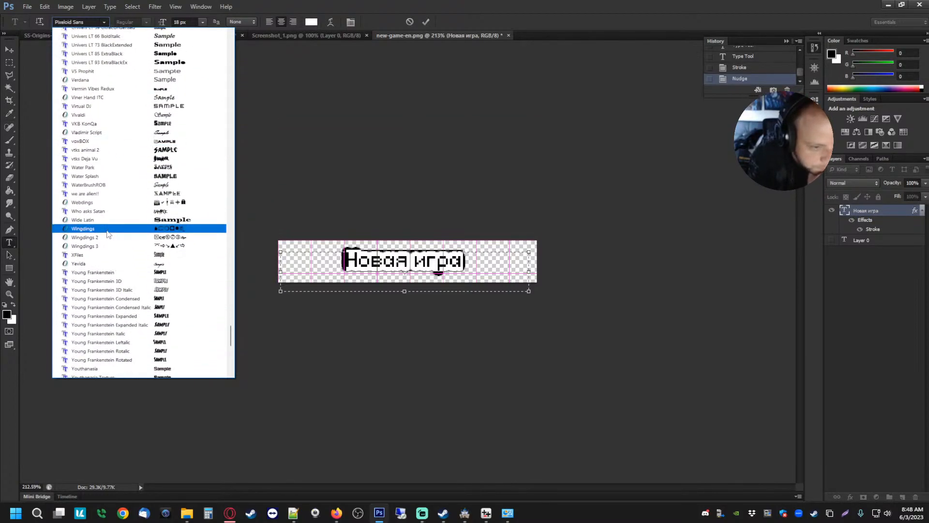
scroll(111, 271, "down", 2)
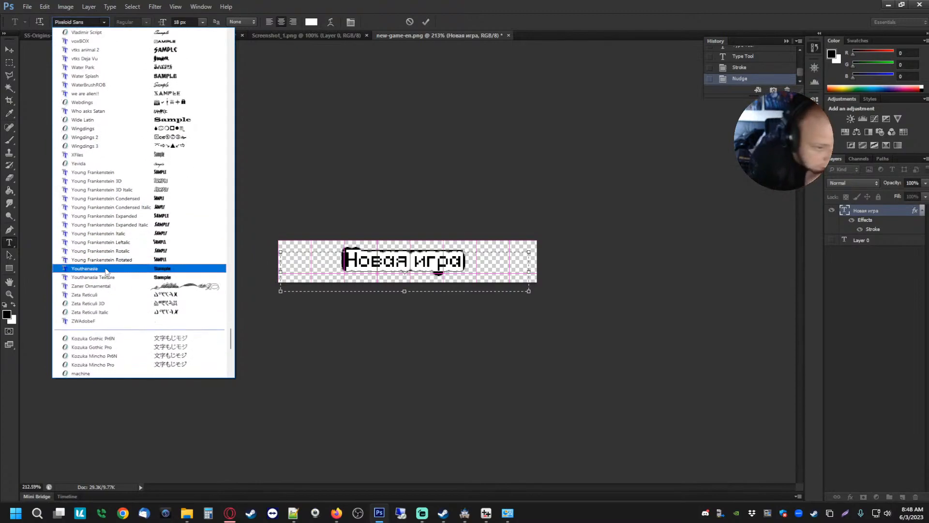
scroll(127, 248, "up", 8)
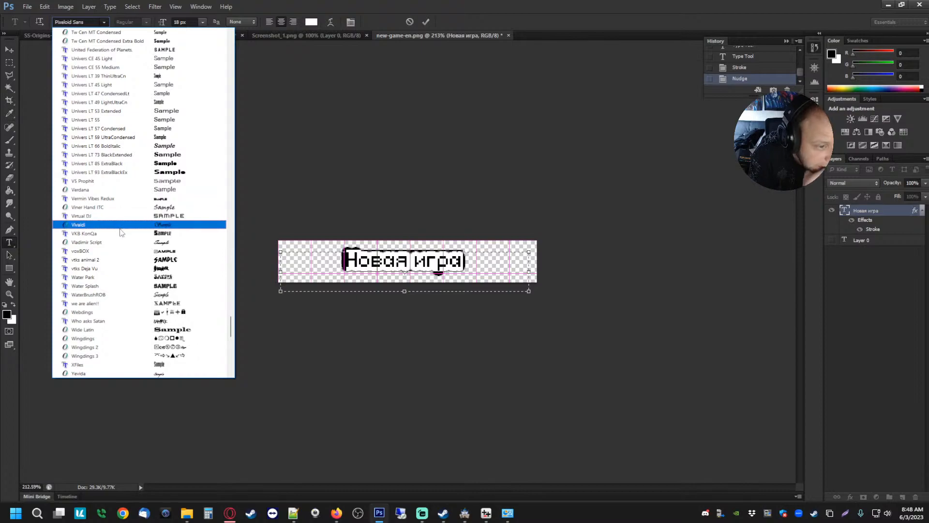
scroll(127, 239, "up", 4)
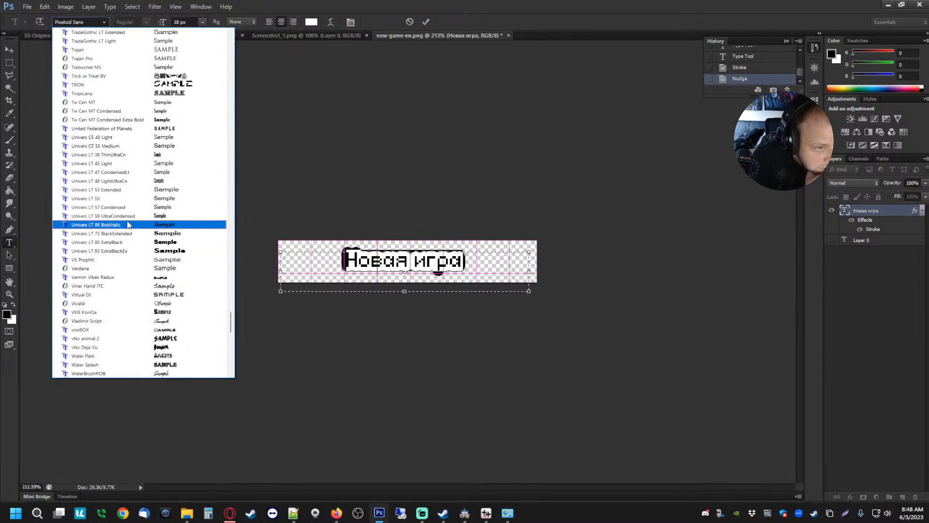
scroll(135, 216, "up", 4)
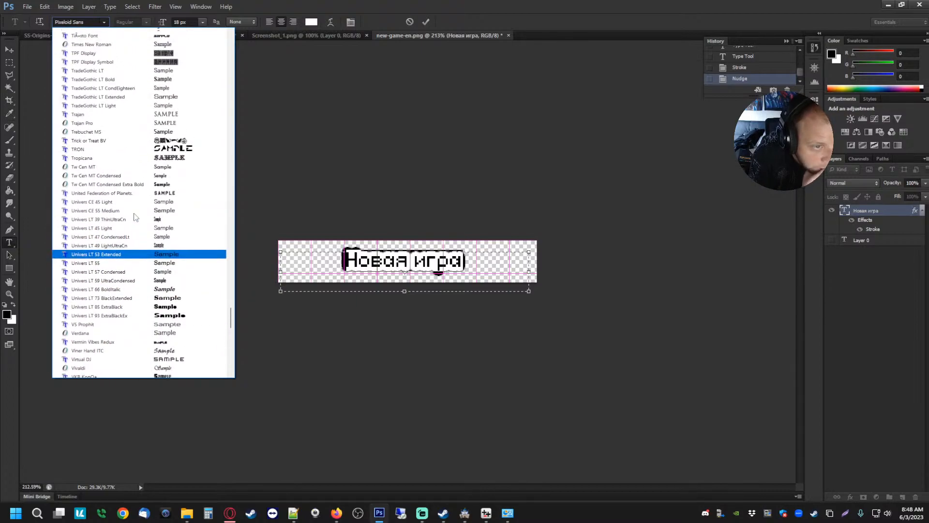
scroll(135, 216, "up", 6)
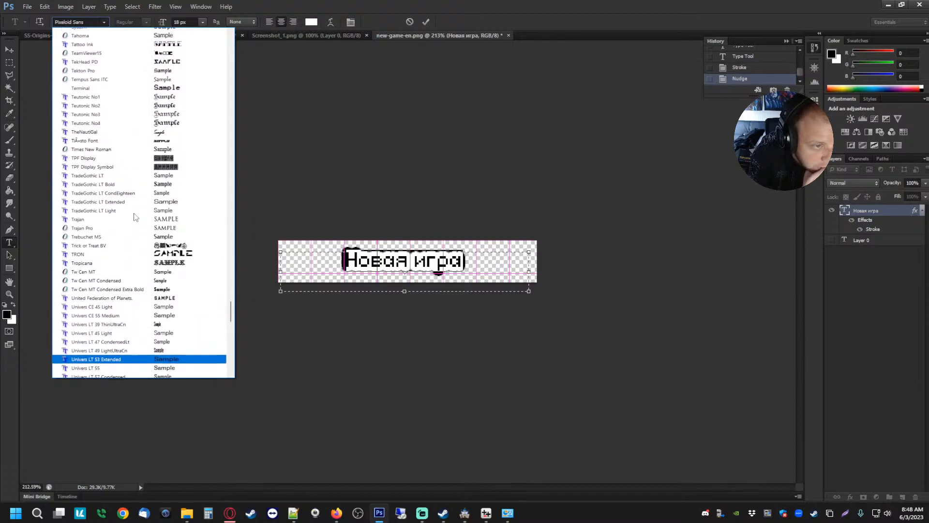
scroll(135, 216, "up", 5)
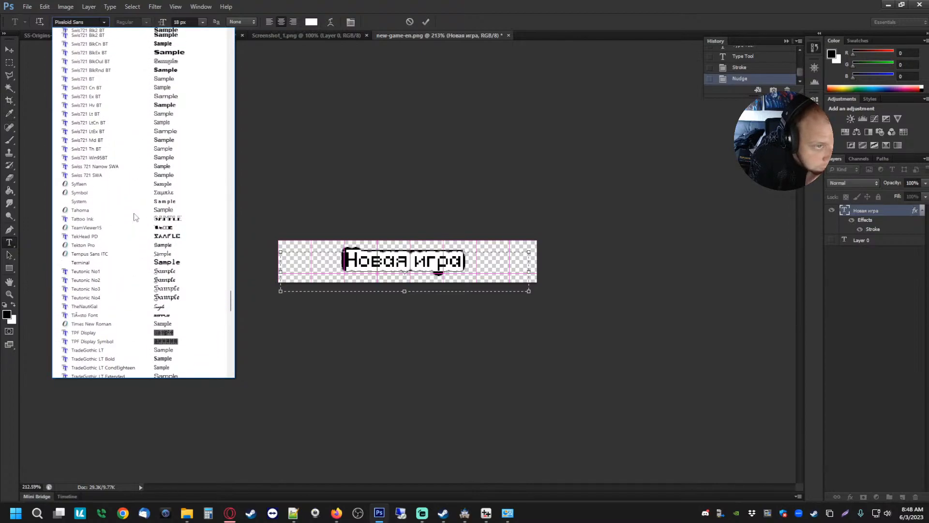
scroll(135, 217, "up", 6)
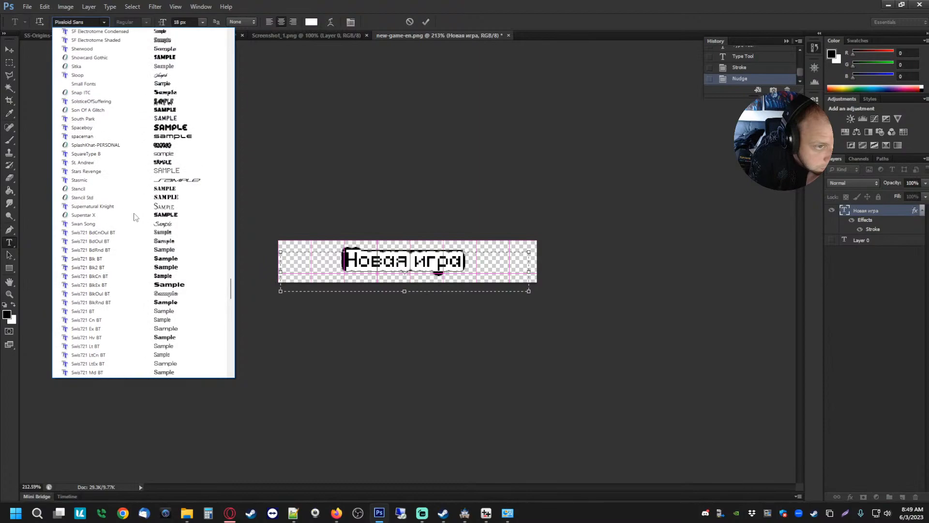
scroll(135, 218, "up", 2)
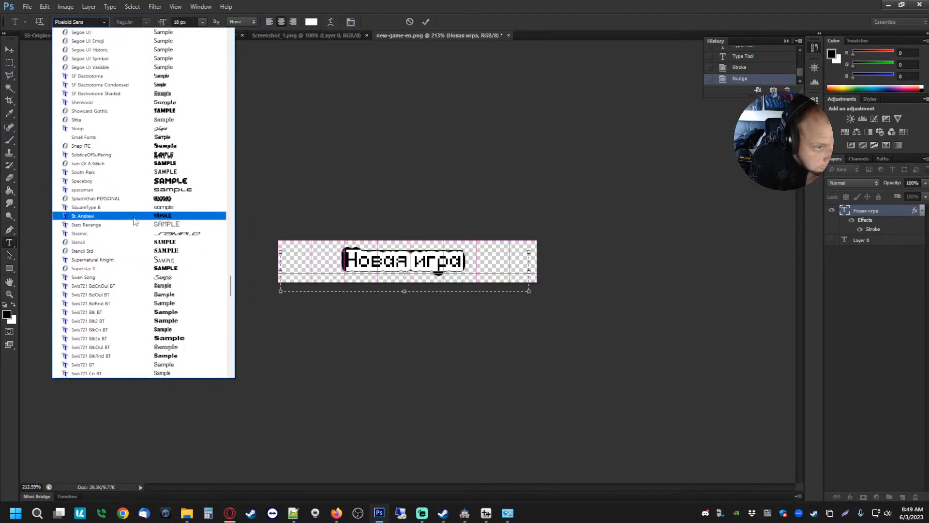
scroll(134, 219, "up", 9)
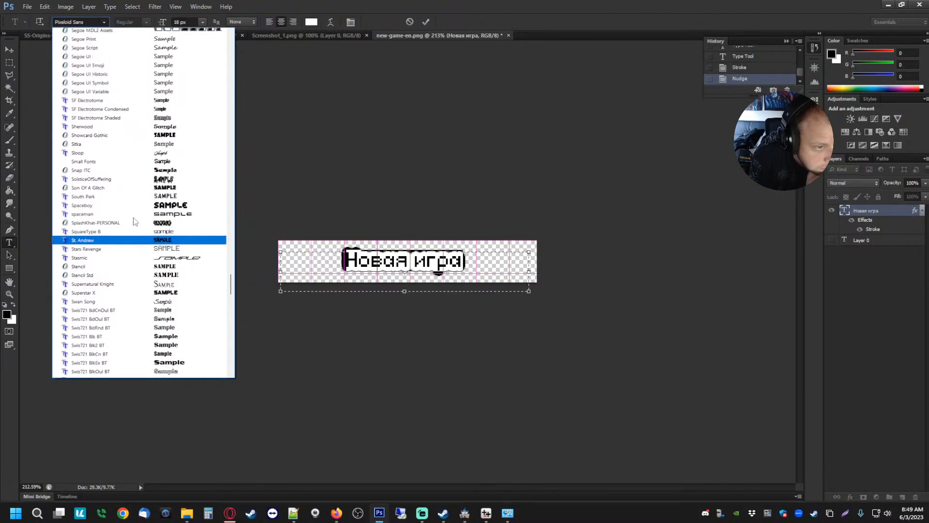
scroll(135, 215, "up", 1)
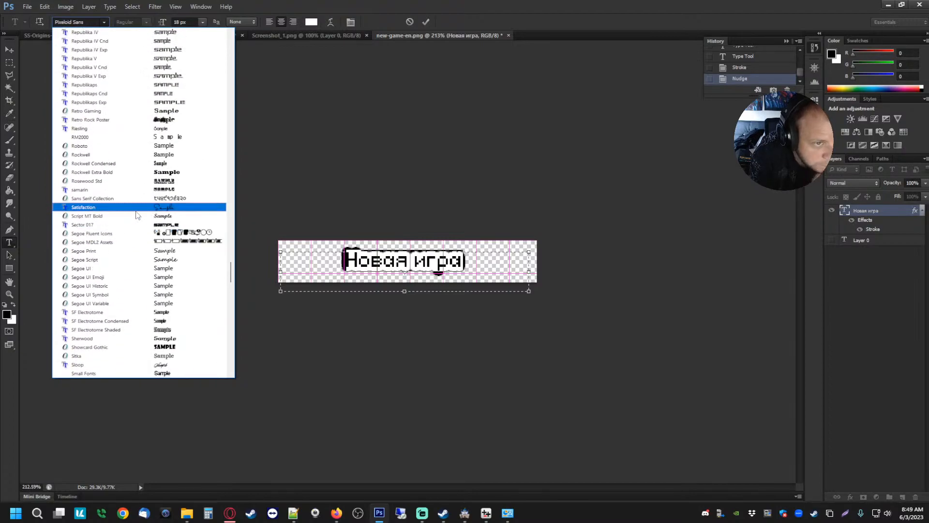
scroll(160, 199, "up", 2)
scroll(145, 206, "up", 7)
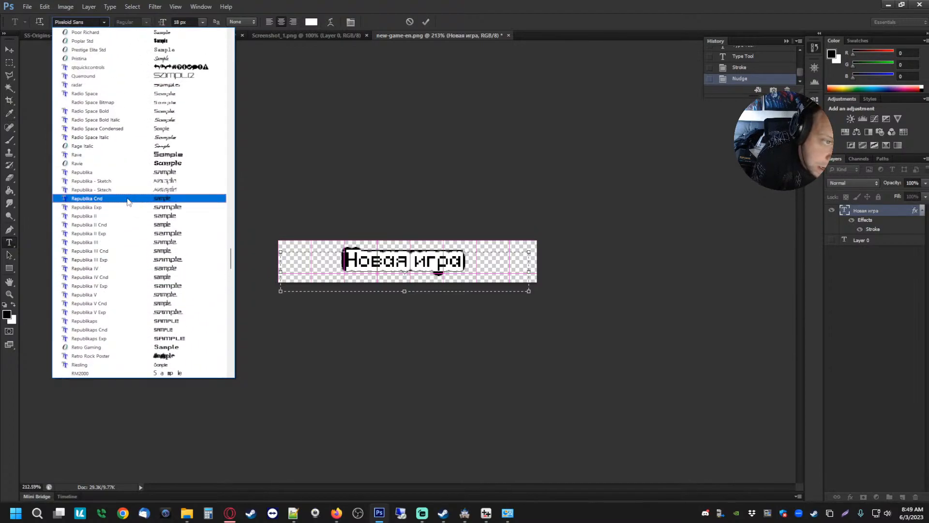
scroll(136, 191, "up", 4)
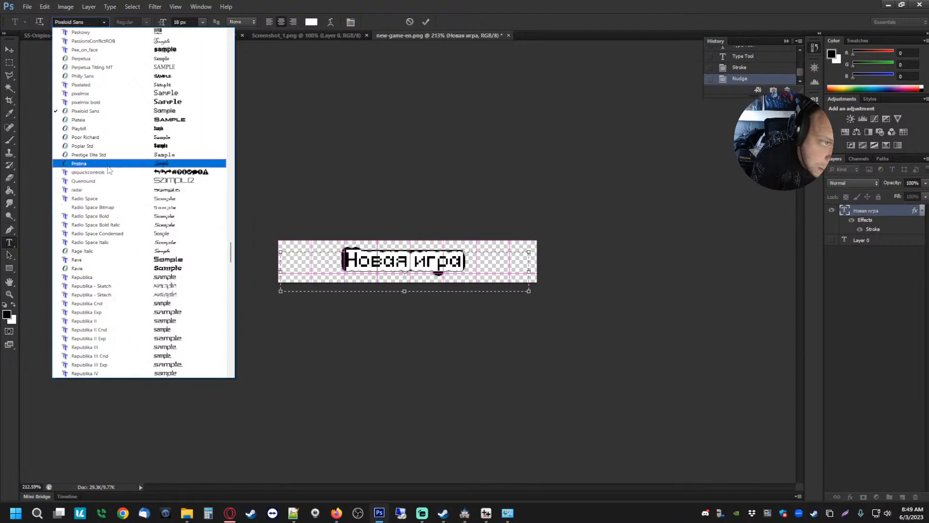
scroll(113, 179, "down", 7)
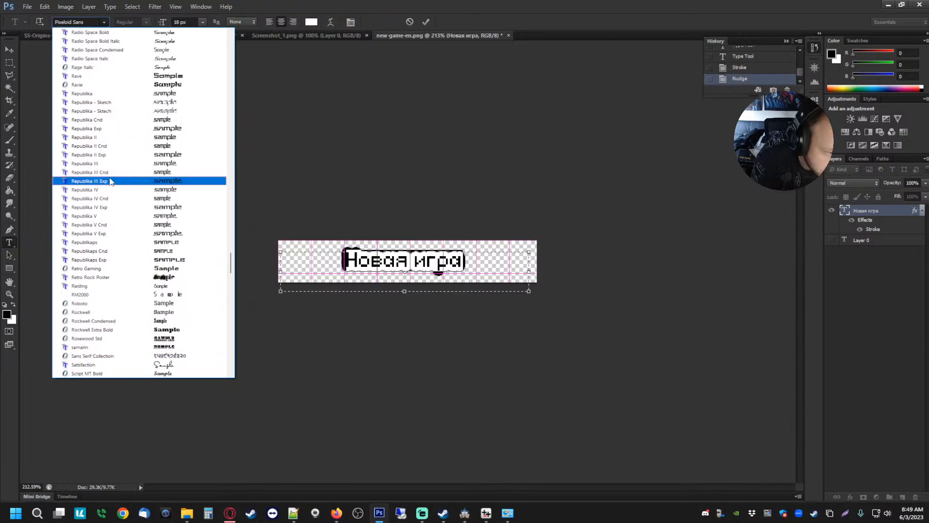
left_click(112, 268)
left_click(408, 265)
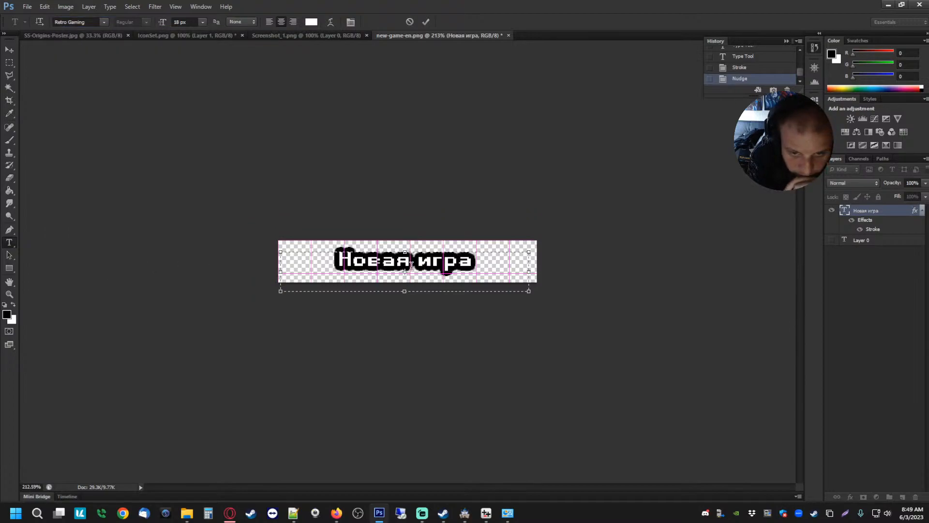
- Reduce the size of the Новая игра layer's black stroke to 2 px
left_click_drag(502, 265, 213, 253)
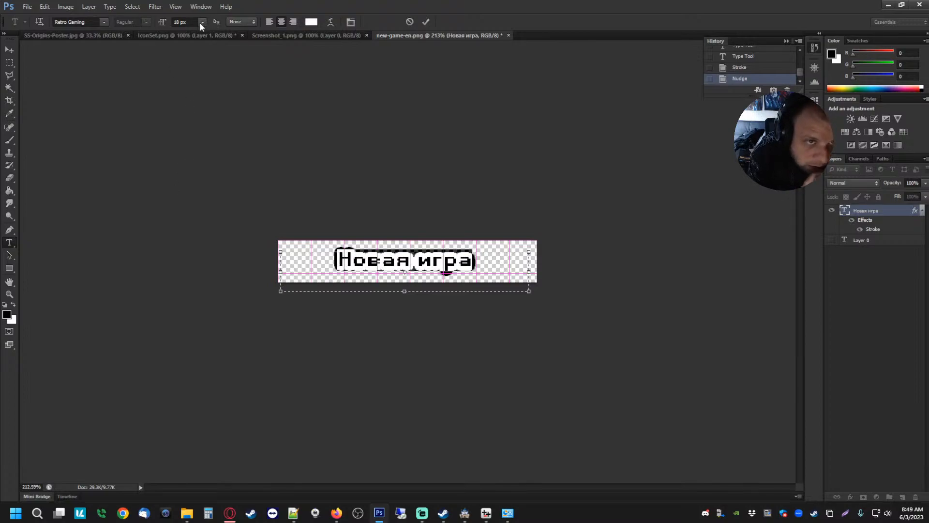
left_click(872, 229)
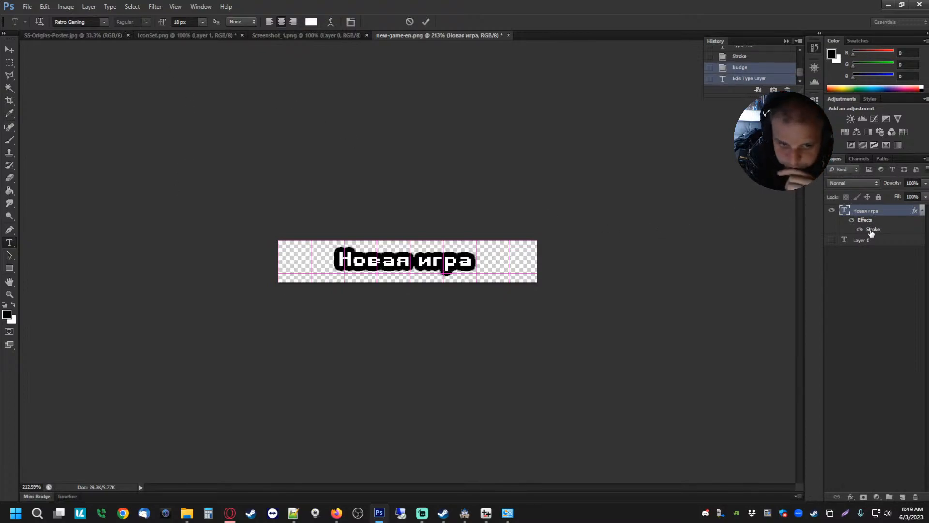
double_click(873, 230)
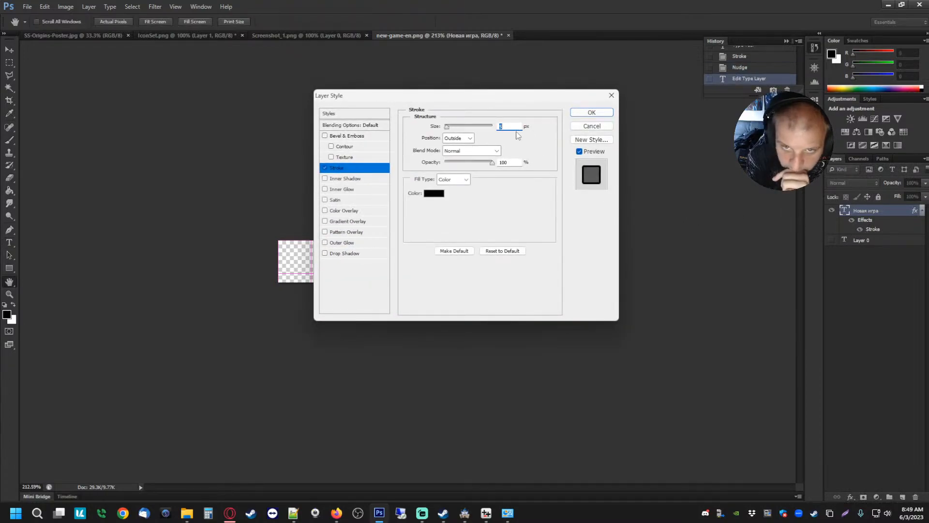
left_click_drag(455, 96, 149, 97)
left_click_drag(136, 130, 138, 132)
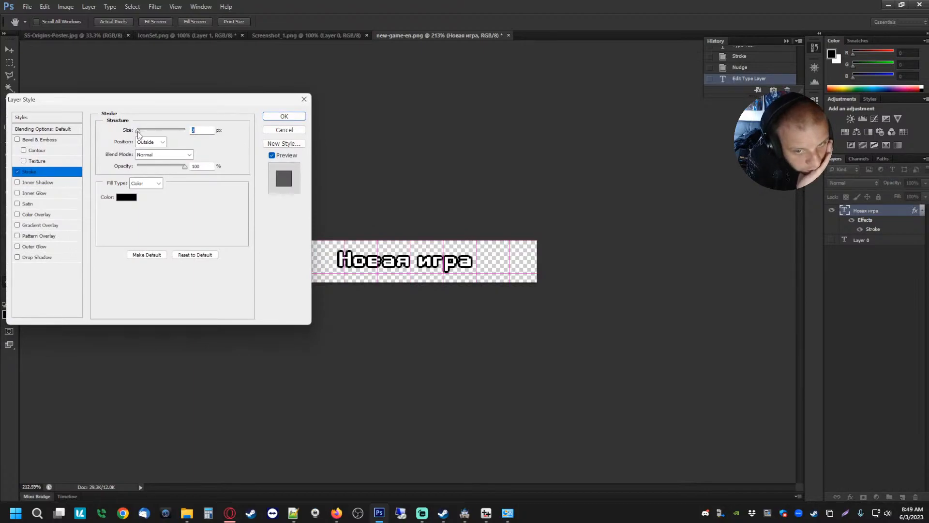
left_click(284, 116)
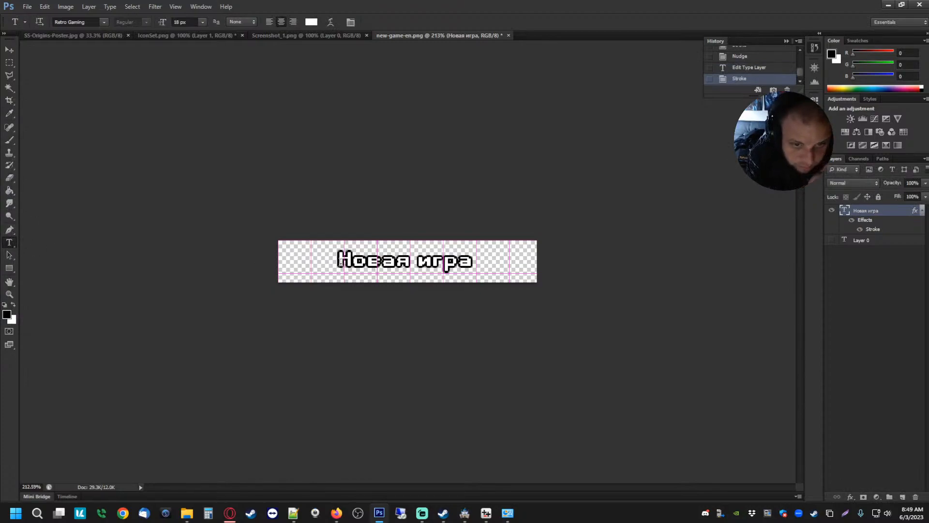
- Set the Новая игра text size to 24 px and reselect the whole text
triple_click(355, 260)
left_click(202, 22)
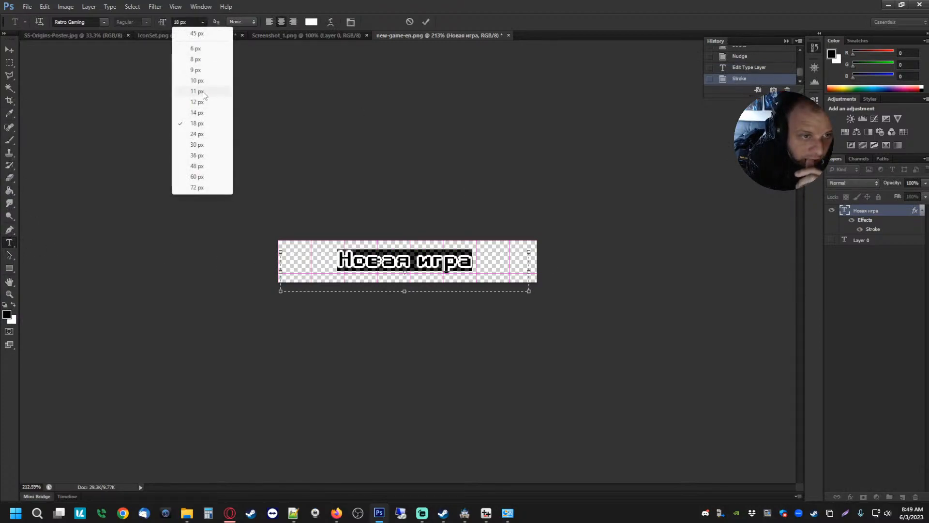
left_click(201, 134)
left_click(10, 63)
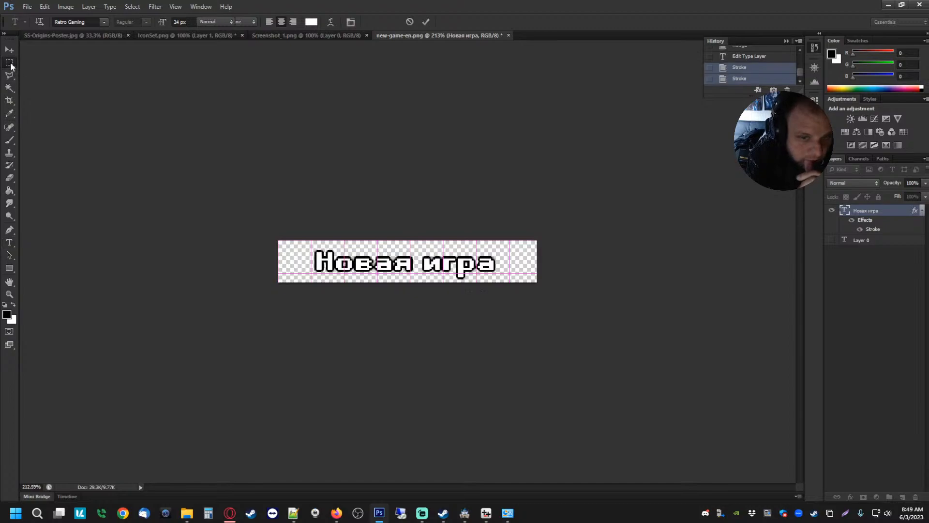
left_click(11, 242)
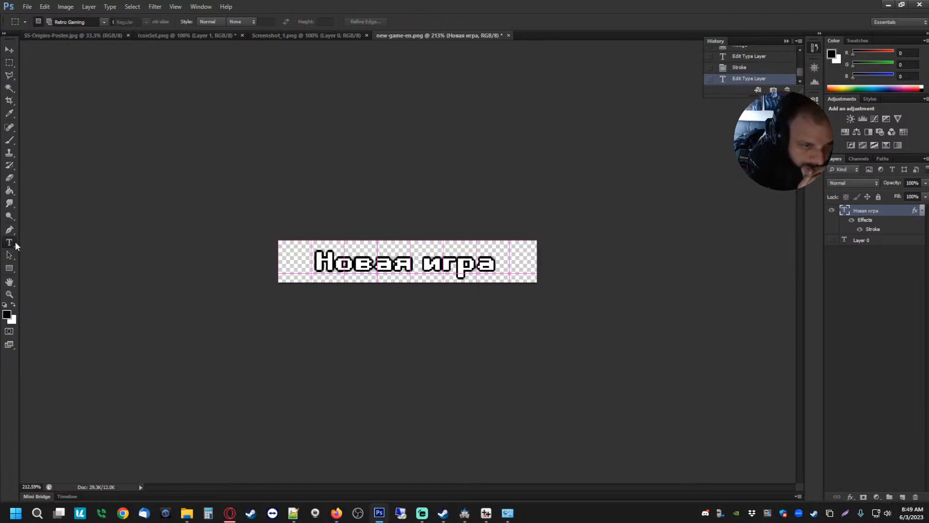
left_click_drag(317, 264, 603, 272)
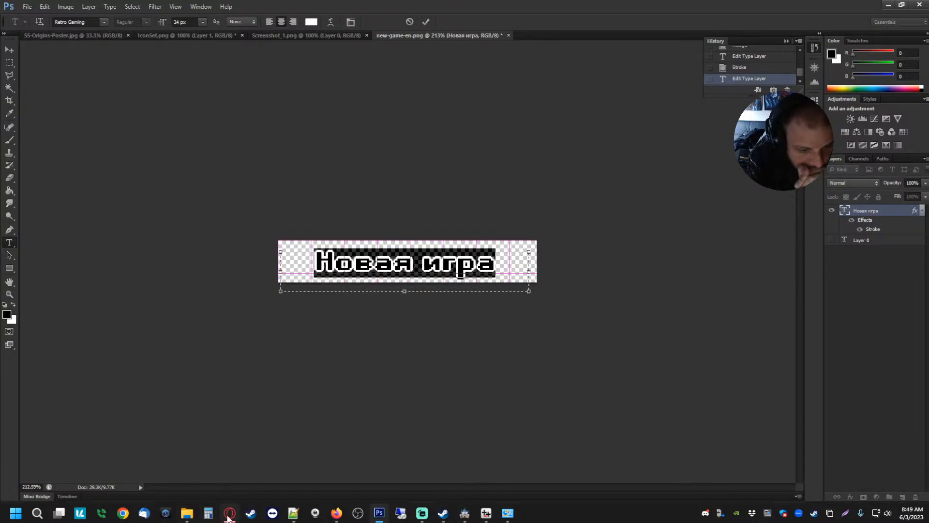
- Switch to the browser to check the Russian translation of New Game in Google Translate, then return to Photoshop
mouse_move(229, 518)
left_click(232, 466)
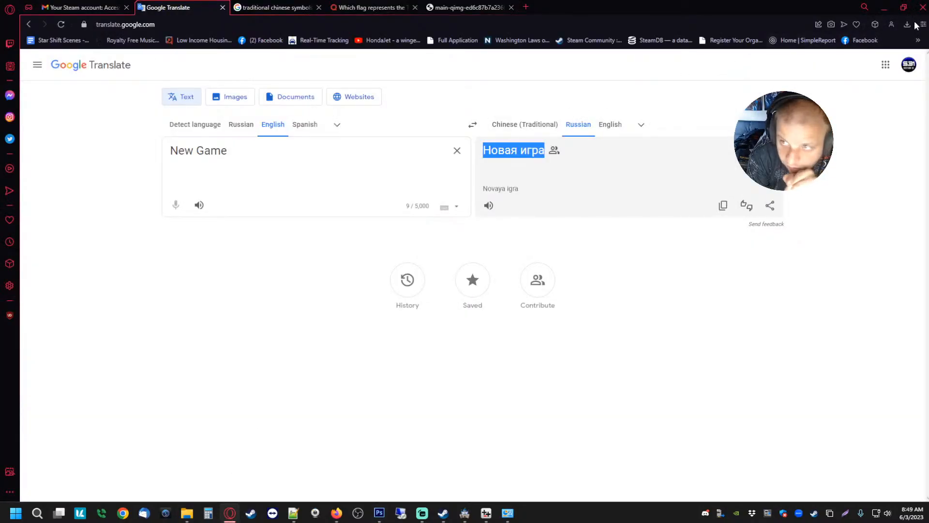
left_click(884, 7)
- Look through the installed fonts and try M42_FLIGHT 721 on the selected Новая игра text
left_click(104, 21)
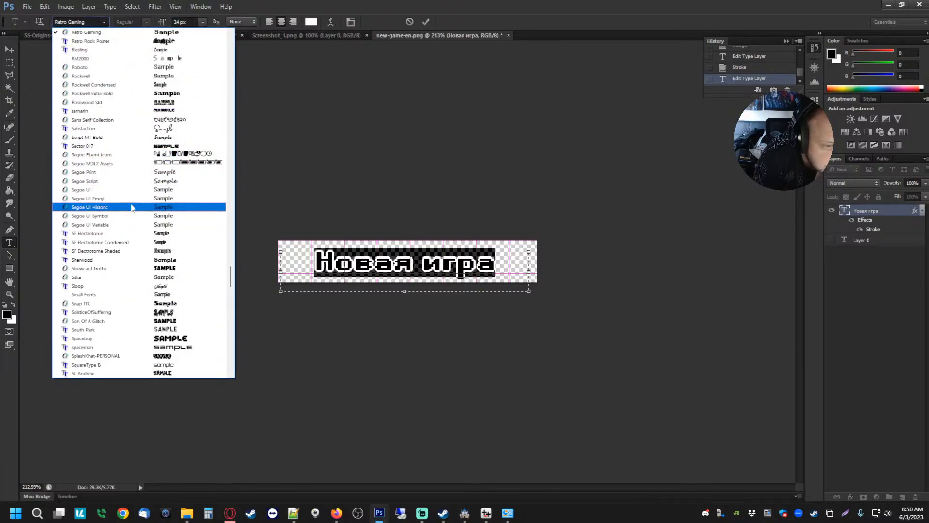
scroll(128, 174, "up", 2)
scroll(125, 174, "up", 9)
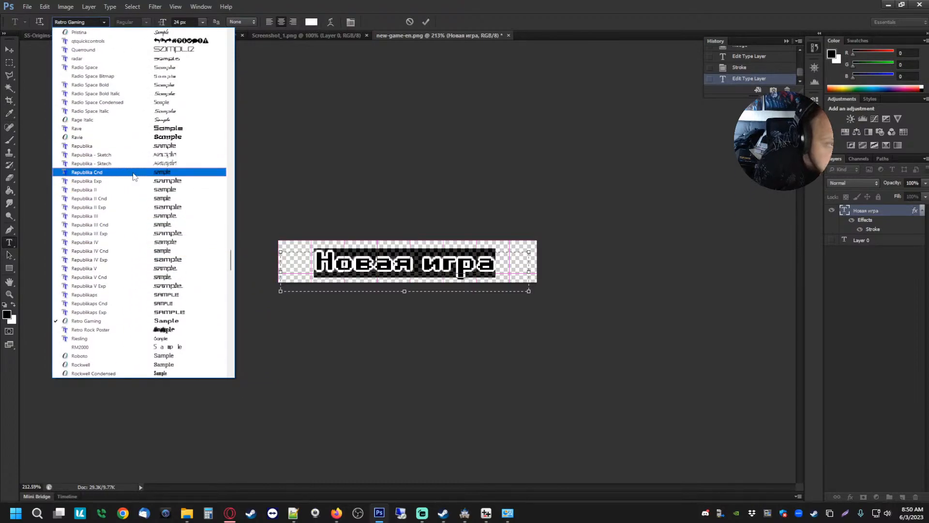
scroll(126, 131, "up", 3)
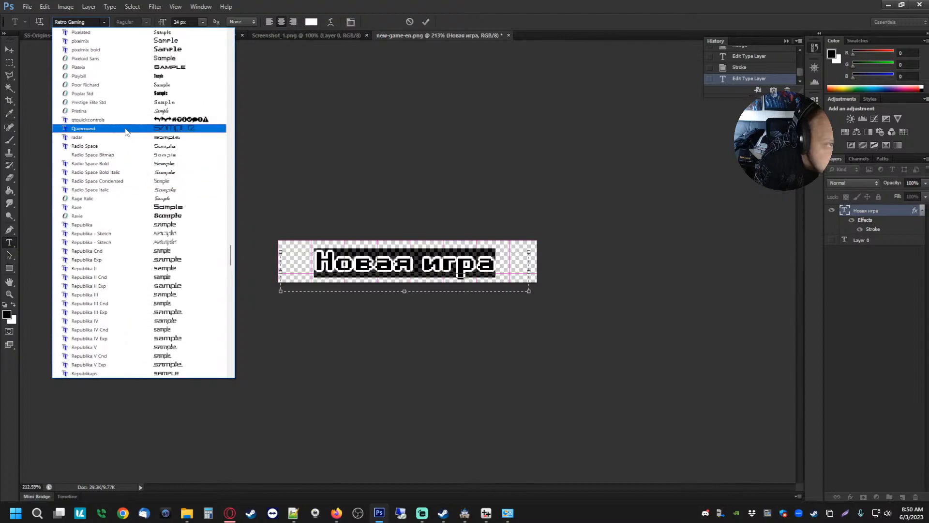
scroll(112, 138, "up", 2)
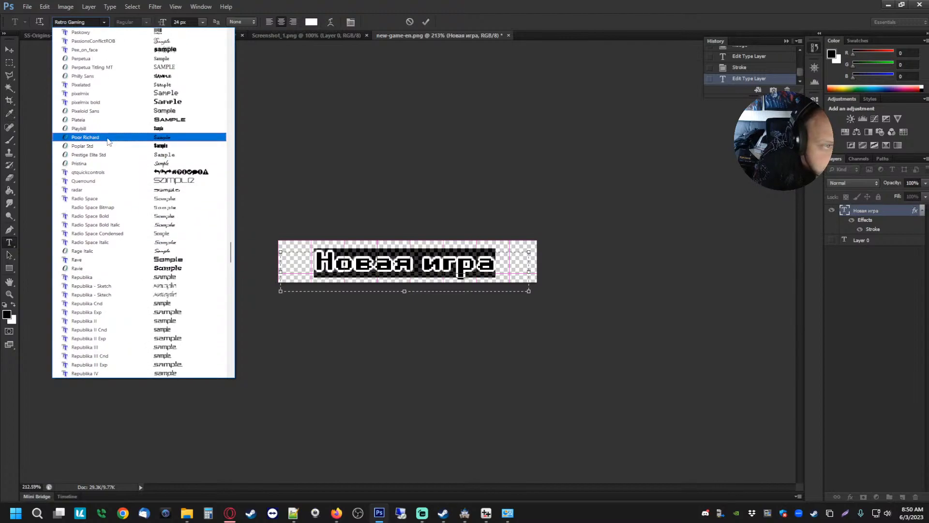
scroll(107, 147, "up", 1)
scroll(106, 157, "up", 3)
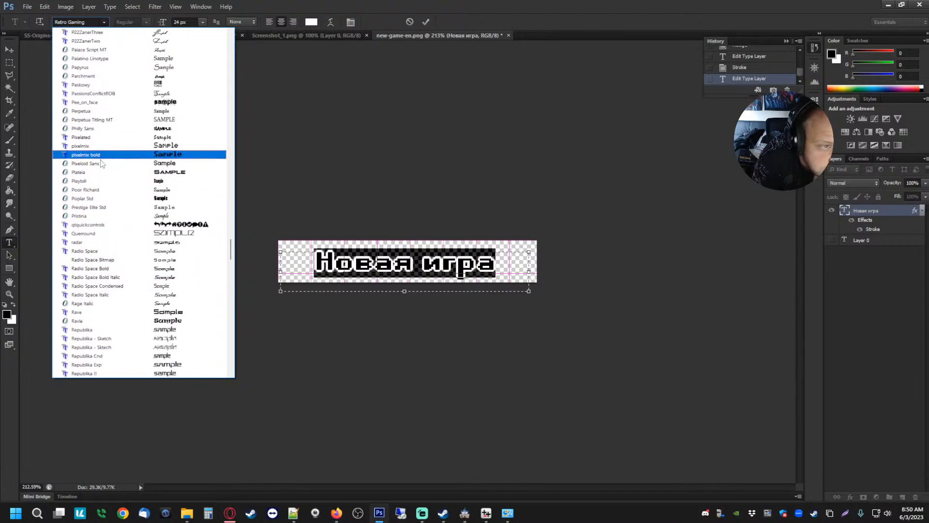
scroll(97, 196, "up", 6)
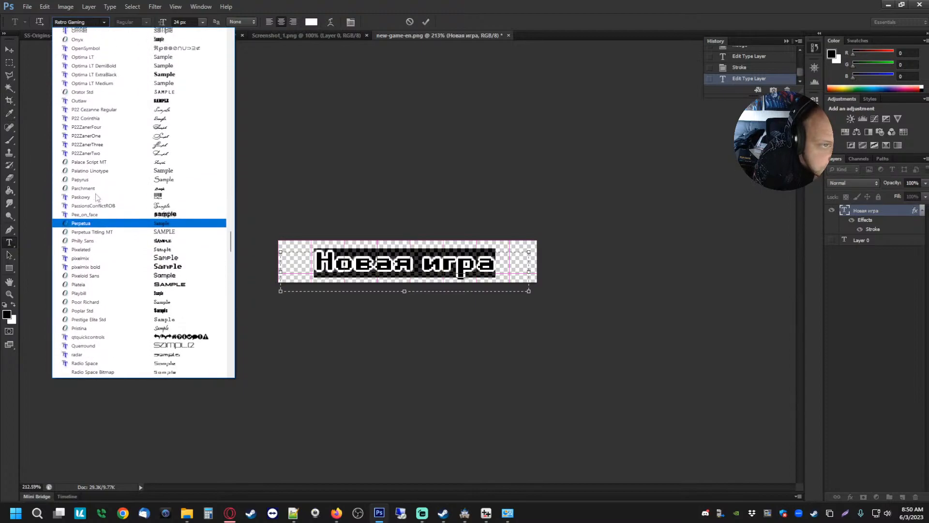
scroll(101, 196, "up", 3)
scroll(103, 193, "up", 6)
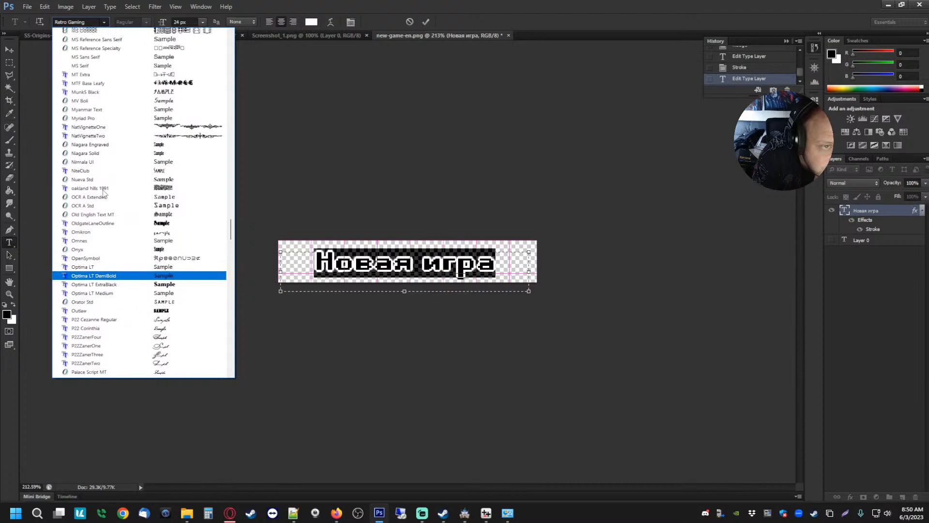
scroll(102, 189, "up", 6)
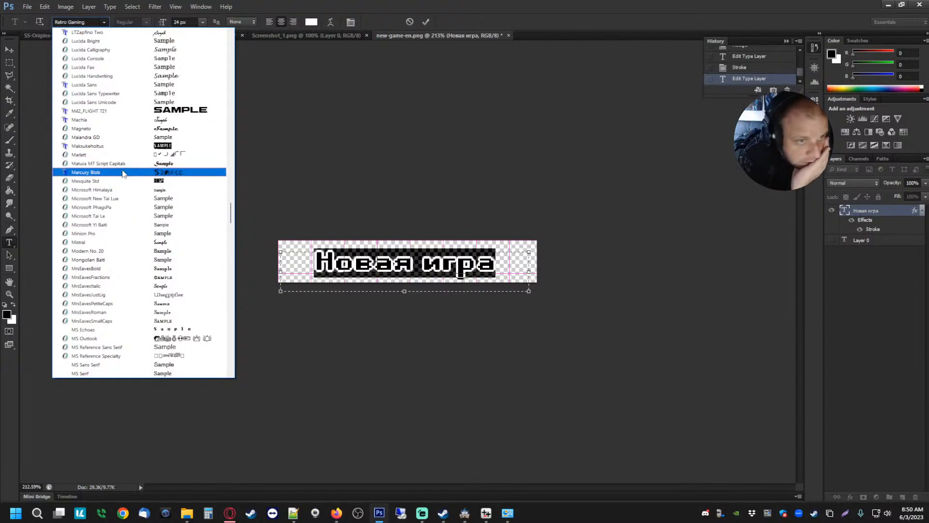
left_click(95, 113)
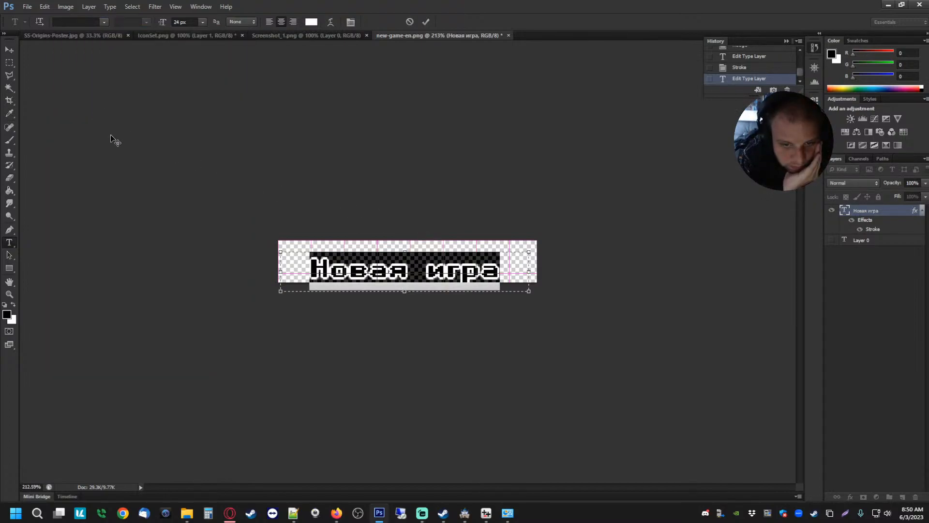
- Find the Fixedsys font among the installed fonts and apply it to the selected Новая игра text
left_click(105, 22)
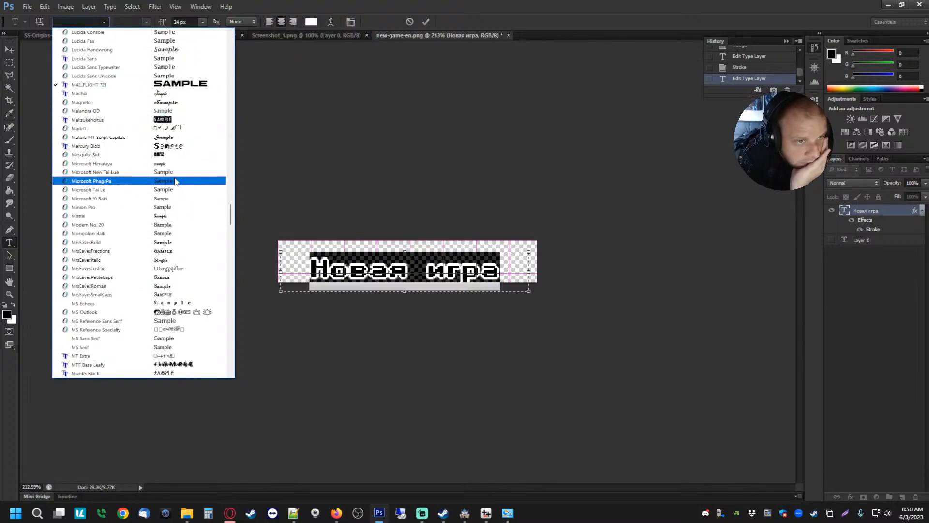
scroll(178, 117, "up", 2)
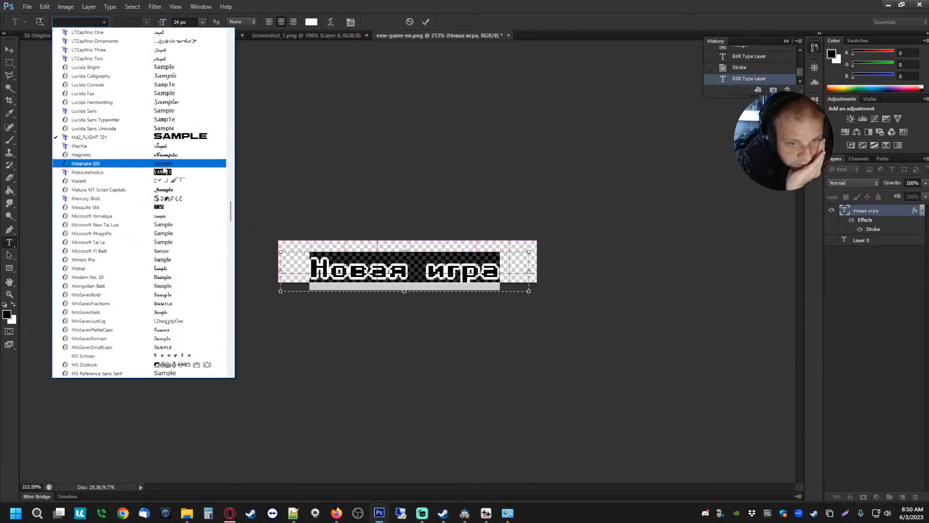
scroll(162, 152, "up", 7)
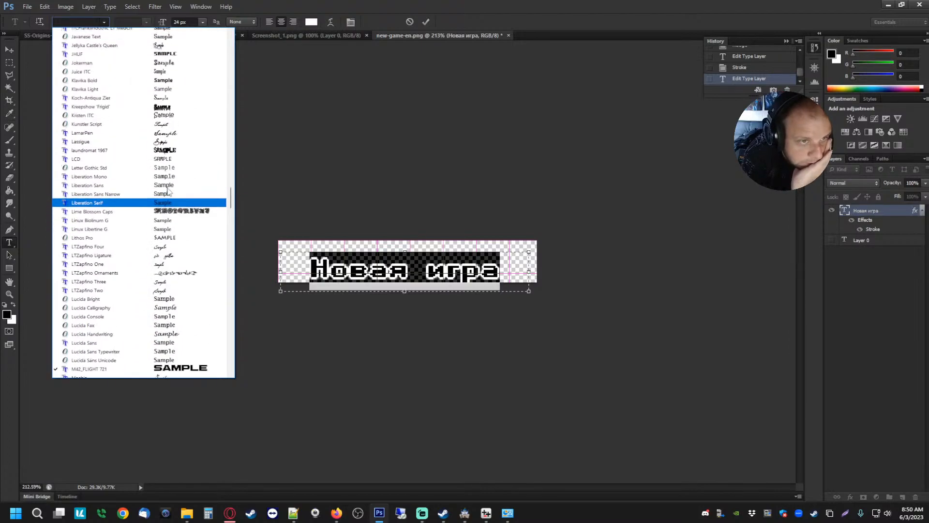
scroll(179, 214, "up", 10)
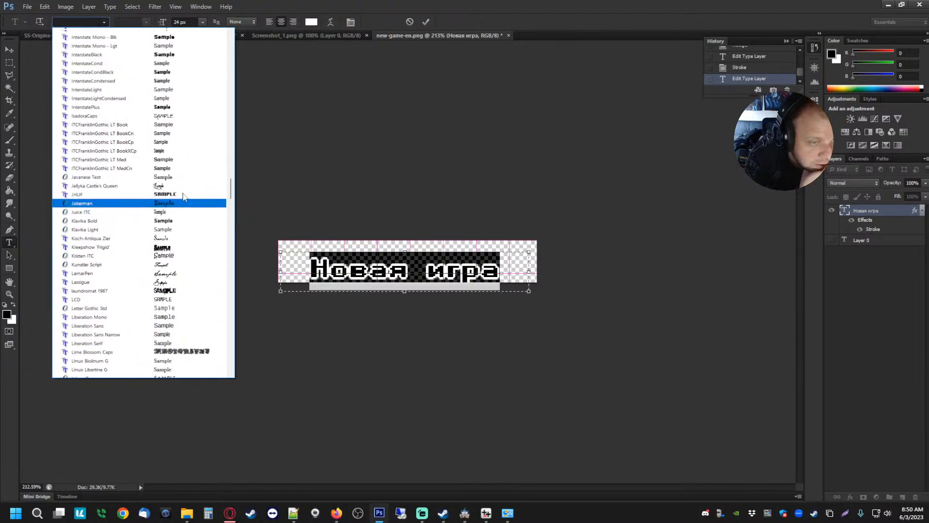
scroll(171, 189, "up", 5)
scroll(163, 167, "up", 7)
scroll(177, 146, "up", 6)
scroll(173, 149, "up", 1)
scroll(169, 153, "up", 5)
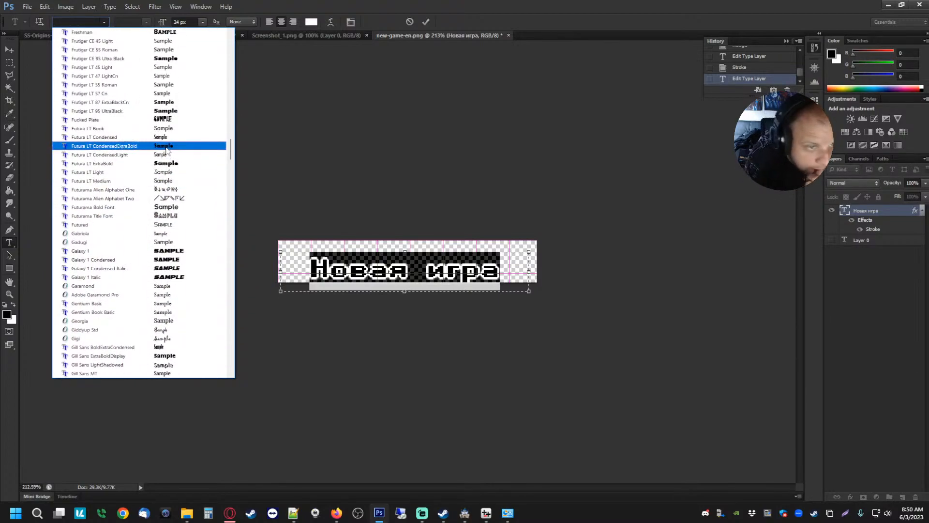
scroll(166, 154, "up", 3)
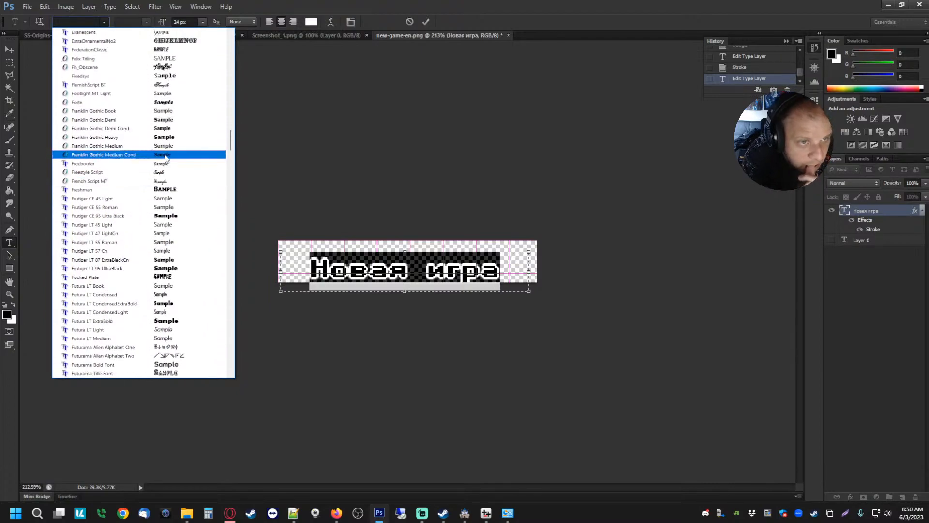
scroll(167, 155, "up", 2)
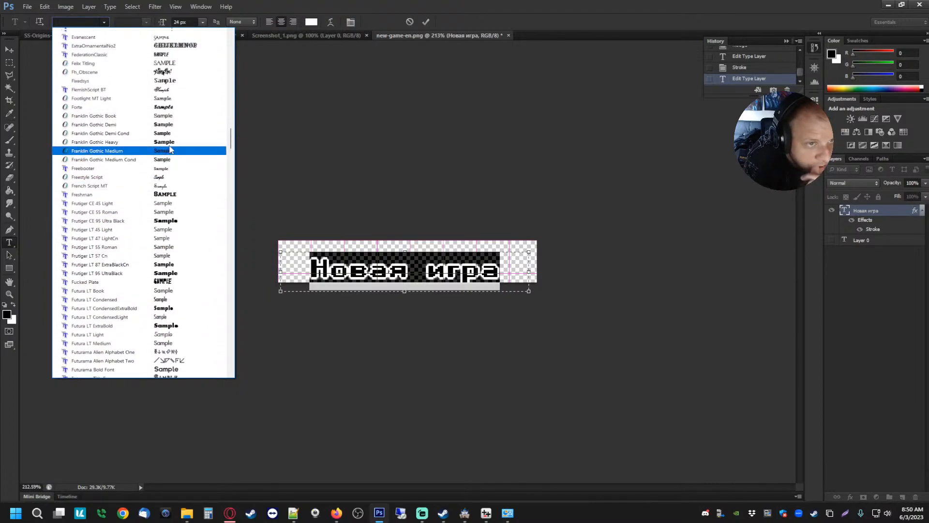
left_click(124, 129)
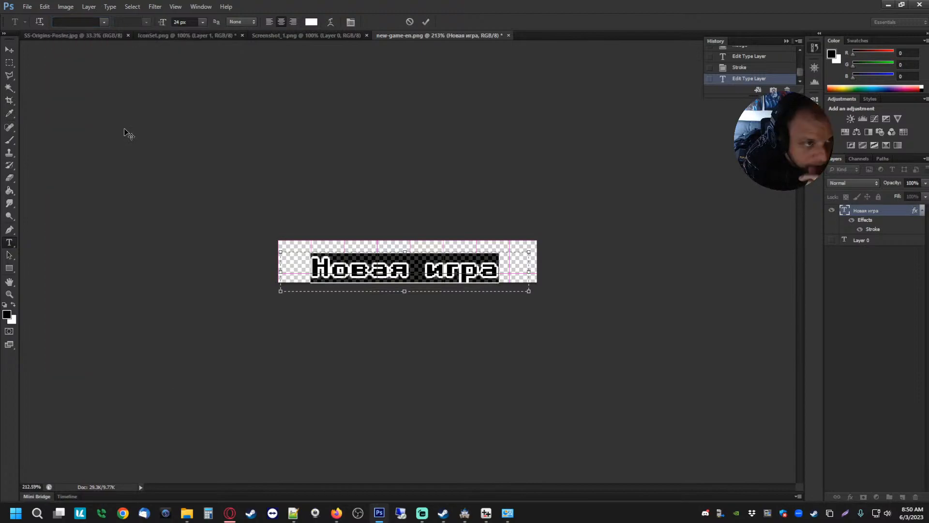
- Examine the installed fonts alphabetically before Fixedsys for another pixel-style option for the Новая игра text
left_click(105, 22)
scroll(153, 177, "up", 3)
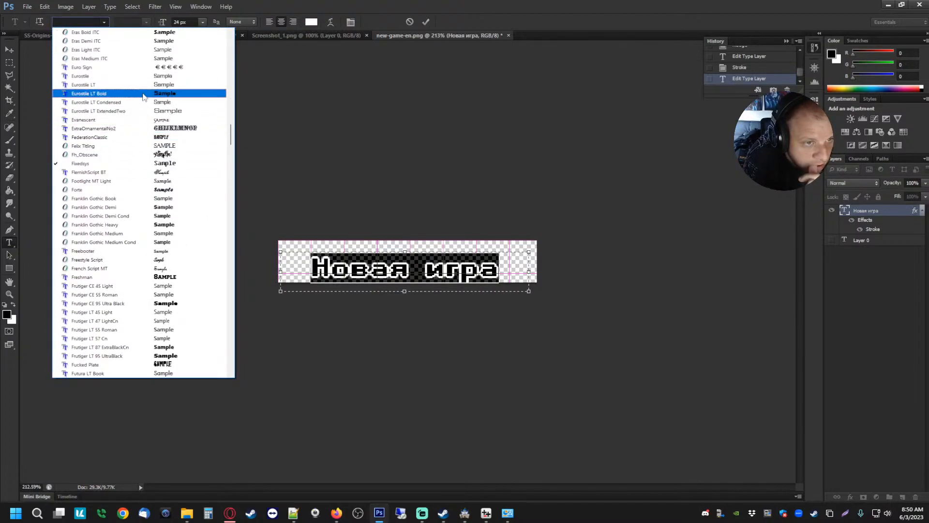
scroll(142, 130, "up", 2)
scroll(141, 135, "up", 6)
scroll(136, 116, "up", 1)
scroll(143, 126, "up", 1)
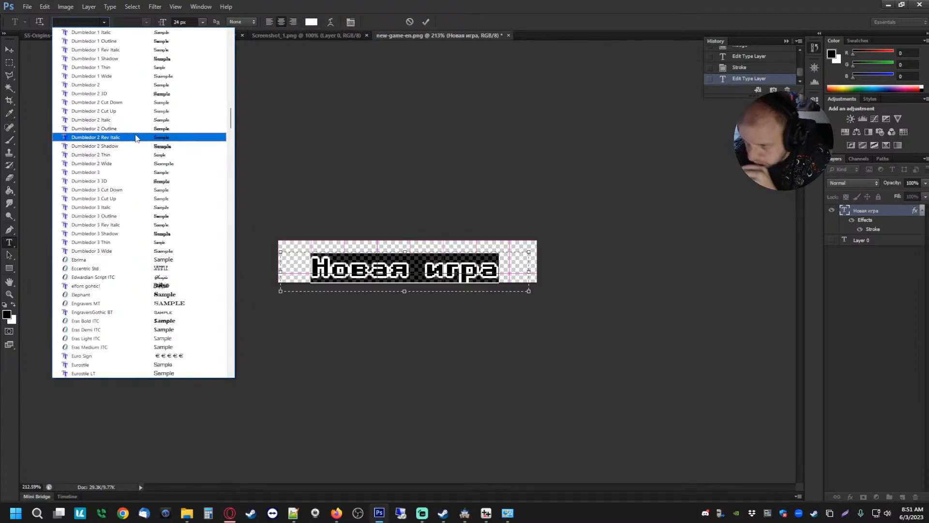
scroll(138, 143, "up", 7)
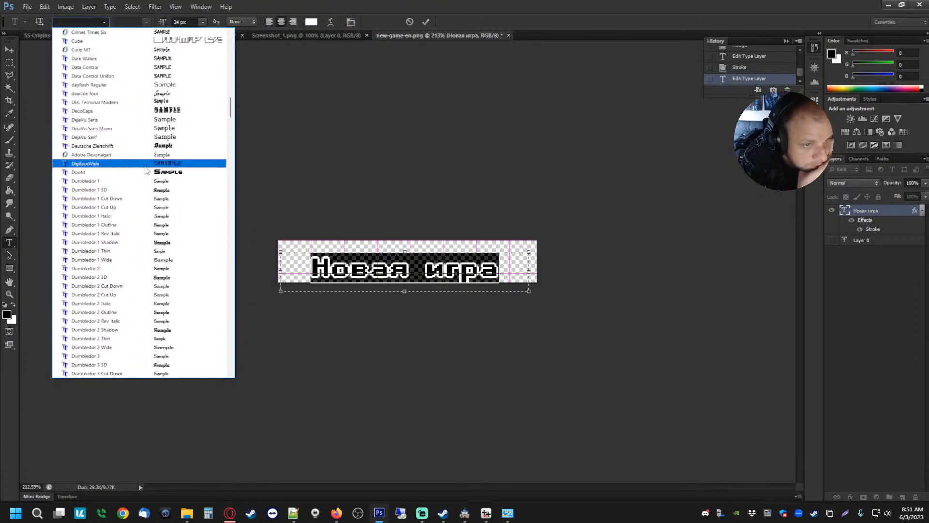
scroll(147, 193, "up", 5)
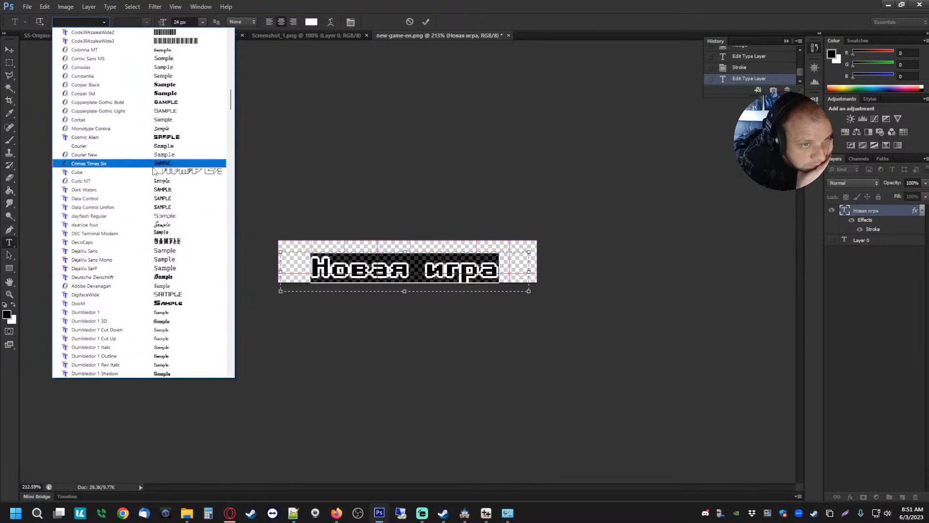
scroll(154, 169, "up", 2)
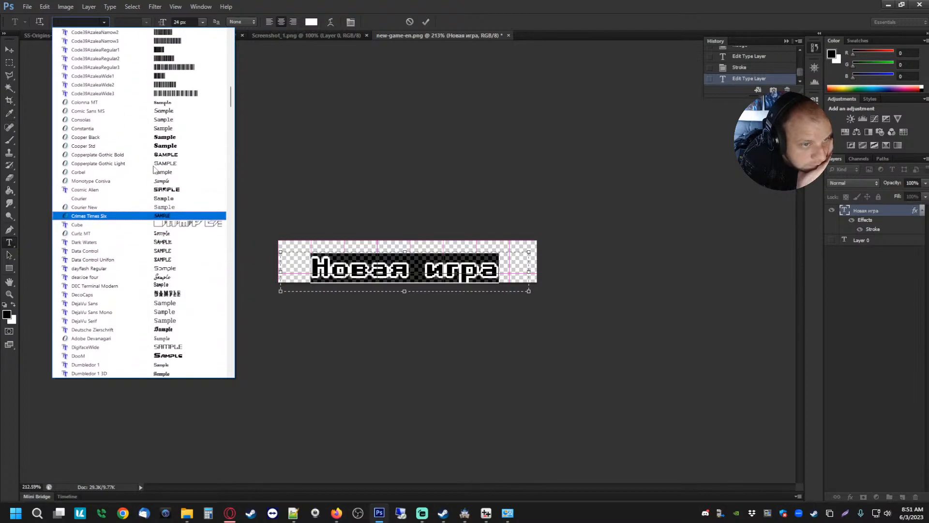
scroll(140, 157, "up", 7)
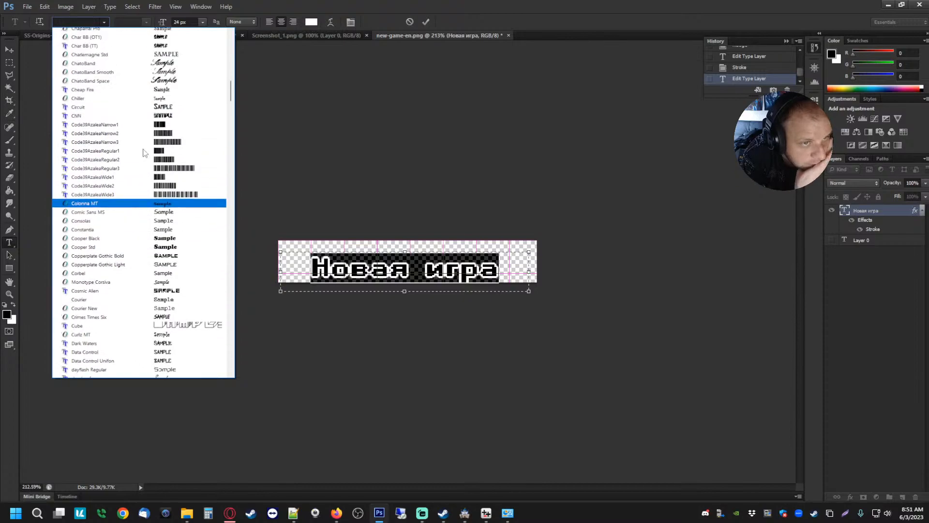
scroll(144, 154, "up", 6)
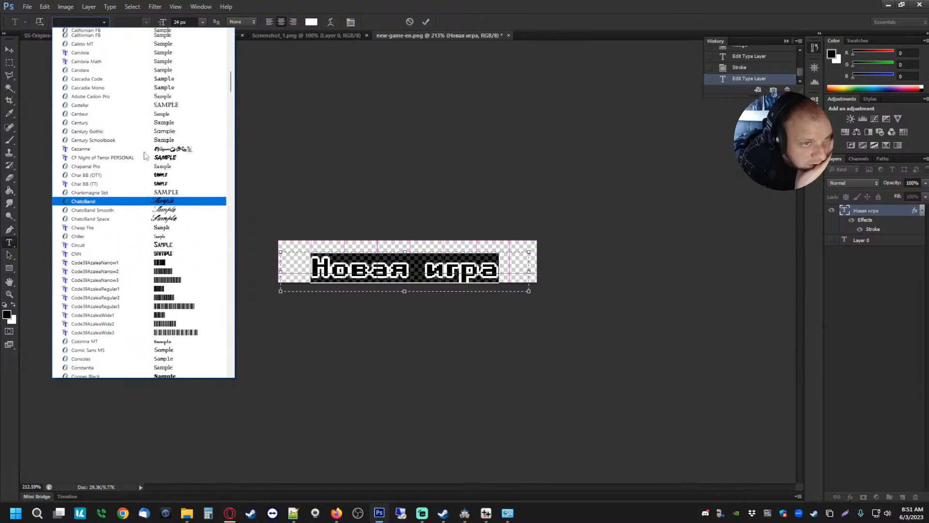
scroll(144, 155, "up", 3)
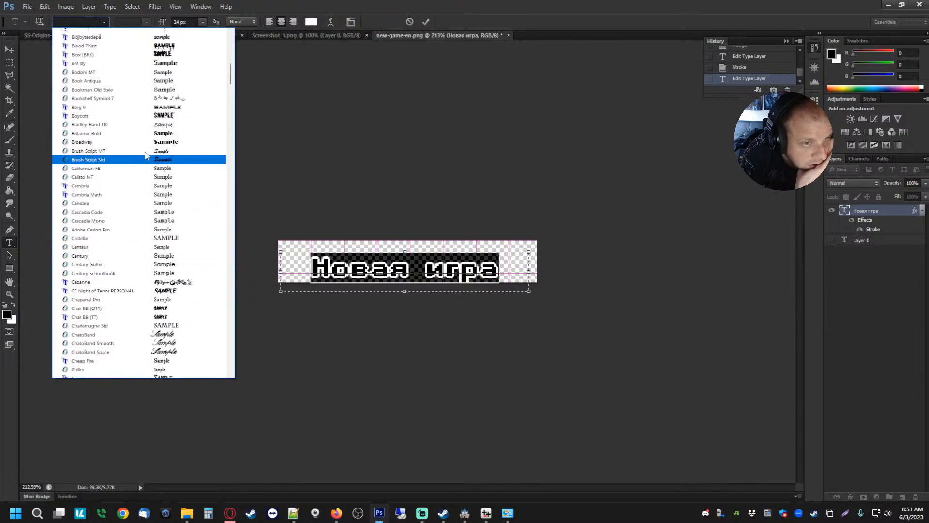
scroll(161, 112, "up", 4)
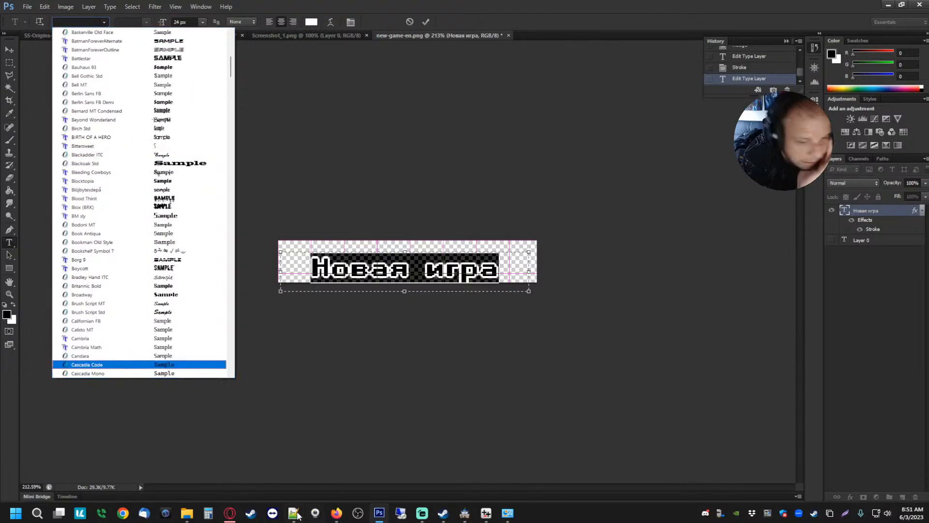
- Switch by way of RPG Maker MZ to File Explorer and open the Applications folder inside SharedProduction
left_click(465, 514)
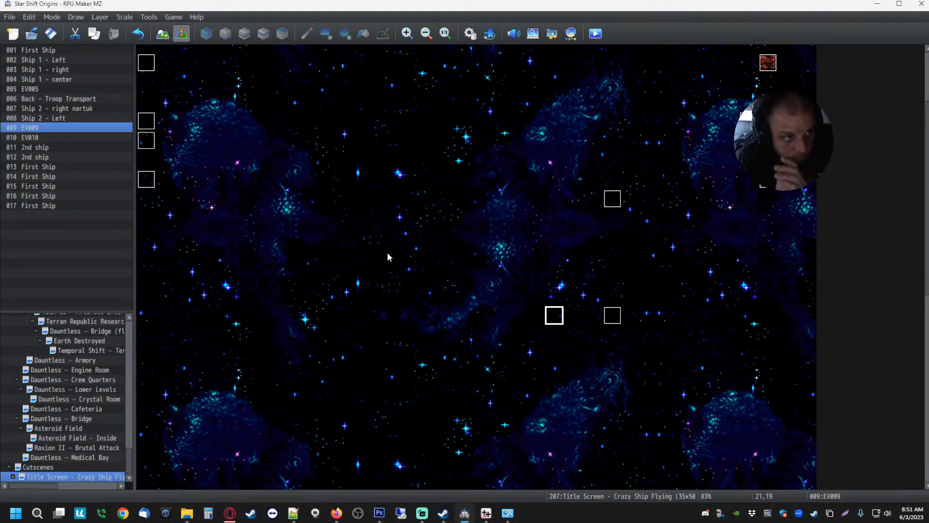
left_click(187, 513)
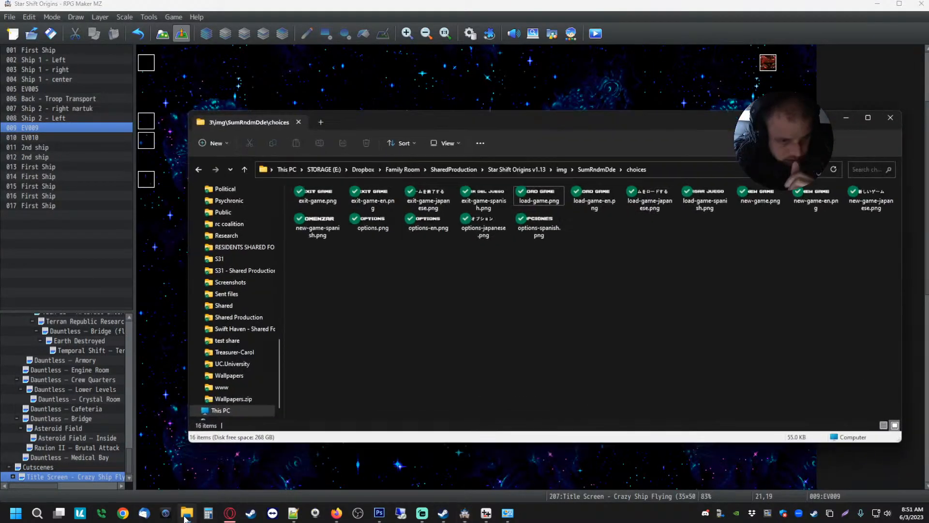
left_click(454, 169)
left_click(324, 203)
double_click(327, 202)
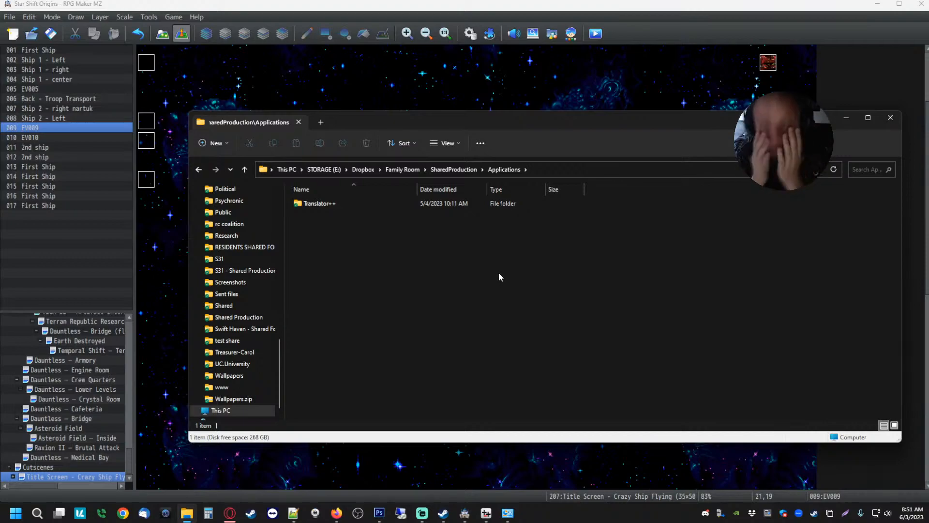
- Glance at the project in Translator++, return to File Explorer and open the languages folder inside Translator++'s Raw Translation folder
left_click(486, 513)
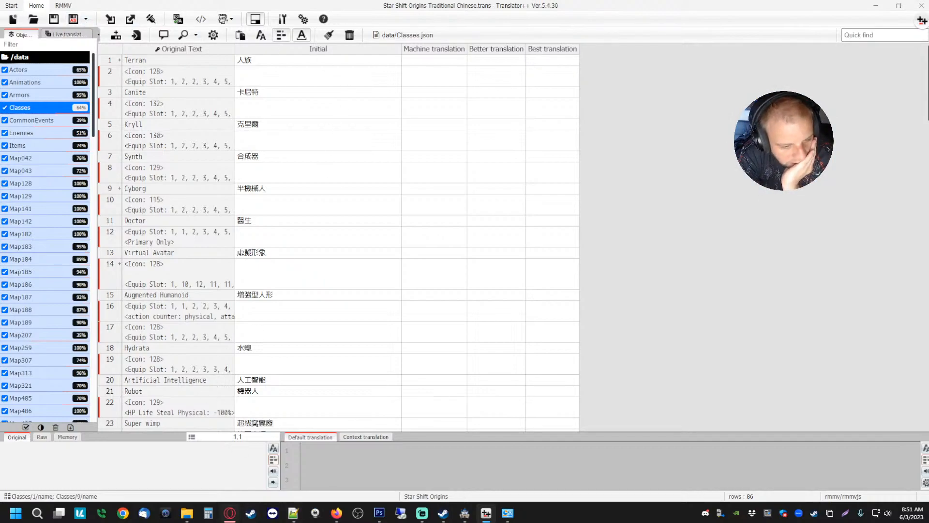
left_click(186, 513)
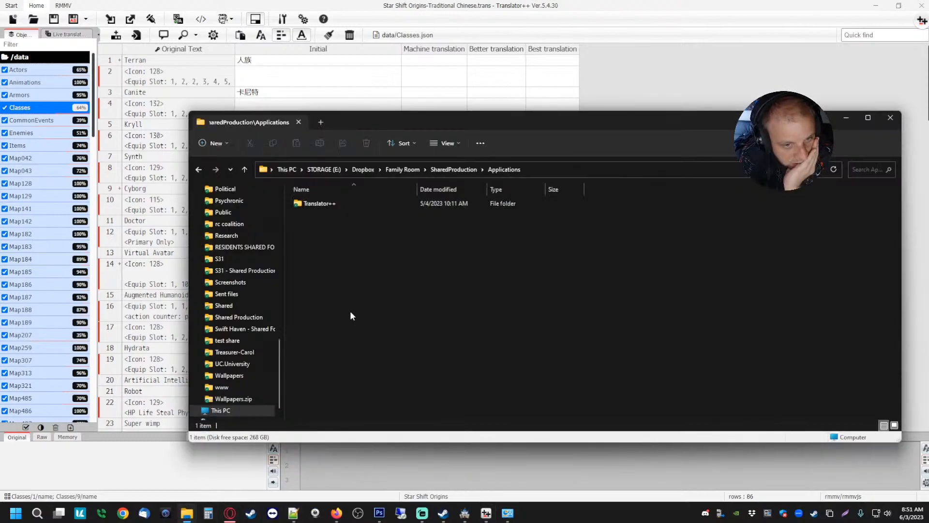
left_click(329, 204)
double_click(326, 205)
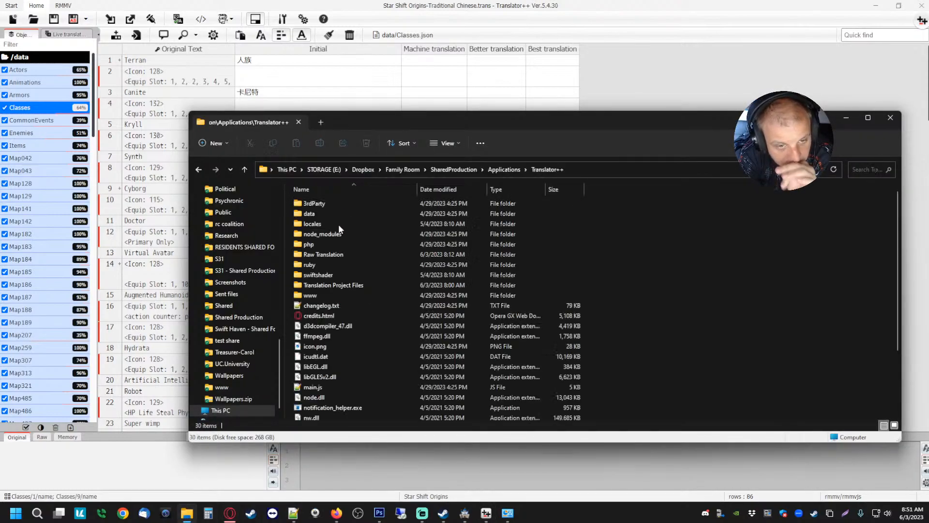
left_click(333, 255)
double_click(333, 256)
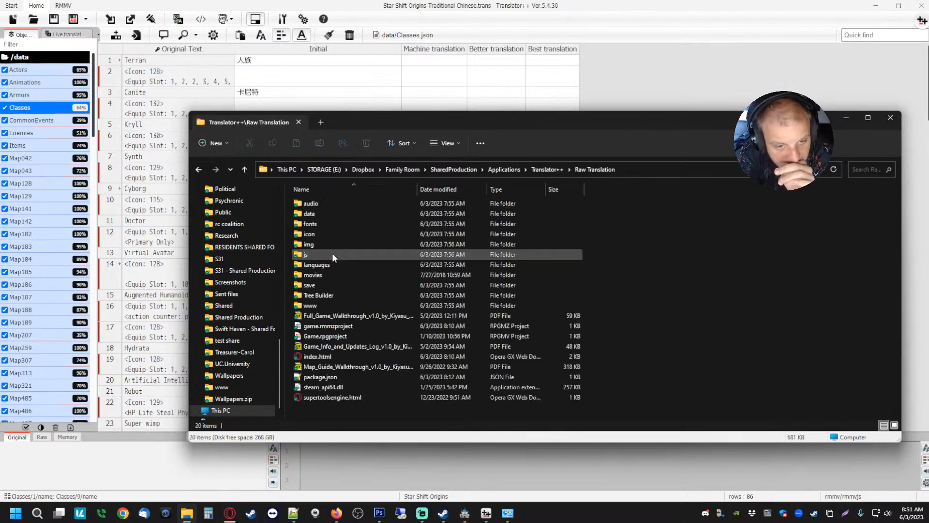
double_click(328, 265)
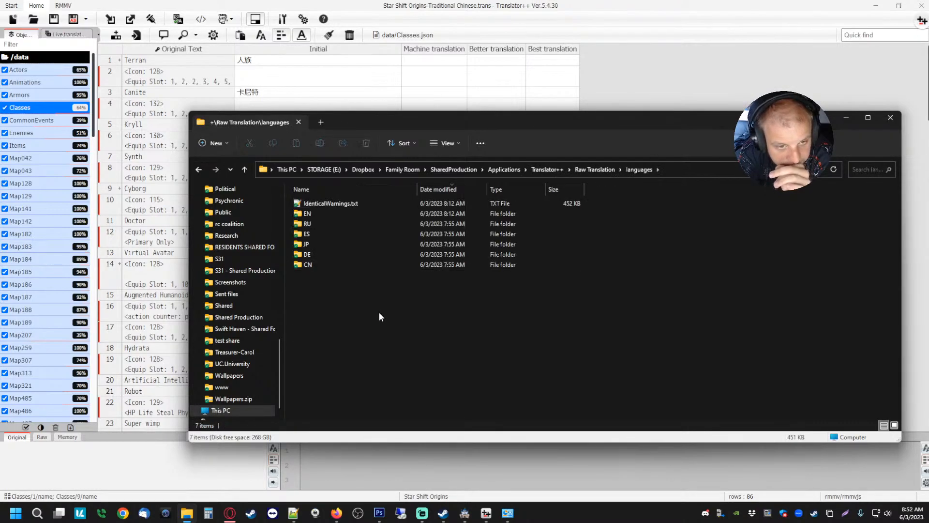
- Delete the EN folder from the Raw Translation languages folder and return to Translator++
left_click(319, 214)
key("Delete")
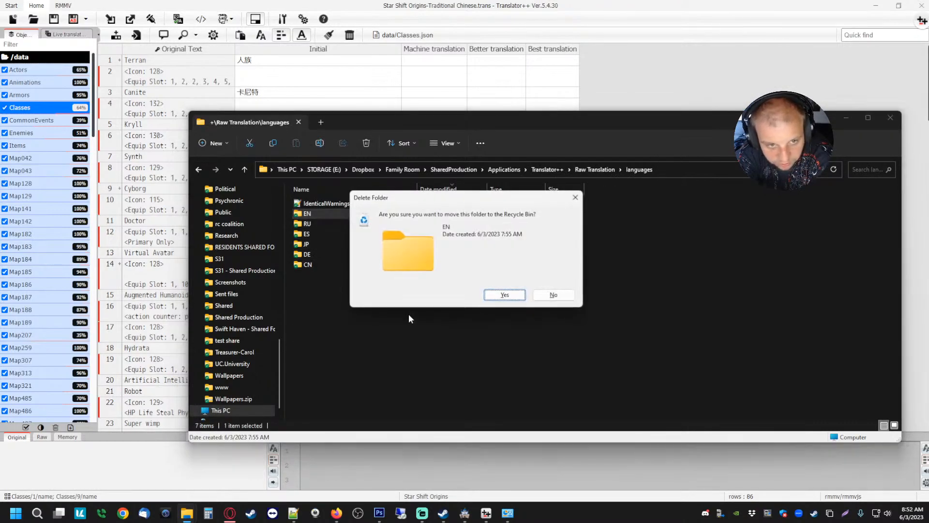
left_click(507, 297)
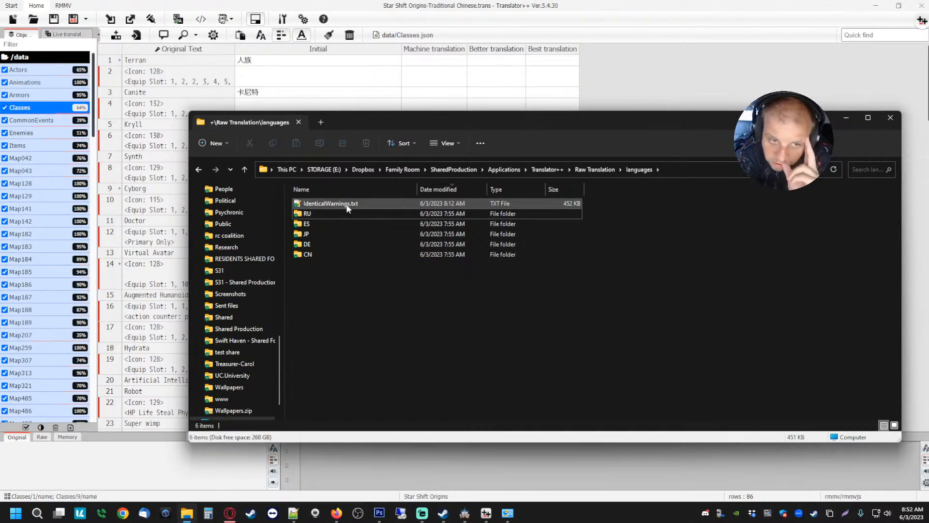
left_click(847, 117)
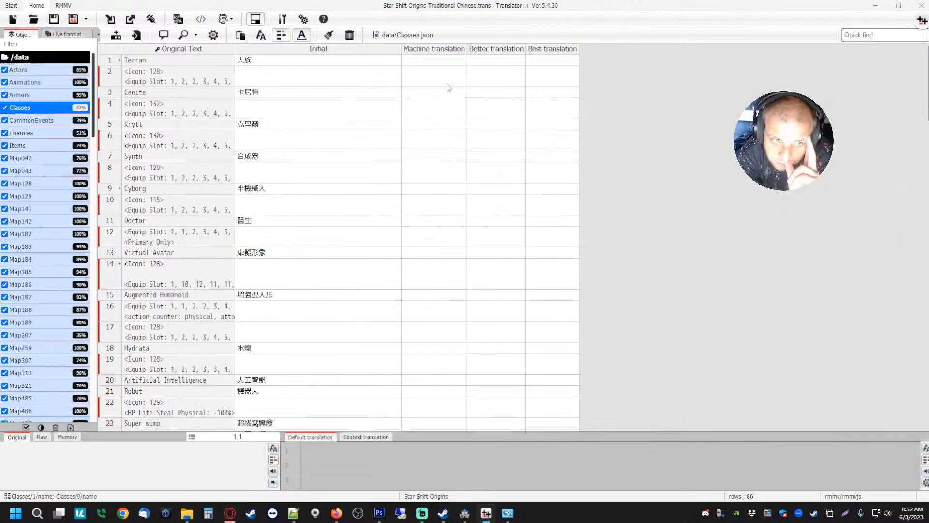
- Check the title screen map's number in RPG Maker MZ, then examine the Map207 texts in Translator++ and keep Map207 included in the selection
right_click(37, 234)
mouse_move(114, 335)
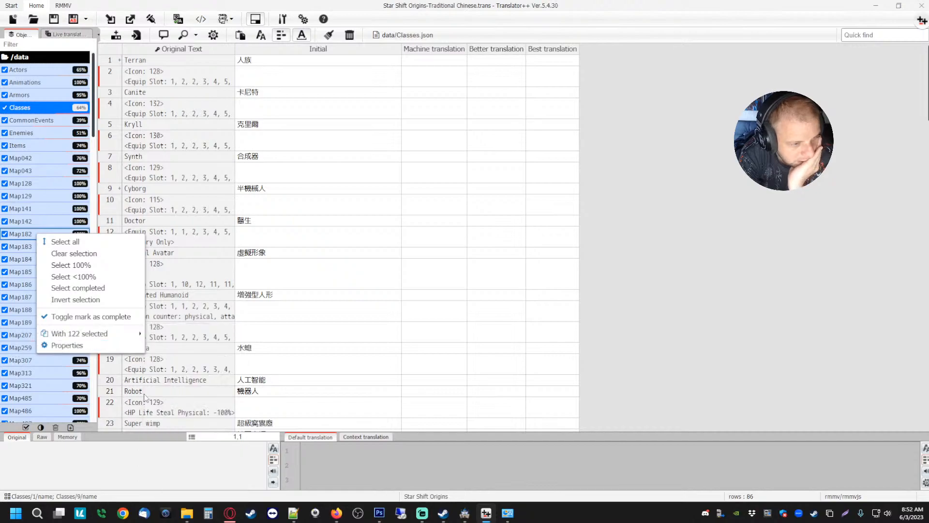
left_click(465, 513)
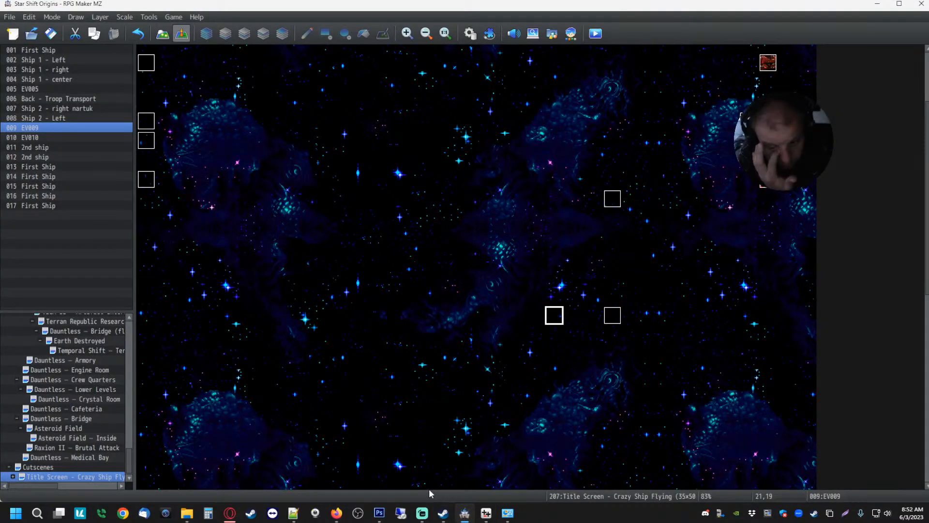
left_click(876, 5)
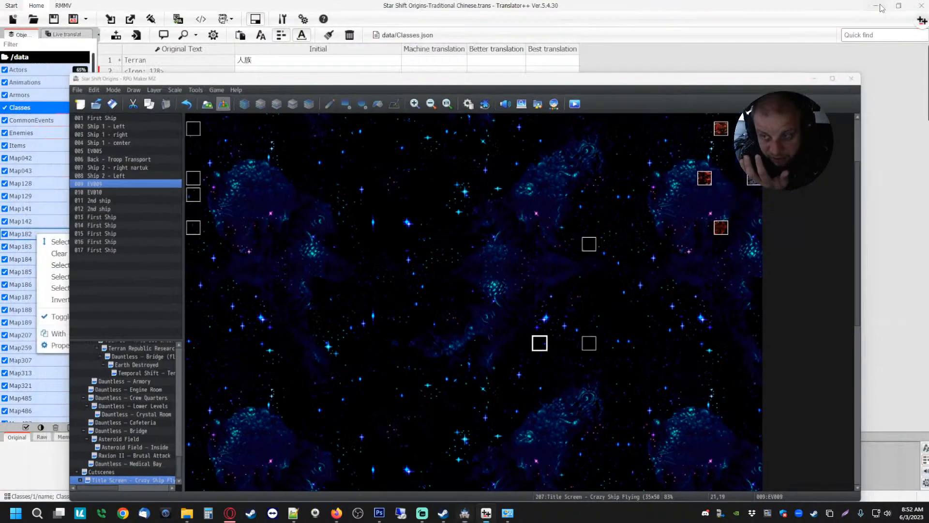
left_click(23, 342)
left_click(5, 336)
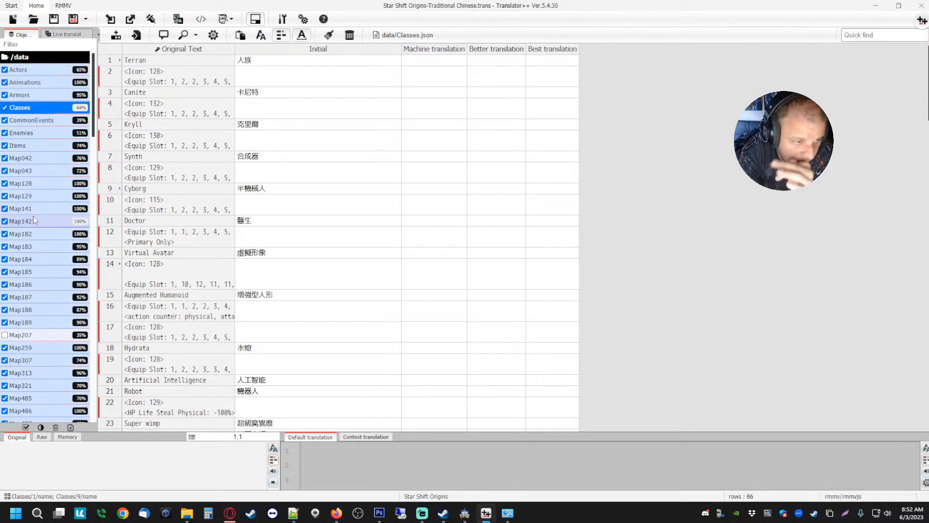
left_click(22, 336)
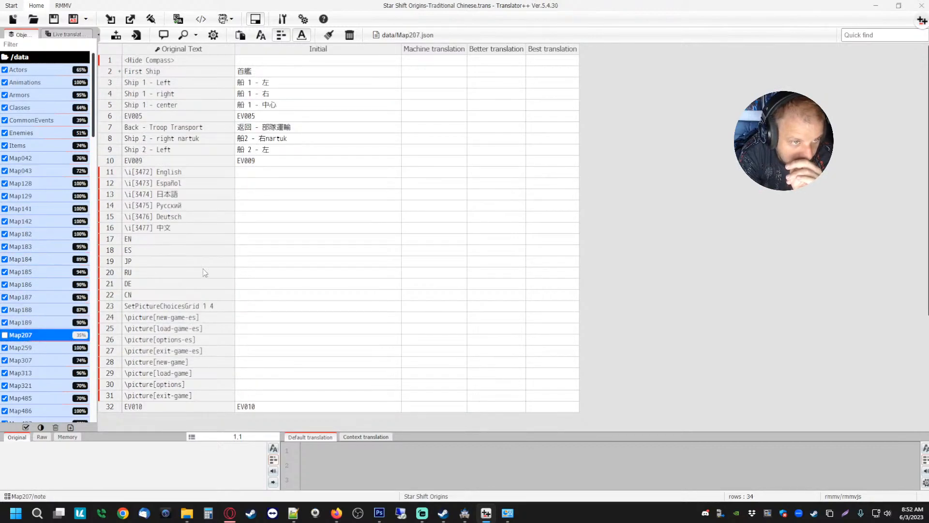
scroll(201, 229, "down", 1)
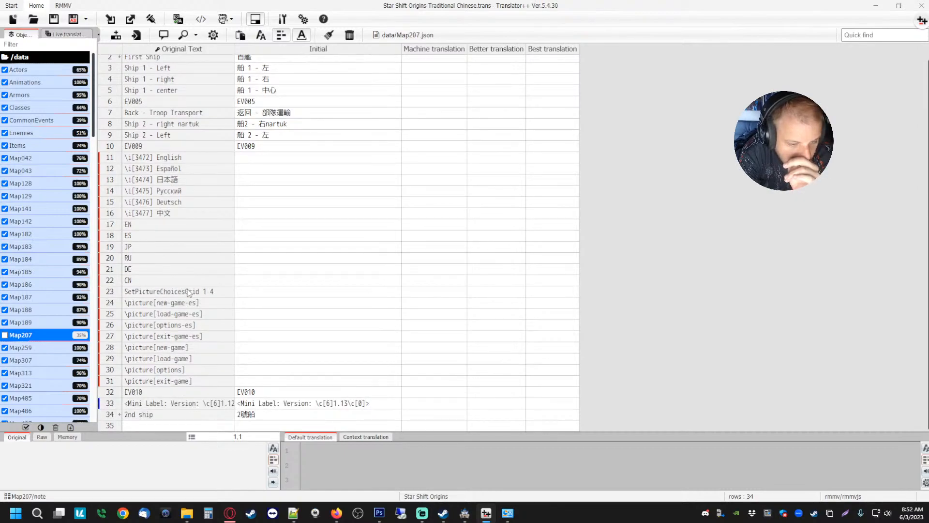
scroll(189, 293, "up", 1)
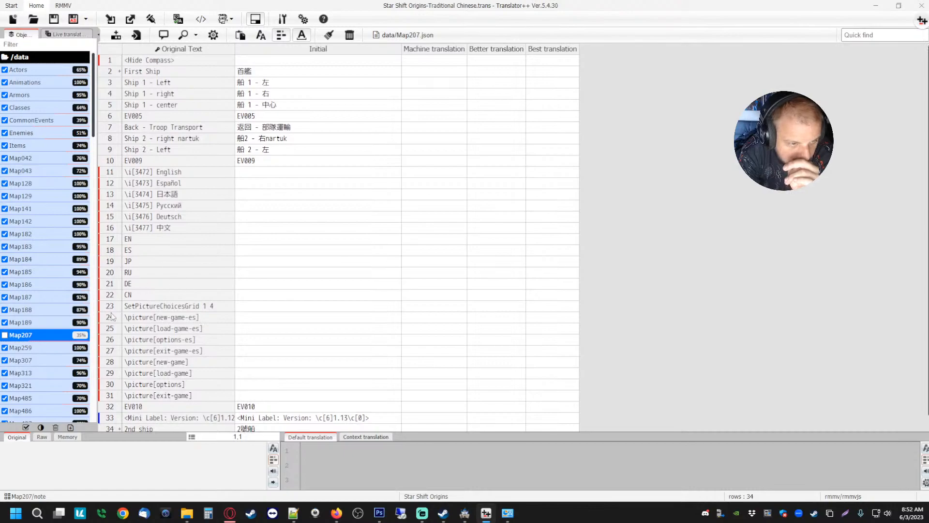
left_click(4, 335)
- Set the default target language in the Translator++ options to Chinese Simplified
right_click(27, 247)
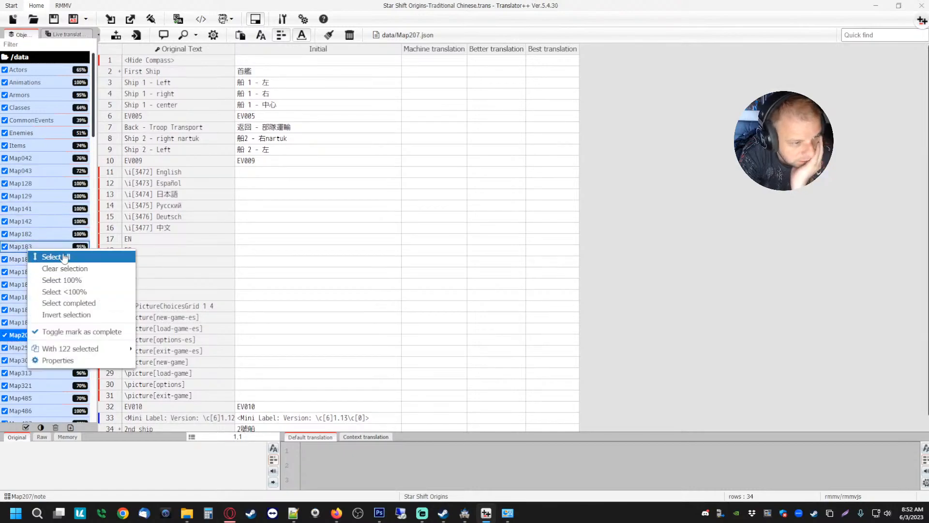
mouse_move(97, 348)
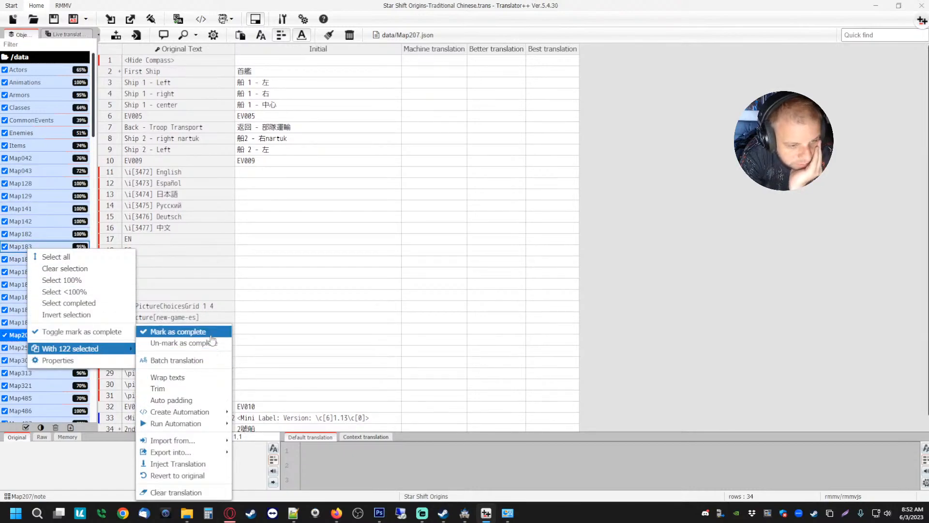
left_click(283, 20)
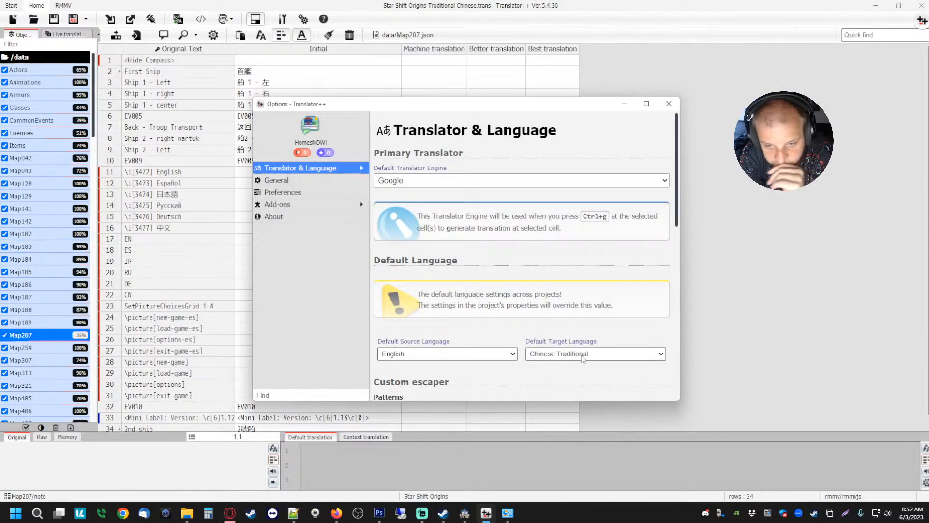
left_click(583, 356)
scroll(591, 251, "down", 1)
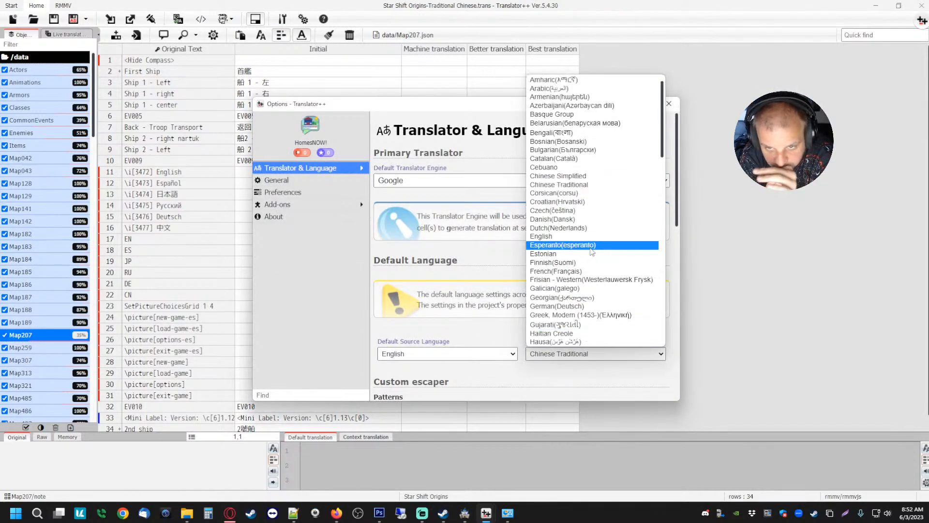
left_click(580, 175)
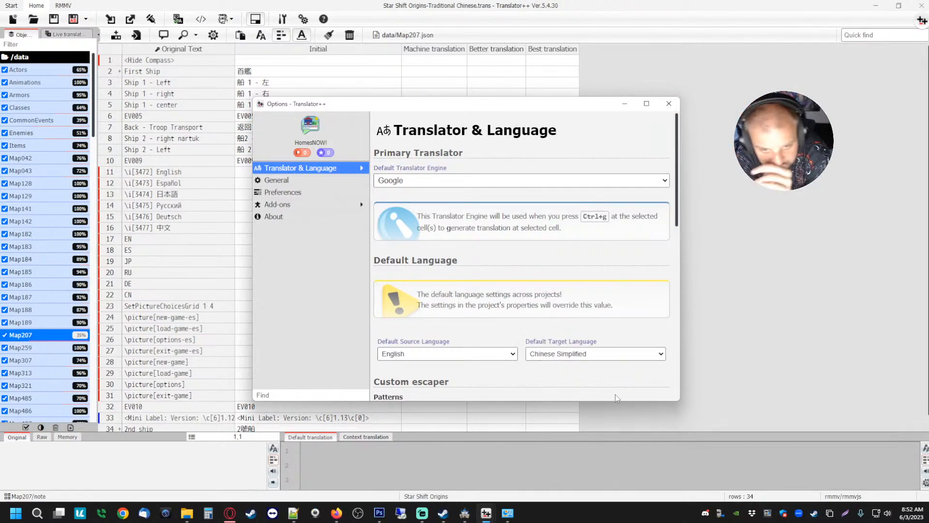
scroll(640, 211, "down", 4)
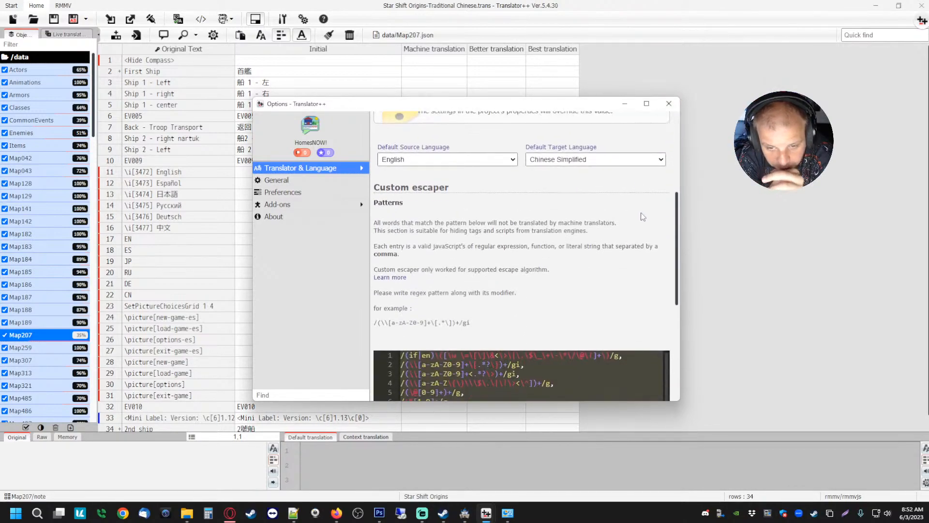
left_click(669, 104)
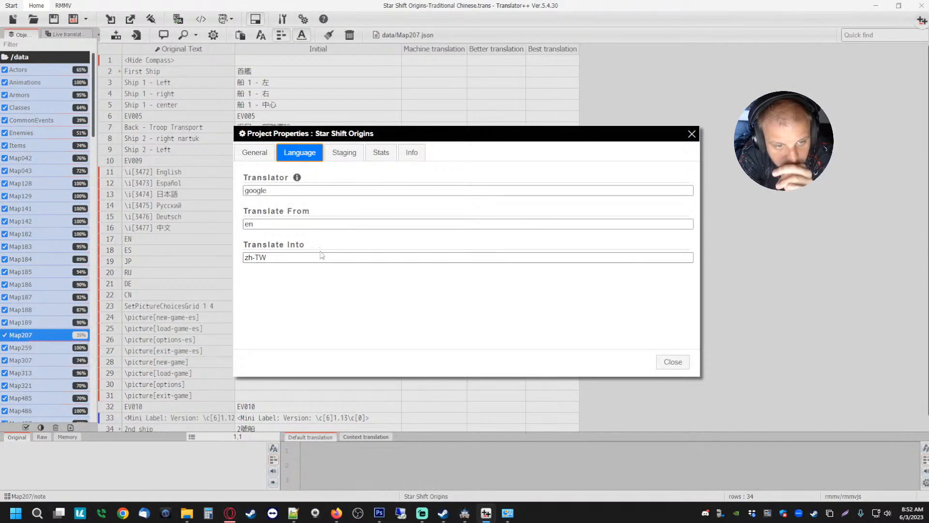
- Set the project's Translate Into language to zh-CN, Chinese (Simplified), and close the project properties
left_click(322, 257)
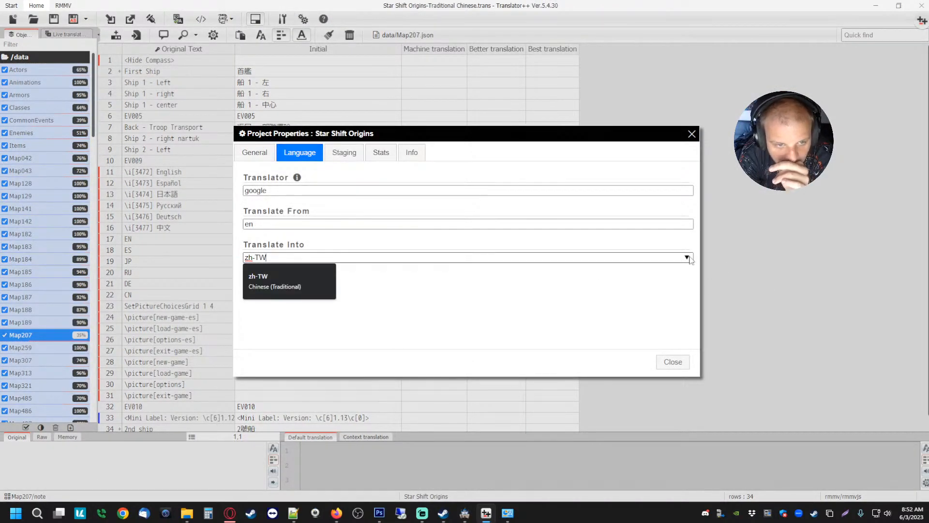
key("BackSpace")
key("BackSpace")
key("BackSpace")
key("BackSpace")
key("BackSpace")
type("chi")
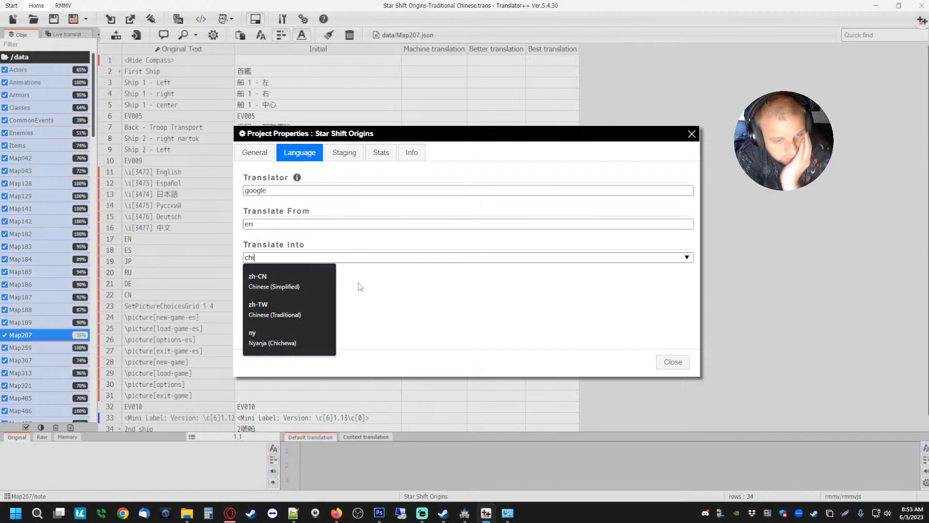
left_click(274, 283)
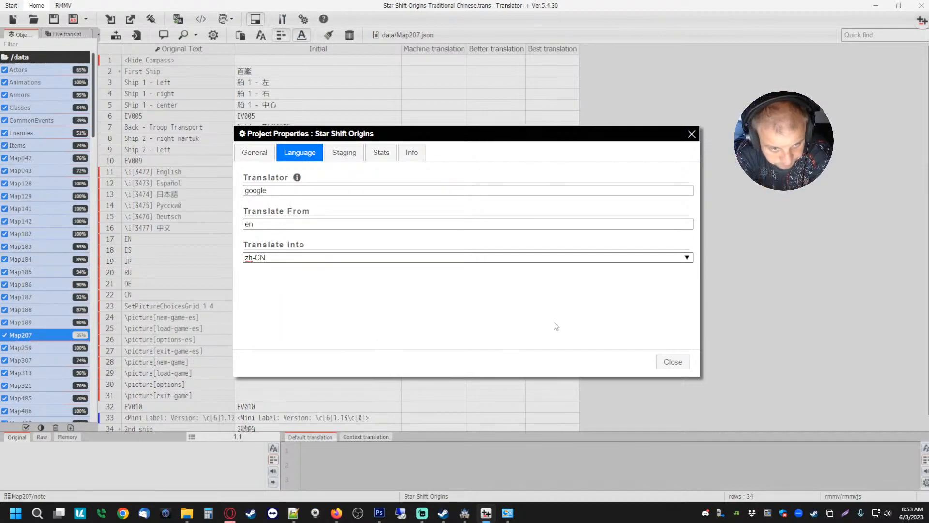
left_click(673, 362)
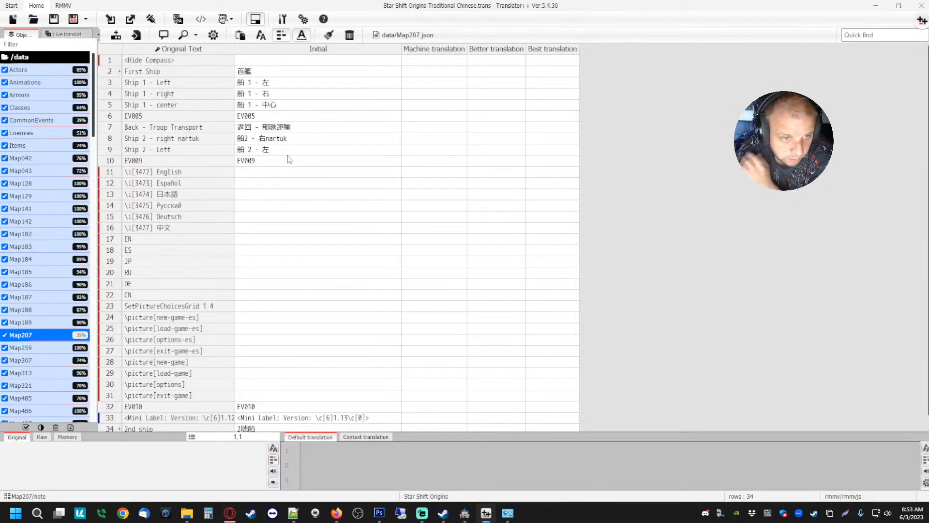
- Save the translation project under the new name Star Shift Origins-Simplified Chinese.trans in Translation Project Files
right_click(35, 141)
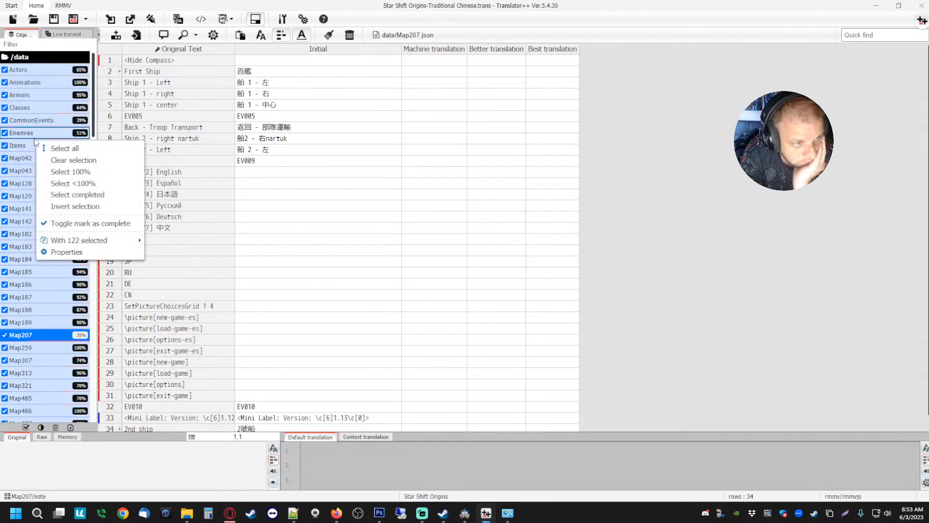
mouse_move(111, 242)
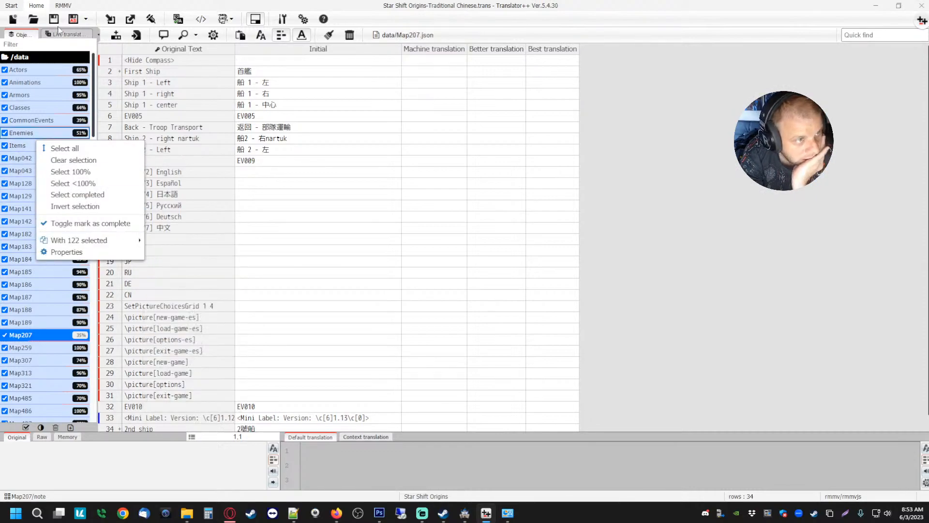
left_click(73, 22)
left_click(73, 19)
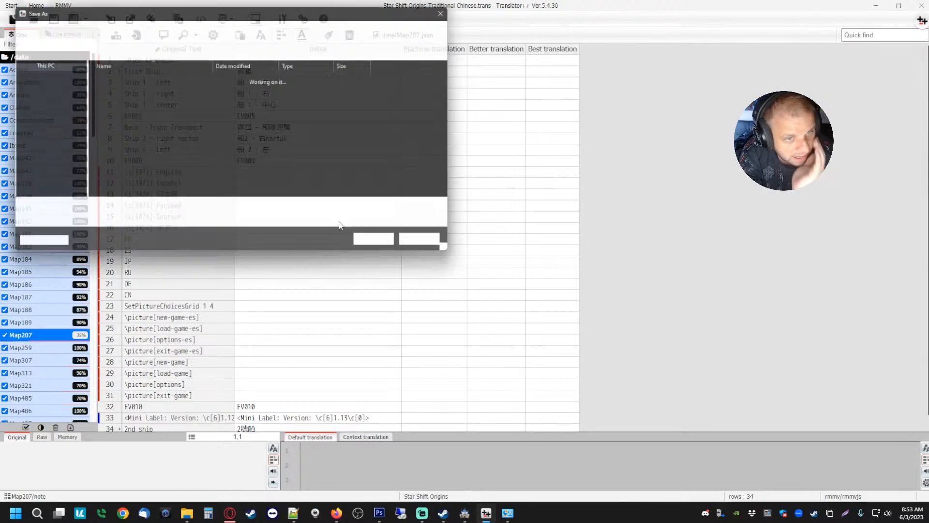
left_click_drag(113, 212, 140, 213)
type("Simplif")
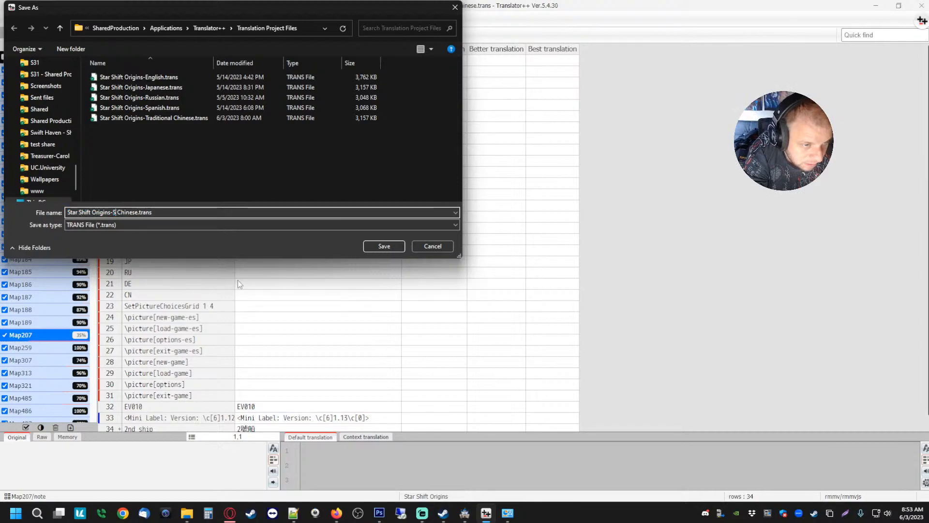
type("ied")
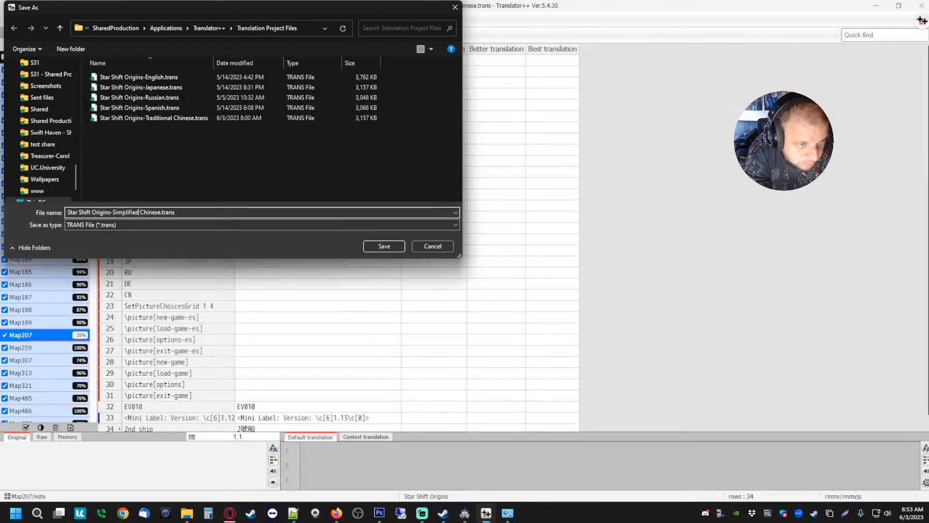
left_click(387, 246)
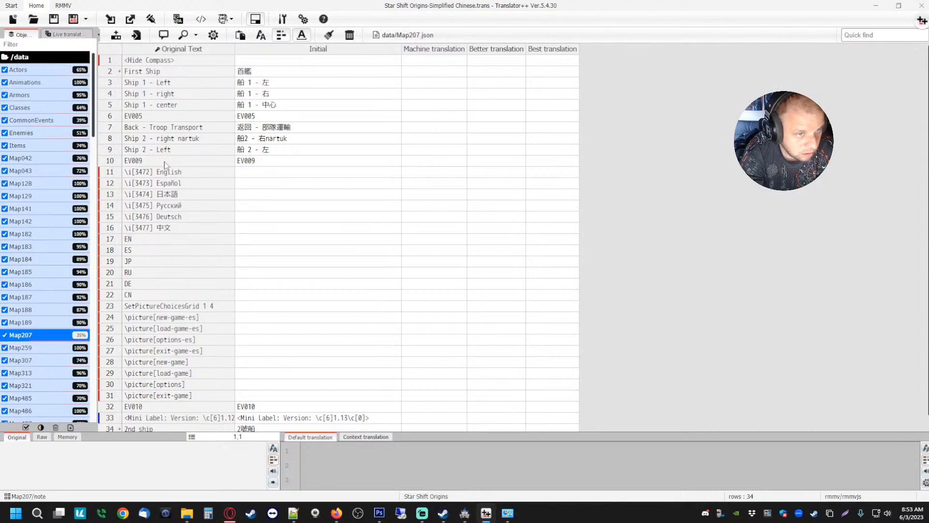
- Switch to File Explorer and open the languages folder of Star Shift Origins v1.13 inside SharedProduction
scroll(167, 167, "down", 1)
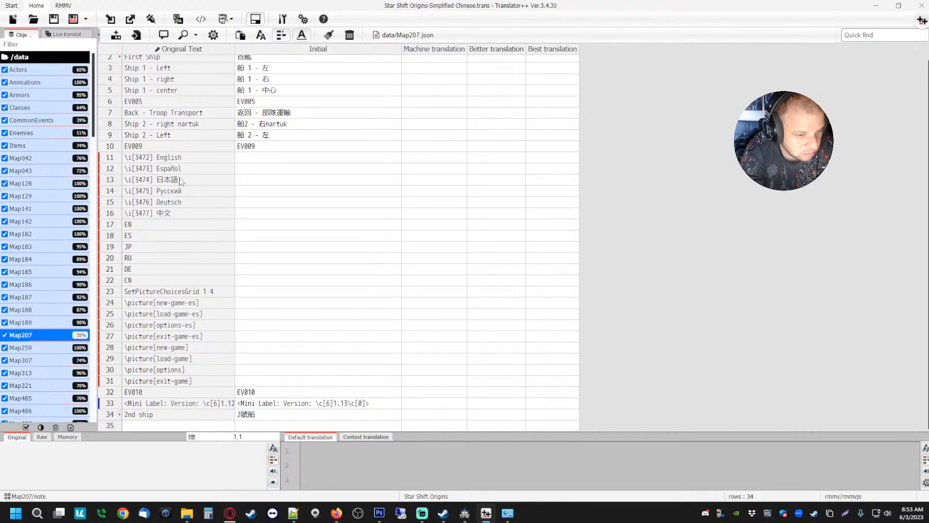
scroll(180, 181, "up", 1)
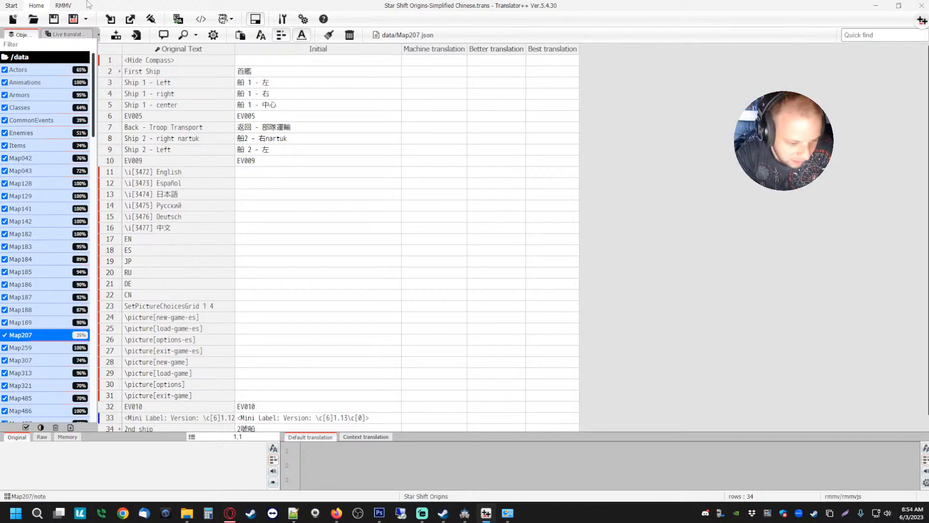
left_click(187, 514)
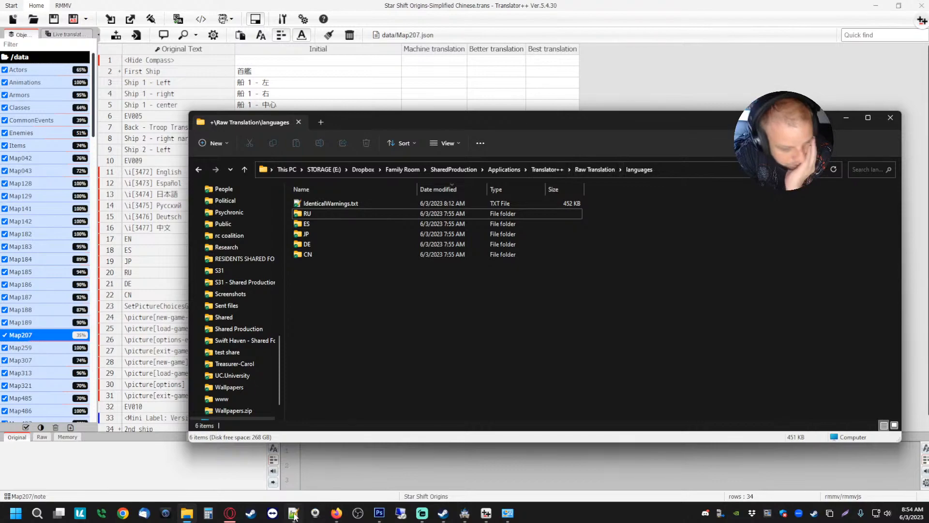
scroll(242, 354, "up", 10)
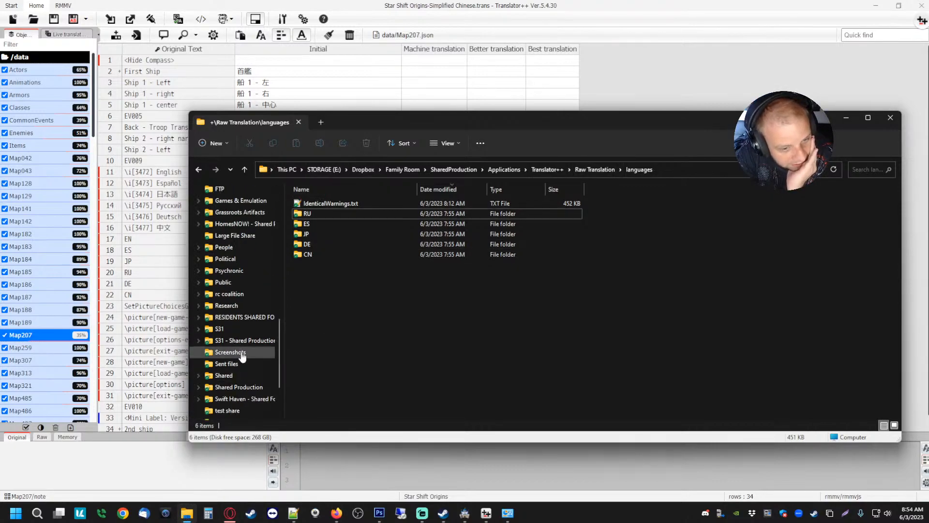
scroll(241, 352, "up", 8)
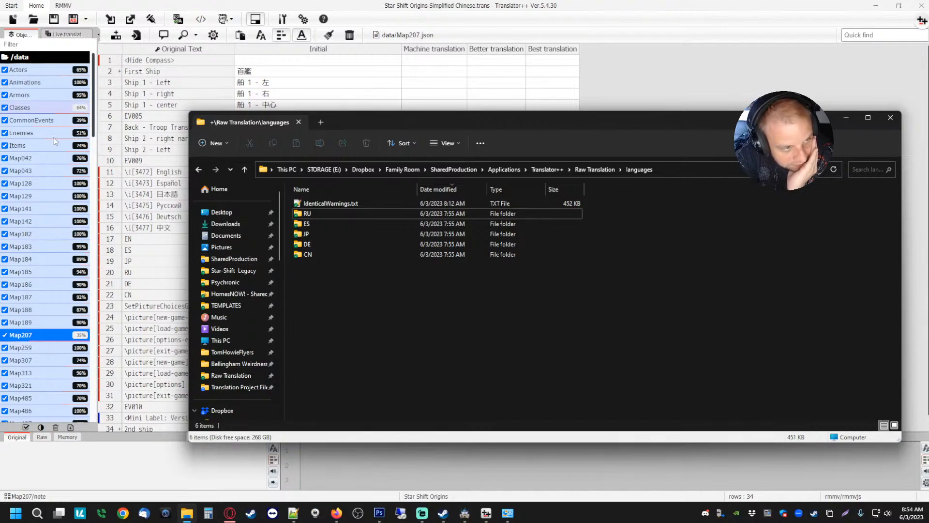
left_click(234, 259)
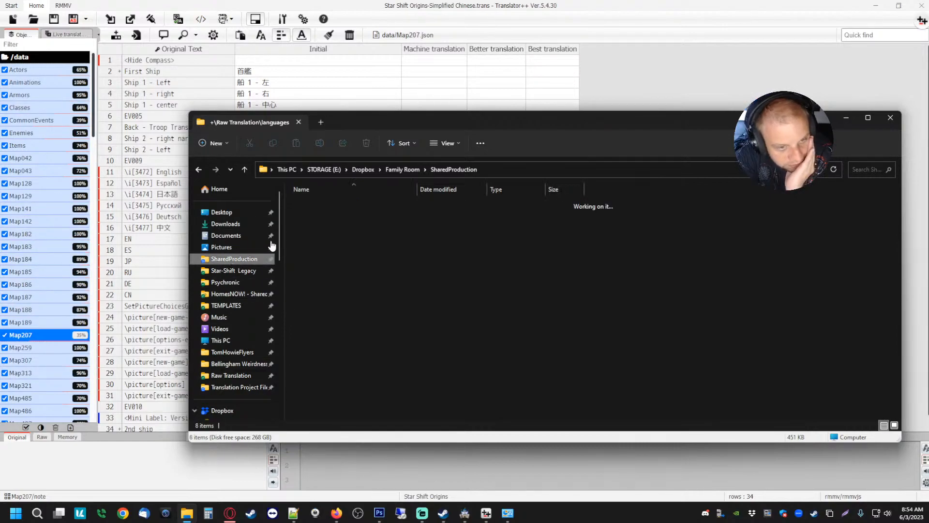
left_click(355, 265)
double_click(354, 264)
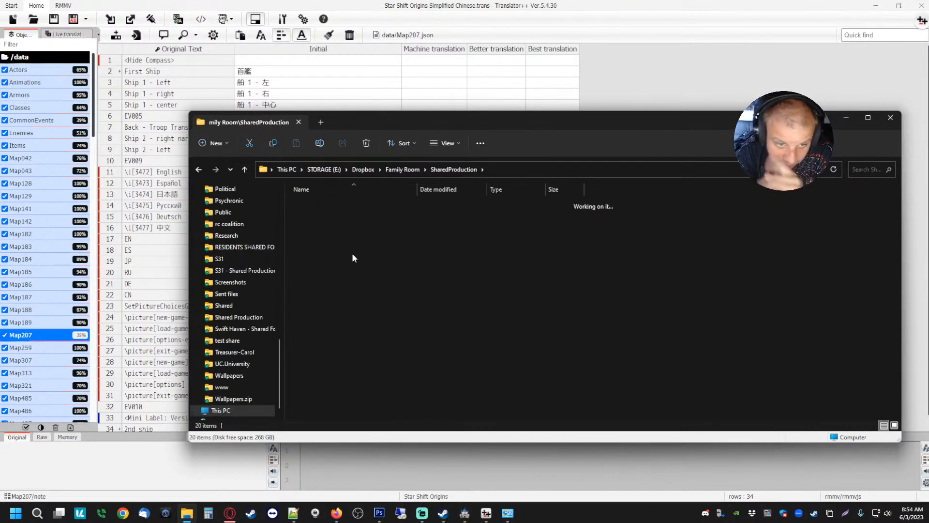
left_click(328, 267)
double_click(328, 266)
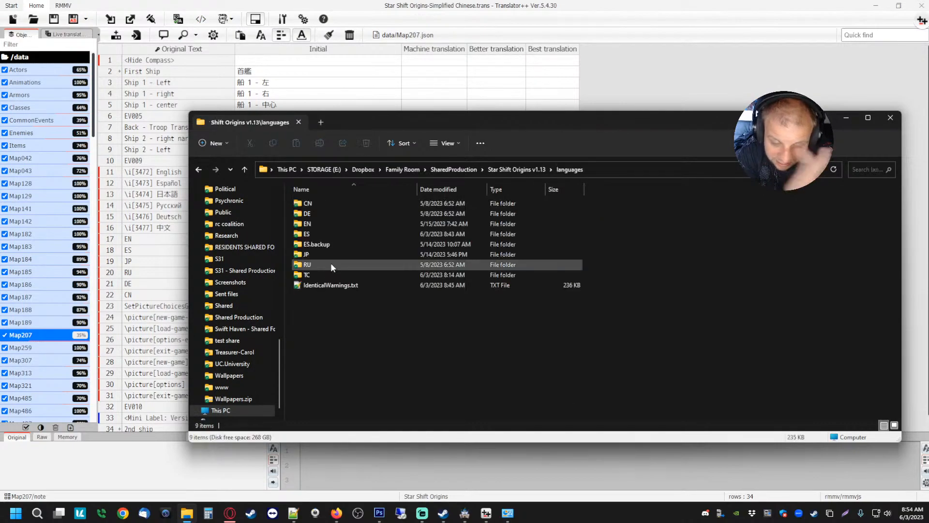
- Delete the ES folder from the languages folder
left_click(309, 234)
key("Delete")
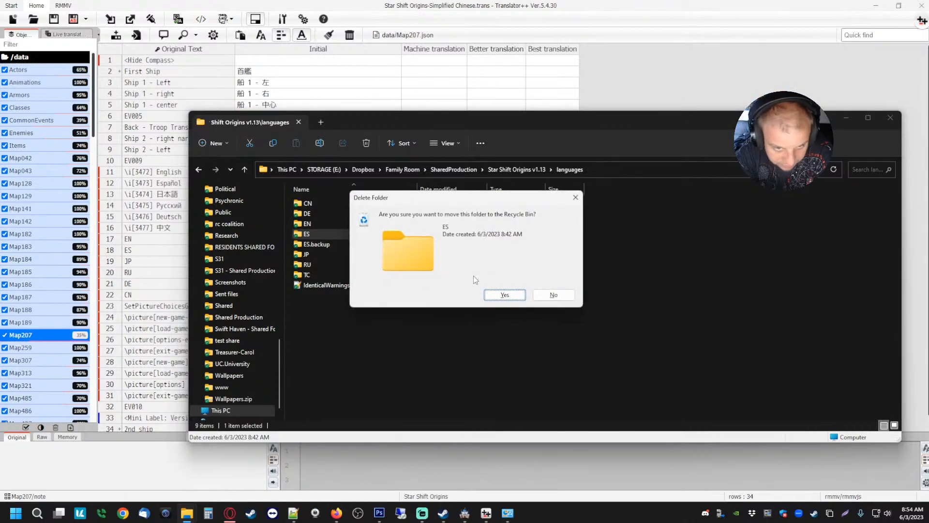
left_click(504, 293)
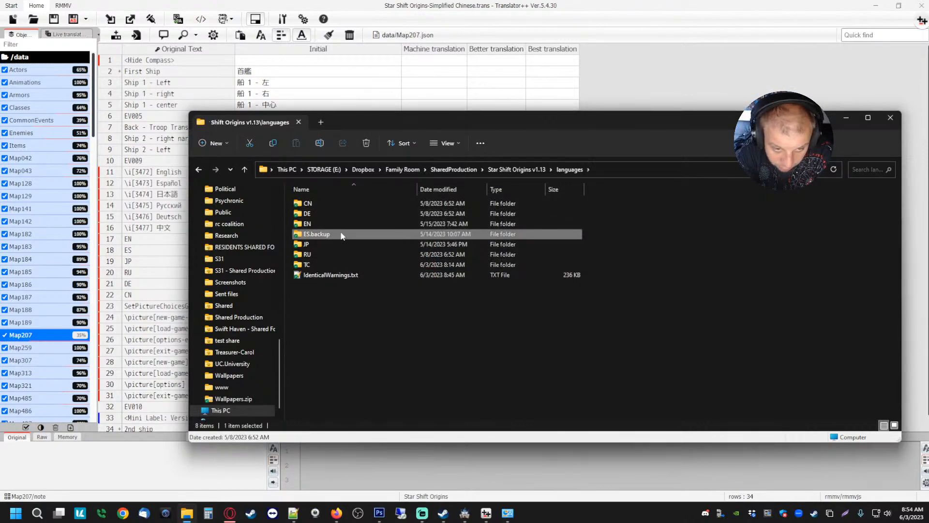
- Rename the ES.backup folder to ES
key("F2")
left_click(335, 234)
key("BackSpace")
key("BackSpace")
key("BackSpace")
key("BackSpace")
key("BackSpace")
key("BackSpace")
key("BackSpace")
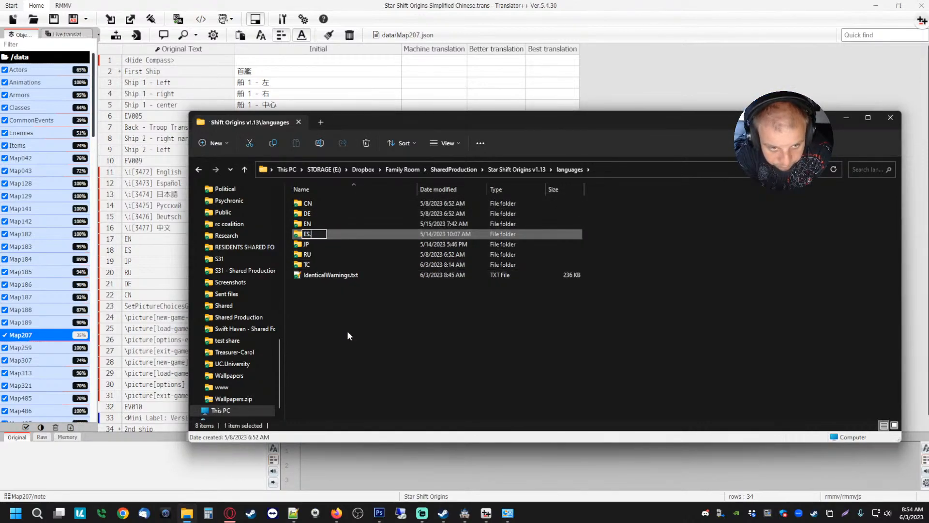
key("Return")
- Open Map207.txt from the ES folder and examine its language and title menu choice entries
double_click(306, 234)
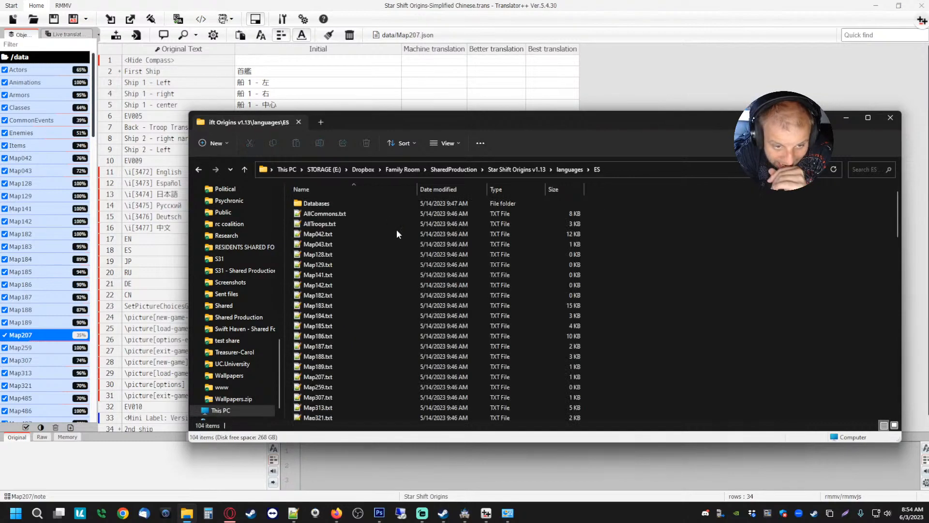
scroll(396, 231, "down", 3)
scroll(329, 189, "up", 3)
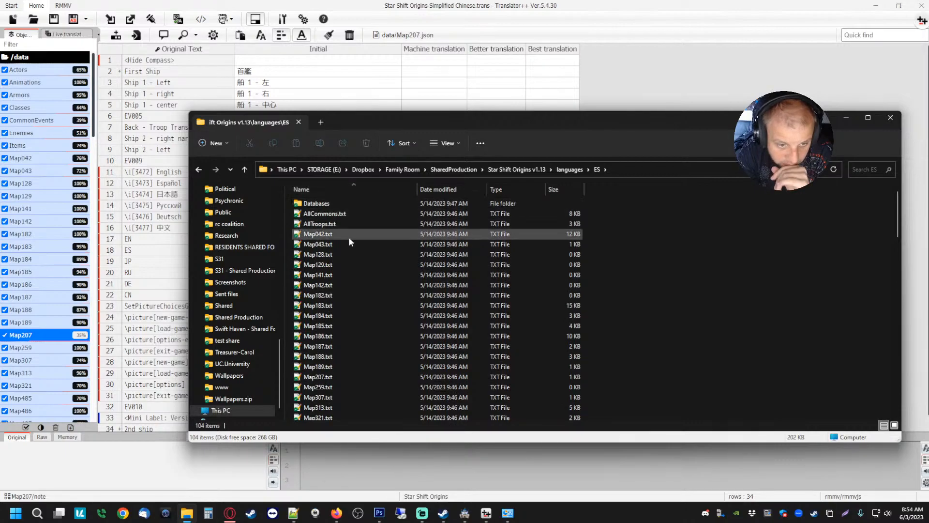
scroll(348, 237, "down", 3)
double_click(335, 280)
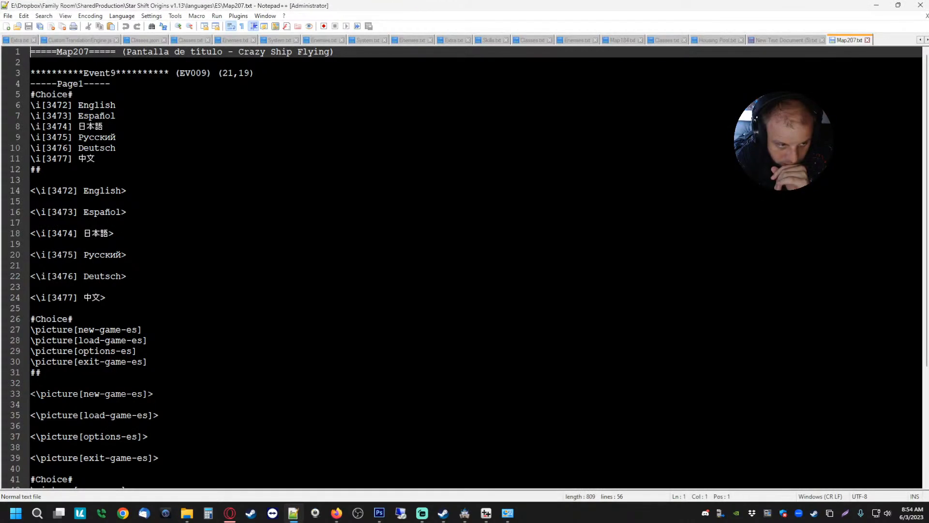
scroll(464, 266, "down", 5)
scroll(464, 266, "up", 5)
scroll(465, 266, "down", 5)
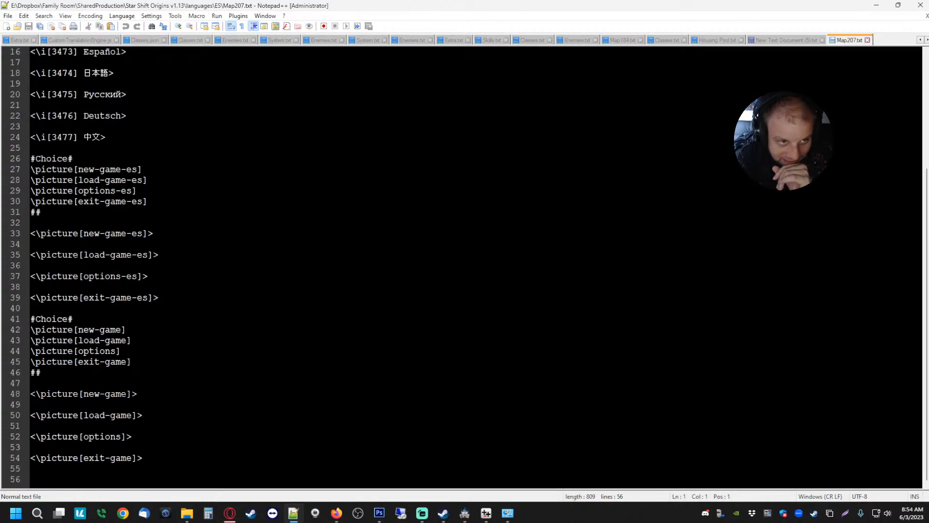
- Close Map207.txt in the text editor and delete the file from the ES folder
left_click(868, 40)
left_click(876, 5)
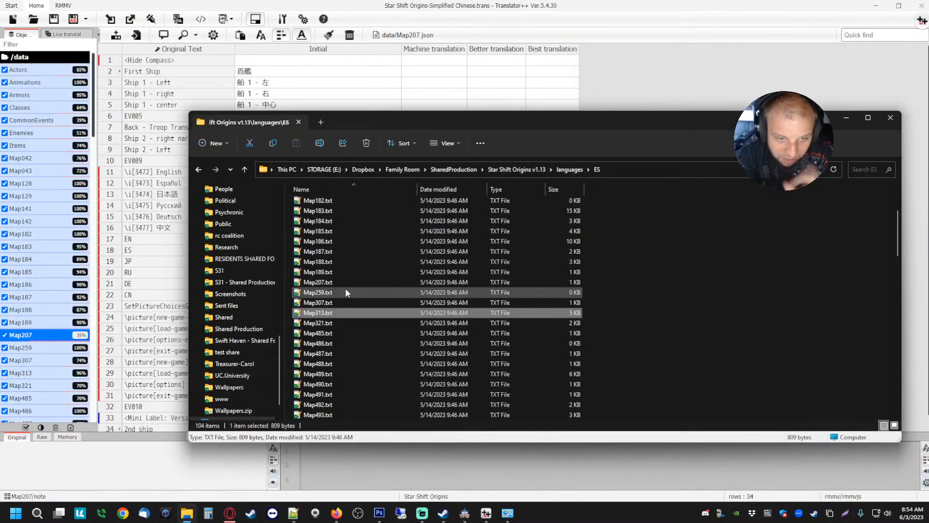
key("Delete")
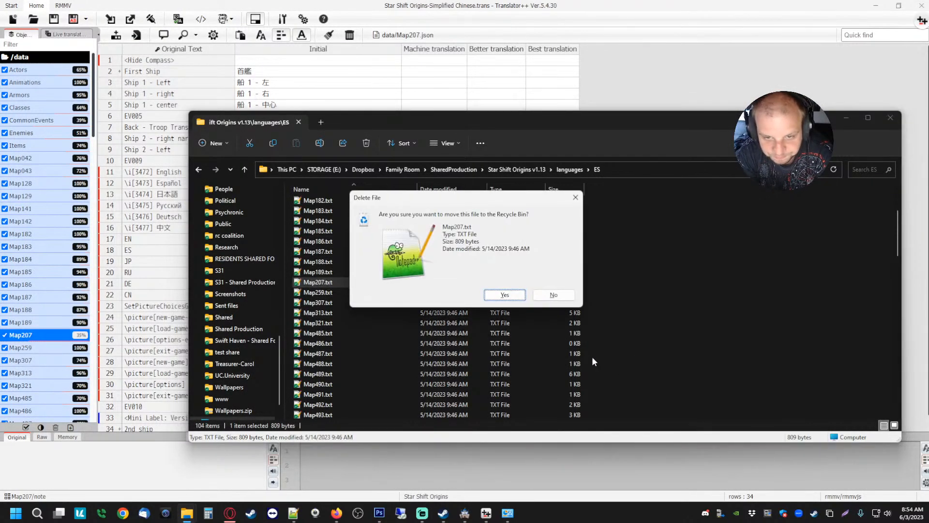
key("Return")
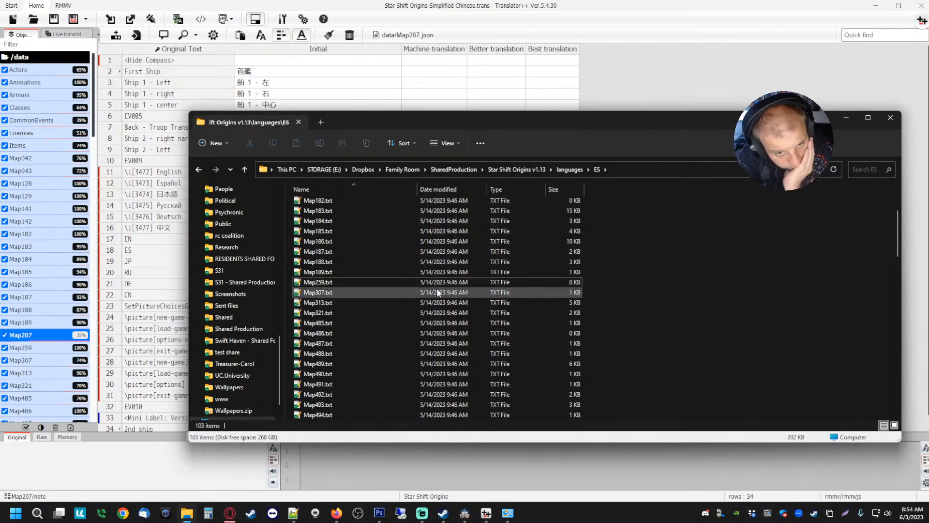
- Switch to RPG Maker MZ, playtest the game in Español to check the title menu, and close the game
left_click(464, 514)
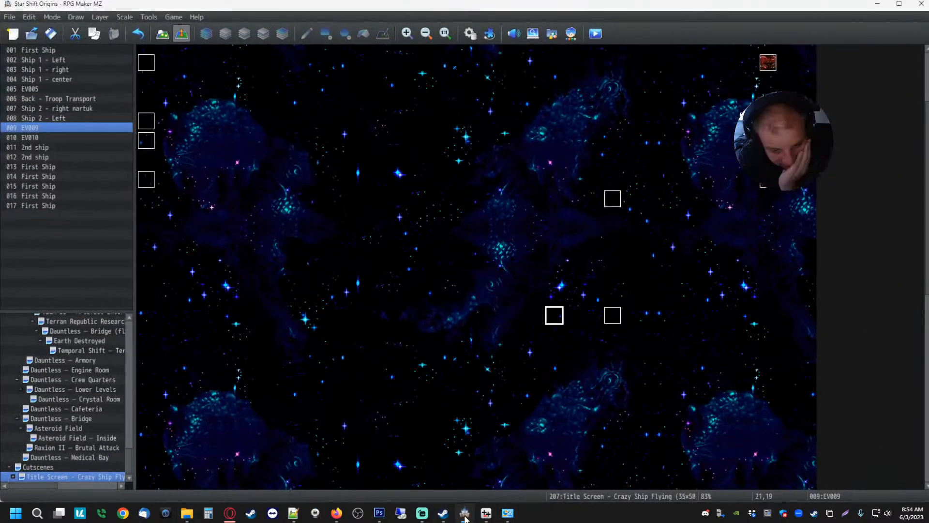
left_click(596, 34)
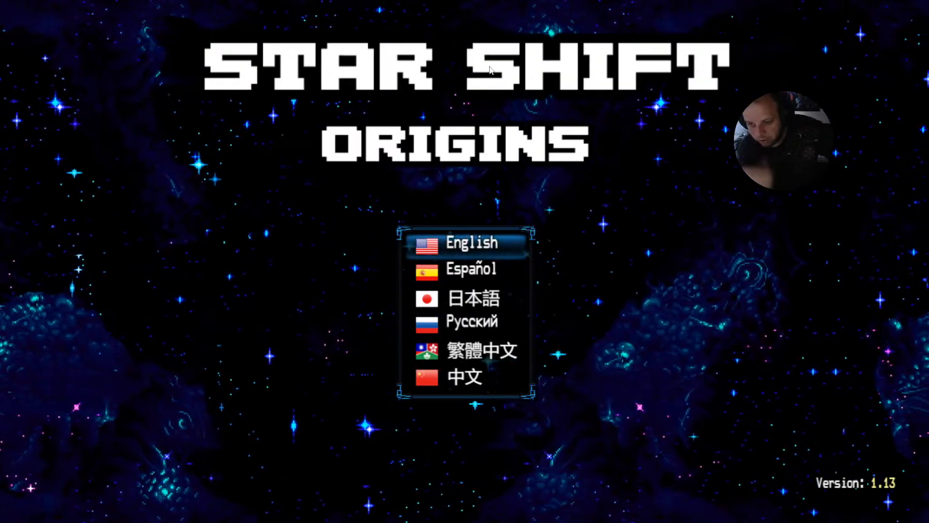
key("Down")
key("Return")
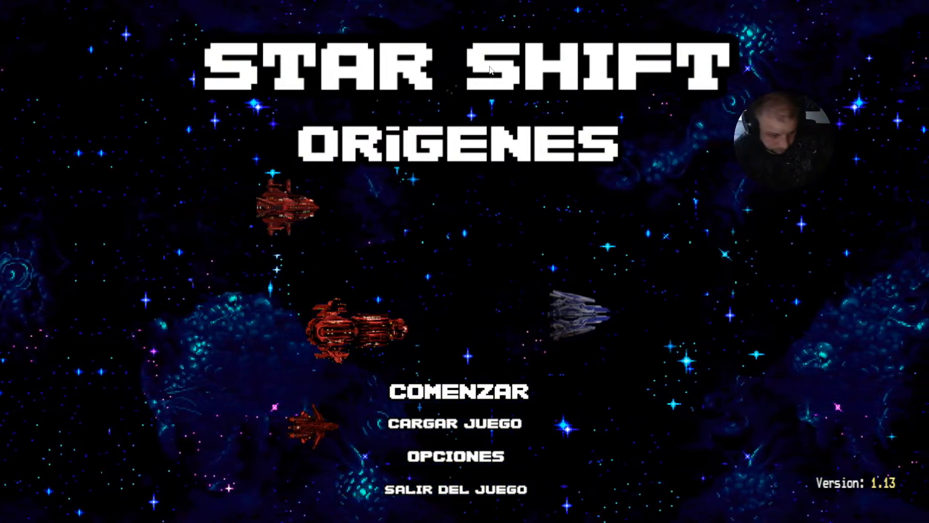
key("F4")
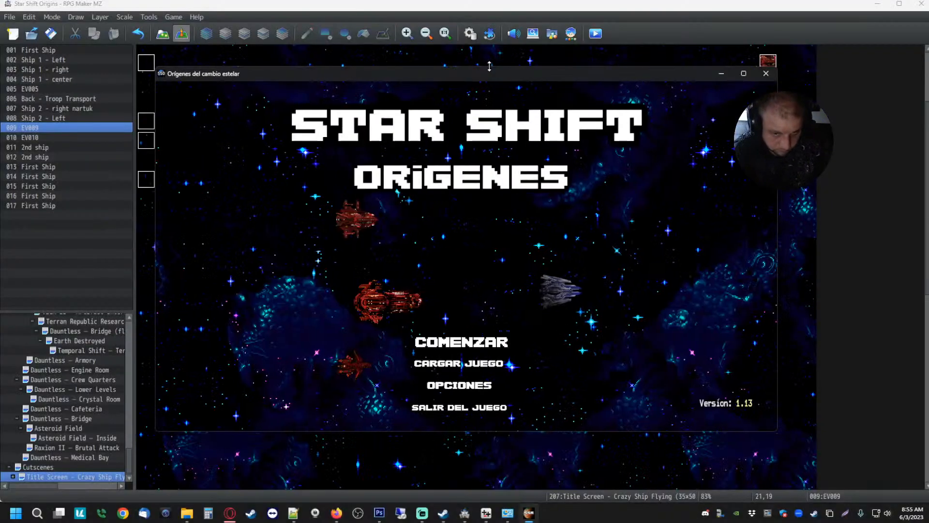
left_click(766, 73)
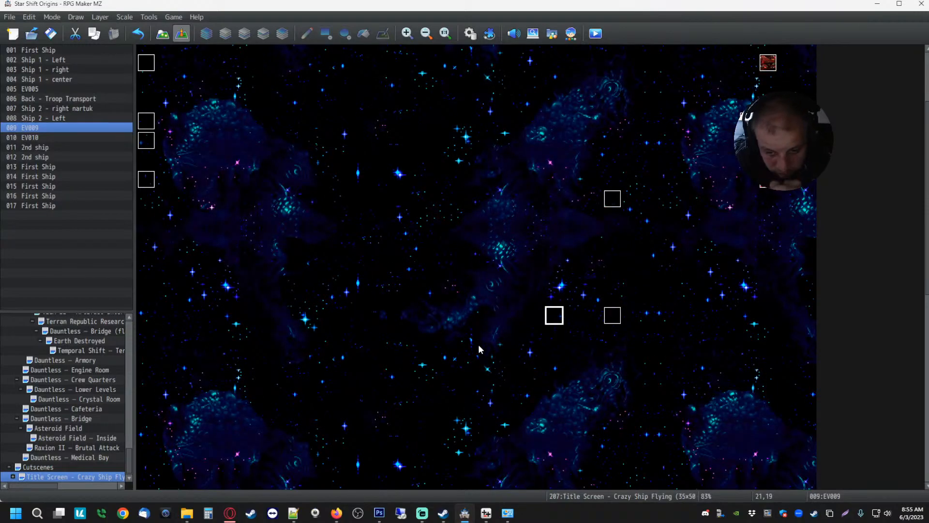
left_click(554, 354)
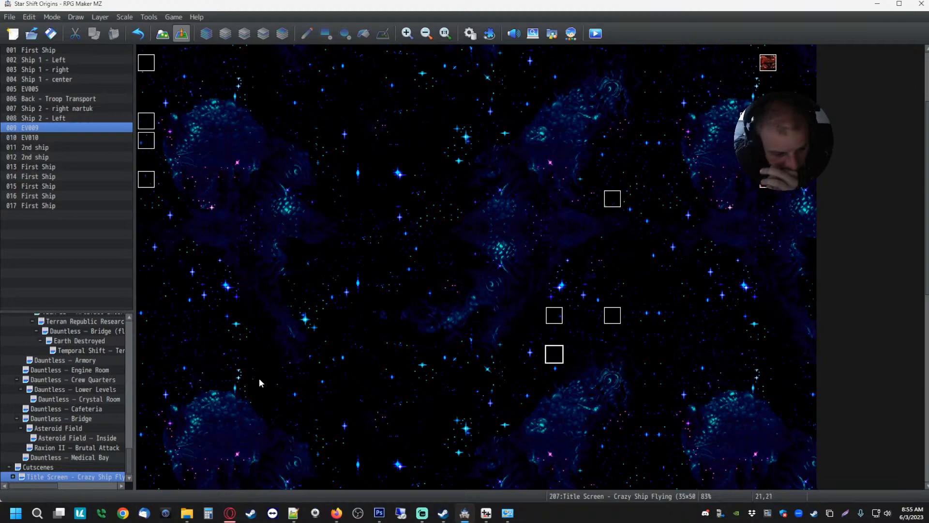
- Switch to File Explorer and delete Map207.txt from the JP folder inside languages
left_click(187, 513)
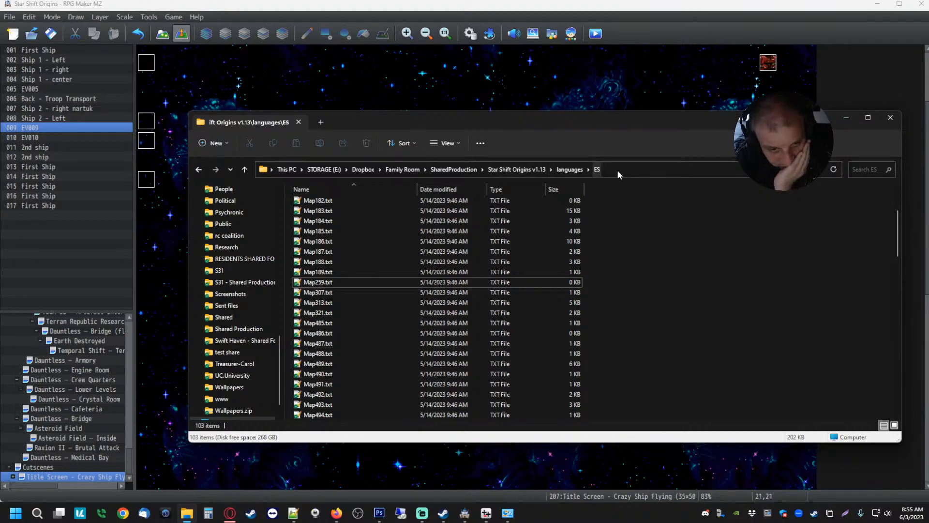
left_click(519, 169)
double_click(422, 265)
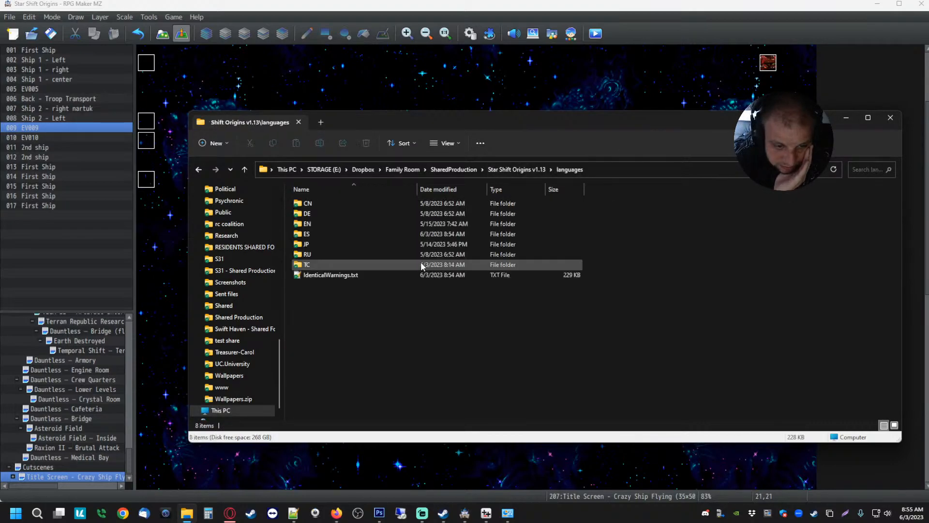
double_click(319, 244)
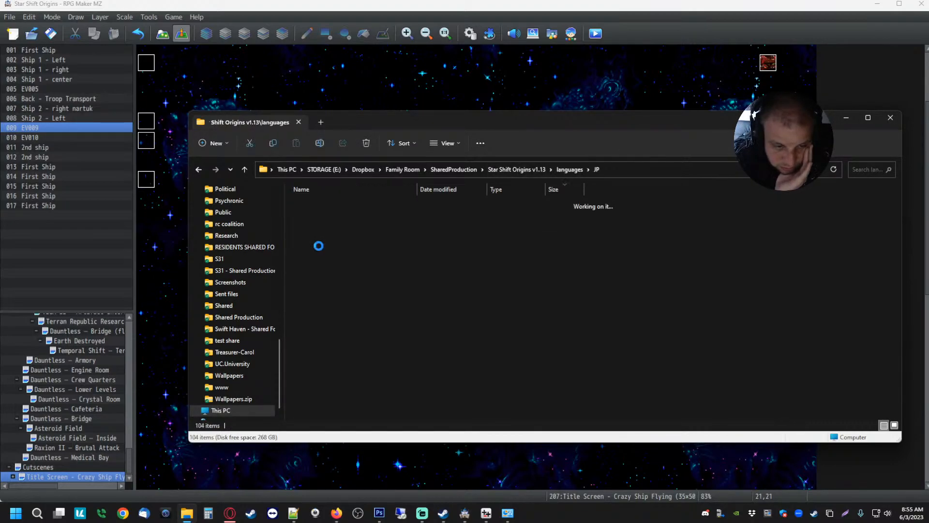
left_click(338, 187)
scroll(359, 240, "up", 3)
left_click(347, 314)
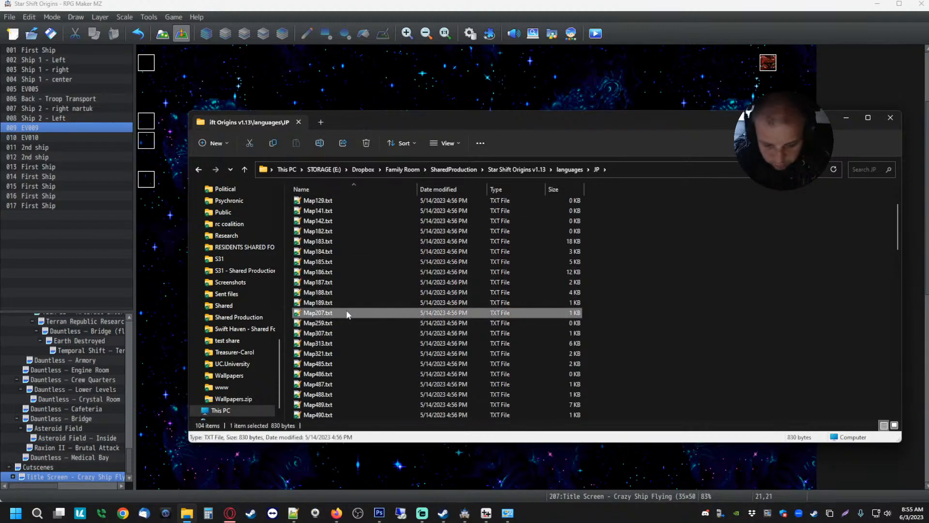
key("Delete")
left_click(498, 293)
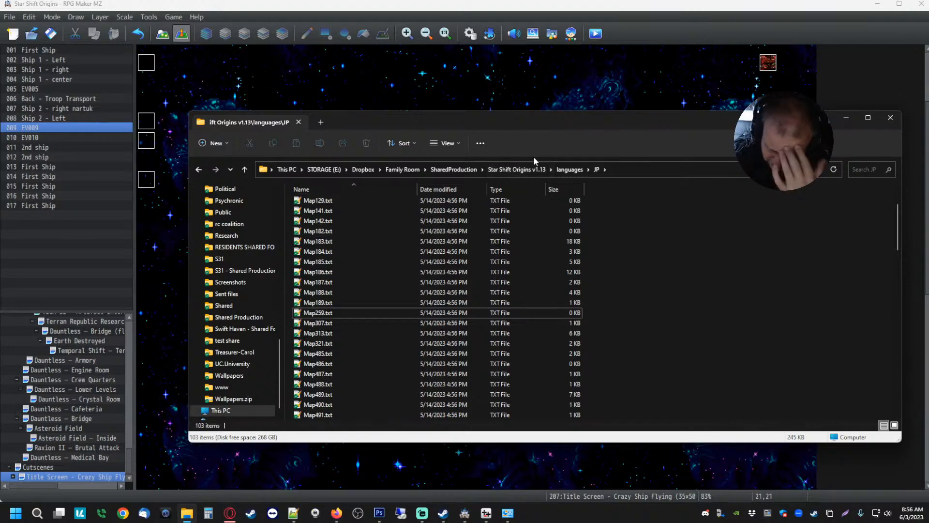
- Delete Map207.txt from the TC folder inside languages
left_click(511, 170)
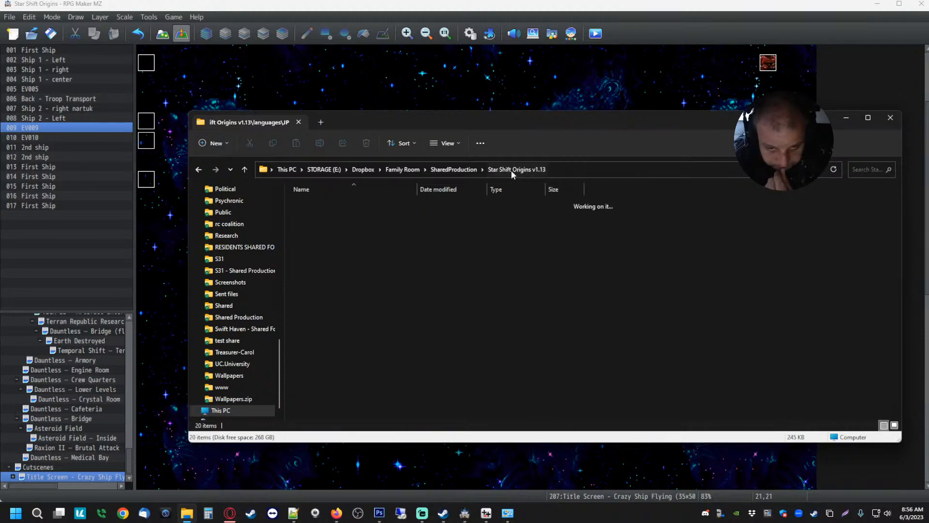
double_click(326, 265)
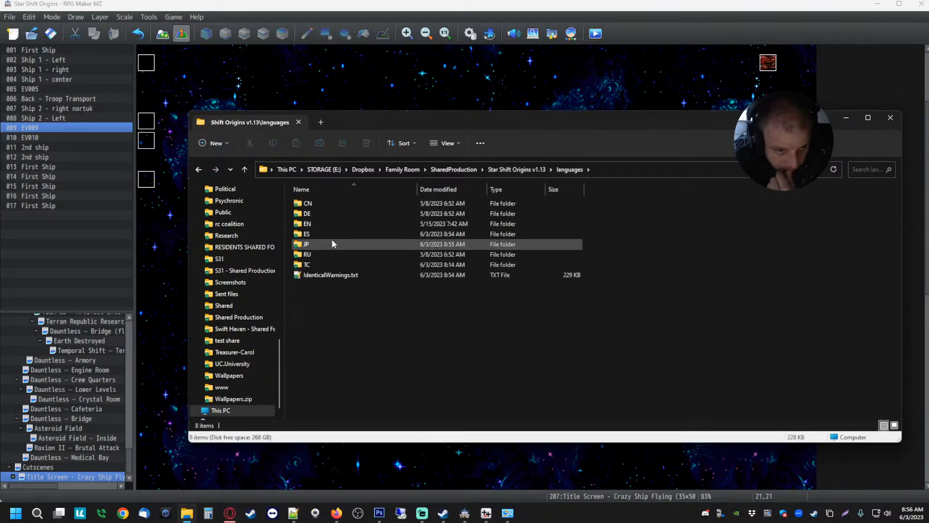
left_click(315, 265)
double_click(315, 265)
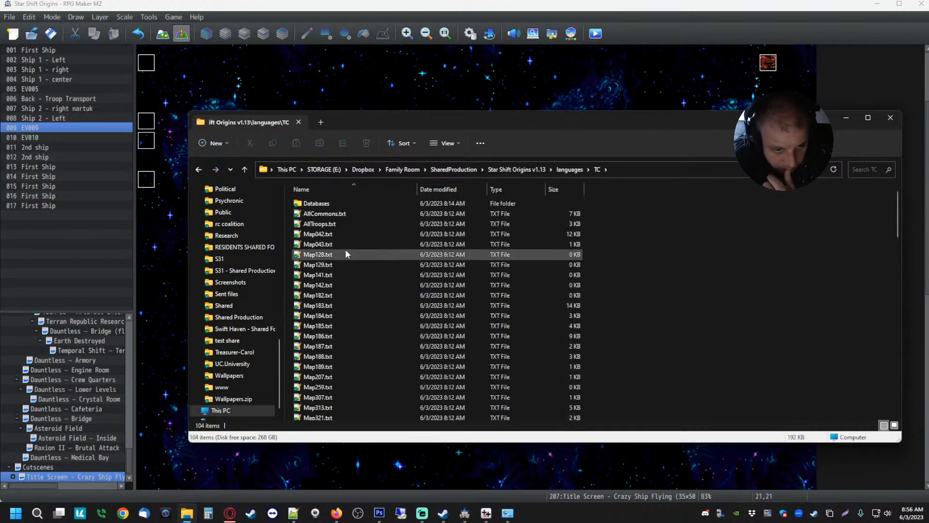
left_click(327, 322)
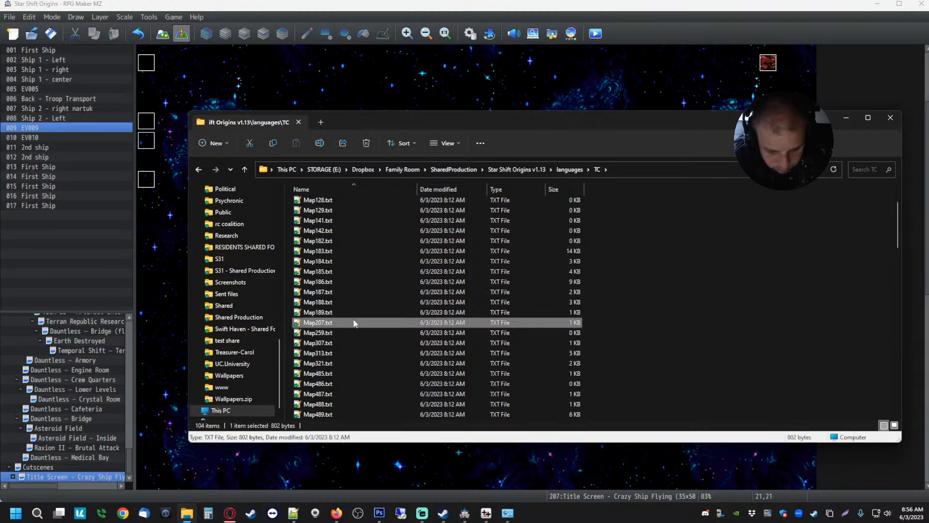
key("Delete")
key("Return")
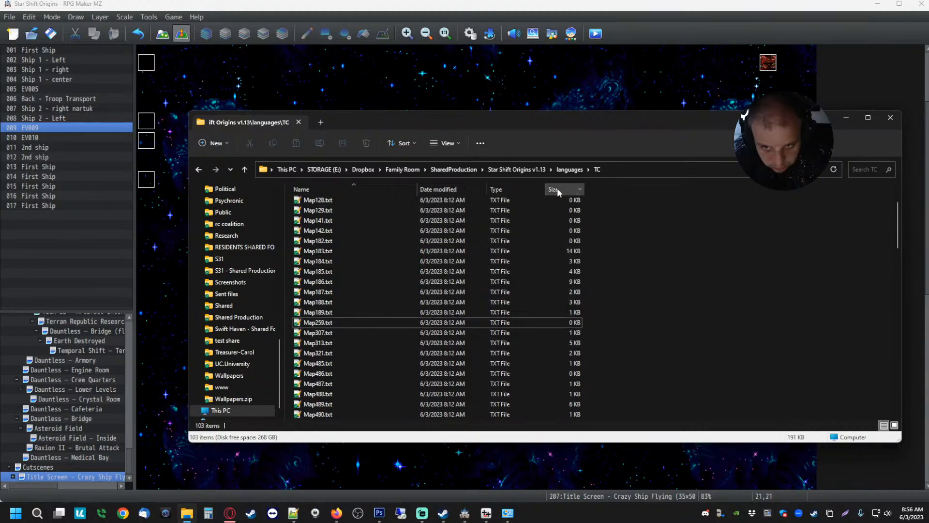
- Delete Map207.txt from the RU folder inside languages
left_click(530, 170)
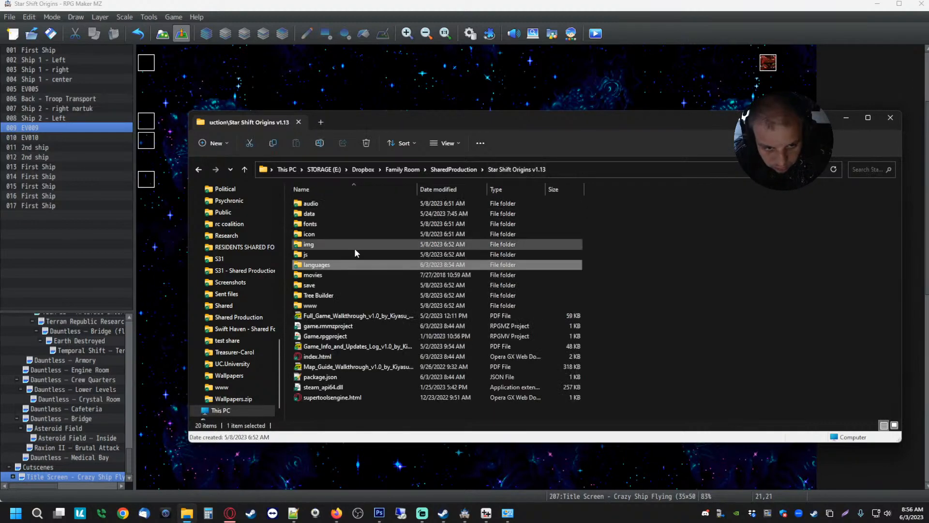
double_click(325, 266)
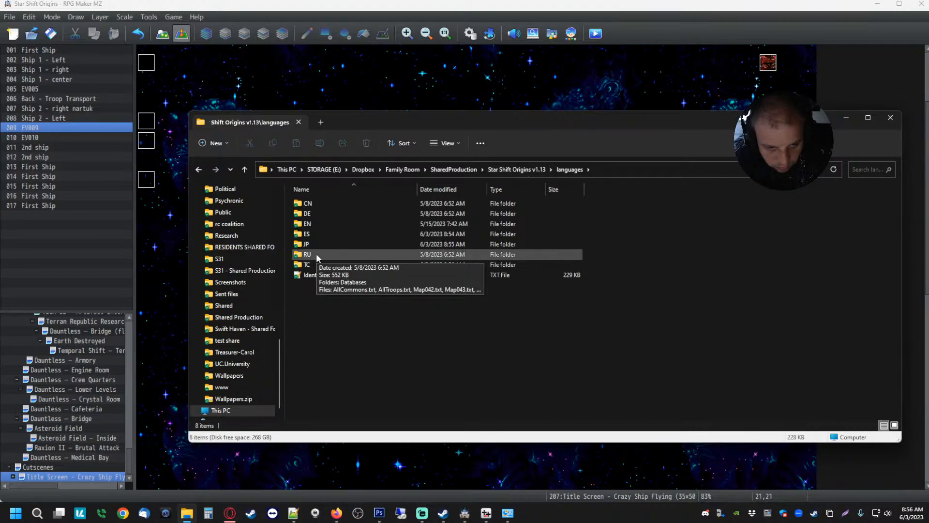
double_click(316, 255)
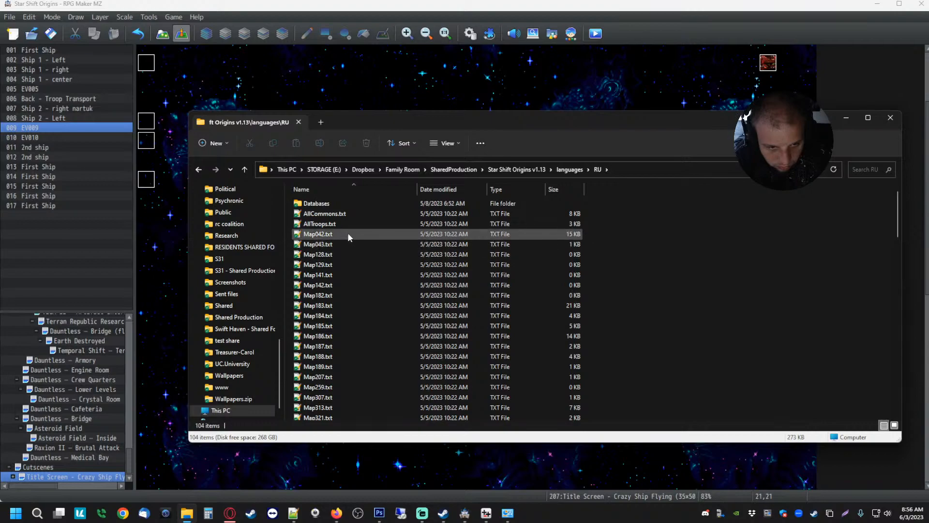
left_click(338, 377)
key("Delete")
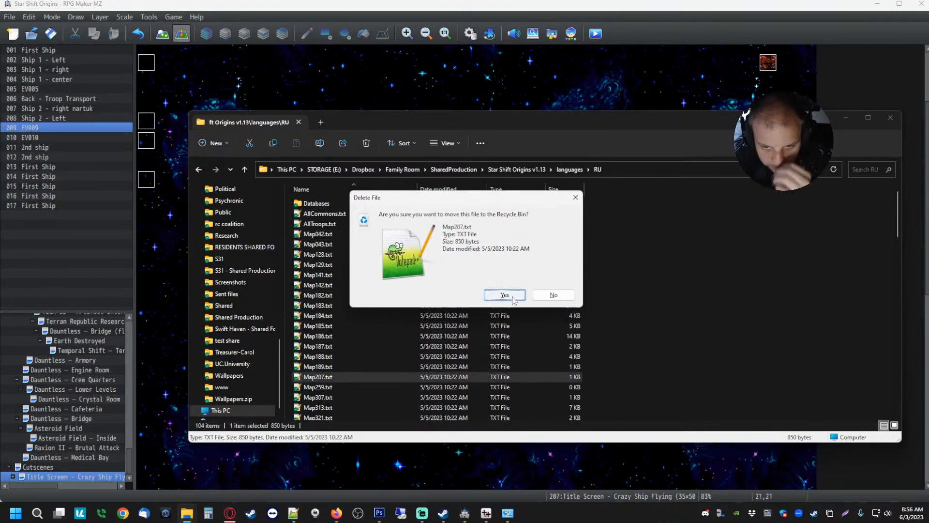
key("Return")
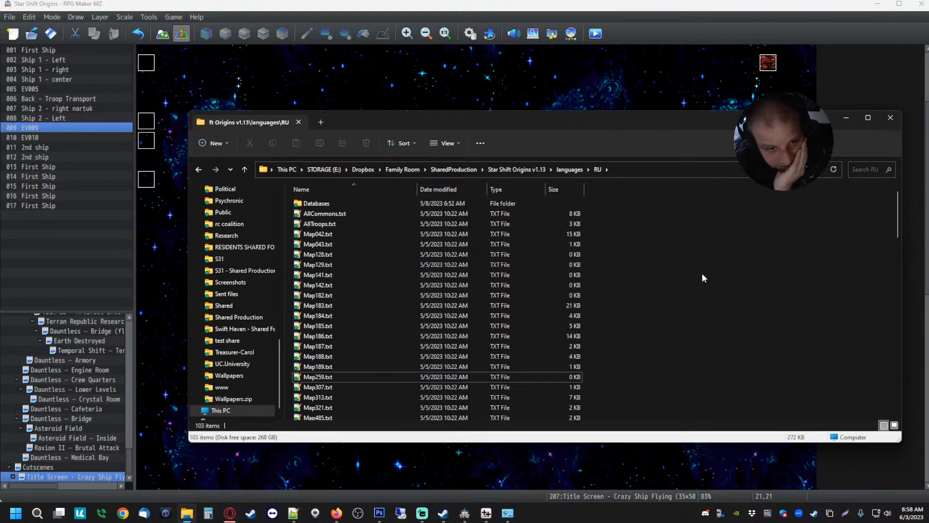
- Switch to Translator++ and batch-translate the 122 selected objects with Google from Original Text into the Initial column
left_click(486, 514)
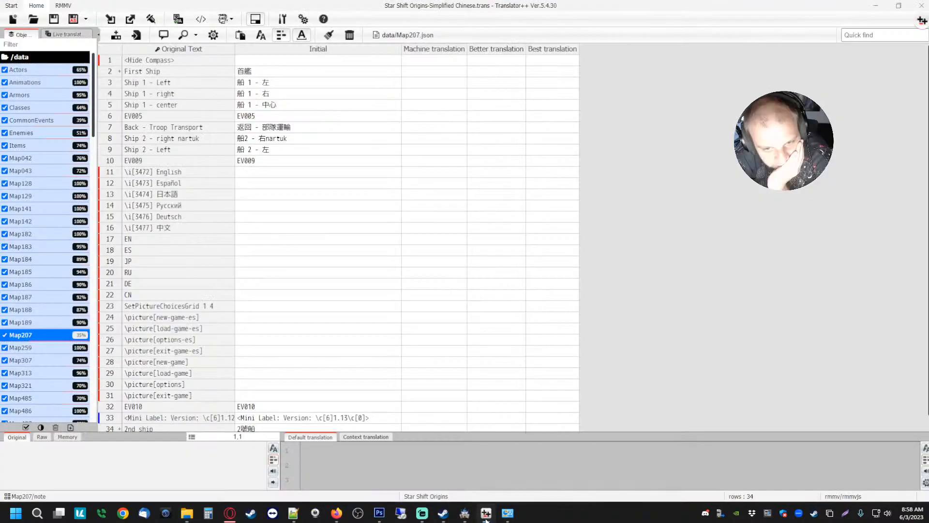
right_click(39, 243)
mouse_move(140, 341)
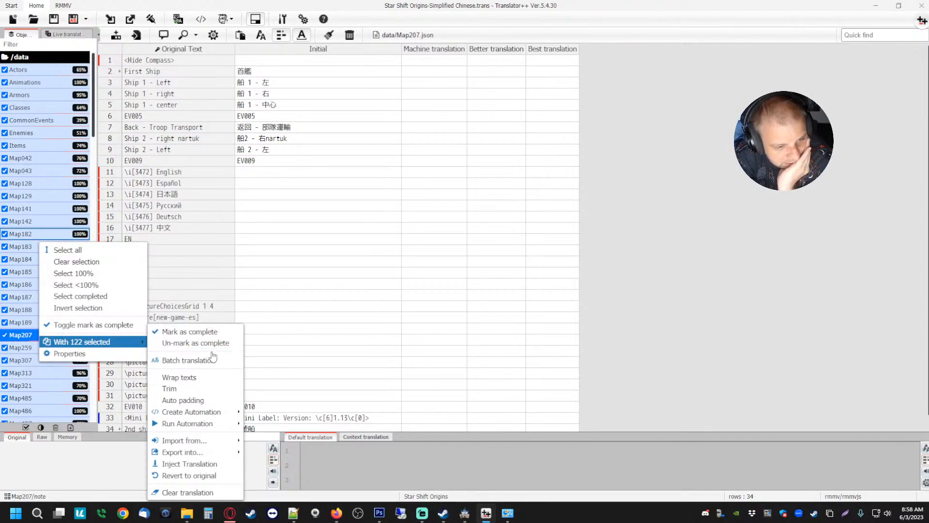
mouse_move(207, 441)
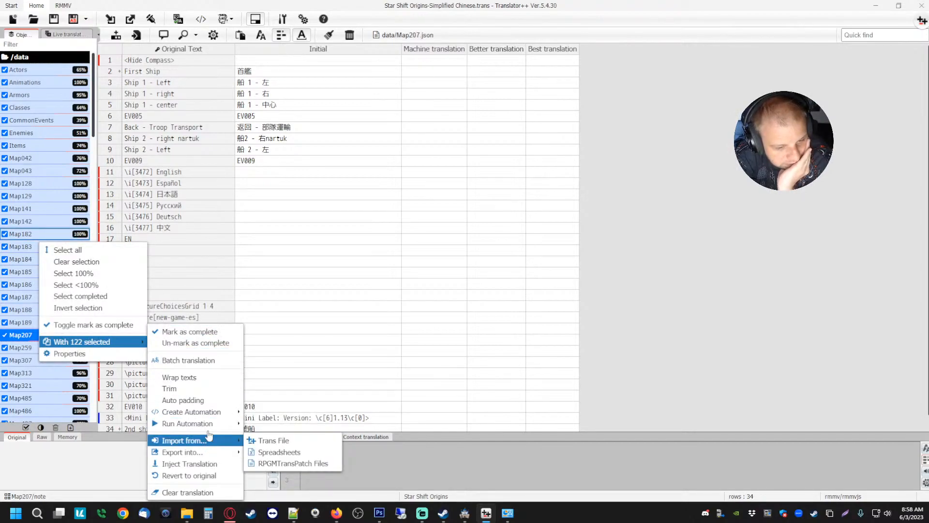
left_click(206, 361)
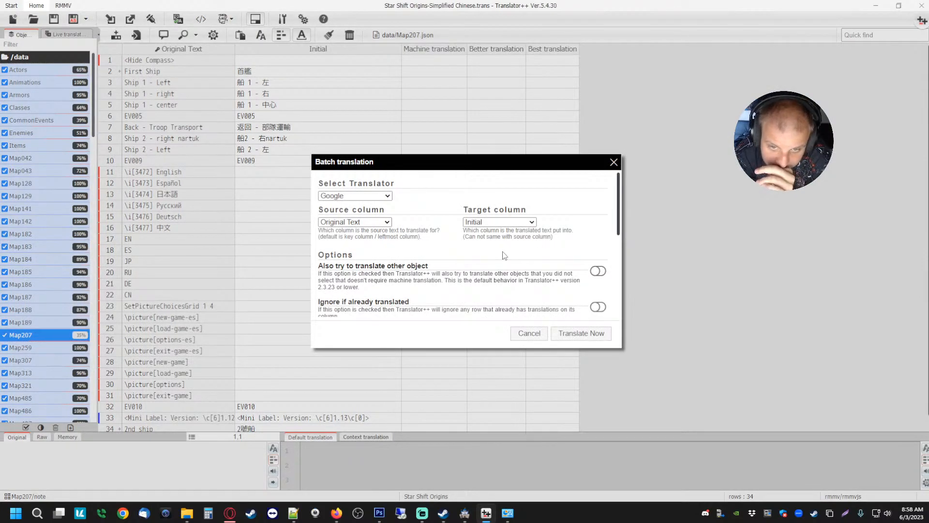
scroll(489, 265, "down", 3)
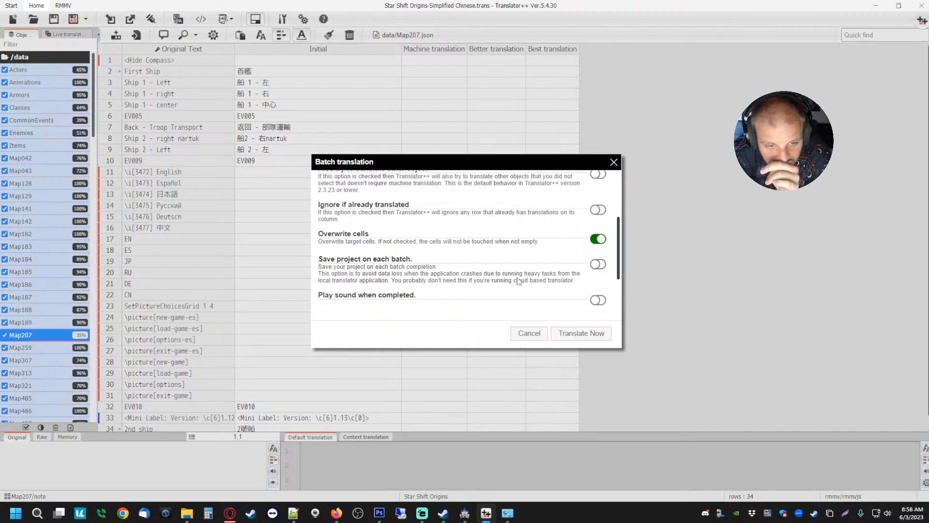
scroll(508, 283, "down", 2)
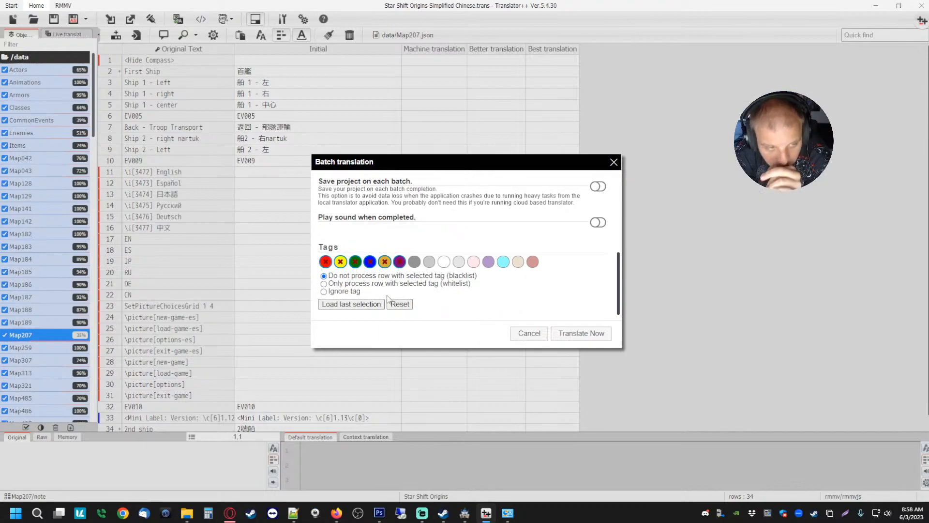
left_click(595, 333)
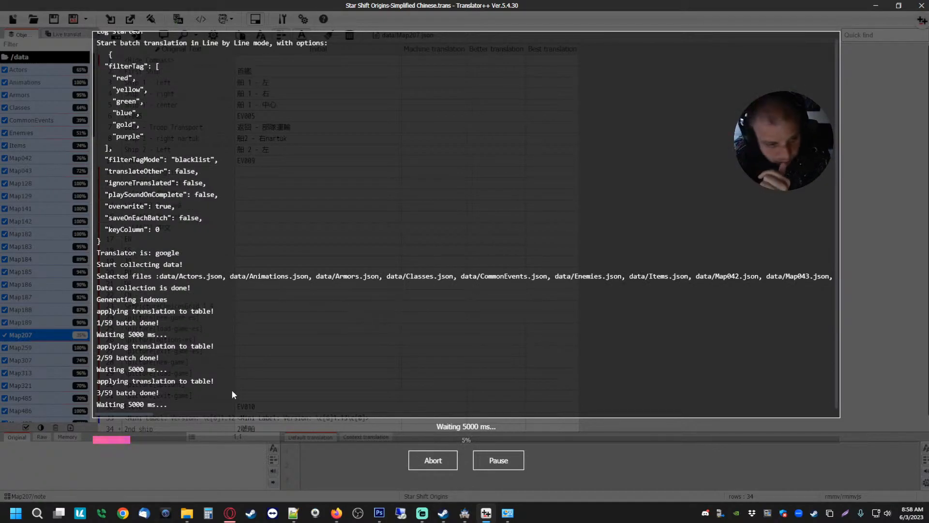
left_click(464, 513)
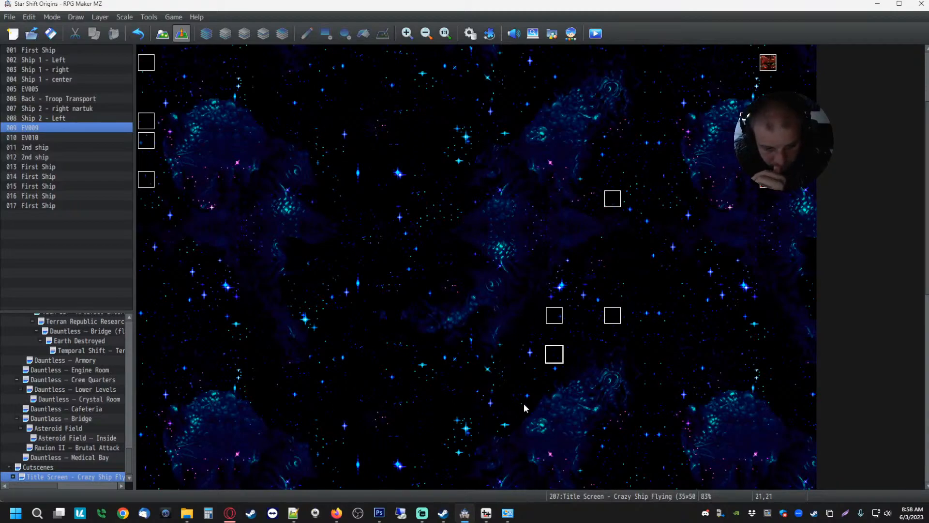
left_click(472, 282)
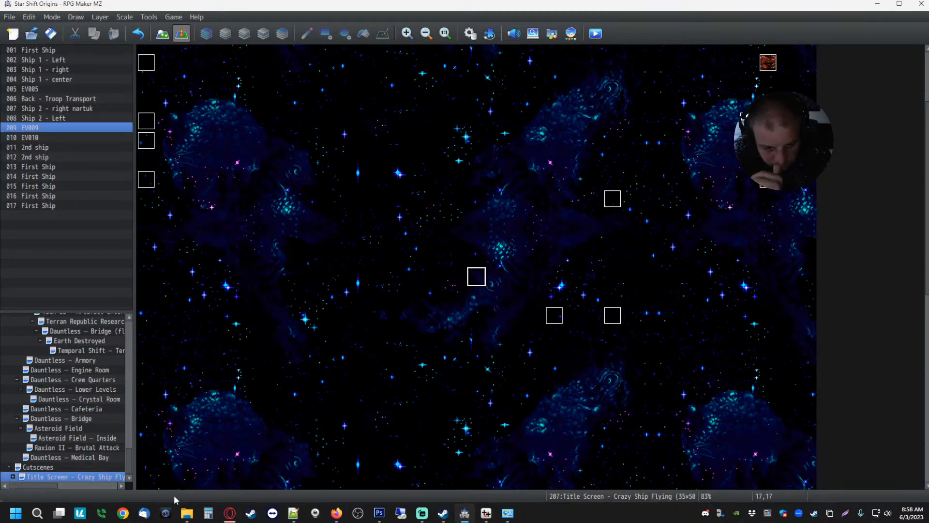
- Switch to Photoshop and look through the available fonts for the Новая игра text in new-game-en.png
left_click(379, 512)
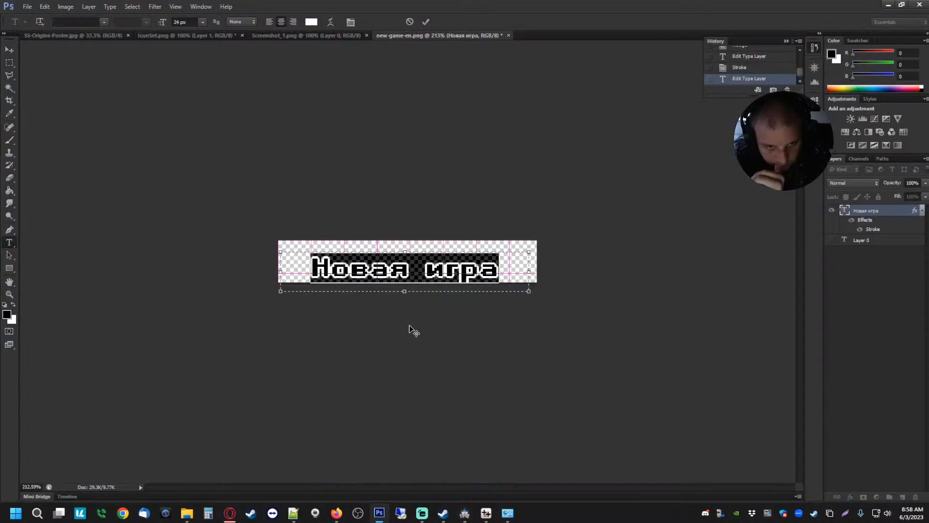
left_click(104, 22)
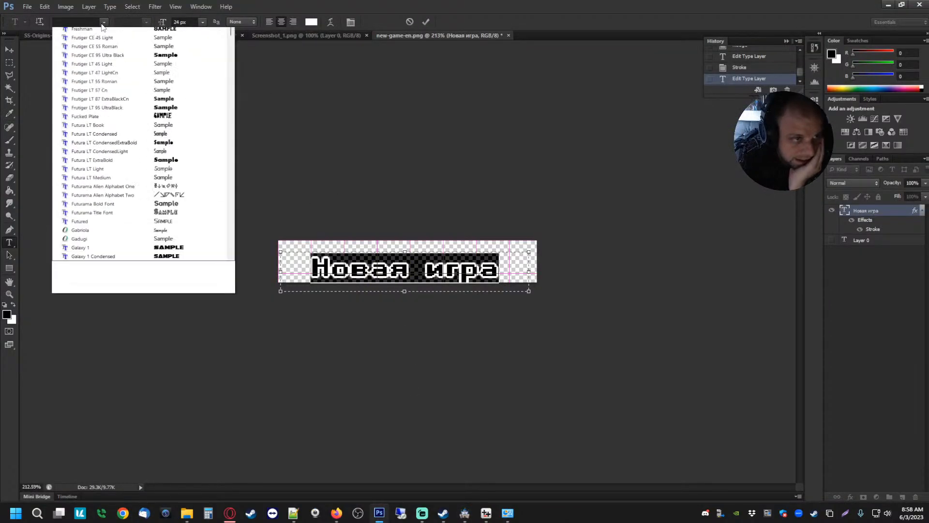
scroll(193, 232, "up", 6)
scroll(187, 236, "up", 7)
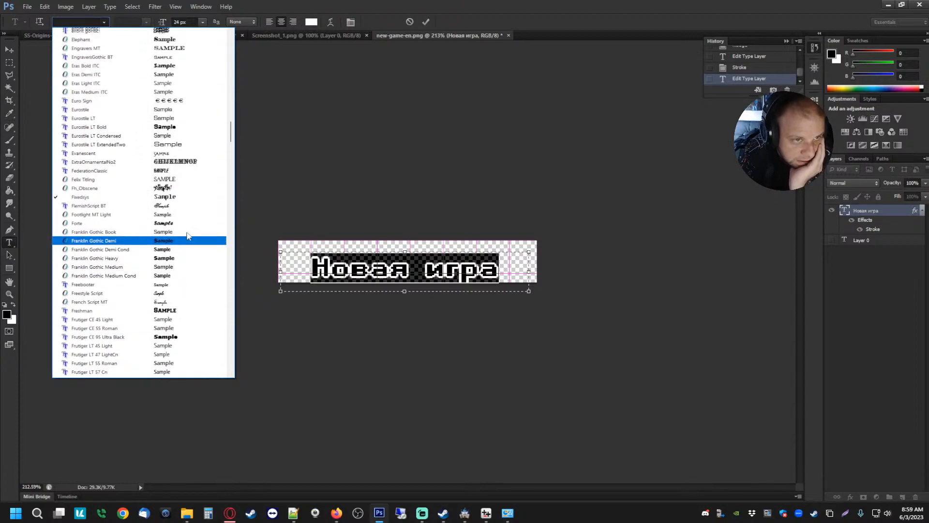
scroll(188, 207, "up", 10)
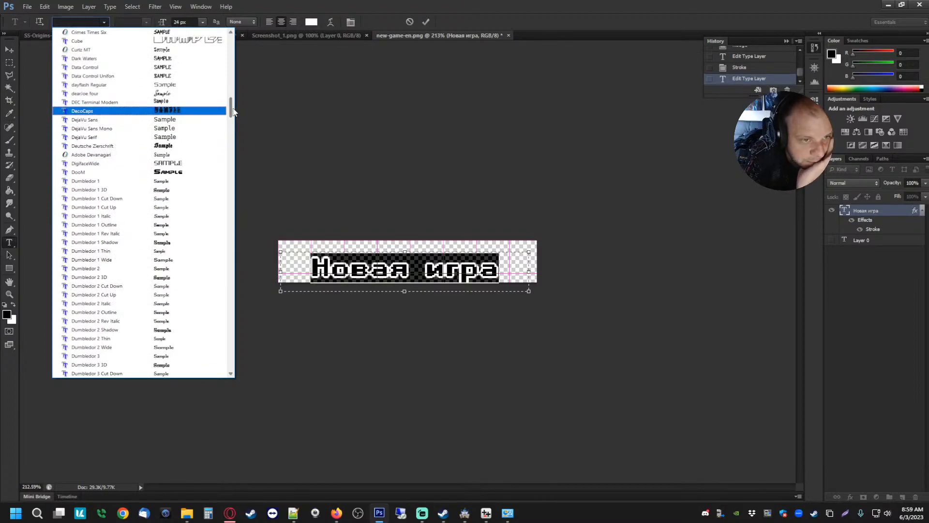
left_click_drag(231, 112, 238, 66)
left_click(239, 68)
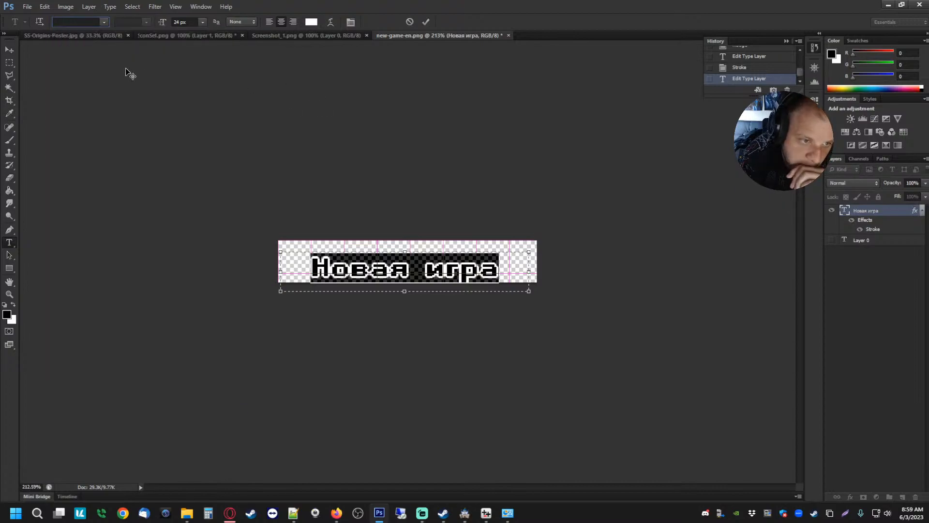
left_click(30, 9)
left_click(232, 119)
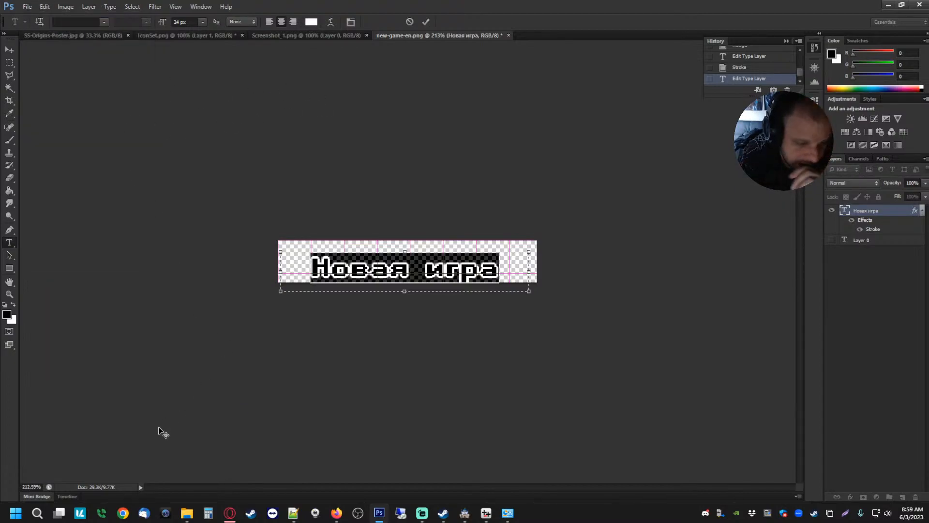
- Switch to File Explorer and open the img\pictures folder of Star Shift Origins v1.13
left_click(187, 513)
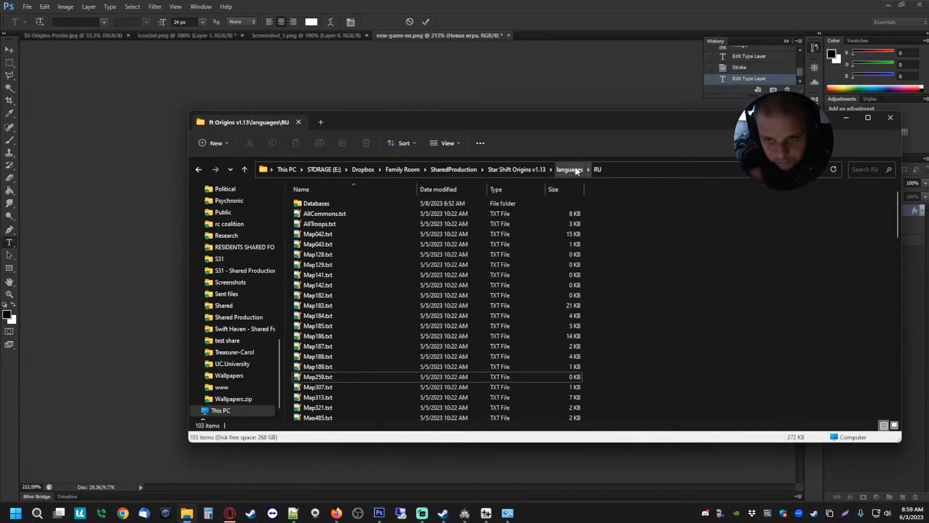
left_click(527, 169)
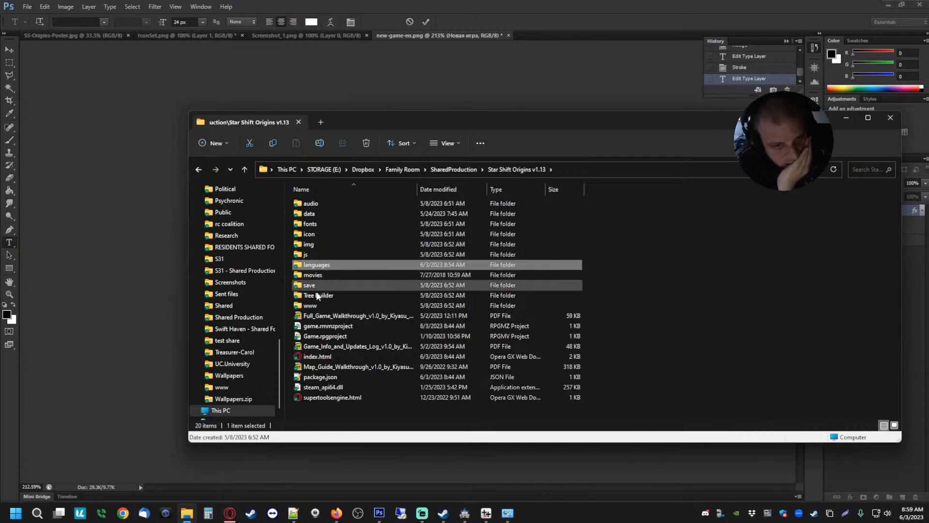
double_click(308, 244)
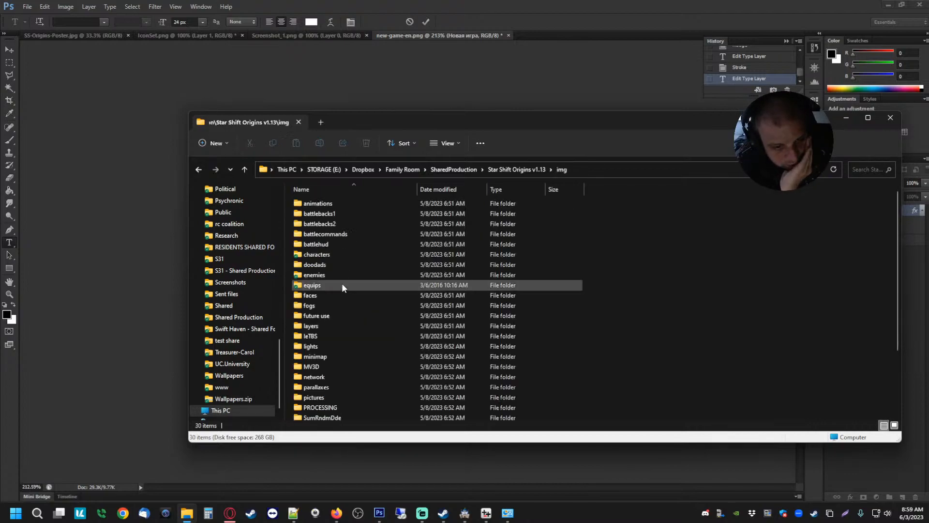
double_click(314, 397)
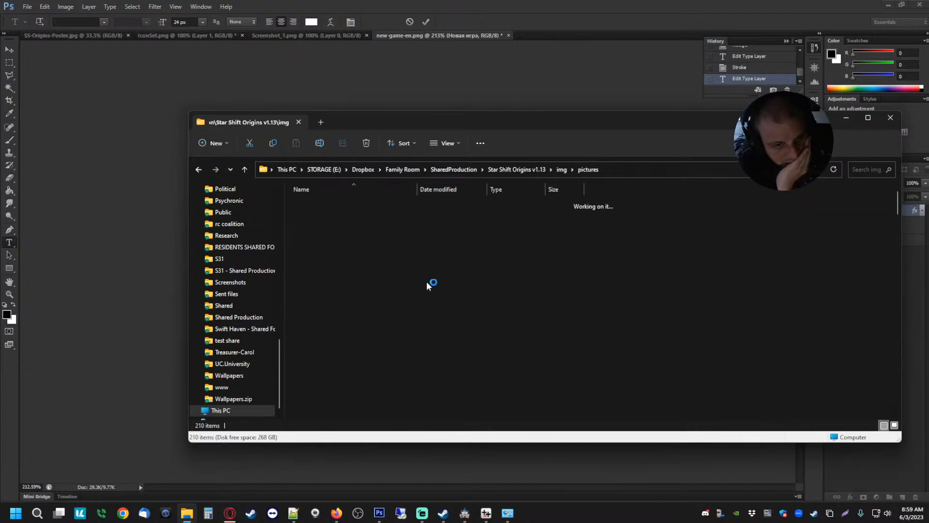
- Find the language versions of the Star-shift-logo image and view Star-shift-logo-ru.png at full size to examine its lettering
scroll(479, 280, "down", 10)
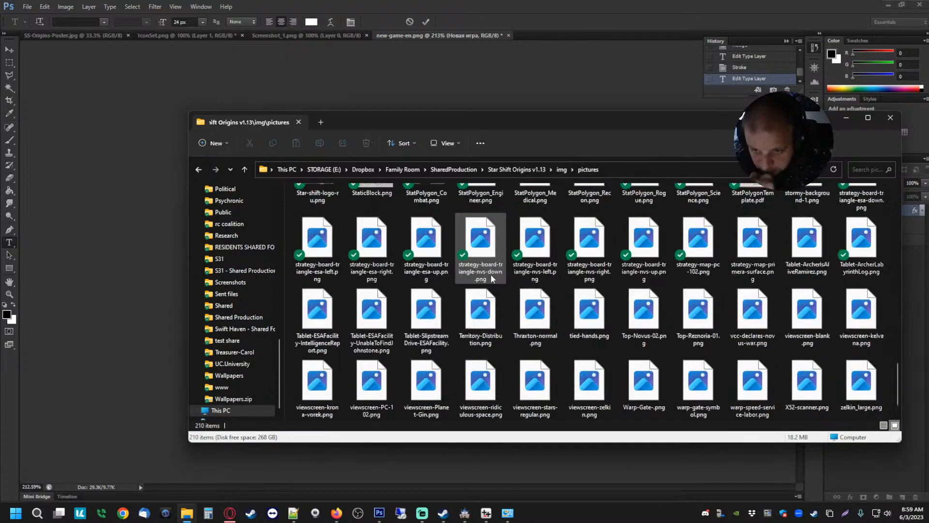
scroll(582, 294, "down", 5)
scroll(655, 314, "up", 4)
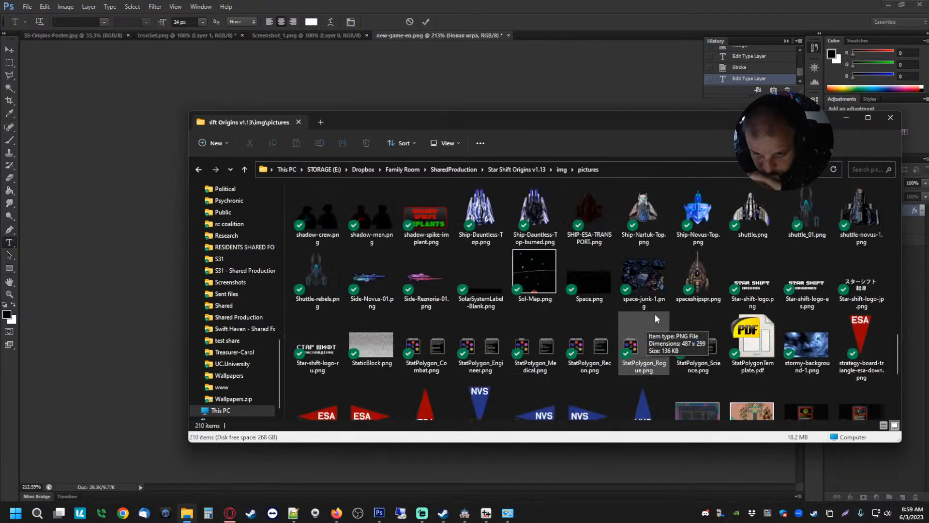
scroll(657, 316, "up", 10)
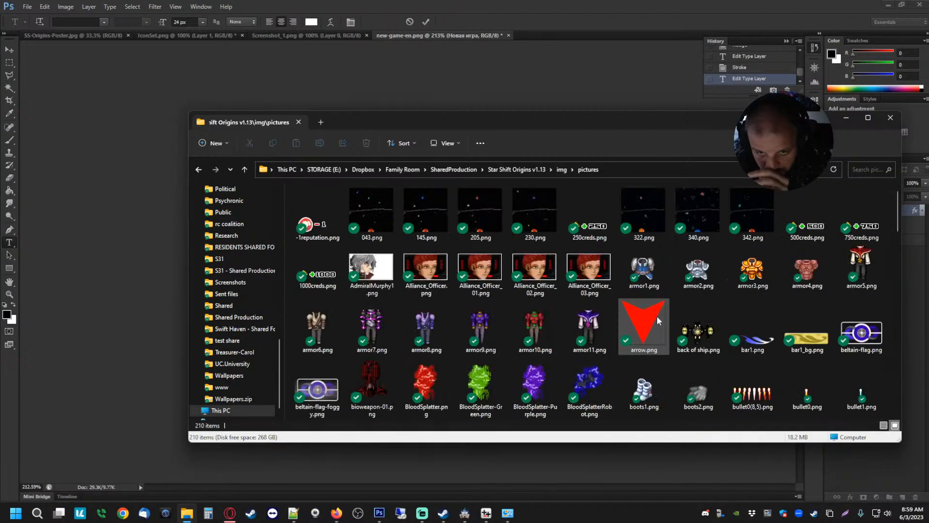
scroll(643, 271, "down", 10)
scroll(751, 334, "up", 3)
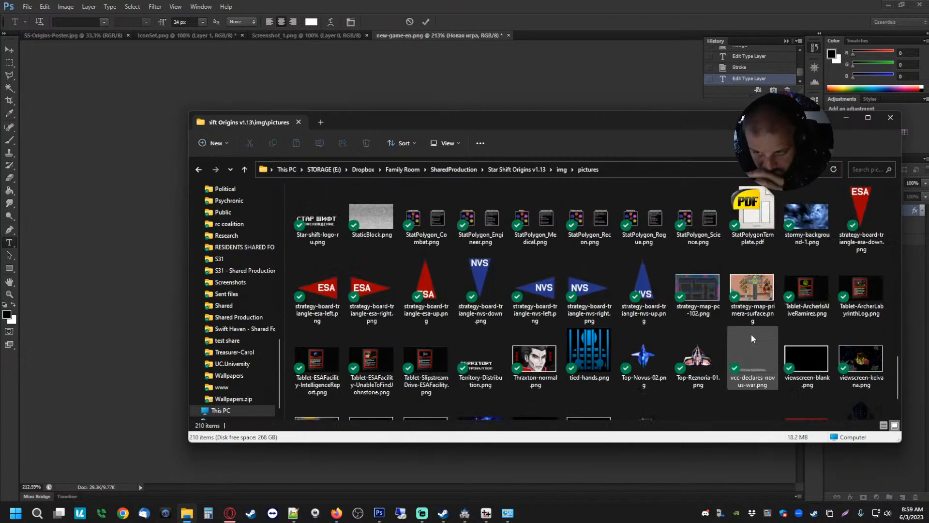
left_click(806, 280)
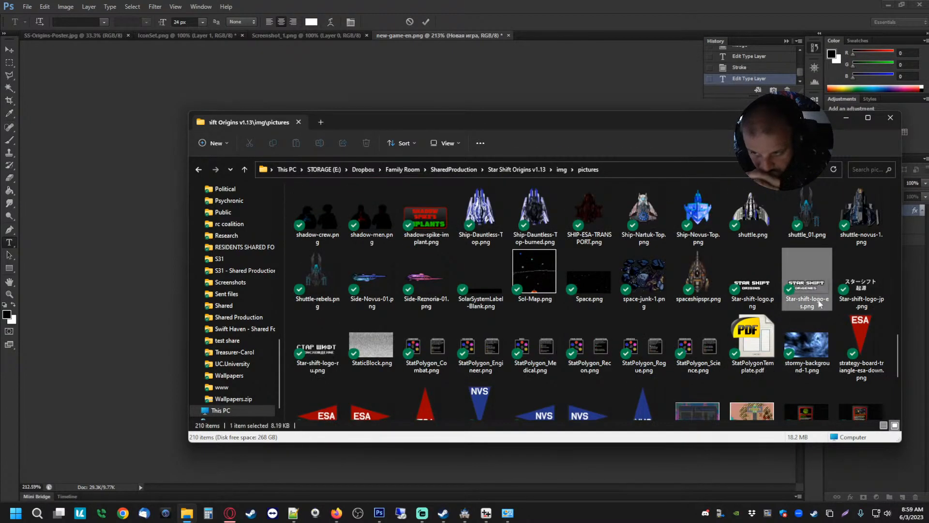
left_click(873, 283)
left_click(754, 284)
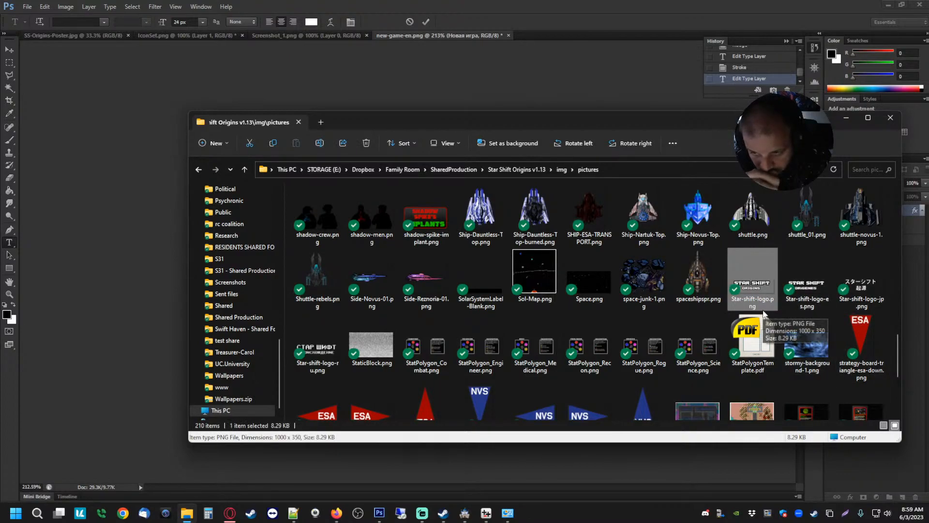
left_click(318, 347)
double_click(319, 346)
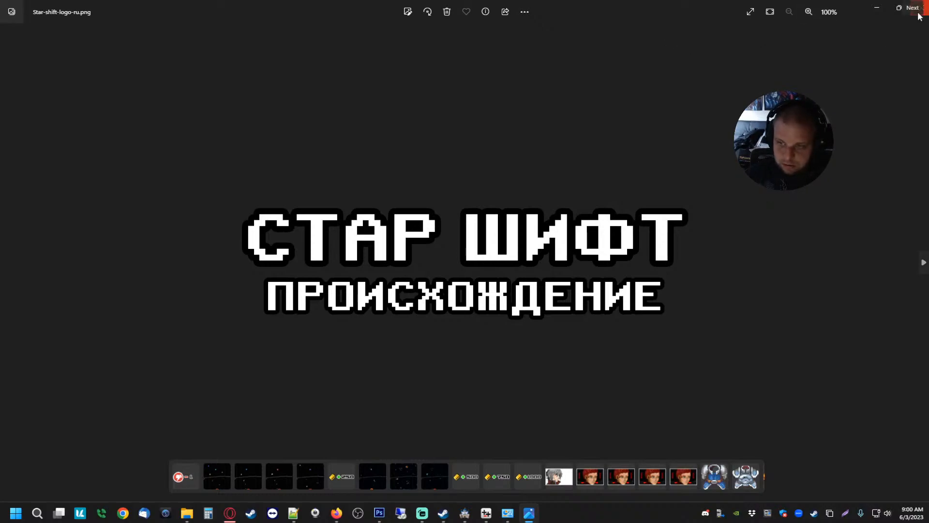
left_click(875, 9)
- Return to Photoshop, select all of the Новая игра text and set its font to pixelmix bold
left_click(102, 211)
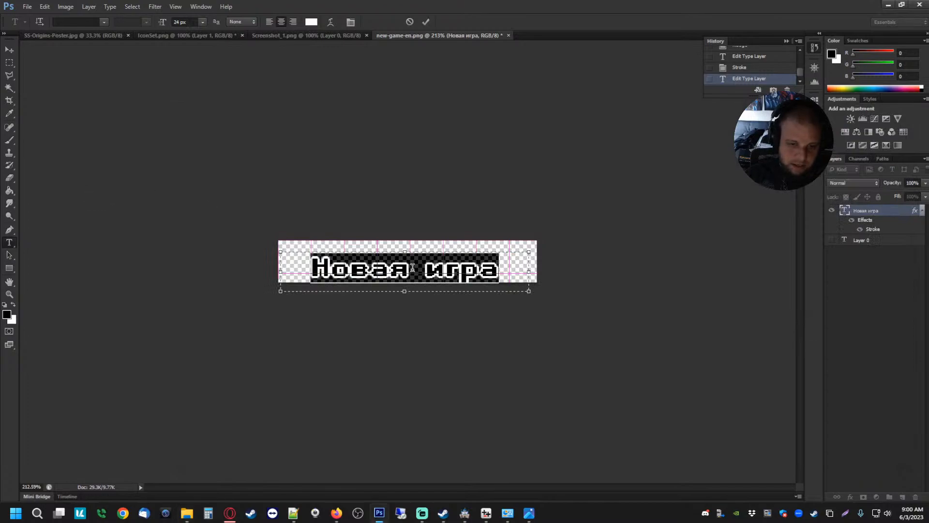
left_click(504, 274)
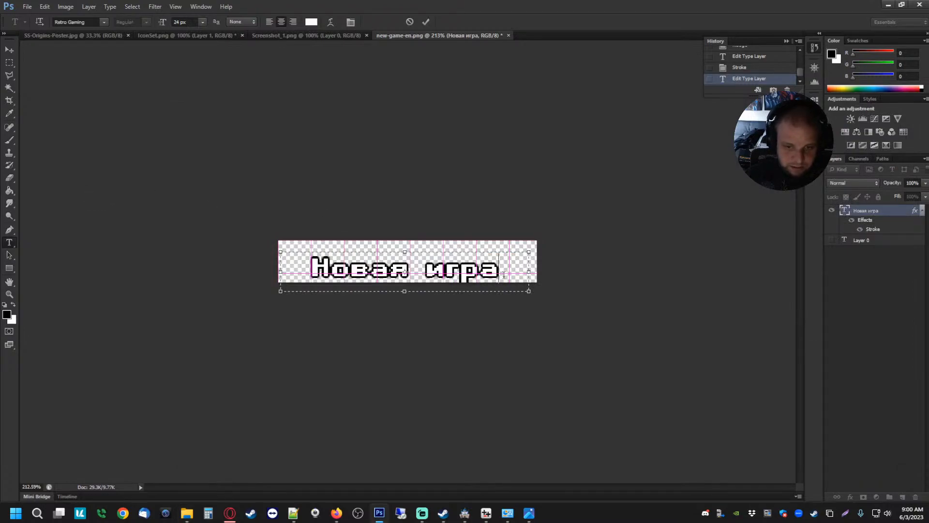
left_click_drag(502, 274, 263, 267)
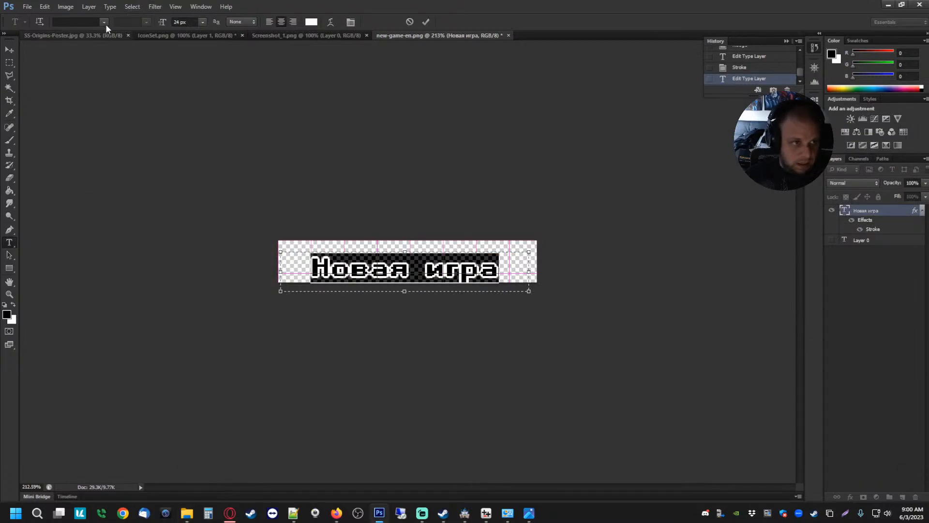
left_click(104, 22)
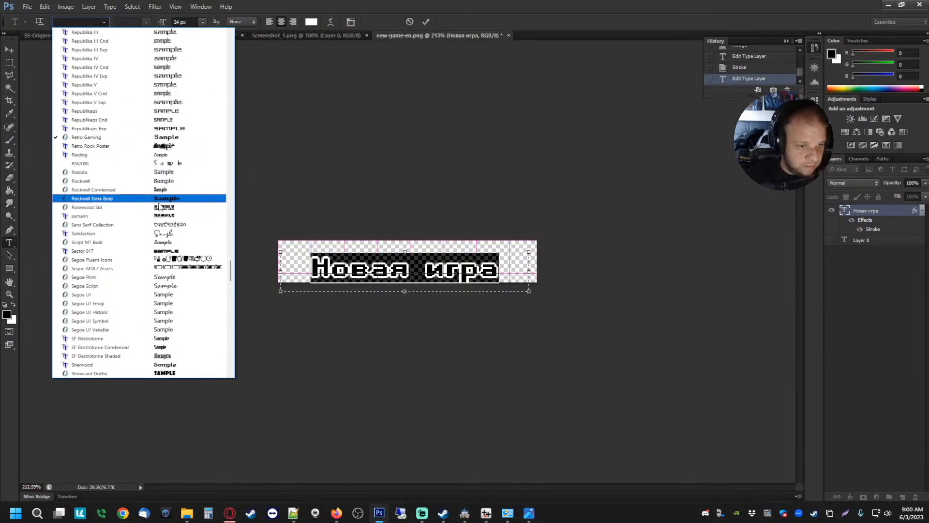
scroll(159, 211, "up", 10)
scroll(163, 218, "up", 2)
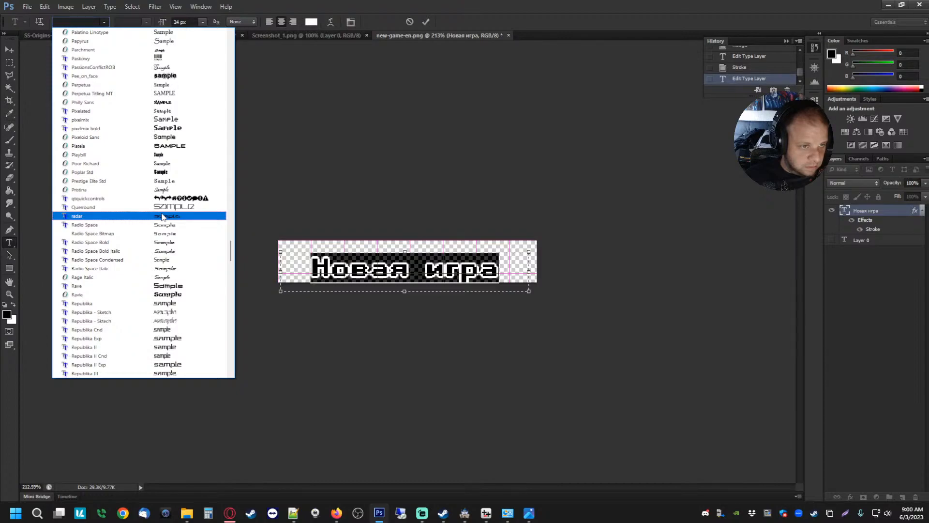
scroll(162, 216, "up", 2)
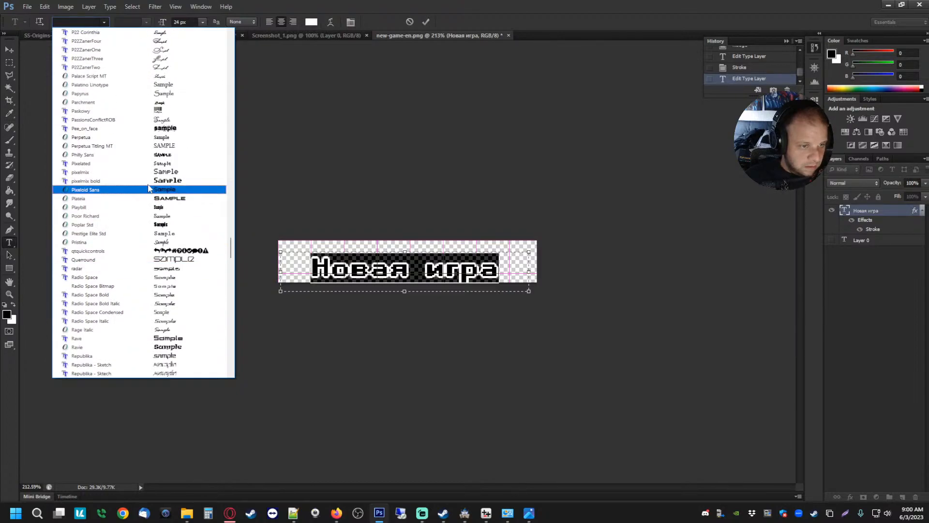
left_click(148, 189)
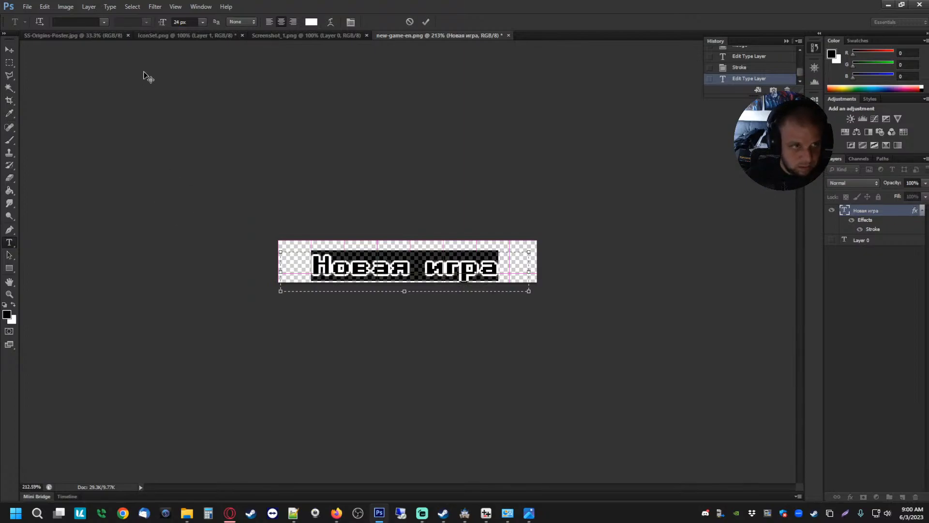
- Try the M42_FLIGHT 721 font on the selected Новая игра text
left_click(104, 21)
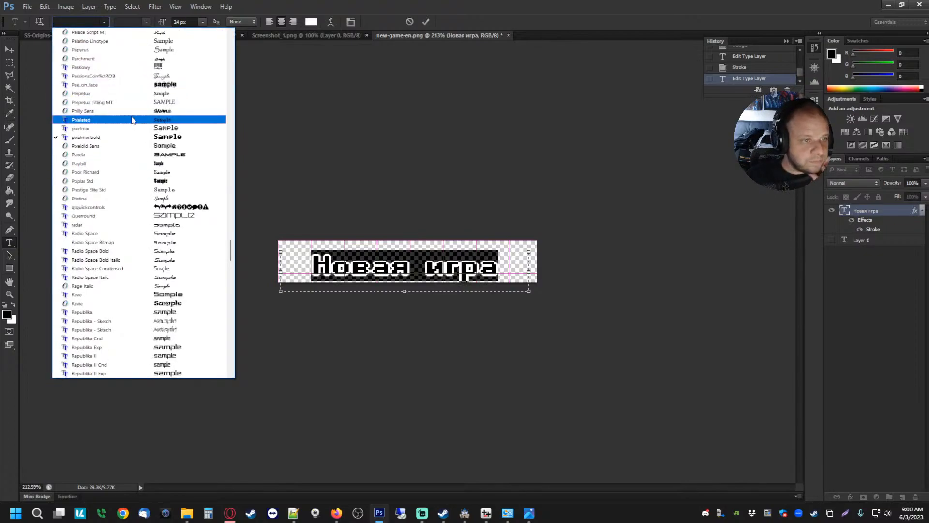
scroll(134, 146, "up", 4)
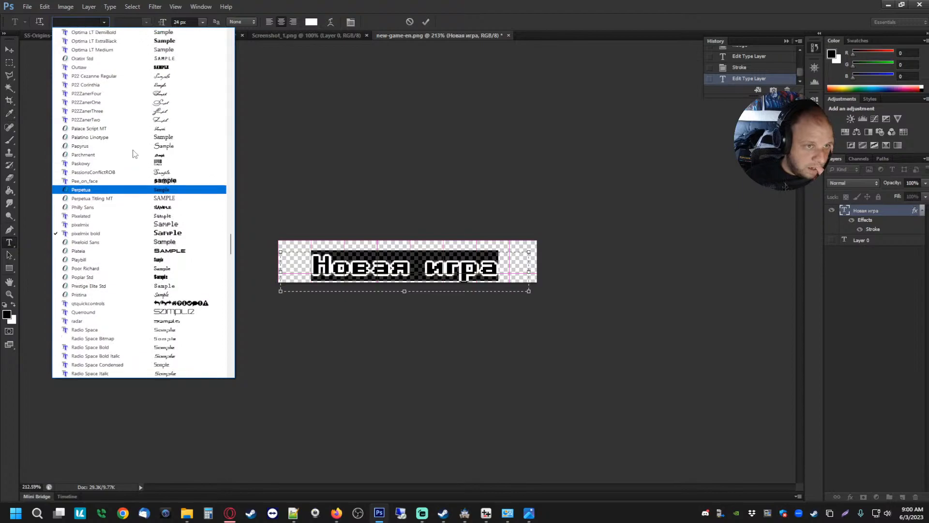
scroll(134, 154, "up", 1)
scroll(134, 154, "up", 3)
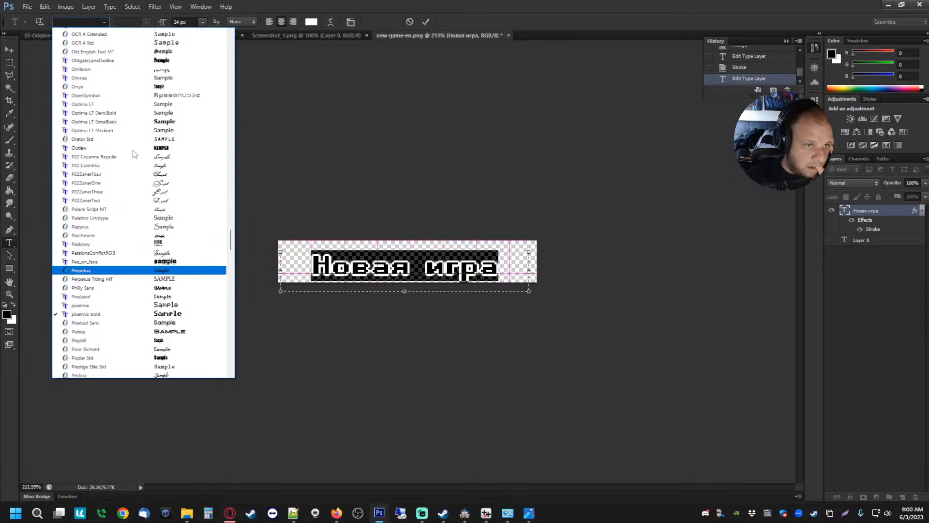
scroll(134, 154, "up", 6)
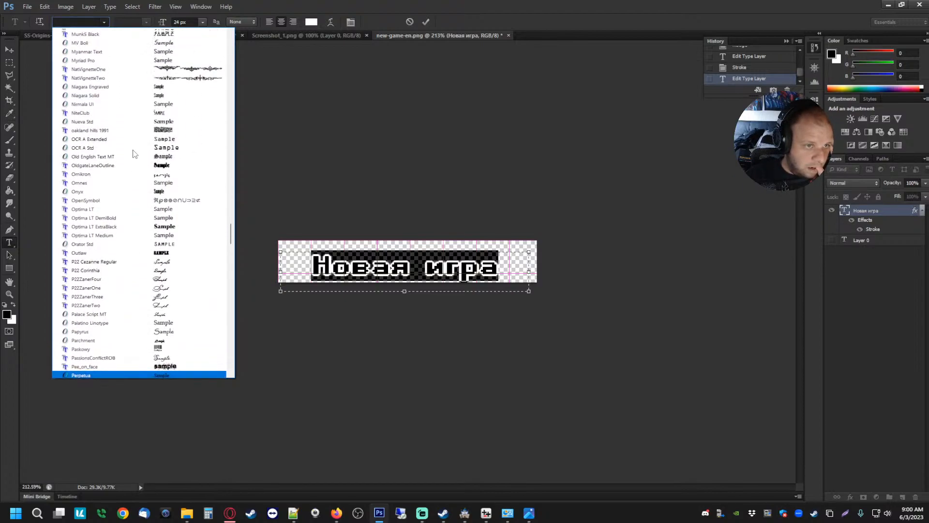
scroll(134, 154, "up", 10)
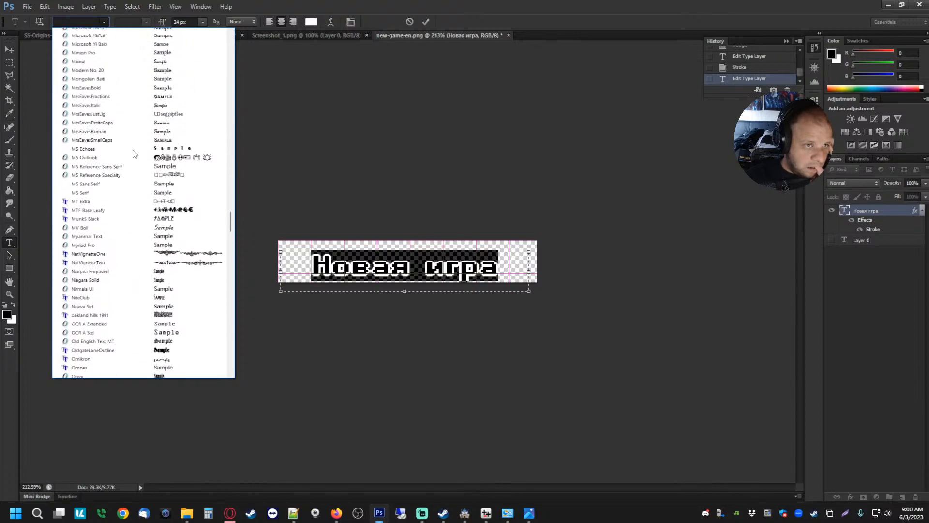
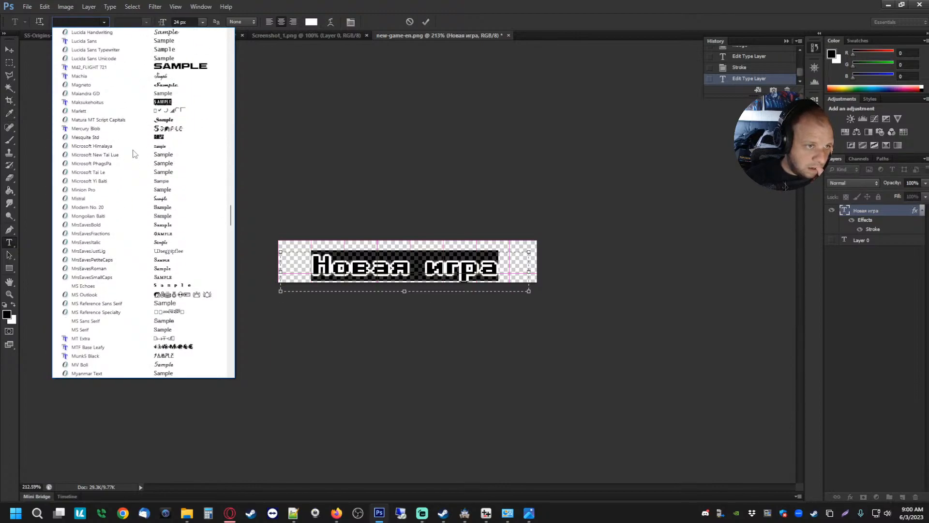
left_click(172, 68)
- Set the font of the Новая игра text to JHUF
left_click(104, 23)
scroll(119, 97, "up", 2)
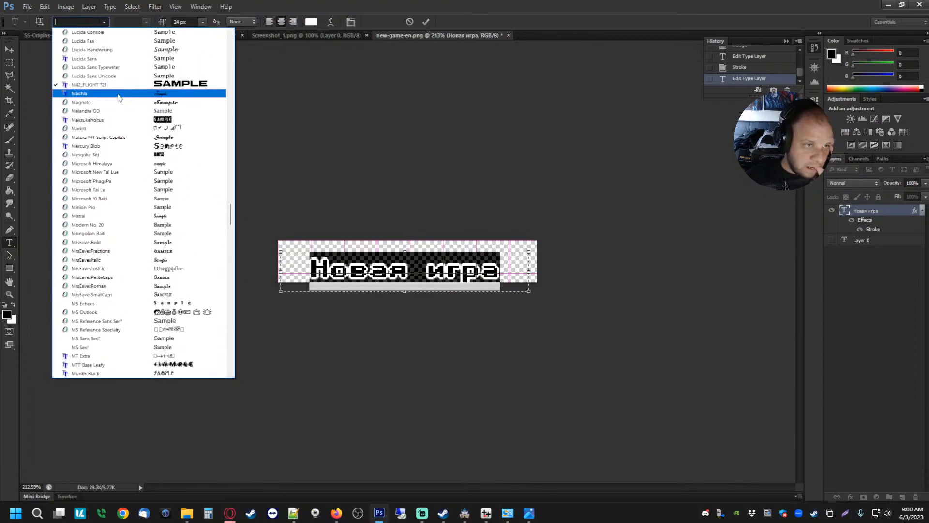
scroll(135, 104, "up", 1)
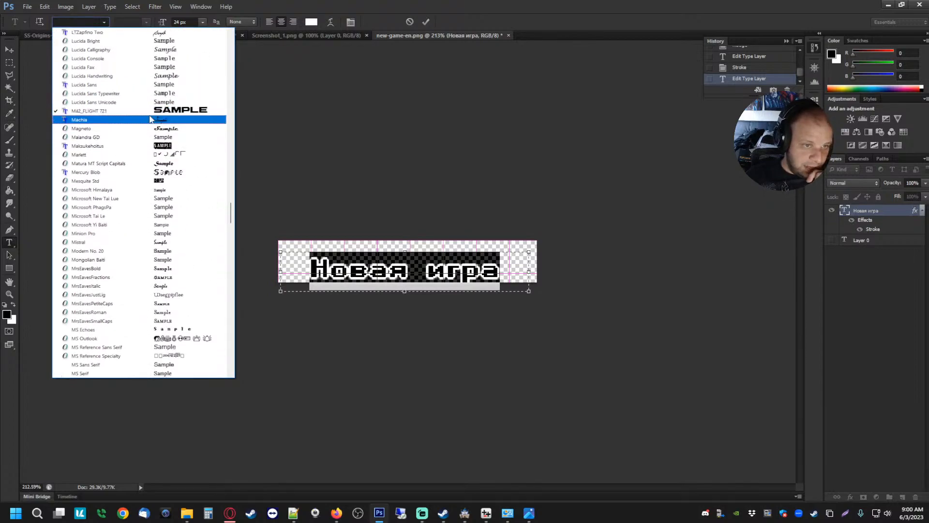
scroll(147, 146, "up", 3)
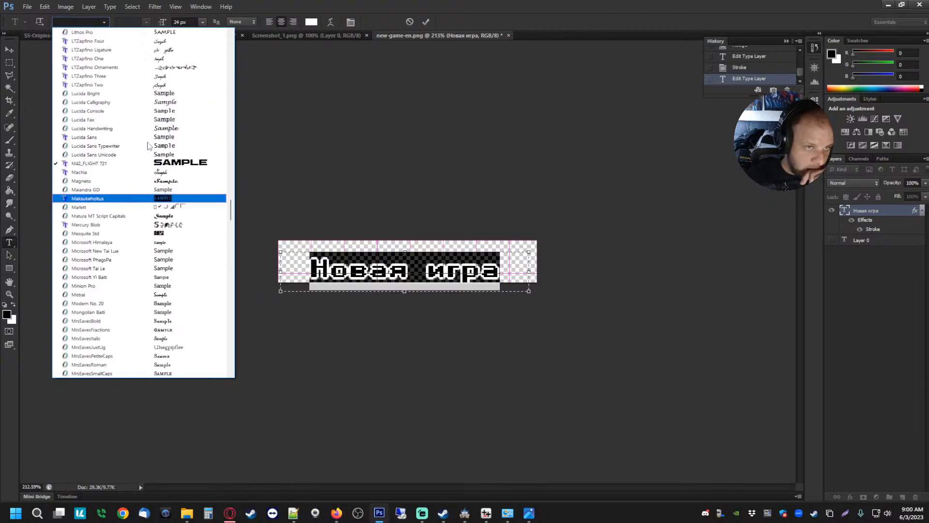
scroll(148, 145, "up", 8)
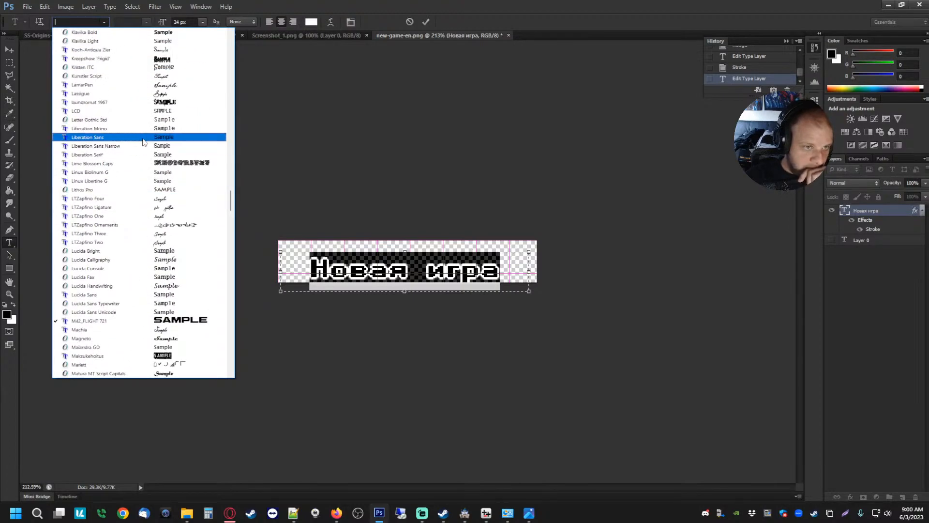
scroll(142, 151, "up", 1)
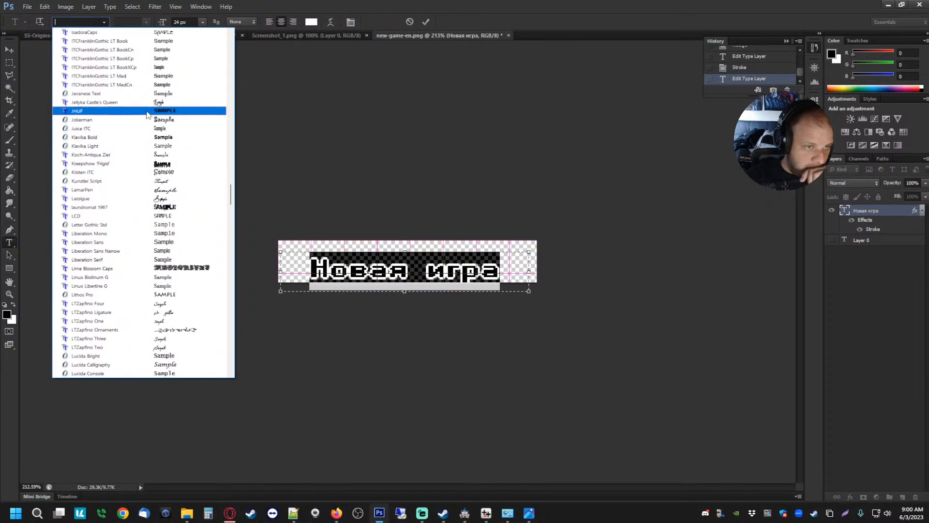
key("Escape")
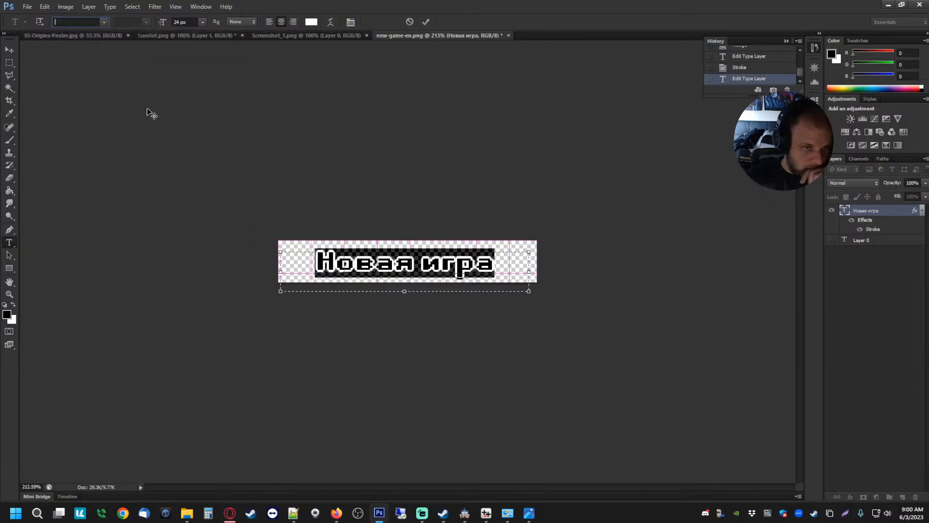
- Browse the fonts listed before JHUF for other candidates for the Новая игра text
left_click(104, 22)
scroll(141, 111, "up", 10)
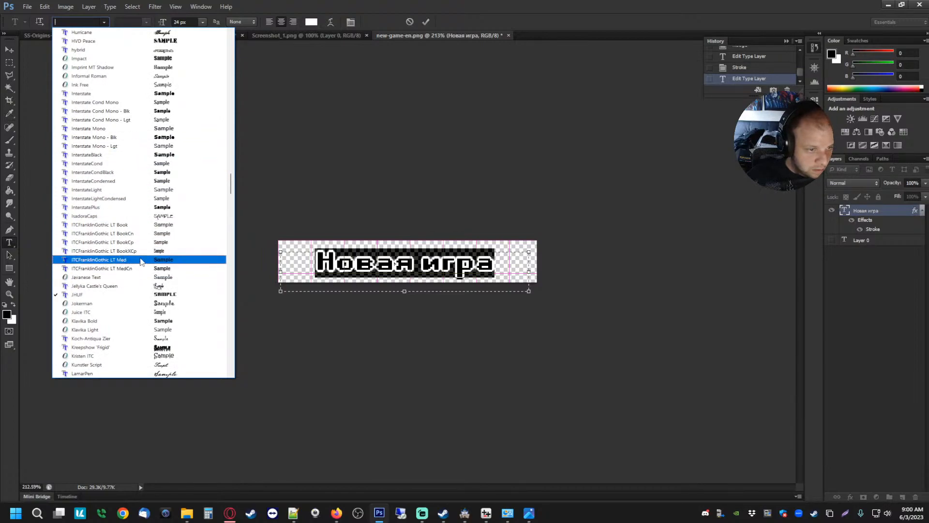
scroll(124, 177, "up", 2)
scroll(121, 169, "up", 3)
scroll(121, 165, "up", 3)
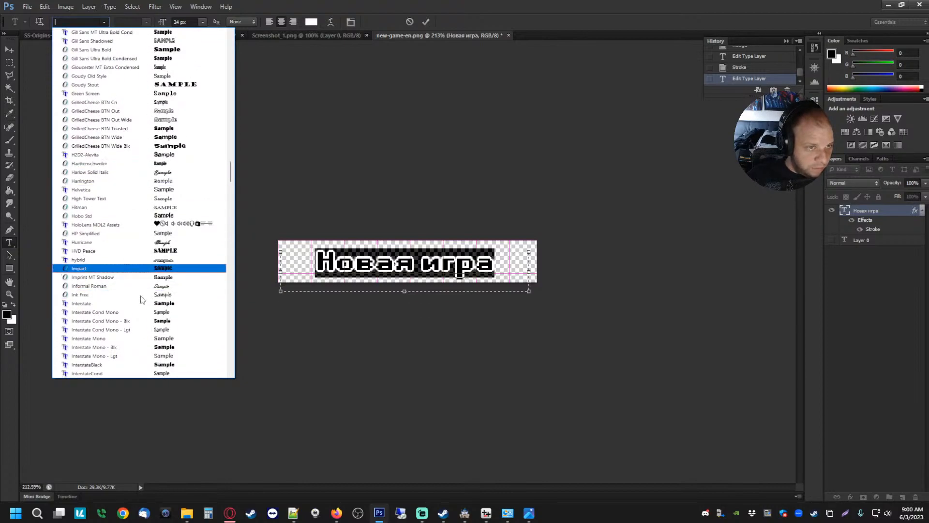
- Switch to File Explorer and open the fonts folder of Star Shift Origins v1.13
left_click(187, 513)
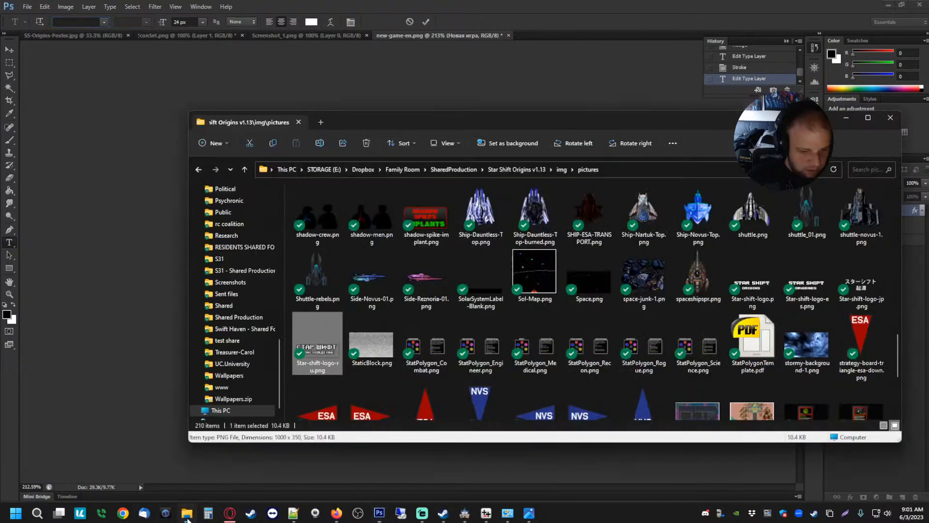
left_click(525, 168)
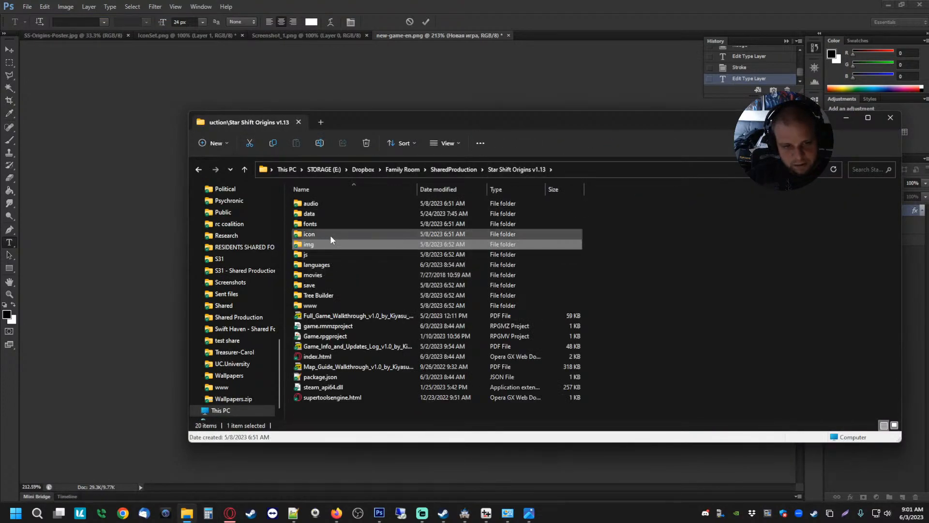
left_click(317, 225)
double_click(316, 225)
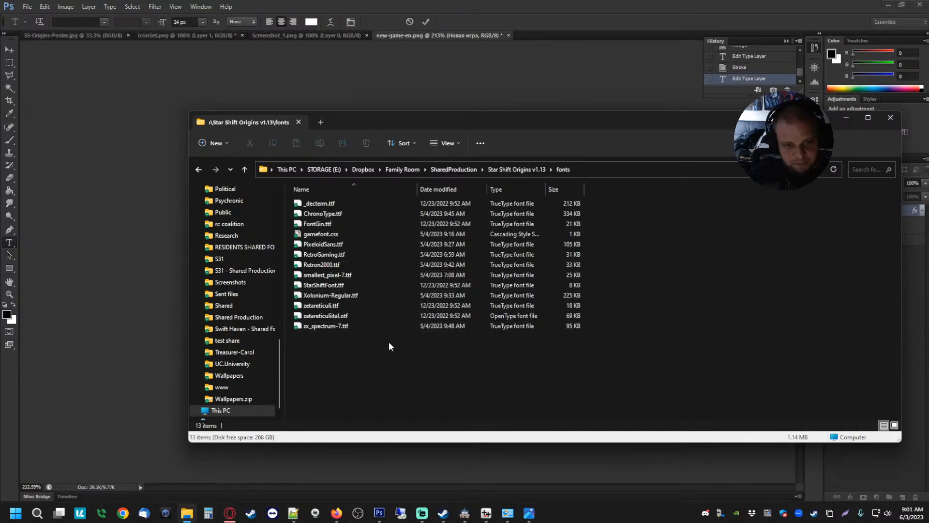
- Preview Retron2000.ttf, close the preview and sort the fonts folder by date modified
double_click(324, 265)
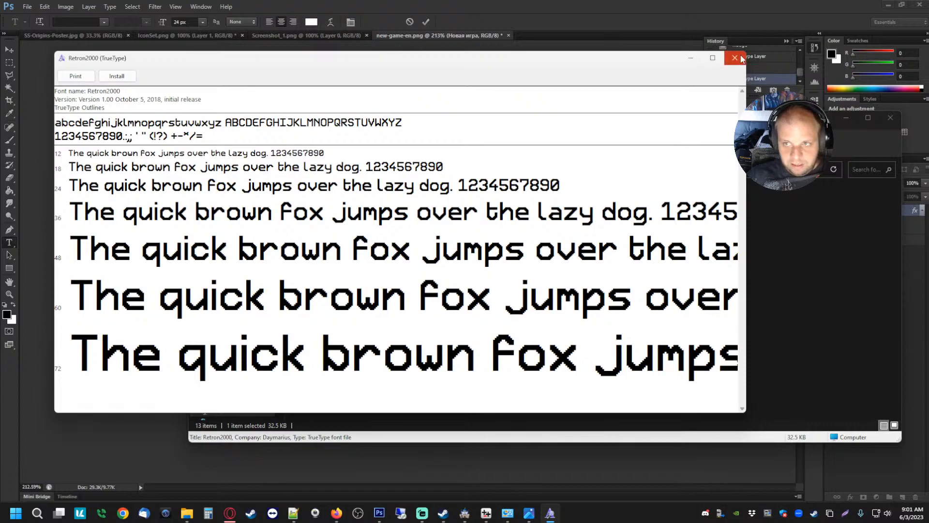
left_click(734, 57)
left_click(437, 189)
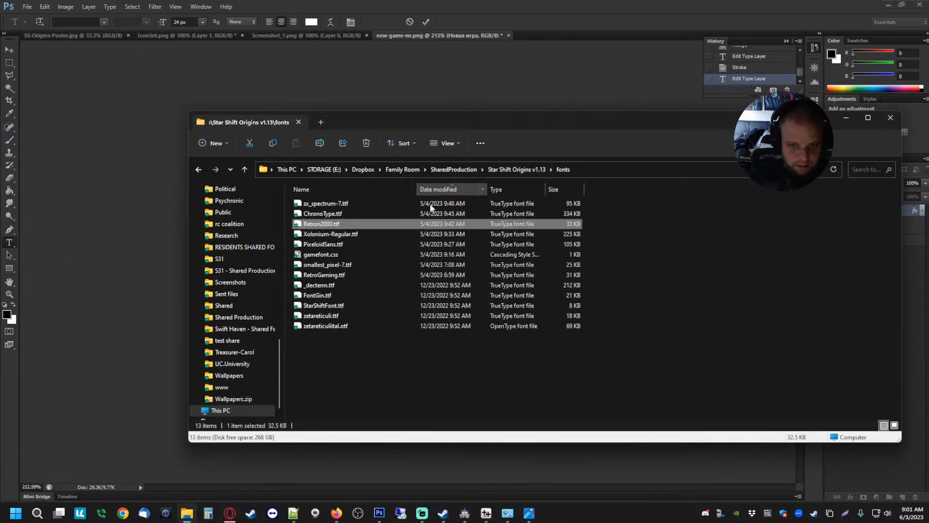
- Preview zx_spectrum-7.ttf, ChronoType.ttf and Retron2000.ttf one after another to compare their letter shapes
double_click(332, 206)
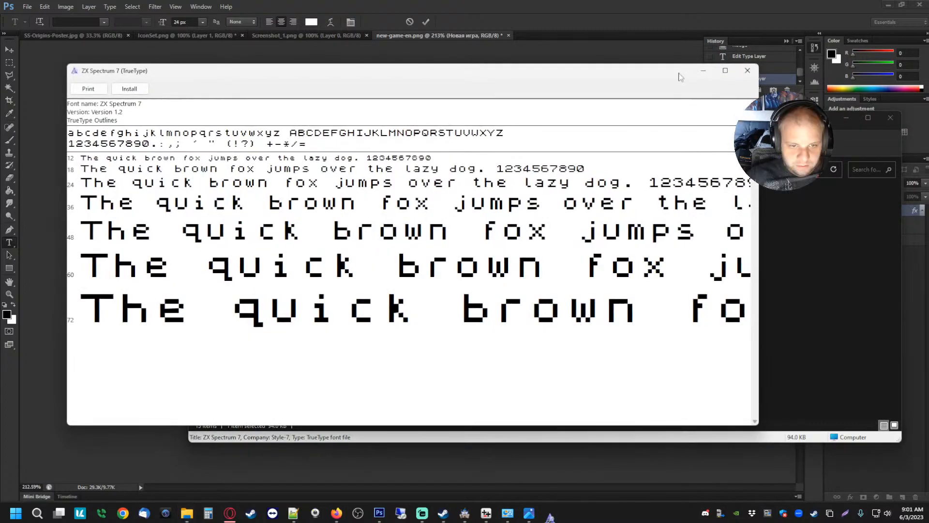
left_click(747, 70)
double_click(328, 213)
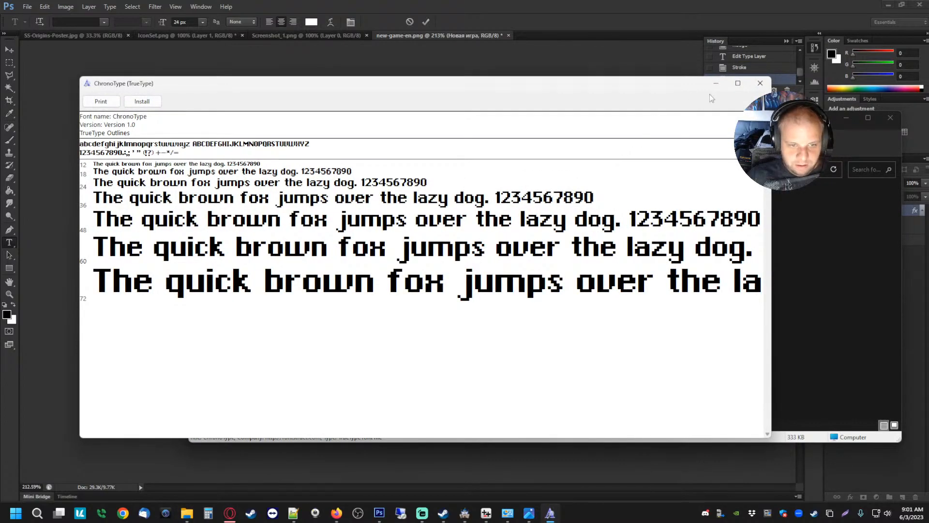
left_click(760, 84)
double_click(328, 221)
left_click(772, 96)
- Preview Xolonium-Regular.ttf and PixeloidSans.ttf, closing each preview after examining its lettering
double_click(416, 243)
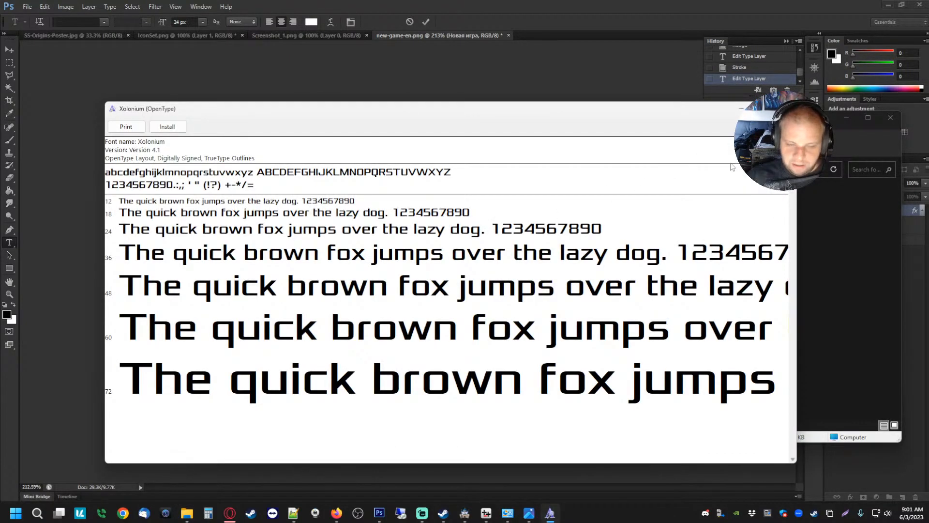
left_click(785, 108)
double_click(321, 254)
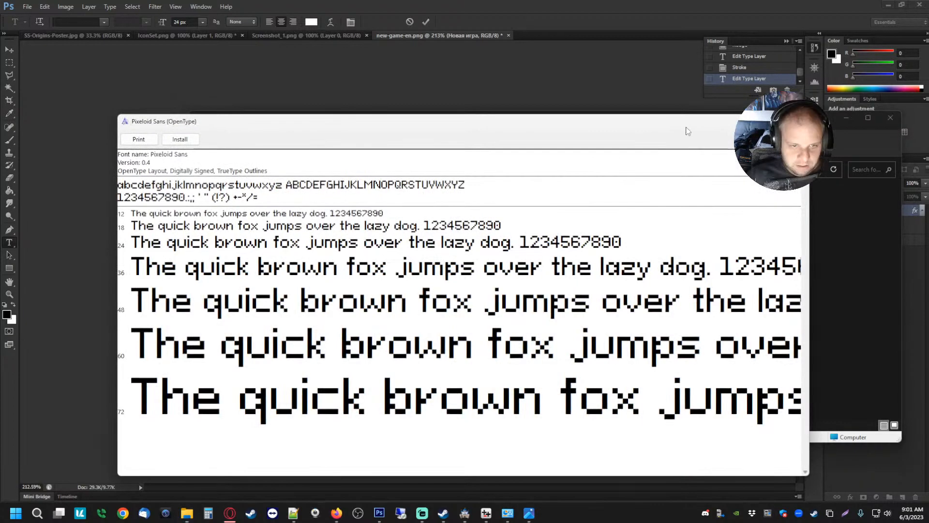
key("alt+Tab")
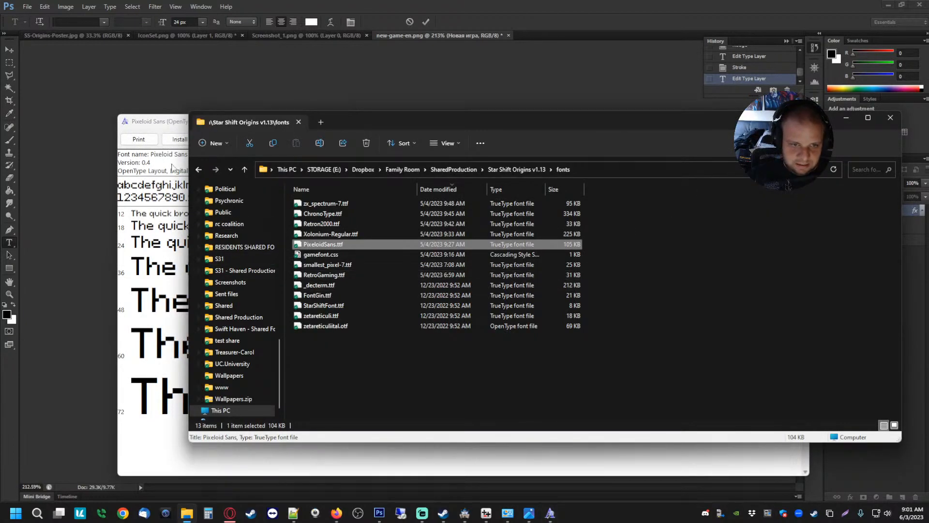
left_click(161, 125)
key("alt+F4")
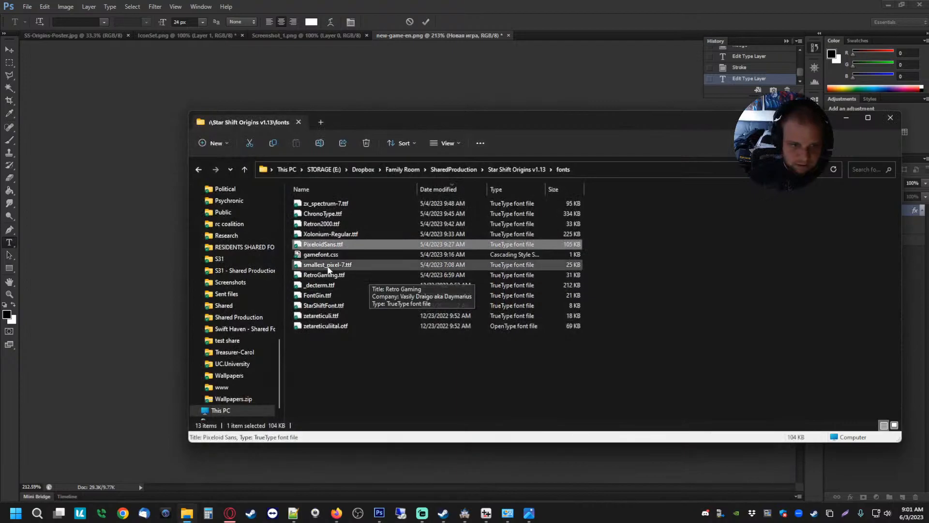
- Preview smallest_pixel-7.ttf and RetroGaming.ttf to compare their lettering with the logo's
double_click(334, 264)
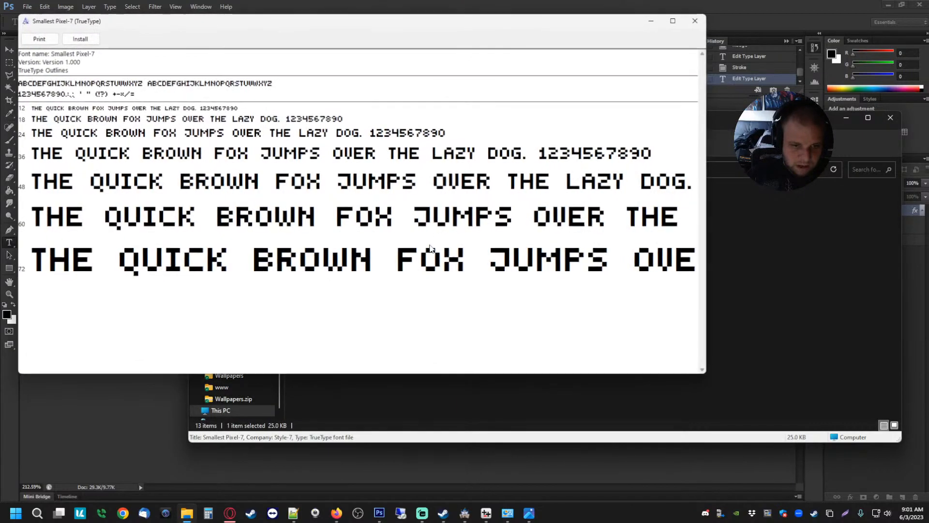
left_click(697, 20)
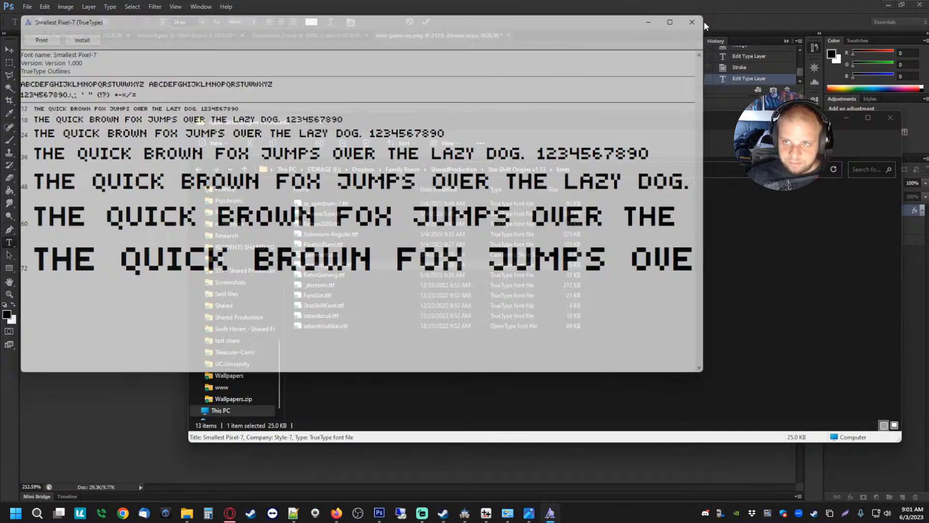
double_click(333, 275)
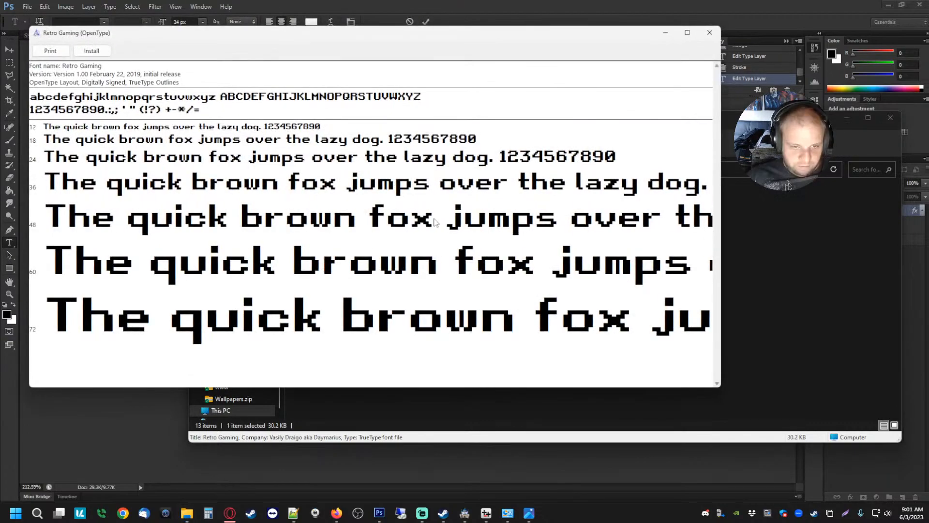
left_click(710, 34)
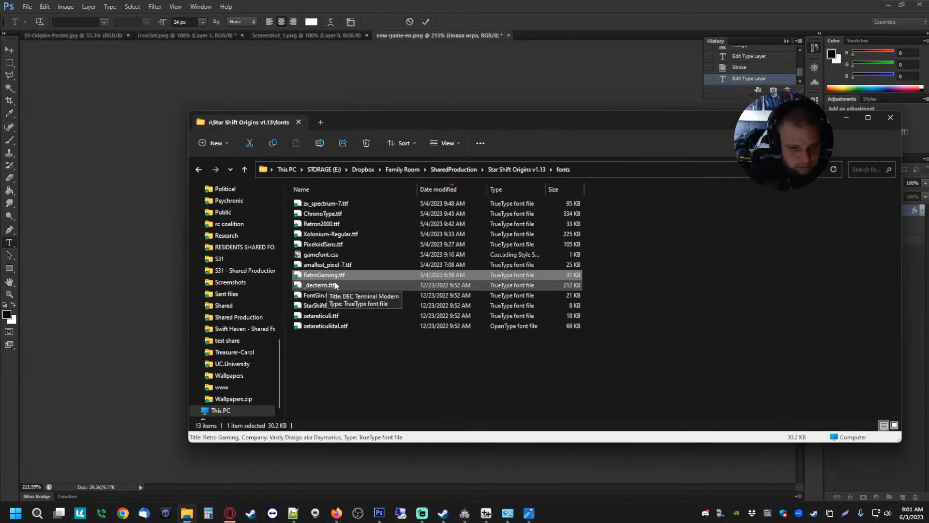
- Preview zx_spectrum-7.ttf and ChronoType.ttf a second time and close both previews
left_click(328, 205)
double_click(328, 205)
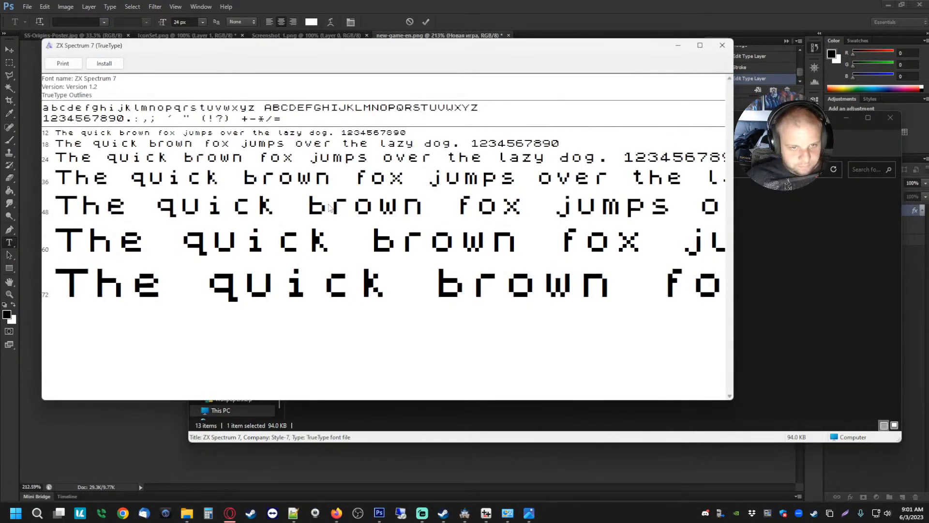
left_click(721, 51)
double_click(293, 198)
left_click(735, 58)
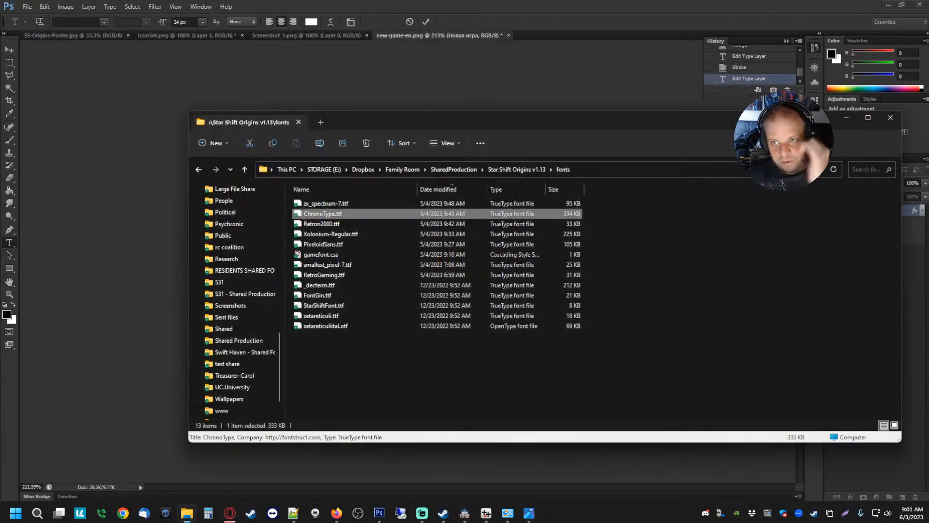
- Set the fonts folder aside and look through Photoshop's font list for a pixel-style typeface for the Новая игра text
left_click(850, 120)
left_click(103, 22)
scroll(112, 44, "up", 14)
left_click_drag(228, 189, 237, 98)
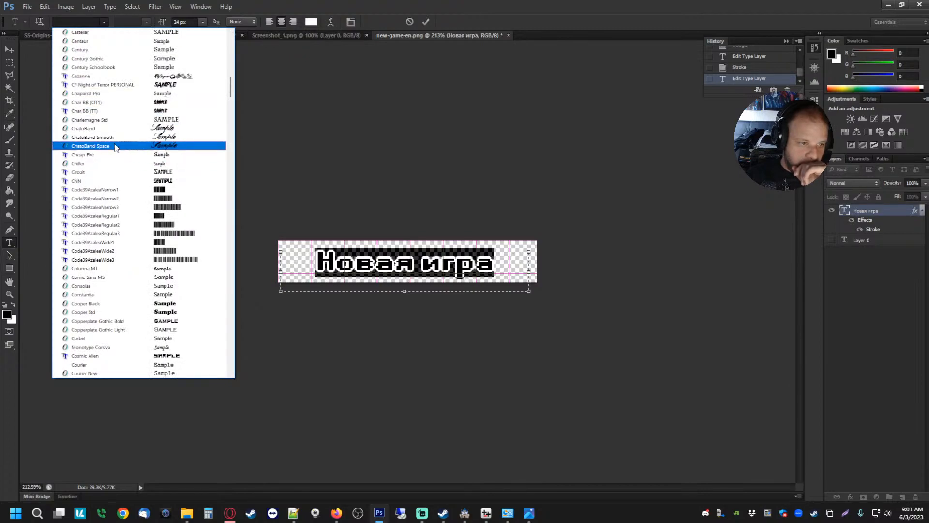
scroll(108, 249, "up", 2)
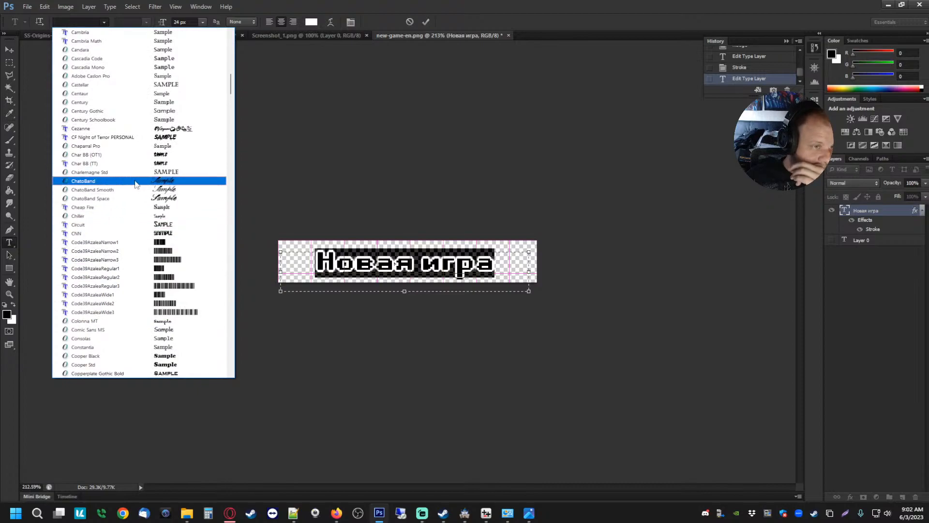
scroll(135, 184, "up", 4)
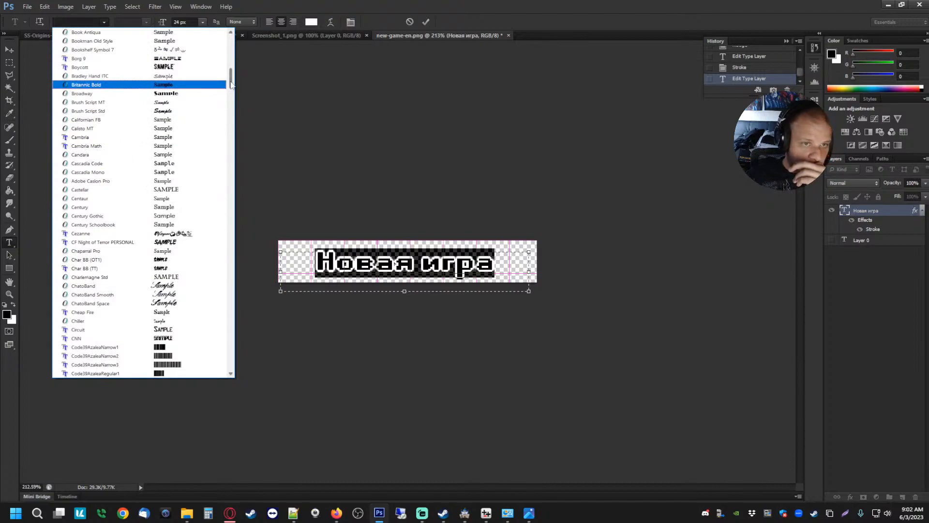
left_click_drag(232, 84, 238, 334)
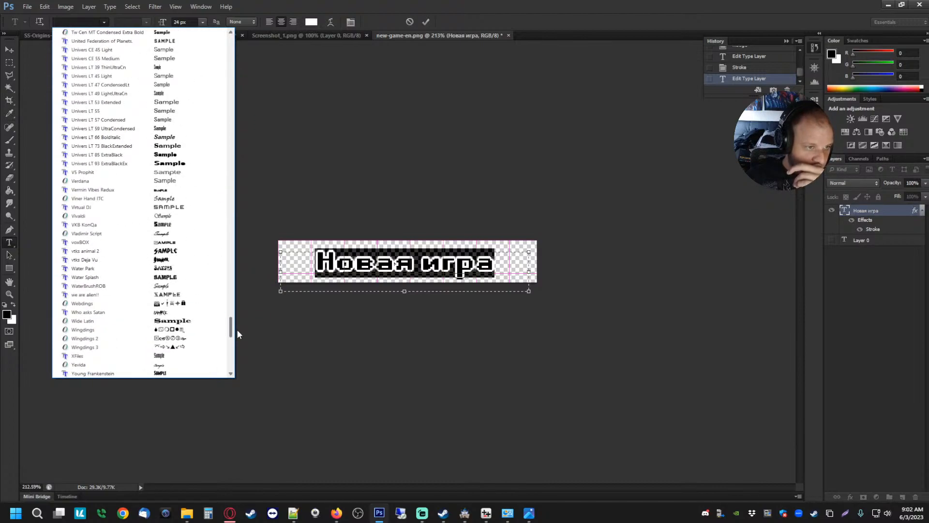
scroll(131, 290, "up", 3)
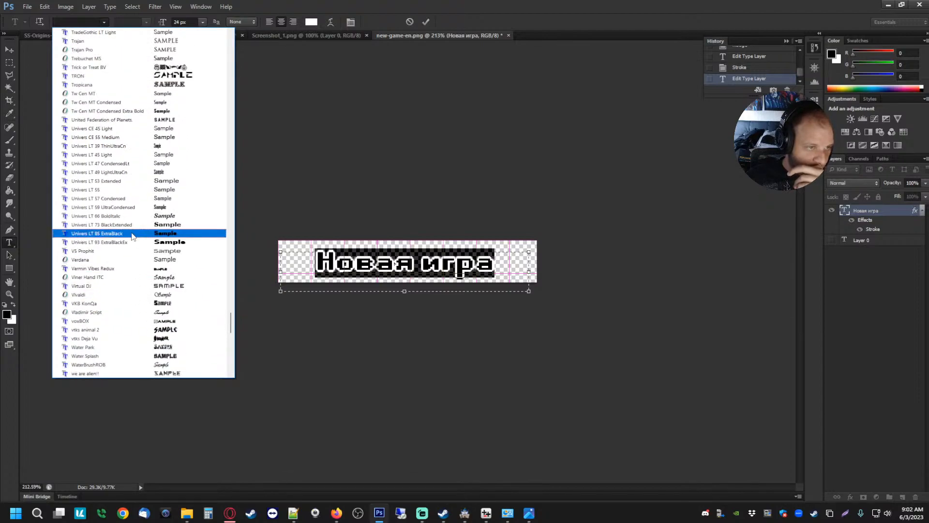
scroll(131, 236, "down", 5)
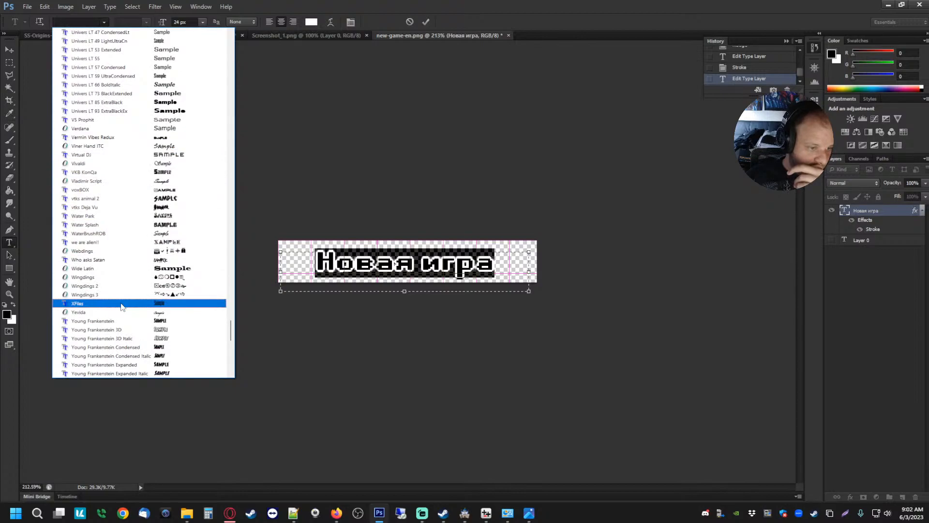
scroll(121, 307, "down", 15)
scroll(120, 307, "down", 3)
scroll(167, 298, "up", 5)
scroll(170, 290, "up", 6)
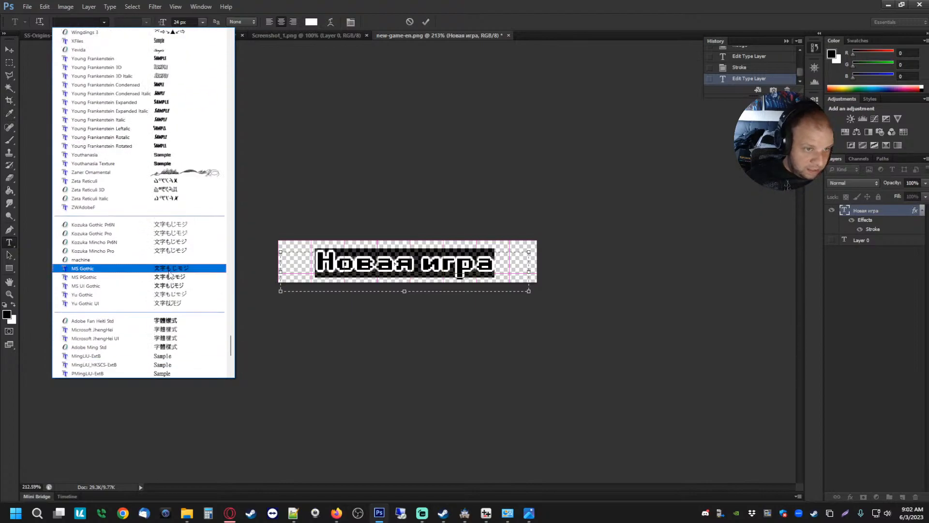
scroll(103, 261, "up", 2)
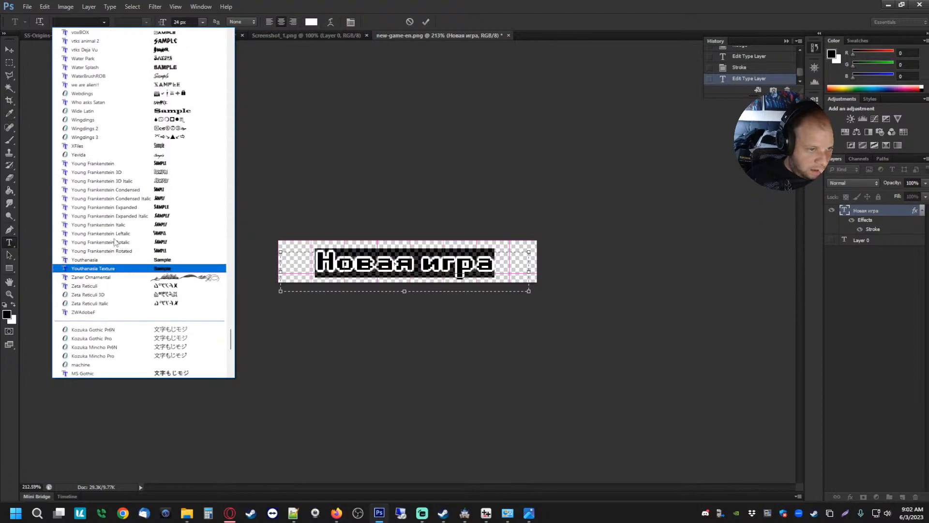
scroll(105, 160, "up", 4)
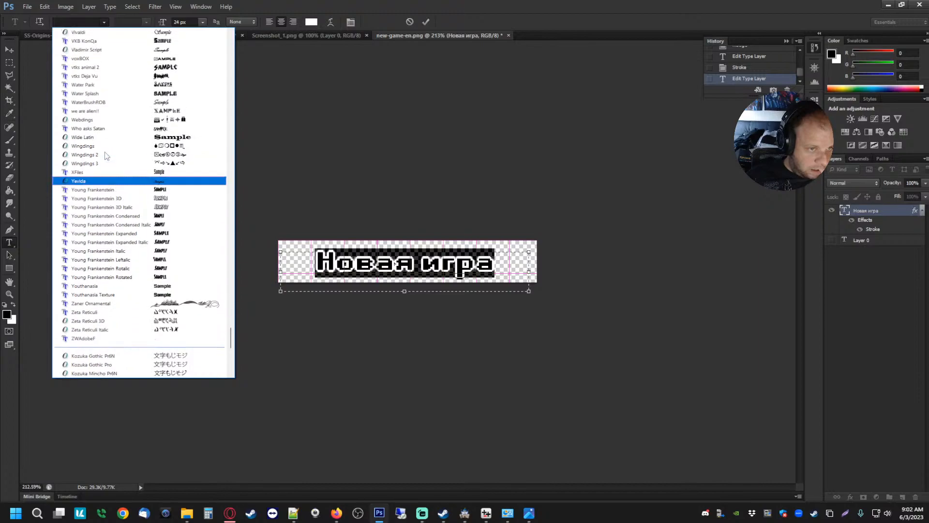
scroll(103, 182, "up", 1)
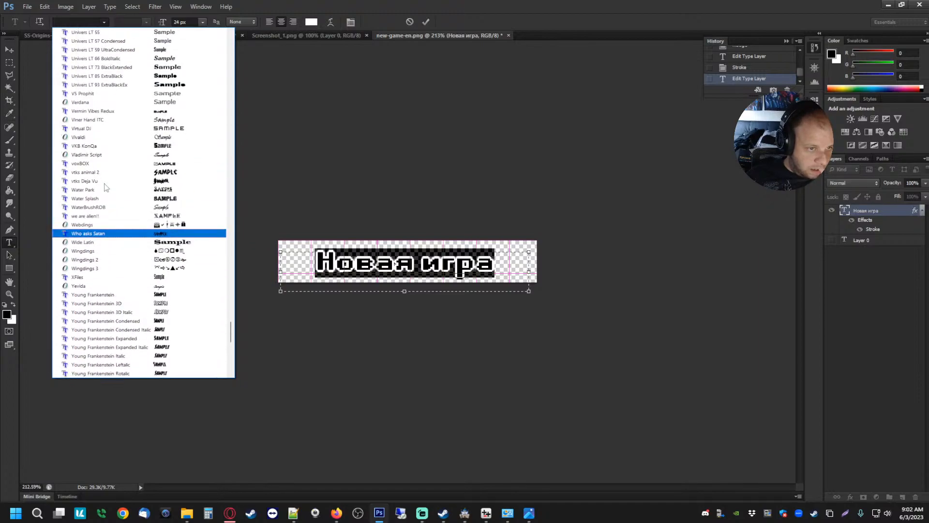
scroll(99, 179, "up", 1)
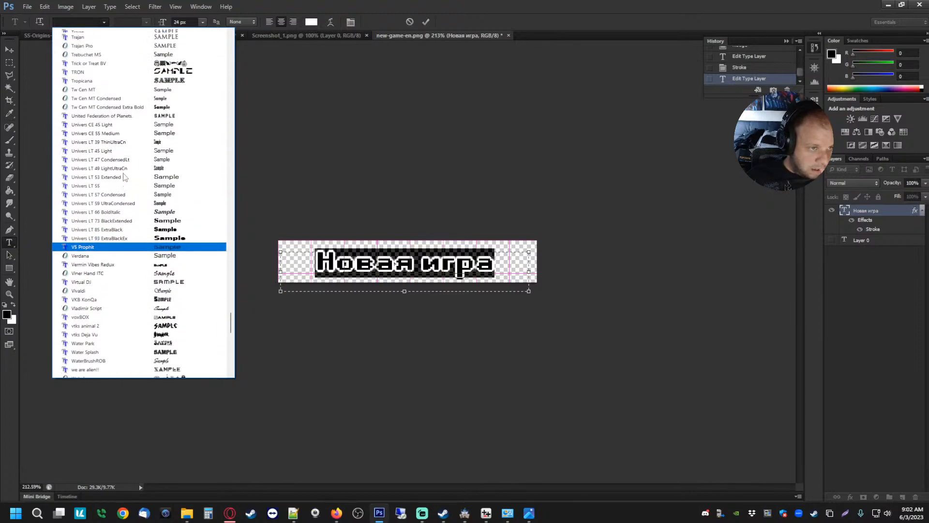
- Switch to the fonts folder, preview zx_spectrum-7.ttf again to check its font name, and close the preview
left_click(187, 513)
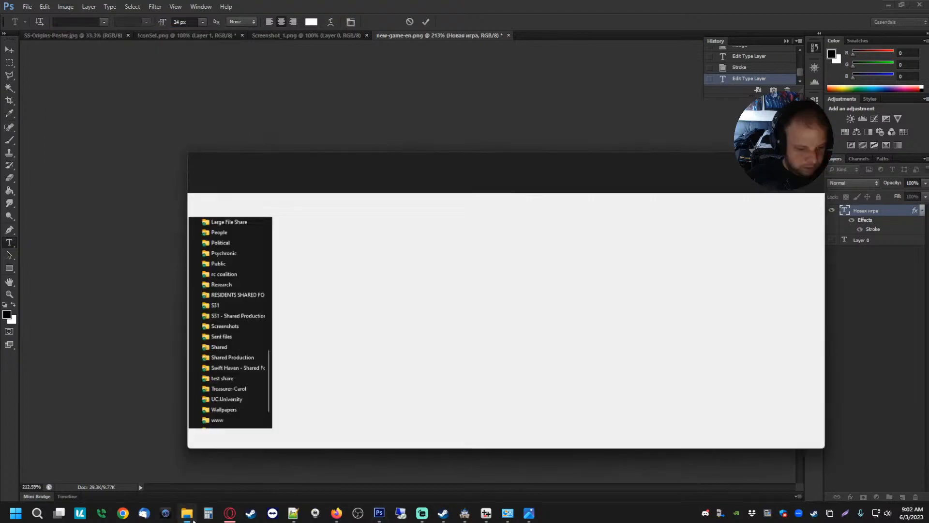
left_click(336, 204)
double_click(336, 207)
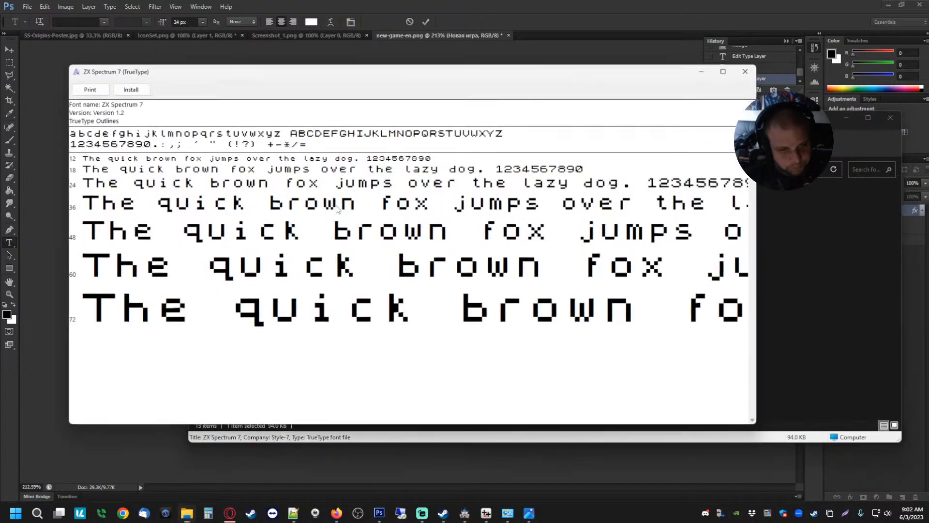
left_click(747, 70)
left_click(753, 63)
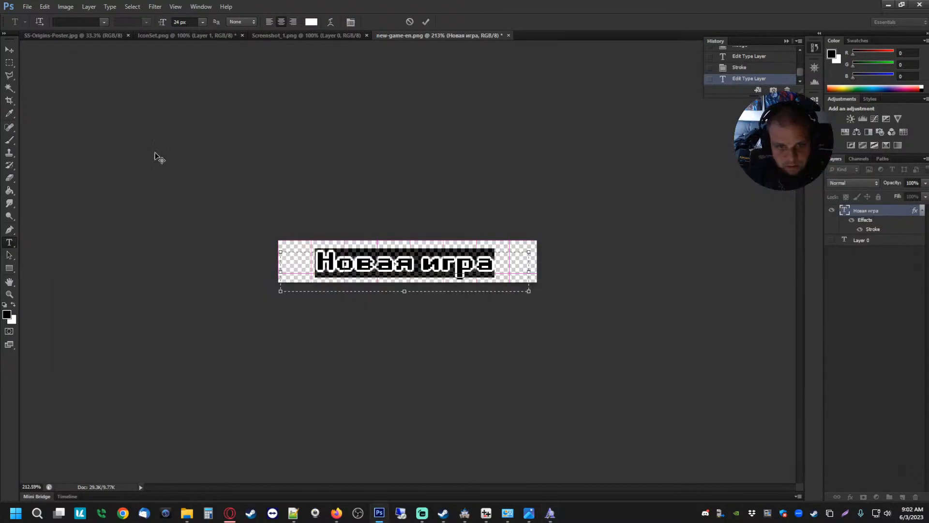
- Apply the Terminal font to the selected Новая игра text in Photoshop
left_click(104, 22)
scroll(134, 211, "down", 10)
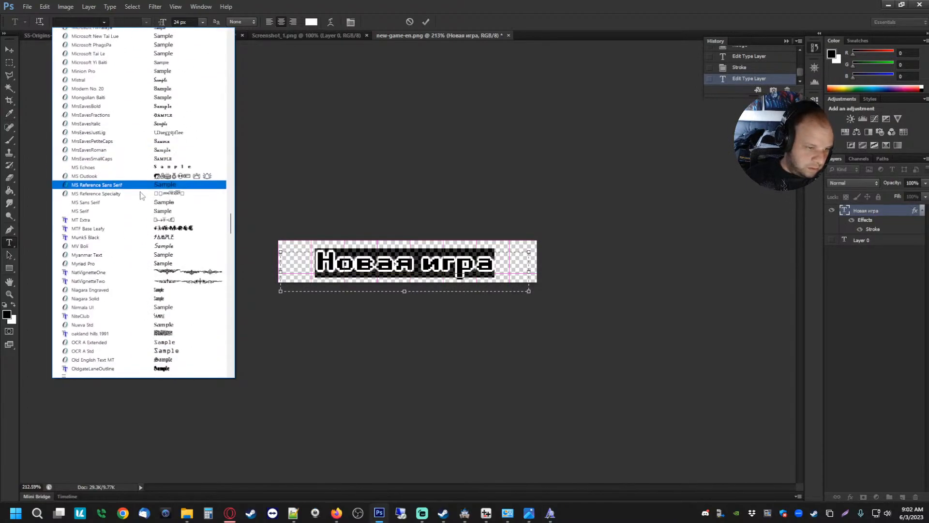
scroll(134, 211, "down", 20)
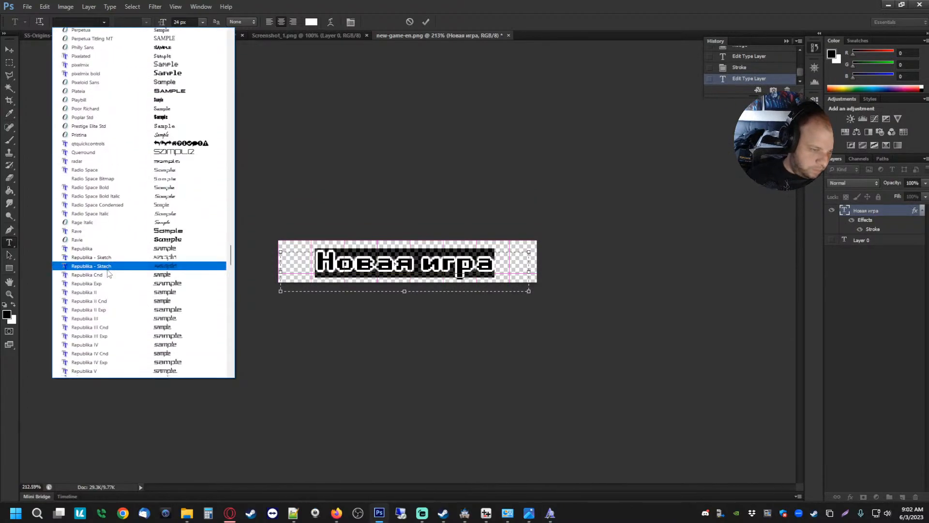
scroll(107, 280, "down", 15)
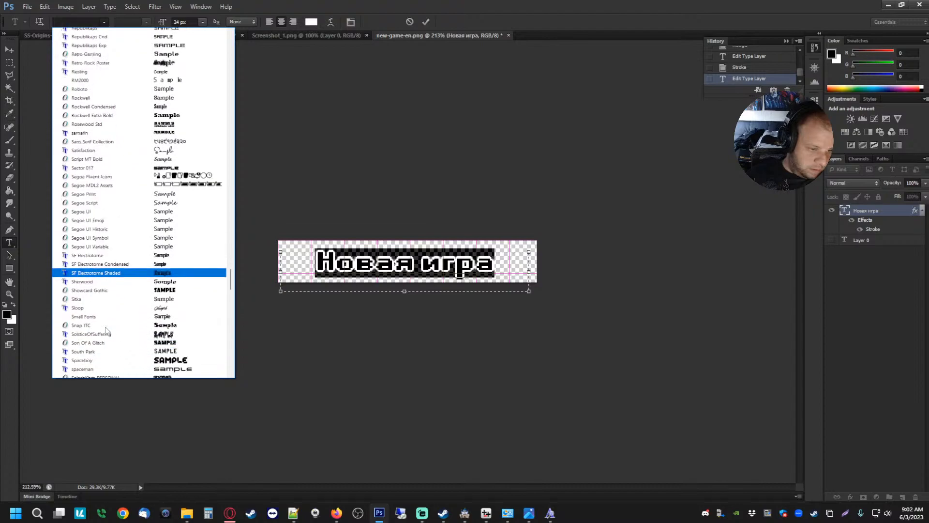
scroll(107, 330, "down", 12)
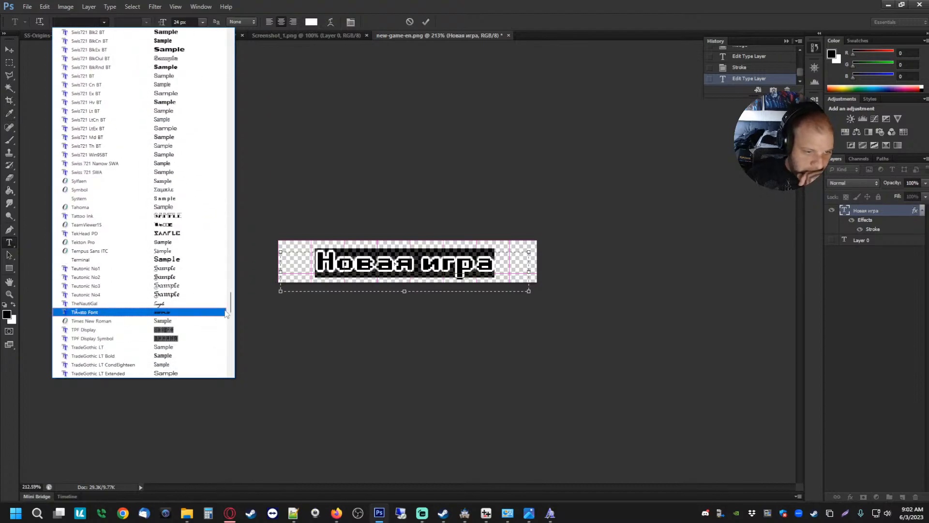
mouse_move(231, 310)
left_mouse_down()
mouse_move(231, 341)
mouse_move(236, 322)
left_mouse_up()
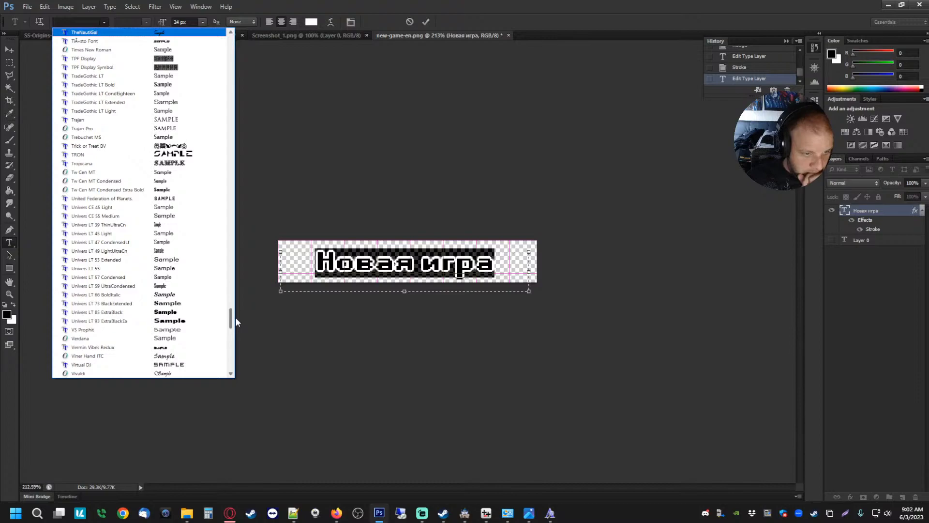
left_click_drag(235, 317, 234, 301)
left_click(179, 252)
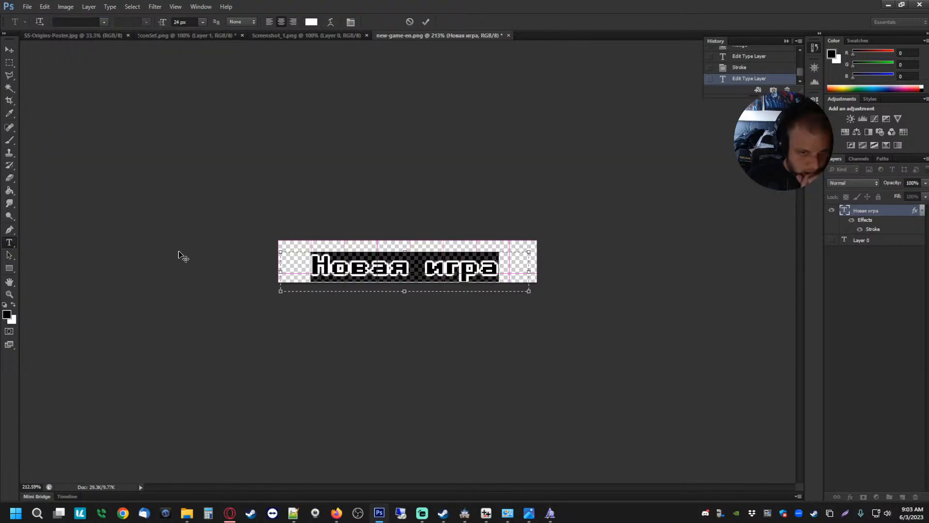
- Look through the font list for an alternative to Terminal, and reselect the whole Новая игра text
left_click(107, 20)
scroll(190, 117, "up", 4)
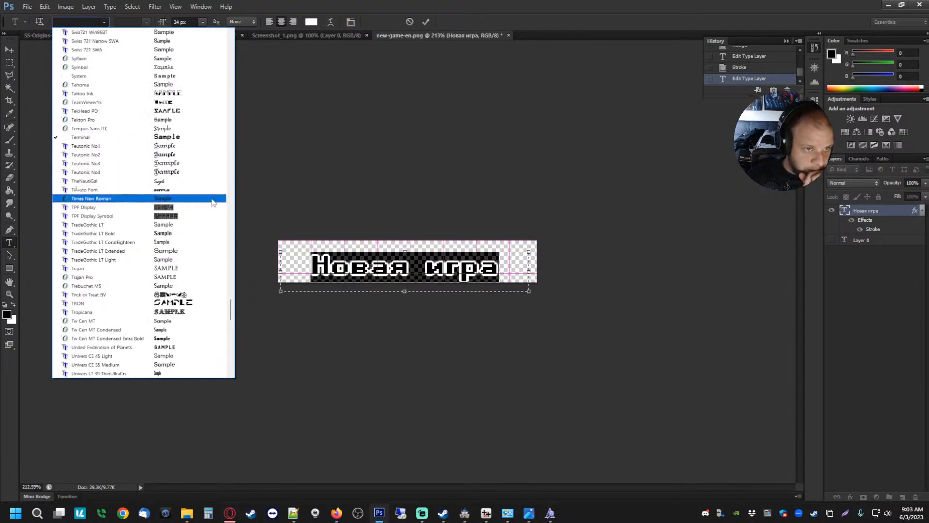
left_click_drag(231, 314, 244, 164)
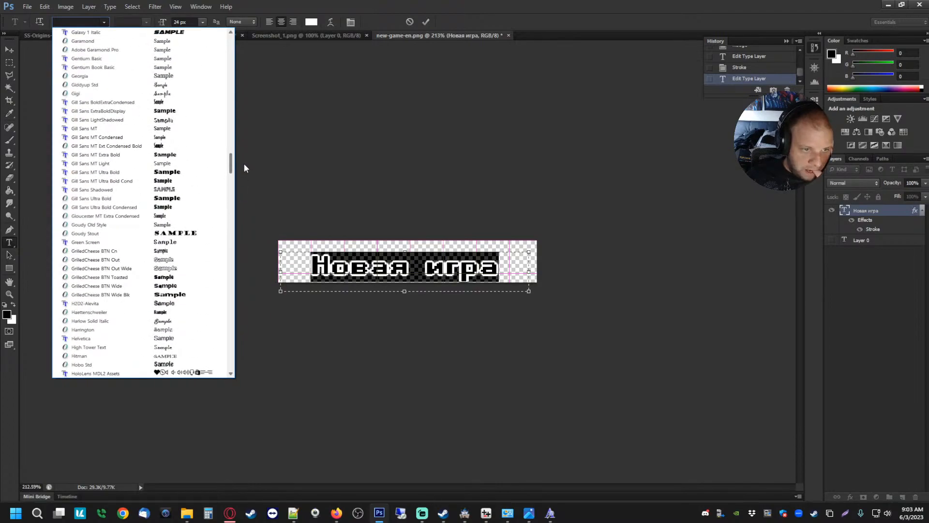
left_click(479, 263)
left_click_drag(495, 262, 269, 268)
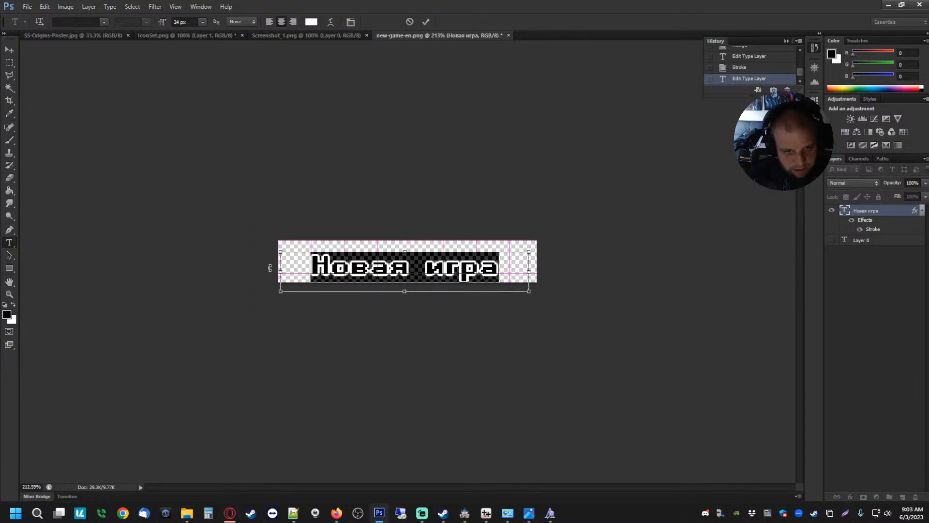
- Switch to the Opera browser, open dafont in a new tab, and show its Pixel/Bitmap font category
left_click(230, 512)
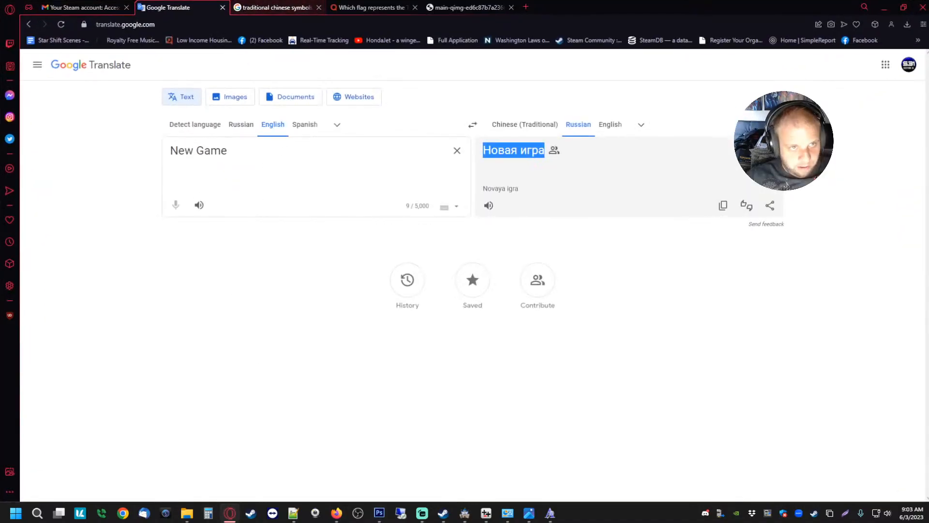
left_click(526, 8)
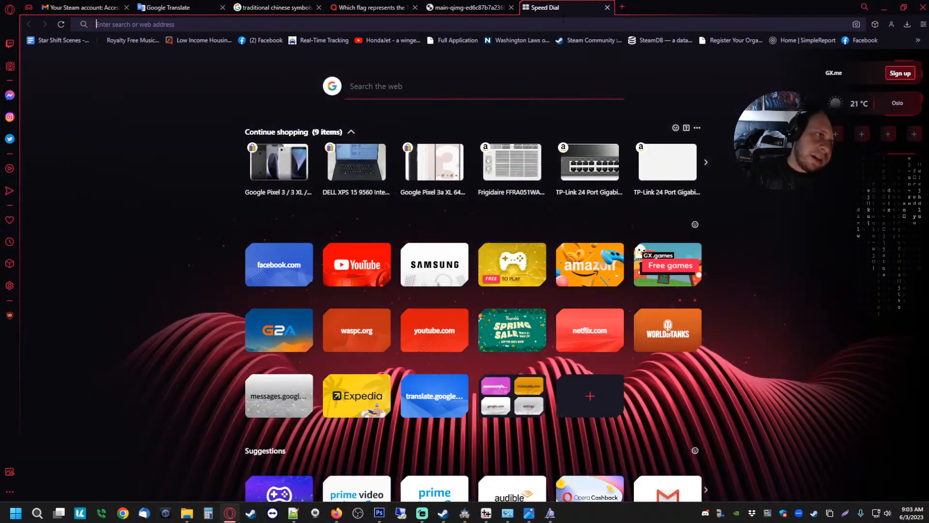
type("dafont")
key("Return")
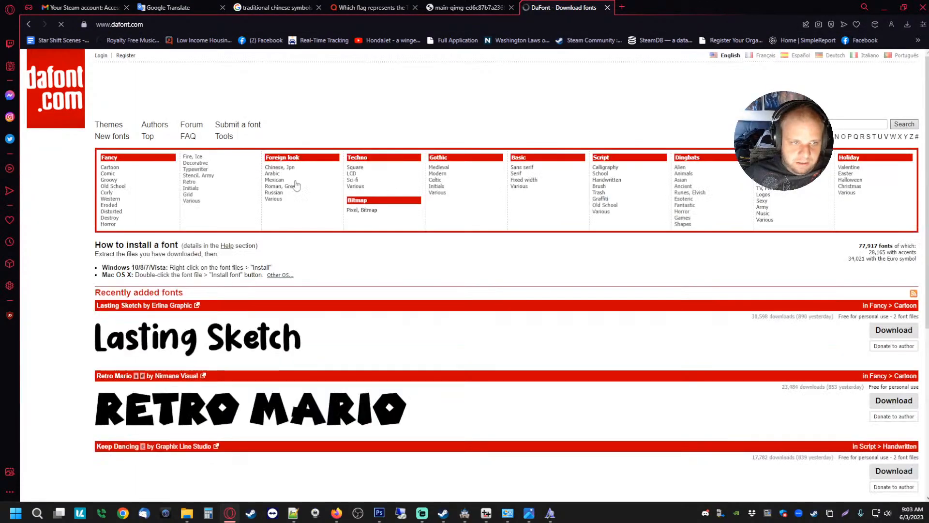
left_click(353, 180)
left_click(364, 210)
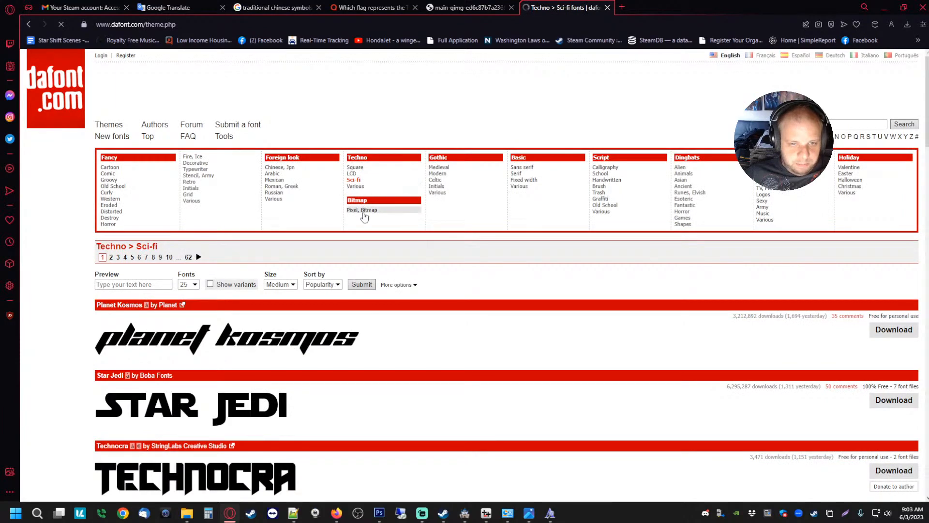
- Preview the bitmap fonts with the sample text Новая игра and examine which ones render the Cyrillic letters
left_click(146, 299)
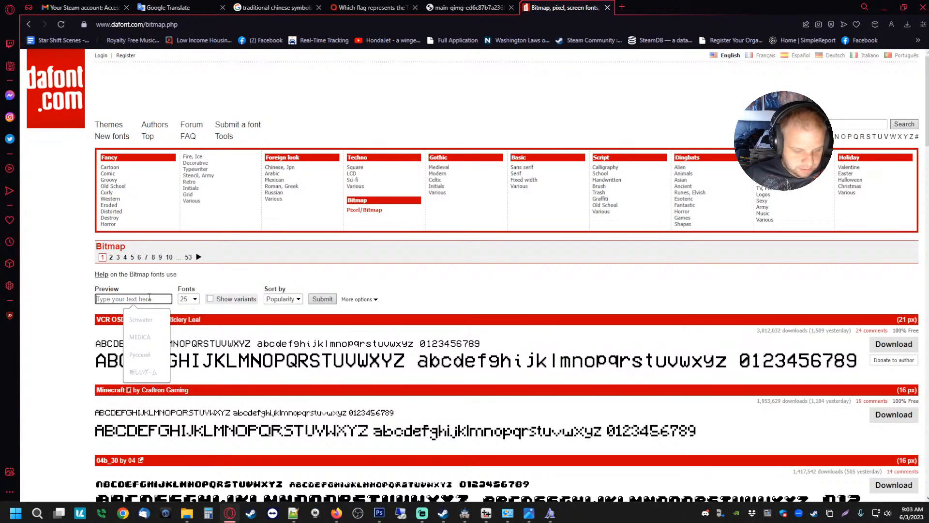
type("Новая игра")
left_click(331, 302)
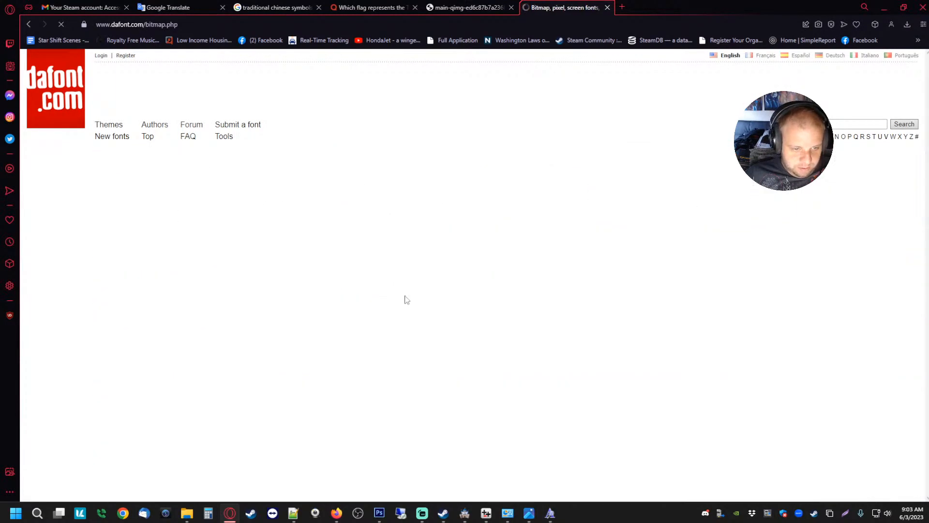
scroll(83, 262, "down", 8)
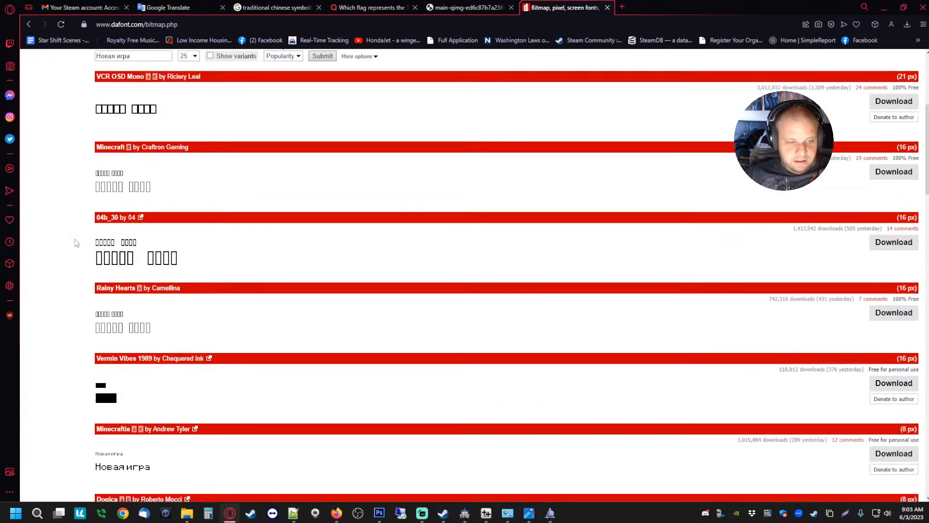
scroll(84, 261, "down", 9)
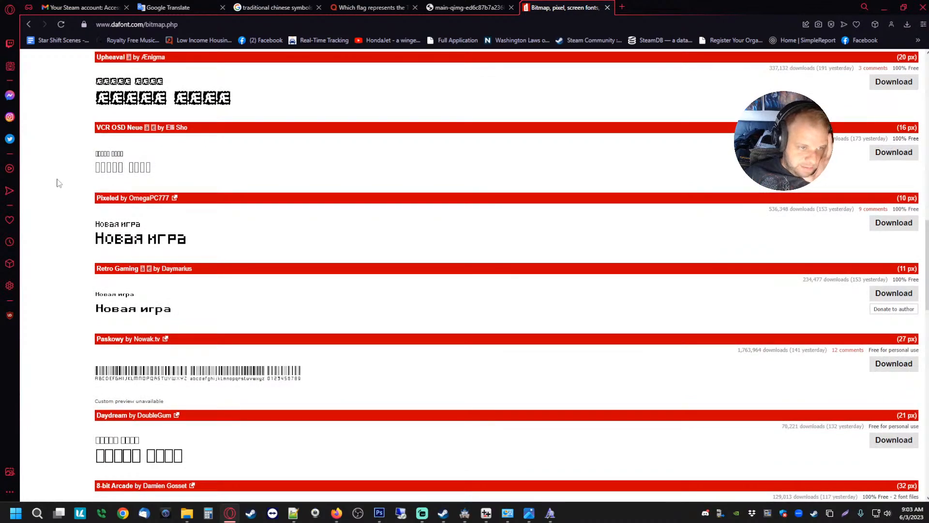
scroll(56, 183, "down", 5)
scroll(61, 221, "up", 3)
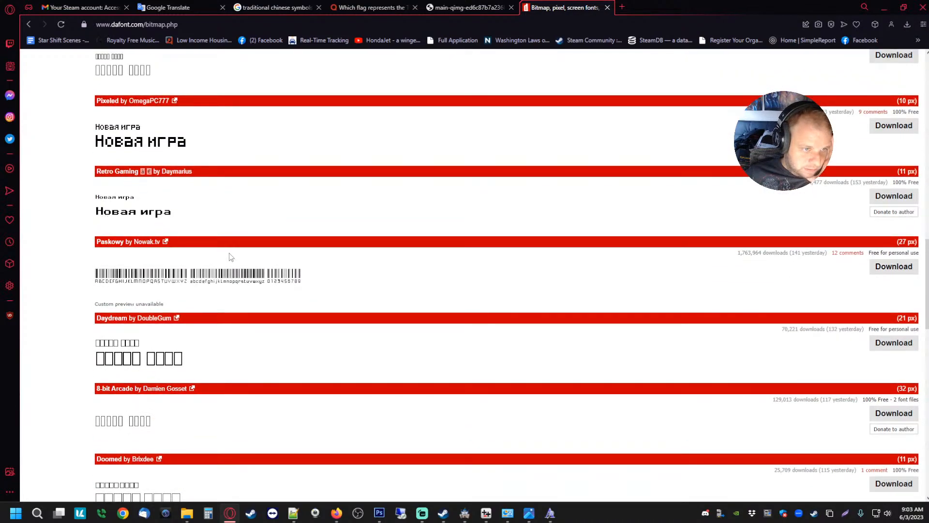
scroll(66, 258, "down", 5)
scroll(217, 277, "up", 6)
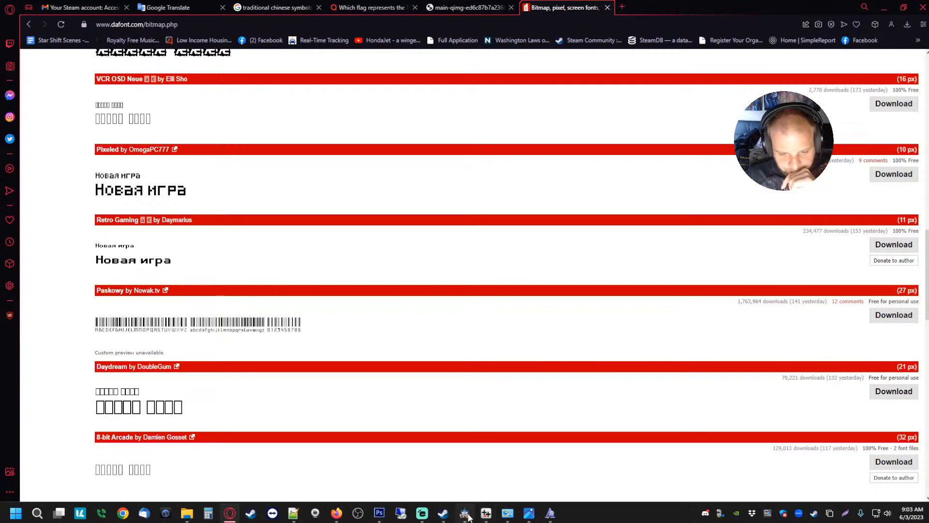
- Switch to Photoshop and apply the Retro Gaming font to the selected Новая игра text
left_click(382, 514)
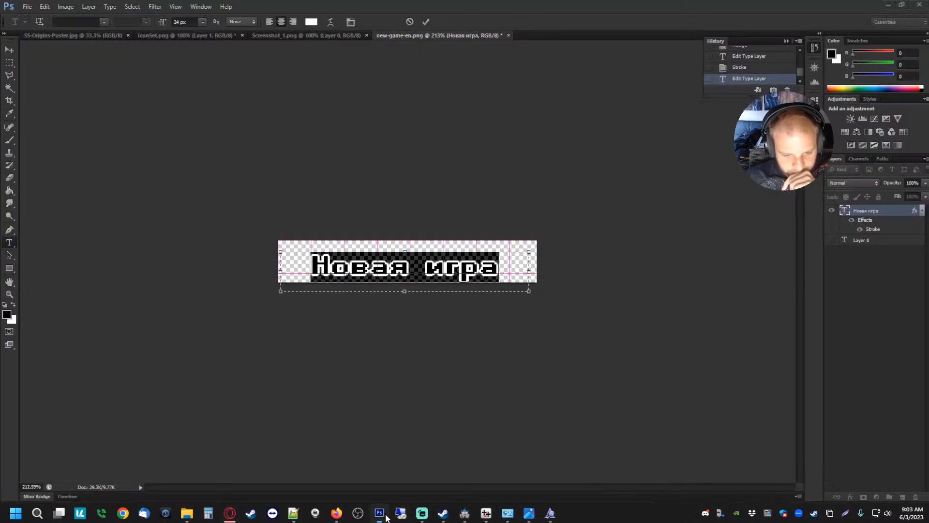
left_click(104, 21)
scroll(126, 174, "down", 1)
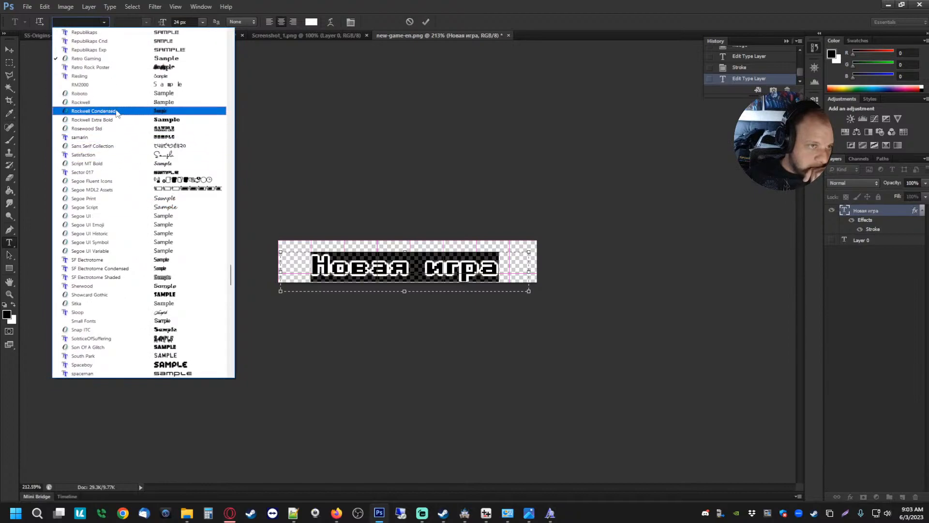
left_click(121, 59)
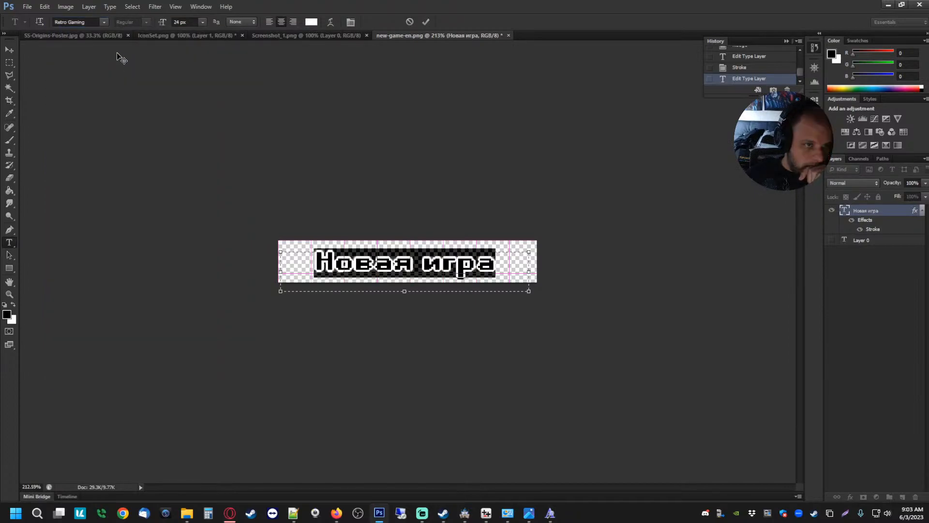
left_click(438, 289)
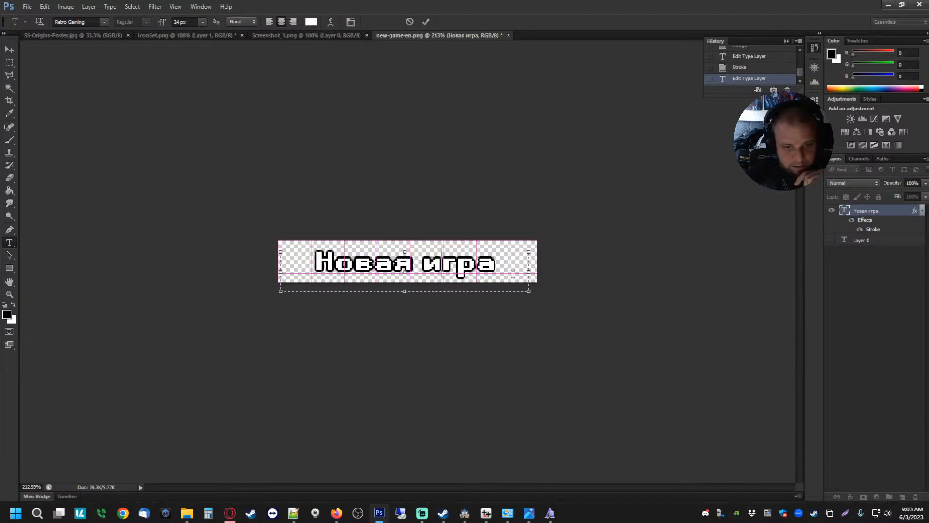
left_click_drag(497, 263, 255, 257)
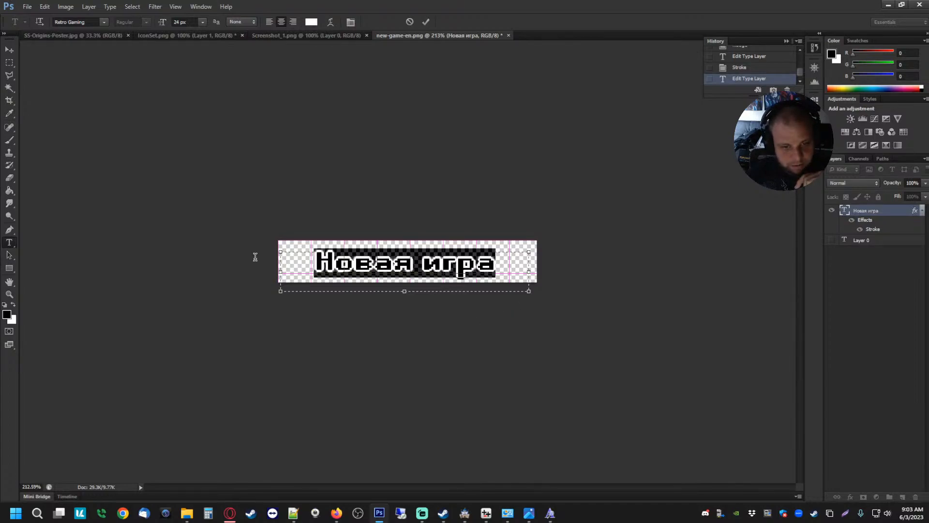
right_click(381, 266)
left_click(291, 328)
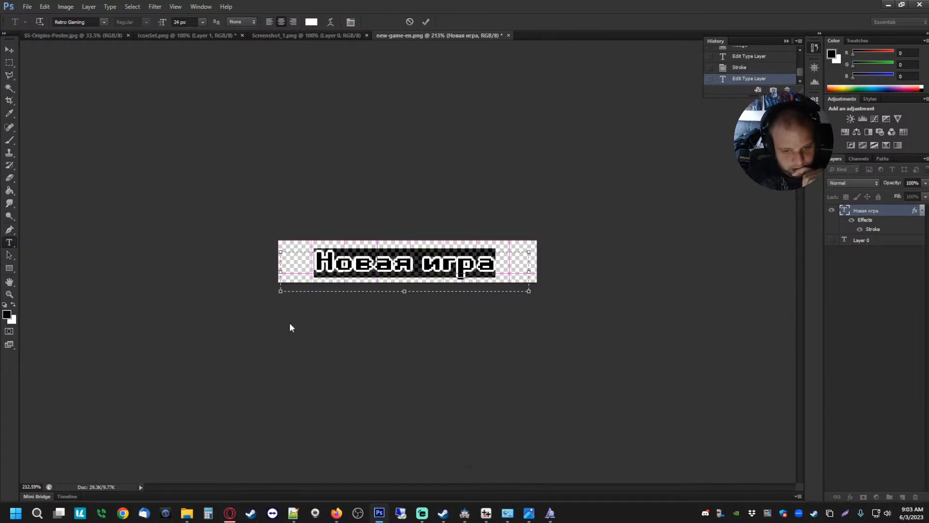
left_click(9, 62)
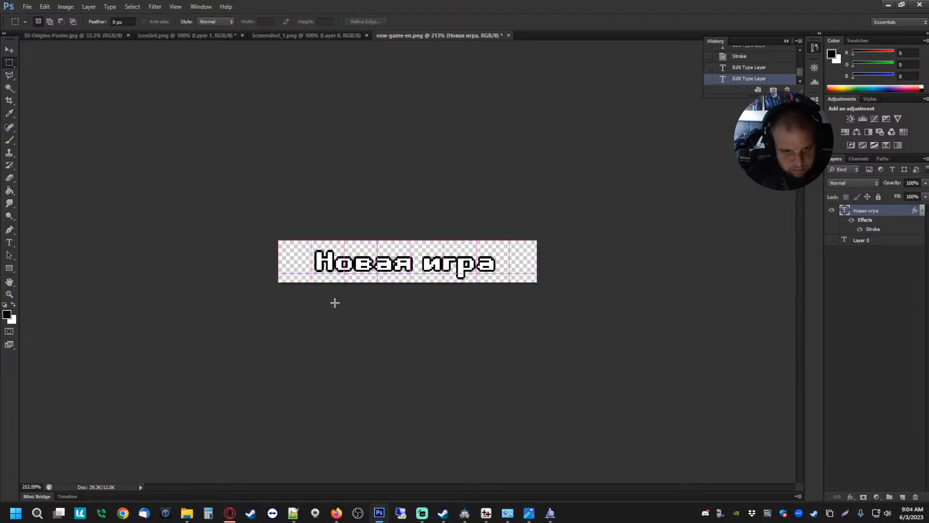
left_click(9, 242)
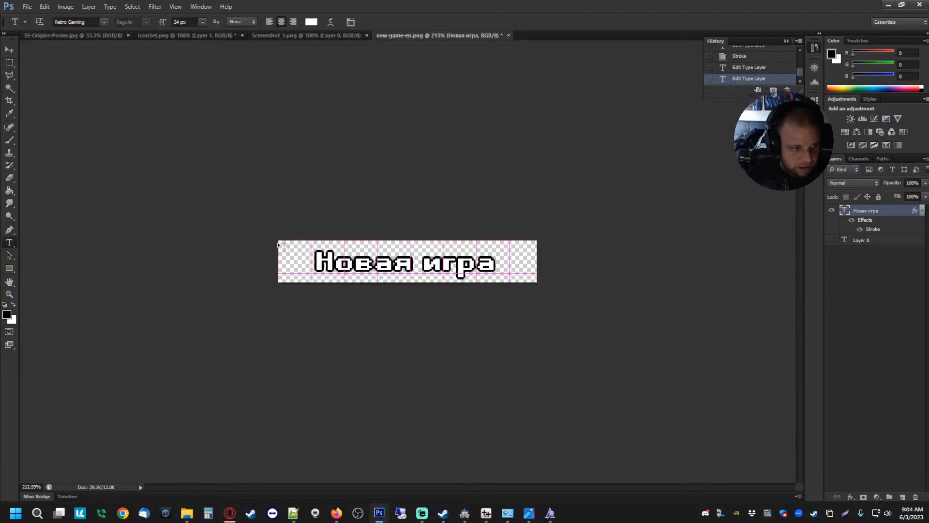
left_click_drag(316, 261, 581, 284)
right_click(377, 263)
left_click(226, 246)
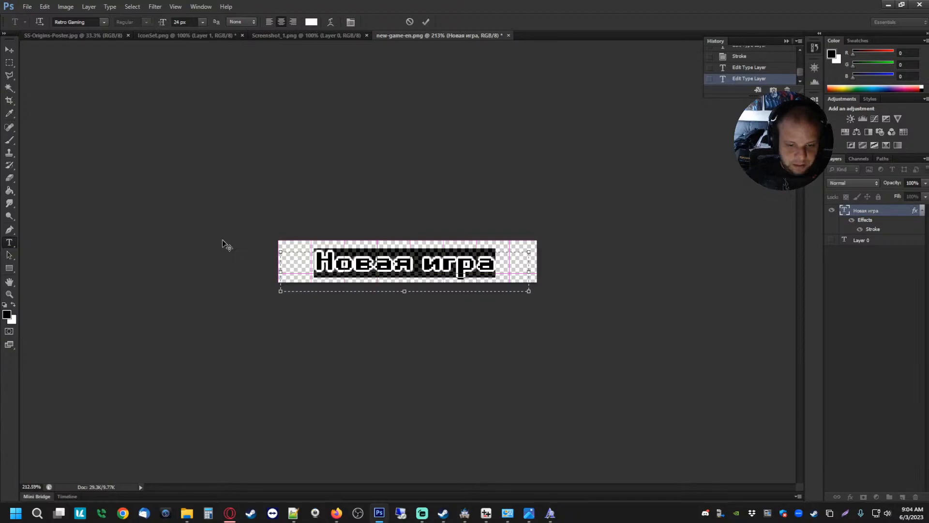
- Commit the Новая игра text edit and thicken the layer's black outside stroke
left_click(9, 62)
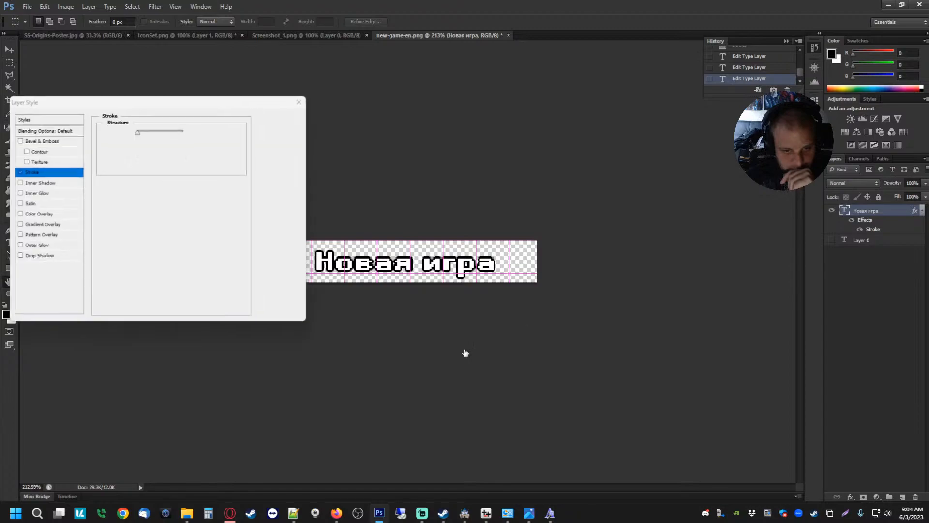
left_click_drag(139, 134, 141, 134)
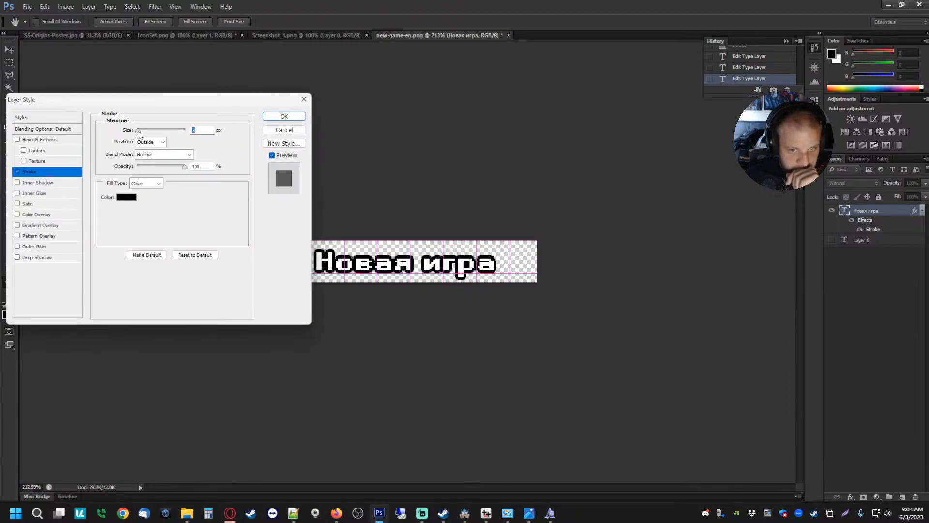
left_click(295, 117)
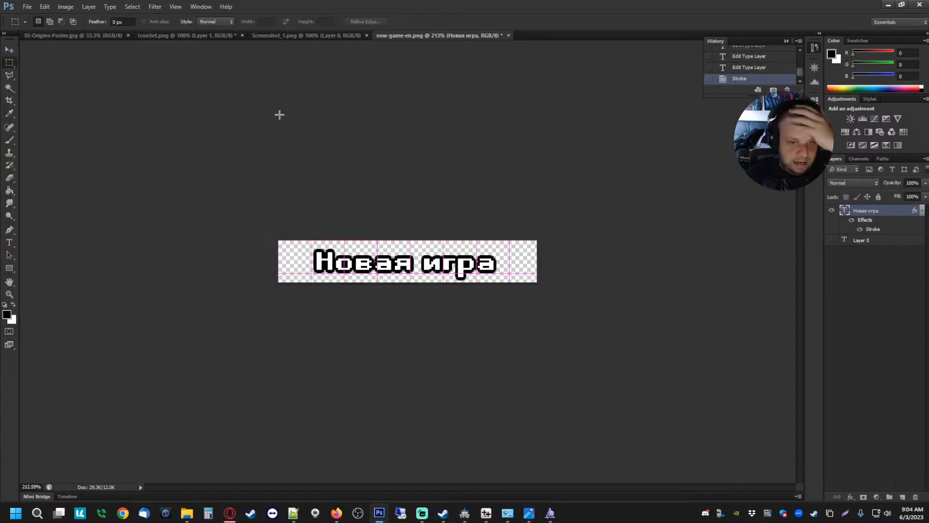
- Save the Новая игра image as a PNG copy named new-game-ru.png in the choices folder
left_click(28, 6)
left_click(49, 120)
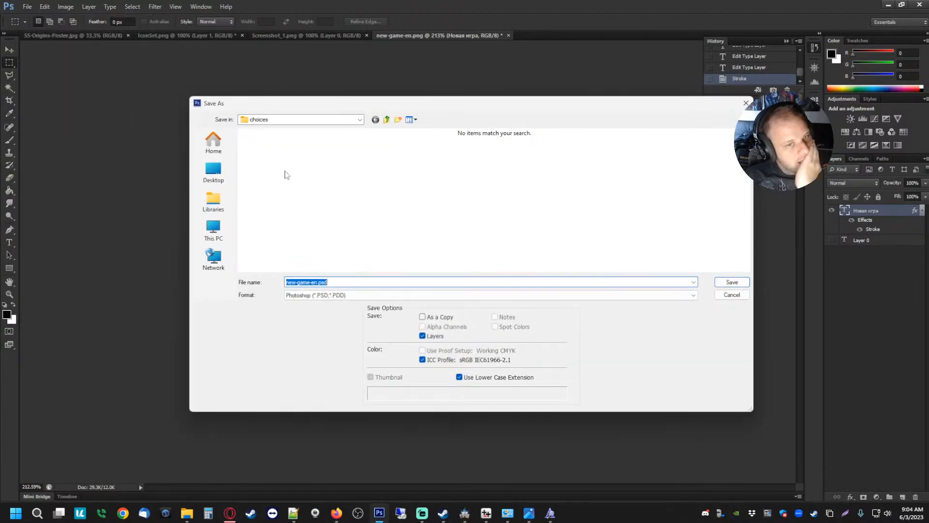
left_click(339, 296)
left_click(329, 404)
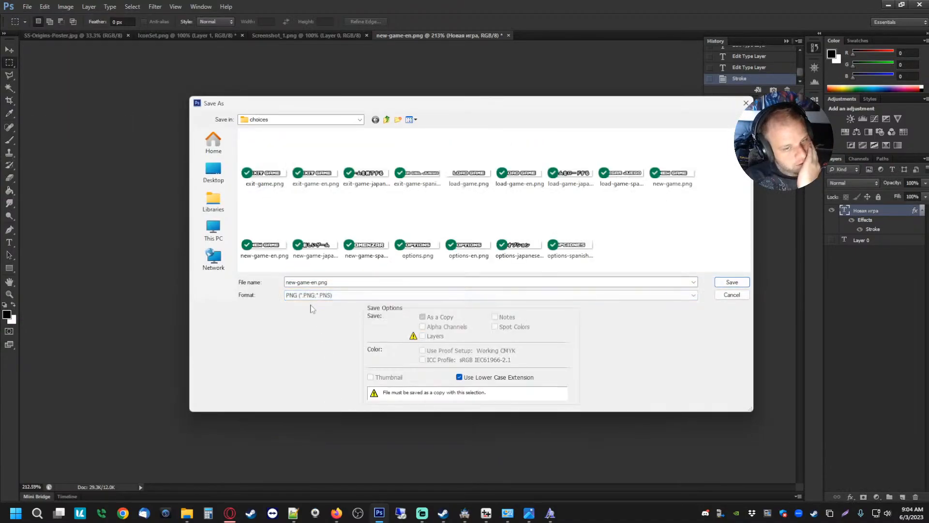
left_click_drag(311, 283, 317, 282)
type("ru")
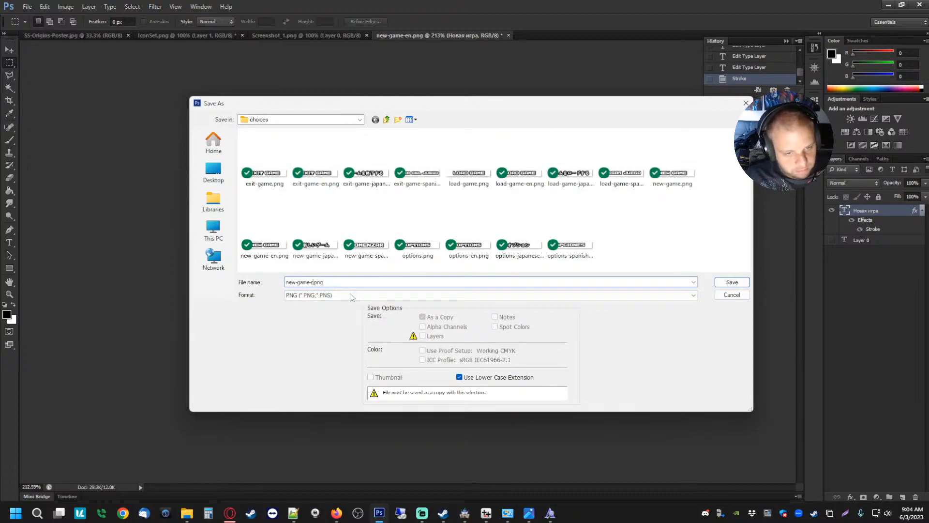
key("Return")
left_click(498, 165)
- Reopen the Новая игра text for editing, then switch to Google Translate in Opera and translate Load Game into Russian
left_click(10, 242)
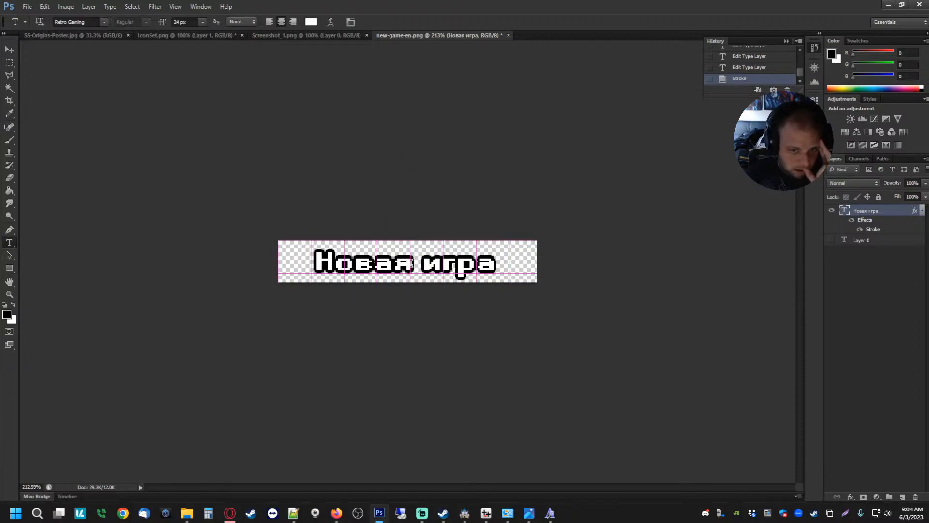
left_click_drag(413, 264, 392, 264)
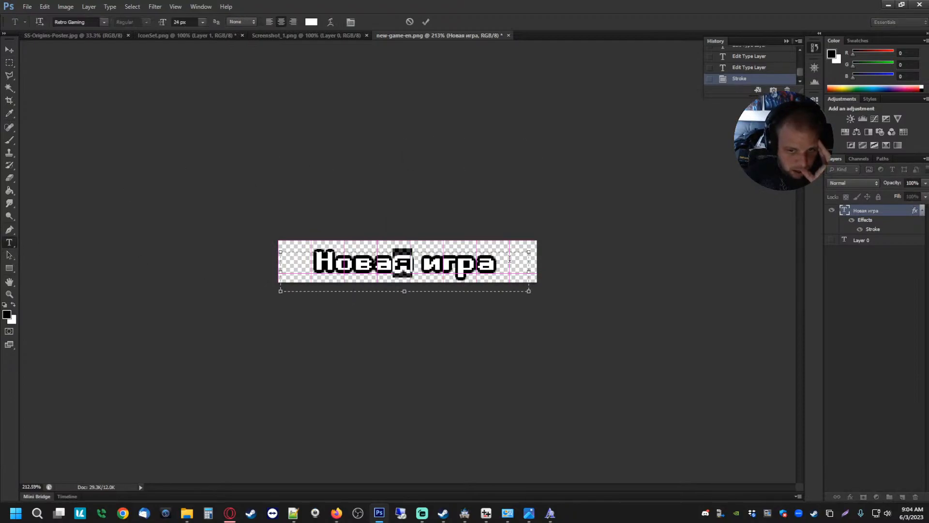
left_click(230, 513)
left_click(168, 7)
key("ctrl+a")
type("Load Game")
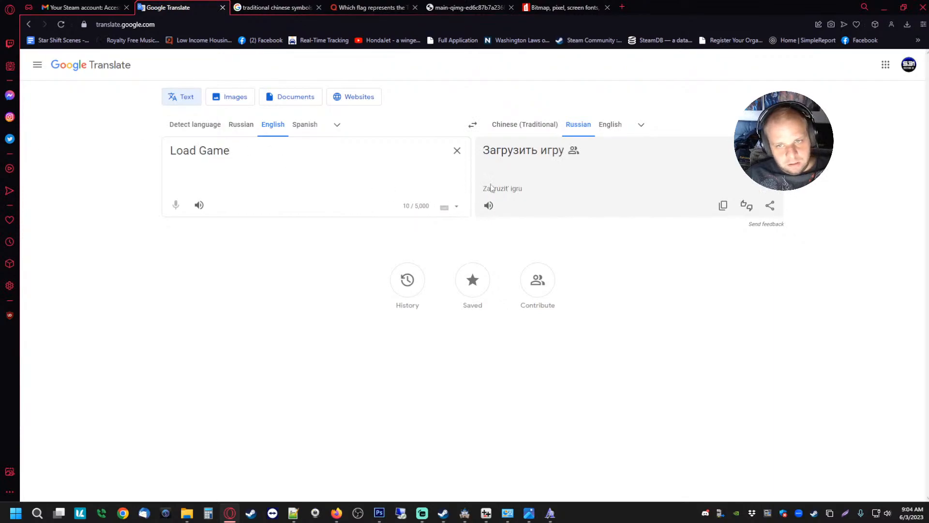
- Play the pronunciation of the Russian translation Загрузить игру and copy the translated text
left_click_drag(569, 156, 487, 161)
left_click(488, 205)
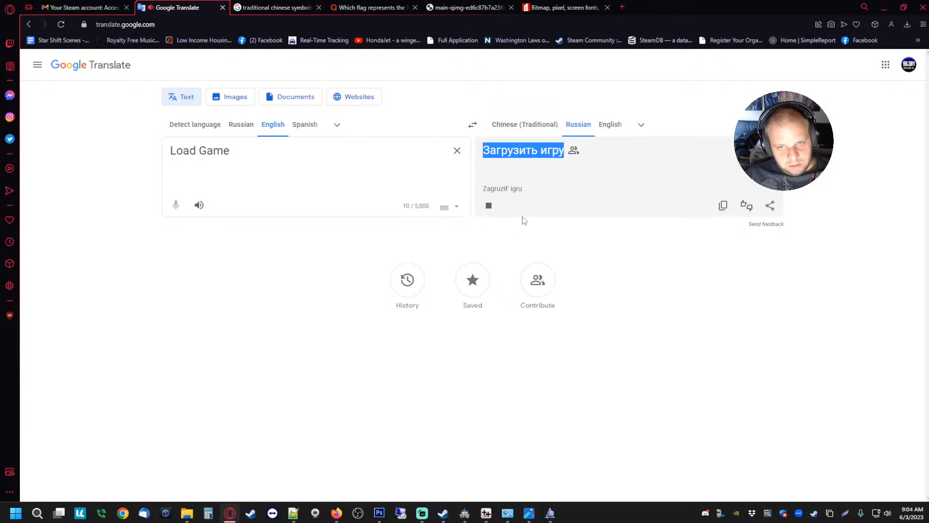
right_click(524, 154)
left_click(559, 194)
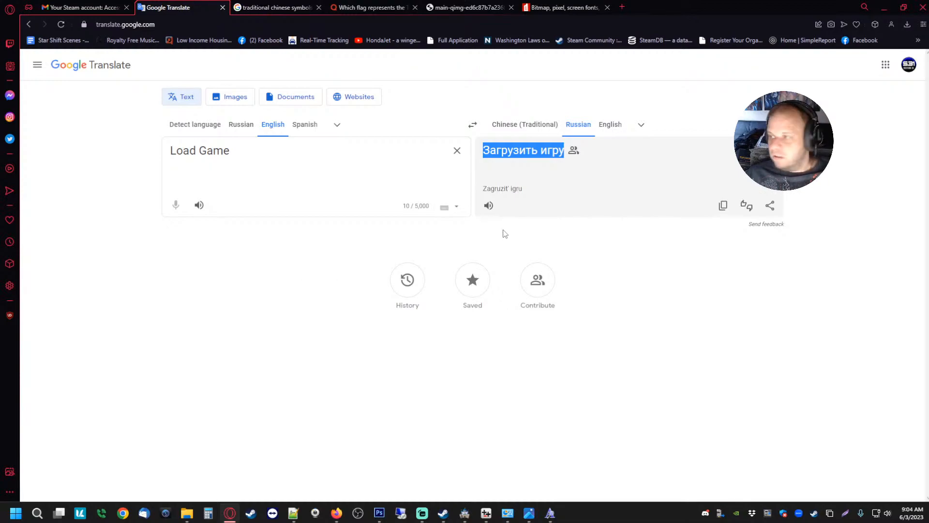
right_click(497, 155)
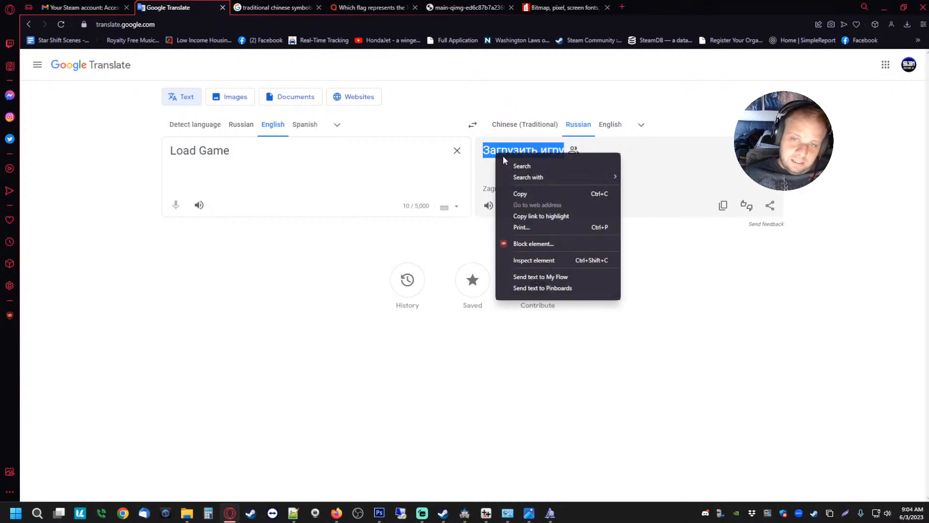
left_click(536, 194)
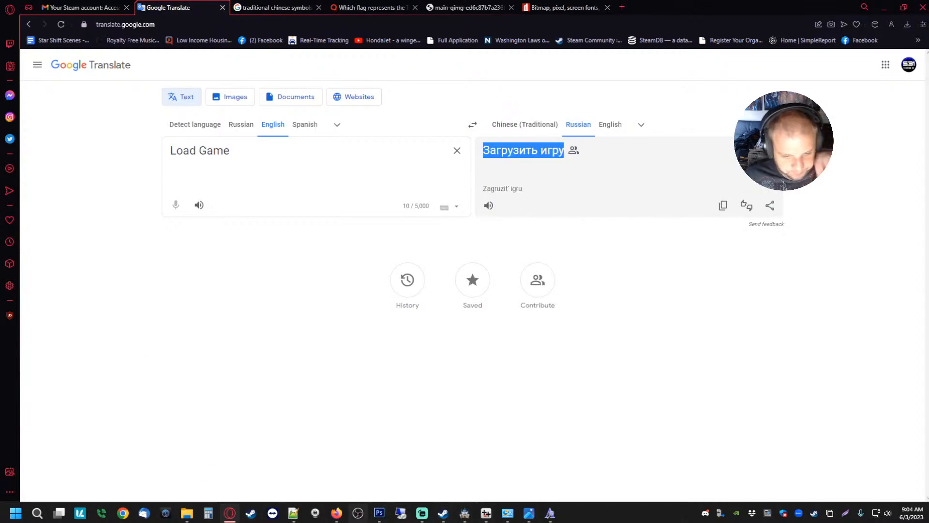
- Switch to Photoshop, replace the Новая игра text with Загрузить игру, and widen its text box so it fits on one line
left_click(380, 513)
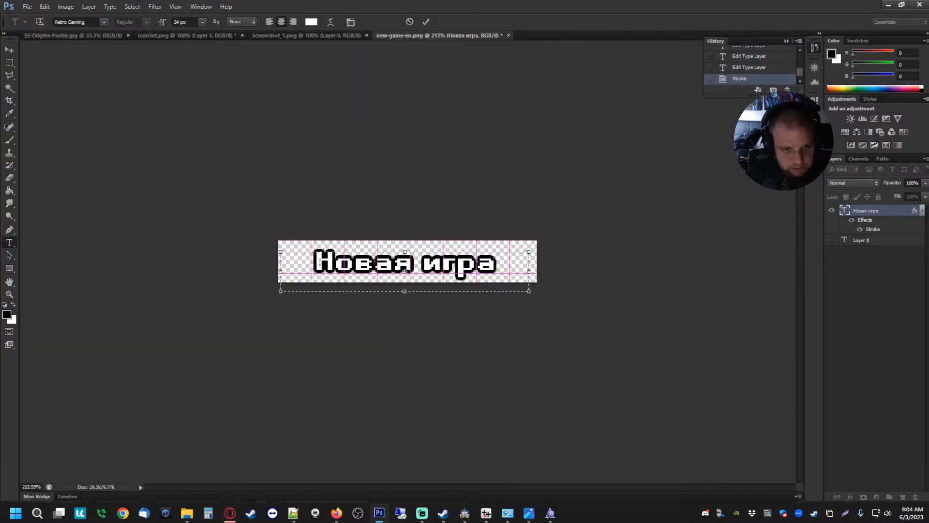
type("Загрузить")
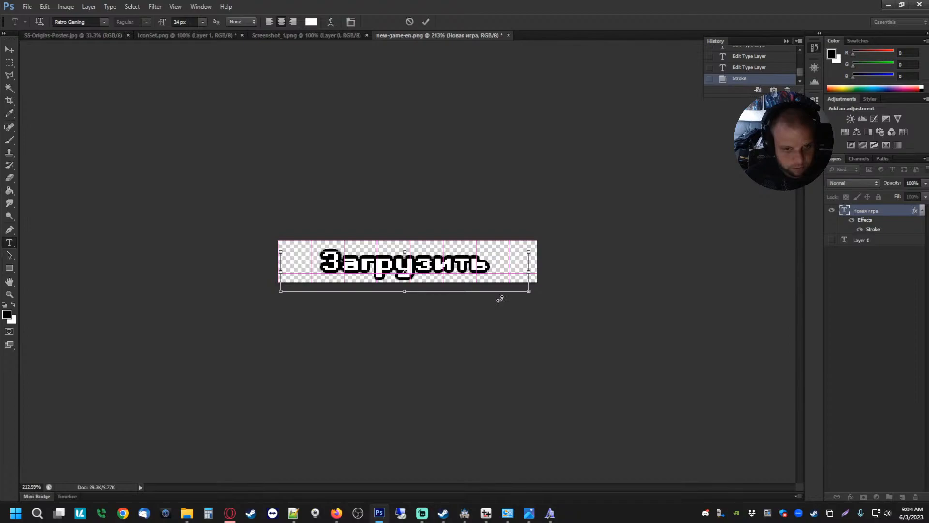
left_click_drag(529, 291, 615, 291)
type("иг")
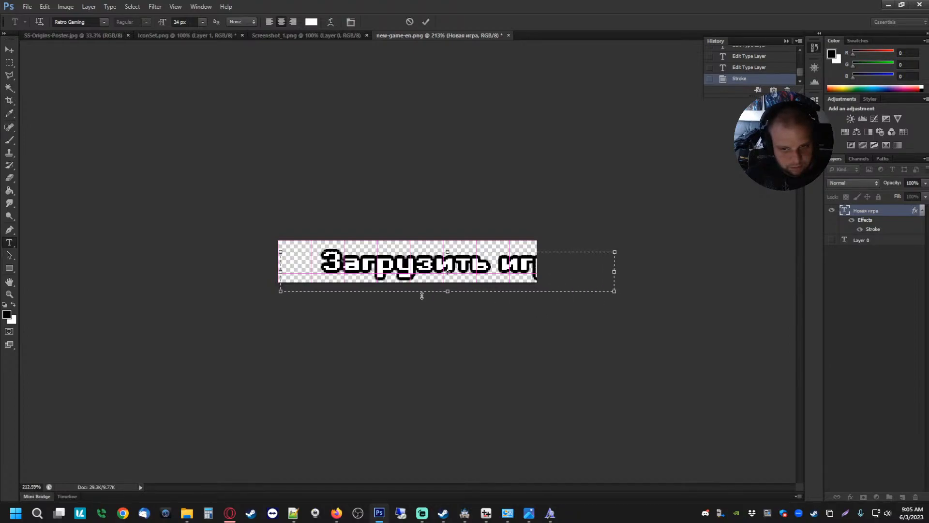
- Nudge the Загрузить игру text layer left until the whole phrase lies within the canvas
left_click(10, 49)
key("Left")
key("Left")
key("Left")
key("Left")
key("Left")
key("Left")
key("Left")
key("Left")
key("Left")
key("Left")
key("Left")
key("Left")
key("Left")
key("Left")
key("Left")
key("Left")
key("Left")
key("Left")
key("Left")
key("Left")
key("Left")
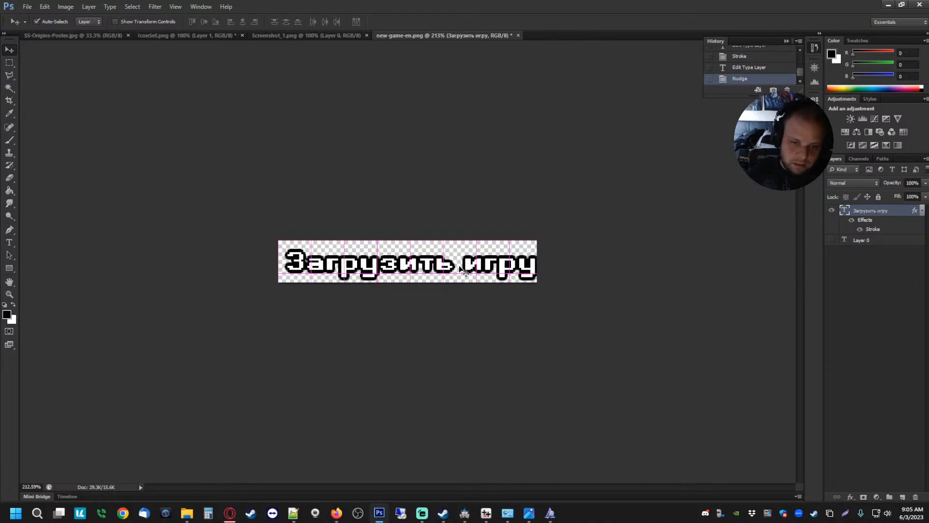
- Nudge the "Загрузить игру" text layer horizontally until it sits centred within the canvas
key("Left")
key("Left")
key("Right")
key("Right")
key("Right")
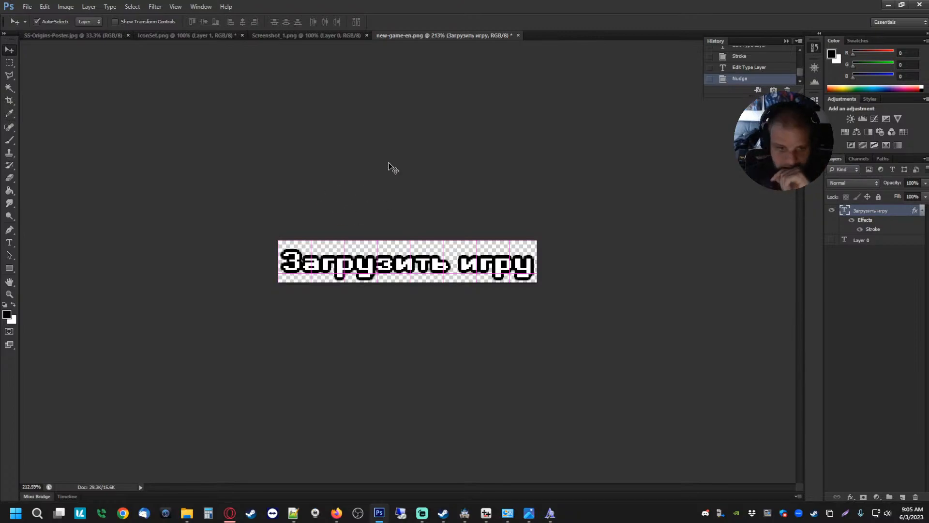
- Save a PNG copy of the label as load-game-ru.png in the choices folder with the default PNG options
left_click(35, 8)
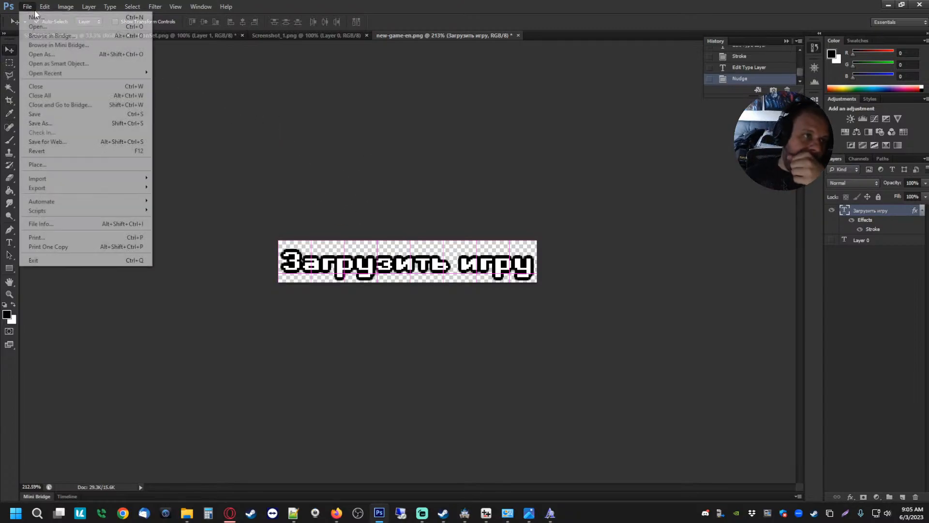
left_click(43, 124)
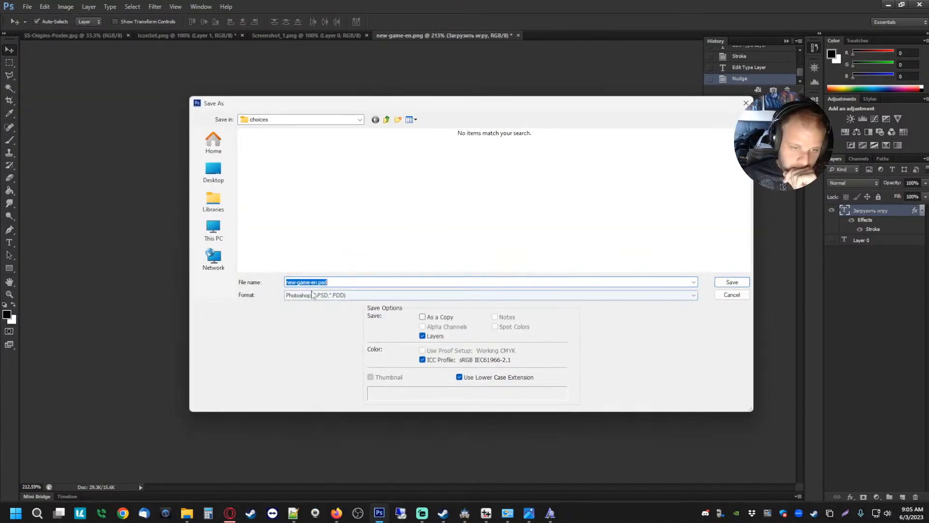
left_click(312, 294)
left_click(315, 406)
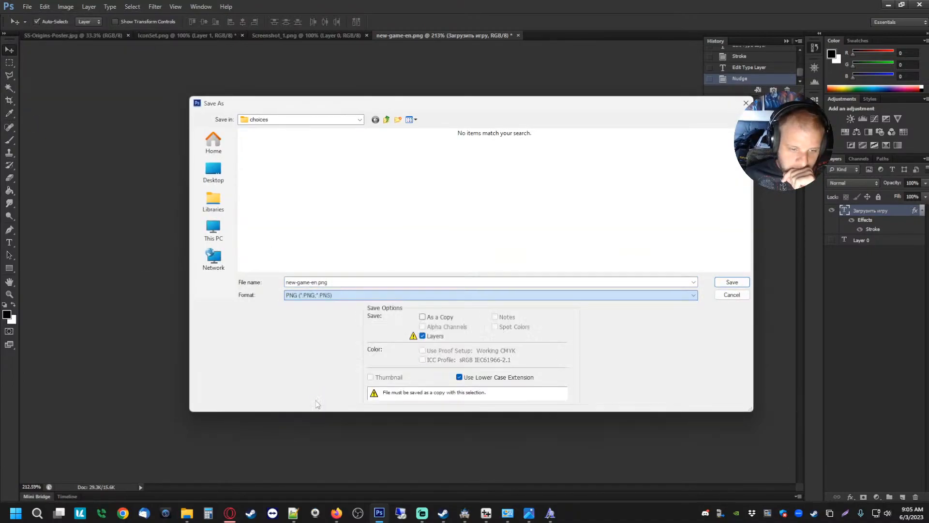
left_click(315, 281)
double_click(296, 281)
type("load")
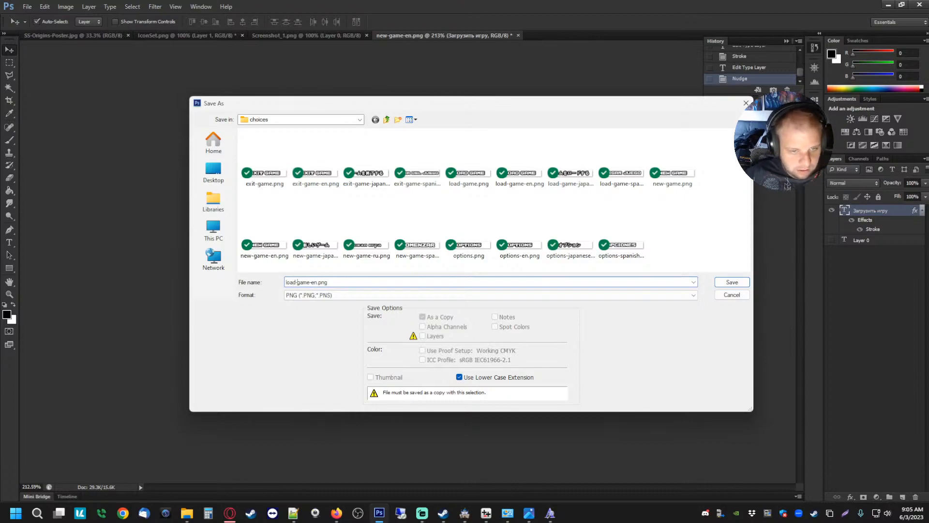
key("Delete")
key("Delete")
type("ru")
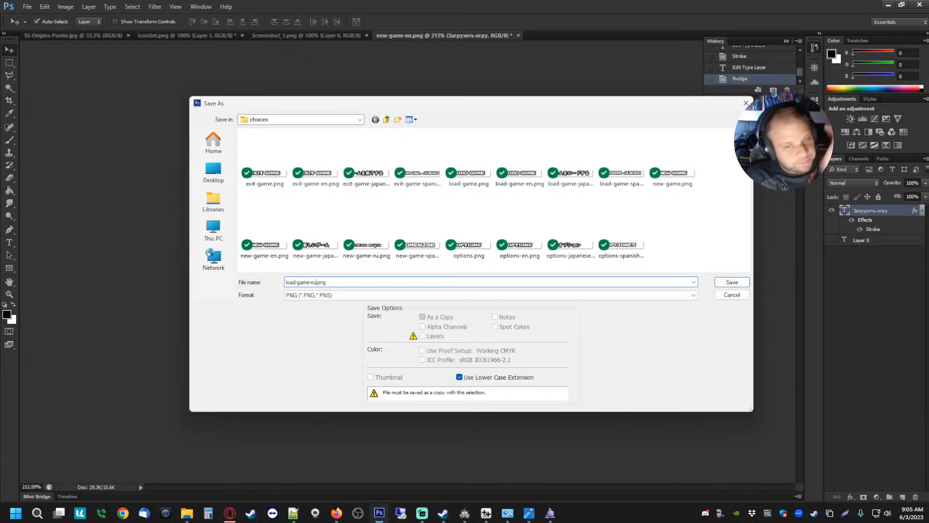
key("Return")
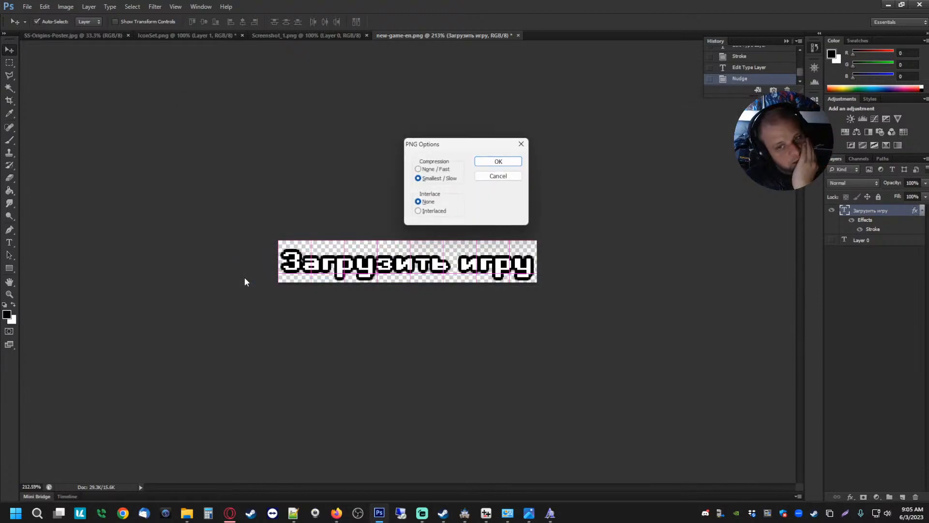
key("Return")
- Switch to Google Translate in the browser, translate "Options" from English into Russian, and copy the translation
left_click(230, 512)
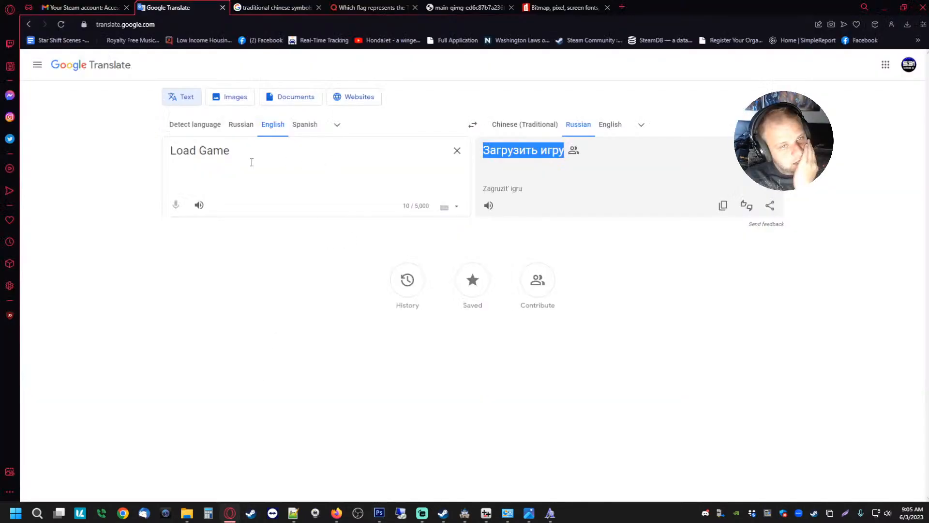
left_click_drag(231, 151, 46, 153)
type("Options")
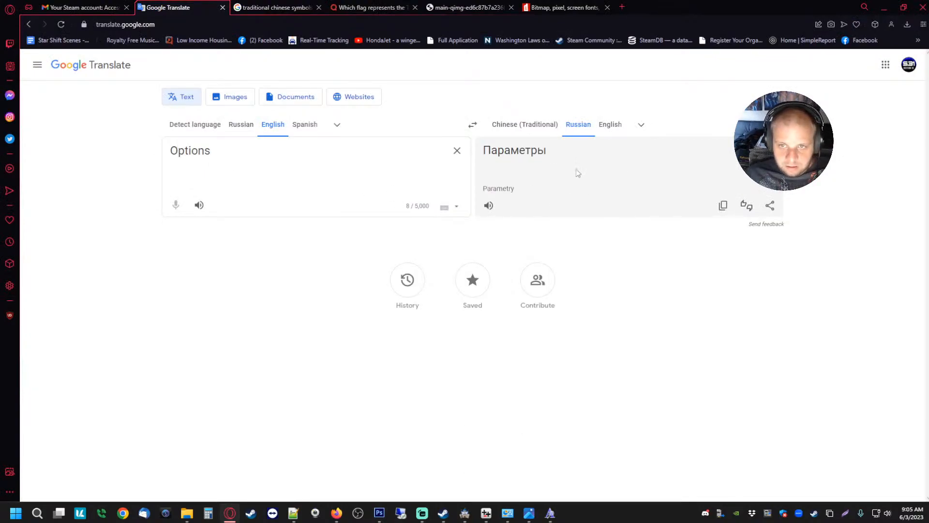
left_click(489, 206)
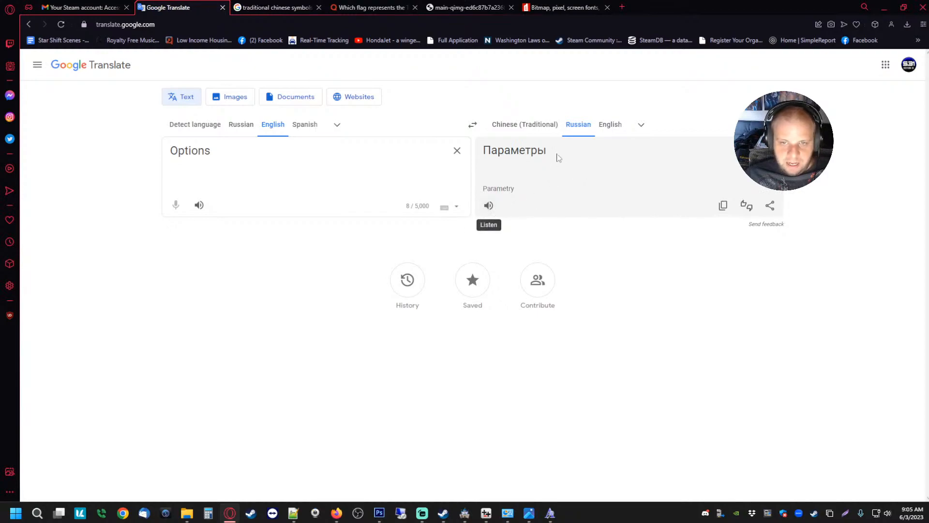
left_click_drag(551, 154, 482, 152)
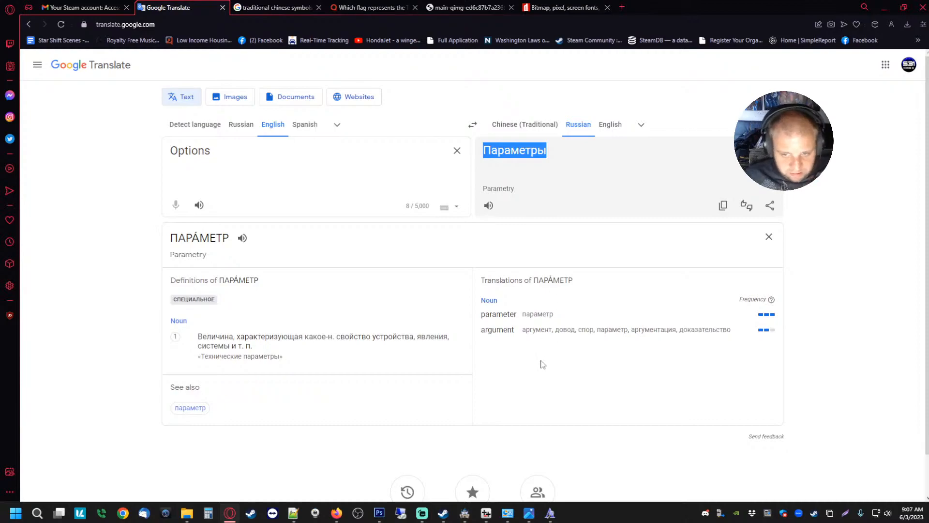
right_click(519, 152)
left_click(546, 191)
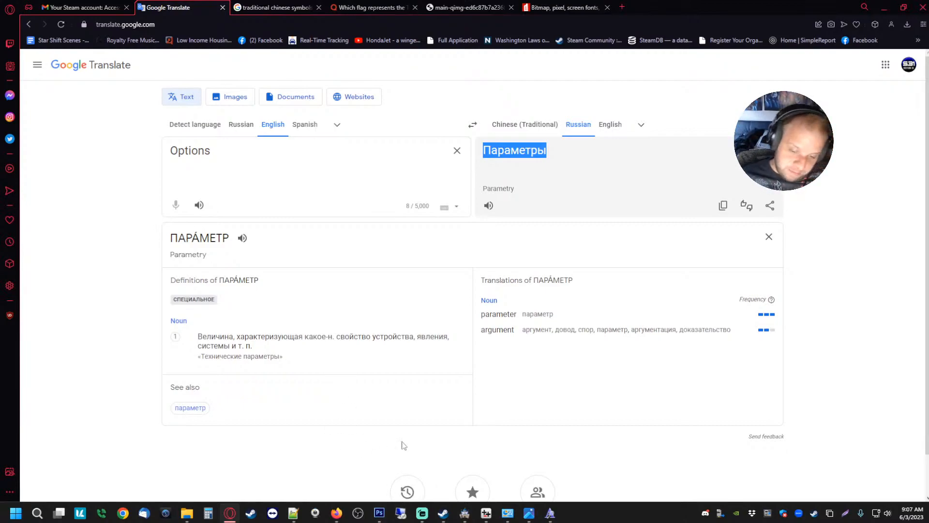
- Switch to Photoshop and replace the text "Загрузить игру" with the copied word "Параметры"
left_click(379, 513)
left_click(11, 243)
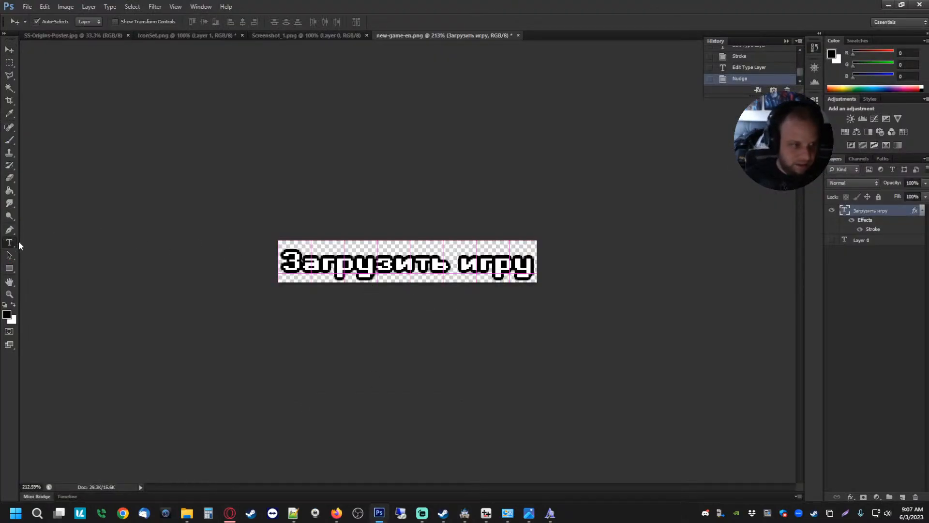
left_click_drag(282, 262, 698, 274)
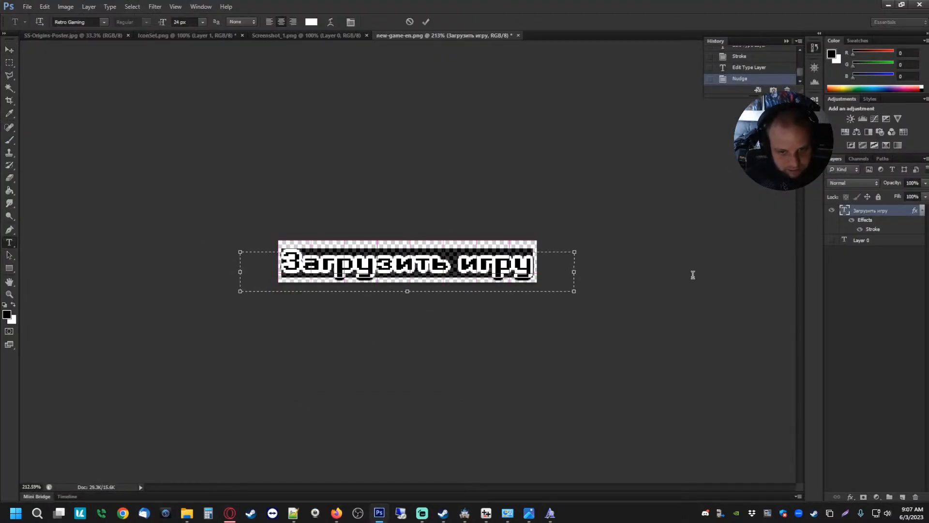
key("ctrl+v")
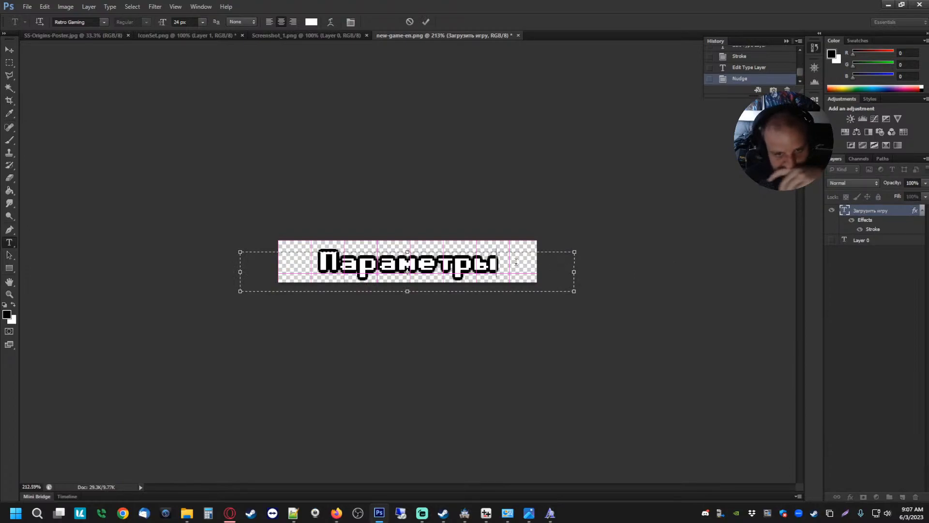
left_click(9, 63)
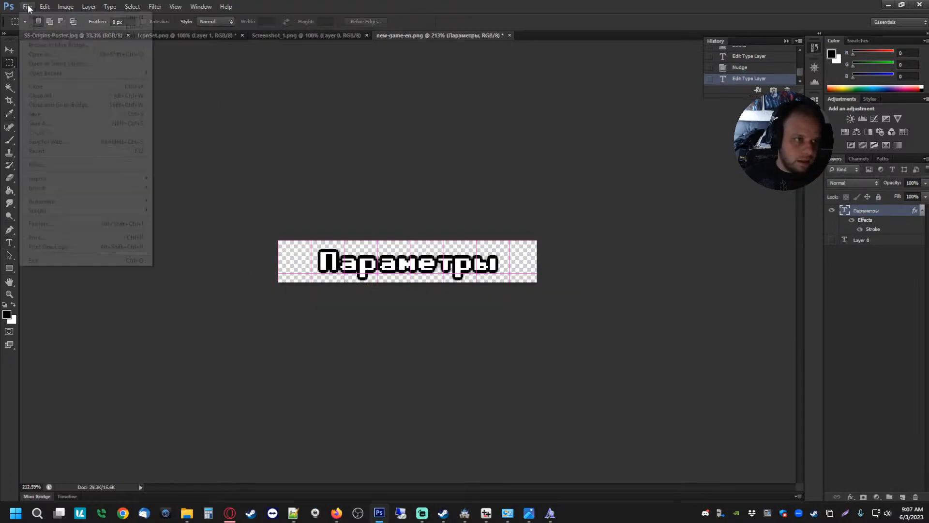
- Save a PNG copy of the "Параметры" label as options-ru.png in the choices folder with the default PNG options
left_click(27, 7)
left_click(50, 121)
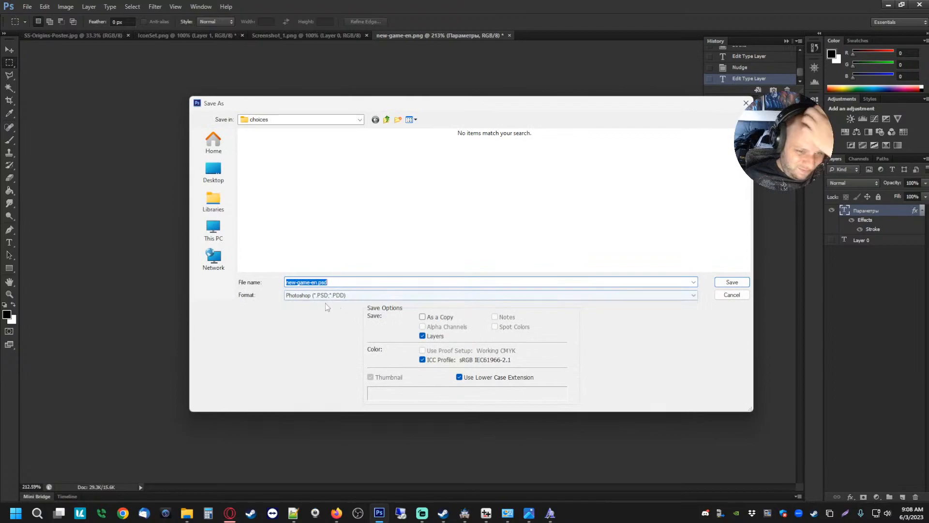
left_click(325, 296)
left_click(312, 406)
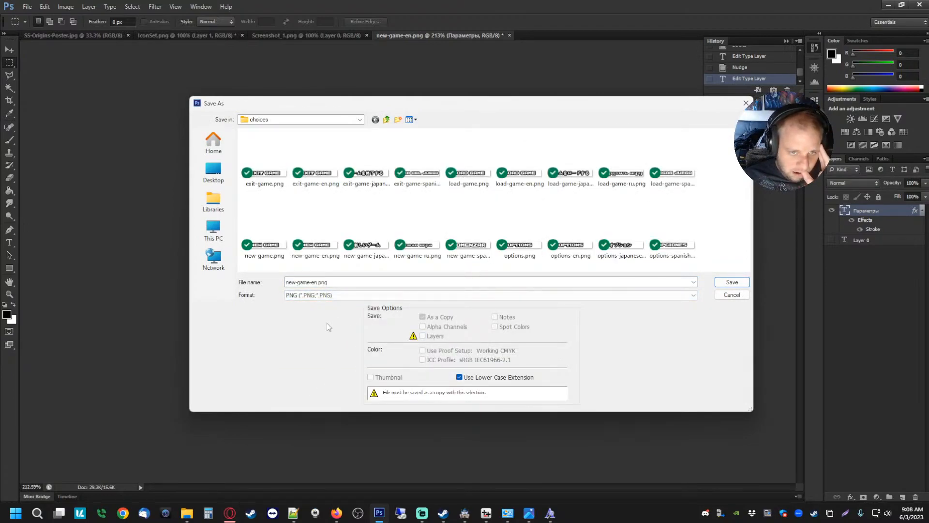
left_click(313, 282)
left_click(313, 283)
double_click(314, 282)
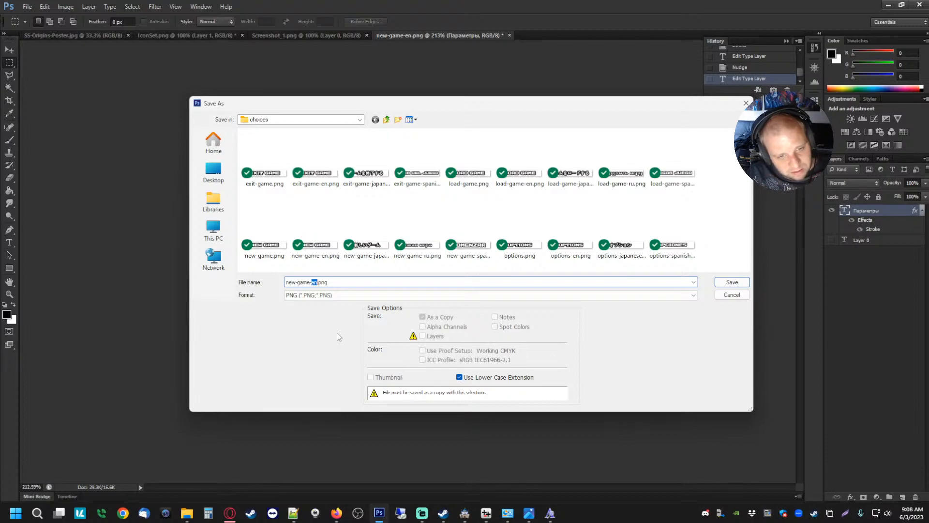
key("BackSpace")
key("BackSpace")
key("BackSpace")
key("BackSpace")
key("BackSpace")
key("BackSpace")
key("BackSpace")
key("BackSpace")
key("BackSpace")
key("BackSpace")
type("options")
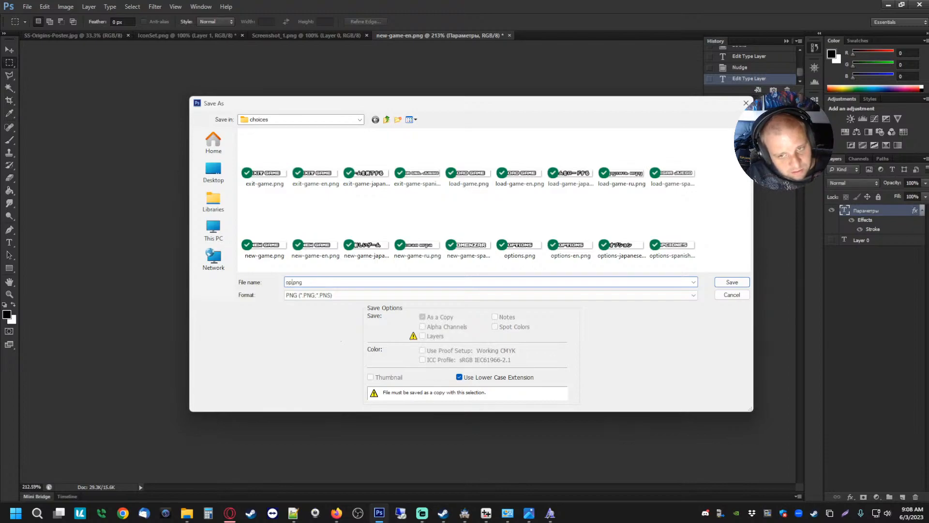
type("-ru")
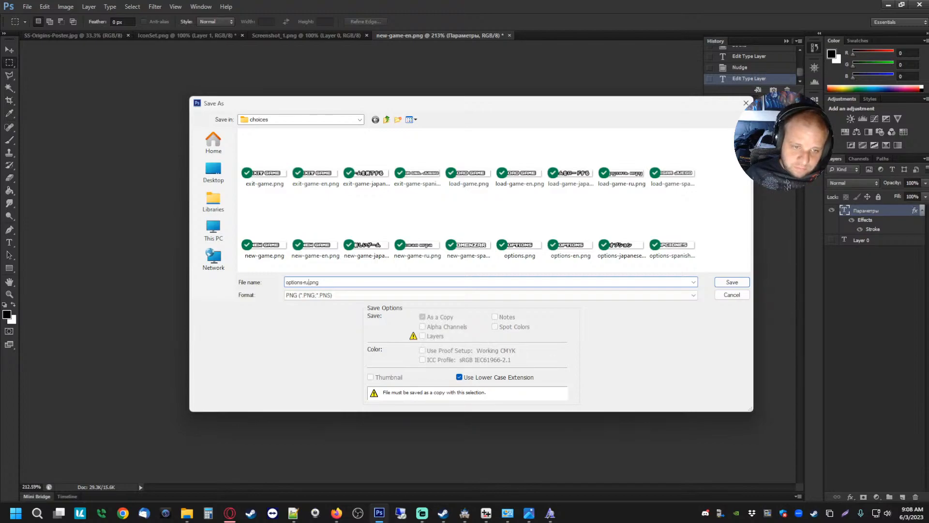
key("Return")
key("Return")
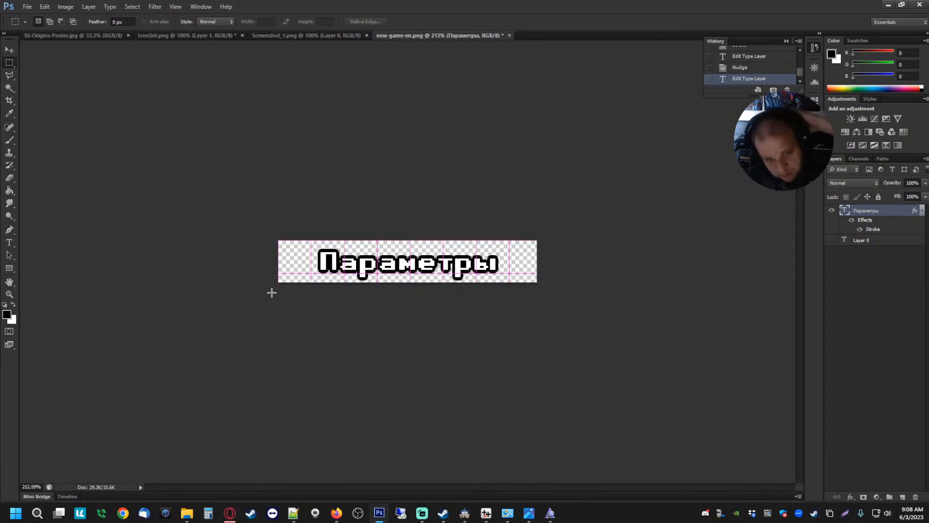
- Switch to Google Translate, translate "Exit Game" into Russian, listen to it, and copy the translation
left_click(230, 513)
key("ctrl+a")
type("EXIT")
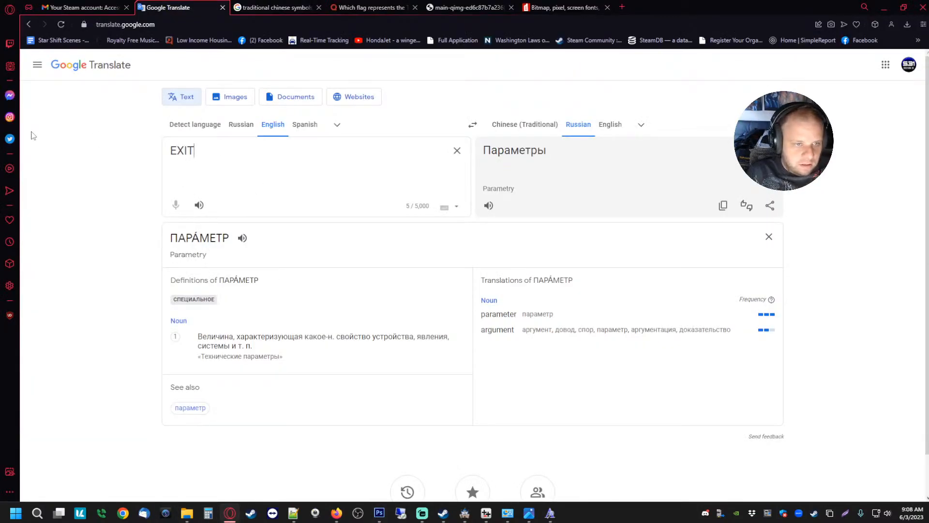
key("BackSpace")
key("BackSpace")
key("BackSpace")
type("xit Game")
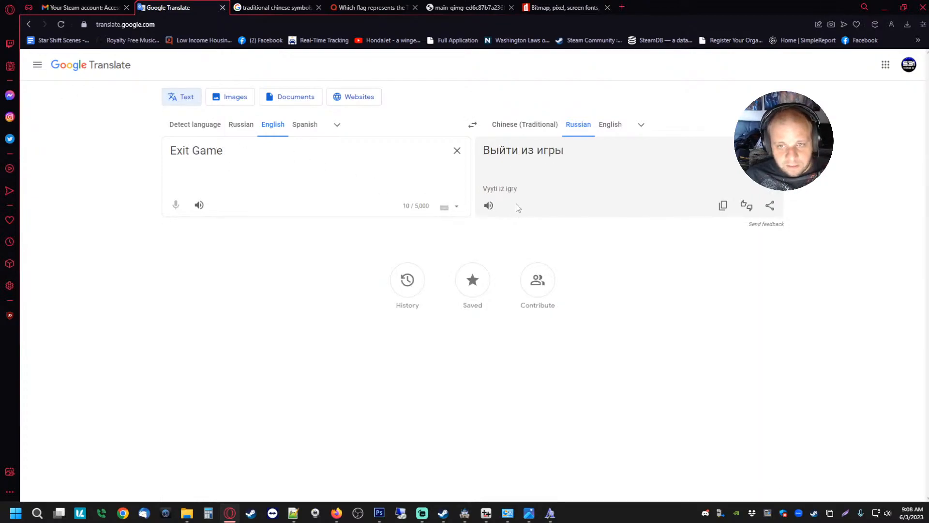
left_click(489, 206)
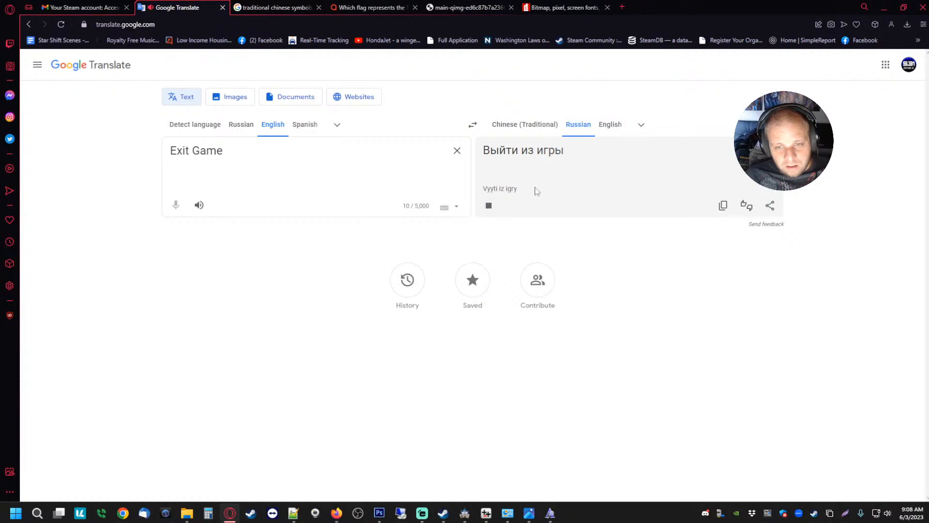
left_click_drag(565, 153, 480, 160)
key("ctrl+c")
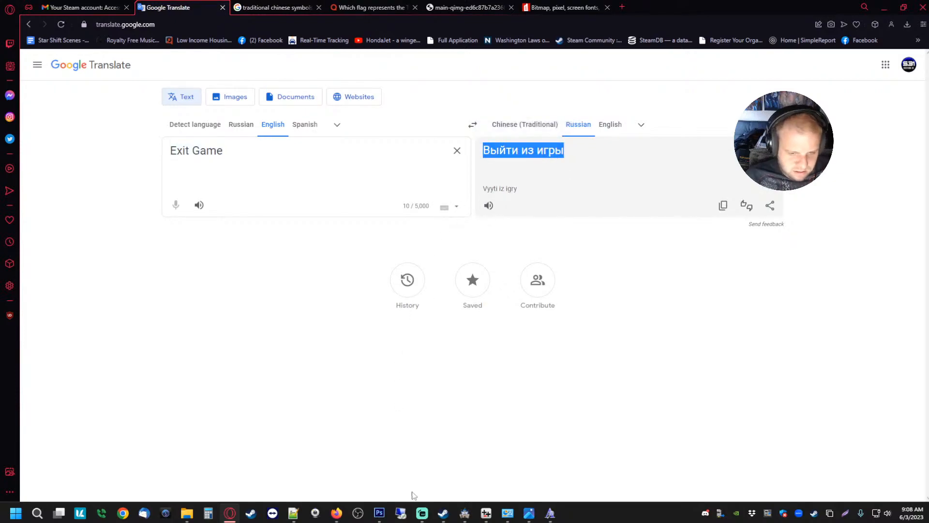
- Switch to Photoshop and replace the text "Параметры" with the copied phrase "Выйти из игры"
left_click(380, 513)
left_click(10, 242)
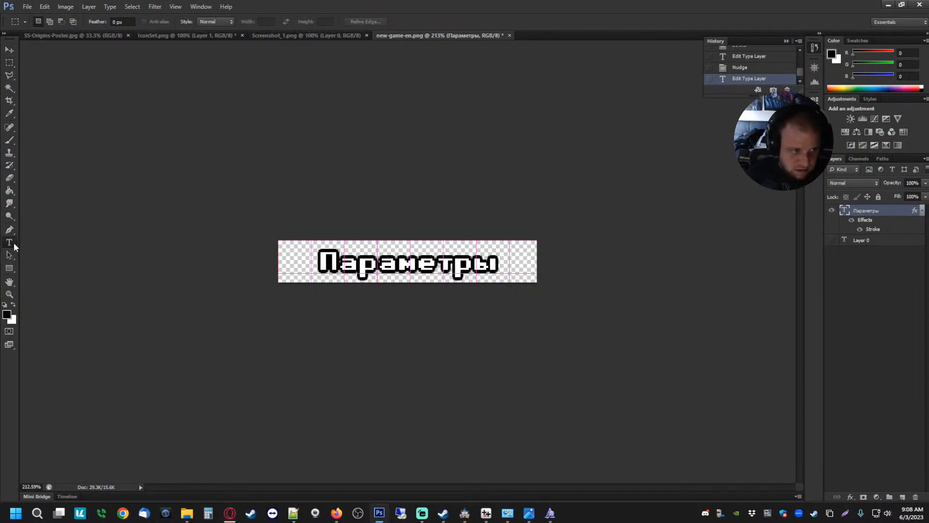
left_click_drag(496, 264, 324, 263)
key("ctrl+v")
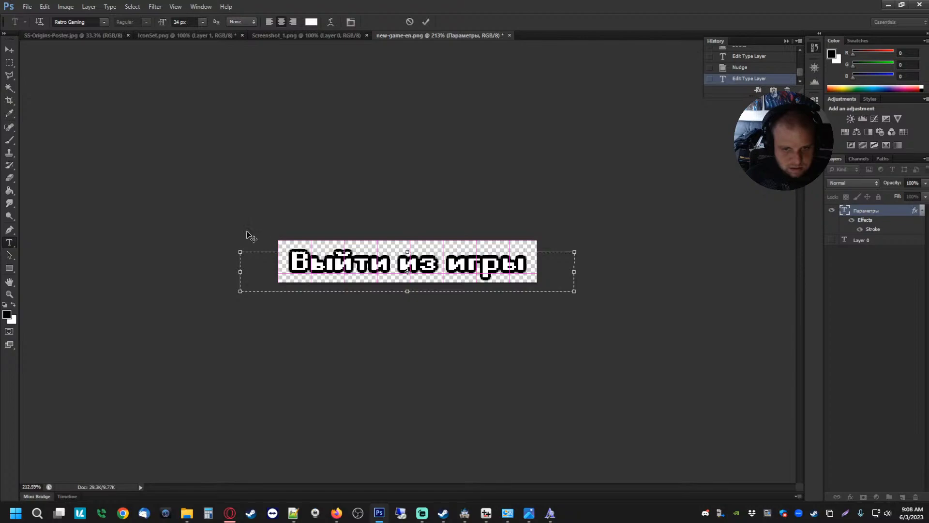
left_click(15, 63)
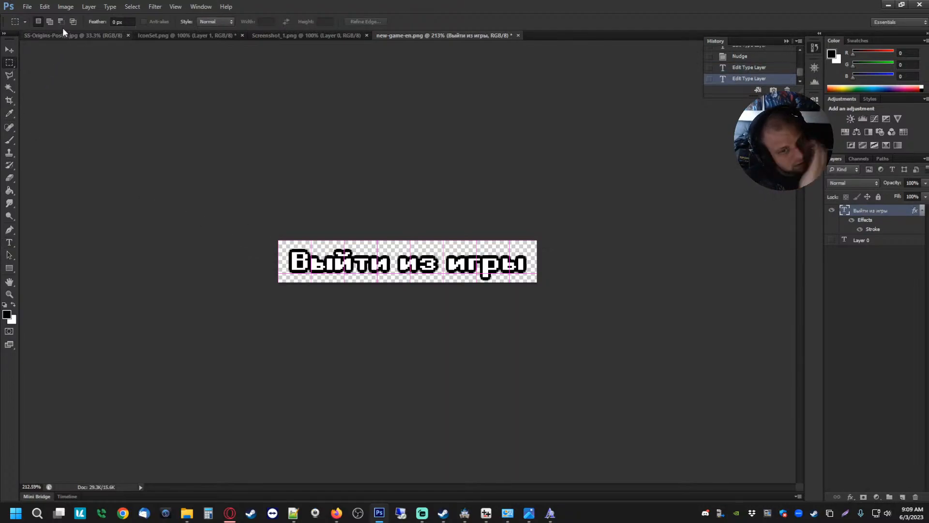
- Save a PNG copy of the "Выйти из игры" label as exit-game-ru.png in the choices folder with the default PNG options
left_click(29, 9)
left_click(39, 115)
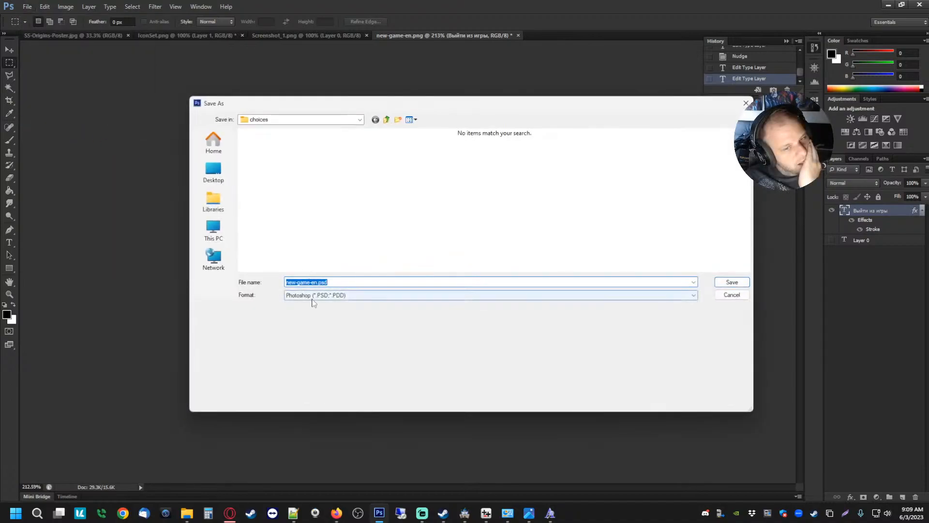
left_click(312, 299)
left_click(314, 380)
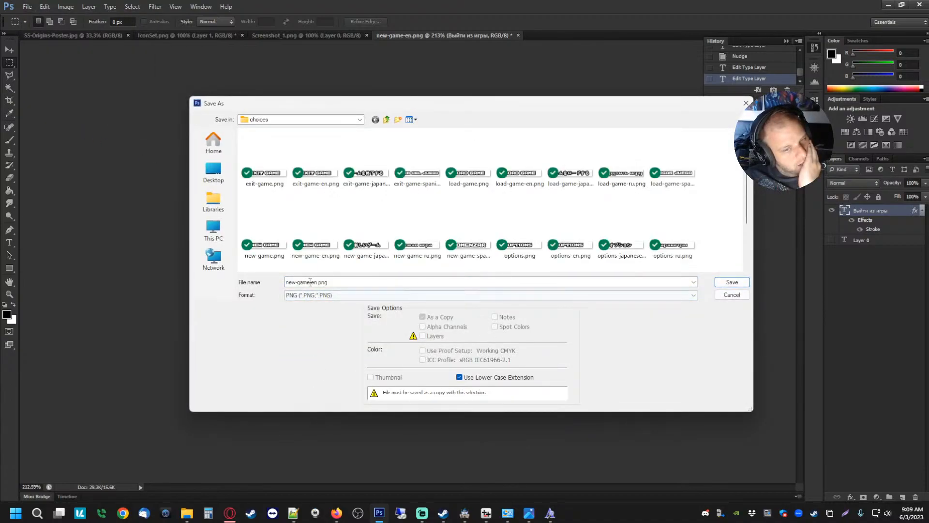
left_click_drag(296, 283, 237, 286)
type("exit")
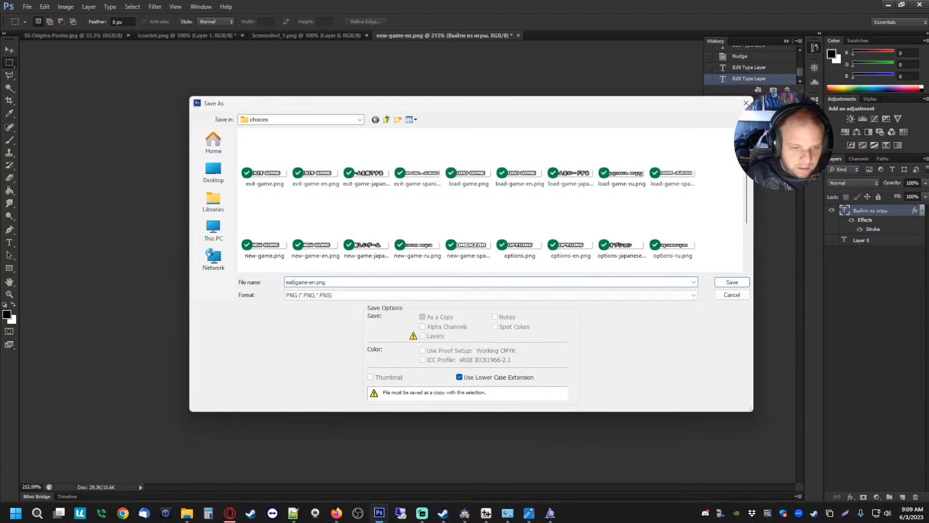
left_click(309, 282)
key("Delete")
key("Delete")
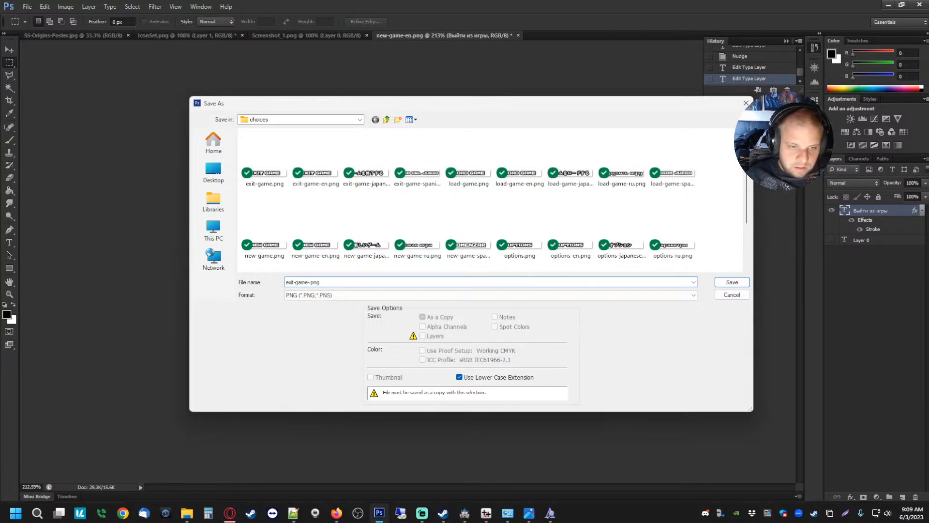
type("ru")
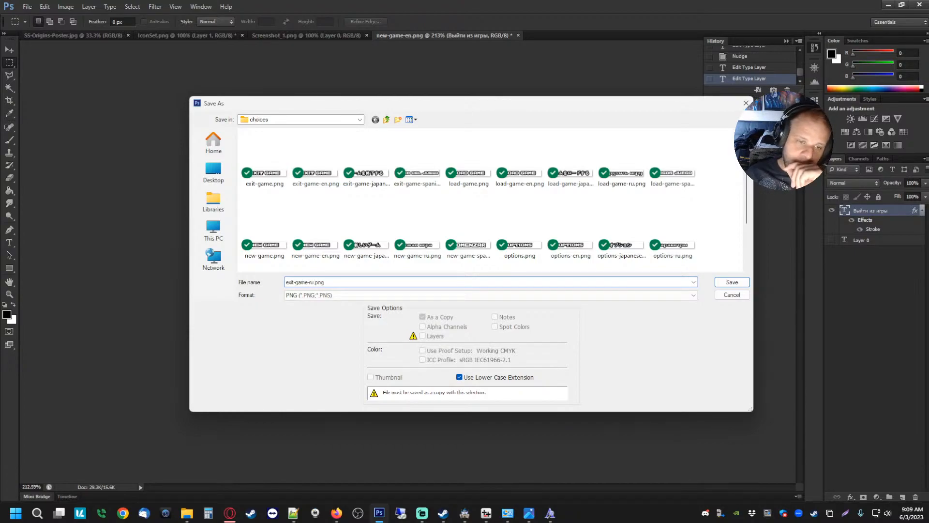
key("Return")
key("Return")
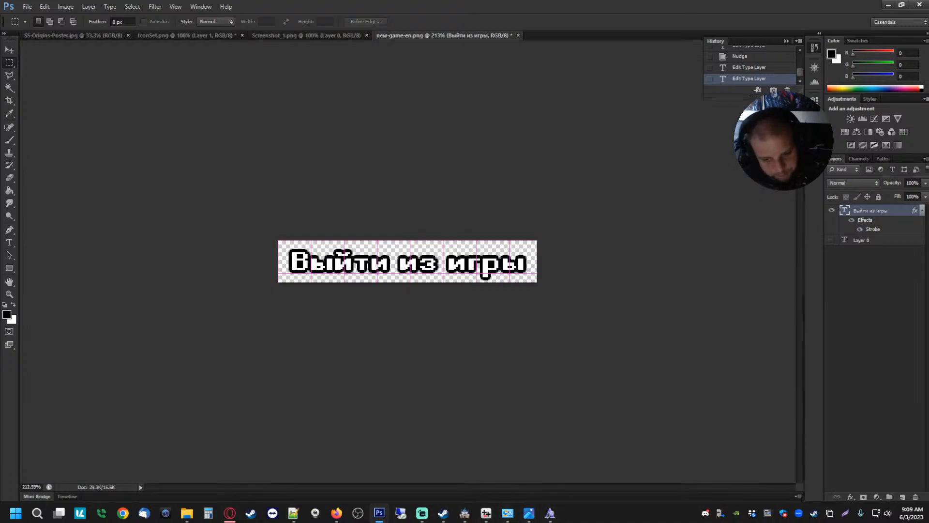
- Switch to RPG Maker MZ and open the title screen event EV009 for editing at its Русский branch
left_click(465, 513)
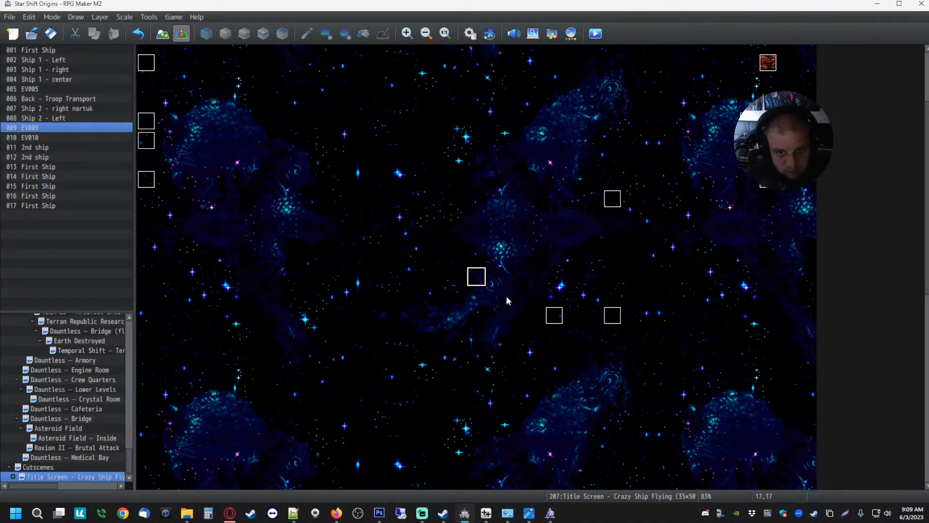
right_click(557, 313)
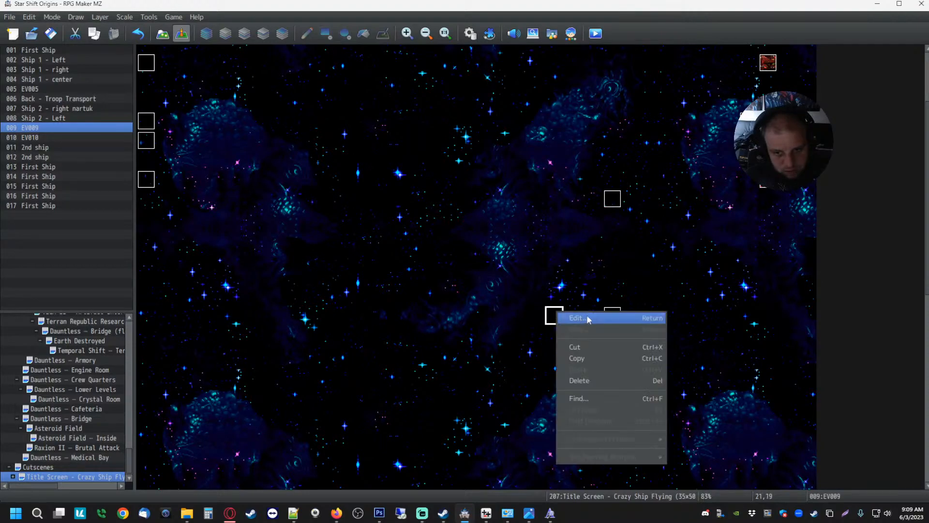
left_click(582, 318)
scroll(571, 274, "up", 8)
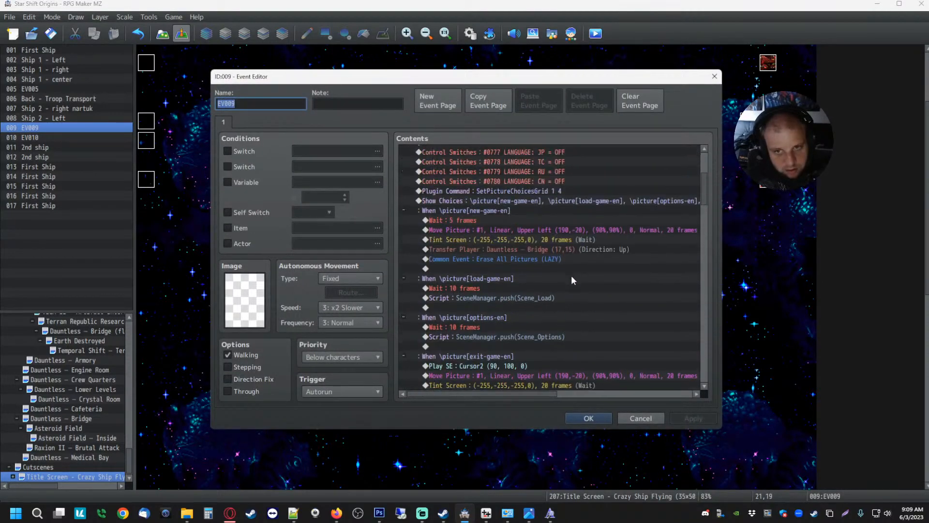
scroll(580, 269, "down", 15)
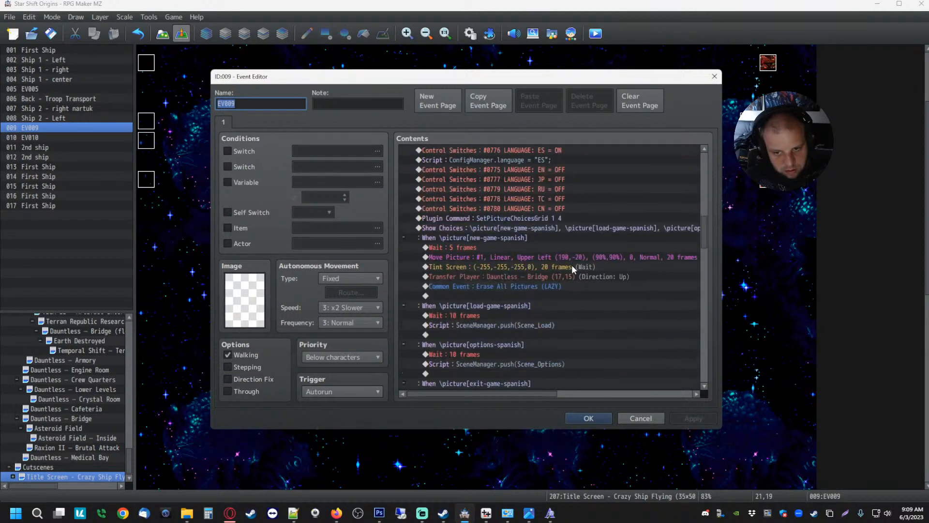
scroll(581, 271, "down", 15)
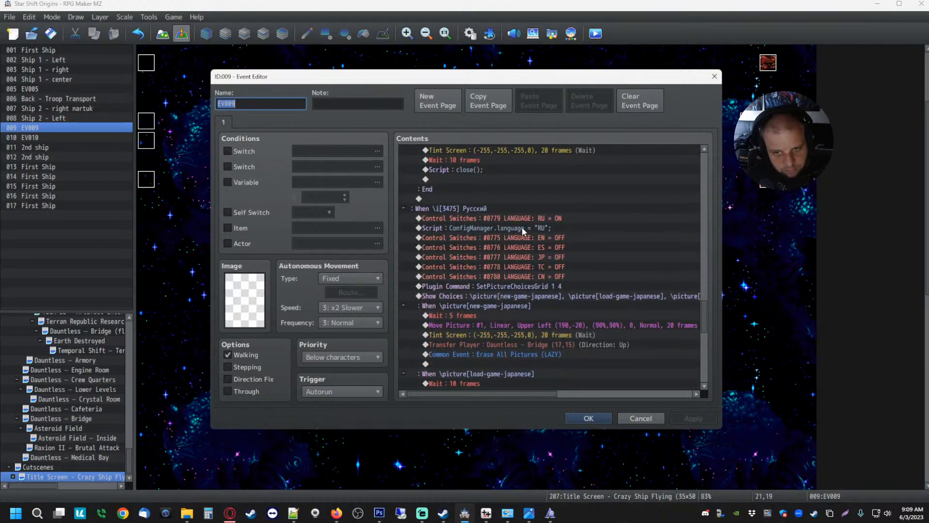
scroll(527, 255, "down", 2)
- In the Русский branch's Show Choices command, set choice 1 to \picture[new-game-ru] and choice 2 to \picture[load-game-ru]
left_click(499, 248)
right_click(503, 250)
left_click(525, 266)
double_click(561, 229)
type("ru")
left_click(552, 244)
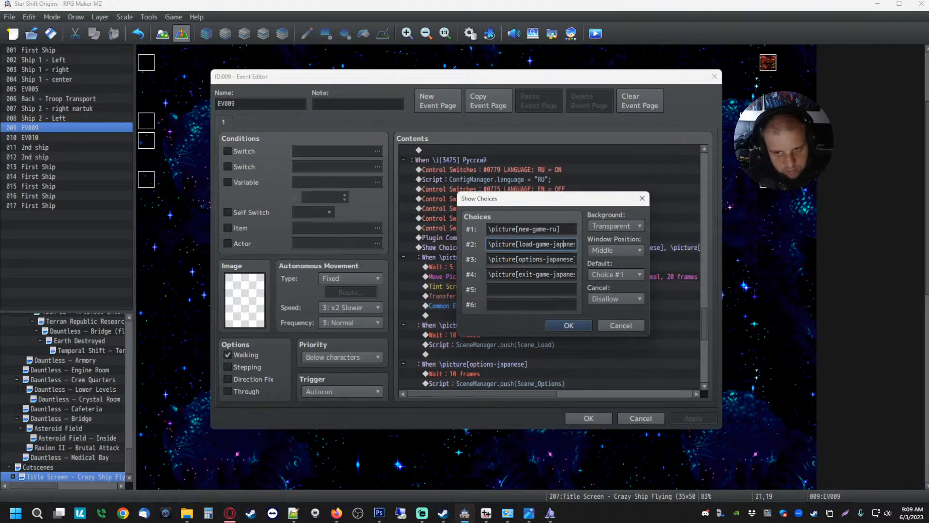
left_click_drag(553, 244, 576, 251)
type("r")
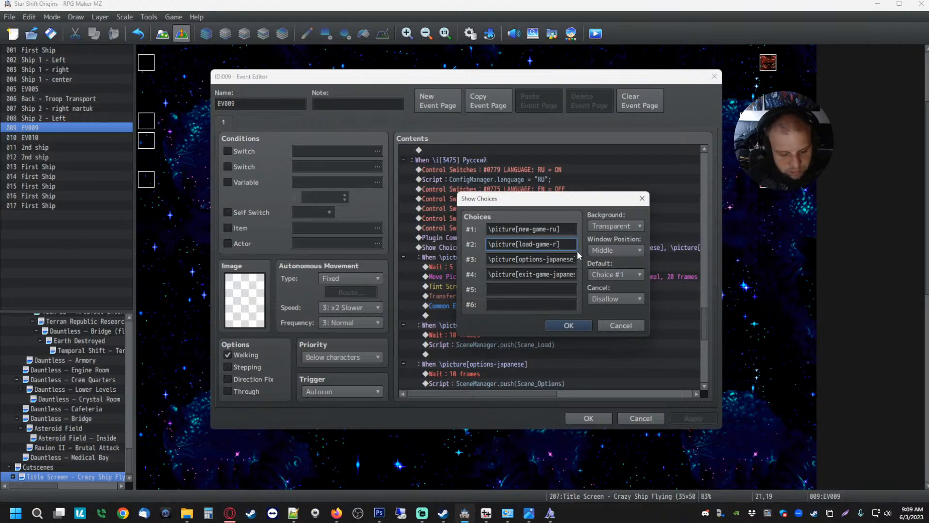
type("u")
- Set choice 3 to \picture[options-ru] and choice 4 to \picture[exit-game-ru], and apply the changes to the event
double_click(559, 259)
mouse_move(559, 258)
left_mouse_down()
mouse_move(603, 263)
mouse_move(543, 259)
mouse_move(572, 259)
left_mouse_up()
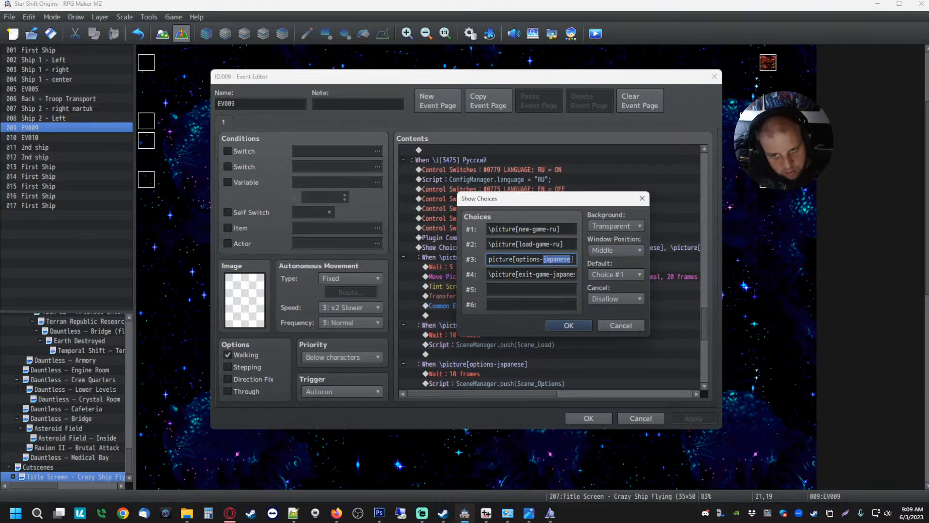
type("ru")
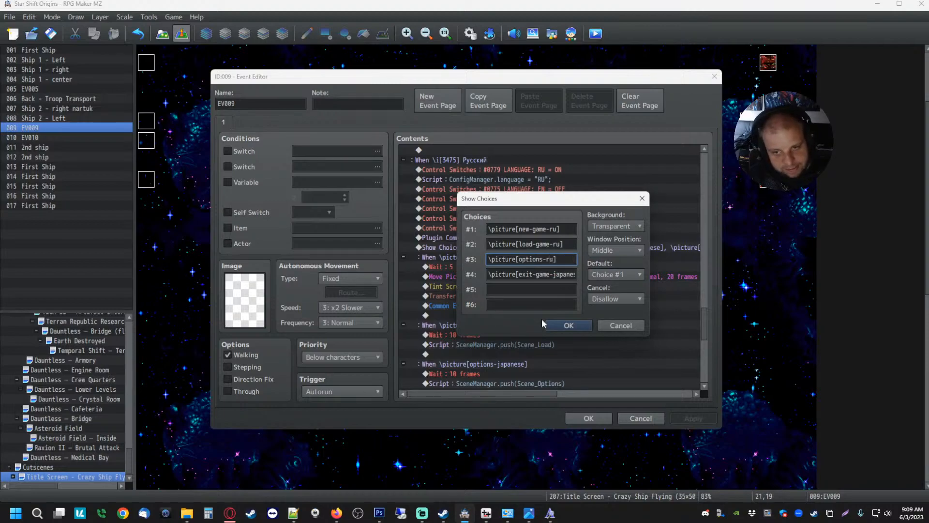
left_click(560, 273)
mouse_move(552, 274)
left_mouse_down()
mouse_move(594, 279)
mouse_move(570, 274)
left_mouse_up()
type("ru")
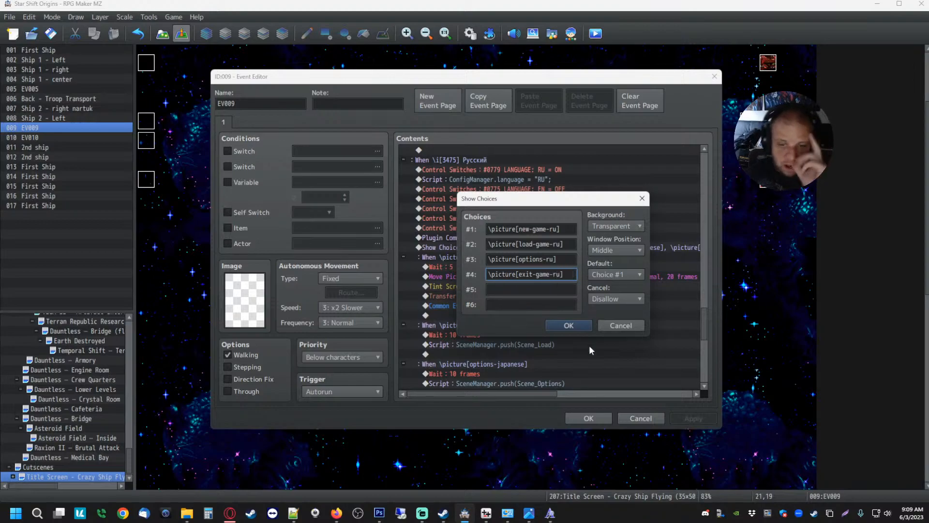
left_click(574, 326)
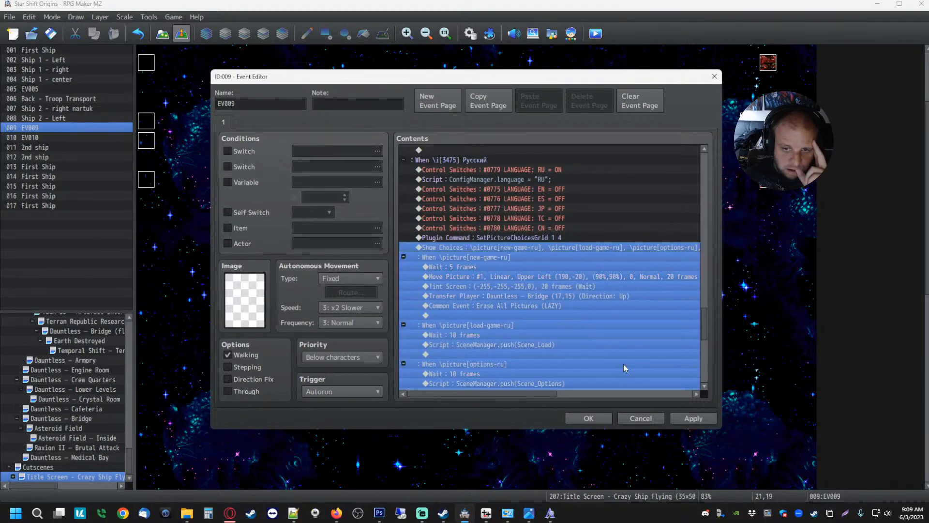
left_click(699, 417)
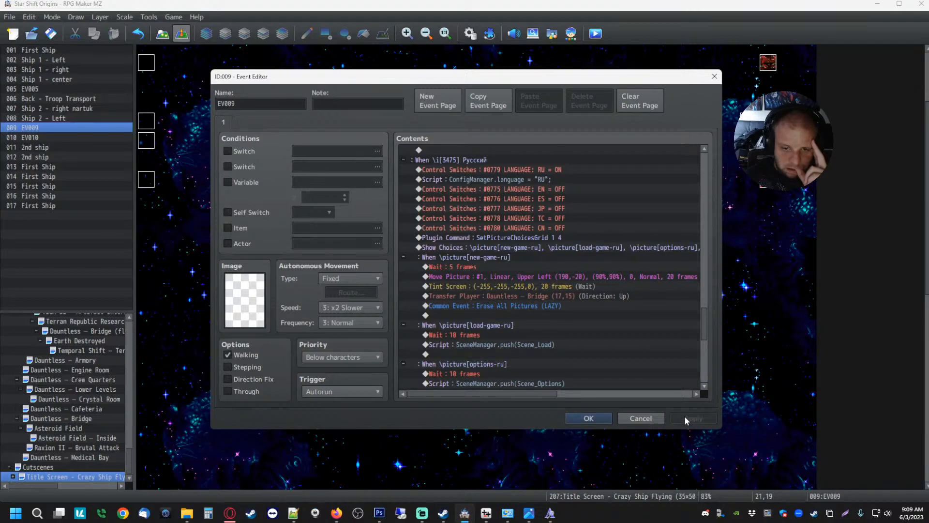
left_click(595, 420)
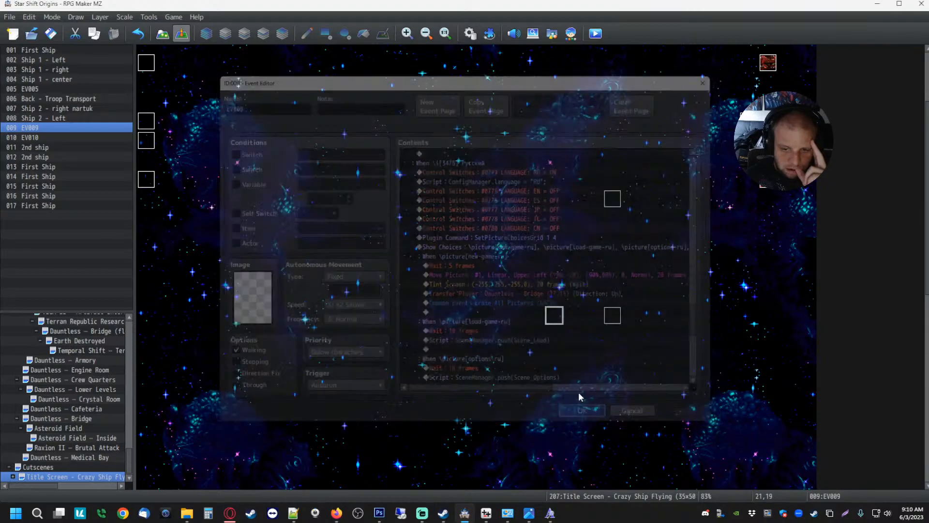
- Save the project and playtest the title screen with Русский as the language
left_click(50, 33)
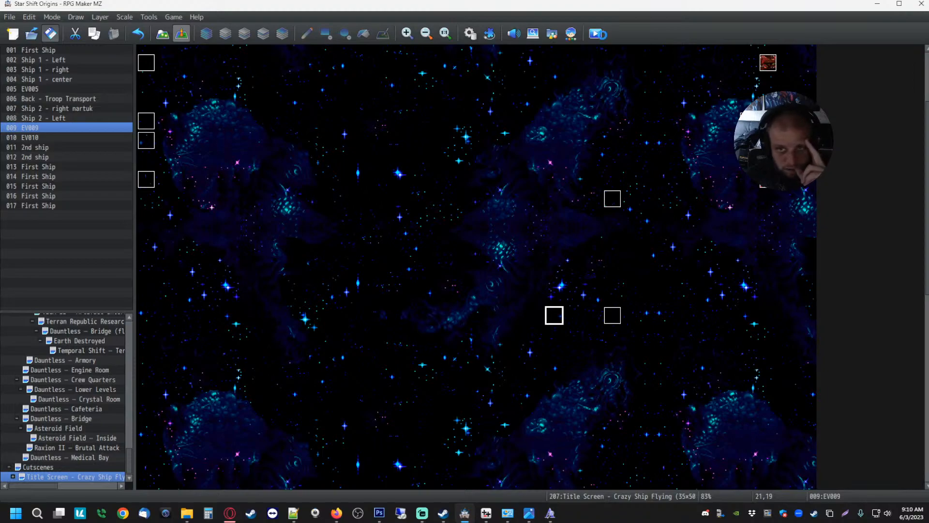
left_click(597, 34)
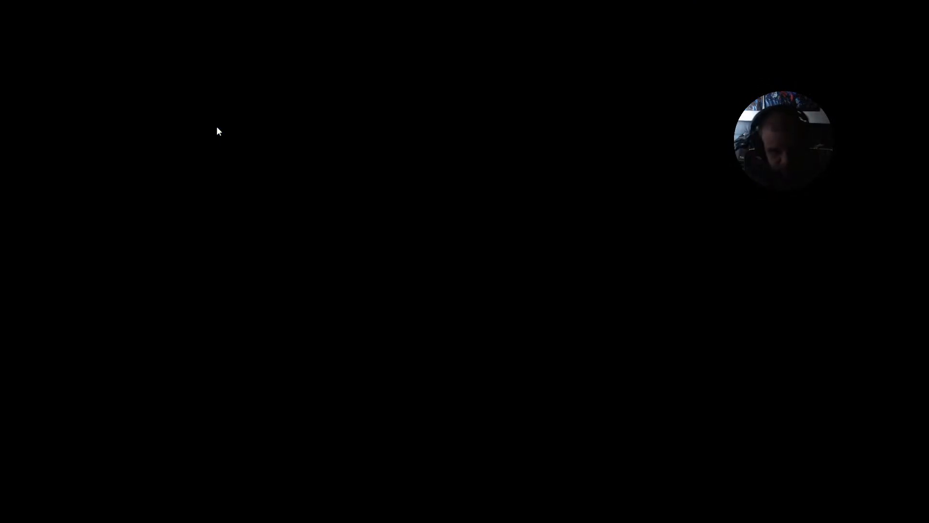
key("Down")
key("Down")
key("Down")
key("Return")
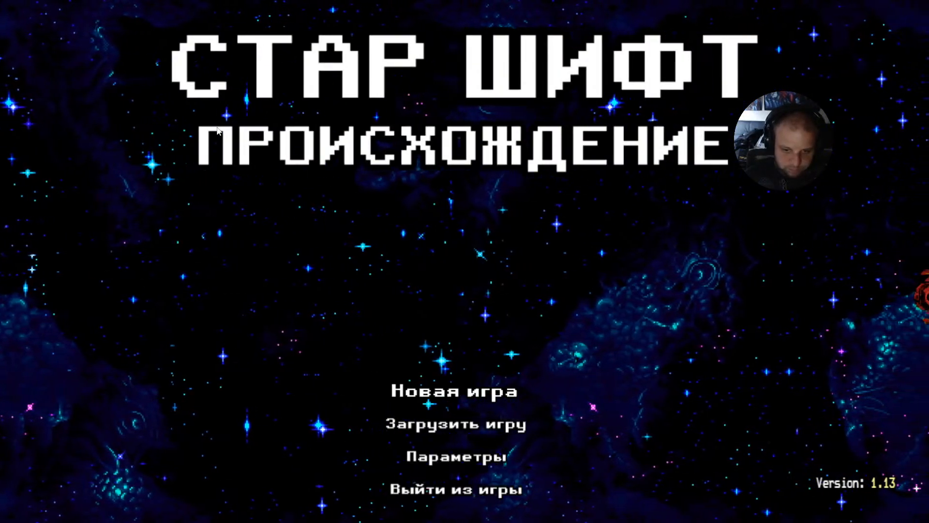
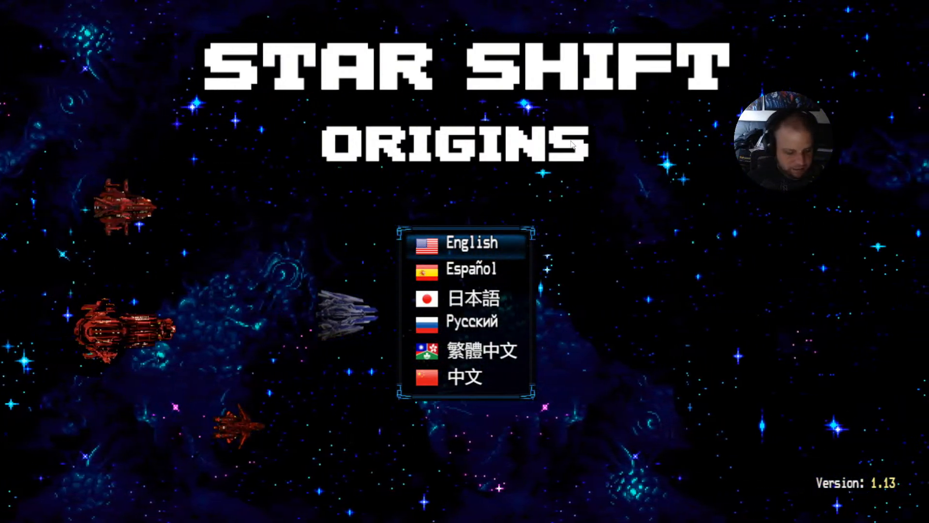
- Take the playtest out of full screen, switch to Translator++ and close the finished translation log
key("F4")
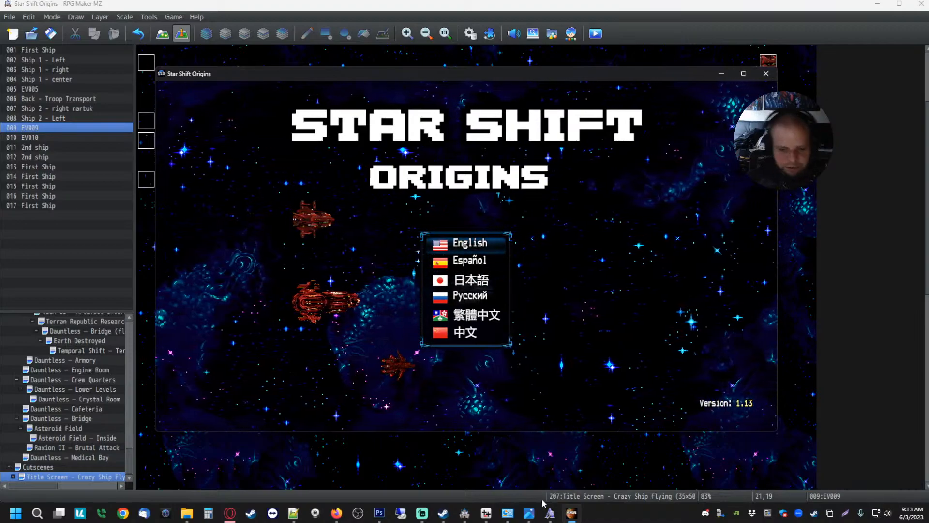
left_click(486, 515)
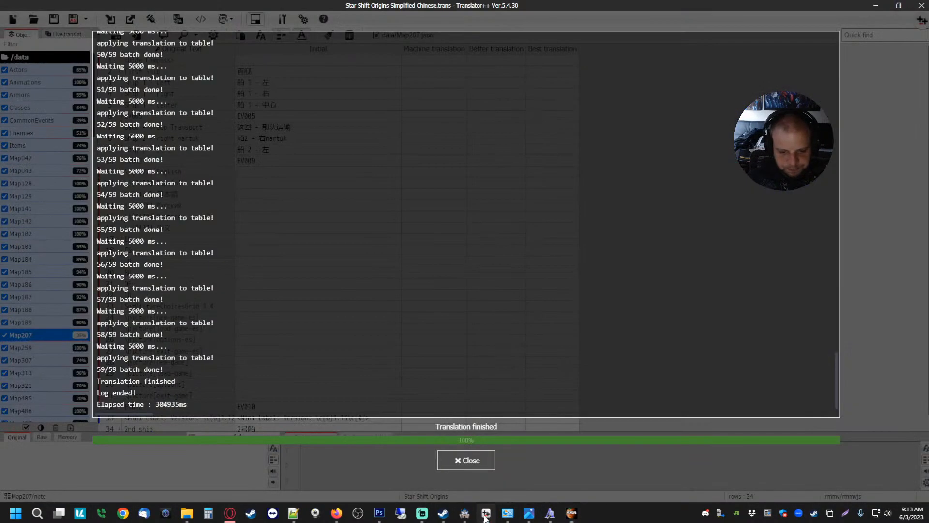
left_click(476, 463)
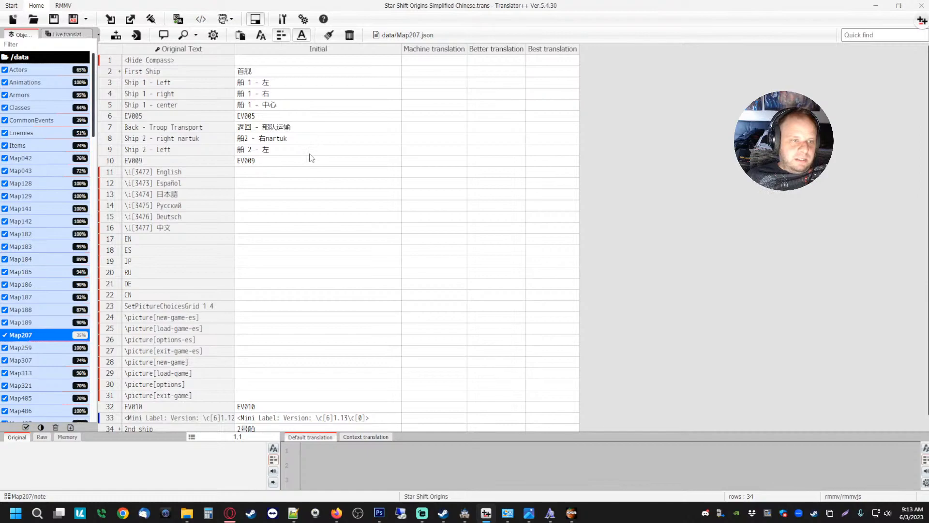
- Apply the Simplified Chinese translation to the Raw Translation folder with "Do not copy materials, inject translation only", and close the log
left_click(151, 19)
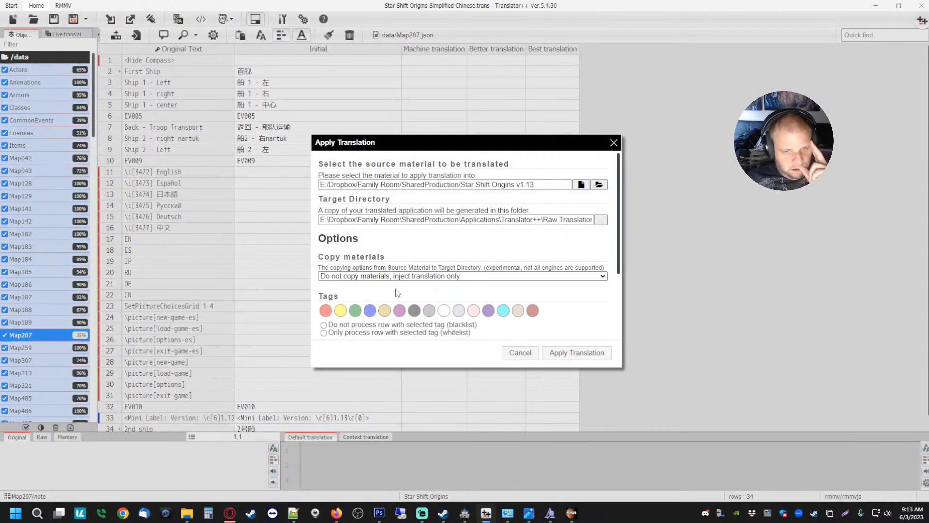
left_click(387, 277)
left_click(402, 308)
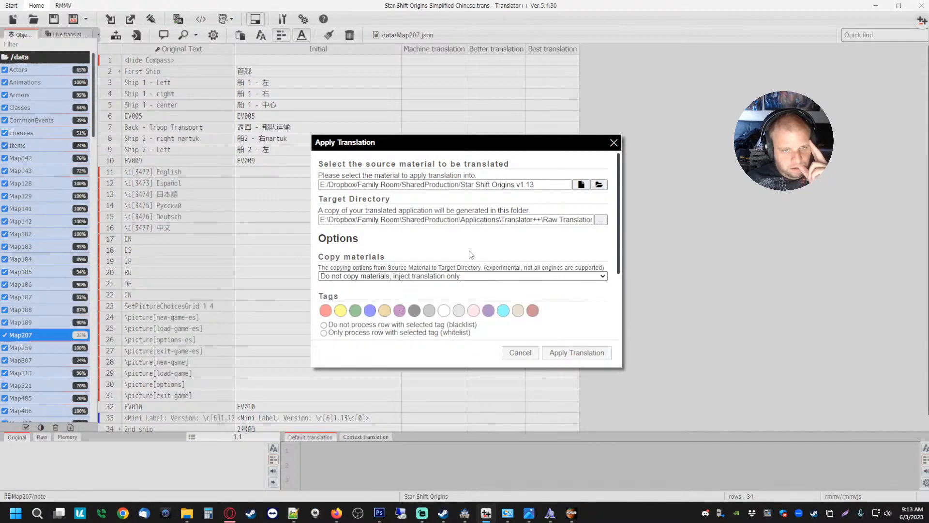
scroll(570, 247, "down", 2)
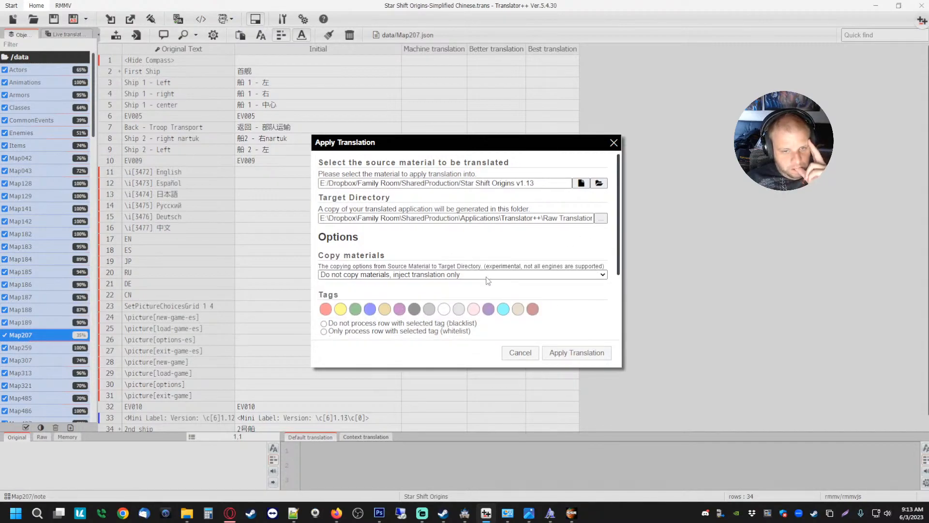
left_click(577, 355)
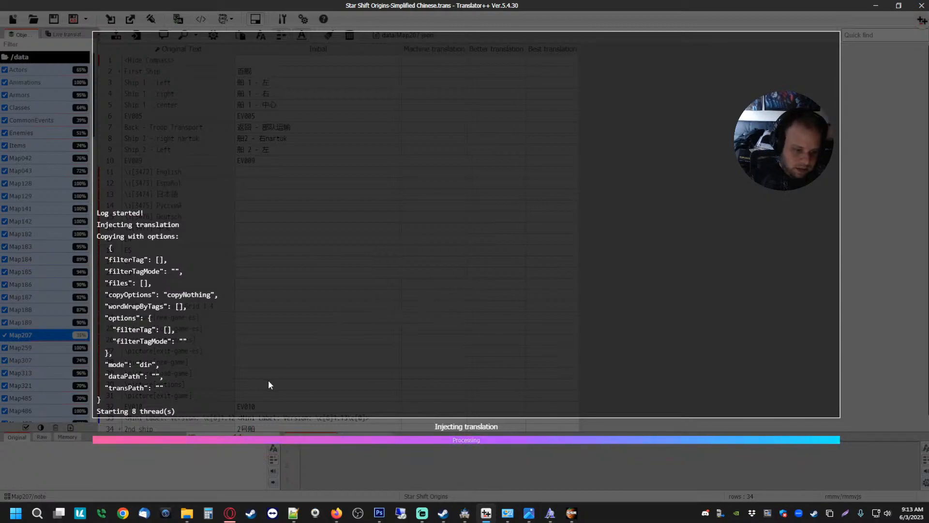
mouse_move(187, 514)
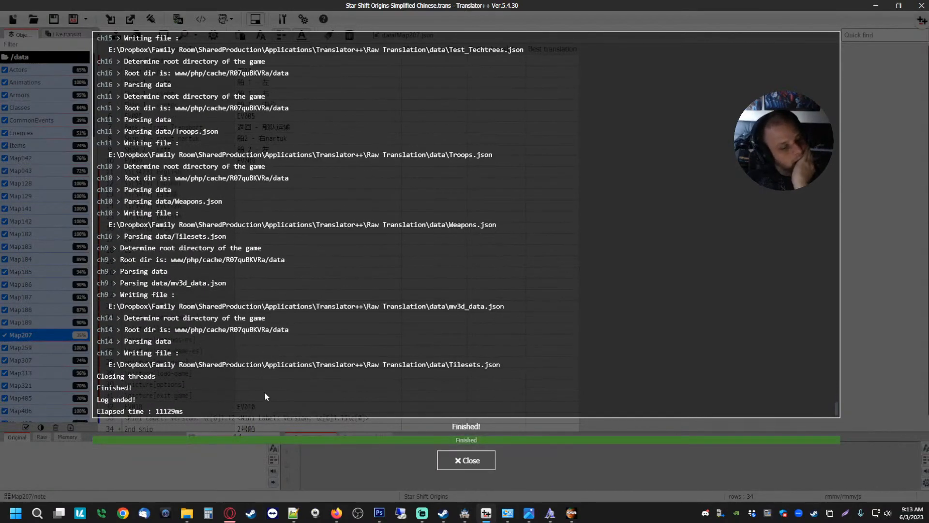
left_click(466, 459)
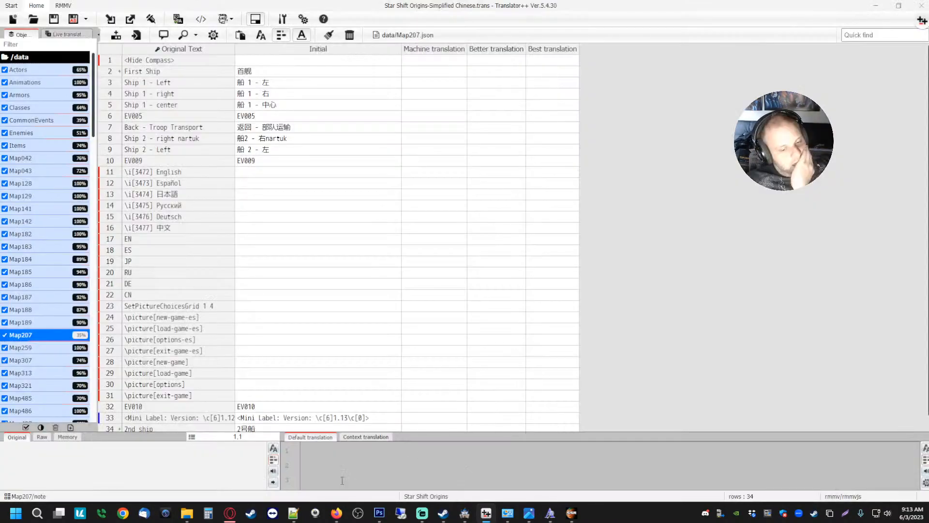
- Close the Star Shift Origins playtest window and switch to File Explorer
mouse_move(229, 517)
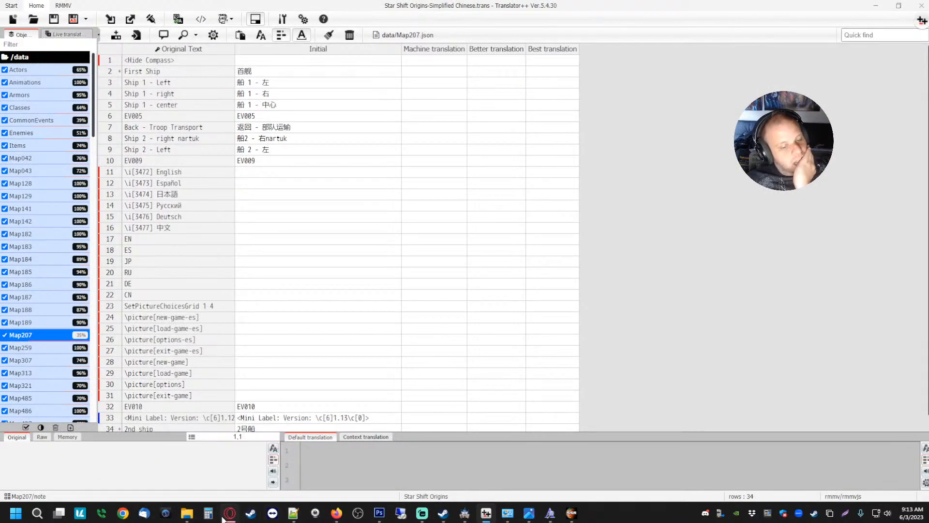
left_click(187, 513)
left_click(436, 337)
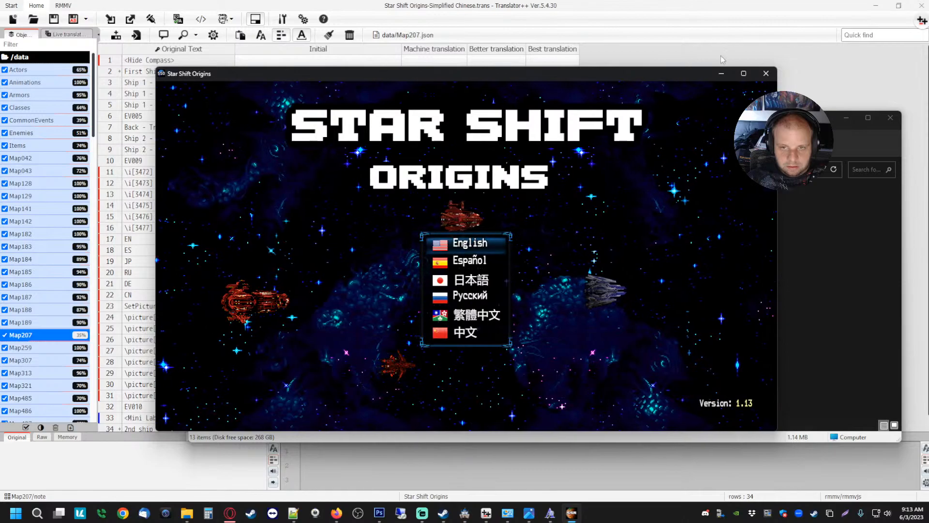
left_click(766, 74)
left_click(622, 378)
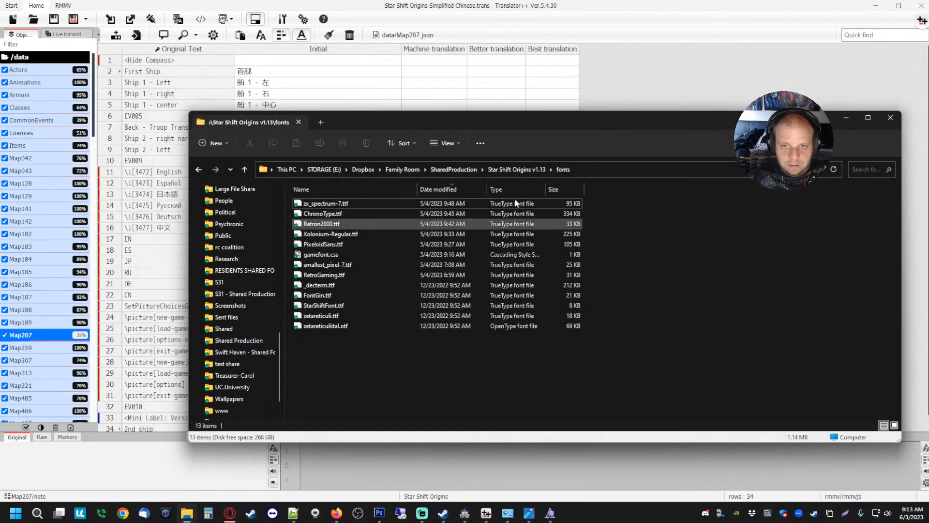
- Open the Raw Translation folder under SharedProduction, Applications, Translator++
left_click(450, 170)
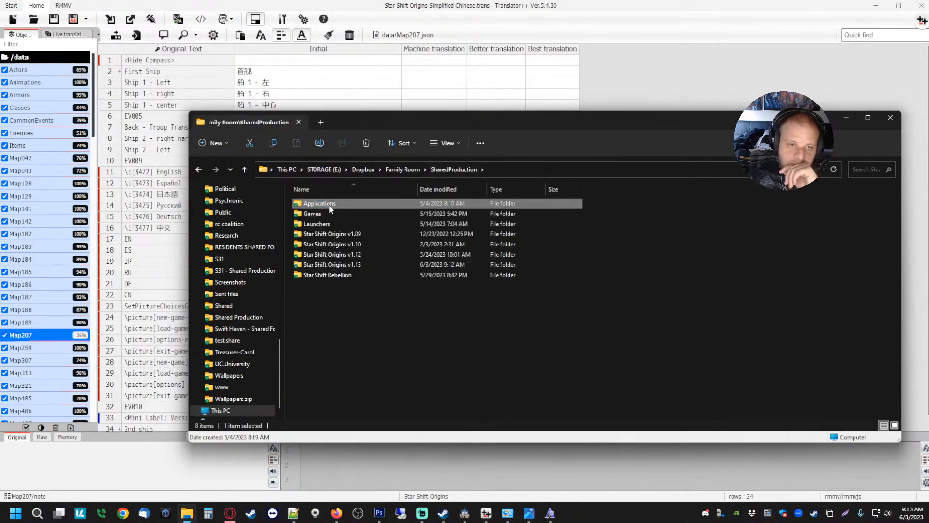
double_click(329, 204)
double_click(323, 206)
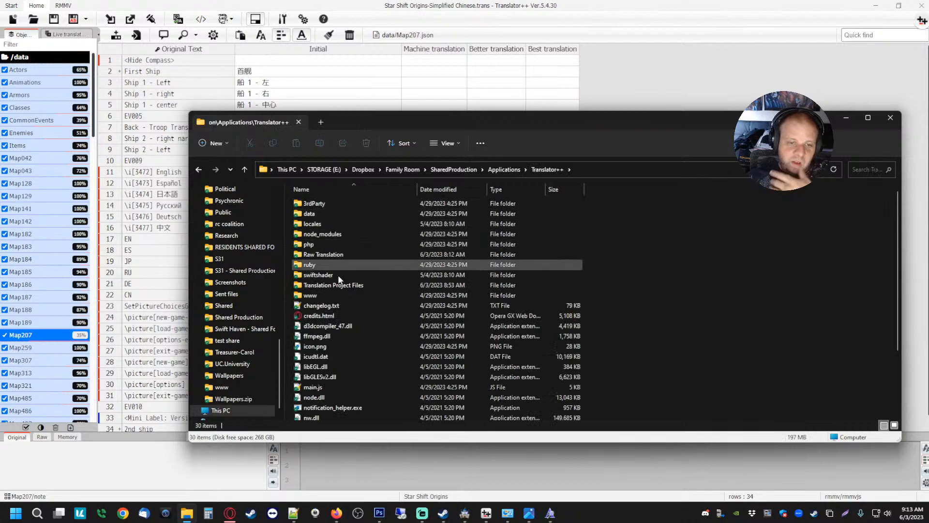
left_click(316, 256)
double_click(316, 255)
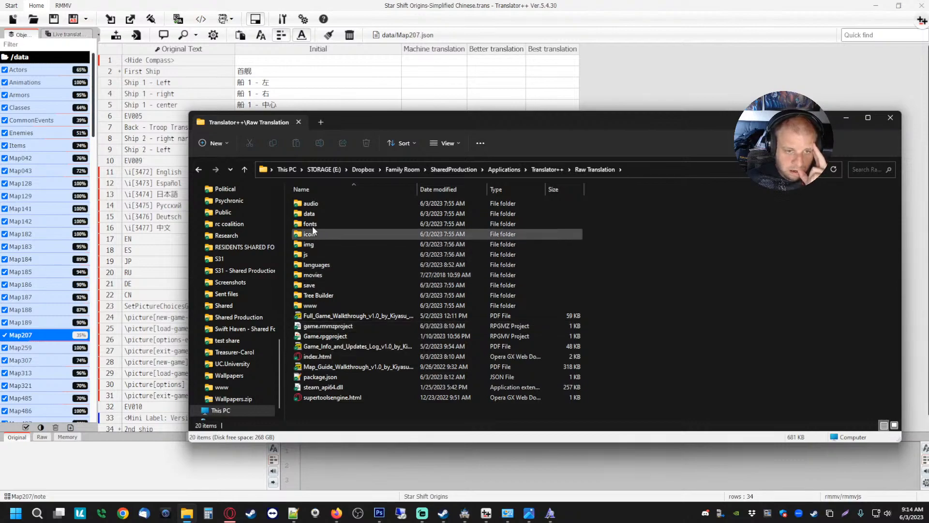
- Check the languages folder, return to Raw Translation and open game.rmmzproject in RPG Maker MZ
double_click(322, 265)
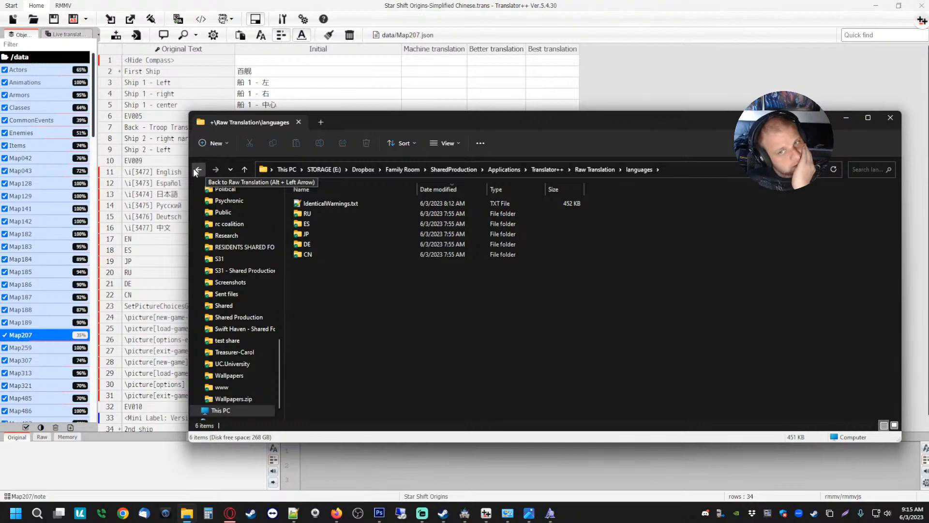
left_click(197, 170)
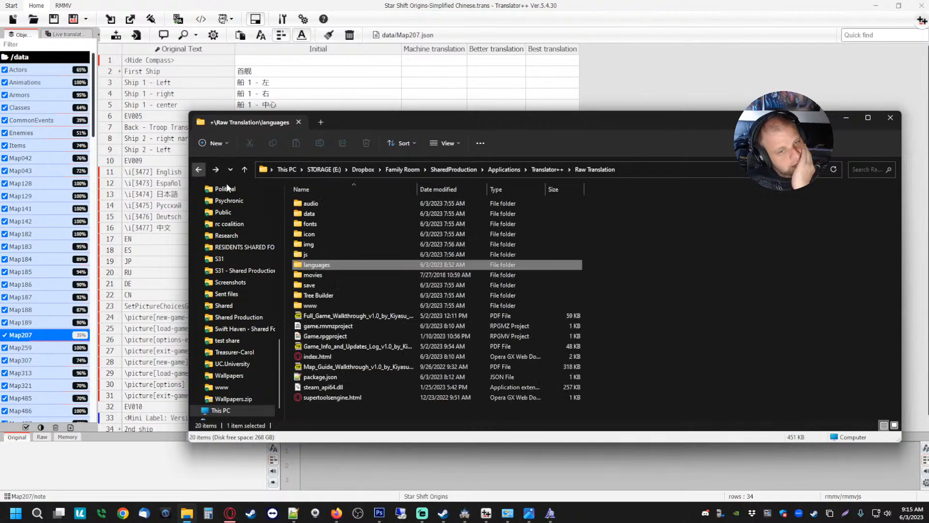
double_click(335, 324)
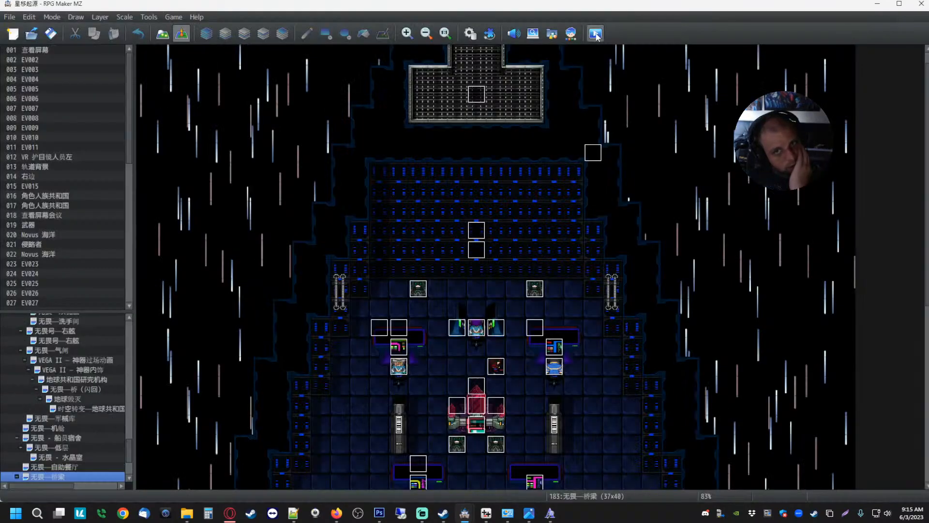
- Playtest the Simplified Chinese project, leave full-screen mode at the title screen, and close the game window
left_click(596, 35)
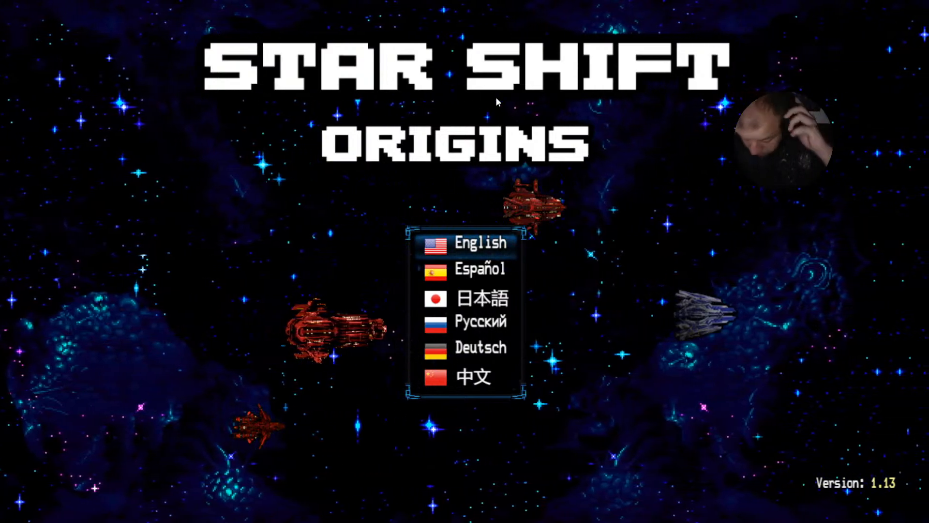
key("F4")
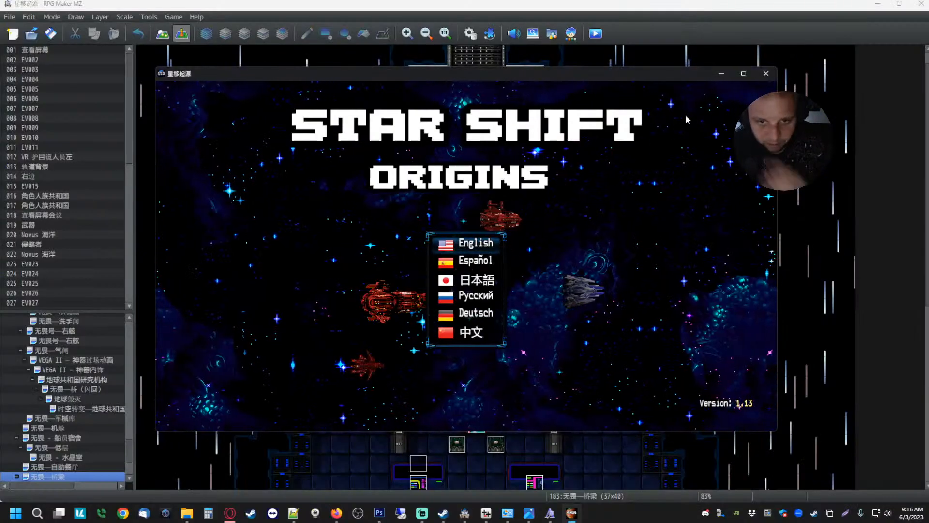
left_click(767, 74)
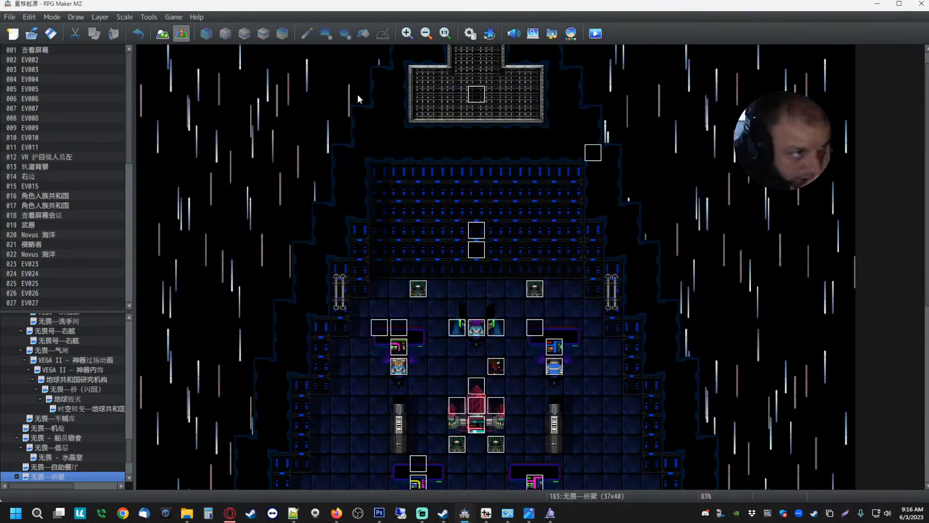
- Open the languages/EN folder of Raw Translation in File Explorer, sort it by size, and view the largest file, Map183.txt
left_click(187, 513)
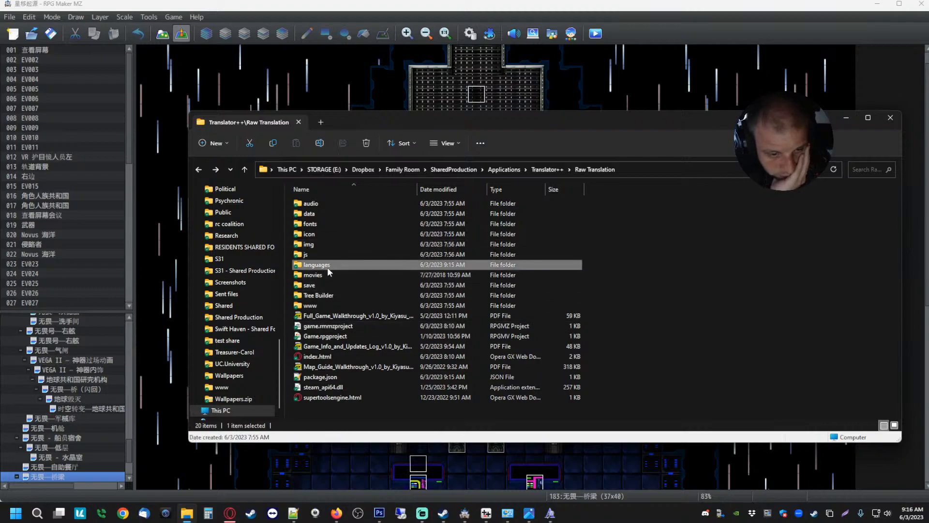
double_click(327, 266)
double_click(314, 214)
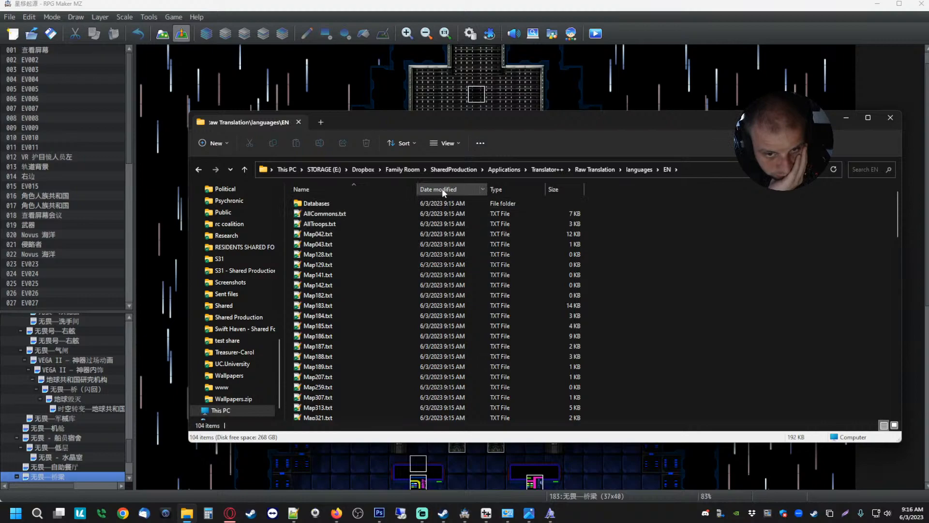
left_click(561, 189)
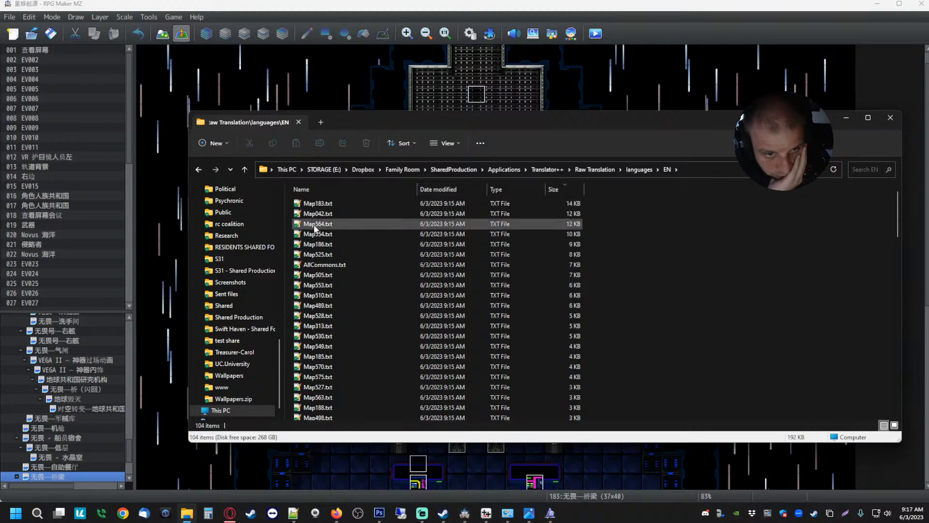
left_click(331, 203)
double_click(332, 206)
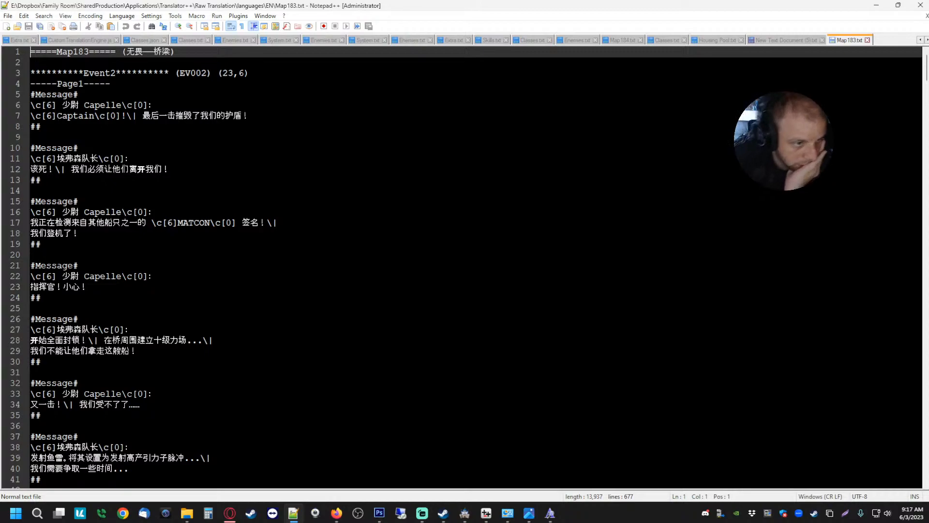
- Return to File Explorer and copy everything in Raw Translation's languages/EN folder
left_click(187, 513)
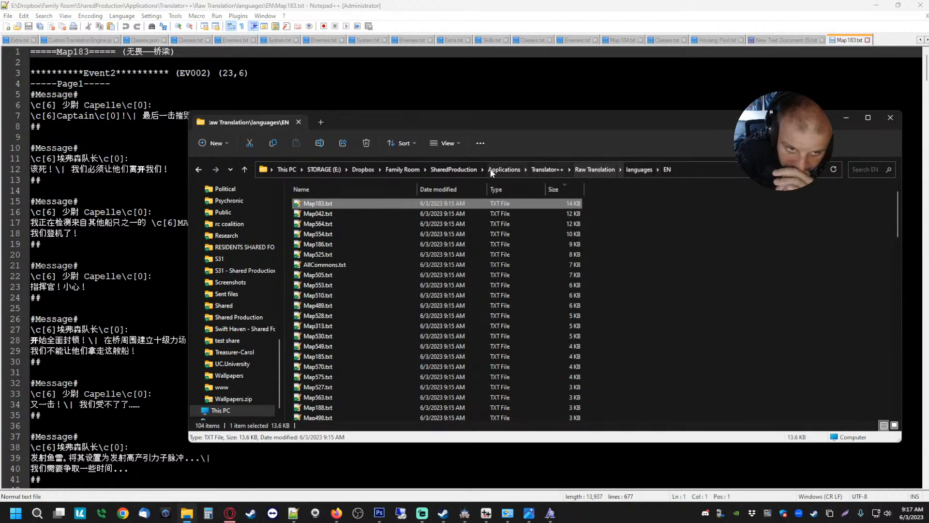
left_click(676, 263)
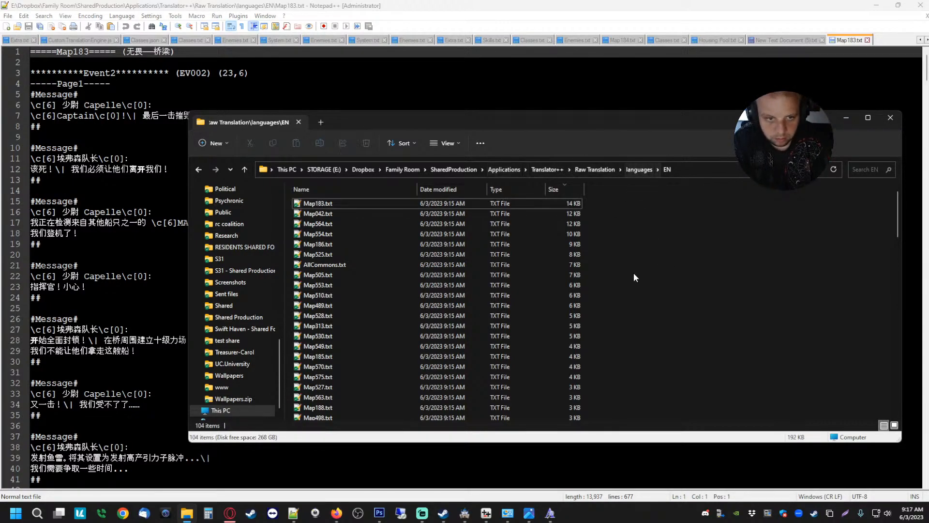
key("ctrl+a")
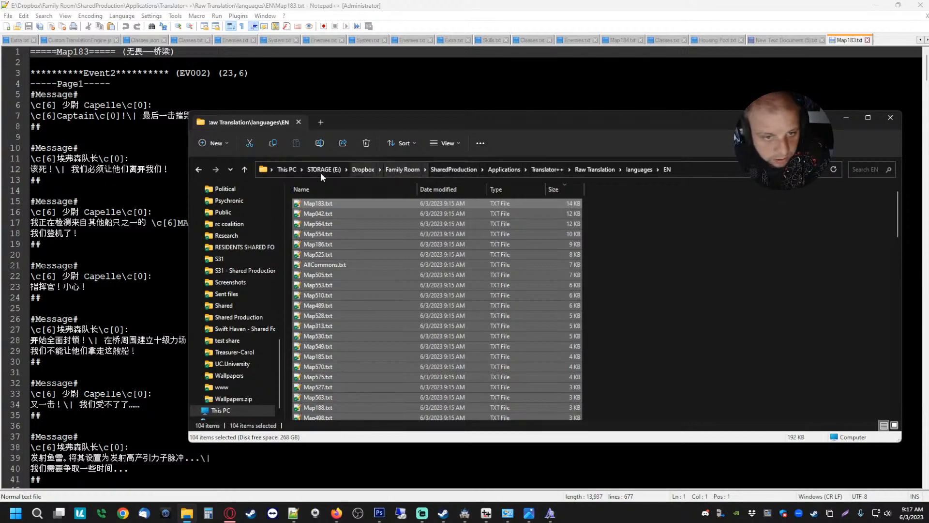
- Go to SharedProduction and open the languages/CN folder of Star Shift Origins v1.13
left_click(508, 170)
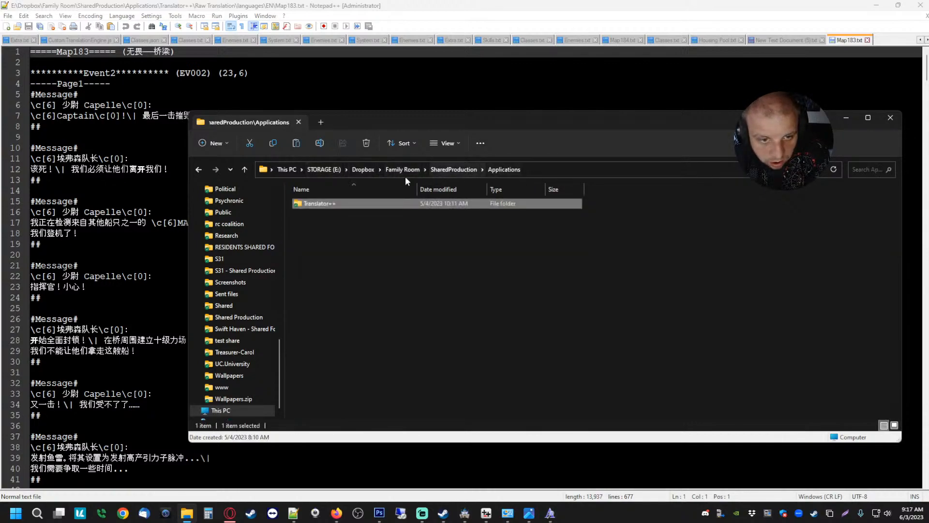
left_click(459, 168)
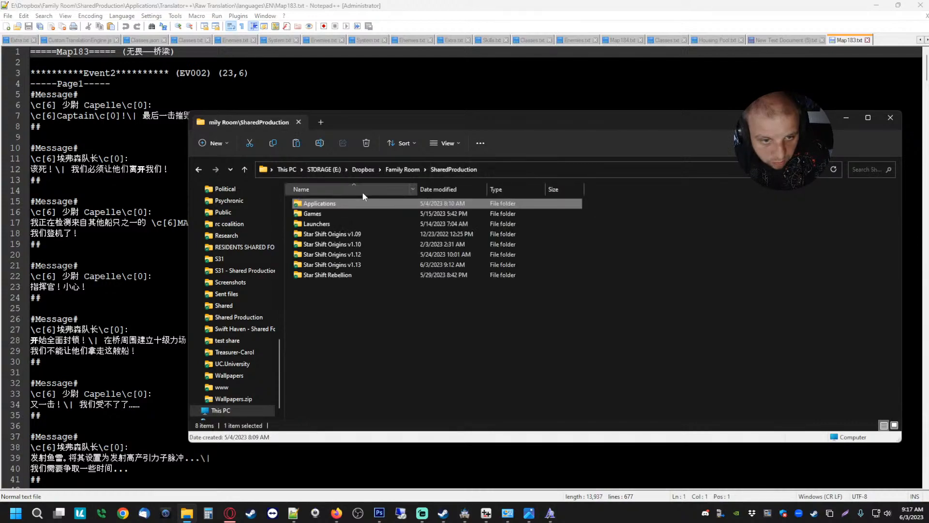
double_click(351, 263)
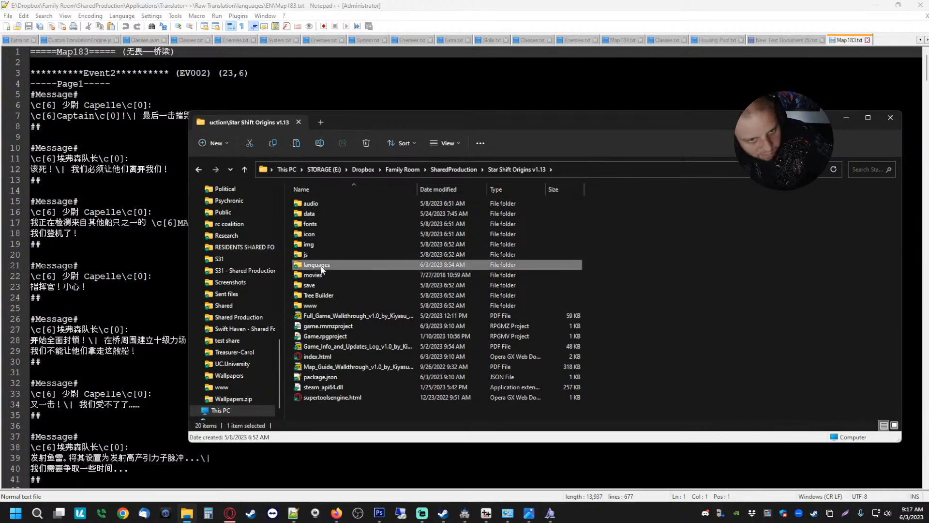
double_click(321, 266)
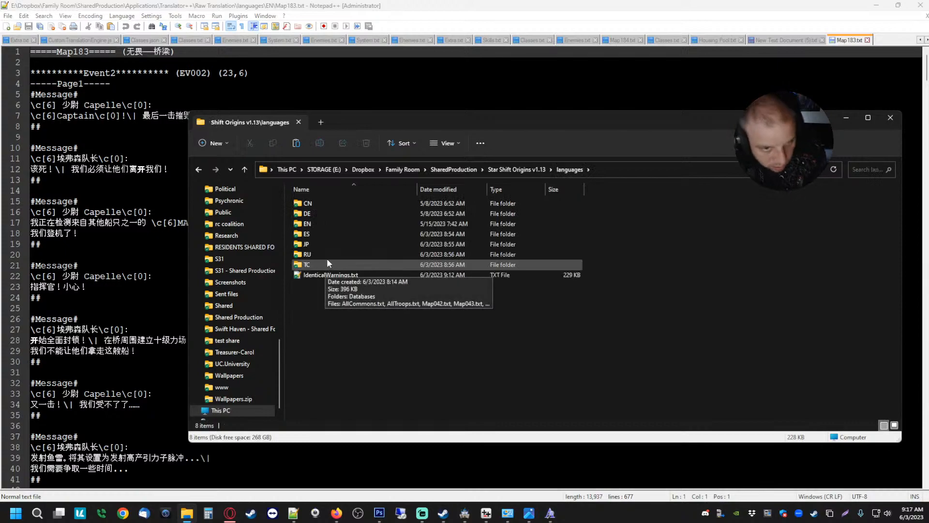
double_click(318, 202)
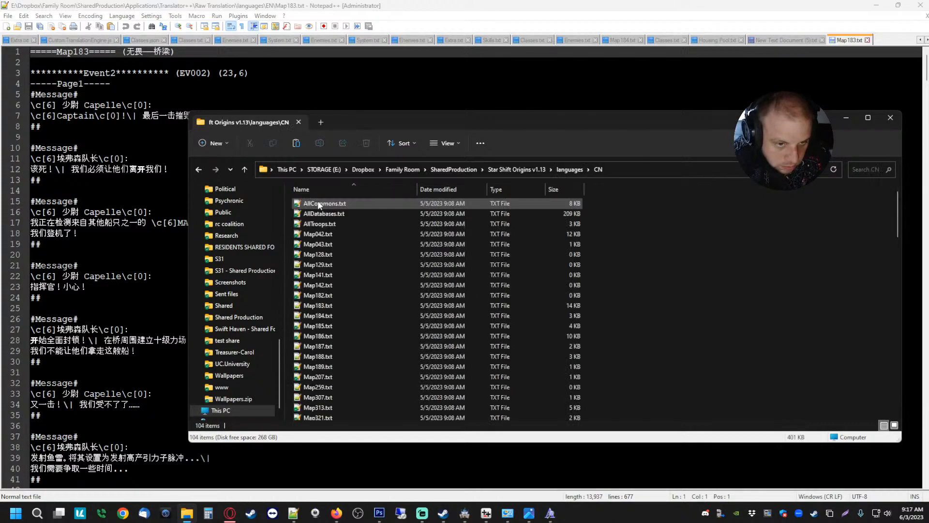
- View the CN folder's existing Map042.txt, close it, and minimize the text editor
double_click(331, 236)
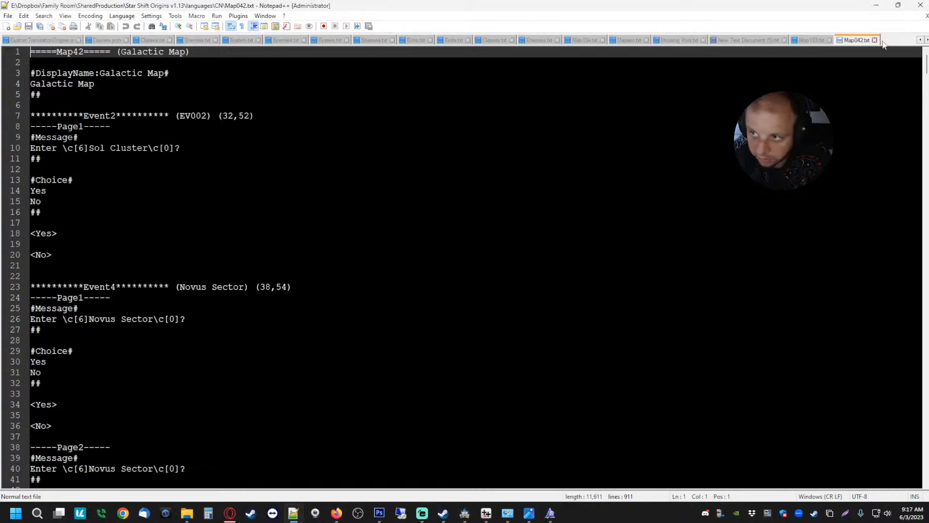
left_click(874, 40)
left_click(876, 6)
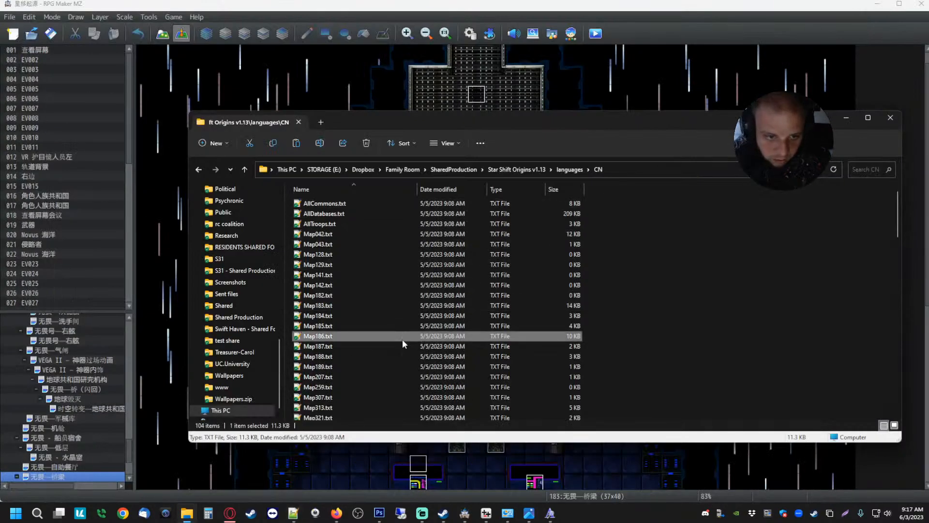
- Delete all existing files in the CN folder and paste in the copied Simplified Chinese translation files
key("ctrl+a")
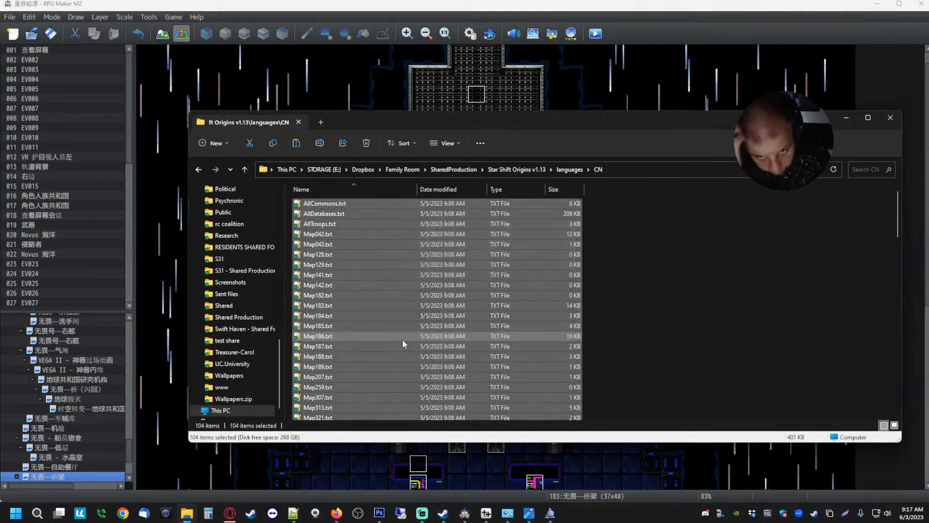
key("Delete")
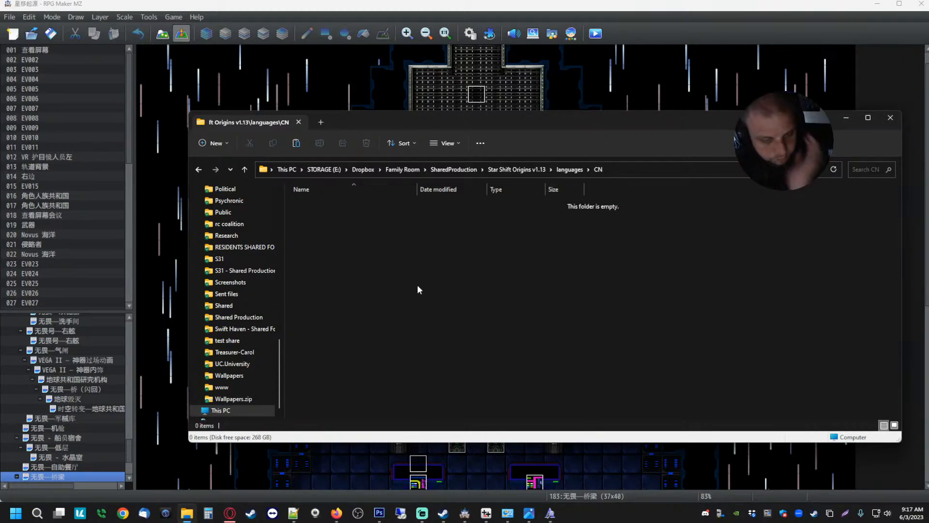
key("ctrl+z")
left_click(483, 305)
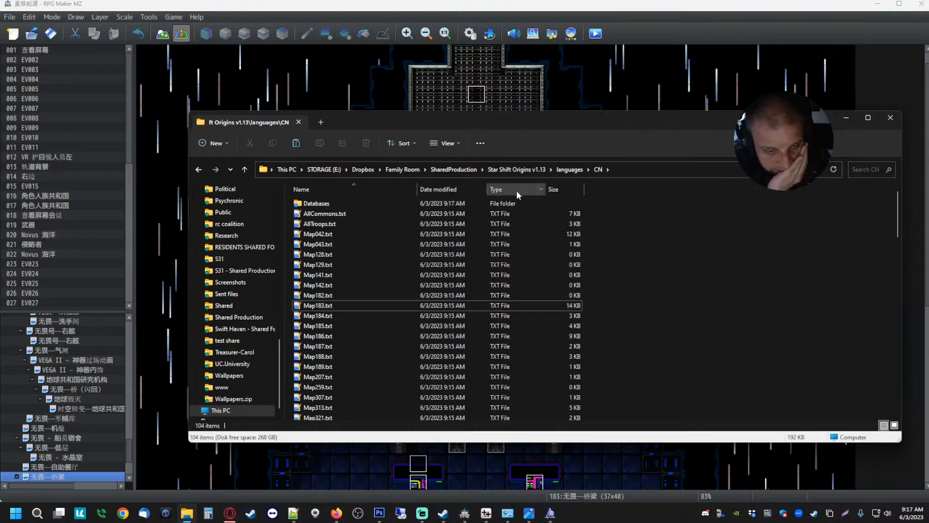
- Delete Map207.txt from the CN folder and sort the remaining files by size
scroll(363, 285, "down", 1)
scroll(363, 288, "down", 1)
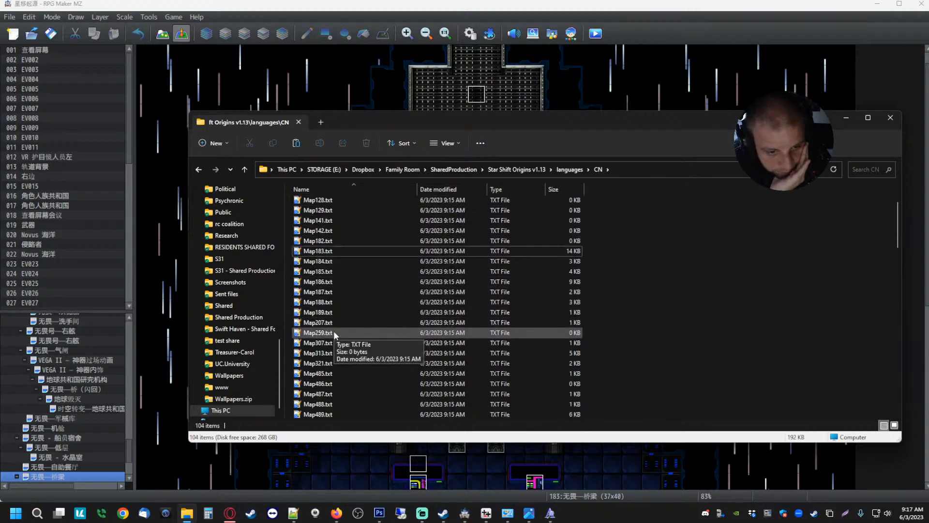
left_click(329, 324)
key("Delete")
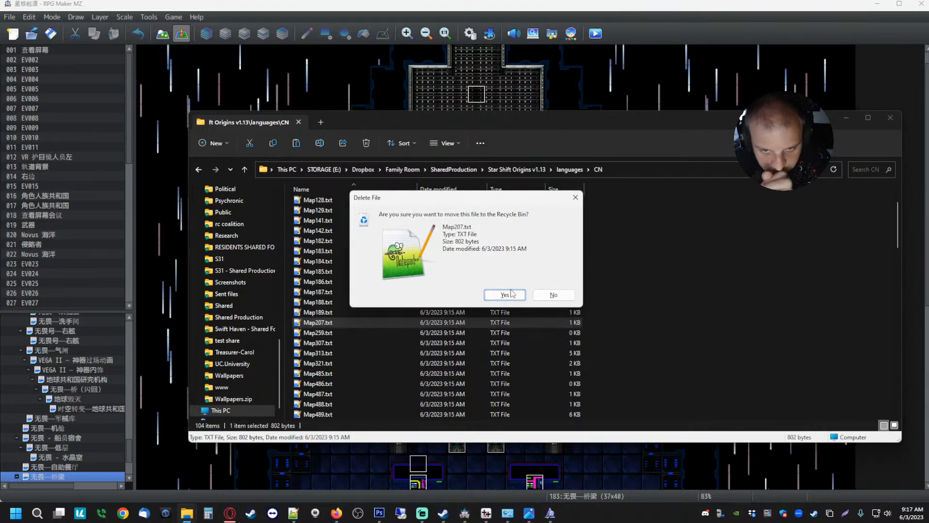
key("Return")
scroll(350, 266, "up", 2)
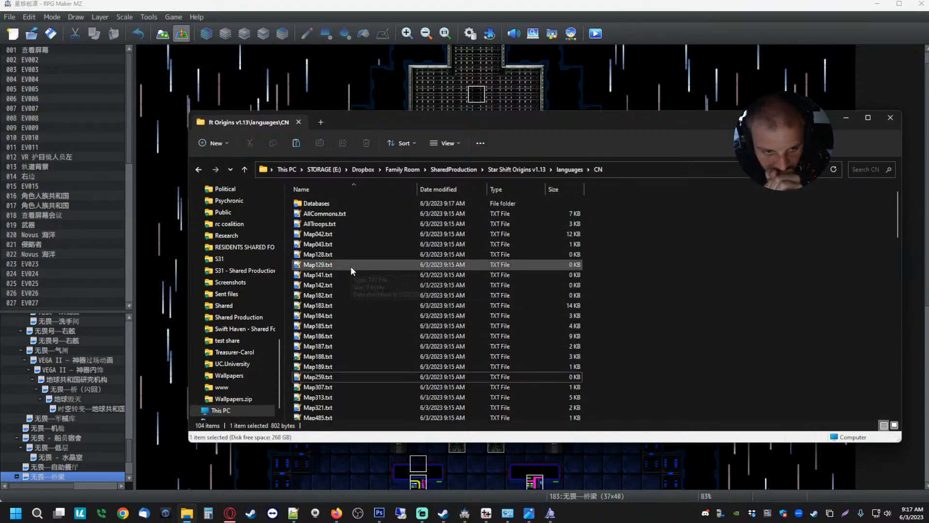
left_click(555, 189)
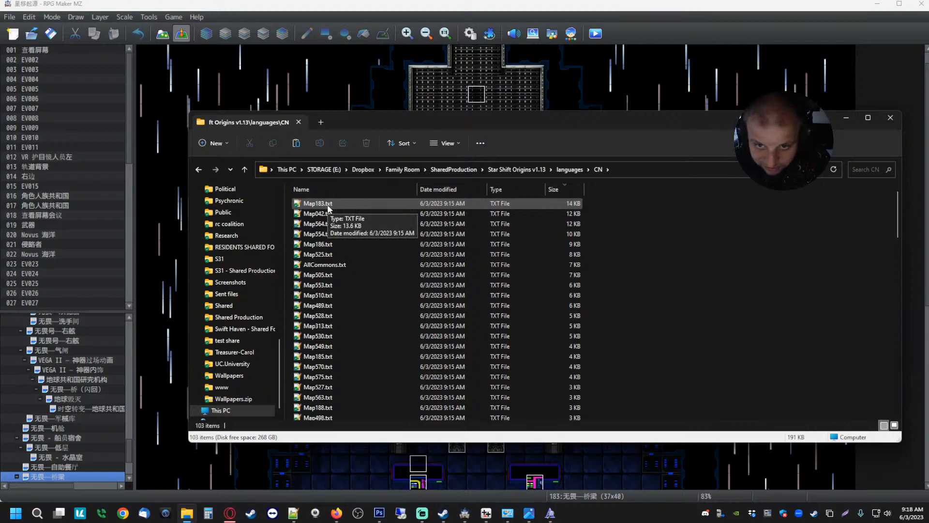
- Open the TC folder under languages, sort it by size, and view its largest file, Map183.txt
left_click(569, 170)
left_click(315, 255)
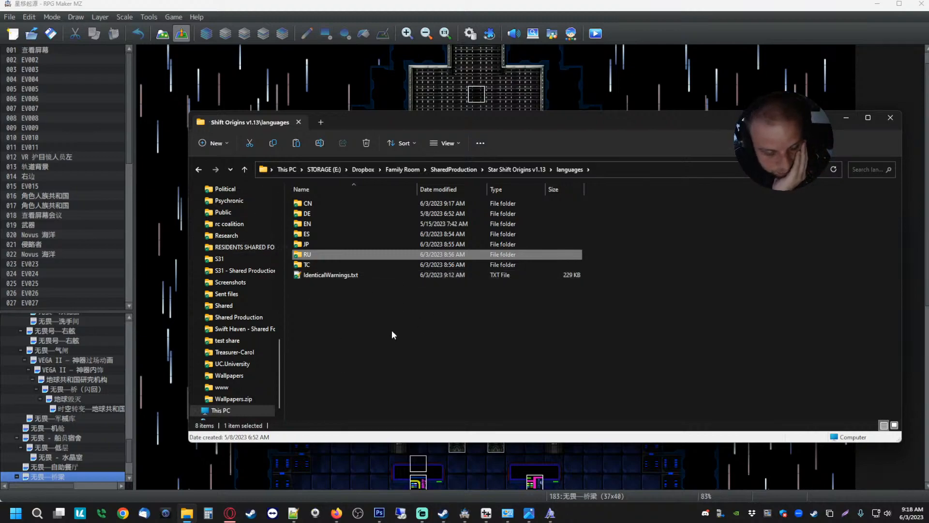
left_click(358, 325)
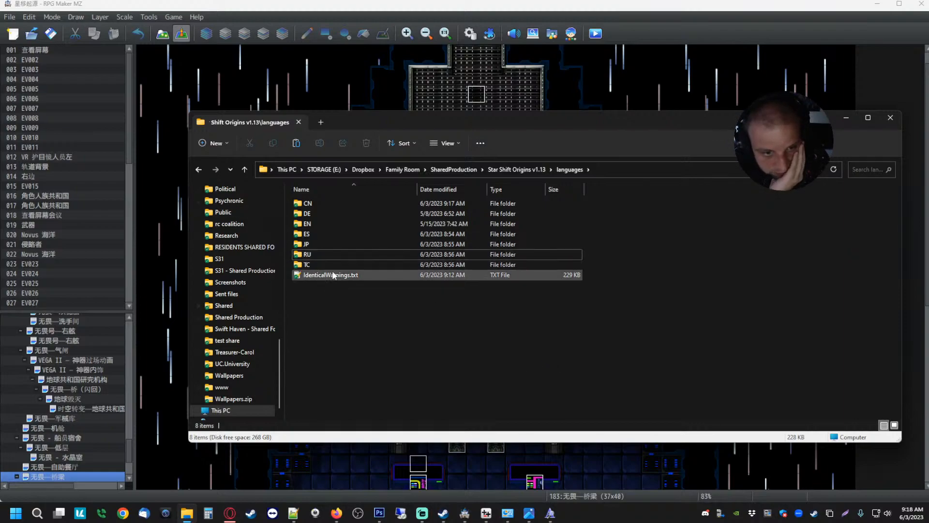
double_click(324, 264)
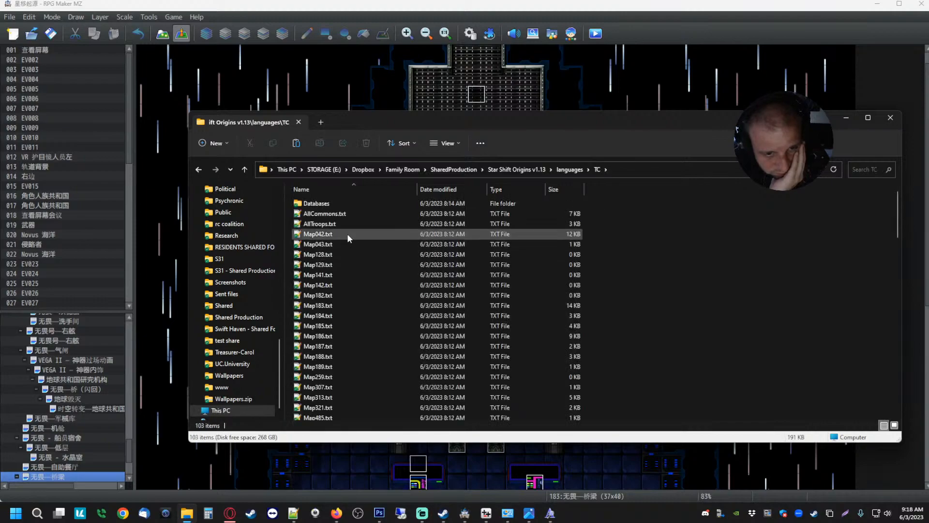
left_click(561, 189)
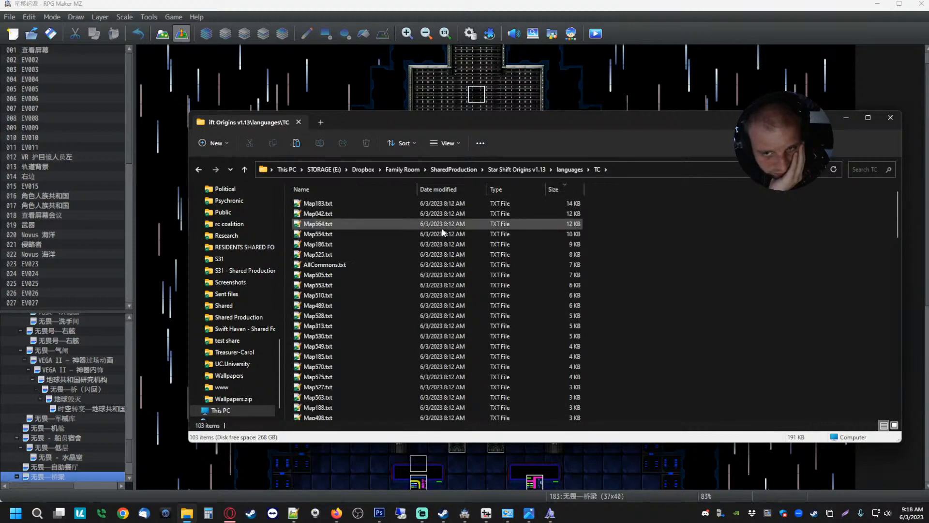
double_click(329, 204)
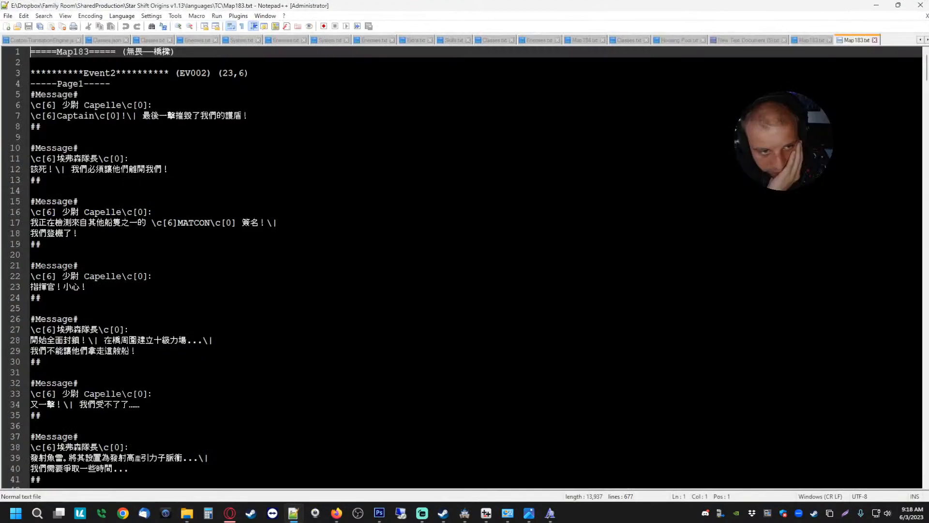
- Compare the Raw Translation and TC versions of Map183.txt, close the Raw Translation copy, and minimize the text editor
left_click(812, 41)
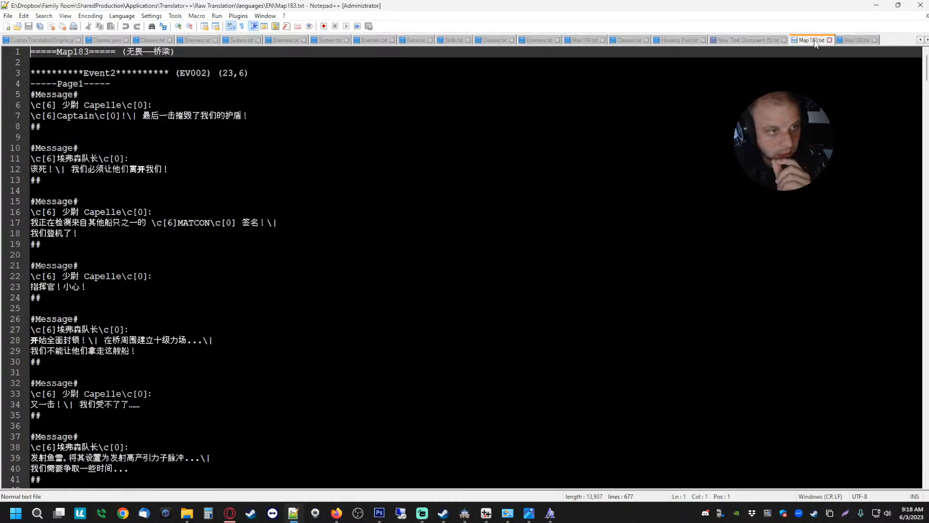
left_click(854, 41)
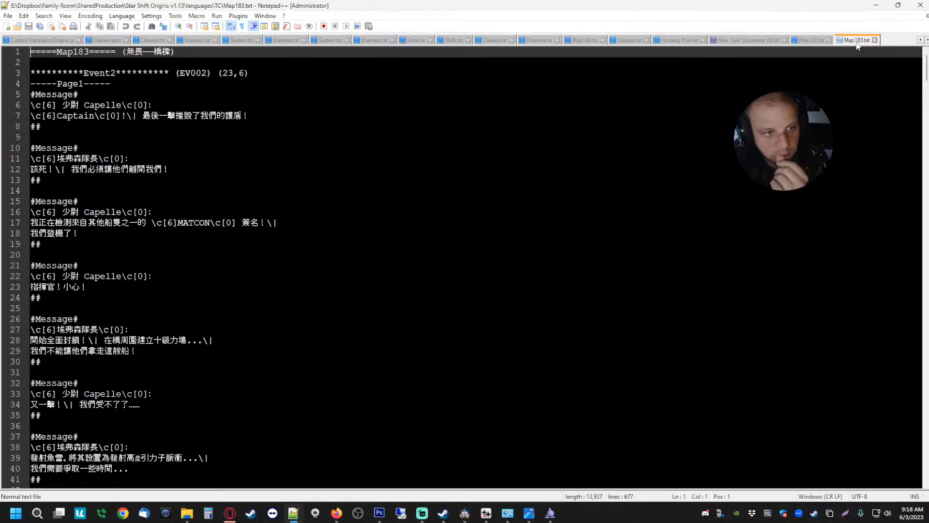
left_click(815, 43)
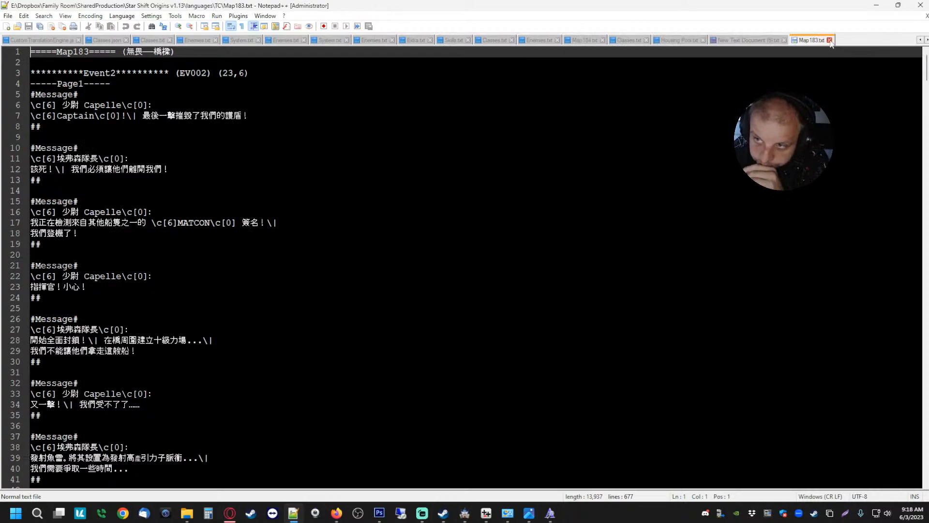
left_click(877, 6)
left_click(879, 9)
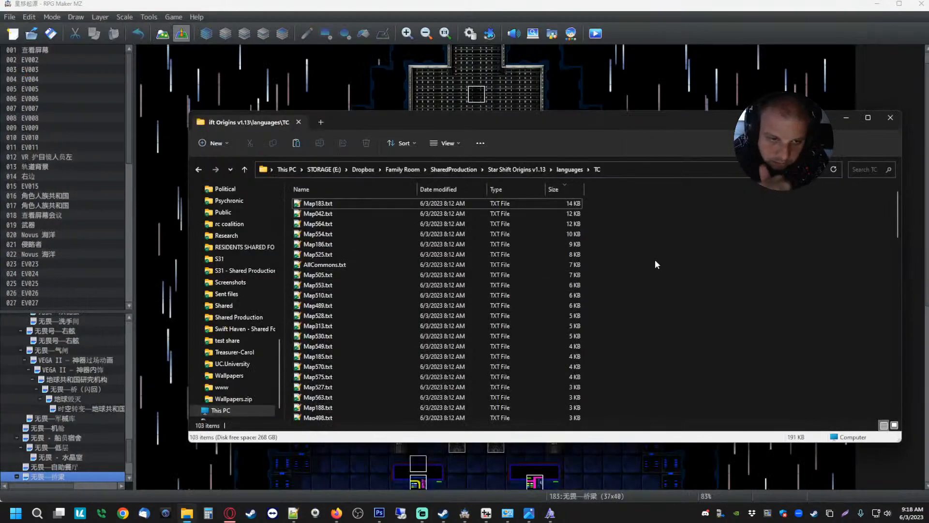
- Go up to the SharedProduction folder and return to the languages folder of Star Shift Origins v1.13
left_click(526, 170)
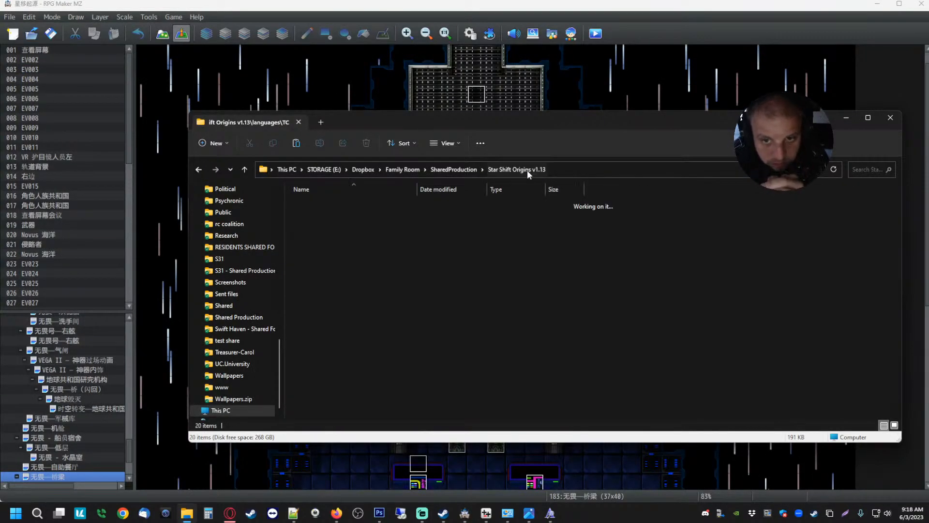
left_click(460, 169)
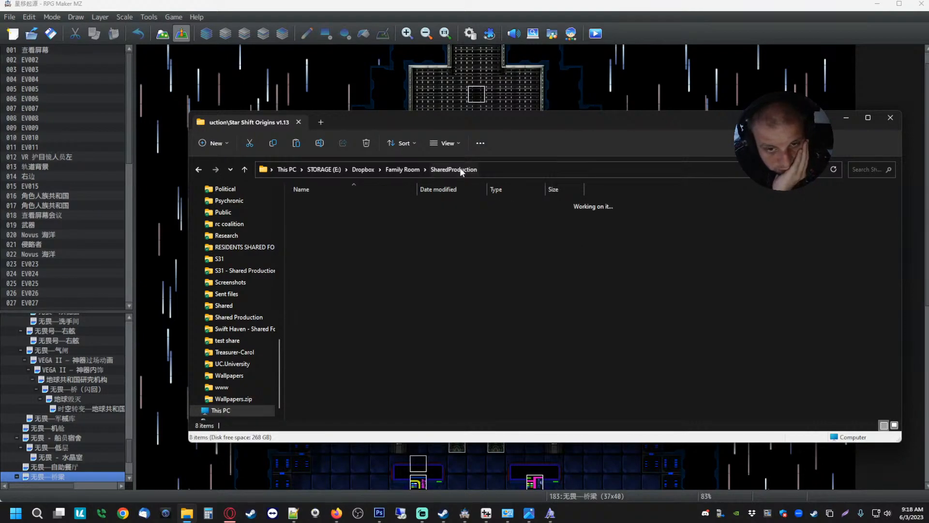
double_click(360, 266)
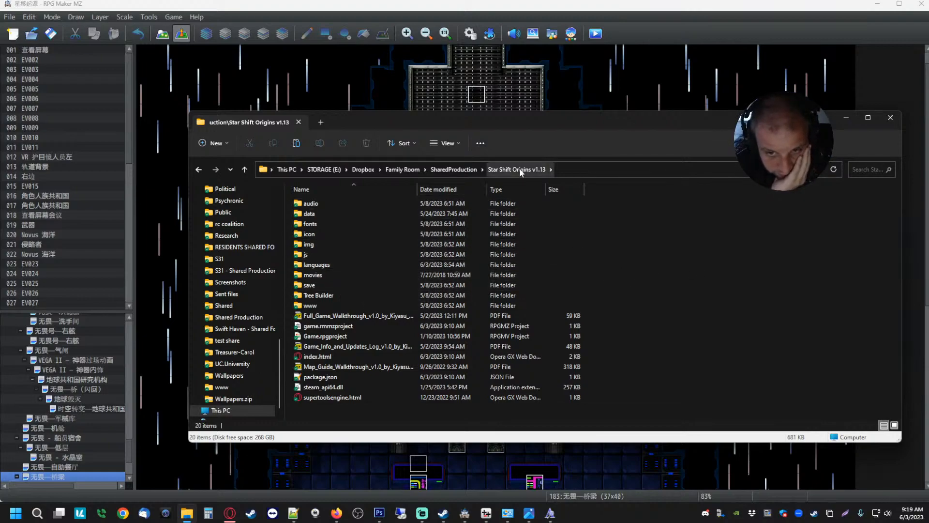
left_click(327, 267)
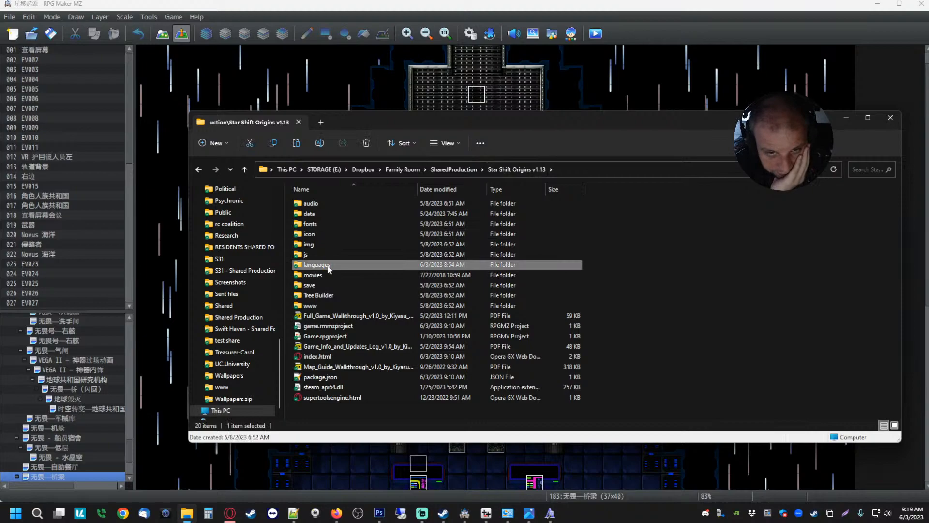
double_click(329, 268)
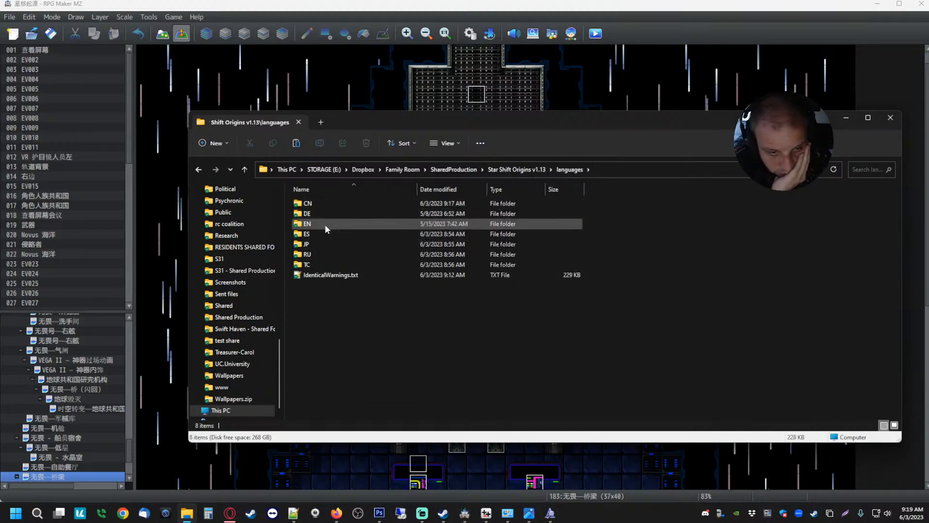
left_click(315, 213)
left_click(348, 297)
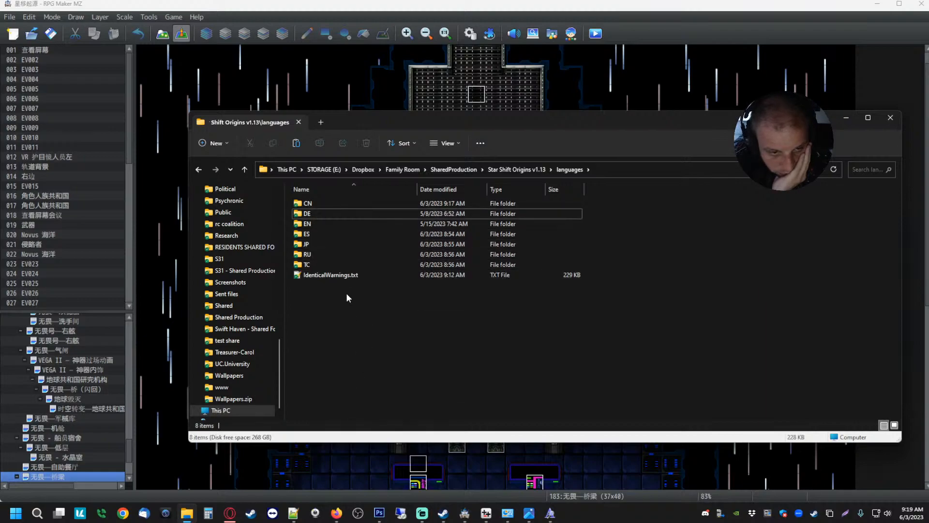
- Open the DE folder, sort its files by size, and check the text of Map183.txt before closing it
double_click(309, 214)
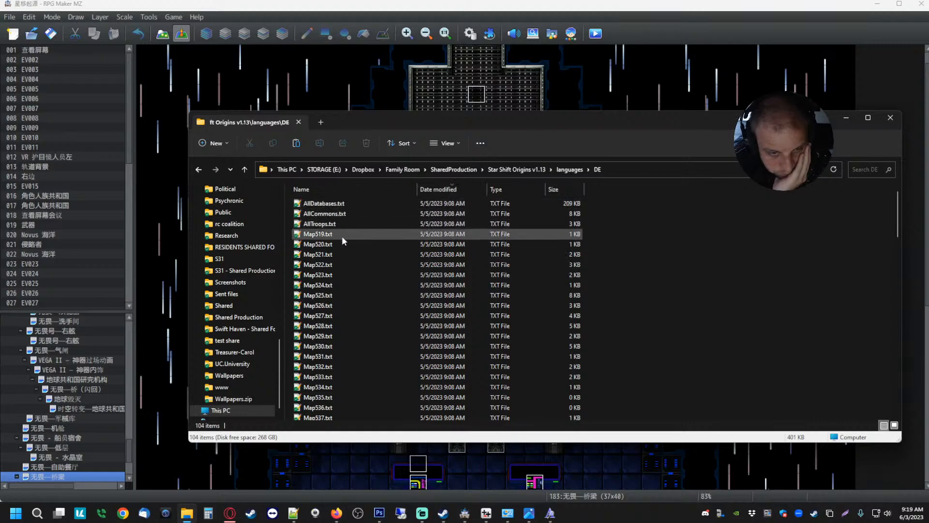
left_click(561, 189)
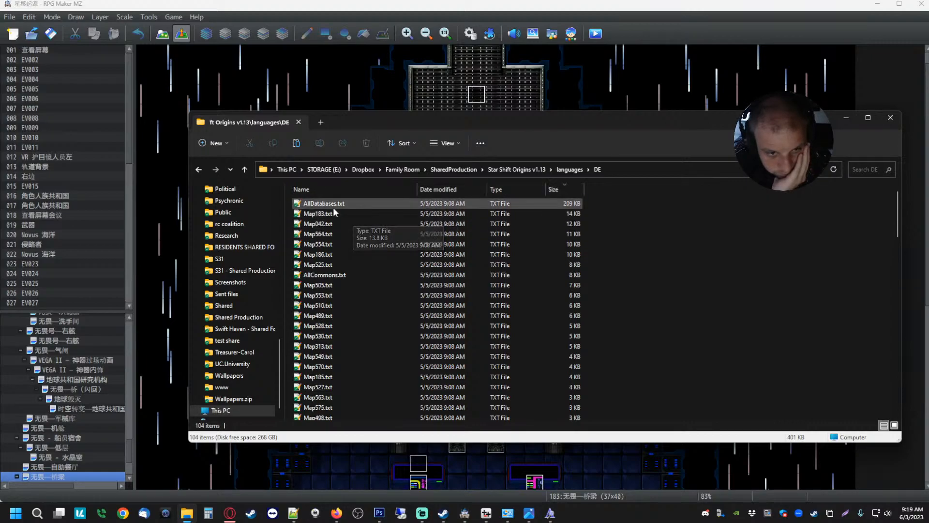
double_click(324, 217)
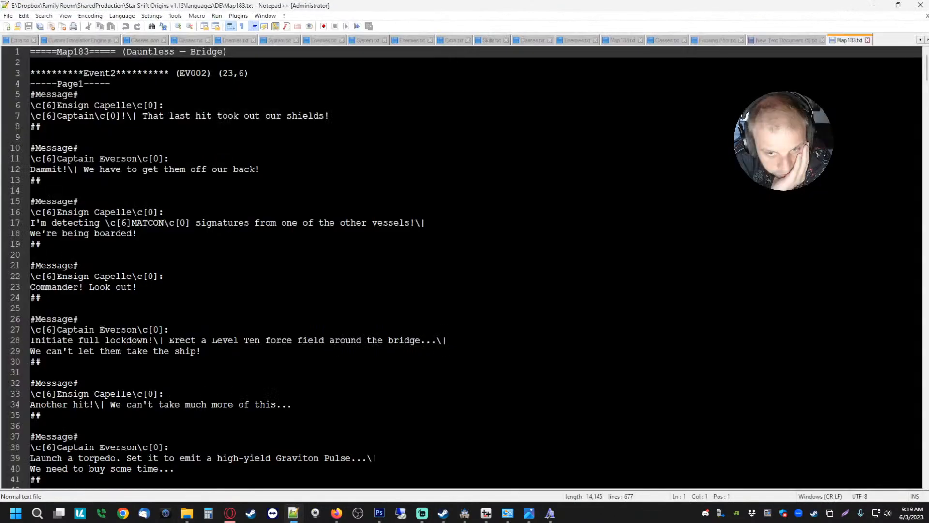
left_click(868, 40)
left_click(876, 5)
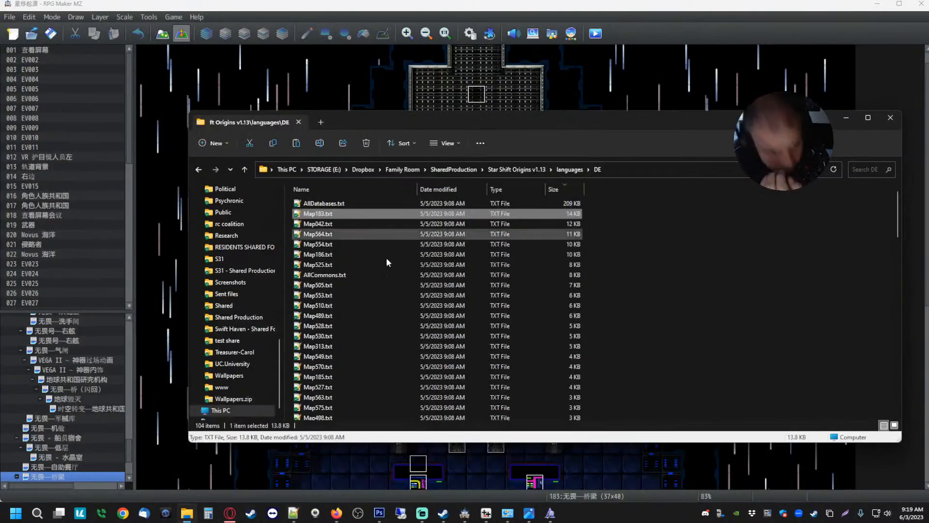
- Delete the DE folder from the languages folder
left_click(566, 169)
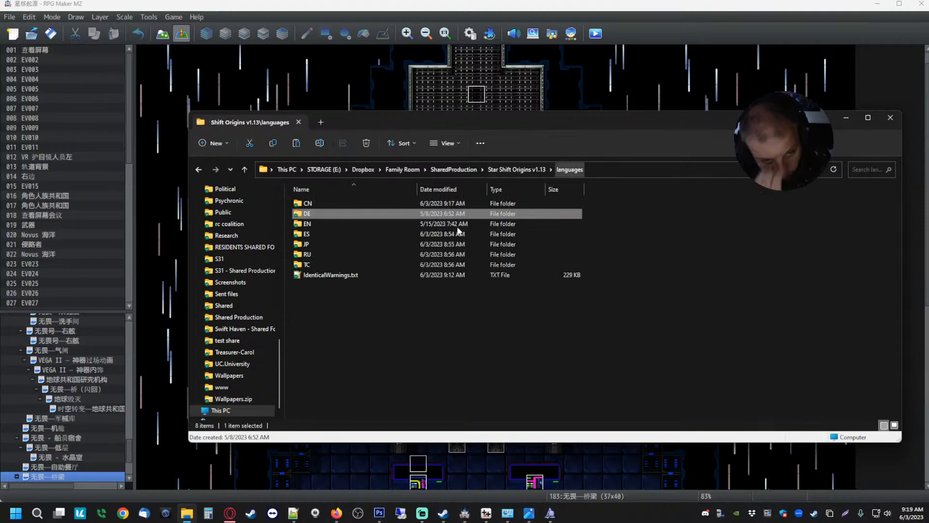
left_click(329, 213)
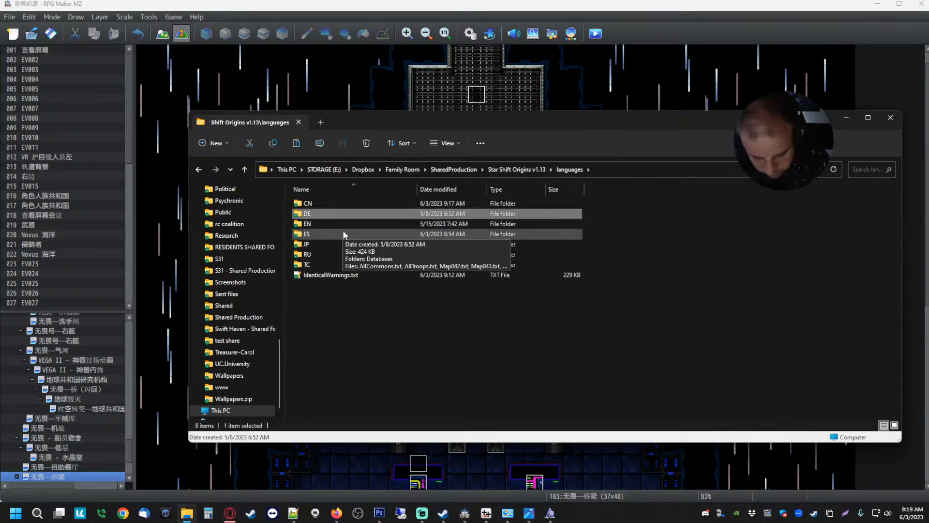
key("Delete")
left_click(503, 295)
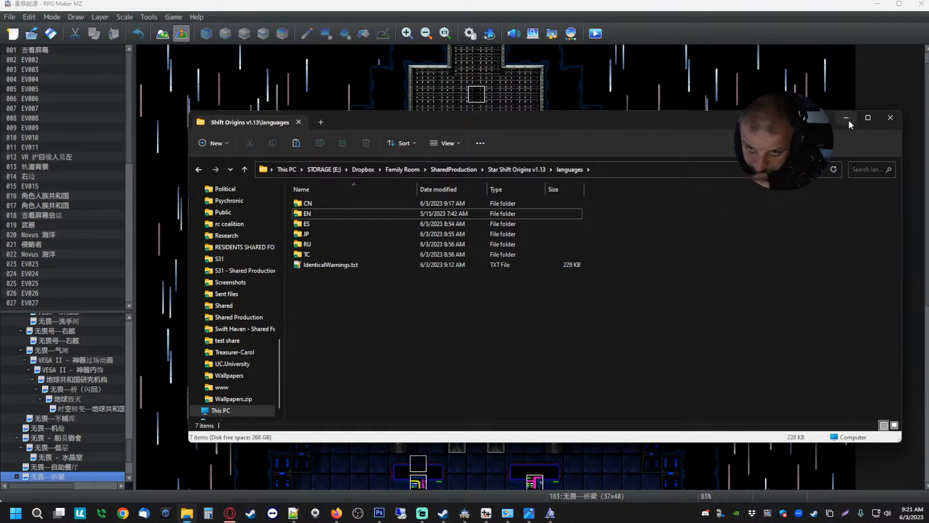
- Switch to Google Translate in Opera, translate "Star Shift" from English to Russian, and listen to the Russian pronunciation
mouse_move(230, 512)
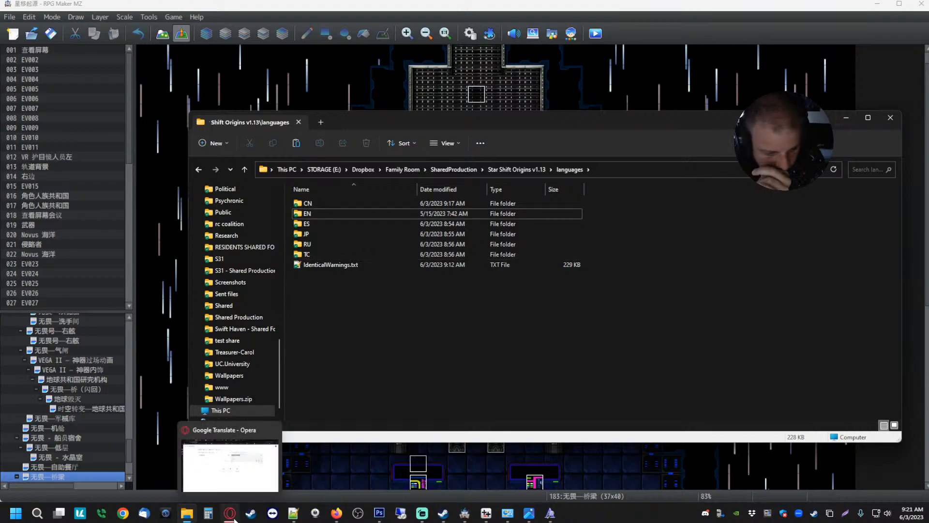
left_click(232, 469)
left_click(316, 166)
left_click_drag(324, 157, 13, 149)
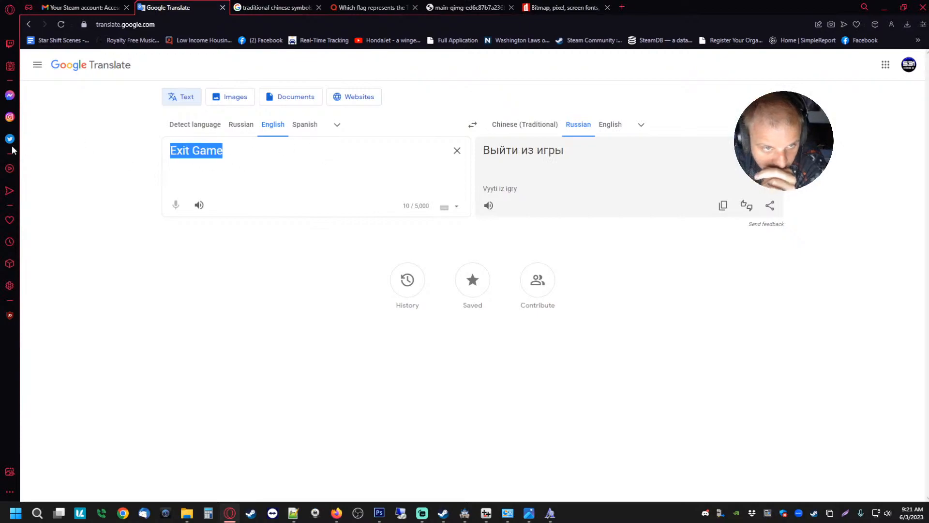
type("Star Shift")
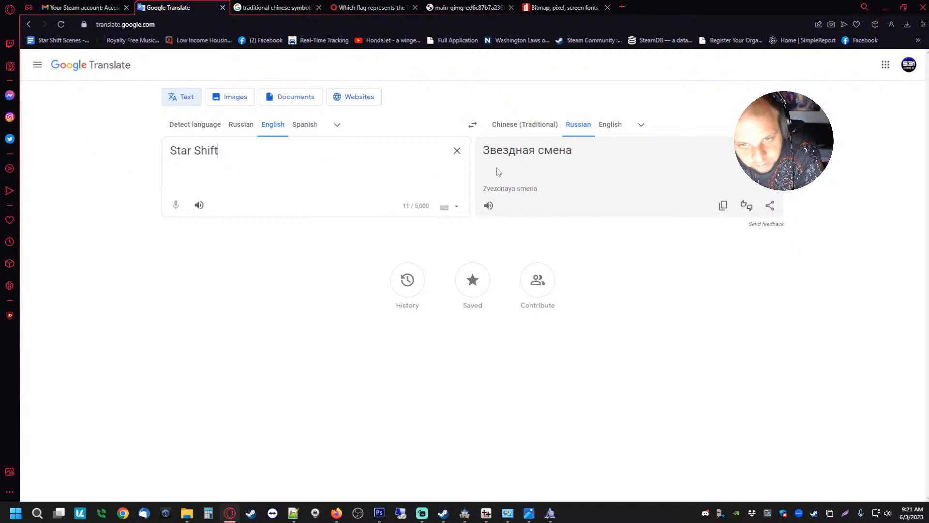
left_click(488, 208)
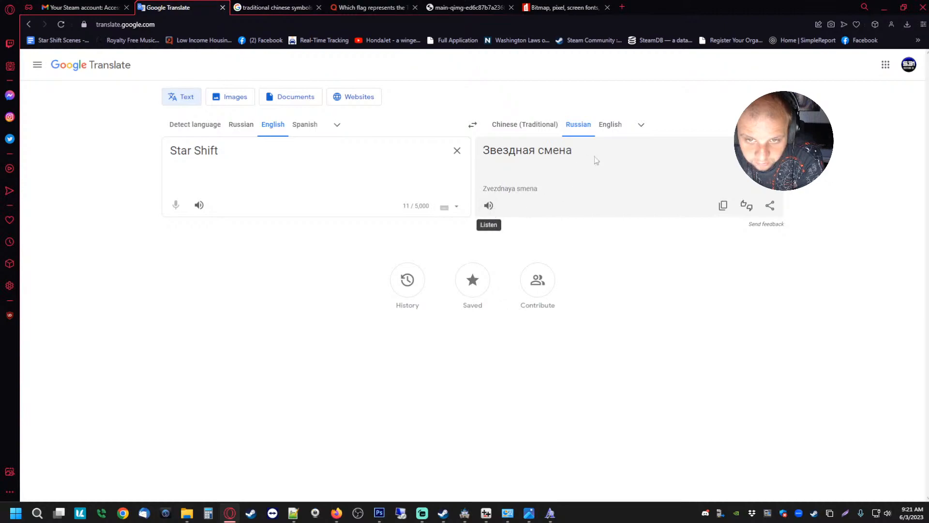
left_click_drag(594, 157, 419, 134)
left_click_drag(672, 169, 513, 152)
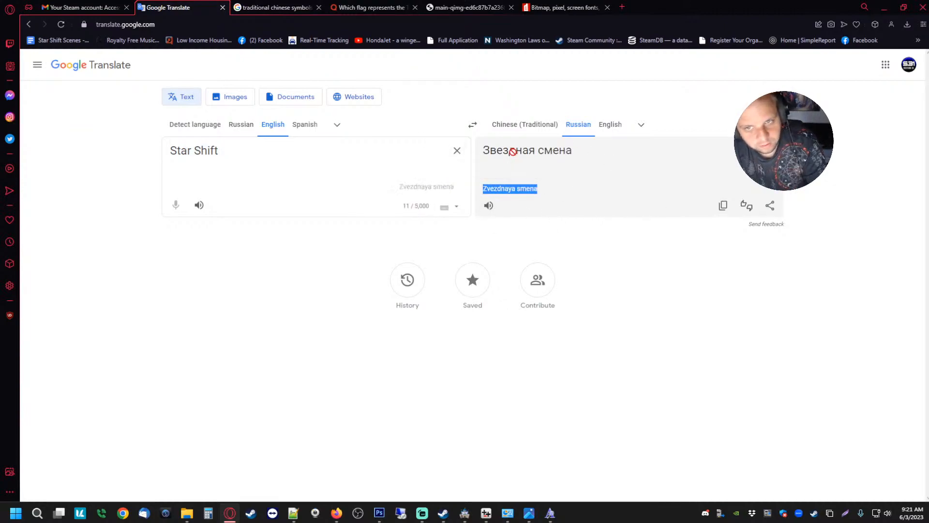
left_click_drag(595, 158, 518, 150)
left_click_drag(581, 156, 593, 157)
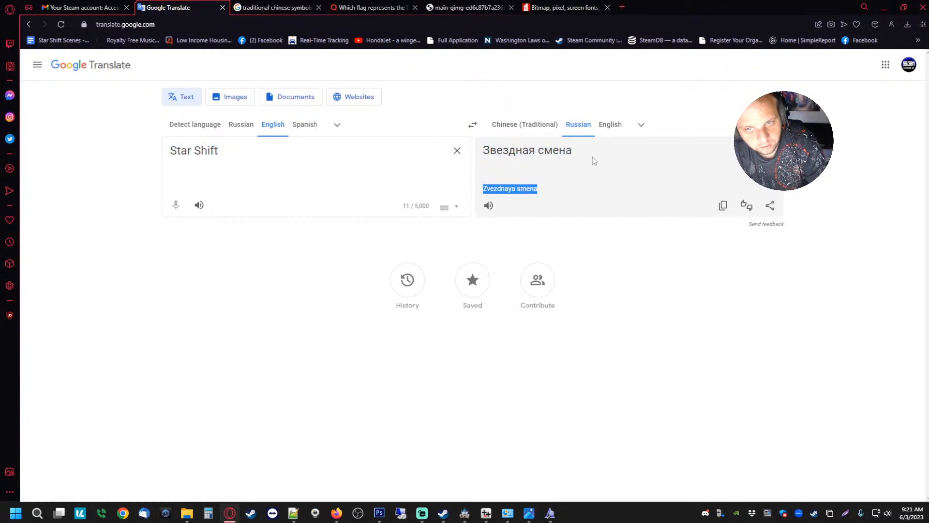
- Extend the source text to "Star Shift Origins" and listen to its Russian translation
left_click(308, 149)
type("O")
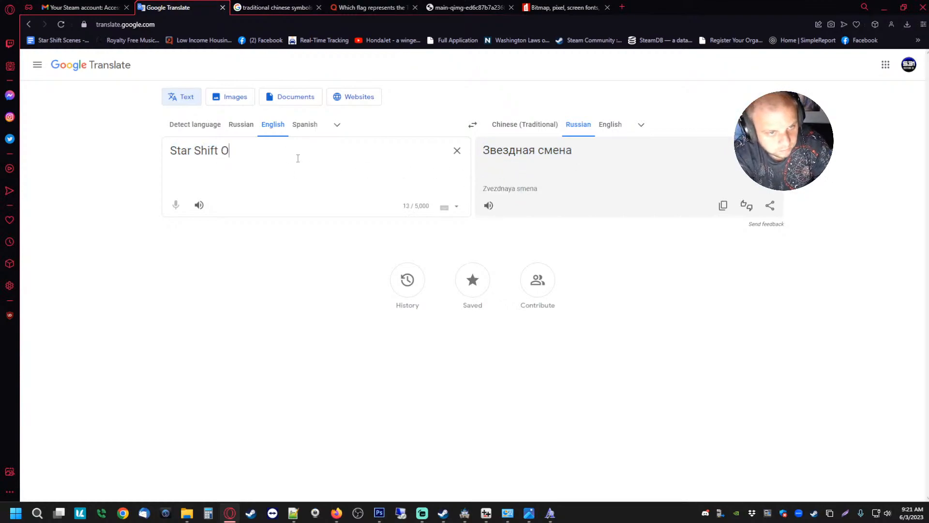
type("rigins")
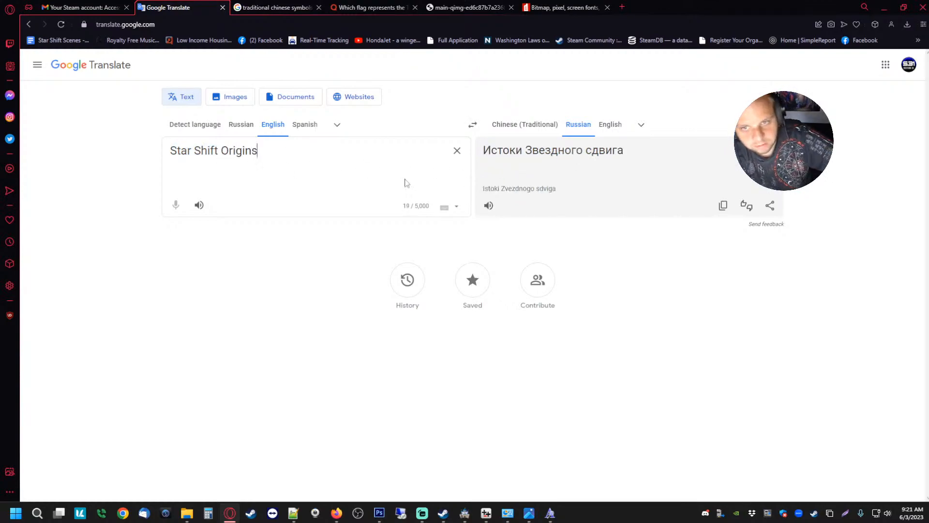
left_click(489, 205)
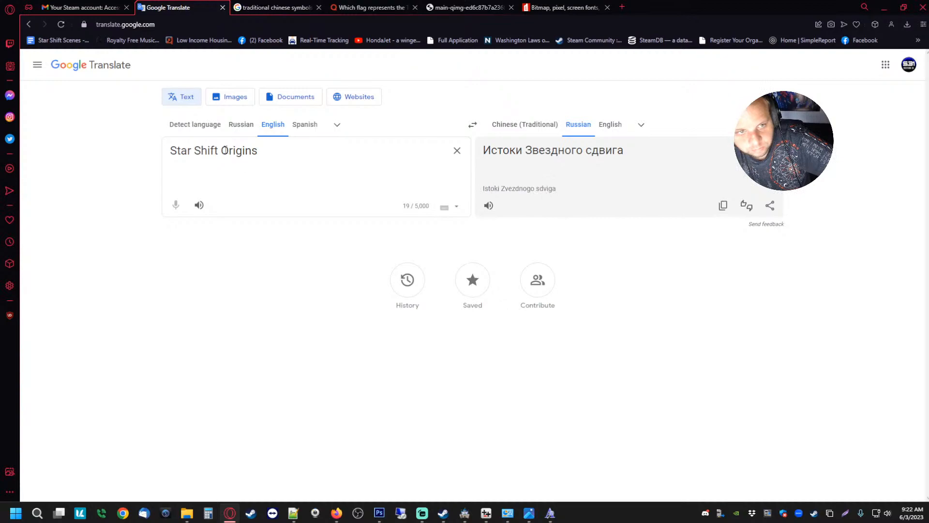
- Reduce the source text to "Origins" to view its Russian translation on its own, and clear the text
left_click_drag(225, 151, 54, 155)
key("BackSpace")
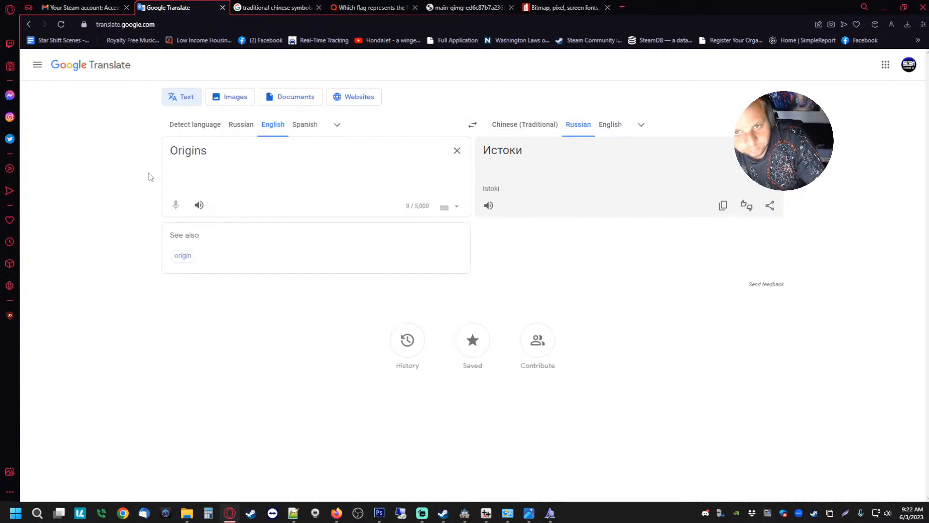
key("ctrl+a")
key("BackSpace")
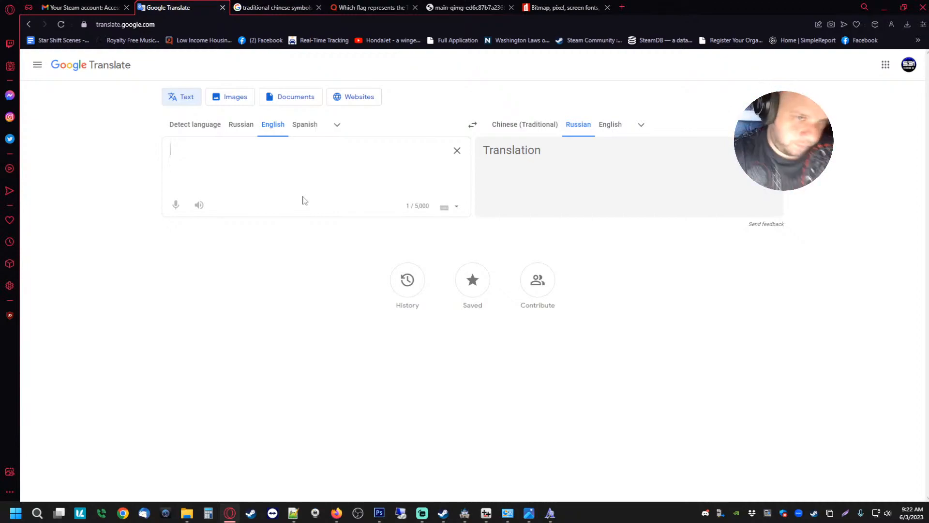
- Enter "Star Shift" as the source text again and replay its Russian pronunciation
type("Star ")
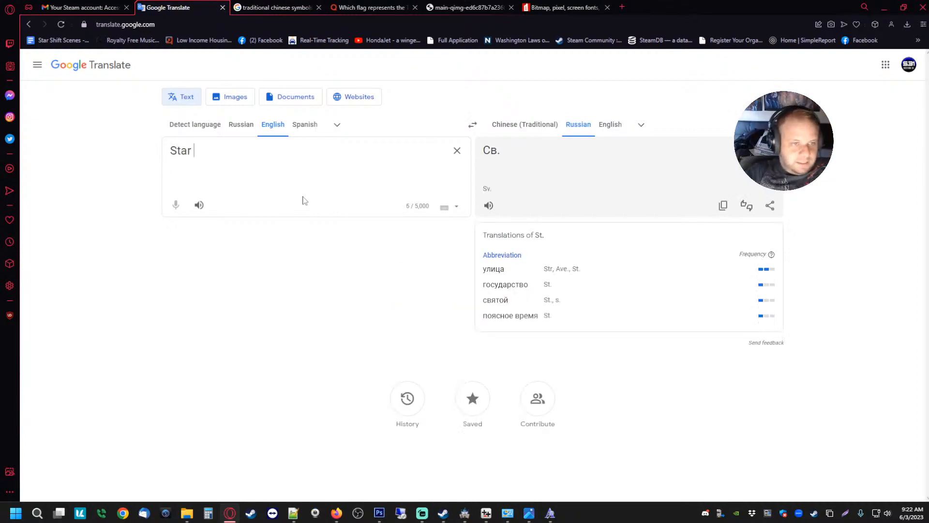
type("Shift")
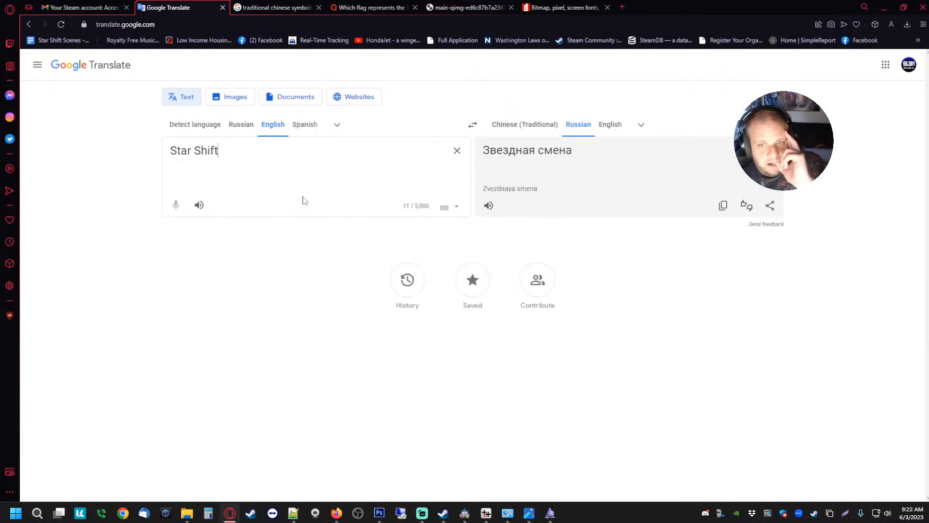
left_click(489, 206)
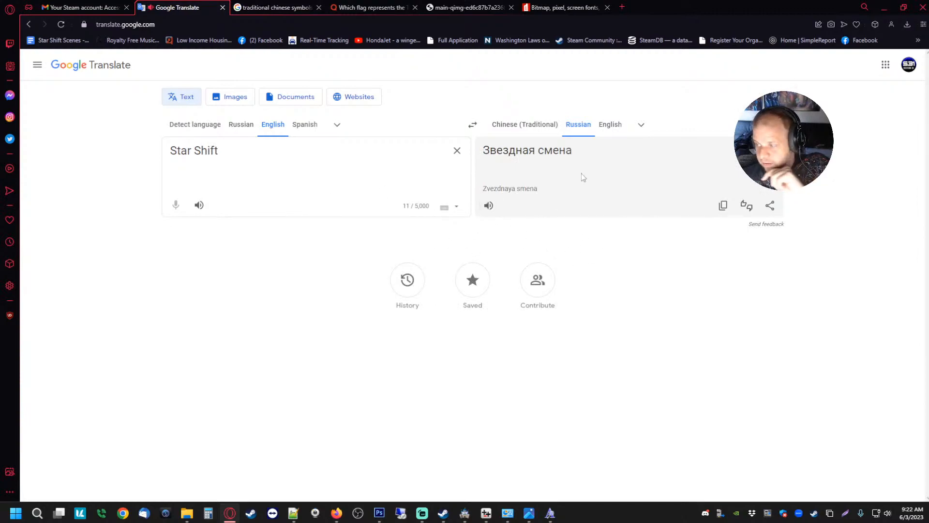
triple_click(567, 156)
left_click(585, 154)
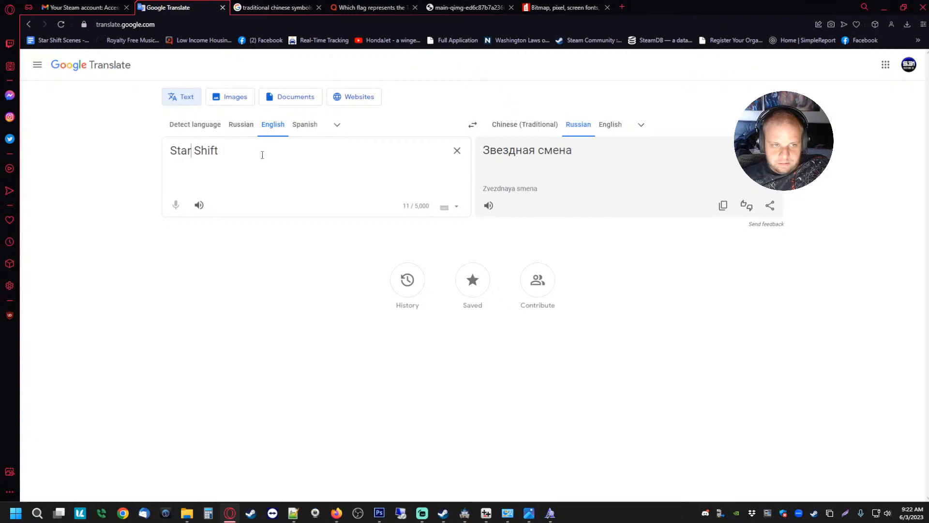
- Hyphenate the source text as "Star-Shift" and listen to the Russian translation
key("BackSpace")
type("-")
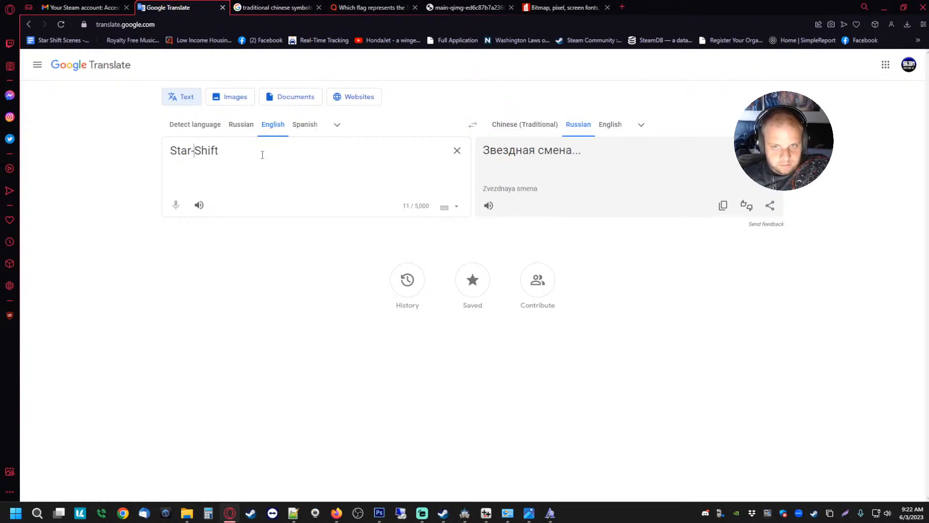
left_click(489, 208)
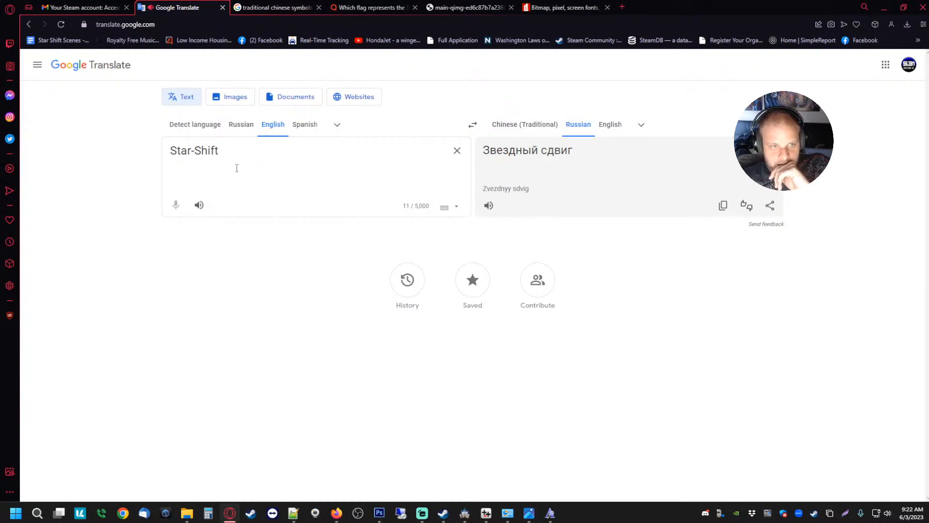
- Join the source text into the single word "StarShift" and listen to its Russian translation several times
key("BackSpace")
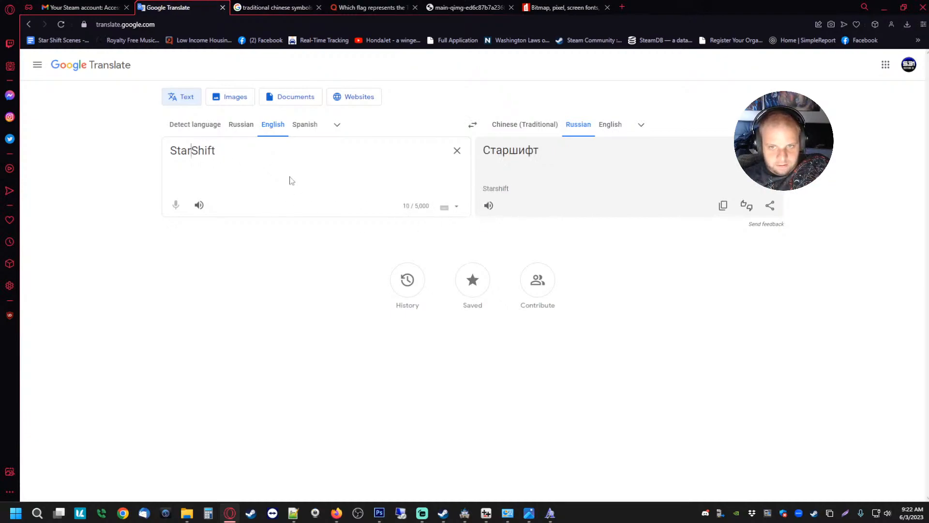
left_click(489, 205)
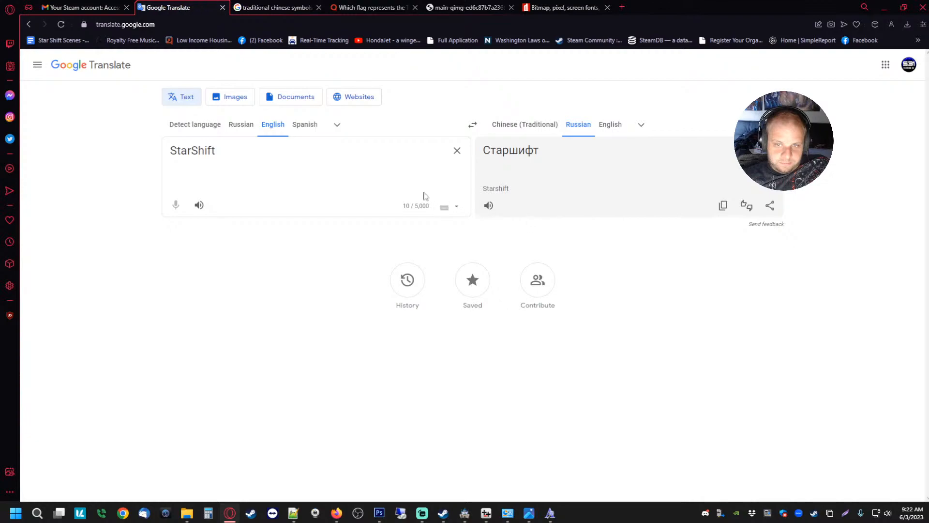
left_click(488, 206)
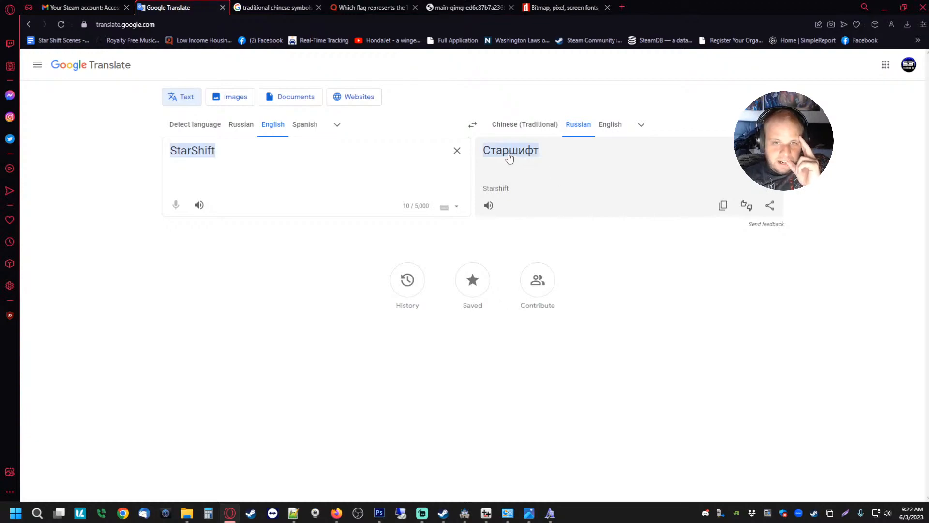
left_click(488, 206)
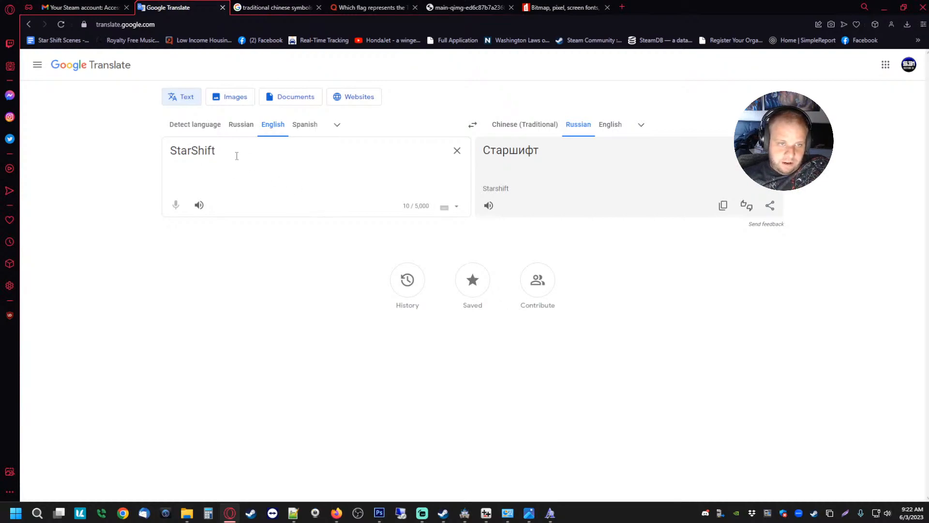
- Separate the source text back into the two words "Star Shift" for the Russian translation
left_click_drag(244, 151, 4, 144)
left_click(191, 151)
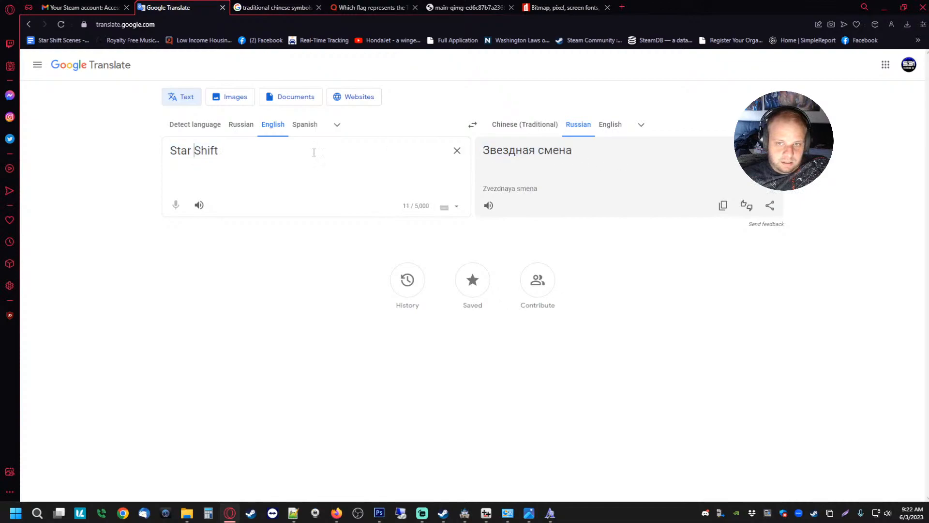
- Join the source text into "StarShift", translate it into Traditional Chinese and listen to the pronunciation
key("BackSpace")
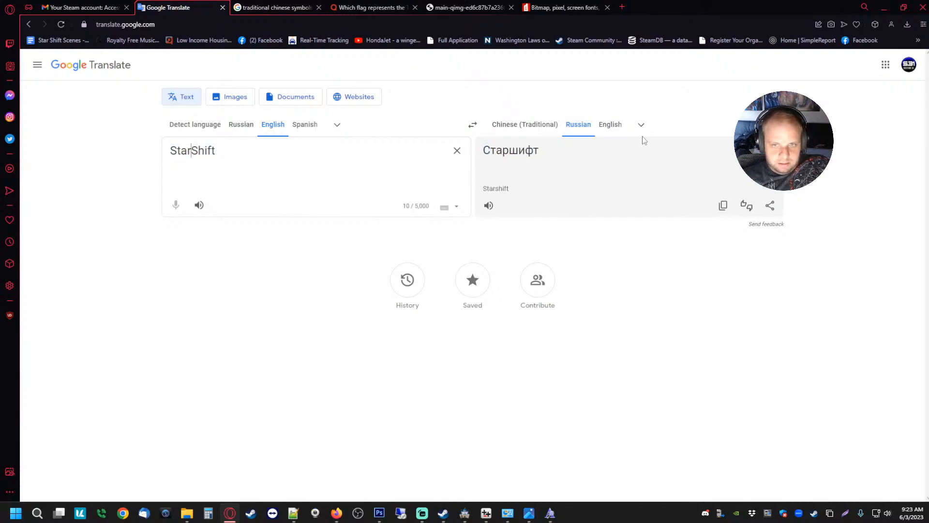
left_click(524, 124)
left_click(489, 206)
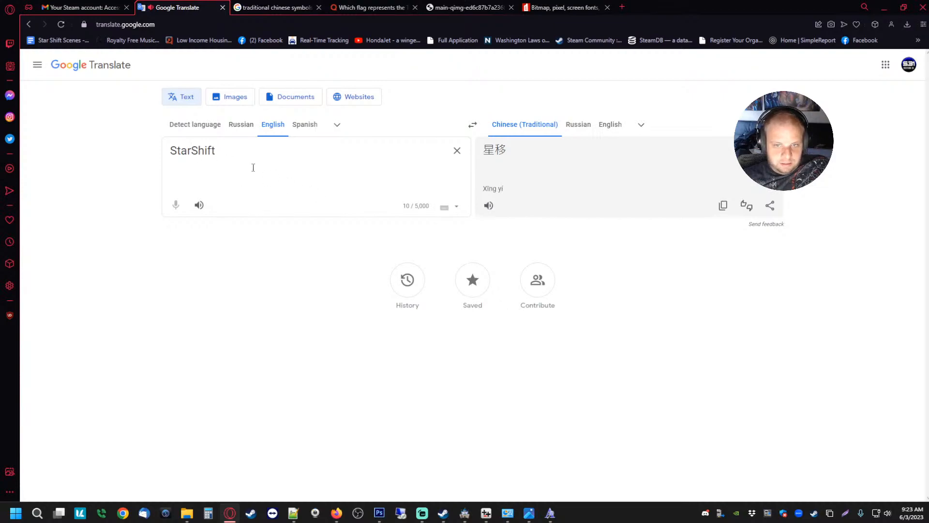
left_click(488, 206)
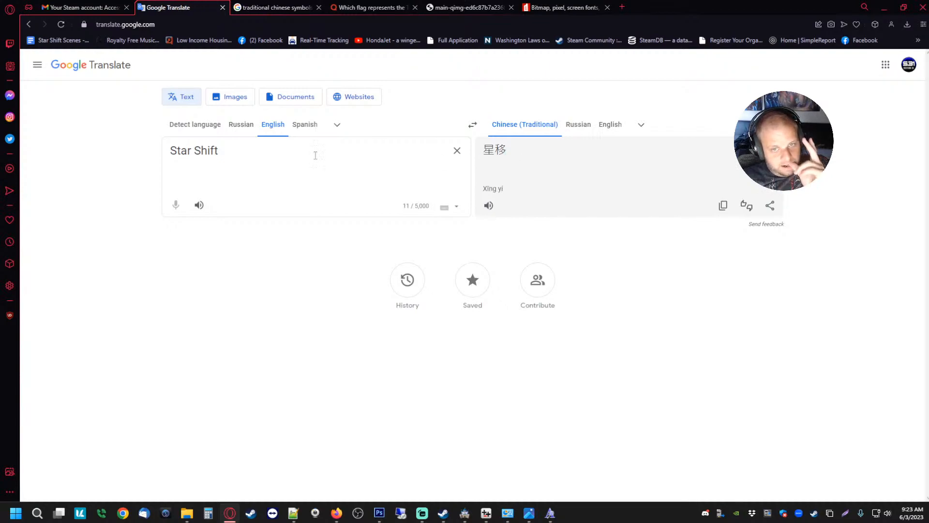
- Enter "Star Shift Origins" as the source text and compare its Traditional and Simplified Chinese pronunciations, ending on Traditional
type("rigins")
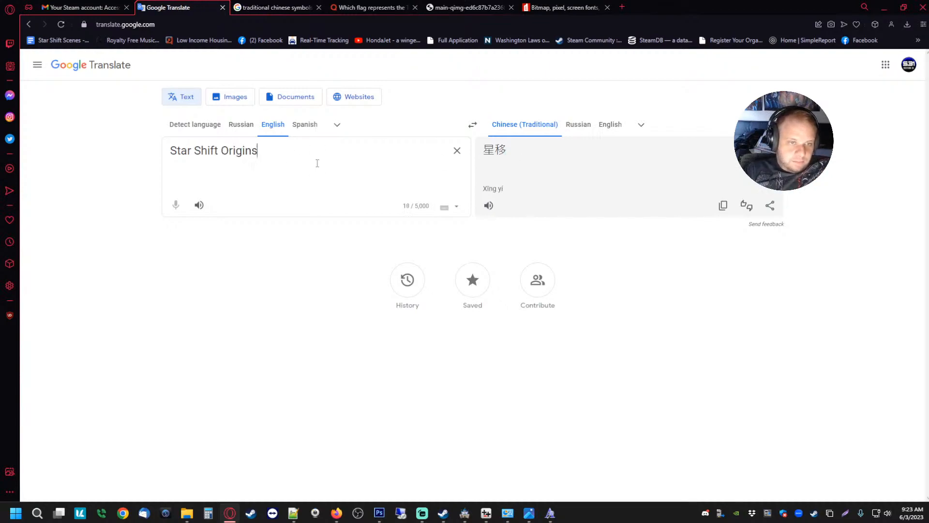
left_click(487, 212)
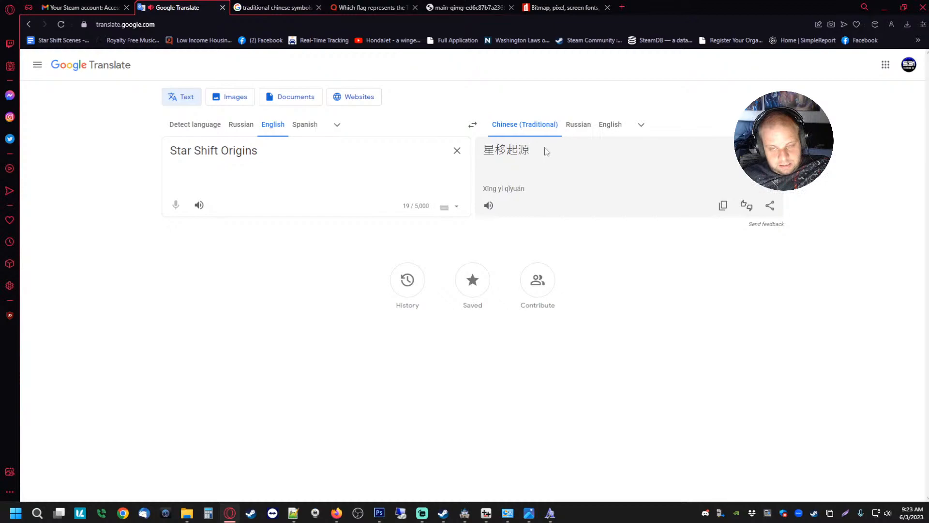
left_click(640, 126)
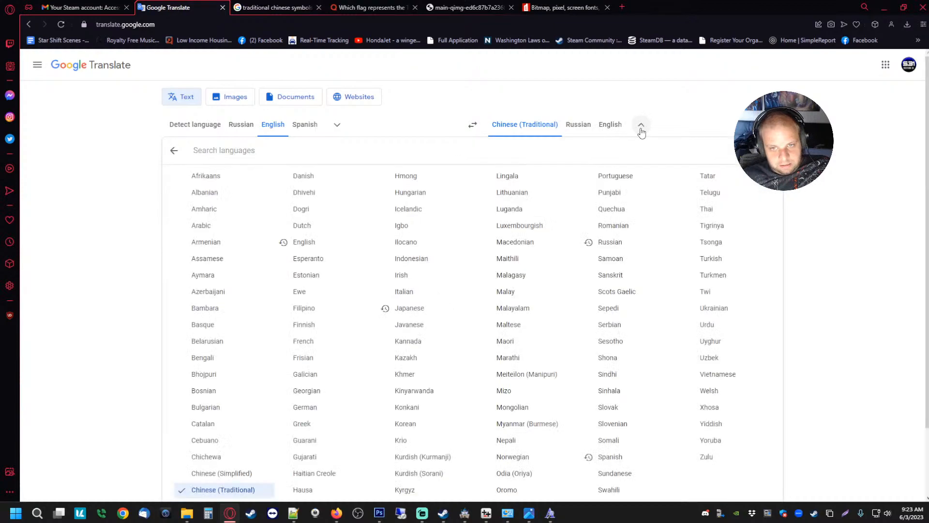
left_click(237, 473)
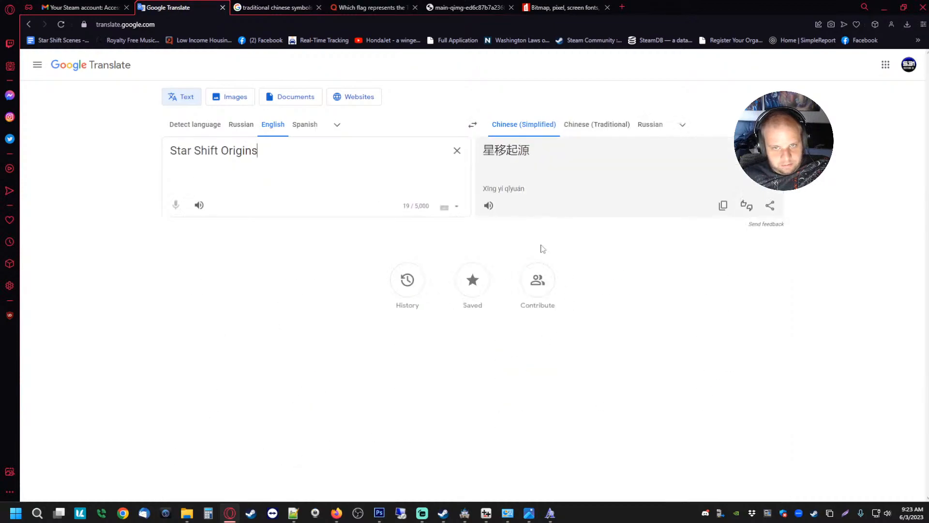
left_click(490, 207)
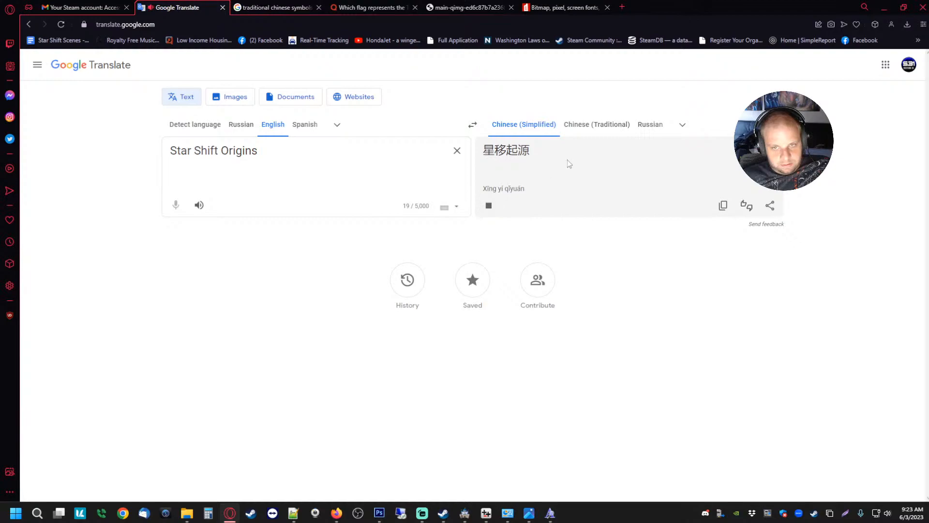
left_click(590, 125)
left_click(491, 215)
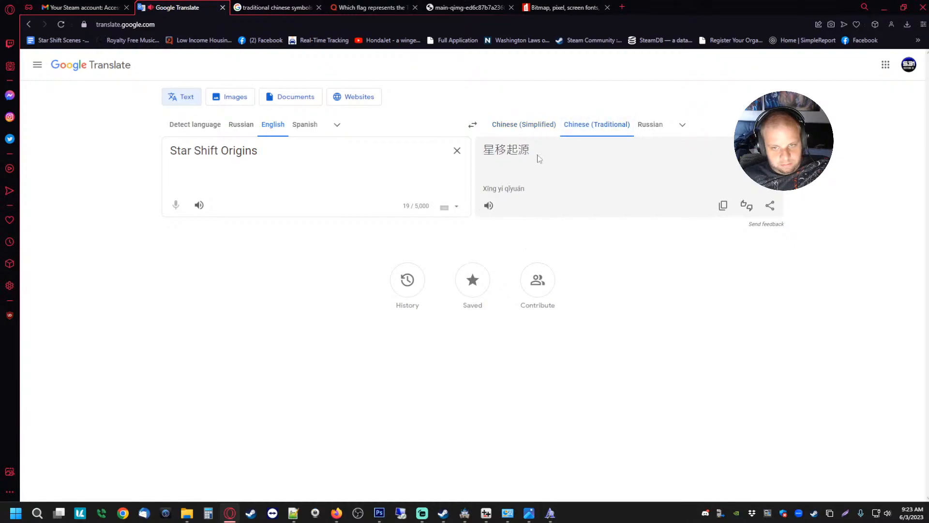
- Copy the Traditional Chinese translation of the game title and switch to Photoshop
left_click_drag(539, 158, 483, 151)
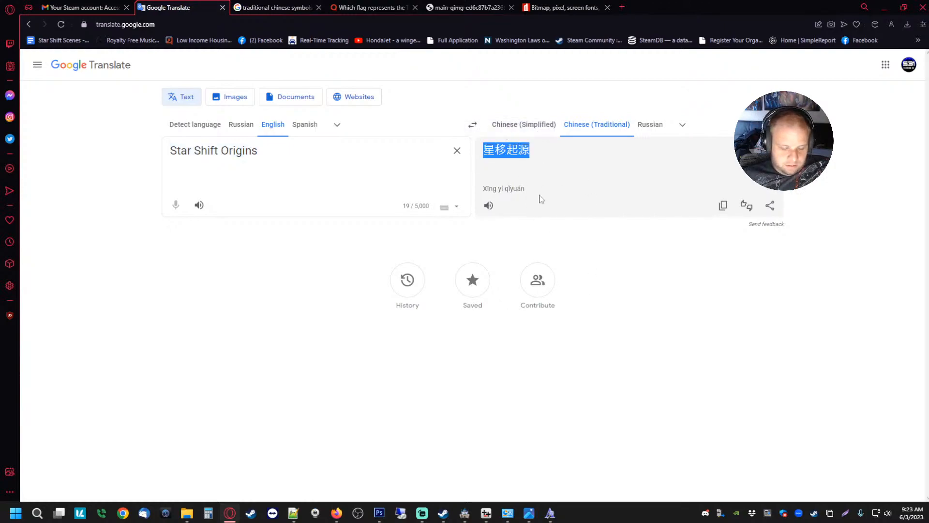
mouse_move(385, 517)
left_click(380, 459)
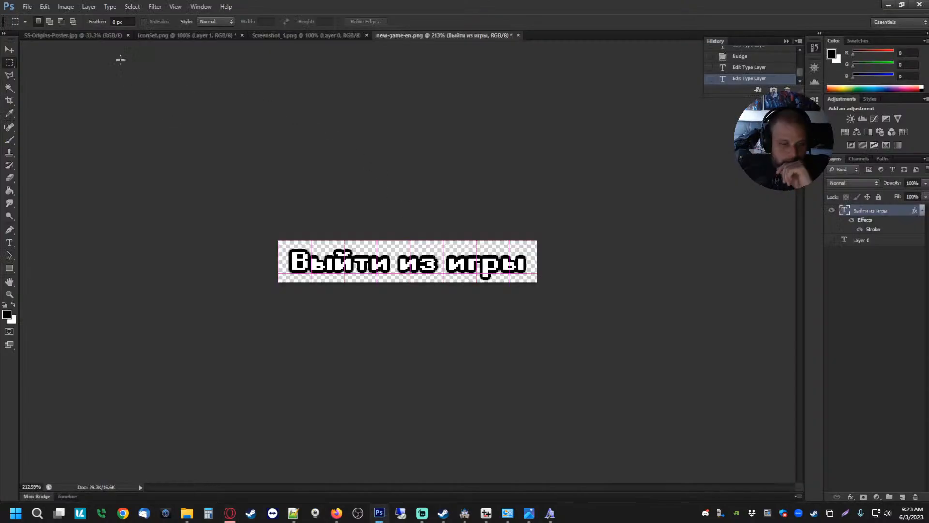
- Open Star-shift-logo.png from the pictures folder inside the project's img folder
left_click(27, 6)
left_click(33, 26)
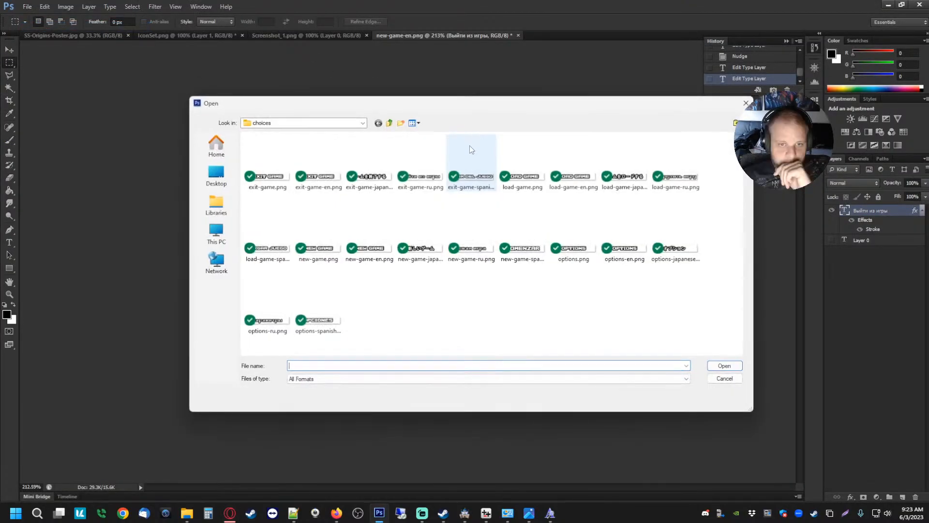
left_click(315, 122)
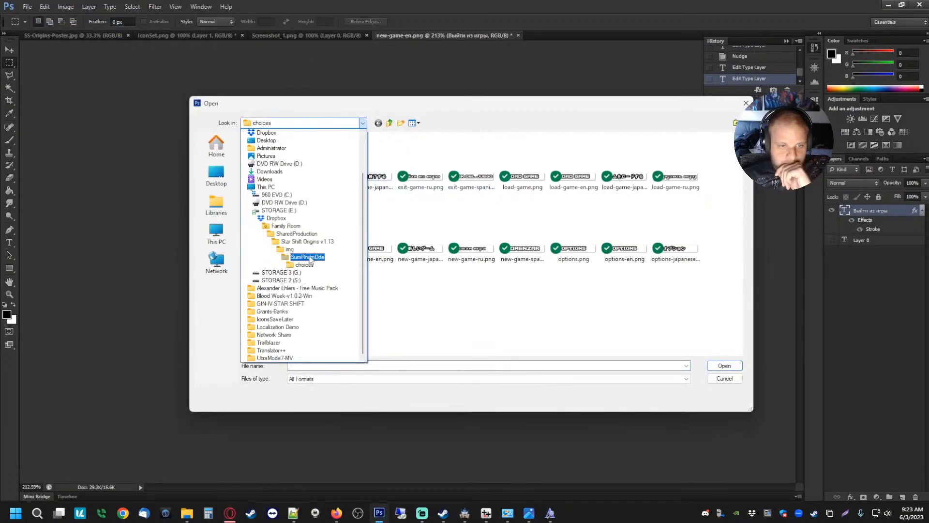
left_click(310, 247)
scroll(320, 271, "down", 1)
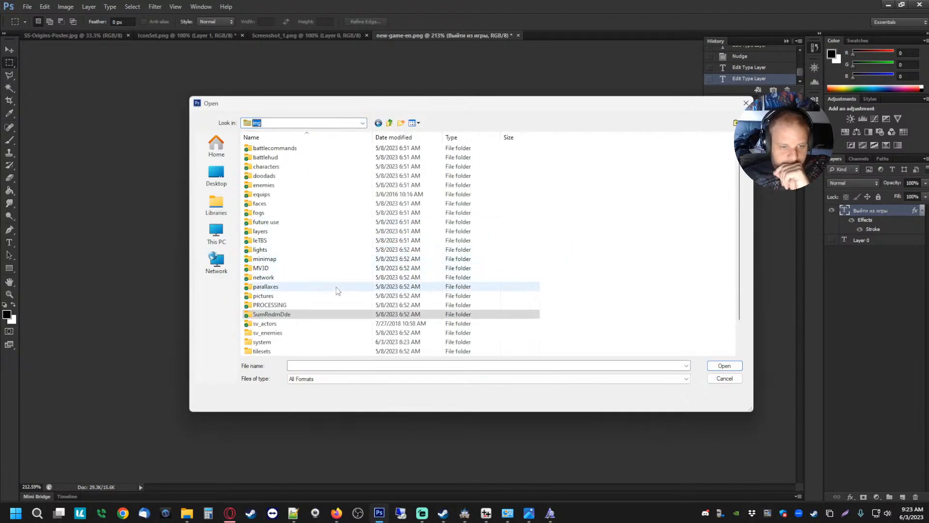
double_click(263, 296)
scroll(482, 242, "down", 20)
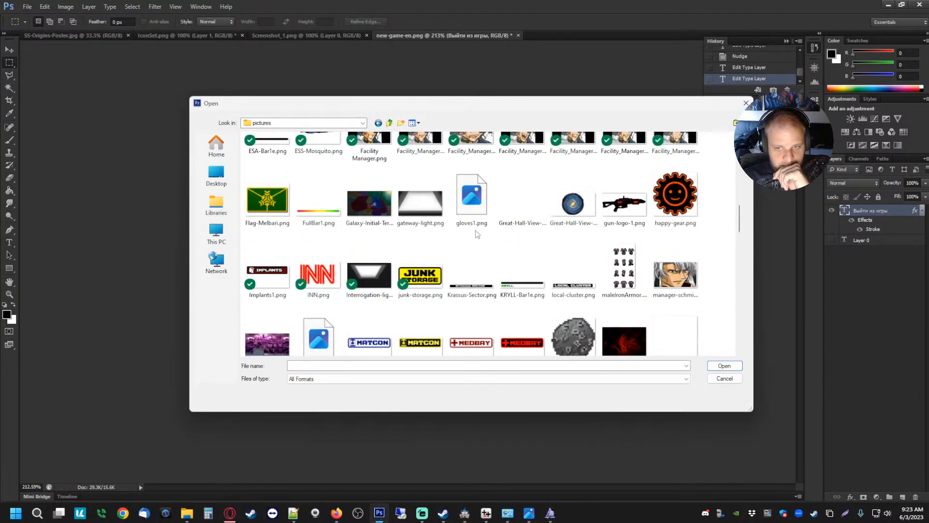
scroll(486, 232, "down", 10)
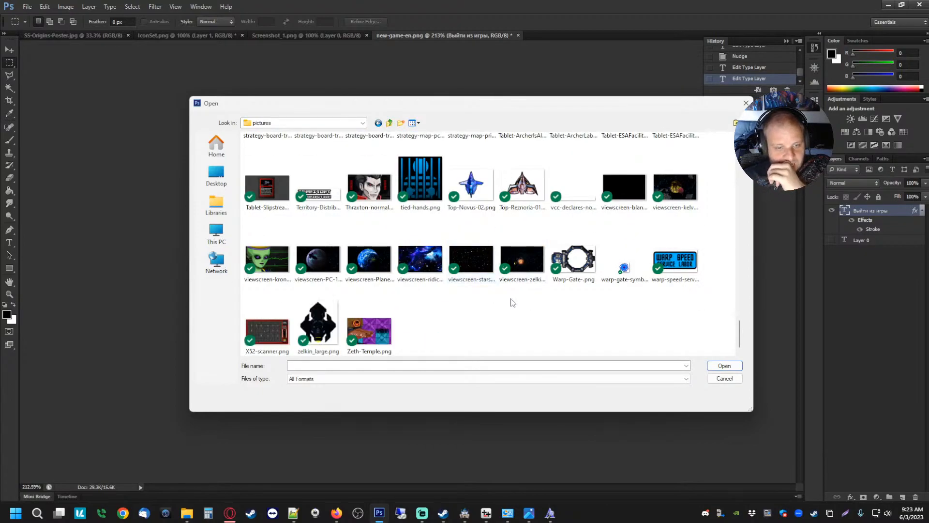
scroll(509, 303, "up", 3)
scroll(627, 297, "up", 6)
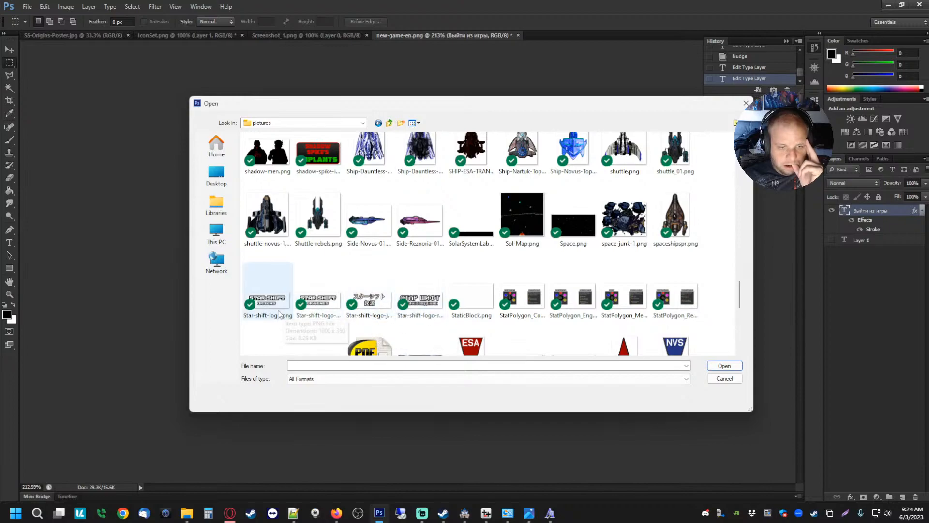
left_click(268, 298)
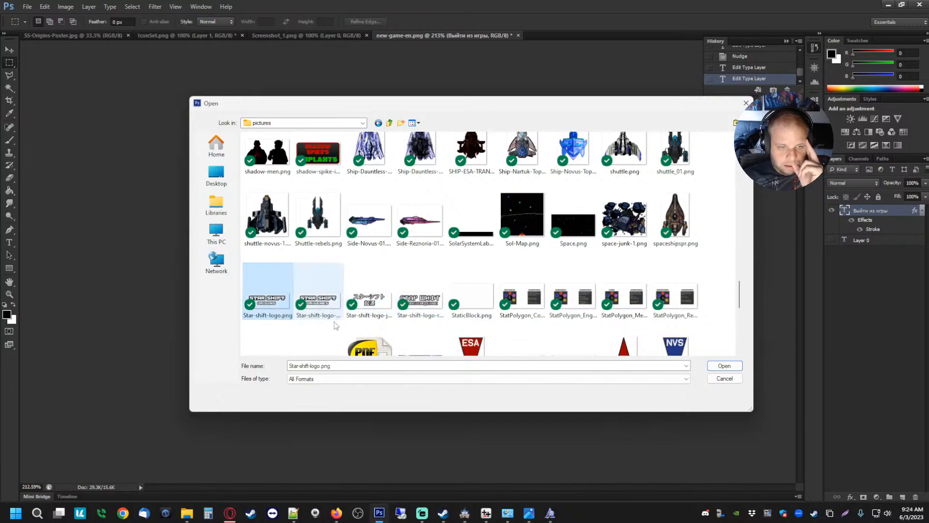
left_click(728, 366)
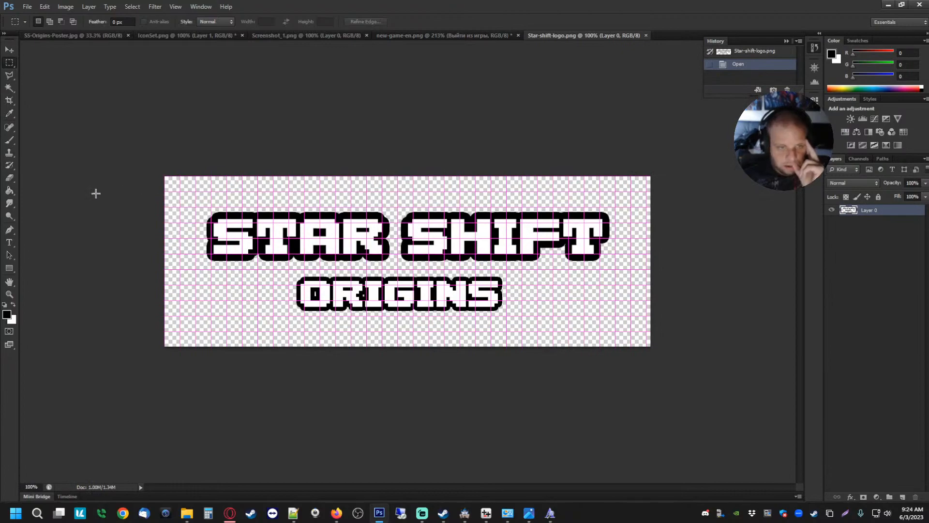
- Add a text box across most of the logo canvas and paste the Chinese title 星移起源 into it
left_click_drag(174, 137, 886, 494)
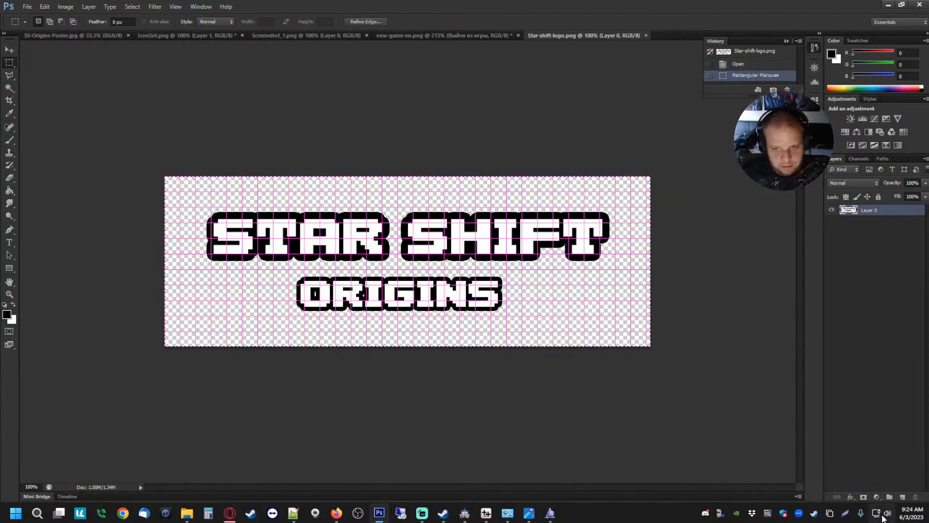
left_click(347, 167)
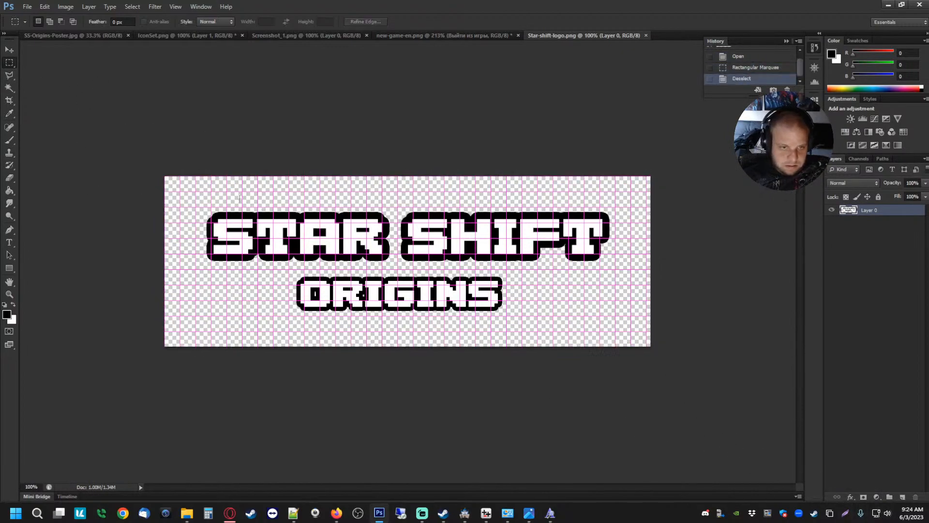
left_click(9, 242)
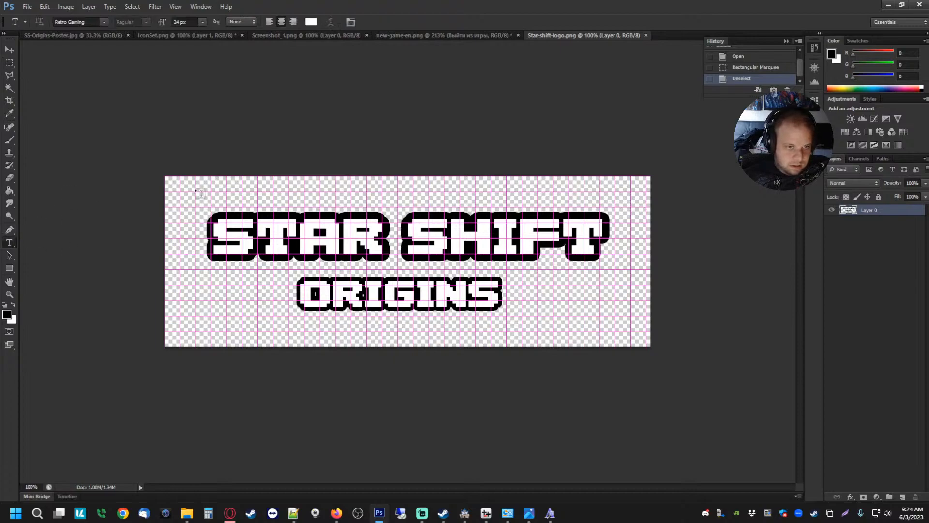
left_click_drag(193, 188, 664, 360)
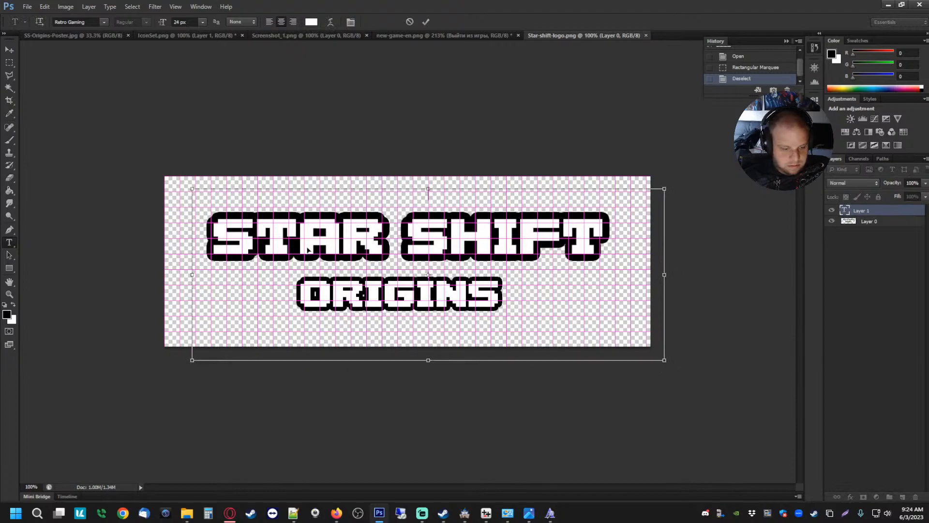
key("ctrl+a")
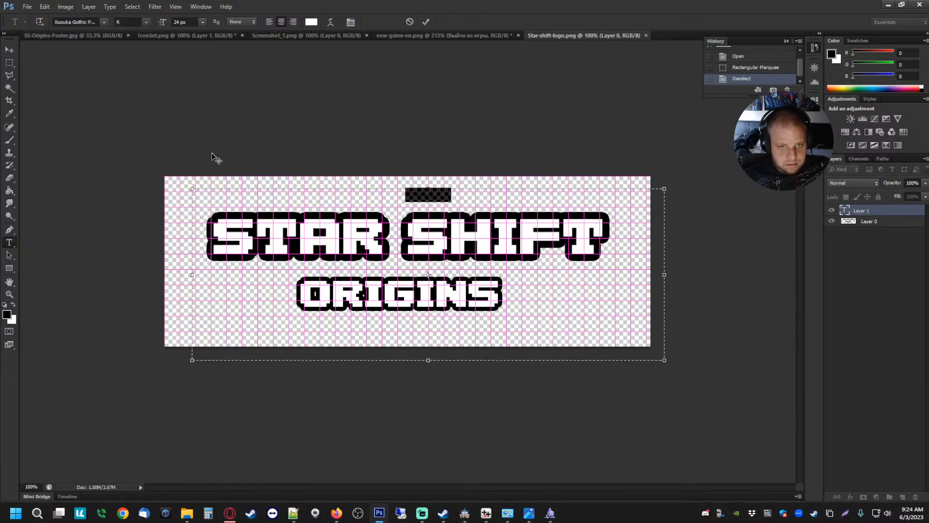
- Set the font size of the Chinese title text to 200 px
left_click(203, 23)
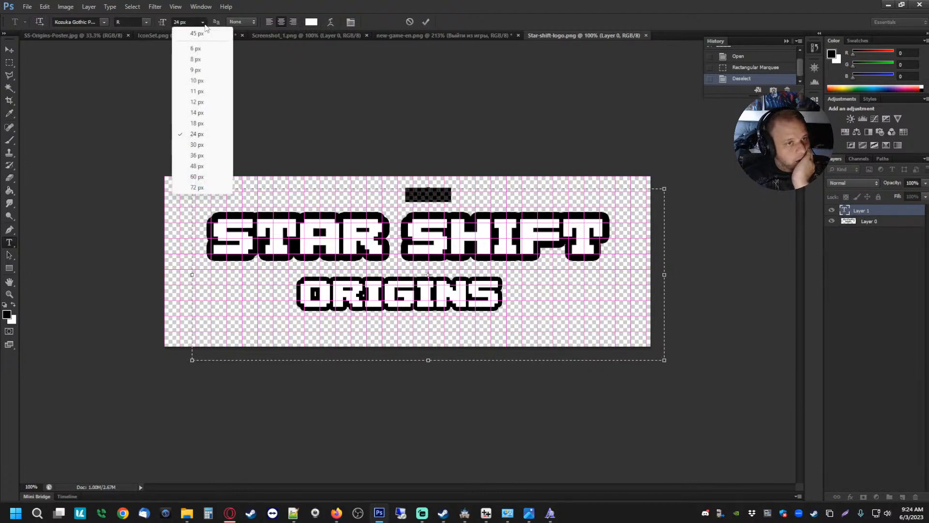
left_click(197, 177)
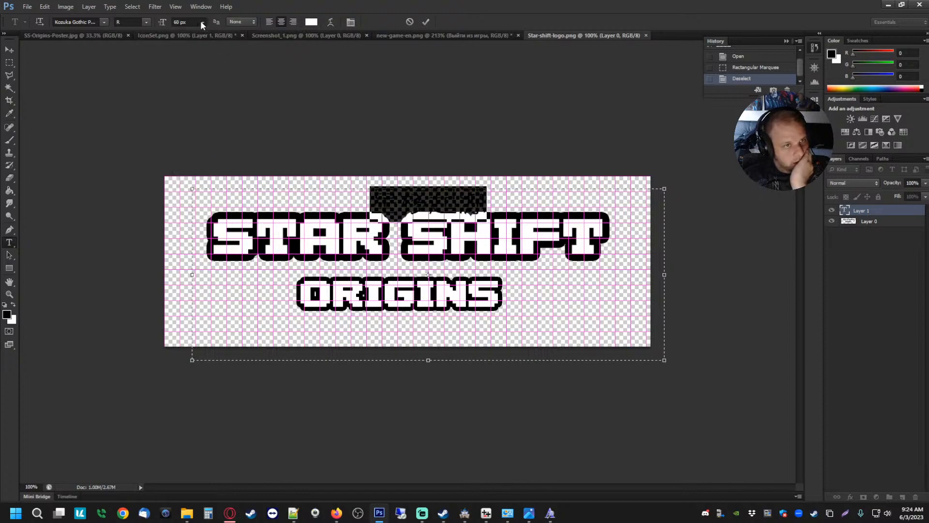
left_click(202, 22)
left_click(197, 187)
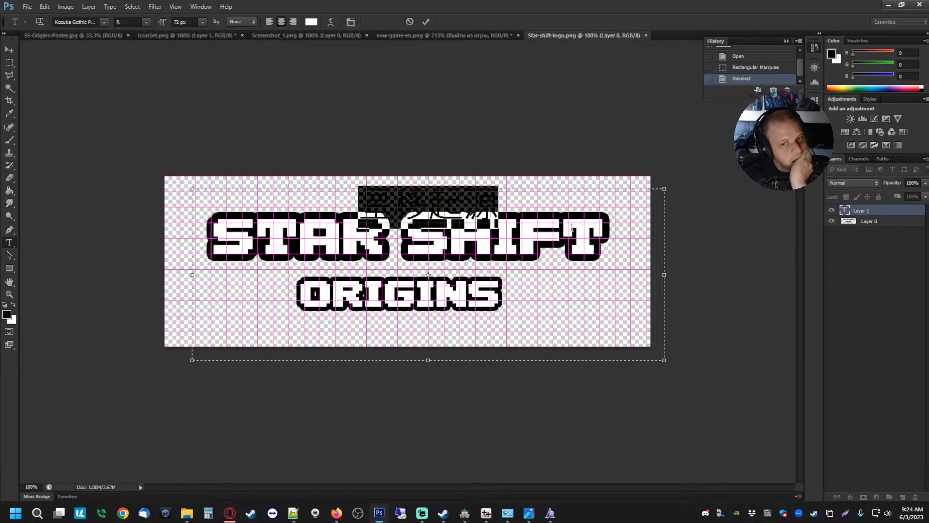
left_click(176, 22)
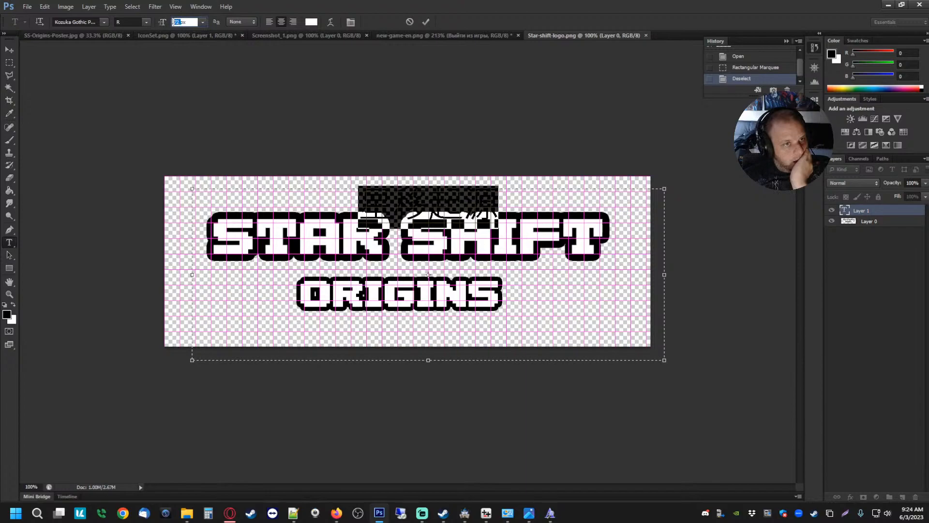
type("200")
key("Return")
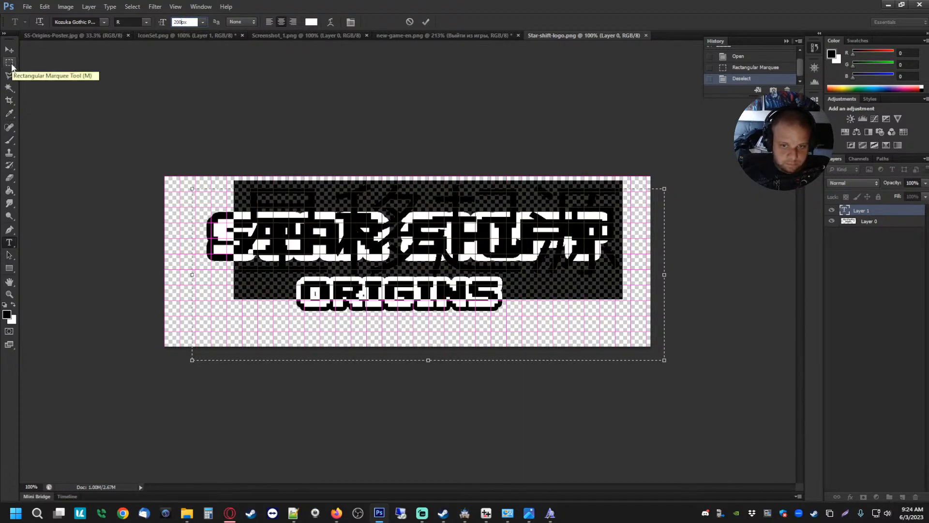
- Apply a 9 px black outside stroke to the Chinese title layer
right_click(871, 214)
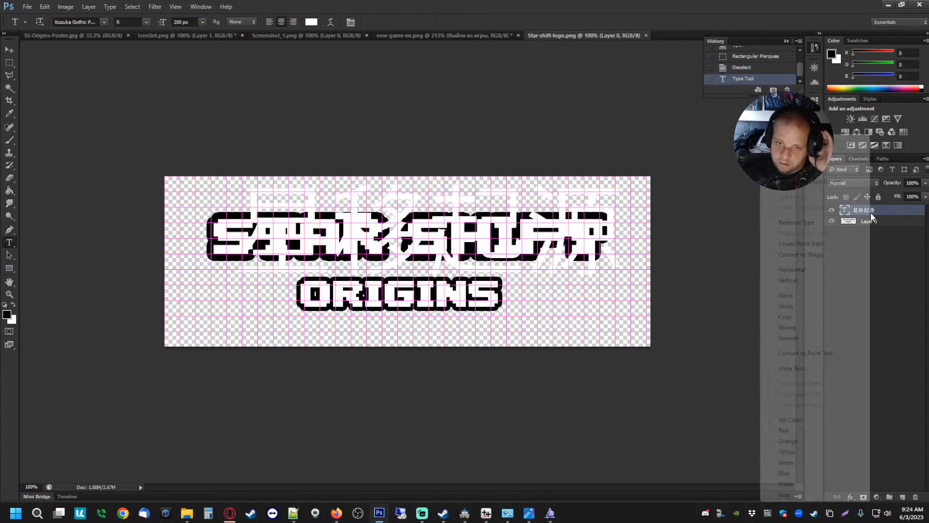
left_click(817, 141)
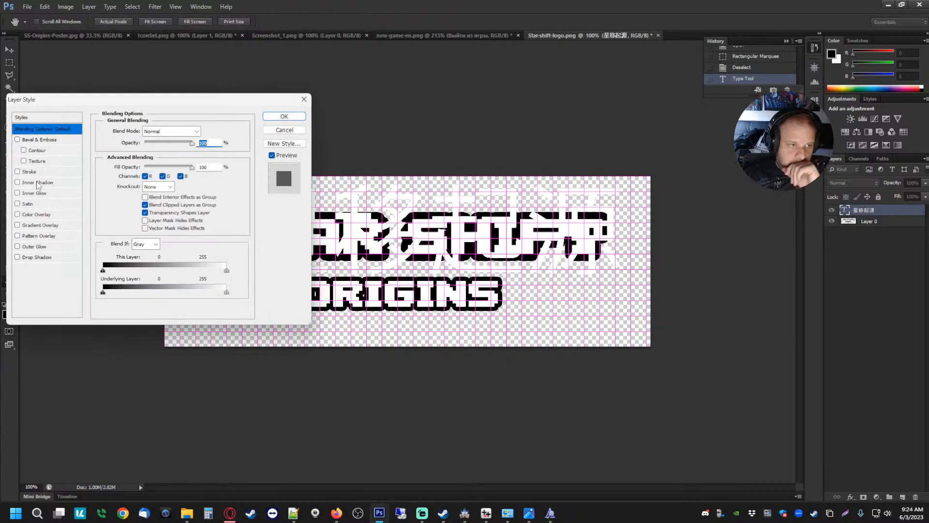
left_click(29, 171)
mouse_move(128, 100)
left_mouse_down()
mouse_move(600, 276)
mouse_move(396, 207)
left_mouse_up()
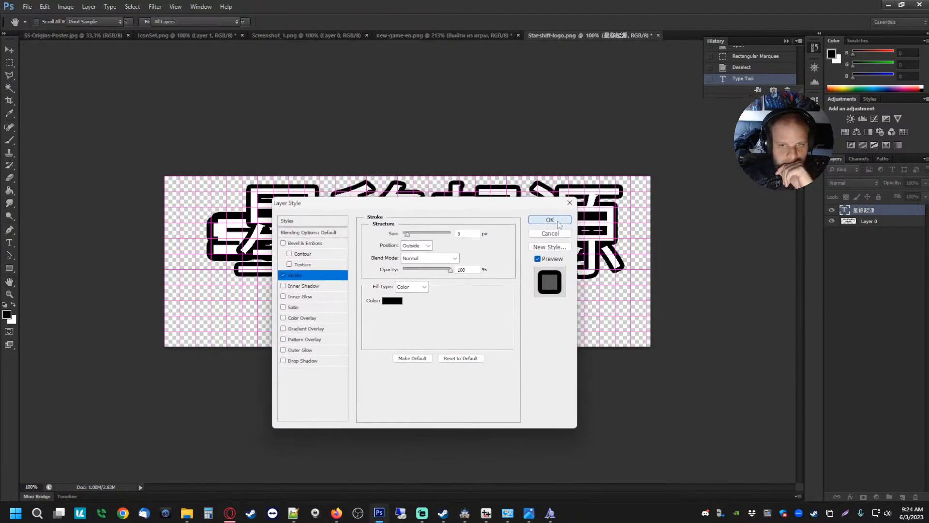
left_click(550, 220)
- Hide the original English logo layer and move the Chinese title towards the middle of the canvas
left_click(832, 211)
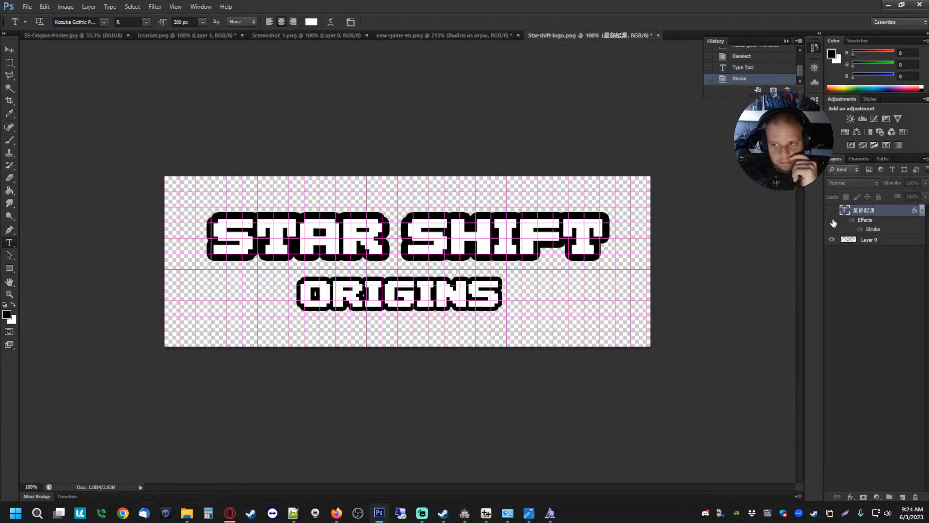
left_click(831, 210)
left_click(832, 239)
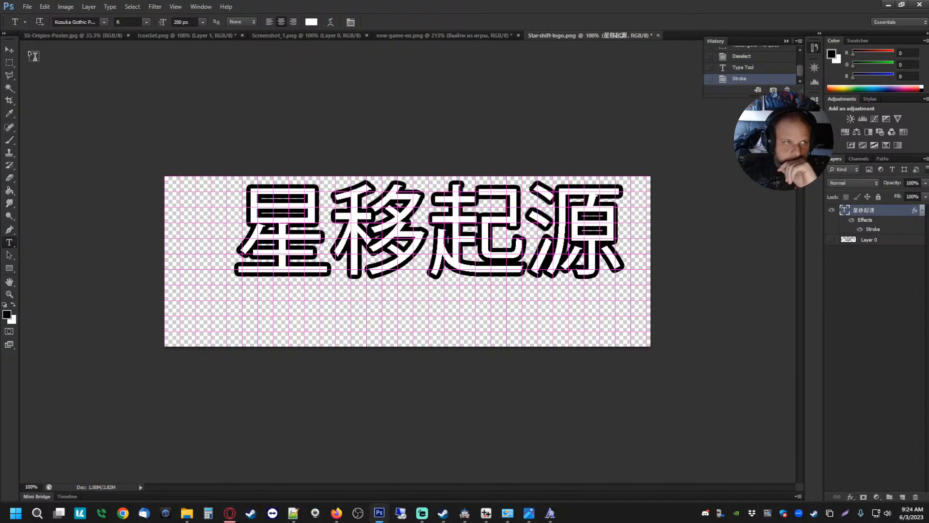
key("v")
left_click_drag(398, 231, 373, 236)
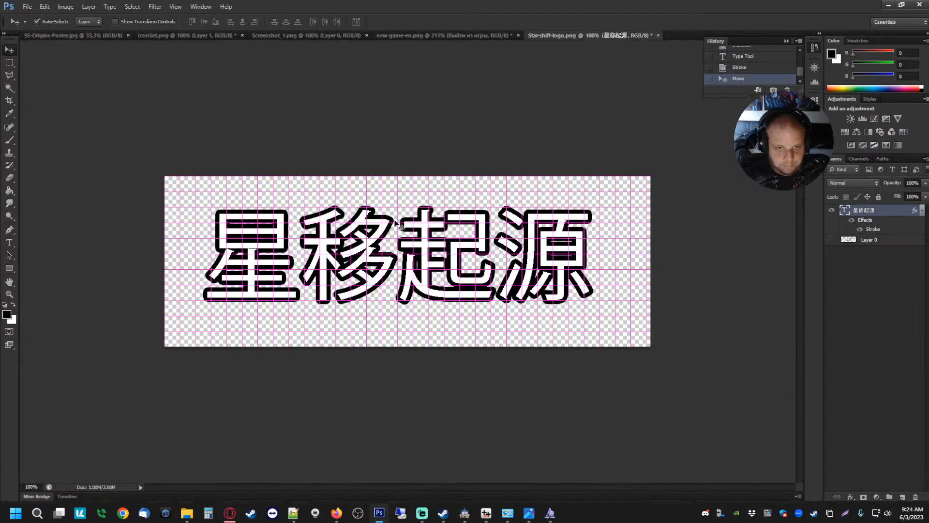
- Switch to Google Translate and compare the Simplified and Traditional Chinese translations of "Star Shift Origins" for character differences
left_click(230, 513)
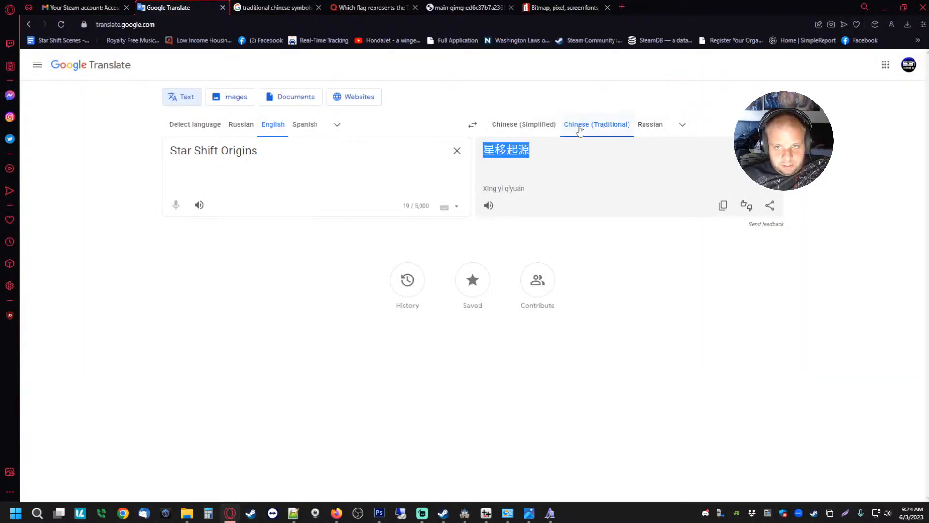
left_click(531, 127)
left_click(584, 129)
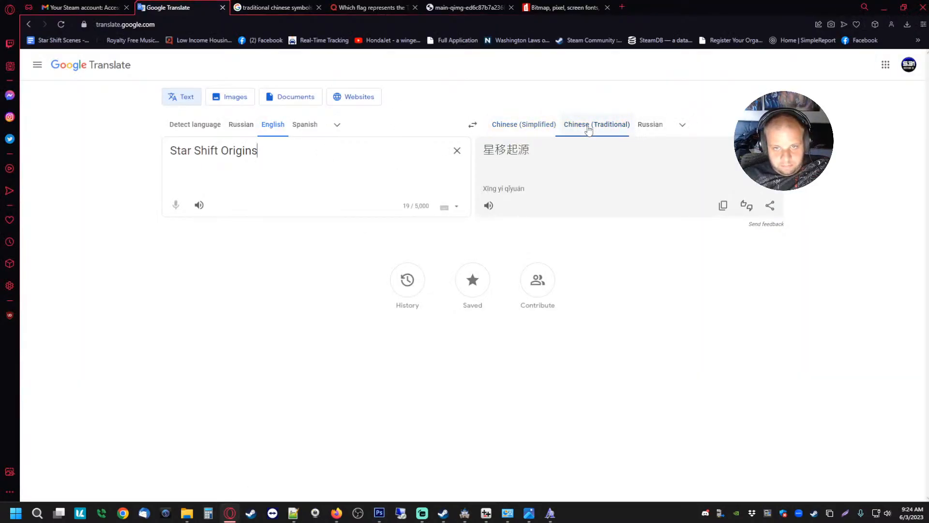
left_click(527, 129)
left_click(583, 130)
left_click(527, 129)
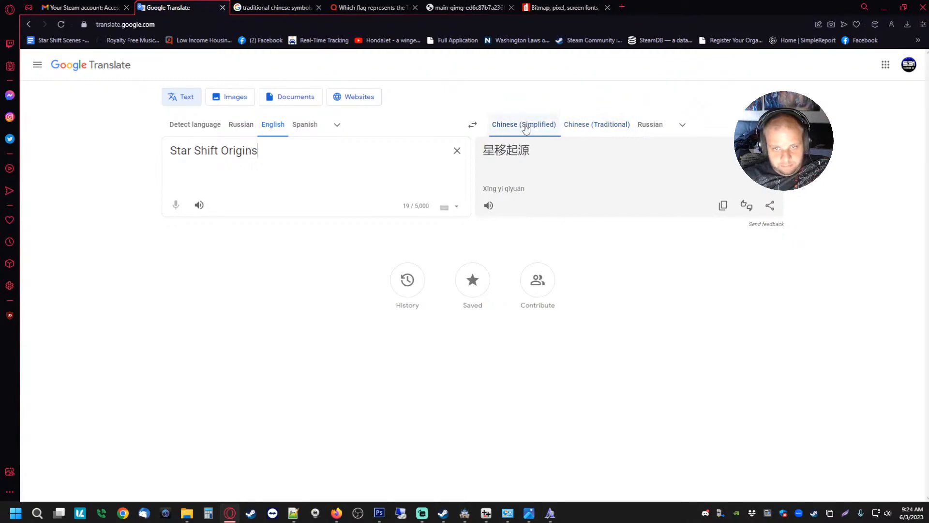
left_click(586, 133)
left_click(517, 129)
left_click(578, 130)
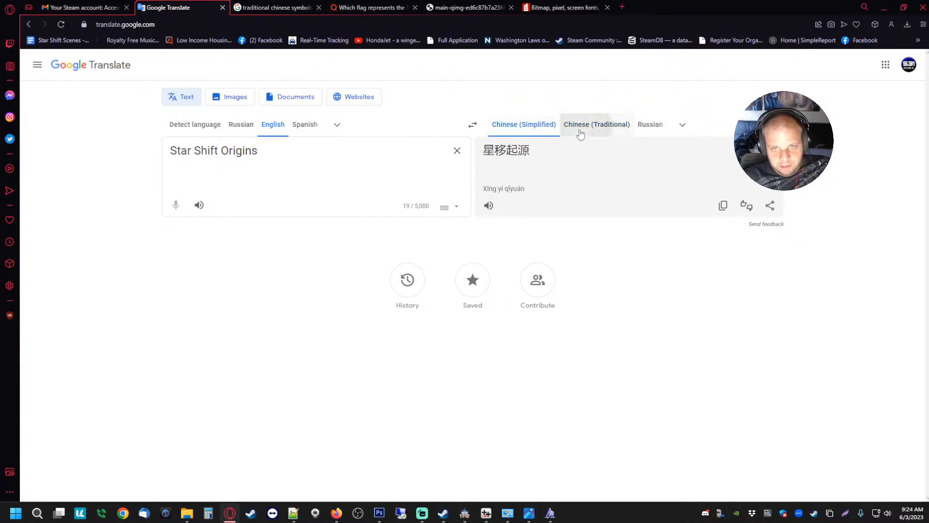
left_click(523, 130)
left_click(588, 131)
left_click(528, 129)
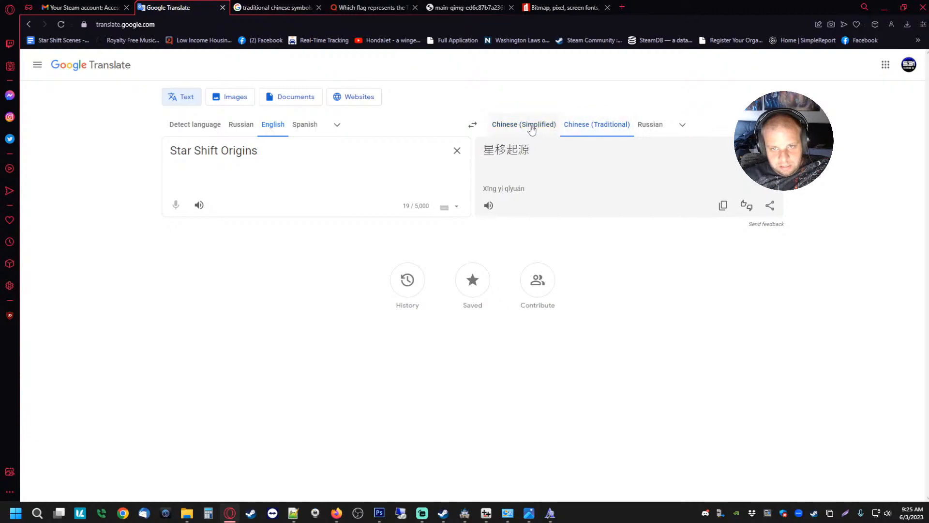
left_click(589, 131)
left_click(527, 127)
left_click(586, 130)
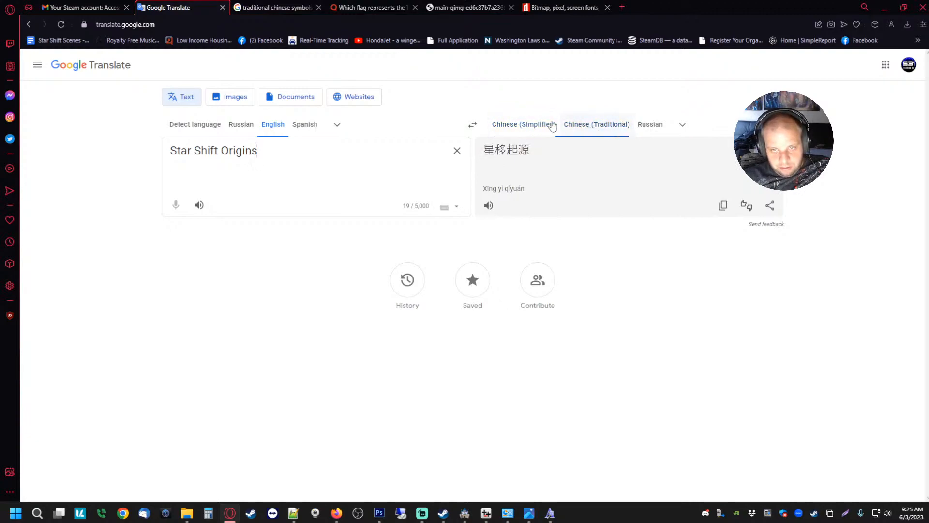
left_click(531, 125)
left_click(591, 128)
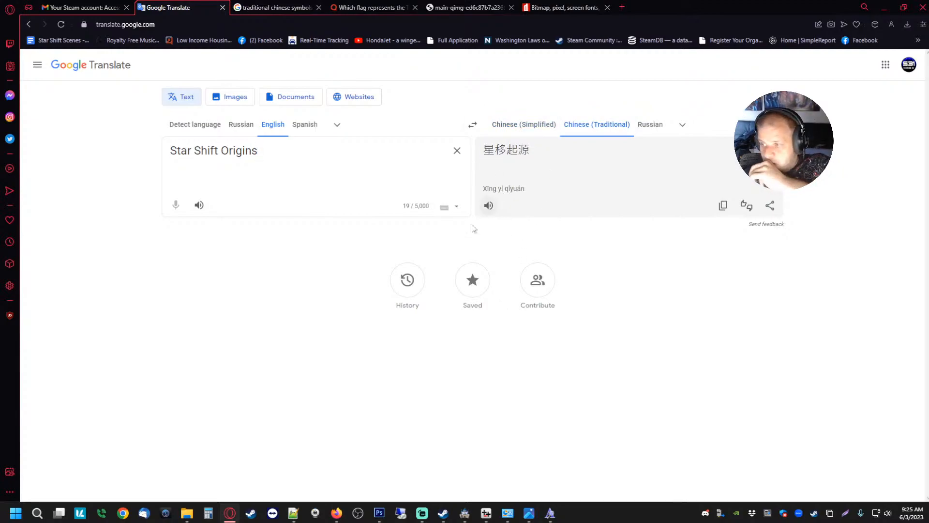
- Switch back to Photoshop and save the Chinese logo as a PNG copy named Star-shift-tc.png in the pictures folder
left_click(379, 513)
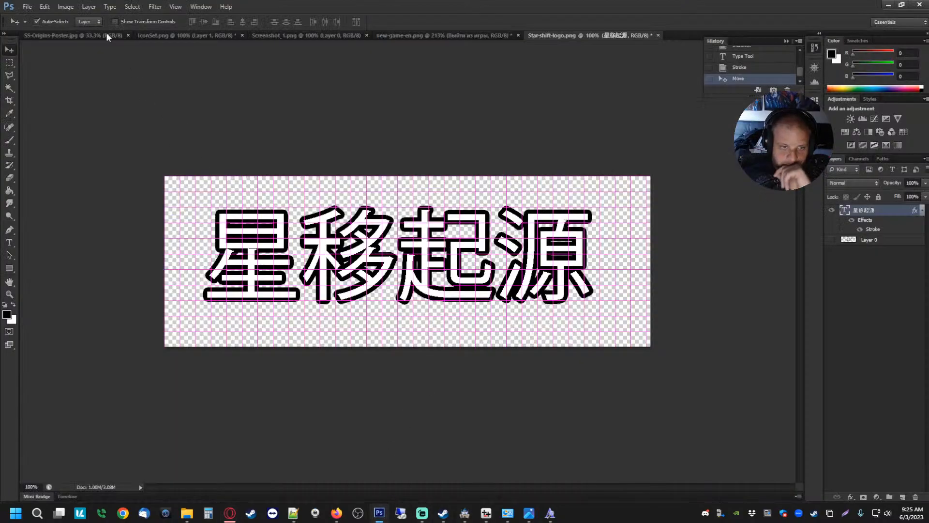
left_click(27, 7)
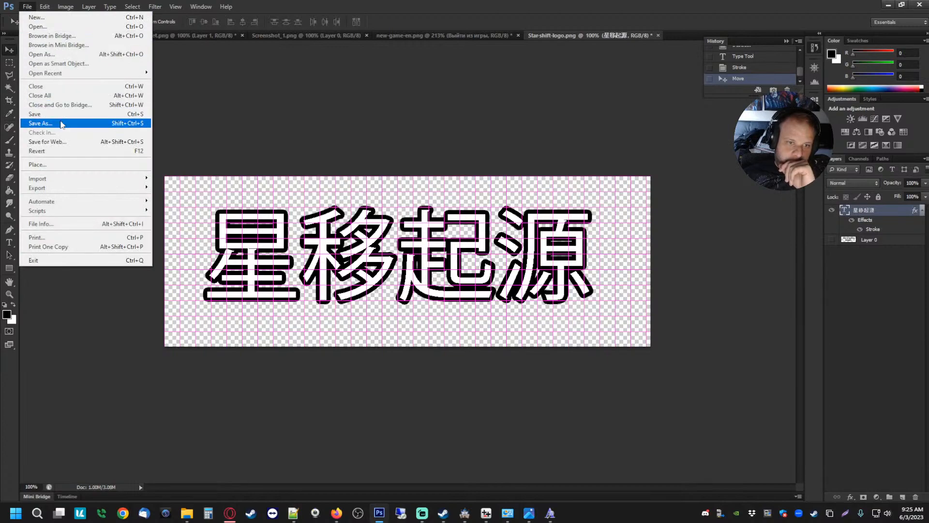
left_click(62, 123)
left_click(311, 296)
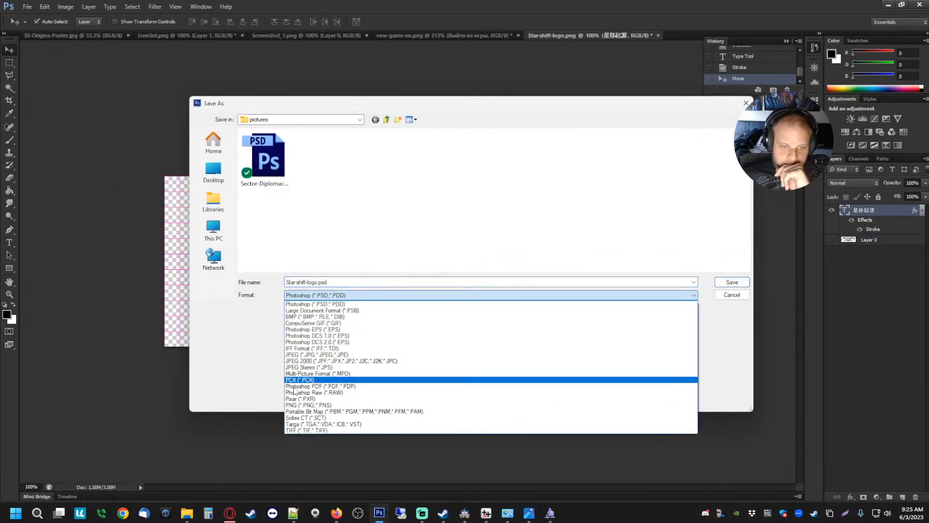
left_click(297, 379)
double_click(316, 282)
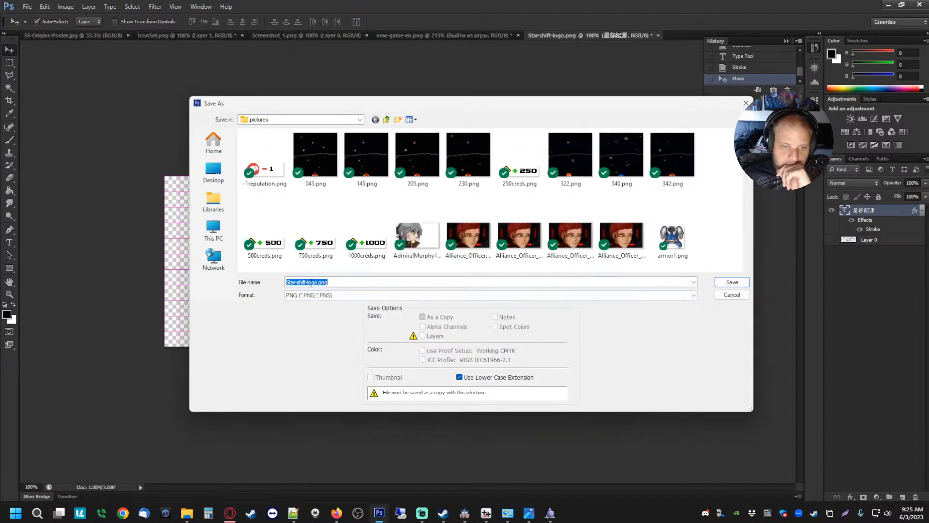
scroll(396, 211, "down", 15)
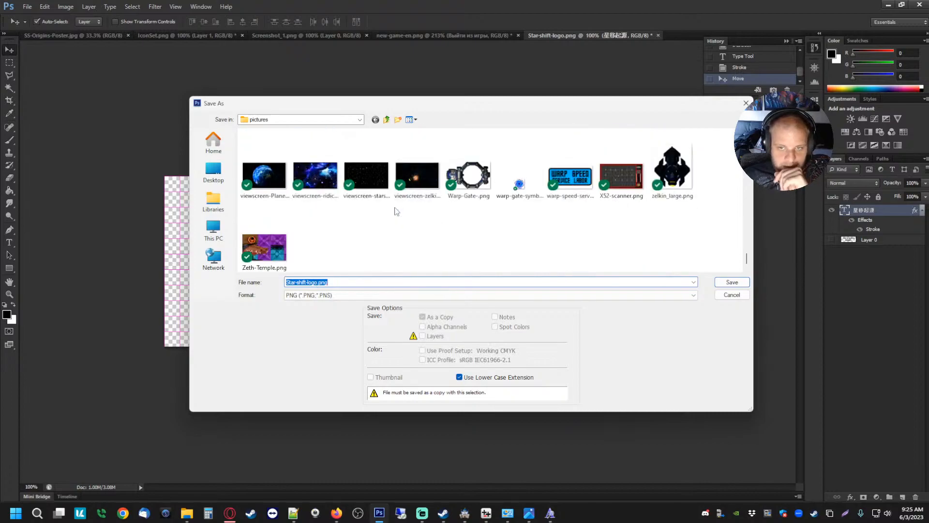
scroll(396, 211, "up", 3)
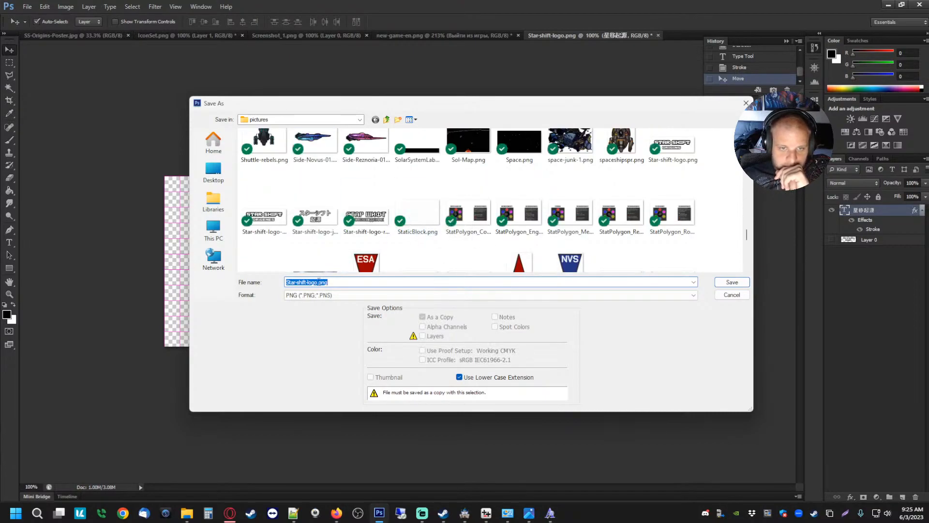
left_click(316, 282)
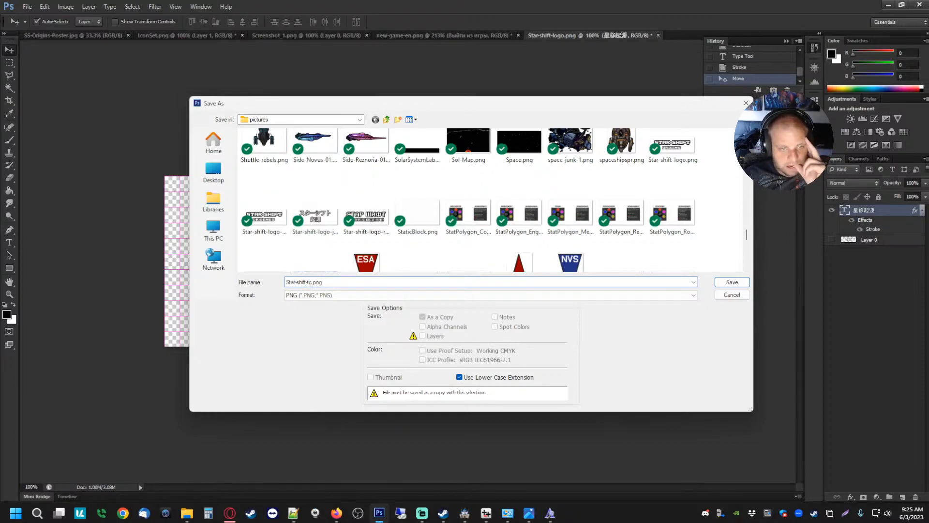
key("Return")
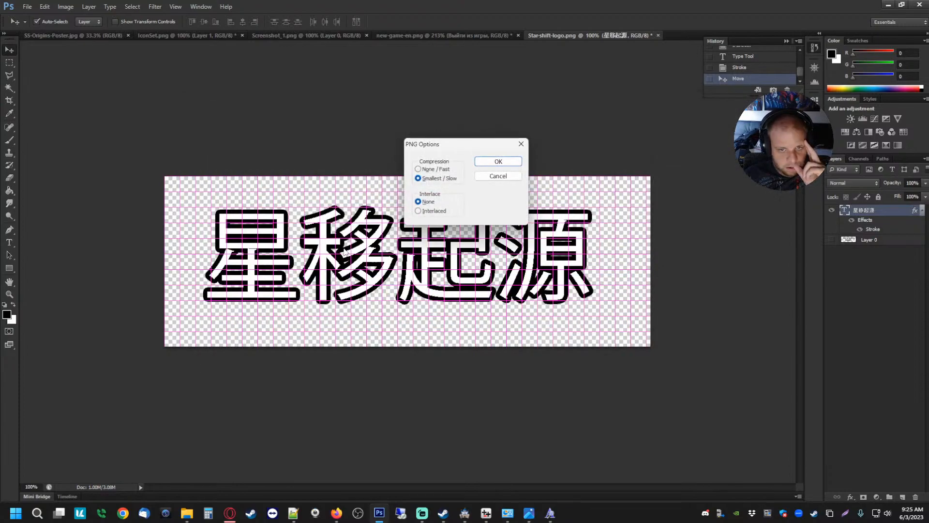
key("Return")
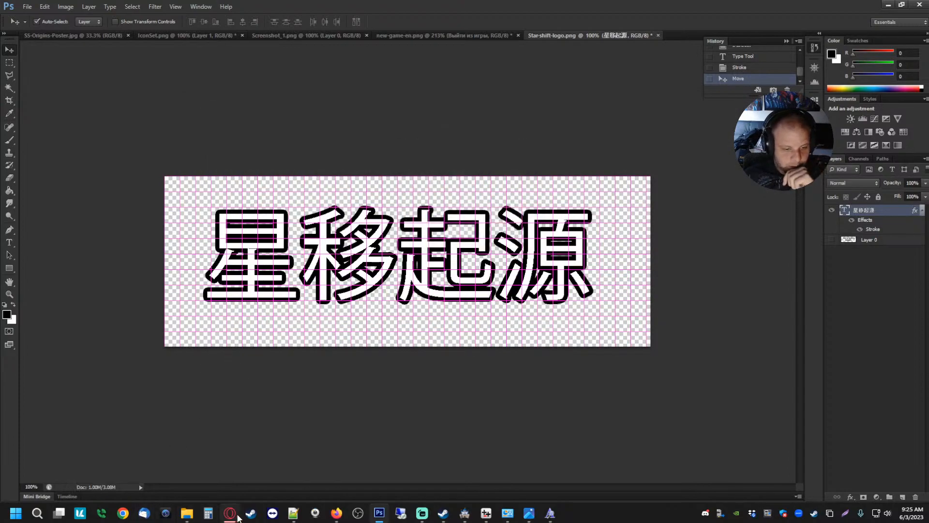
- Switch to Google Translate, set the target language to Chinese (Simplified) and copy the translated title 星移起源
mouse_move(230, 513)
left_click(236, 445)
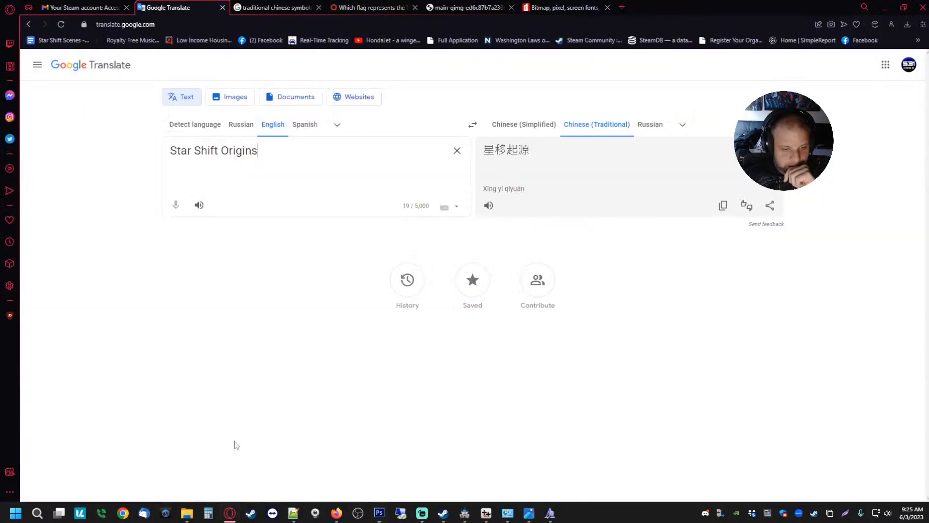
left_click(544, 128)
left_click_drag(534, 154, 485, 152)
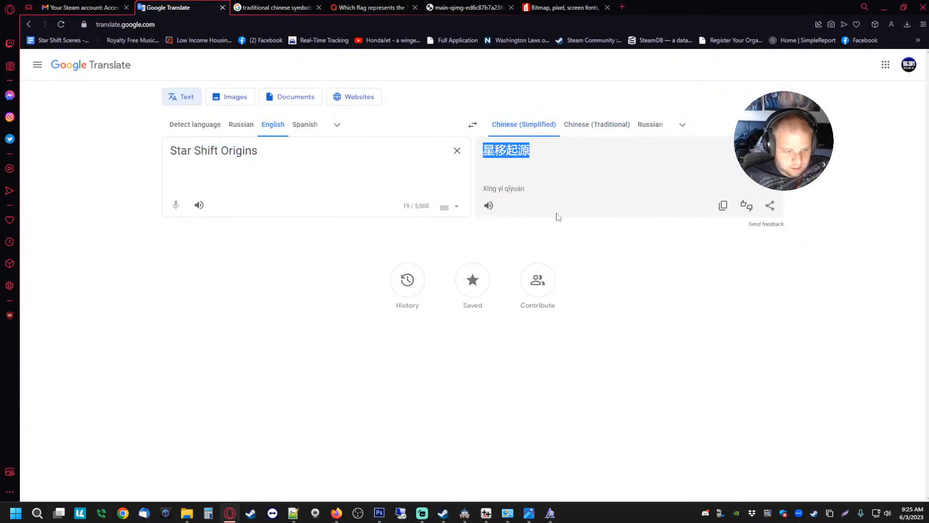
- Replace the title text in the Photoshop logo with the copied Simplified Chinese title and commit the text edit
left_click(379, 512)
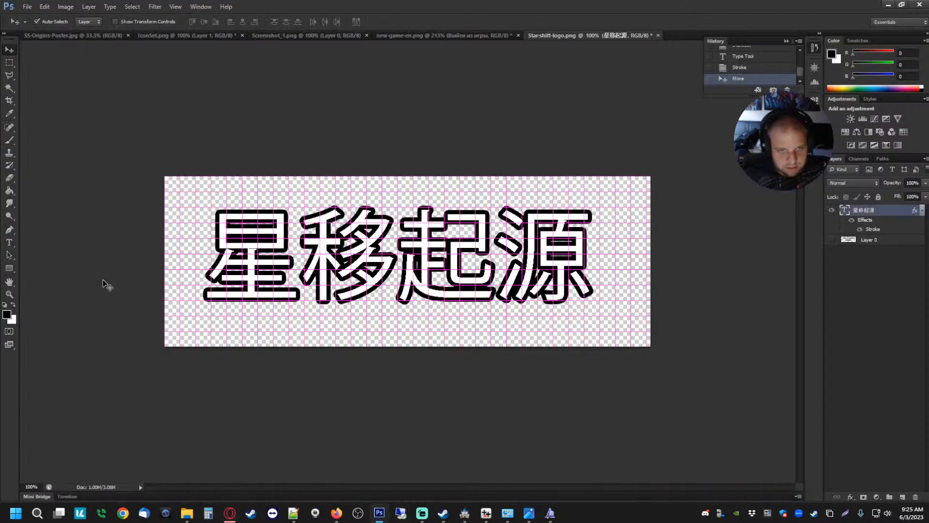
left_click(9, 242)
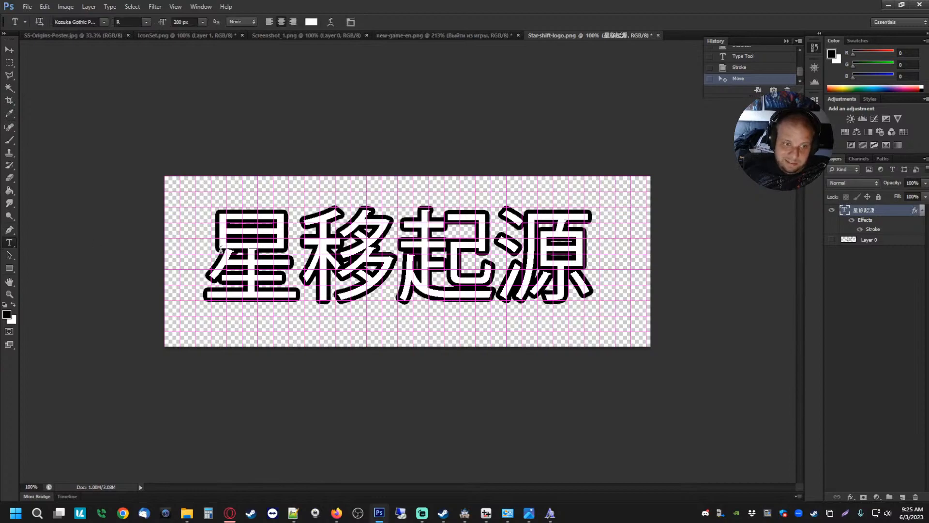
left_click_drag(221, 250, 631, 241)
left_click(624, 243)
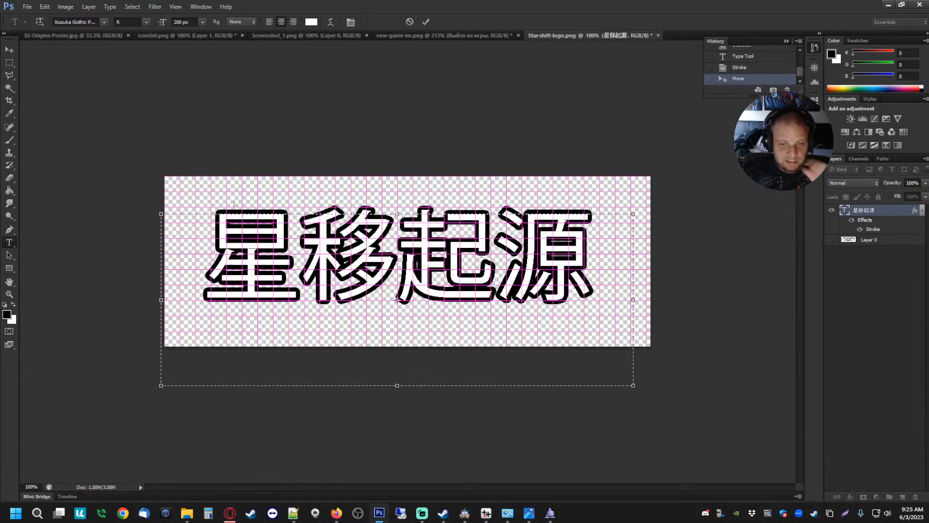
left_click(9, 62)
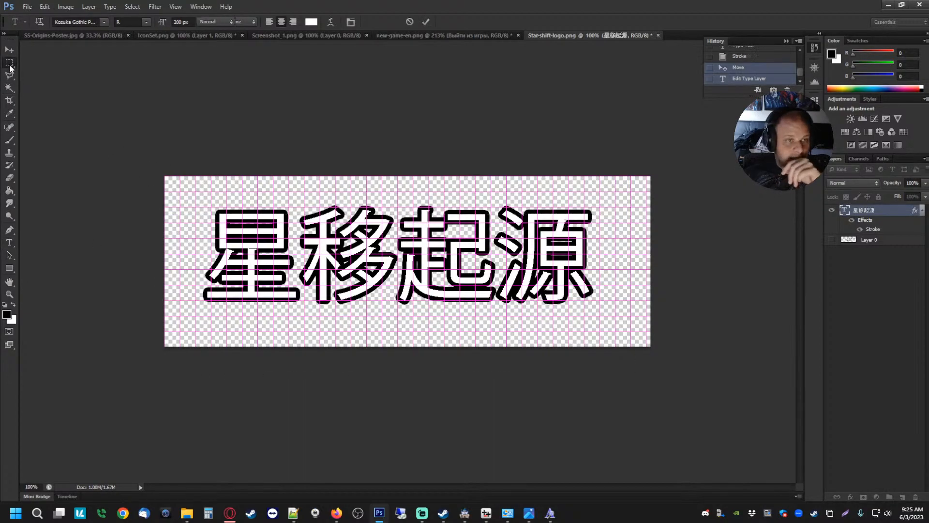
- Save the Simplified Chinese logo as a PNG copy named Star-shift-logo-c.png in the pictures folder with default PNG options
left_click(28, 7)
left_click(53, 127)
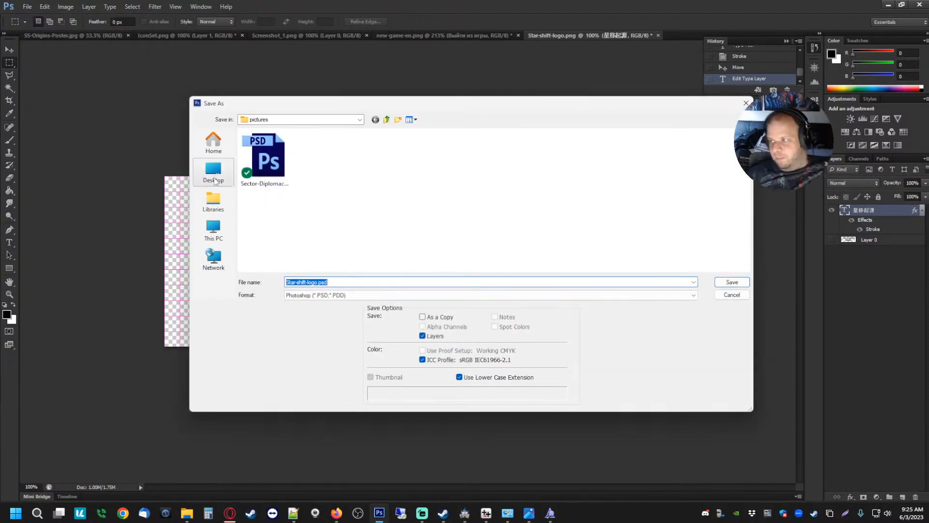
left_click(322, 296)
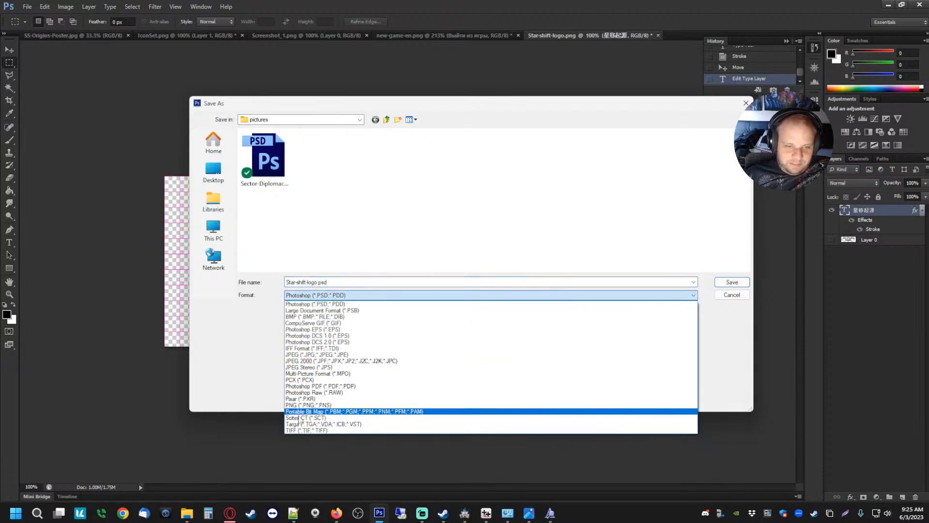
left_click(320, 436)
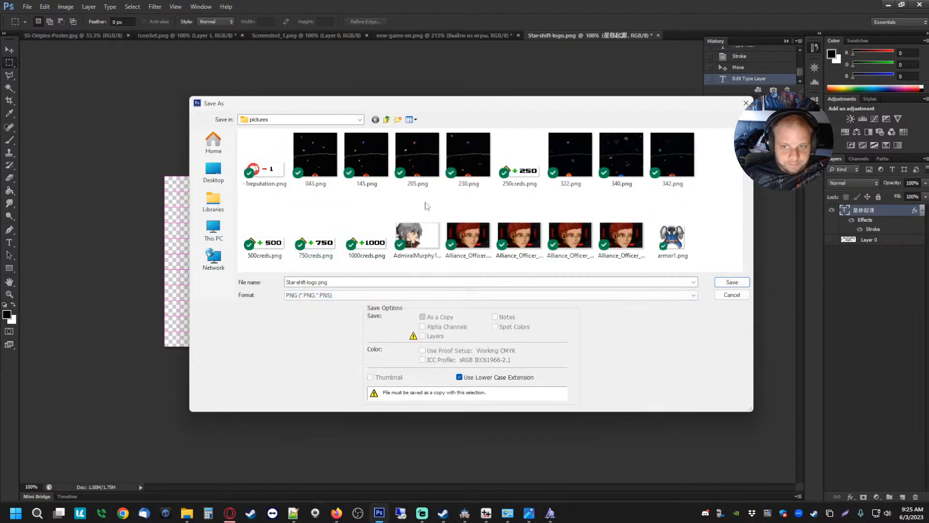
double_click(308, 282)
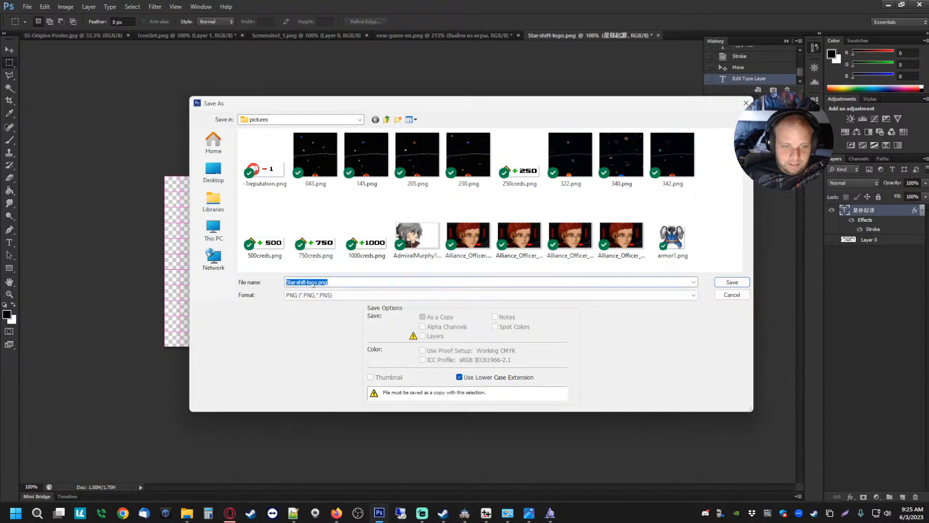
left_click(318, 282)
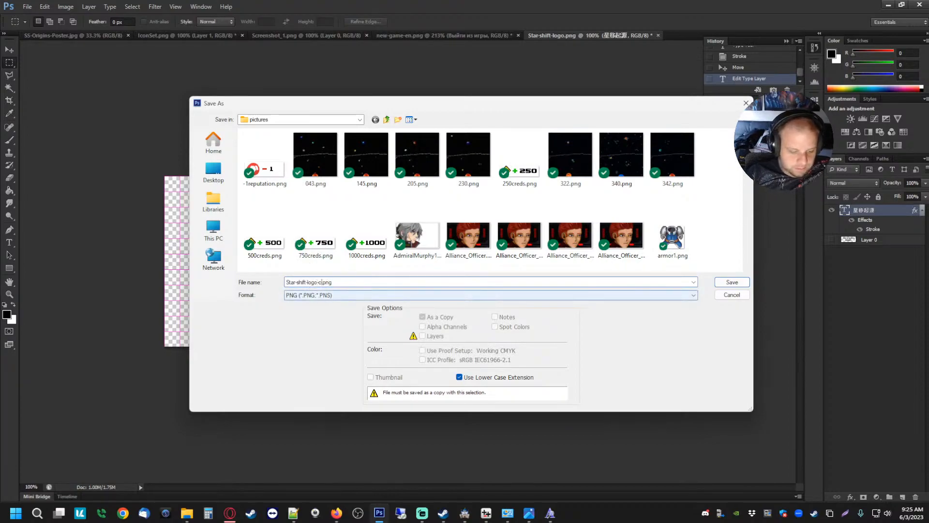
key("Return")
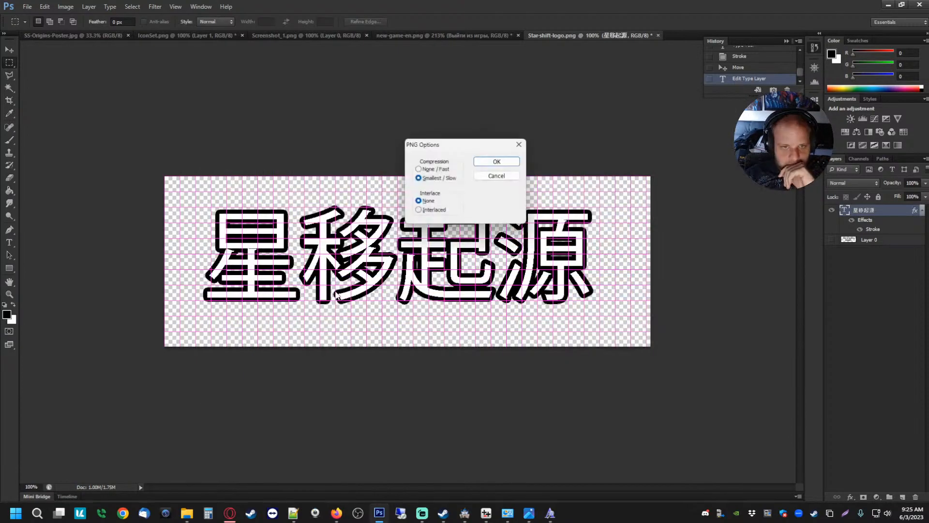
key("Return")
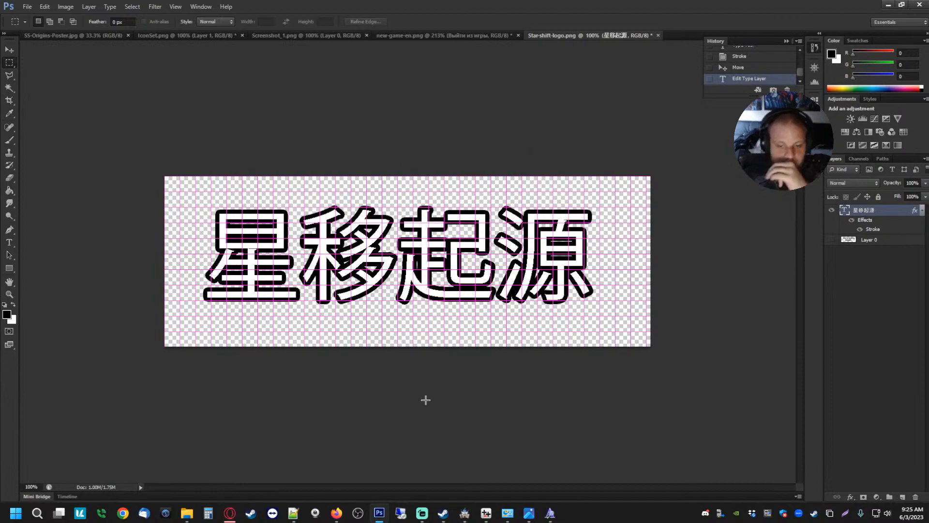
- Switch to the Star Shift Origins project in RPG Maker MZ and inspect event EV010 on the title screen map
mouse_move(465, 513)
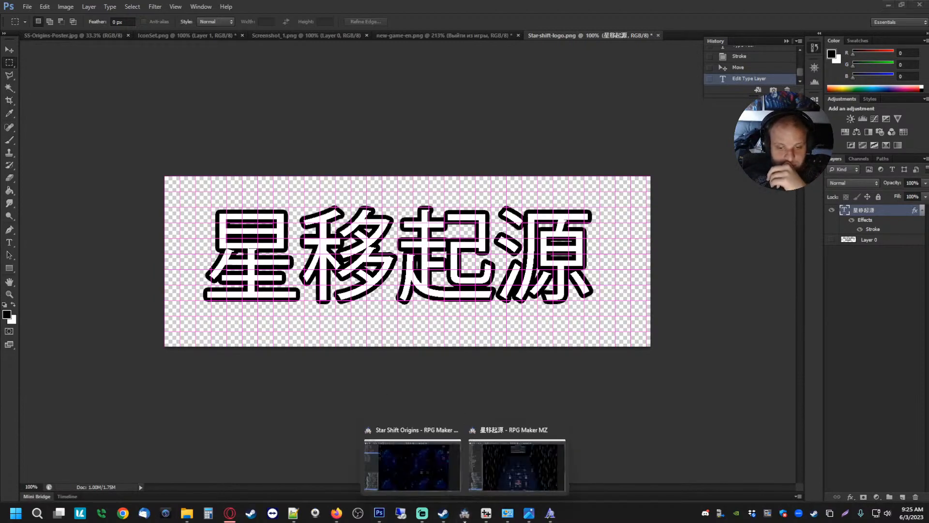
mouse_move(420, 476)
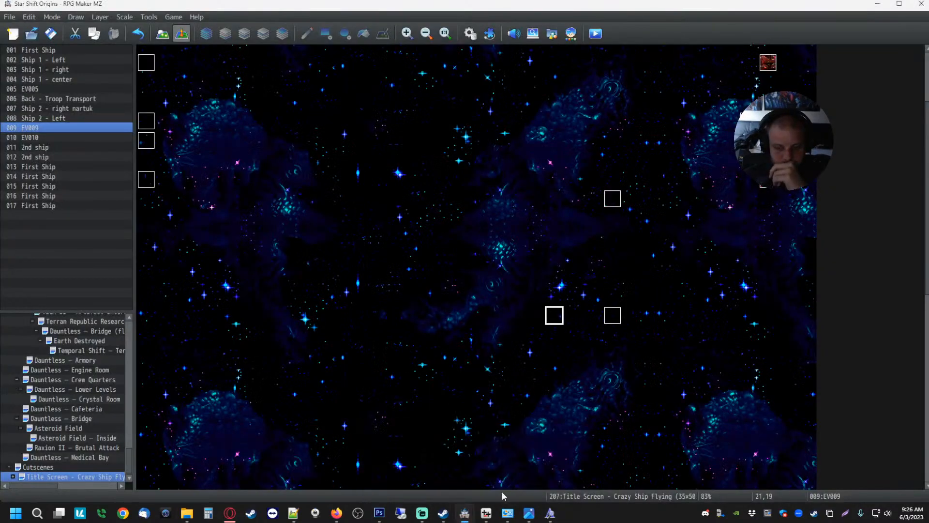
key("alt+Tab")
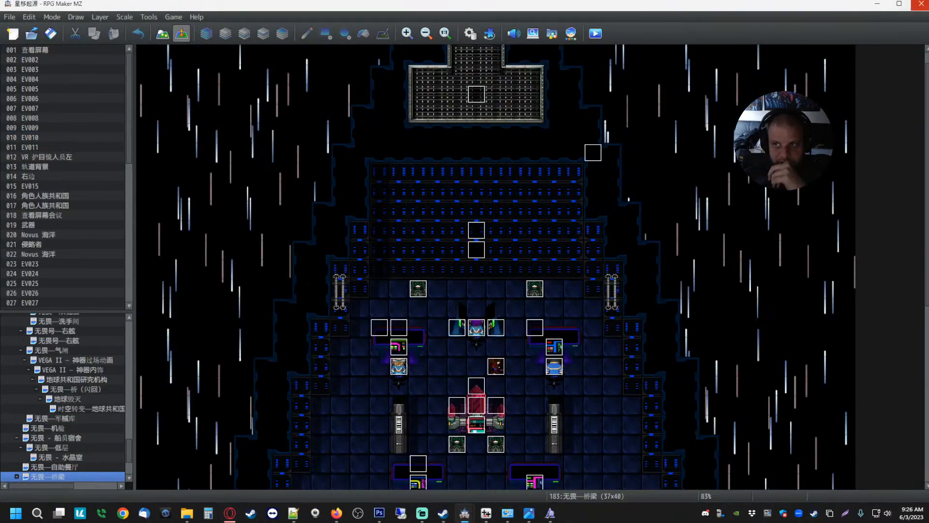
key("alt+Tab")
left_click(433, 263)
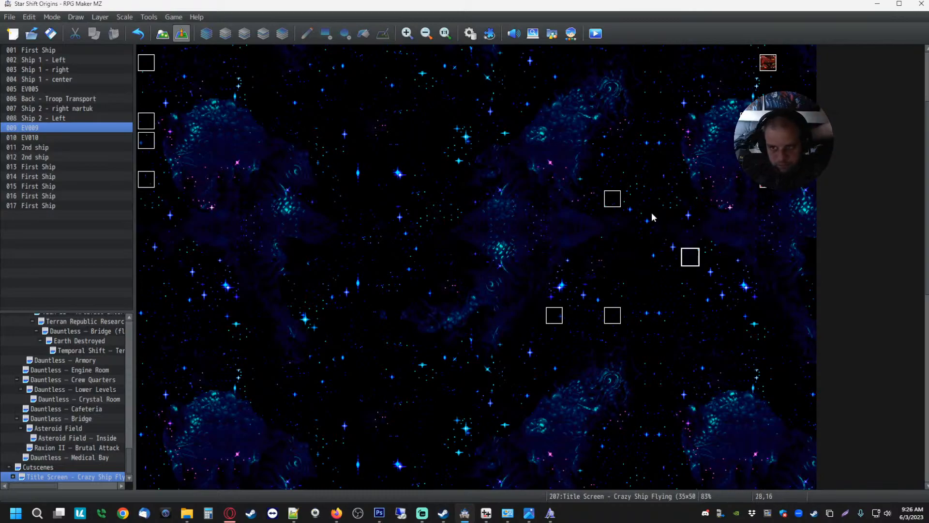
right_click(618, 200)
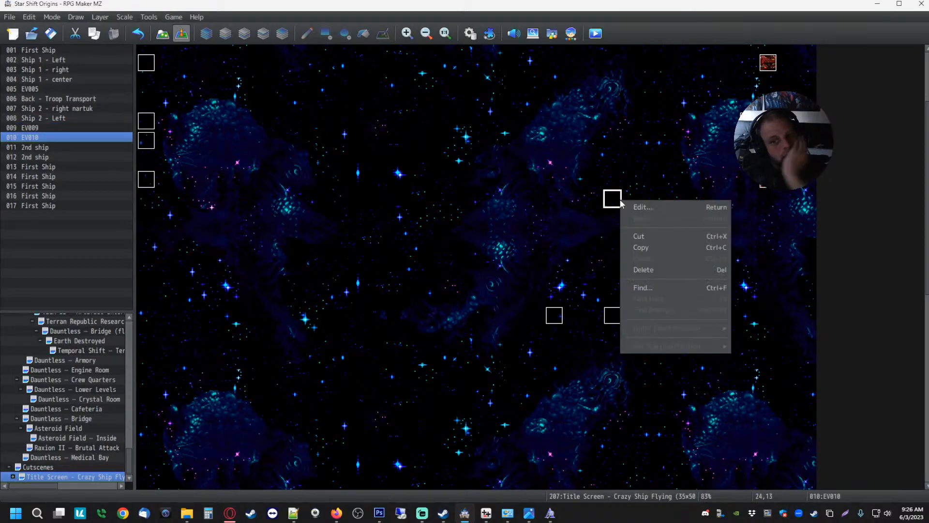
left_click(642, 208)
left_click(590, 419)
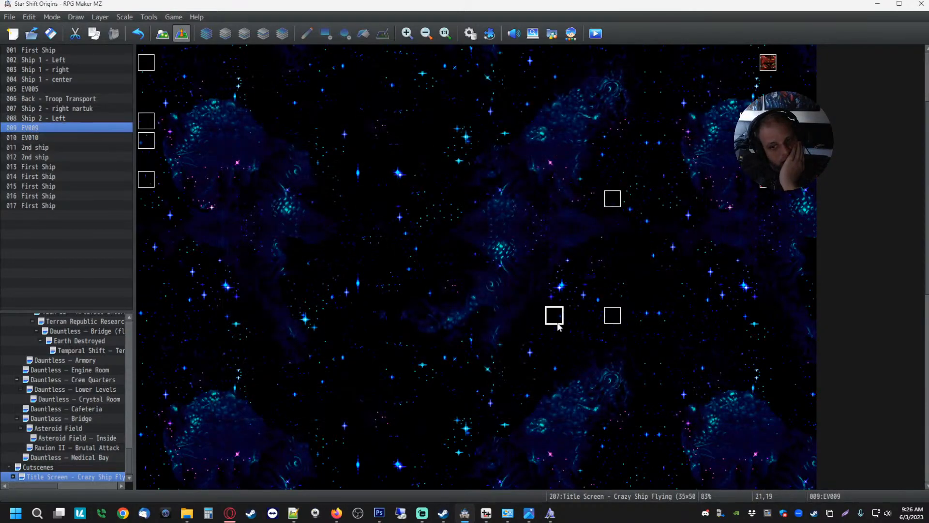
- Examine event EV009's contents, comparing the Spanish, Japanese and Russian language choice branches
right_click(558, 322)
left_click(596, 333)
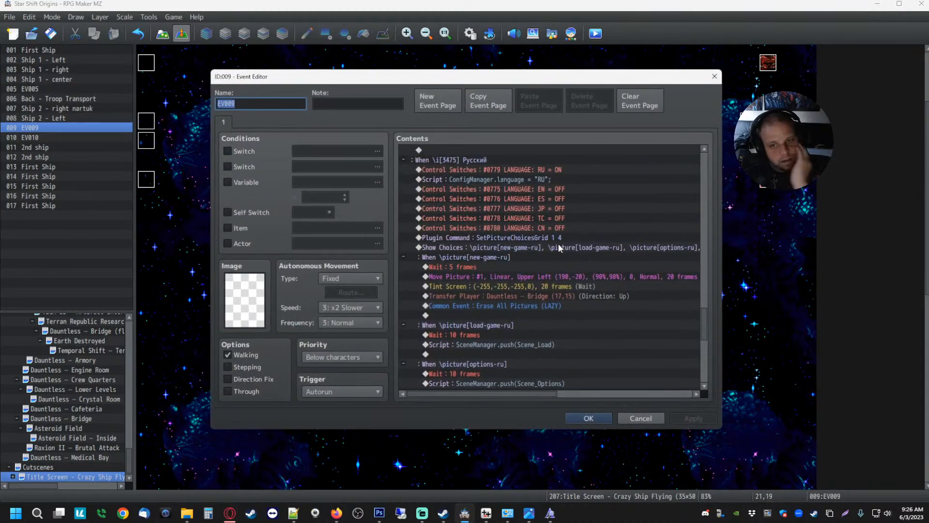
scroll(548, 263, "up", 7)
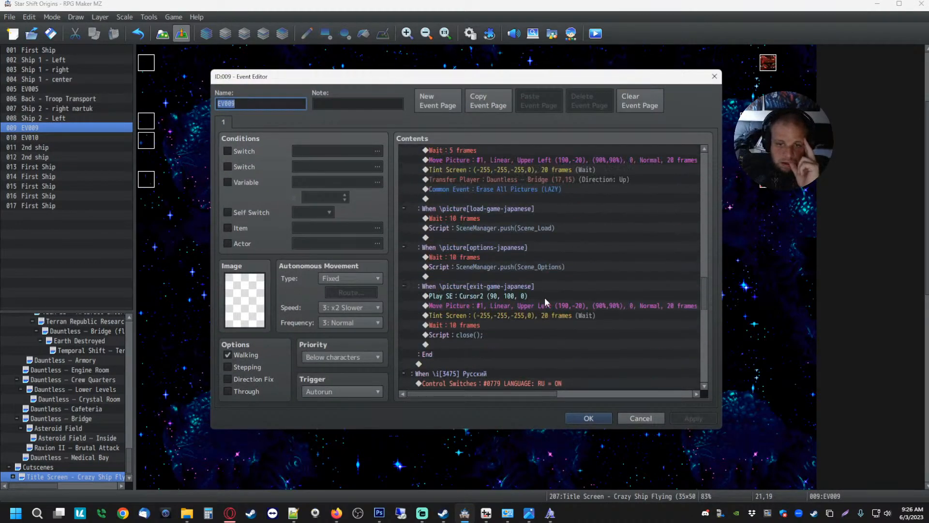
scroll(544, 297, "up", 12)
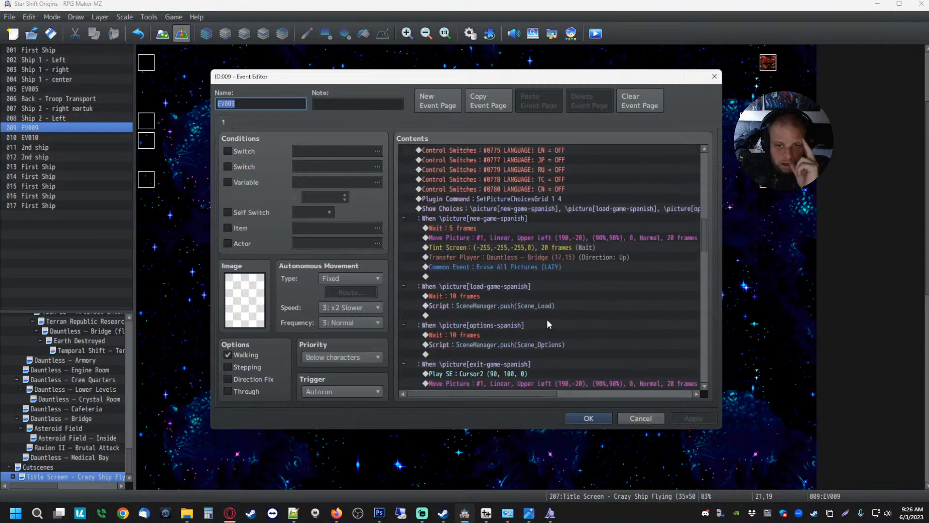
scroll(547, 320, "down", 9)
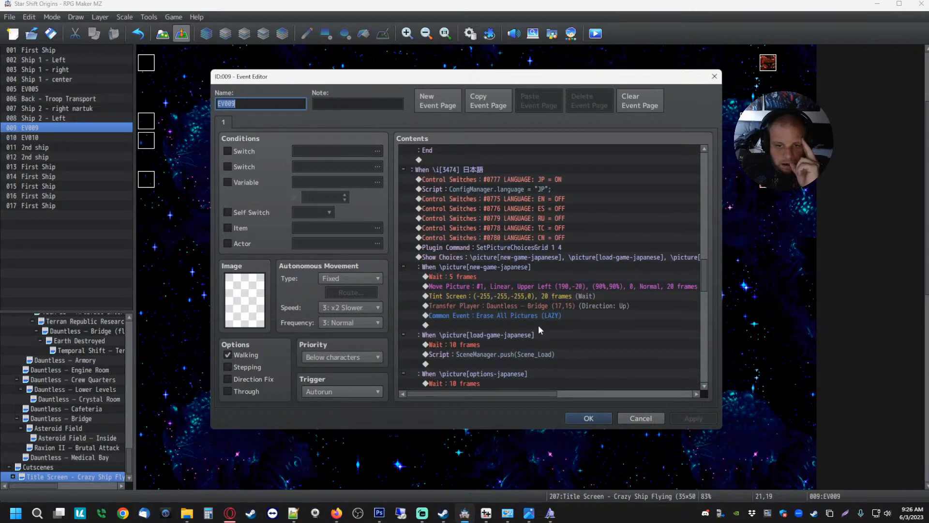
scroll(538, 324, "down", 3)
left_click(588, 417)
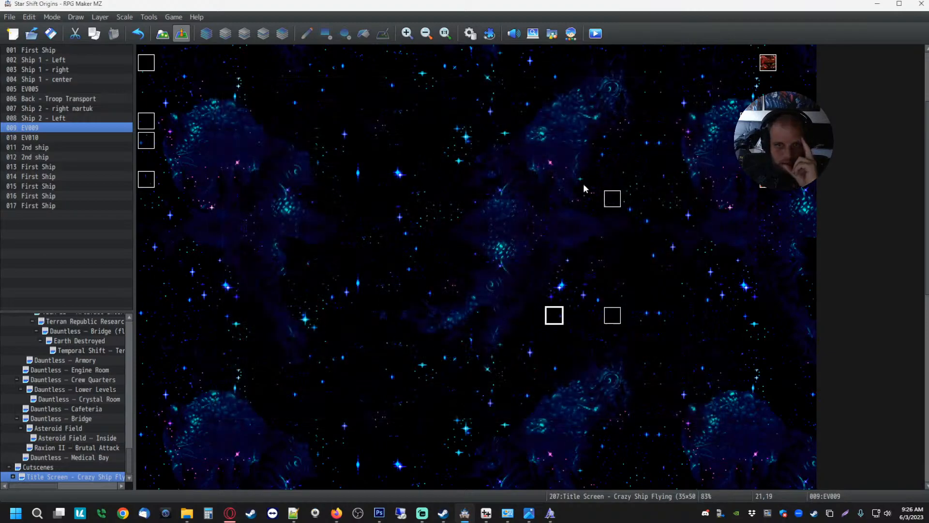
- Inspect event EV010 on the title screen map again to see whether it handles the logo pictures
right_click(610, 187)
right_click(154, 180)
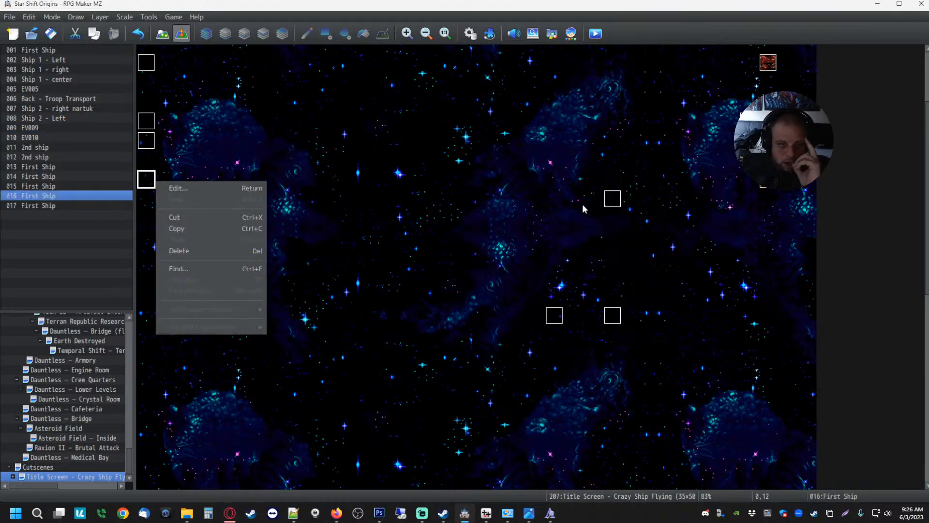
right_click(613, 198)
left_click(629, 208)
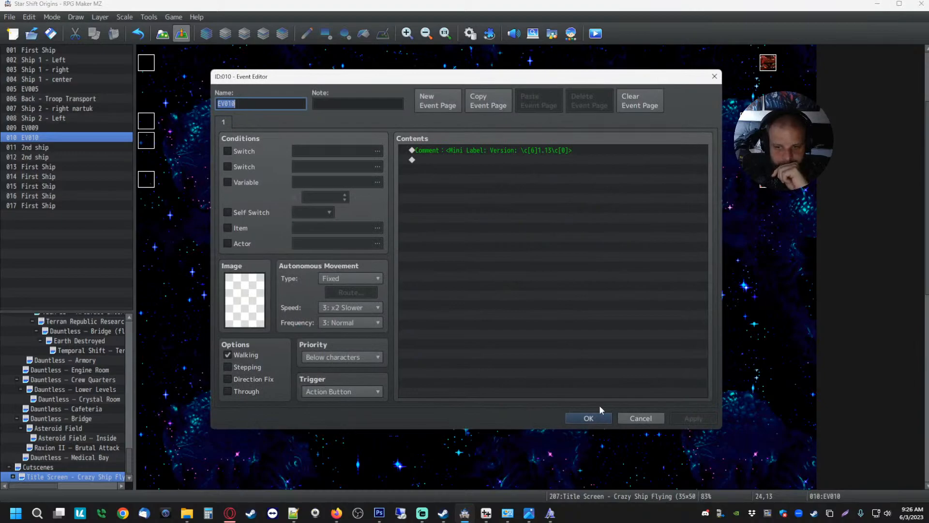
left_click(589, 417)
- Open event EV005 for editing and select the Show Picture command under the LANGUAGE: TC condition
right_click(618, 314)
left_click(629, 320)
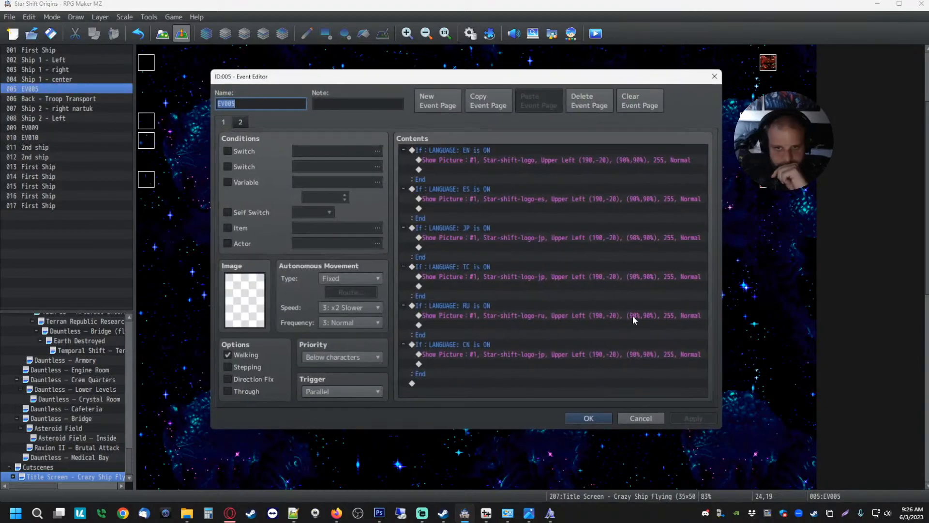
left_click(492, 238)
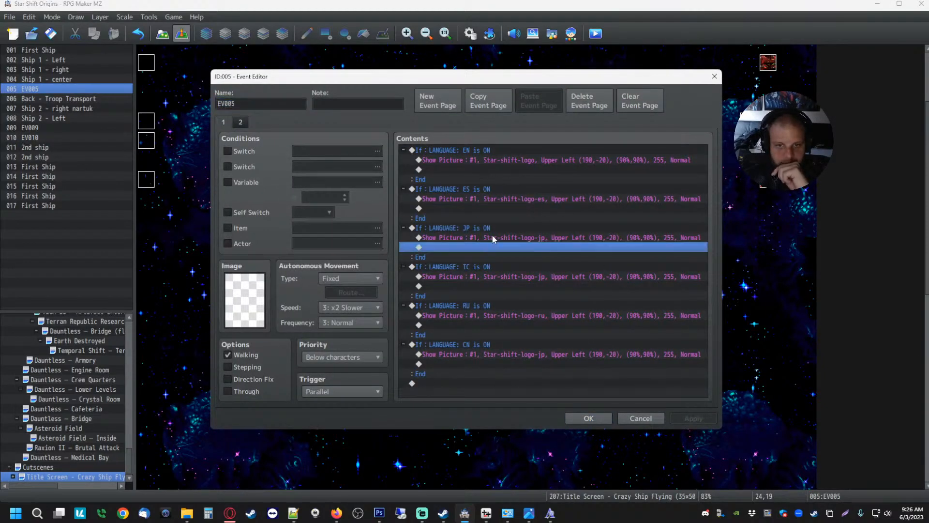
left_click(482, 276)
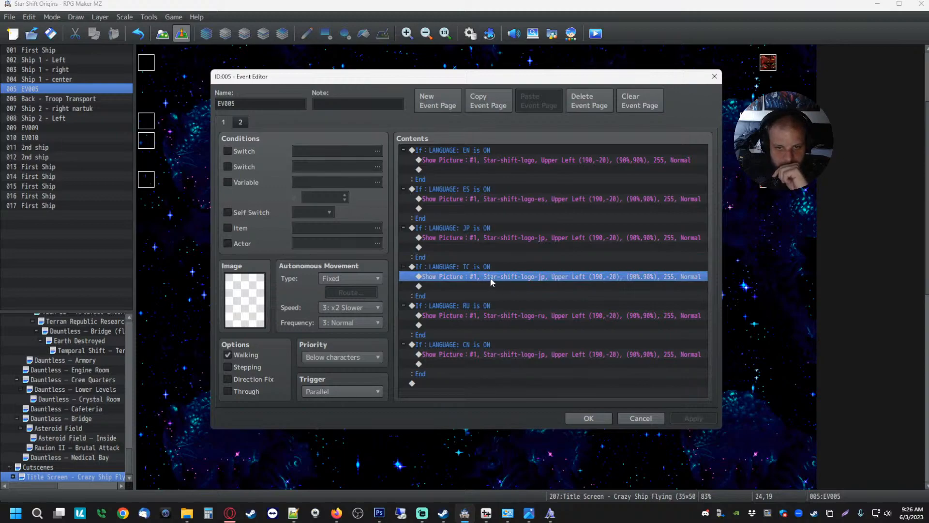
right_click(487, 276)
left_click(530, 294)
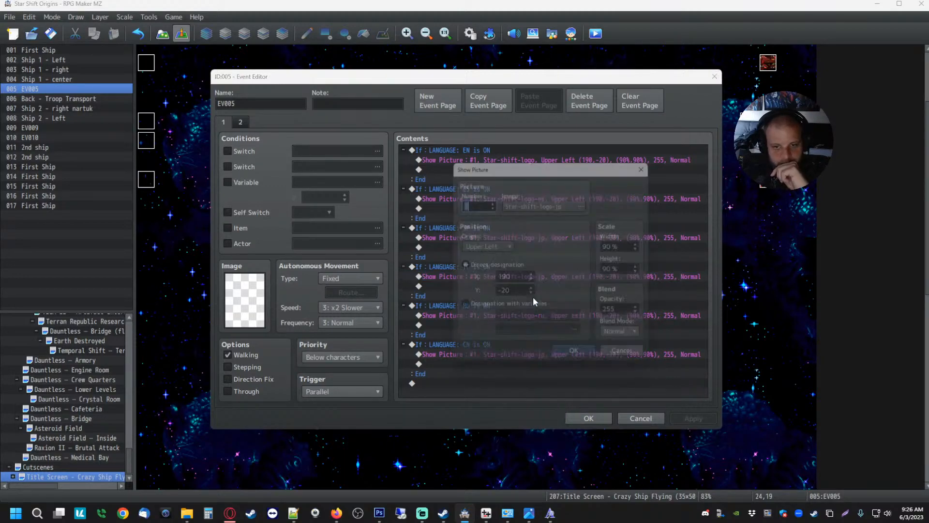
left_click(583, 203)
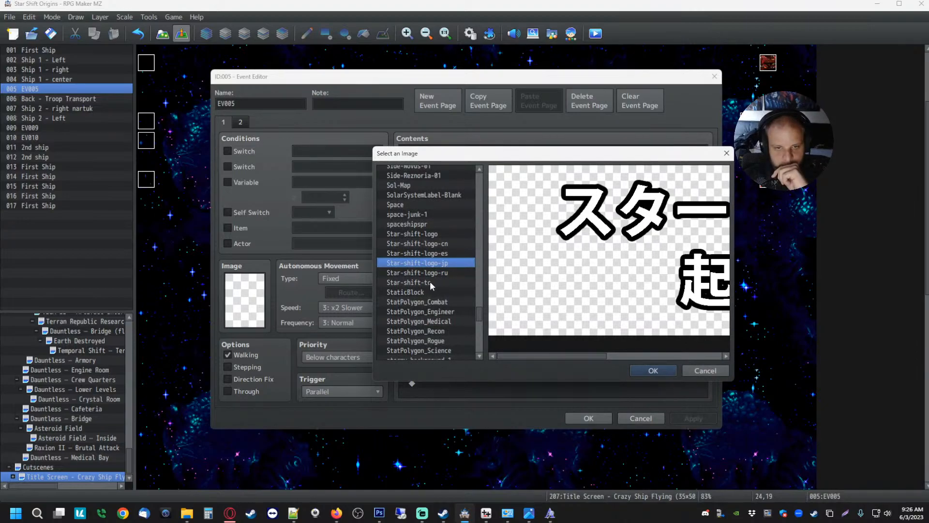
left_click(430, 281)
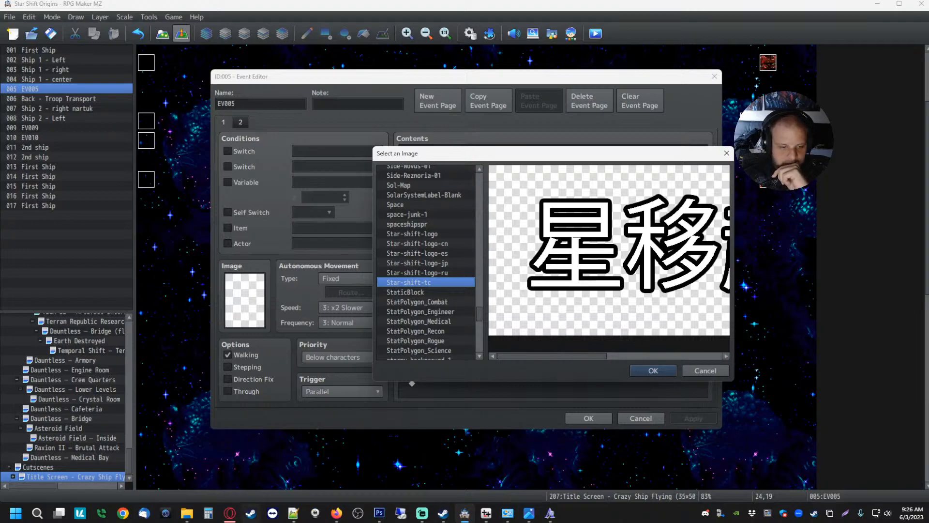
- Switch to File Explorer and open the img\pictures folder of Star Shift Origins v1.13
left_click(187, 513)
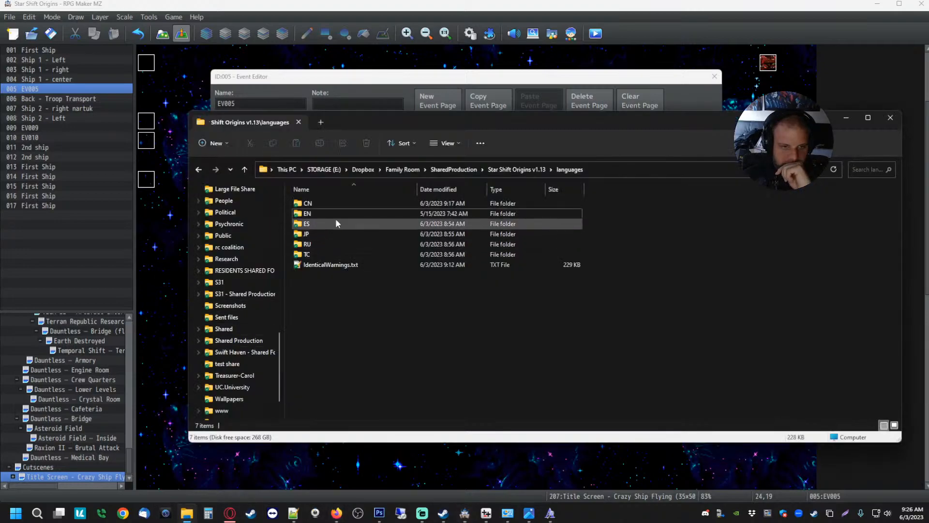
left_click(524, 170)
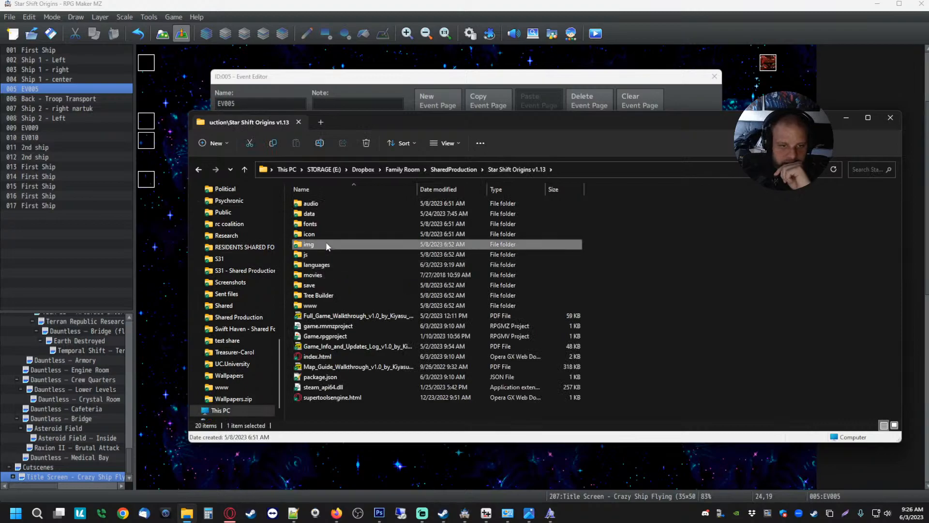
double_click(326, 245)
scroll(339, 305, "down", 2)
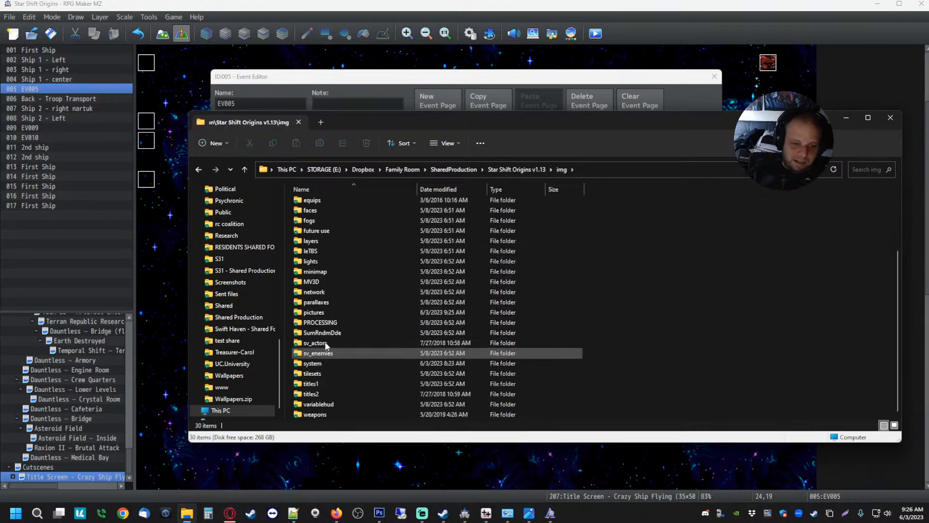
double_click(313, 312)
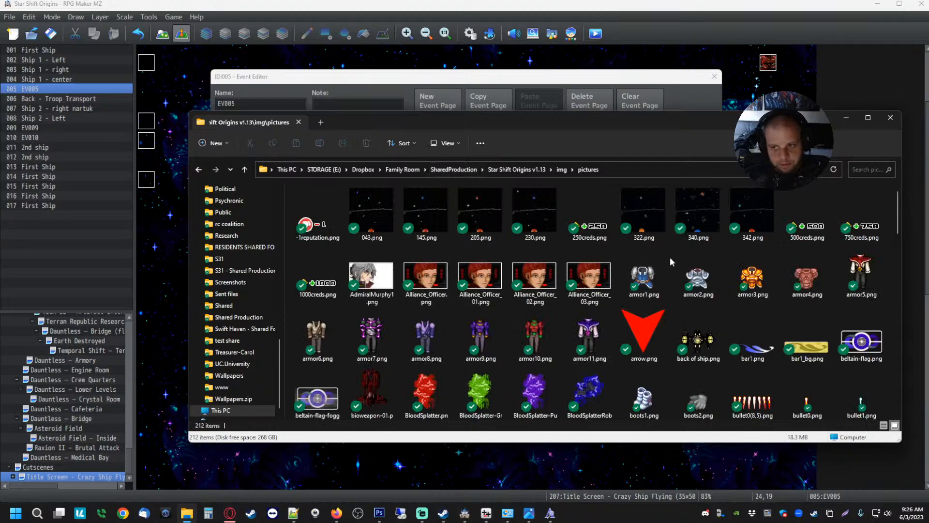
- Sort the pictures folder by date modified to bring the newest logo files together
right_click(344, 250)
mouse_move(378, 264)
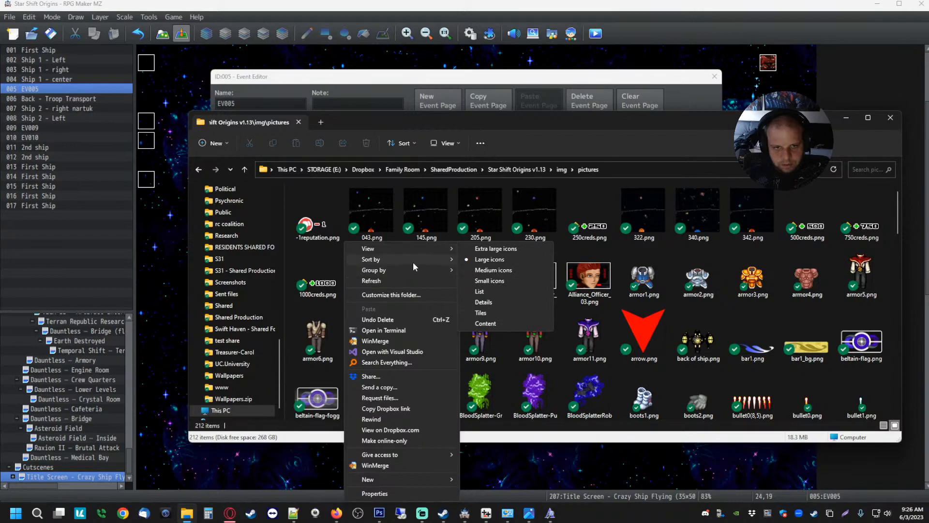
mouse_move(415, 262)
left_click(492, 270)
left_click(335, 245)
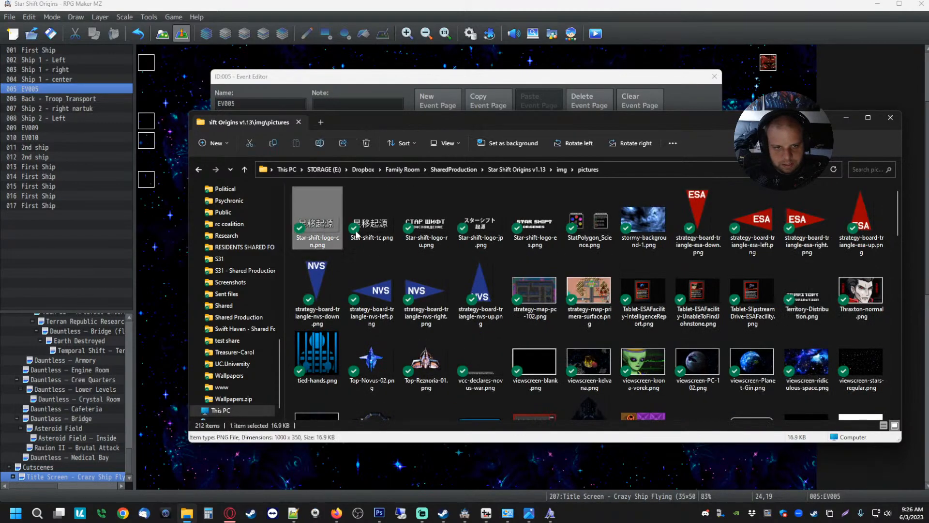
- Rename Star-shift-tc.png to Star-shift-logo-tc.png and close the File Explorer window
left_click(373, 237)
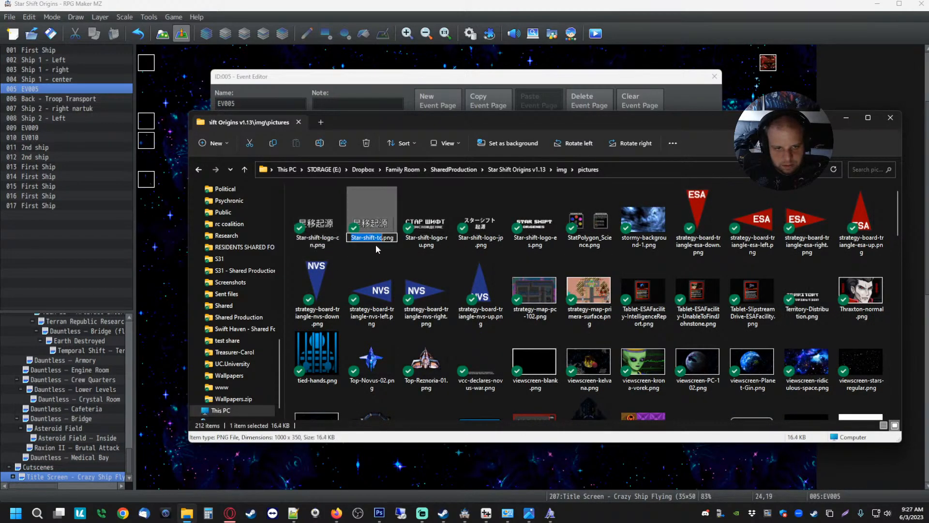
left_click(378, 238)
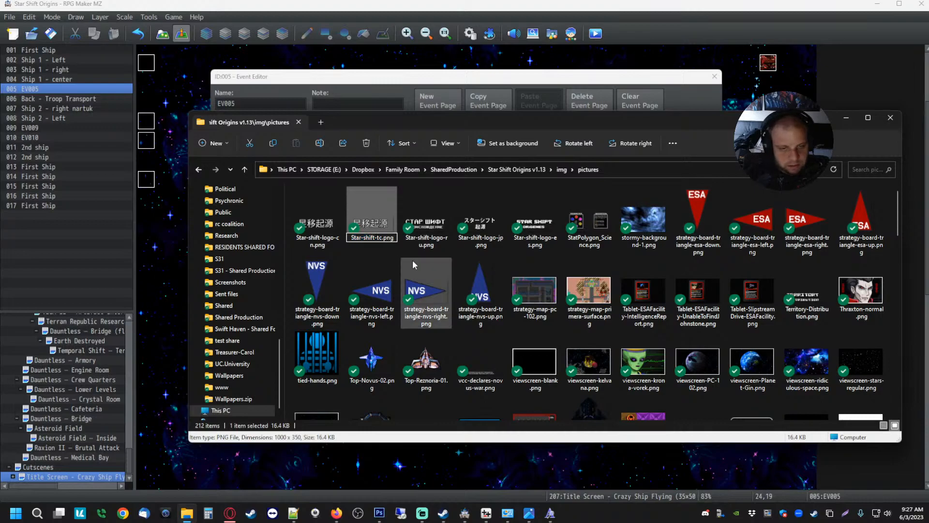
type("logo-")
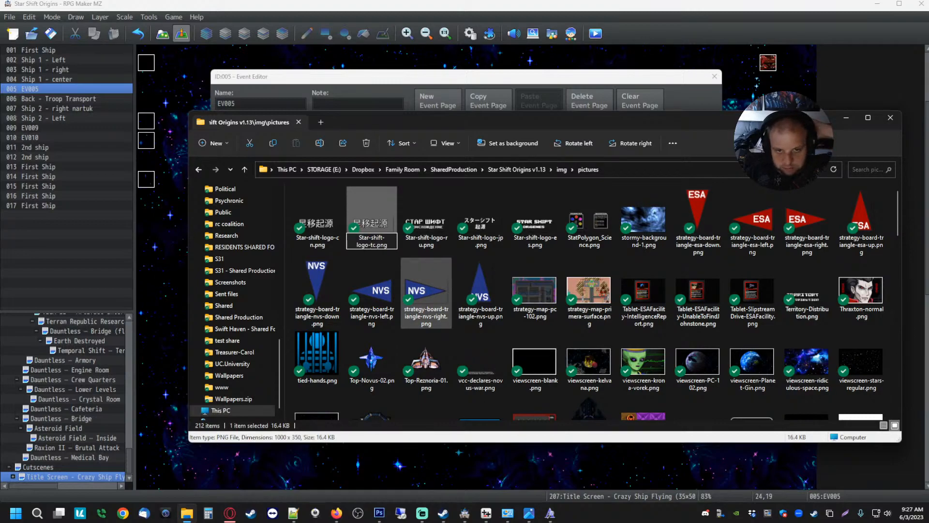
key("Return")
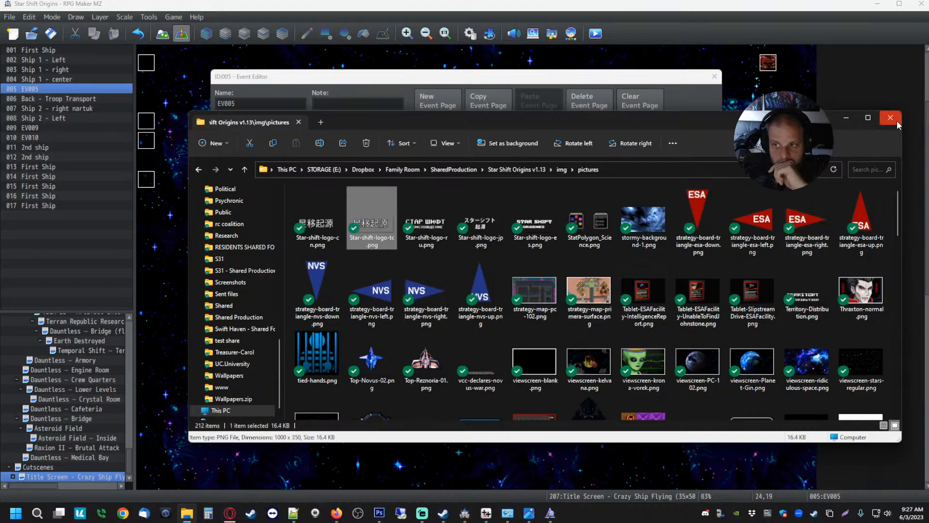
left_click(895, 121)
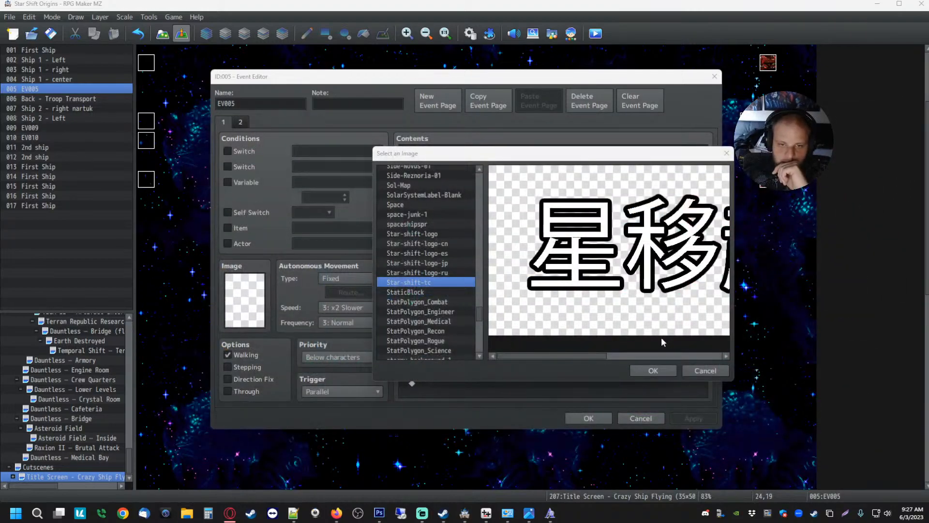
- Back in EV005, reload the image list and set the LANGUAGE: TC Show Picture image to Star-shift-logo-tc
left_click(718, 370)
left_click(594, 361)
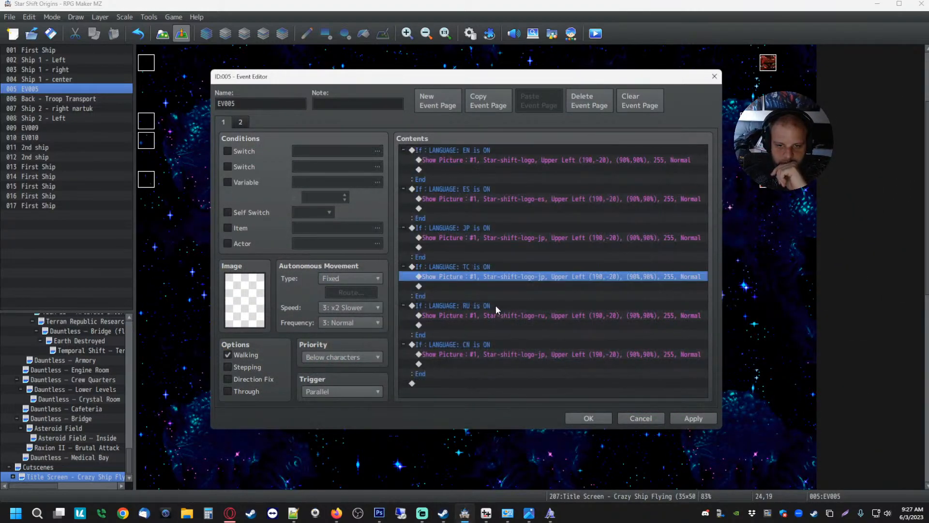
right_click(479, 280)
left_click(510, 294)
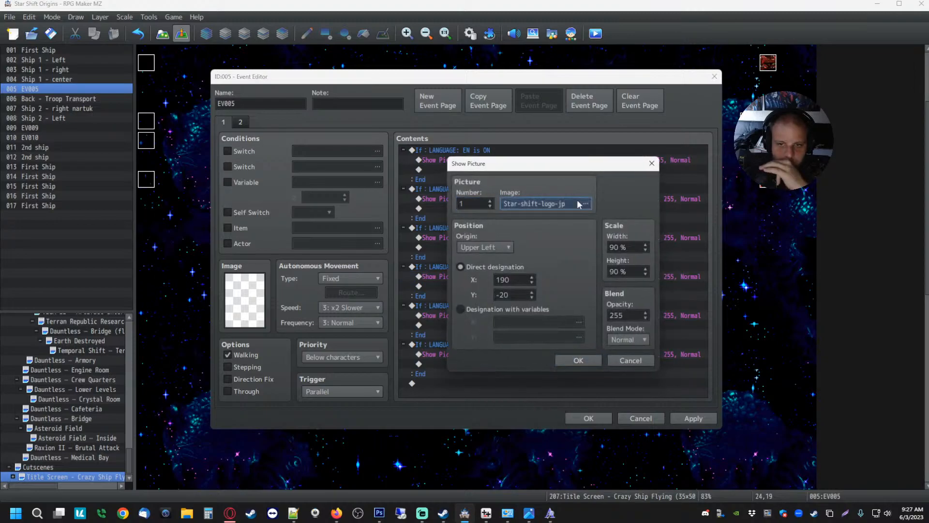
left_click(518, 202)
left_click(441, 282)
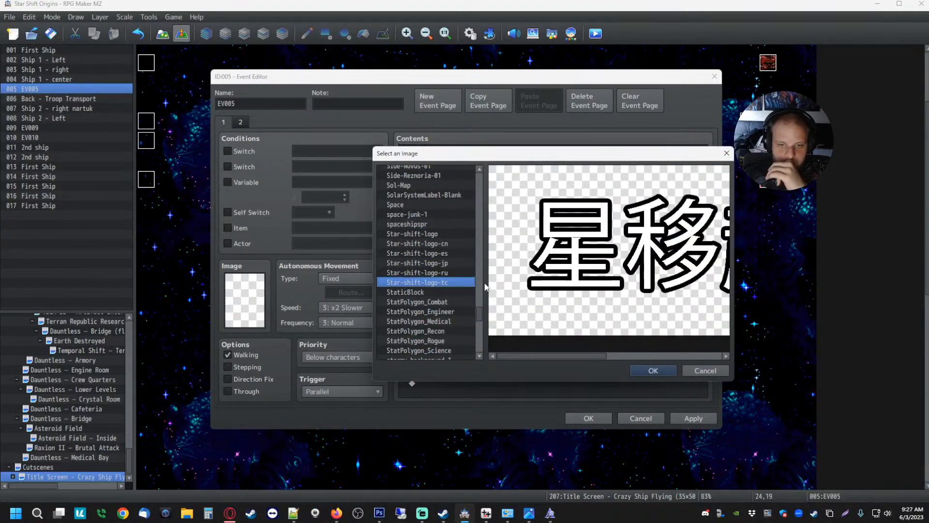
left_click(653, 370)
left_click(583, 360)
left_click(507, 323)
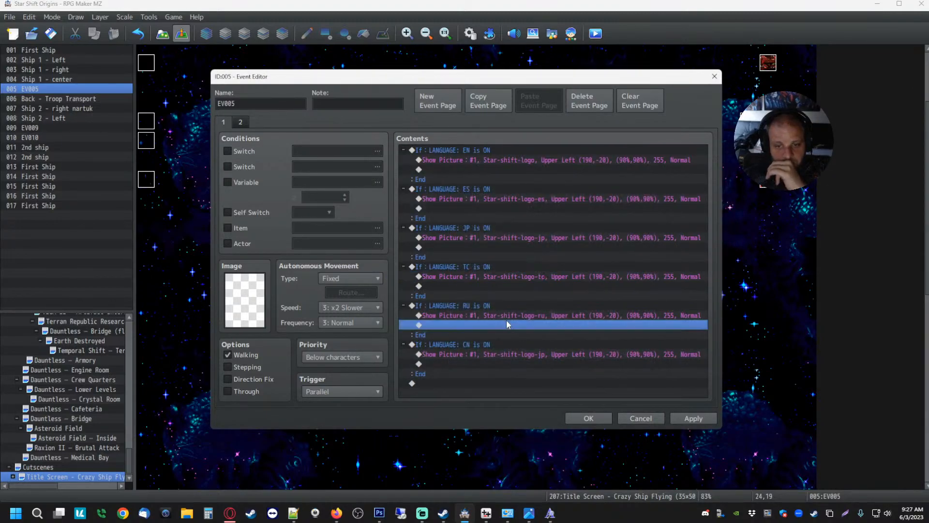
- Set the LANGUAGE: CN Show Picture image to Star-shift-logo-cn, then apply and close the EV005 edits
left_click(480, 355)
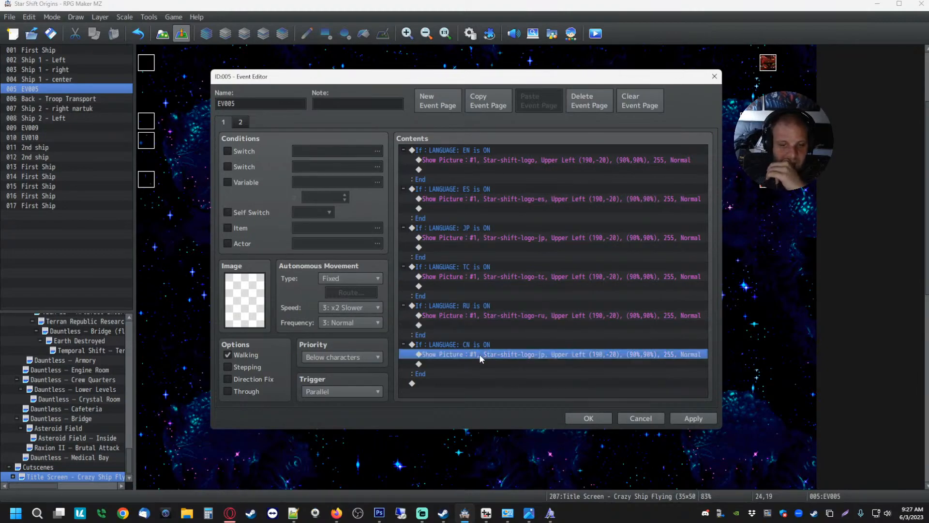
right_click(479, 358)
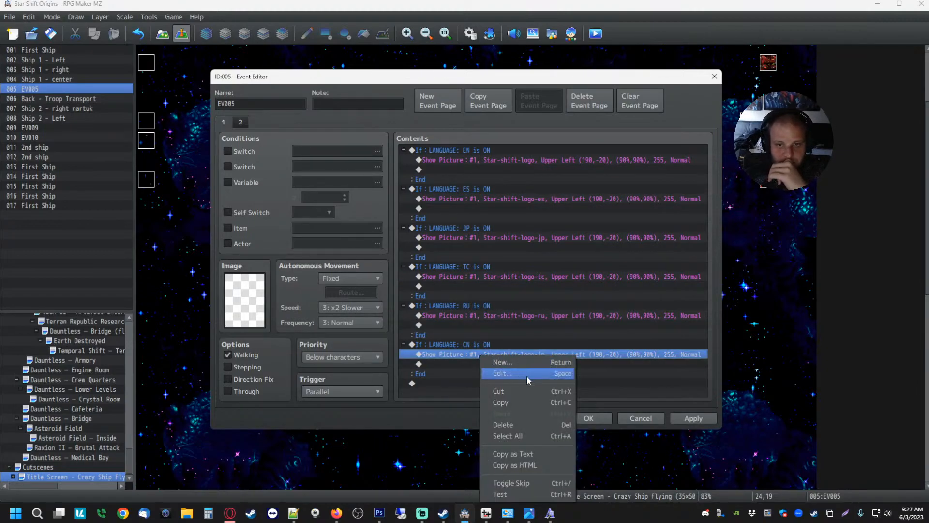
left_click(526, 375)
left_click(519, 145)
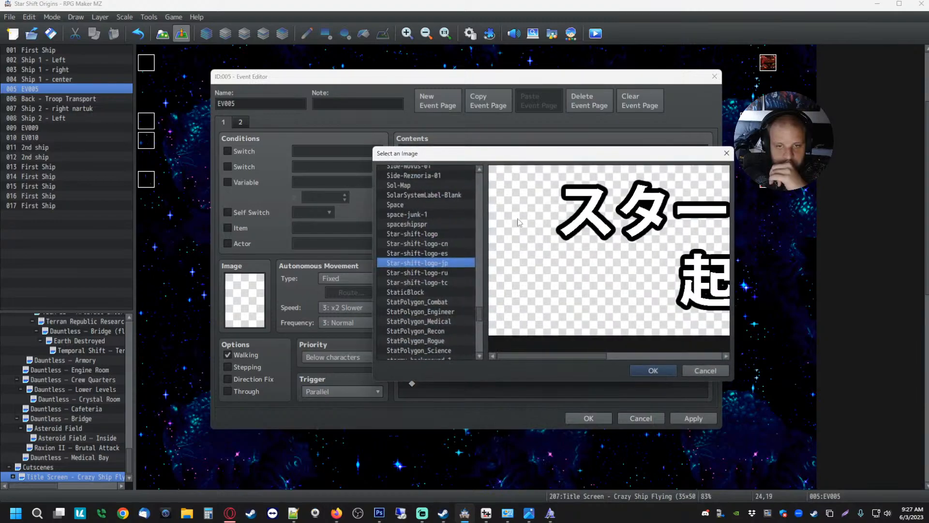
left_click(448, 244)
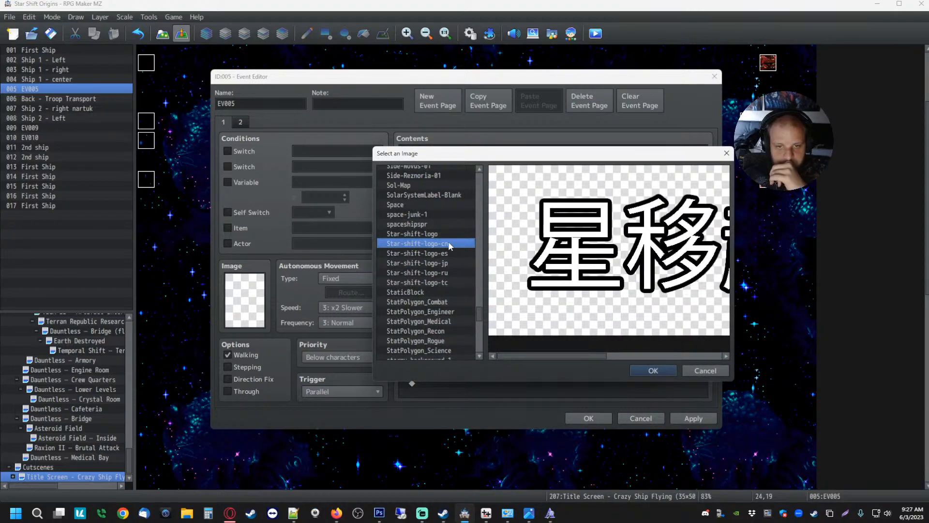
left_click(655, 373)
left_click(577, 360)
left_click(526, 383)
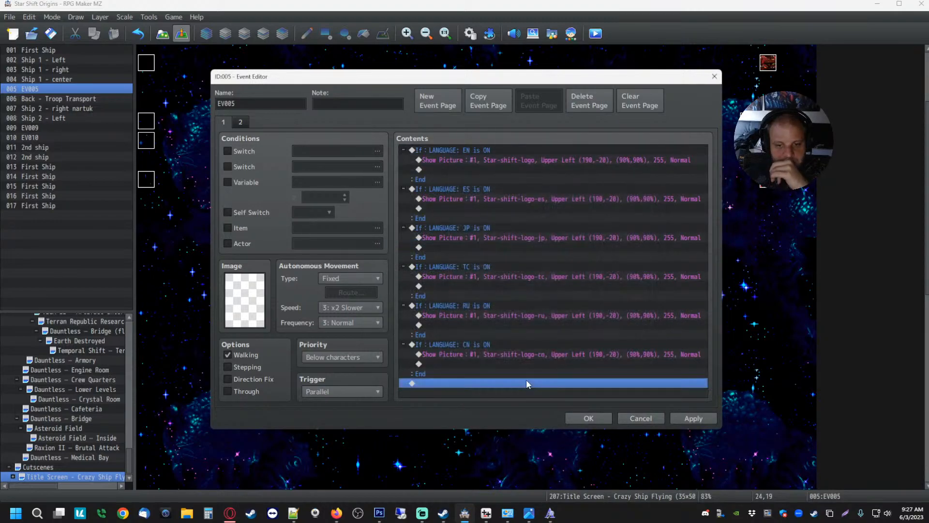
left_click(693, 418)
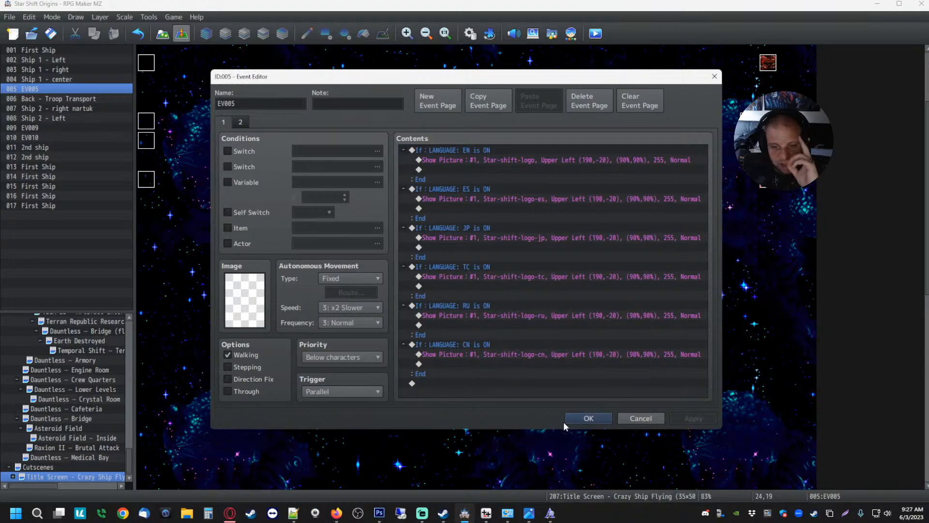
left_click(588, 419)
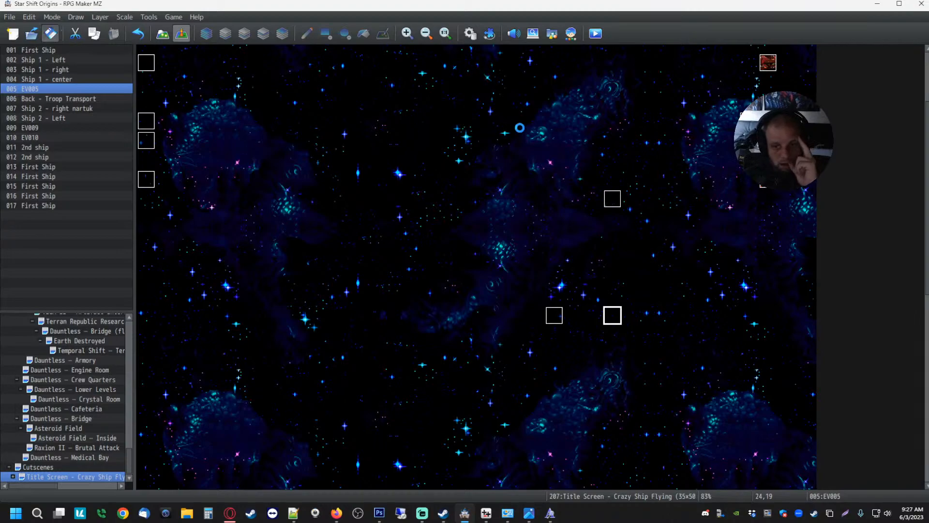
- Playtest the game, choose Русский in the language menu to check its title screen, and close the test window
left_click(595, 33)
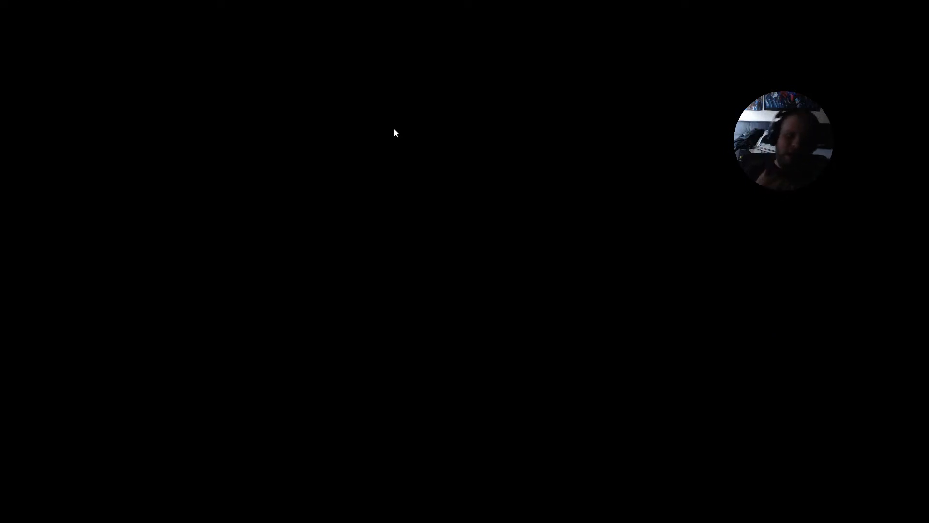
key("Down")
key("Down")
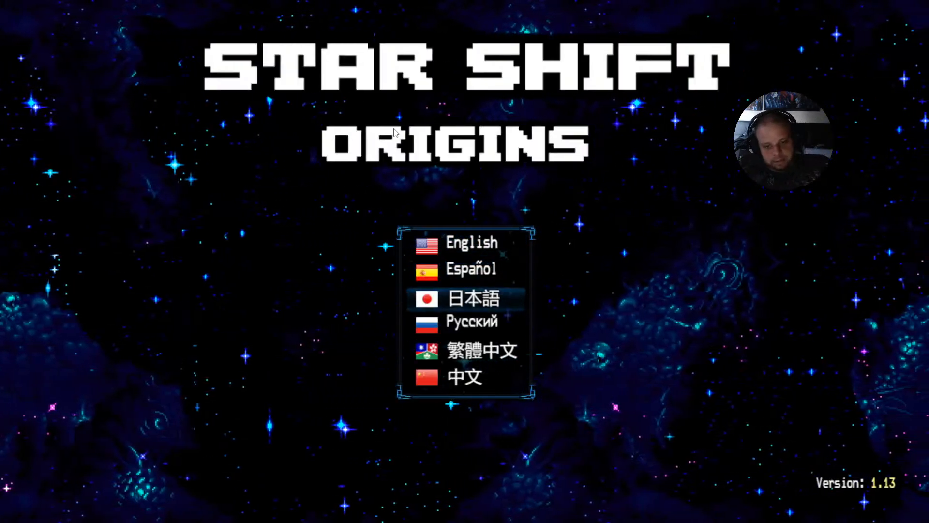
key("Down")
key("Down")
key("Down")
key("Down")
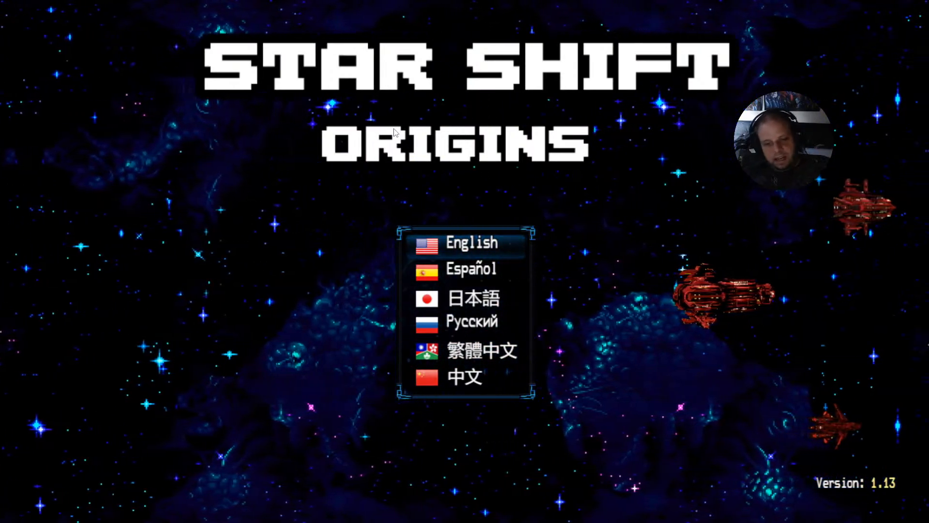
key("Down")
key("Down")
key("Down")
key("Return")
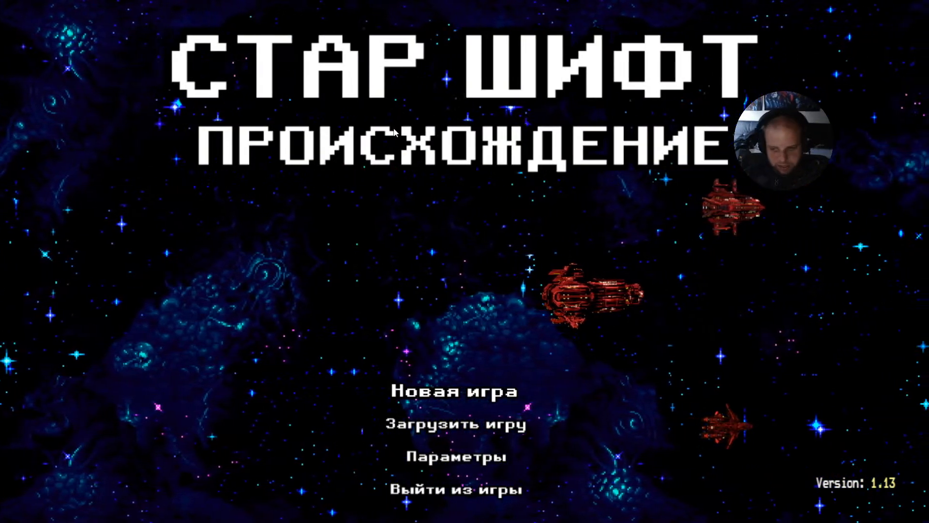
key("F4")
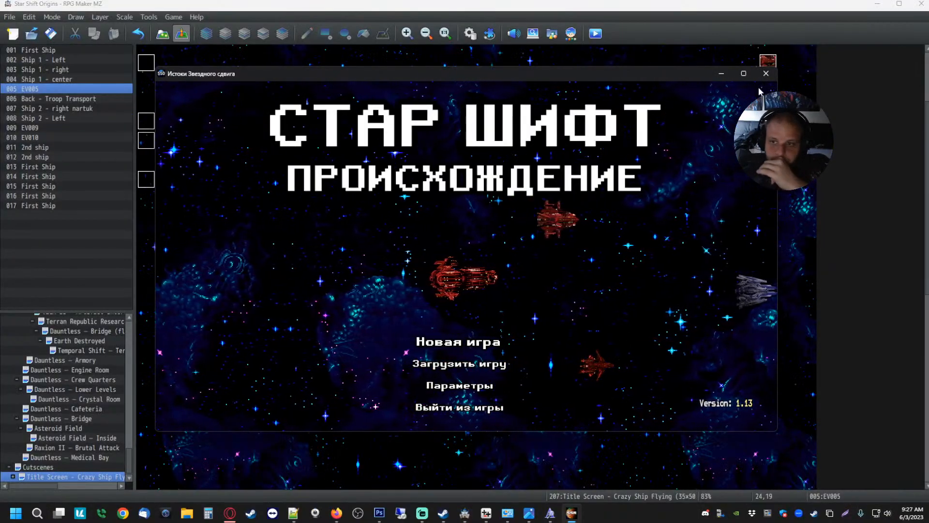
left_click(766, 73)
- Find event EV009 on the Title Screen map and open it for editing
left_click(554, 238)
left_click(612, 199)
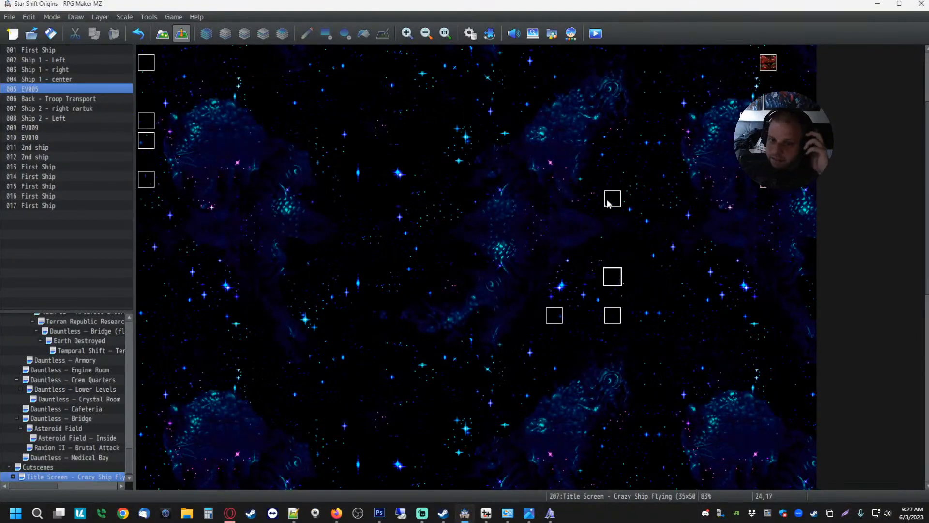
left_click(535, 334)
left_click(554, 315)
left_click(651, 237)
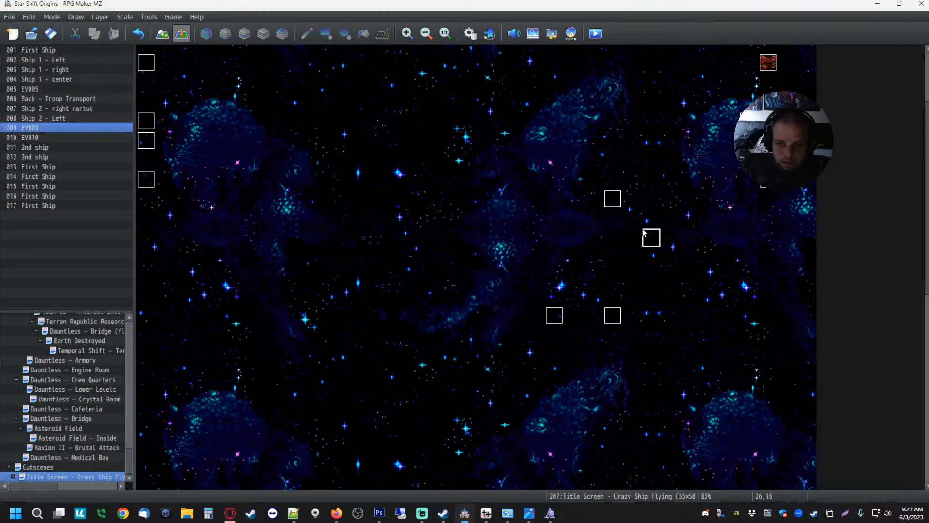
right_click(555, 318)
left_click(557, 323)
- Review the language branches in EV009, comparing the title menu commands of the existing languages with the Chinese branches
scroll(602, 239, "down", 5)
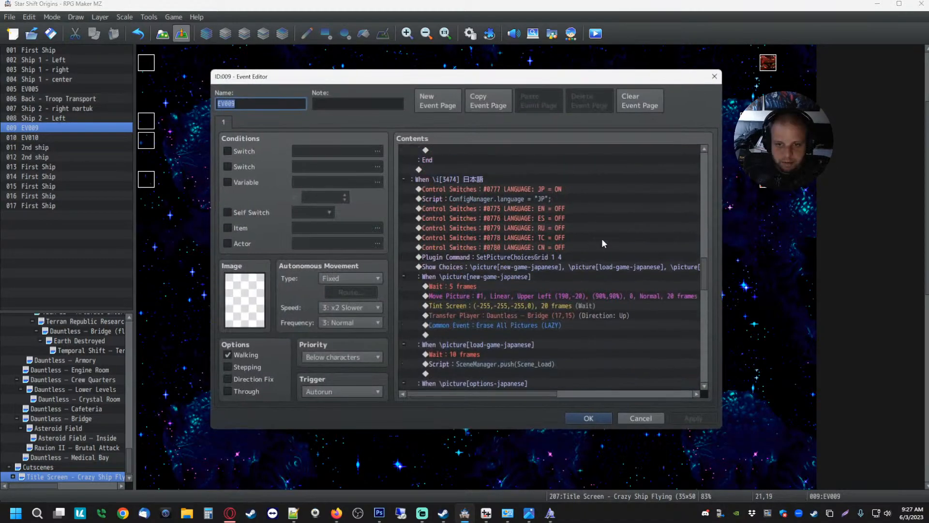
scroll(557, 283, "up", 4)
scroll(552, 312, "up", 12)
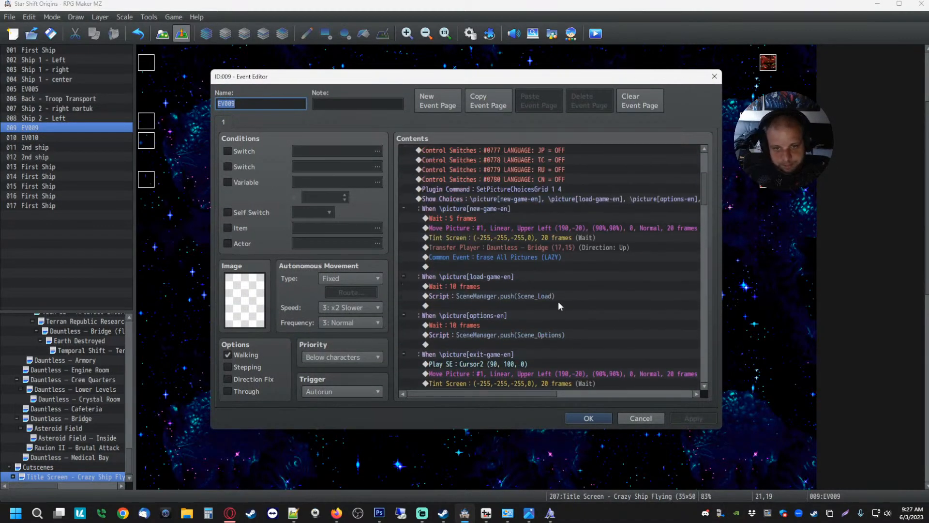
scroll(556, 182, "down", 7)
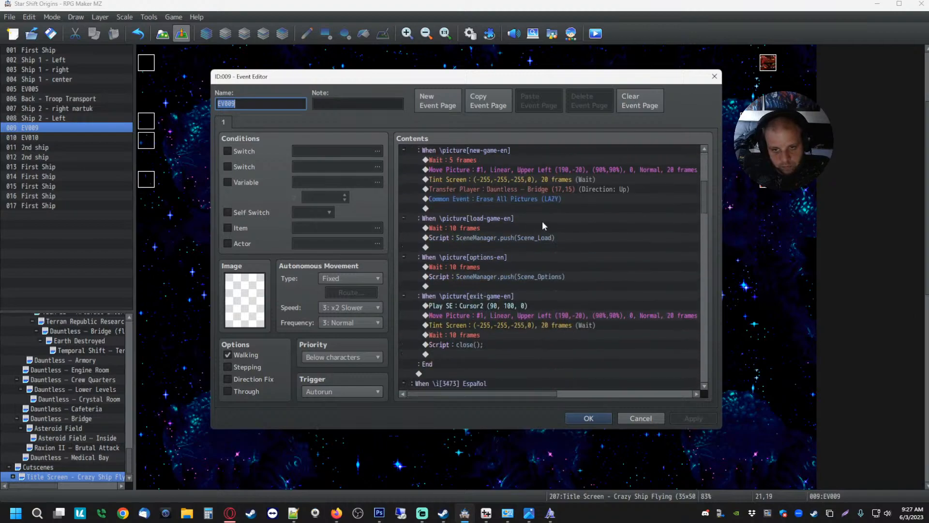
scroll(542, 221, "down", 18)
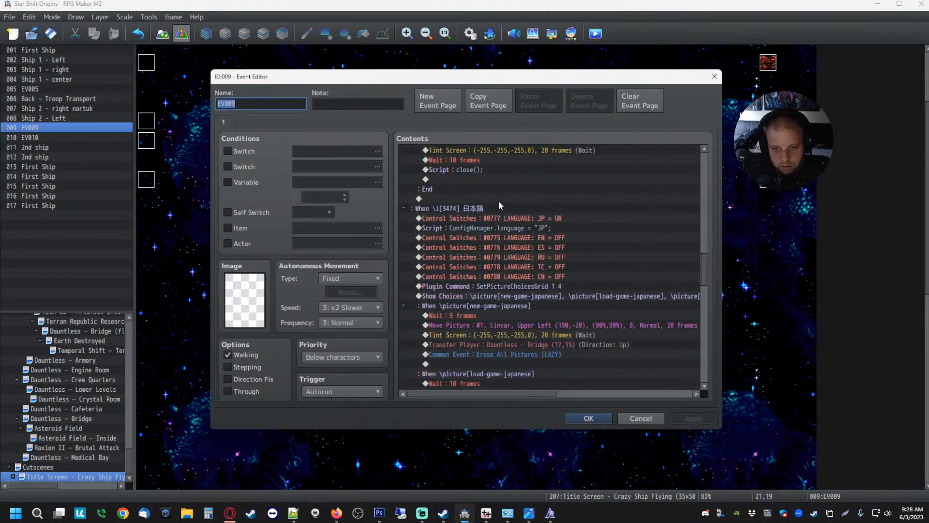
scroll(498, 208, "down", 13)
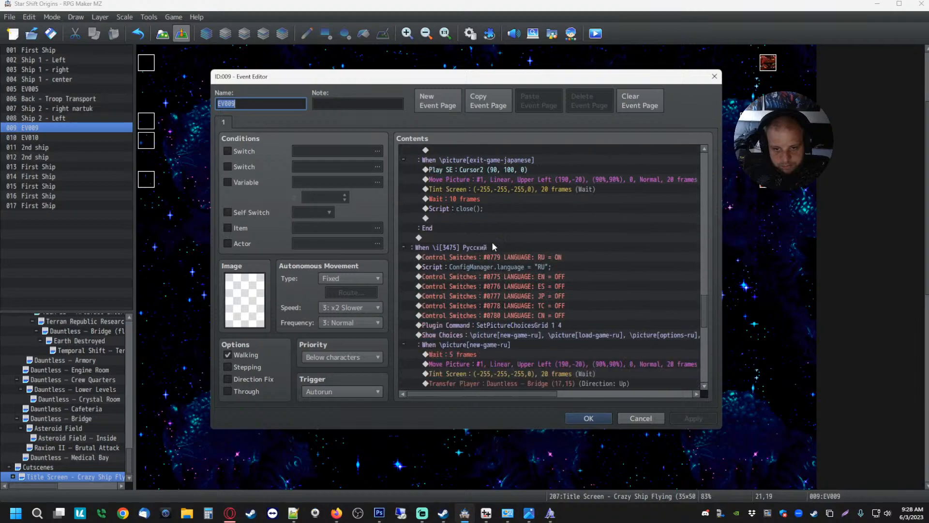
scroll(492, 242, "down", 8)
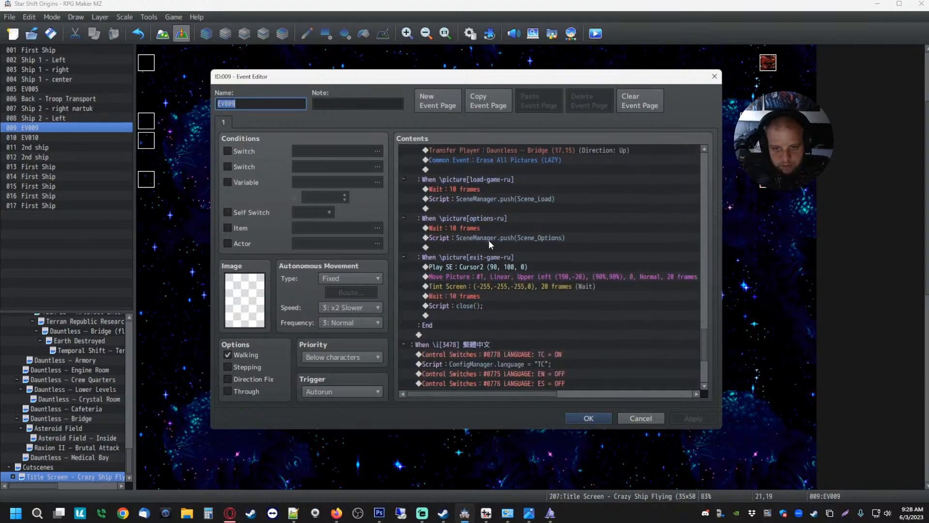
scroll(486, 244, "down", 5)
- Copy the Show Choices block from the Русский branch of EV009 and paste it at the end of the 繁體中文 branch
scroll(504, 285, "up", 7)
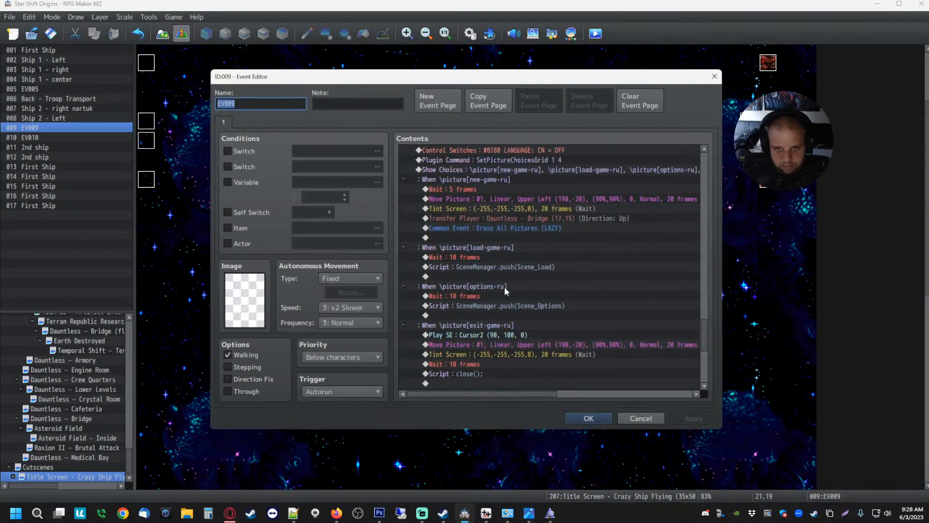
scroll(504, 286, "up", 2)
left_click(475, 235)
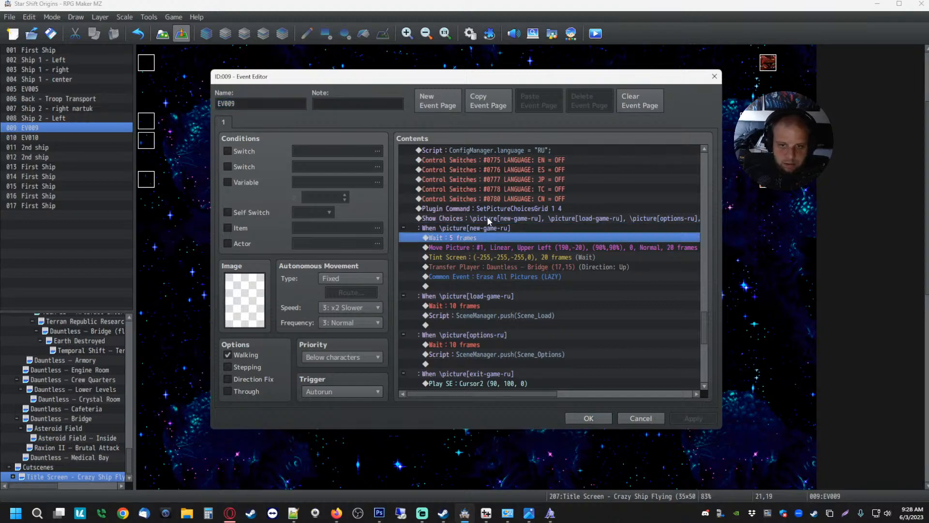
left_click(487, 218)
scroll(513, 236, "down", 4)
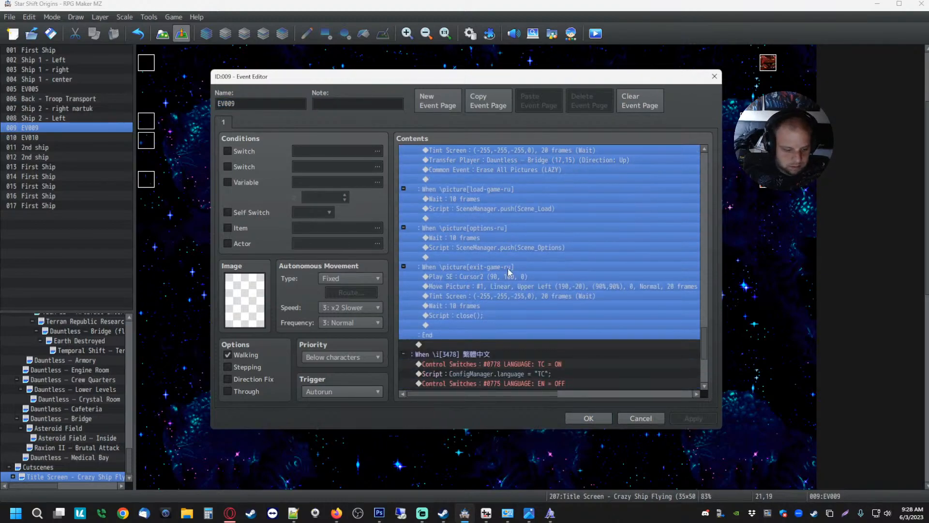
scroll(494, 288, "down", 5)
left_click(455, 294)
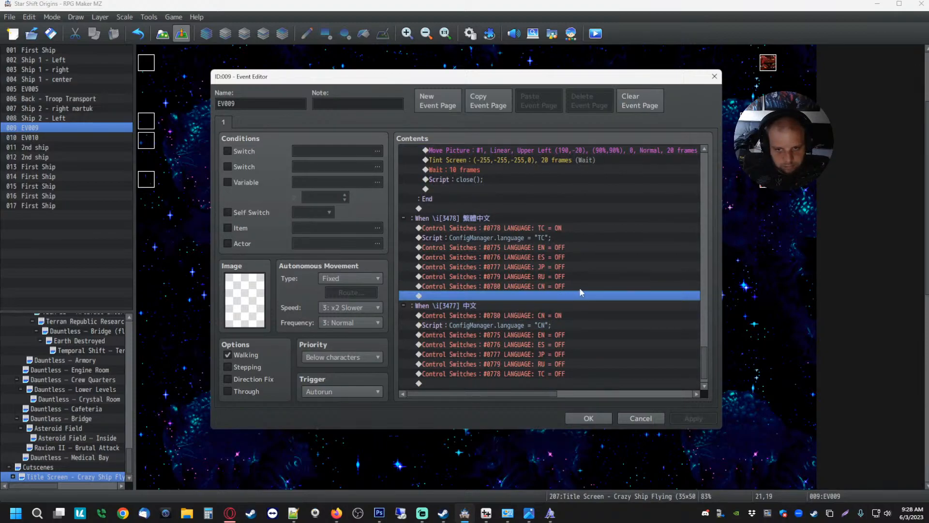
key("ctrl+v")
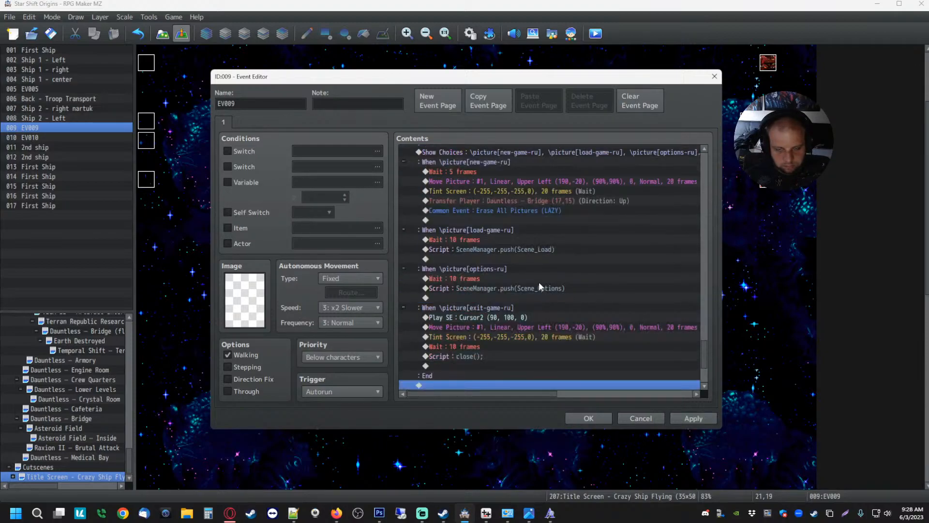
- Paste the same Show Choices block at the end of the 中文 branch
scroll(546, 283, "down", 4)
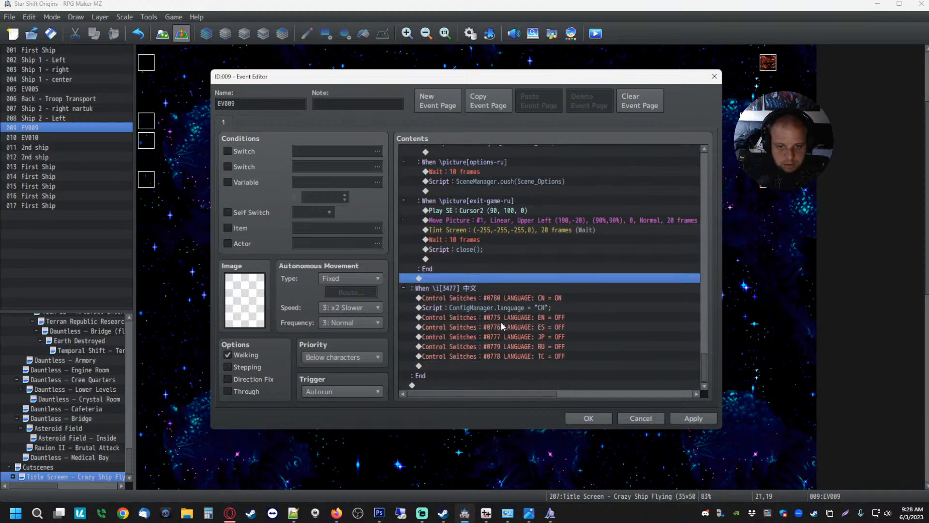
left_click(456, 365)
key("ctrl+v")
- Set the 繁體中文 branch's Show Choices pictures to new-game-tc, load-game-tc, options-tc and exit-game-tc
scroll(522, 329, "up", 6)
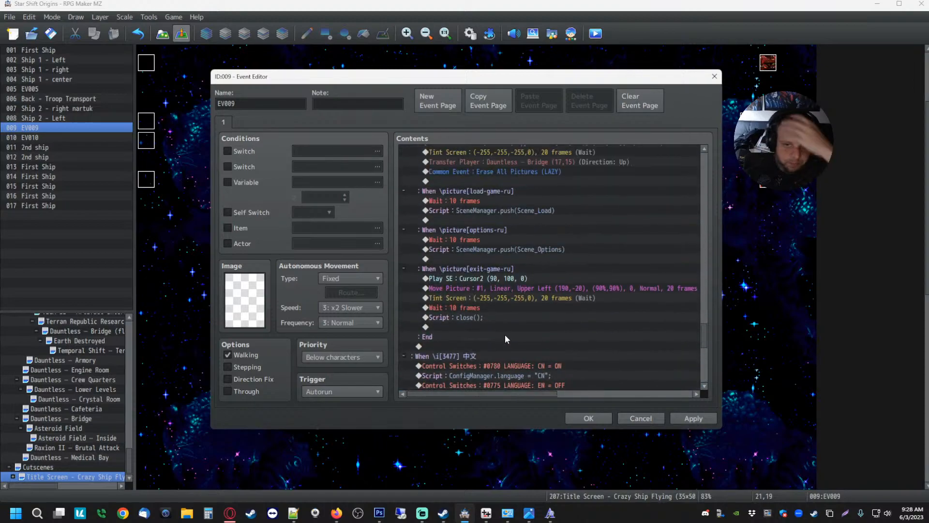
scroll(513, 319, "up", 4)
left_click(491, 219)
right_click(491, 220)
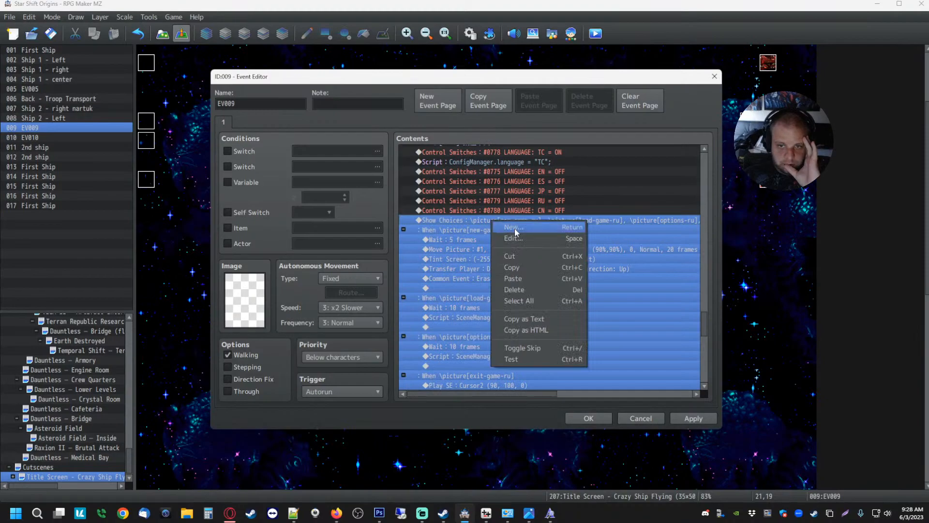
left_click(515, 228)
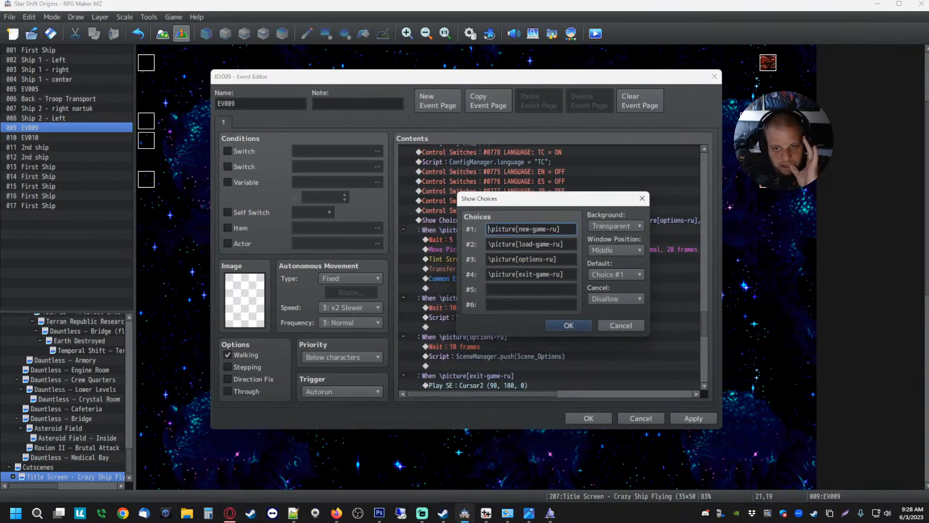
type("tc")
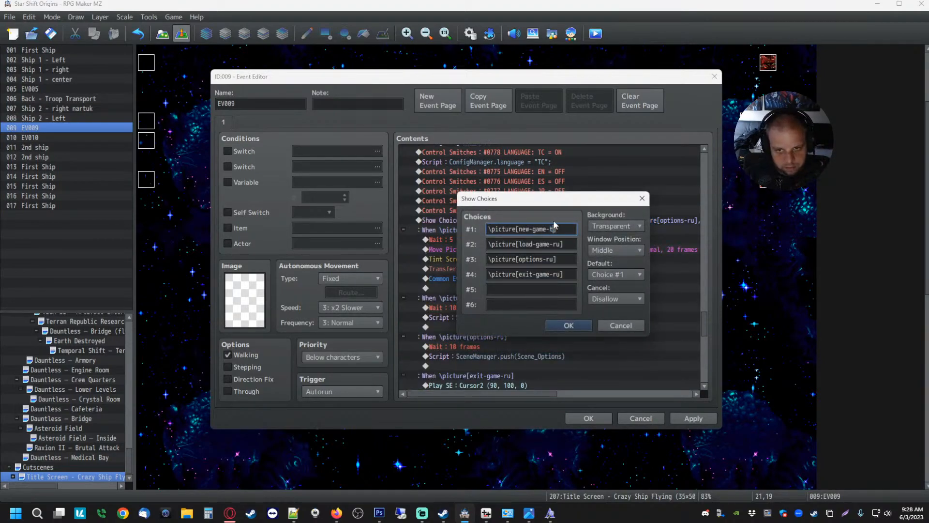
double_click(556, 244)
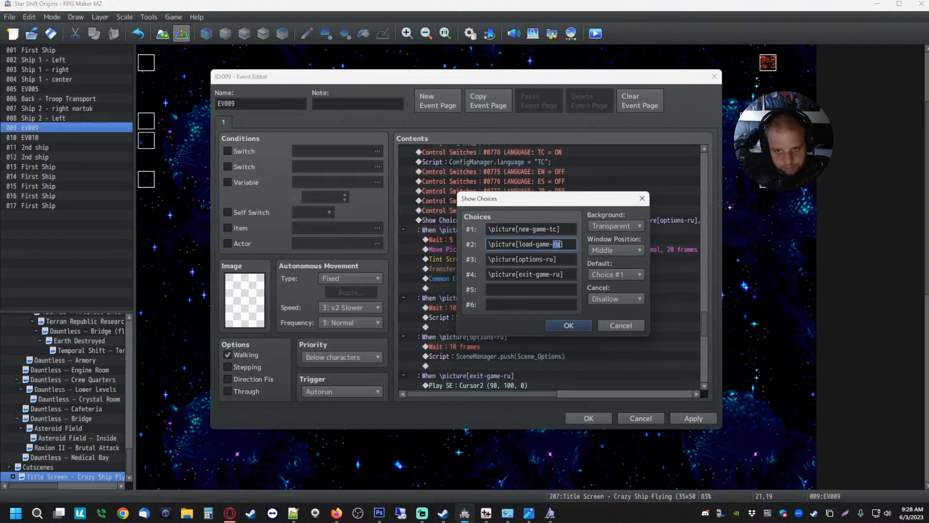
type("tc")
double_click(555, 259)
type("tc")
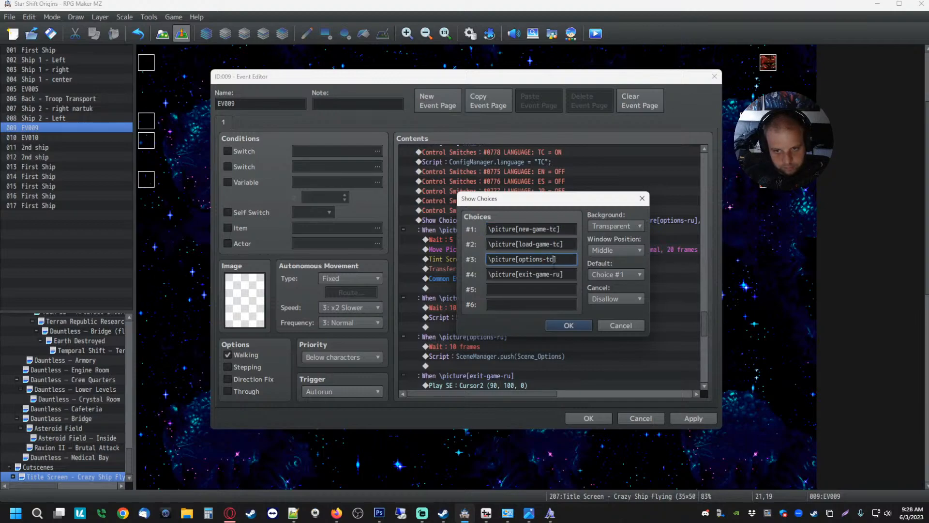
double_click(556, 274)
type("tc")
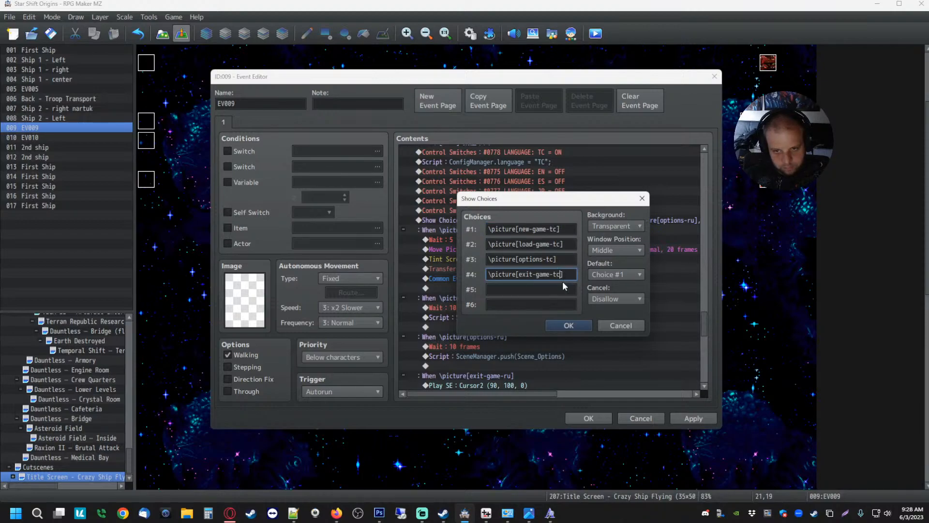
left_click(569, 326)
left_click(531, 278)
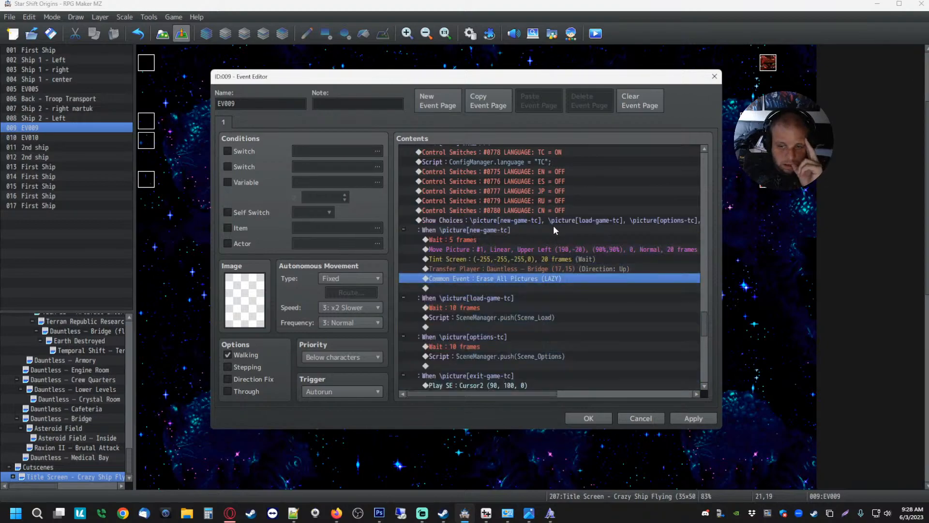
- Set the 中文 branch's Show Choices pictures to new-game-cn, load-game-cn, options-cn and exit-game-cn
scroll(553, 225, "down", 8)
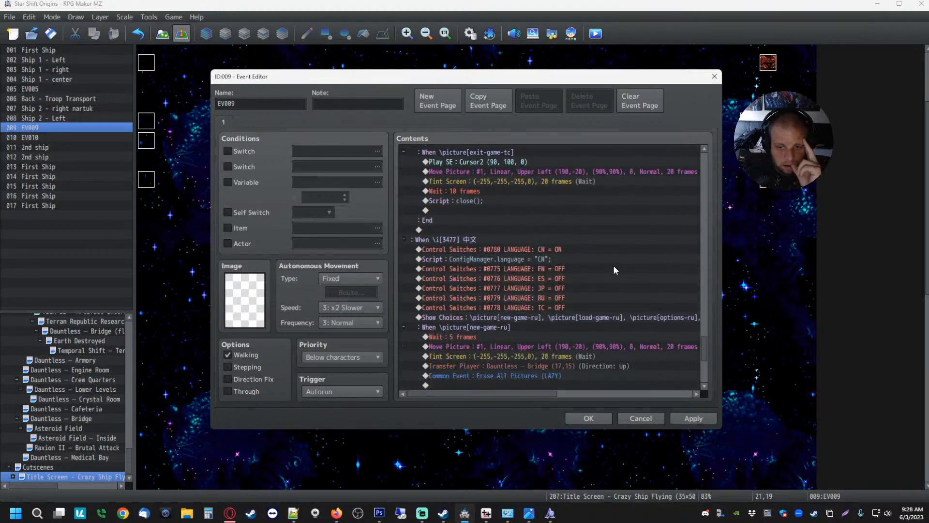
scroll(613, 266, "down", 2)
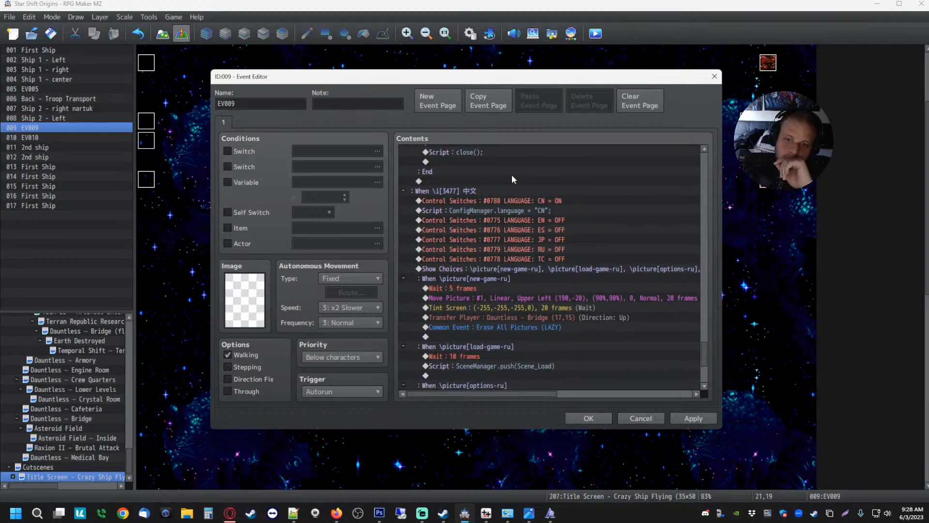
left_click(469, 191)
left_click(506, 208)
left_click(486, 262)
right_click(493, 265)
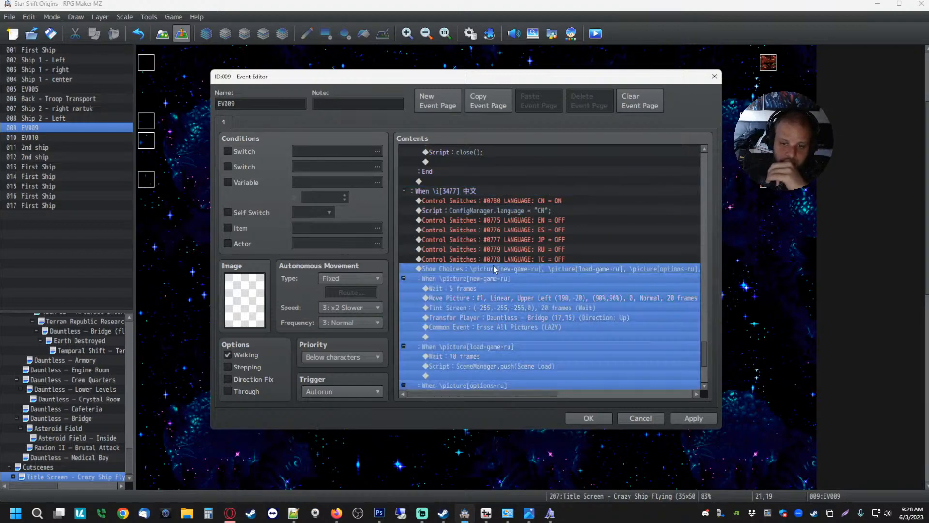
left_click(518, 284)
double_click(554, 229)
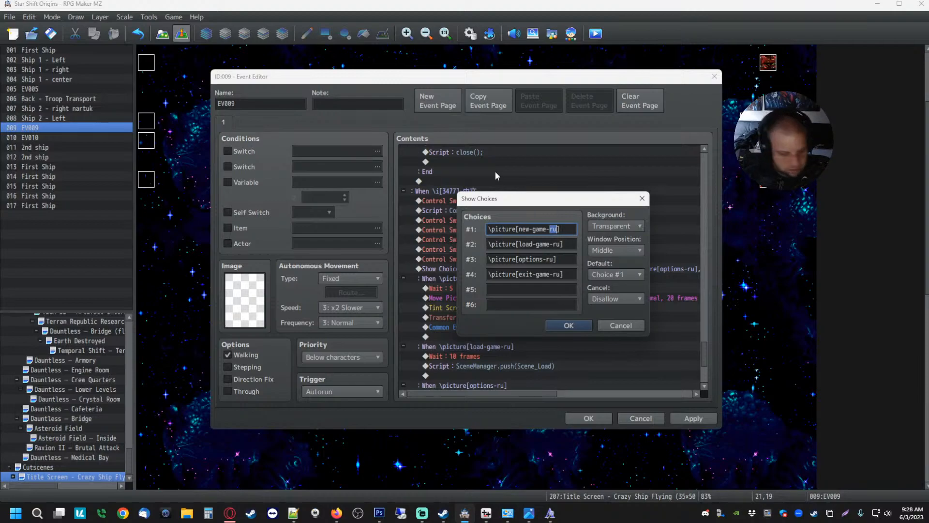
type("cn")
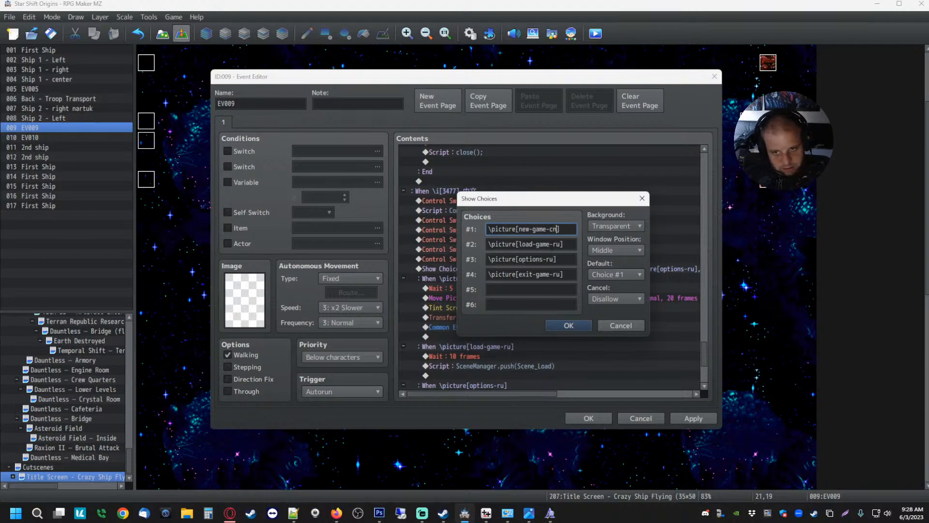
double_click(557, 244)
type("cn")
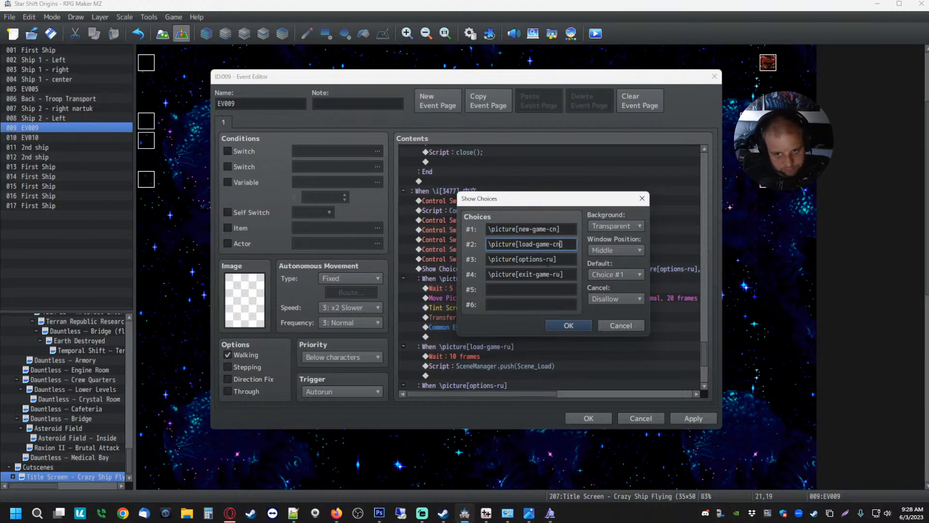
double_click(552, 260)
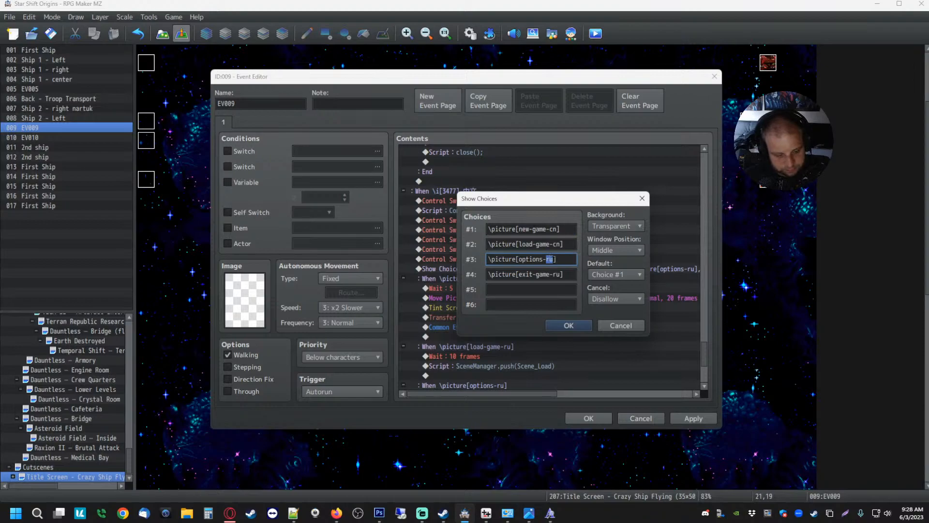
type("cn")
double_click(557, 274)
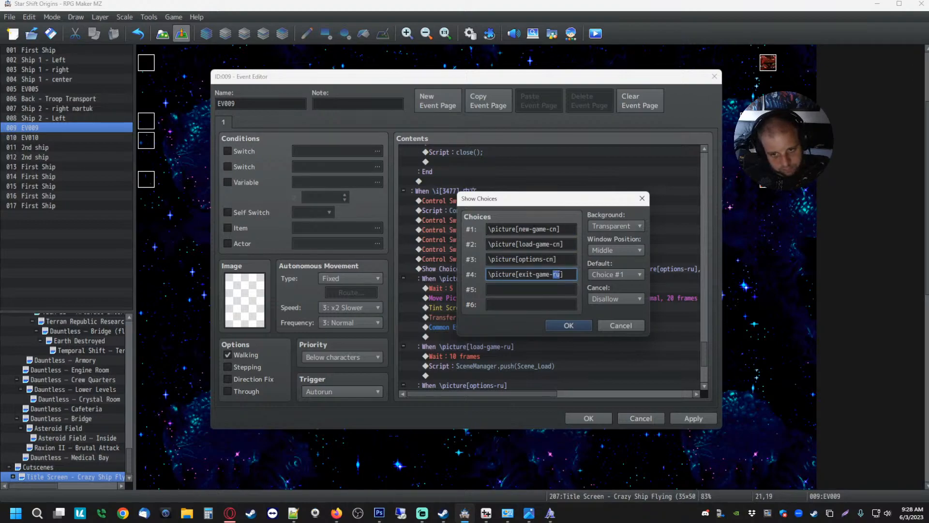
left_click(570, 325)
- Review the 繁體中文 and 中文 branches of EV009, checking their language switches and title menu choices
scroll(581, 328, "up", 3)
left_click(590, 318)
scroll(590, 318, "down", 4)
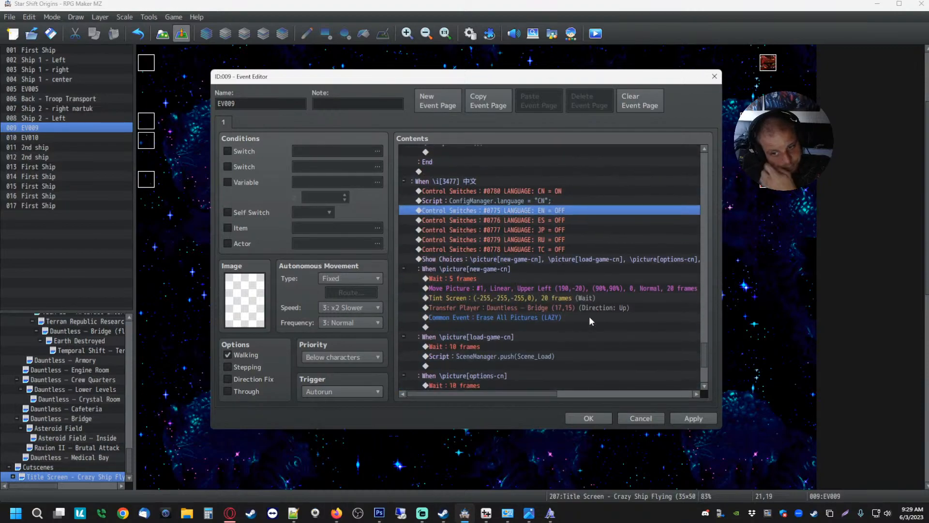
scroll(588, 315, "down", 4)
scroll(549, 280, "up", 4)
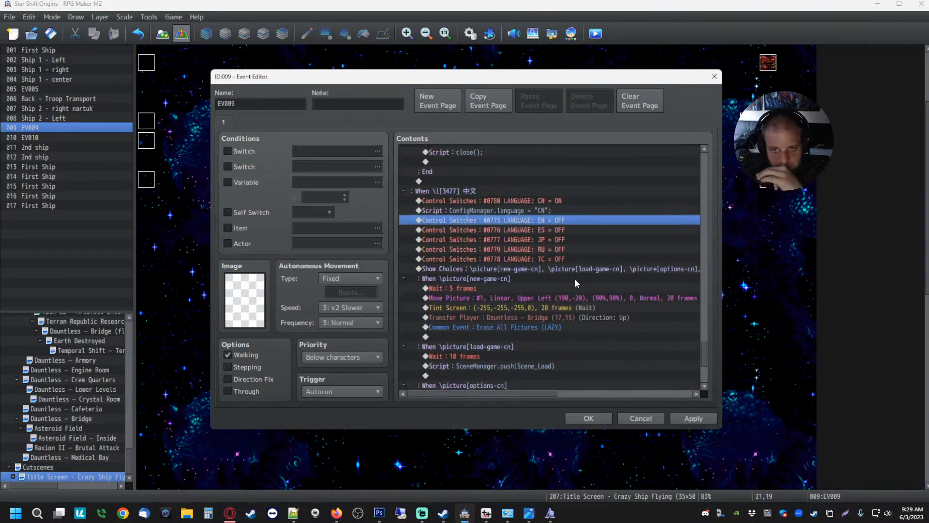
scroll(582, 269, "down", 15)
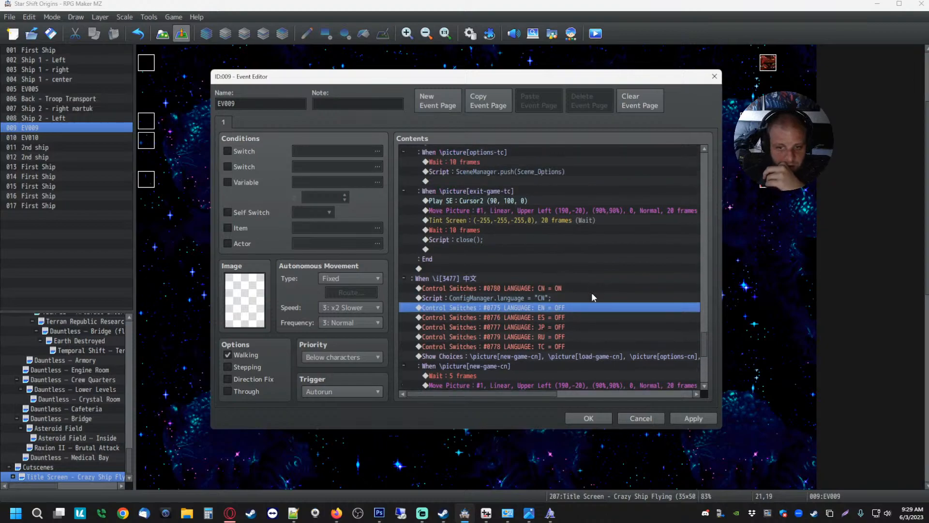
scroll(584, 308, "up", 5)
scroll(588, 308, "down", 10)
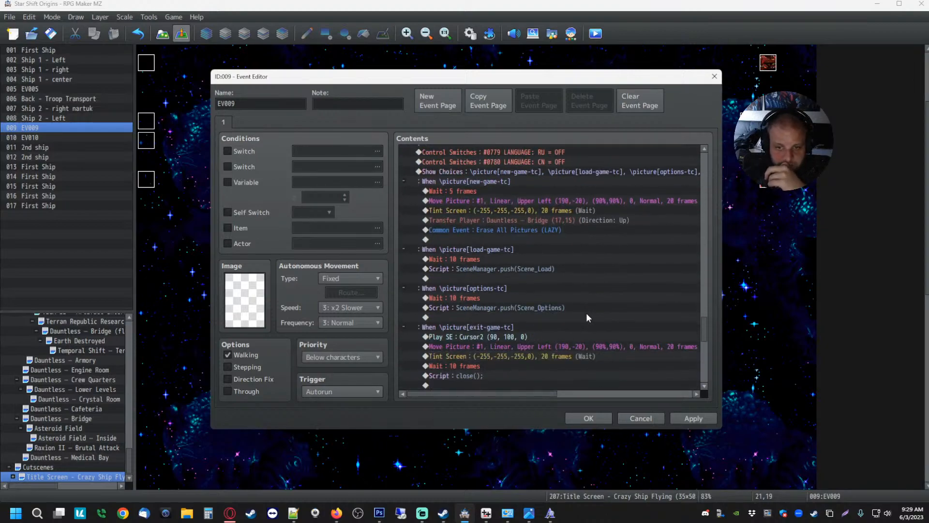
scroll(583, 316, "down", 3)
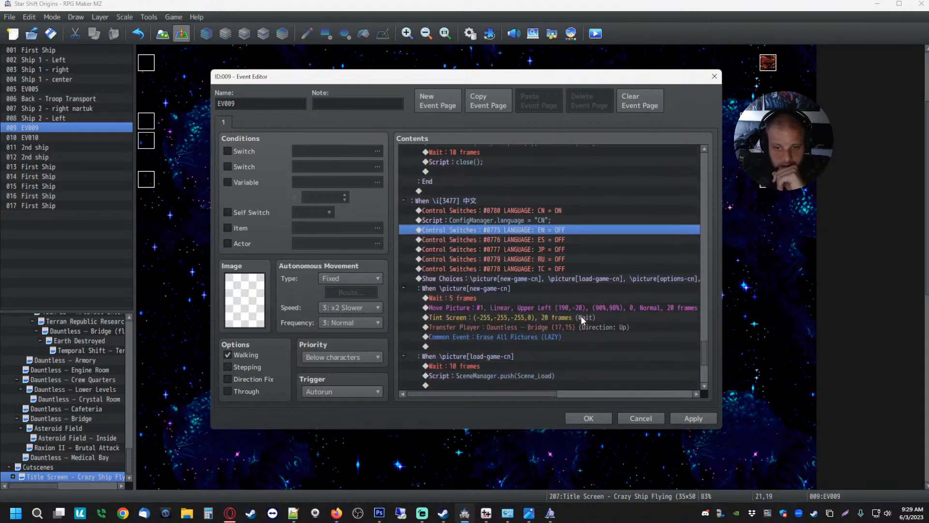
scroll(580, 315, "down", 5)
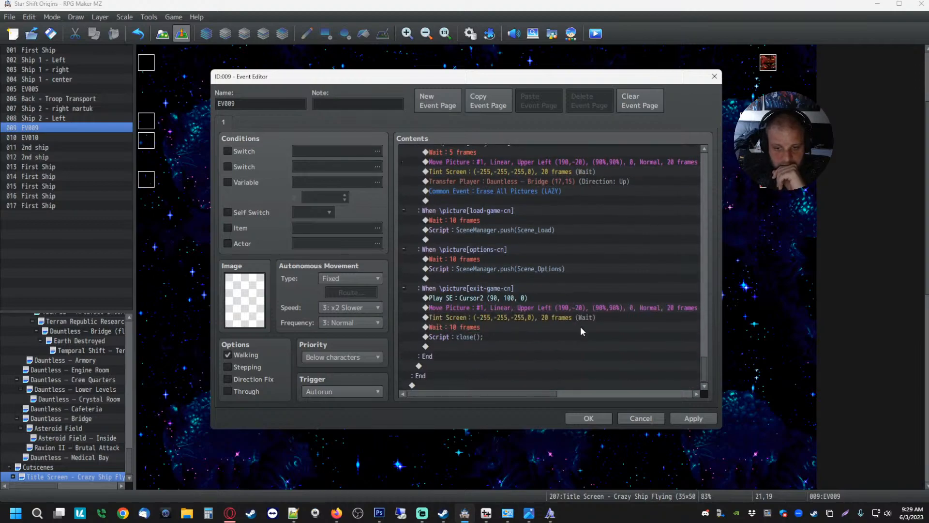
scroll(579, 324, "up", 4)
scroll(597, 332, "up", 4)
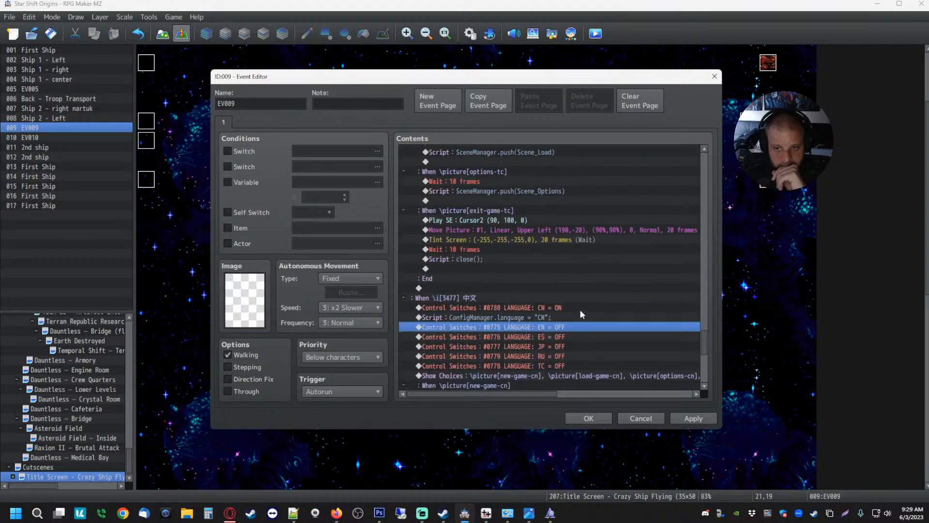
scroll(579, 309, "down", 12)
scroll(603, 319, "up", 2)
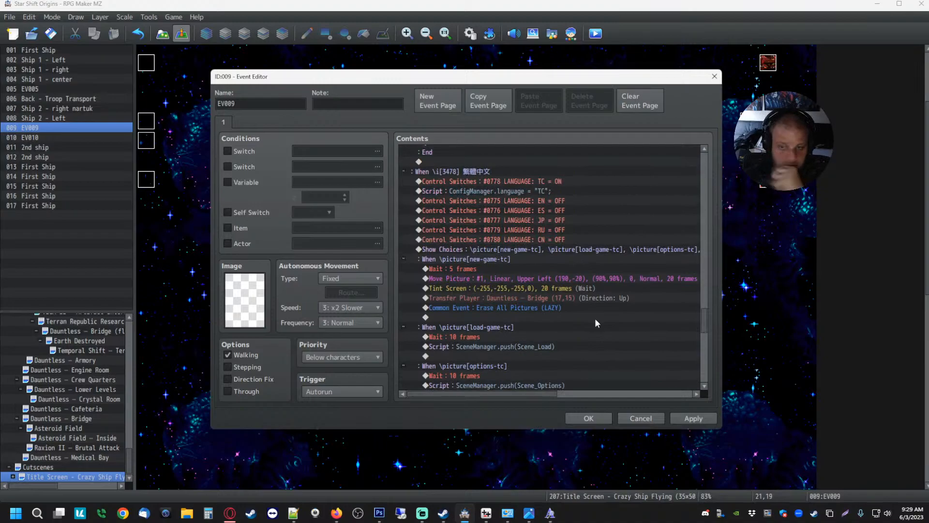
scroll(596, 308, "up", 1)
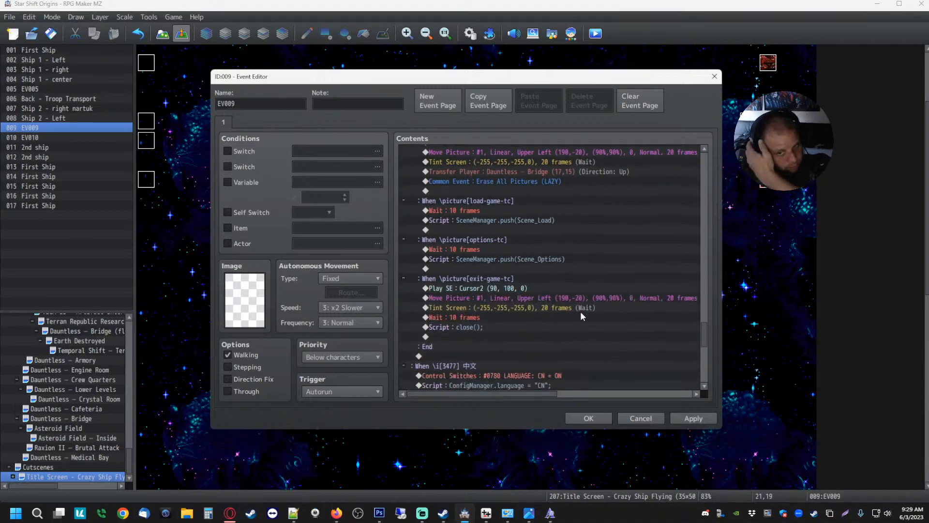
scroll(577, 309, "up", 5)
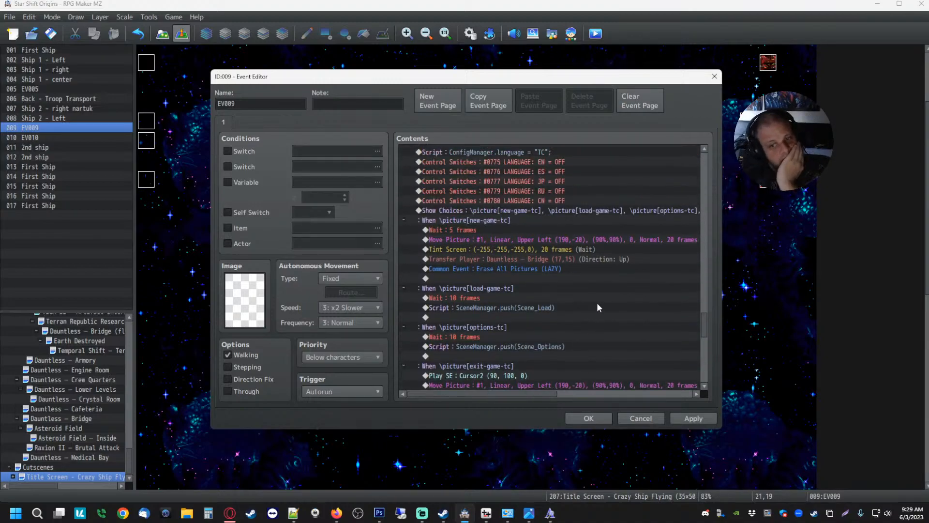
scroll(596, 303, "down", 4)
scroll(591, 322, "down", 3)
- Accept the changes to EV009 and save the project
left_click(588, 418)
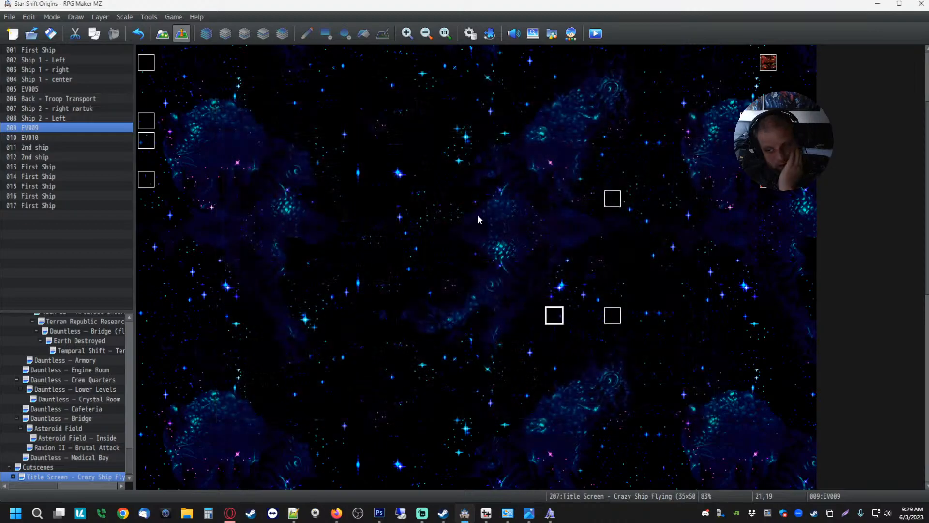
left_click(51, 33)
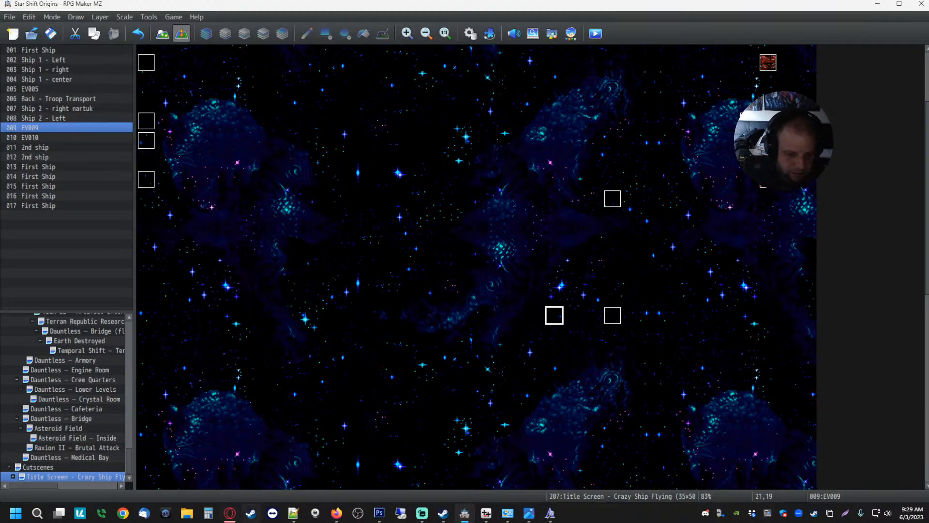
- Switch to Photoshop and check which font the Chinese text in Star-shift-logo.png uses
left_click(377, 517)
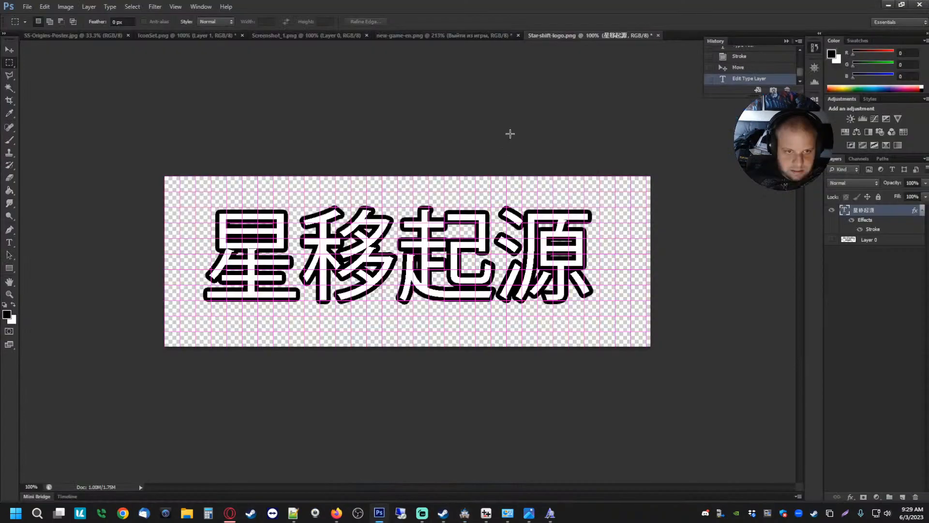
left_click(458, 35)
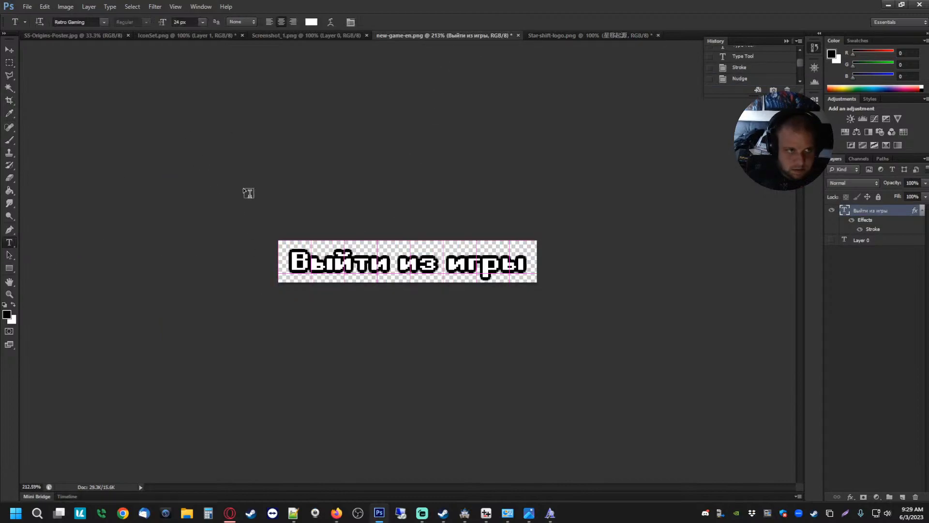
left_click(552, 36)
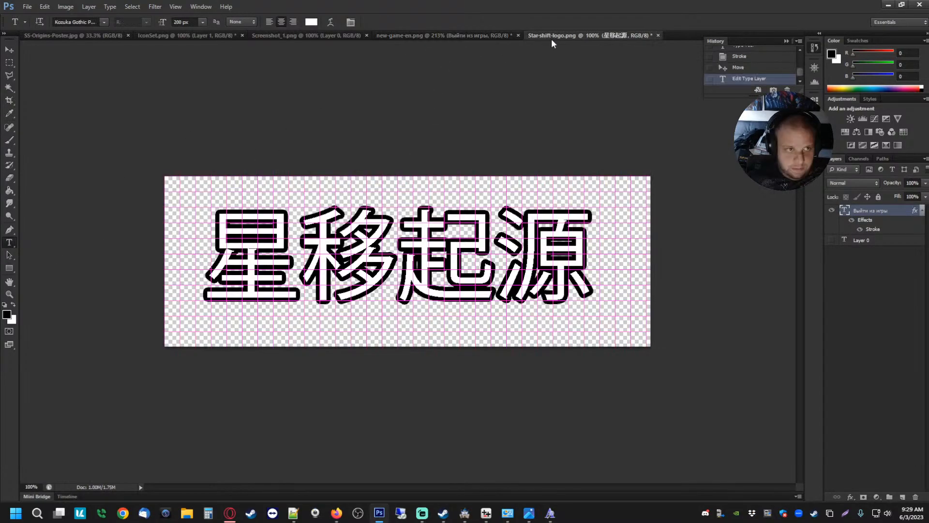
left_click(104, 23)
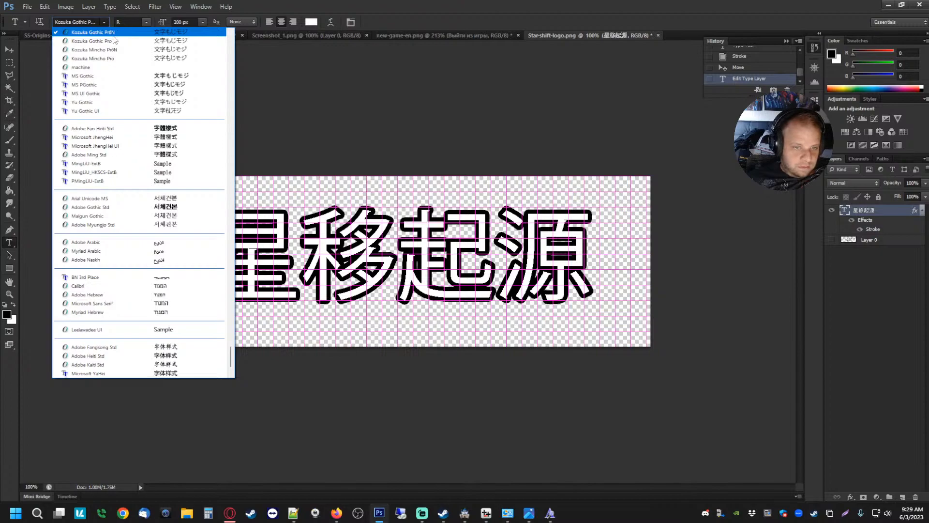
scroll(126, 54, "up", 1)
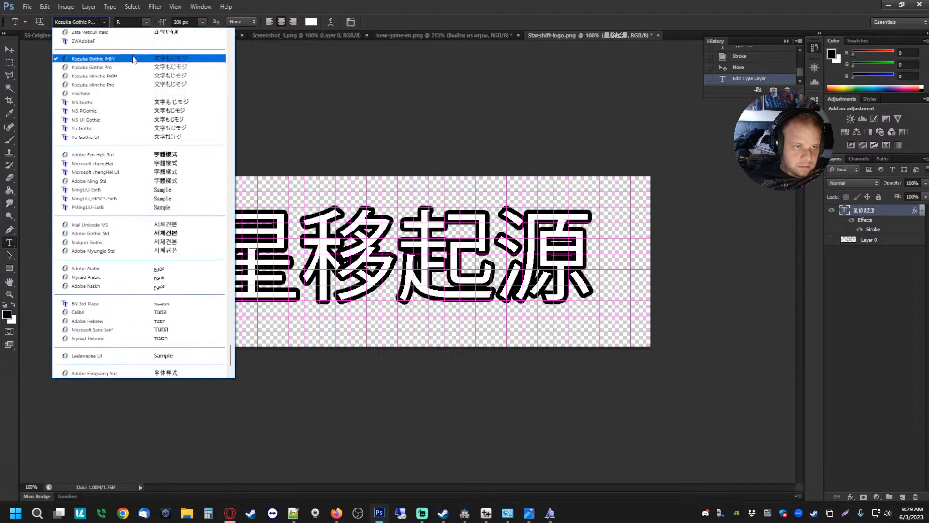
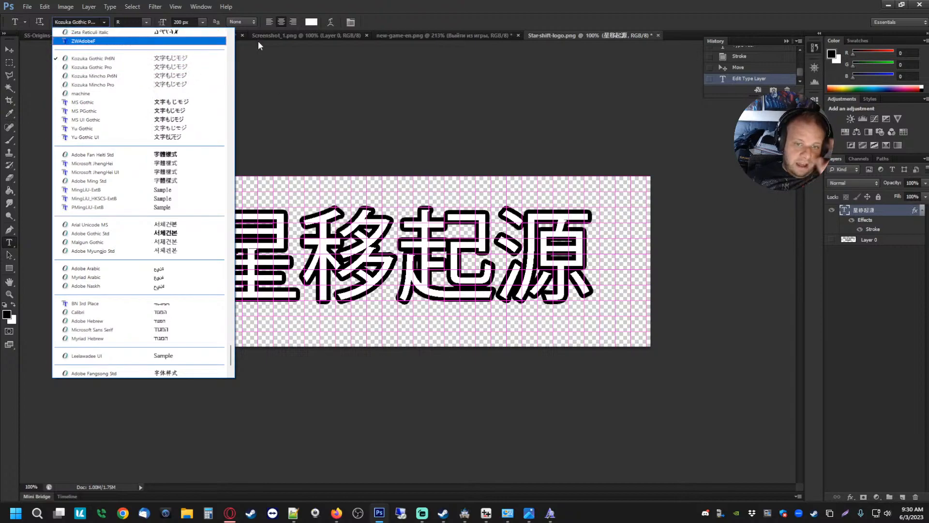
left_click(331, 84)
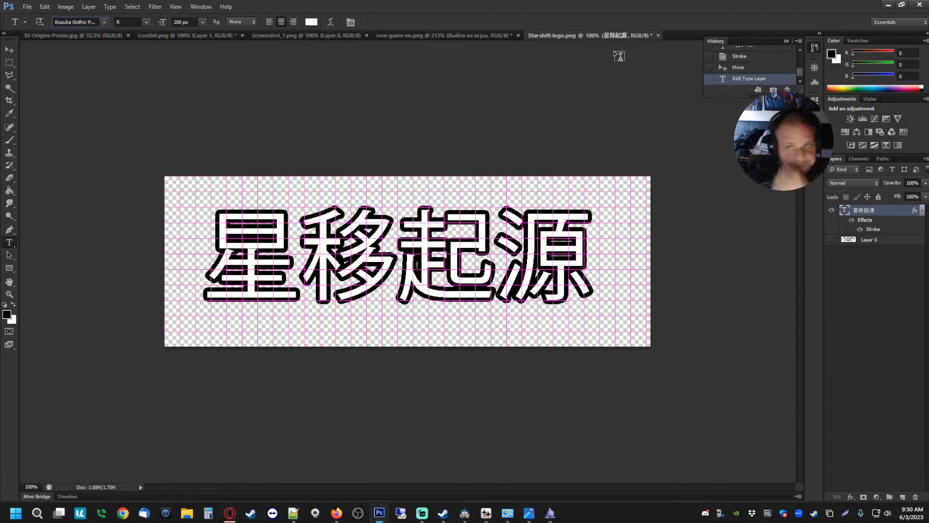
- Clear the text "Выйти из игры" from its layer in new-game-en.png, keeping the text layer open for editing
left_click(451, 36)
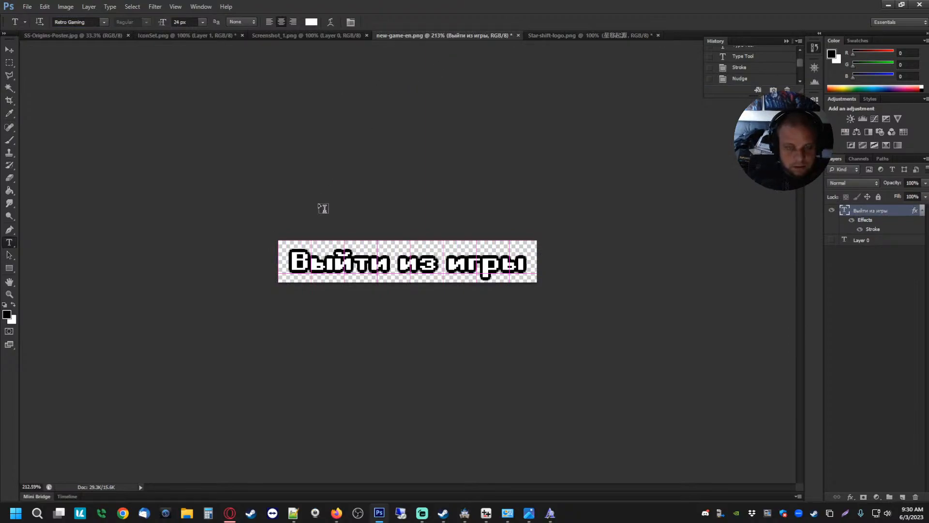
left_click(292, 261)
key("ctrl+a")
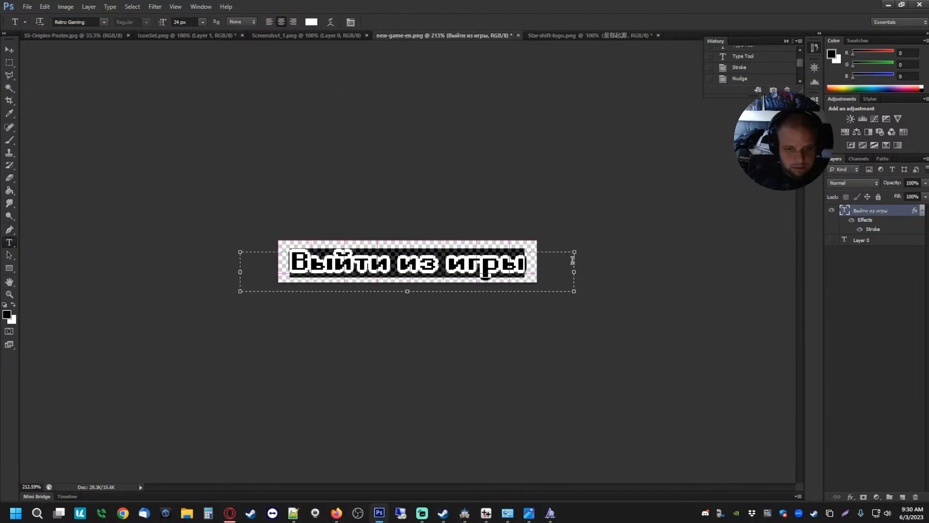
left_click(104, 25)
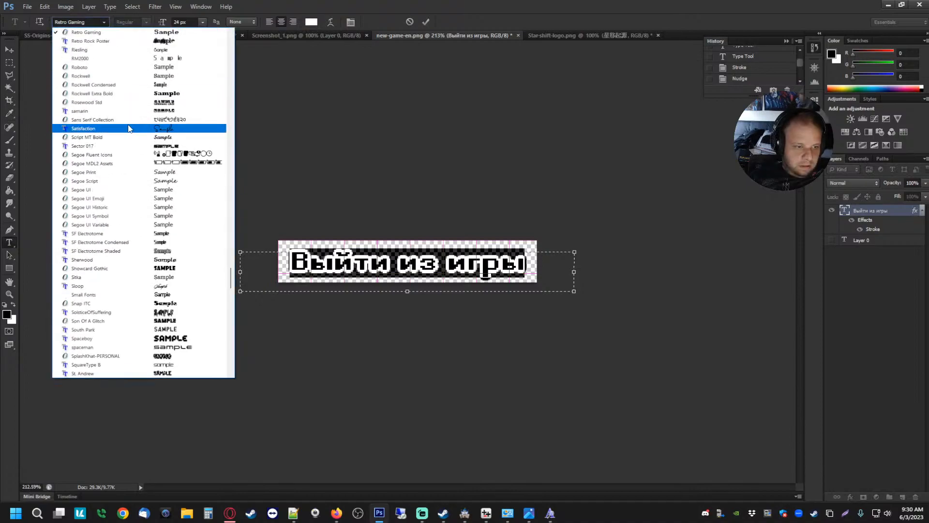
scroll(130, 129, "down", 6)
left_click(354, 173)
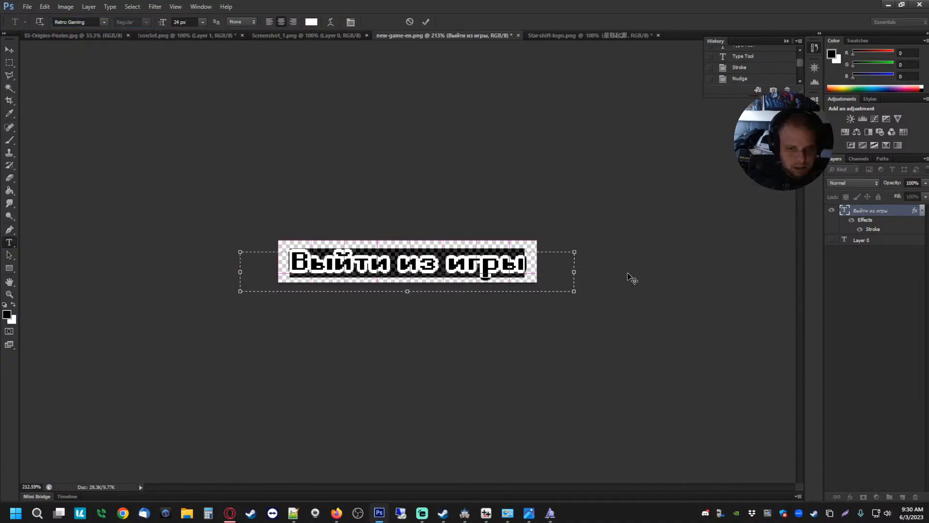
key("BackSpace")
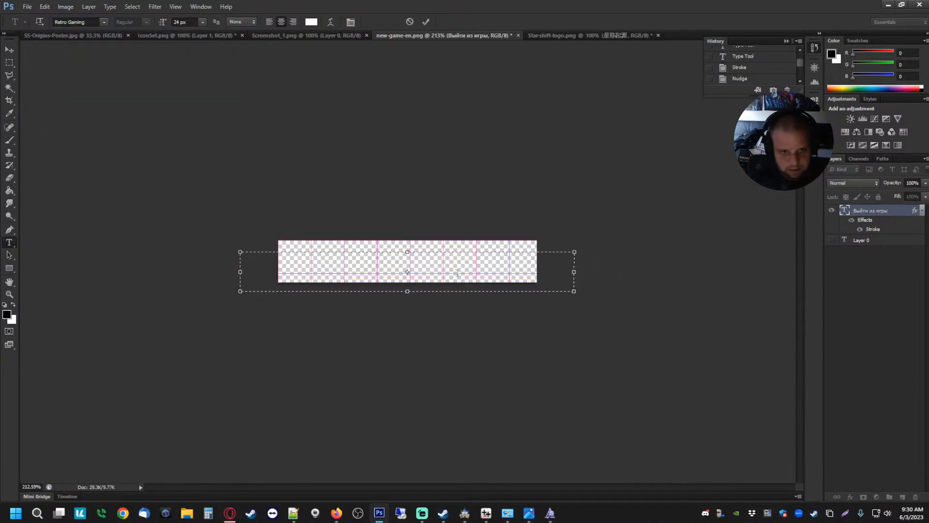
- Set the font of the emptied text layer to Kozuka Gothic Pr6N
left_click(104, 22)
scroll(142, 187, "down", 20)
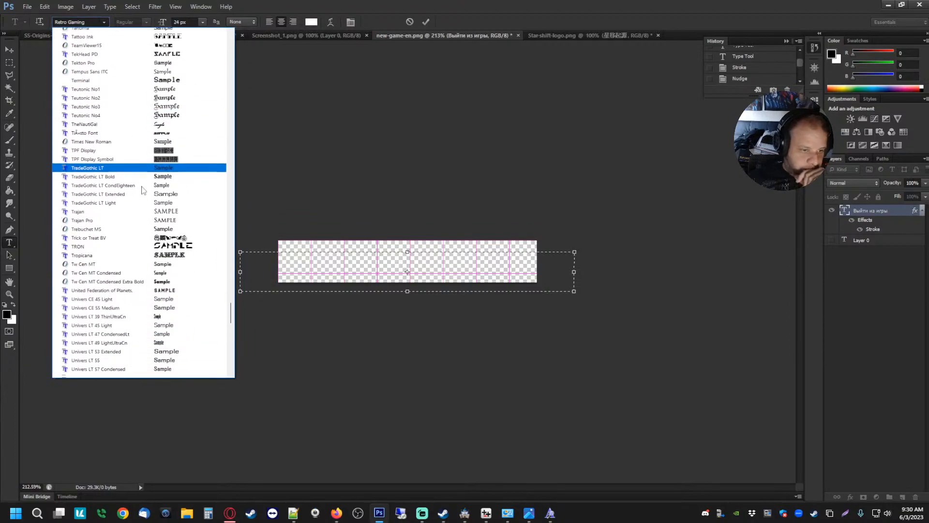
scroll(141, 190, "down", 15)
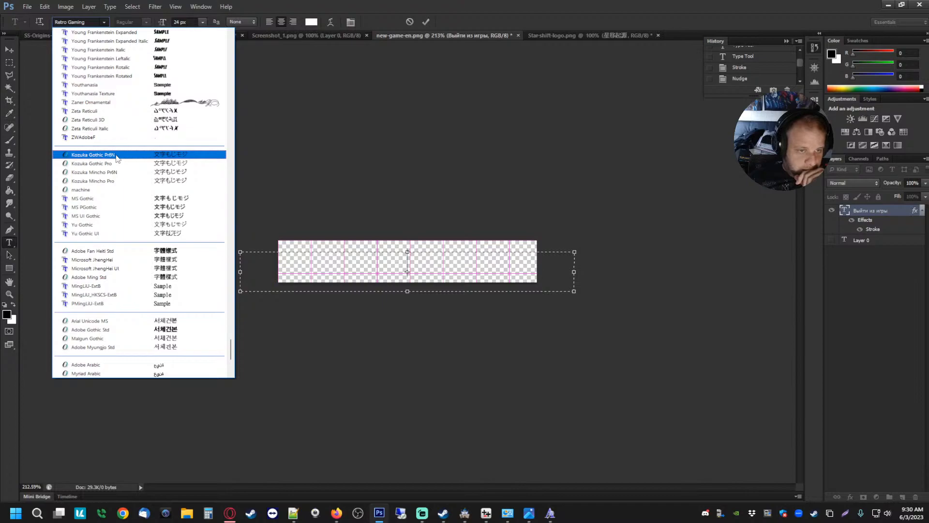
left_click(117, 155)
- Switch to Google Translate, translate "New Game" from English into Chinese (Traditional) and copy the translation
left_click(230, 513)
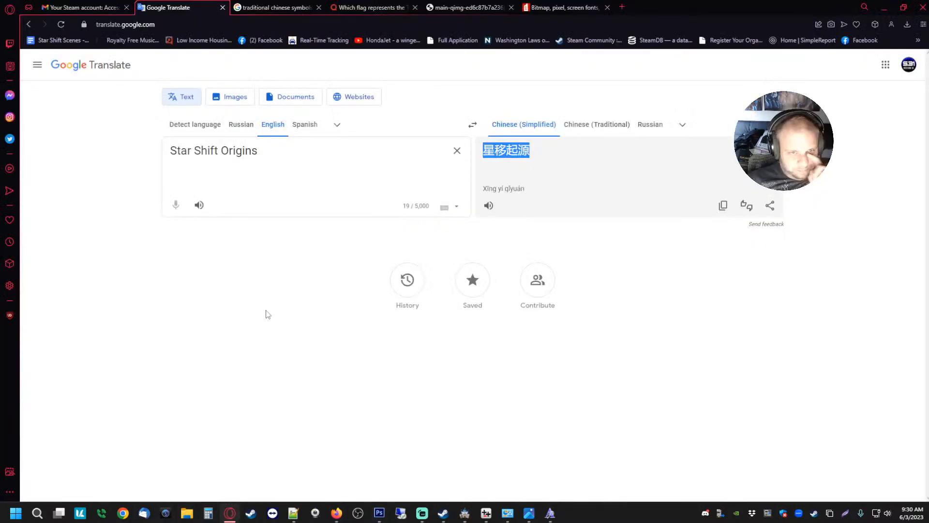
triple_click(289, 150)
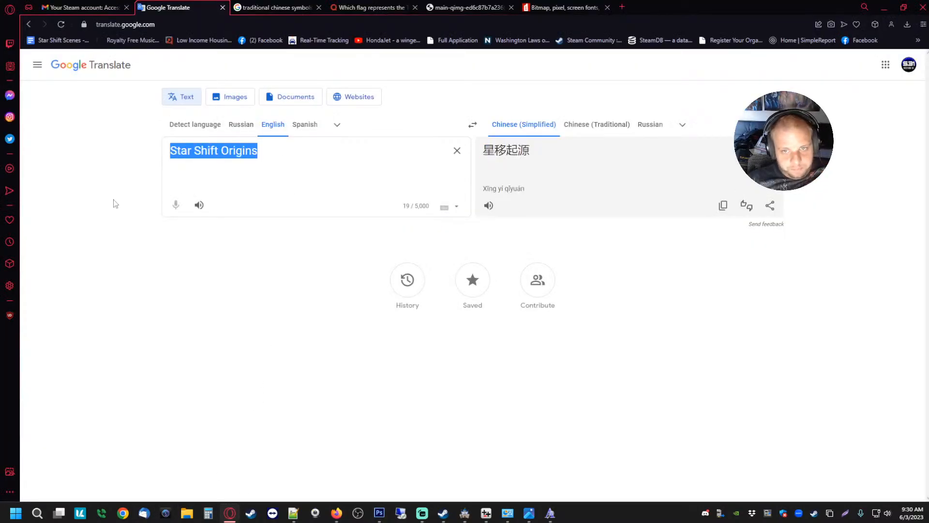
left_click(597, 124)
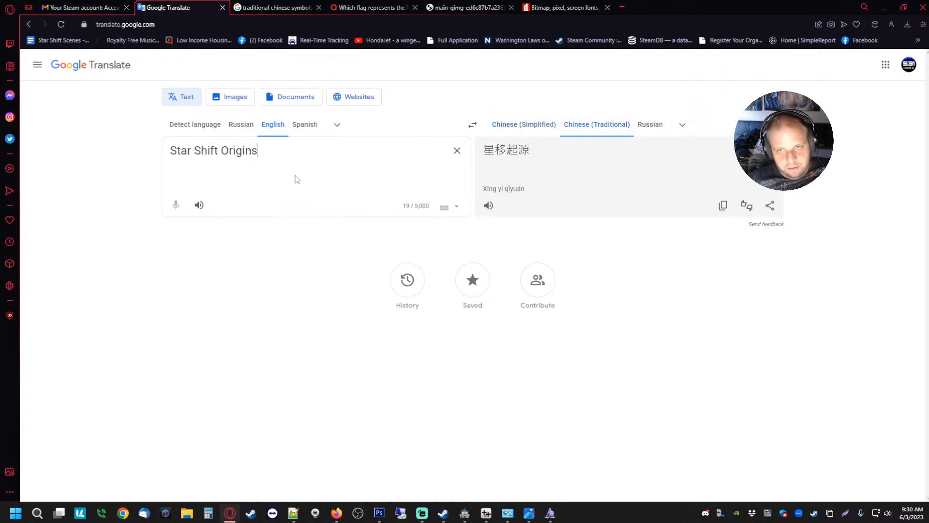
type("New Game")
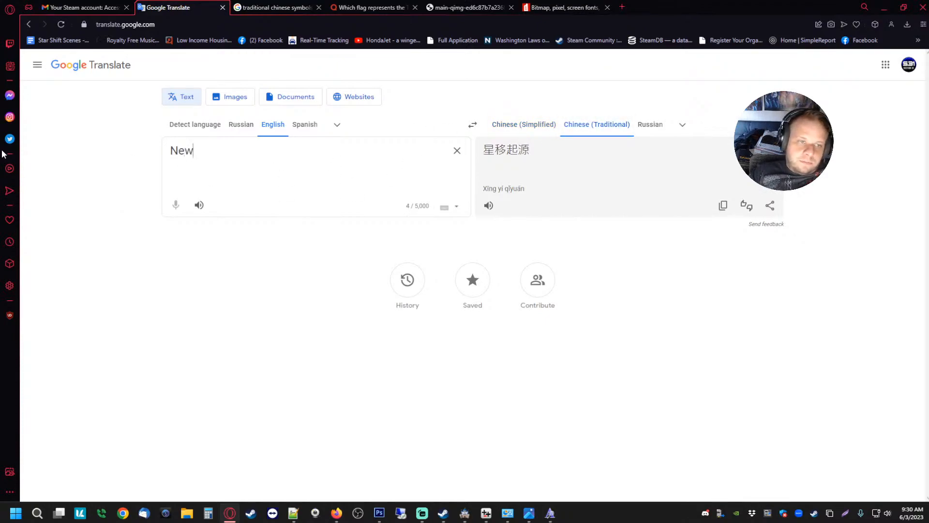
left_click(488, 205)
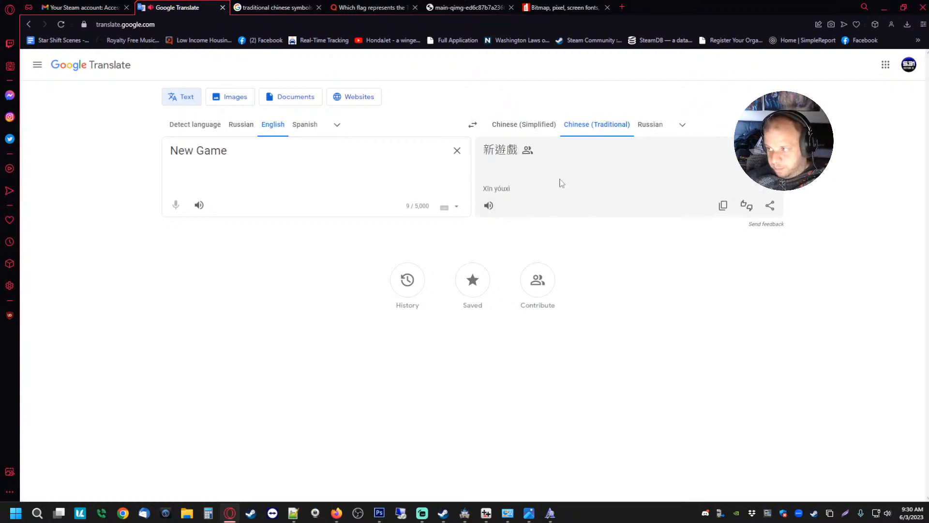
left_click_drag(521, 156, 487, 155)
key("ctrl+c")
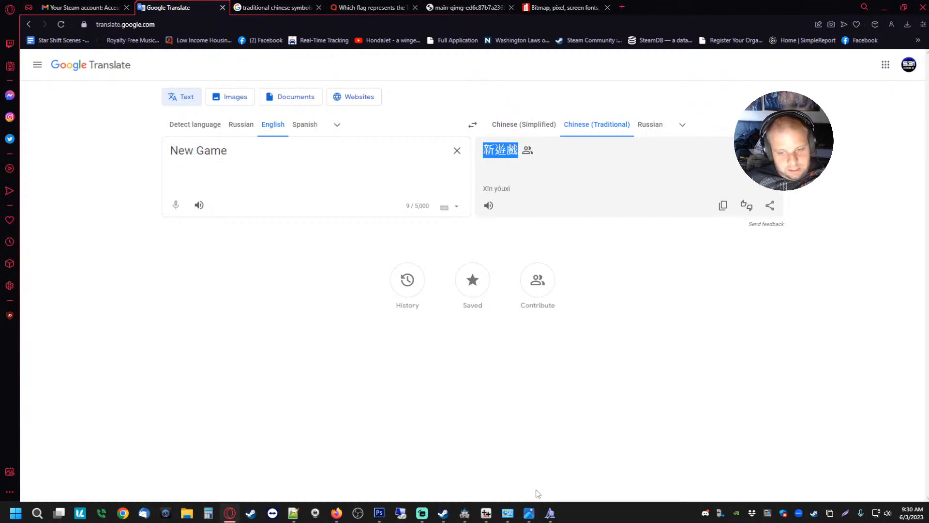
mouse_move(464, 513)
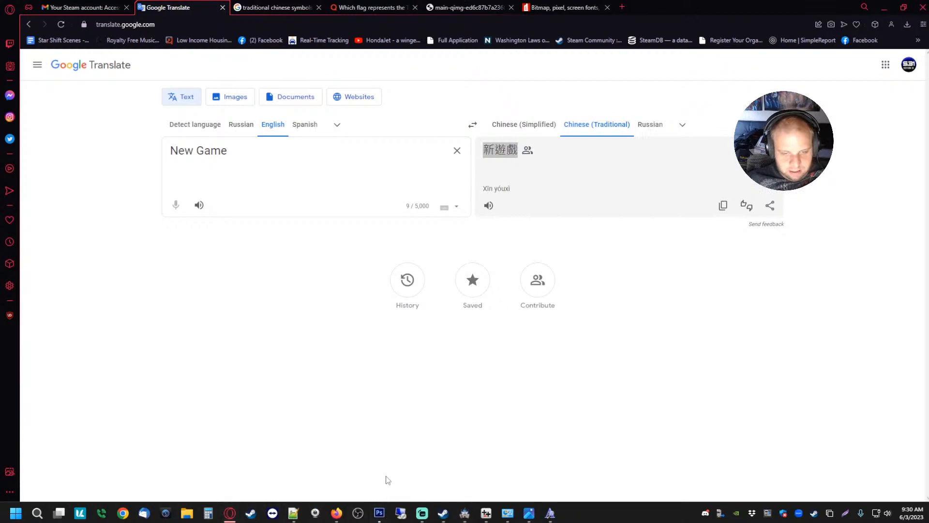
- Back in Photoshop, paste 新遊戲 into the emptied text layer of new-game-en.png and set its font weight to B
left_click(379, 513)
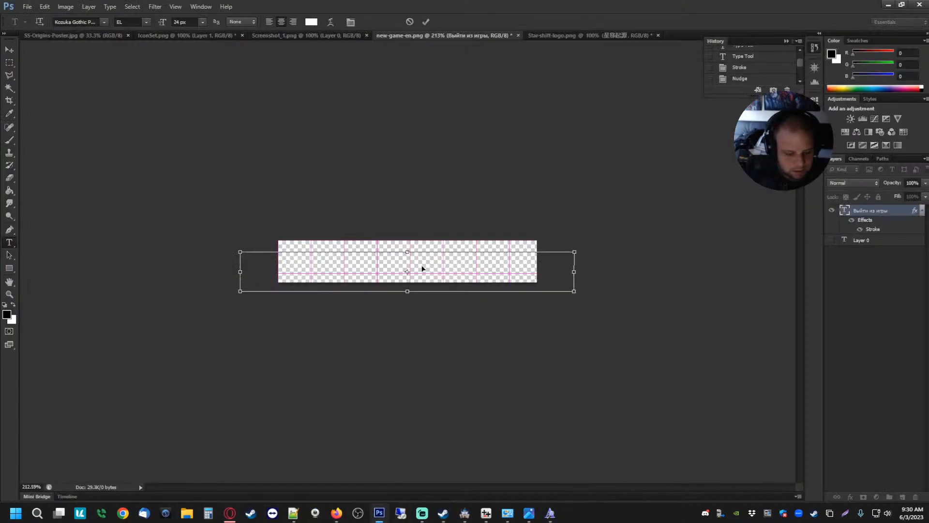
key("ctrl+v")
key("ctrl+a")
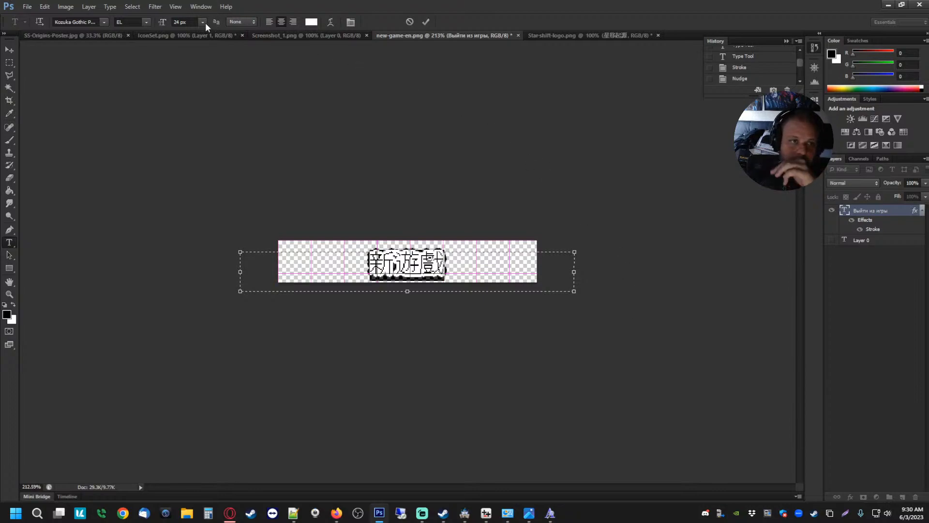
left_click(145, 22)
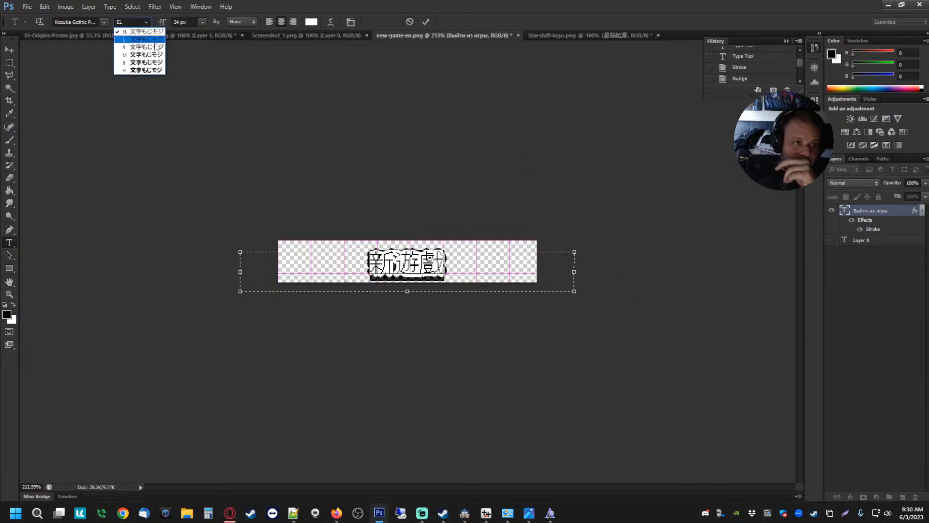
left_click(149, 70)
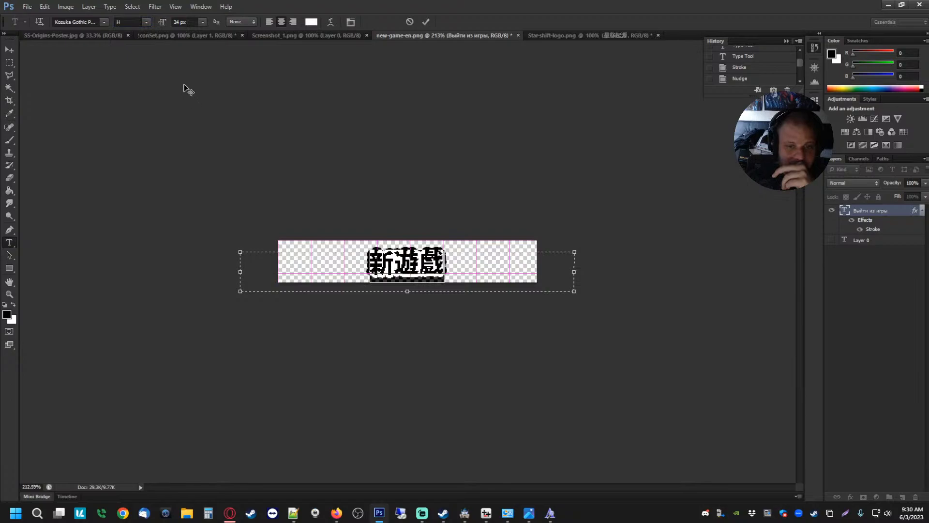
left_click(146, 22)
left_click(149, 61)
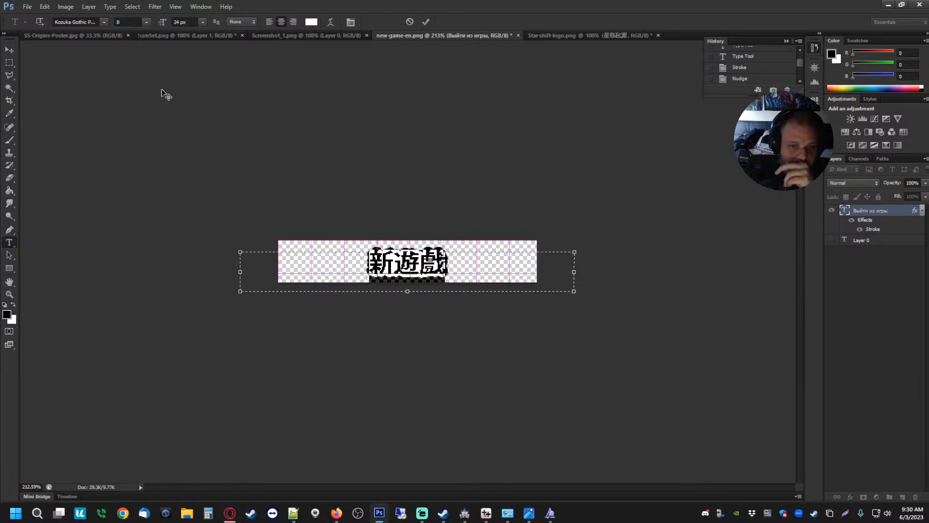
left_click(9, 63)
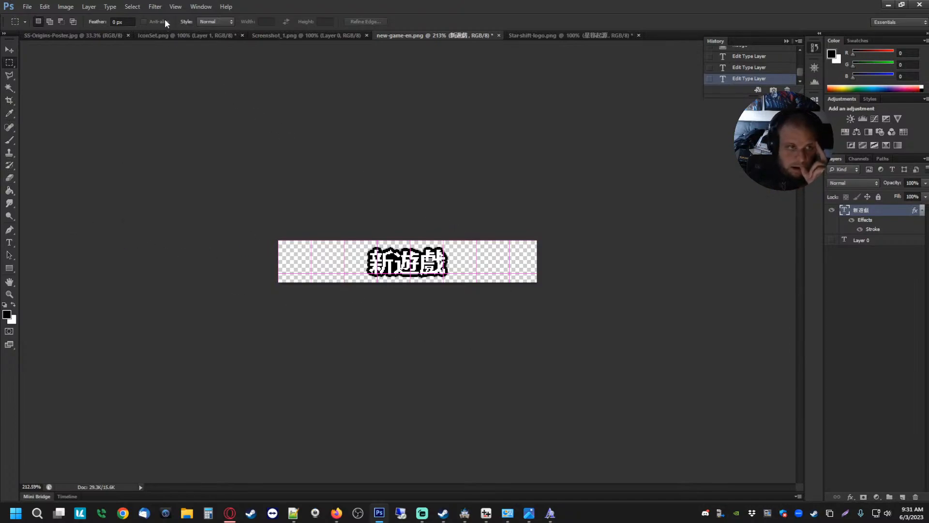
- Try font weight M on the 新遊戲 text
left_click(9, 242)
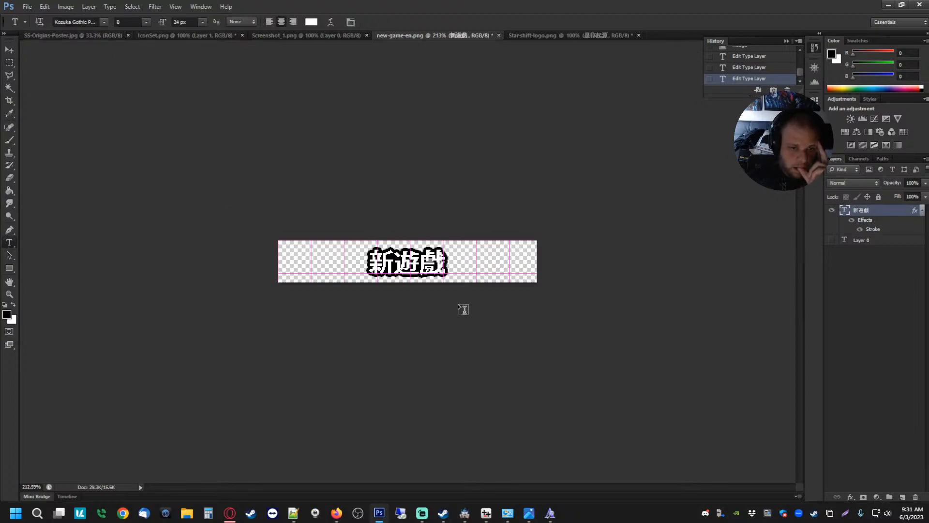
double_click(373, 260)
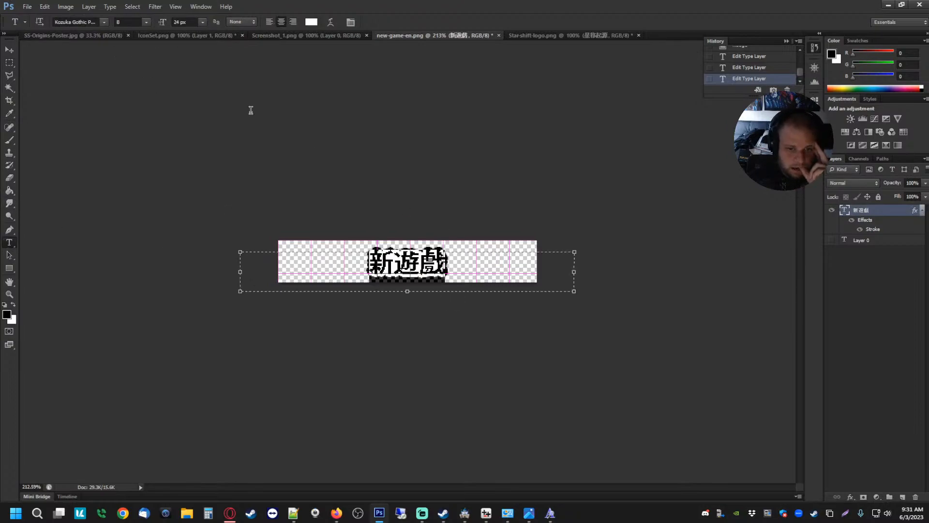
left_click(146, 22)
left_click(148, 56)
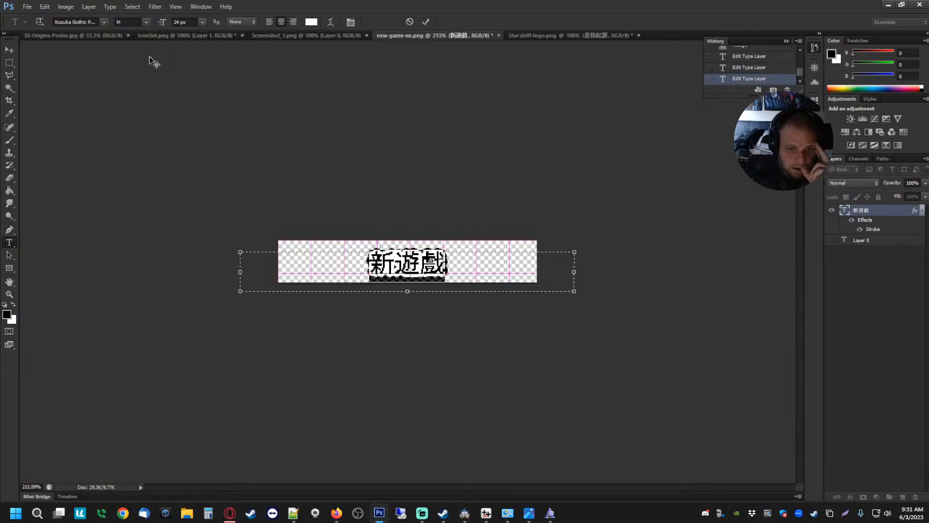
left_click(11, 63)
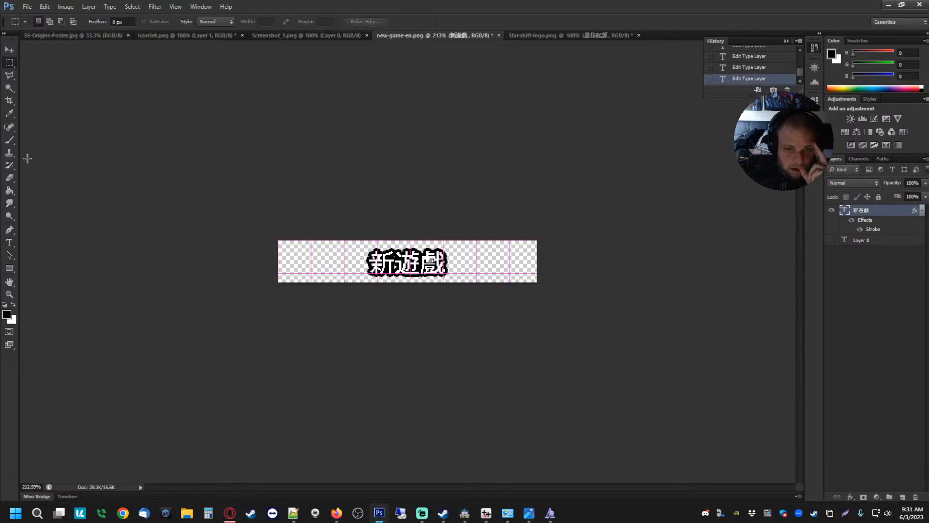
- Compare font weights R and M on the 新遊戲 text, finishing with weight B
left_click(9, 242)
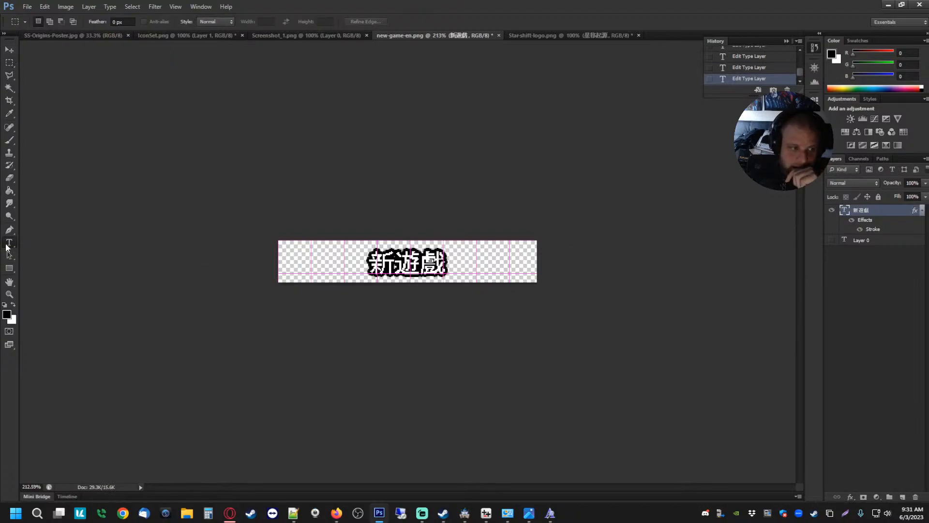
double_click(377, 265)
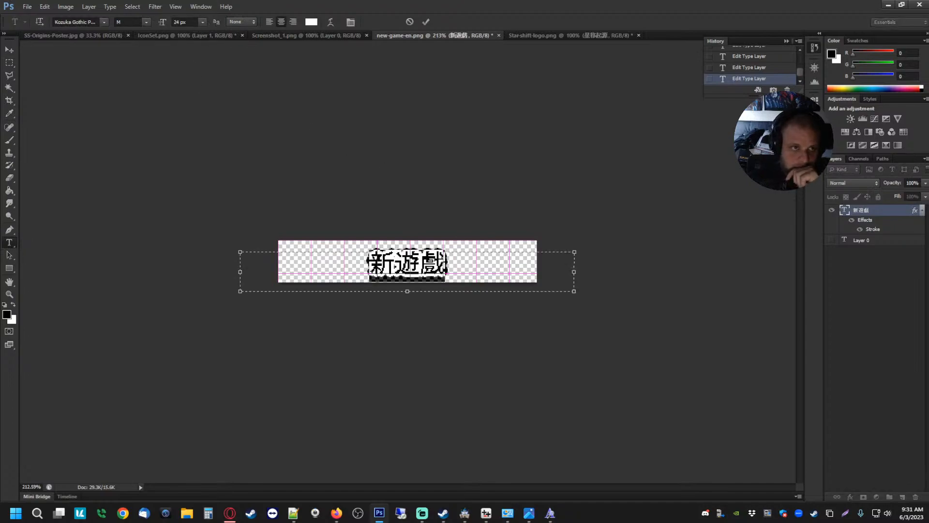
left_click(138, 22)
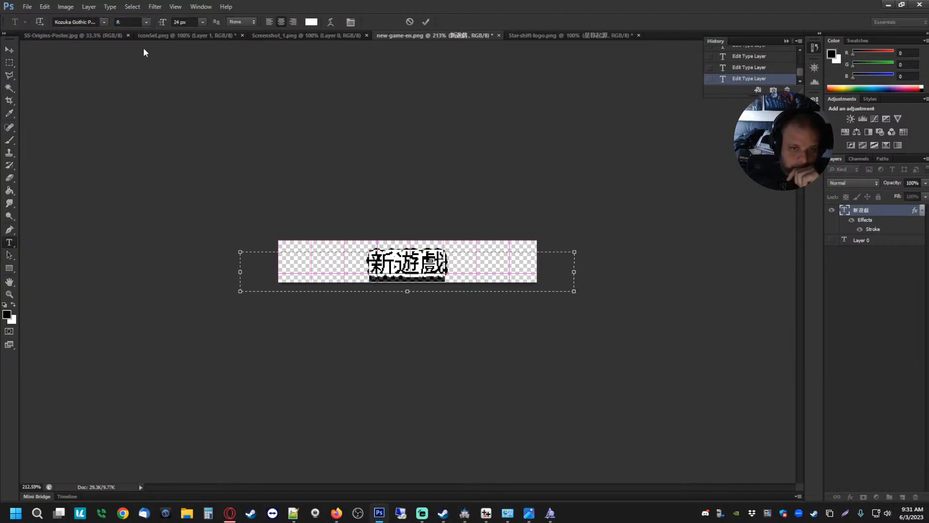
left_click(140, 22)
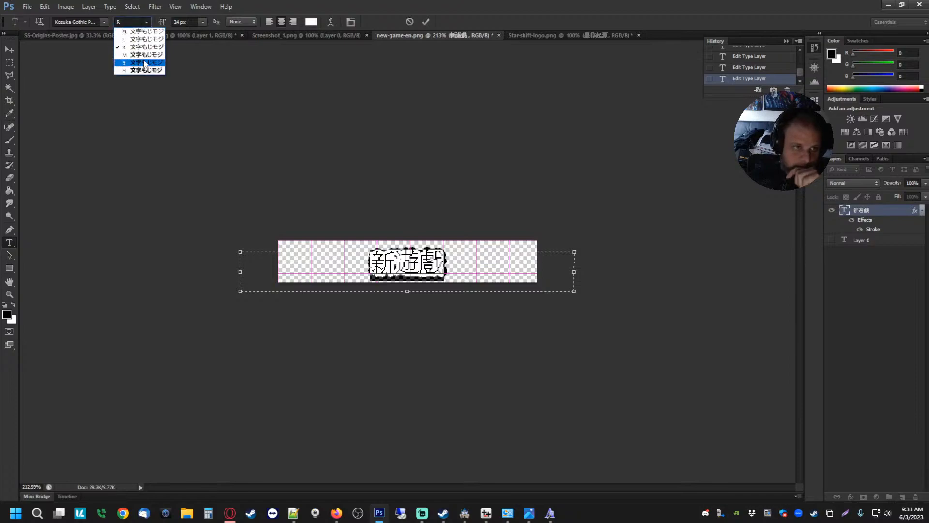
left_click(146, 55)
left_click(138, 22)
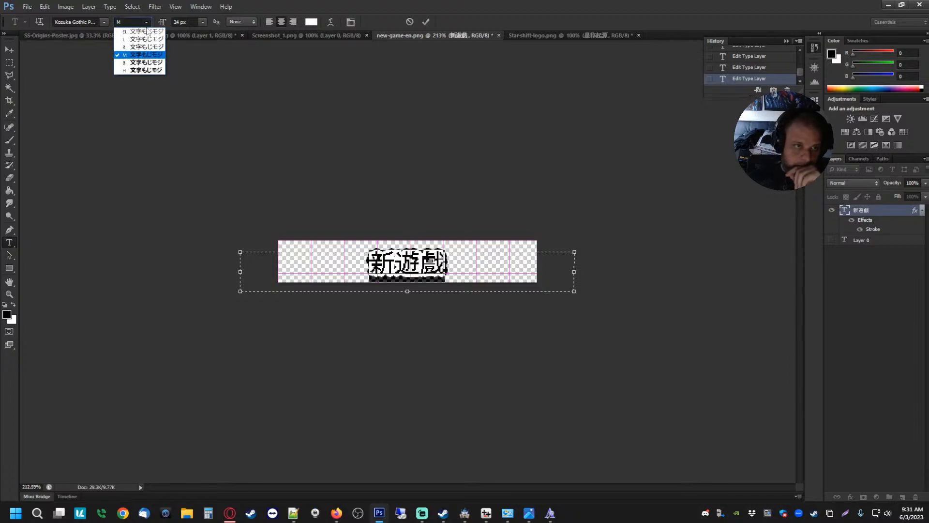
left_click(143, 62)
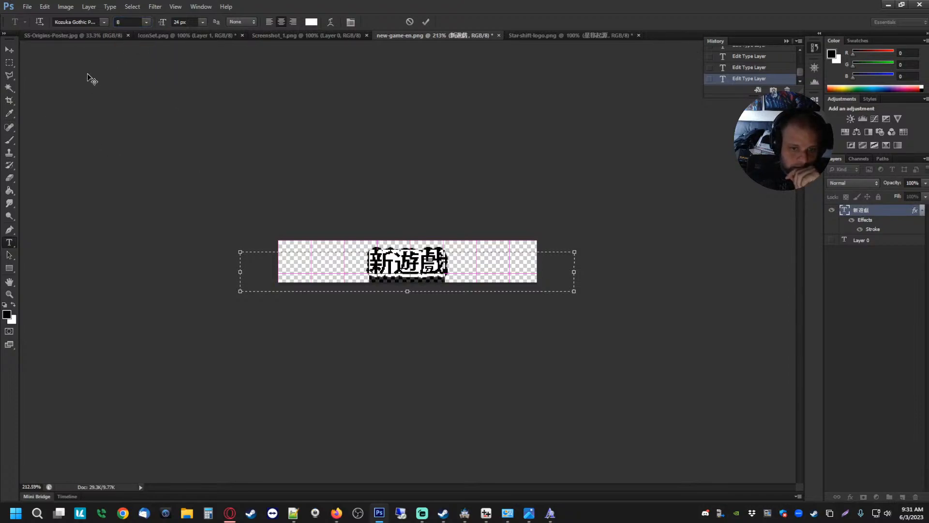
left_click(9, 63)
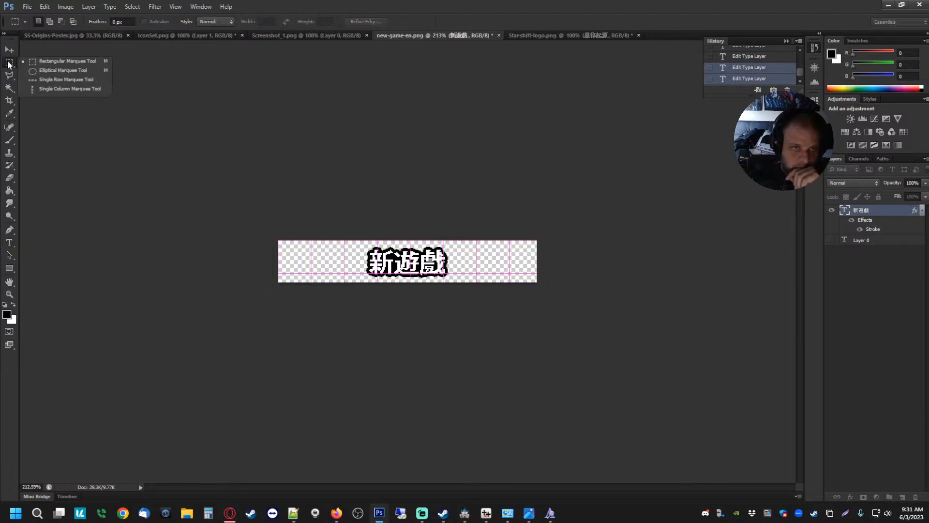
- Save the 新遊戲 button as a PNG in the choices folder, replacing the "en" suffix in its file name and using Smallest / Slow compression
left_click(9, 242)
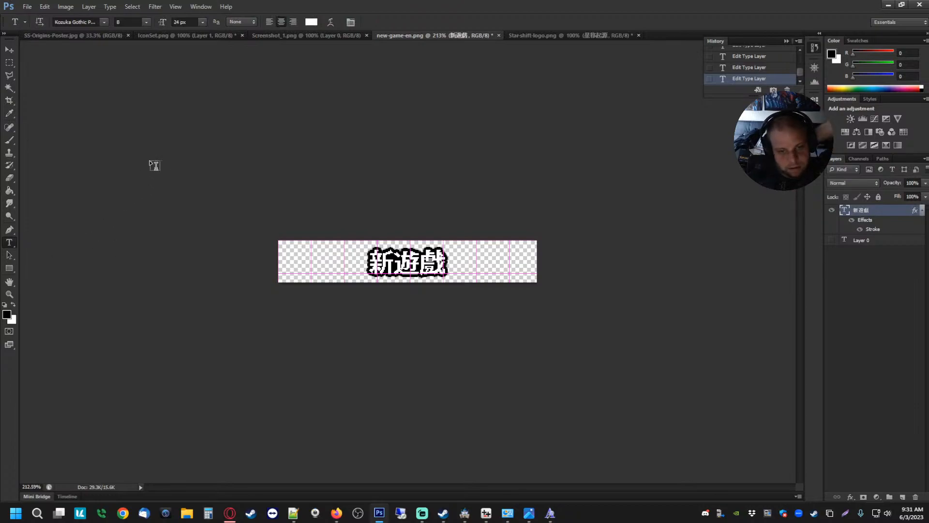
left_click(28, 6)
left_click(53, 122)
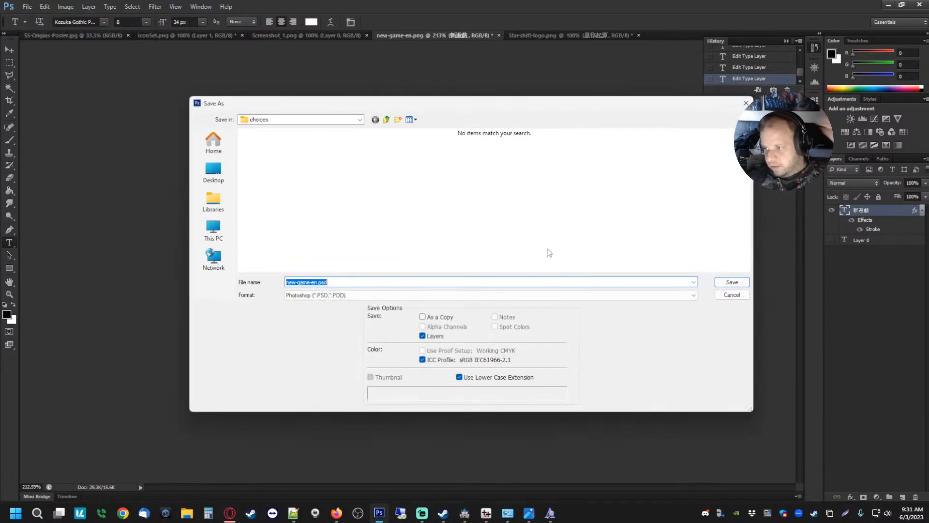
left_click(369, 297)
left_click(314, 404)
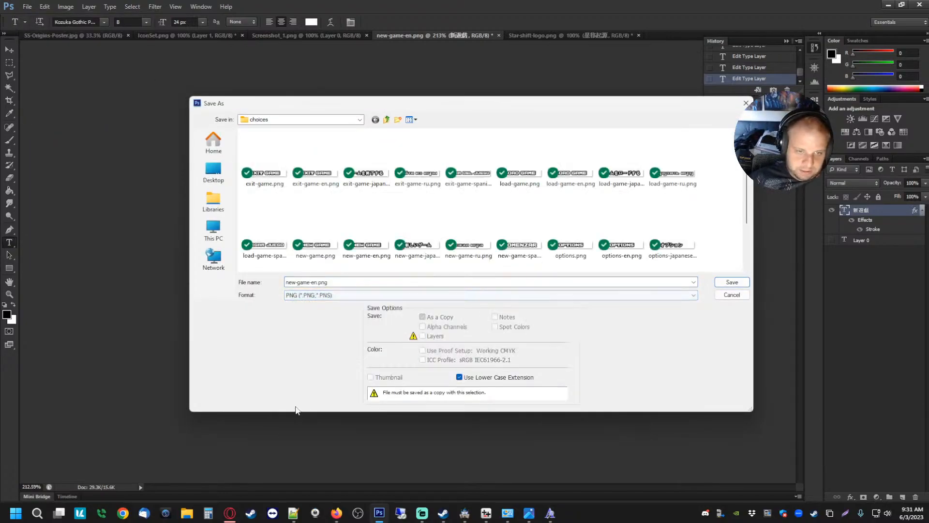
double_click(313, 282)
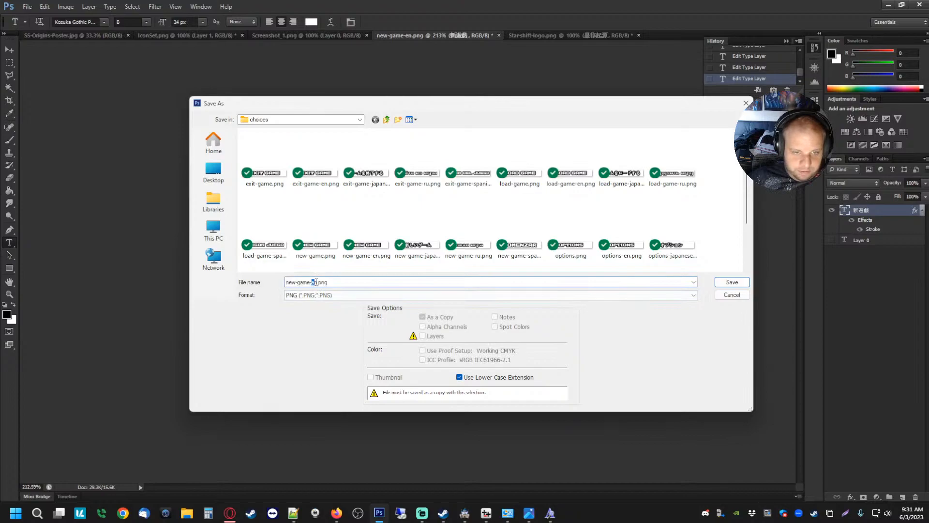
left_click(732, 283)
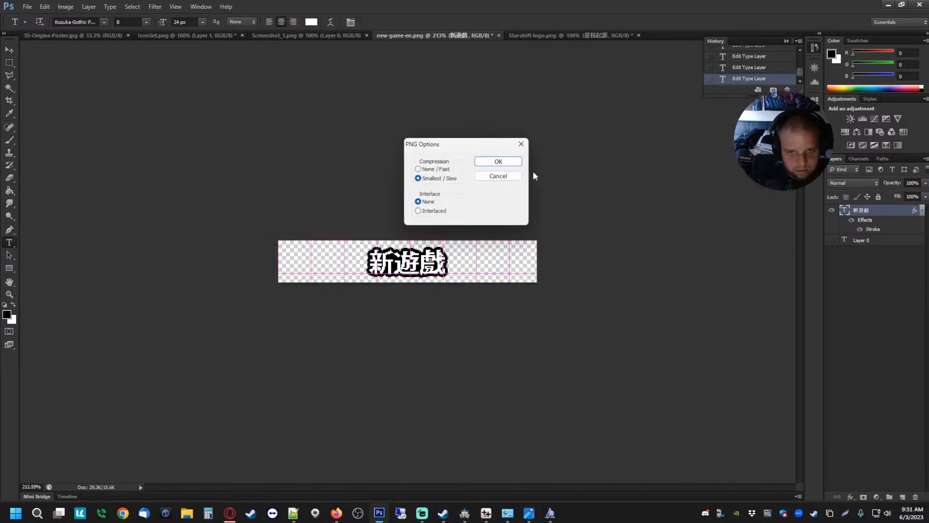
left_click(495, 162)
- Switch to Google Translate, translate "Load Game" into Chinese (Traditional) and copy the translation
left_click(229, 513)
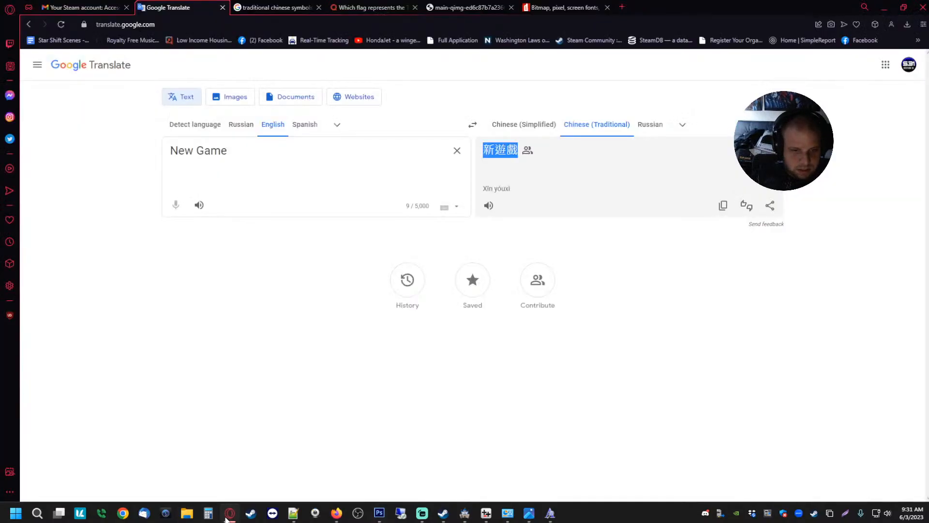
left_click_drag(255, 154, 48, 155)
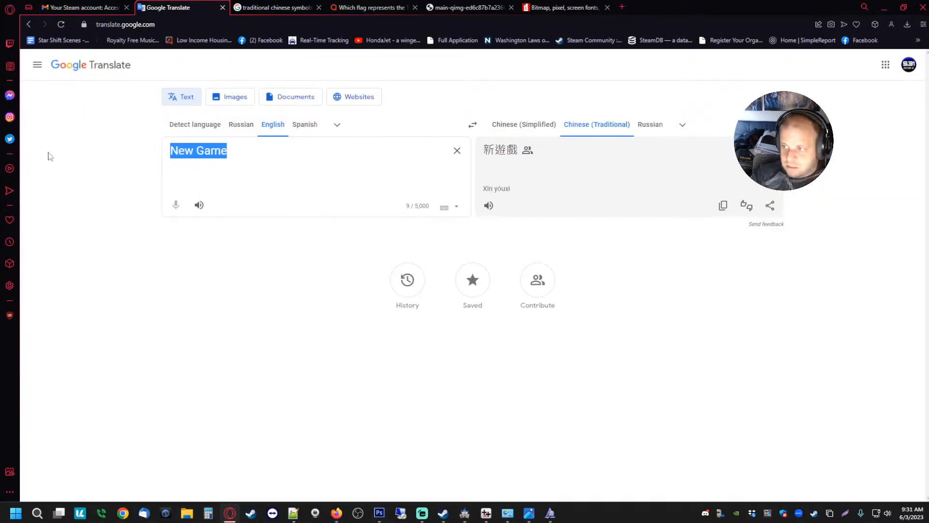
type("Load Game")
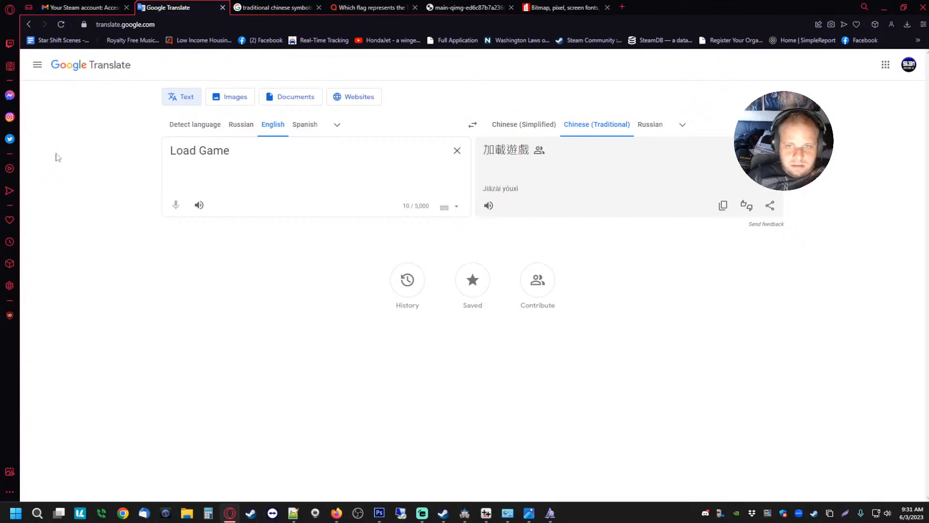
left_click_drag(530, 159, 472, 216)
key("ctrl+c")
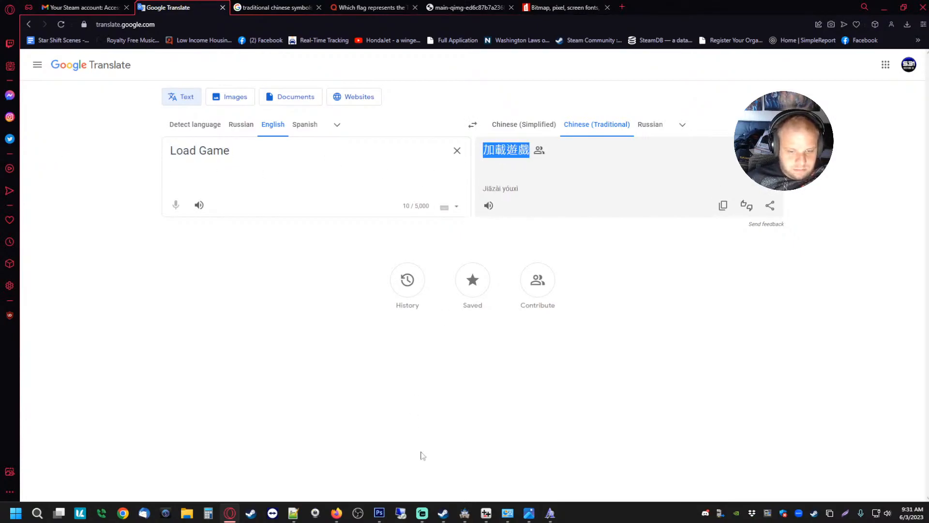
- Switch to Photoshop and replace the 新遊戲 button text with the copied 加載遊戲
left_click(379, 512)
left_click(391, 255)
key("ctrl+a")
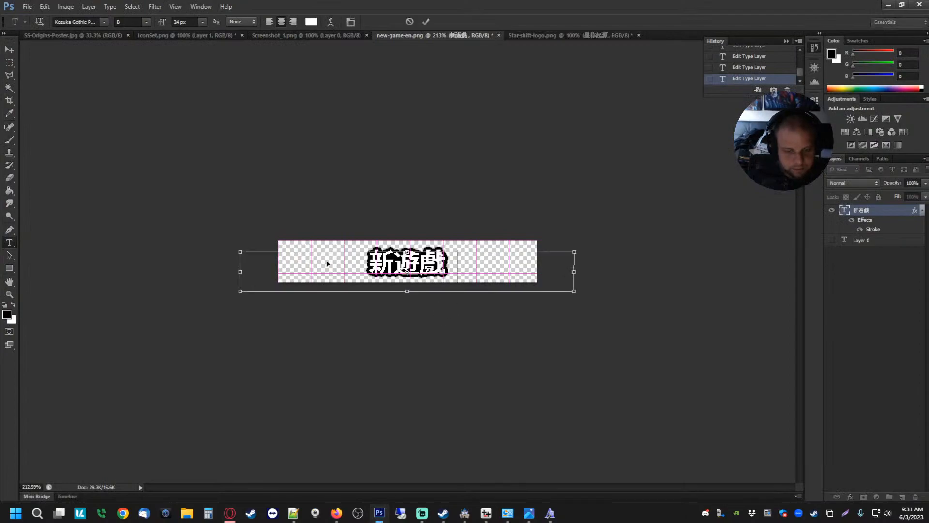
key("ctrl+v")
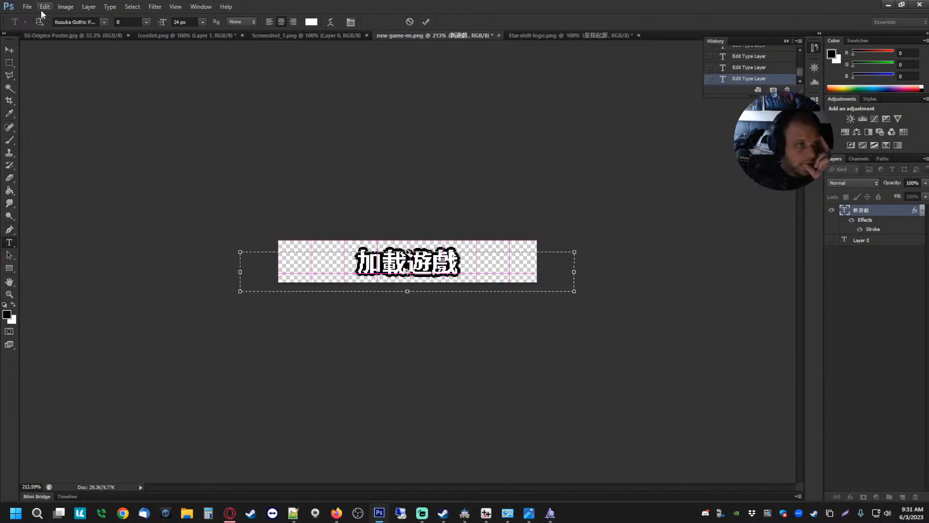
- Save the 加載遊戲 button as a PNG named load-game-tc.png in the choices folder
left_click(27, 6)
left_click(56, 123)
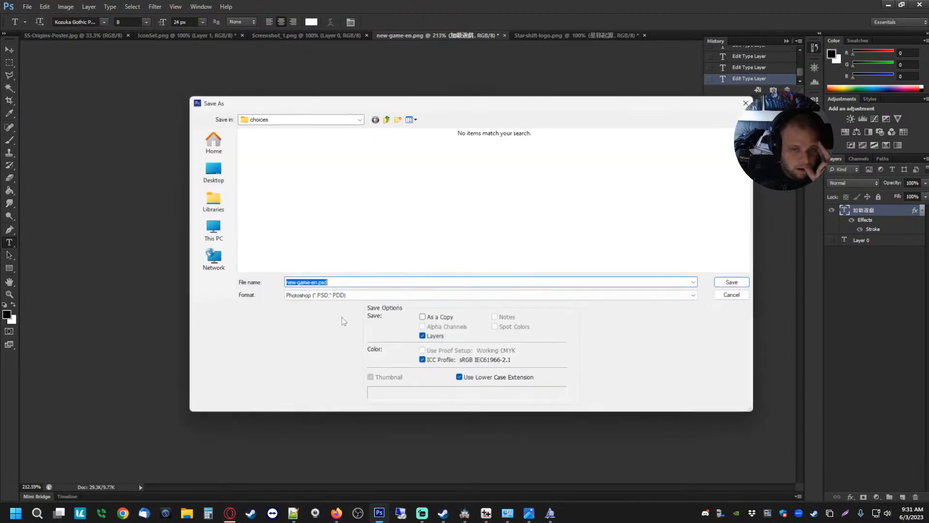
left_click(339, 294)
left_click(314, 405)
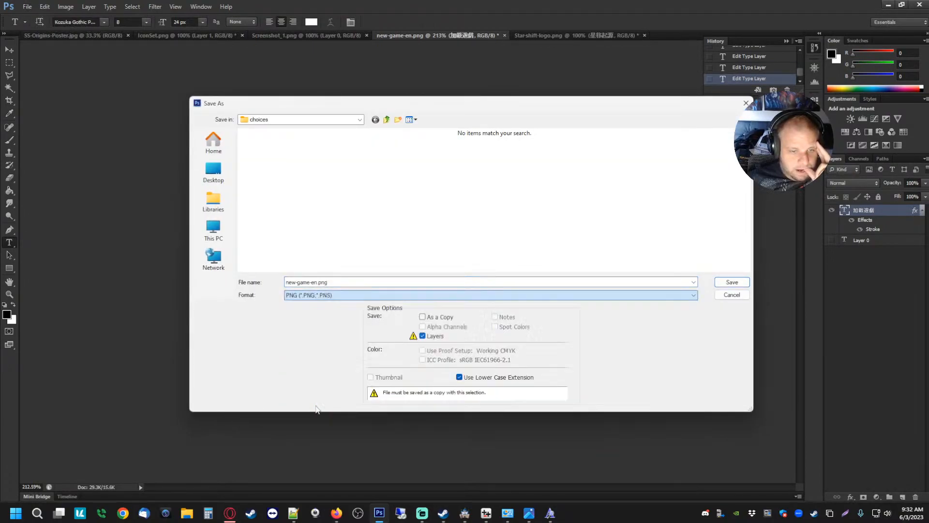
left_click(296, 282)
double_click(296, 282)
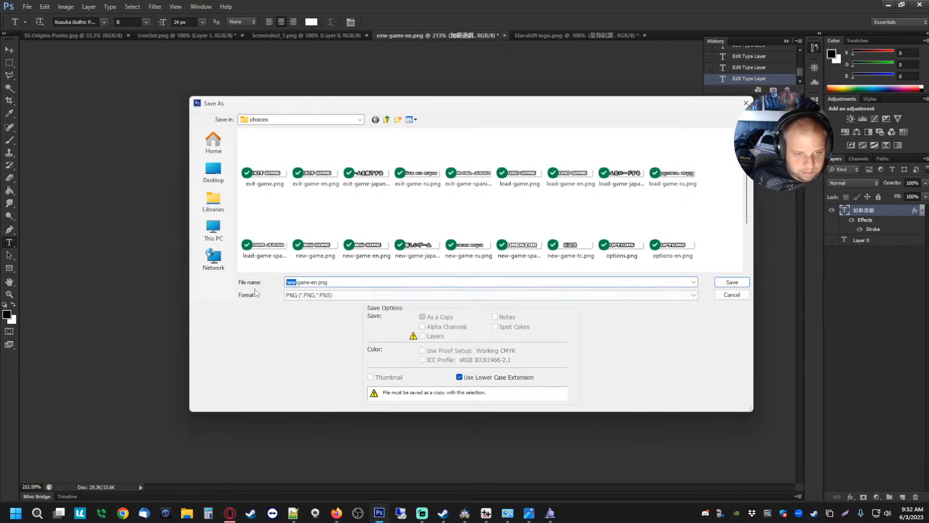
type("load")
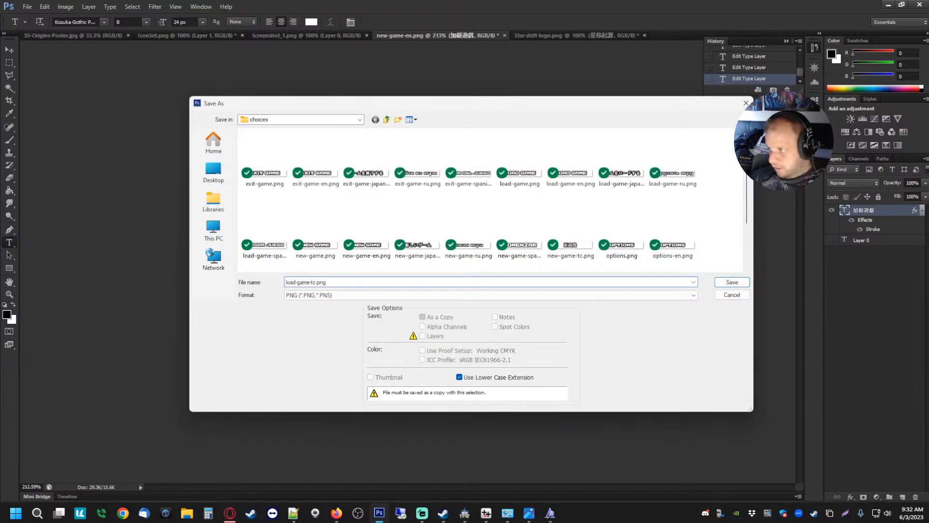
type("tc")
left_click(731, 282)
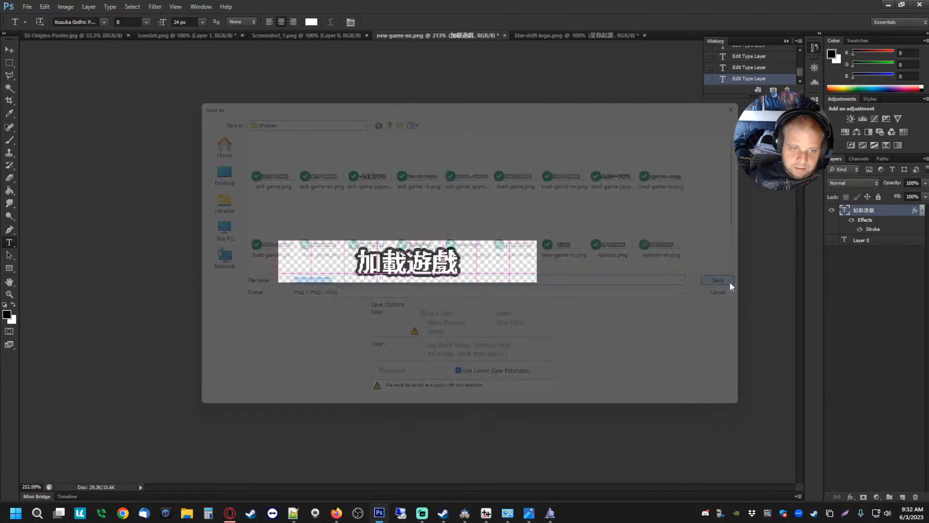
left_click(498, 161)
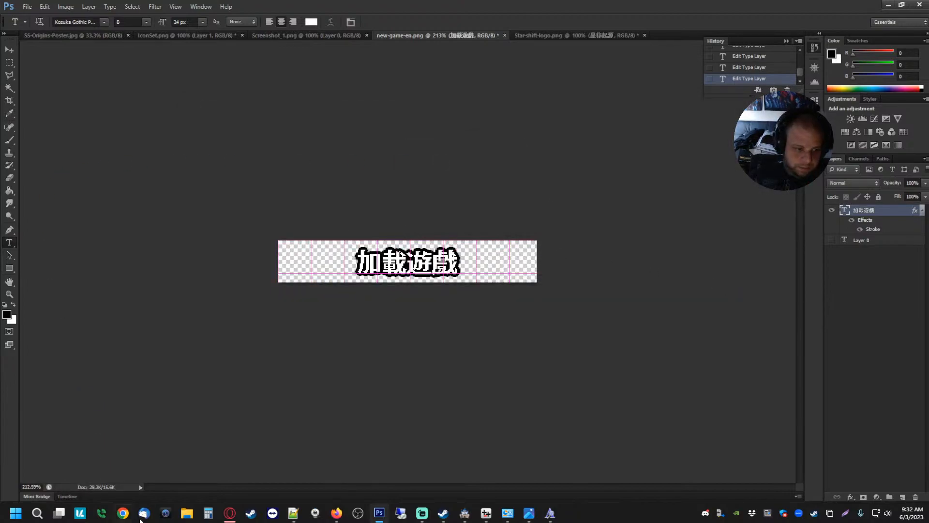
- Switch to Google Translate, translate "Options Menu" into Chinese (Traditional) and copy the translation
left_click(229, 512)
key("ctrl+a")
type("Options")
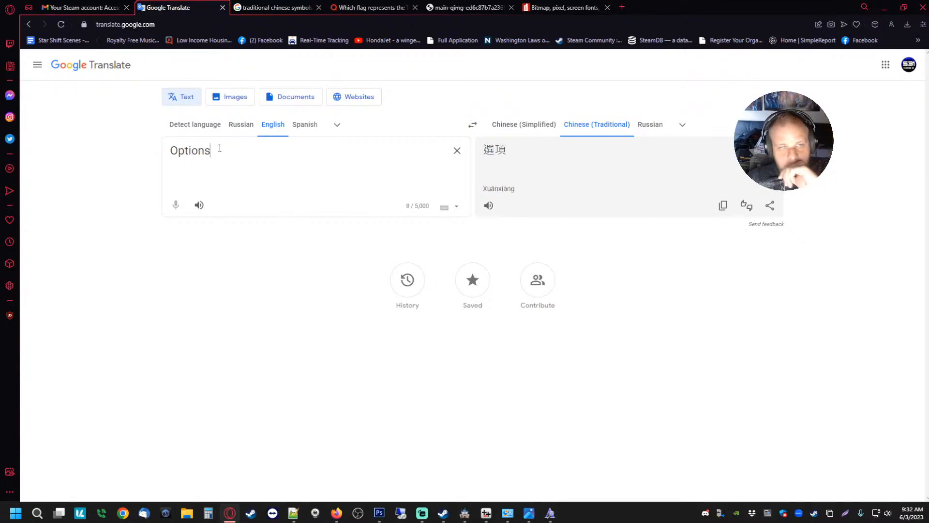
type(" Menu")
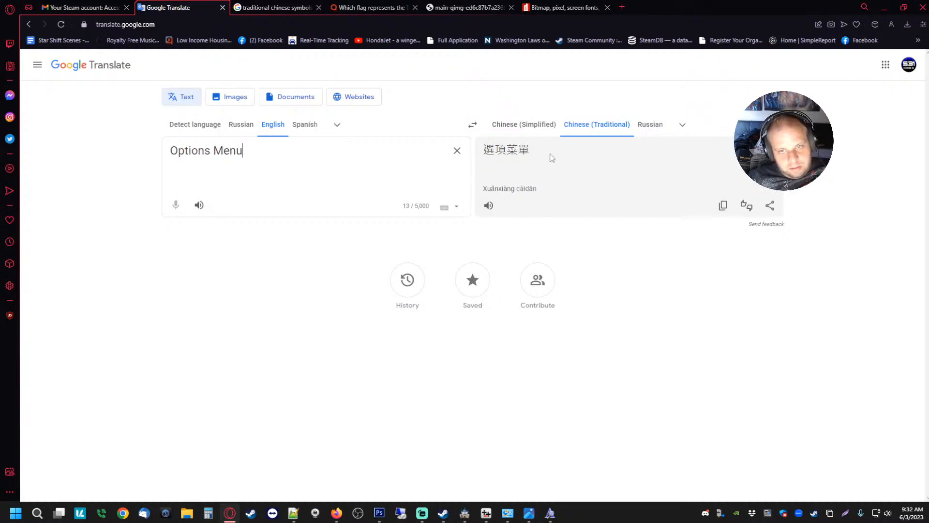
left_click_drag(551, 158, 479, 157)
key("ctrl+c")
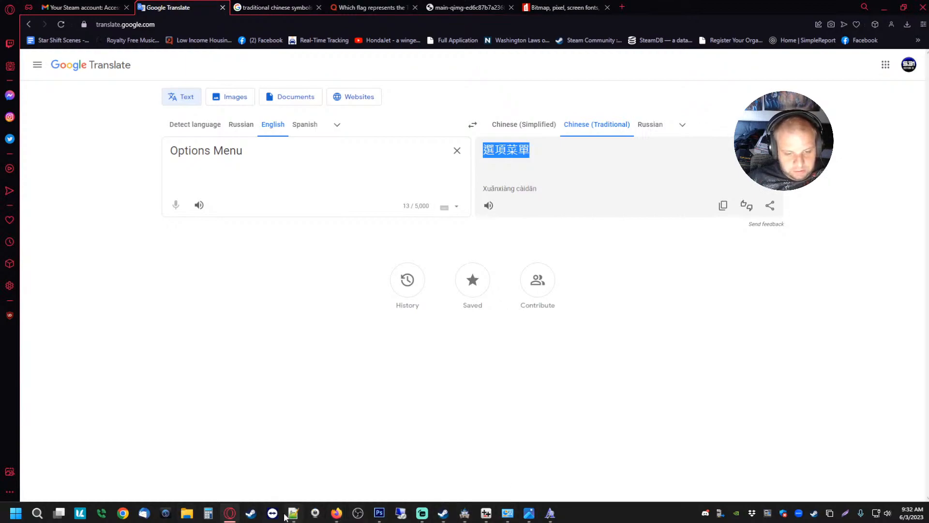
- Switch to Photoshop and replace the 加載遊戲 button text with the copied 選項菜單
left_click(379, 512)
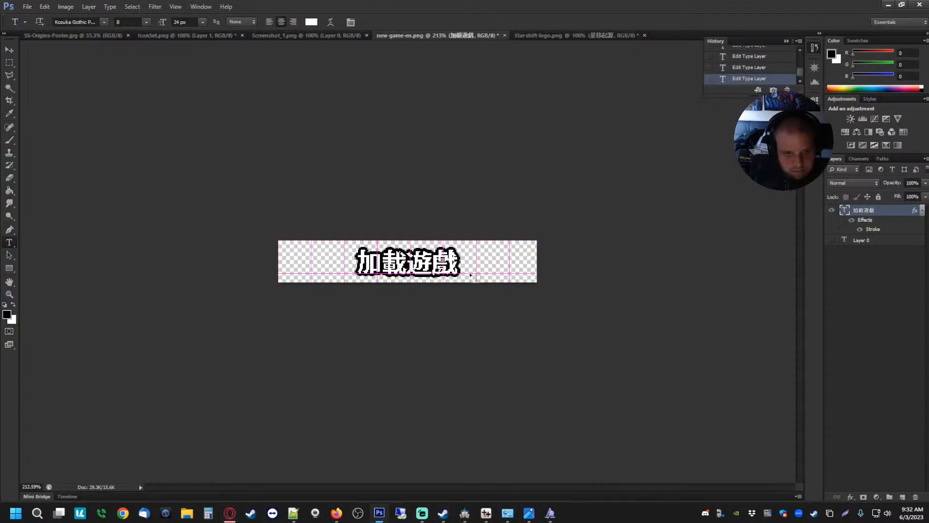
left_click(273, 260)
key("ctrl+a")
key("ctrl+v")
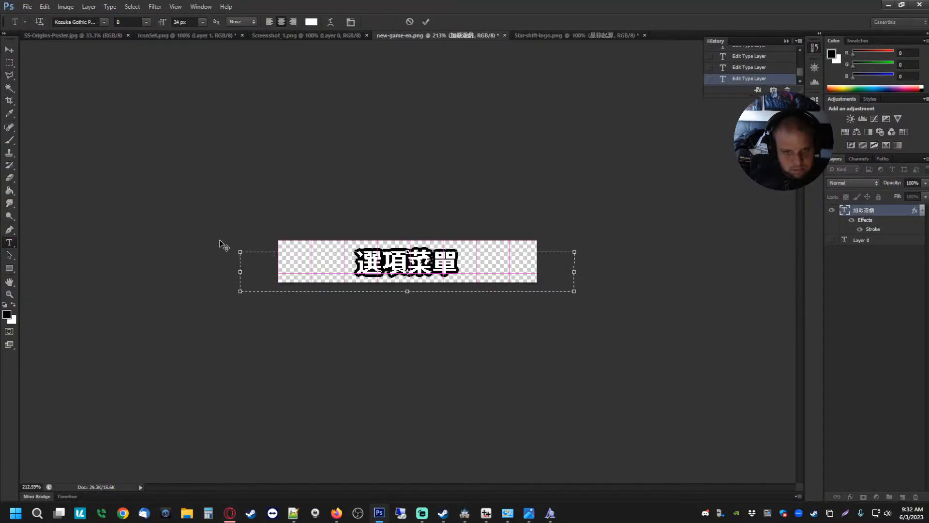
- Save the 選項菜單 button in Photoshop format as options-tc.psd in the choices folder
left_click(27, 7)
left_click(45, 124)
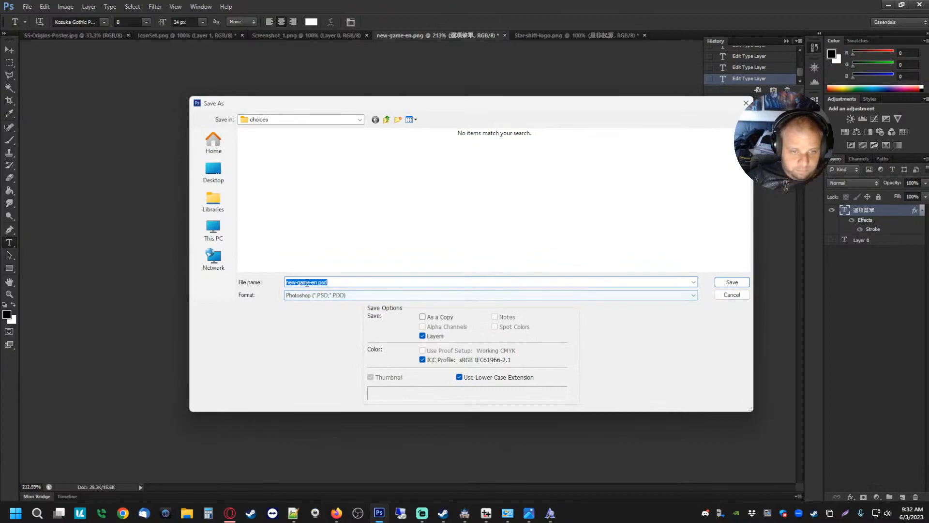
left_click_drag(310, 282, 255, 284)
type("options-tc")
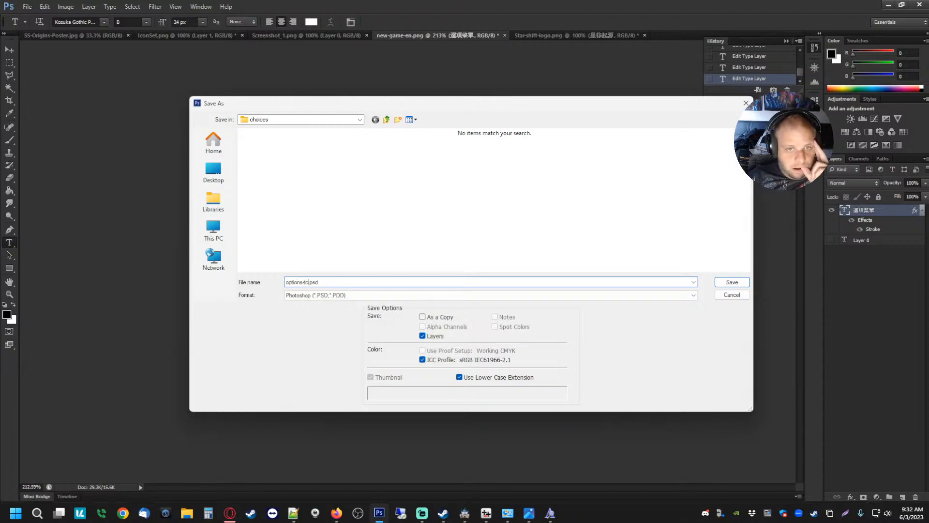
key("Return")
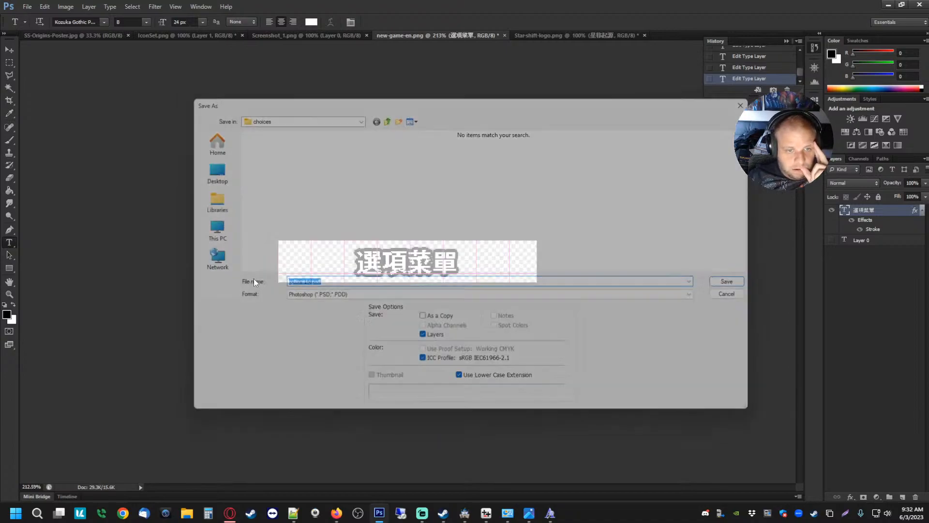
key("Return")
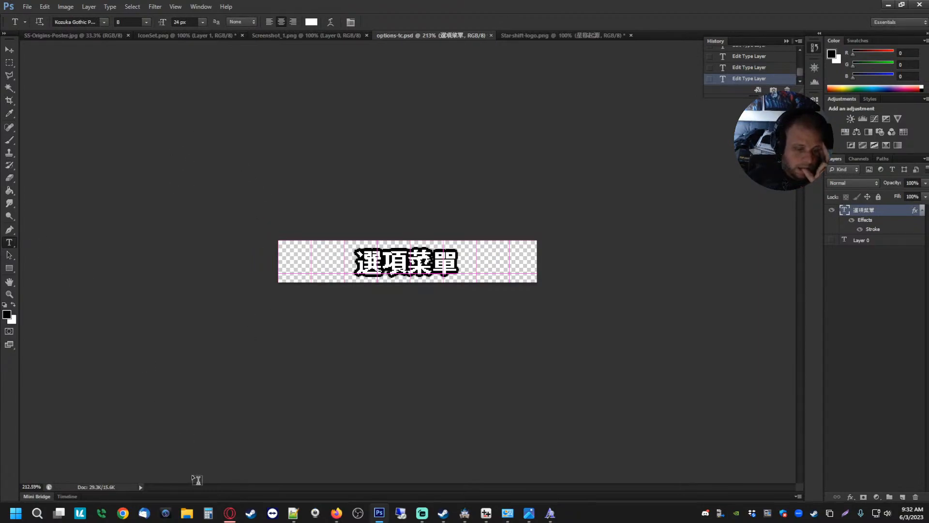
- Switch to Google Translate, translate "Exit Game" into Chinese (Traditional) and copy the translation
left_click(230, 513)
left_click_drag(245, 150, 46, 134)
type("EXIT")
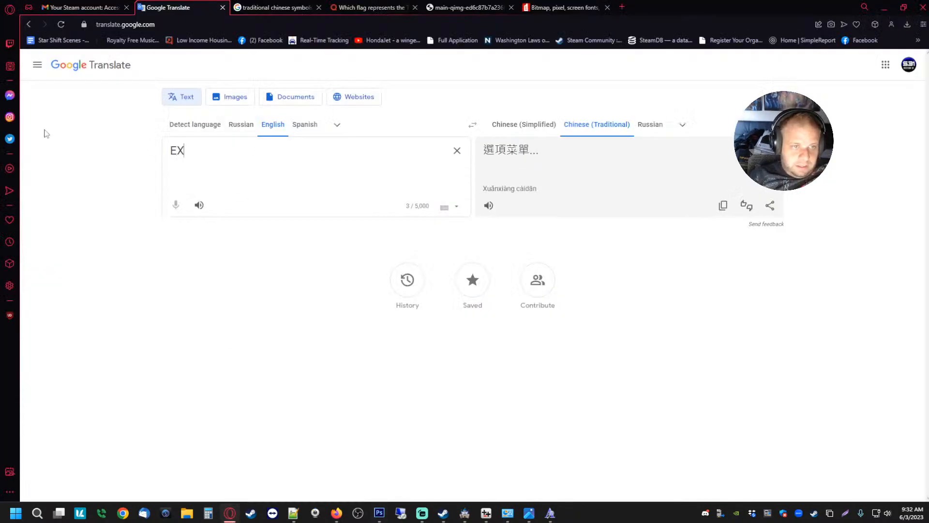
key("BackSpace")
key("BackSpace")
key("BackSpace")
type("c")
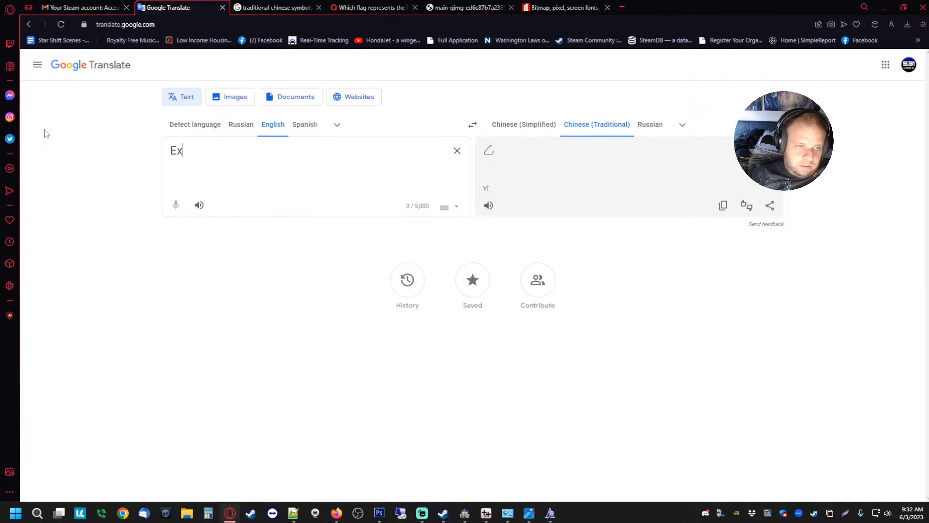
type("it Game")
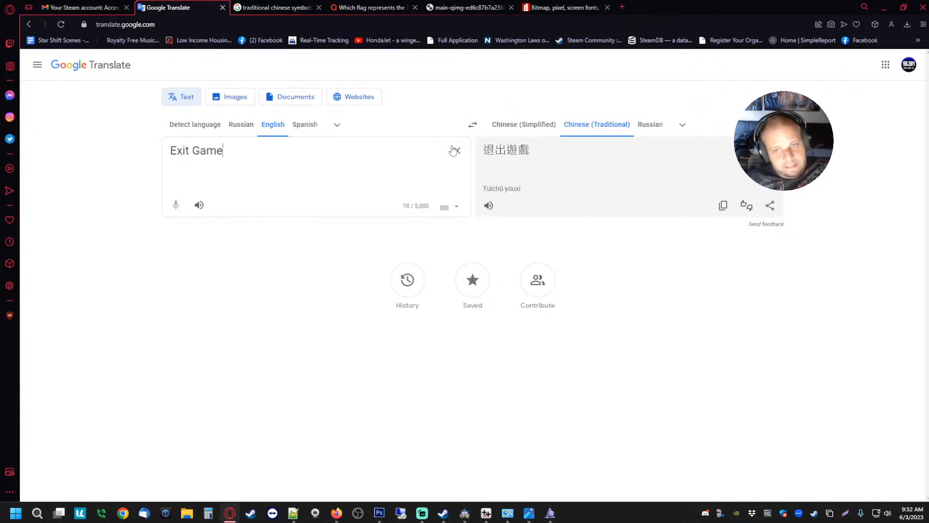
left_click_drag(540, 151, 481, 151)
key("ctrl+c")
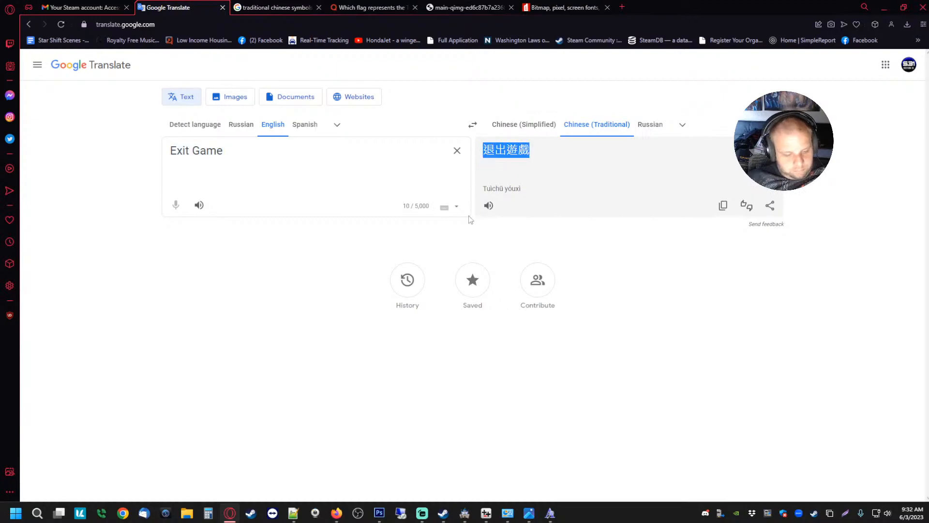
- Switch to Photoshop and replace the 選項菜單 button text with the copied 退出遊戲
left_click(379, 512)
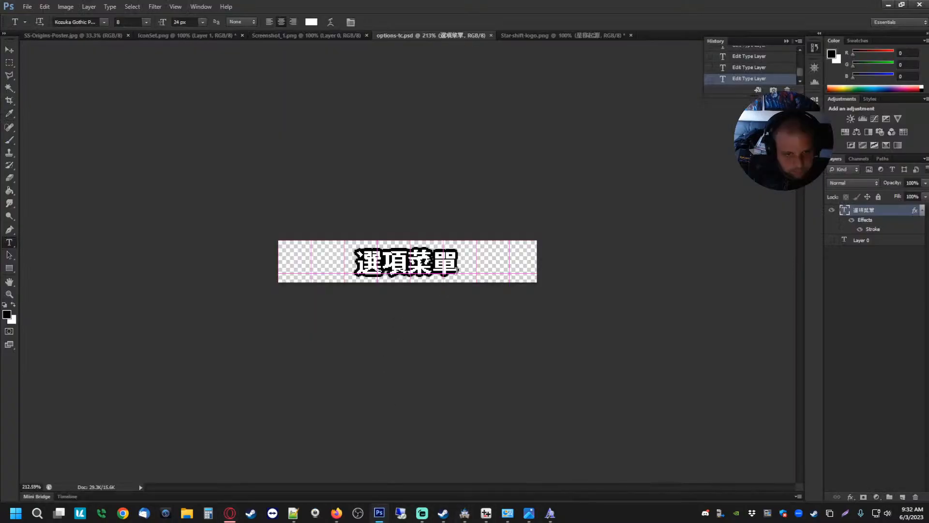
left_click_drag(458, 264, 270, 256)
key("ctrl+v")
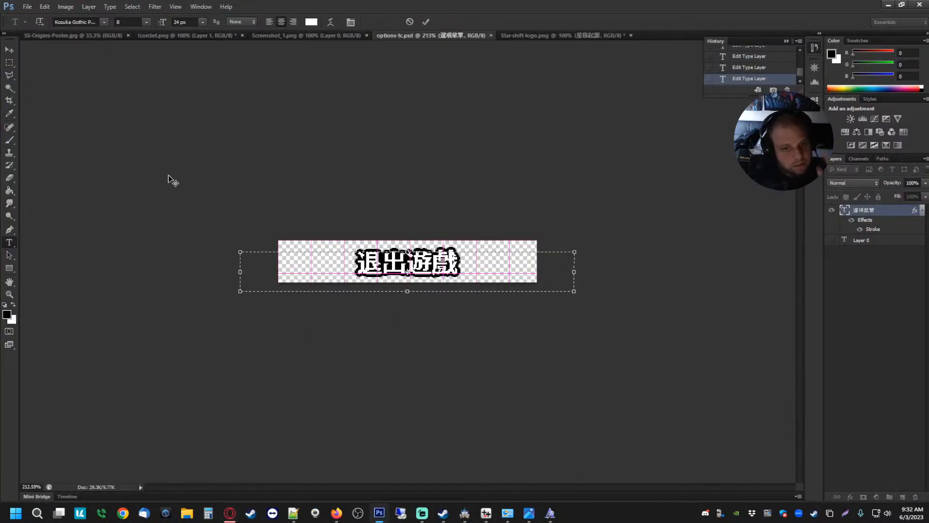
left_click(9, 62)
- Save the 退出遊戲 button as a PNG named exit-game-tc.png in the choices folder
left_click(27, 6)
left_click(69, 118)
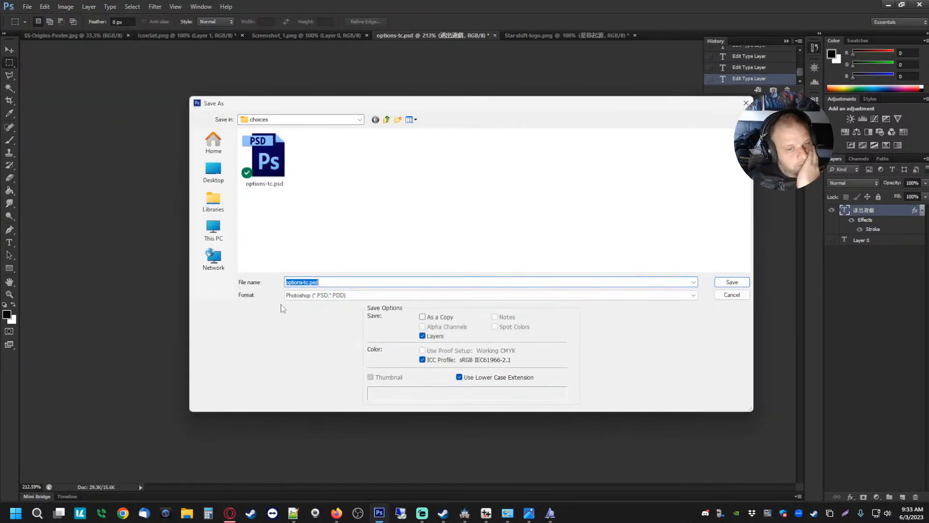
left_click(310, 295)
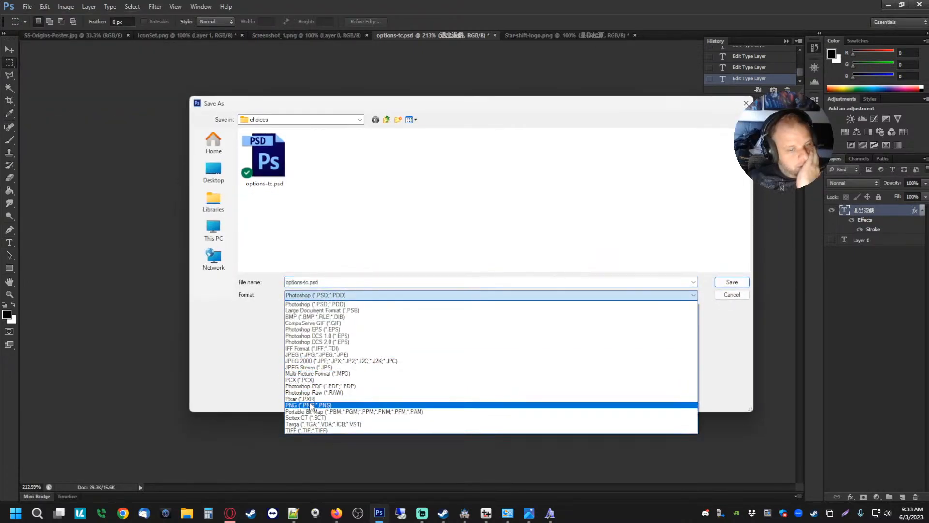
left_click(310, 387)
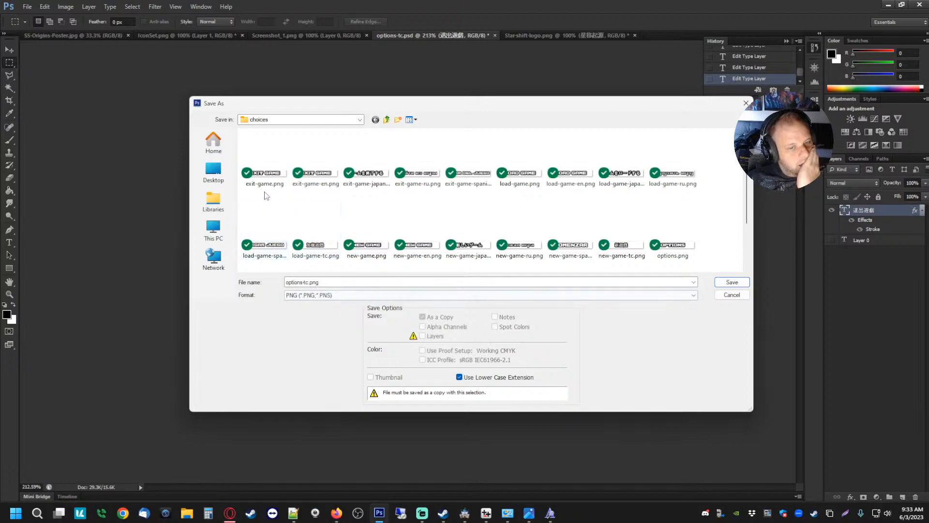
left_click(266, 191)
left_click(308, 283)
left_click(309, 283)
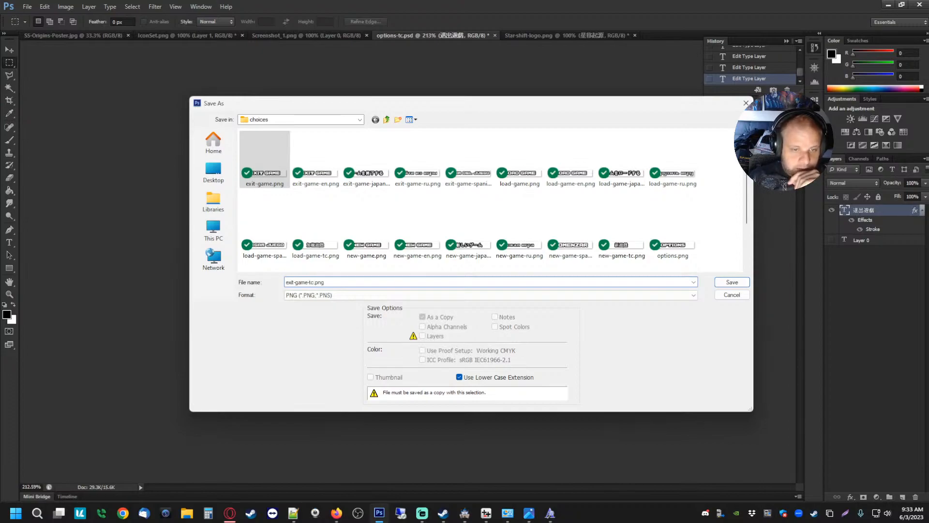
key("Return")
key("Return")
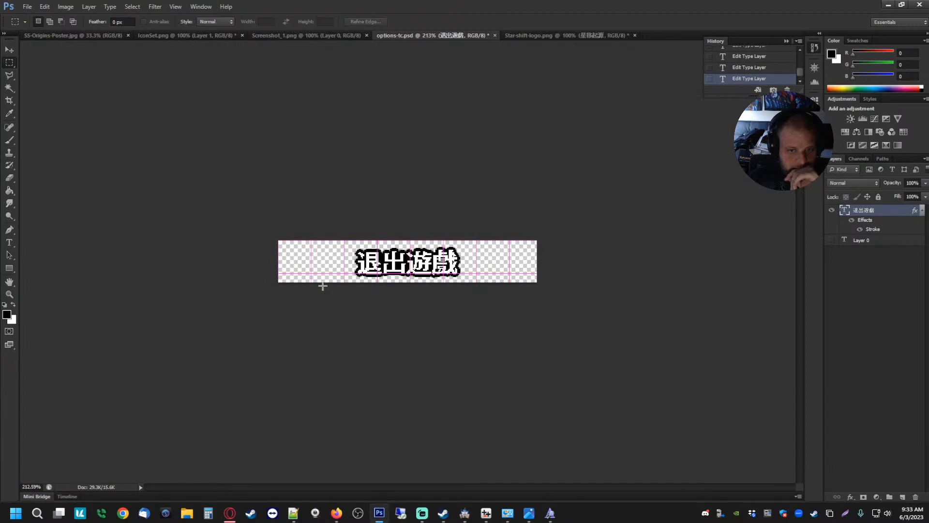
- Switch to Google Translate, translate "New Game" into Chinese (Simplified) and copy the translation
left_click(233, 512)
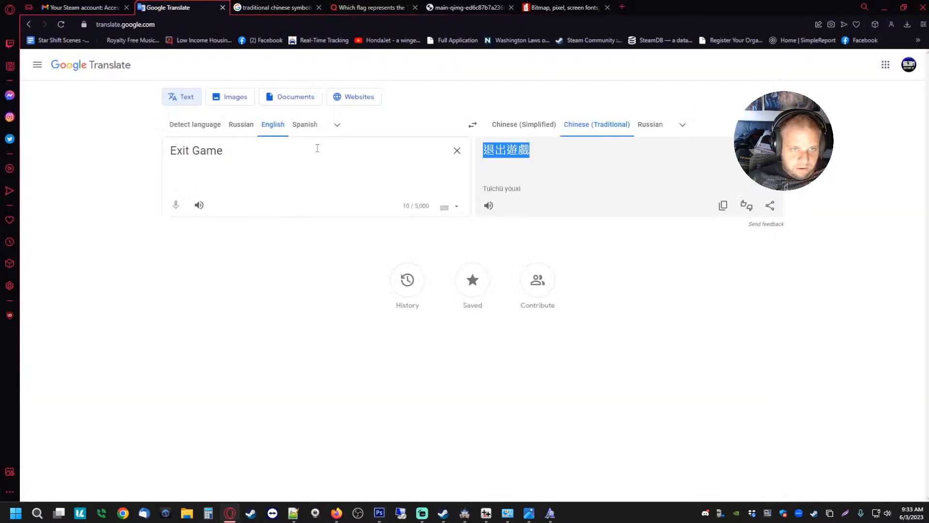
left_click(542, 126)
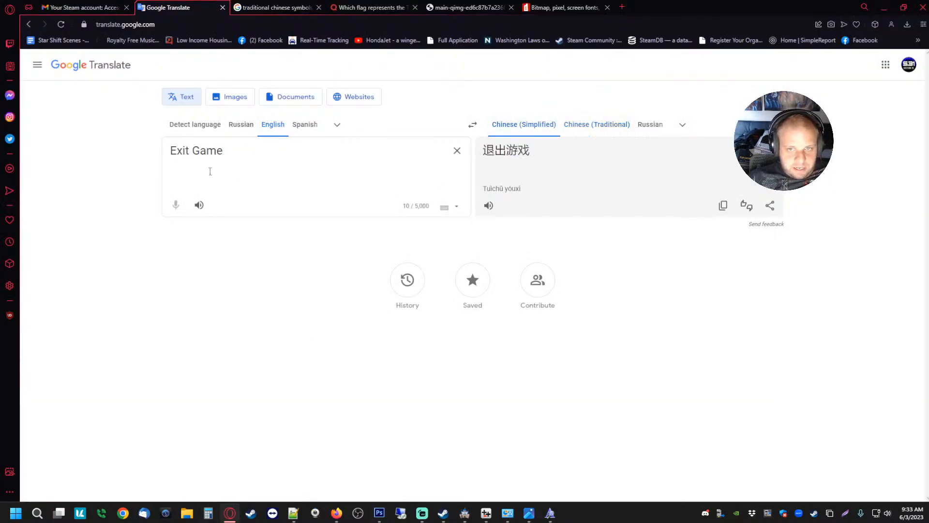
left_click_drag(210, 170, 107, 150)
type("New Game")
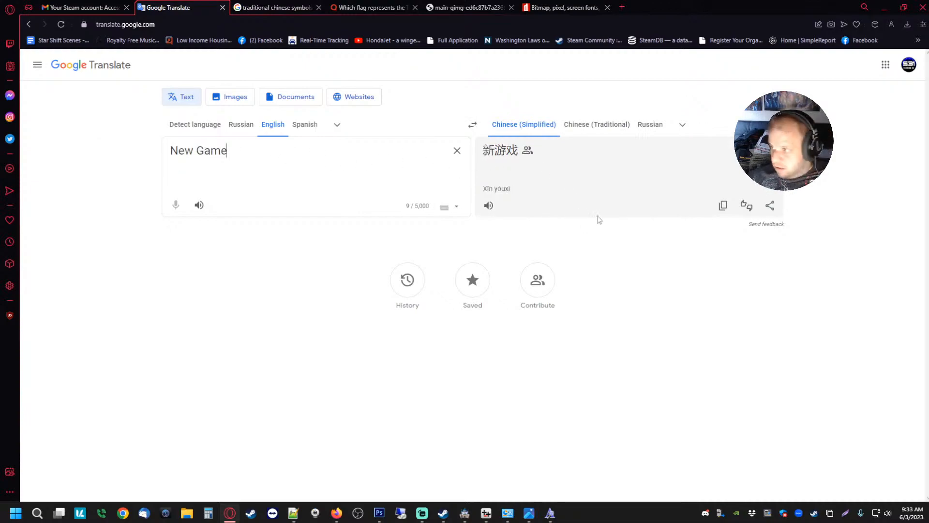
left_click_drag(519, 151, 483, 154)
key("ctrl+c")
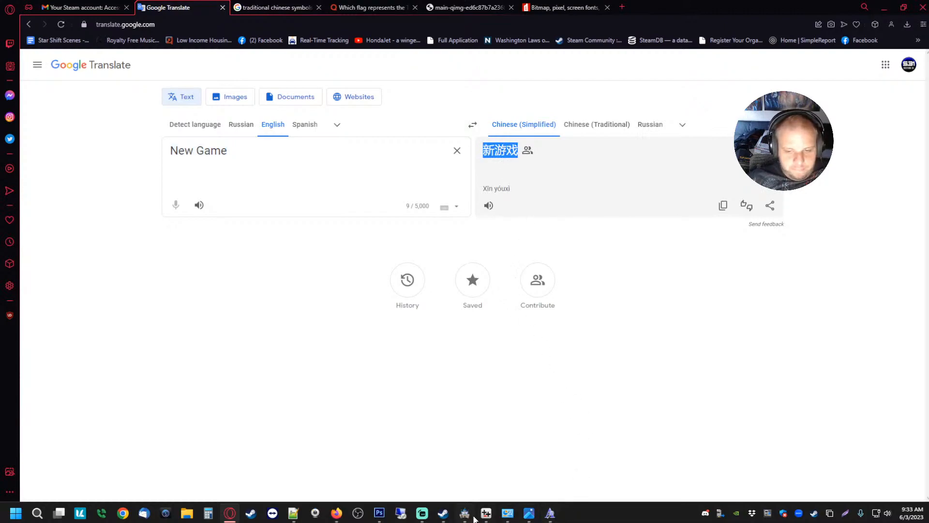
- Switch to Photoshop, replace the 退出遊戲 button text with the copied 新游戏, and return to Google Translate
left_click(380, 513)
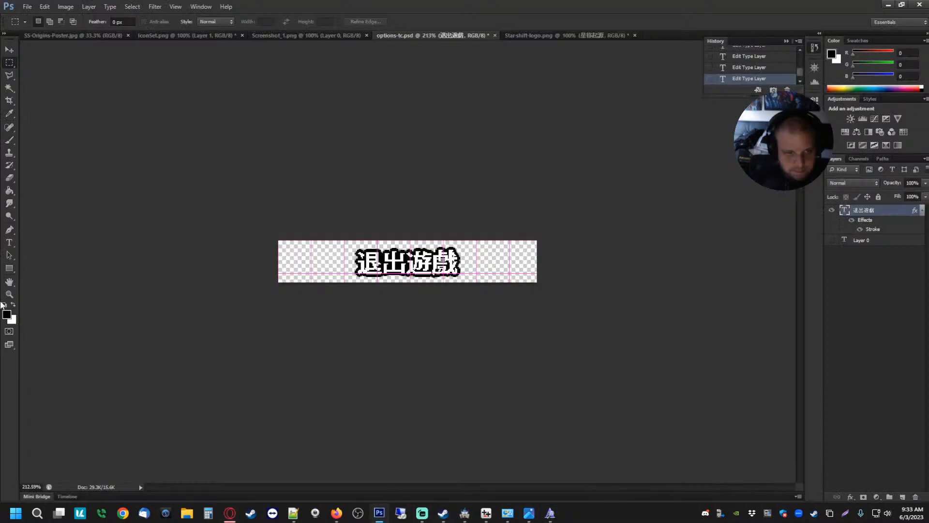
left_click(9, 242)
double_click(485, 264)
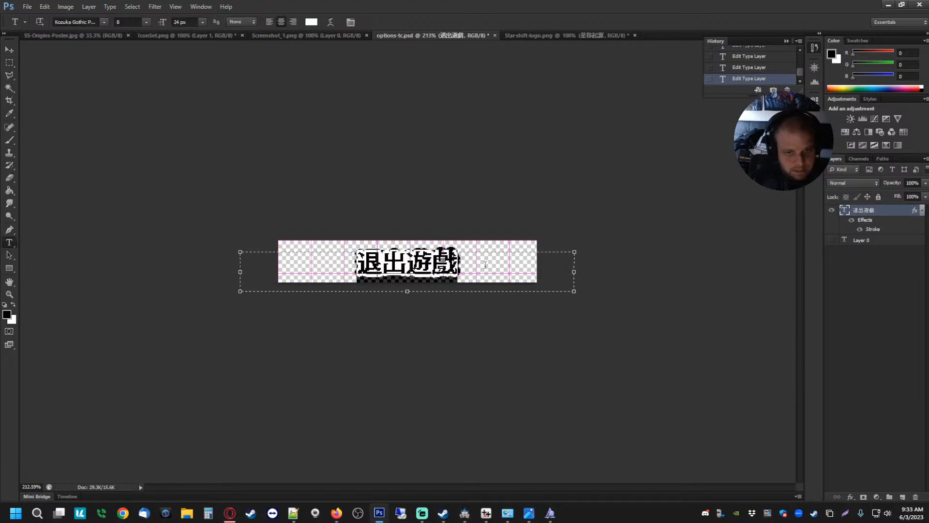
key("ctrl+v")
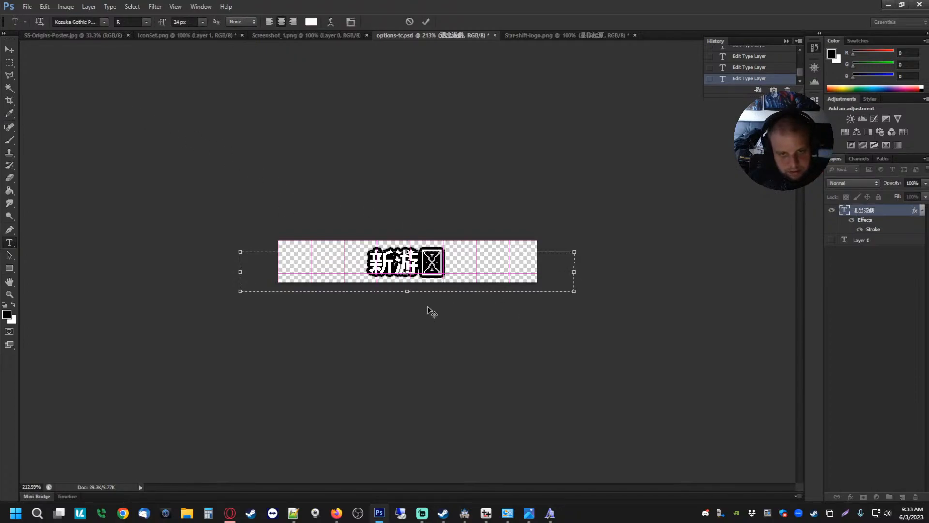
left_click(230, 514)
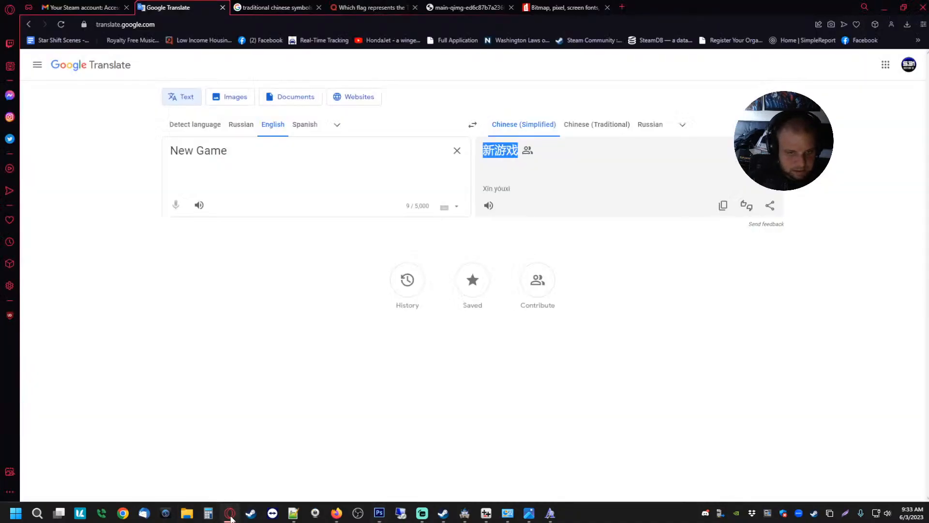
- Switch to Photoshop and try the MS Gothic and MS PGothic fonts on the 新游戏 text
left_click(230, 514)
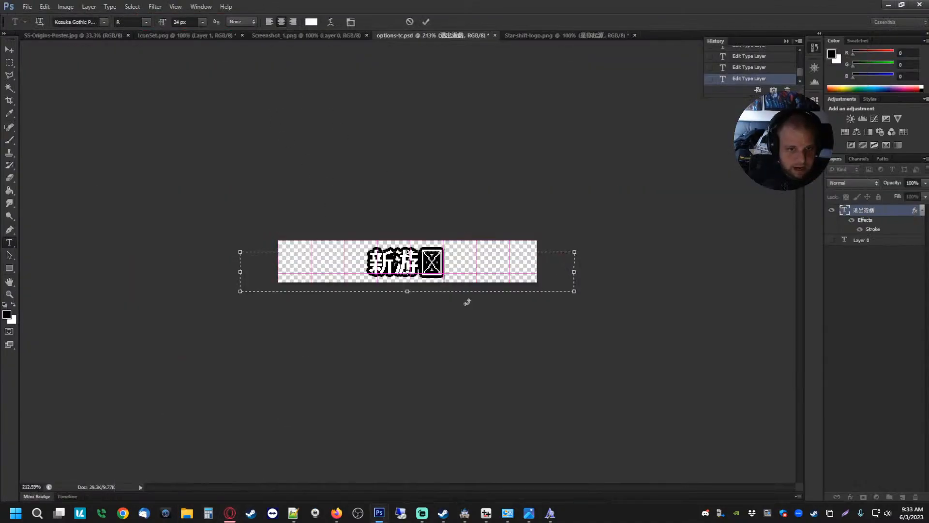
left_click(104, 23)
scroll(111, 53, "up", 1)
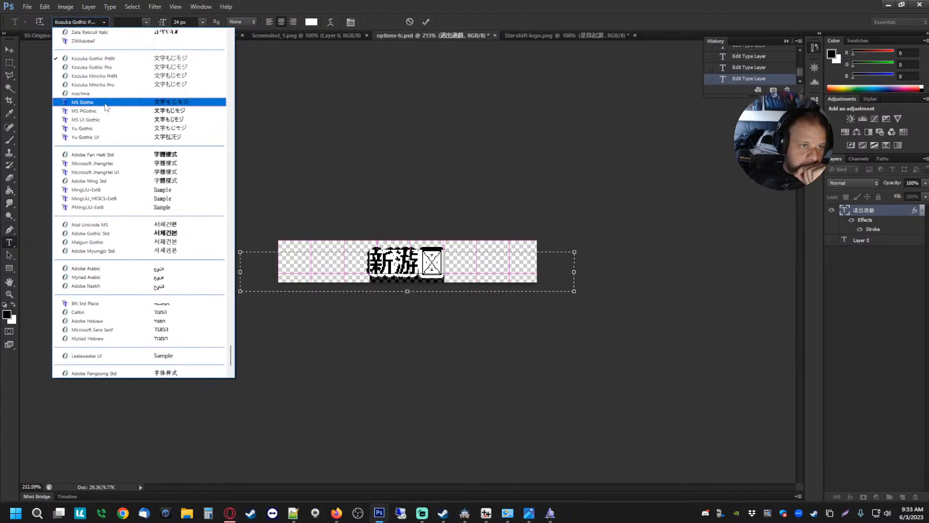
left_click(111, 102)
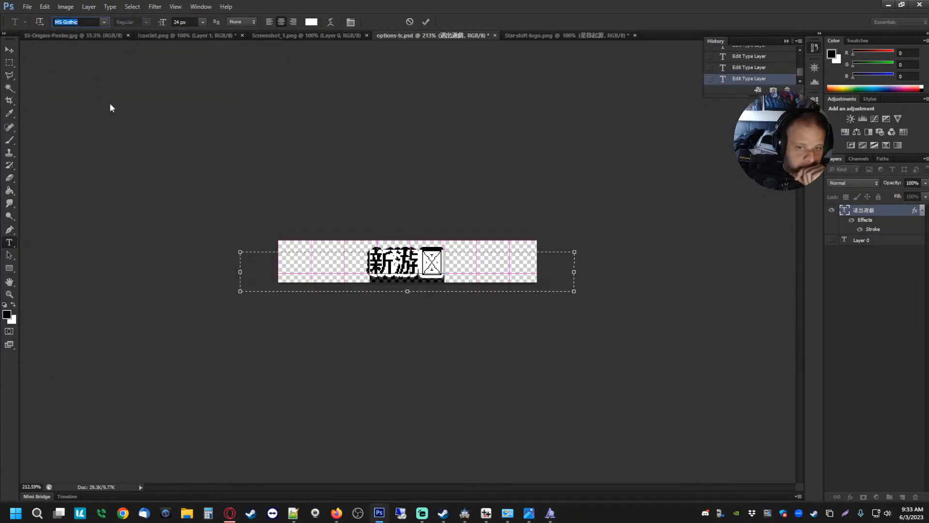
left_click(104, 22)
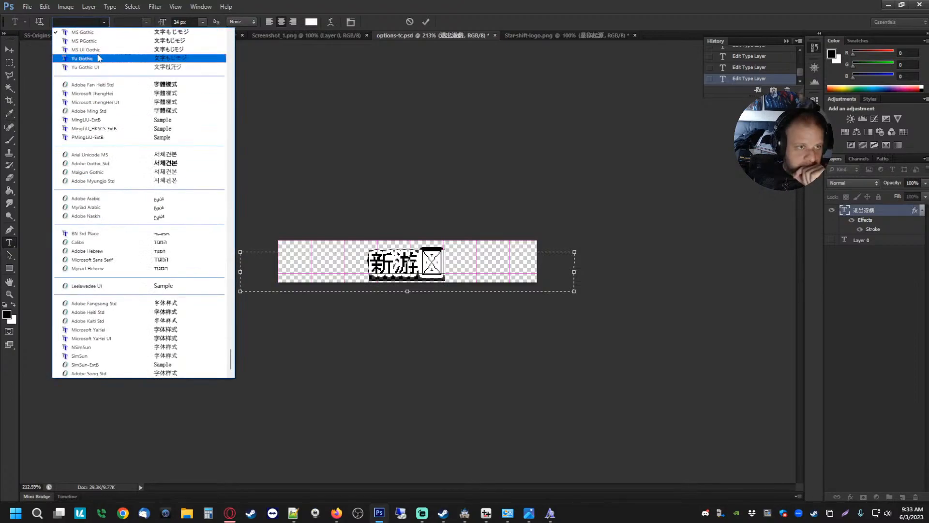
left_click(103, 41)
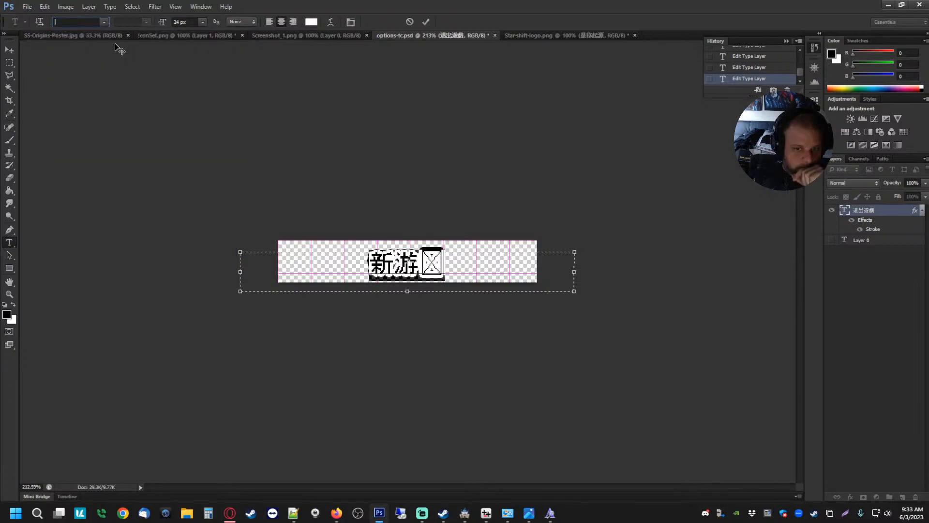
- Try the Adobe Fan Heiti Std, Adobe Ming Std and Kozuka Gothic Pr6N fonts on the 新游戏 text
left_click(103, 23)
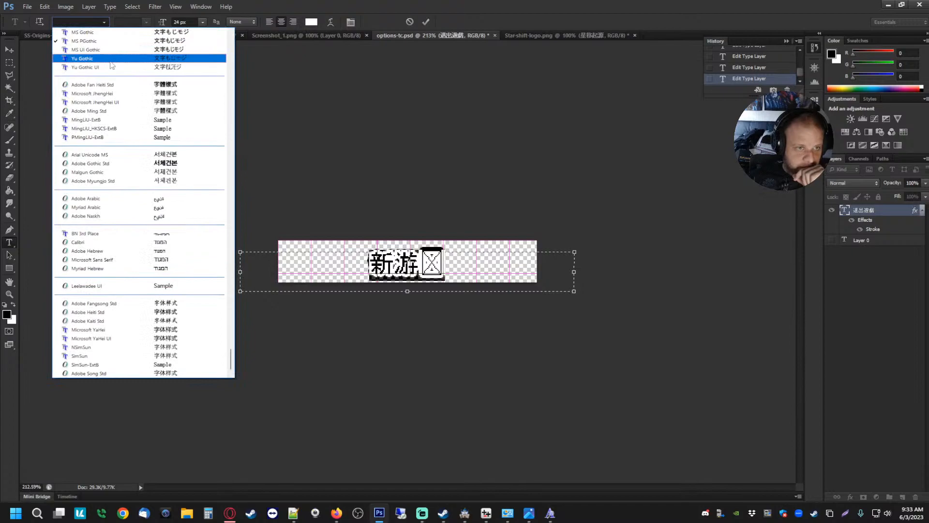
left_click(109, 86)
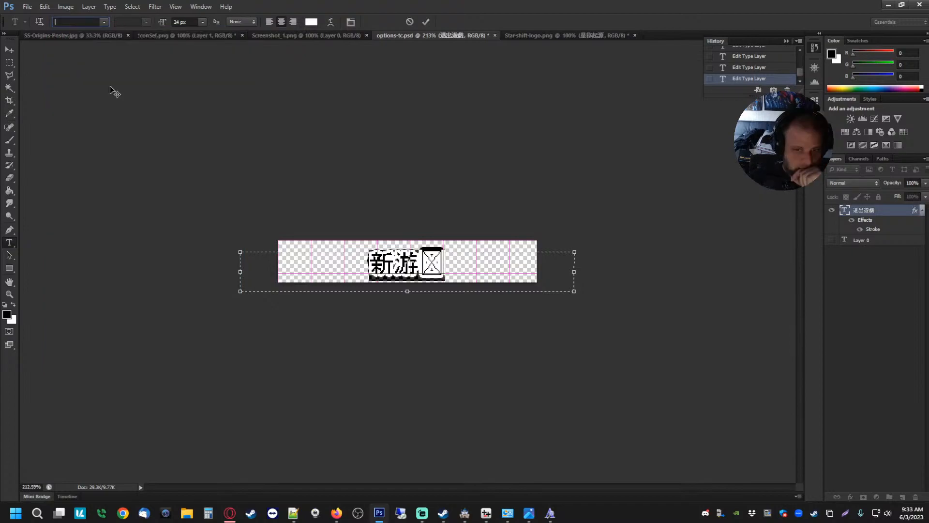
left_click(103, 22)
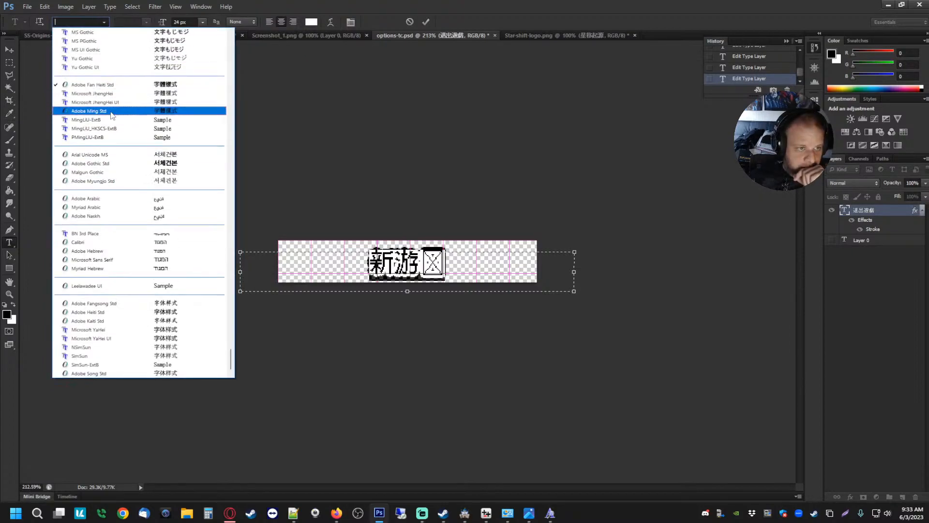
left_click(111, 113)
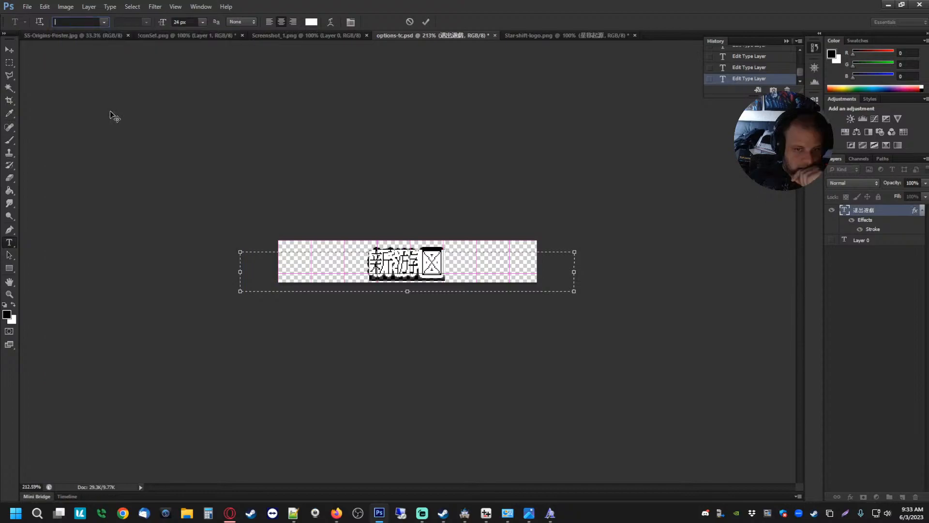
left_click(103, 23)
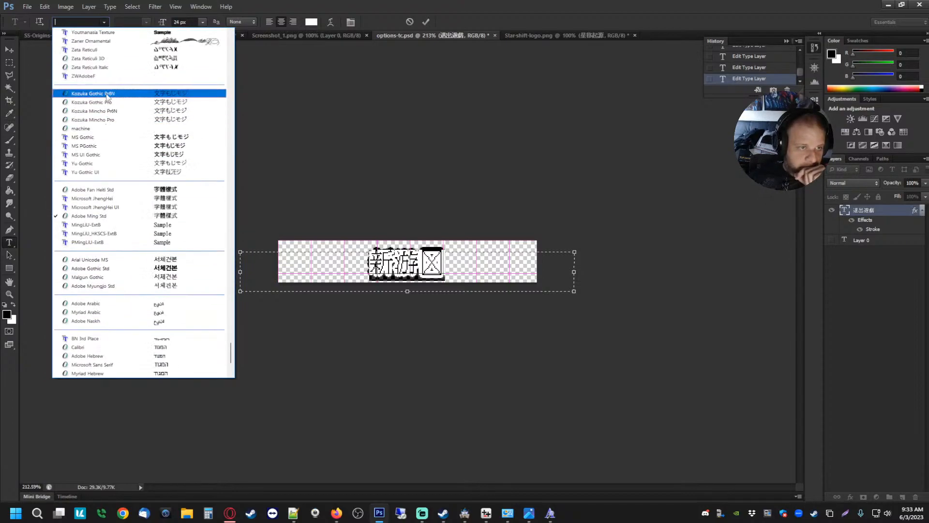
left_click(107, 94)
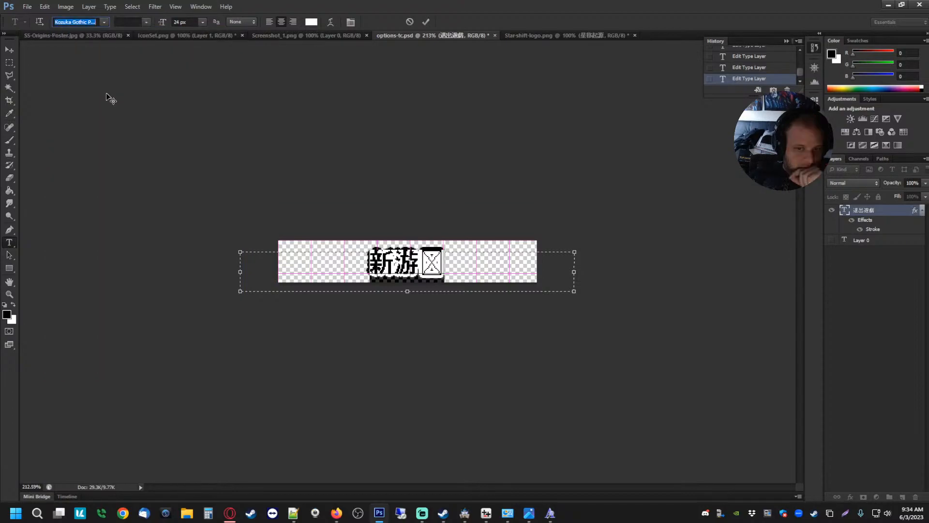
left_click(232, 516)
left_click(302, 189)
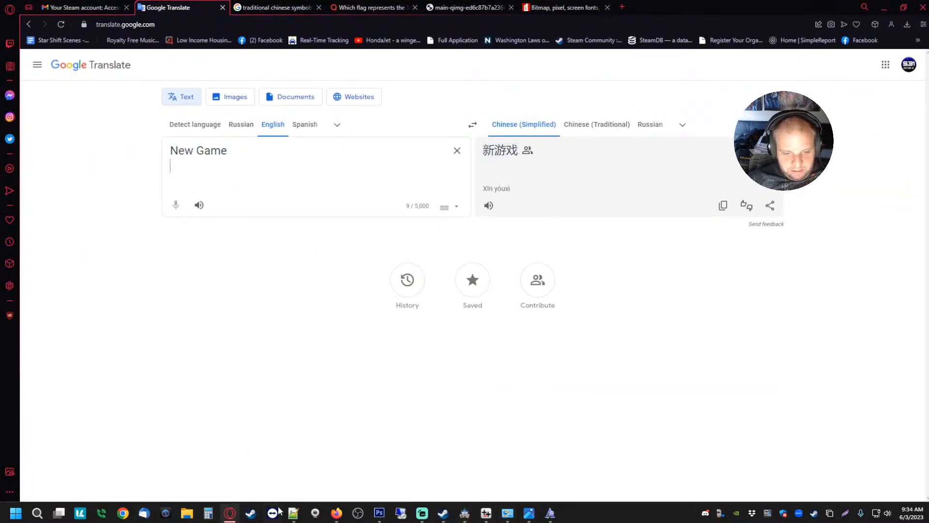
left_click(380, 513)
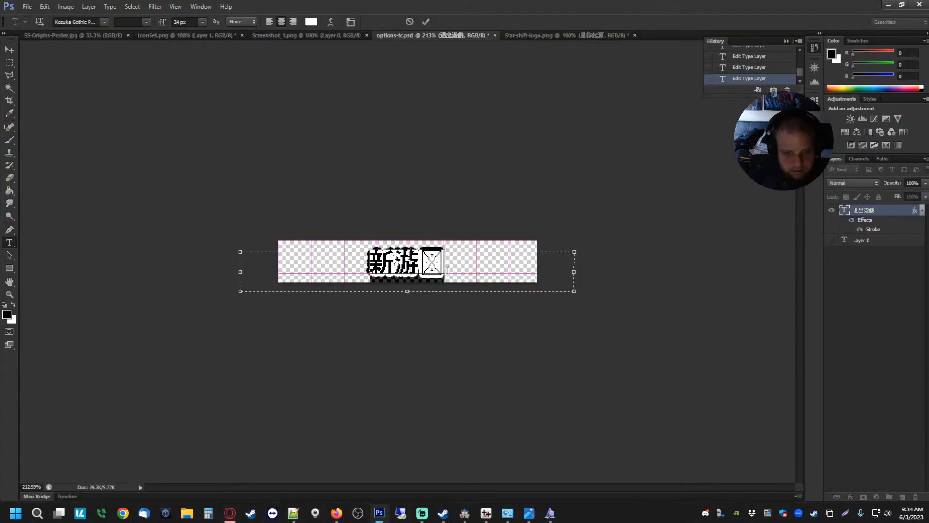
- Try the Adobe Ming Std font on the 新游戏 text again
left_click(104, 22)
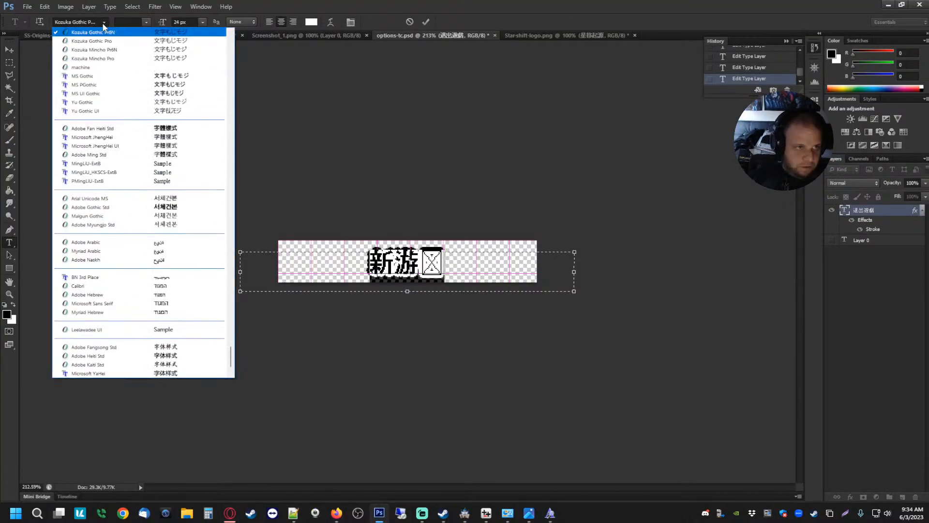
scroll(106, 97, "up", 1)
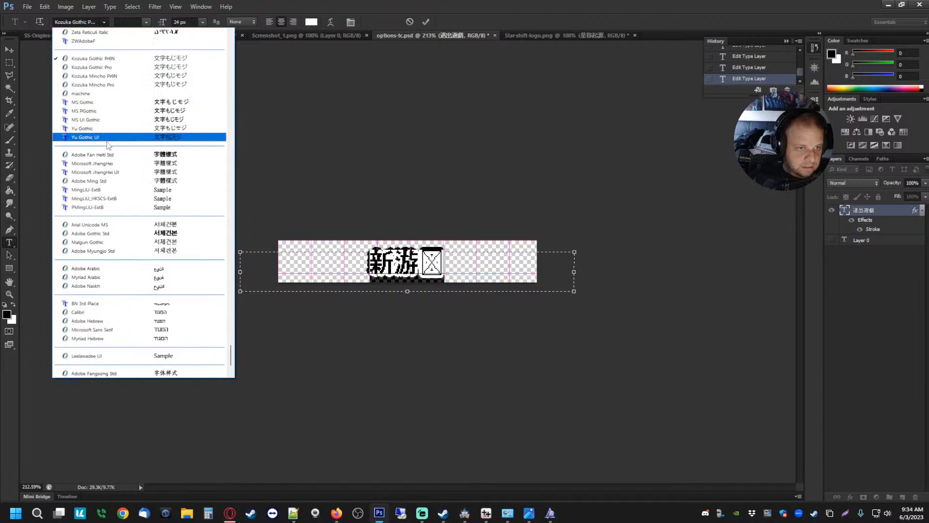
left_click(109, 183)
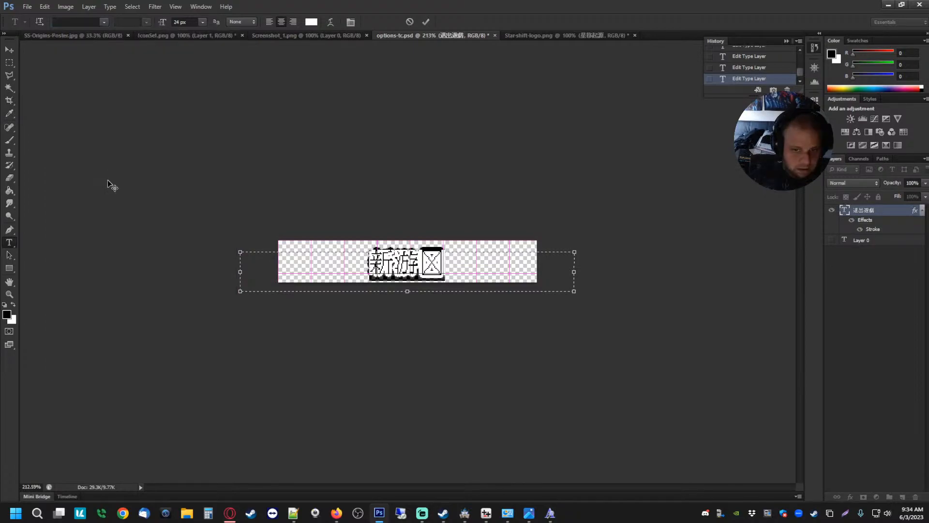
- Set the 新游戏 text's font to Microsoft JhengHei in Bold and commit the text edit
left_click(104, 23)
left_click(97, 94)
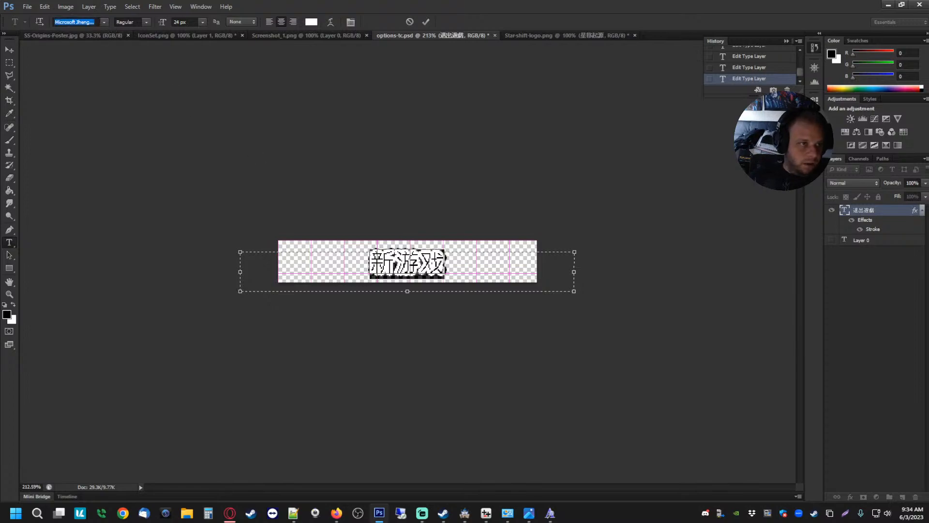
left_click(104, 22)
left_click(111, 95)
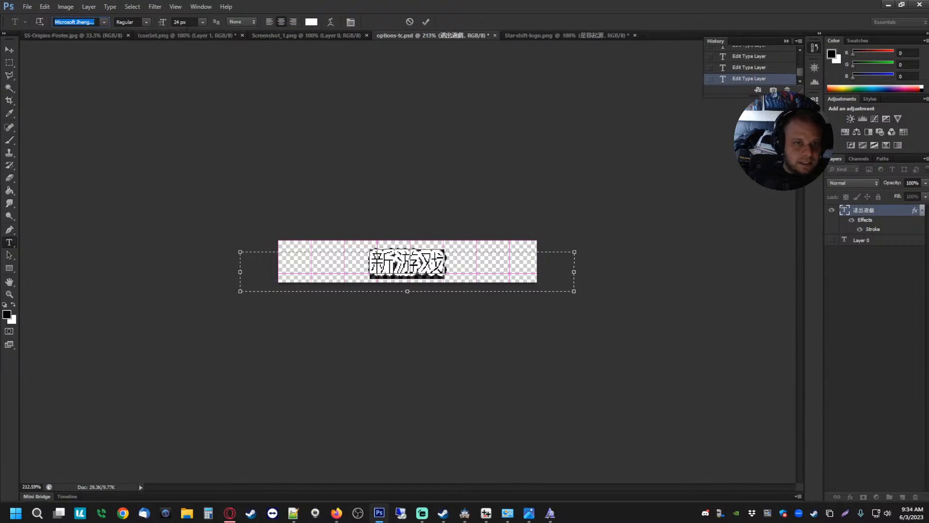
left_click(150, 22)
left_click(135, 45)
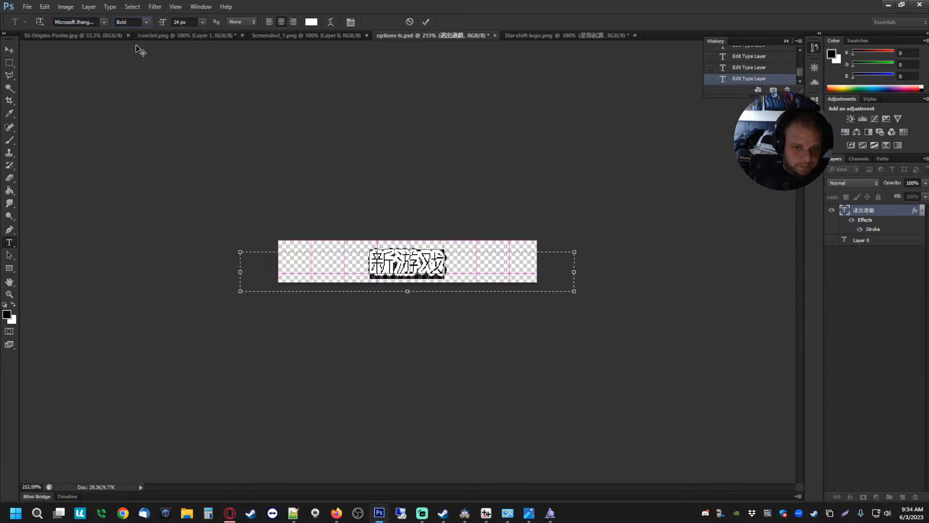
left_click(9, 62)
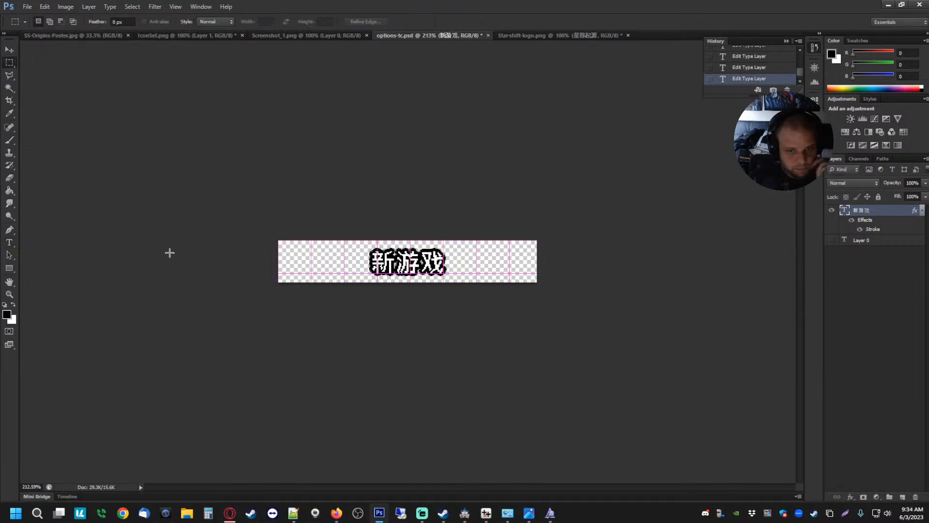
- Save a PNG copy of the 新游戏 image as new-game-cn.png in the choices folder, accepting the PNG options
left_click(28, 6)
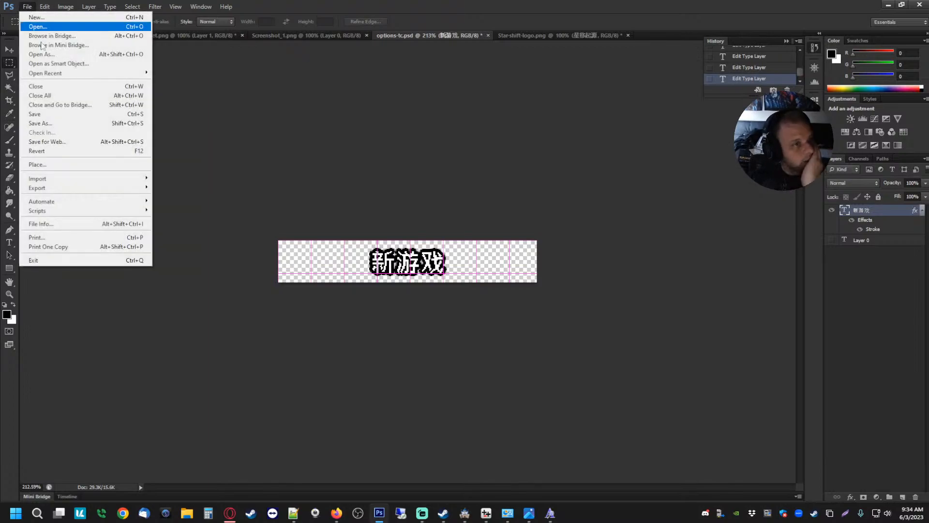
left_click(63, 121)
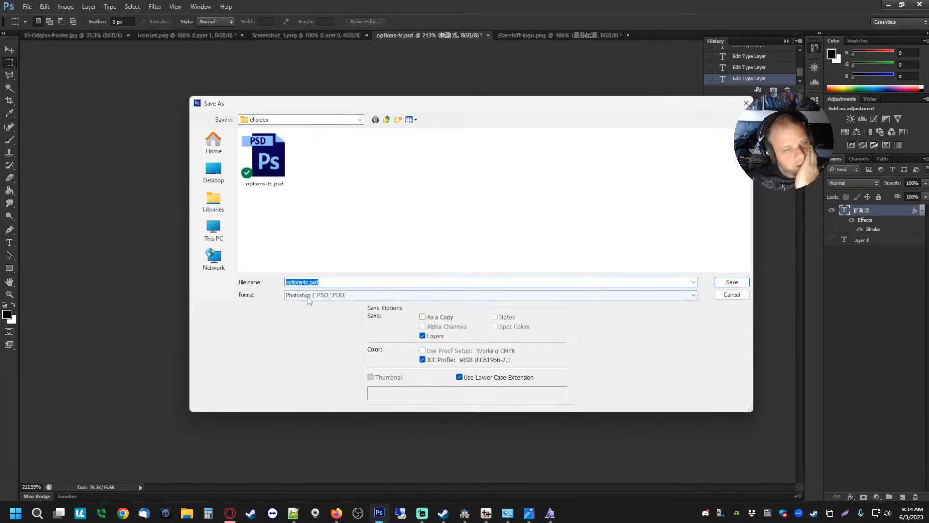
left_click(341, 294)
left_click(338, 402)
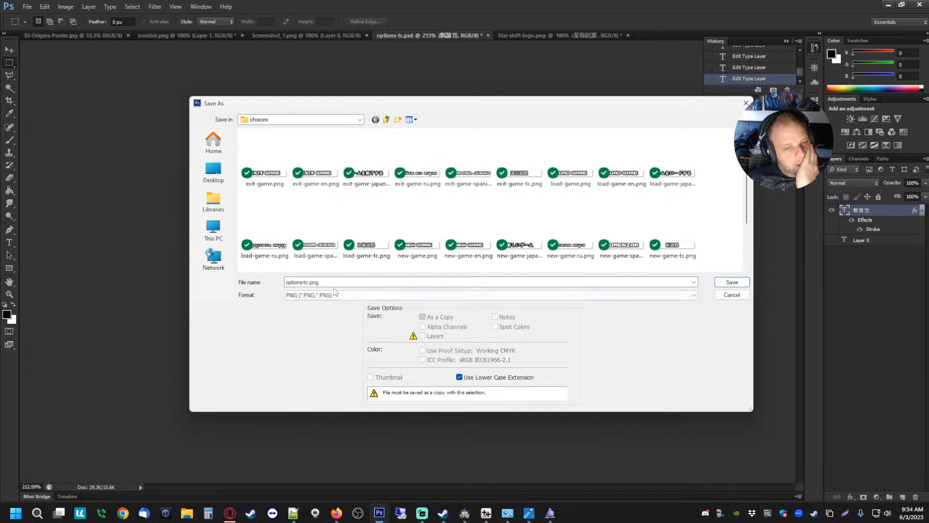
double_click(296, 282)
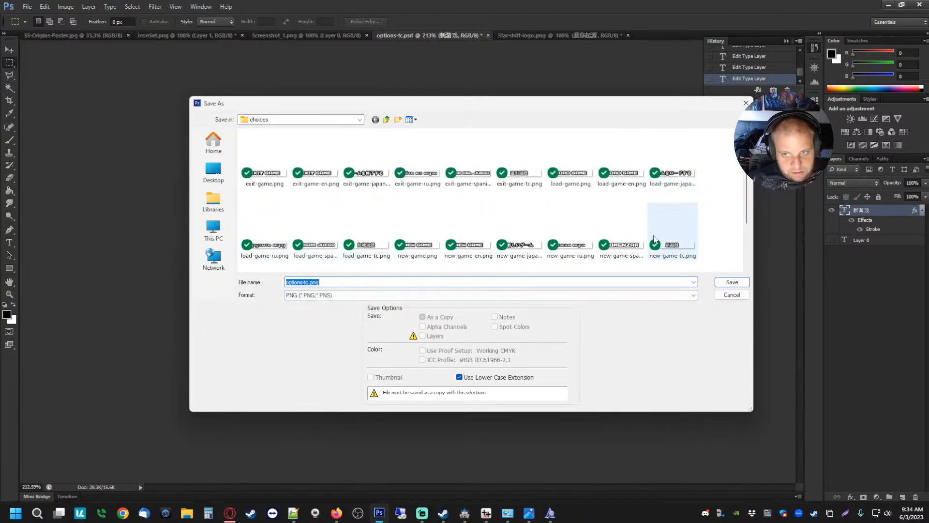
left_click(660, 251)
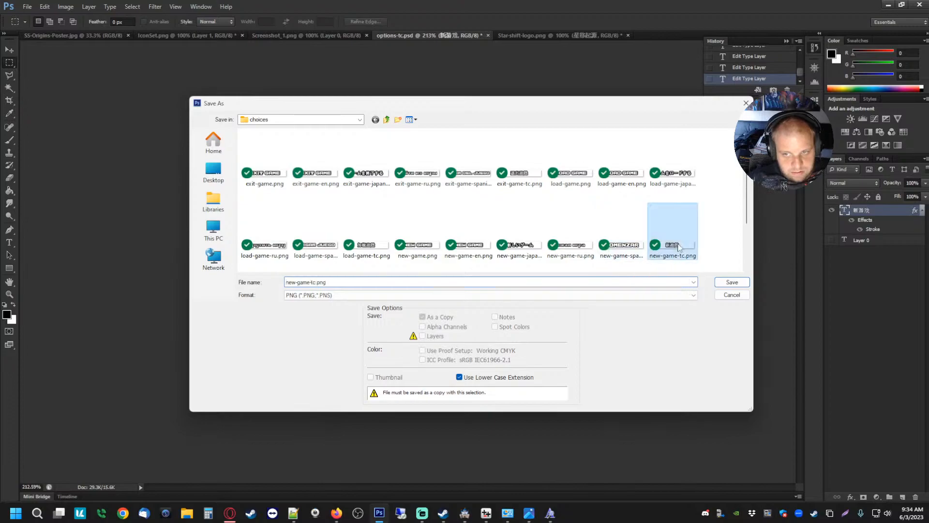
double_click(313, 283)
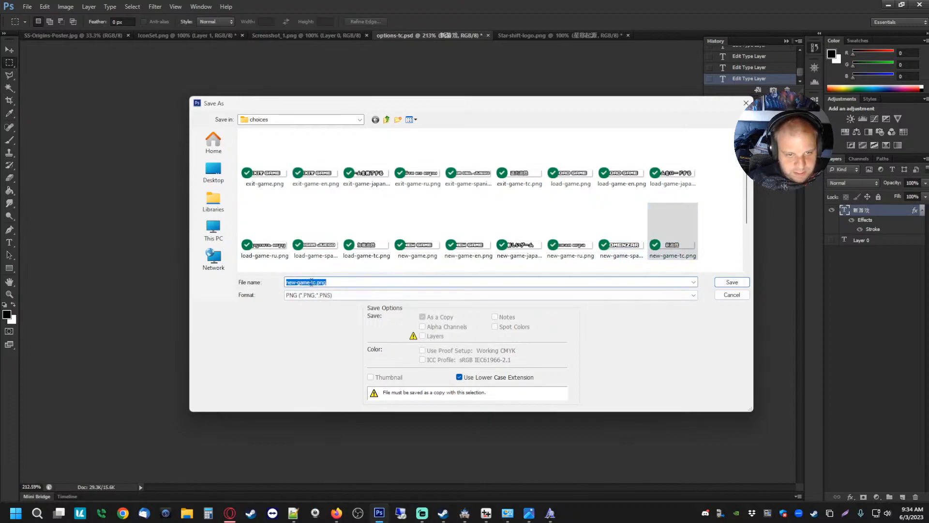
double_click(314, 282)
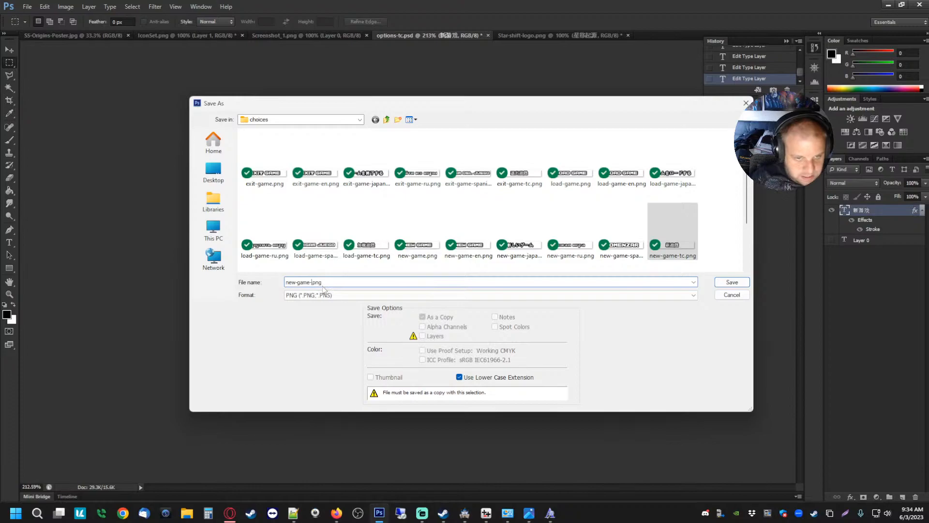
key("Return")
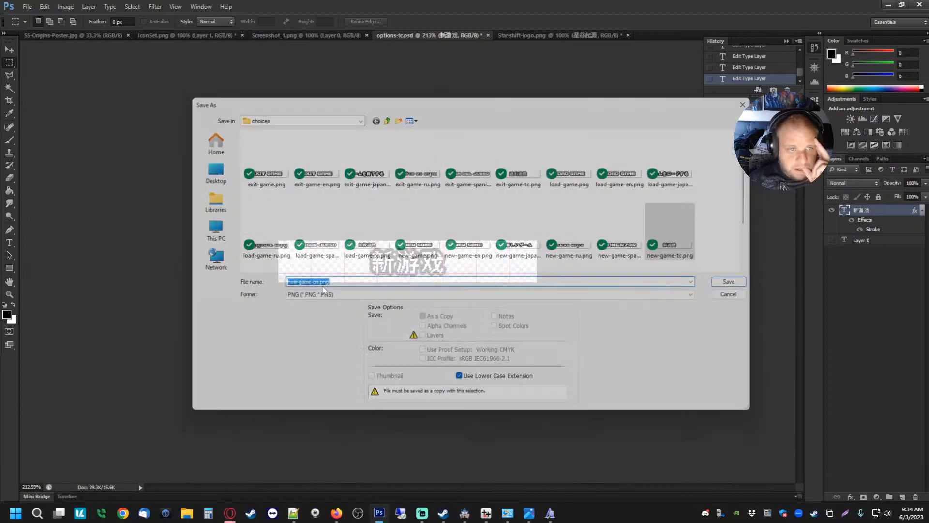
key("Return")
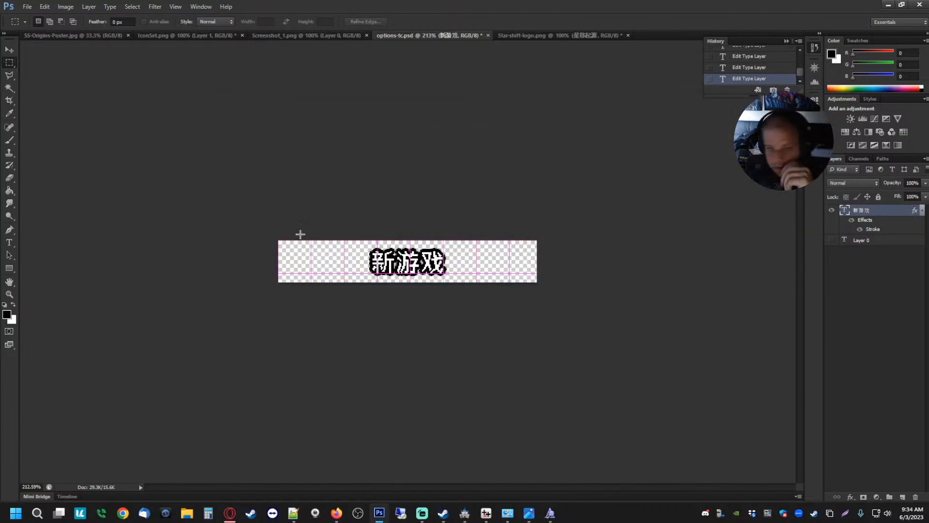
- Switch to Google Translate, translate "Load Game" from English into Simplified Chinese, and copy the translation
left_click(230, 513)
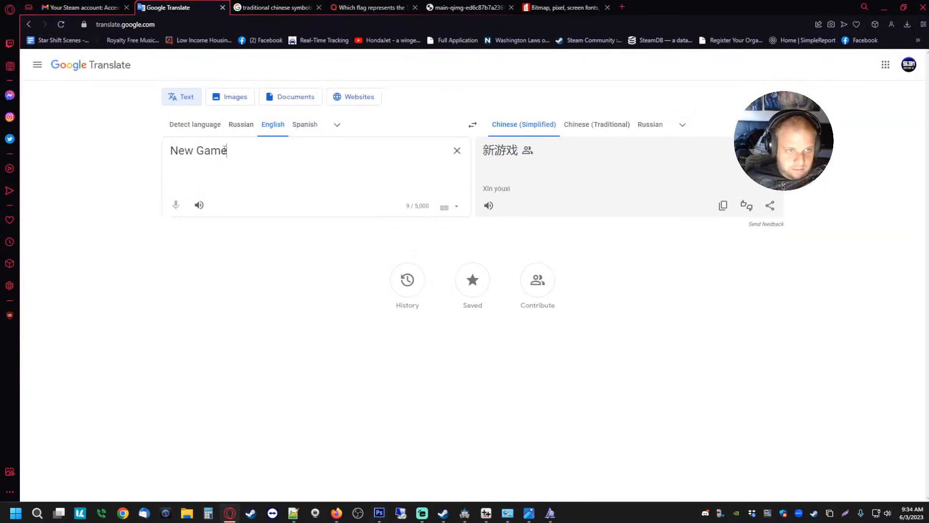
left_click_drag(225, 149, 46, 161)
type("Load Game")
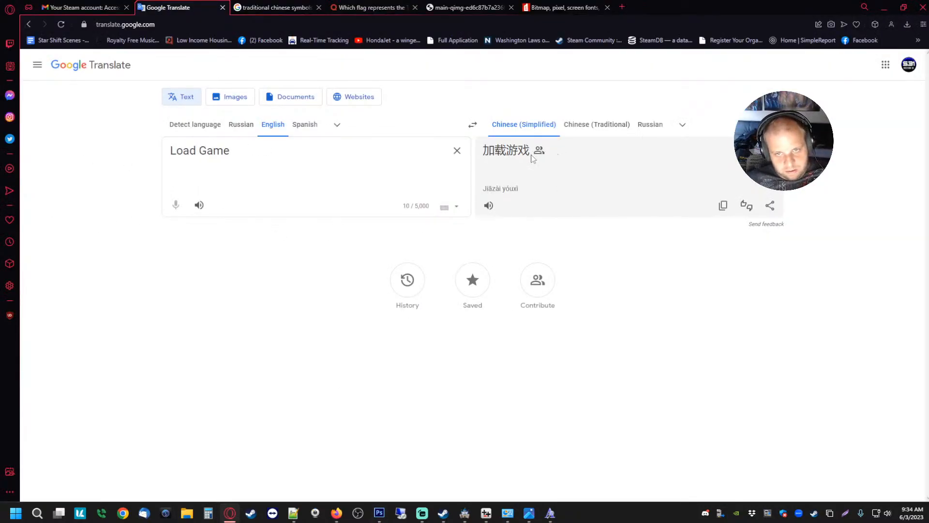
left_click_drag(532, 159, 487, 159)
key("ctrl+c")
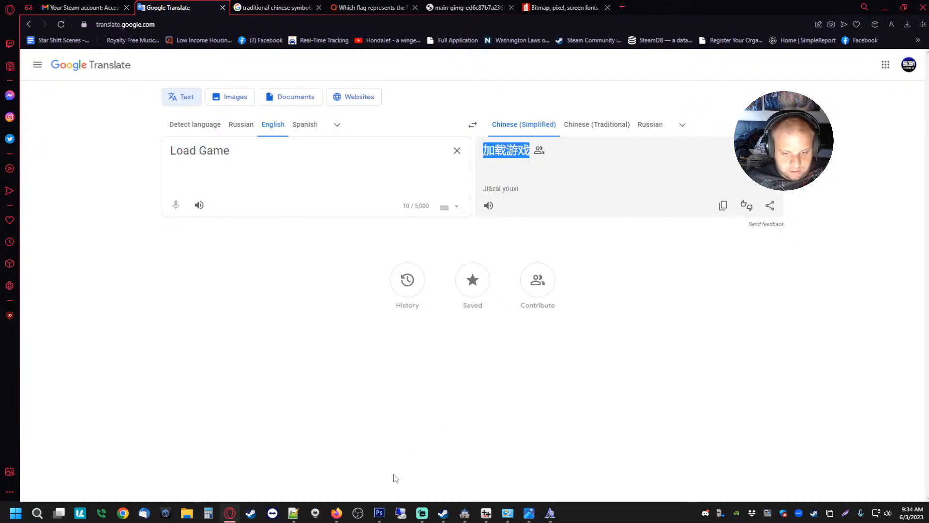
- Switch to Photoshop and replace the 新游戏 text with the copied 加载游戏
left_click(379, 512)
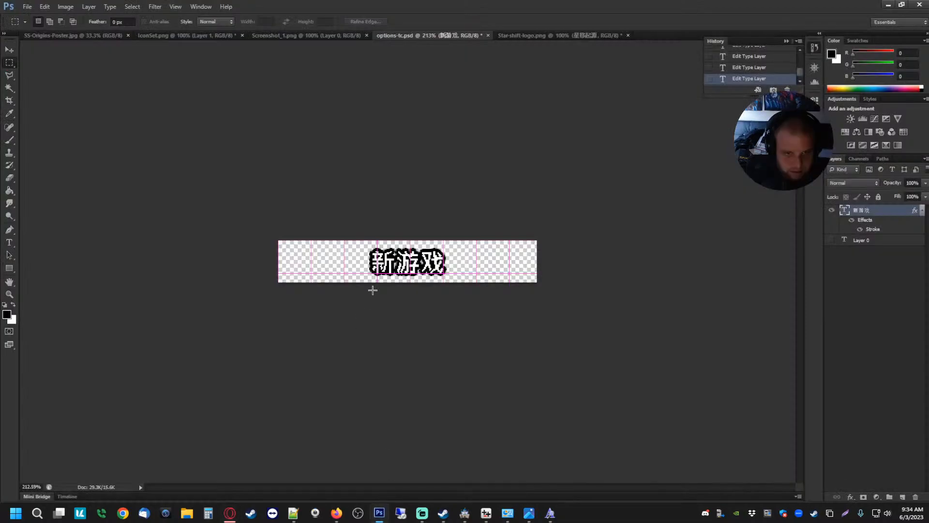
left_click(9, 242)
double_click(475, 265)
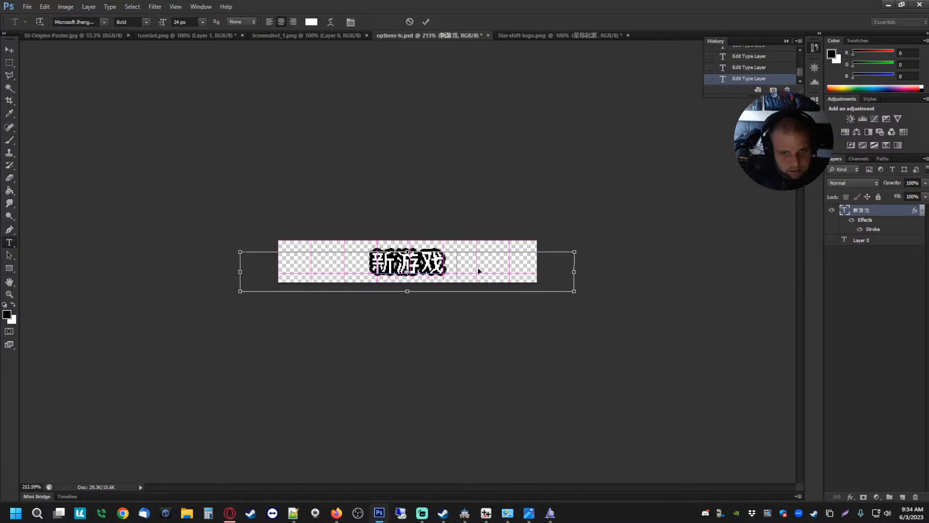
key("ctrl+v")
- Save a PNG copy of the 加载游戏 image as load-game-cn.png in the choices folder, accepting the PNG options
left_click(27, 6)
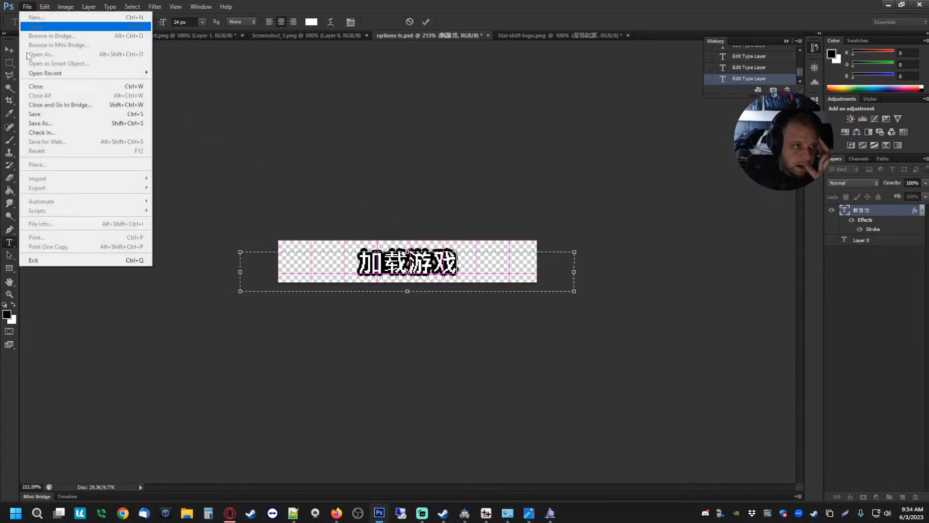
left_click(53, 122)
left_click(312, 295)
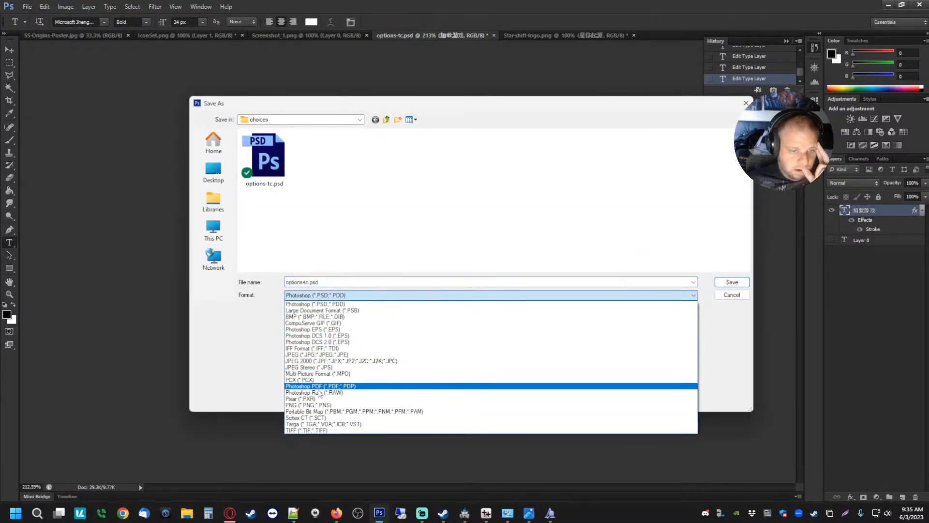
left_click(314, 404)
left_click(301, 282)
left_click_drag(301, 283, 294, 282)
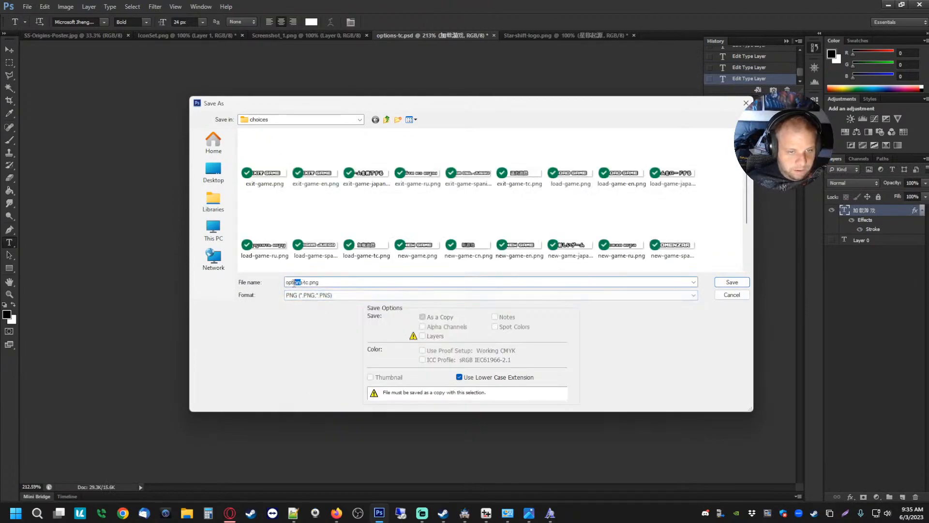
key("BackSpace")
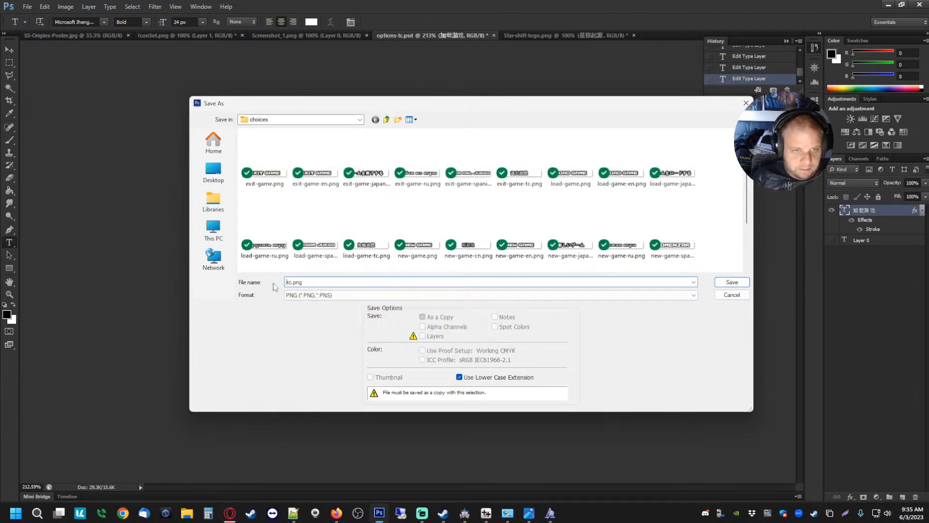
type("load-game-cn")
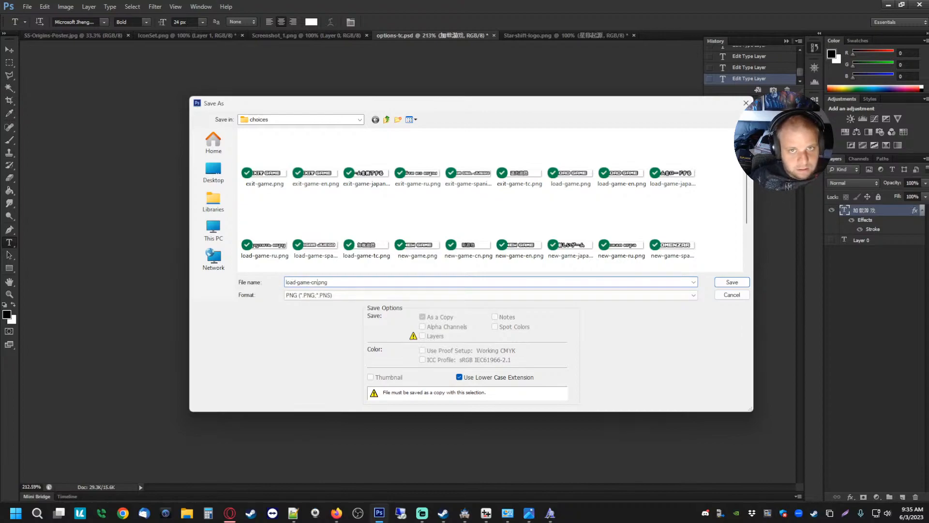
key("Return")
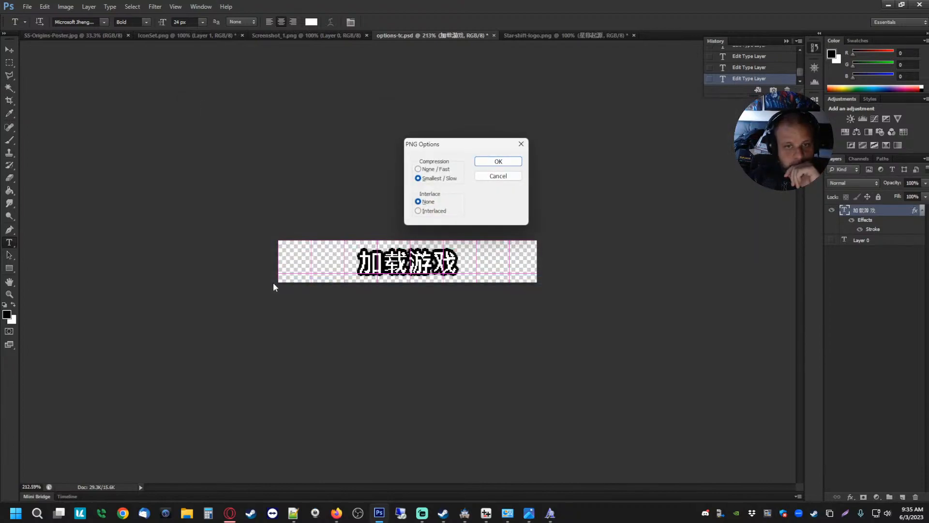
key("Return")
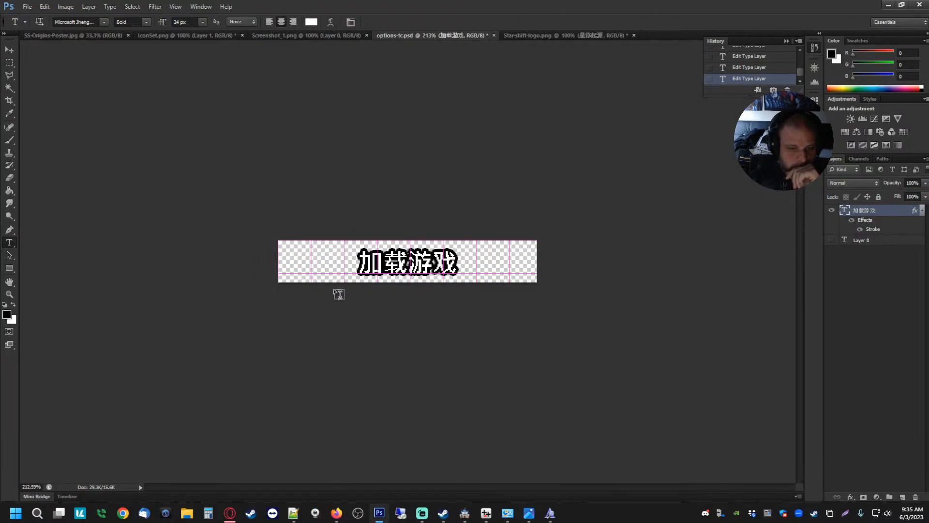
- Switch to Google Translate, translate "Options Menu" from English into Simplified Chinese, and copy the translation
left_click(230, 513)
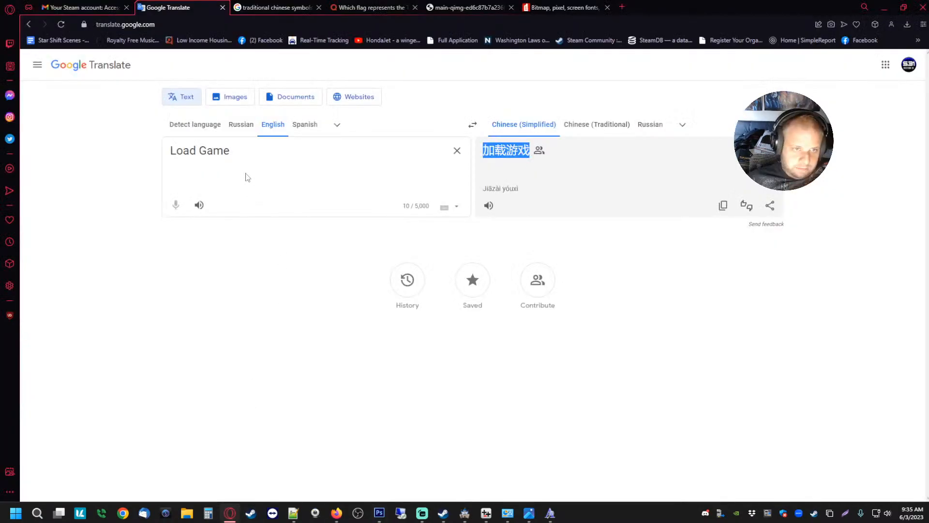
left_click_drag(246, 174, 83, 143)
type("Options Menu")
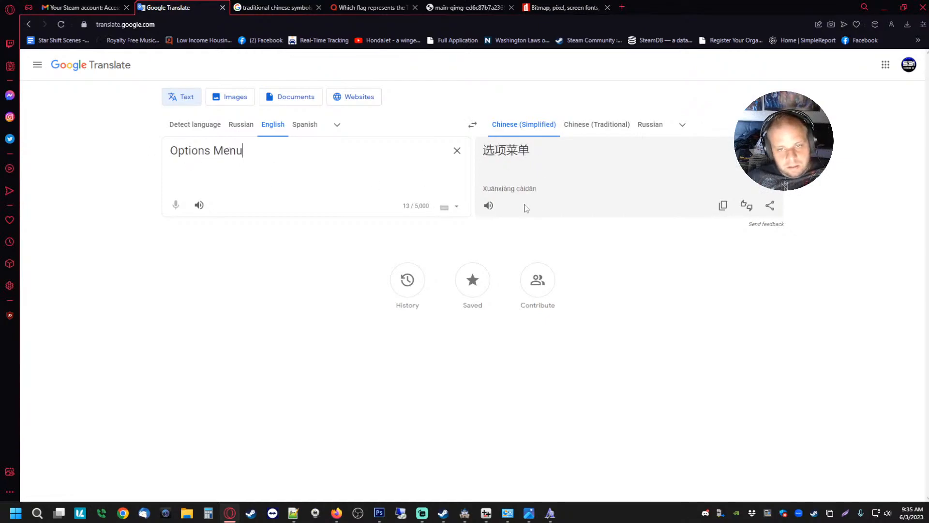
left_click_drag(530, 155, 487, 162)
key("ctrl+c")
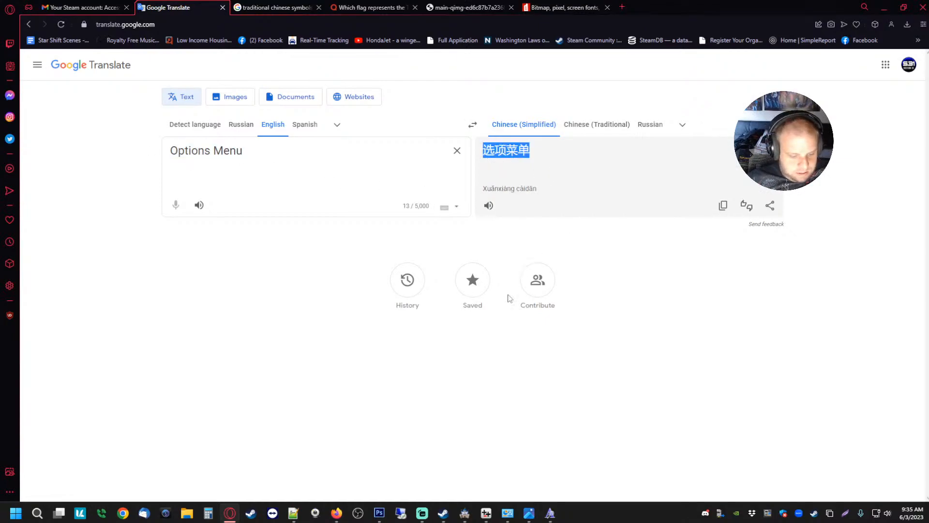
- Switch to Photoshop and replace the 加载游戏 text with the copied 选项菜单
left_click(379, 513)
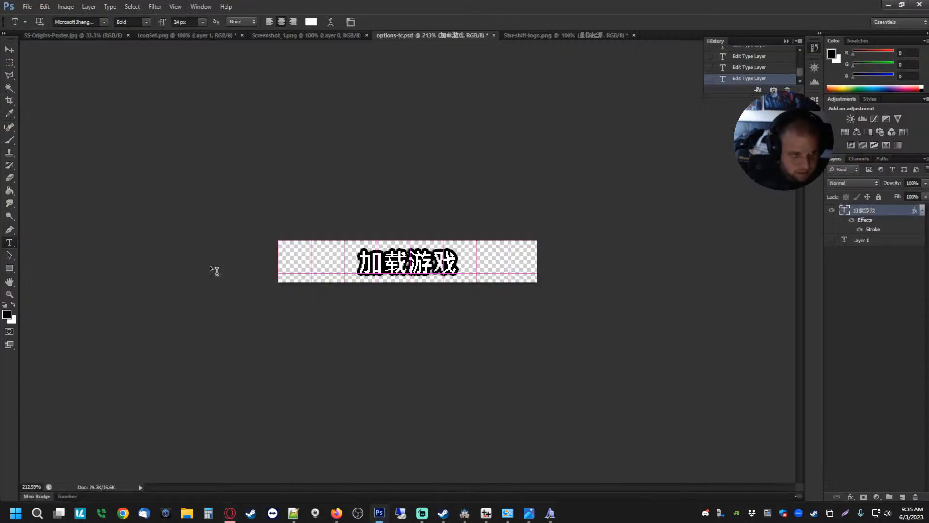
left_click(365, 263)
key("ctrl+a")
key("ctrl+v")
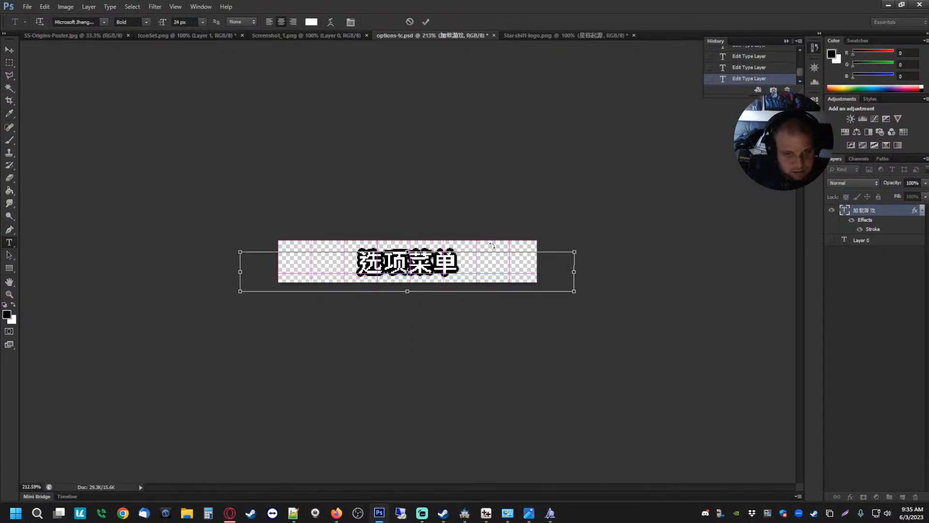
- Save a PNG copy of the 选项菜单 image as options-cn.png in the choices folder, accepting the PNG options
left_click(27, 6)
left_click(49, 121)
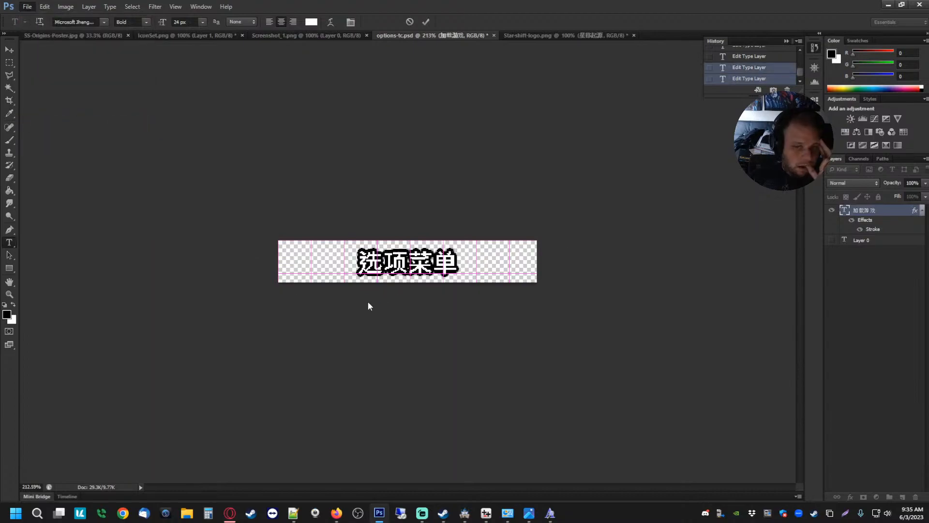
left_click(356, 294)
left_click(320, 385)
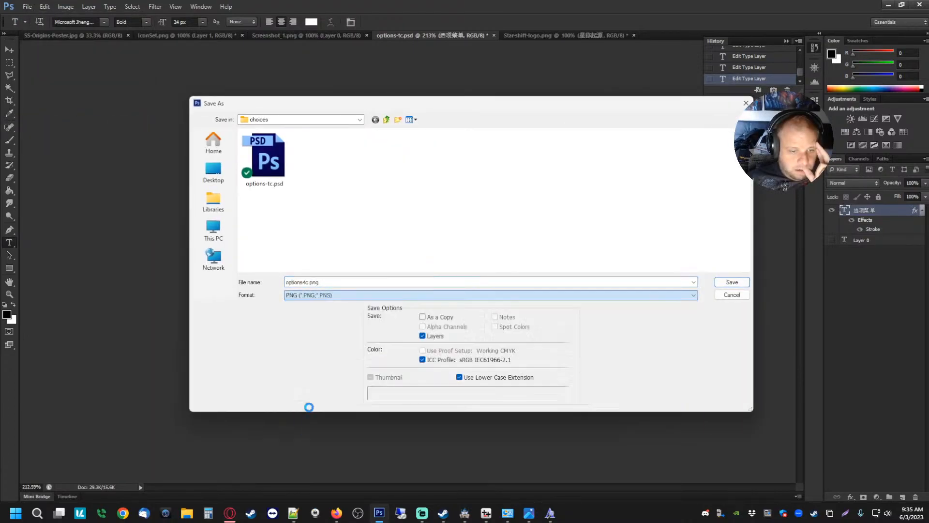
left_click(303, 283)
left_click_drag(302, 282, 308, 282)
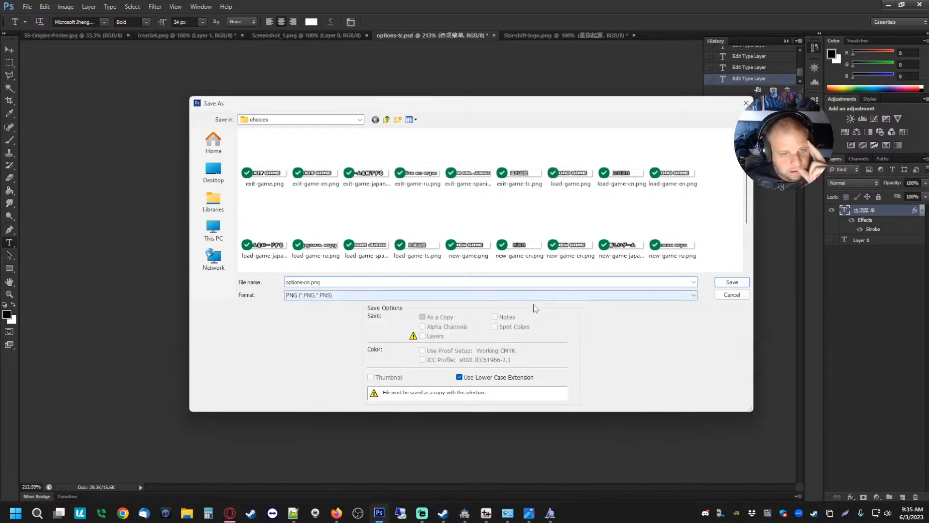
left_click(732, 282)
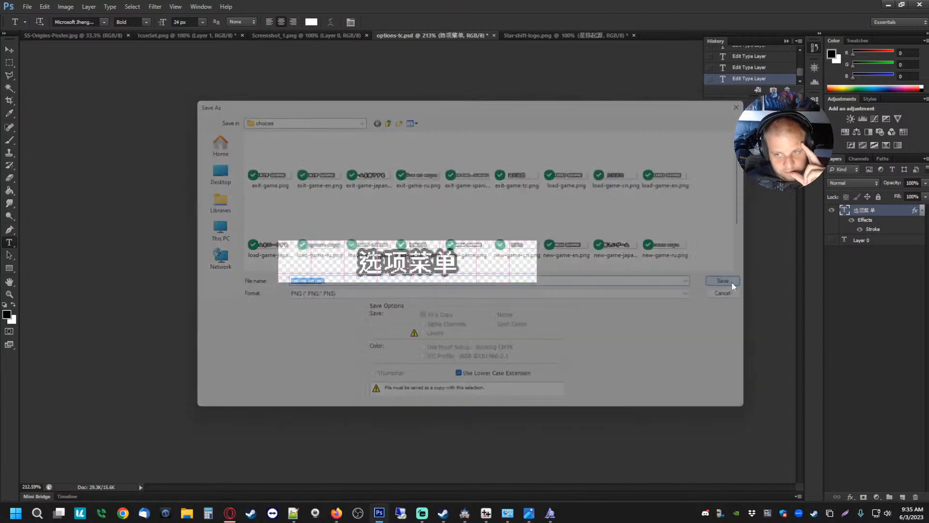
left_click(503, 161)
- Switch to Google Translate, translate "Exit Game" from English into Simplified Chinese, and copy the translation
left_click(229, 513)
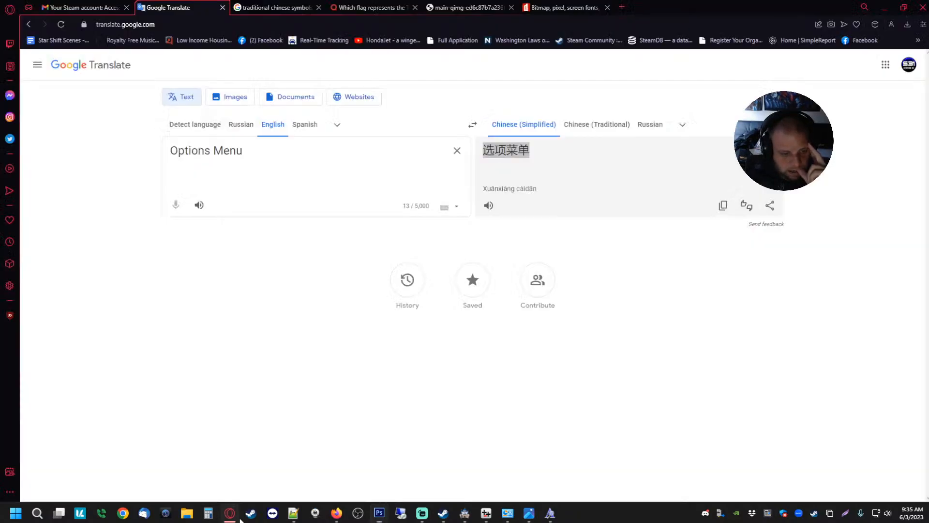
left_click_drag(244, 151, 157, 145)
type("Exit Game")
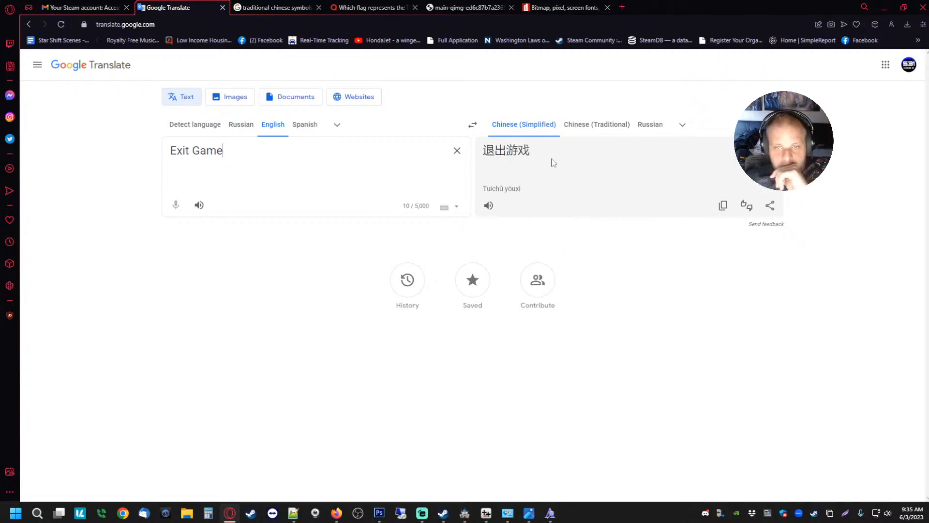
left_click_drag(542, 158, 482, 151)
key("ctrl+c")
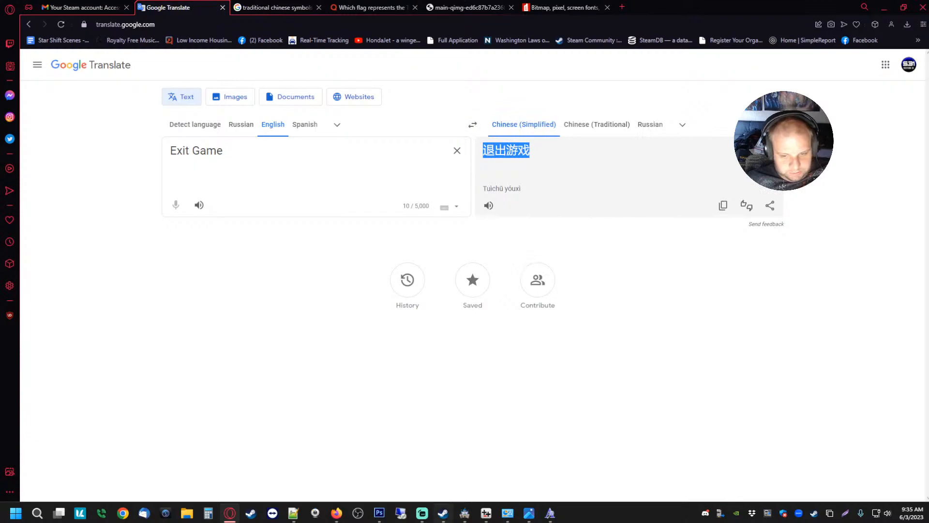
- Switch to Photoshop, replace the 选项菜单 text with the copied 退出游戏, and commit the text edit
left_click(379, 512)
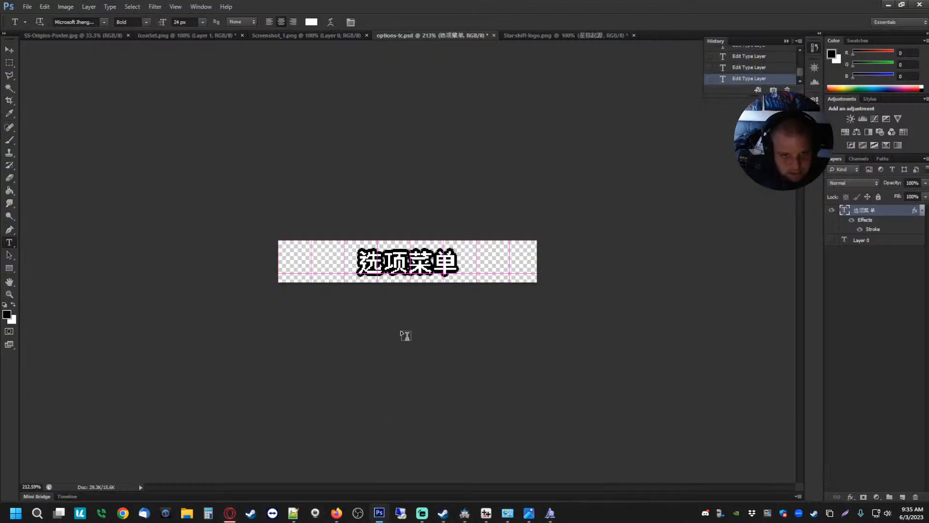
left_click(498, 264)
key("ctrl+v")
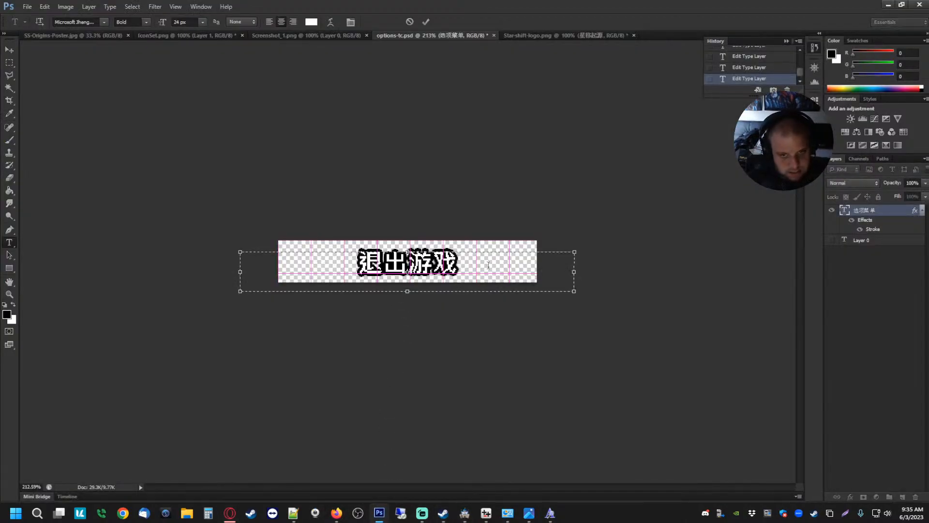
left_click(9, 62)
- Save a PNG copy of the 退出游戏 image as exit-game-cn.png in the choices folder, accepting the PNG options
left_click(28, 6)
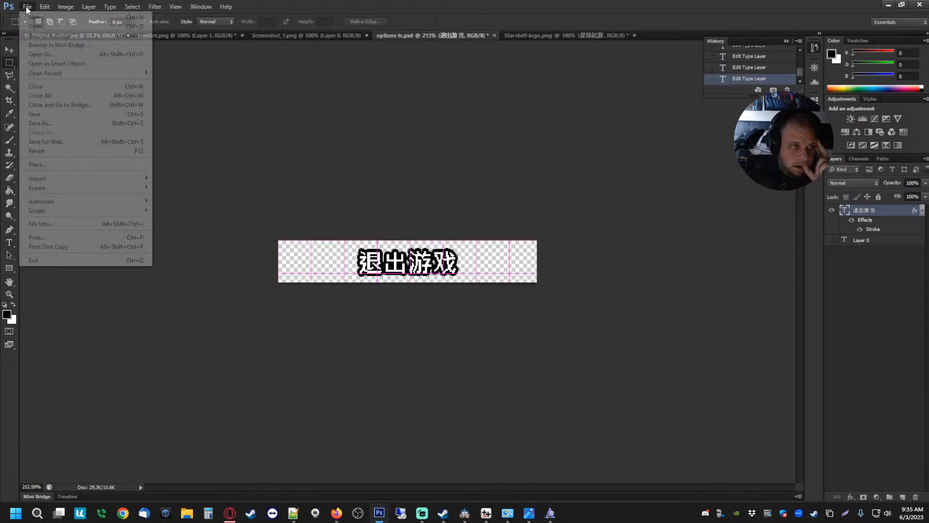
left_click(82, 123)
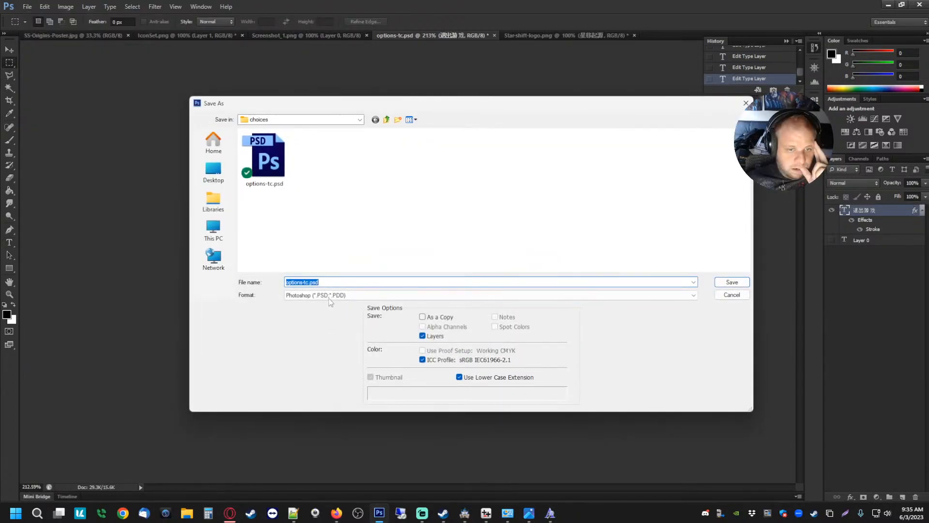
left_click(329, 294)
left_click(306, 405)
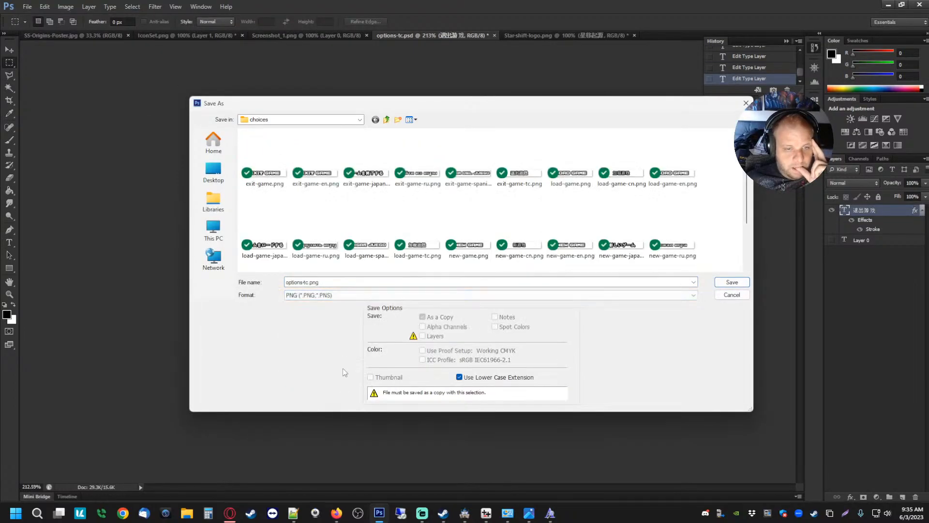
double_click(305, 282)
left_click(303, 283)
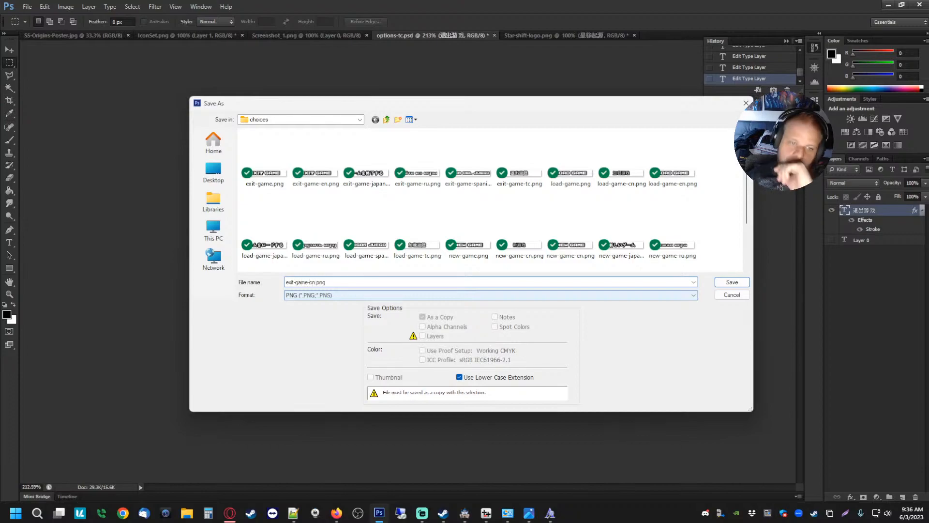
key("Return")
key("Return")
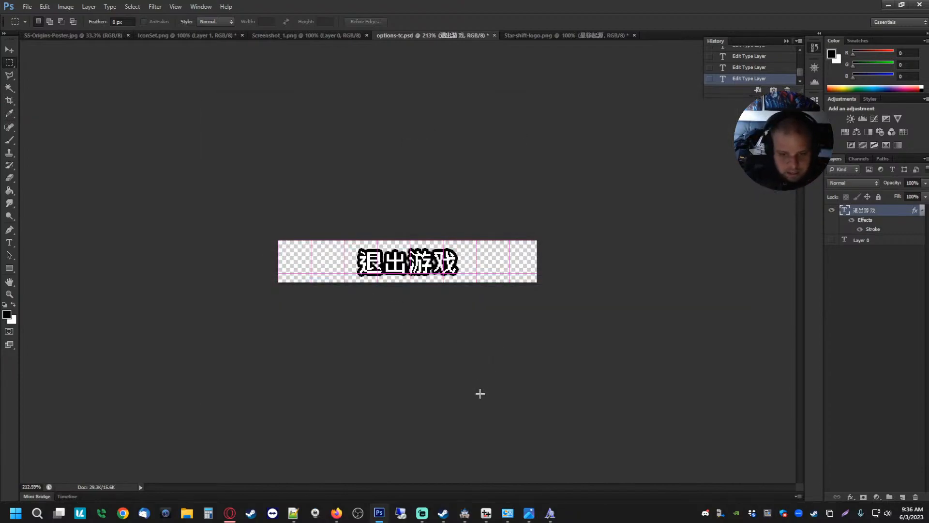
- Switch to RPG Maker MZ, playtest the game with 繁體中文 as the language to check its title menu, and close the playtest
left_click(465, 512)
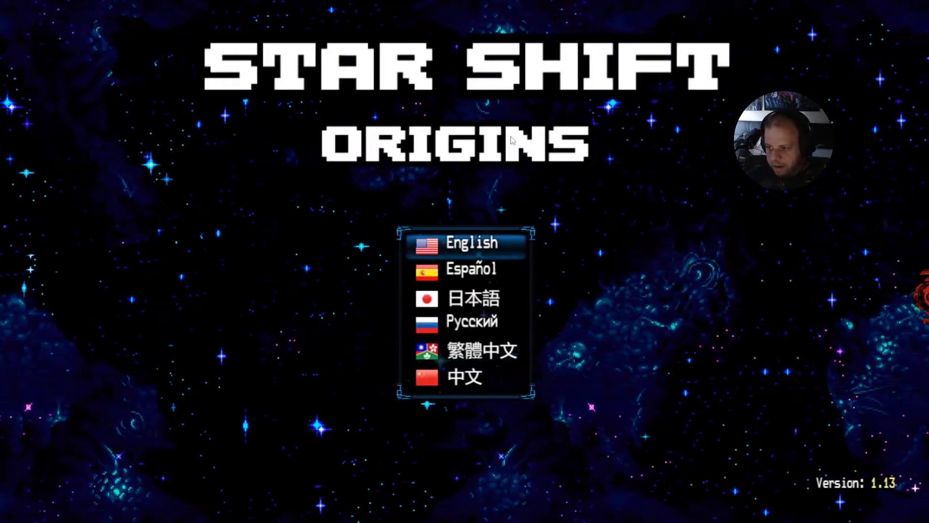
key("Down")
key("Down")
key("Down")
key("Down")
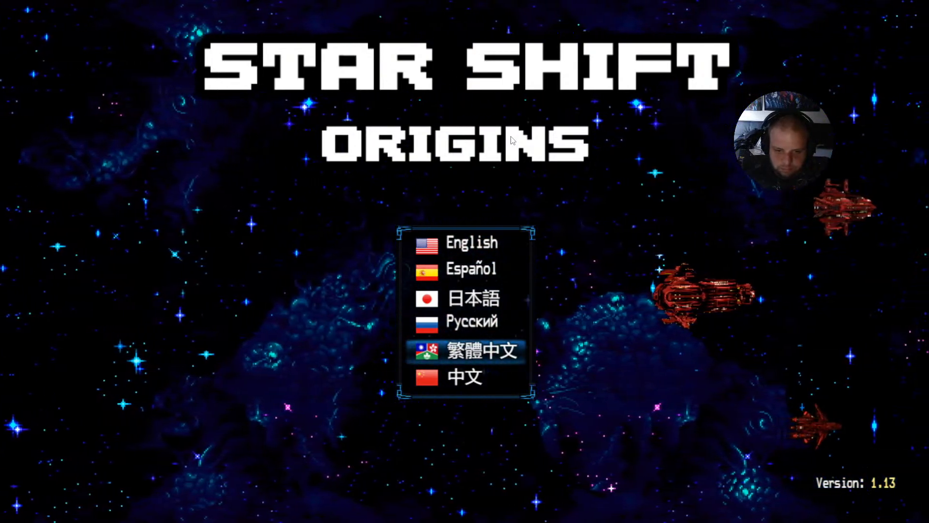
key("Return")
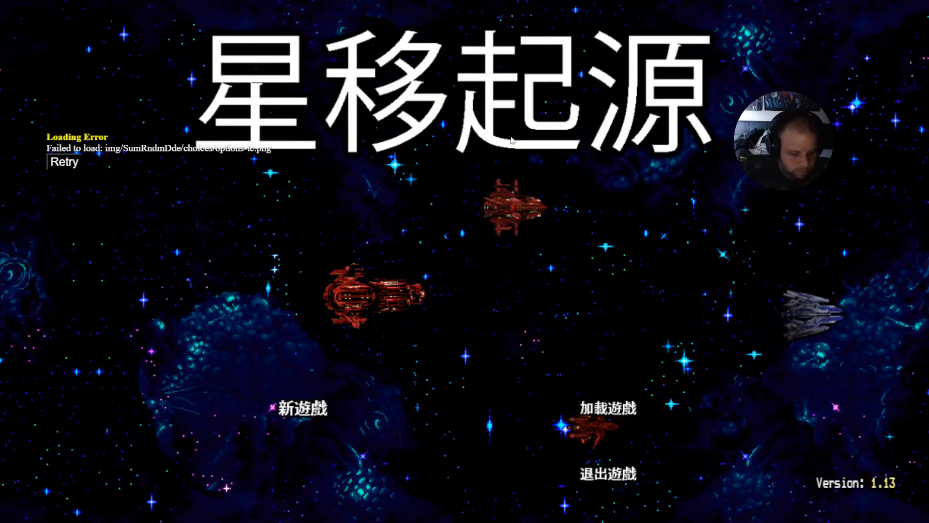
key("F4")
left_click(766, 74)
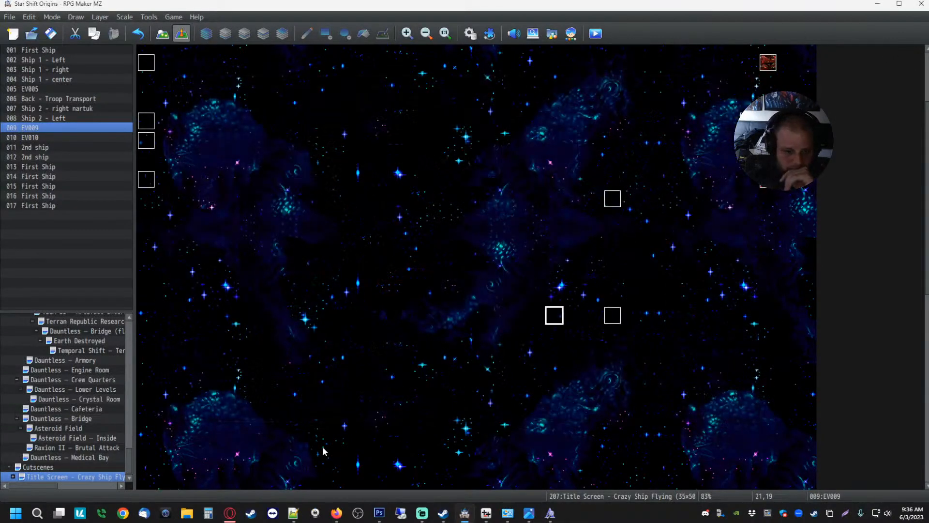
- Playtest the game from RPG Maker MZ with 中文 as the language and check the title menu choices by moving between them
left_click(379, 513)
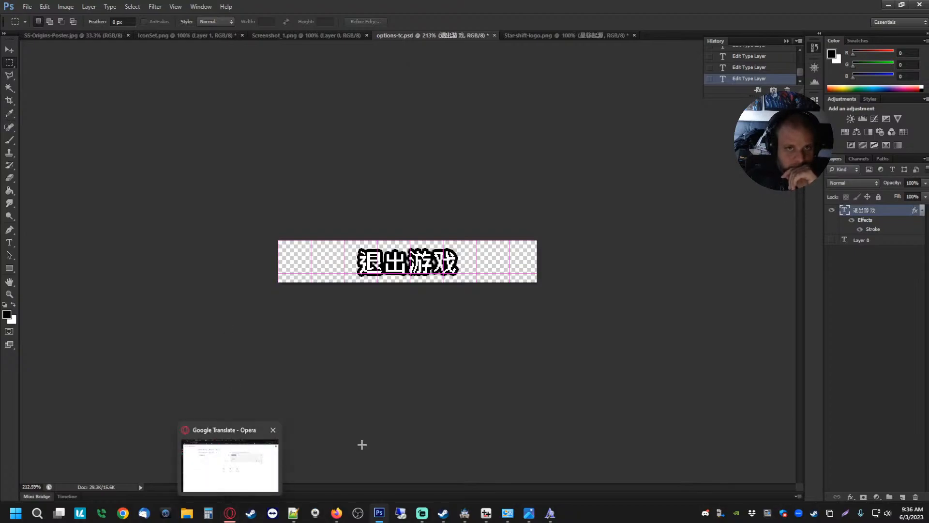
left_click(474, 475)
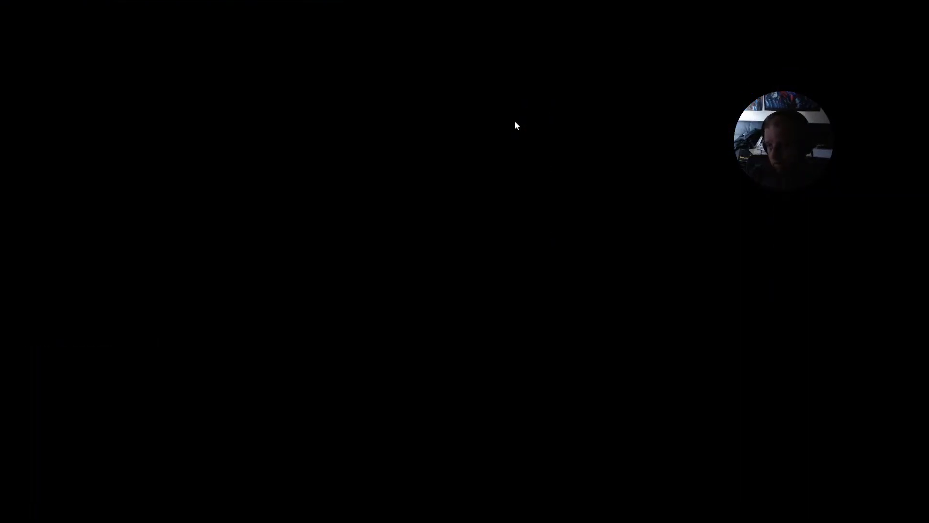
key("Down")
key("Down")
key("Down")
key("Down")
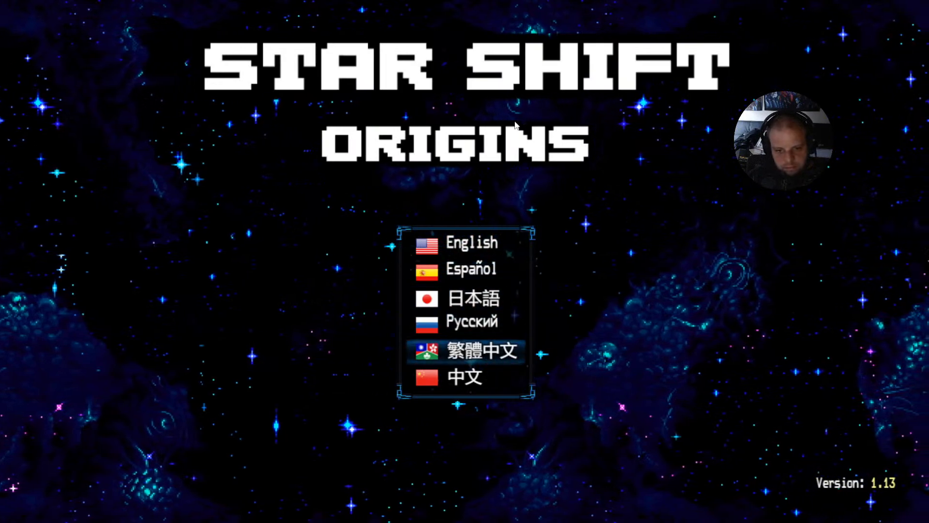
key("Down")
key("Return")
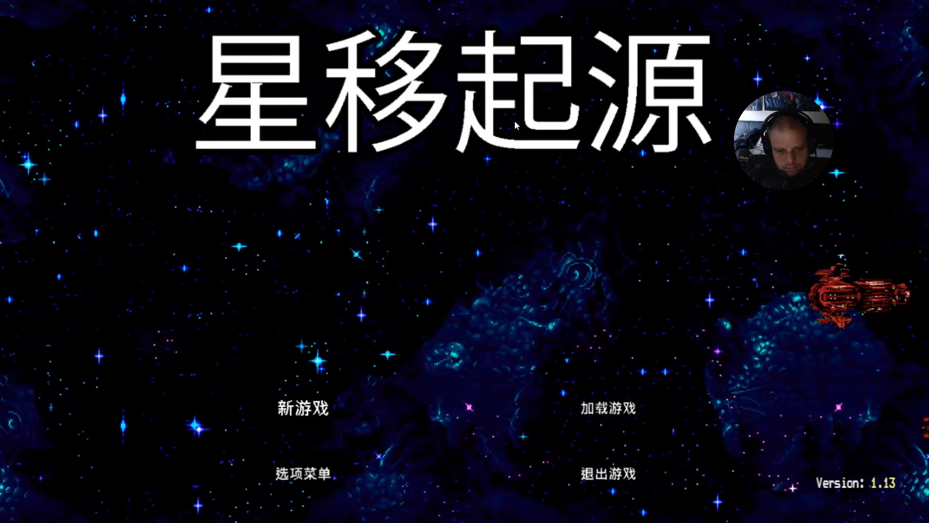
key("Right")
key("Down")
key("Up")
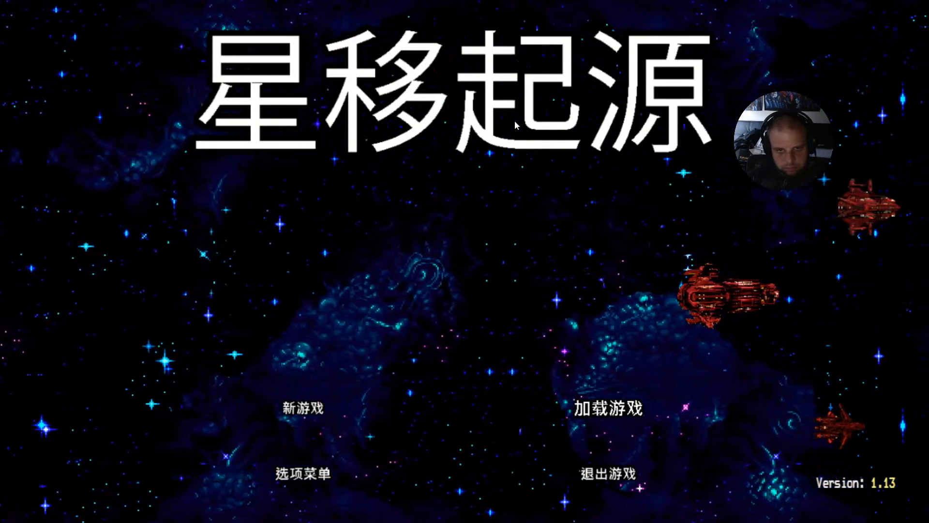
- Check the 中文 title menu by moving the highlight among 新游戏, 加载游戏, 选项菜单 and 退出游戏
key("Left")
key("Down")
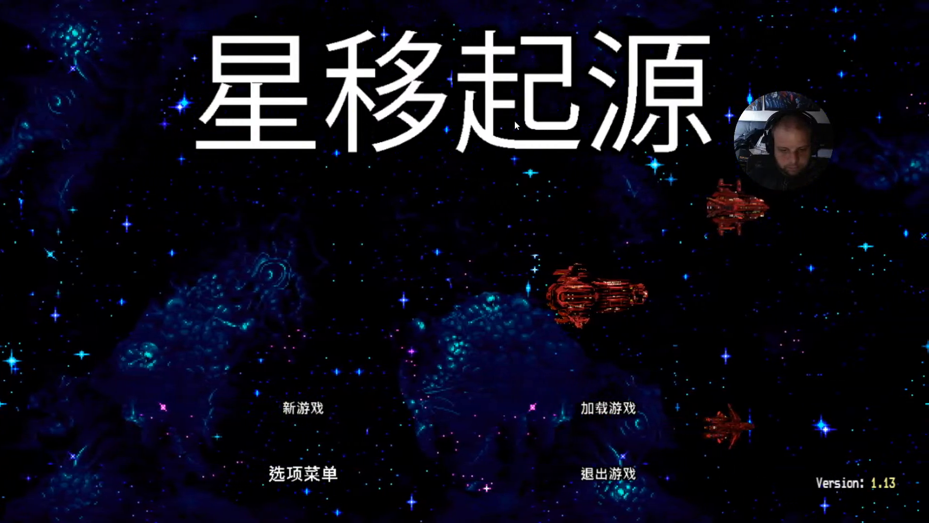
key("Right")
key("Up")
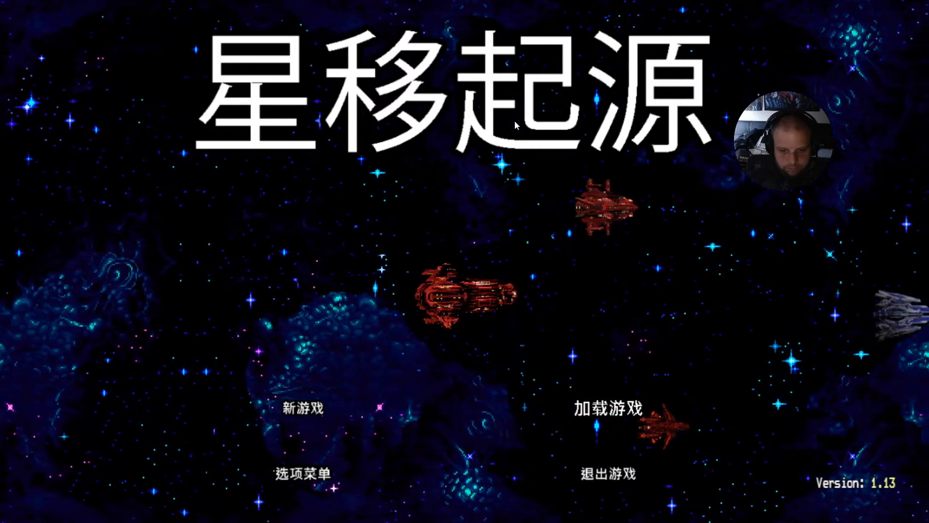
key("Left")
key("Down")
key("Right")
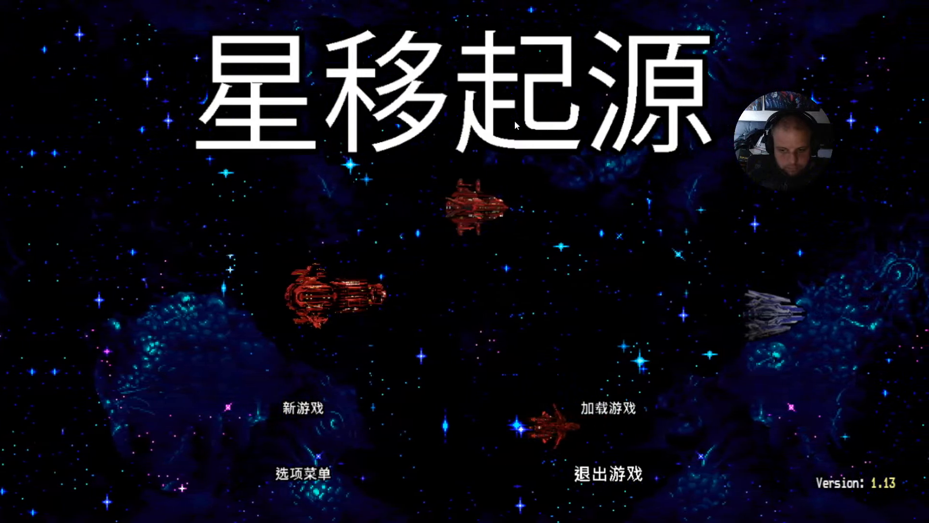
key("Up")
key("Left")
key("Down")
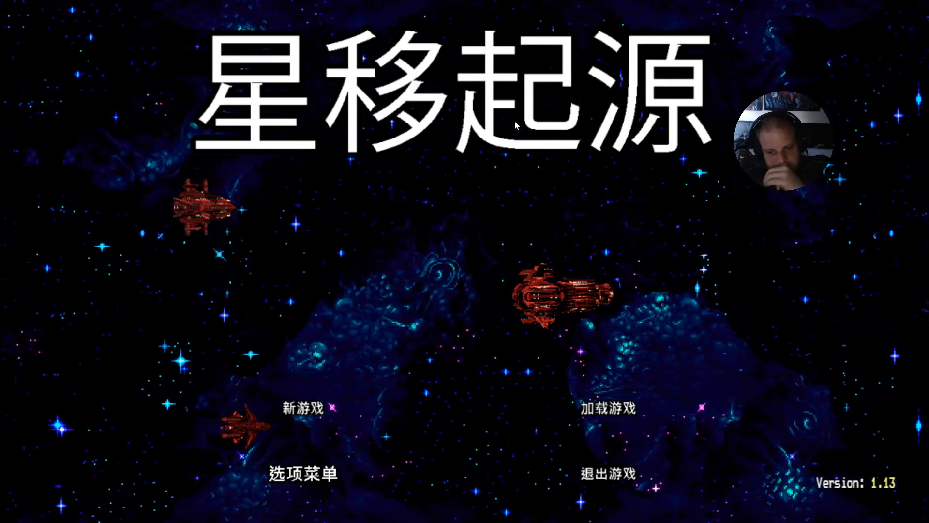
key("Up")
key("Right")
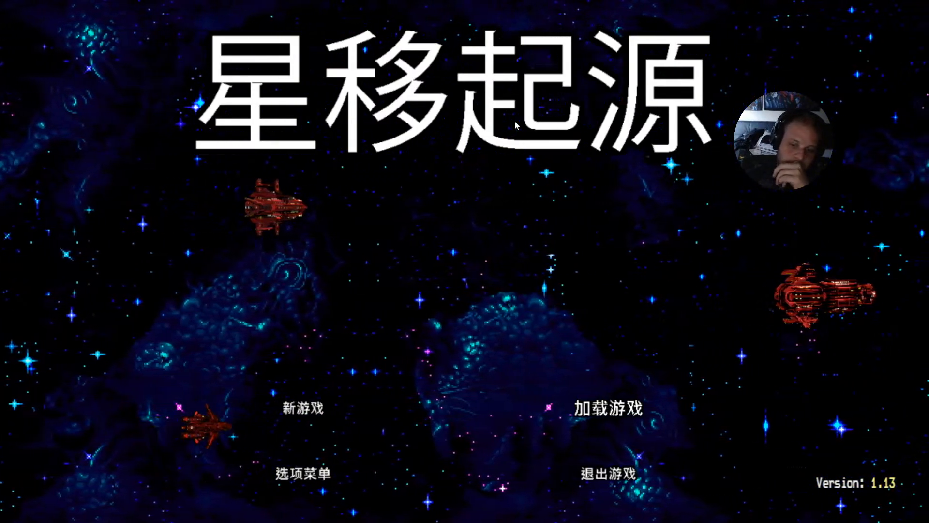
key("Down")
key("Left")
key("Up")
key("Right")
key("Down")
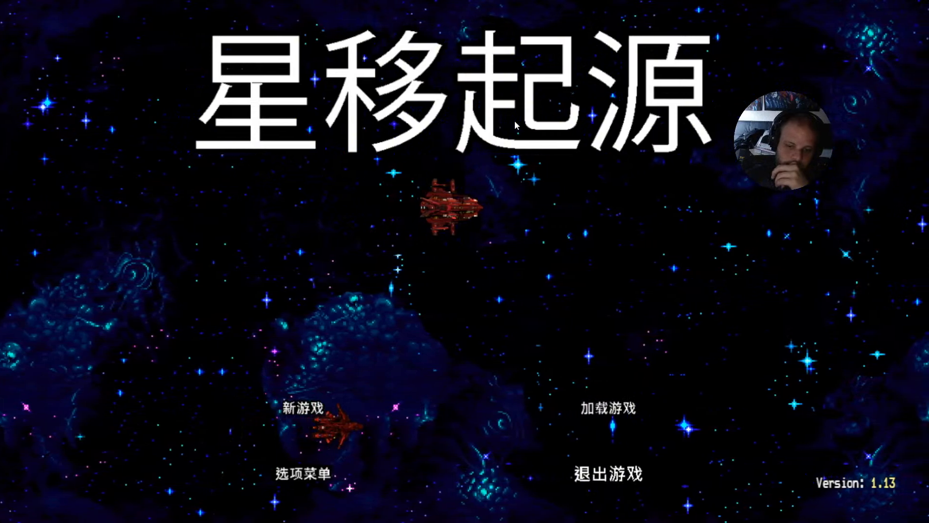
key("Up")
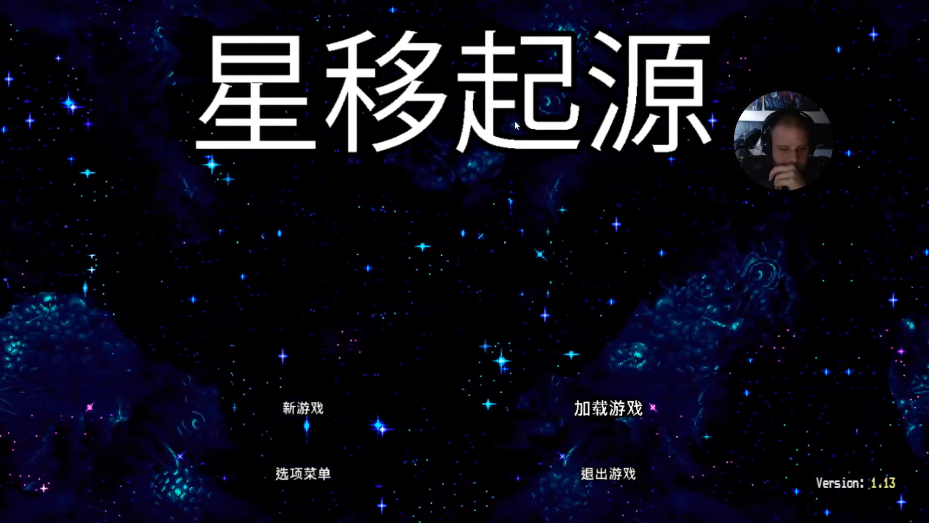
key("Left")
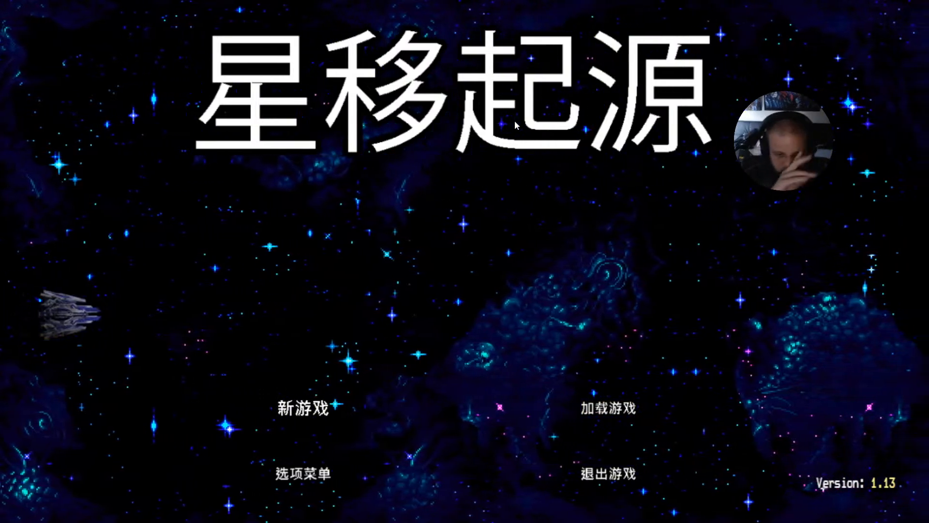
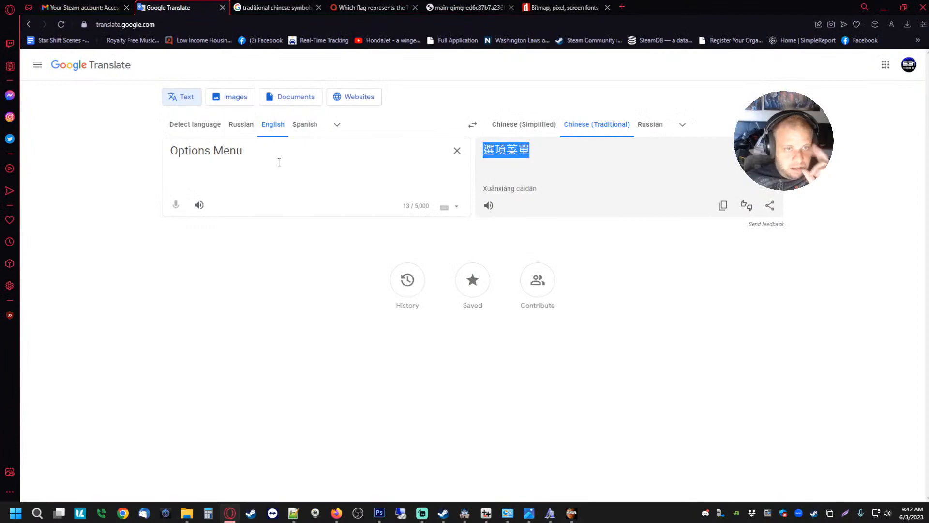
- Translate Capelle from English to Chinese (Traditional) in Google Translate, listen to the result, and select the translated text
type("C")
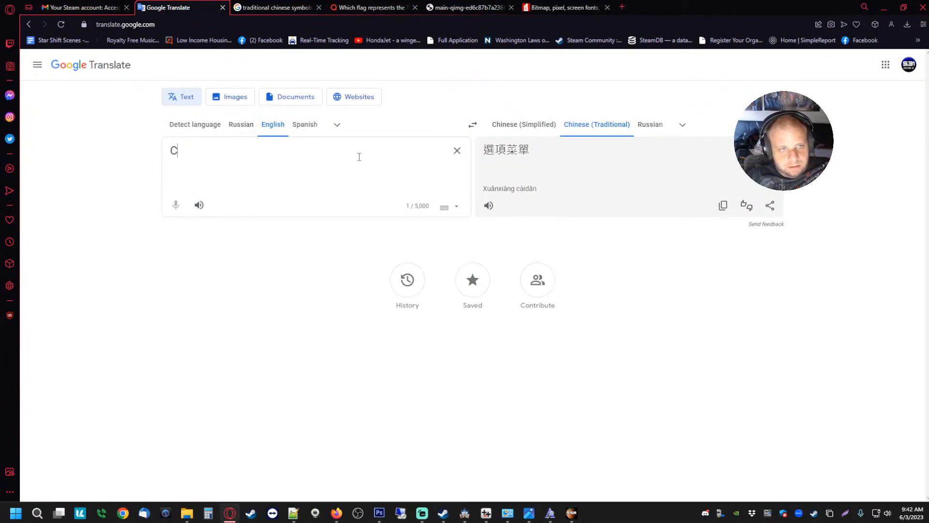
type("apelle")
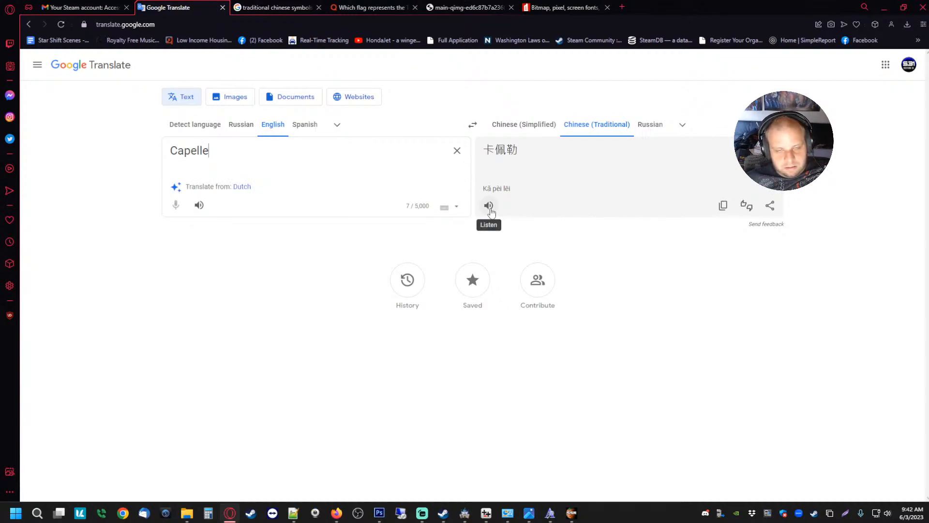
left_click(488, 206)
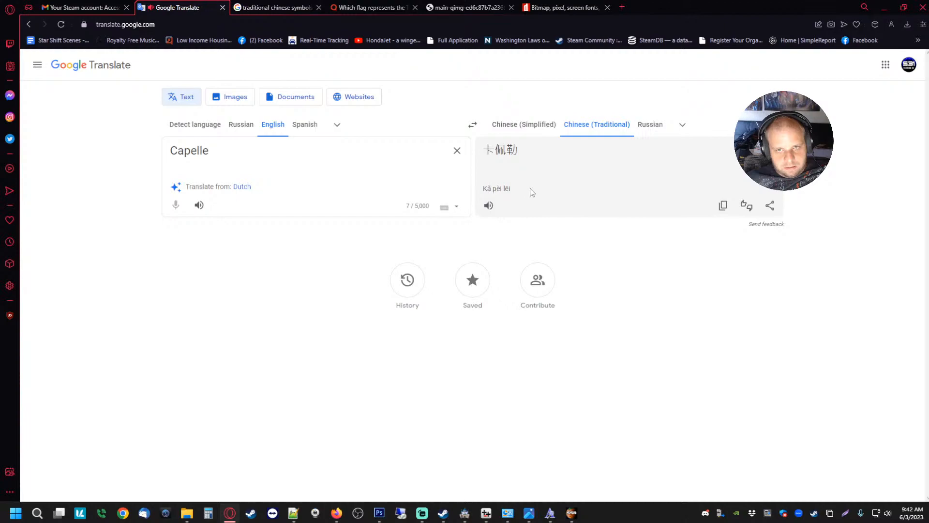
double_click(533, 154)
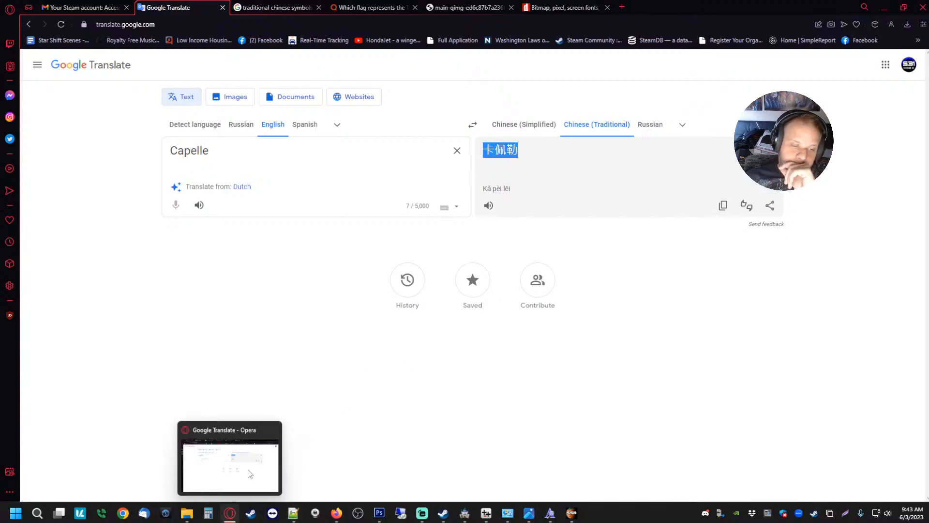
- Switch to Notepad++ and open the Find in Files search
left_click(293, 512)
left_click(8, 16)
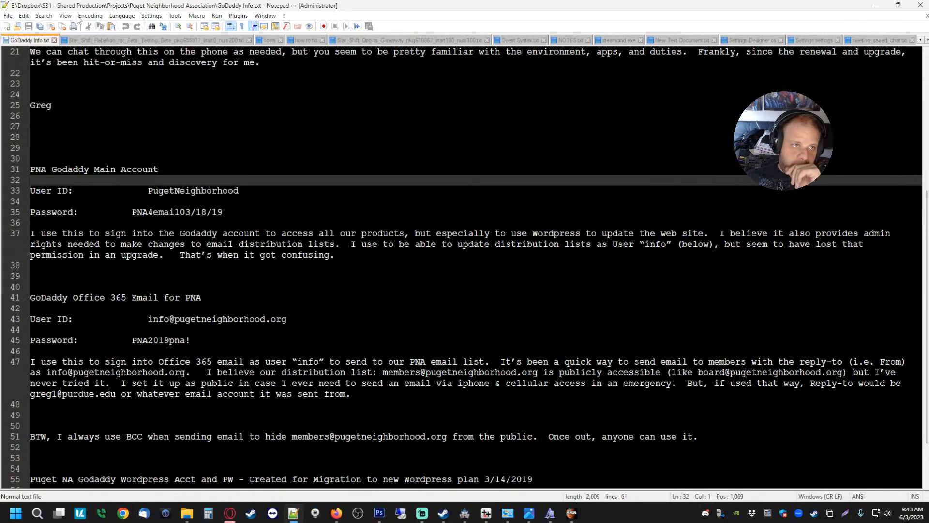
left_click(237, 233)
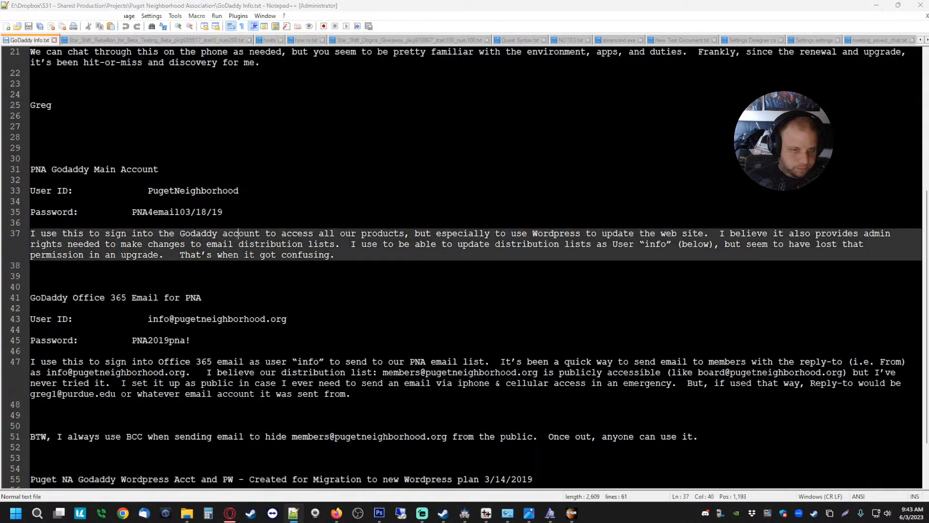
key("ctrl+f")
left_click(68, 79)
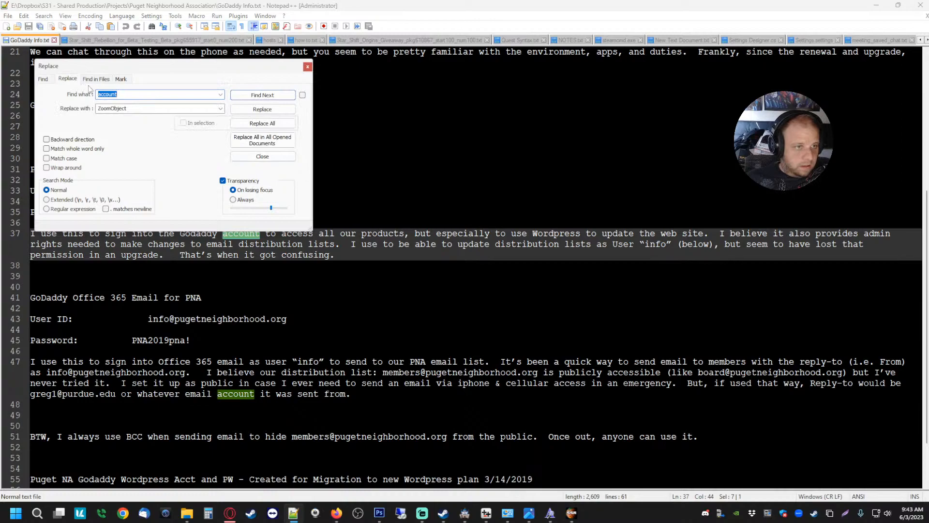
left_click(94, 79)
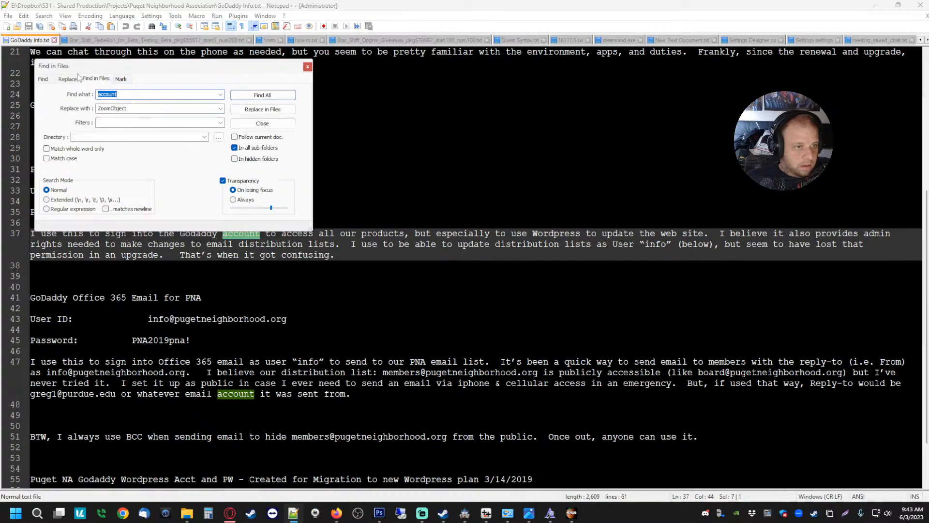
- Browse for the search directory and expand the Family Room folder inside Dropbox
left_click(205, 137)
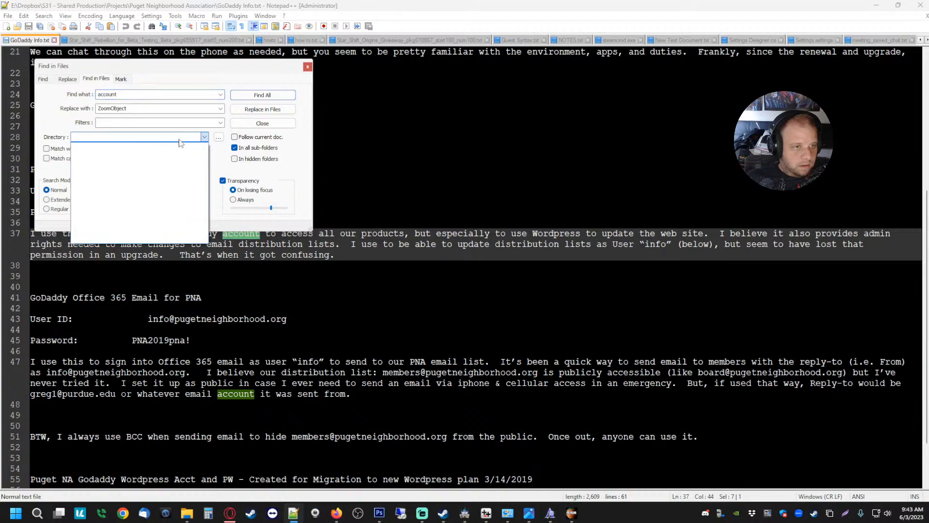
left_click(218, 138)
left_click(218, 138)
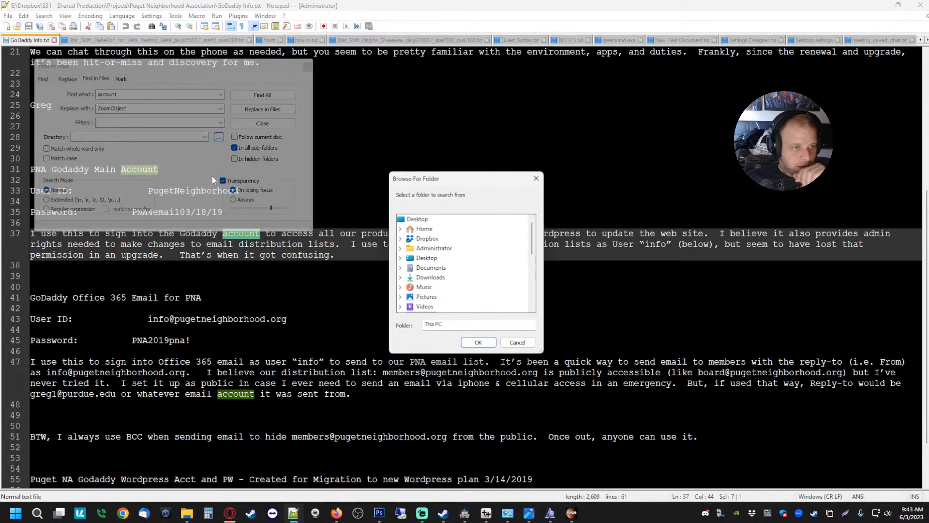
scroll(451, 266, "down", 5)
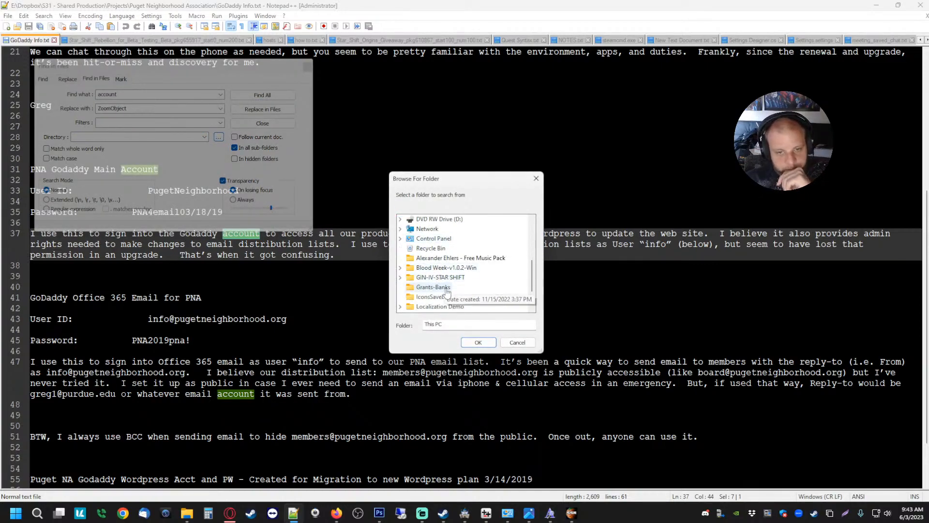
scroll(453, 270, "down", 3)
scroll(438, 283, "up", 5)
scroll(437, 284, "up", 2)
left_click(429, 240)
scroll(467, 281, "down", 3)
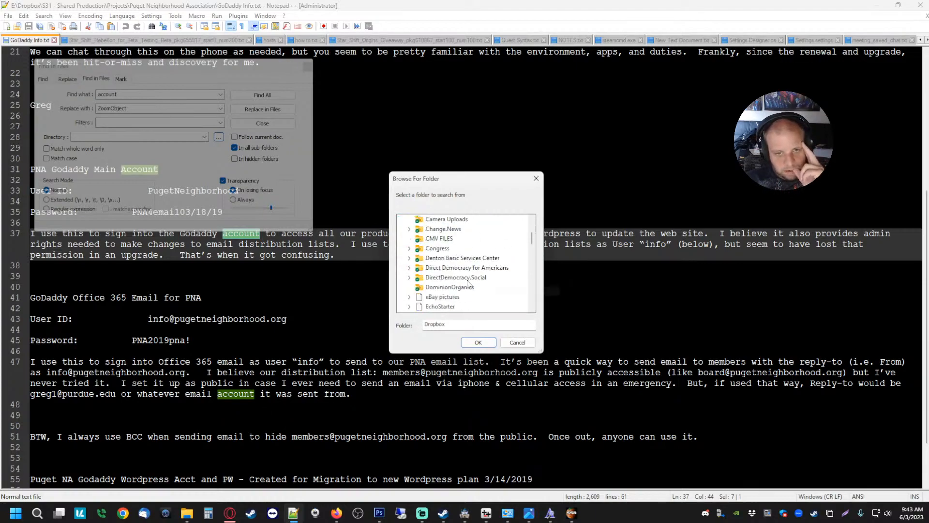
left_click(440, 287)
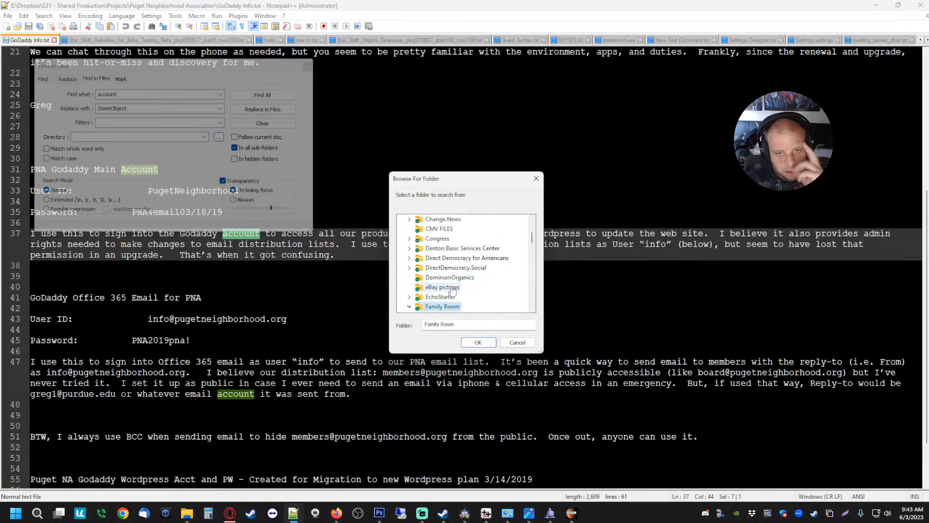
- Set the search directory to the TC folder under SharedProduction, Star Shift Origins v1.13, languages
scroll(479, 282, "down", 2)
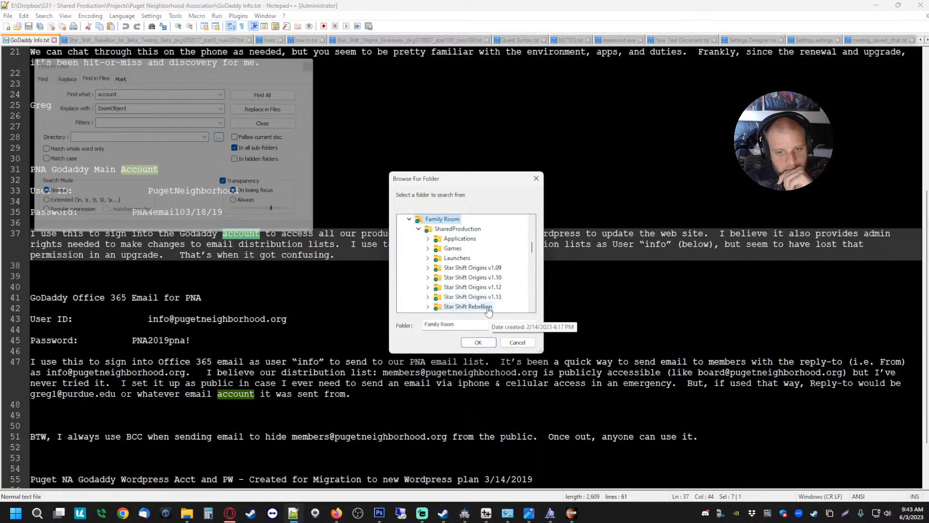
scroll(484, 276, "up", 2)
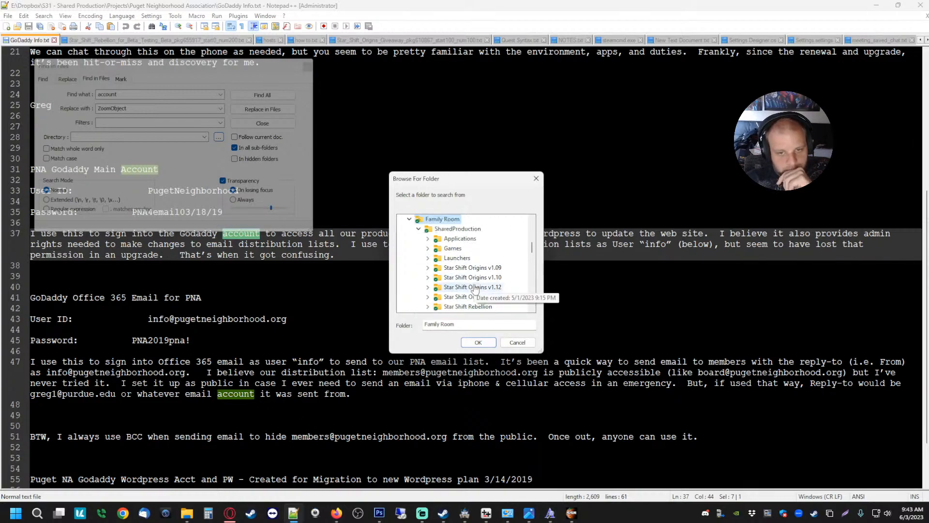
left_click(462, 230)
scroll(503, 286, "down", 1)
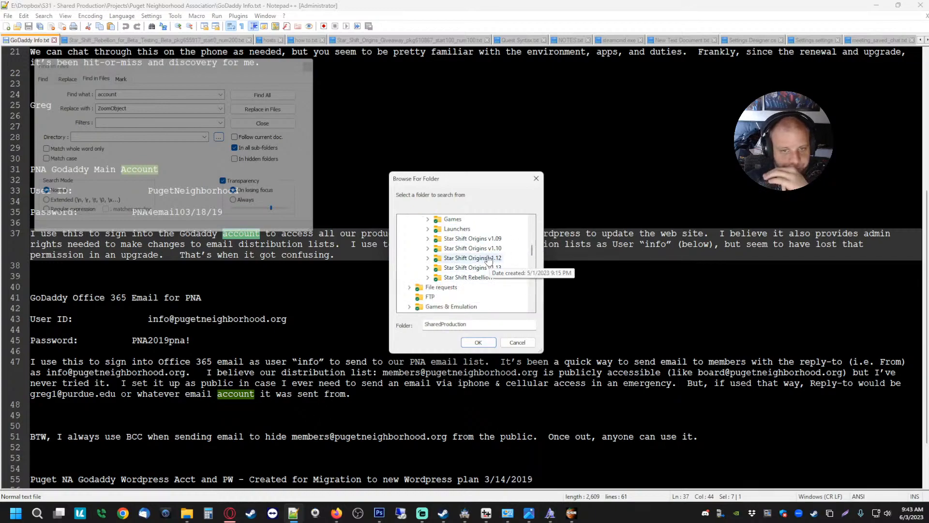
scroll(492, 300, "up", 1)
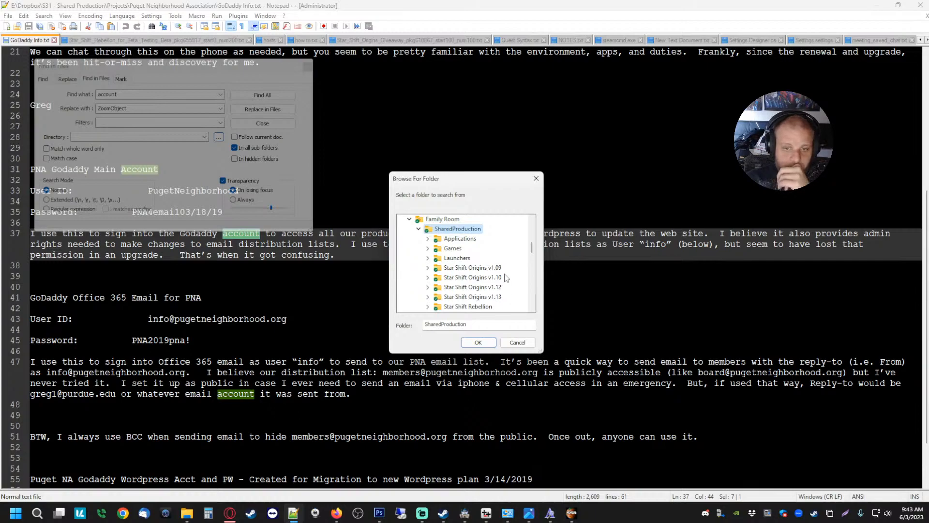
left_click(486, 297)
scroll(504, 291, "down", 1)
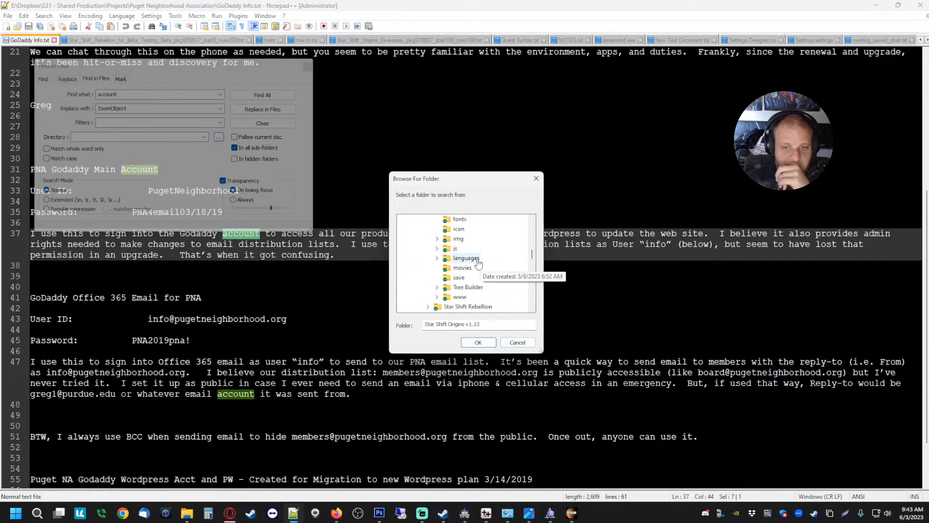
left_click(478, 259)
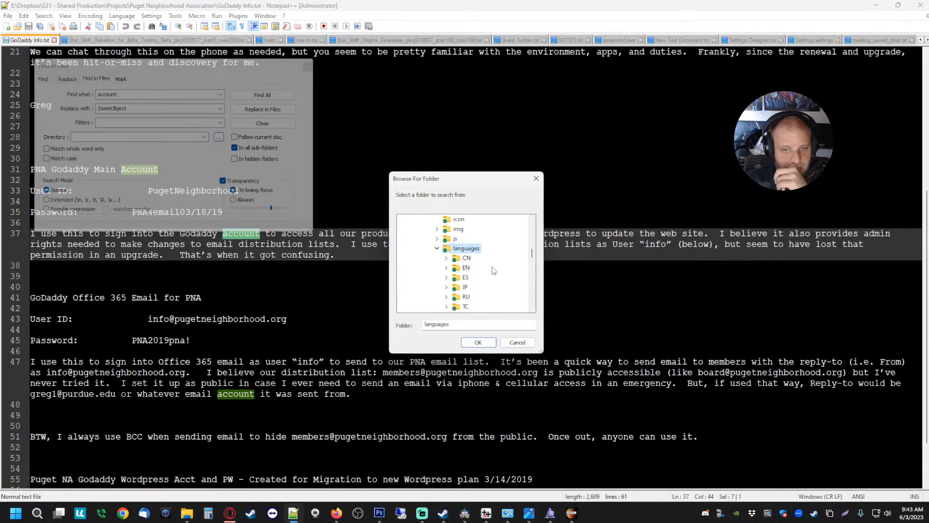
left_click(466, 307)
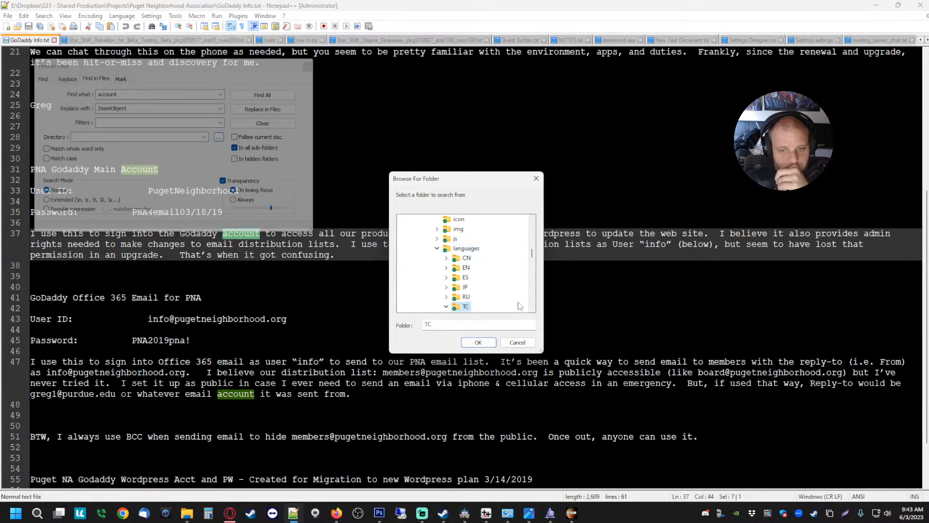
left_click(478, 343)
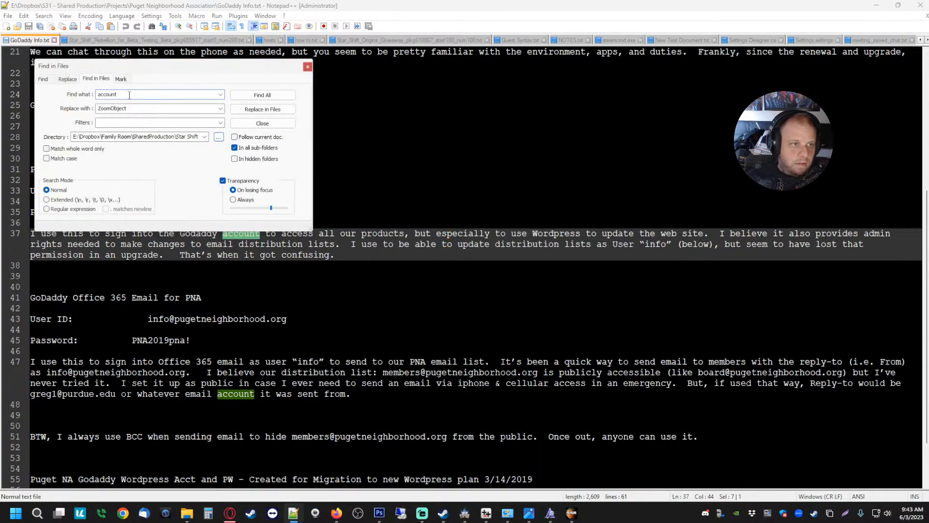
- Replace all occurrences of Capelle with 卡佩勒 in the TC folder's files and confirm the replacement
double_click(143, 108)
type("卡佩勒")
double_click(135, 94)
type("C")
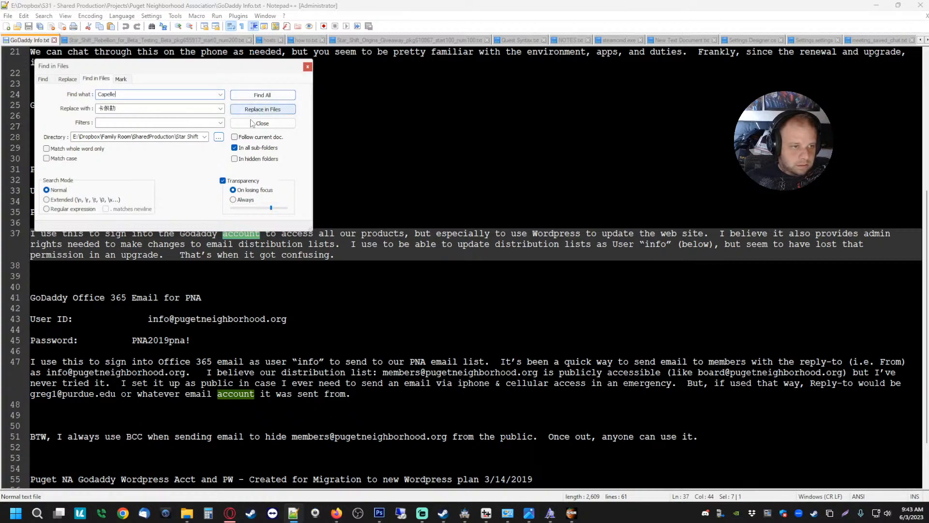
left_click(283, 110)
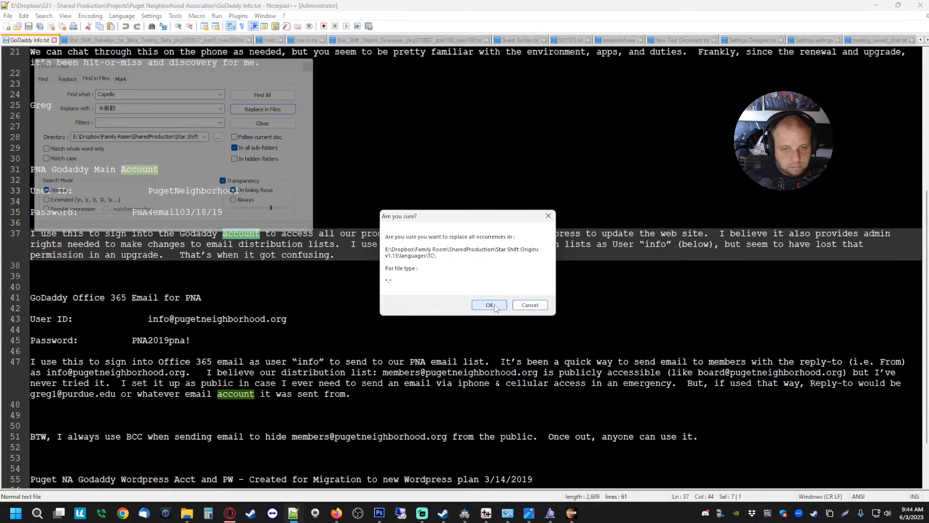
left_click(495, 304)
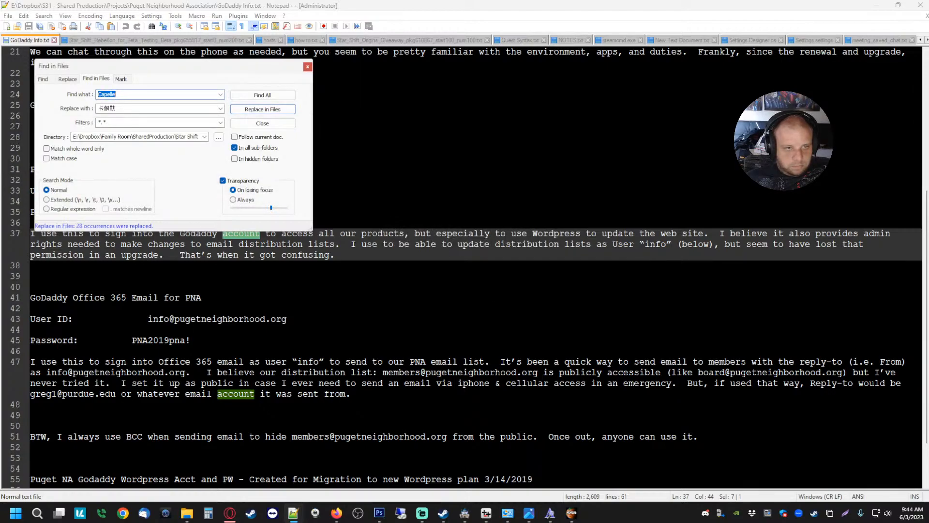
- Switch to the running 星移起源 playtest and close it
left_click(571, 513)
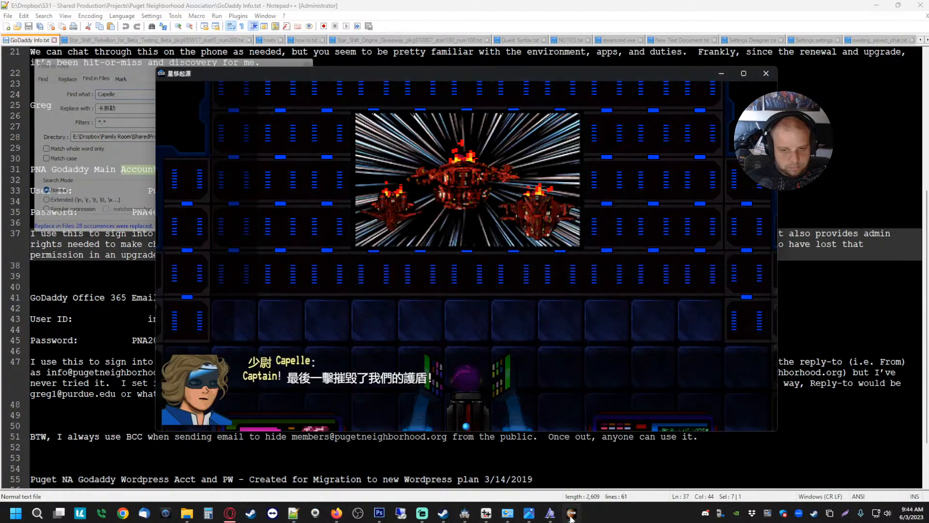
left_click(766, 74)
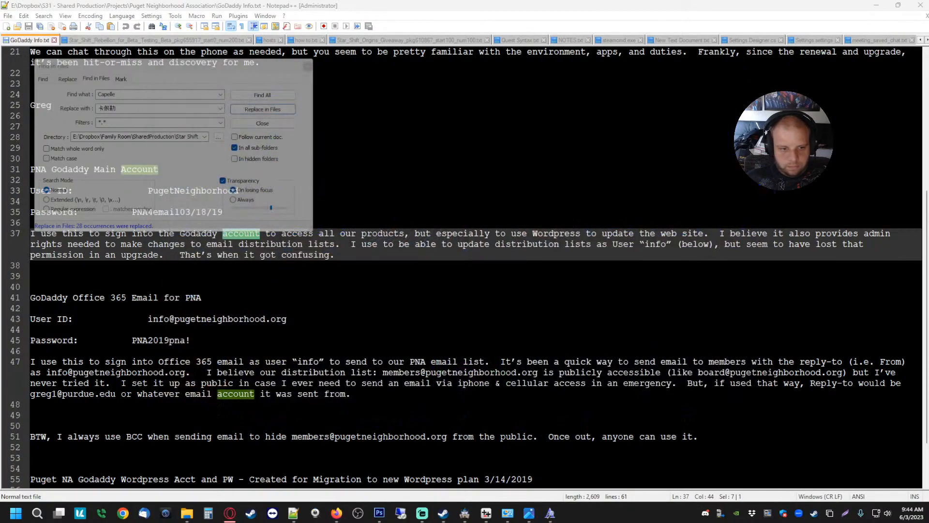
- Playtest a new game in 繁體中文 up to the opening bridge dialogue and take the game out of full screen
left_click(465, 513)
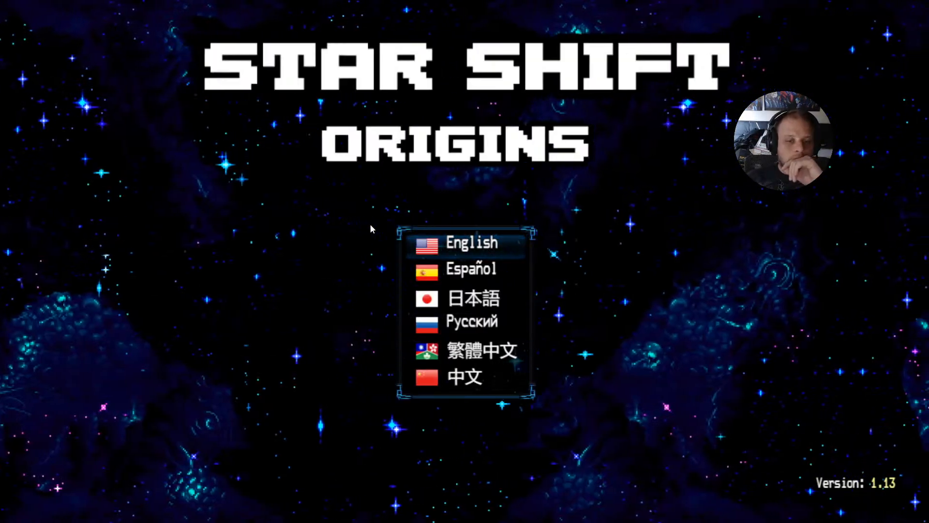
key("Down")
key("Down")
key("Down")
key("Down")
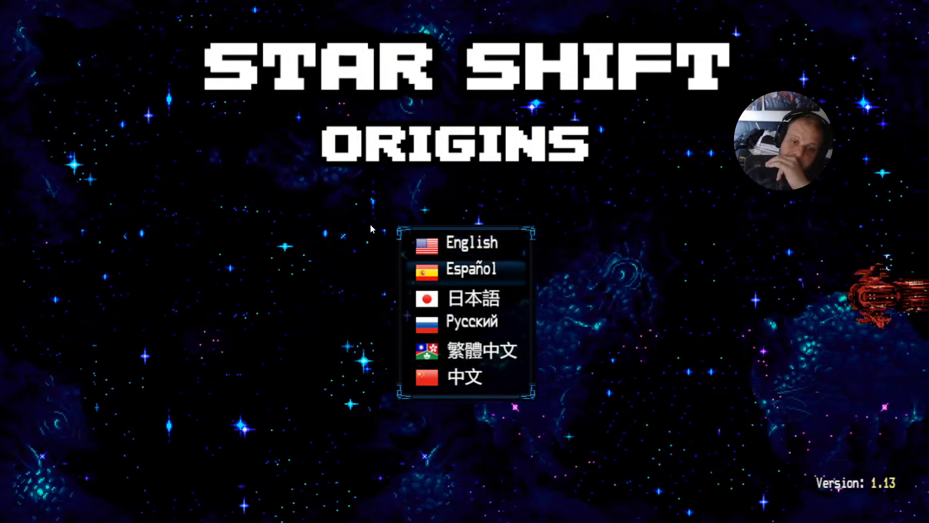
key("Return")
key("Return")
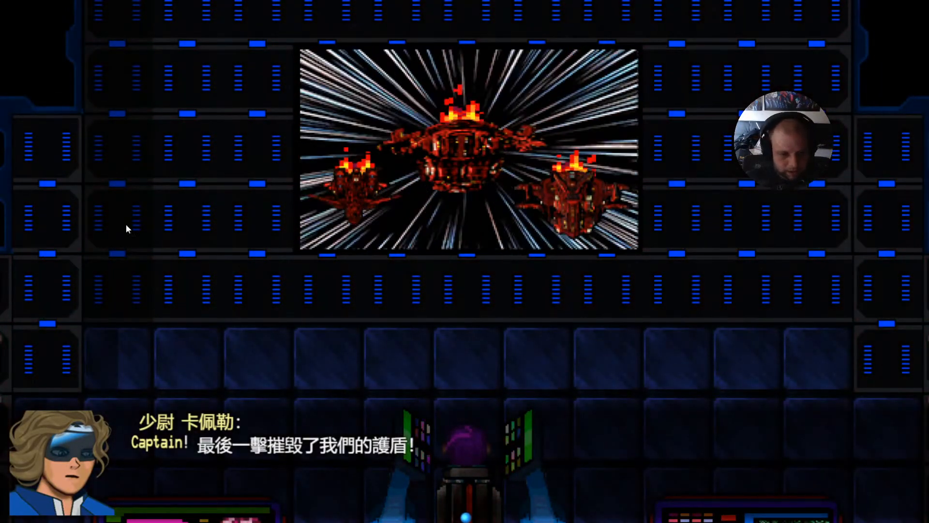
key("F4")
left_click(765, 74)
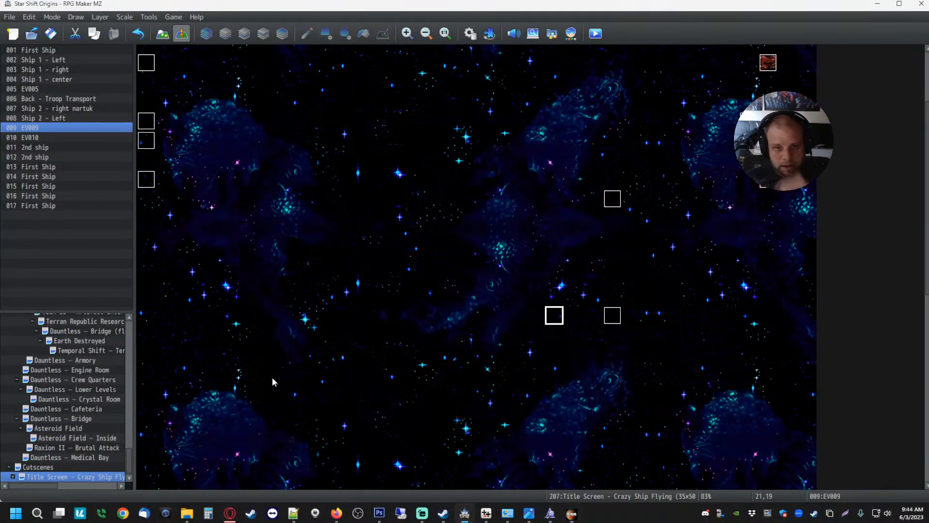
- Translate Captain from English to Traditional Chinese in Google Translate and copy the alternative 機長
left_click(229, 513)
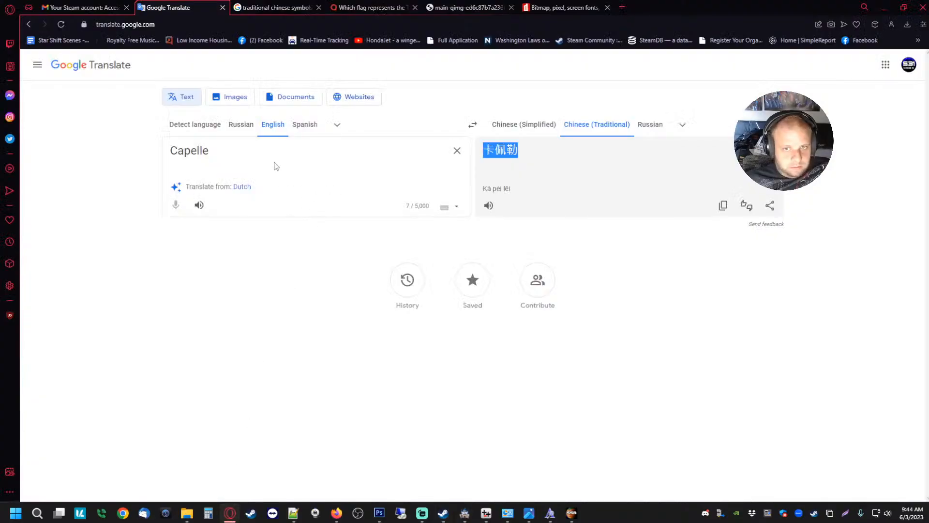
left_click_drag(274, 153, 42, 142)
type("Captain")
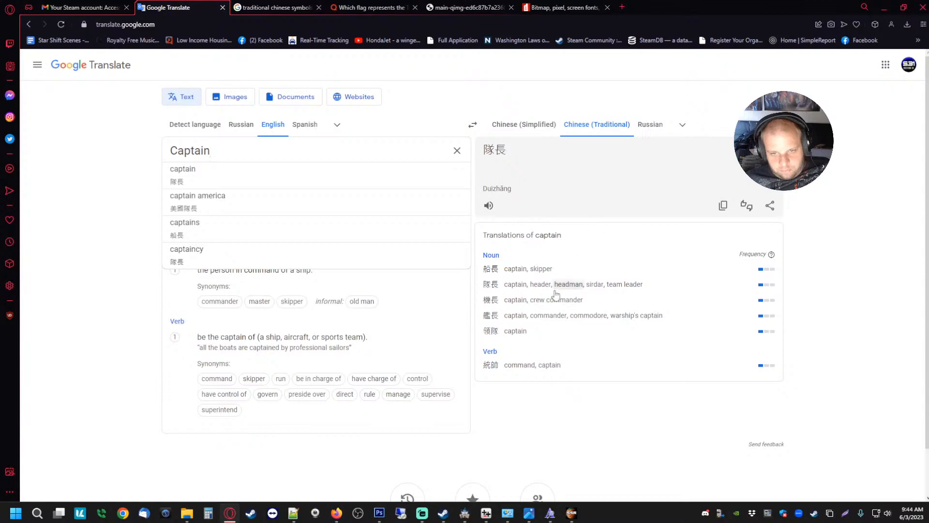
left_click(493, 302)
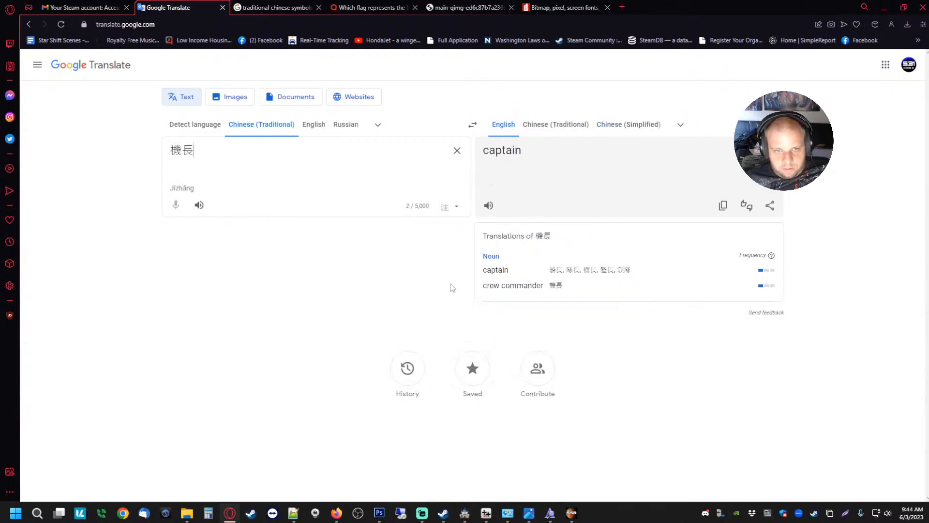
double_click(215, 153)
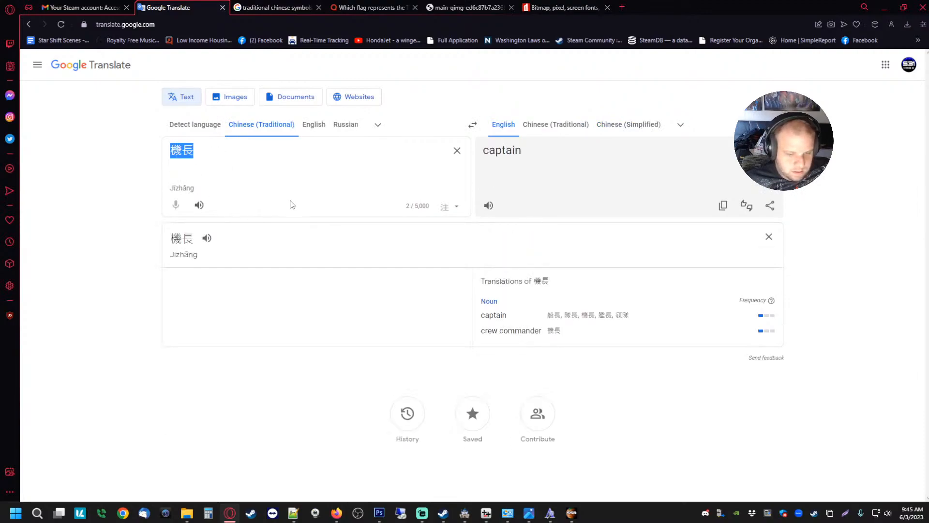
- Replace all occurrences of Captain with 機長 in the TC folder's files through Notepad++ and confirm the replacement
left_click(293, 513)
type("Cap")
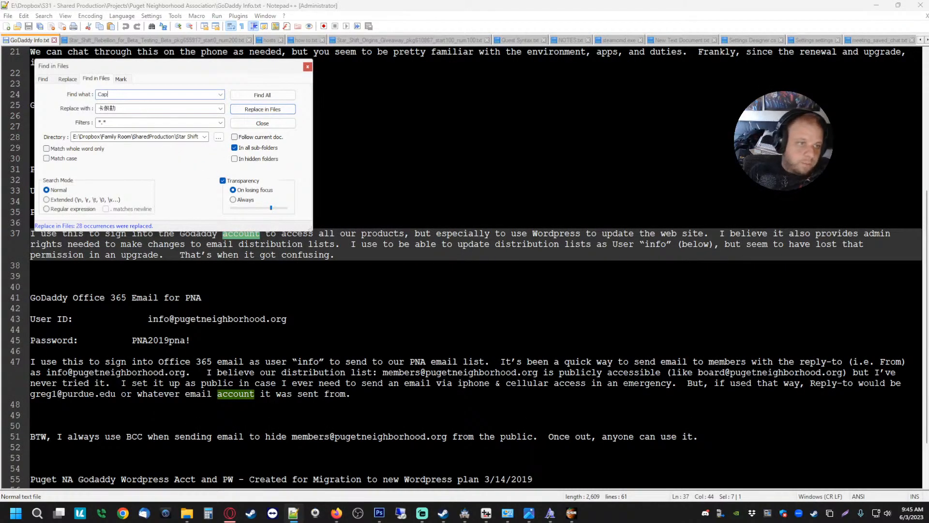
type("tain")
key("Tab")
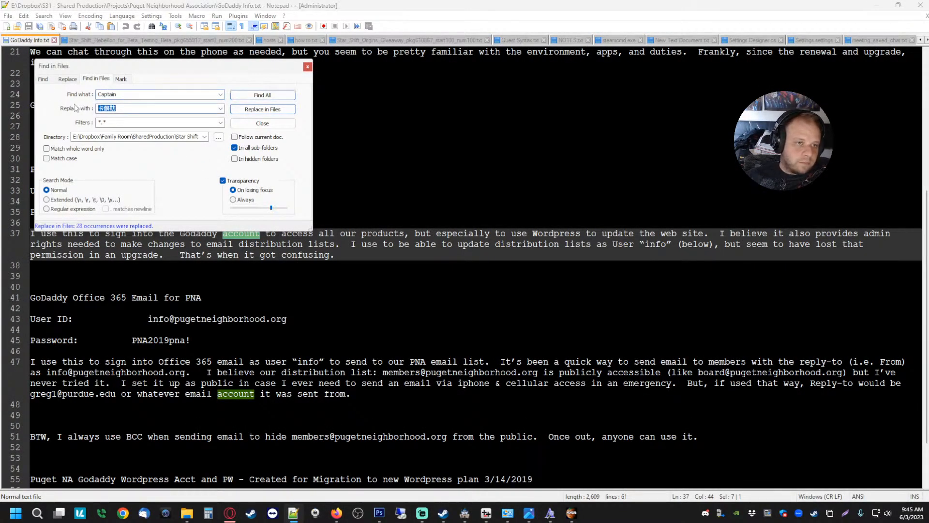
left_click(230, 514)
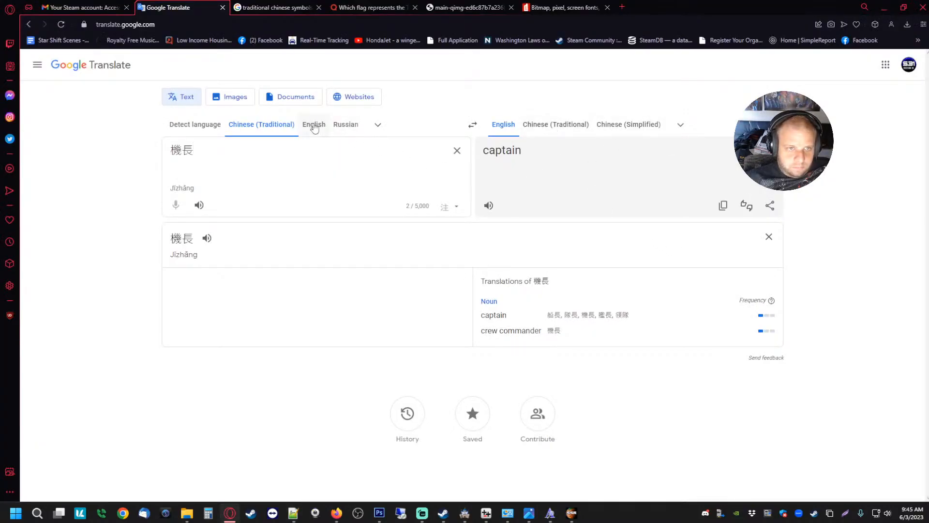
left_click(884, 7)
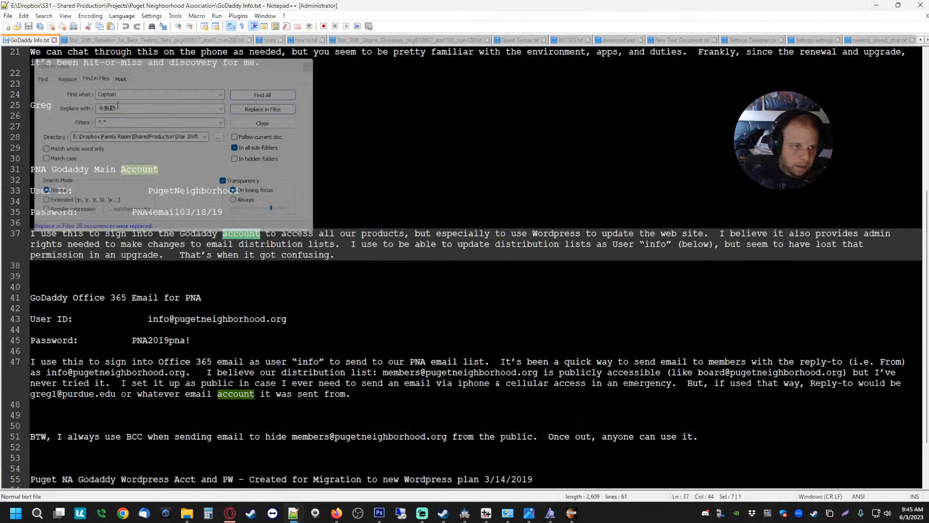
left_click(152, 108)
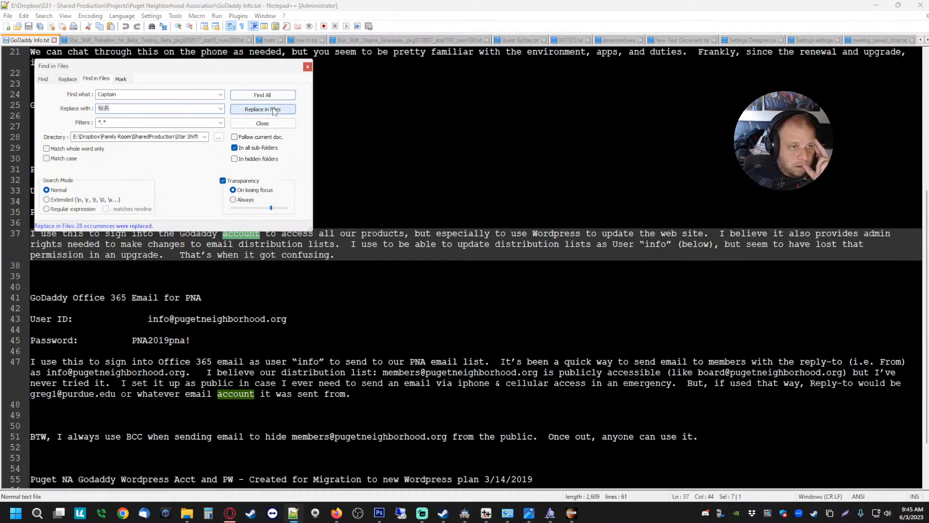
left_click(274, 111)
left_click(492, 303)
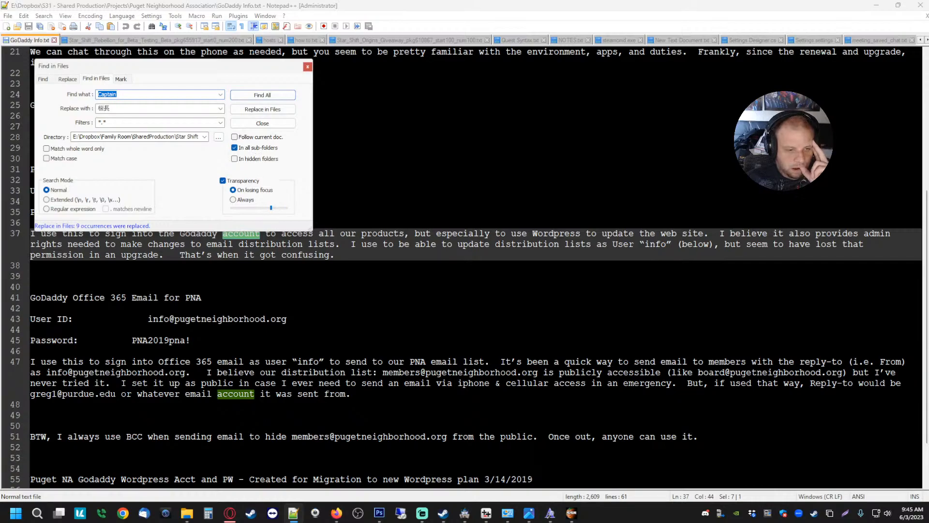
- Close the running 星移起源 playtest and launch a fresh one from RPG Maker MZ
left_click(572, 513)
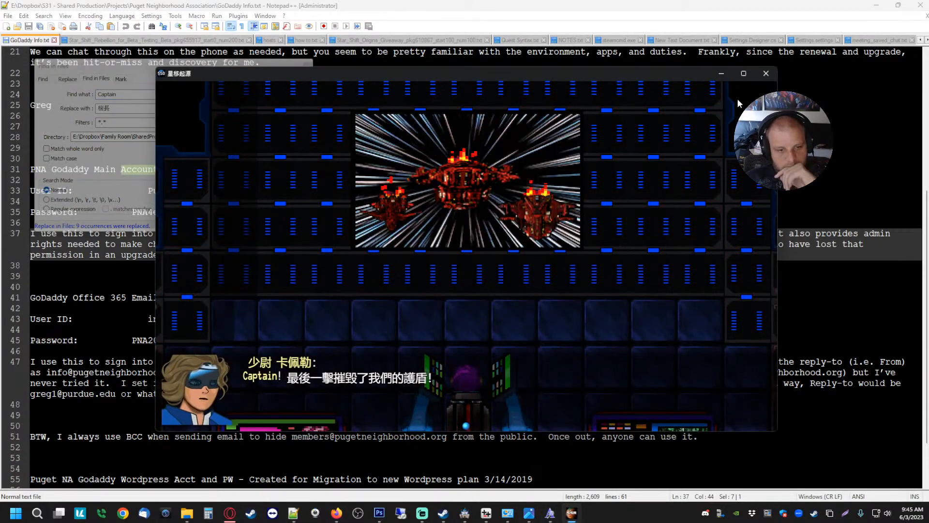
left_click(766, 73)
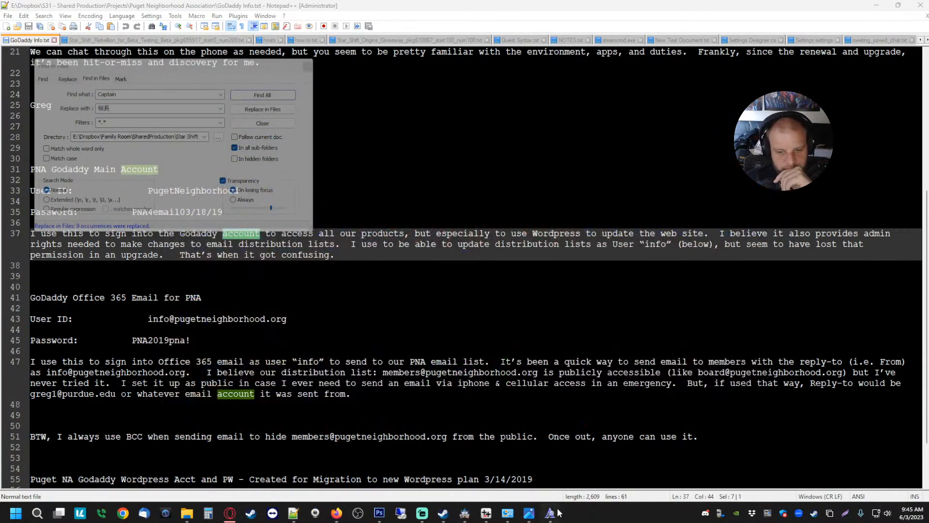
left_click(465, 512)
left_click(596, 34)
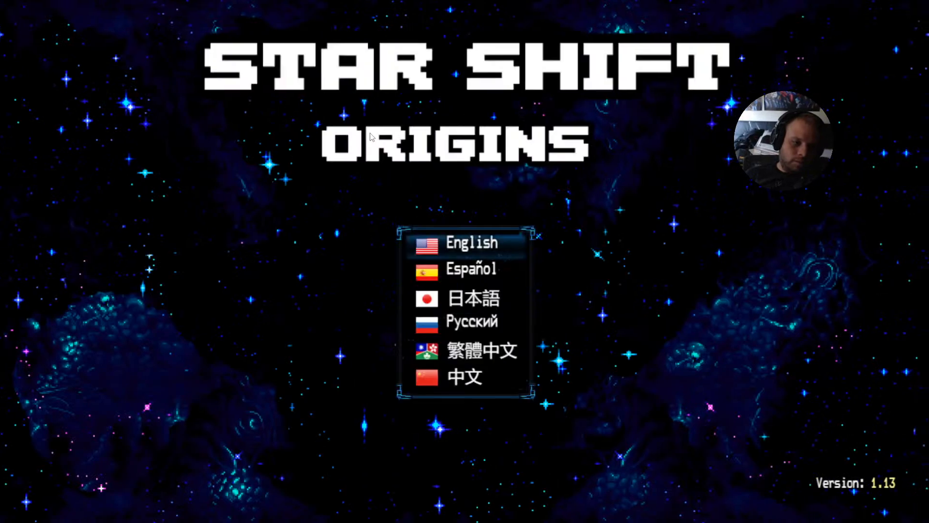
- Start a new game in 繁體中文 and advance through the opening bridge dialogue, checking for untranslated words
key("Down")
key("Down")
key("Down")
key("Down")
key("Return")
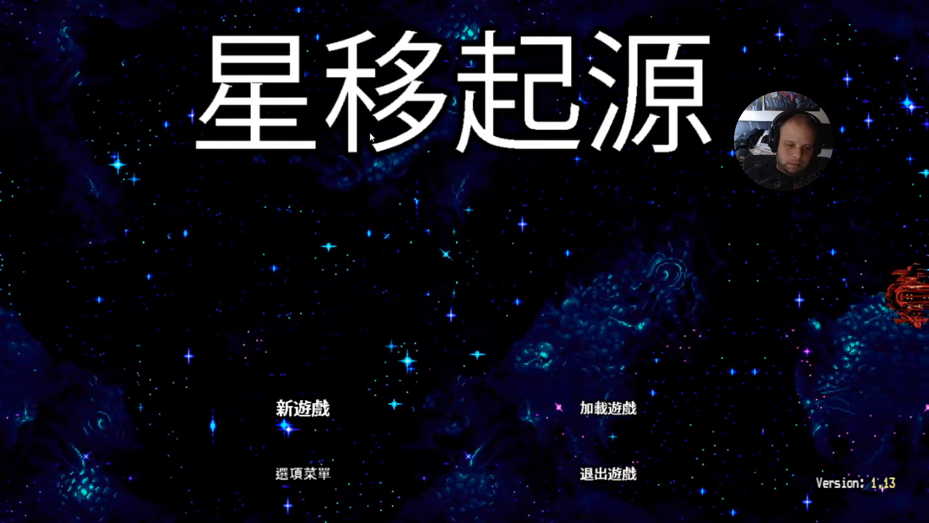
key("Return")
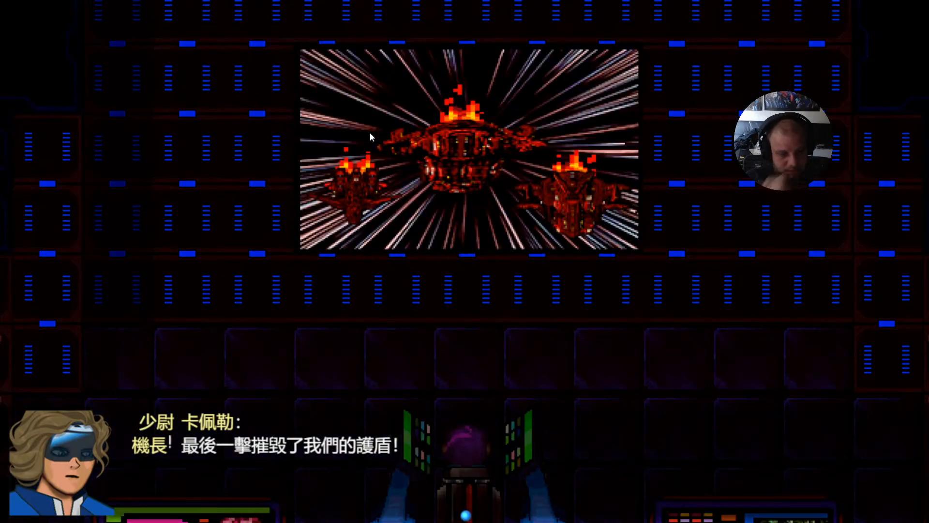
left_click(370, 133)
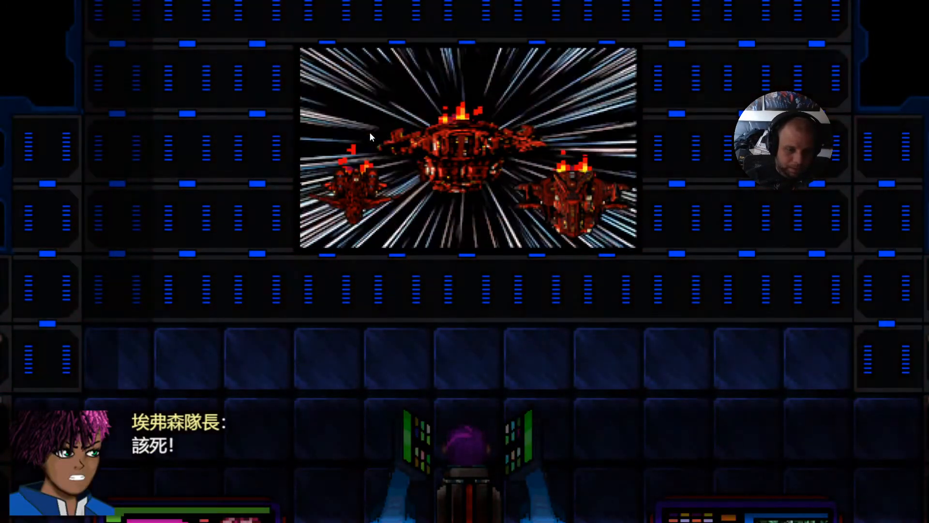
left_click(370, 131)
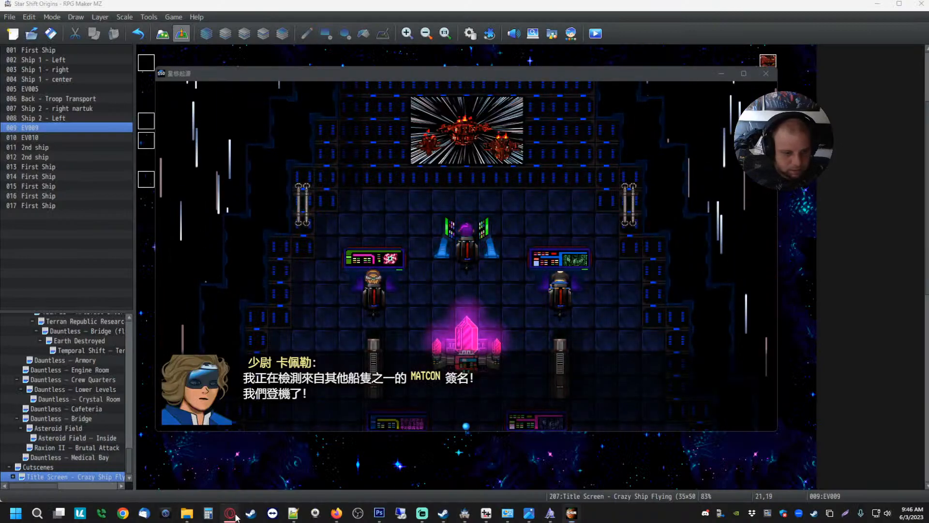
- Translate MATCON from English to Traditional Chinese in Google Translate, listen to its pronunciation and copy the translation 麥康
left_click(230, 513)
left_click(310, 127)
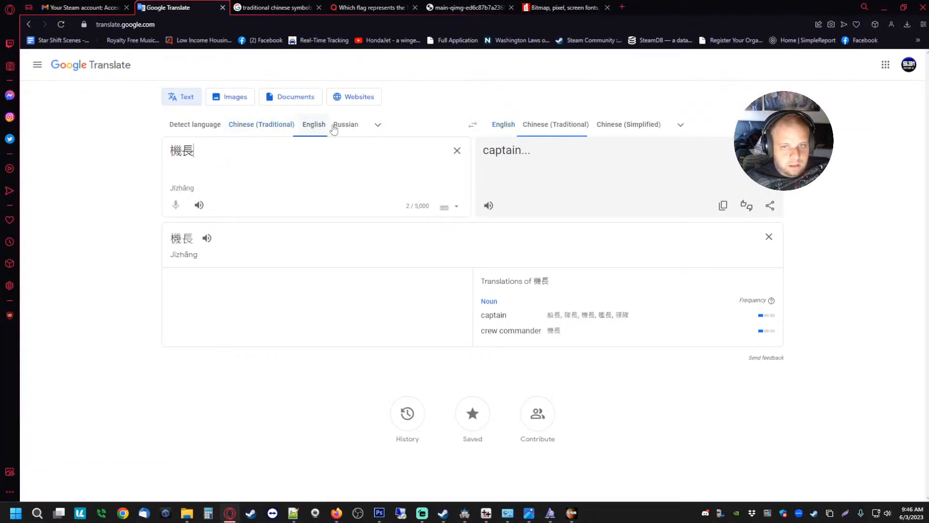
key("ctrl+a")
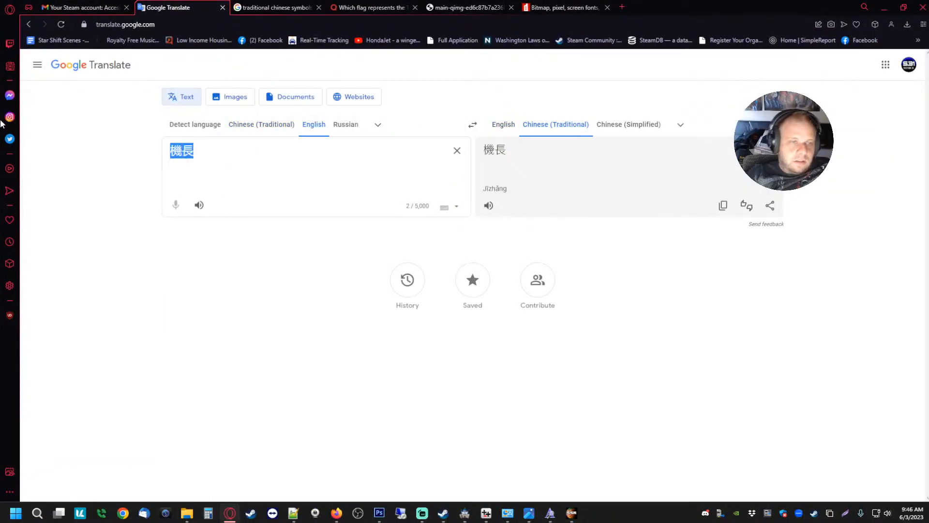
type("MATCON")
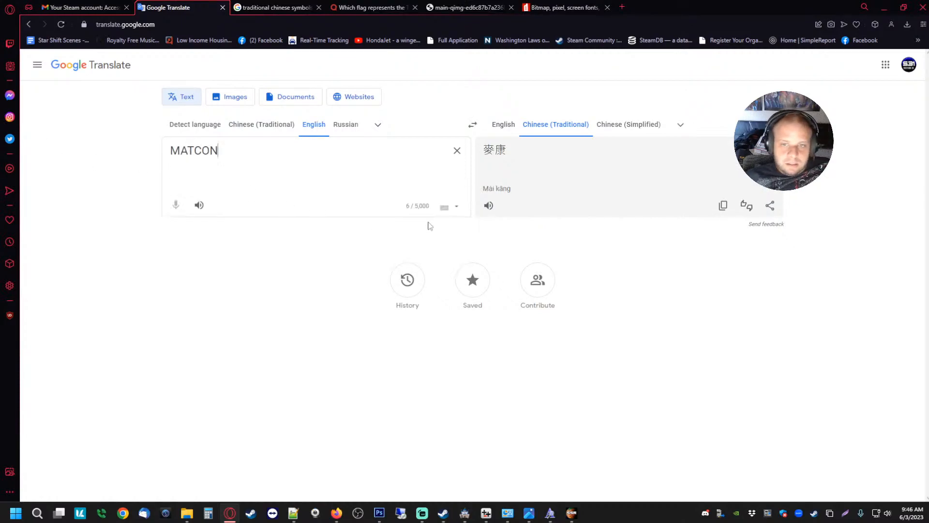
left_click(490, 206)
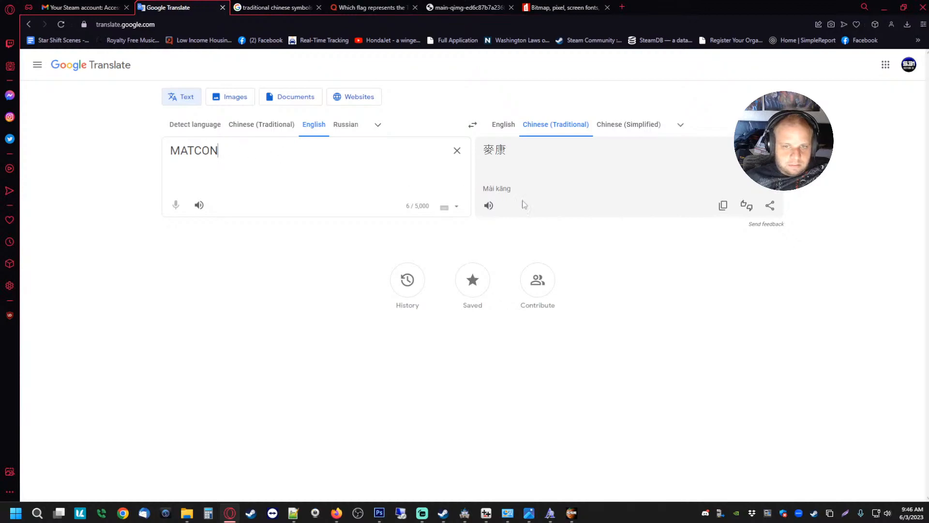
double_click(522, 159)
key("ctrl+c")
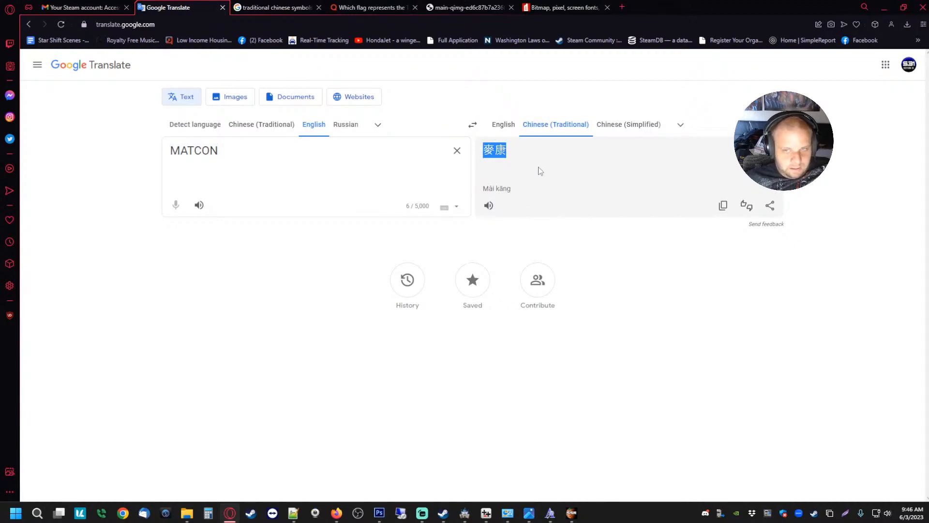
- Translate 麥康 from Traditional Chinese back into English and close the running 星移起源 playtest
left_click(261, 124)
key("ctrl+a")
key("ctrl+v")
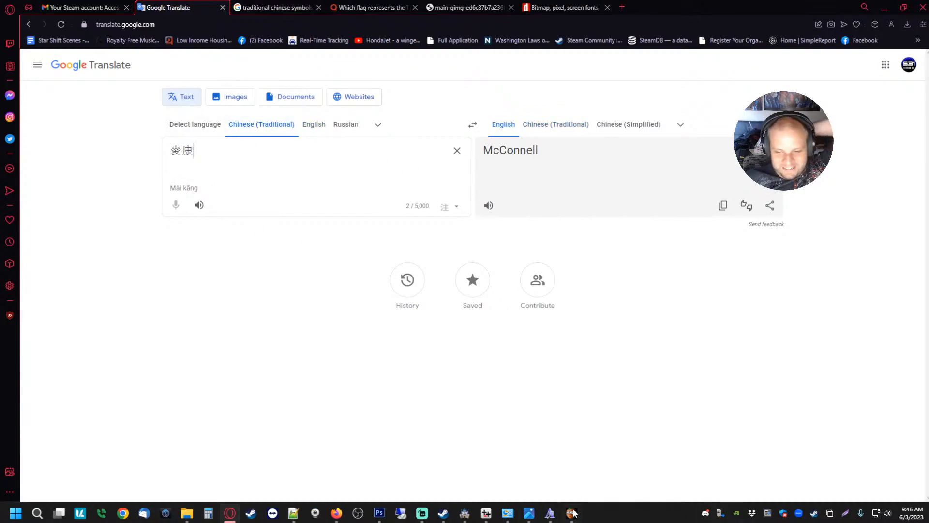
left_click(578, 512)
left_click(764, 73)
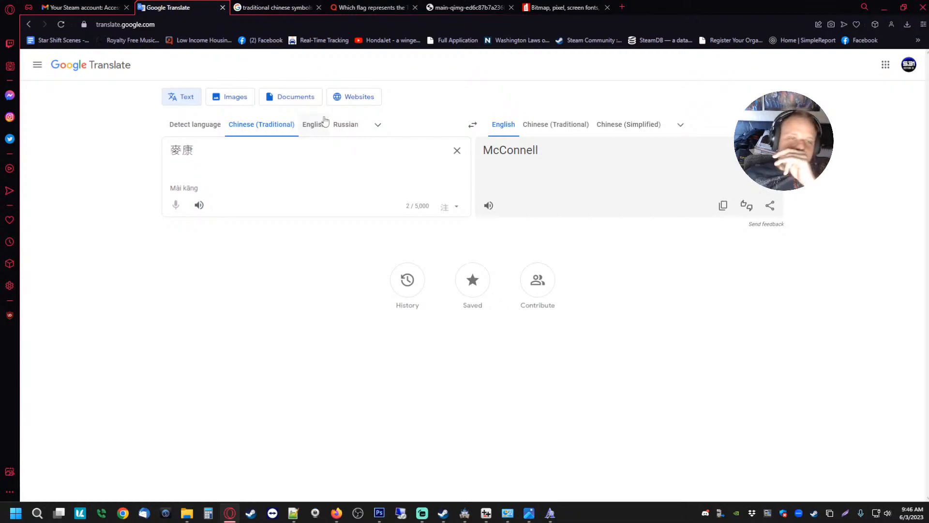
- Translate Matter-Energy Conversion from English to Traditional Chinese
left_click_drag(238, 153, 121, 144)
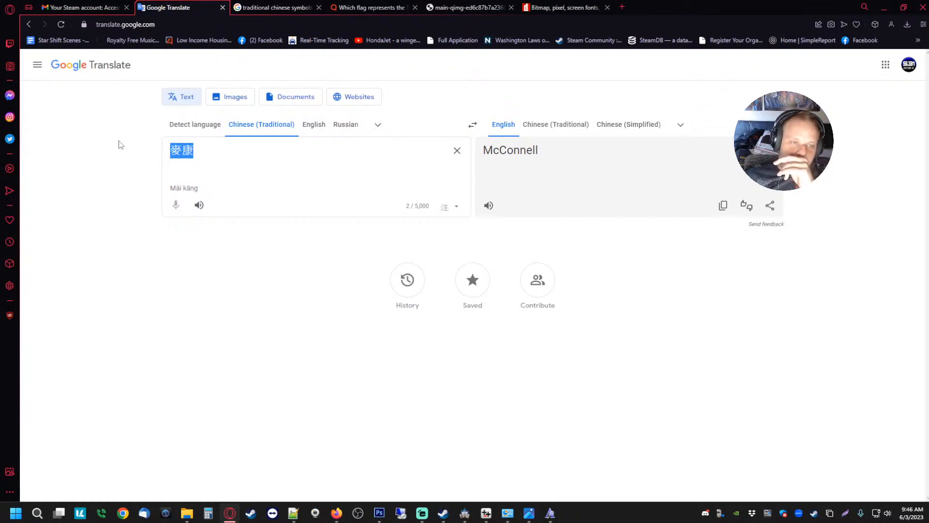
left_click(314, 125)
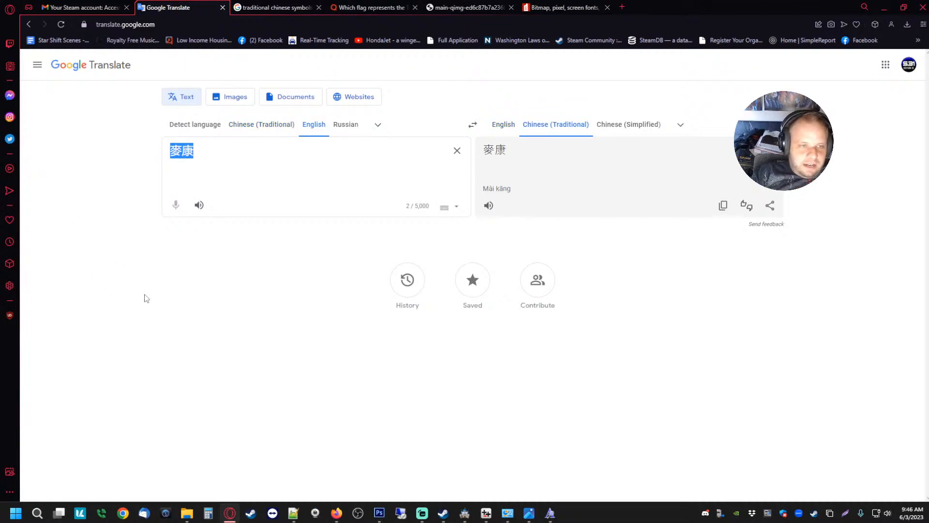
type("Mat")
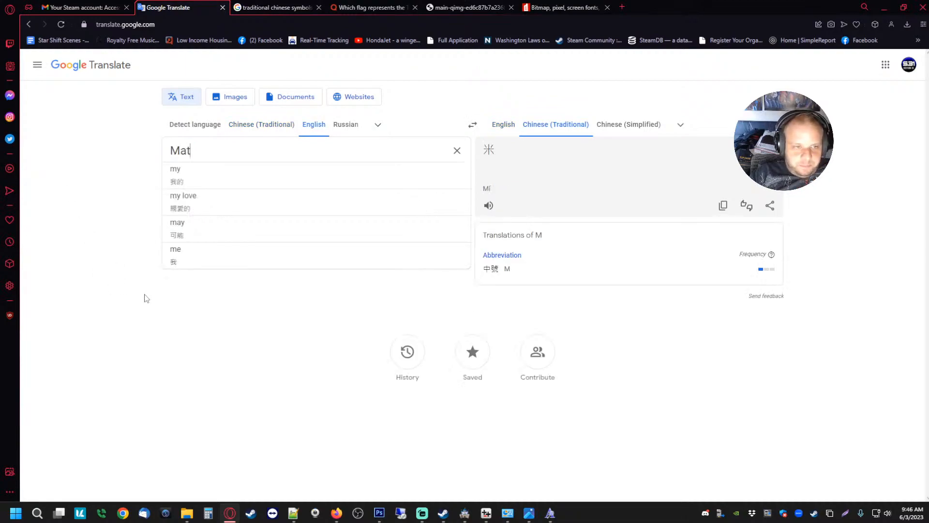
type("ter-Energy")
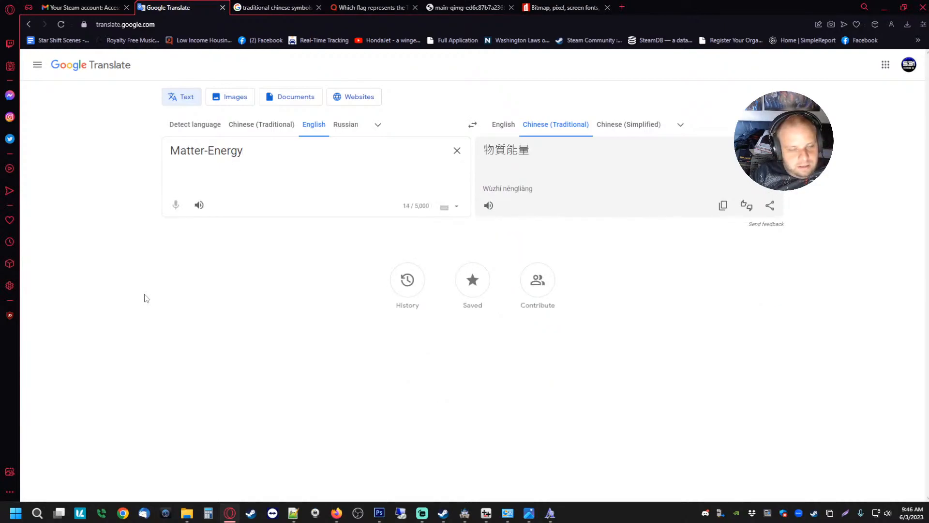
type("Conversion")
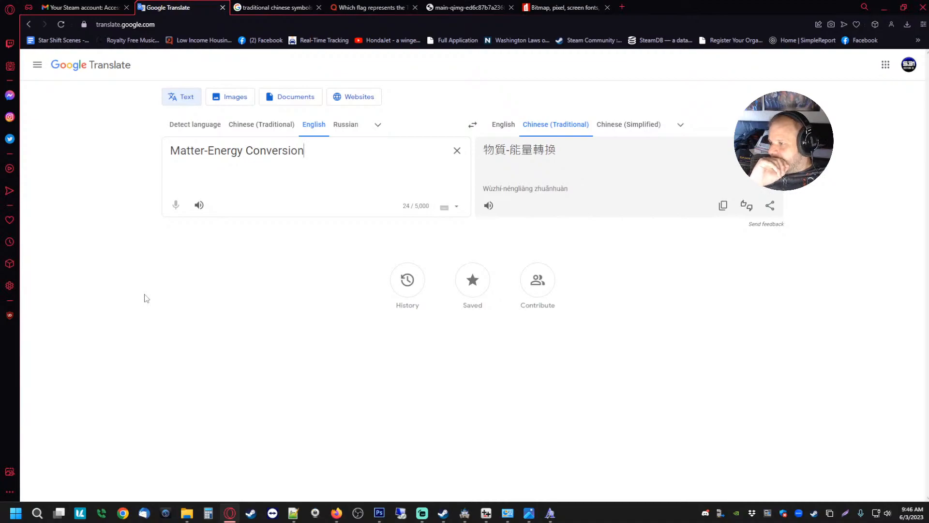
left_click_drag(327, 152, 44, 145)
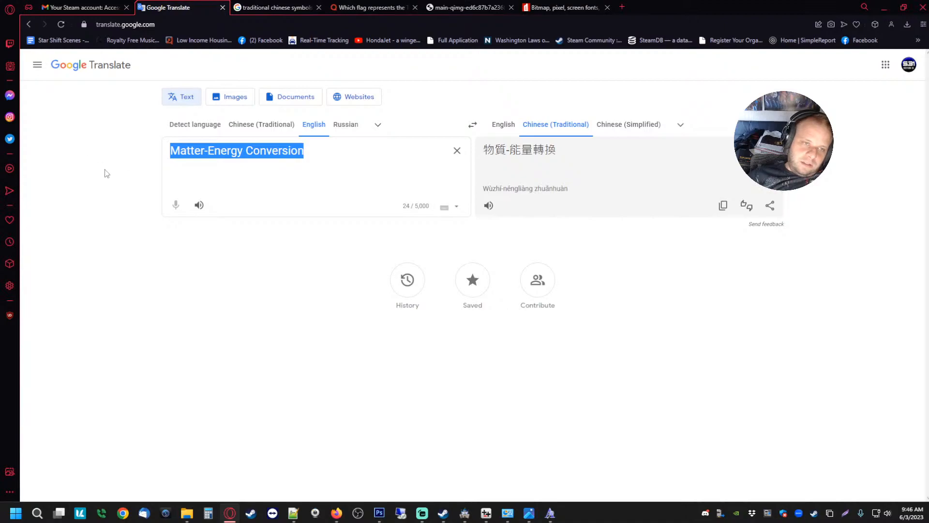
left_click(211, 158)
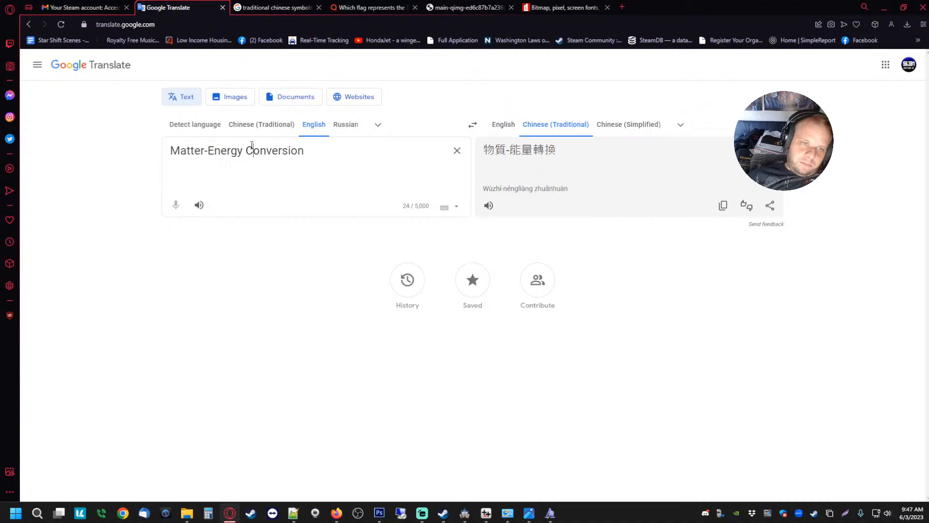
- Translate Teleportation from English to Traditional Chinese, copy the translation 傳送 and listen to its pronunciation
left_click_drag(312, 145, 96, 156)
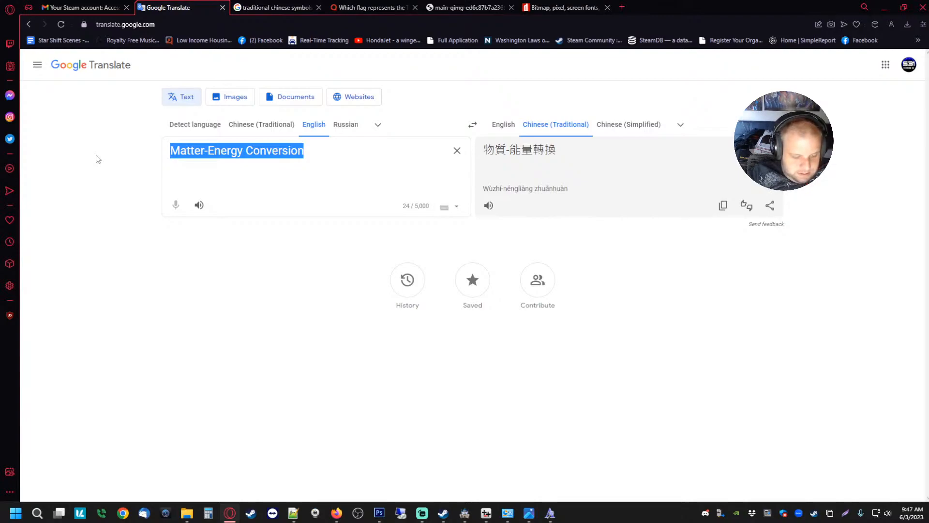
type("Tele")
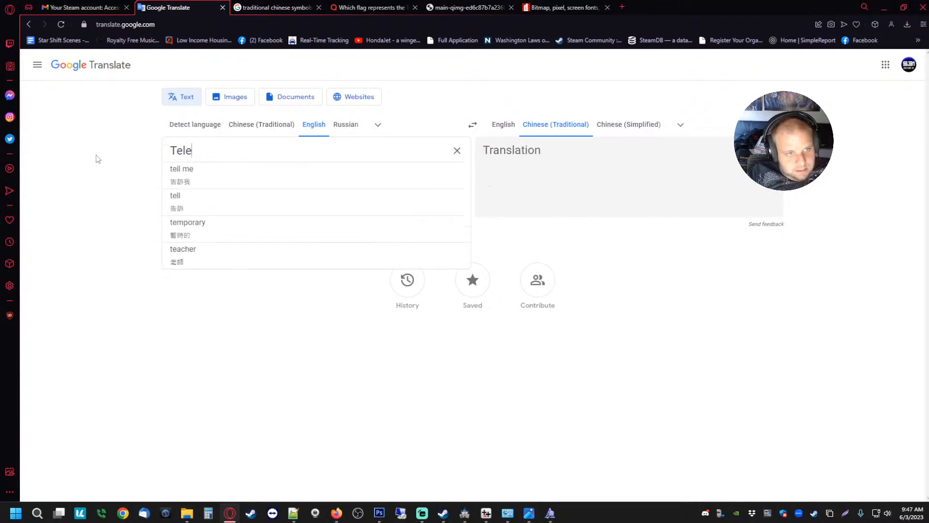
type("portation")
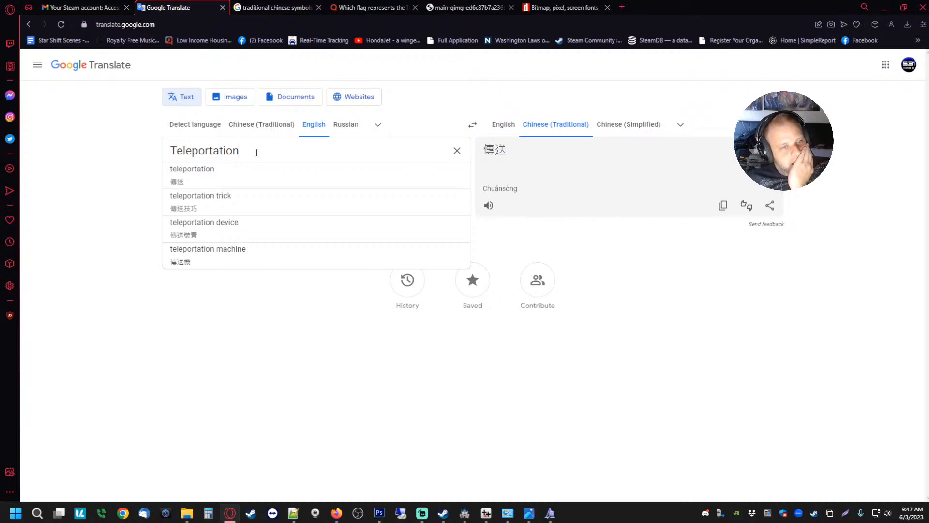
left_click_drag(514, 154, 485, 156)
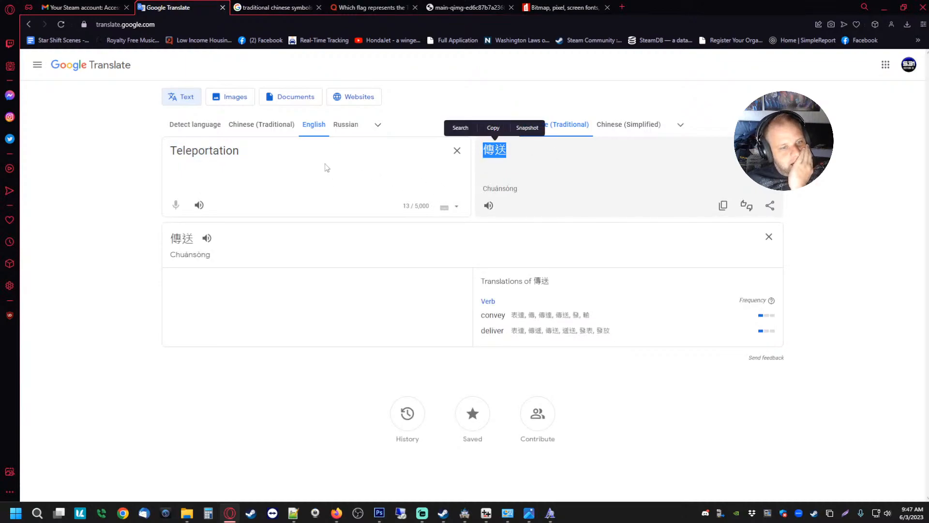
left_click_drag(536, 156, 485, 154)
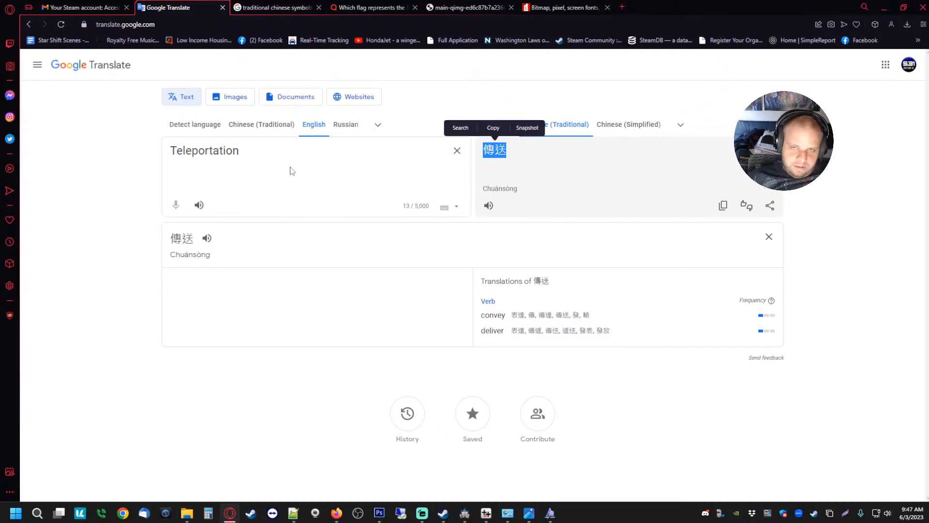
left_click_drag(520, 153, 489, 152)
key("ctrl+c")
left_click(488, 205)
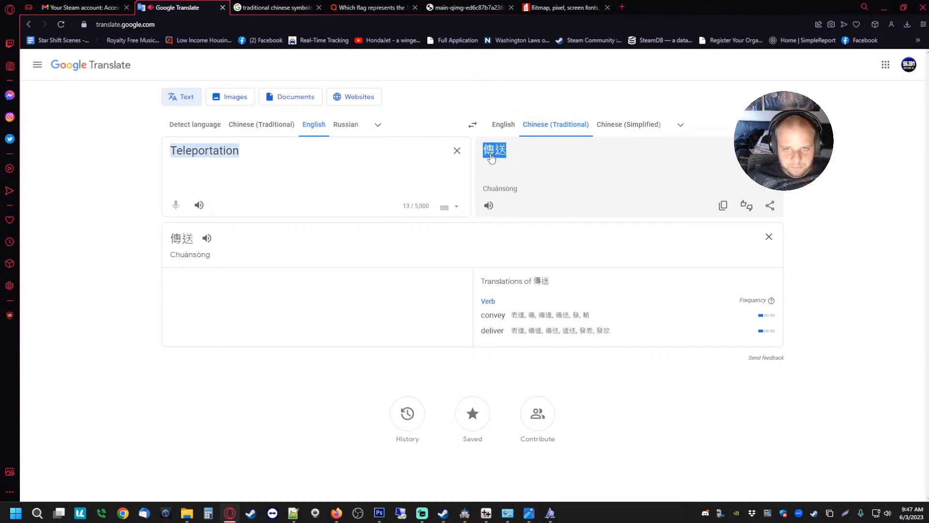
- In Notepad++, replace every occurrence of MATCON with 傳送 across all files in the game's languages\TC folder
left_click(293, 513)
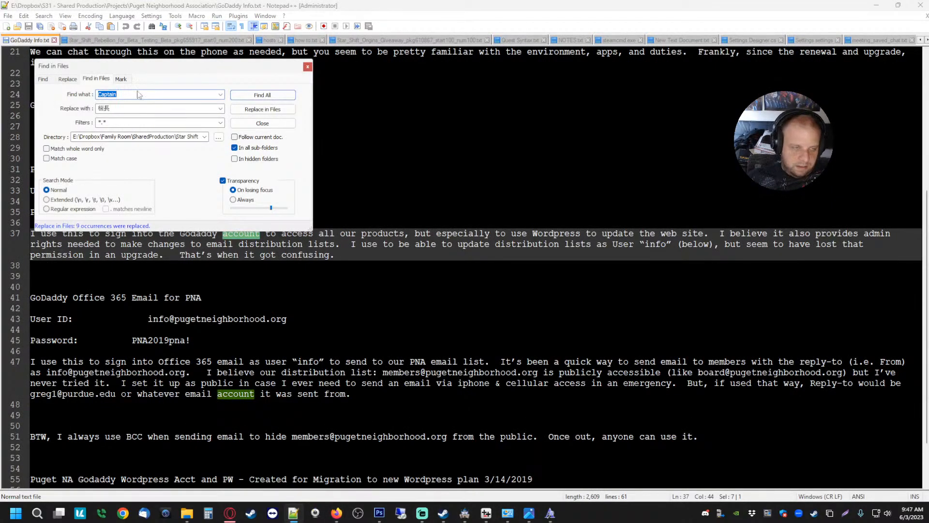
type("MATCON")
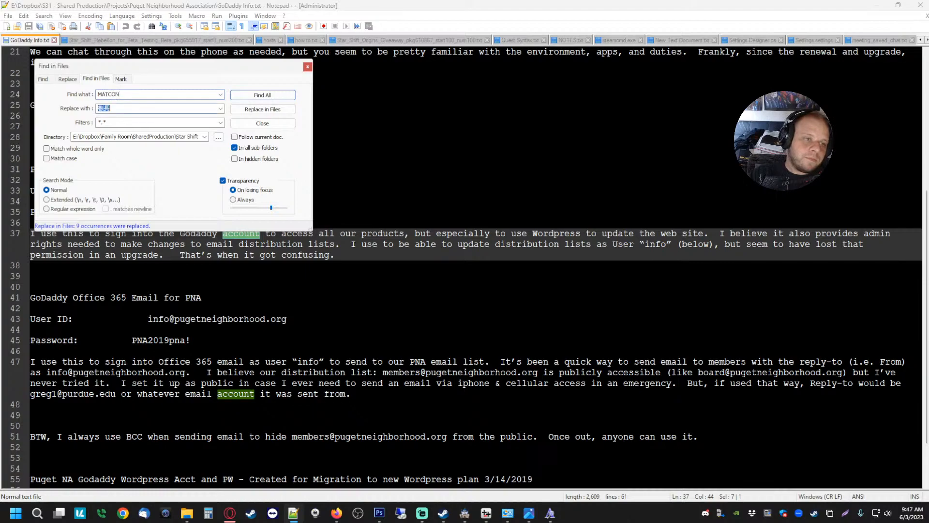
key("ctrl+v")
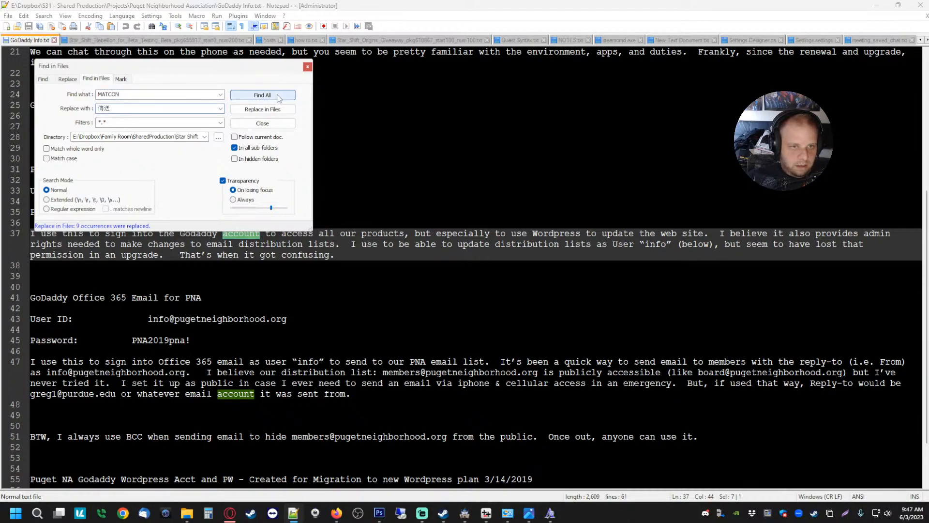
left_click(265, 109)
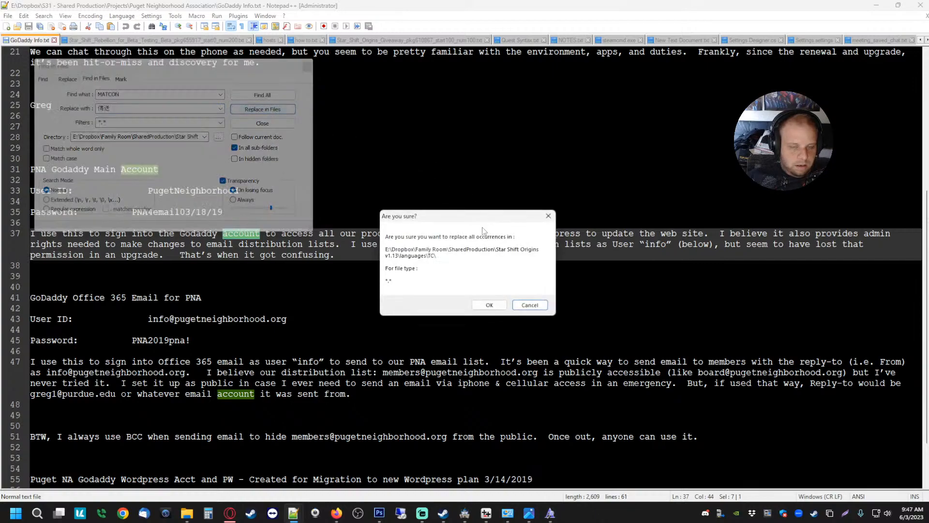
left_click(497, 305)
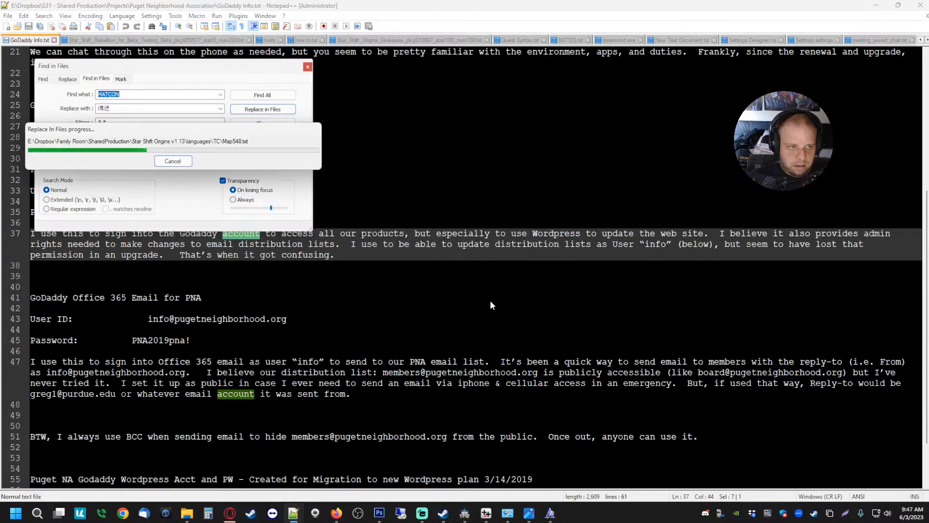
- Switch to RPG Maker MZ, launch a playtest, choose Traditional Chinese as the game language and start a new game
left_click(232, 516)
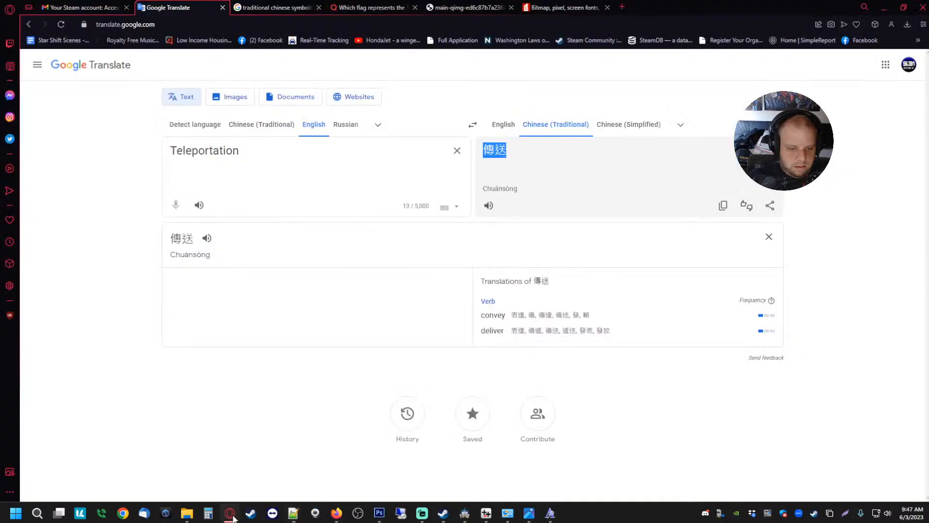
left_click(465, 516)
left_click(591, 40)
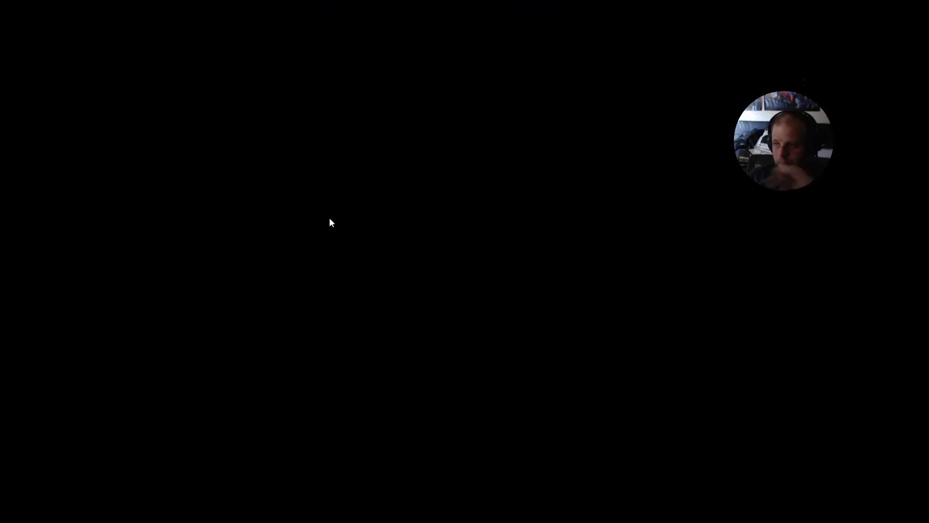
key("Down")
key("Down")
key("Down")
key("Return")
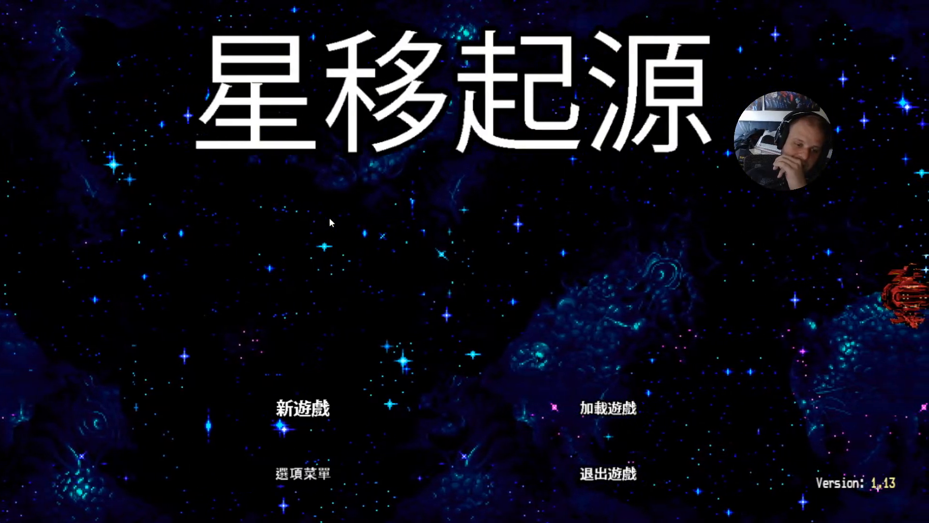
key("Return")
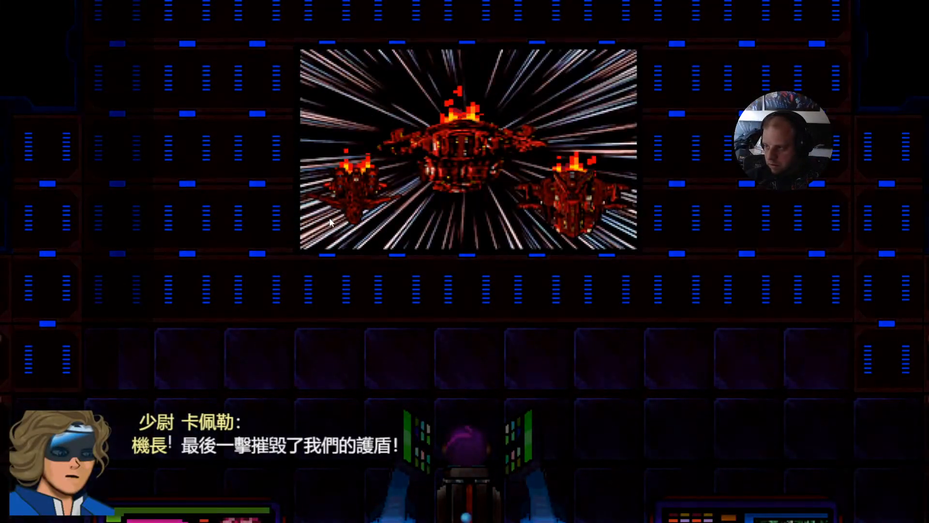
- Advance through the opening bridge dialogue checking for untranslated words, and take the playtest out of full screen at the boarding party line
key("Return")
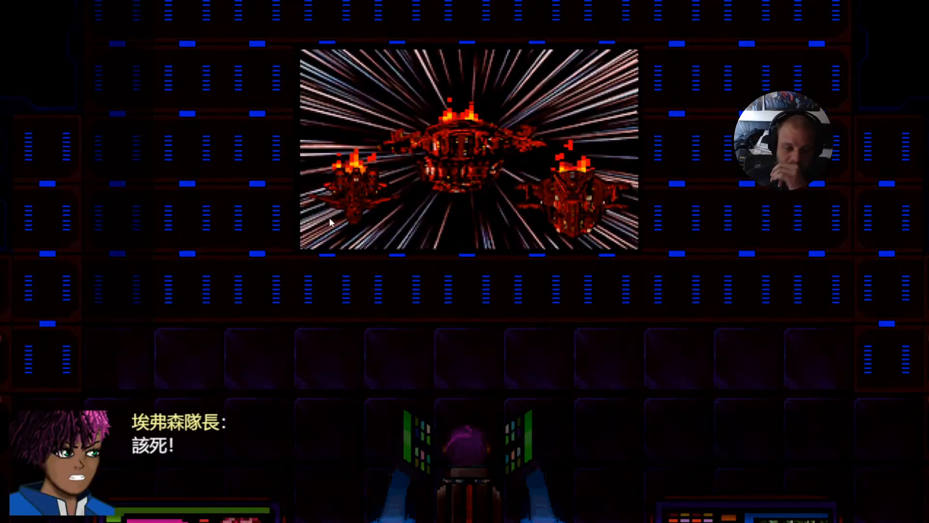
key("Return")
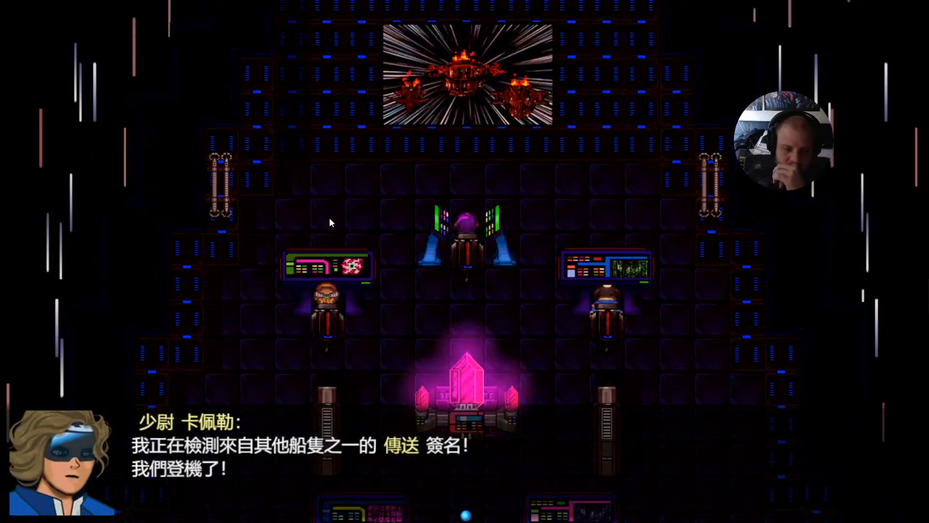
key("Return")
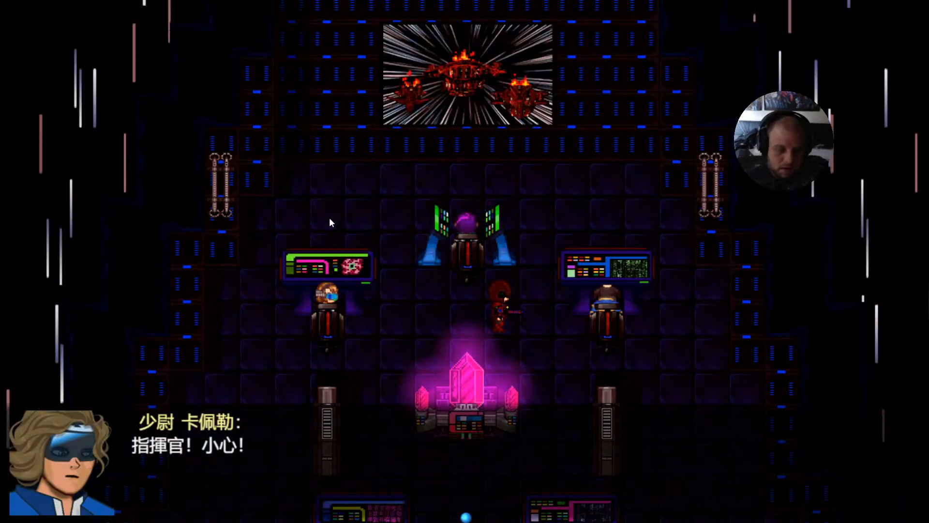
key("Return")
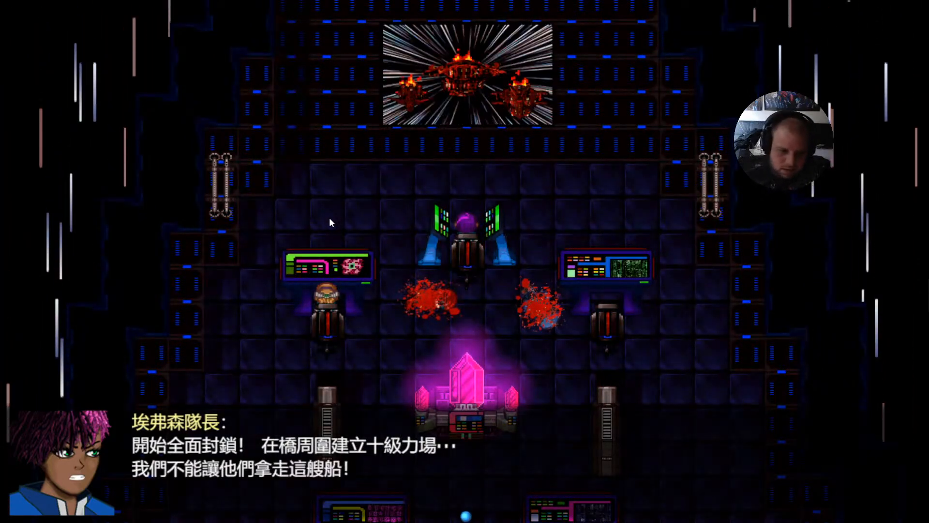
key("Return")
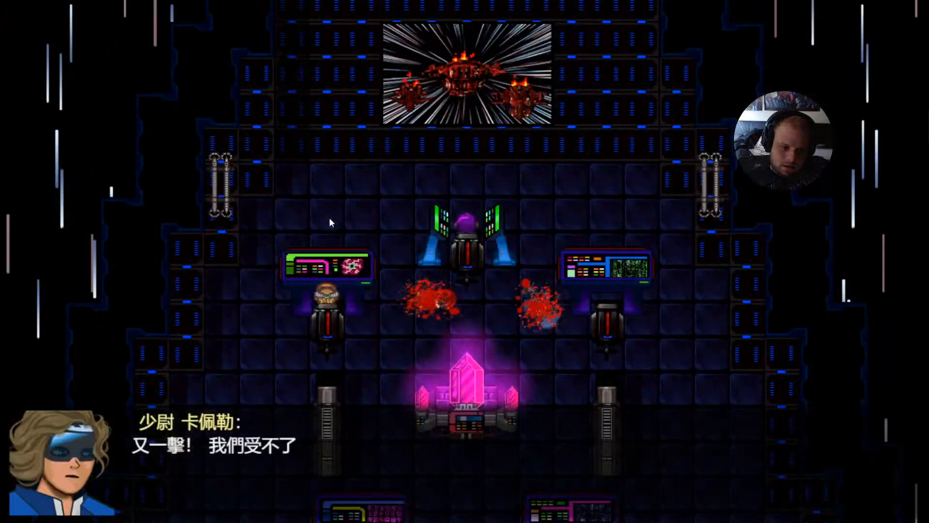
key("Return")
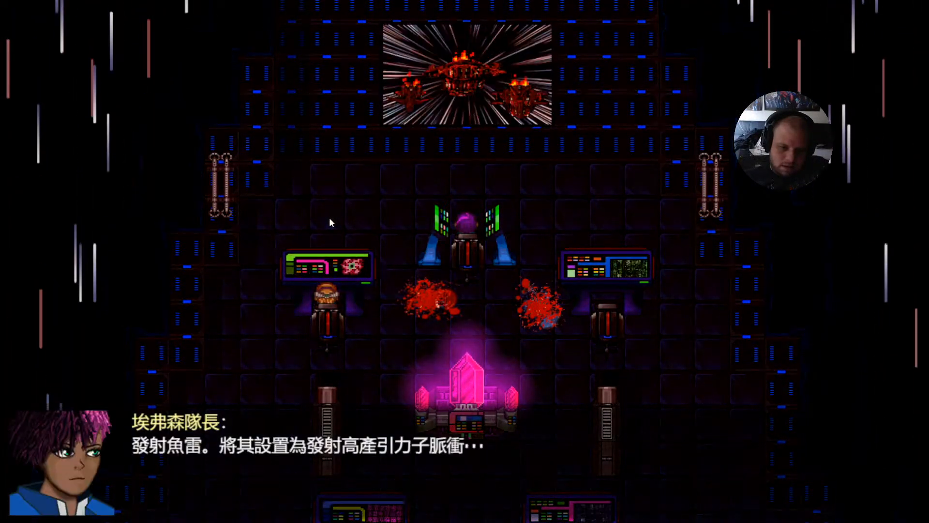
key("Return")
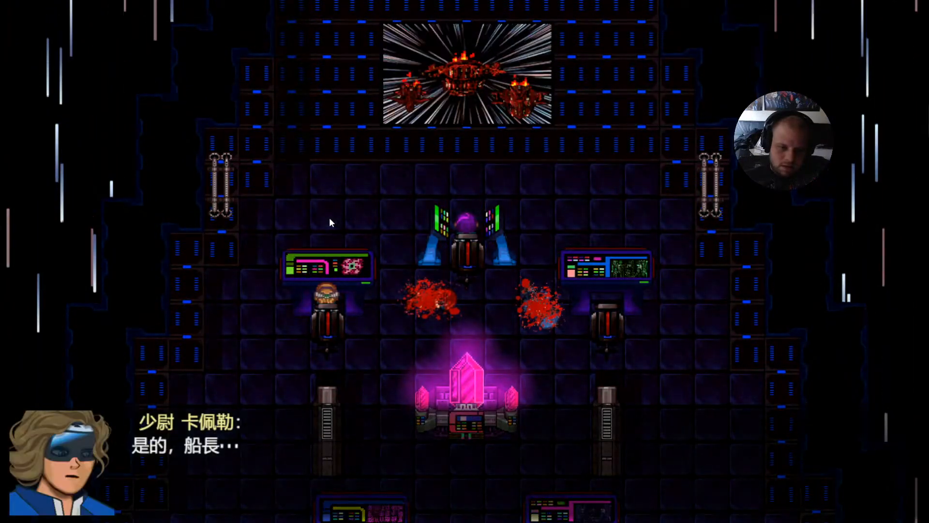
key("Return")
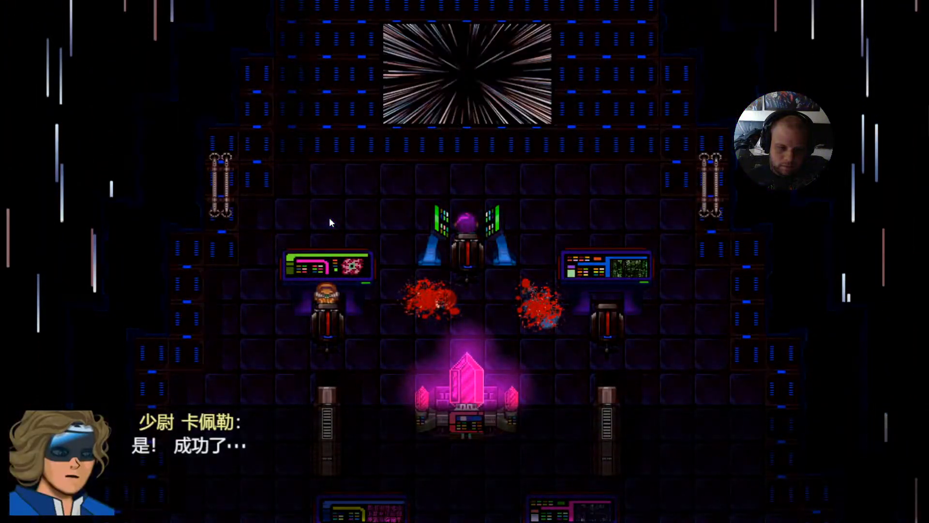
key("Return")
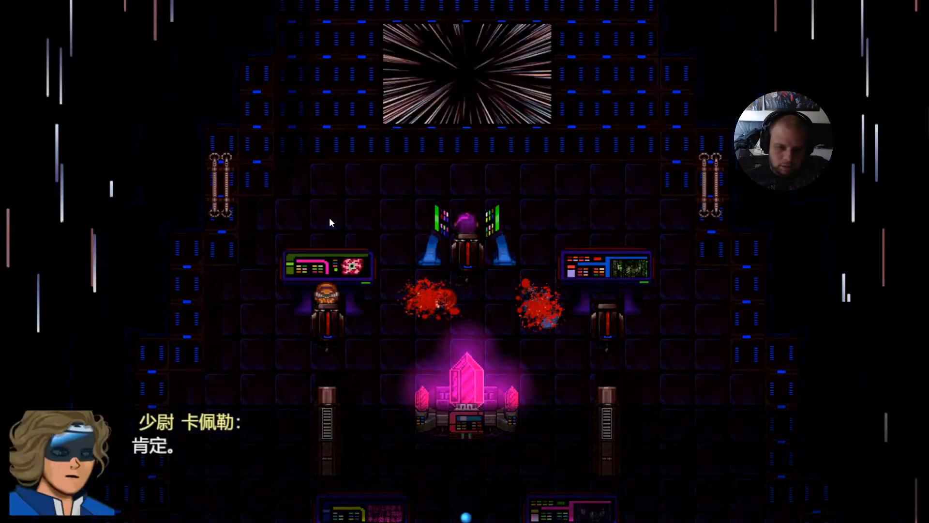
key("Return")
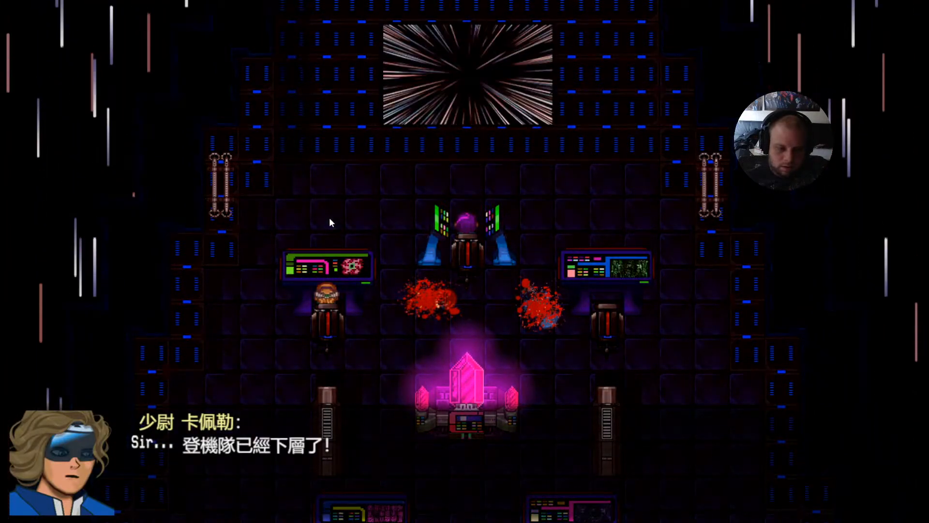
key("F4")
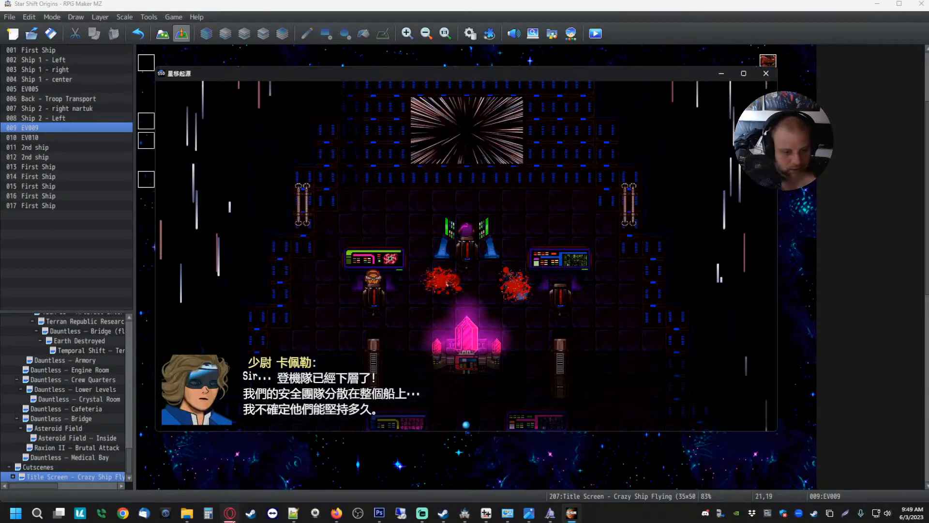
- Switch to Google Translate, translate Sir from English to Traditional Chinese and look up the meanings of 先生
left_click(236, 512)
left_click_drag(250, 151, 2, 154)
type("Sir")
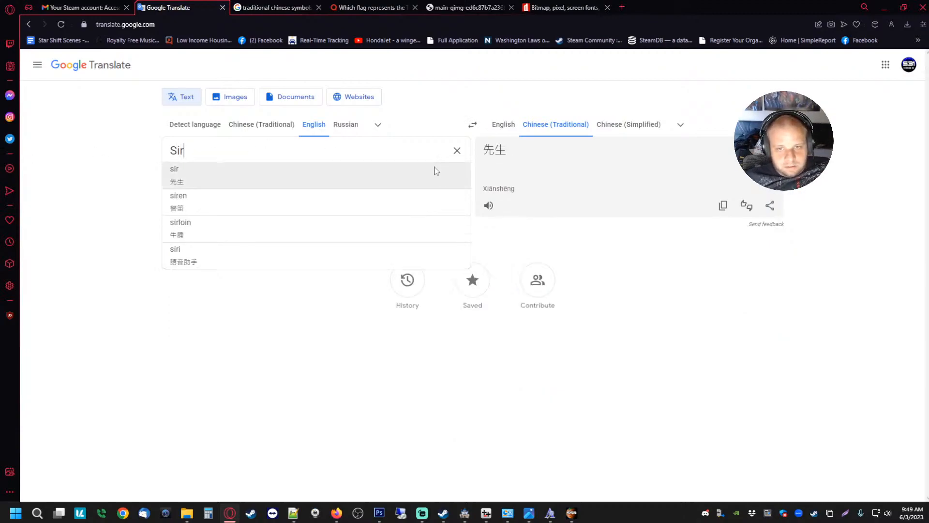
left_click(523, 178)
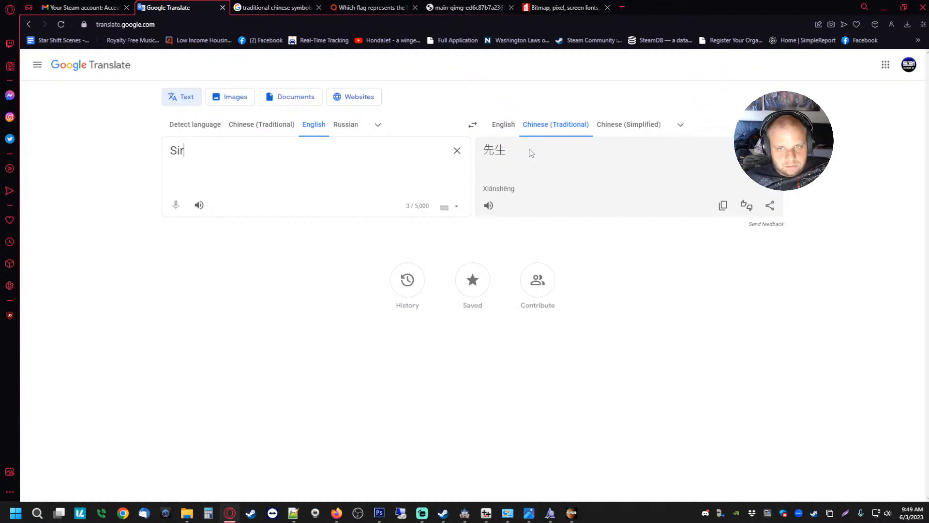
left_click_drag(523, 153, 483, 153)
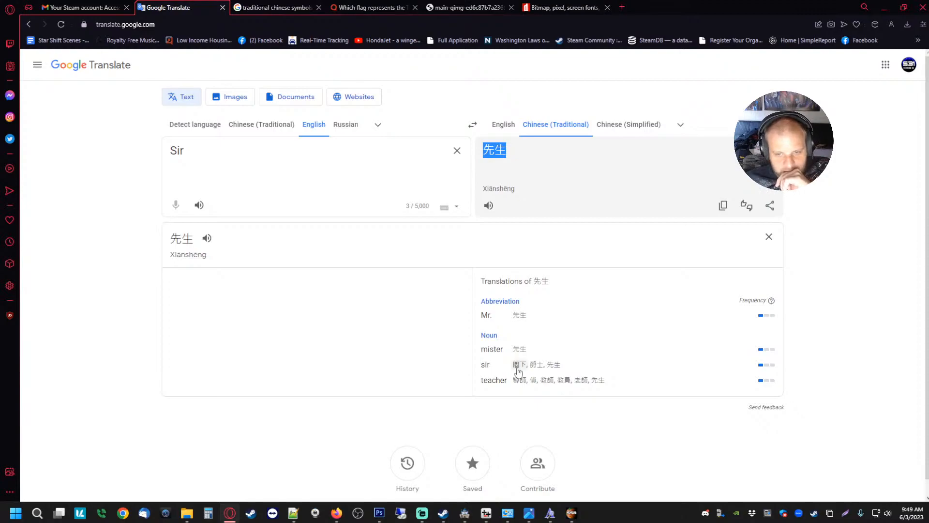
- Check the English meanings of the alternative translation 閣下, and return to the translation of Sir
left_click_drag(317, 172, 184, 235)
left_click(223, 179)
left_click_drag(235, 151, 104, 141)
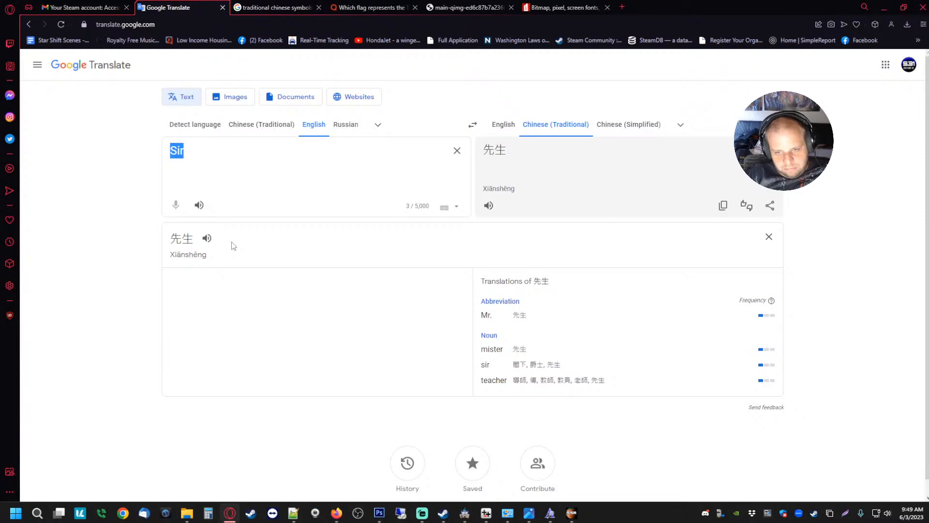
left_click(517, 364)
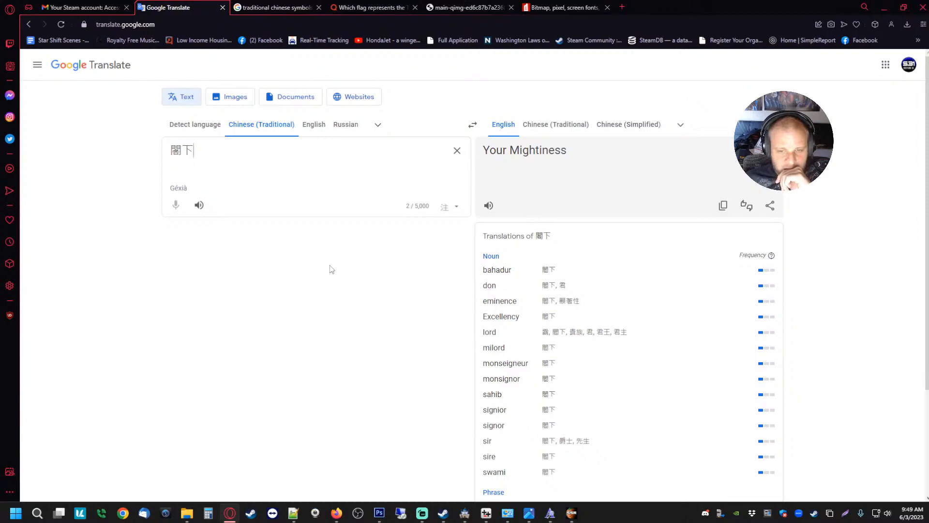
left_click(28, 25)
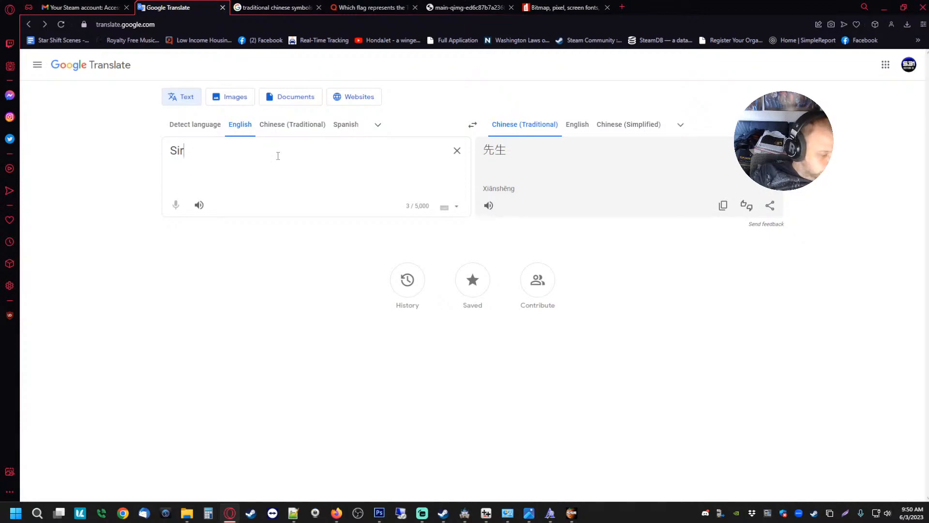
- Translate Captain from English to Traditional Chinese, check the English meanings of the alternative 機長 and select it for copying
left_click_drag(247, 160, 108, 150)
left_click_drag(211, 155, 122, 149)
type("Captain")
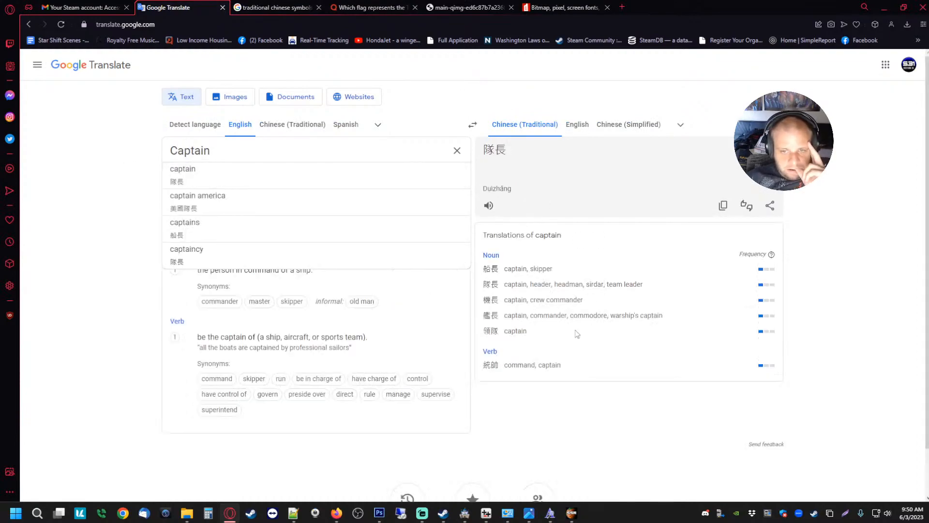
left_click_drag(484, 245, 494, 304)
left_click(494, 304)
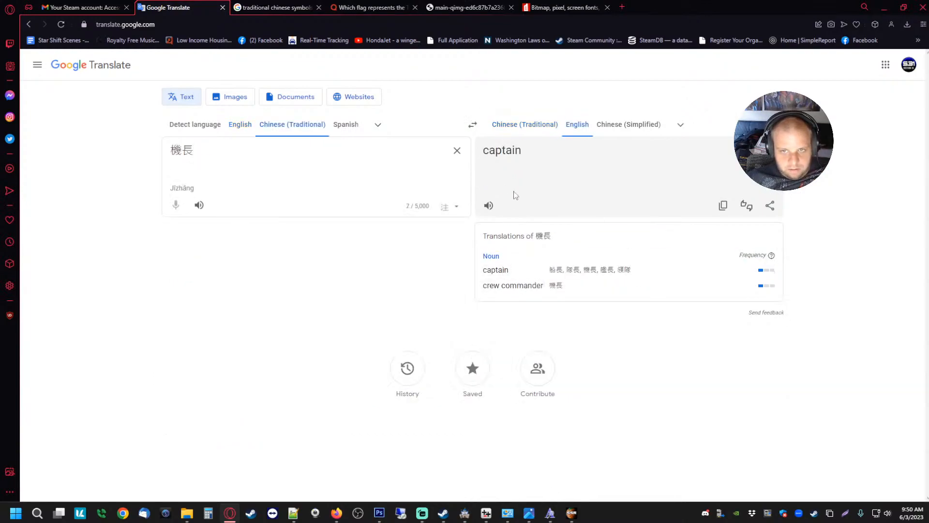
left_click_drag(249, 162, 154, 154)
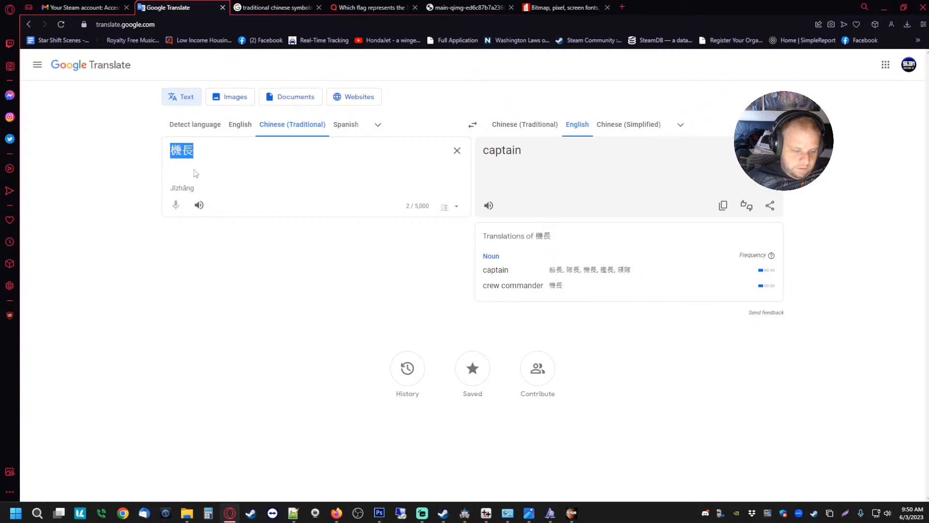
- Switch to Notepad++ and replace Sir with 機長 in all files of the Star Shift Origins v1.13 languages\TC folder
left_click(293, 514)
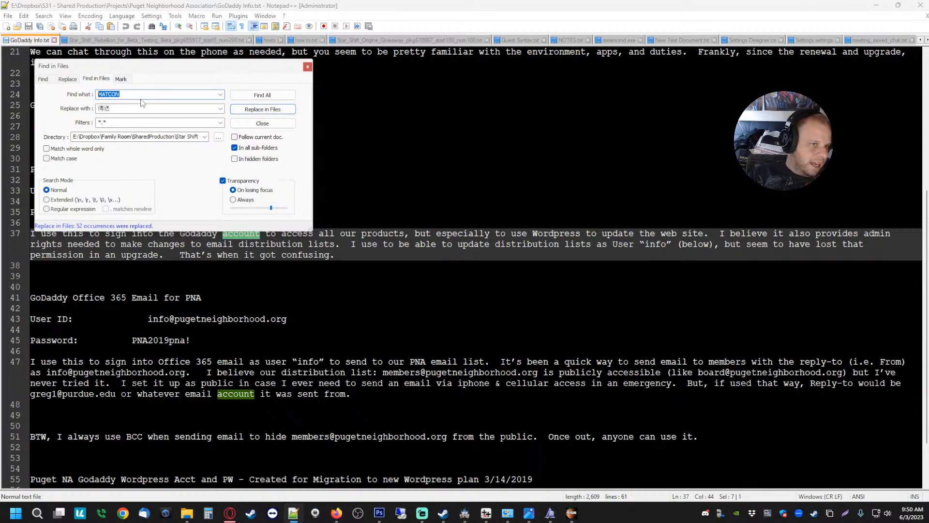
type("Sir")
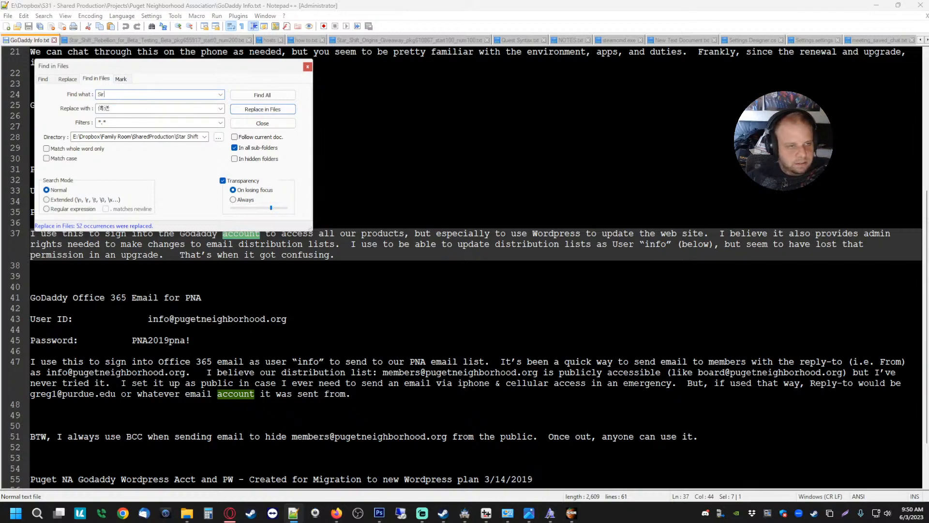
double_click(128, 110)
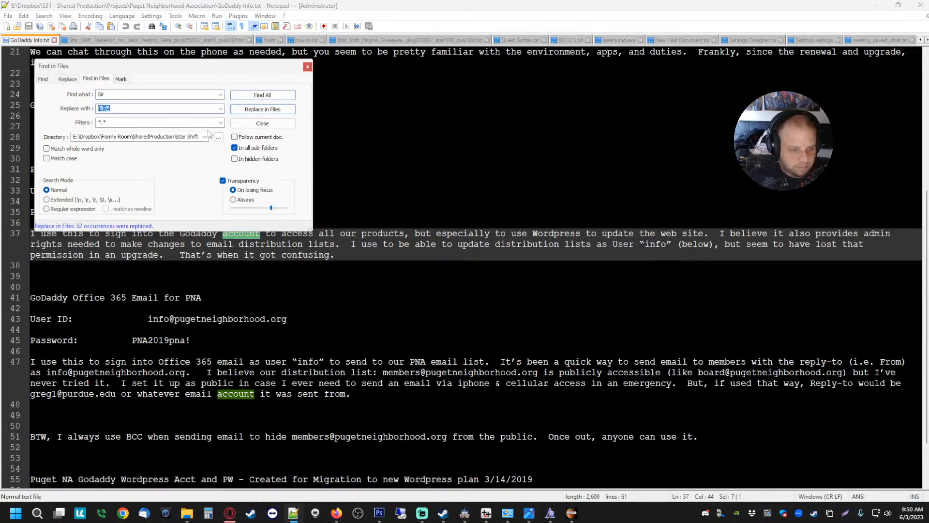
type("隊長")
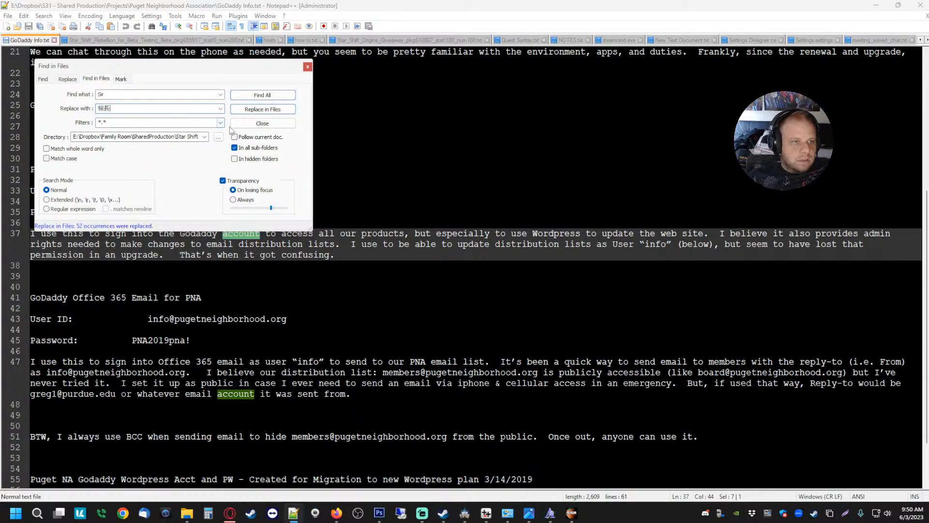
left_click(230, 513)
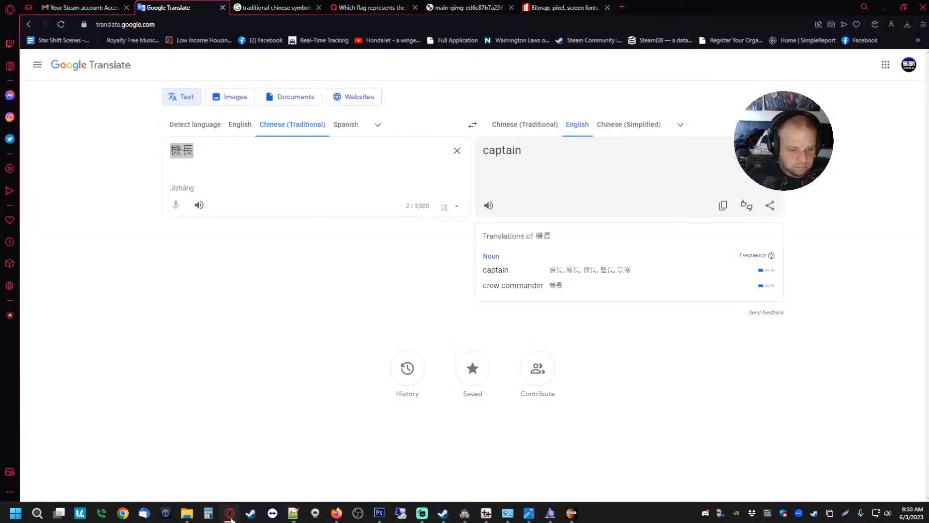
left_click(884, 8)
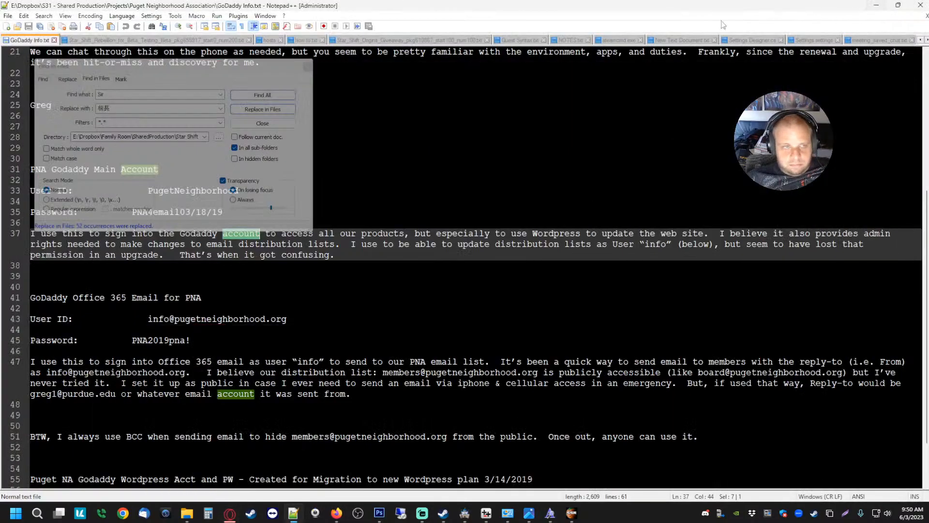
left_click(275, 110)
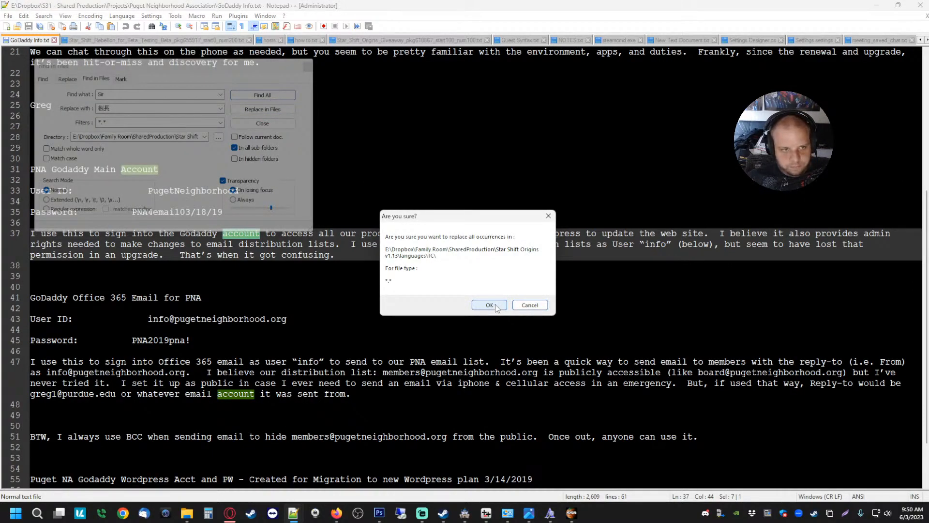
left_click(490, 305)
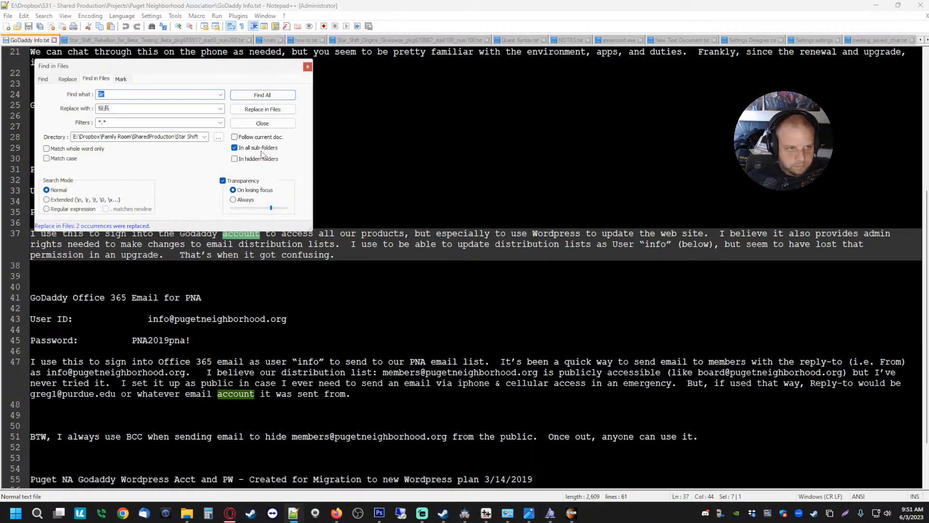
- Return to the playtest, advance to the captain's announcement to the crew in full screen, and go back to windowed view
left_click(572, 514)
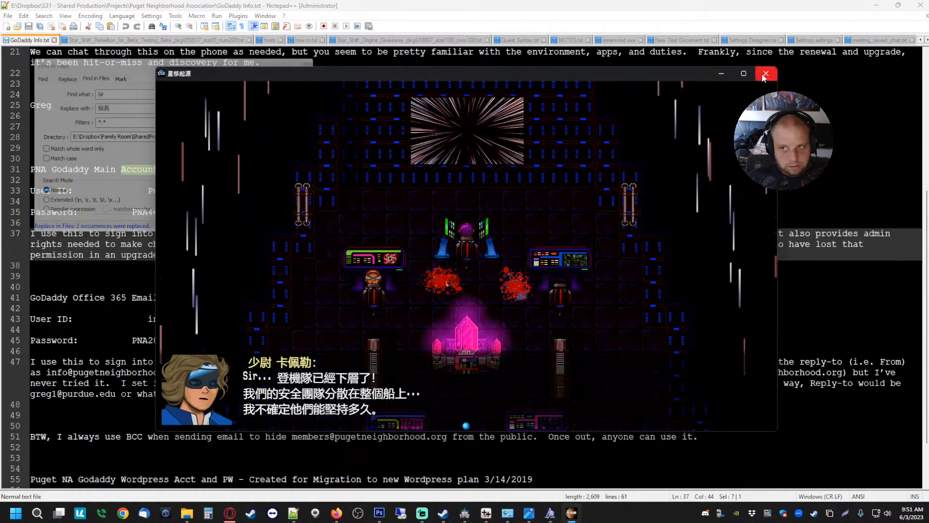
left_click(619, 264)
key("alt+Return")
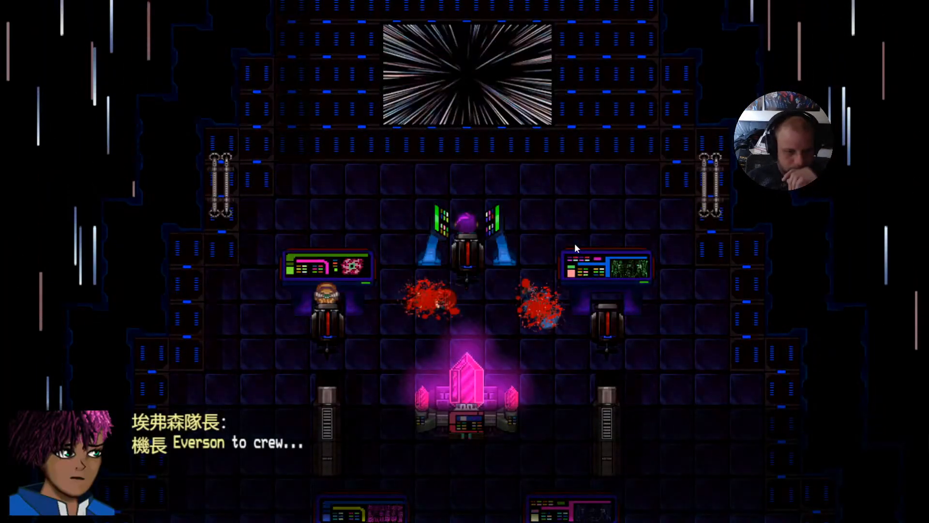
key("alt+Return")
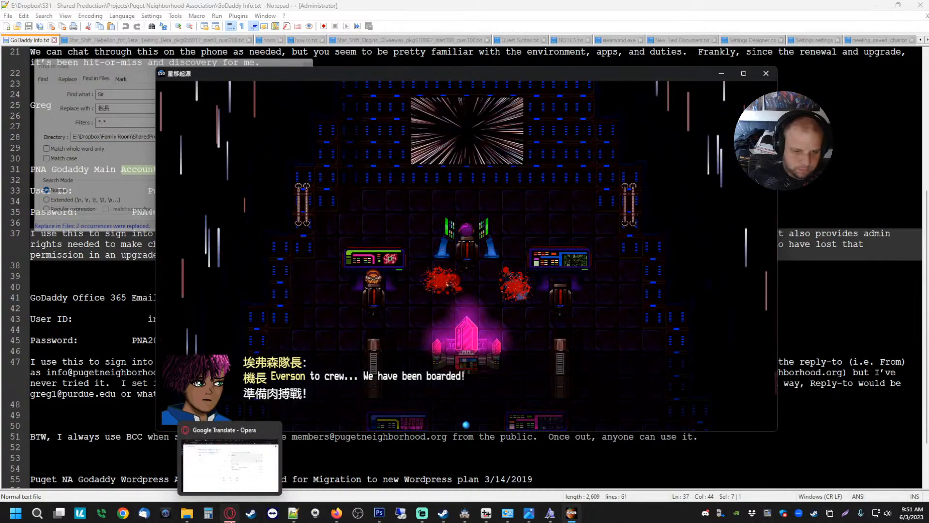
- Switch to Google Translate, translate Everson from English to Traditional Chinese, listen to its pronunciation and copy 埃弗森
left_click(231, 514)
key("ctrl+a")
left_click(244, 126)
key("ctrl+a")
type("e")
key("BackSpace")
type("Ever")
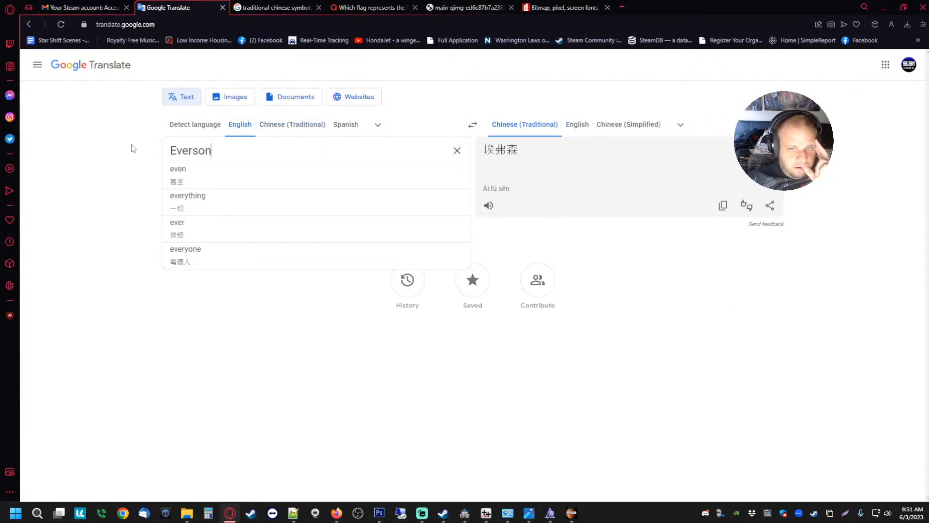
left_click(488, 205)
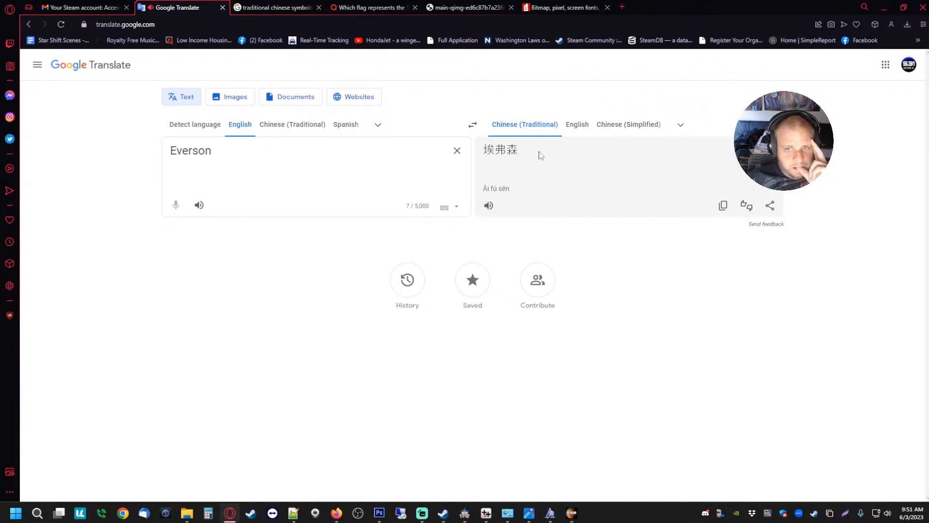
left_click_drag(539, 156, 484, 155)
key("ctrl+c")
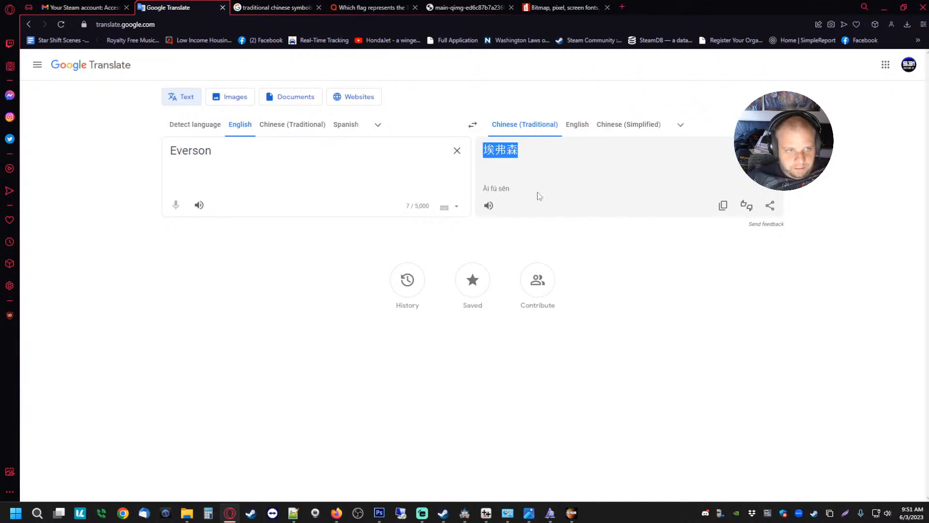
- Switch to Notepad++ and replace Everson with 埃弗森 in all files of the Traditional Chinese language folder
left_click(296, 511)
type("E")
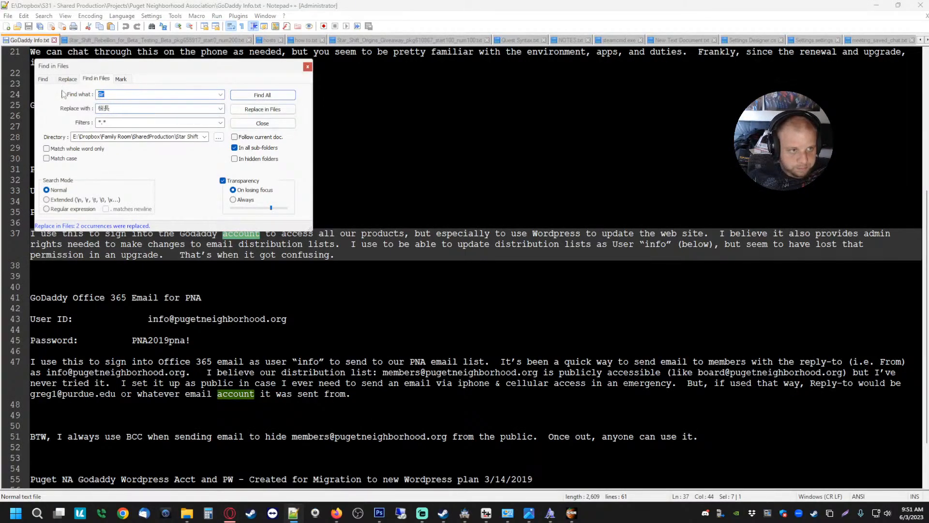
type("verson")
key("Tab")
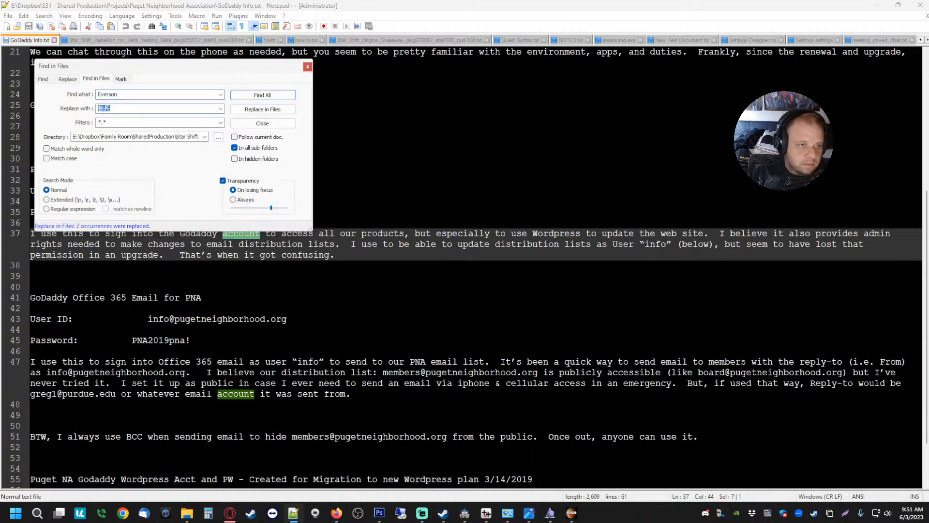
key("ctrl+v")
left_click(280, 109)
left_click(489, 305)
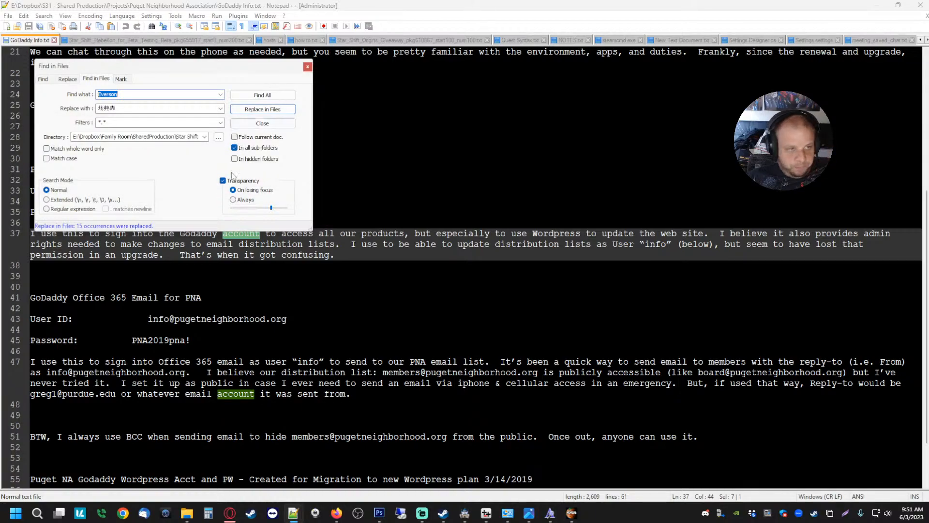
- Recheck the untranslated playtest line and translate "Everson to crew... We have been boarded." into Traditional Chinese in Google Translate
left_click(571, 513)
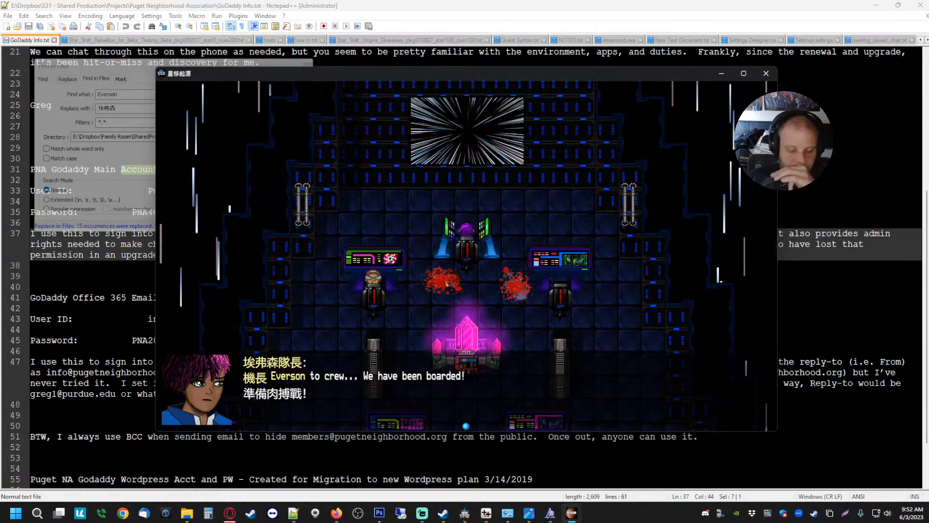
left_click(186, 512)
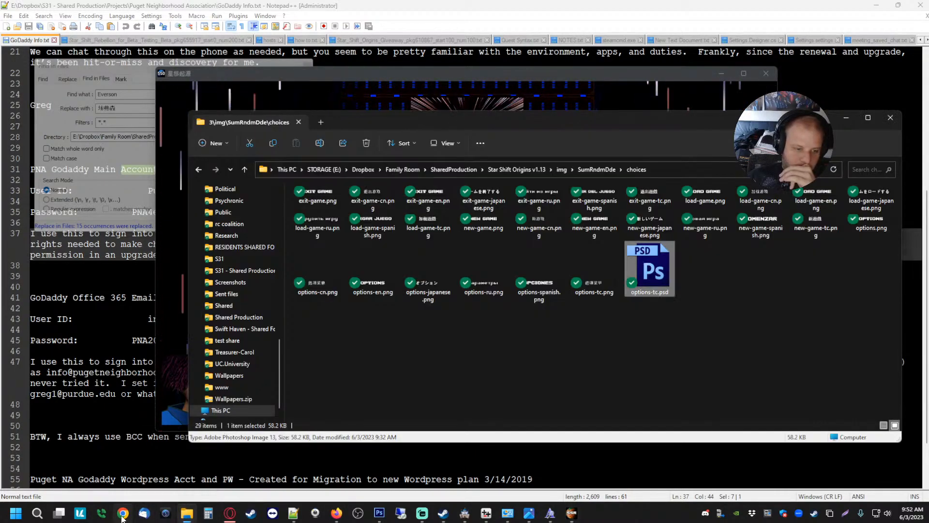
key("alt+Tab")
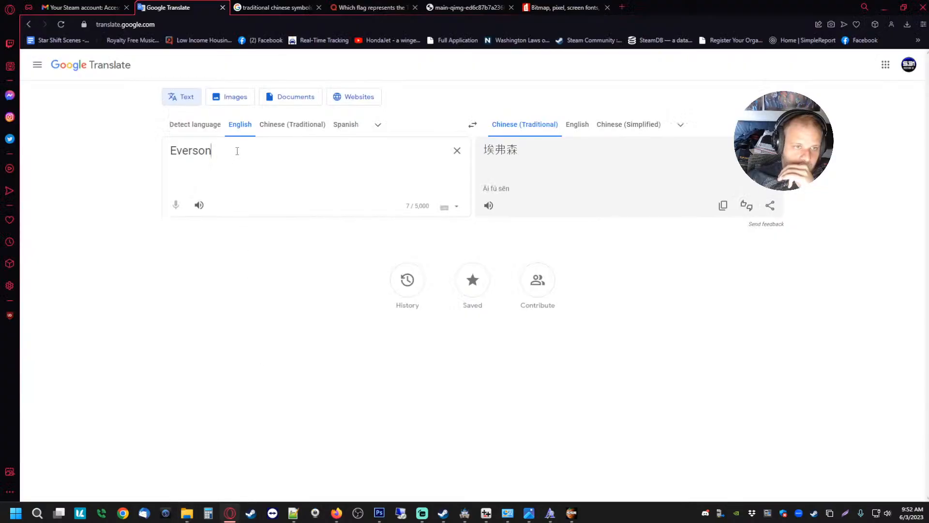
key("ctrl+a")
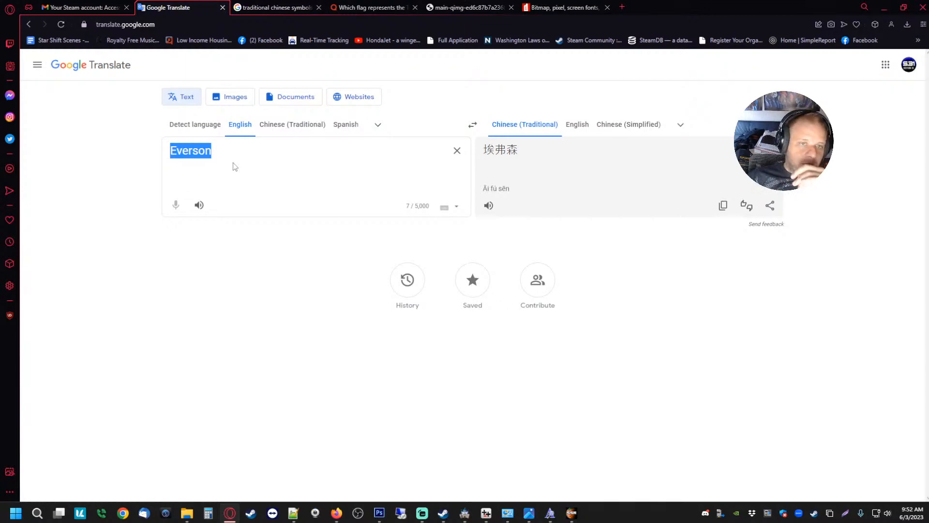
type("to crew...")
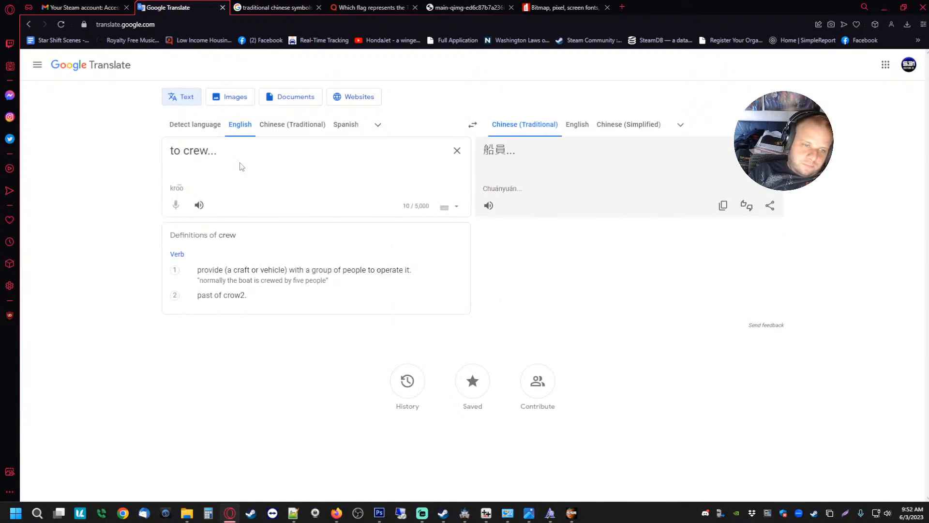
type(" We")
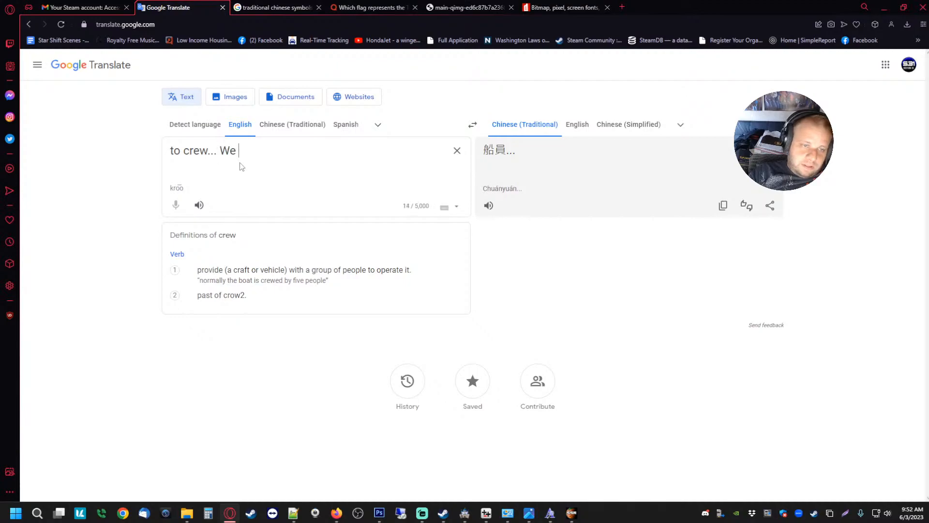
type(" have been boarded.")
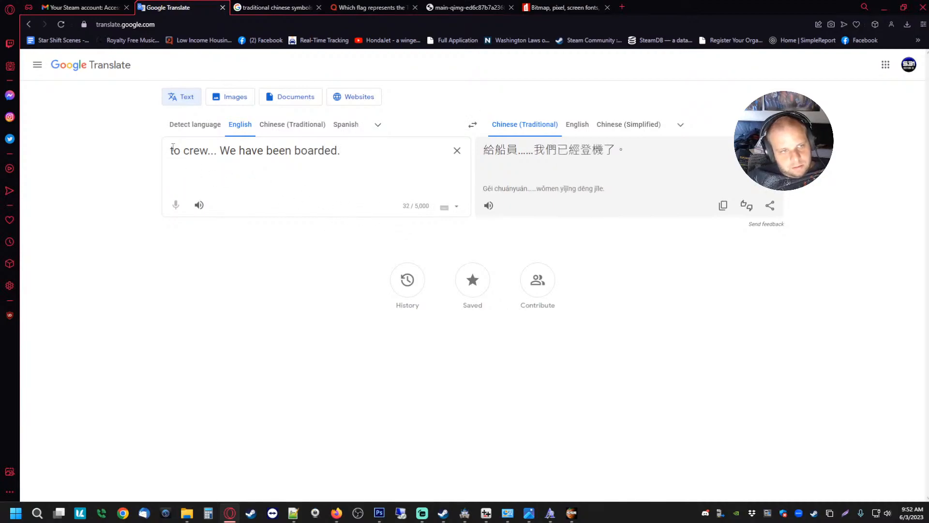
type("Everson")
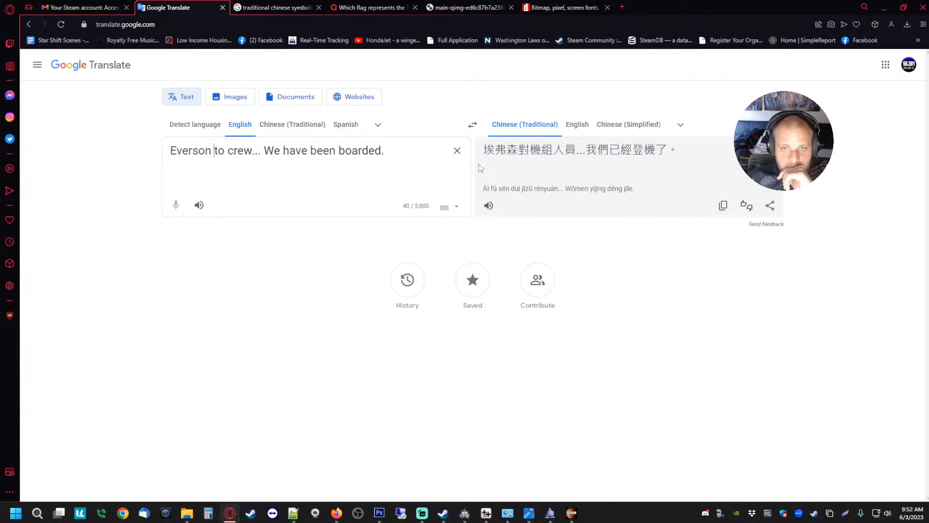
key("BackSpace")
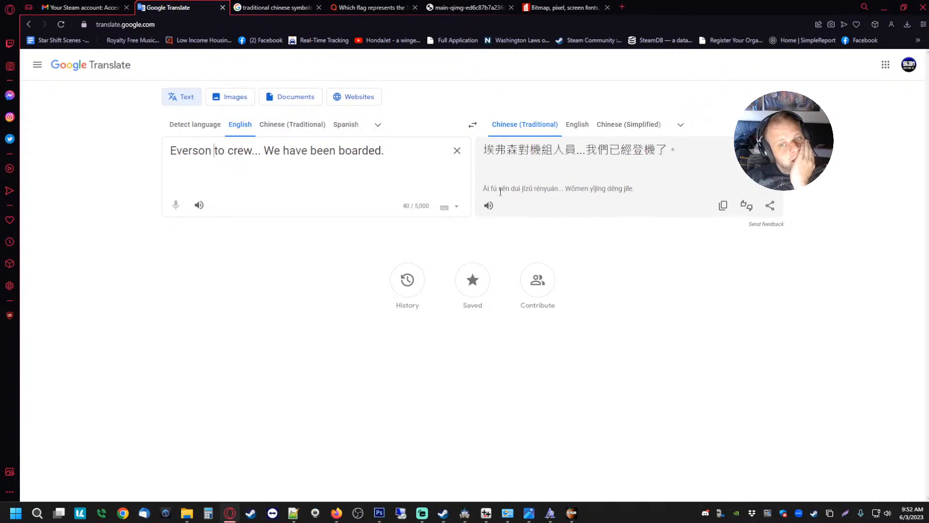
key("ctrl+a")
double_click(486, 155)
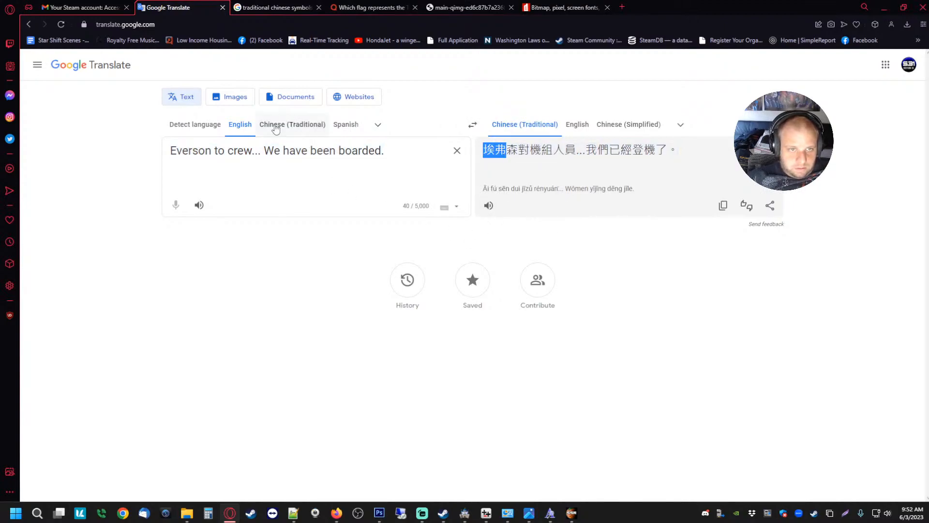
left_click(293, 125)
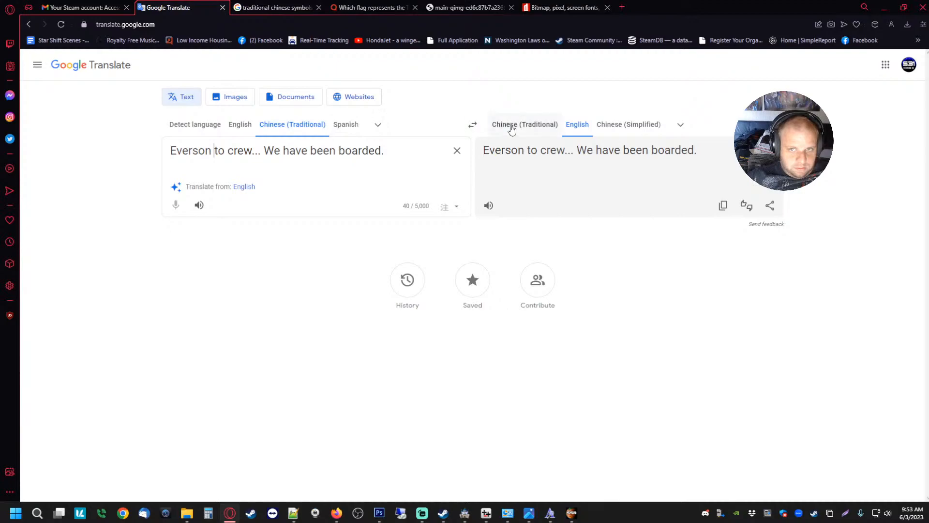
left_click(241, 126)
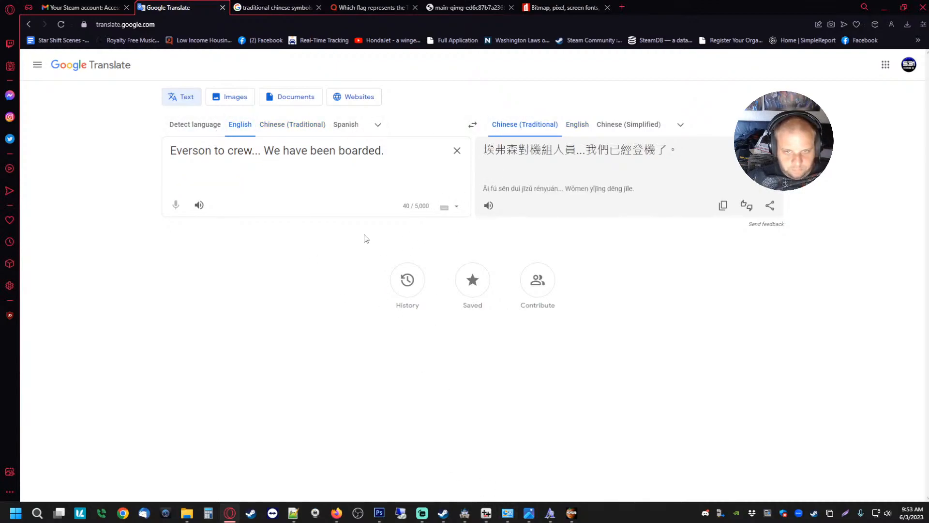
- Review the Traditional Chinese translation of "Everson to crew... We have been boarded." and its alternatives in Google Translate
left_click(294, 514)
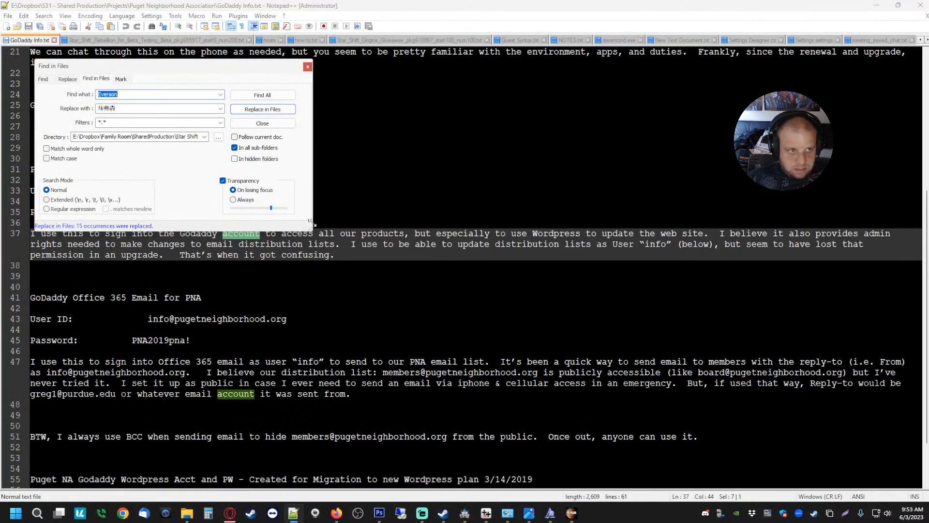
left_click(230, 513)
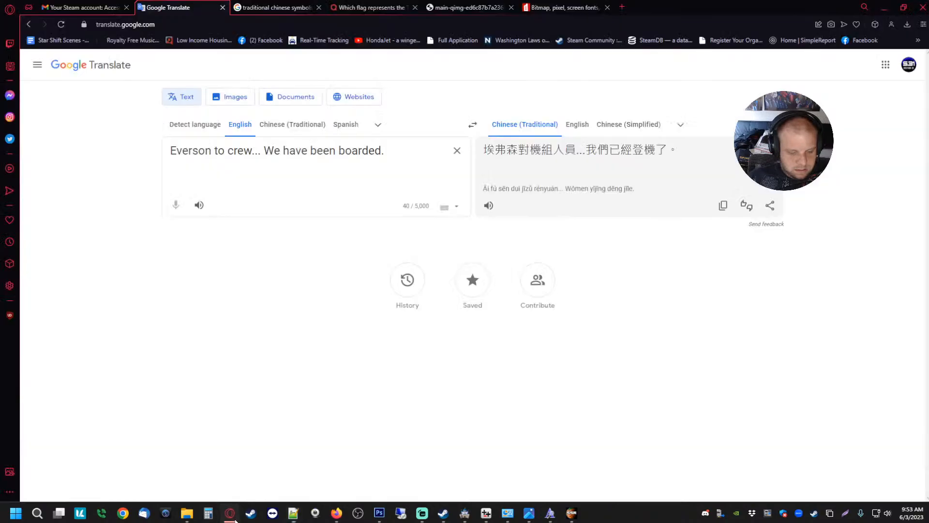
left_click_drag(518, 155, 677, 156)
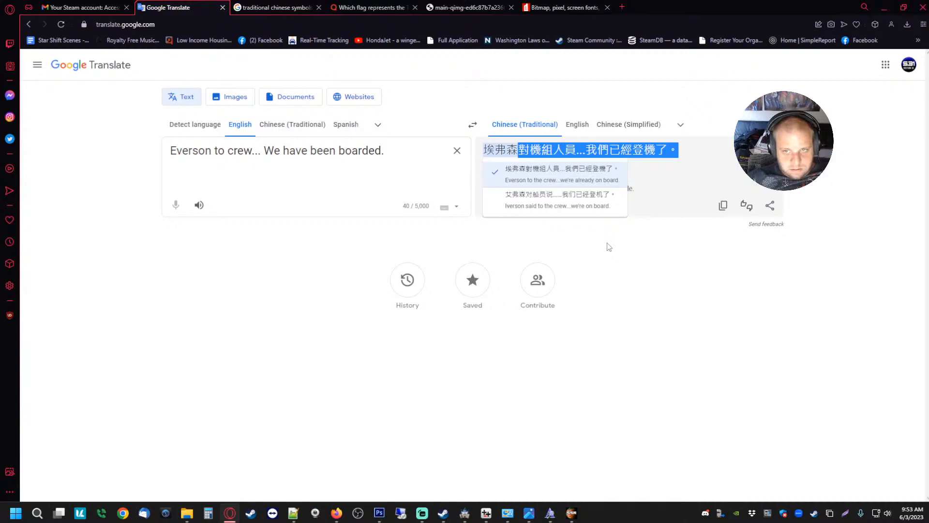
left_click(305, 152)
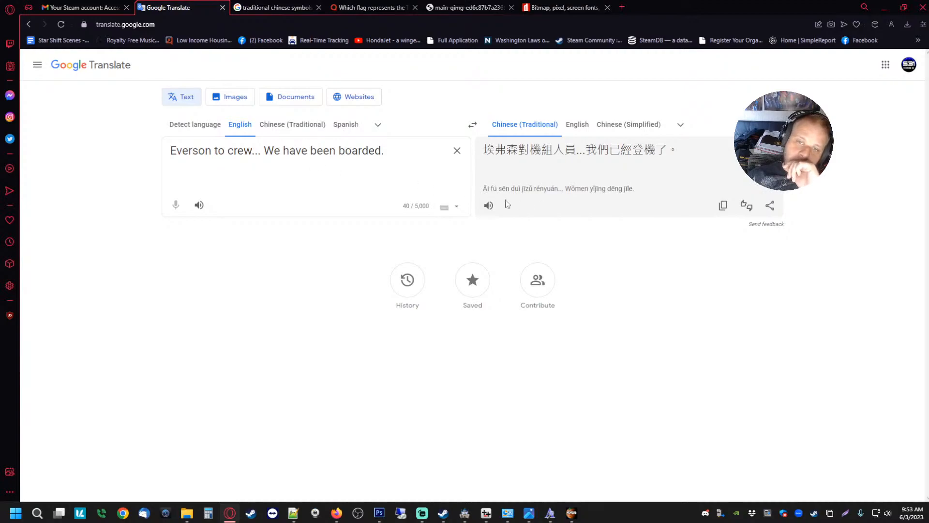
left_click(546, 164)
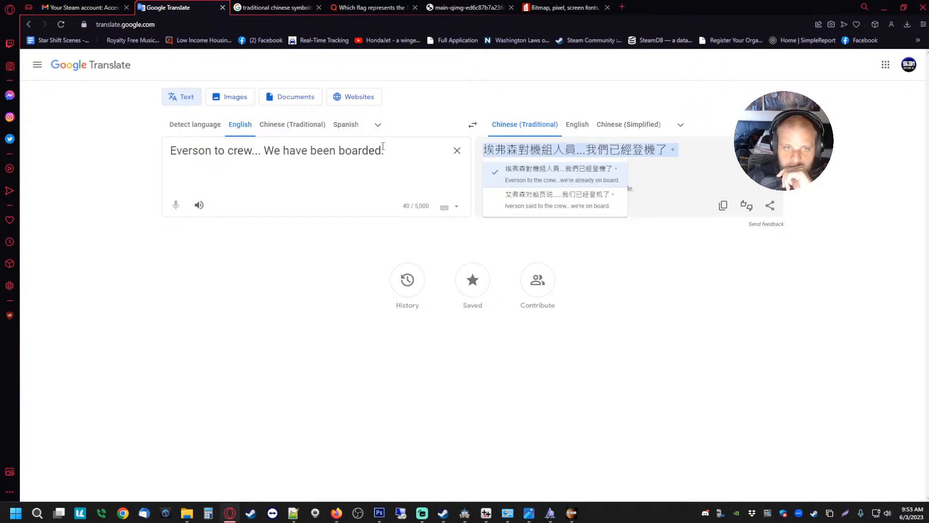
- Extend the English source sentence with "by hostile forces" and select the part of the translation following the name
left_click(310, 151)
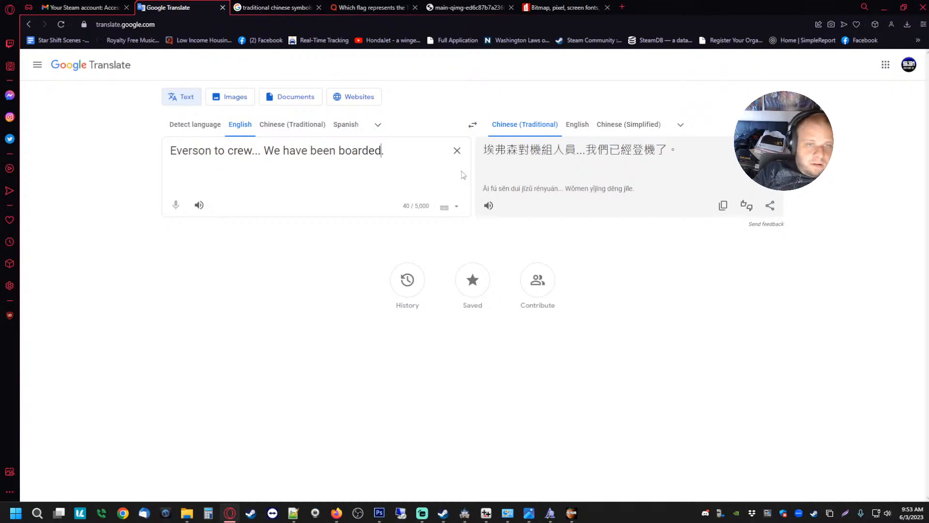
type("by ho")
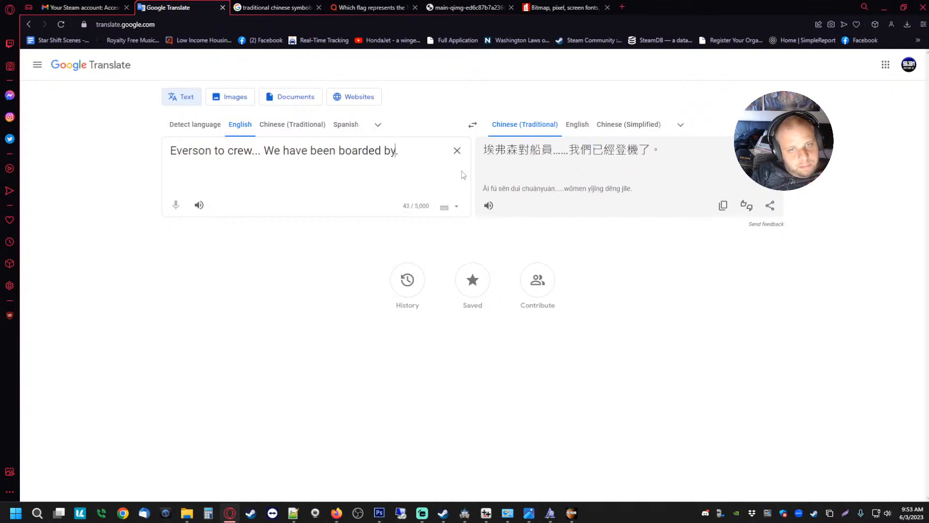
type("stile")
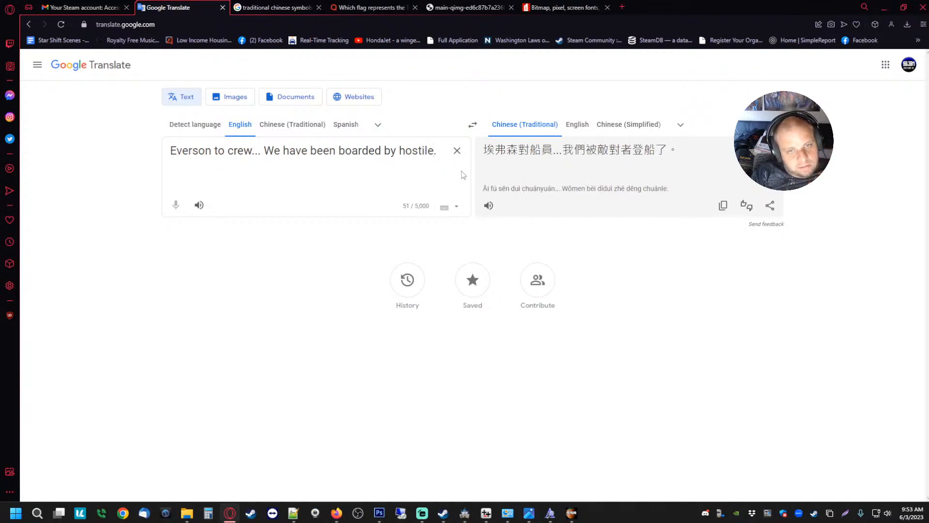
type(" forces")
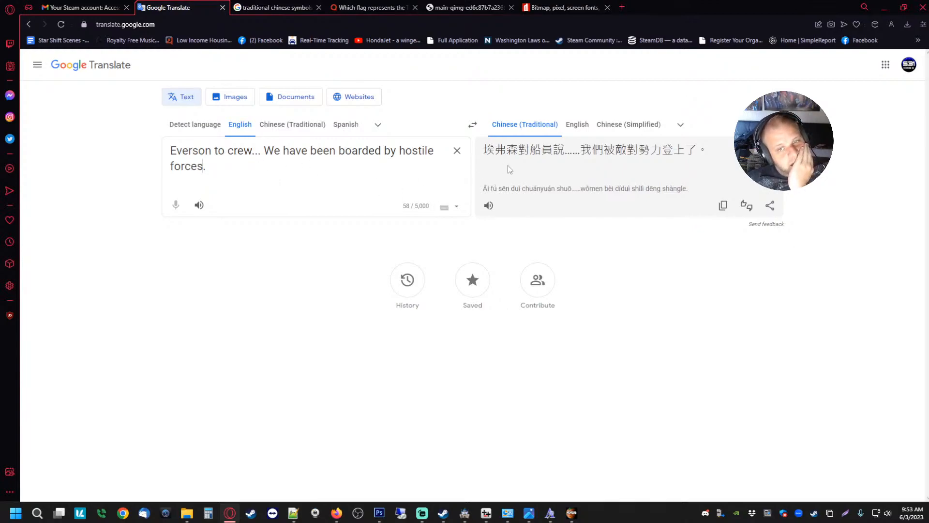
left_click_drag(518, 154, 706, 155)
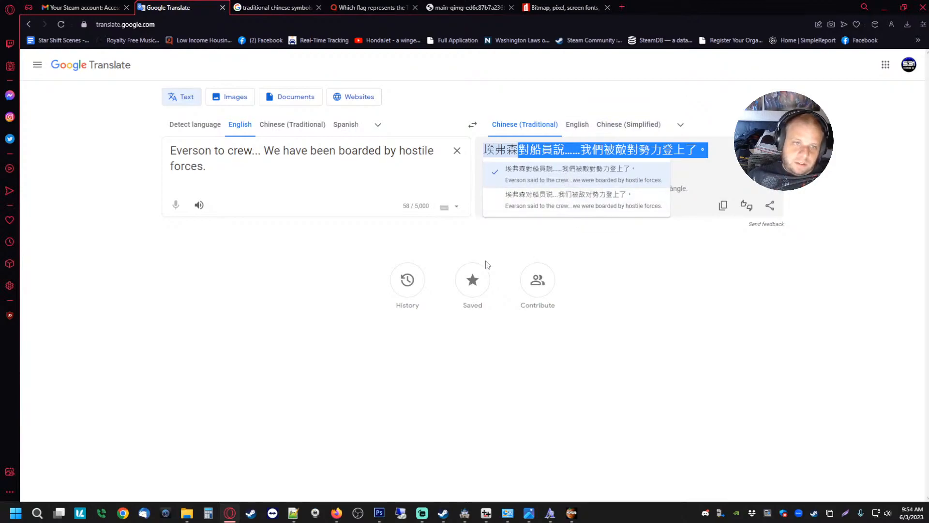
- Check the line's punctuation in the playtest, end the source sentence with an exclamation mark, and copy 對船員說……我們被敵對勢力登上了！ from Google Translate
left_click(571, 512)
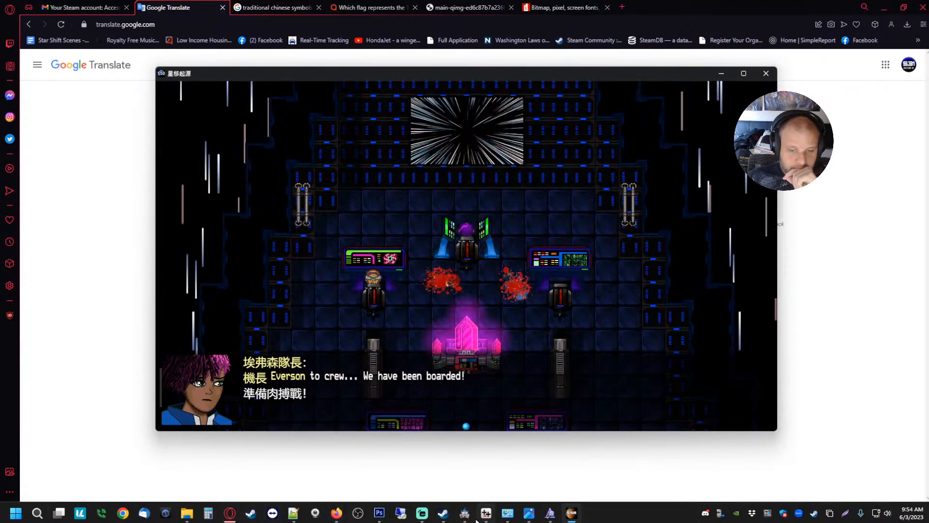
left_click(127, 185)
left_click(228, 168)
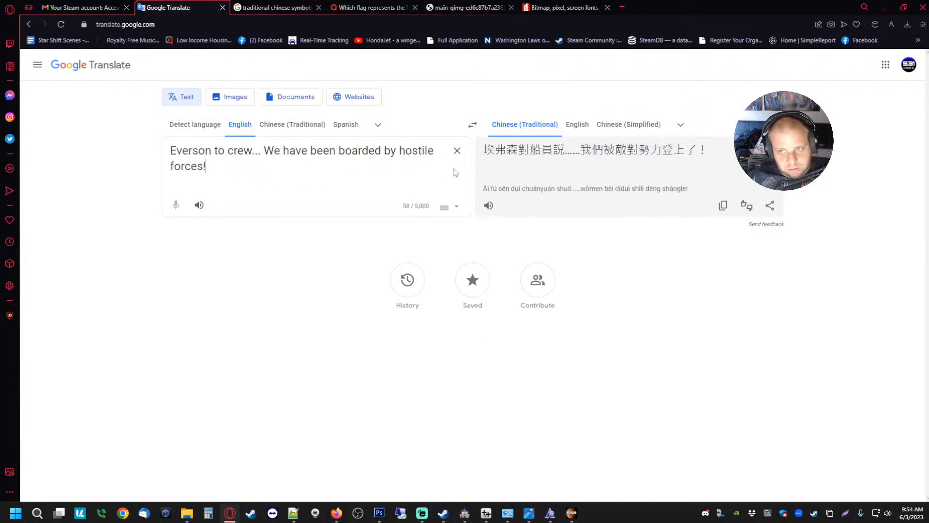
left_click_drag(519, 165, 708, 160)
key("ctrl+c")
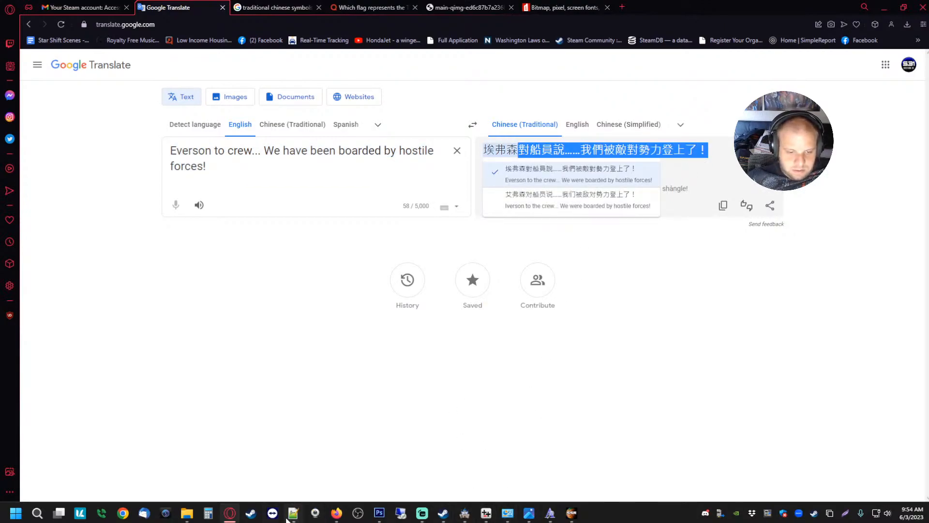
- Switch to Notepad++ and try to replace "to crew... We have been boarded!" with 對船員說……我們被敵對勢力登上了！ in all TC language files
left_click(293, 467)
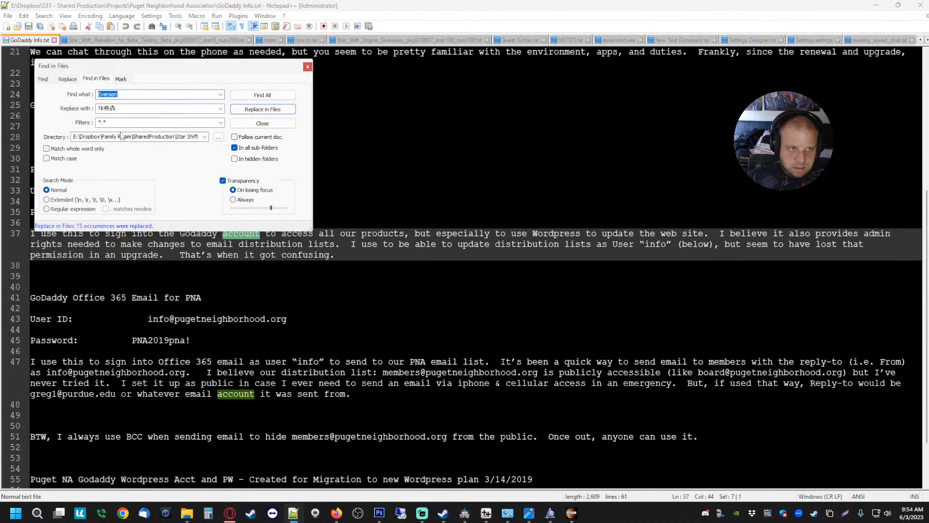
double_click(129, 107)
double_click(136, 96)
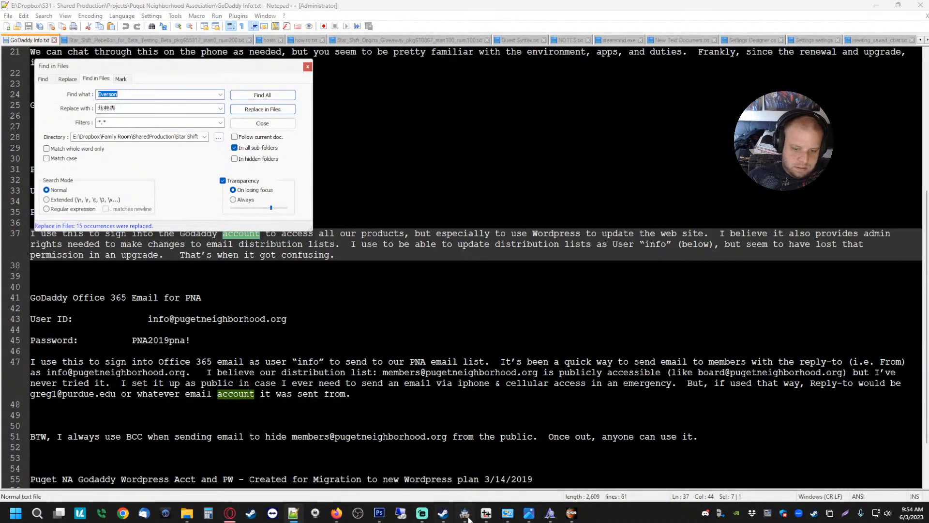
left_click(571, 514)
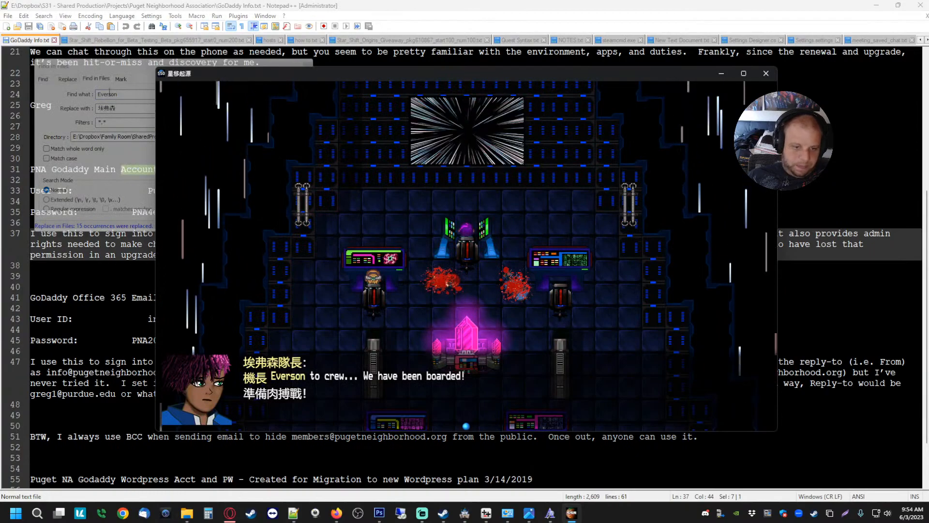
left_click(571, 516)
type("t")
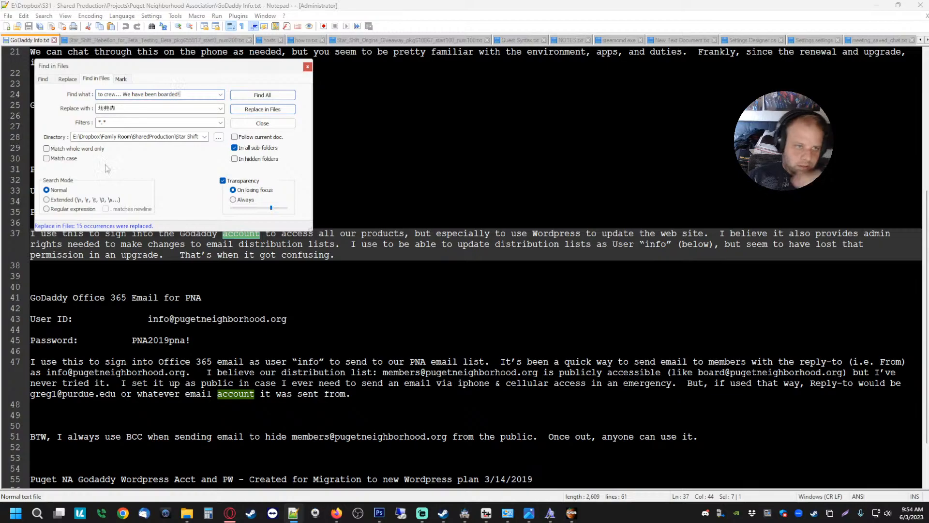
left_click(572, 513)
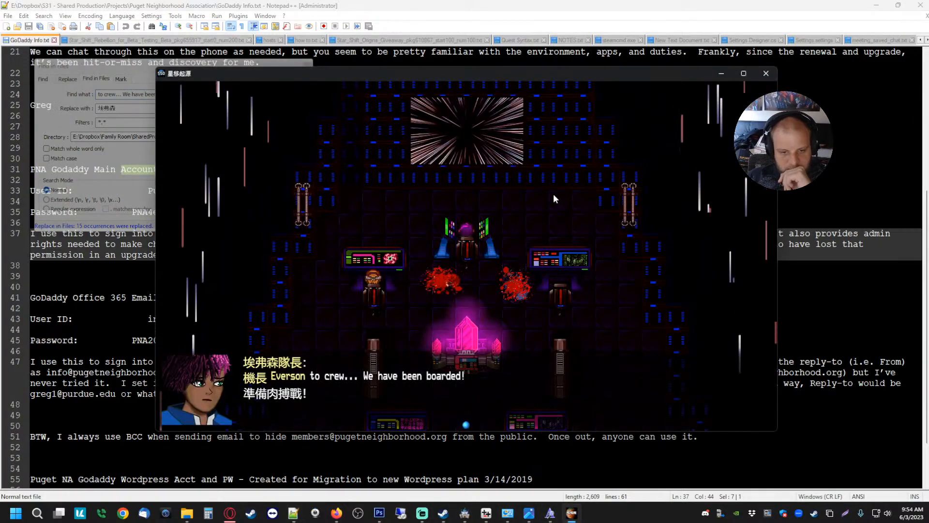
left_click(131, 109)
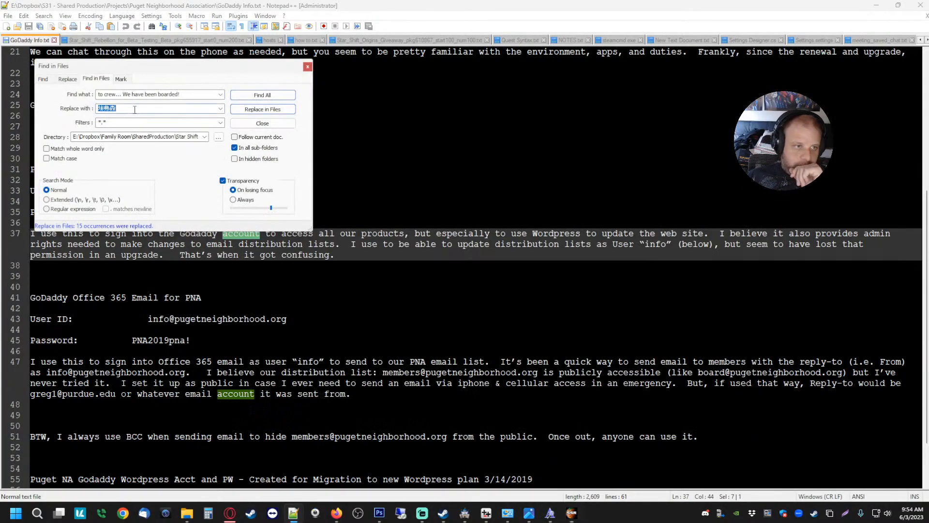
key("ctrl+v")
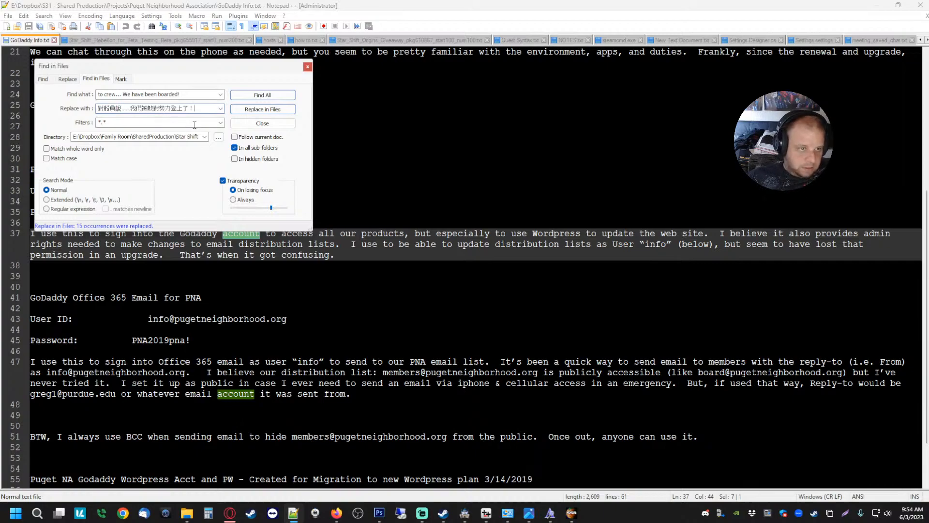
left_click(272, 110)
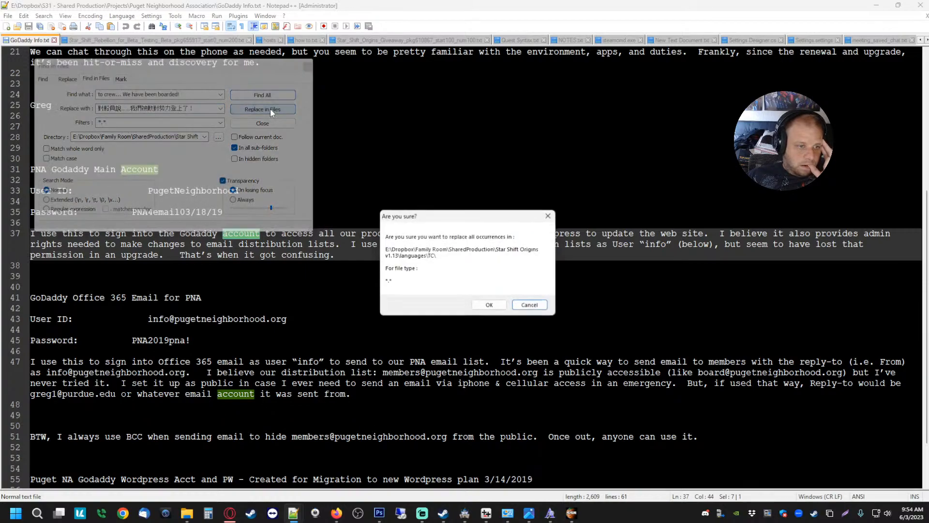
left_click(489, 305)
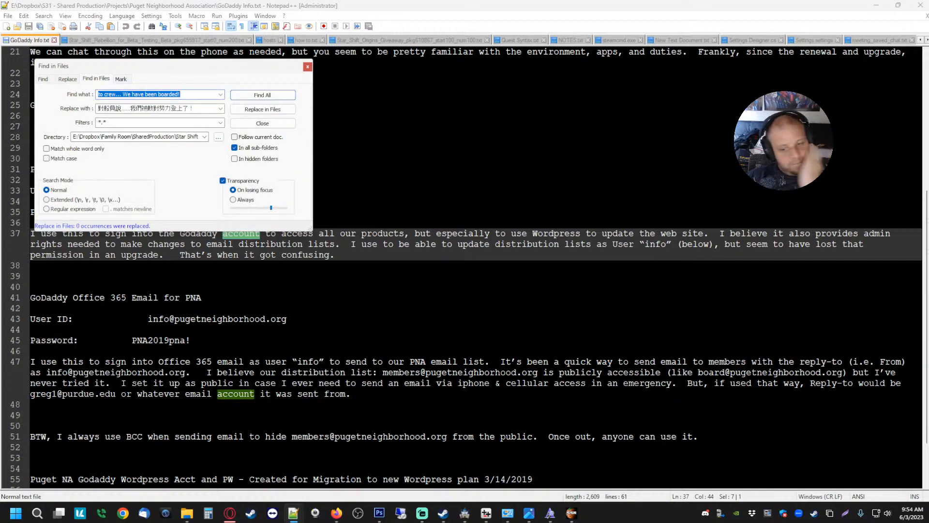
- Compare the search text with the captain's line in the playtest, and close the playtest window
left_click(569, 514)
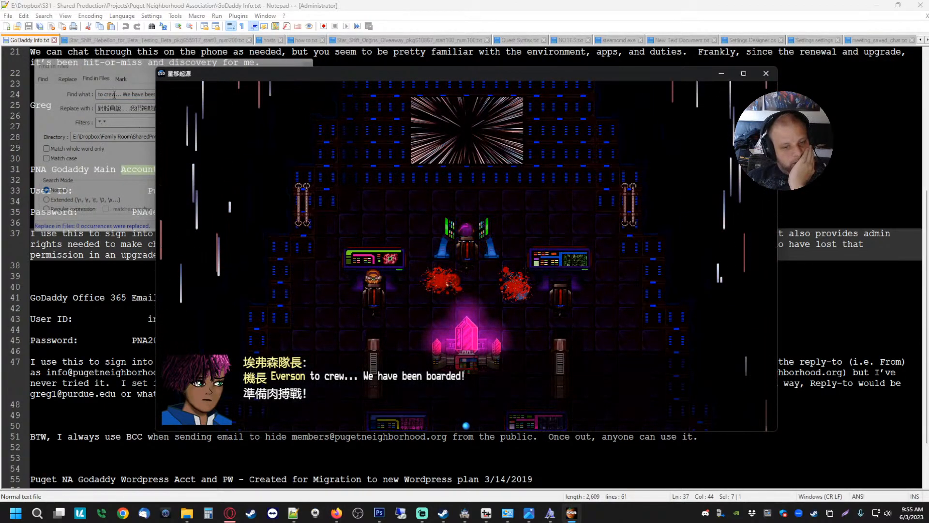
left_click(165, 107)
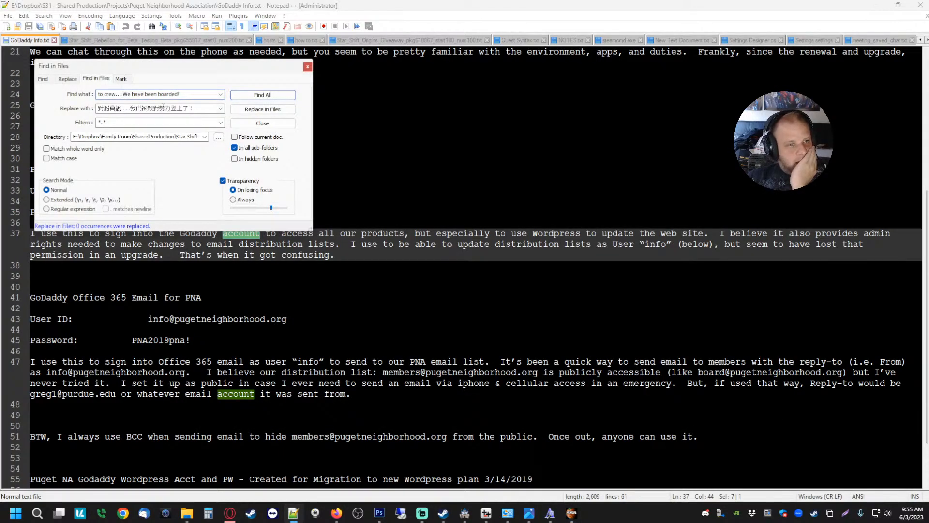
left_click(572, 513)
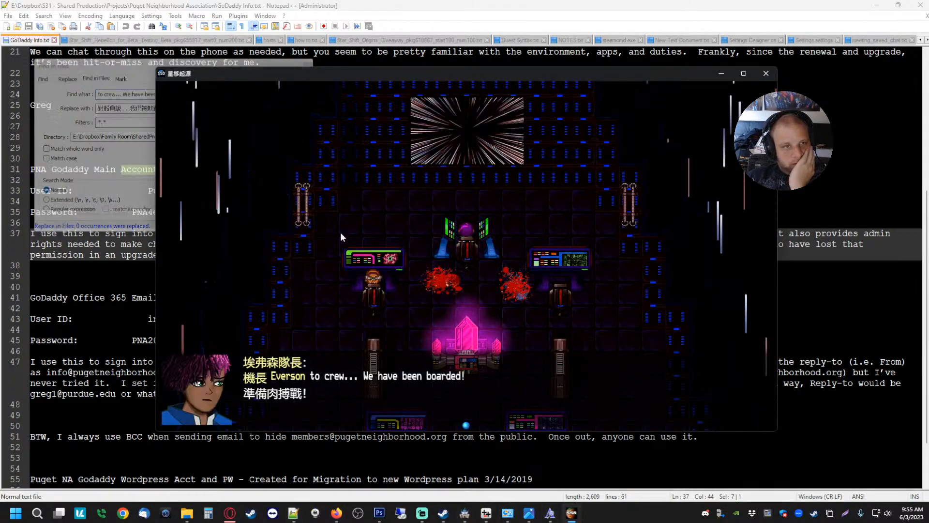
left_click(766, 74)
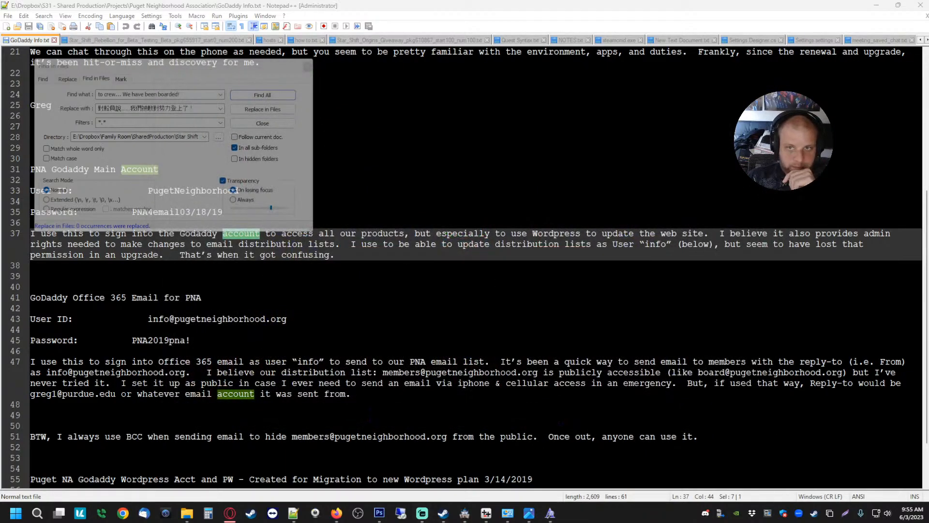
- Switch to File Explorer and open Map183.txt from the languages\TC folder of Star Shift Origins v1.13 in Notepad++
left_click(187, 513)
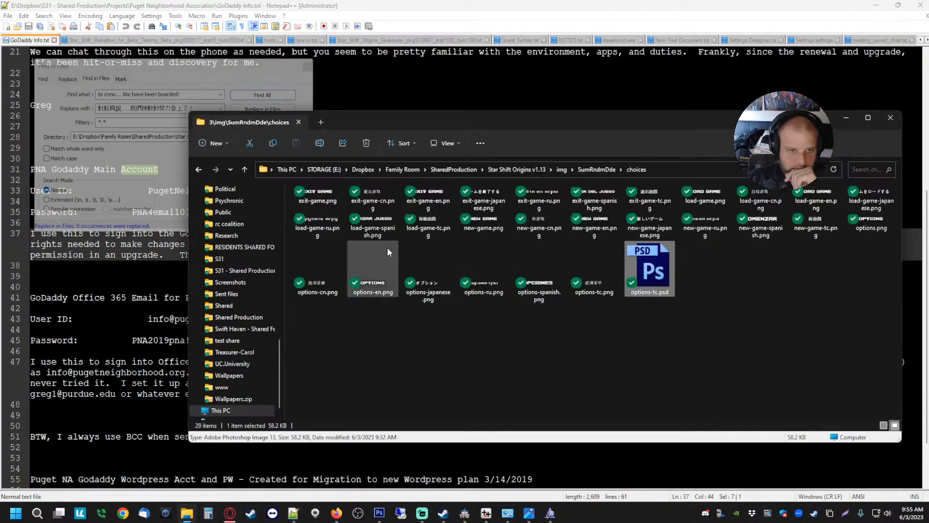
scroll(237, 271, "up", 10)
scroll(252, 325, "up", 3)
left_click(234, 212)
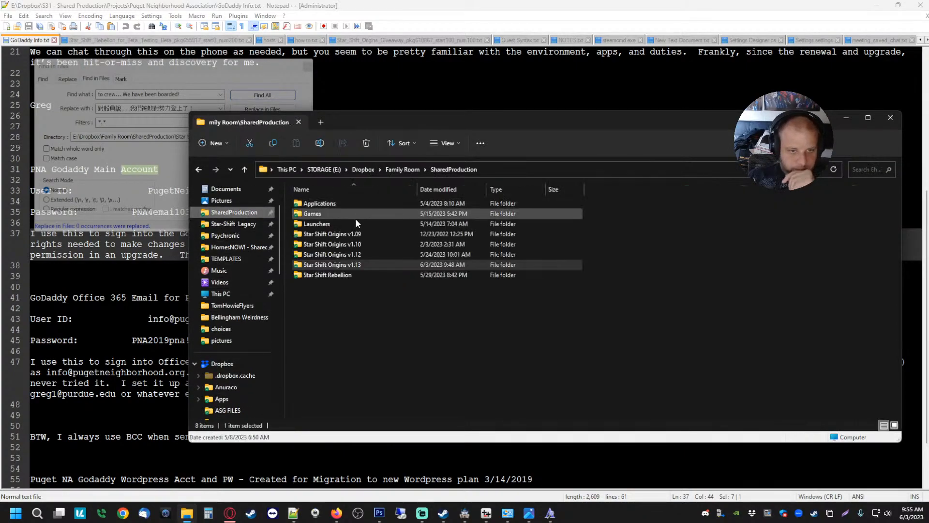
double_click(338, 266)
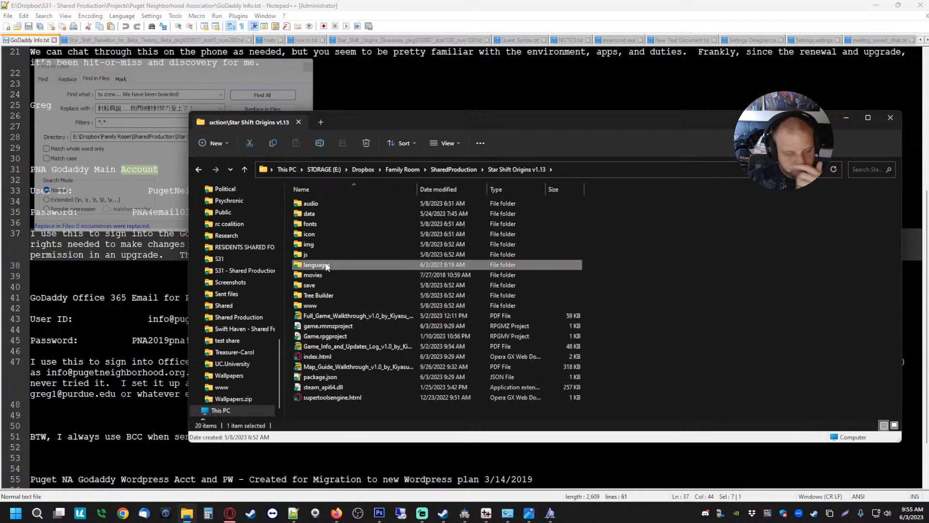
double_click(326, 265)
double_click(332, 256)
left_click(319, 203)
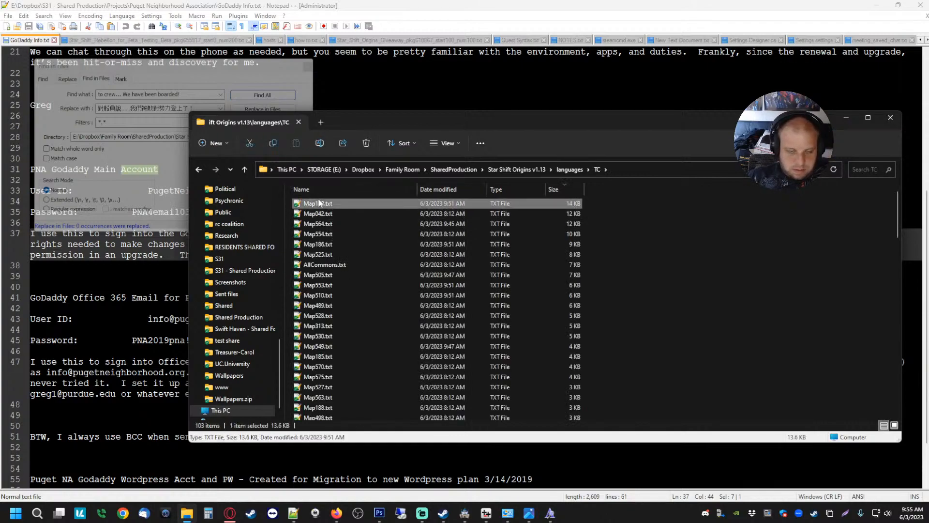
double_click(318, 203)
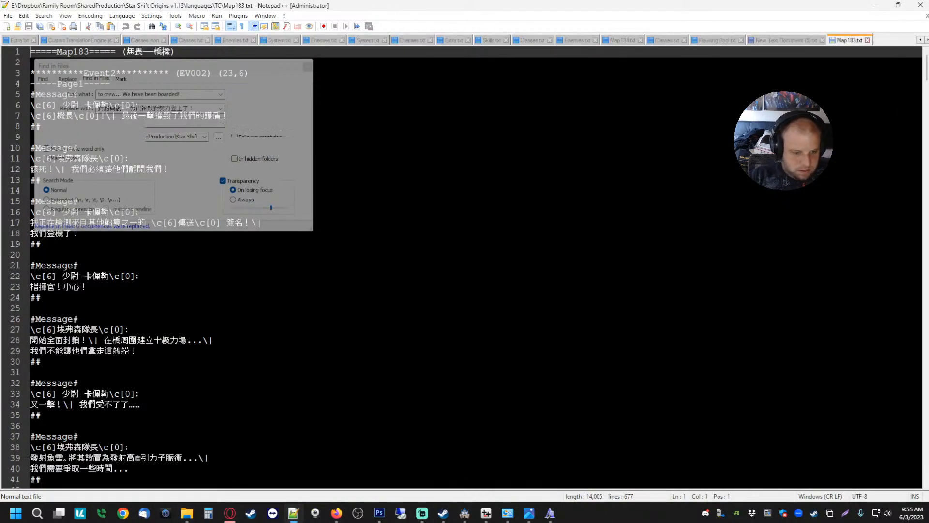
- Find "to crew" in Map183.txt and replace the English remainder of that line with 對船員說……我們被敵對勢力登上了！
key("ctrl+f")
type("to crew")
key("Return")
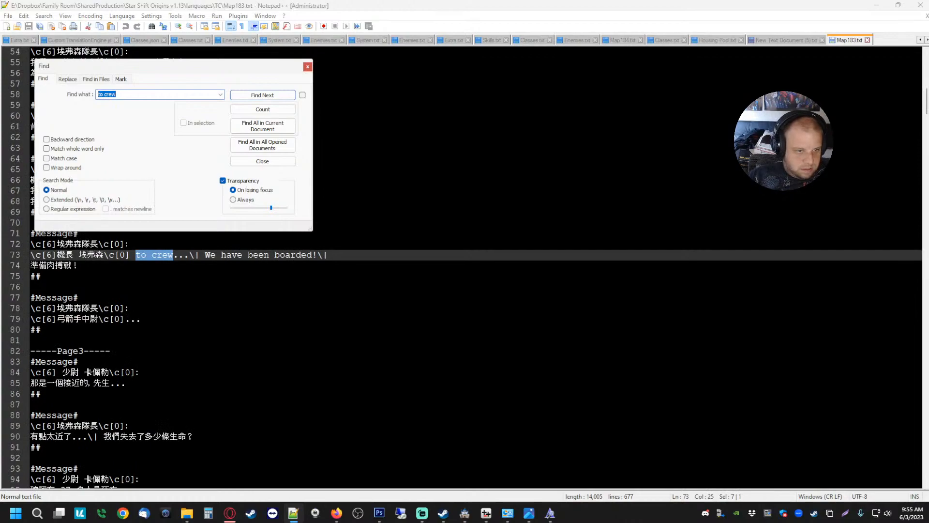
key("Escape")
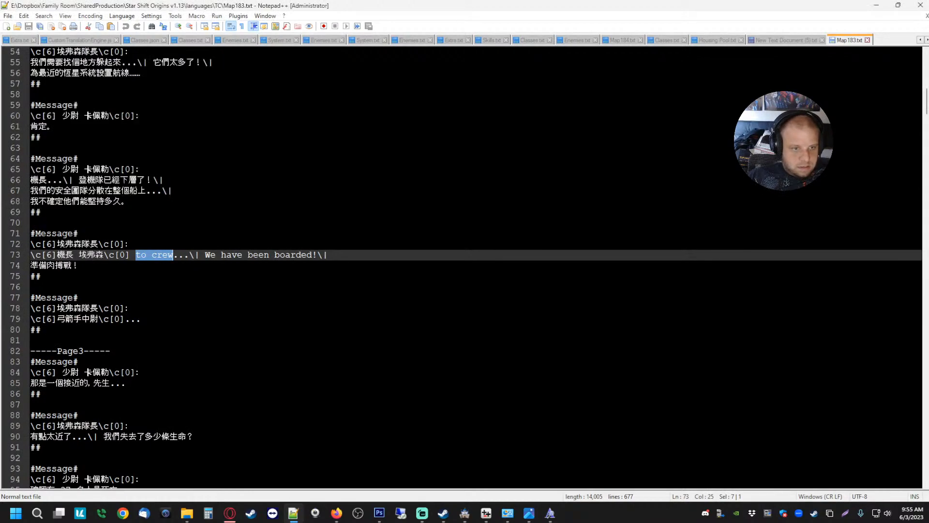
left_click(41, 276)
left_click_drag(135, 254, 327, 255)
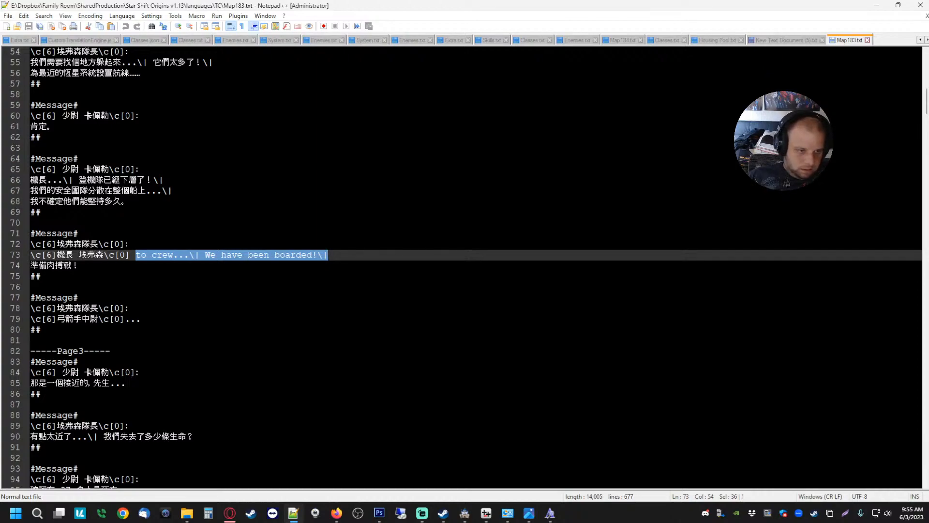
type("對船員說……我們被敵對勢力登上了！")
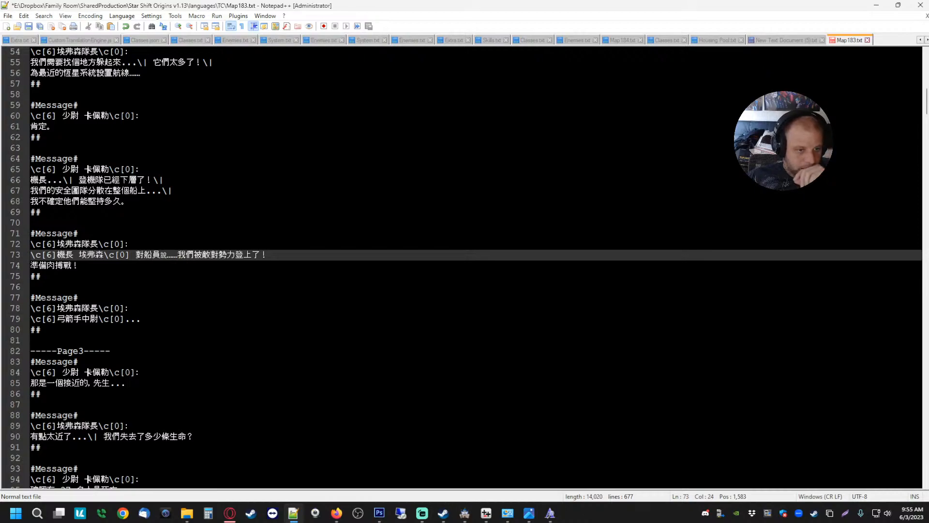
- Insert the pause code \. before 我們被敵對勢力登上了！ on line 73 and append \| to the line's end
type("\\.")
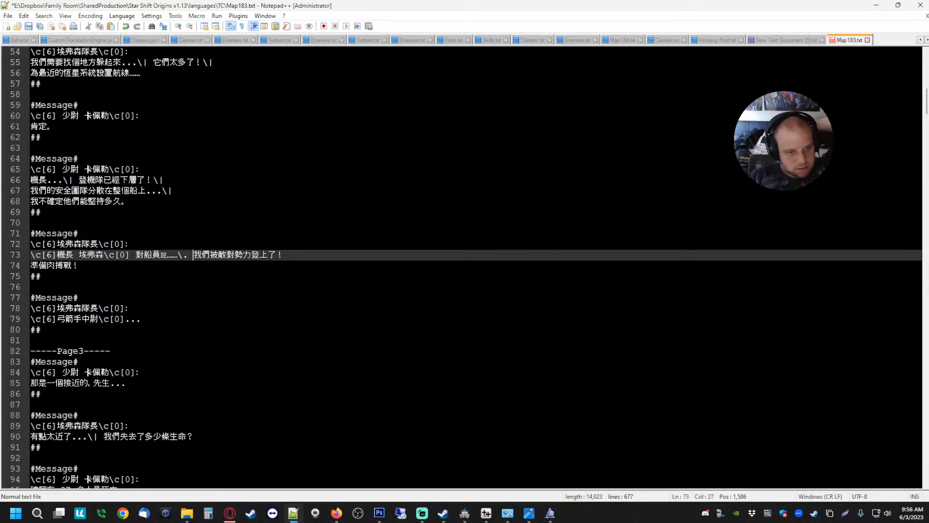
key("Right")
key("Right")
key("Right")
key("Right")
key("Right")
key("Right")
key("Right")
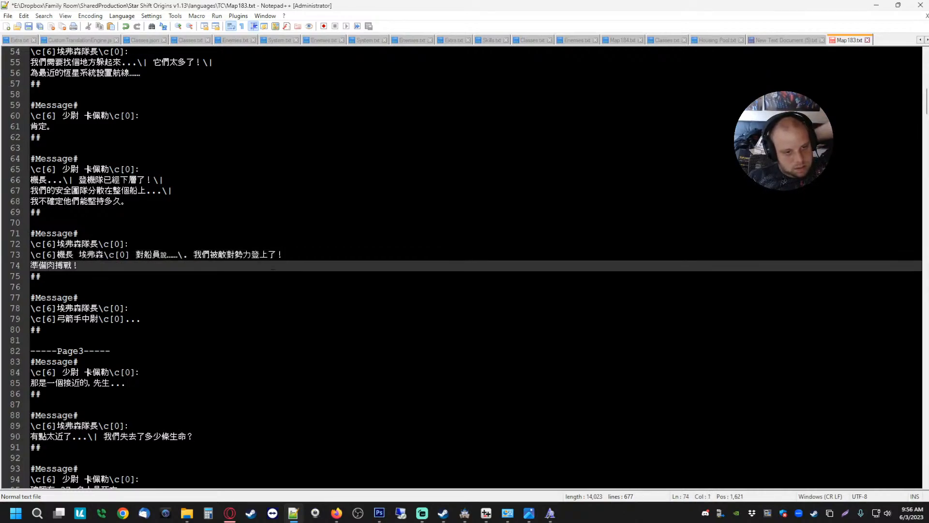
left_click(306, 253)
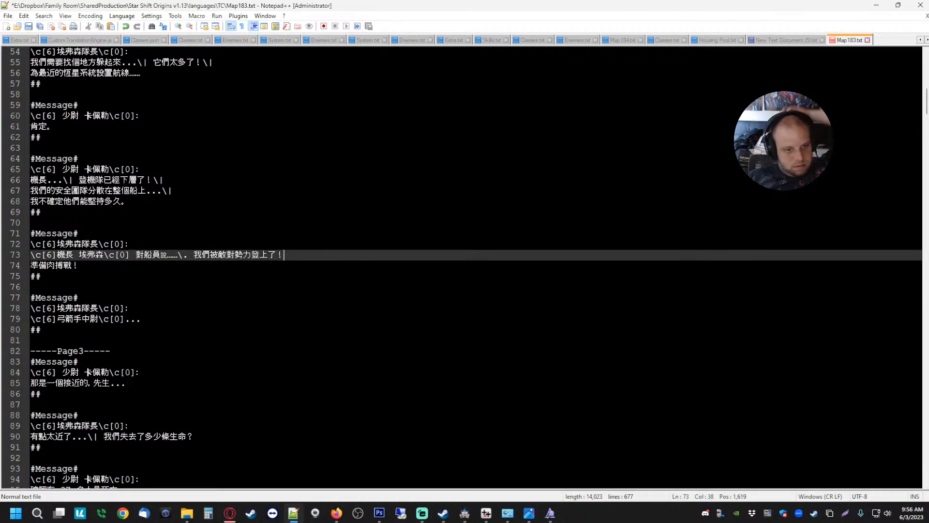
type("\\|")
left_click(296, 329)
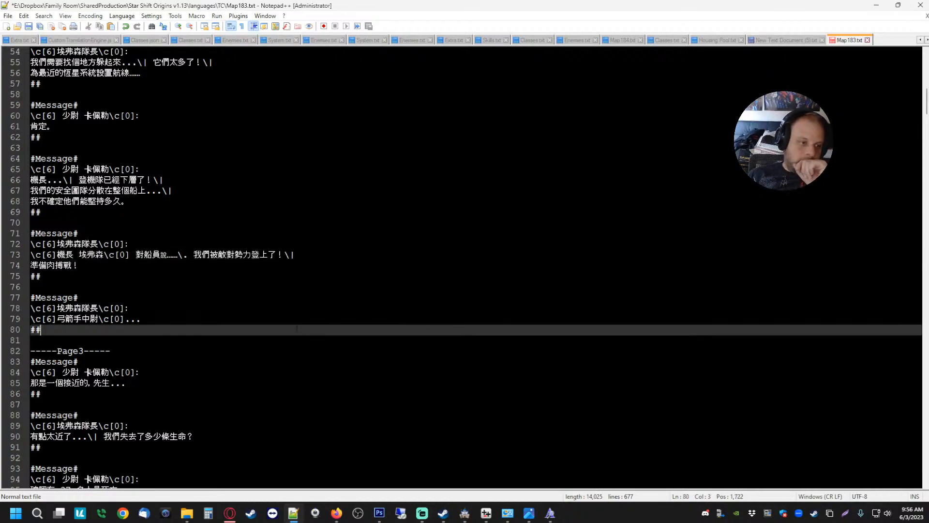
- Copy "Lt。 Archer" from line 153 of Map183.txt, translate it in Google Translate in the browser, and copy 弓箭手中尉
scroll(465, 266, "down", 15)
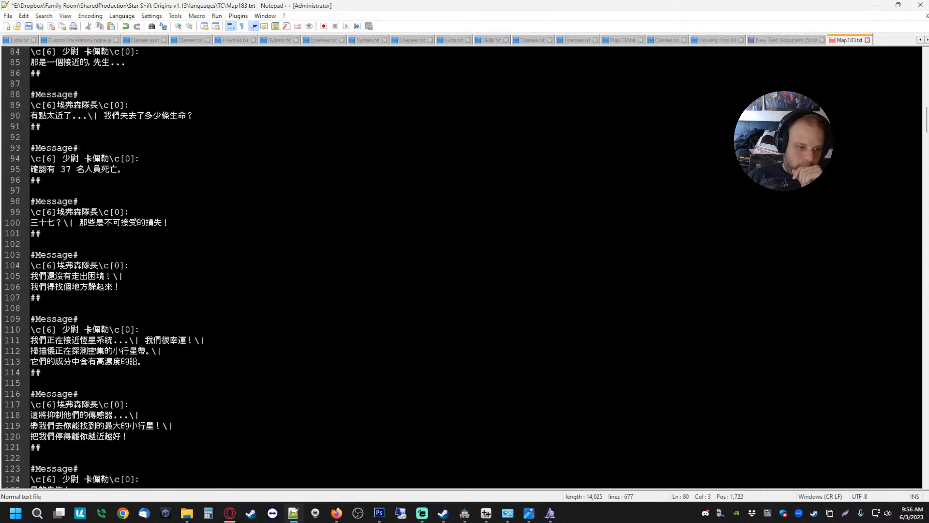
scroll(464, 266, "down", 11)
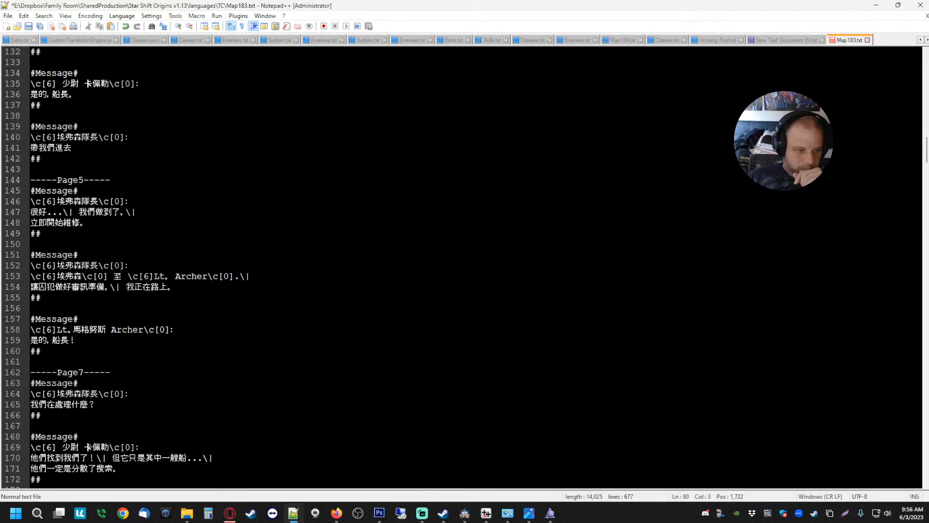
scroll(465, 266, "down", 2)
left_click_drag(154, 211, 207, 211)
key("ctrl+c")
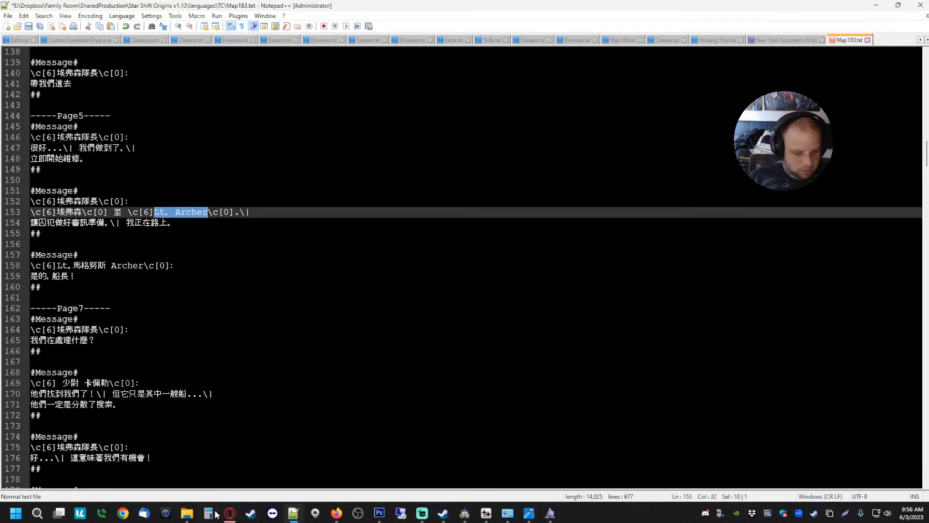
left_click(230, 513)
key("ctrl+a")
key("ctrl+v")
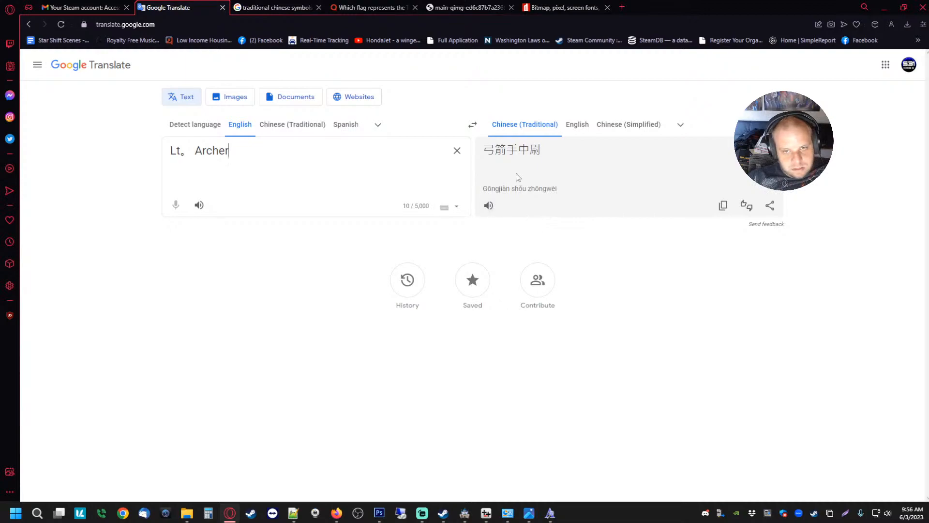
left_click(535, 151)
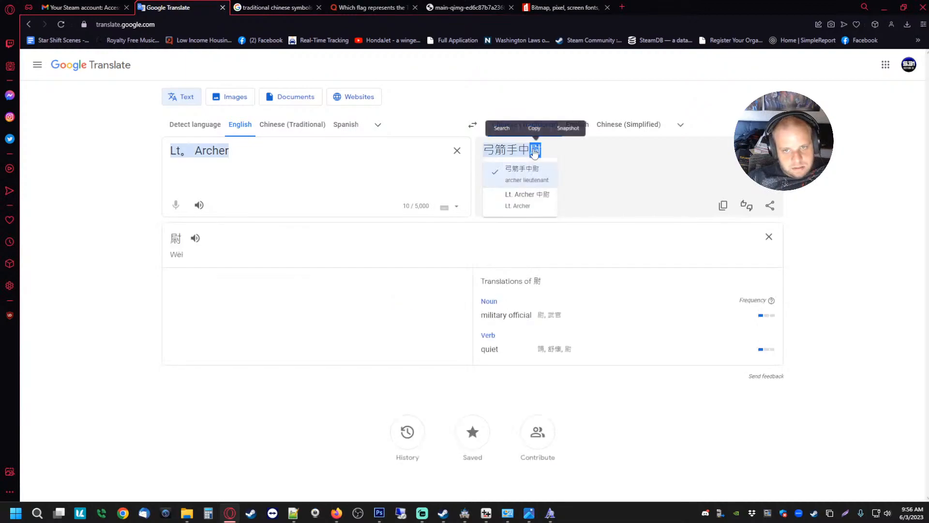
left_click(546, 173)
left_click(489, 205)
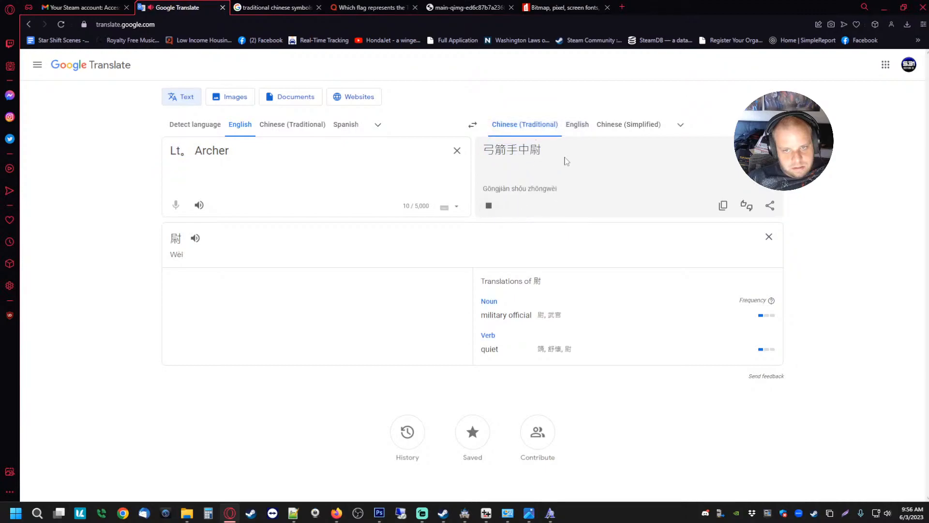
left_click_drag(552, 153, 483, 155)
key("ctrl+c")
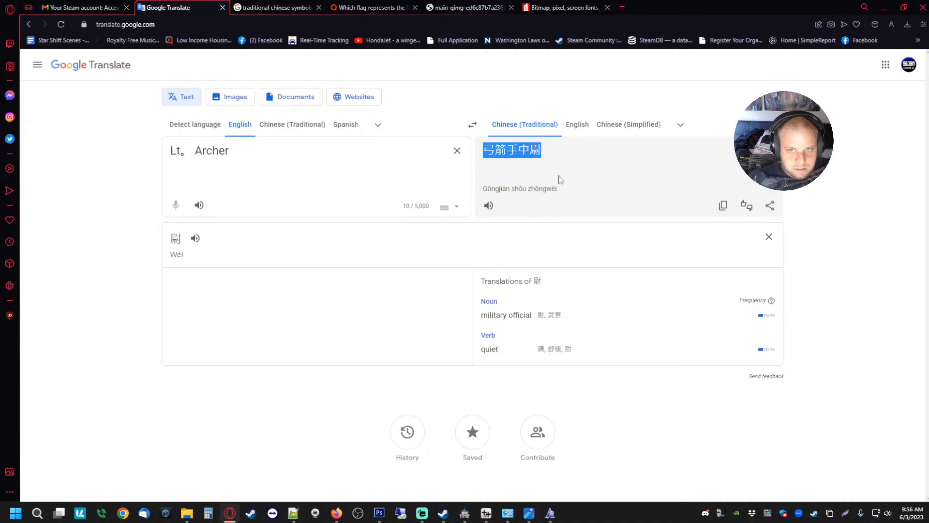
- Switch back to Notepad++ and save Map183.txt, keeping it as the active document
mouse_move(469, 520)
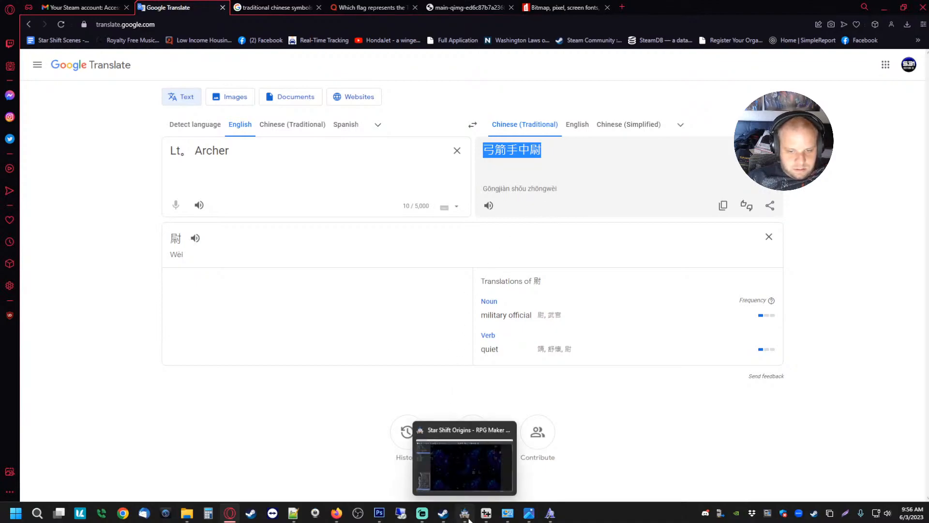
left_click(468, 519)
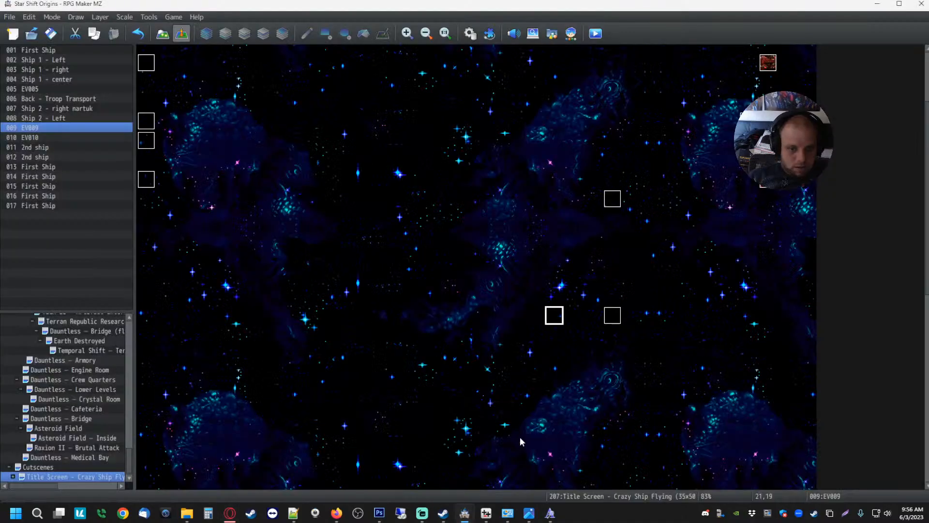
left_click(293, 514)
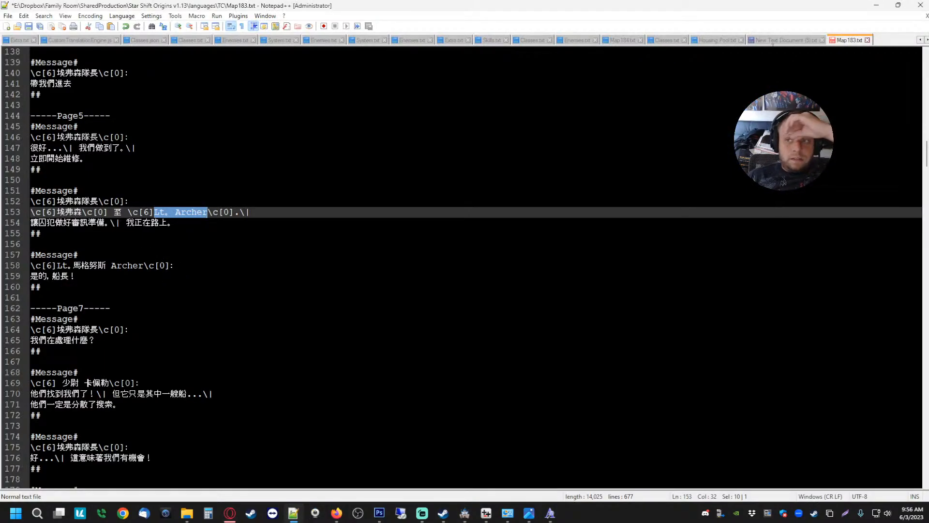
left_click(28, 26)
left_click(796, 41)
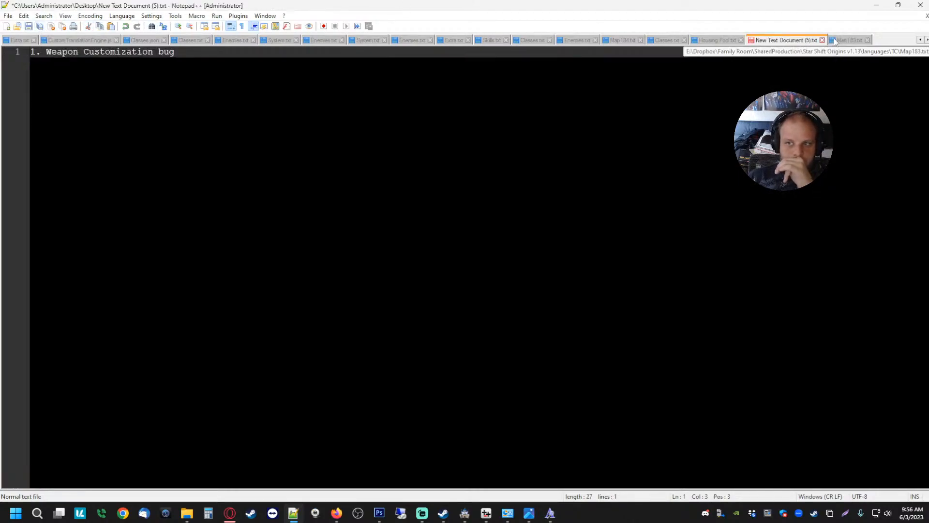
left_click(849, 40)
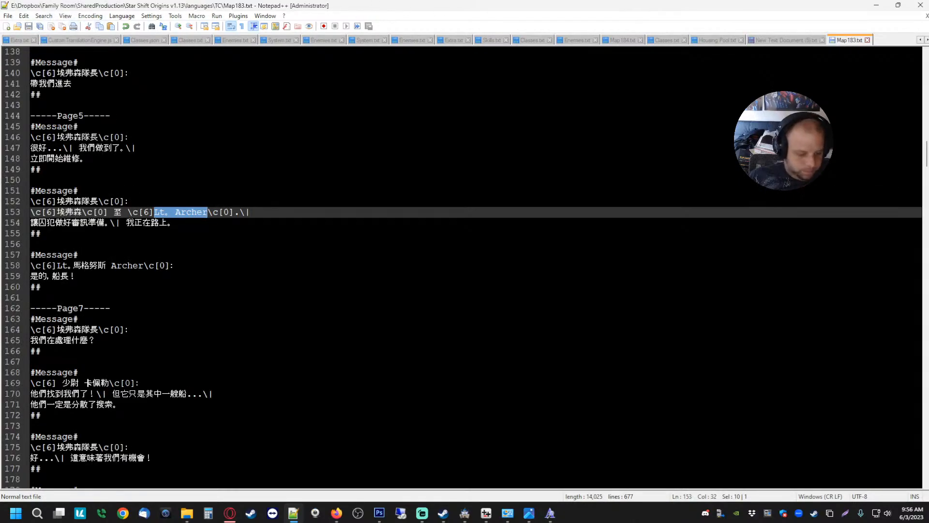
- Replace "Lt. Archer" with 弓箭手中尉 in all files of the languages\TC folder
key("ctrl+shift+f")
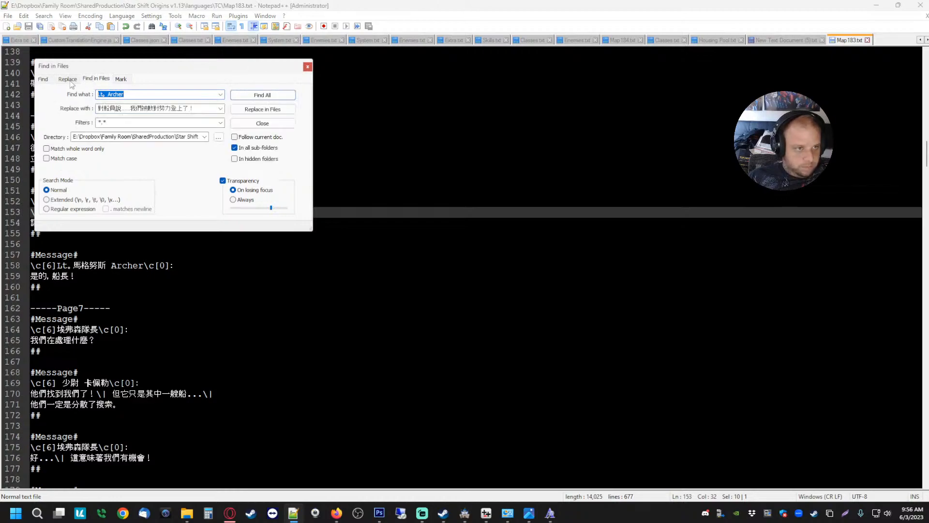
key("Tab")
key("shift+Tab")
left_click(106, 94)
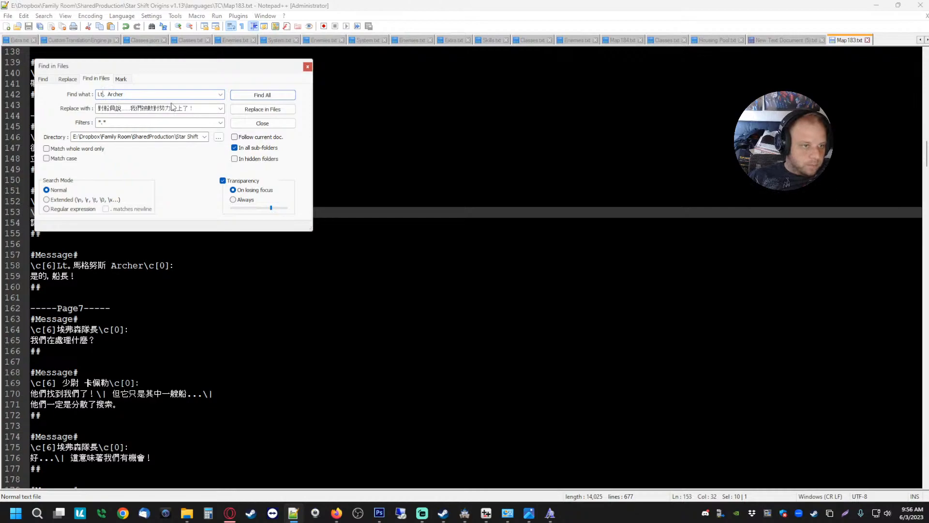
key("BackSpace")
key("BackSpace")
key("BackSpace")
key("BackSpace")
key("BackSpace")
key("BackSpace")
key("BackSpace")
key("BackSpace")
key("BackSpace")
type("Lt.")
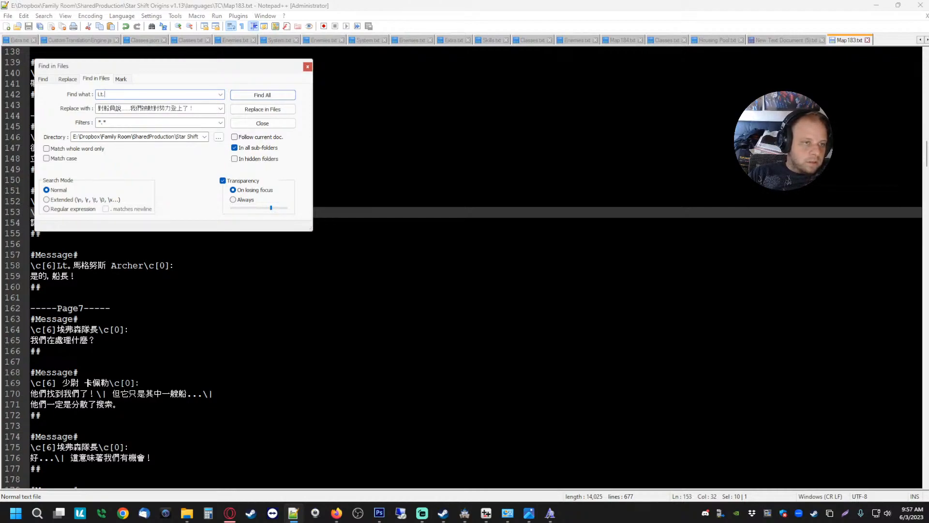
type(" Archer")
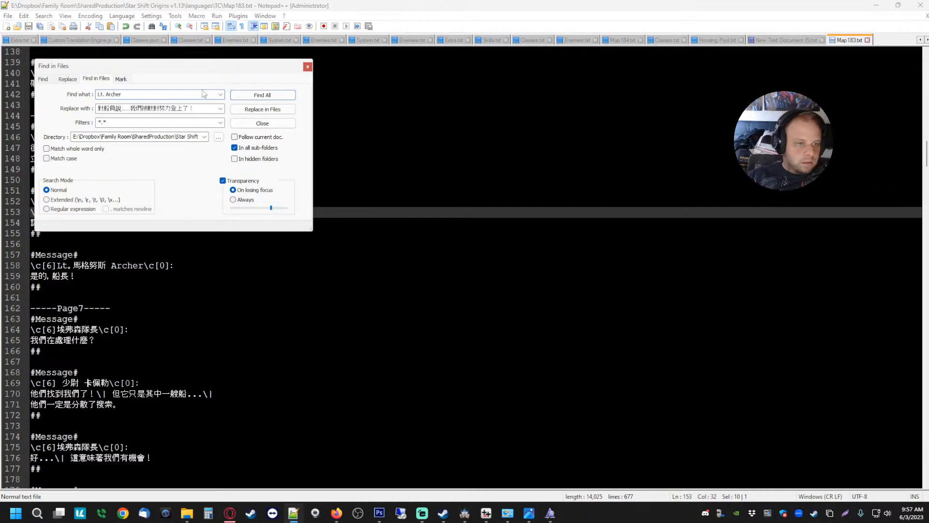
left_click(213, 108)
key("ctrl+v")
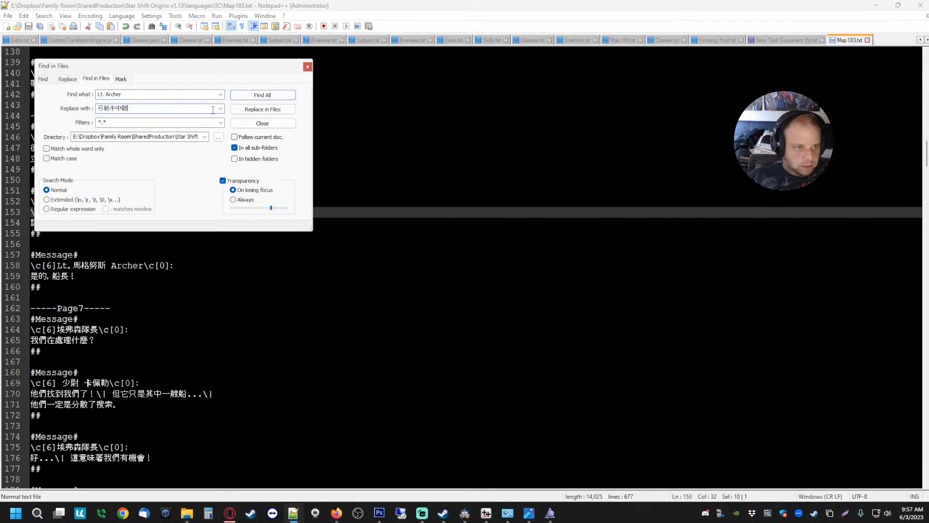
left_click(271, 110)
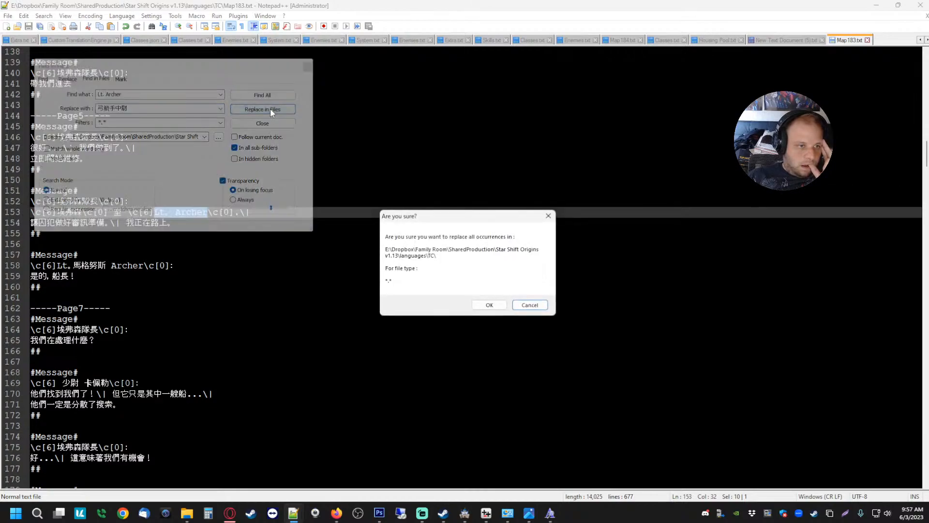
left_click(490, 306)
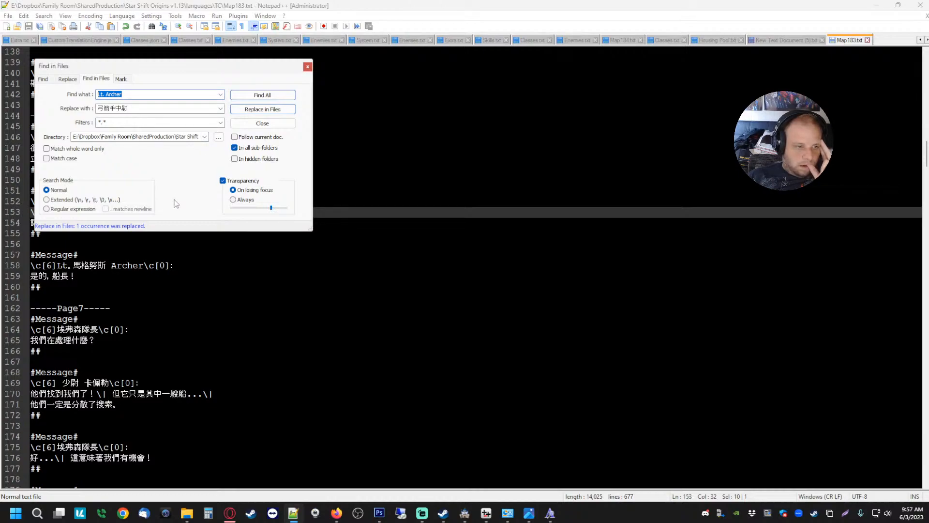
- Copy 弓箭手中尉 from the replacement text and paste it over the speaker name "Lt。馬格努斯 Archer" on line 158
left_click_drag(141, 69, 302, 97)
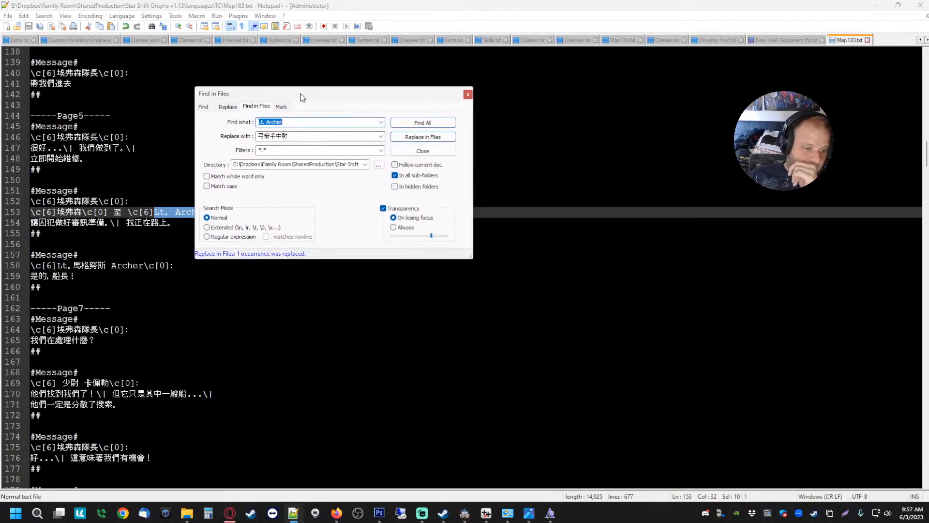
double_click(301, 136)
key("ctrl+c")
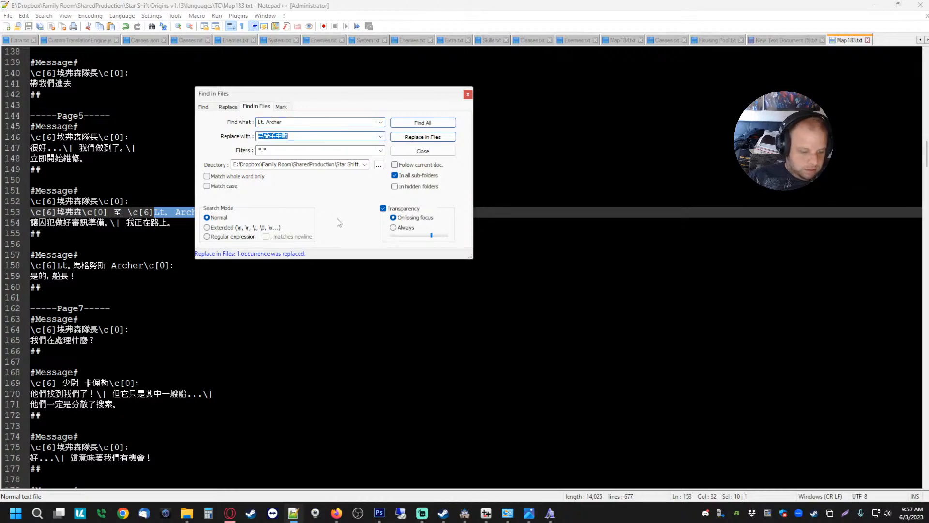
left_click_drag(57, 265, 143, 266)
scroll(145, 265, "down", 13)
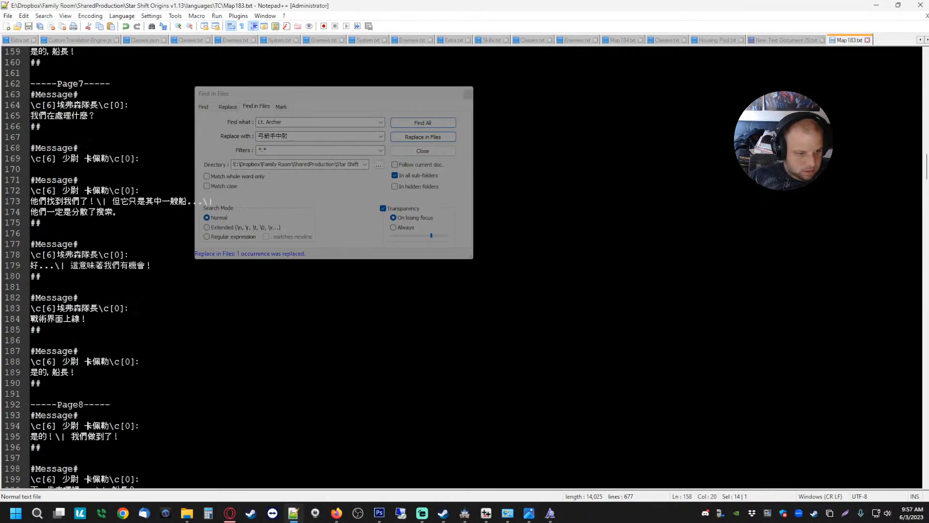
scroll(146, 266, "down", 17)
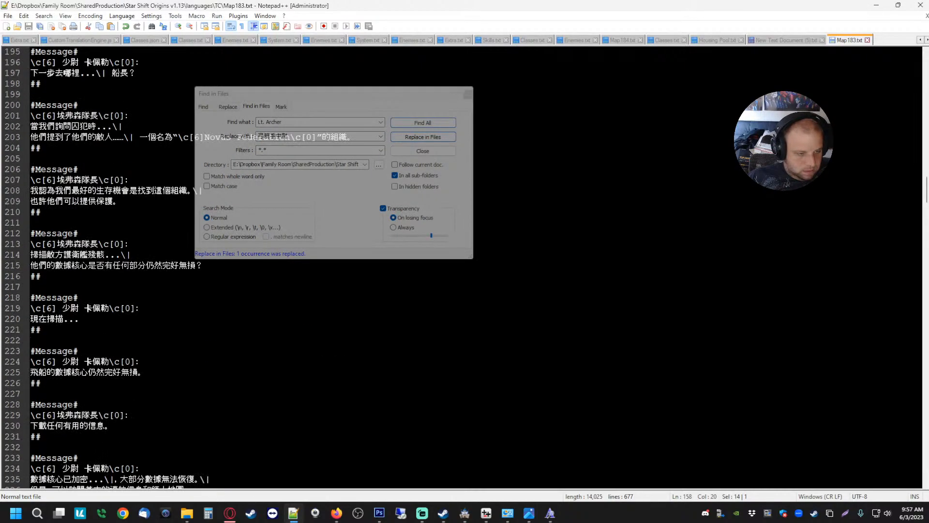
scroll(145, 265, "up", 20)
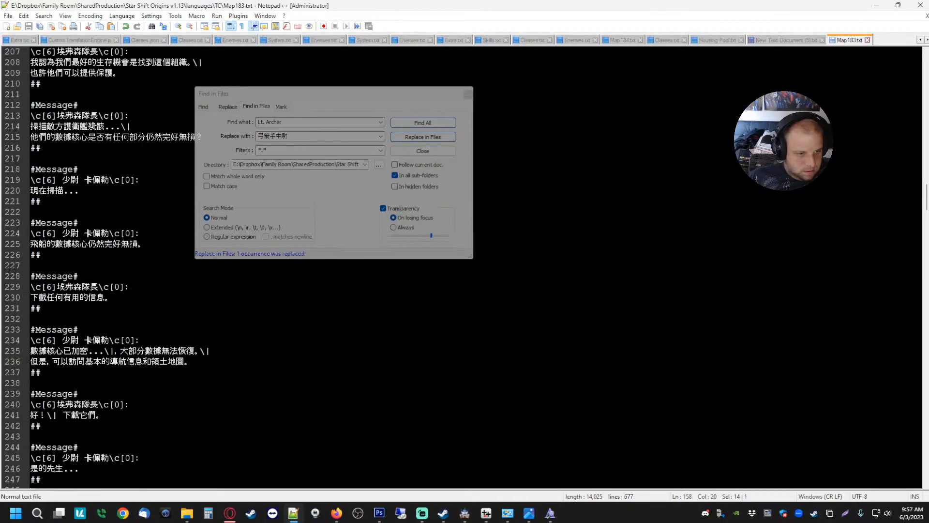
scroll(145, 265, "up", 2)
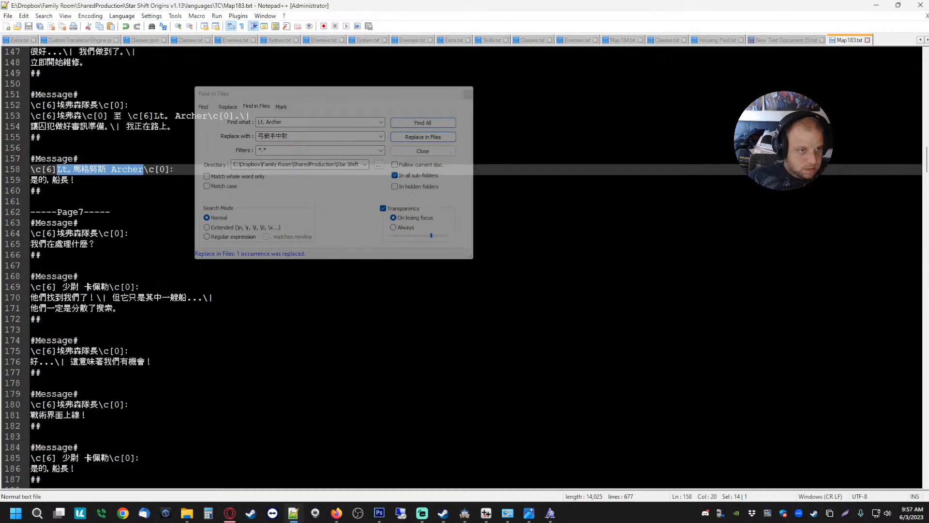
key("ctrl+v")
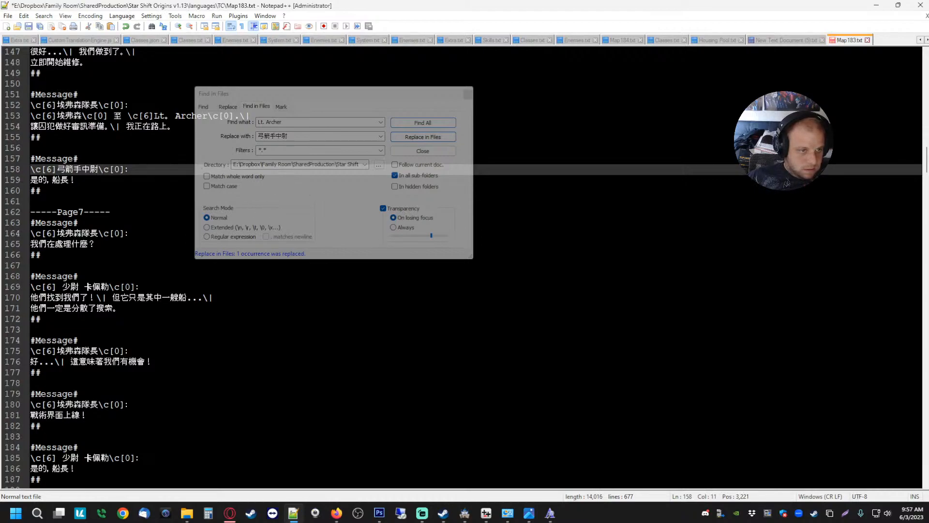
- Locate the untranslated "Novus Federation" in Map183.txt, translate it in Google Translate in the browser, and select the translation 新聯盟
scroll(464, 265, "down", 7)
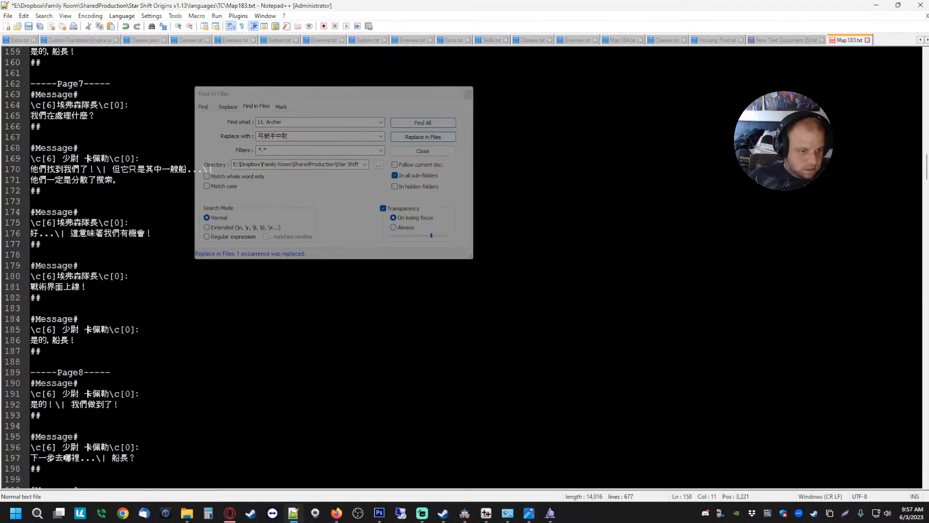
scroll(465, 266, "down", 2)
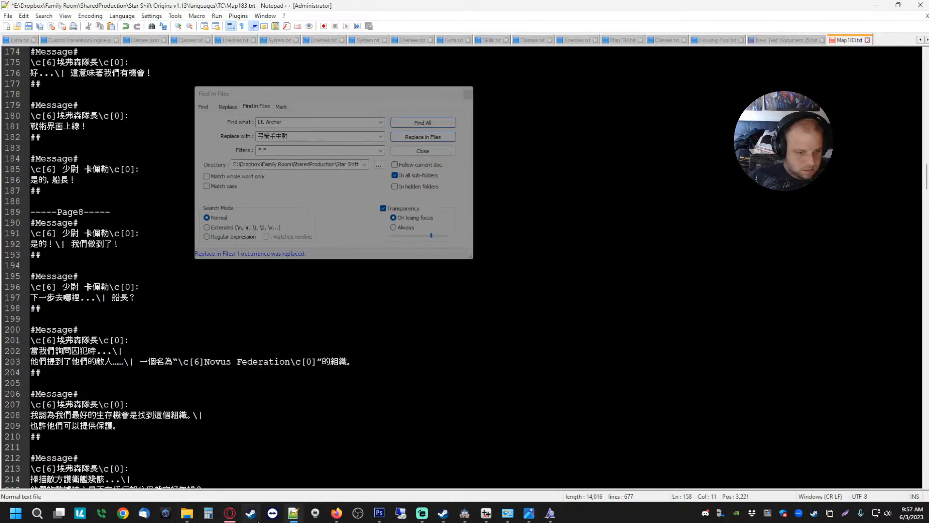
left_click(230, 513)
left_click_drag(231, 150, 88, 156)
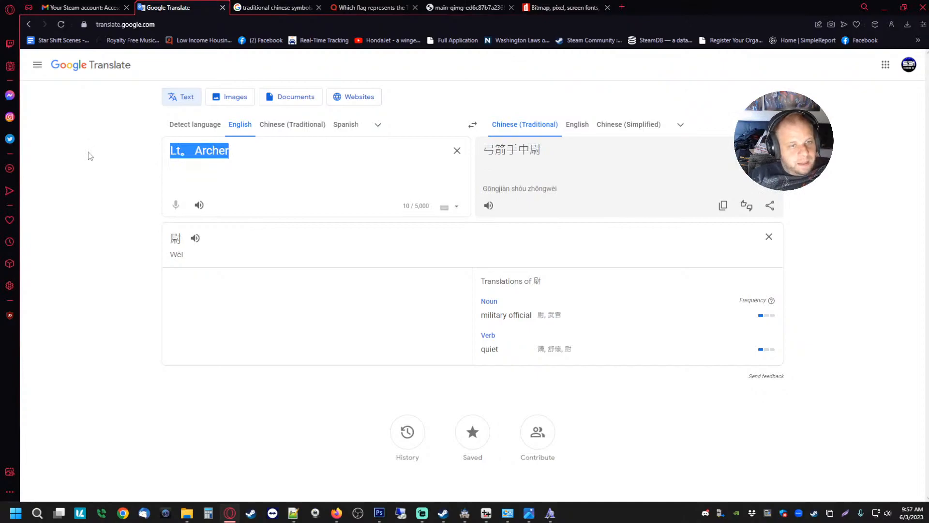
type("Novus Federation")
left_click(488, 205)
left_click_drag(540, 161, 488, 162)
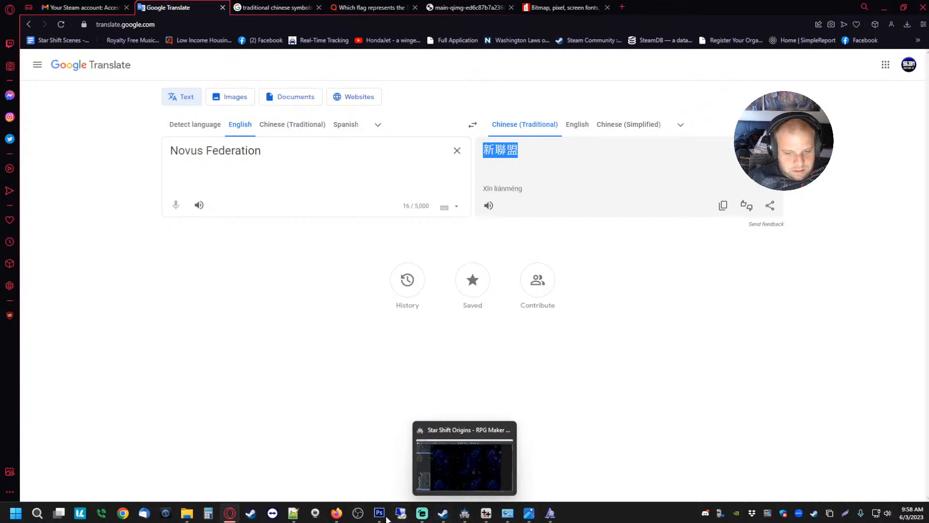
- Switch to Notepad++ and replace "Novus Federation" with 新聯盟 in all files of the languages\TC folder
left_click(293, 513)
left_click(342, 217)
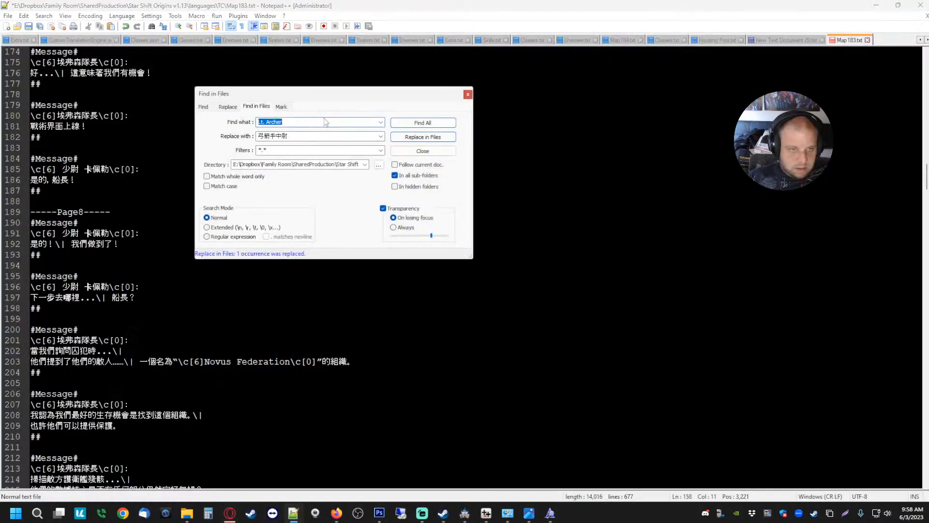
type("Novus F")
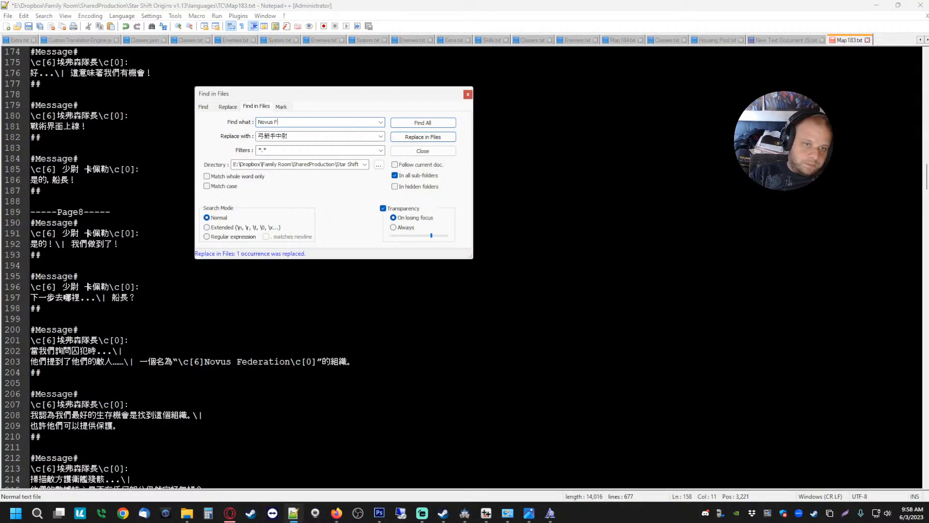
type("ederation")
key("Tab")
type("新聯盟")
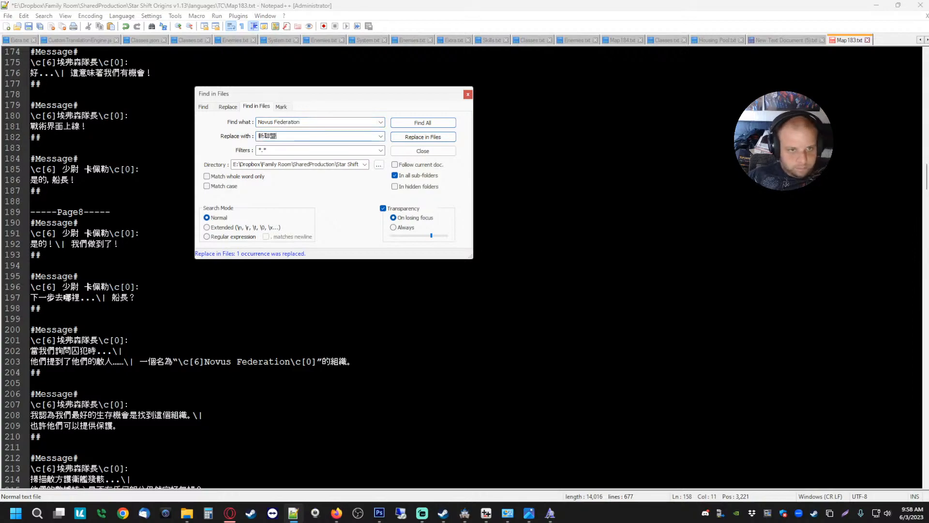
left_click(434, 137)
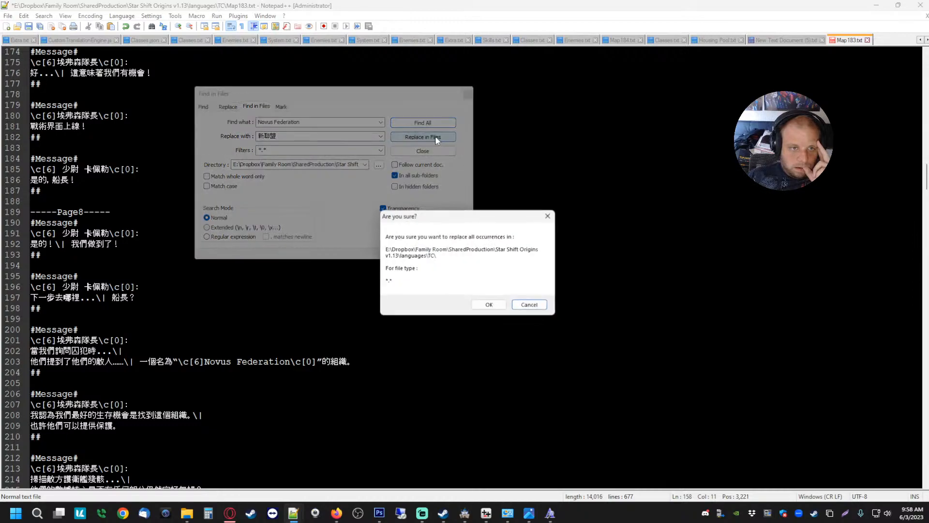
left_click(489, 304)
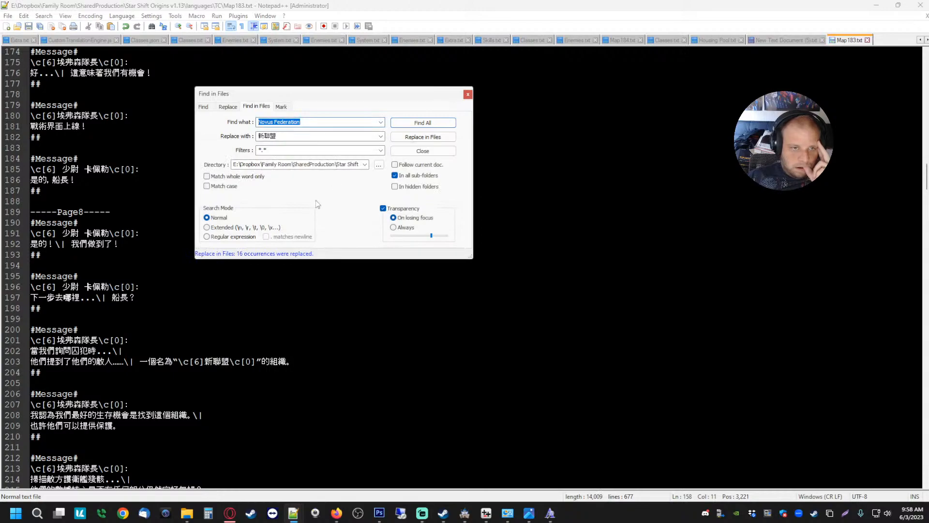
- Locate the untranslated "Nexus Station" in Map183.txt, translate it in Google Translate in the browser, and select the translation 連接站
left_click(211, 318)
scroll(210, 318, "down", 16)
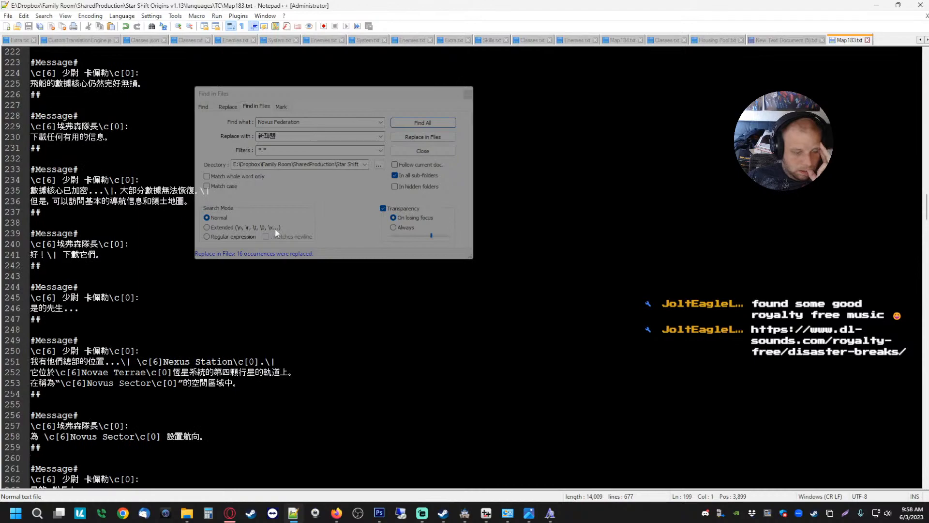
left_click(230, 514)
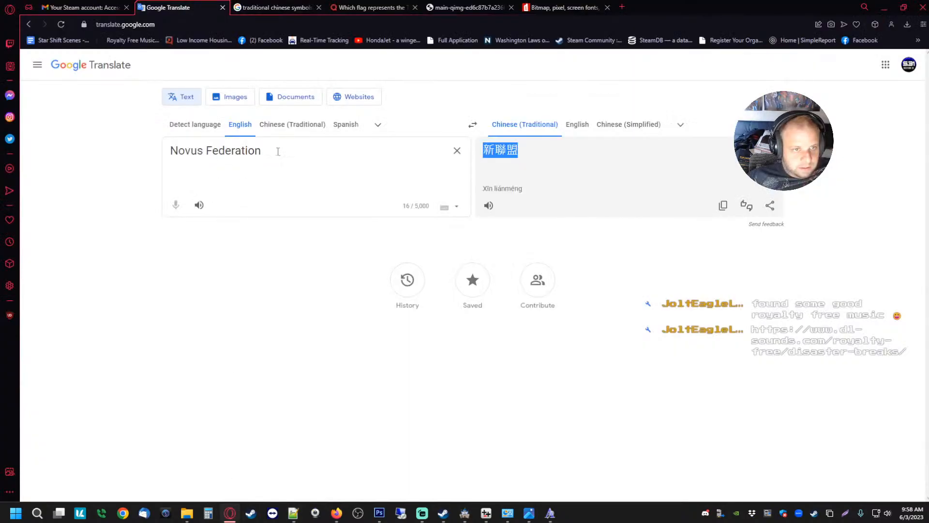
left_click_drag(276, 151, 132, 154)
type("Nexu")
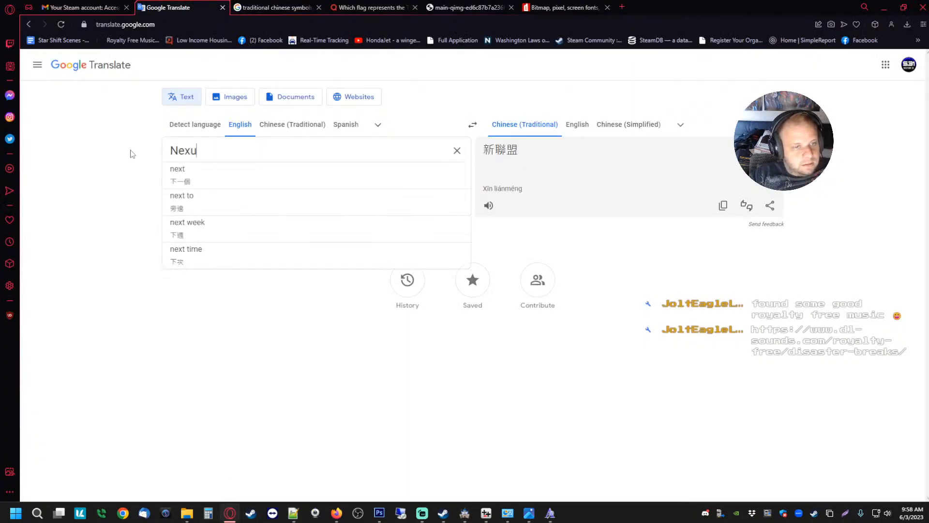
type("s Station")
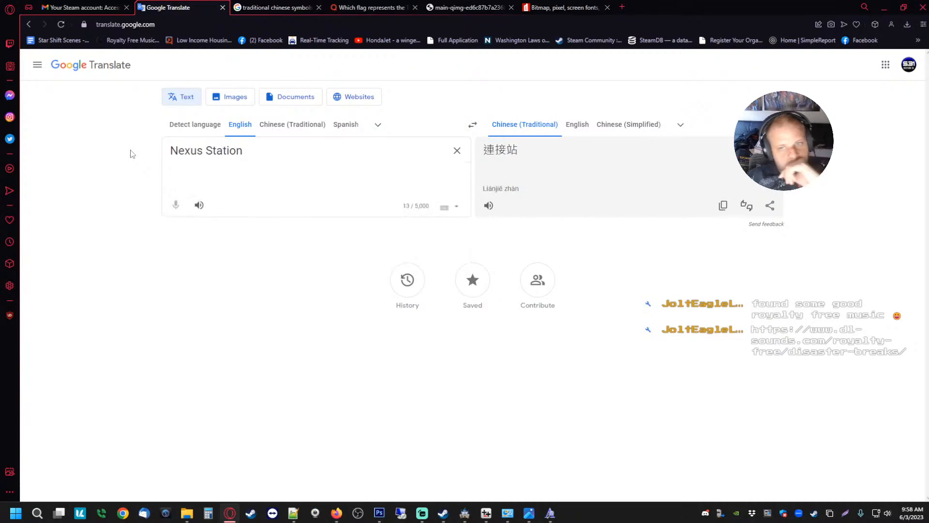
left_click_drag(552, 158, 489, 156)
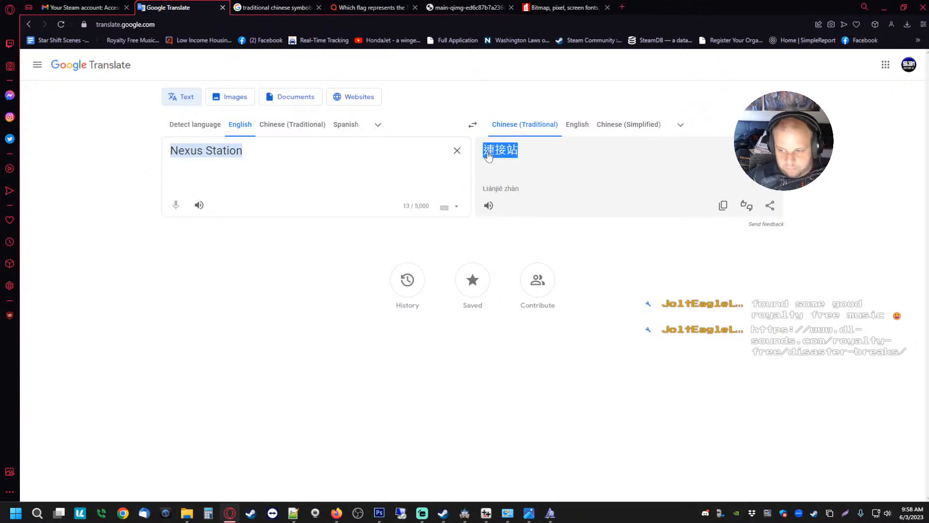
- Back in Notepad++, replace "Nexus Station" with 連接站 in all files of the languages\TC folder
left_click(293, 513)
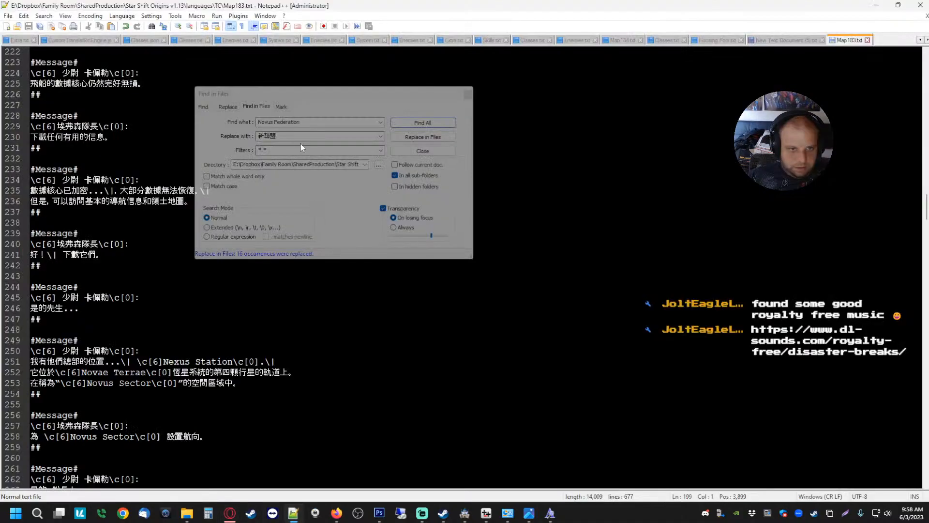
left_click(315, 122)
type("Nex")
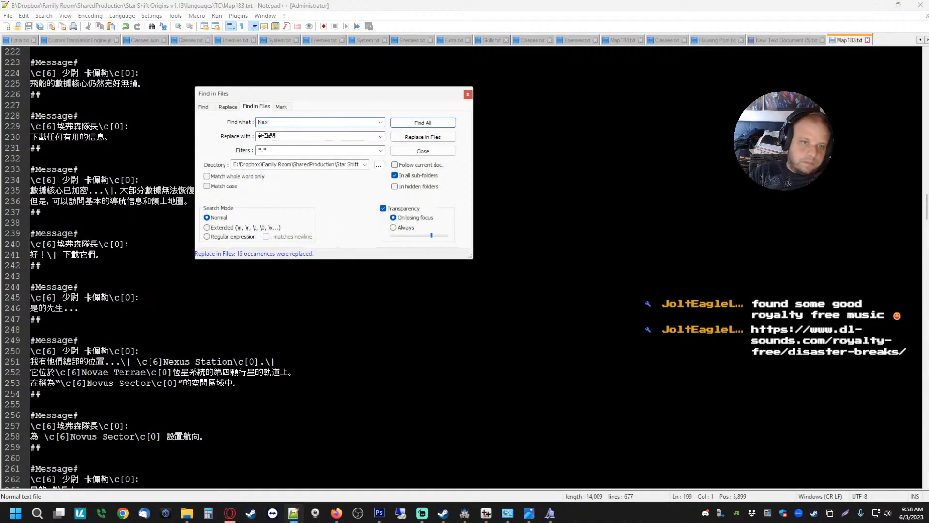
type("us Station")
key("Tab")
type("連接站")
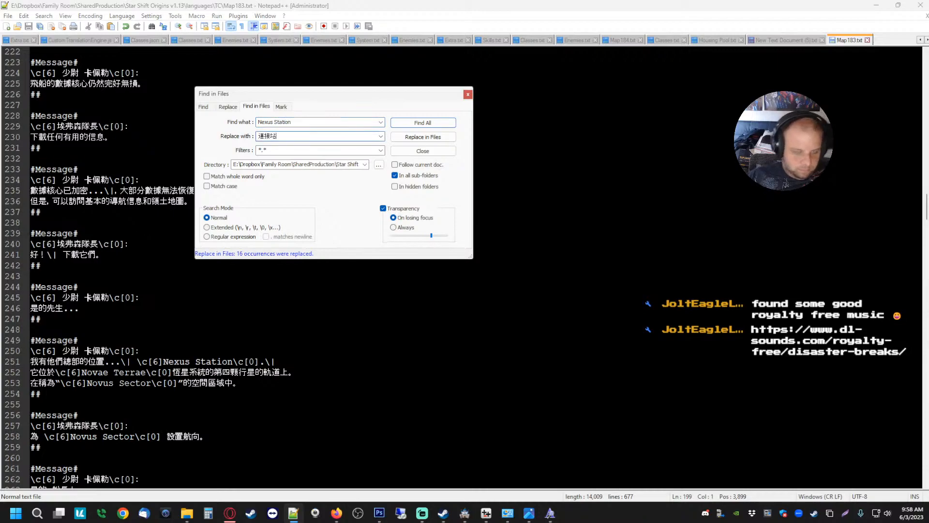
left_click(429, 136)
left_click(492, 305)
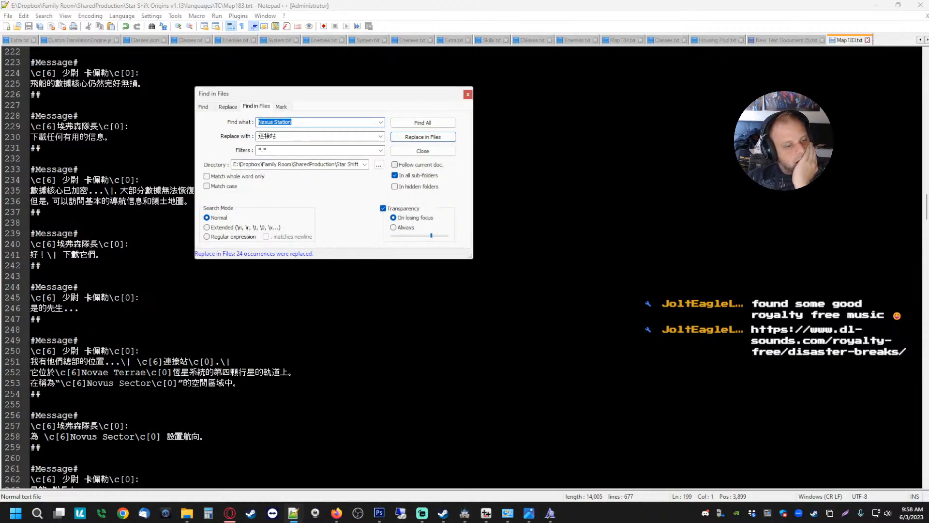
- Copy "Novae Terrae" from line 252 of Map183.txt, translate it in Google Translate in the browser, and copy the translation 新星地
mouse_move(145, 372)
left_mouse_down()
mouse_move(78, 372)
mouse_move(145, 372)
left_mouse_up()
key("ctrl+c")
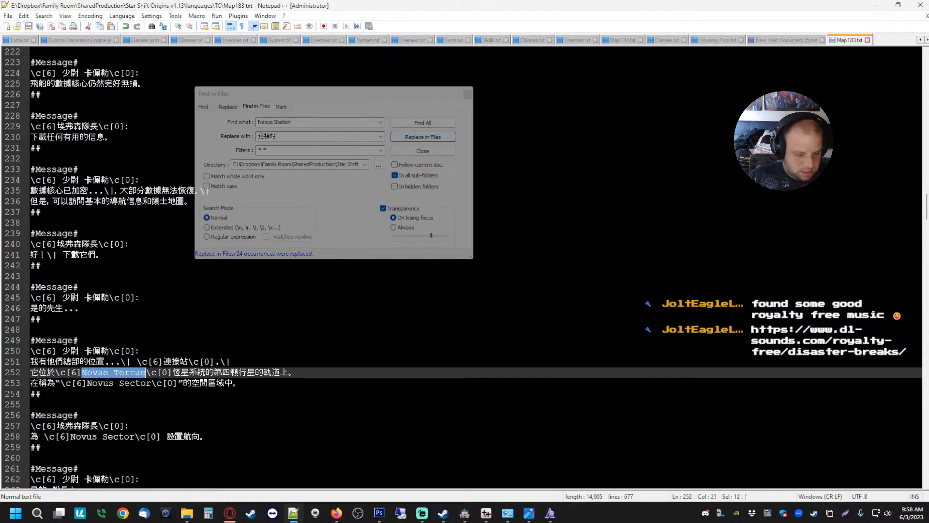
left_click(230, 513)
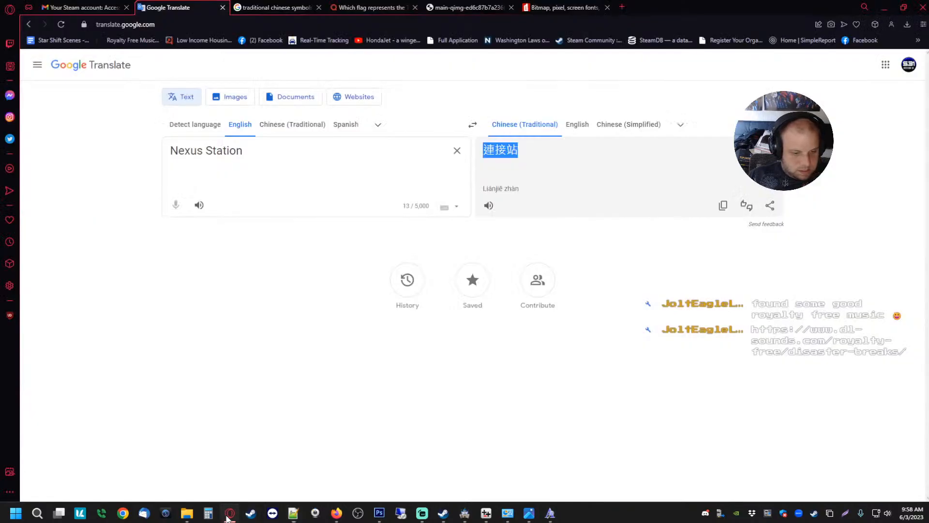
left_click_drag(274, 148, 63, 156)
key("ctrl+v")
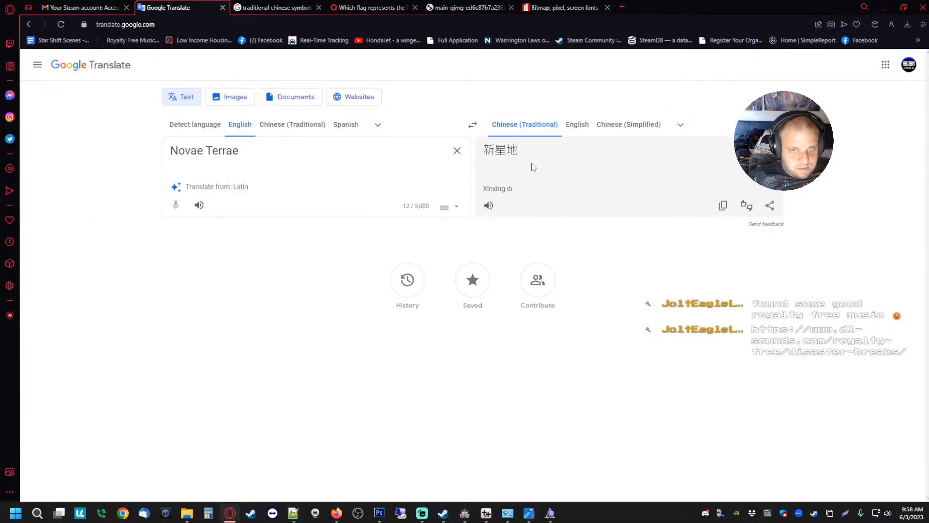
left_click_drag(527, 154, 501, 180)
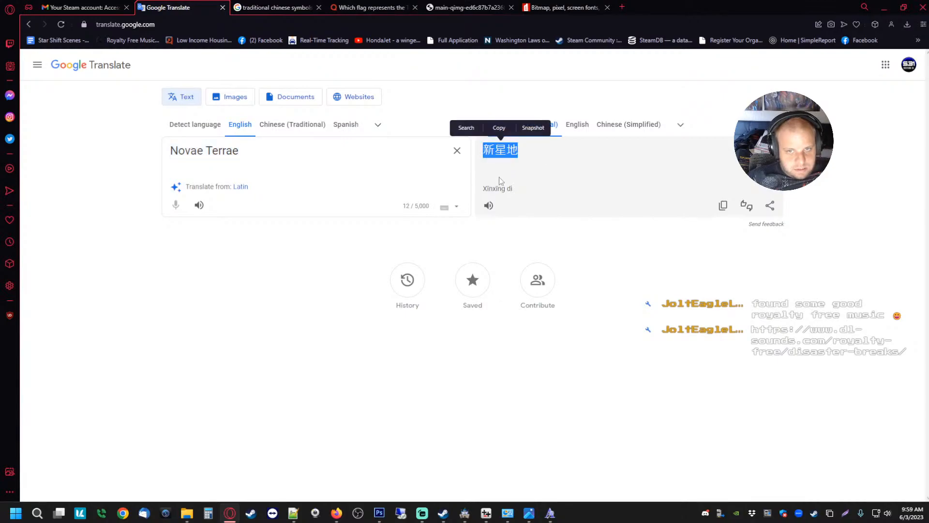
left_click(497, 151)
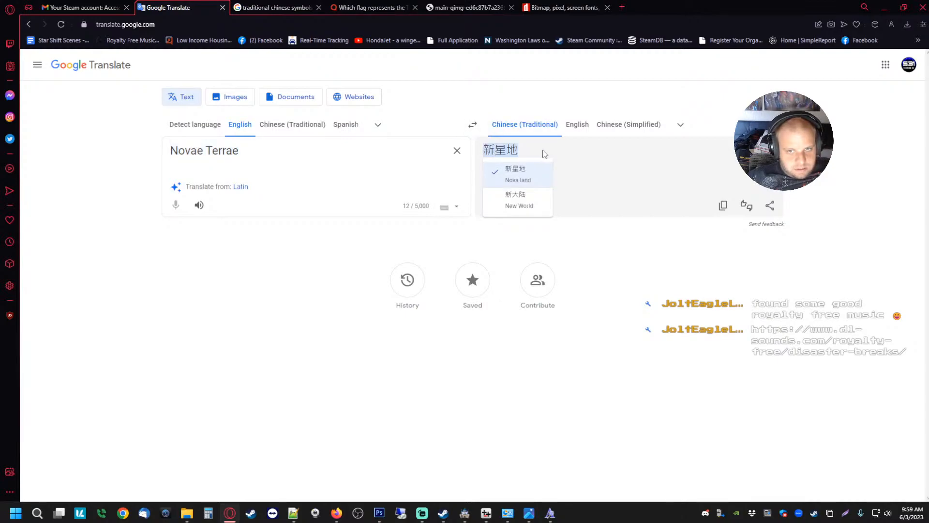
left_click(539, 154)
left_click_drag(523, 152, 487, 151)
key("ctrl+c")
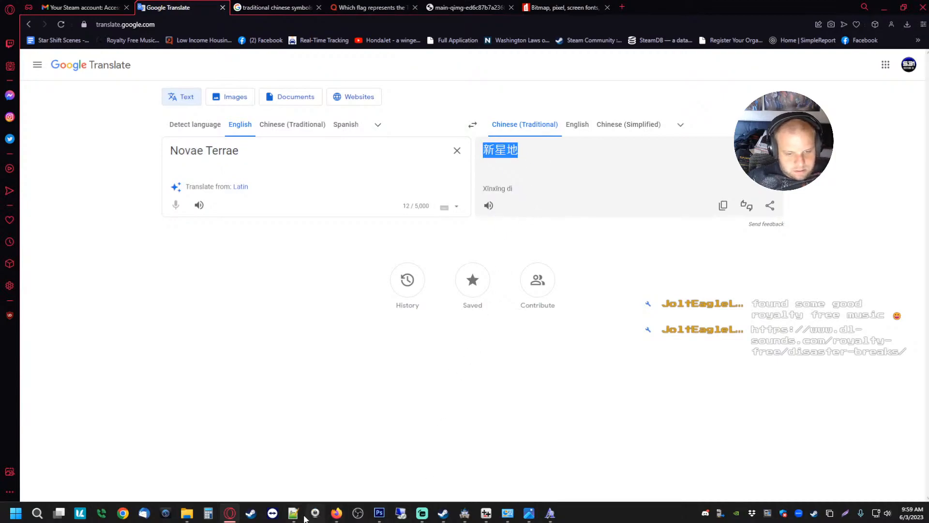
- Return to Notepad++ and replace "Novae Terrae" with 新星地 in all files of the languages\TC folder
left_click(290, 515)
left_click(301, 159)
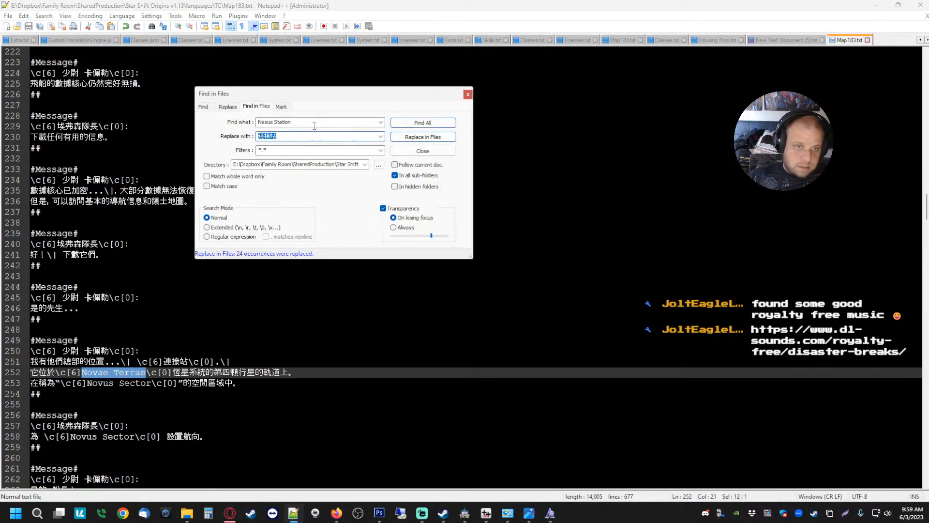
left_click(309, 122)
type("Novae Te")
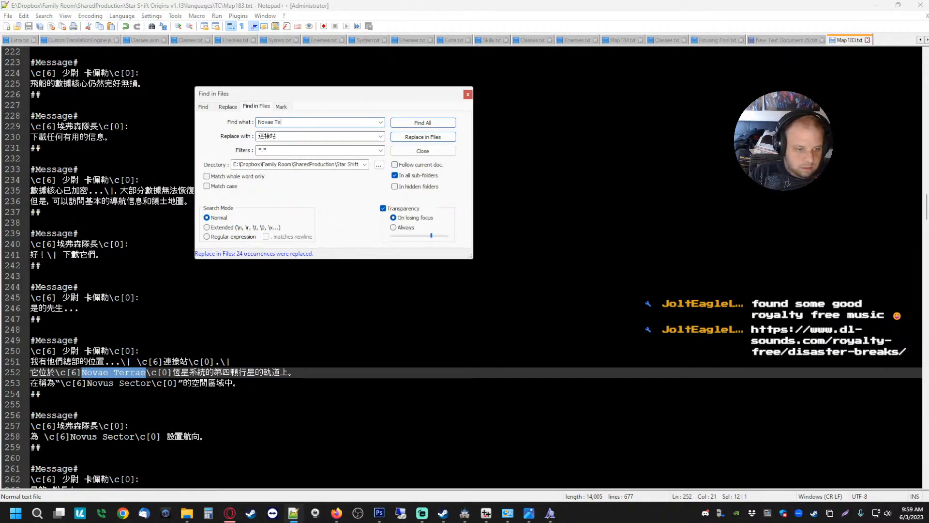
key("Tab")
key("ctrl+v")
left_click(440, 138)
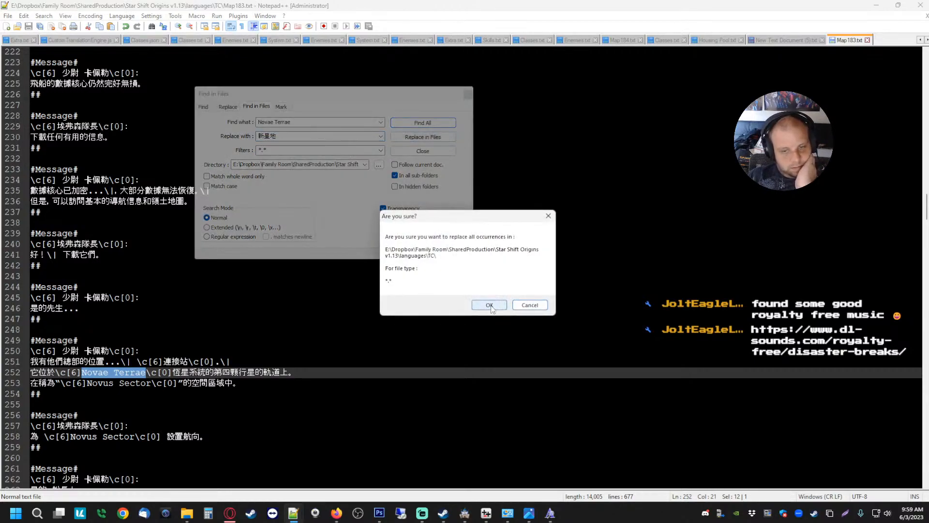
left_click(490, 309)
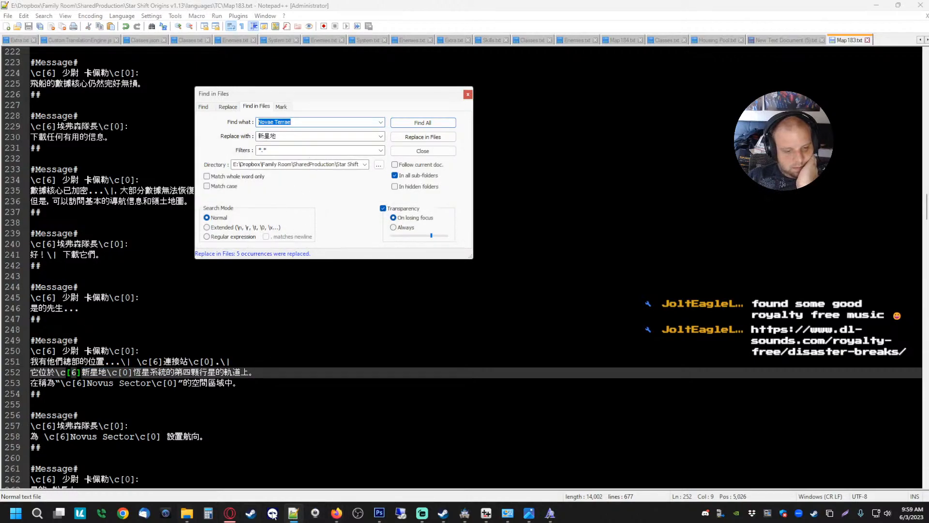
- Translate "Novus Sector" into Traditional Chinese in Google Translate in the browser and select the translation 新星區
left_click(230, 513)
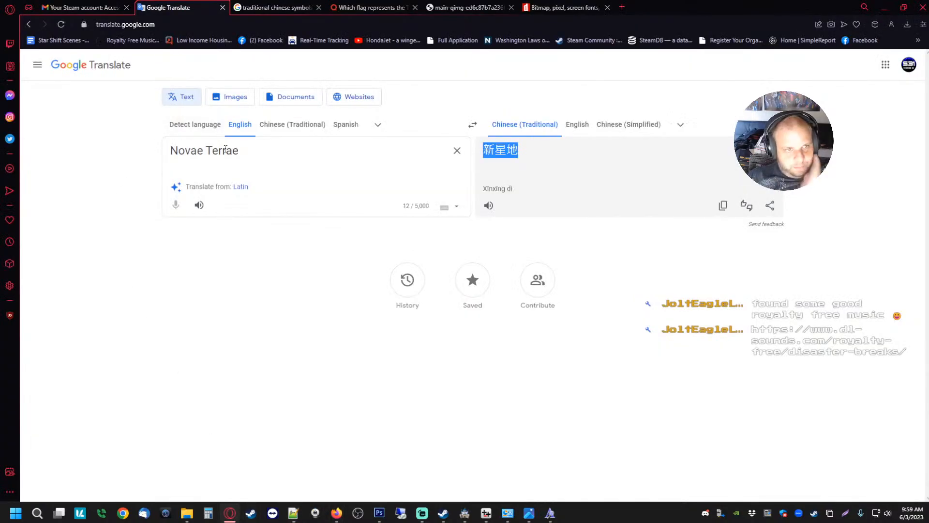
key("ctrl+a")
type("Novus Se3c")
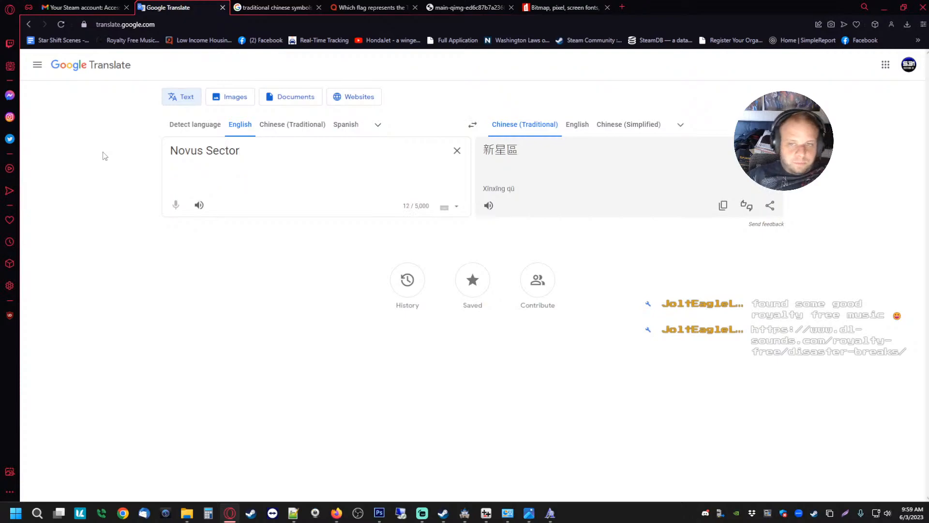
left_click_drag(539, 156, 486, 155)
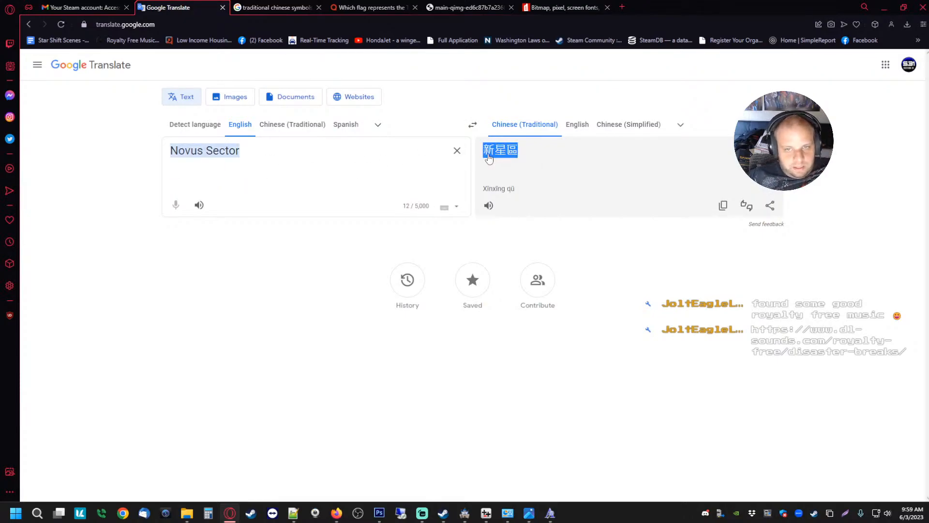
- In Notepad++, replace "Novus Sector" with 新星區 in all files of the languages\TC folder
left_click(294, 512)
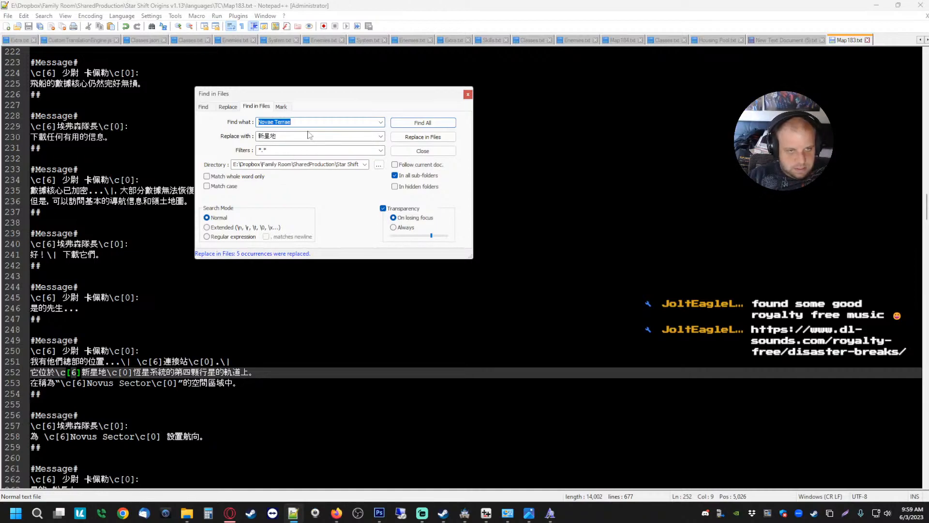
type("Novus Sector")
key("Tab")
type("新星區")
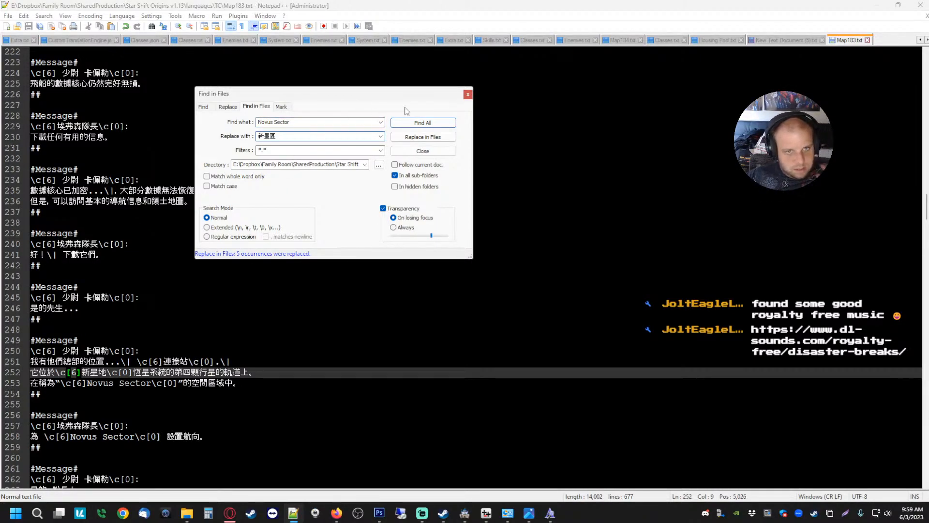
left_click(426, 136)
left_click(489, 307)
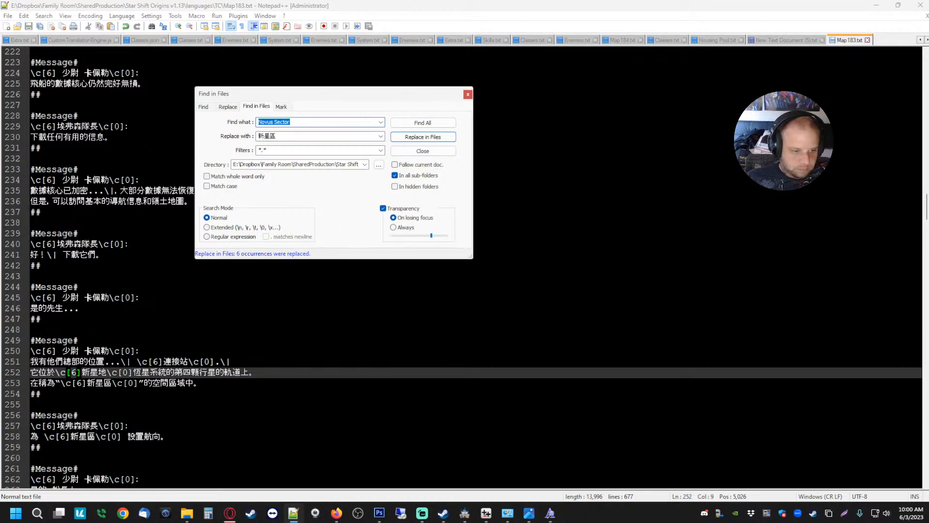
- Check the Page10 to Page14 messages in Map183.txt for untranslated names, and switch to the Star Shift Origins project in RPG Maker MZ
left_click(334, 330)
scroll(334, 329, "down", 4)
scroll(334, 329, "down", 4)
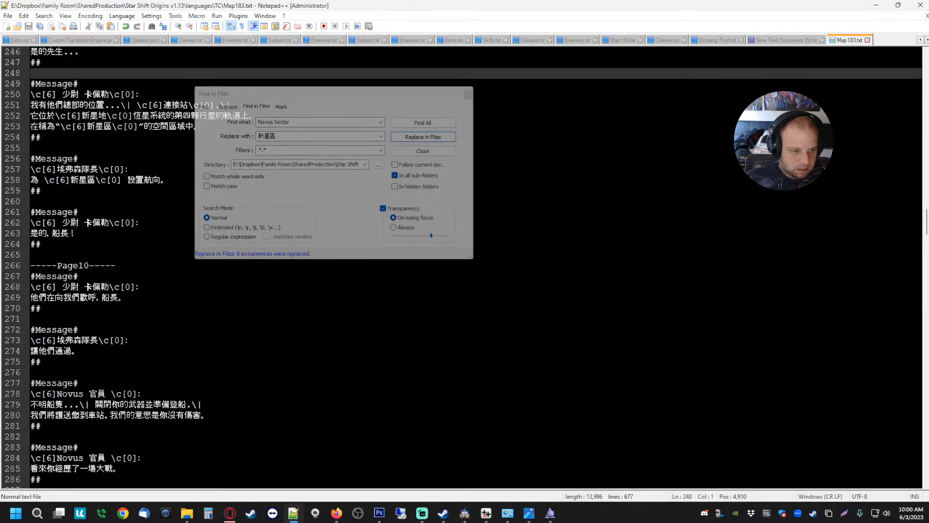
scroll(334, 329, "down", 6)
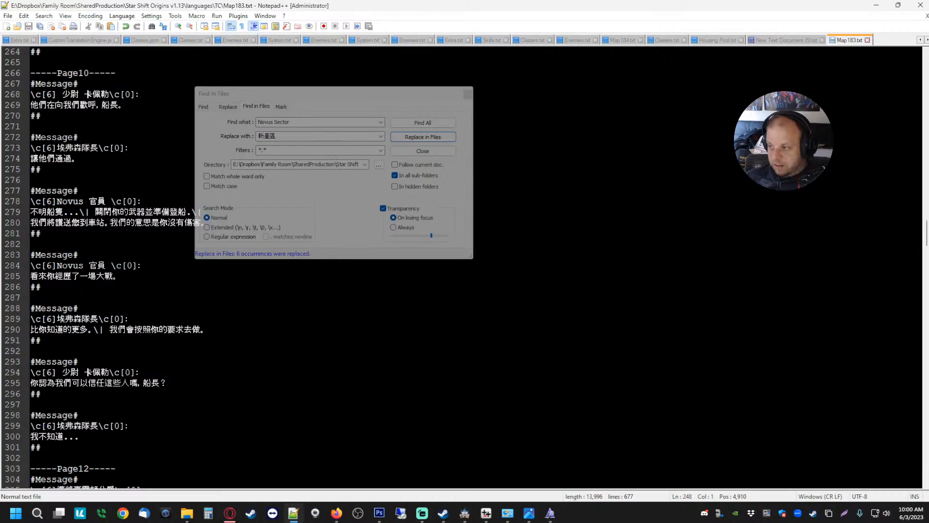
scroll(333, 330, "down", 13)
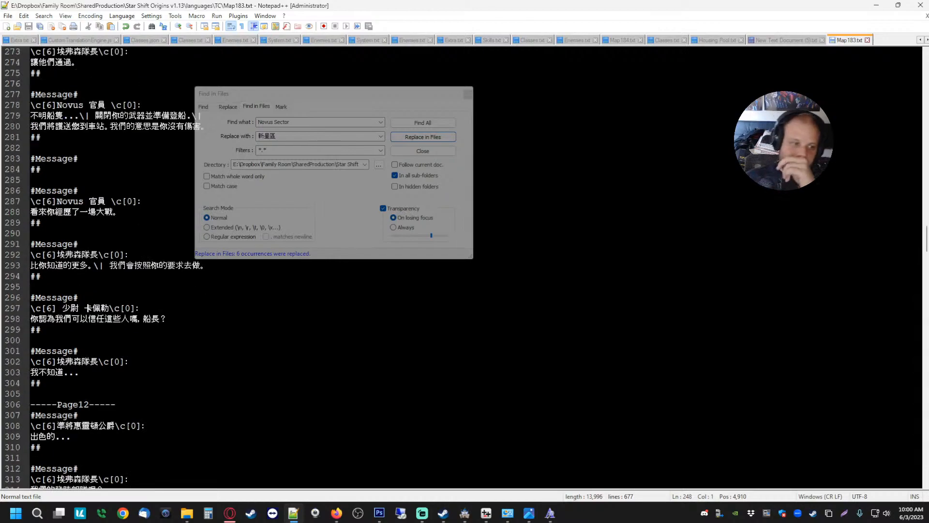
scroll(334, 329, "down", 2)
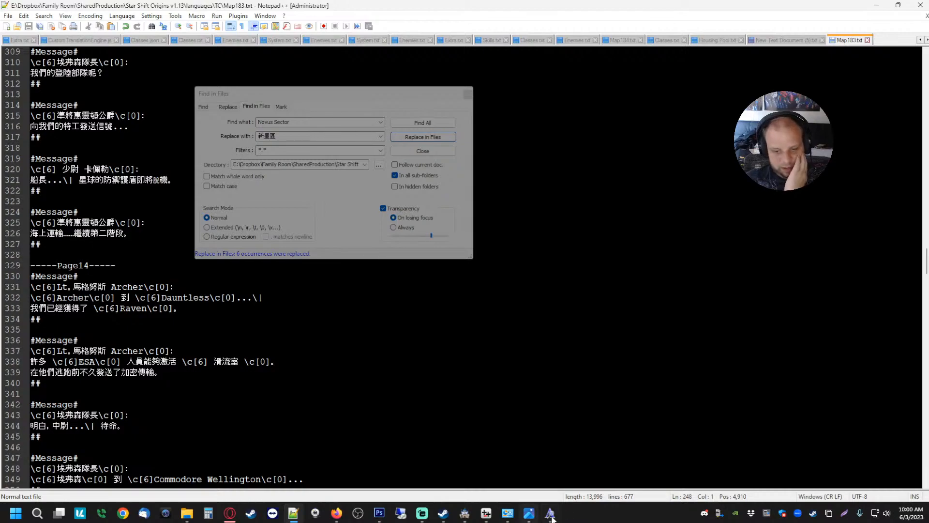
left_click(462, 514)
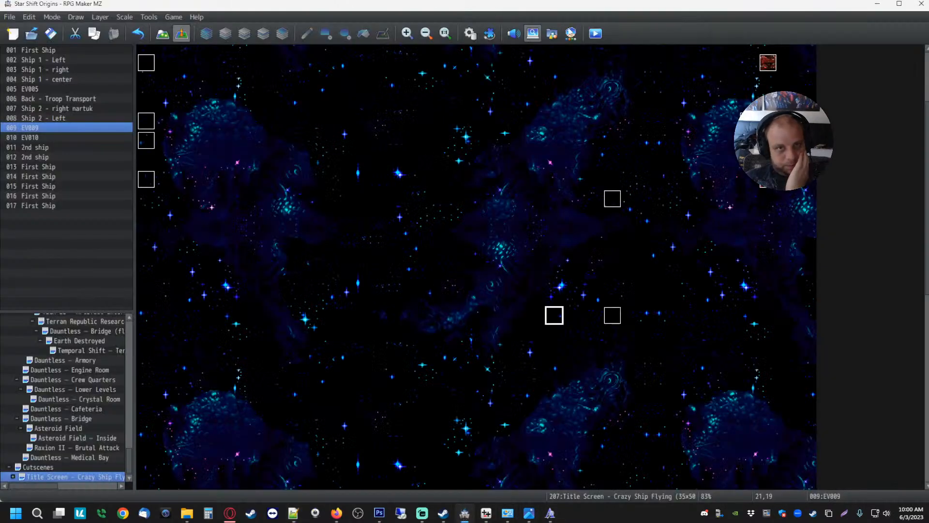
- Playtest the game with the language set to Русский and start a new game to view its opening
left_click(595, 35)
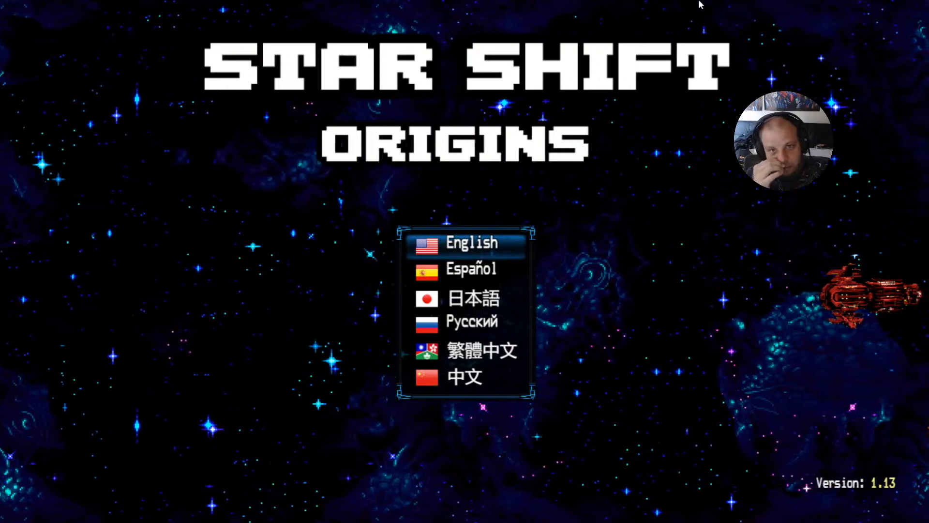
key("Down")
key("Down")
key("Down")
key("Return")
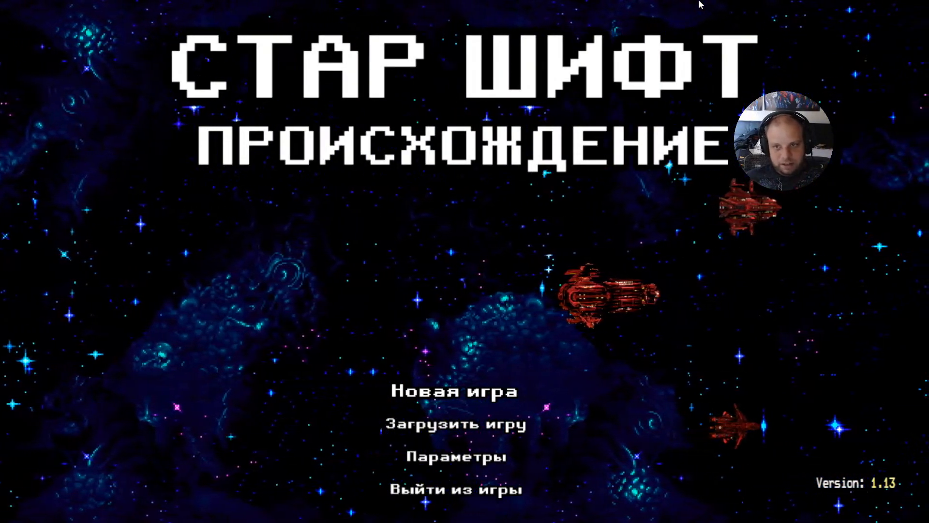
key("Return")
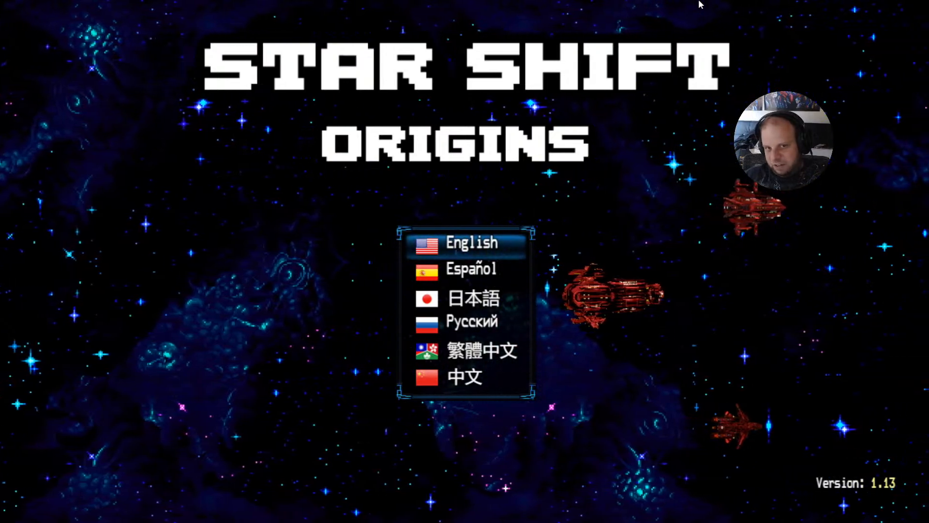
- Choose Español as the game language and start a new game to check the opening dialogue
key("Down")
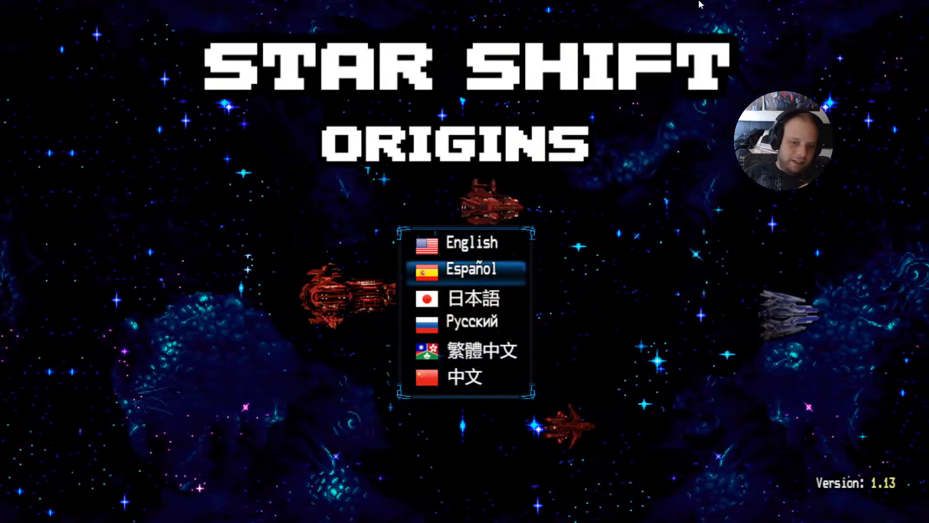
key("Return")
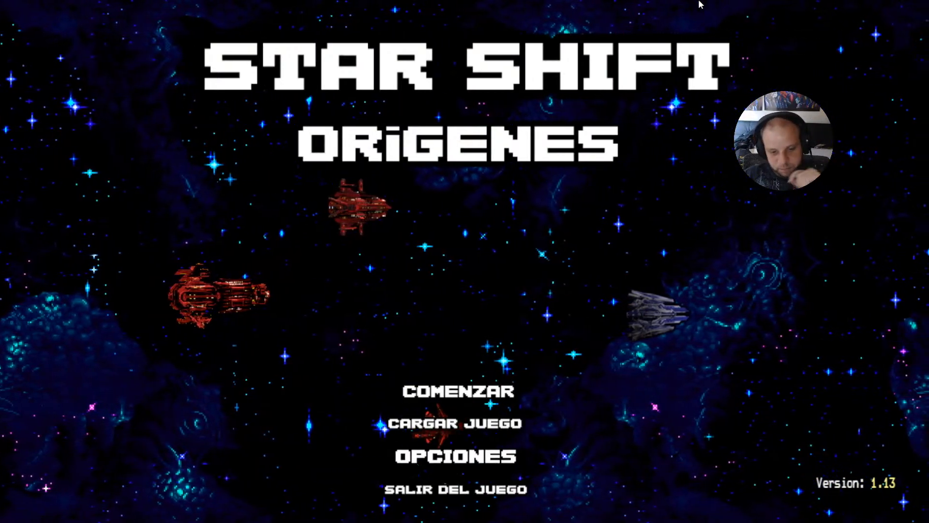
key("Return")
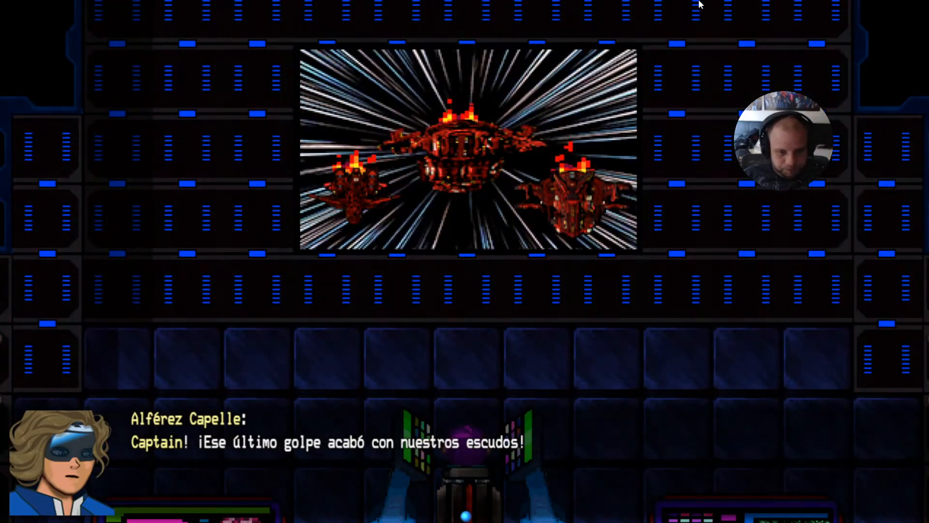
- Reset the playtest, choose 日本語 as the game language and start a new game to check the opening dialogue
key("F5")
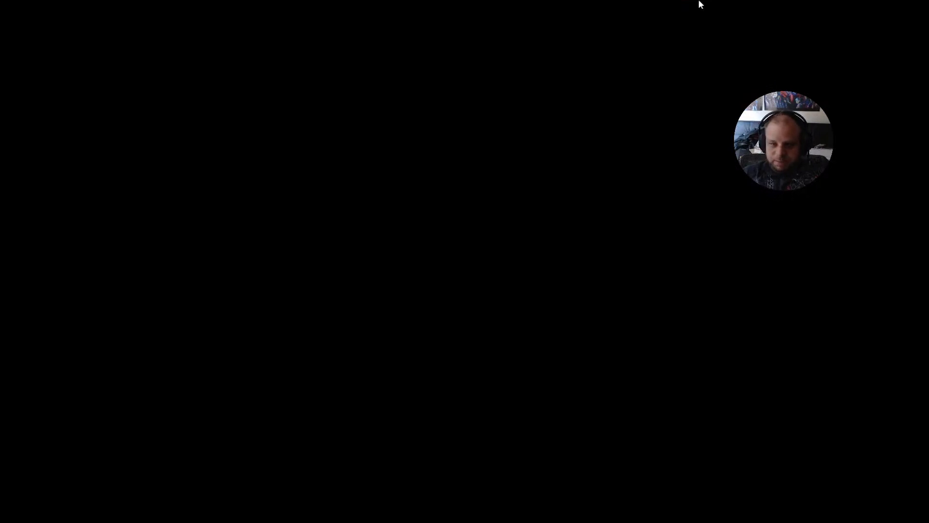
key("Down")
key("Down")
key("Return")
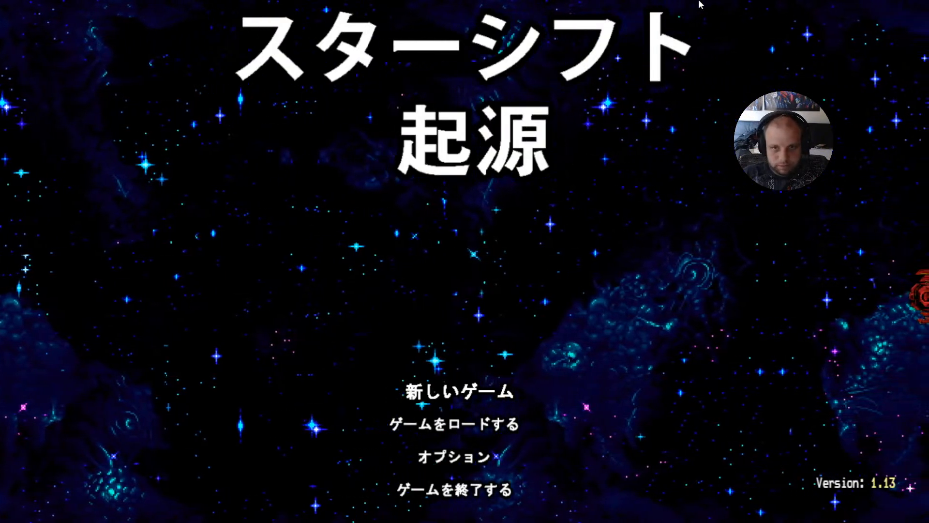
key("Return")
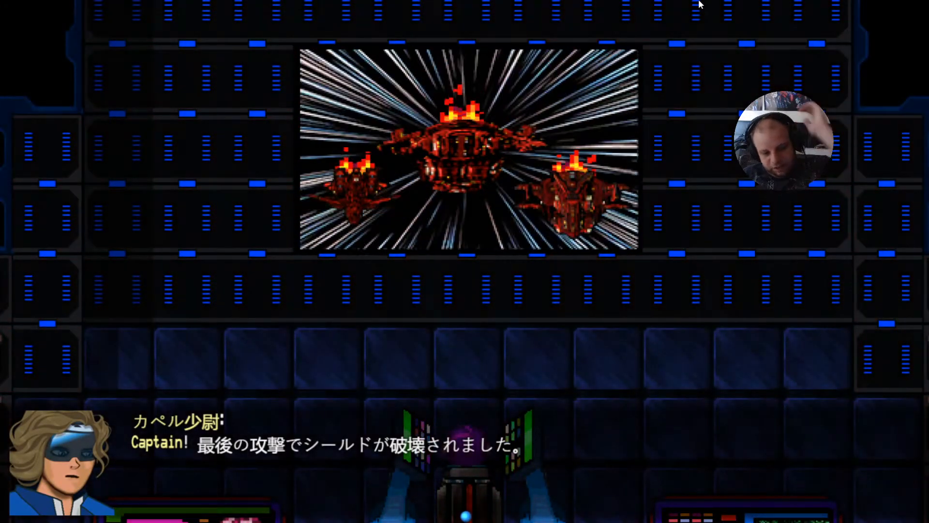
- Reset the playtest, check the first opening messages of a new game in 繁體中文, and close the playtest
key("Return")
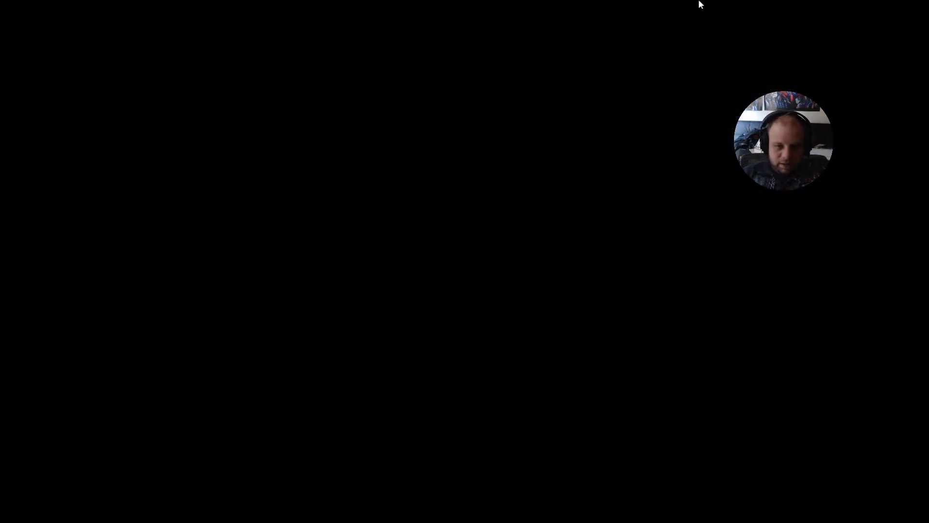
key("Down")
key("Down")
key("Down")
key("Down")
key("Return")
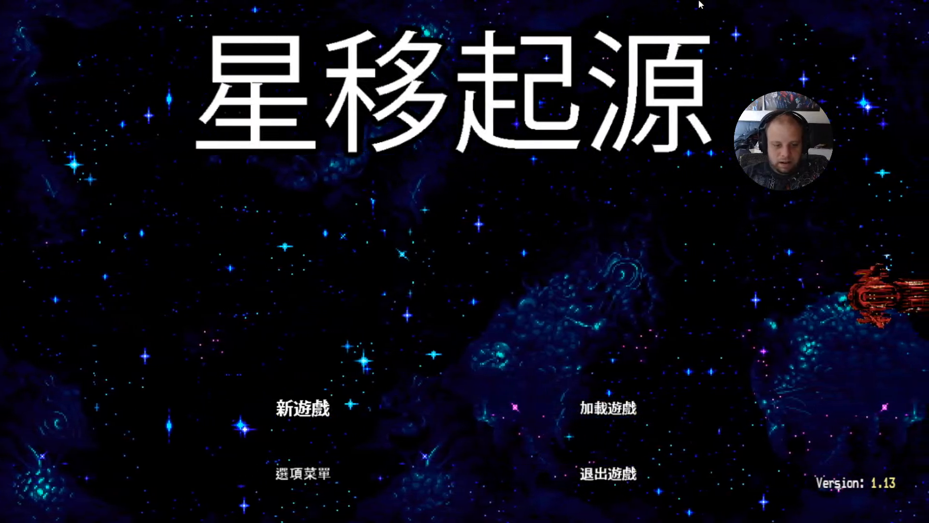
key("Return")
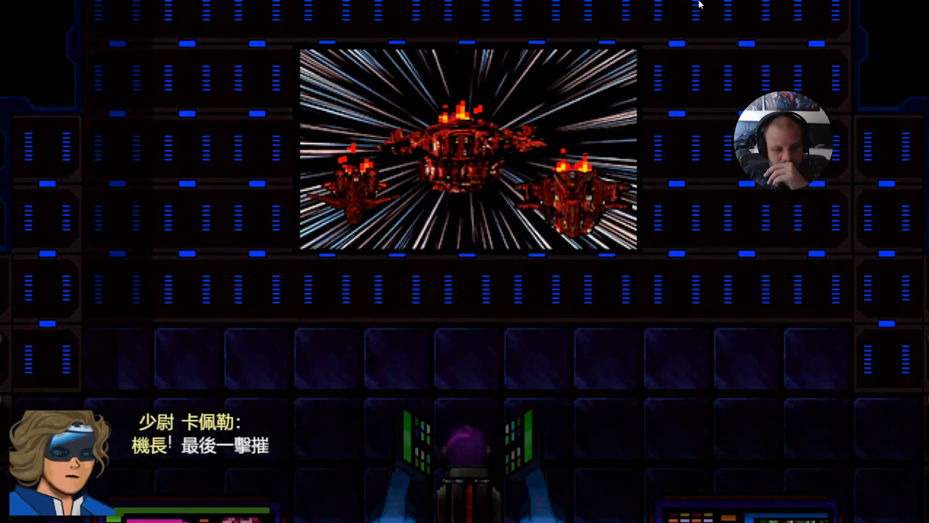
key("Return")
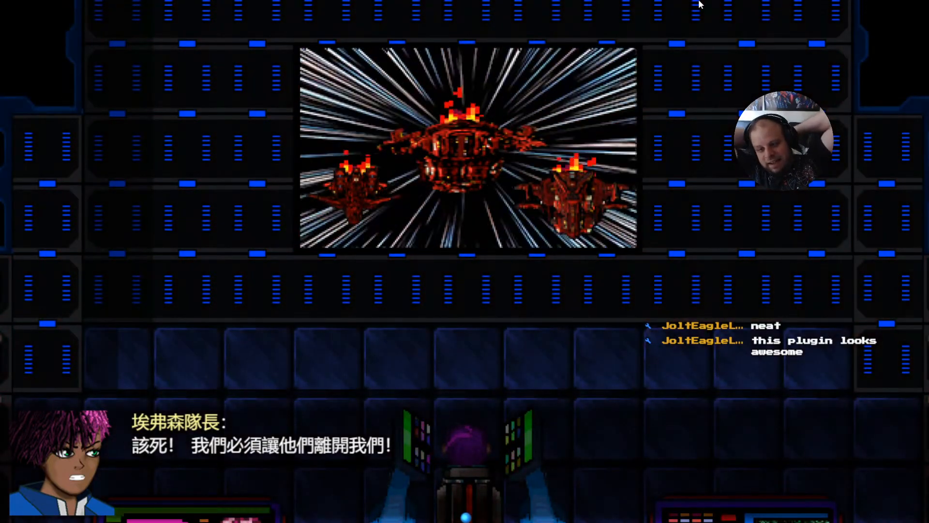
key("F4")
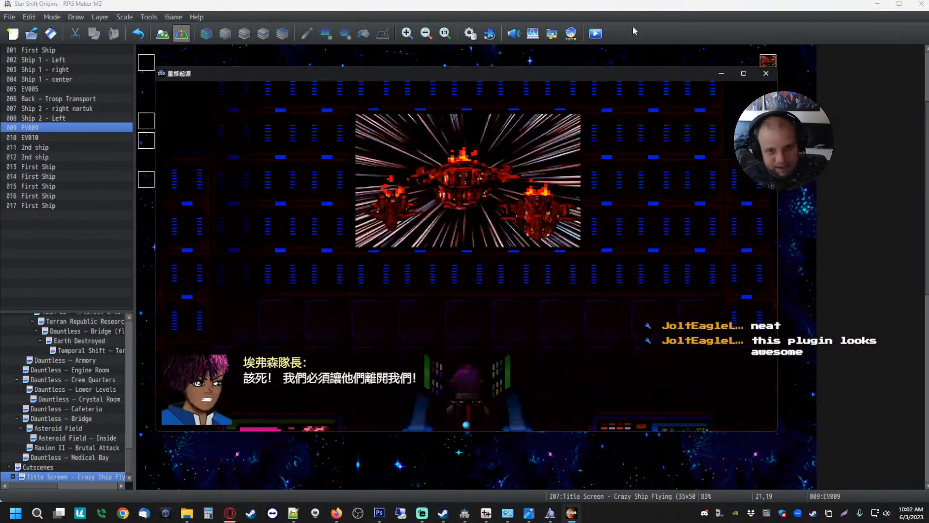
left_click(766, 73)
- Look over the text files in the languages\TC folder and the translated Map183.txt in Notepad++
left_click(188, 514)
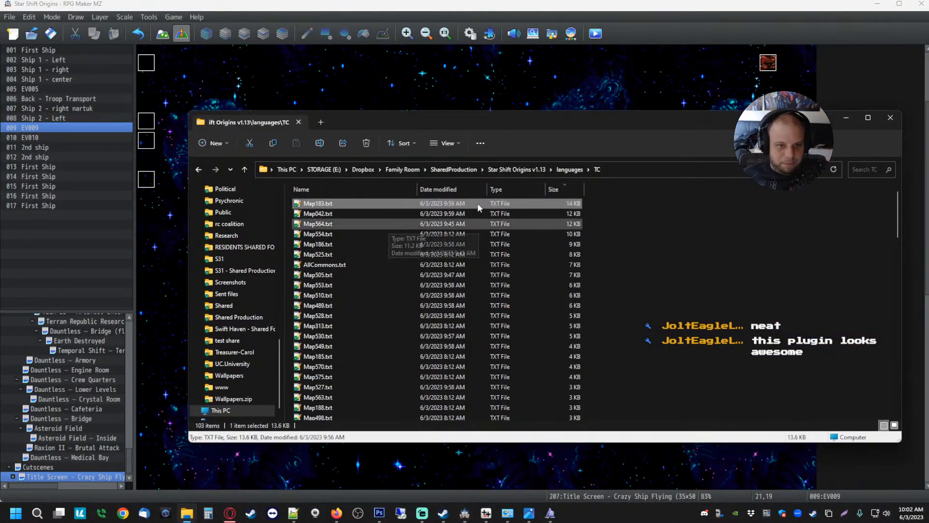
scroll(338, 285, "down", 10)
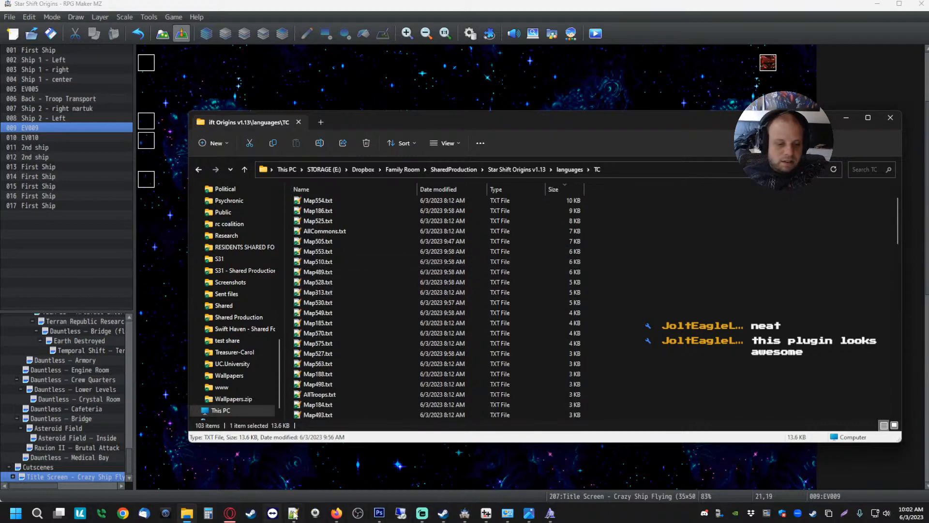
key("alt+Tab")
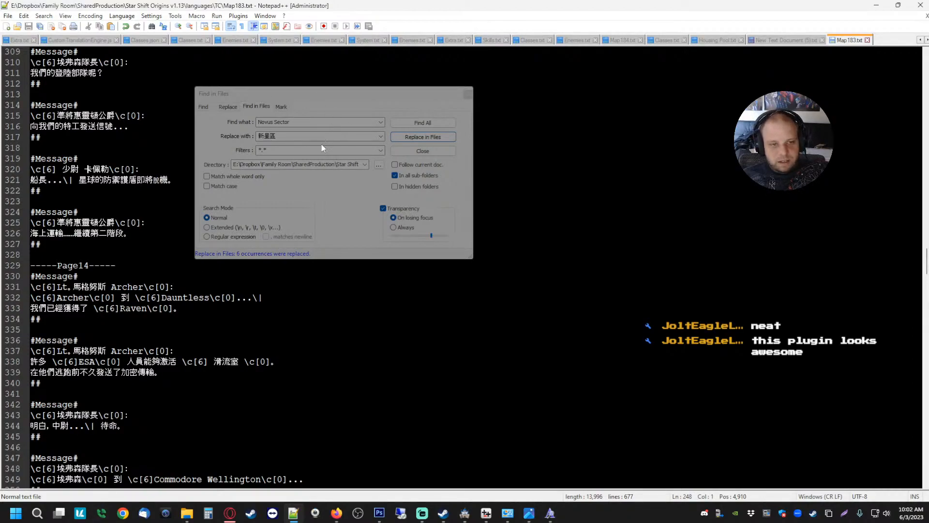
left_click(876, 5)
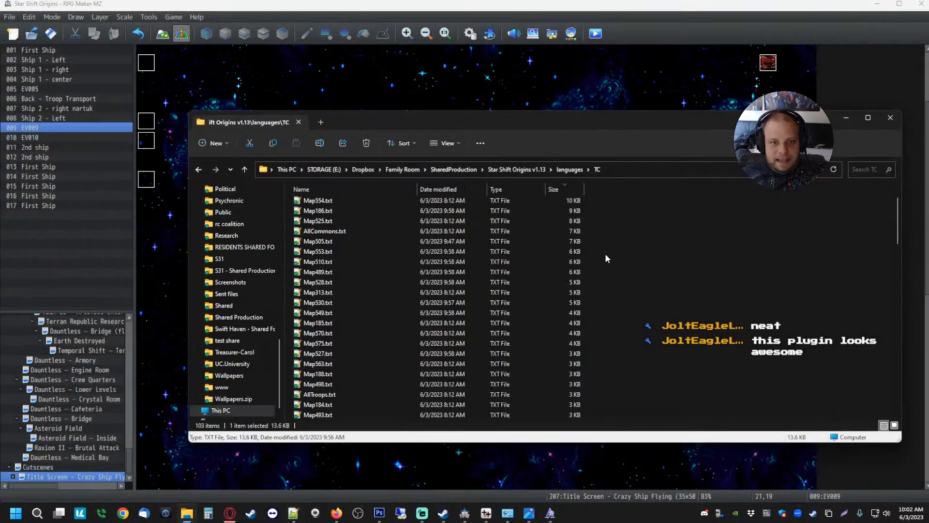
- Switch to the Simplified Chinese project in Translator++ and display the original and translated text of Map042
left_click(486, 512)
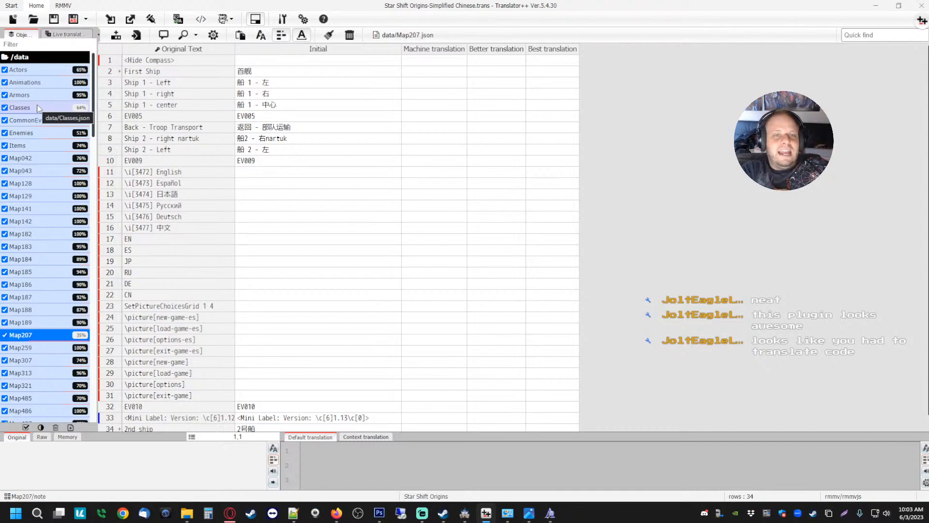
left_click(186, 513)
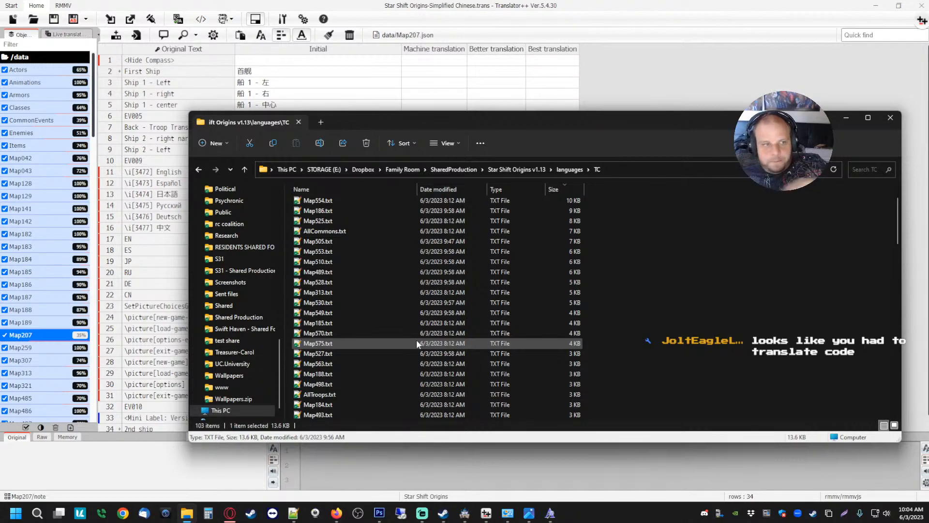
left_click(846, 117)
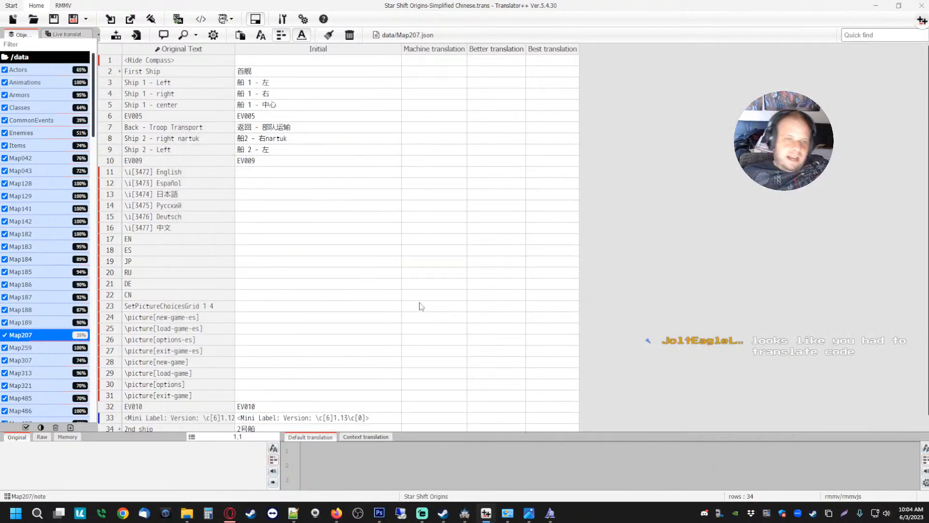
left_click(31, 158)
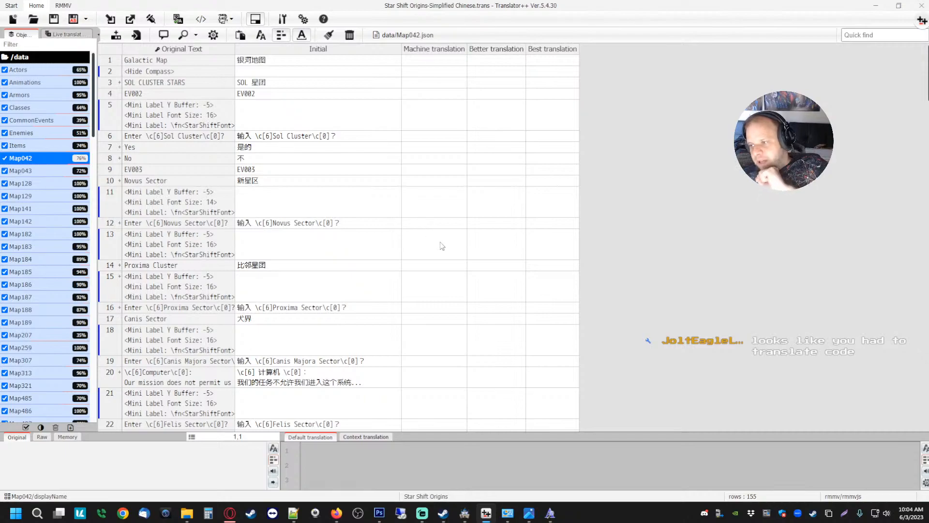
- In RPG Maker MZ, open the CustomTranslationEngine plugin settings and examine the Language Codes and Export Base Text parameters
left_click(466, 517)
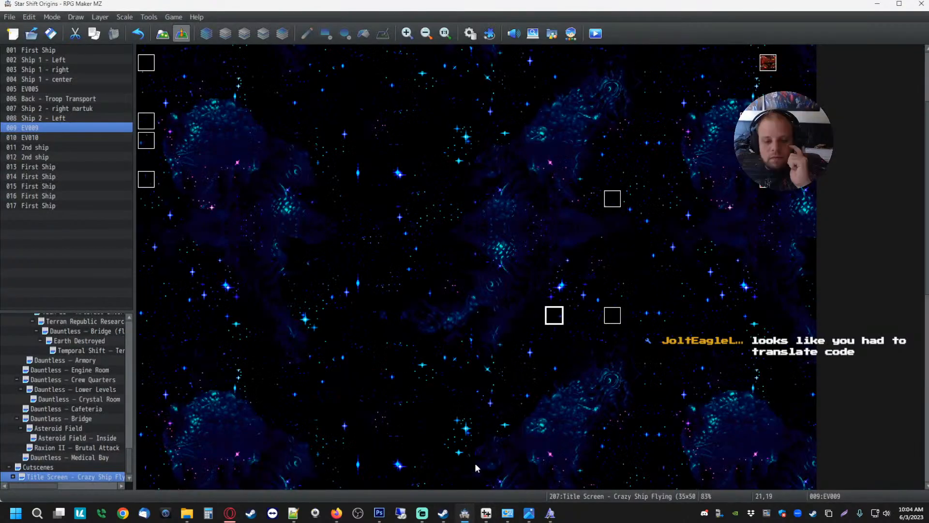
left_click(492, 34)
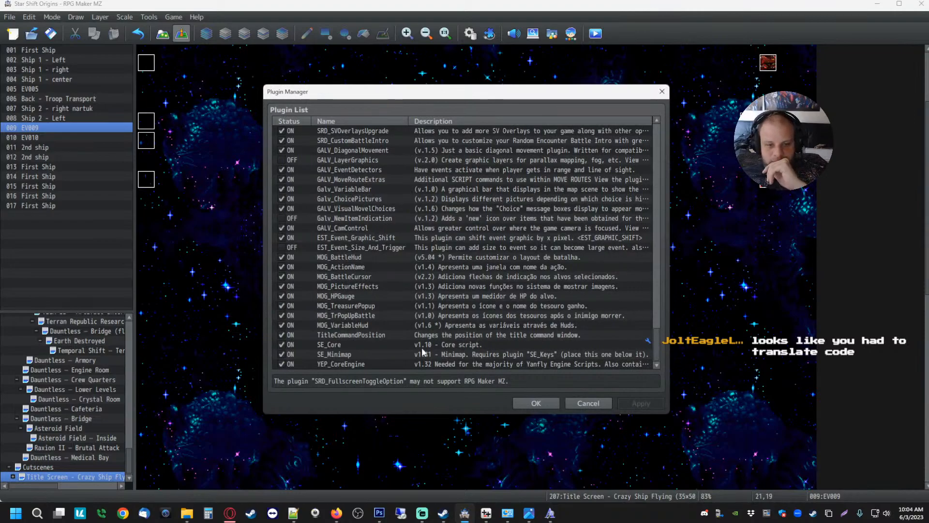
left_click(352, 365)
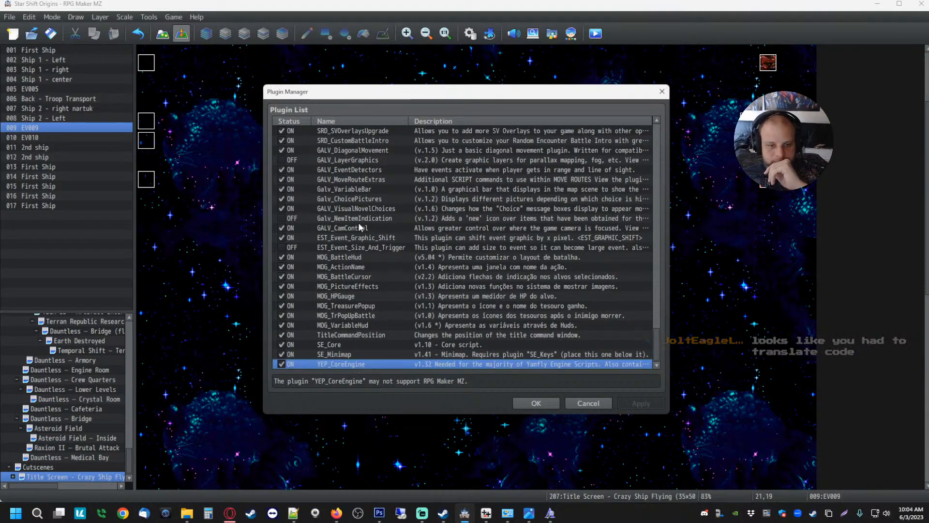
scroll(358, 222, "down", 10)
left_click(350, 355)
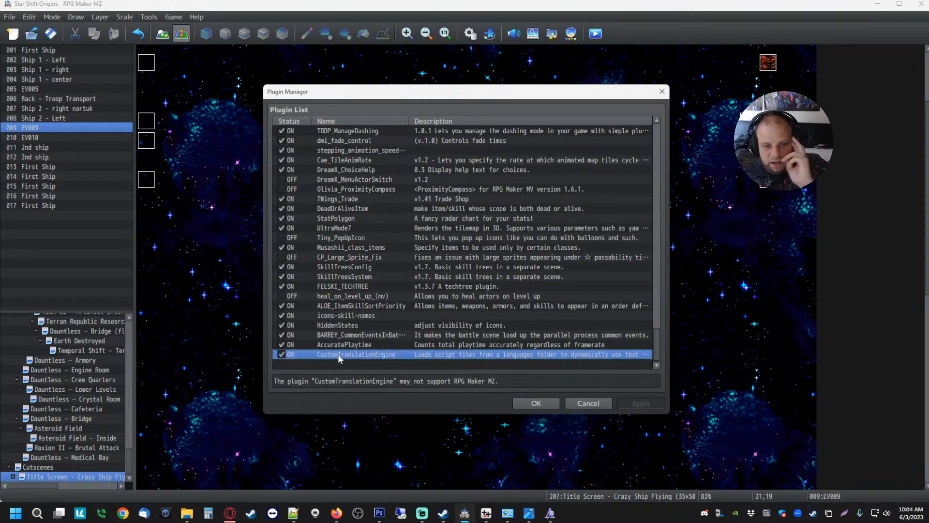
double_click(338, 353)
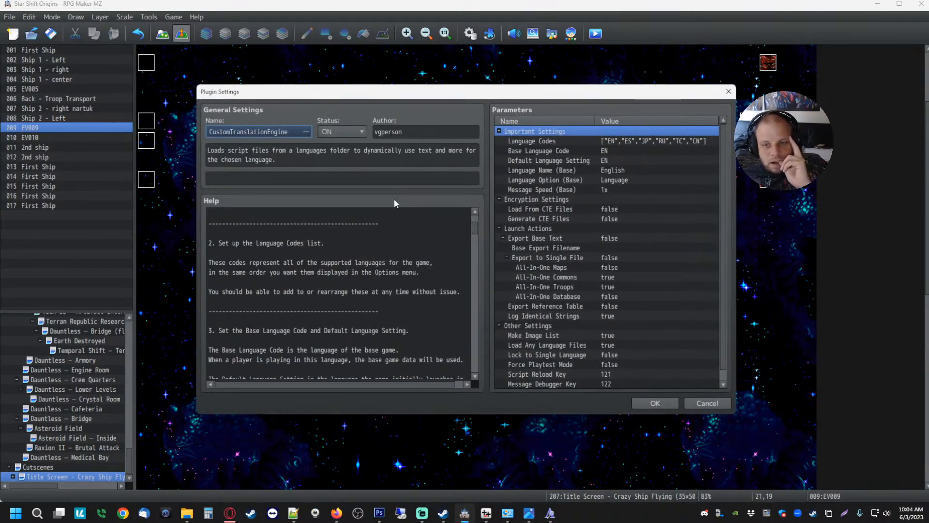
left_click(661, 141)
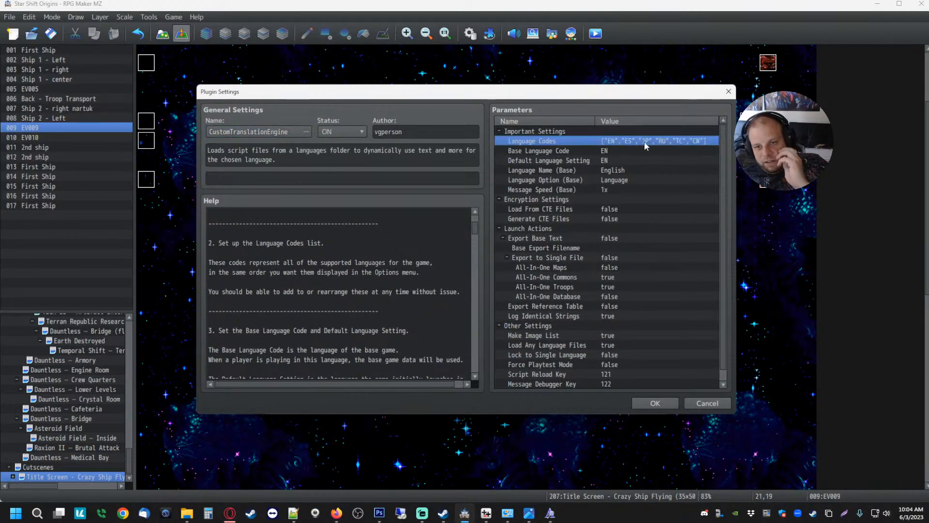
scroll(558, 192, "down", 1)
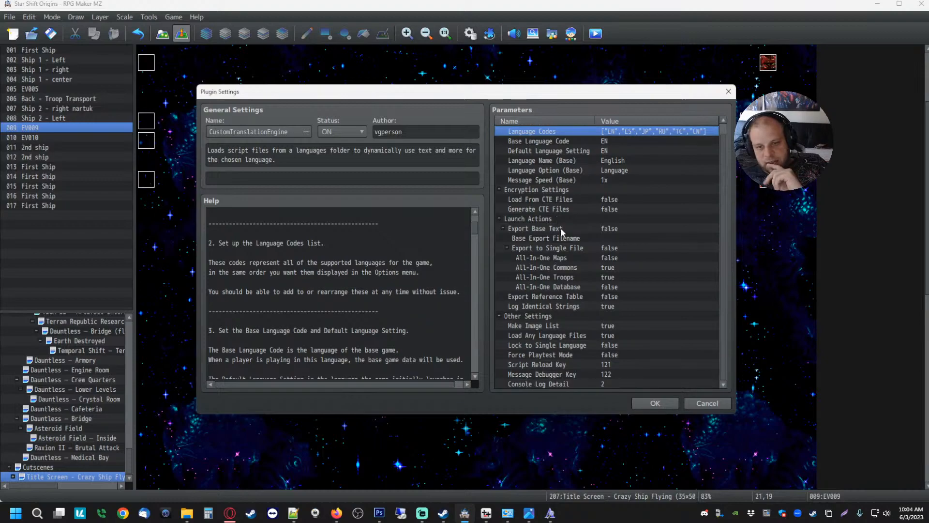
left_click(539, 228)
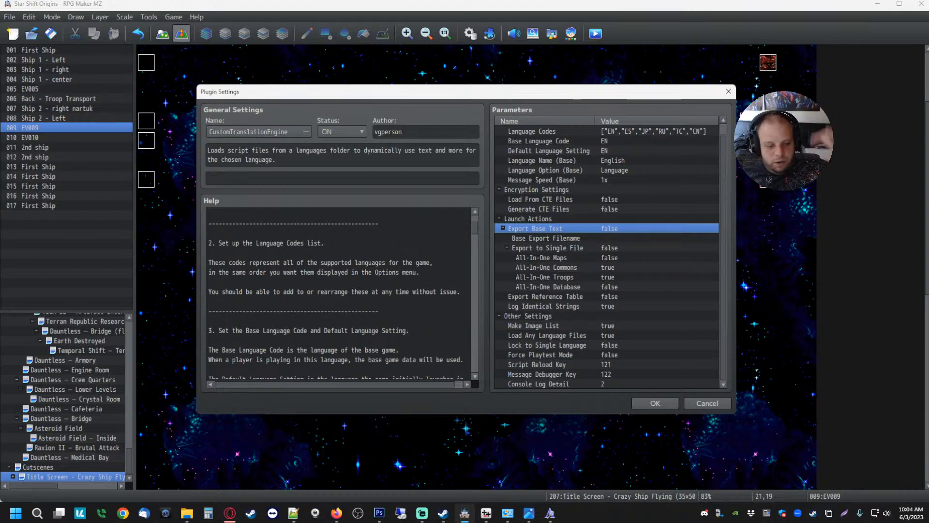
- Open the languages\EN folder in File Explorer, sort its files by size, and open the English Map183.txt in Notepad++
left_click(187, 513)
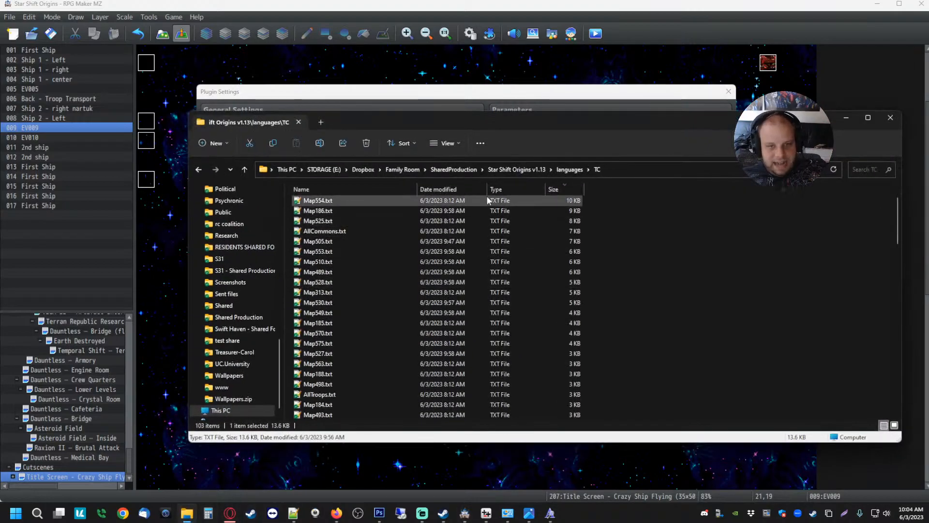
left_click(570, 169)
left_click(319, 214)
double_click(320, 214)
scroll(355, 248, "down", 20)
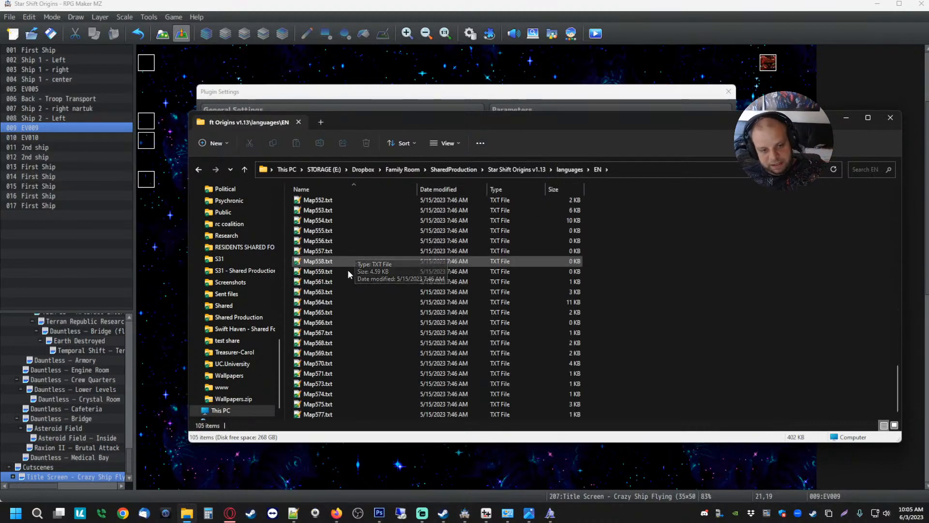
scroll(362, 251, "up", 20)
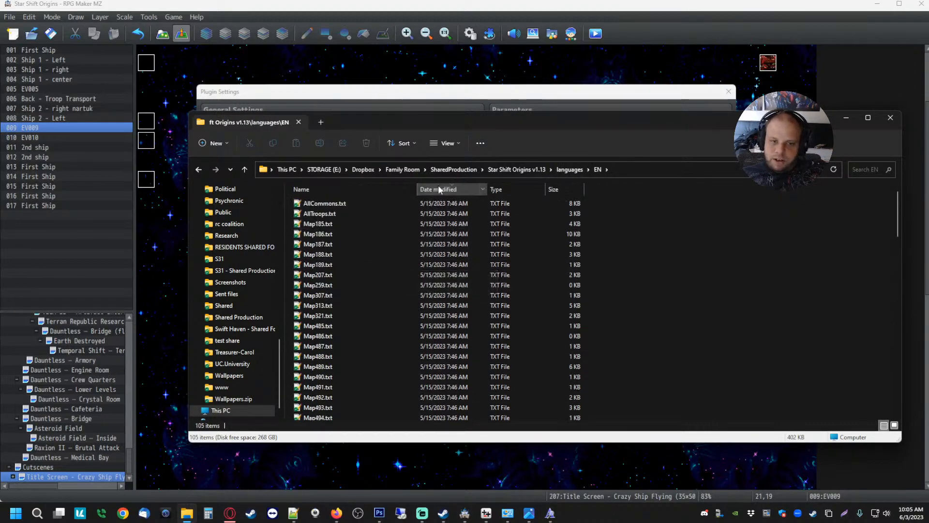
left_click(576, 187)
left_click(328, 214)
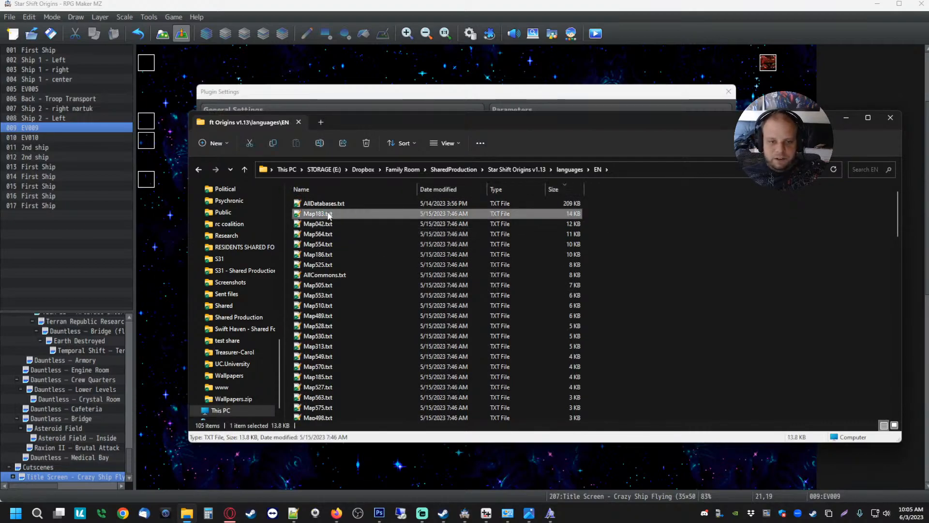
double_click(329, 214)
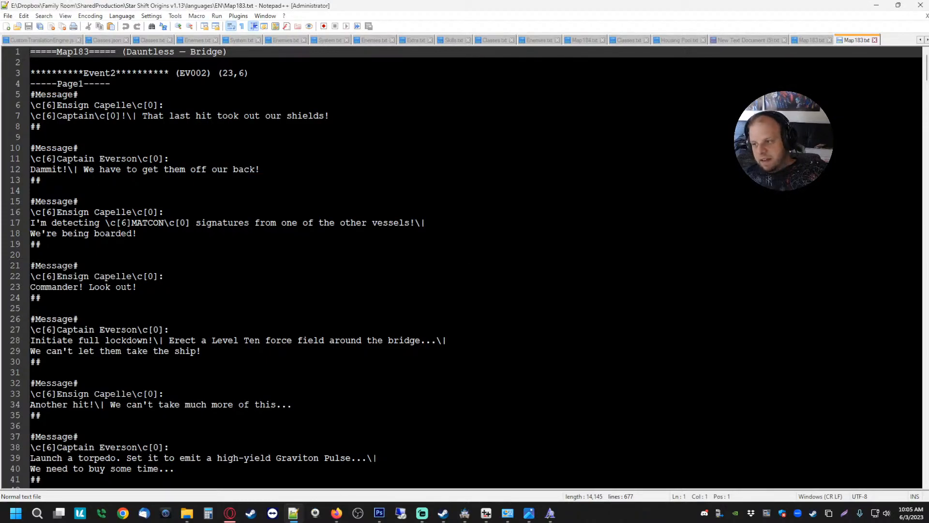
- Read through the dialogue in the English Map183.txt, close the file, and dismiss Notepad++ and the languages\EN folder window
scroll(465, 266, "down", 20)
scroll(465, 266, "down", 20)
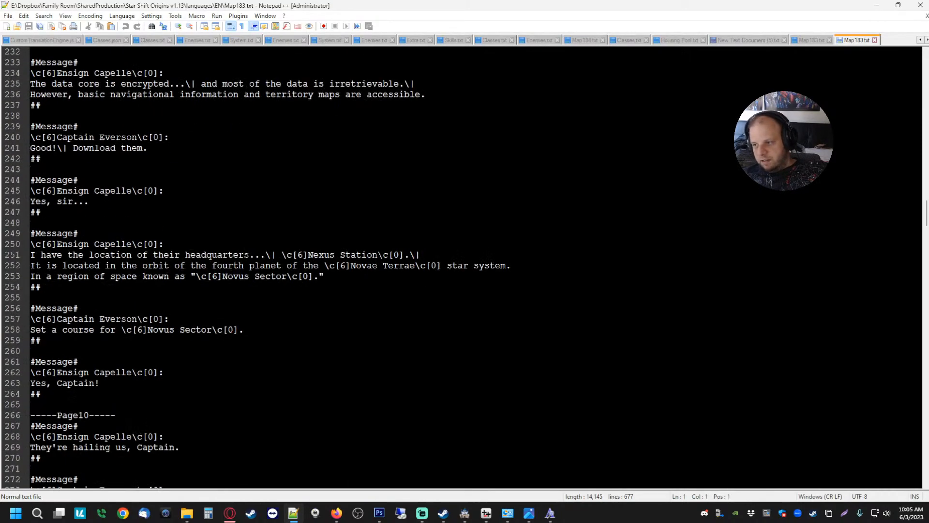
scroll(464, 266, "down", 20)
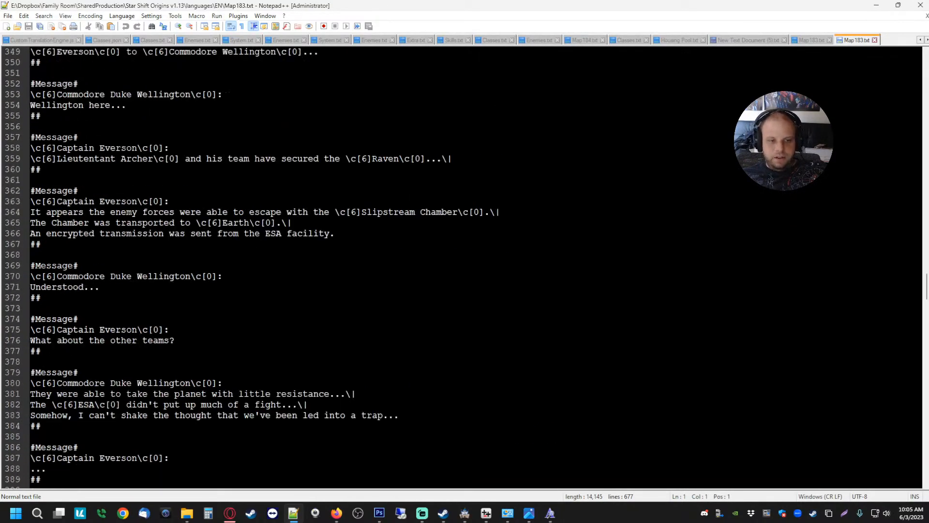
scroll(464, 267, "down", 20)
scroll(464, 267, "down", 20)
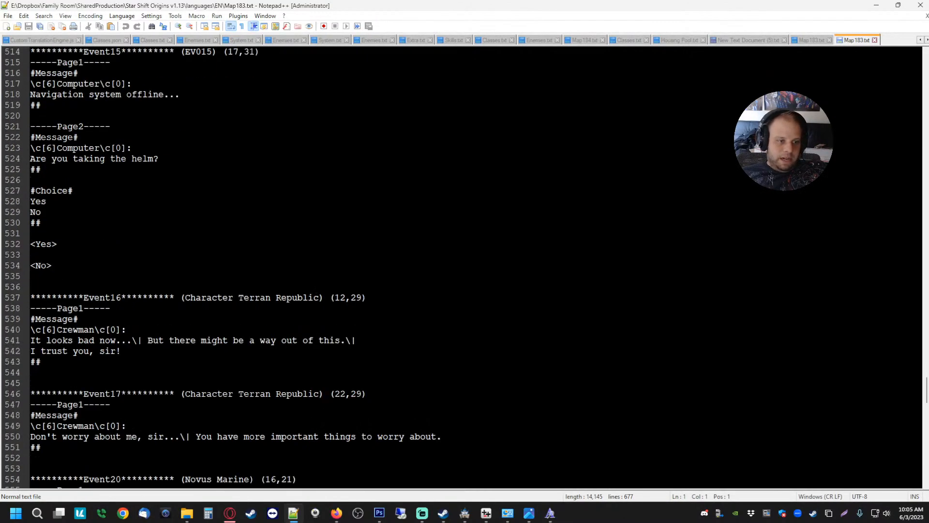
left_click(875, 39)
left_click(876, 5)
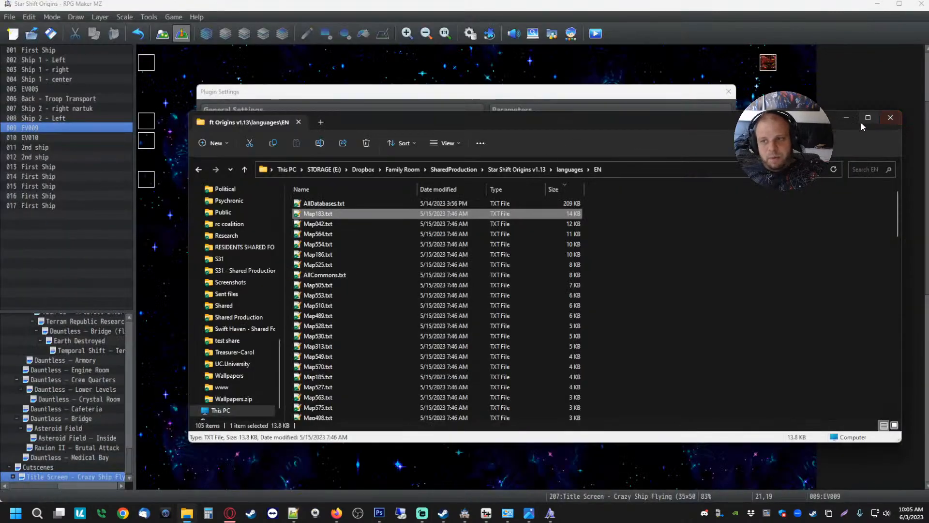
left_click(890, 118)
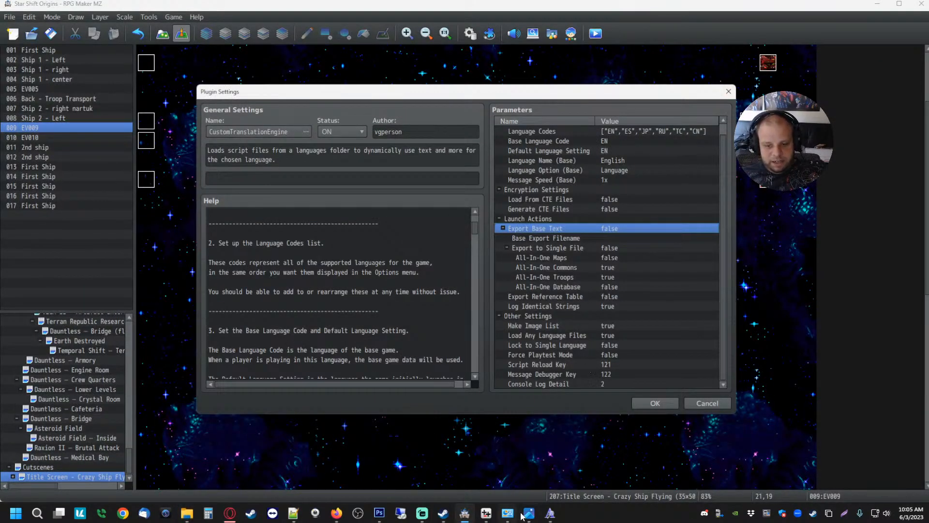
- Switch to Translator++, display the Armors translations, and examine the untranslated note tags such as the Before Eval script and use conditions
left_click(486, 513)
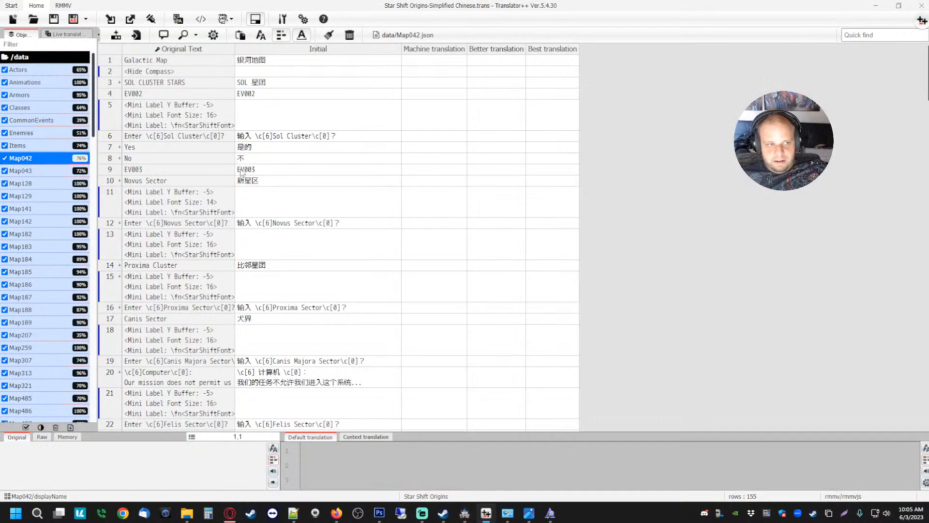
scroll(28, 195, "down", 6)
scroll(28, 194, "up", 6)
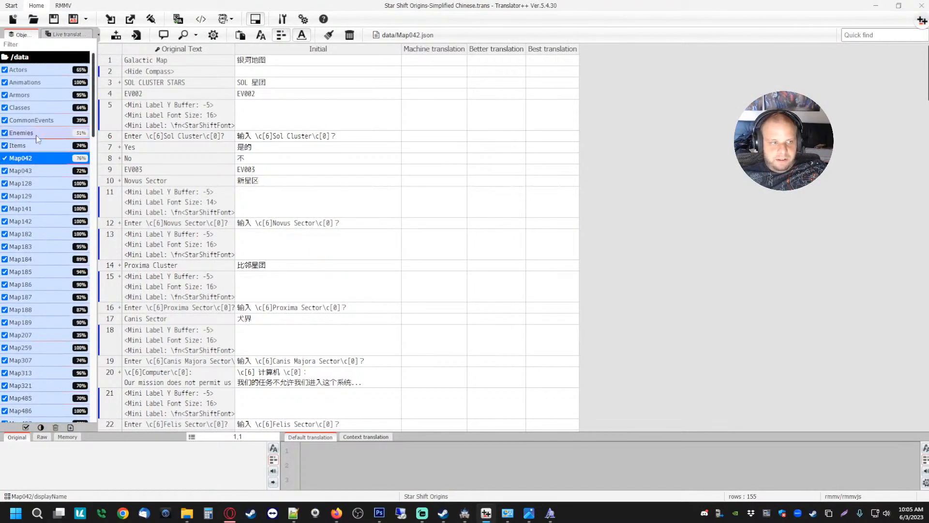
left_click(28, 96)
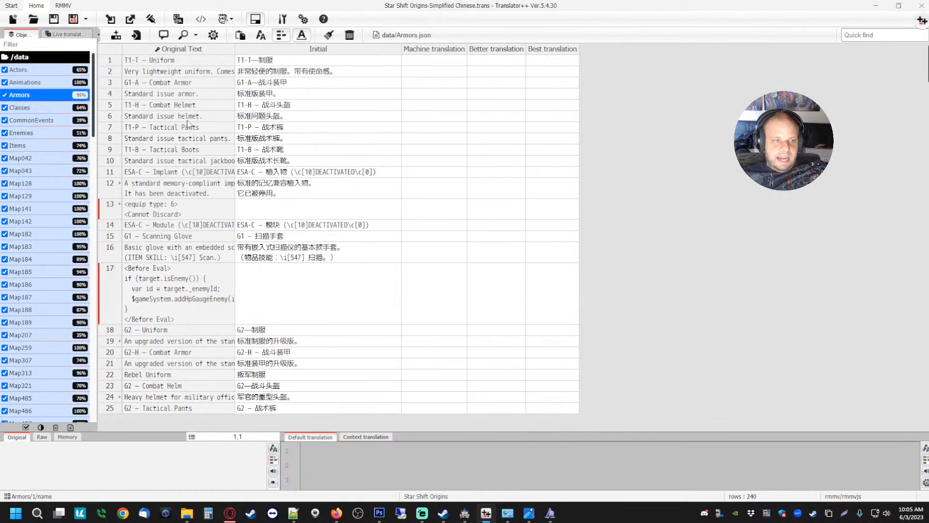
scroll(190, 154, "down", 3)
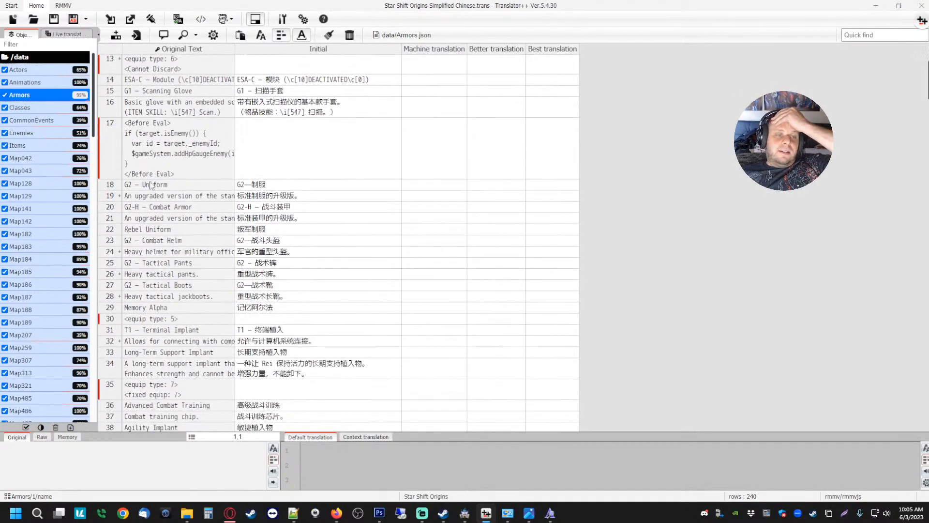
left_click(161, 143)
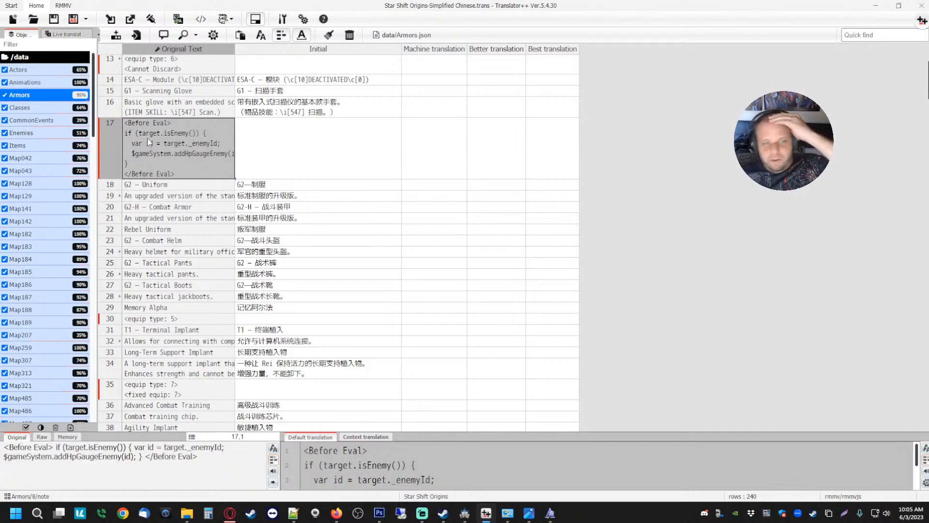
scroll(159, 160, "down", 8)
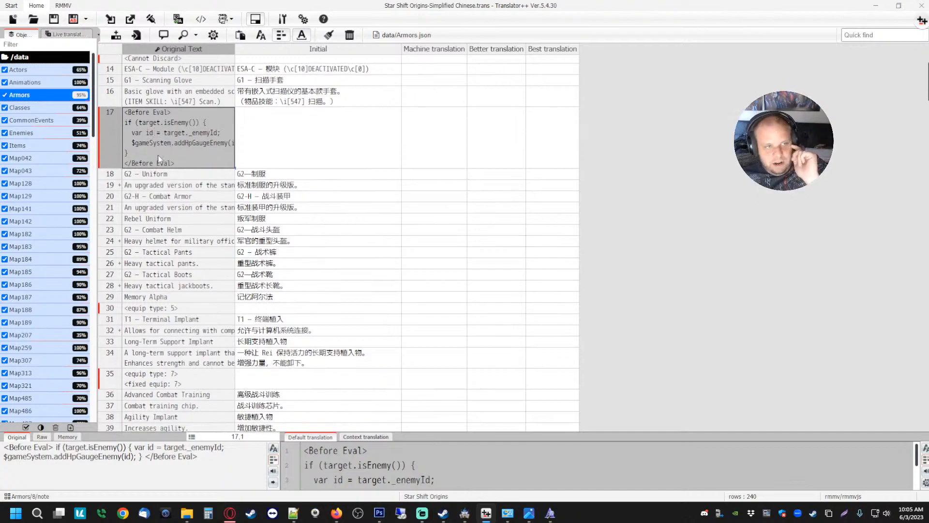
left_click(152, 200)
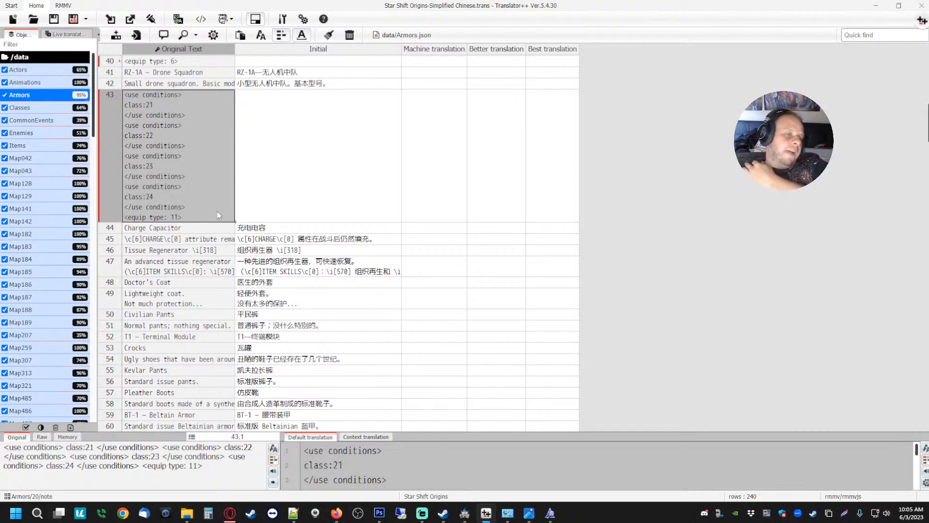
- Review the remaining Armors rows down to the robot parts, checking the blank translation beside the throw object action sequence
scroll(195, 212, "down", 2)
scroll(149, 195, "down", 18)
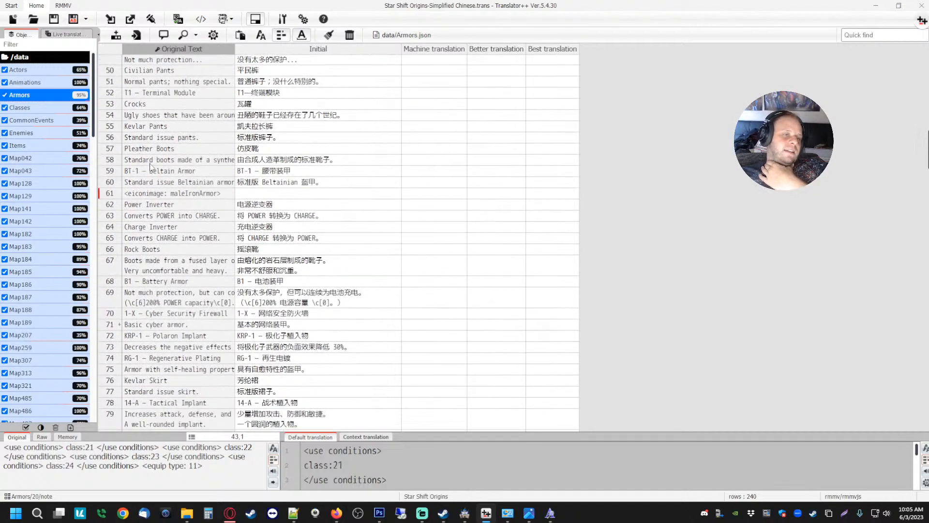
scroll(148, 195, "down", 15)
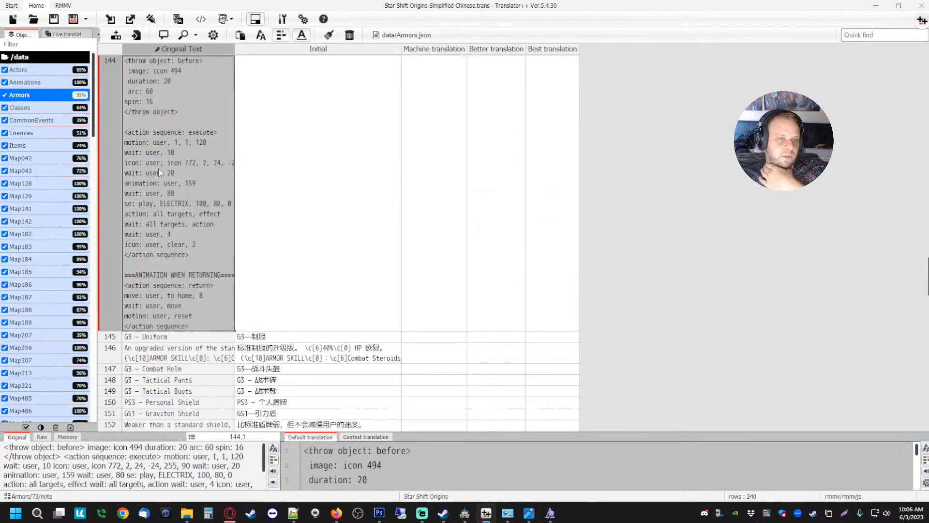
scroll(158, 168, "up", 3)
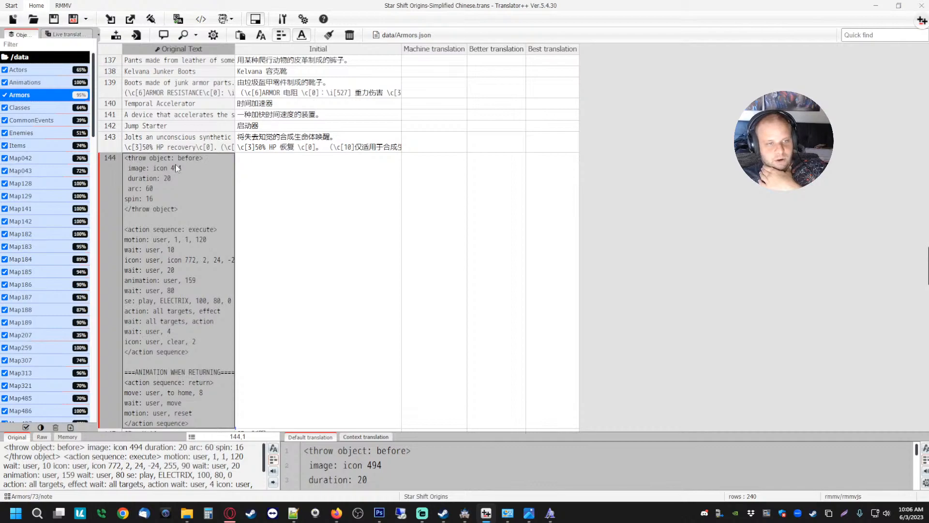
left_click(315, 196)
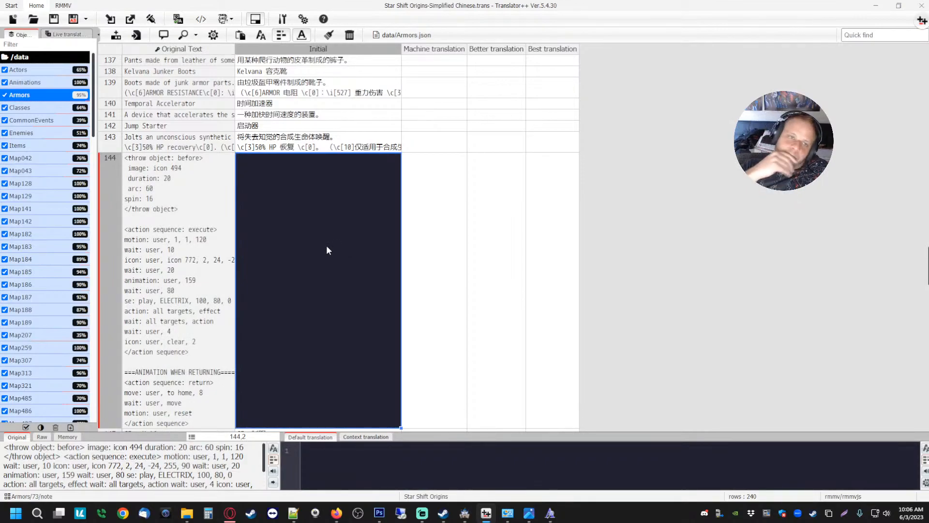
scroll(290, 231, "down", 8)
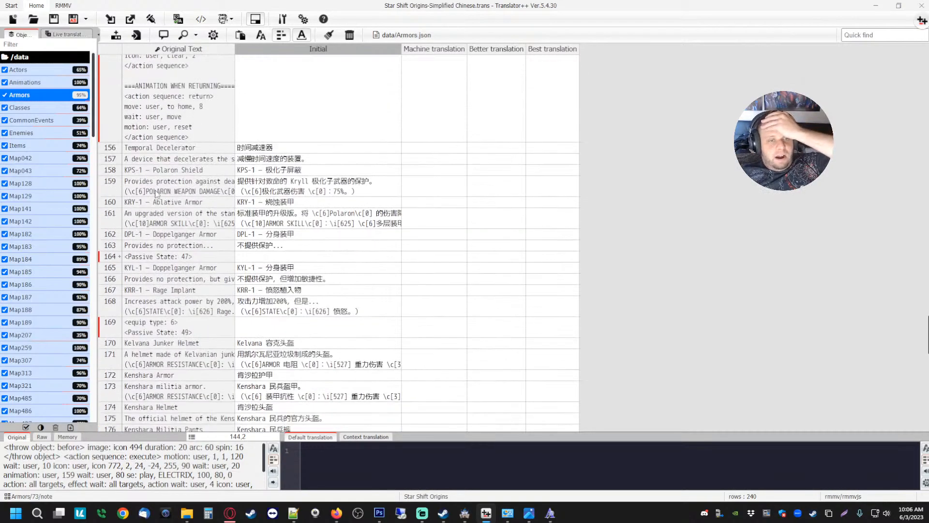
scroll(156, 191, "down", 15)
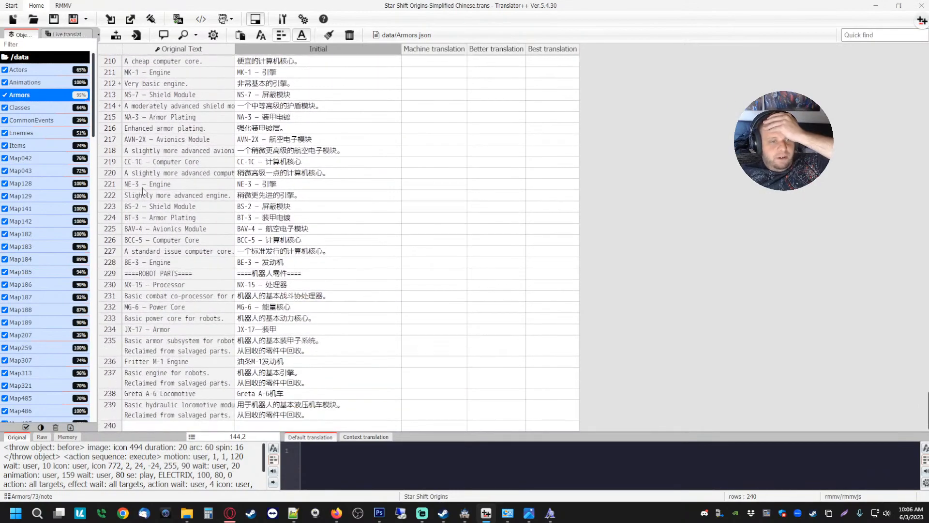
scroll(156, 269, "up", 20)
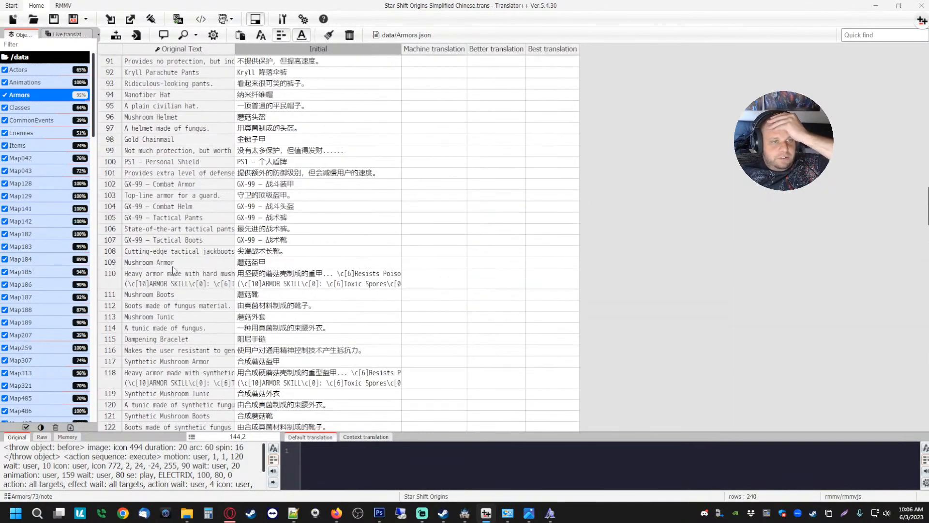
scroll(175, 261, "up", 20)
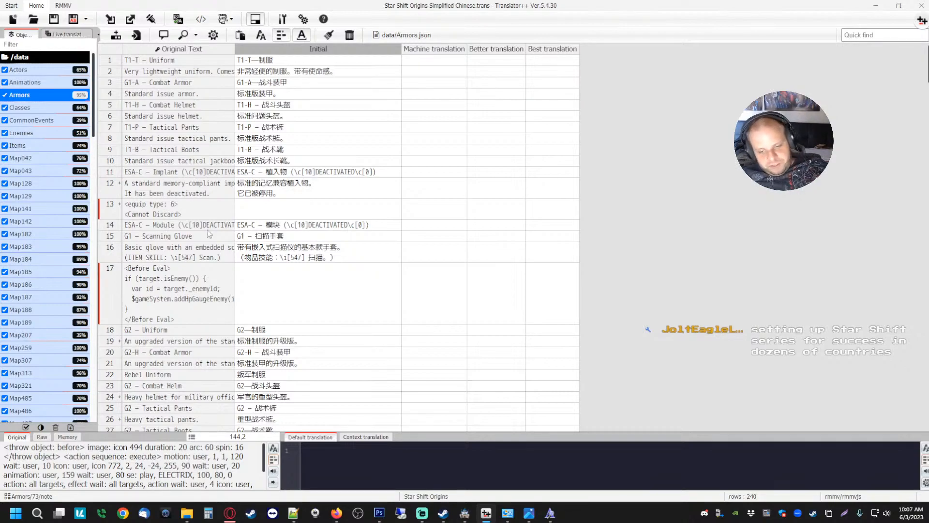
- Switch to RPG Maker MZ and accept the CustomTranslationEngine plugin settings and the Plugin Manager
left_click(464, 513)
left_click(652, 403)
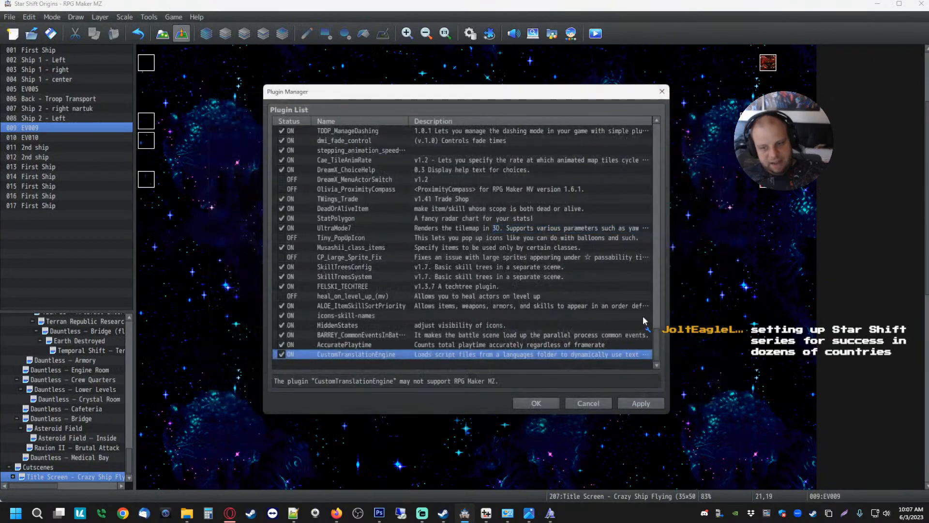
left_click(547, 403)
- Open event EV009 on the title screen map and examine the language switches and scripts in its CN, TC and JP choice branches
right_click(561, 314)
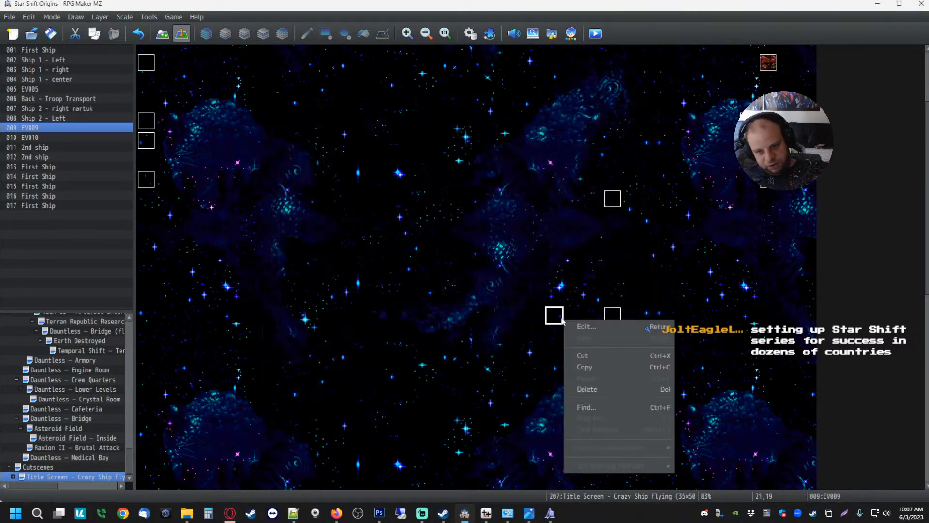
left_click(577, 325)
scroll(561, 242, "down", 5)
scroll(548, 249, "down", 15)
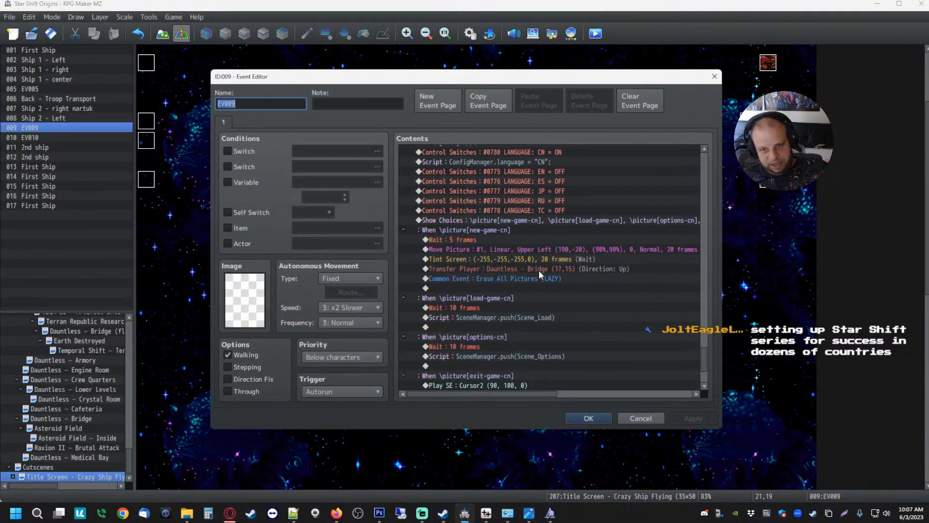
scroll(526, 266, "down", 15)
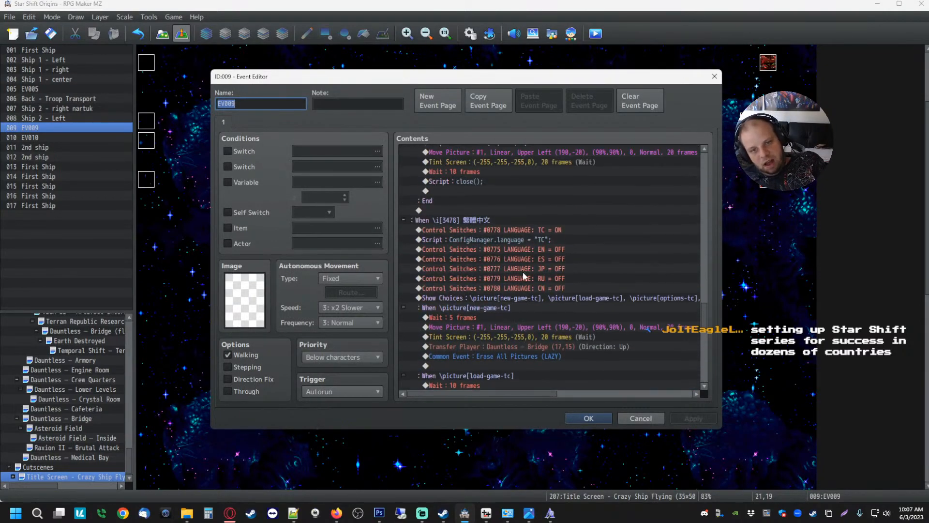
scroll(525, 259, "down", 5)
scroll(532, 243, "up", 15)
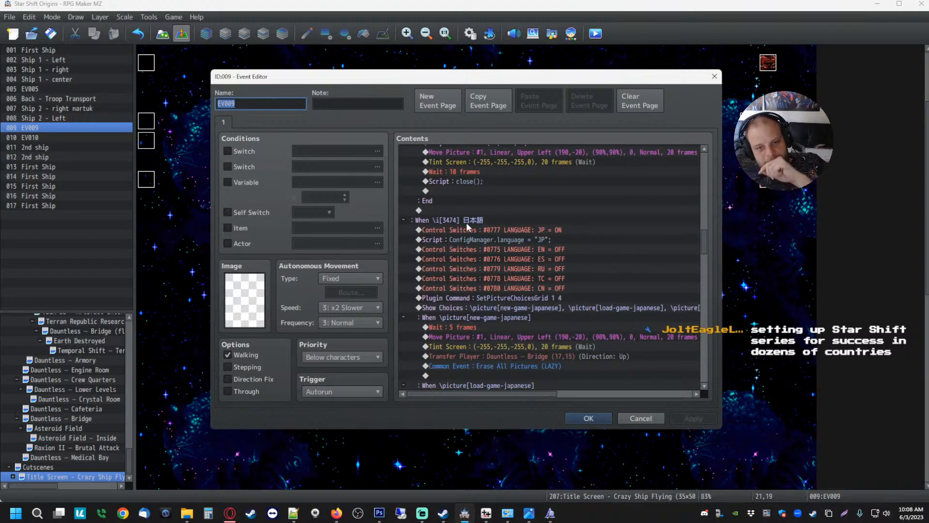
left_click(463, 220)
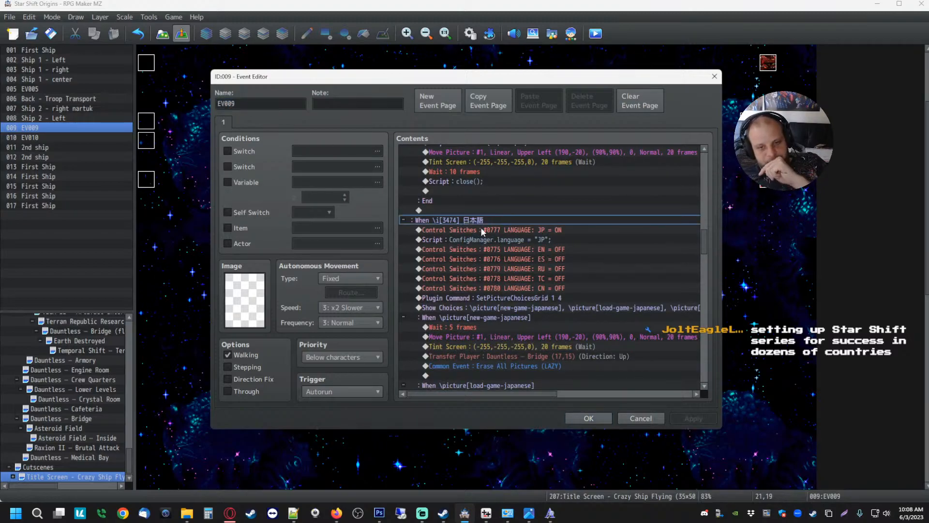
left_click(492, 230)
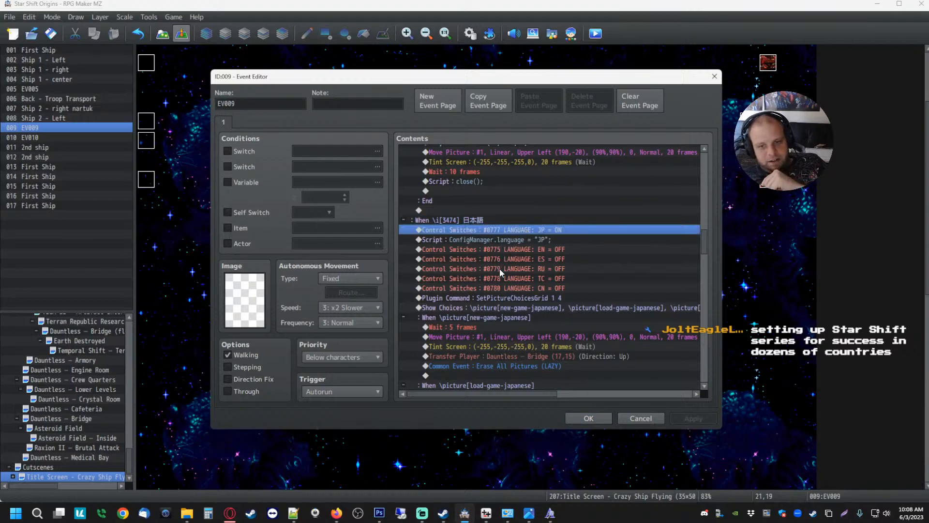
scroll(501, 268, "down", 5)
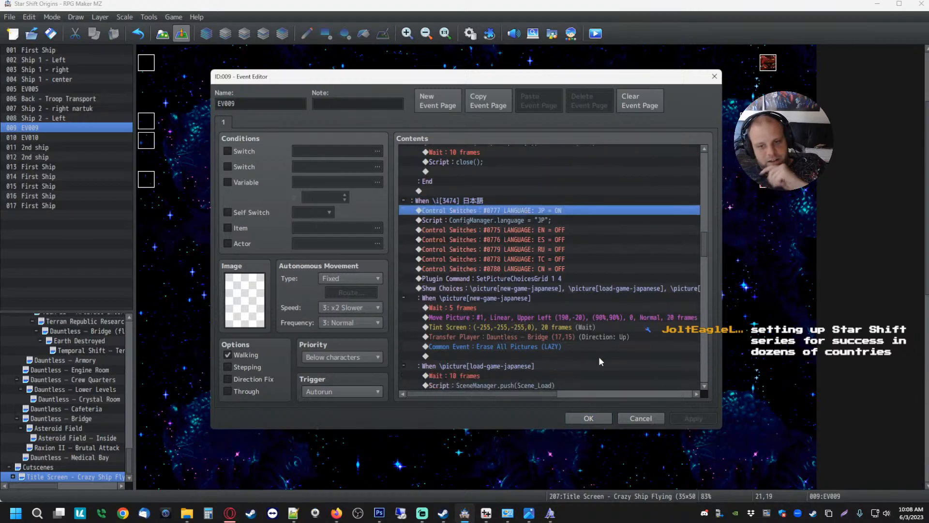
left_click(588, 418)
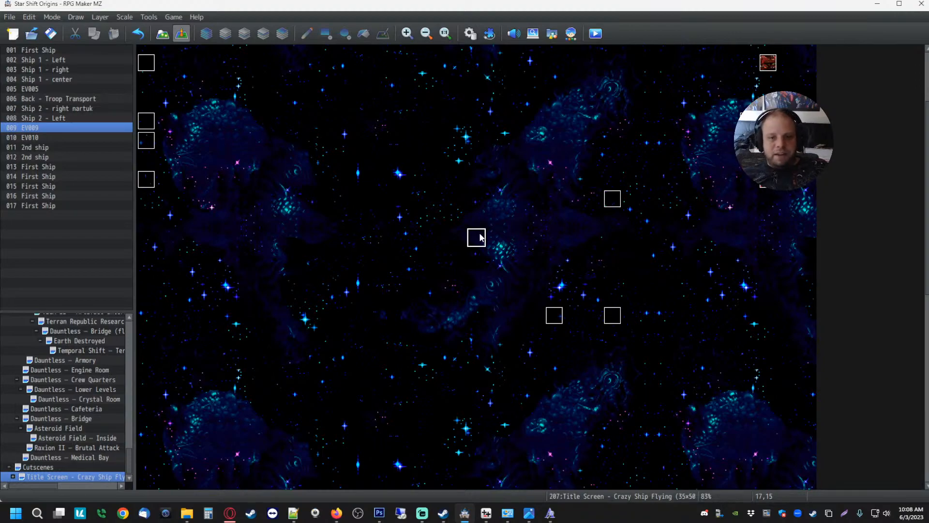
- Save the Star Shift Origins project
left_click_drag(481, 237, 402, 244)
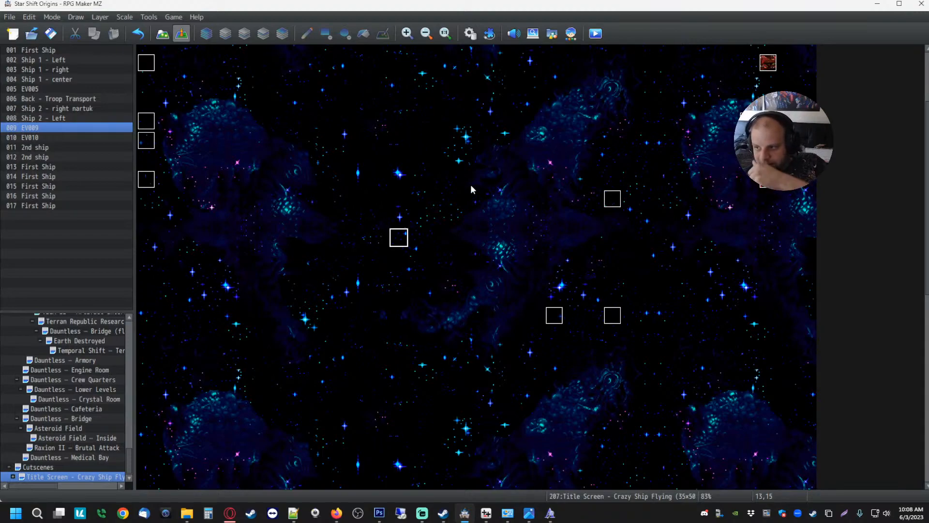
left_click(51, 33)
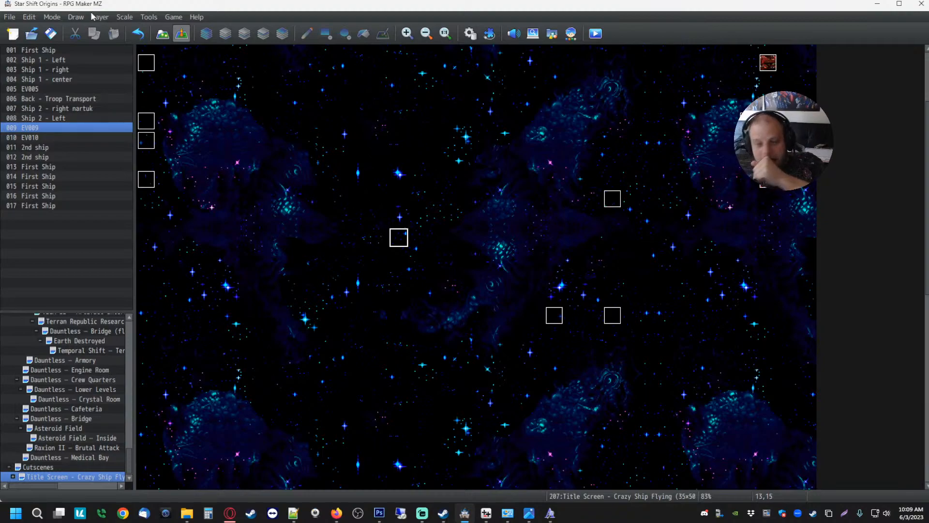
left_click(50, 33)
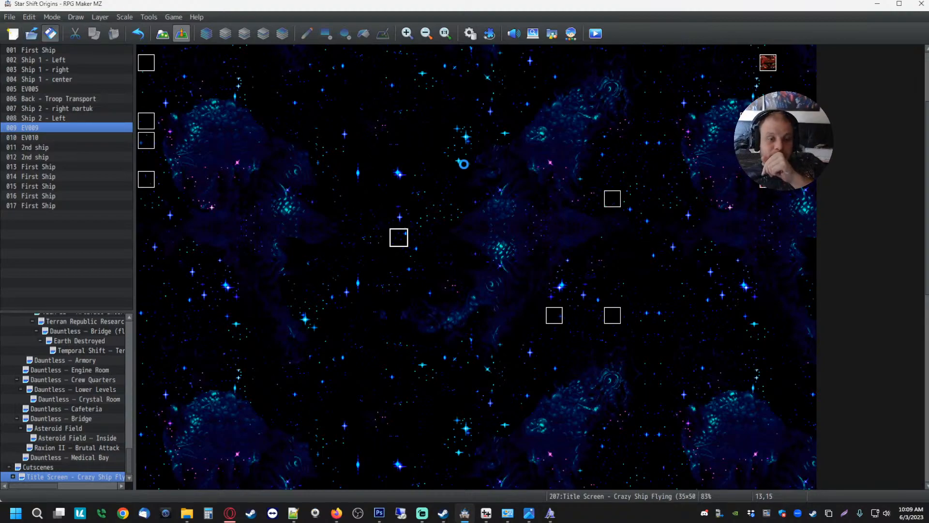